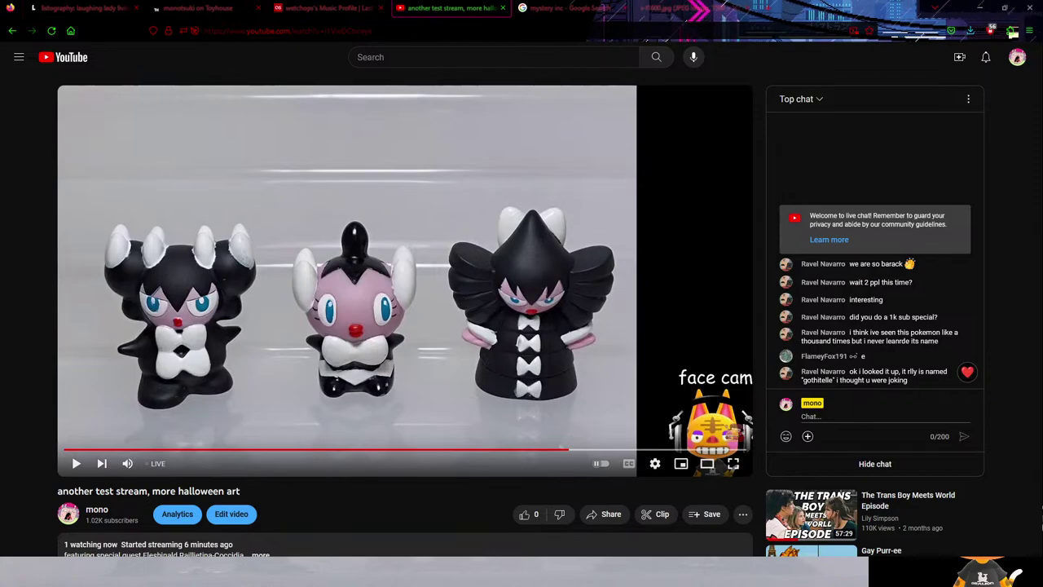
- Switch to Clip Studio Paint and reshape the bent elbow of the orange sweater with its sampled orange at brush size 30
key(alt+Tab)
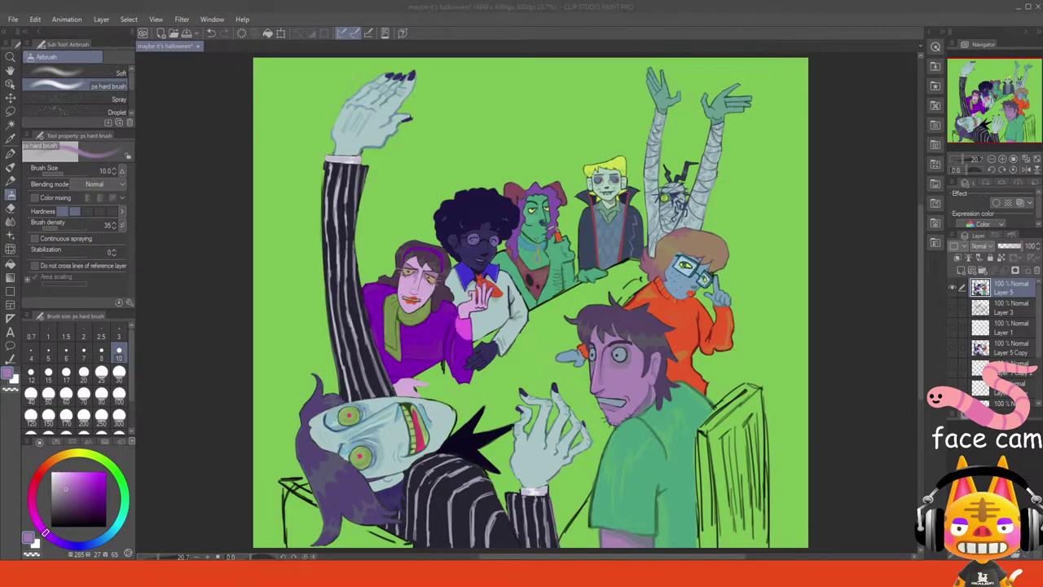
click(1002, 161)
click(1002, 162)
drag(999, 121, 1023, 114)
click(1002, 160)
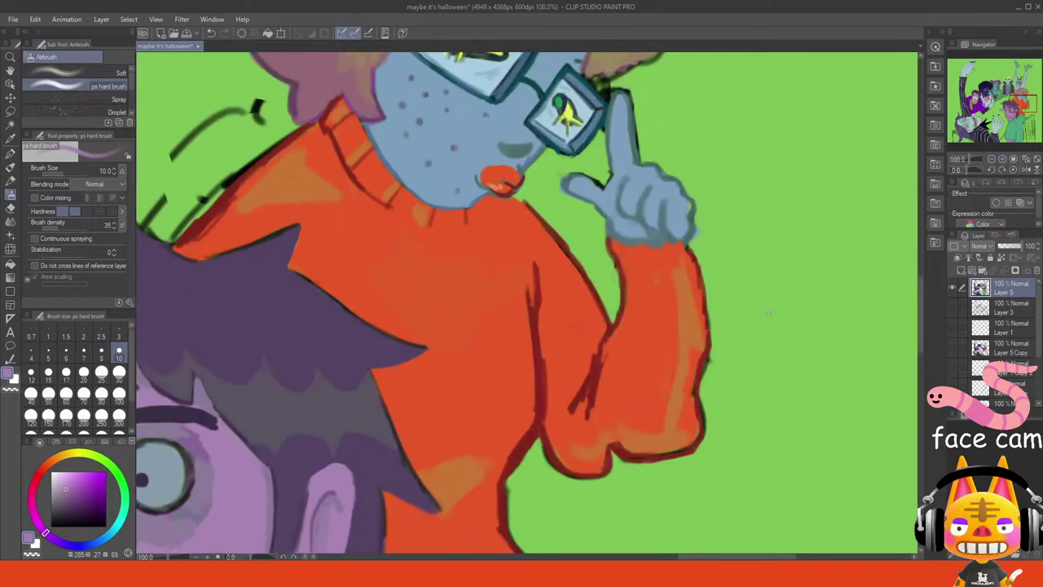
alt+click(629, 413)
click(119, 372)
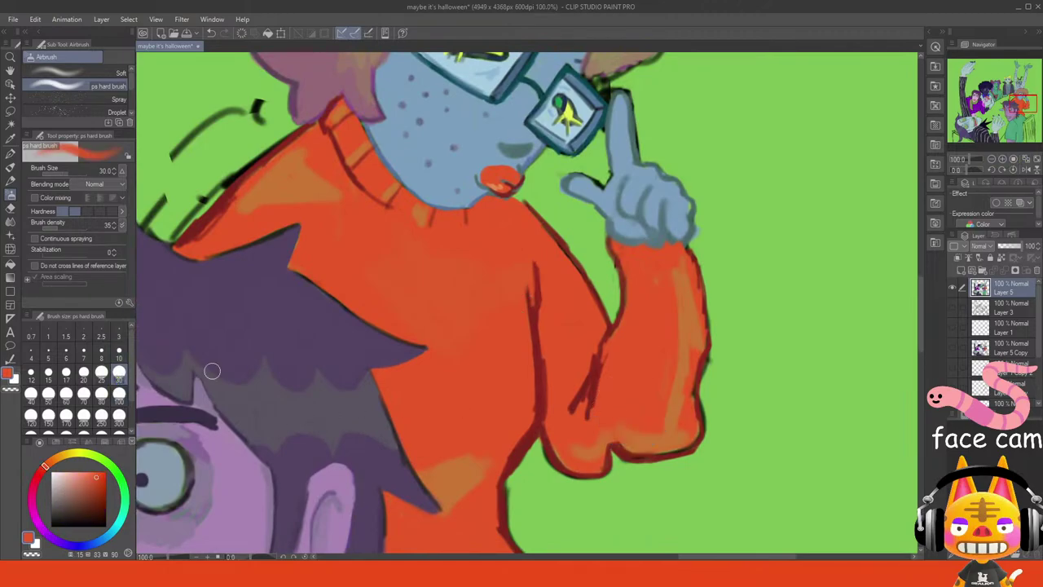
mouse_move(645, 435)
mouse_down()
mouse_move(615, 444)
mouse_move(601, 483)
mouse_move(634, 481)
mouse_move(653, 462)
mouse_move(597, 457)
mouse_move(572, 474)
mouse_move(579, 492)
mouse_move(624, 466)
mouse_move(553, 439)
mouse_move(602, 473)
mouse_move(658, 445)
mouse_move(639, 465)
mouse_move(694, 431)
mouse_move(688, 403)
mouse_move(680, 438)
mouse_up()
- Outline the reshaped elbow and the sleeve's cuff in sampled dark red with a size 10 brush
alt+click(696, 453)
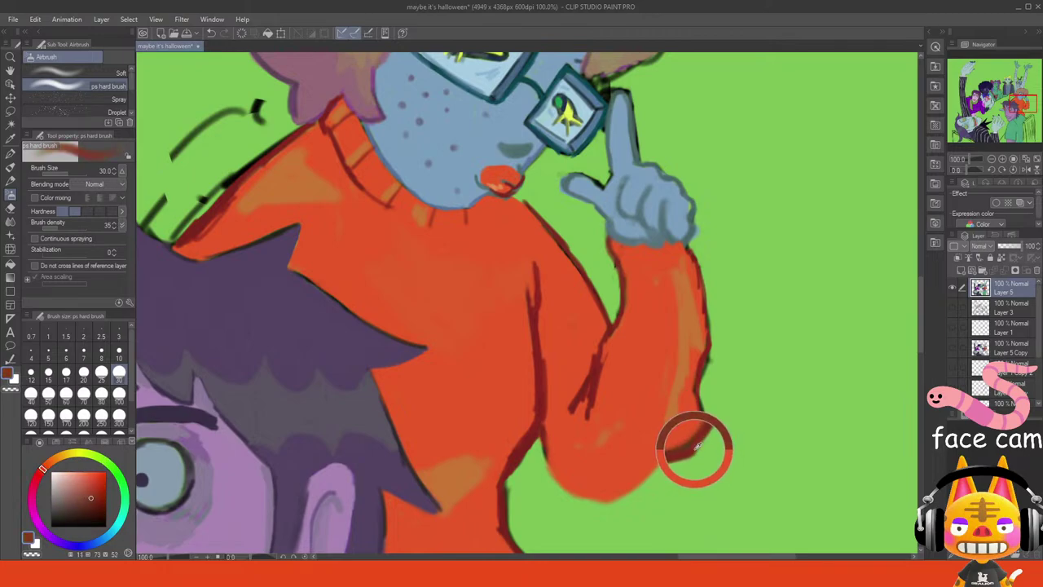
click(101, 372)
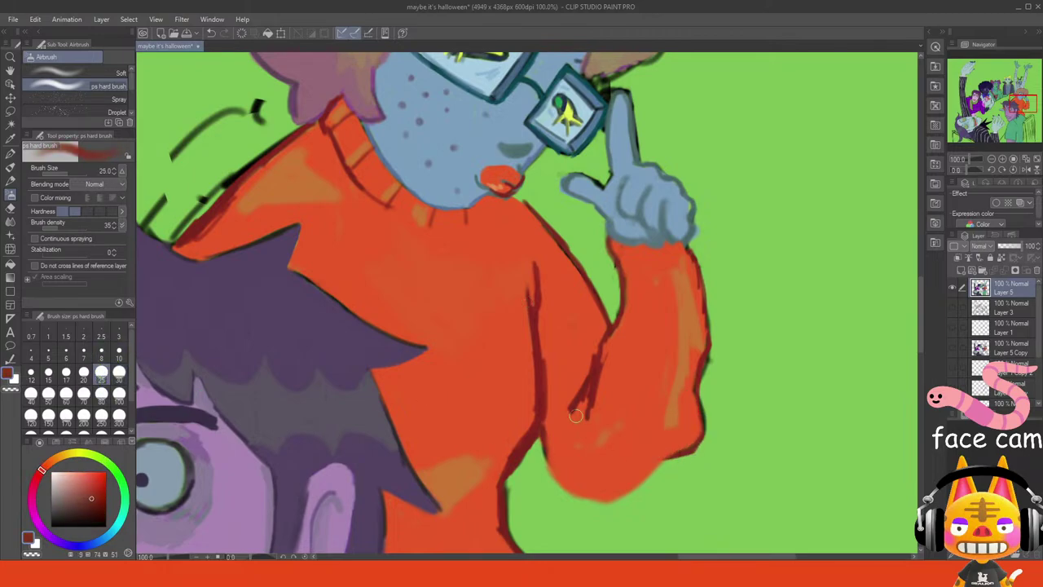
click(119, 356)
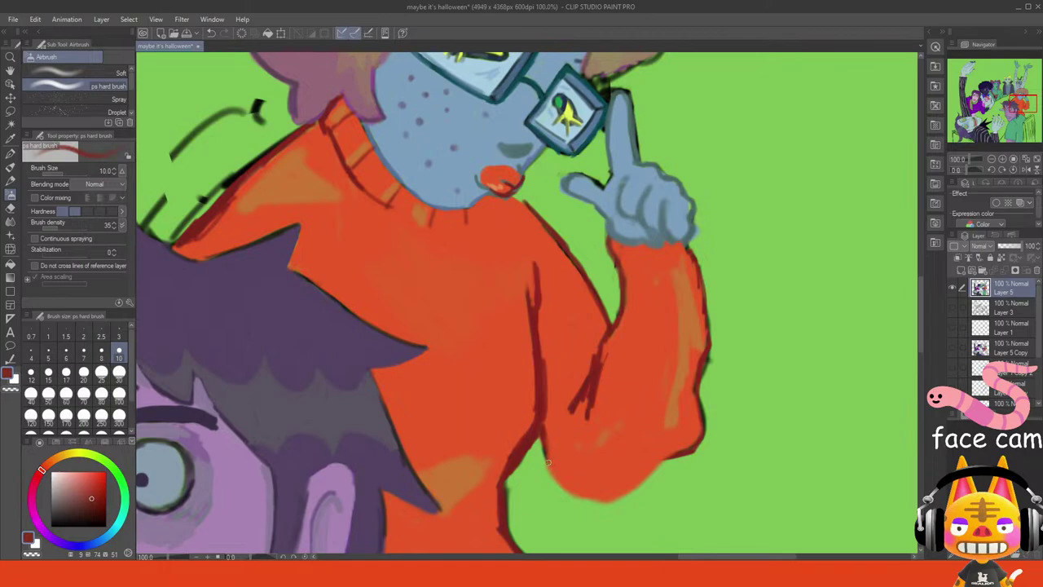
mouse_move(547, 462)
mouse_down()
mouse_move(545, 437)
mouse_move(556, 478)
mouse_move(575, 495)
mouse_move(621, 494)
mouse_move(606, 502)
mouse_move(653, 471)
mouse_up()
key(ctrl+z)
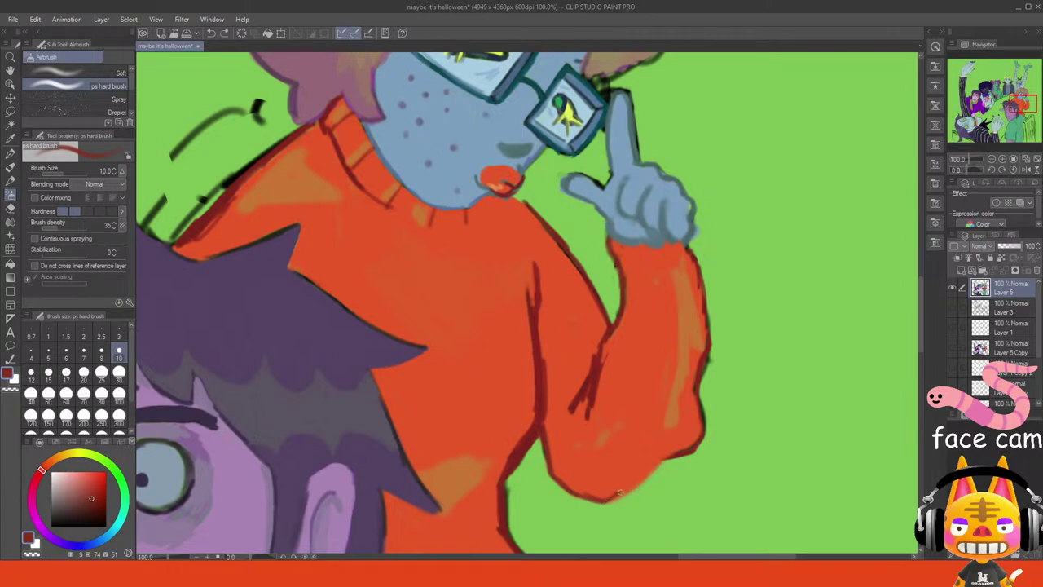
key(ctrl+z)
mouse_move(616, 497)
mouse_down()
mouse_move(665, 454)
mouse_move(633, 488)
mouse_up()
key(ctrl+z)
key(ctrl+z)
key(ctrl+z)
mouse_move(614, 252)
mouse_down()
mouse_move(611, 227)
mouse_move(629, 241)
mouse_move(613, 238)
mouse_move(655, 245)
mouse_up()
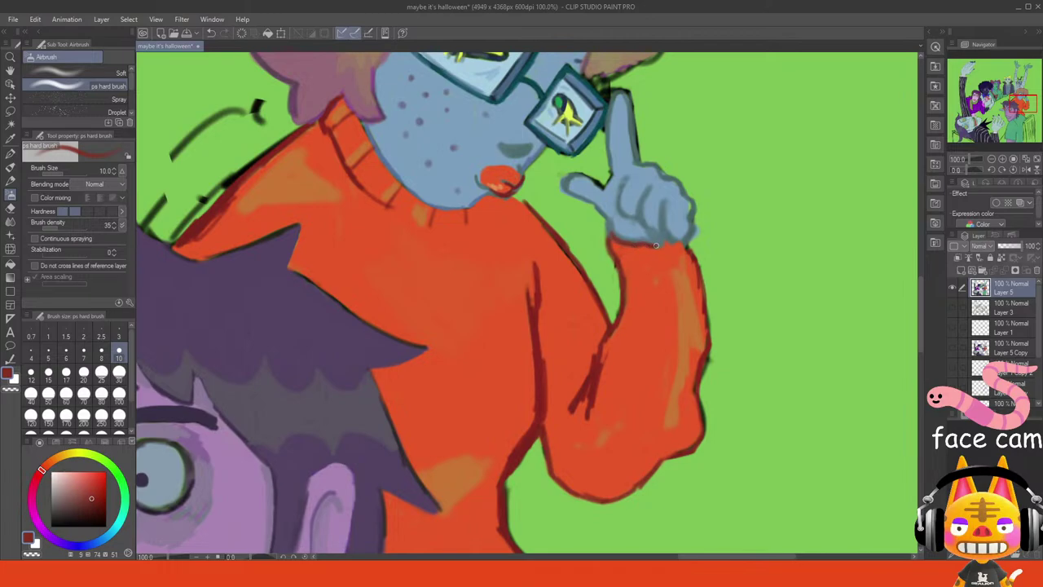
- Erase the stray black lines around the raised finger and thumb beside the glasses using the transparent colour
click(1022, 104)
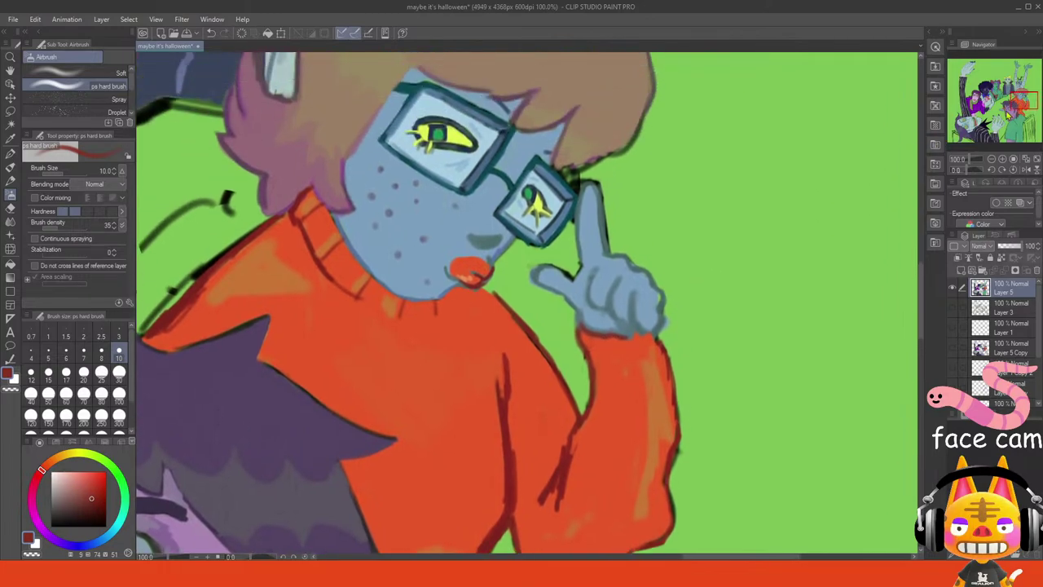
click(10, 391)
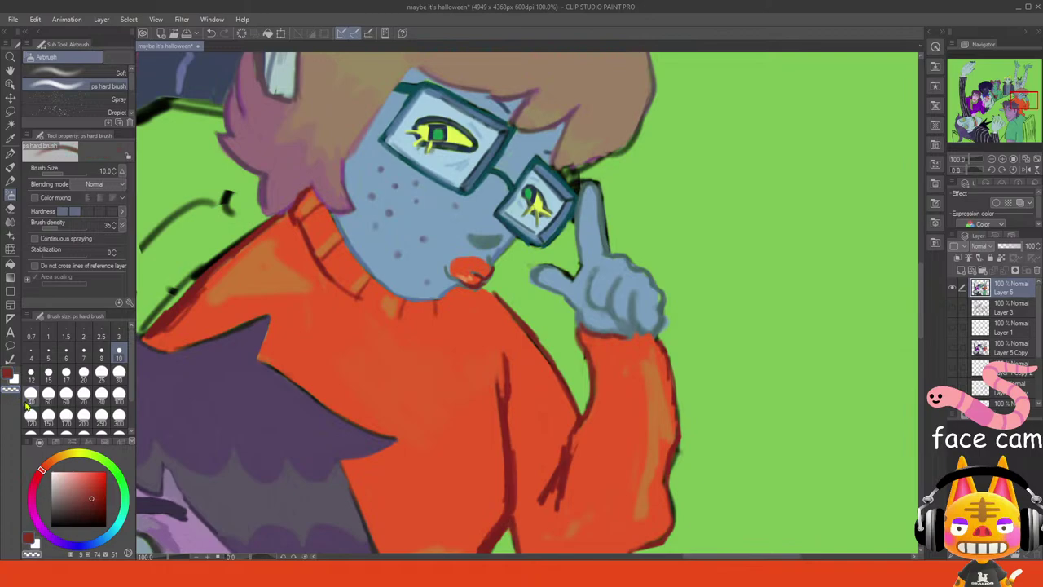
mouse_move(575, 173)
mouse_down()
mouse_move(575, 186)
mouse_move(589, 178)
mouse_up()
key(ctrl+z)
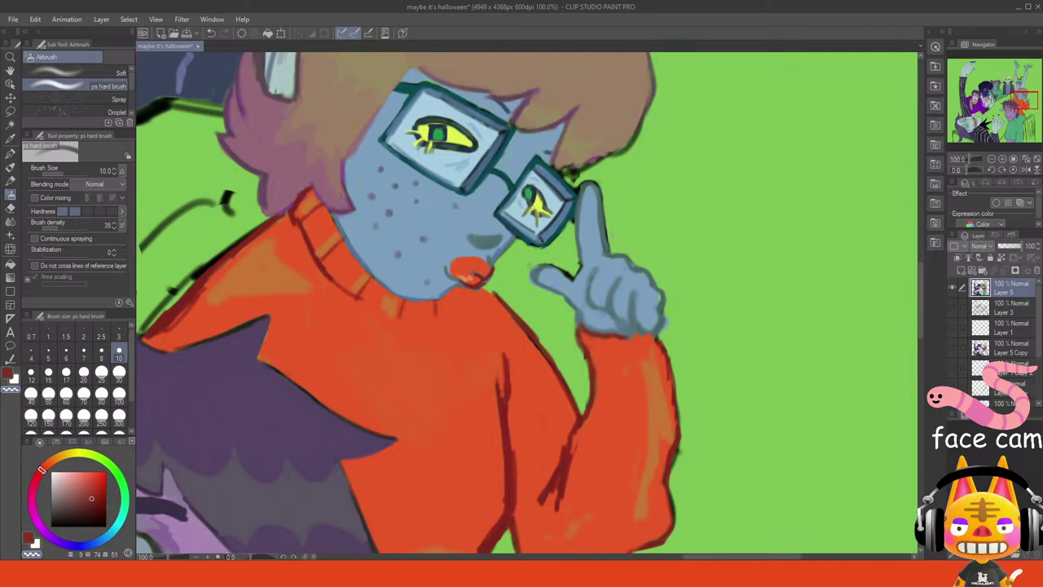
drag(602, 196, 605, 231)
key(ctrl+z)
drag(604, 195, 611, 246)
drag(571, 273, 552, 265)
- Paint light orange highlights on the sweater's collar ribbing and along the upper end of the armpit fold
mouse_move(1021, 98)
mouse_down()
mouse_move(978, 97)
mouse_move(1019, 96)
mouse_up()
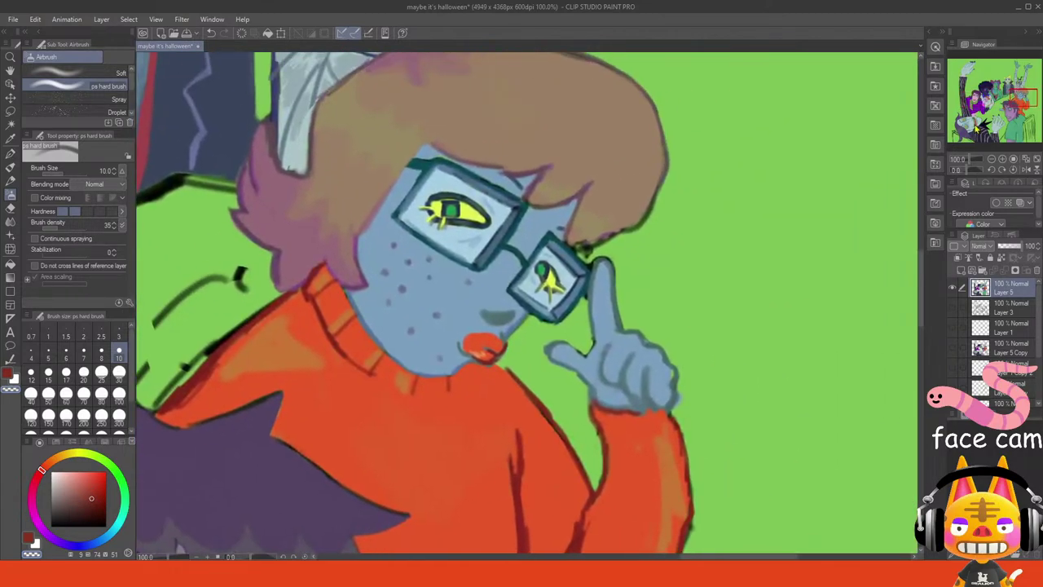
alt+click(368, 360)
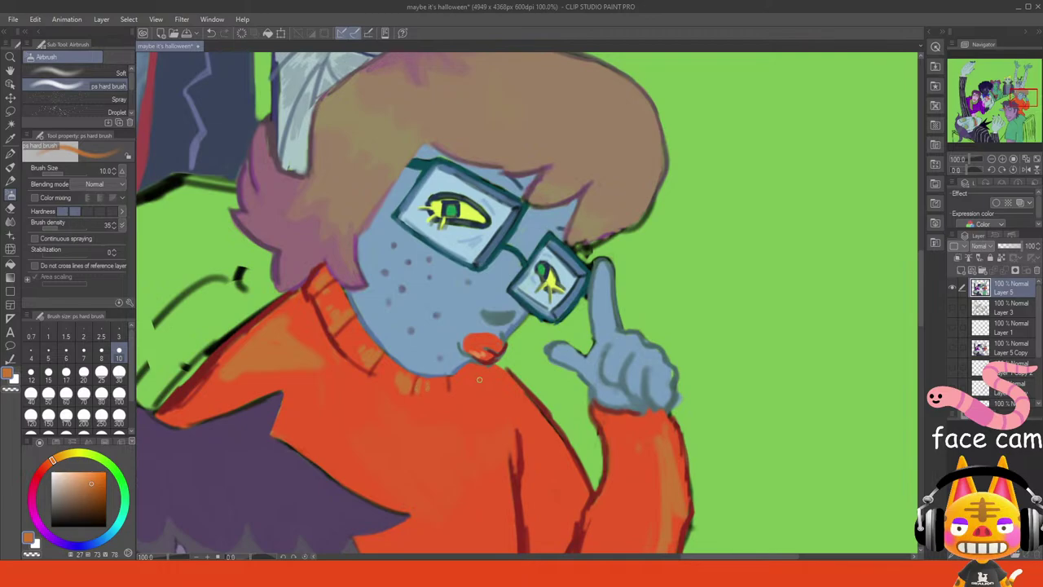
click(1024, 100)
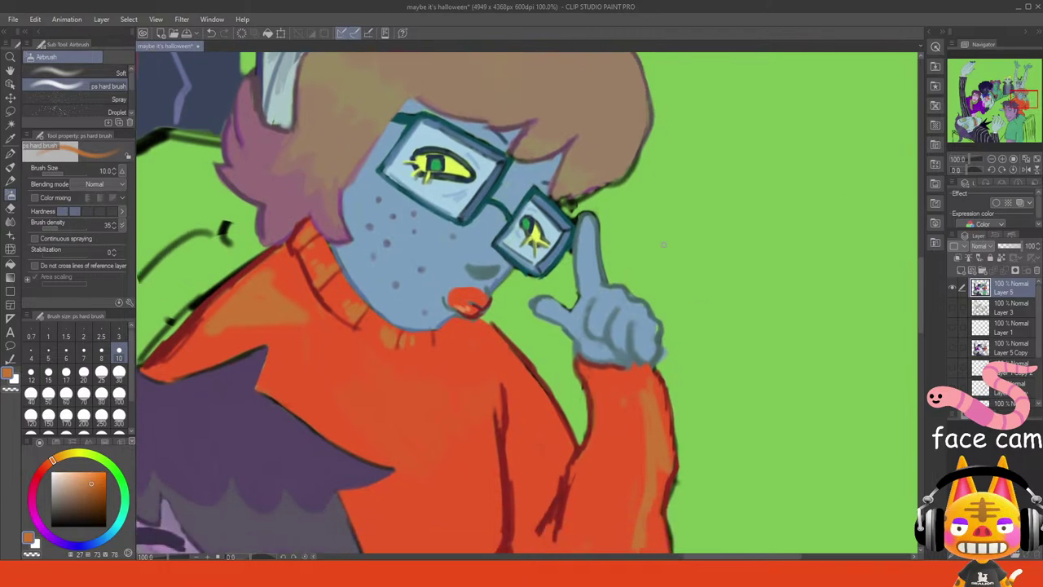
mouse_move(501, 426)
mouse_down()
mouse_move(500, 395)
mouse_move(502, 425)
mouse_move(510, 399)
mouse_move(517, 419)
mouse_move(500, 349)
mouse_move(509, 410)
mouse_move(510, 367)
mouse_up()
key(ctrl+z)
key(ctrl+z)
alt+click(503, 433)
key(ctrl+z)
mouse_move(504, 429)
mouse_down()
mouse_move(506, 387)
mouse_move(501, 421)
mouse_move(496, 403)
mouse_move(503, 441)
mouse_up()
key(ctrl+z)
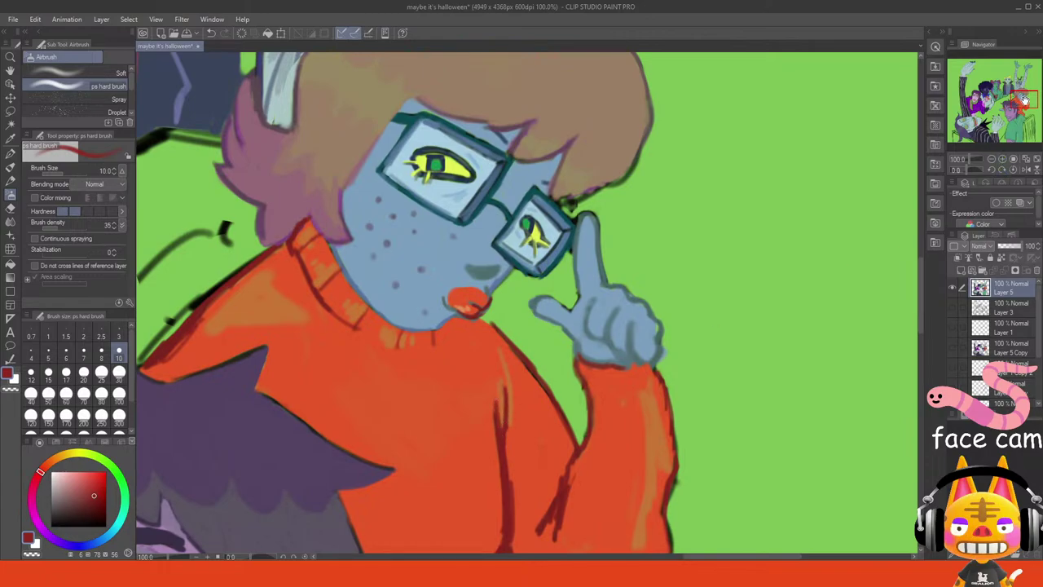
- Clean up the armpit fold line with the sweater's base orange and add light orange highlights to the inner elbow crease
drag(1022, 99, 1024, 102)
alt+click(527, 420)
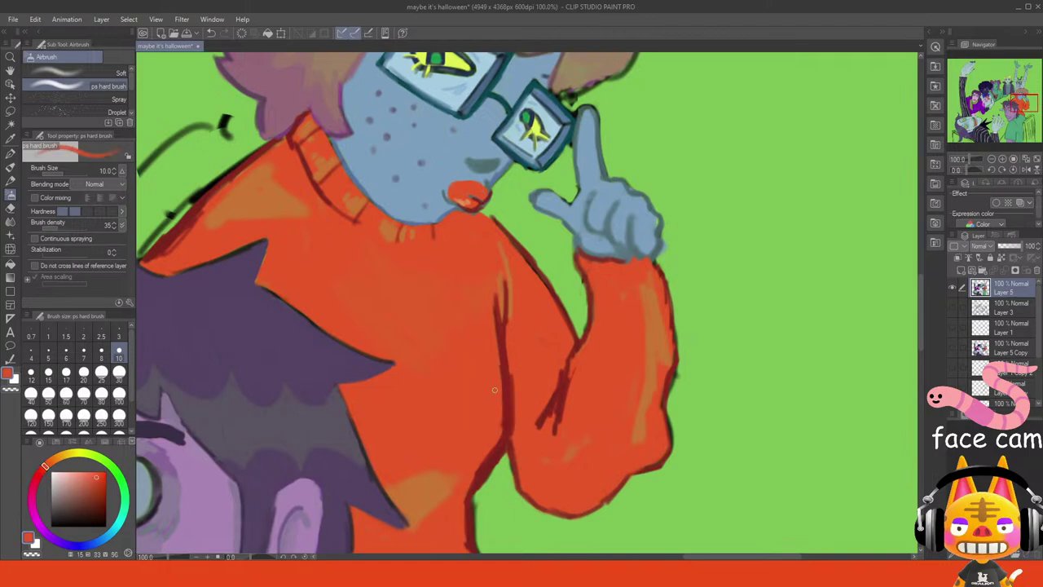
mouse_move(499, 391)
mouse_down()
mouse_move(502, 425)
mouse_move(498, 361)
mouse_move(502, 383)
mouse_up()
alt+click(515, 301)
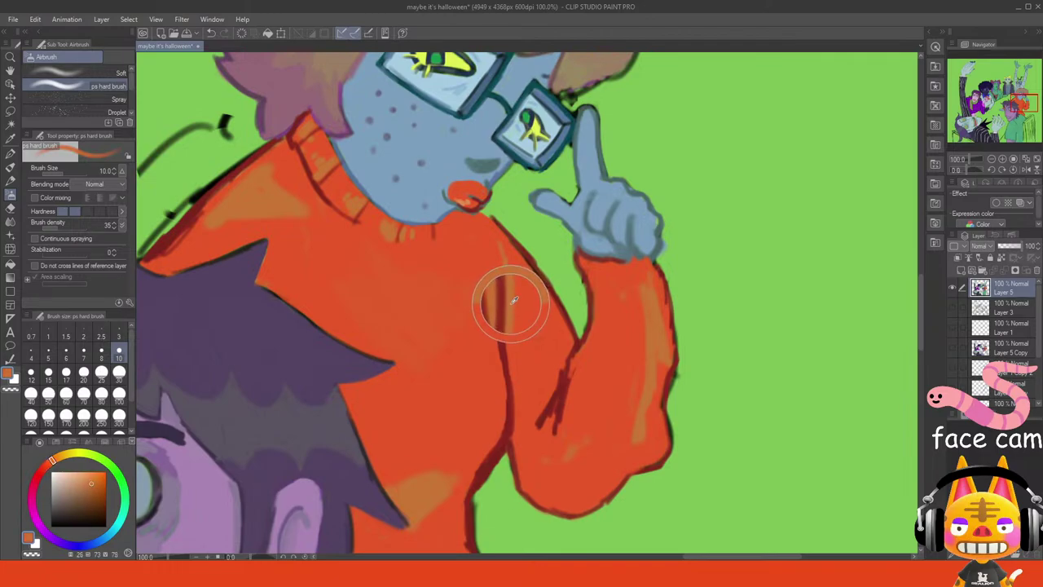
key(ctrl+z)
mouse_move(558, 399)
mouse_down()
mouse_move(549, 433)
mouse_move(535, 422)
mouse_up()
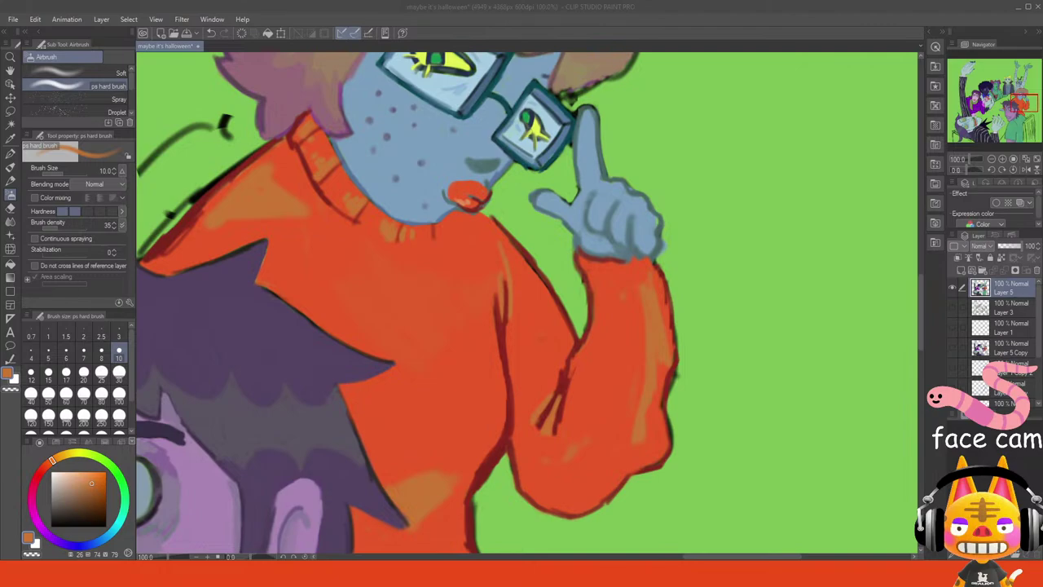
- Examine the whole drawing and the face of the blond vampire in the collared cape
scroll(466, 466, down, 3)
click(1026, 160)
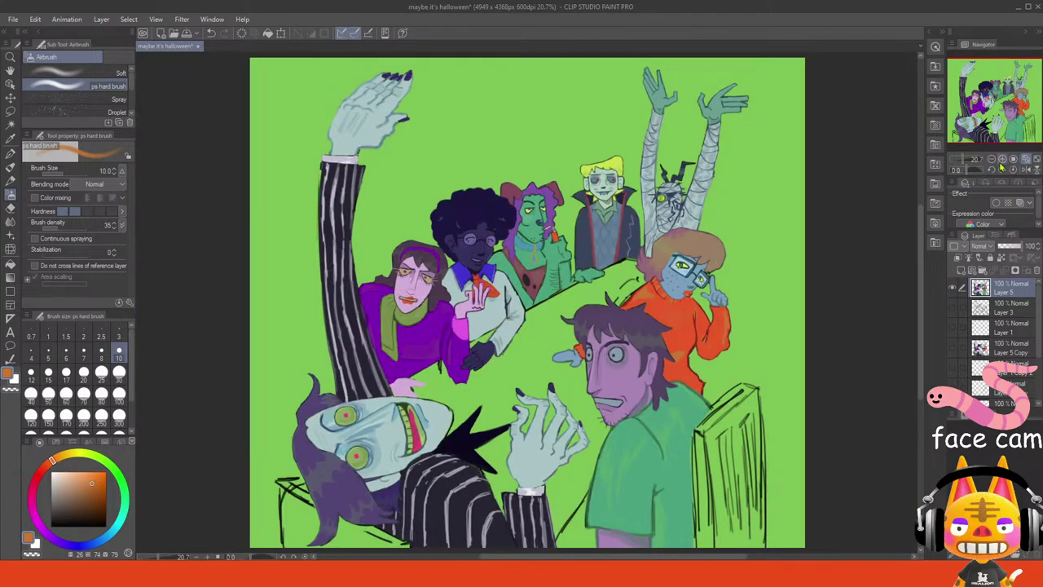
click(1002, 158)
click(1002, 158)
drag(1003, 143, 1007, 84)
click(1005, 159)
click(1005, 160)
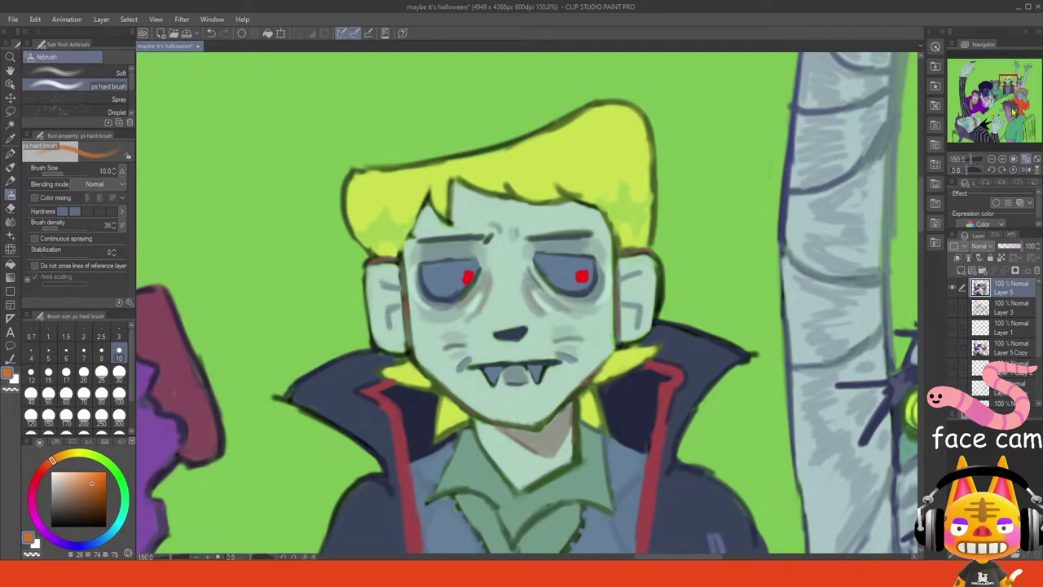
mouse_move(1008, 84)
mouse_down()
mouse_move(1019, 96)
mouse_move(975, 124)
mouse_move(981, 101)
mouse_move(1000, 95)
mouse_up()
click(992, 159)
click(1014, 161)
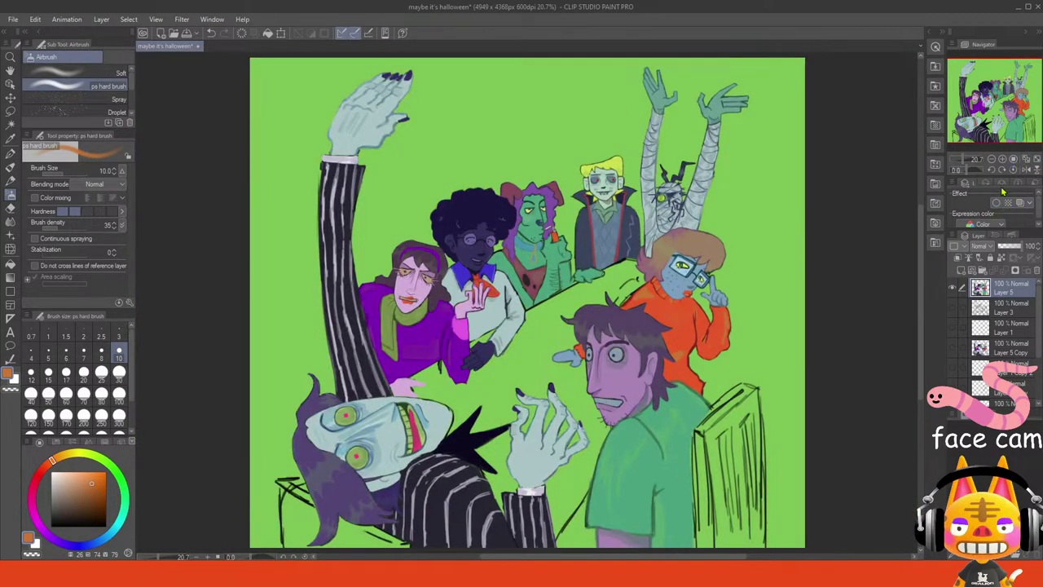
- Shift the sampled glasses teal to dark blue with hue 213 and darken the larger lens's inner side and lower rim
click(1002, 160)
click(1002, 160)
click(1002, 159)
mouse_move(994, 111)
mouse_down()
mouse_move(1015, 103)
mouse_move(982, 99)
mouse_move(1018, 100)
mouse_up()
click(1002, 160)
click(1002, 159)
click(1003, 160)
alt+click(580, 247)
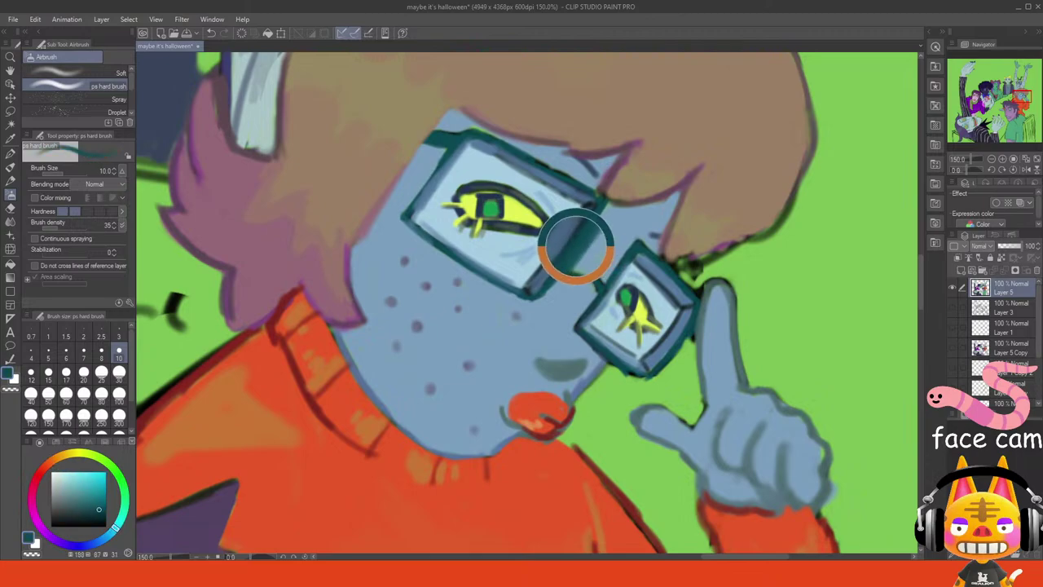
drag(106, 536, 99, 540)
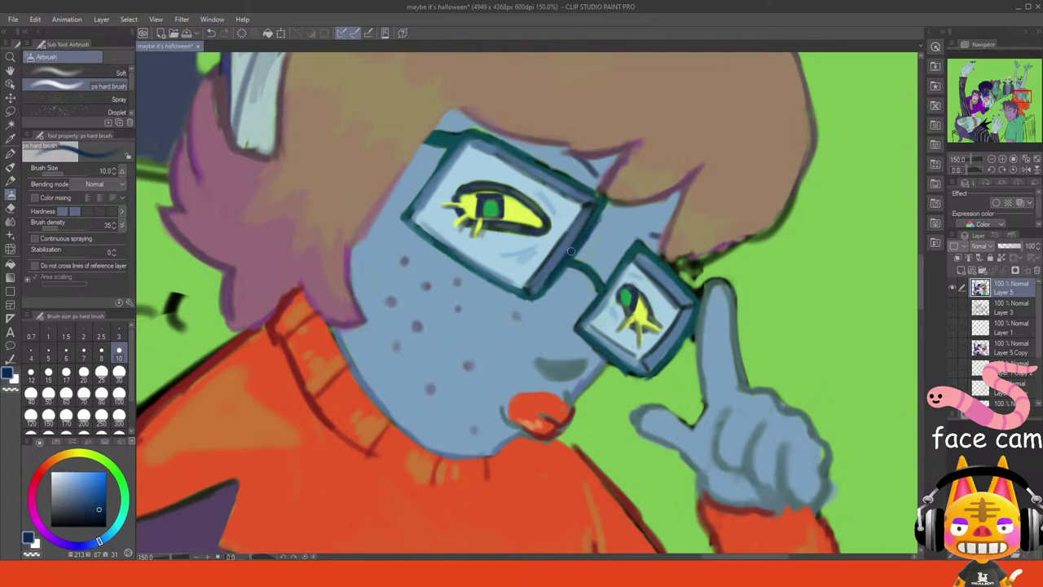
drag(420, 225, 505, 298)
key(ctrl+z)
mouse_move(445, 255)
mouse_down()
mouse_move(516, 301)
mouse_move(541, 294)
mouse_up()
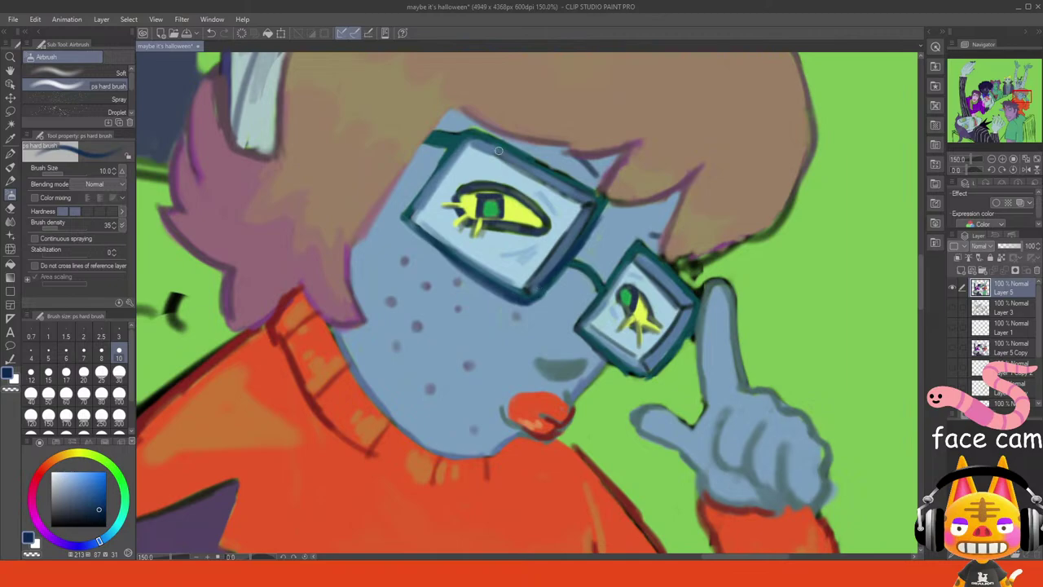
- Darken the larger lens's upper rim, the glasses' temple arm and the nose bridge in dark blue
mouse_move(481, 135)
mouse_down()
mouse_move(601, 205)
mouse_move(532, 174)
mouse_move(576, 197)
mouse_up()
key(ctrl+z)
drag(506, 162, 529, 173)
mouse_move(483, 148)
mouse_down()
mouse_move(522, 171)
mouse_move(452, 135)
mouse_move(436, 135)
mouse_move(447, 141)
mouse_move(440, 160)
mouse_up()
mouse_move(441, 153)
mouse_down()
mouse_move(408, 216)
mouse_move(463, 136)
mouse_move(448, 139)
mouse_up()
key(ctrl+z)
key(ctrl+z)
key(ctrl+z)
key(ctrl+z)
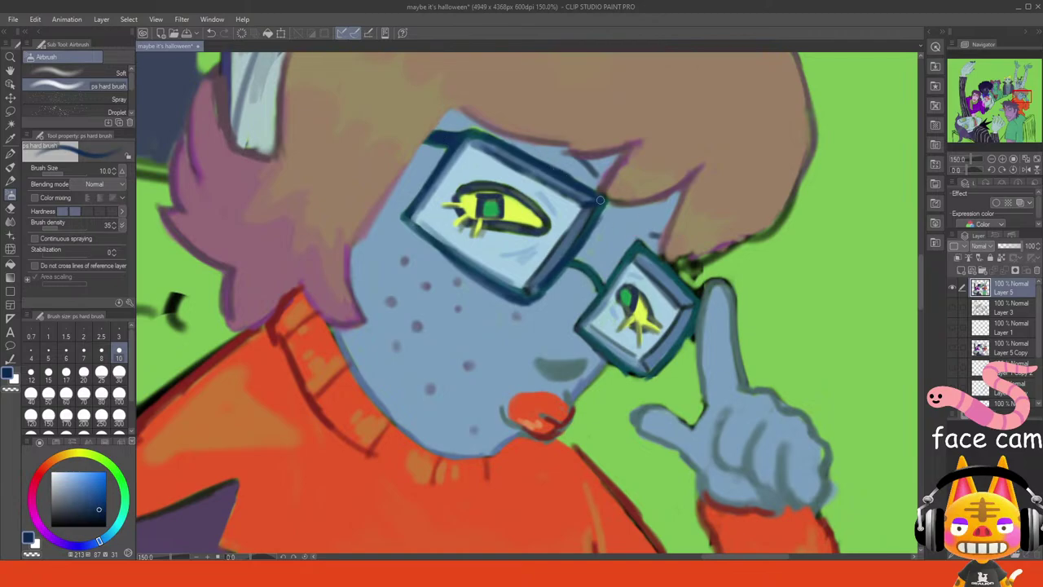
drag(570, 264, 597, 282)
- Trim the smaller lens's inner edge with the skin blue and draw the nose line beneath it in the sampled nose shade
drag(970, 171, 966, 172)
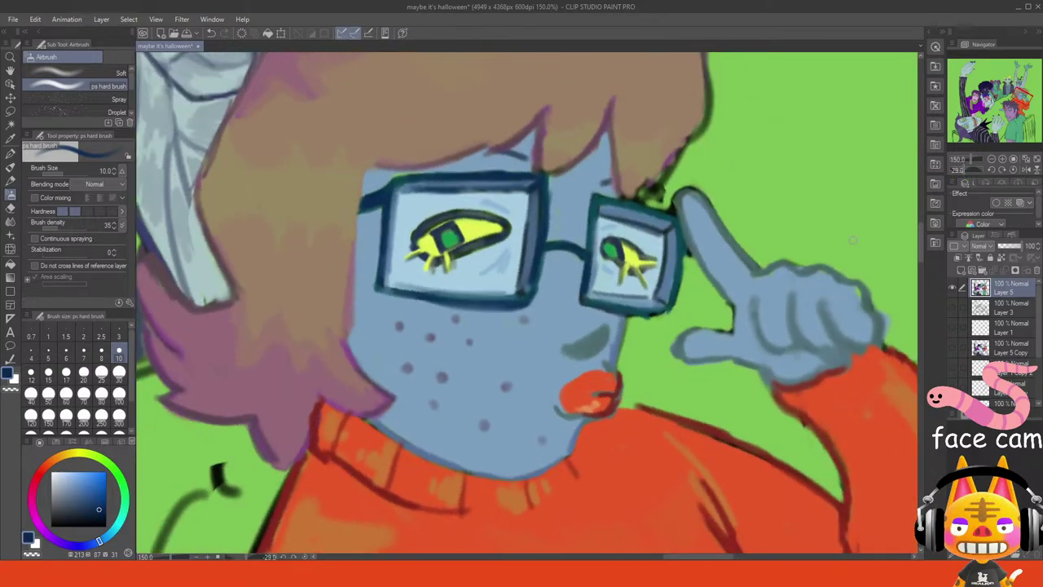
alt+click(580, 312)
drag(582, 264, 598, 307)
key(ctrl+z)
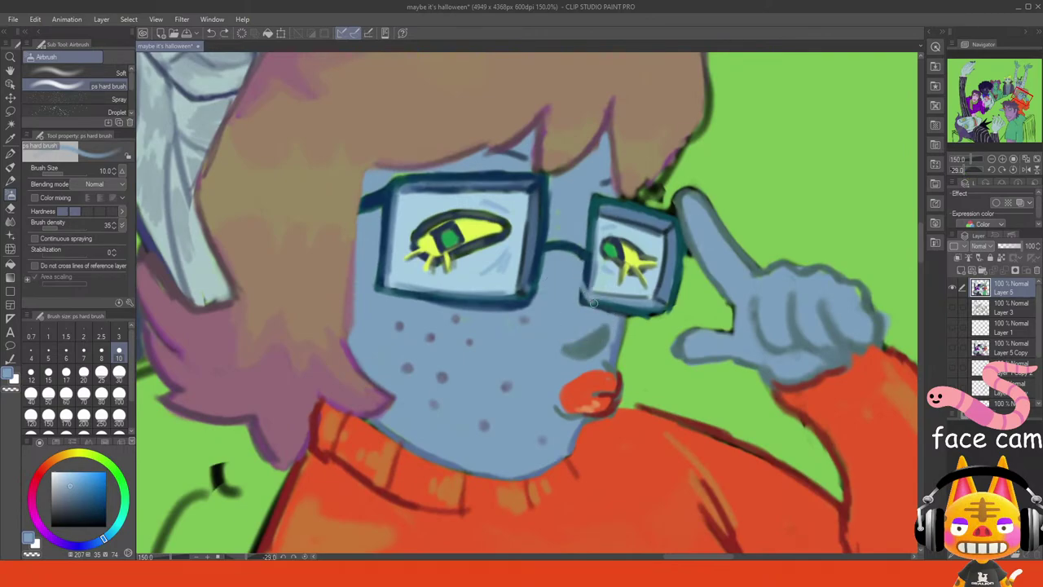
mouse_move(582, 268)
mouse_down()
mouse_move(598, 306)
mouse_move(573, 291)
mouse_up()
alt+click(598, 340)
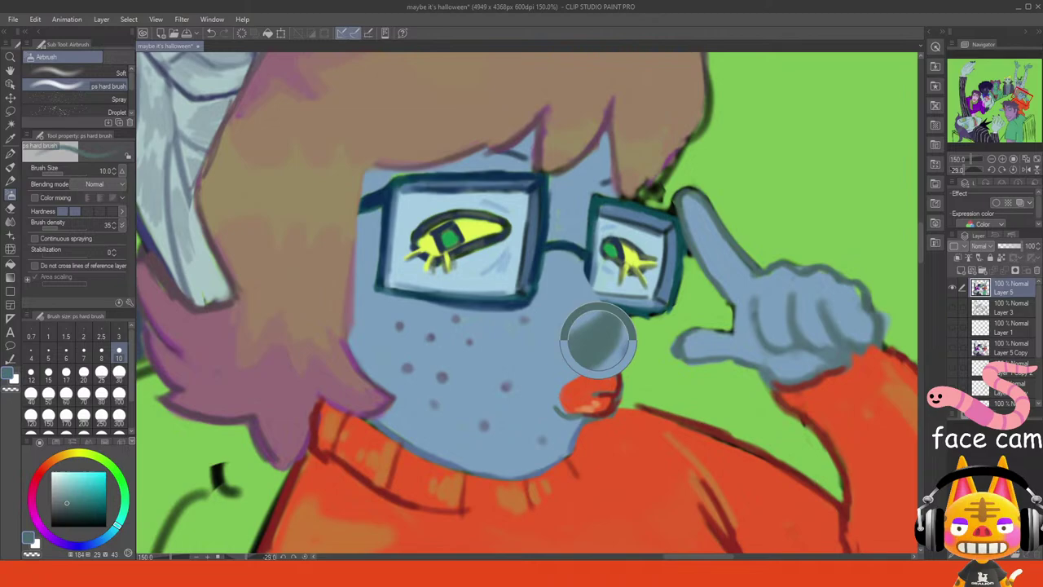
drag(597, 296, 611, 323)
alt+click(579, 285)
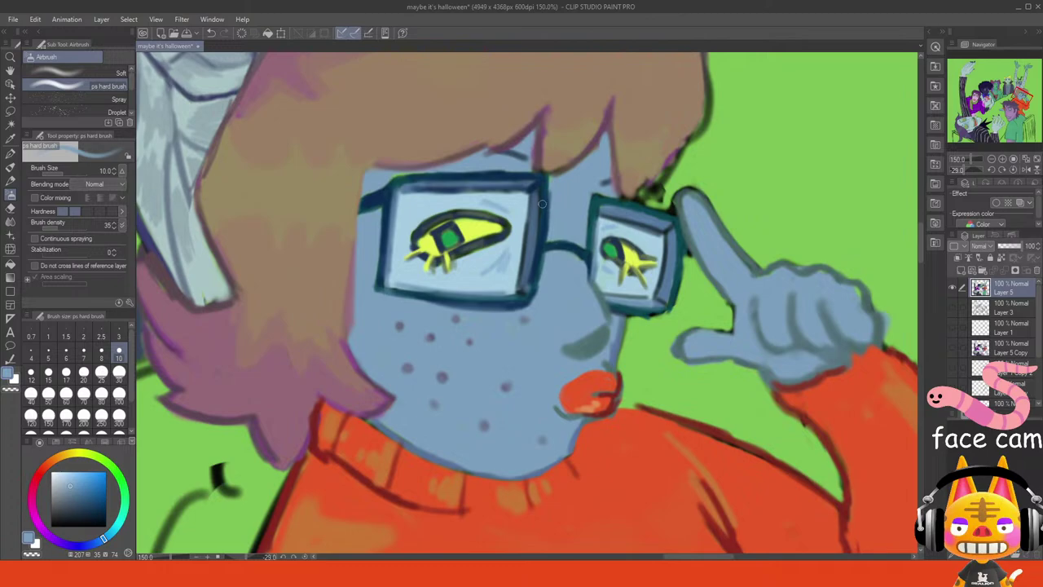
- Refine the larger lens's lower rim in mid blue and darken the smaller lens's inner and lower rim in sampled dark blue
alt+click(388, 295)
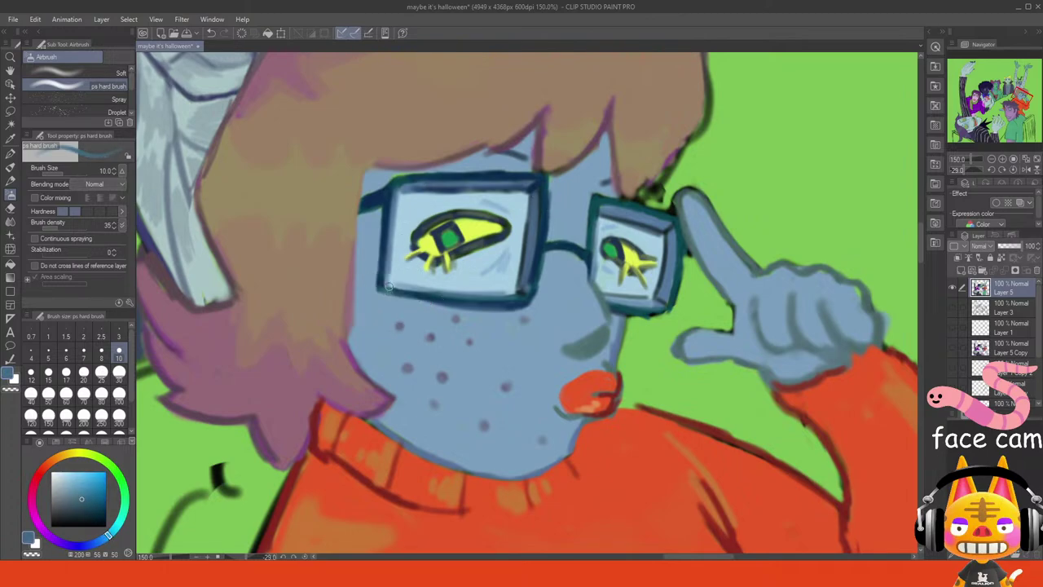
drag(389, 293, 464, 301)
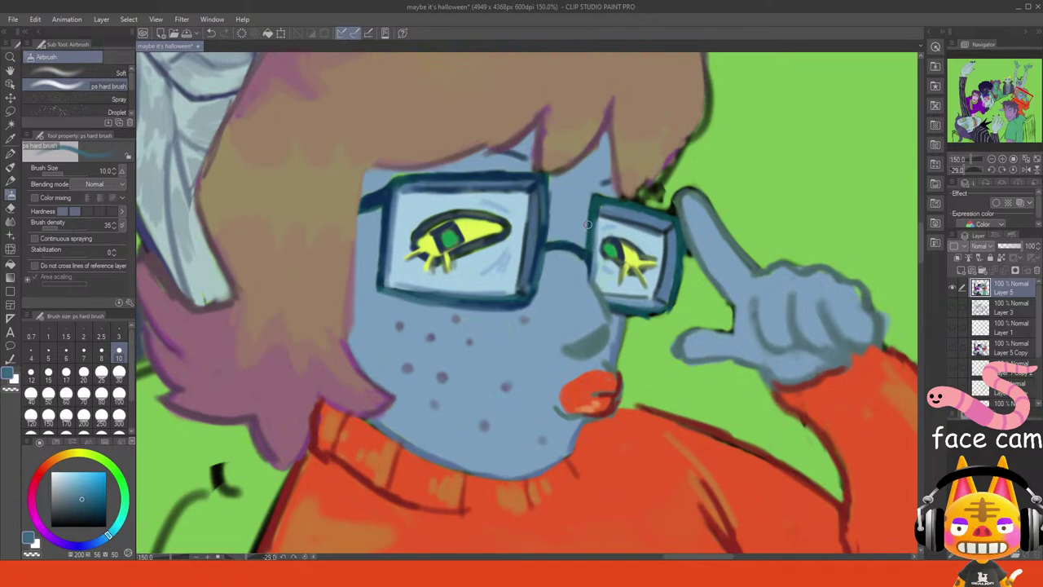
alt+click(587, 270)
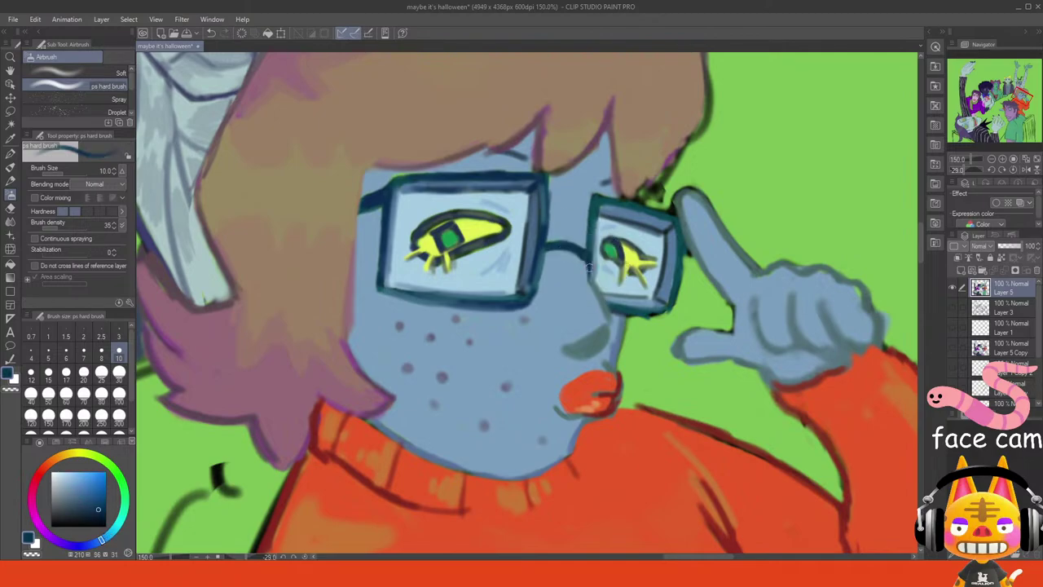
mouse_move(593, 282)
mouse_down()
mouse_move(623, 312)
mouse_move(640, 313)
mouse_move(620, 311)
mouse_move(645, 314)
mouse_move(630, 317)
mouse_move(668, 304)
mouse_up()
- Darken the nose line below the smaller lens in dark blue and blend its tip with the sampled nose shade
mouse_move(566, 351)
mouse_down()
mouse_move(607, 326)
mouse_move(585, 348)
mouse_up()
key(ctrl+z)
key(ctrl+z)
drag(596, 292, 609, 320)
key(ctrl+z)
drag(611, 328, 601, 350)
key(ctrl+z)
key(ctrl+z)
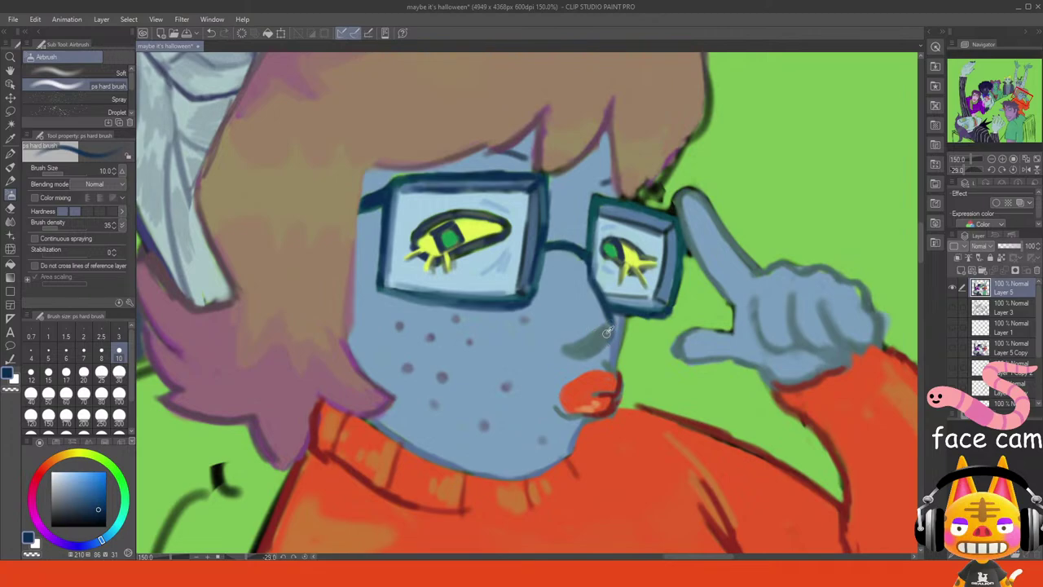
alt+click(607, 330)
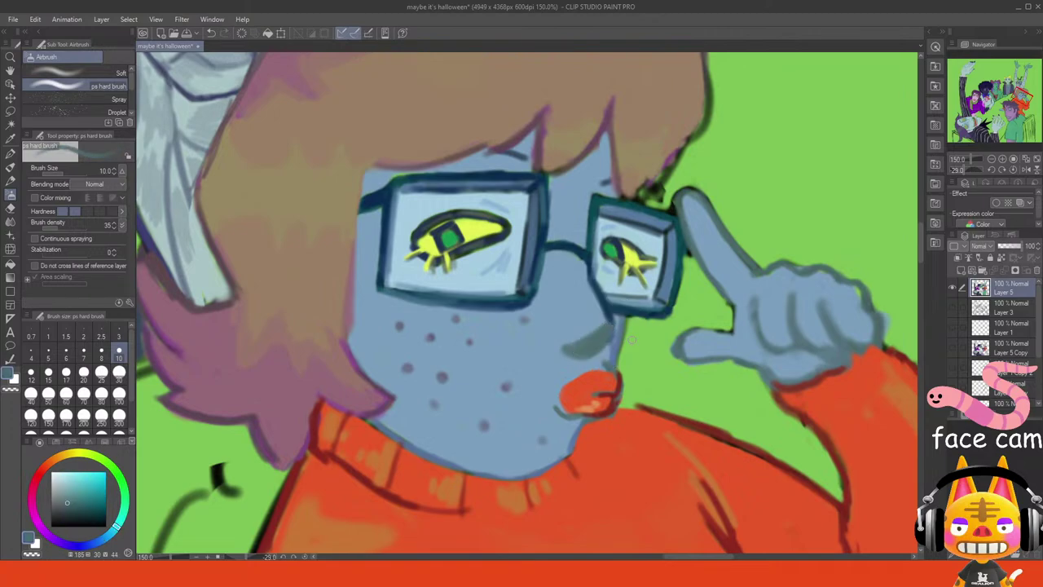
click(1013, 169)
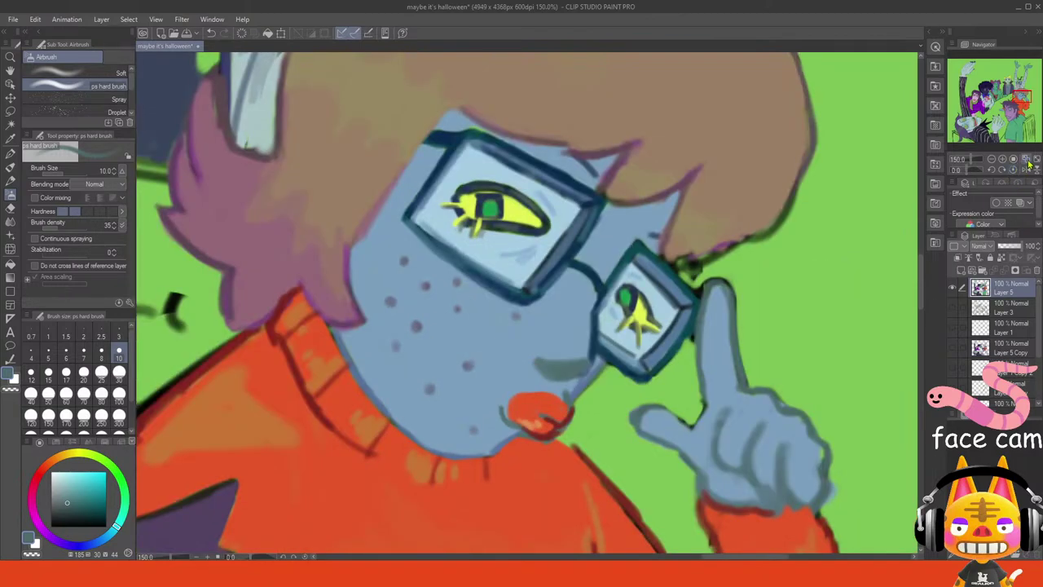
- Erase the rough edge of the lying pale figure's curled hair tip with transparent color
click(1028, 163)
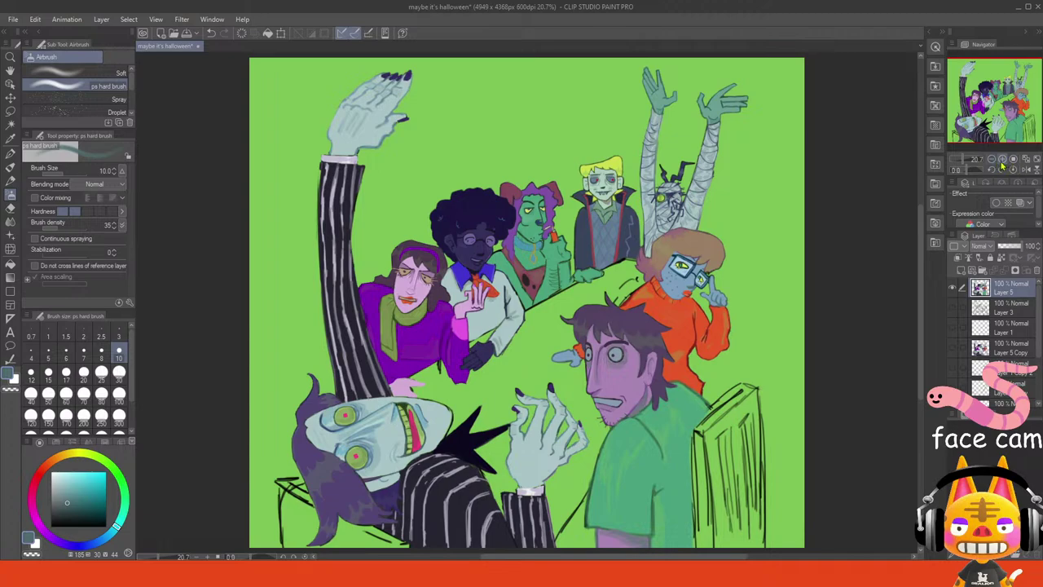
click(1002, 160)
click(1002, 161)
click(1002, 161)
drag(1011, 101, 976, 108)
click(1002, 158)
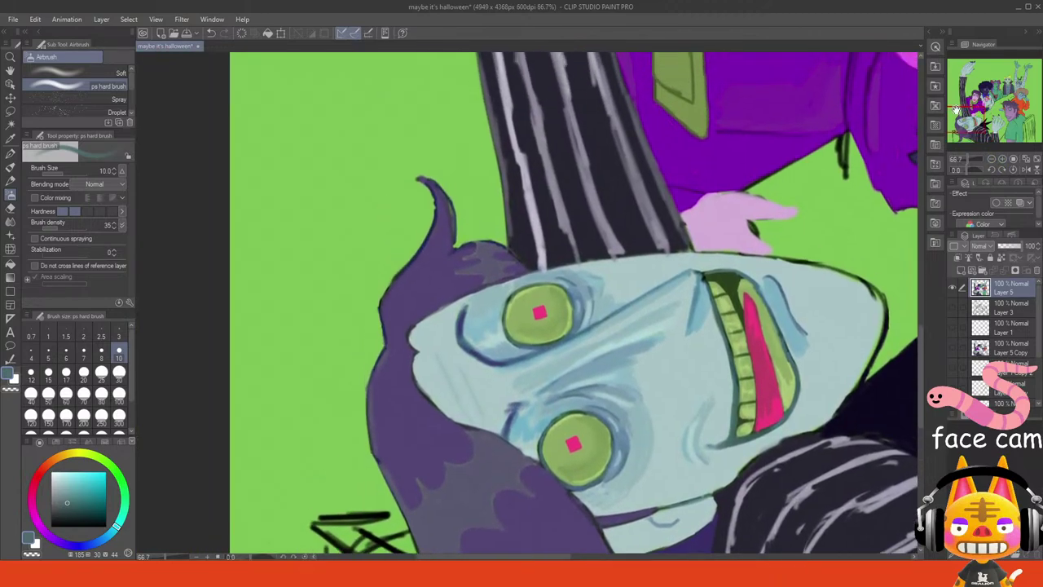
click(10, 389)
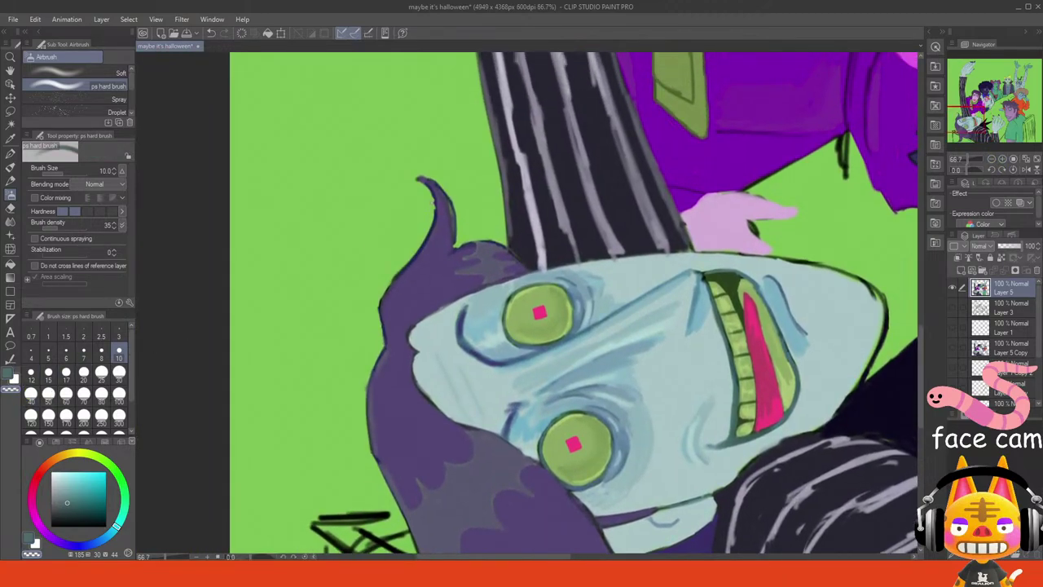
drag(435, 219, 418, 178)
- Clean the lying figure's face edge beneath the striped sleeve with the sampled pale skin color
drag(971, 122, 975, 119)
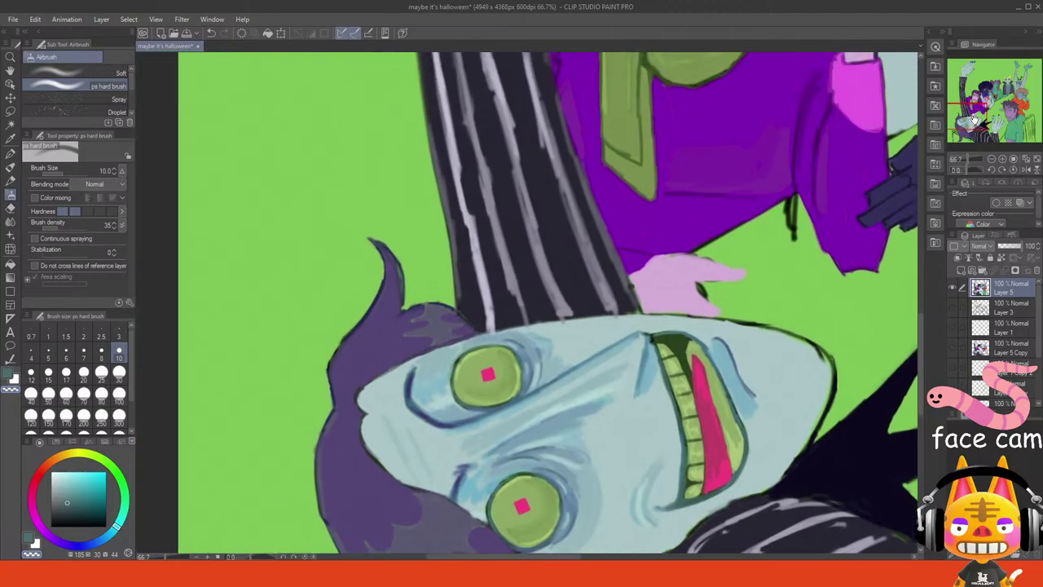
click(991, 159)
click(1002, 159)
click(1002, 159)
click(1002, 159)
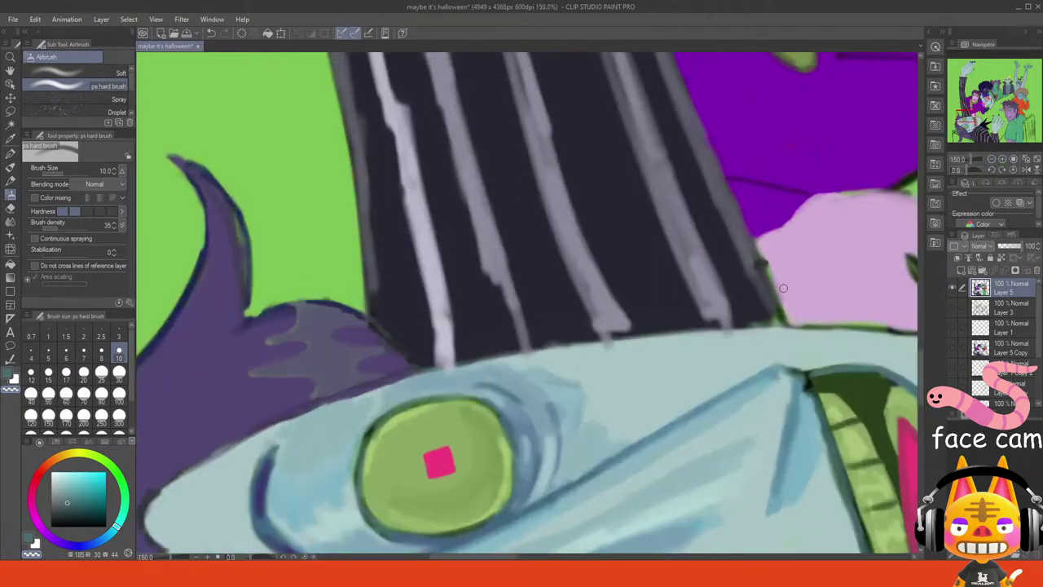
alt+click(595, 367)
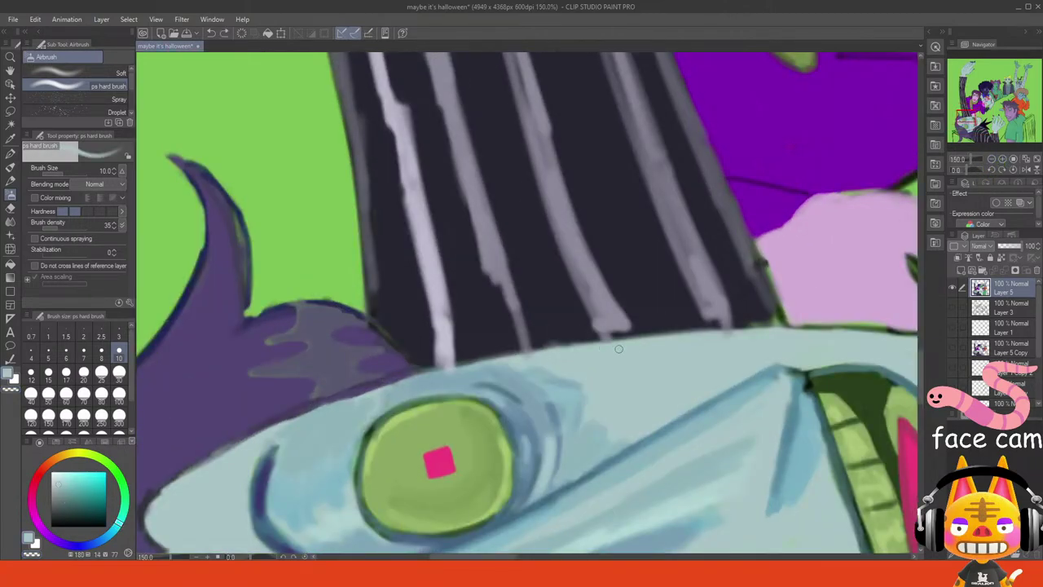
mouse_move(736, 334)
mouse_down()
mouse_move(756, 299)
mouse_move(763, 321)
mouse_move(746, 322)
mouse_move(773, 324)
mouse_move(760, 292)
mouse_move(834, 261)
mouse_move(790, 252)
mouse_move(764, 262)
mouse_move(787, 301)
mouse_up()
- Paint over the stray dark marks between the striped sleeve and the pink hand, using sampled sleeve and hand colors
alt+click(756, 300)
alt+click(762, 293)
alt+click(789, 251)
key(ctrl+z)
drag(760, 250, 790, 318)
drag(878, 320, 842, 321)
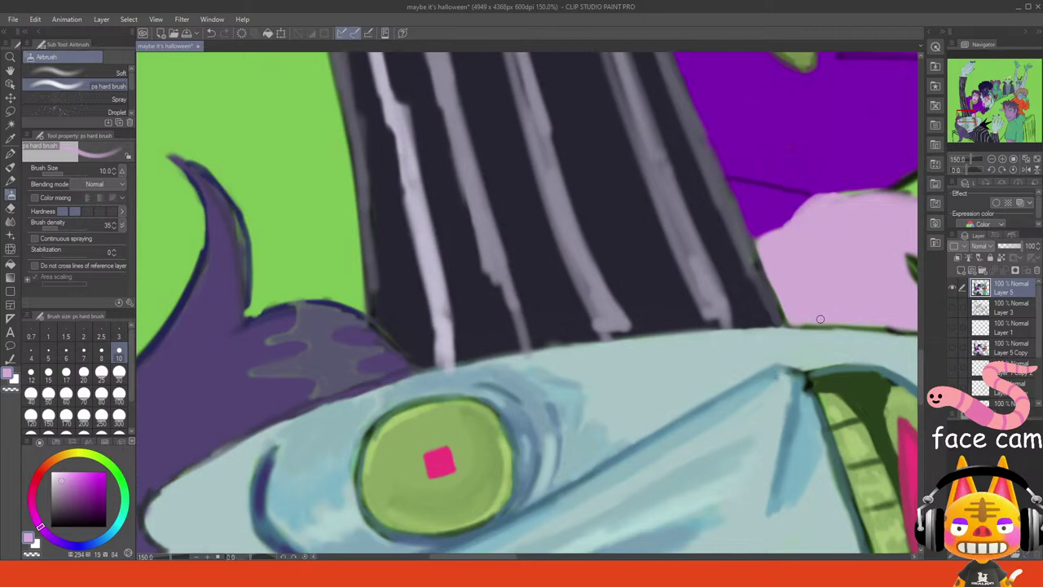
- Fill out the pink hand's upper edge and both fingers in pink, and erase the dark line in the gap between them
drag(972, 116, 978, 120)
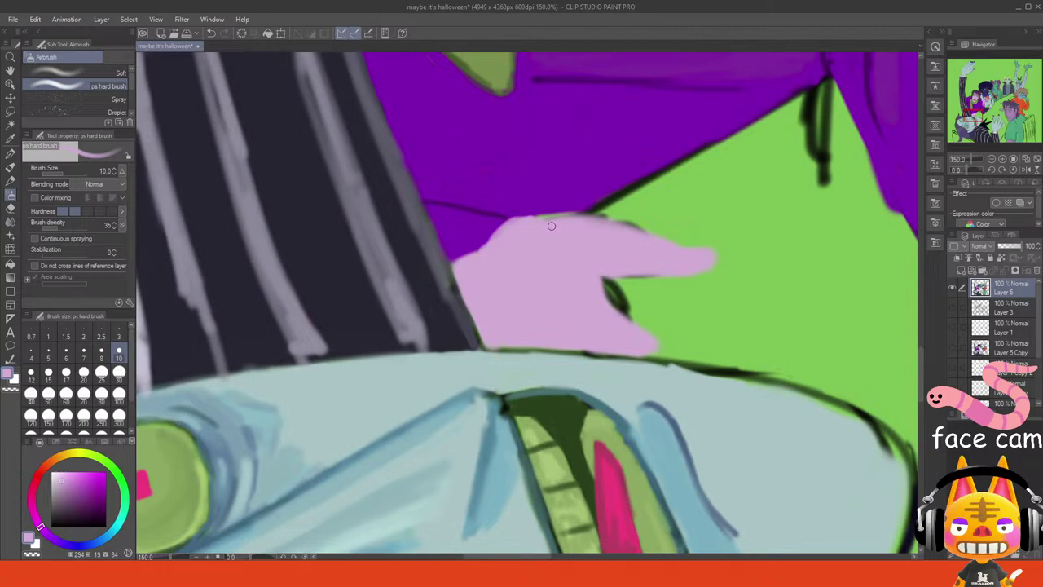
drag(567, 218, 532, 216)
drag(605, 277, 706, 266)
mouse_move(601, 287)
mouse_down()
mouse_move(661, 357)
mouse_move(654, 347)
mouse_up()
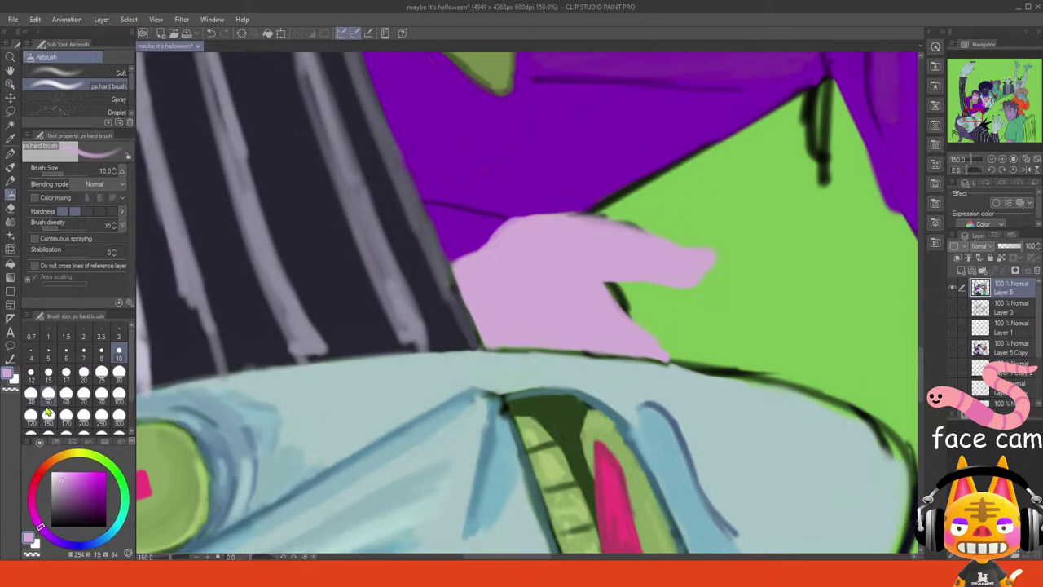
click(13, 392)
mouse_move(617, 293)
mouse_down()
mouse_move(630, 311)
mouse_move(615, 292)
mouse_up()
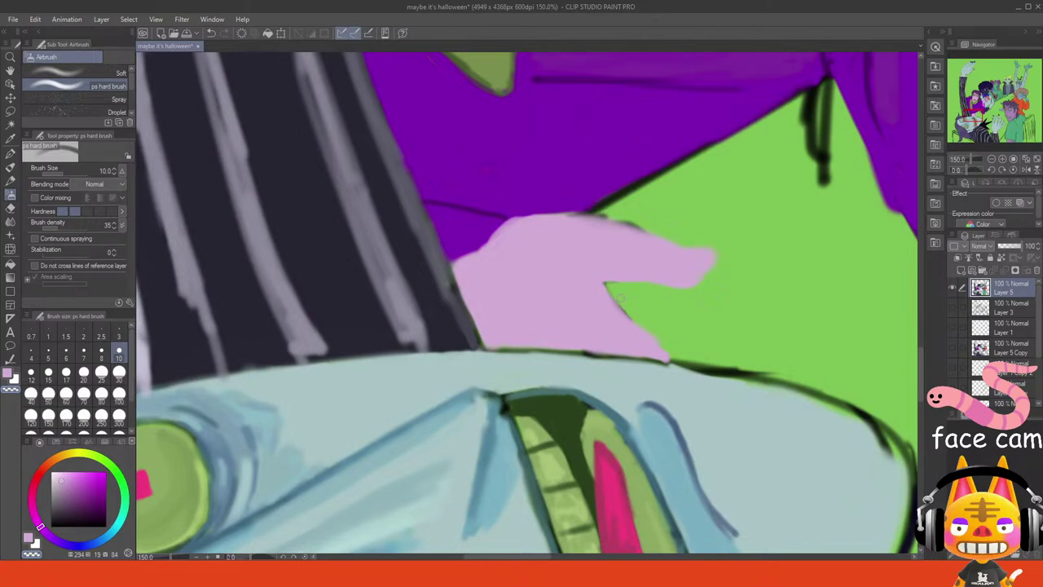
click(1014, 160)
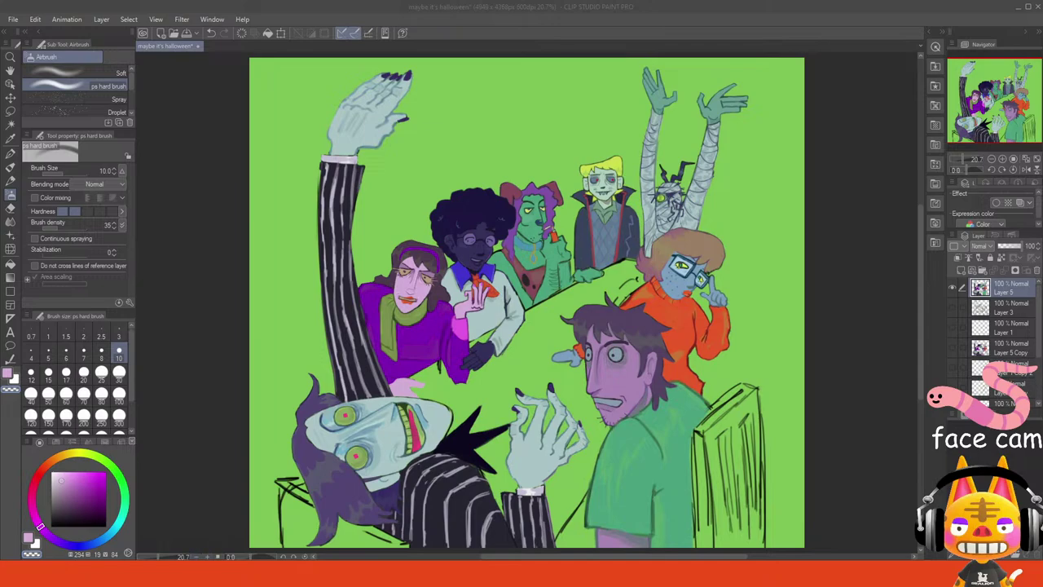
click(487, 399)
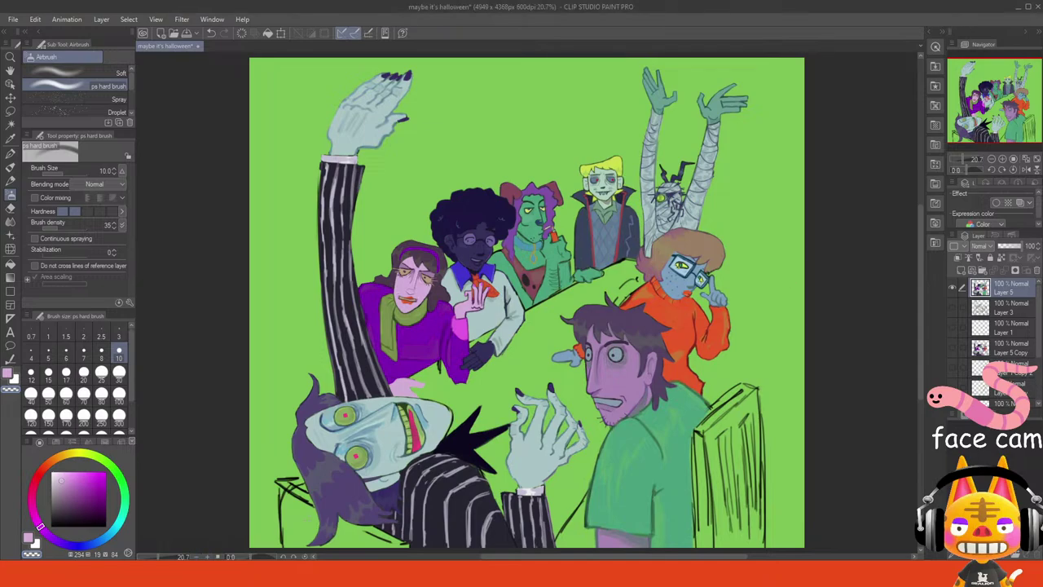
key(alt+Tab)
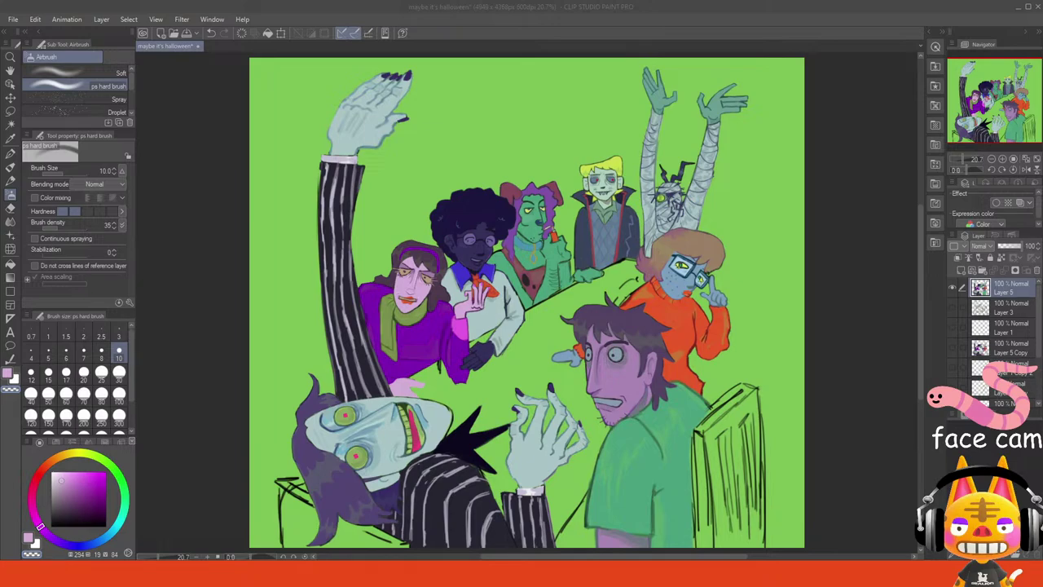
click(603, 5)
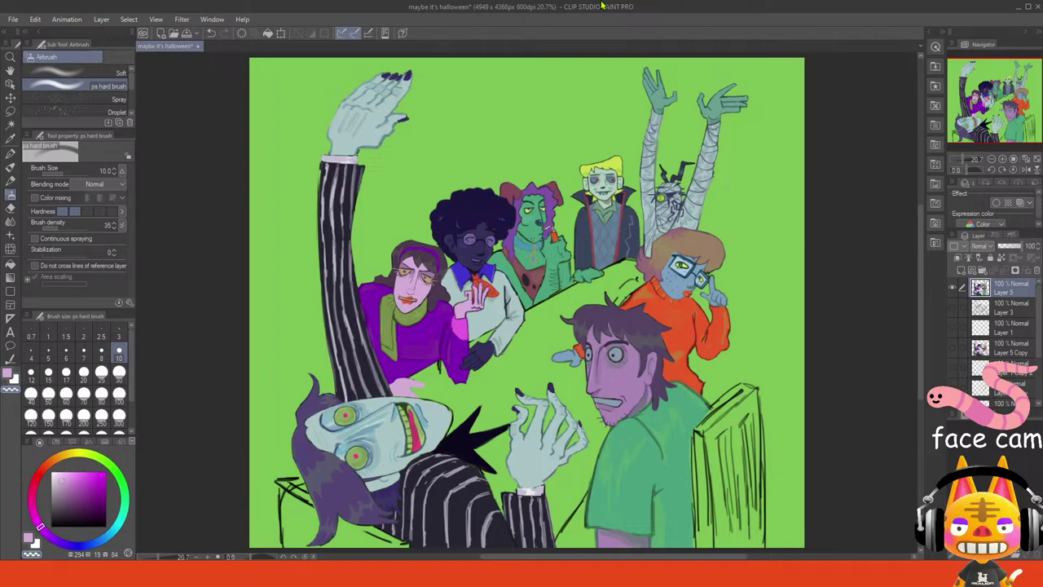
- Examine the lying pale figure's face, hair and striped suit up close for areas that need cleanup
click(1002, 159)
click(1002, 159)
click(1002, 159)
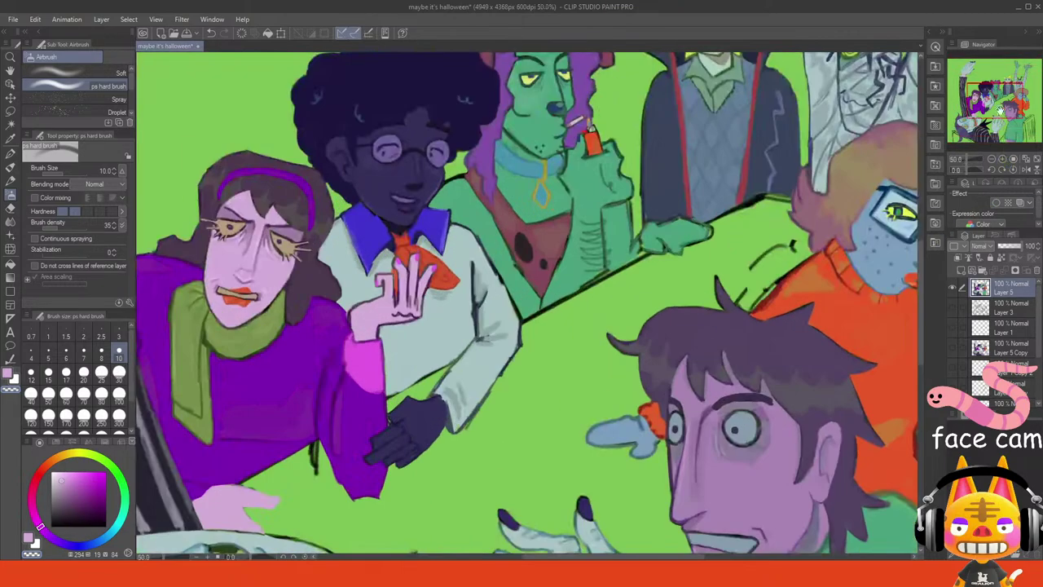
drag(994, 108, 980, 130)
click(1002, 159)
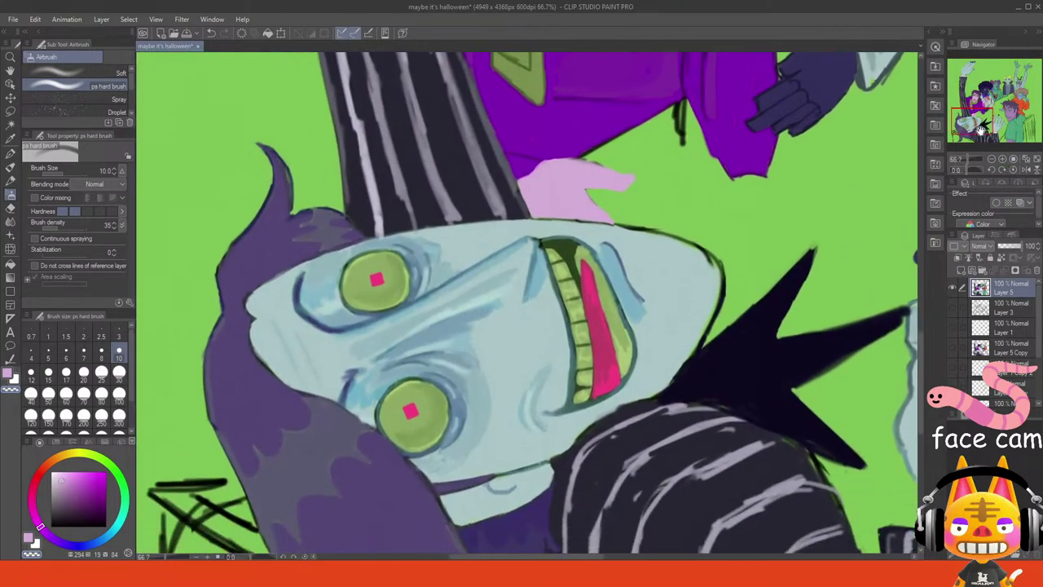
click(192, 573)
drag(963, 112, 960, 115)
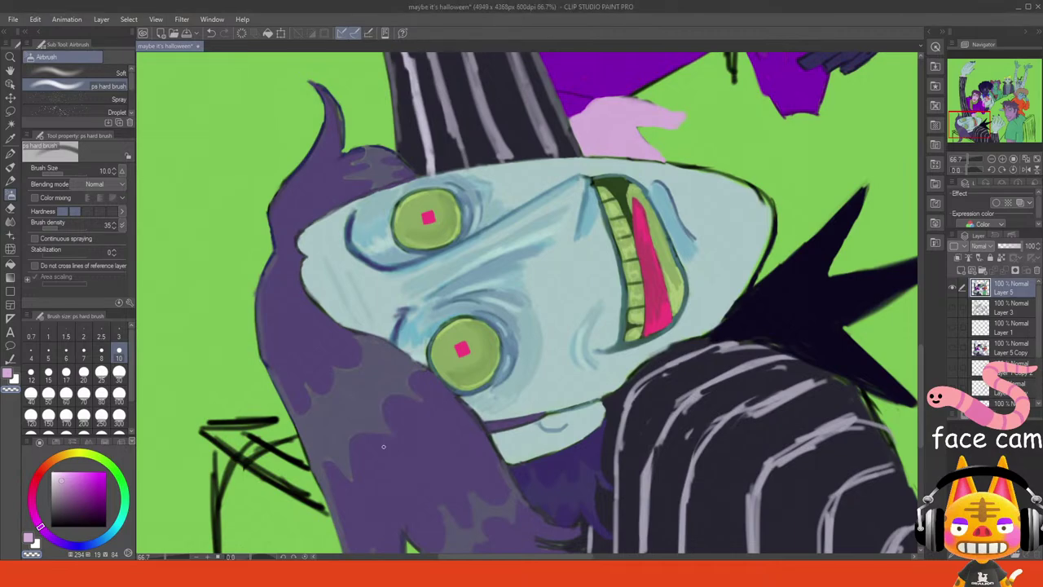
drag(980, 123, 976, 124)
click(1001, 160)
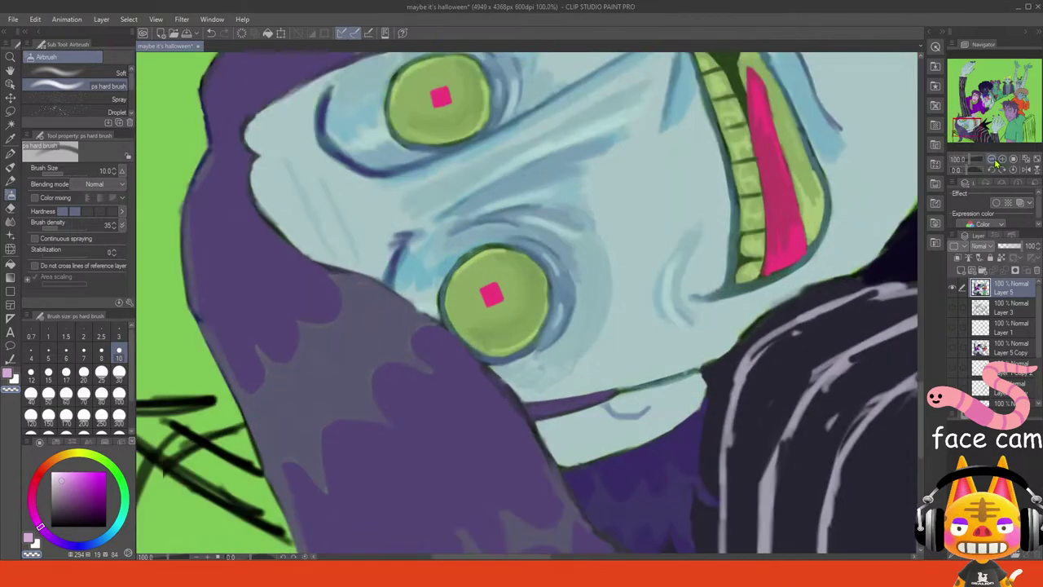
click(992, 160)
click(1002, 160)
- Touch up the raised sleeve's stripes near the face and along the arm's inner edge in the sampled stripe grey
drag(975, 123, 980, 114)
alt+click(472, 308)
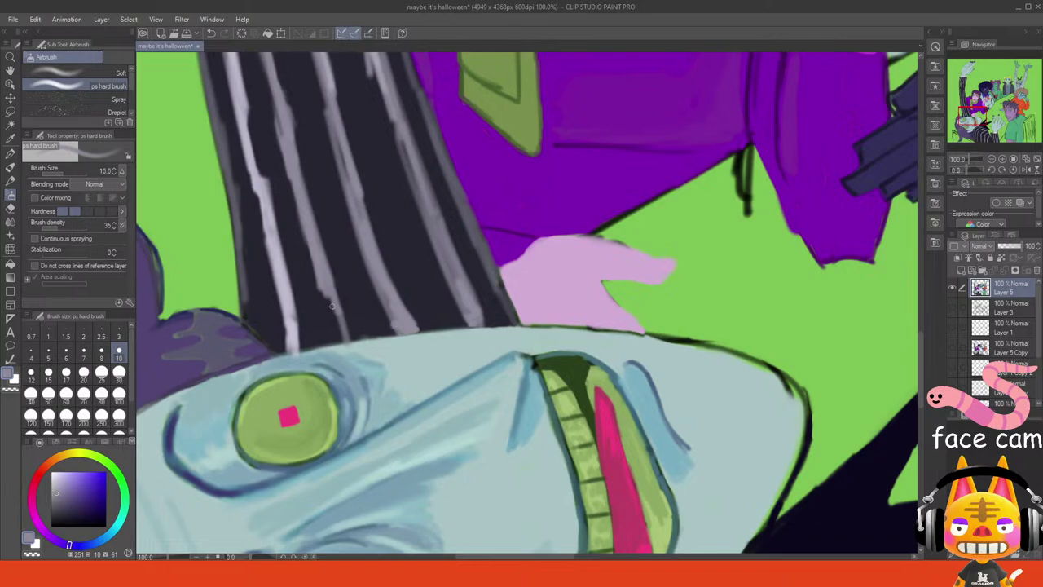
drag(335, 300, 346, 335)
drag(982, 117, 975, 85)
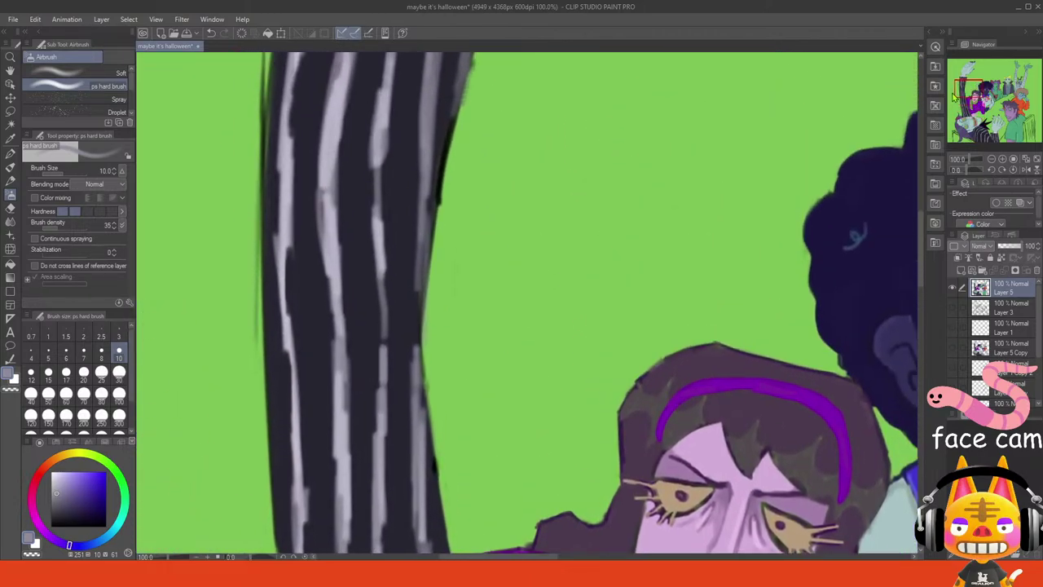
drag(418, 283, 421, 228)
drag(420, 344, 418, 362)
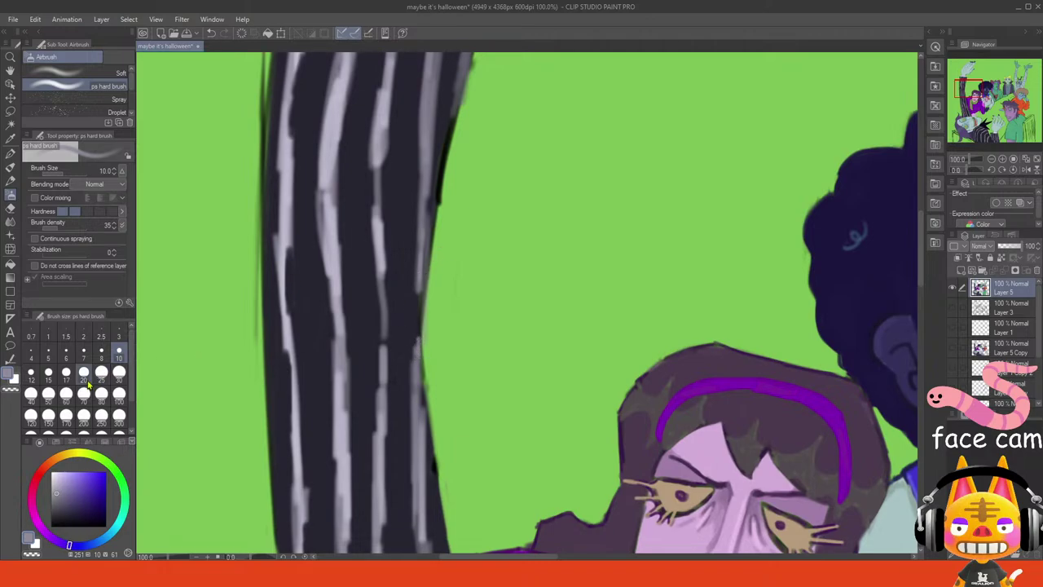
- Erase the rough outline along both sides of the raised striped sleeve up to the cuff with transparent color
click(13, 391)
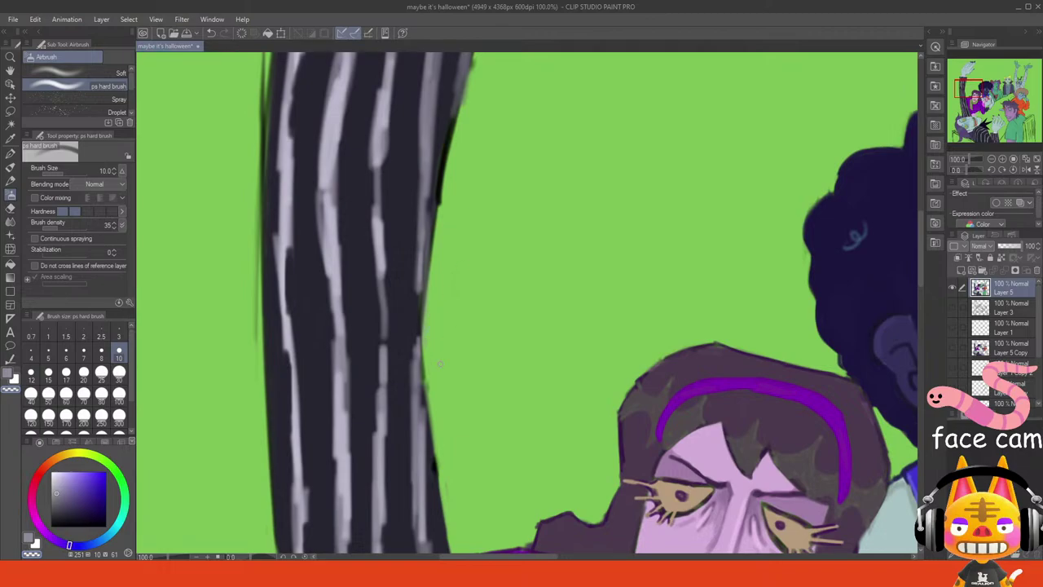
mouse_move(255, 299)
mouse_down()
mouse_move(256, 342)
mouse_move(251, 241)
mouse_move(257, 251)
mouse_up()
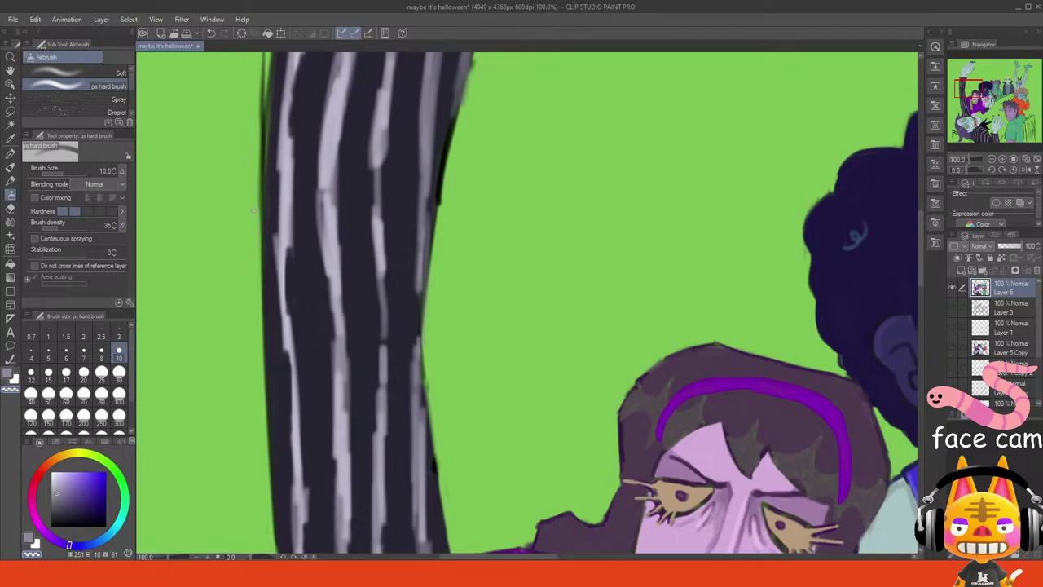
drag(974, 89, 972, 82)
drag(474, 241, 475, 222)
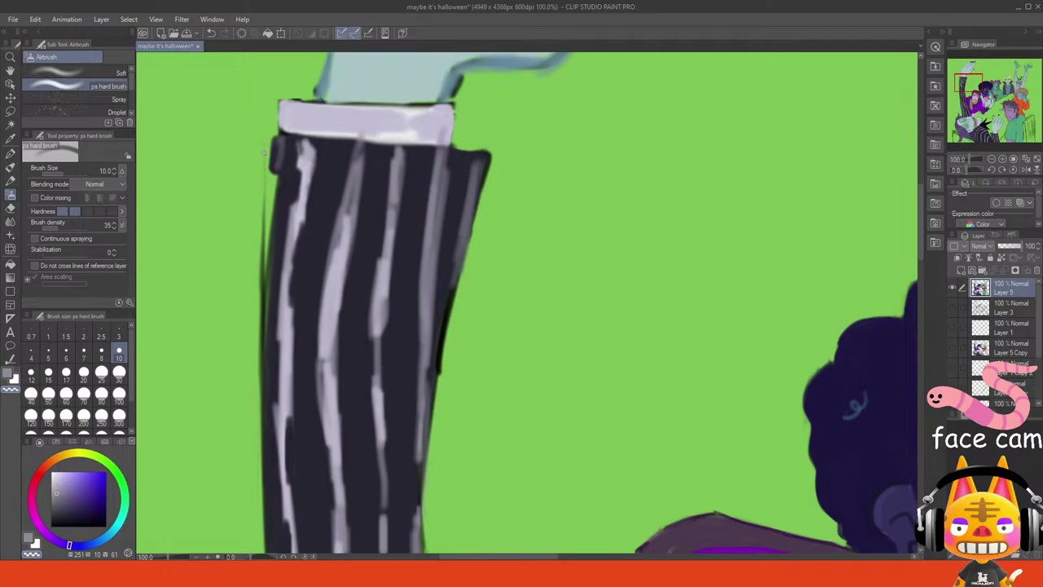
drag(263, 190, 252, 377)
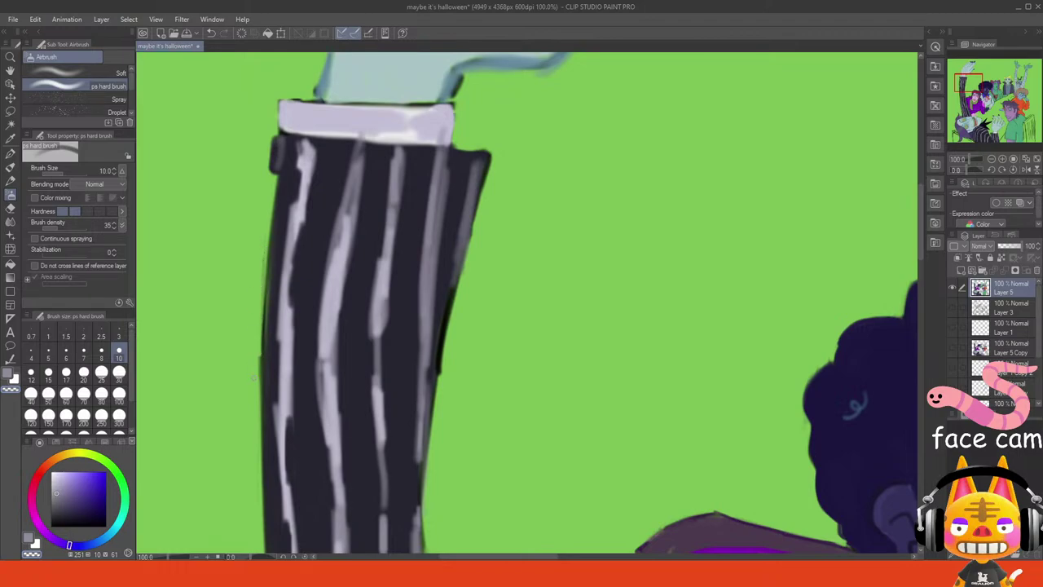
drag(262, 259, 259, 290)
- Outline the raised arm's white cuff in a sampled grey-purple and a darker shade of it
alt+click(366, 141)
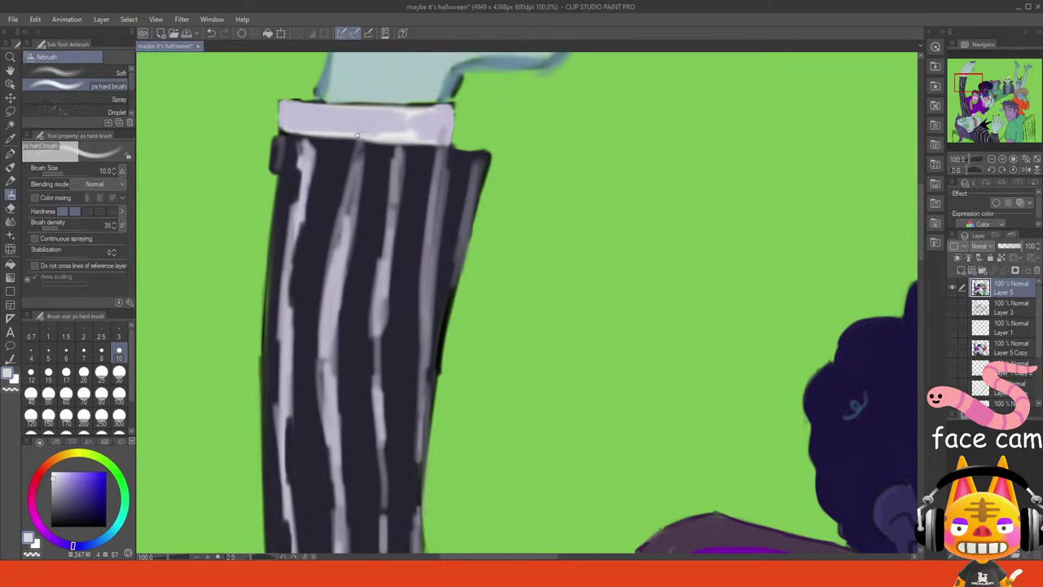
alt+click(368, 127)
alt+click(344, 114)
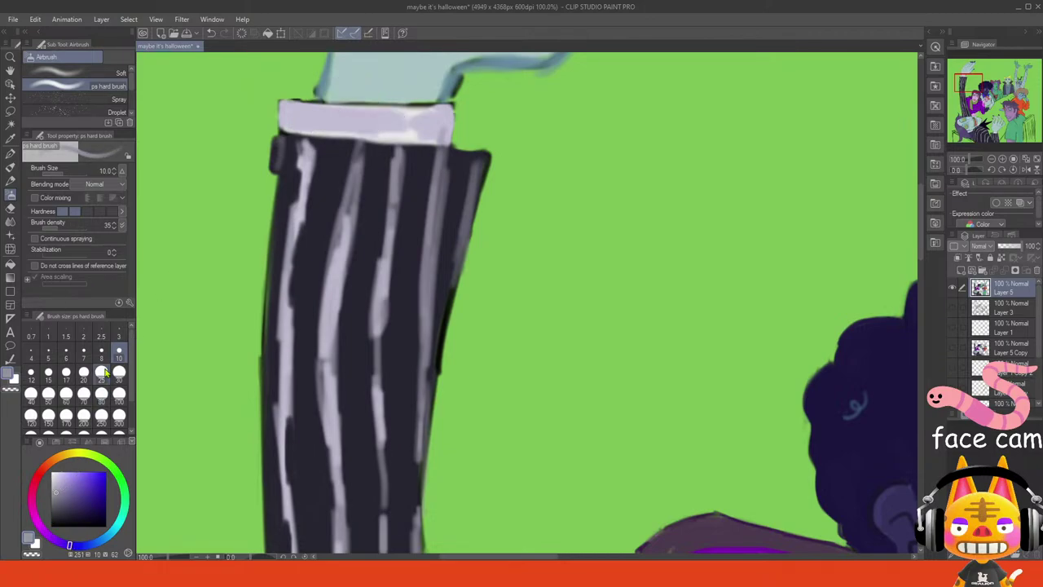
mouse_move(306, 101)
mouse_down()
mouse_move(253, 163)
mouse_move(298, 111)
mouse_move(278, 128)
mouse_move(279, 103)
mouse_move(289, 98)
mouse_move(451, 106)
mouse_move(448, 150)
mouse_up()
click(62, 500)
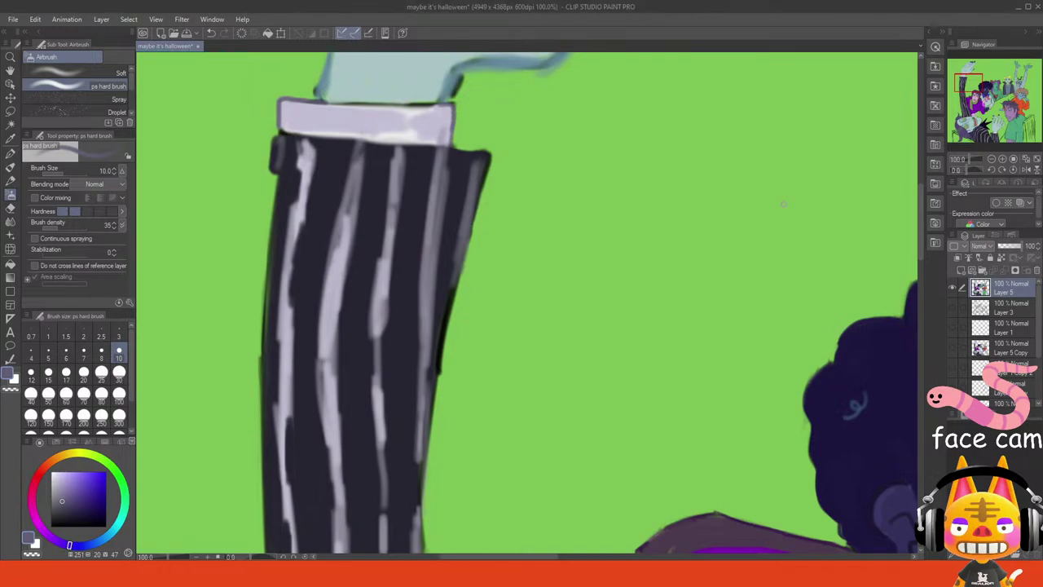
- Blend the raised hand's wrist into the cuff with the sampled pale skin and blue outline colors
drag(974, 88, 972, 92)
drag(972, 89, 973, 84)
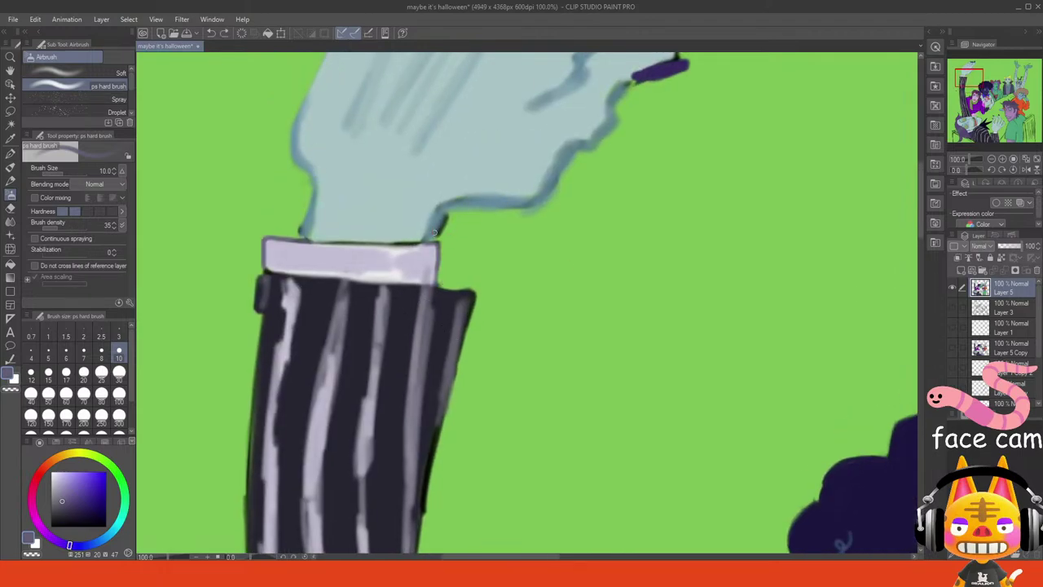
alt+click(433, 220)
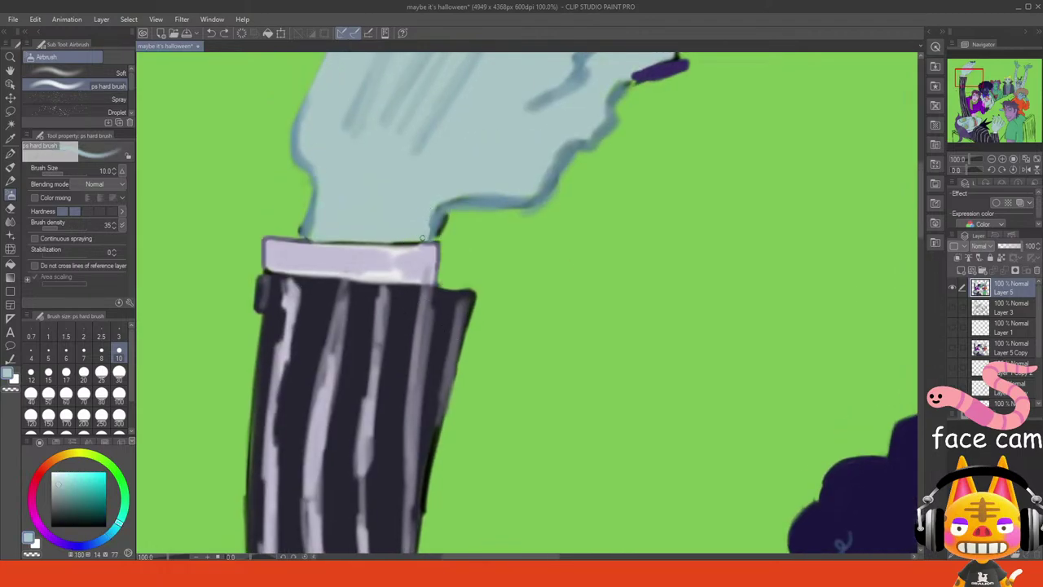
alt+click(313, 221)
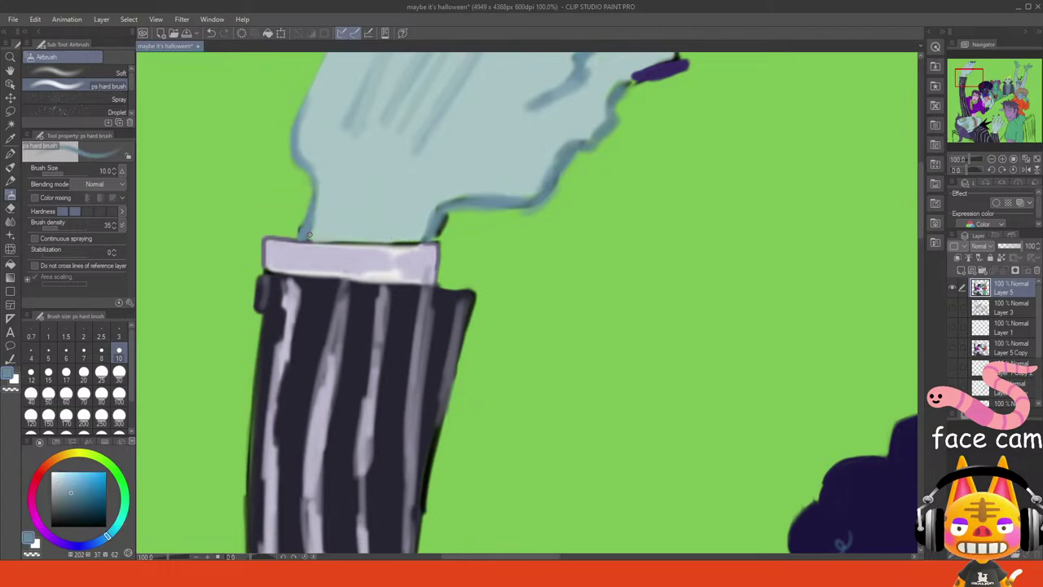
alt+click(308, 235)
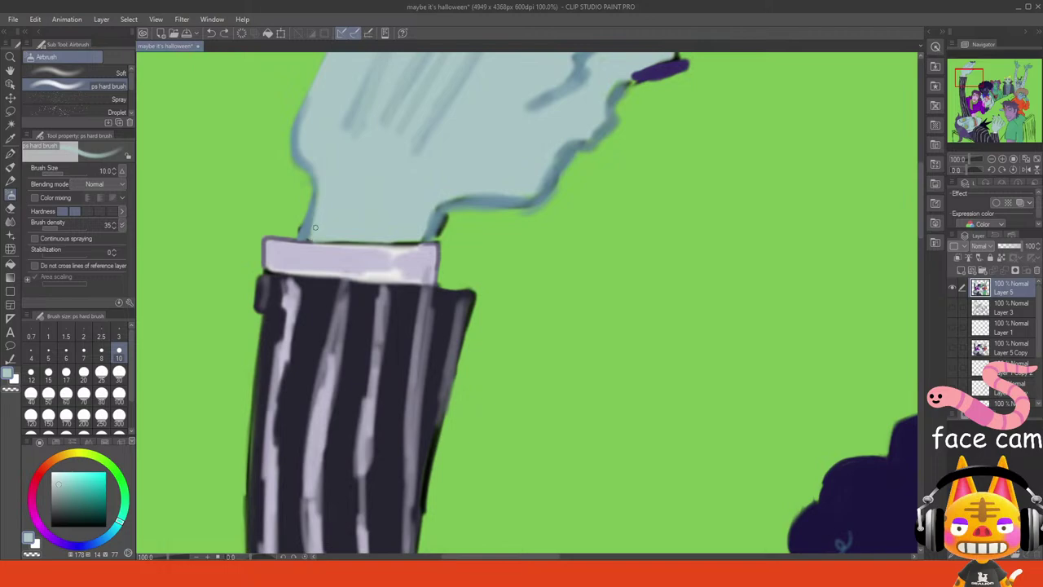
drag(319, 235, 359, 239)
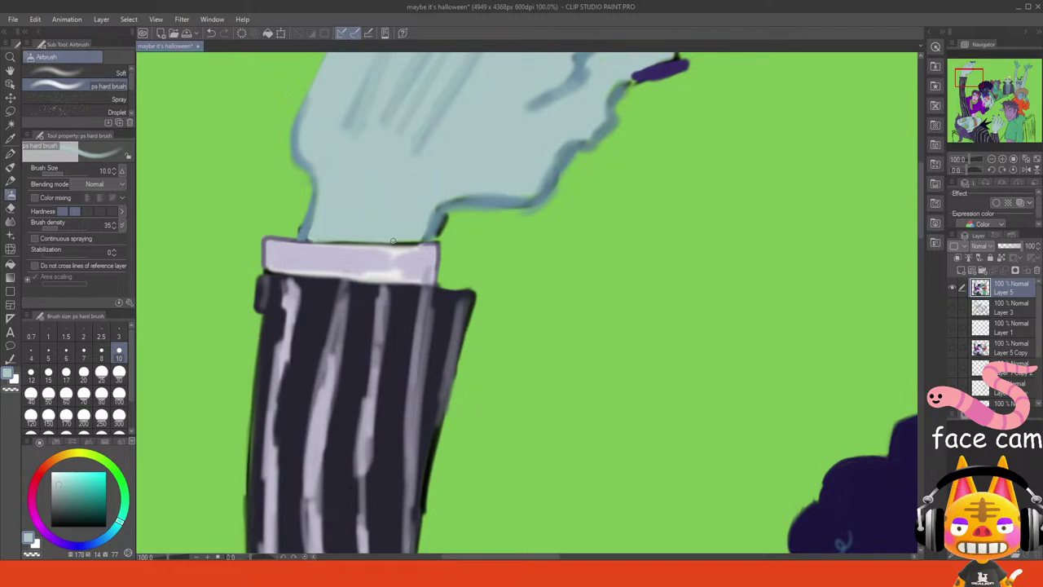
- Erase the dark line beside the raised wrist and trim the hand's lower contour with transparent color
click(11, 390)
drag(446, 217, 438, 238)
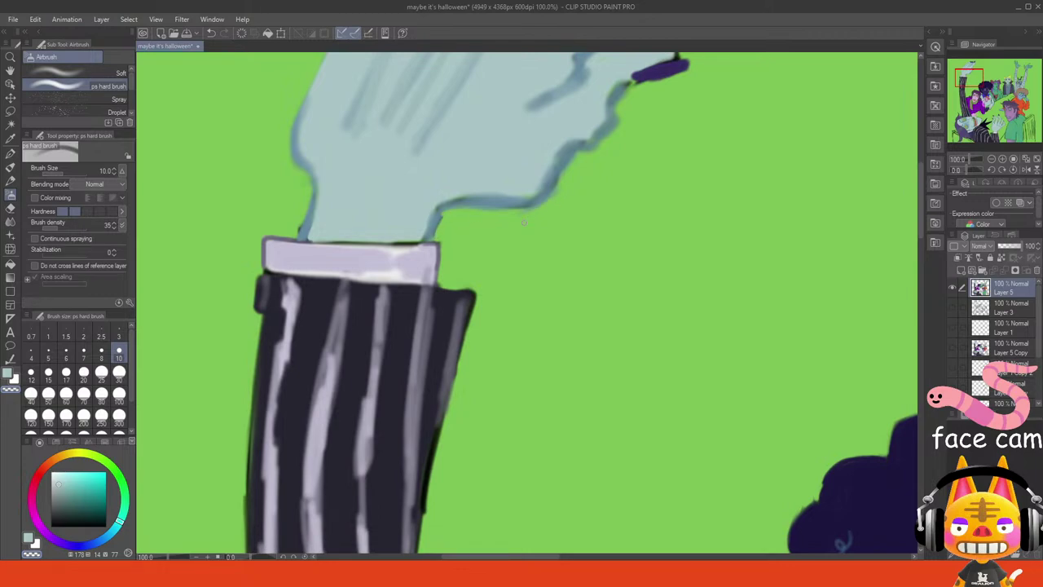
drag(558, 189, 538, 212)
drag(563, 177, 572, 158)
mouse_move(459, 208)
mouse_down()
mouse_move(499, 210)
mouse_move(447, 210)
mouse_move(438, 226)
mouse_up()
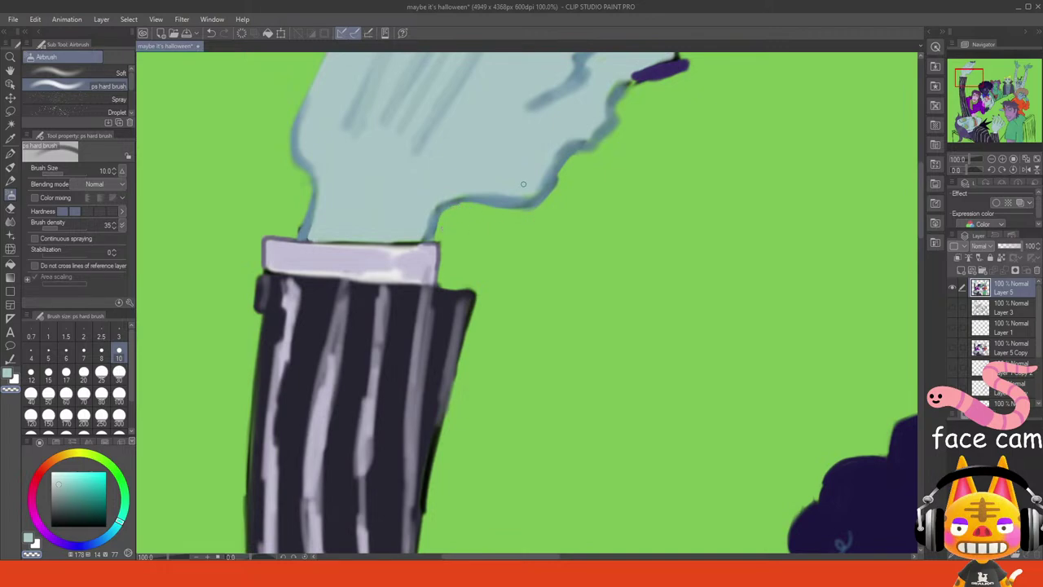
- Trim the raised hand's outline beside the wrist and along the index finger's outer edge with transparent color
alt+click(521, 184)
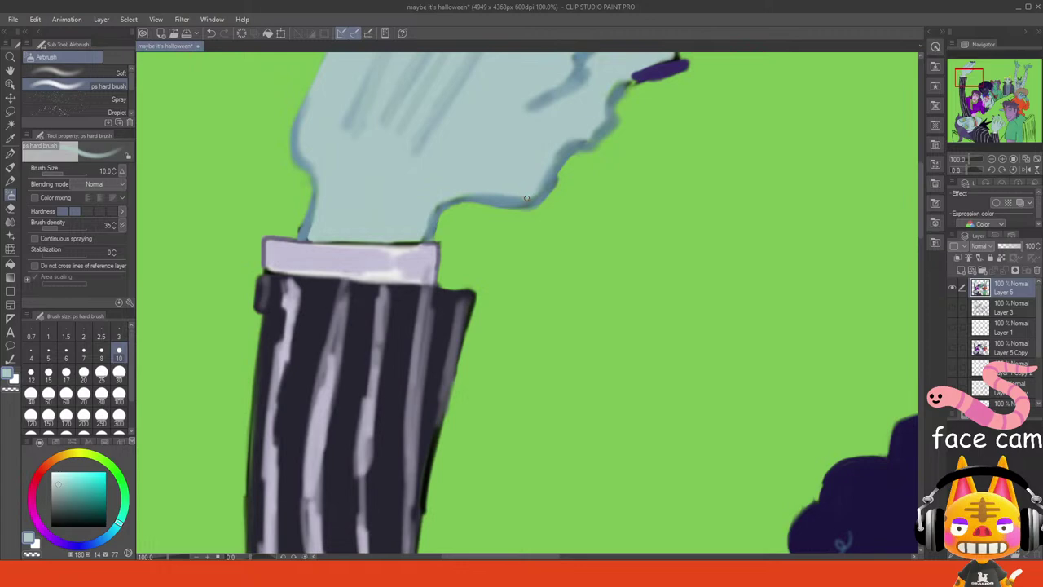
click(11, 390)
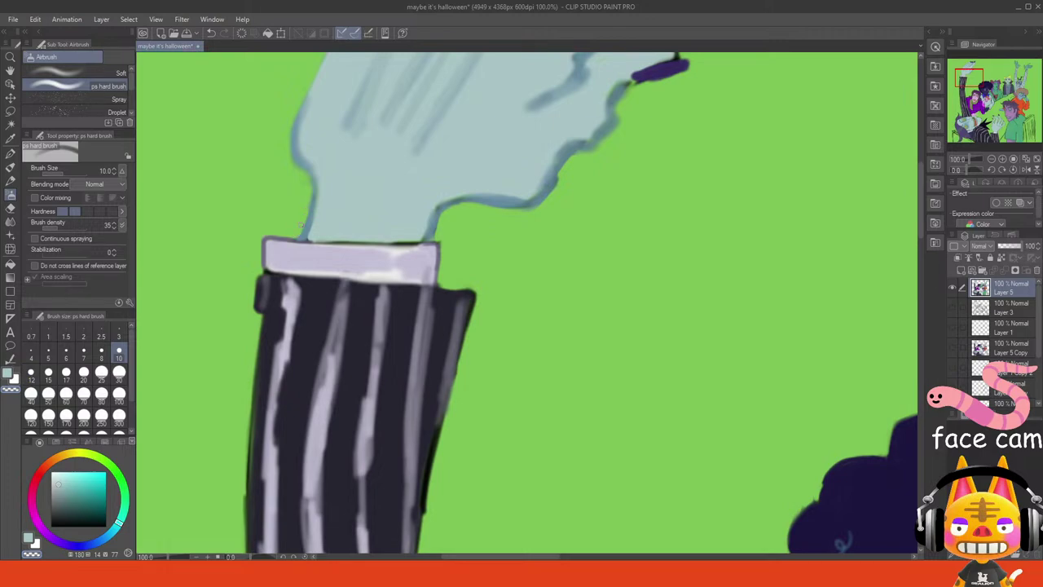
drag(391, 147, 330, 404)
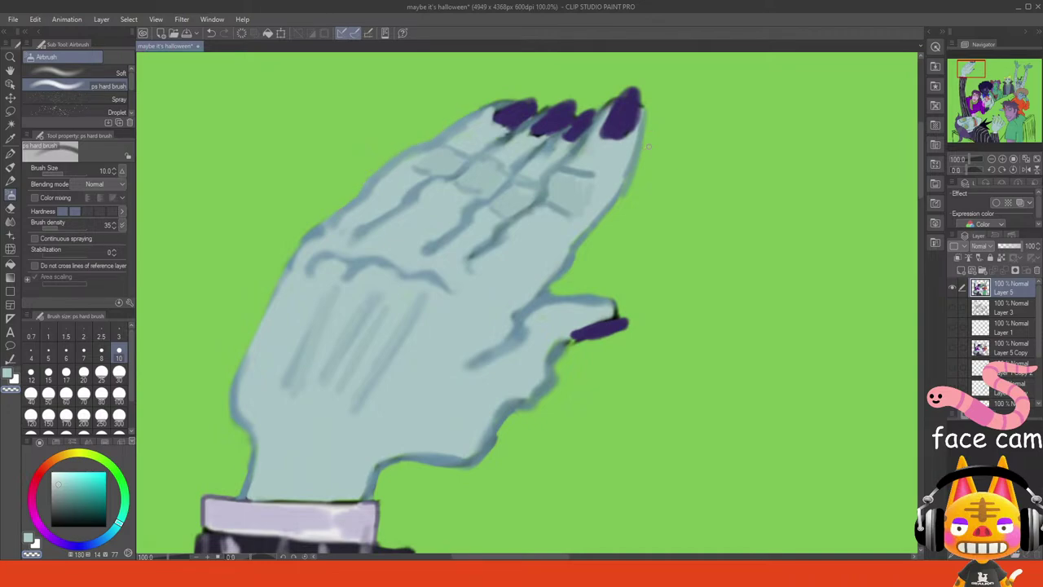
drag(649, 147, 617, 203)
drag(643, 149, 571, 267)
- Redraw the line where the raised wrist meets the white cuff, using pale skin and a sampled dark blue-purple
key(c)
mouse_move(282, 499)
mouse_down()
mouse_move(256, 492)
mouse_move(300, 500)
mouse_up()
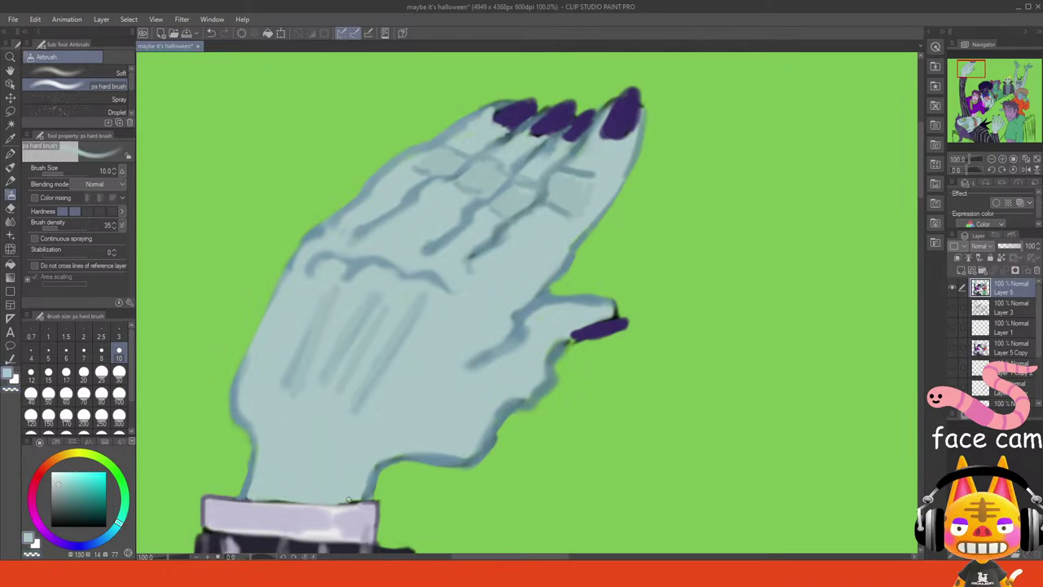
alt+click(247, 498)
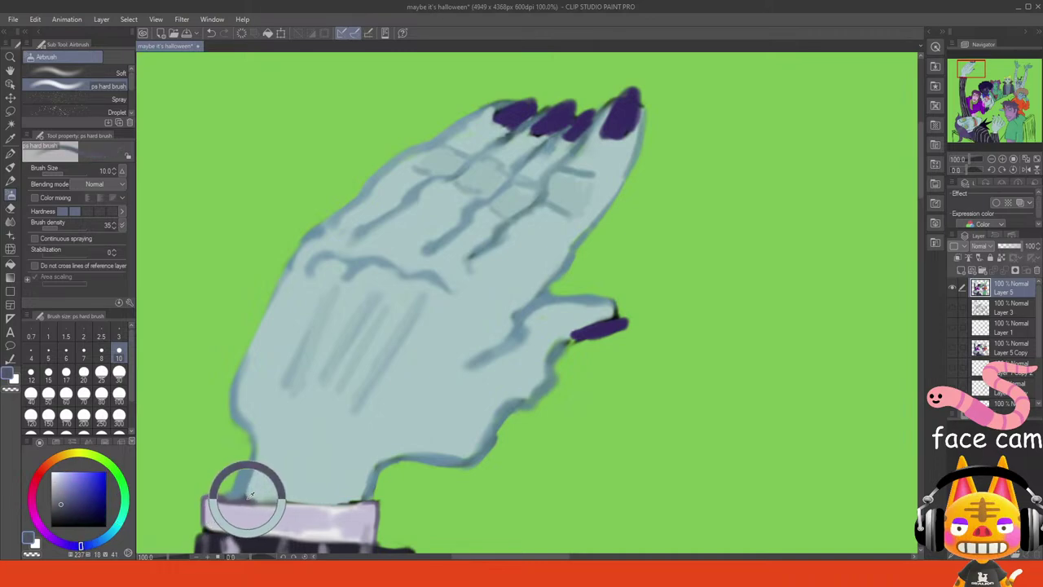
key(ctrl+z)
drag(248, 501, 367, 498)
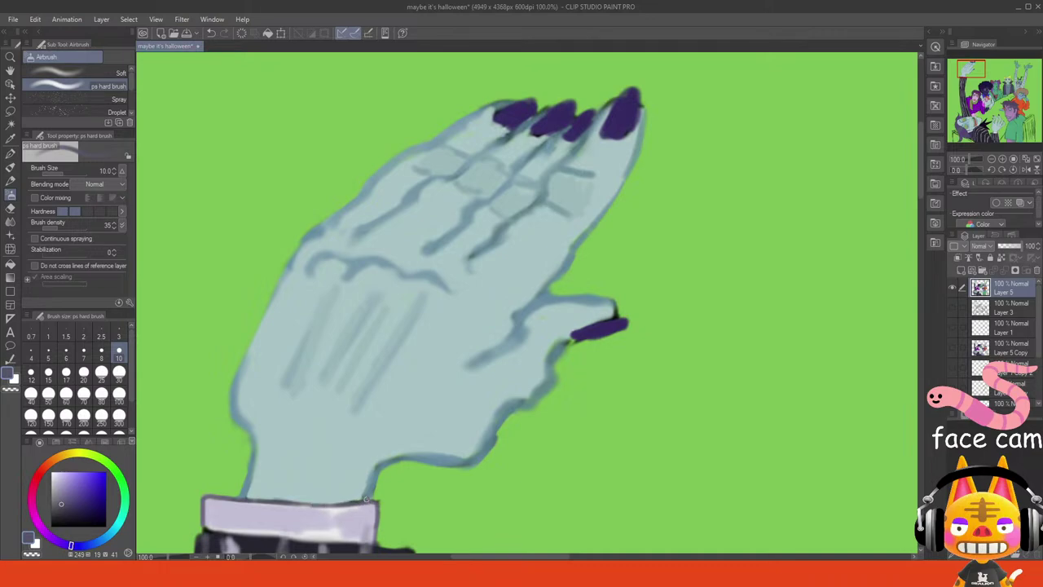
- Clean up the raised hand with sampled pale skin and darken the lines between its fingers with a sampled dark teal
alt+click(566, 328)
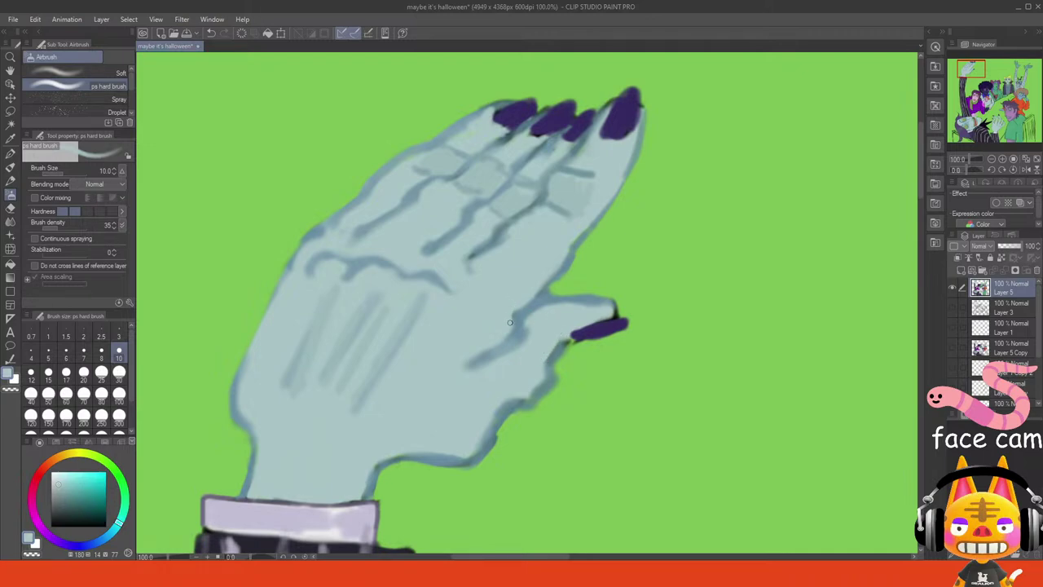
alt+click(466, 254)
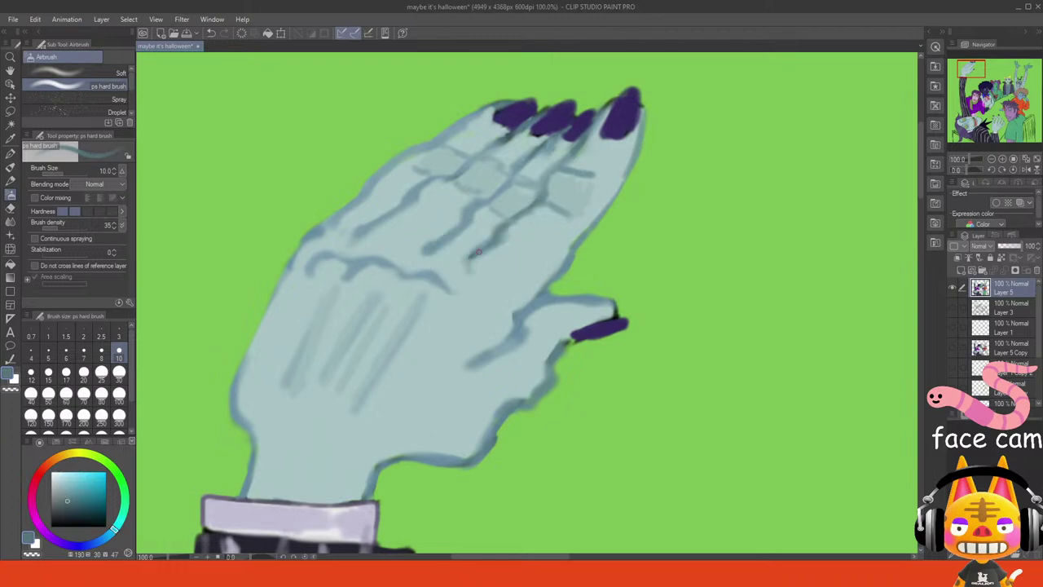
key(ctrl+z)
drag(429, 251, 480, 200)
drag(360, 233, 452, 177)
mouse_move(455, 177)
mouse_down()
mouse_move(515, 137)
mouse_move(482, 154)
mouse_up()
key(ctrl+z)
key(ctrl+z)
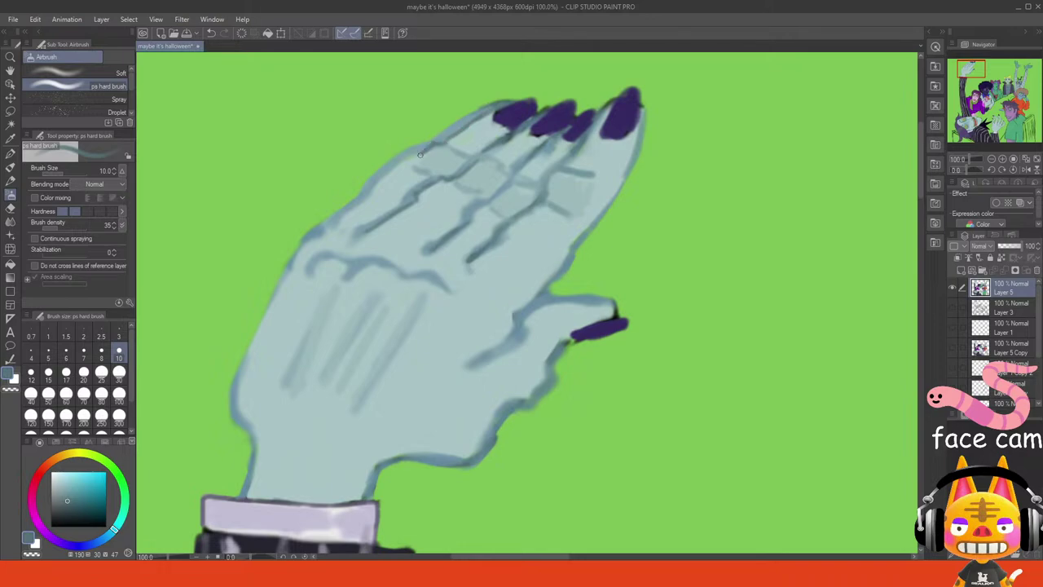
drag(404, 164, 356, 219)
key(ctrl+z)
drag(401, 167, 355, 206)
key(ctrl+z)
key(ctrl+z)
key(ctrl+z)
drag(408, 167, 346, 228)
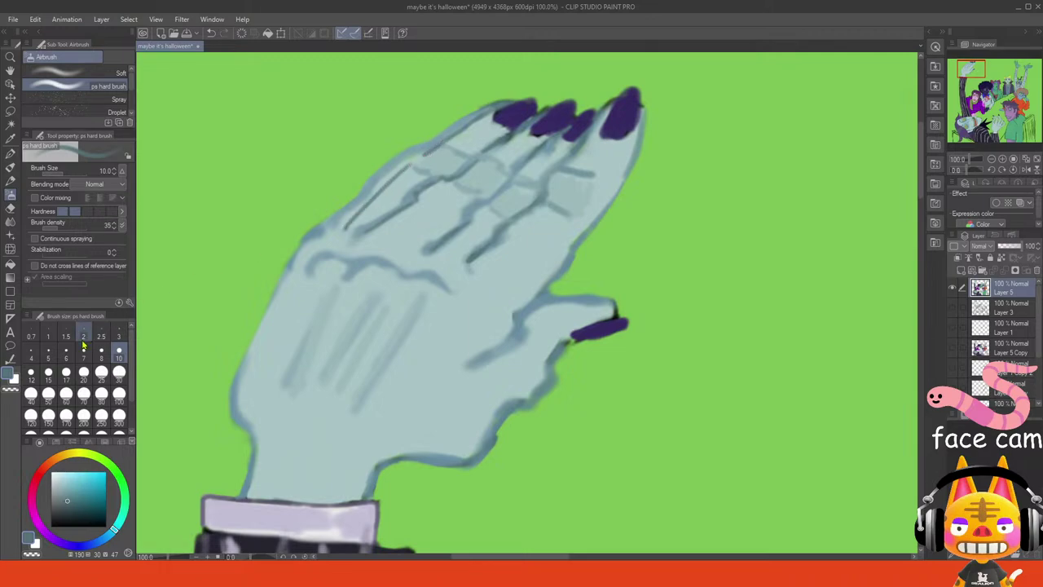
click(11, 388)
mouse_move(332, 206)
mouse_down()
mouse_move(323, 225)
mouse_move(350, 208)
mouse_up()
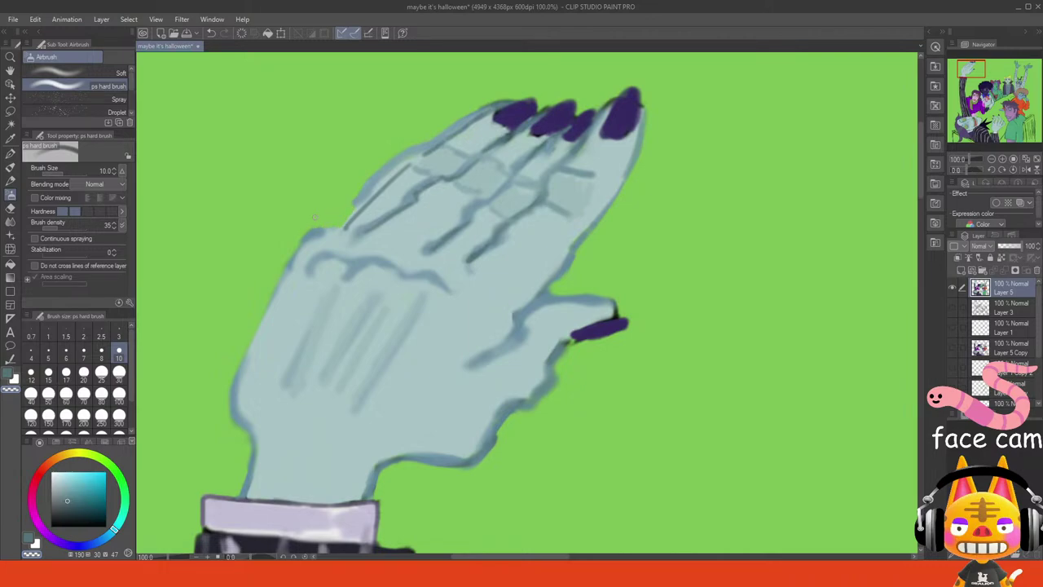
drag(352, 201, 398, 157)
key(ctrl+z)
key(ctrl+z)
key(ctrl+z)
- Touch up the raised hand's nails in sampled dark purple and tidy the outer finger edge with transparent color and pale skin
alt+click(552, 122)
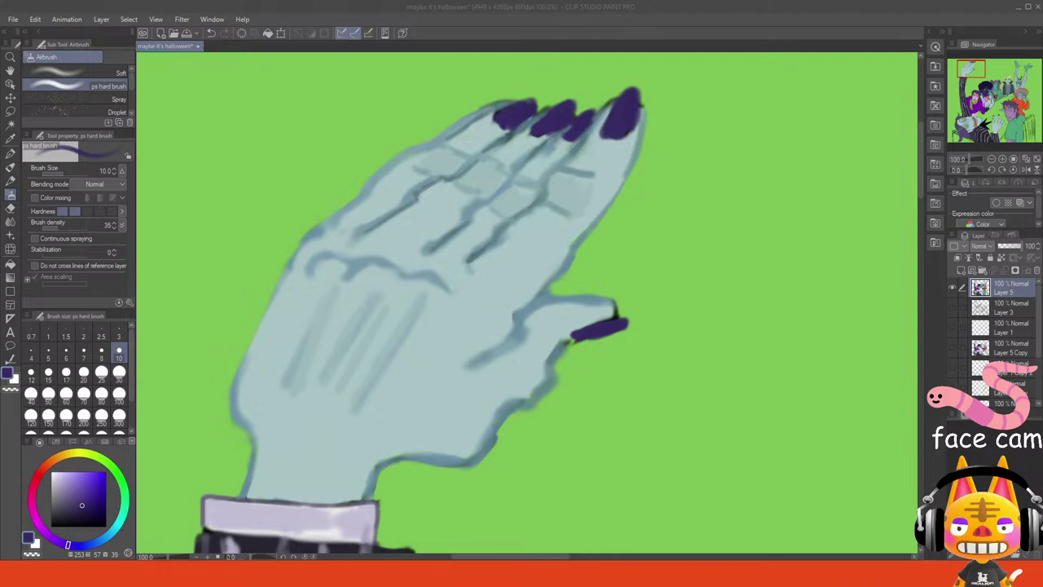
key(alt+Tab)
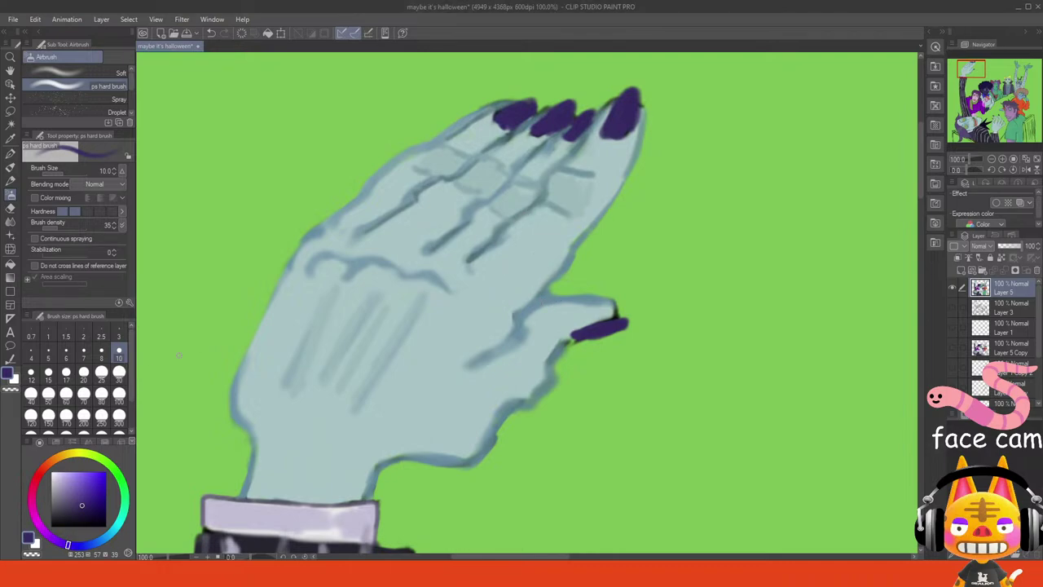
click(12, 391)
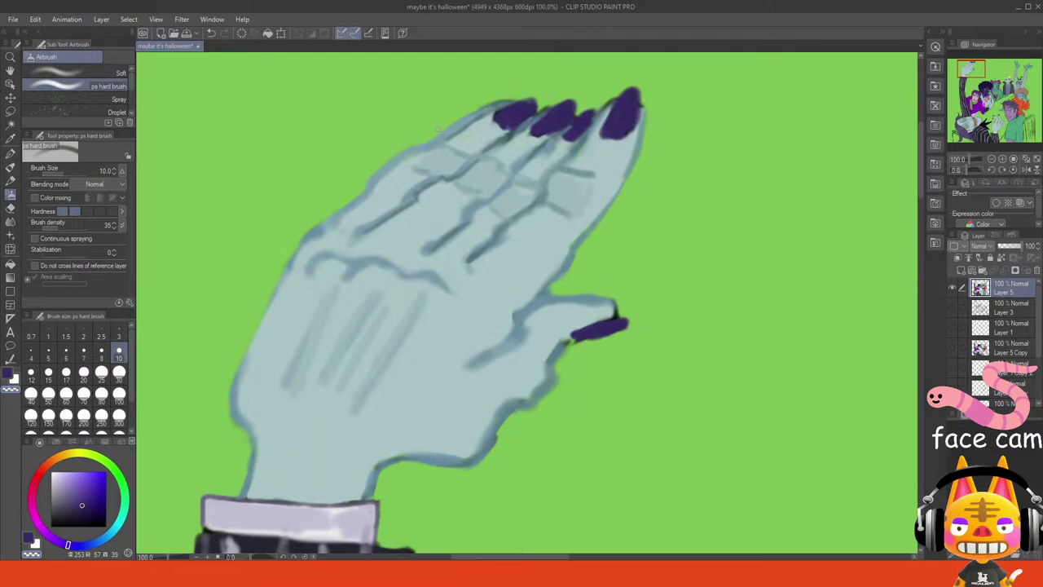
alt+click(413, 170)
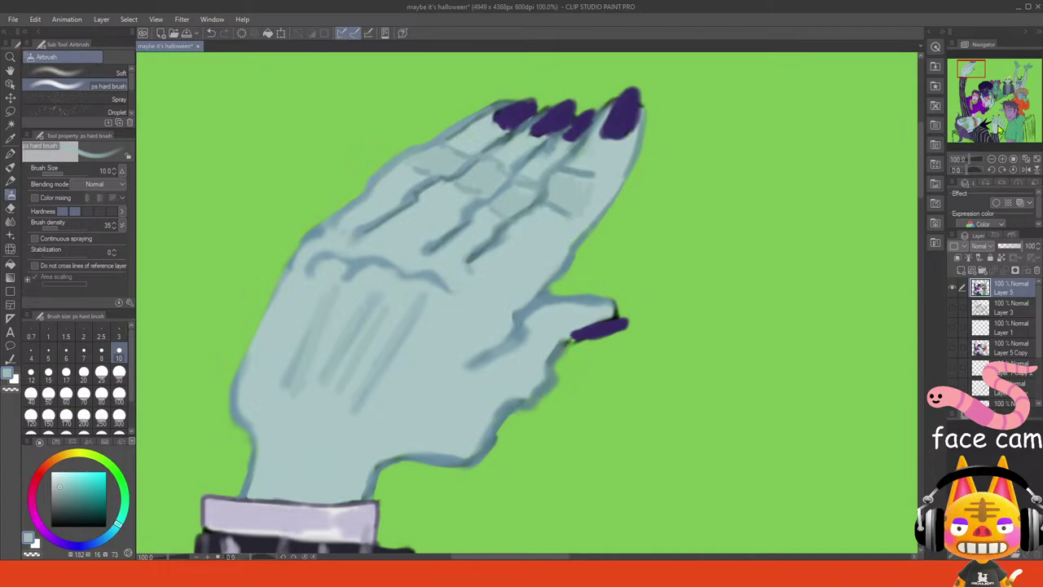
click(1024, 159)
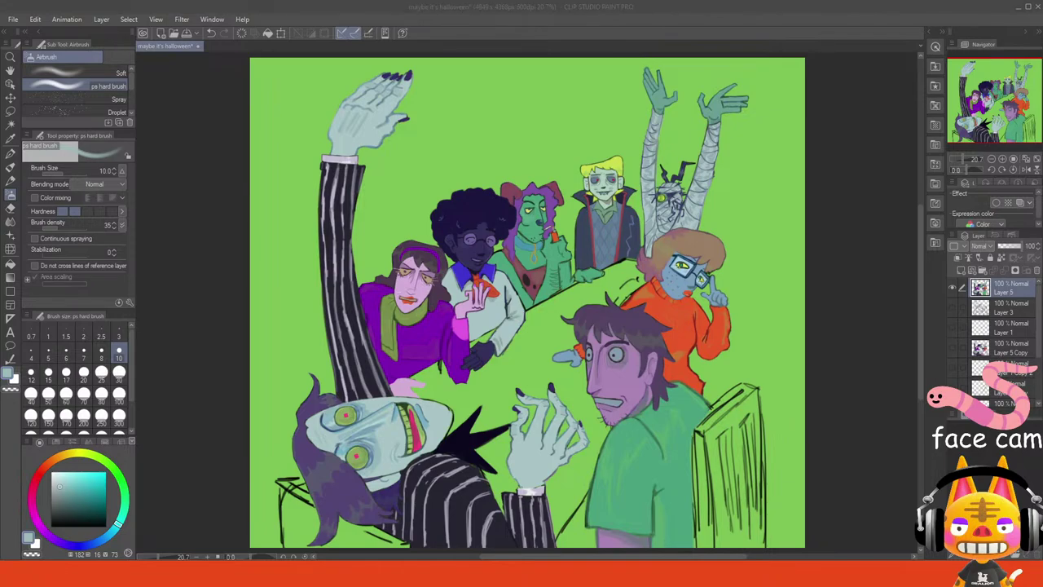
click(652, 29)
click(398, 419)
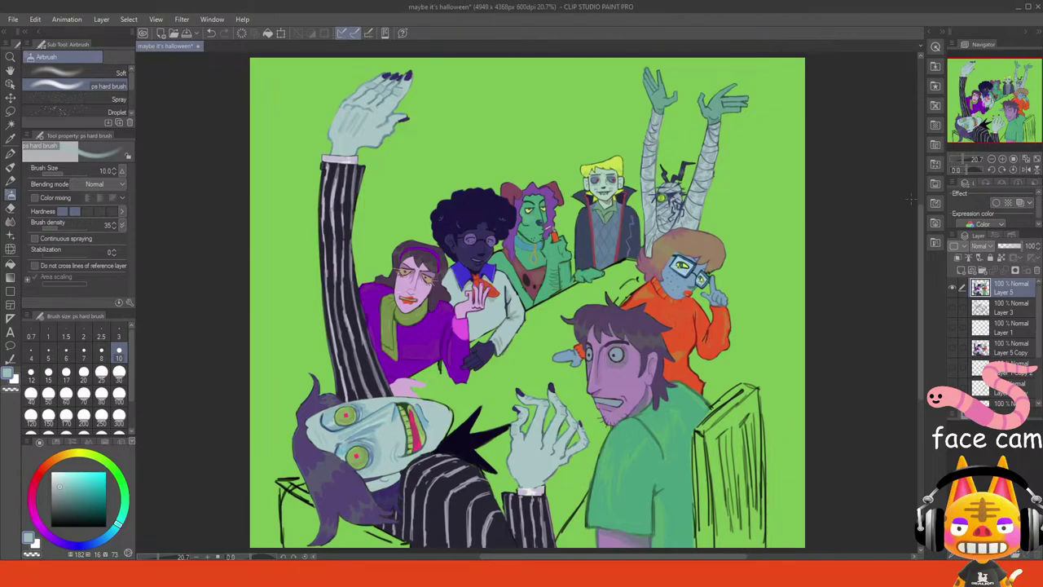
- Draw dark lines separating the teeth of the purple-skinned man in the green shirt, using a color sampled from his eye outline
click(1002, 158)
click(1002, 159)
click(1002, 159)
drag(1002, 111, 1013, 119)
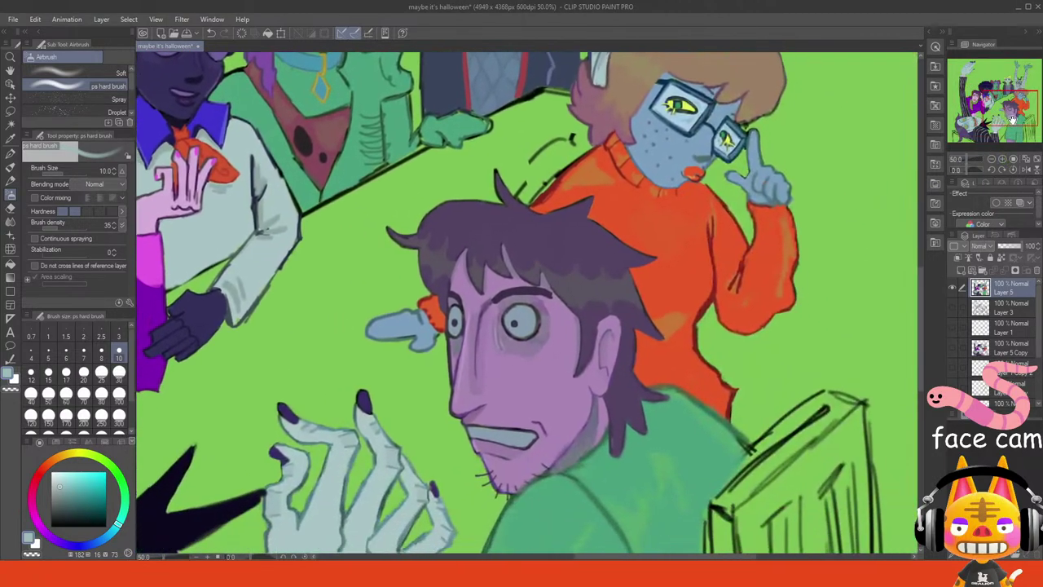
scroll(1013, 119, up, 1)
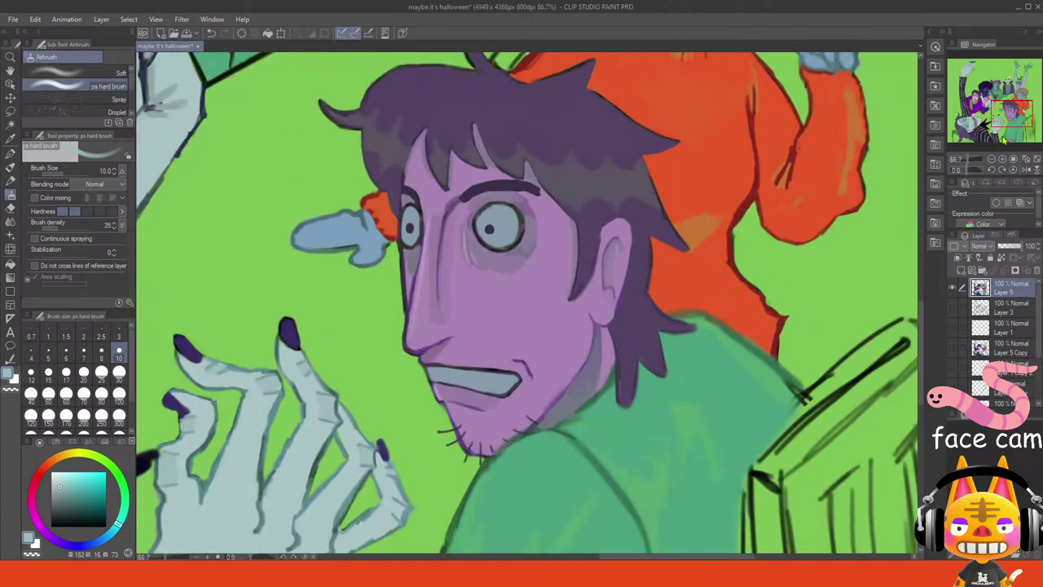
mouse_move(1004, 139)
mouse_down()
mouse_move(991, 123)
mouse_move(1003, 123)
mouse_up()
click(1012, 161)
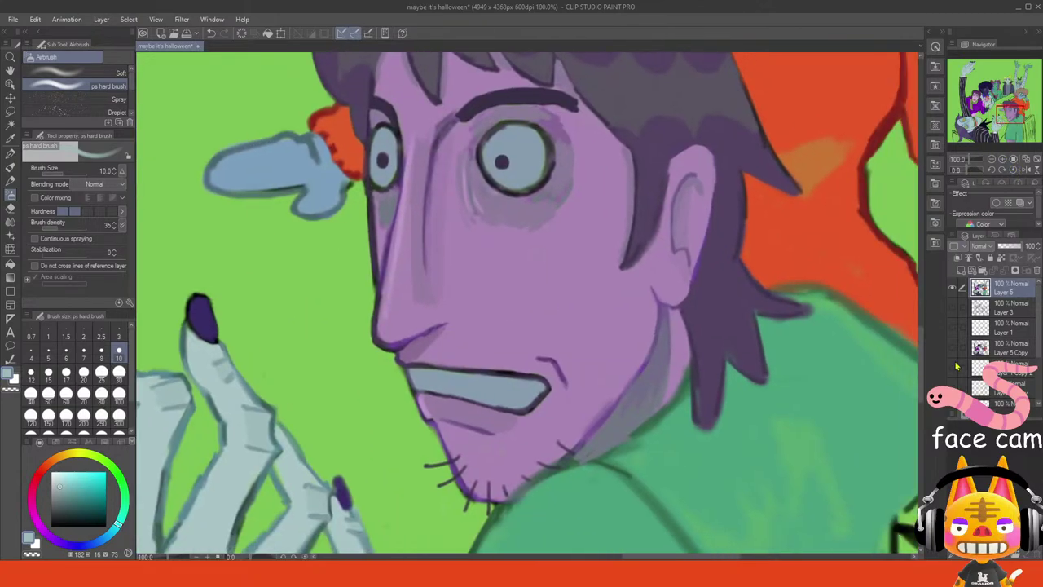
alt+click(550, 154)
alt+click(549, 155)
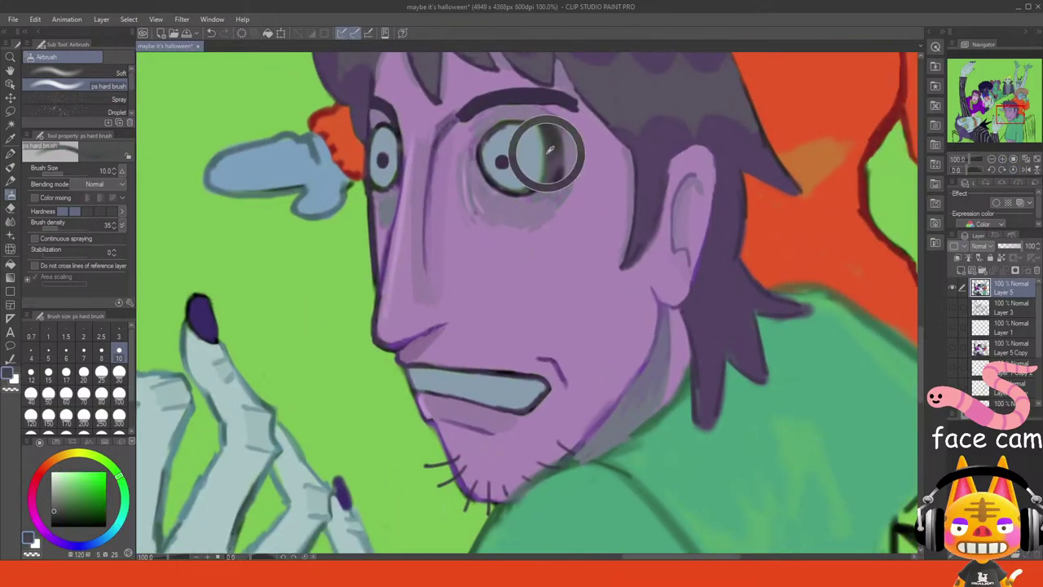
mouse_move(501, 376)
mouse_down()
mouse_move(499, 406)
mouse_move(473, 398)
mouse_up()
key(ctrl+z)
mouse_move(474, 375)
mouse_down()
mouse_move(473, 399)
mouse_move(435, 390)
mouse_up()
key(ctrl+z)
key(ctrl+z)
mouse_move(436, 372)
mouse_down()
mouse_move(470, 375)
mouse_move(467, 397)
mouse_move(489, 379)
mouse_move(500, 391)
mouse_move(500, 374)
mouse_move(539, 386)
mouse_up()
key(ctrl+z)
key(ctrl+z)
key(ctrl+z)
key(ctrl+z)
key(ctrl+z)
key(ctrl+z)
key(ctrl+z)
key(ctrl+z)
key(ctrl+z)
key(ctrl+z)
key(ctrl+z)
key(ctrl+z)
key(ctrl+z)
key(ctrl+z)
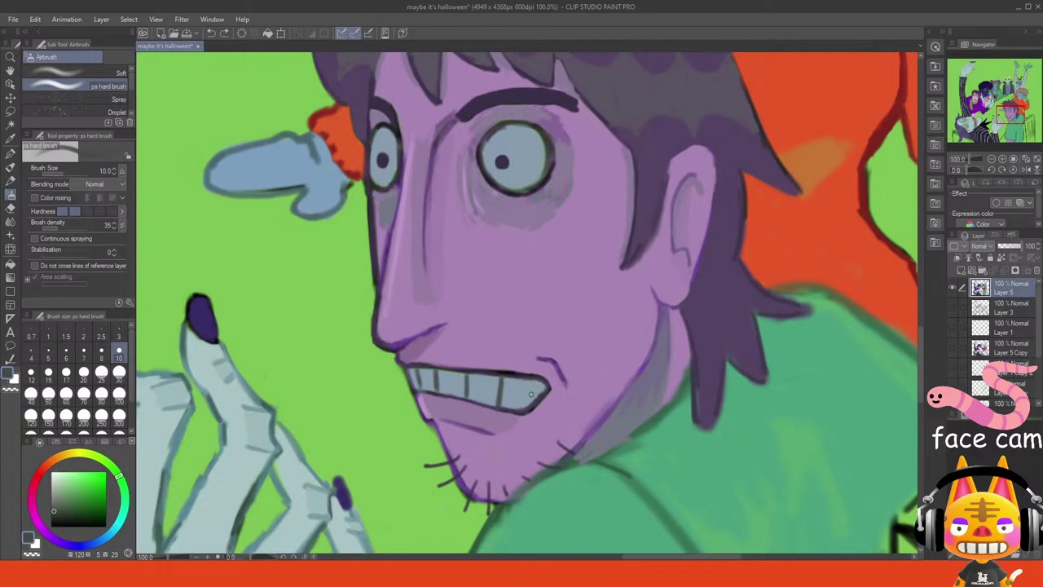
key(ctrl+z)
- Touch up the area around the purple-skinned man's mouth and lower lip with sampled muted purple skin shades
alt+click(420, 349)
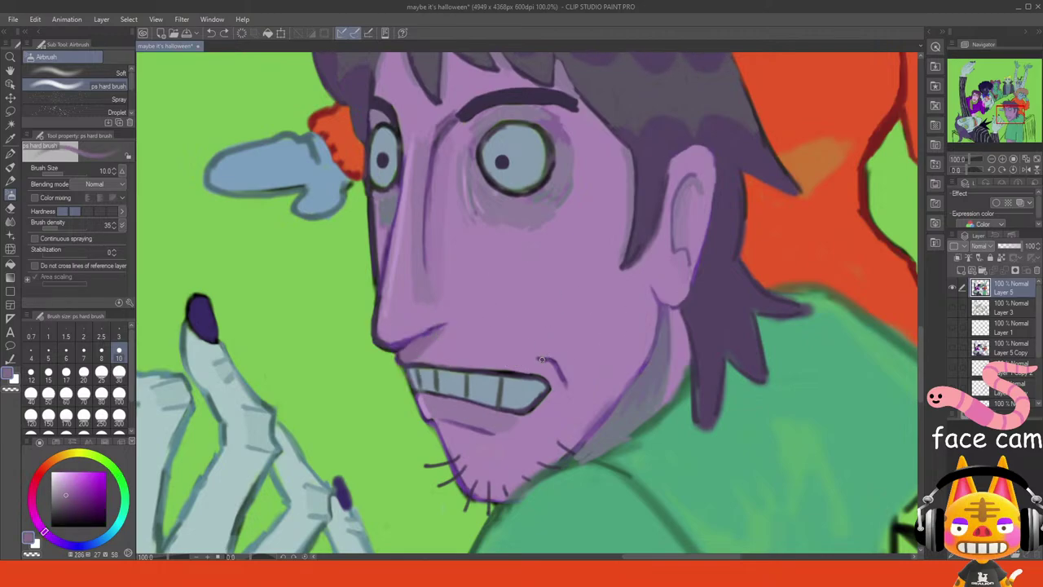
drag(541, 360, 560, 377)
key(ctrl+z)
key(ctrl+z)
drag(445, 422, 438, 420)
alt+click(430, 403)
alt+click(487, 223)
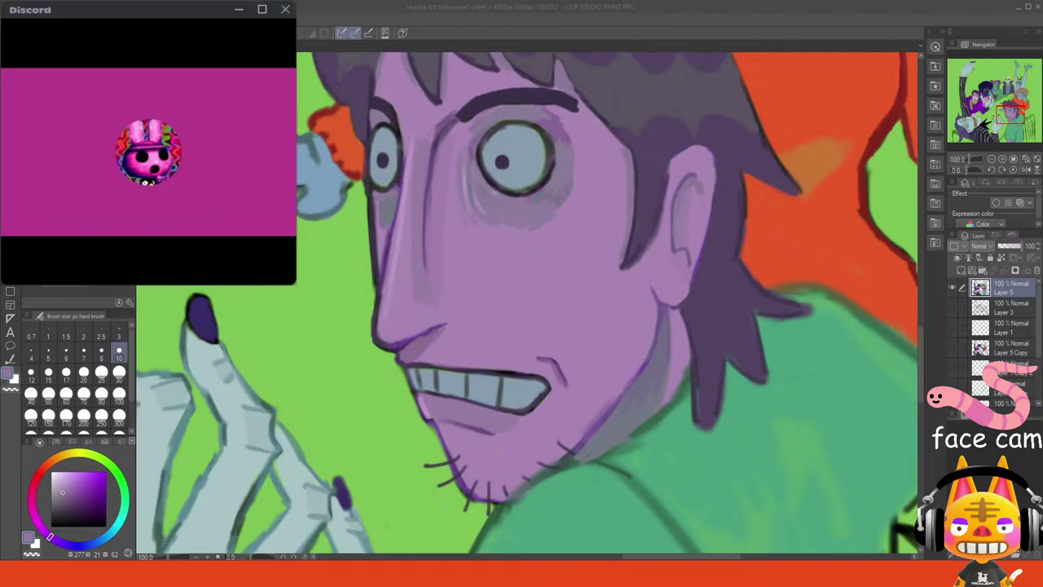
mouse_move(70, 107)
key(alt+Tab)
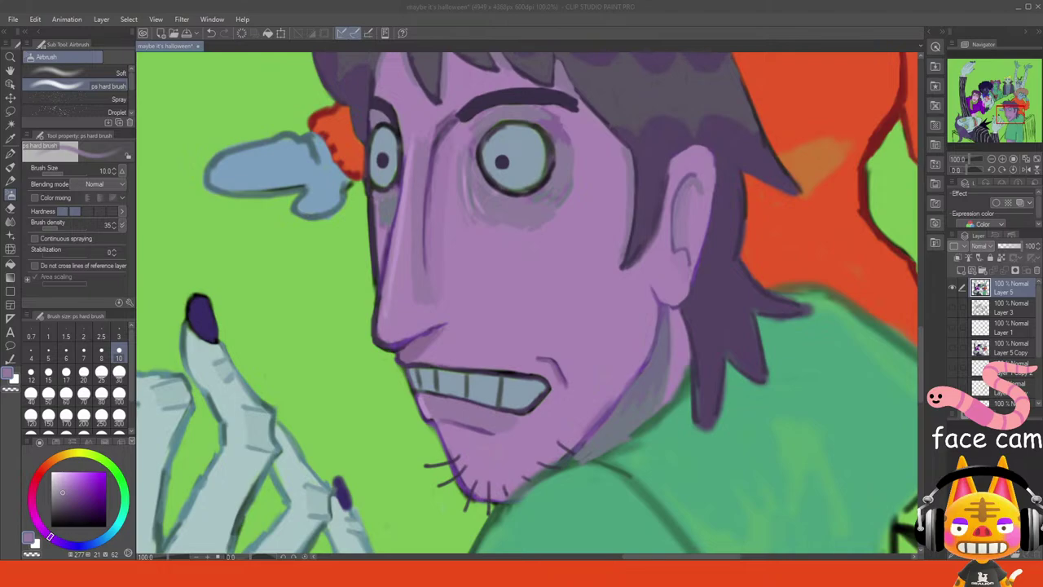
click(370, 431)
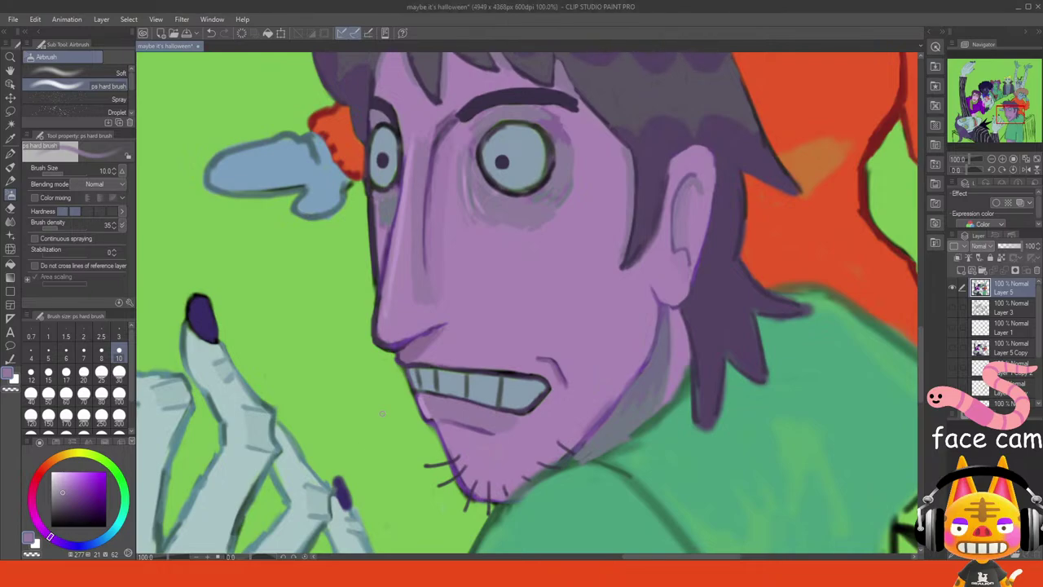
- Refine the purple-skinned man's hair and fringe outline with sampled dark purple shades and transparent color
drag(1009, 119, 1011, 111)
alt+click(538, 181)
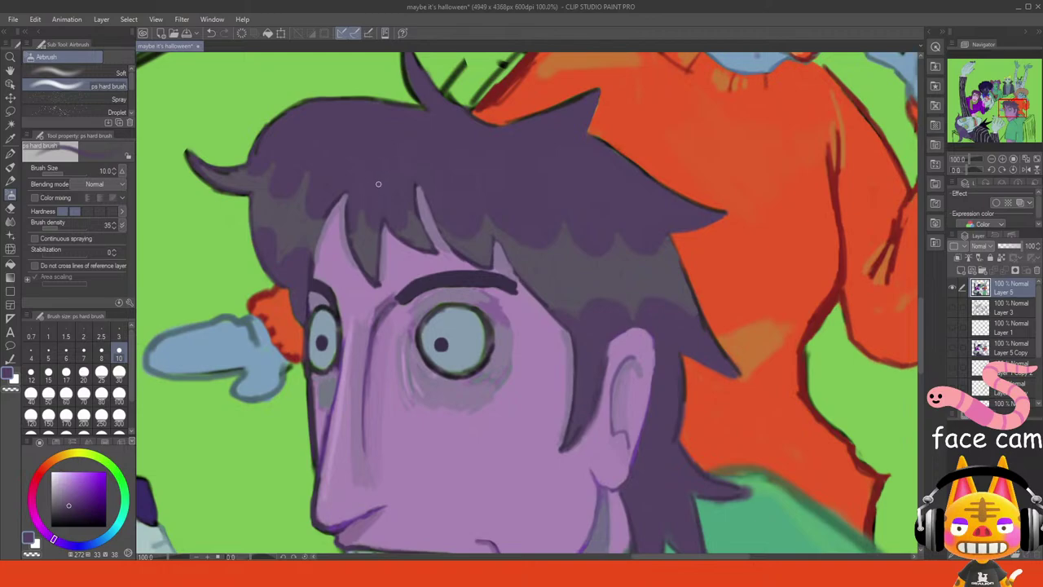
alt+click(346, 233)
drag(348, 234, 359, 261)
key(ctrl+z)
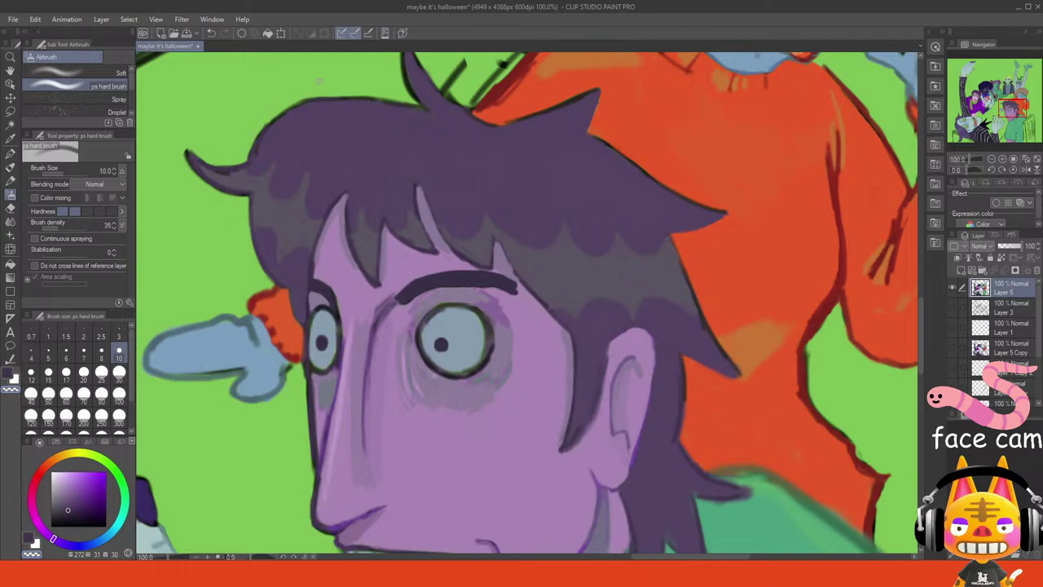
mouse_move(1008, 110)
mouse_down()
mouse_move(1017, 106)
mouse_move(996, 114)
mouse_move(1010, 115)
mouse_up()
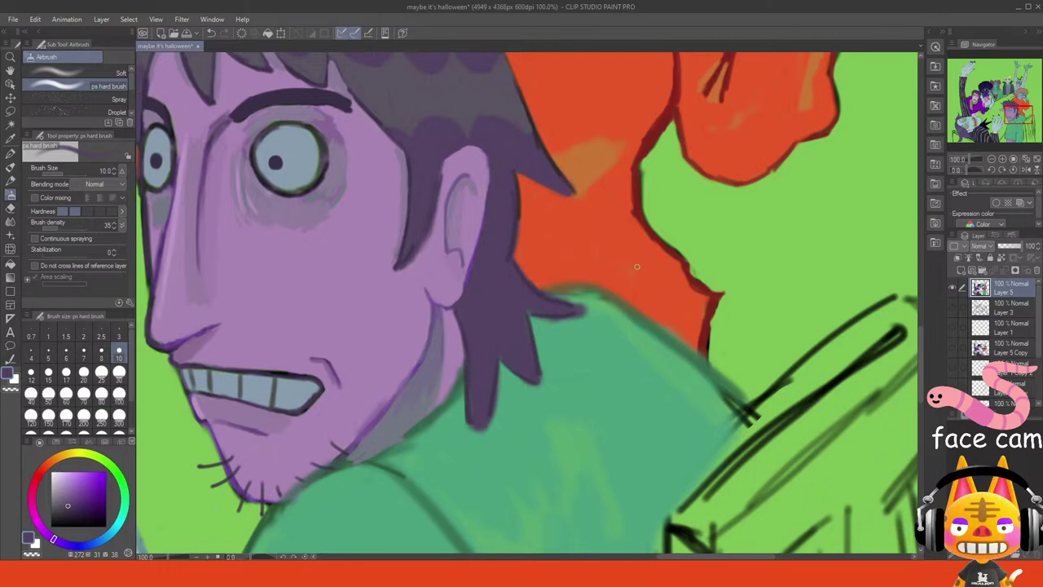
drag(1010, 109, 1008, 106)
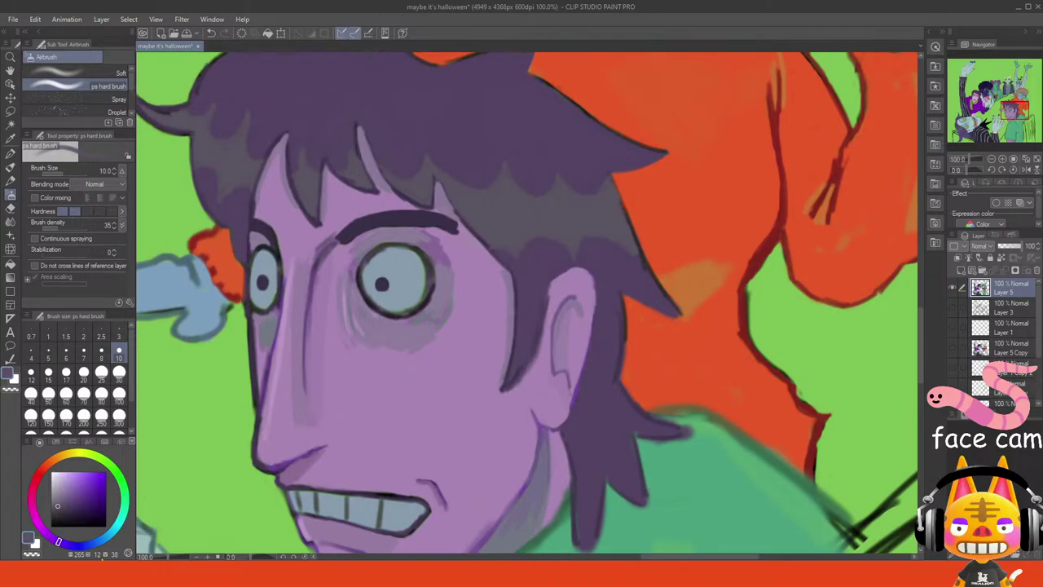
click(102, 573)
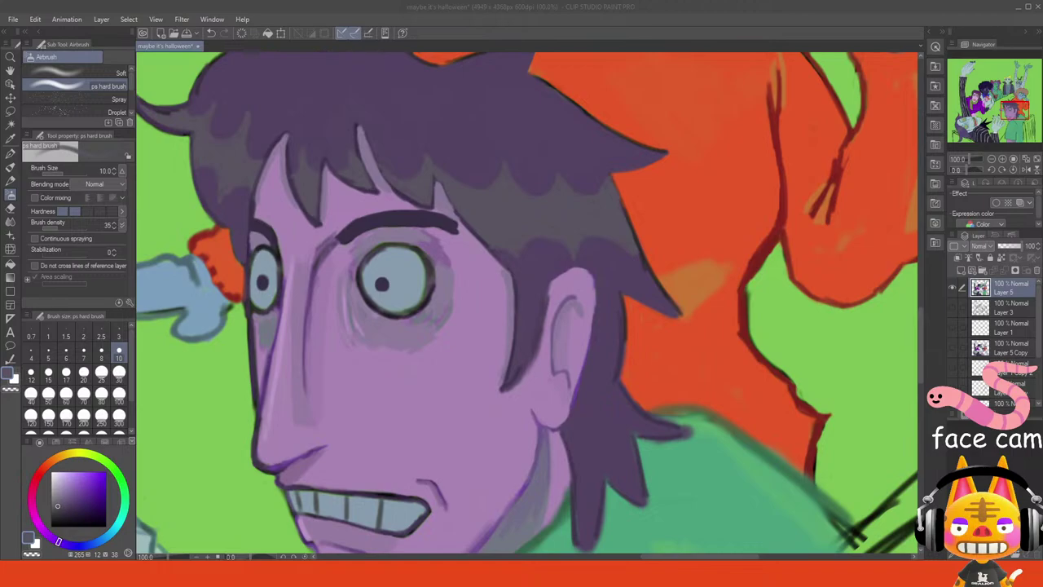
key(alt+Tab)
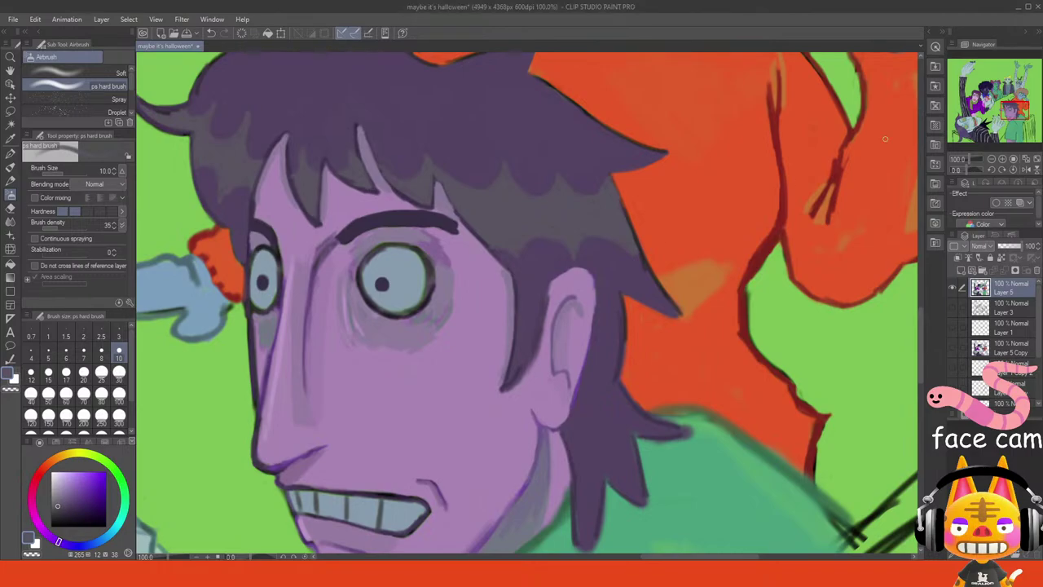
drag(1019, 112, 1017, 110)
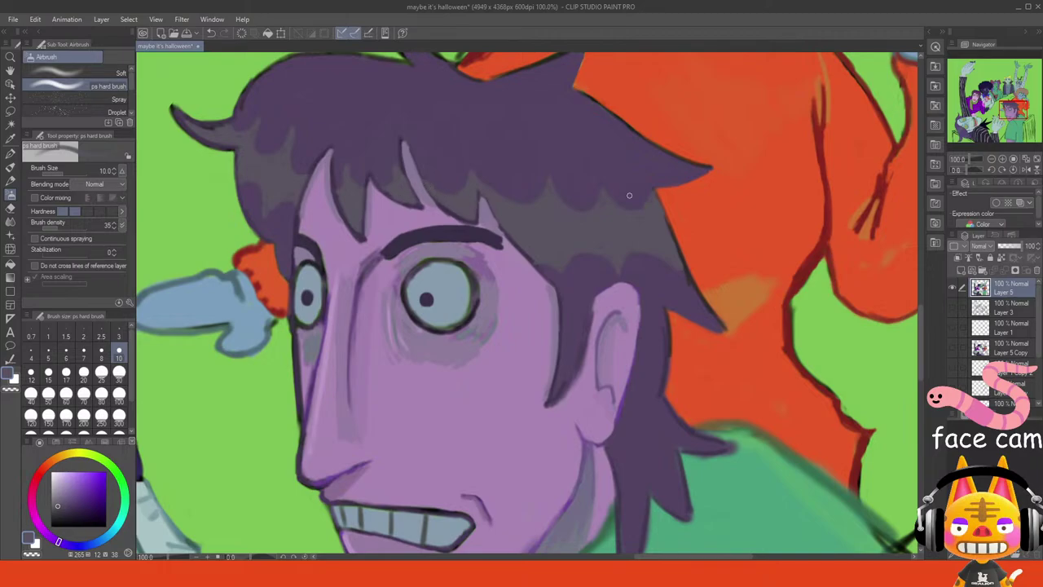
- Outline the left and lower edges of the green dog figure's diamond pendant in orange-red with a size 7 brush
click(1026, 159)
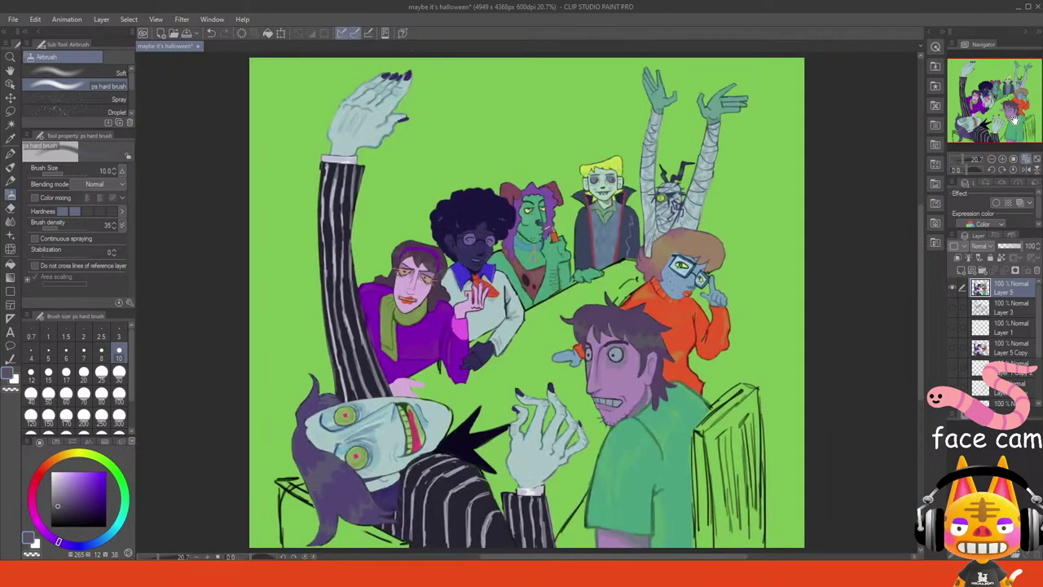
drag(1014, 120, 1011, 116)
click(1003, 160)
click(1003, 159)
click(1003, 160)
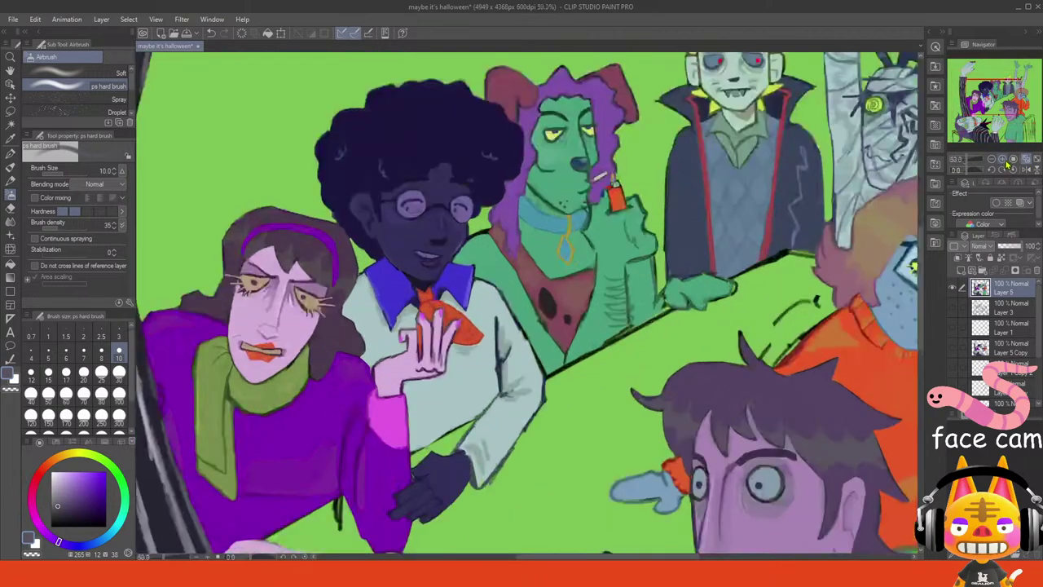
click(1008, 163)
click(1008, 163)
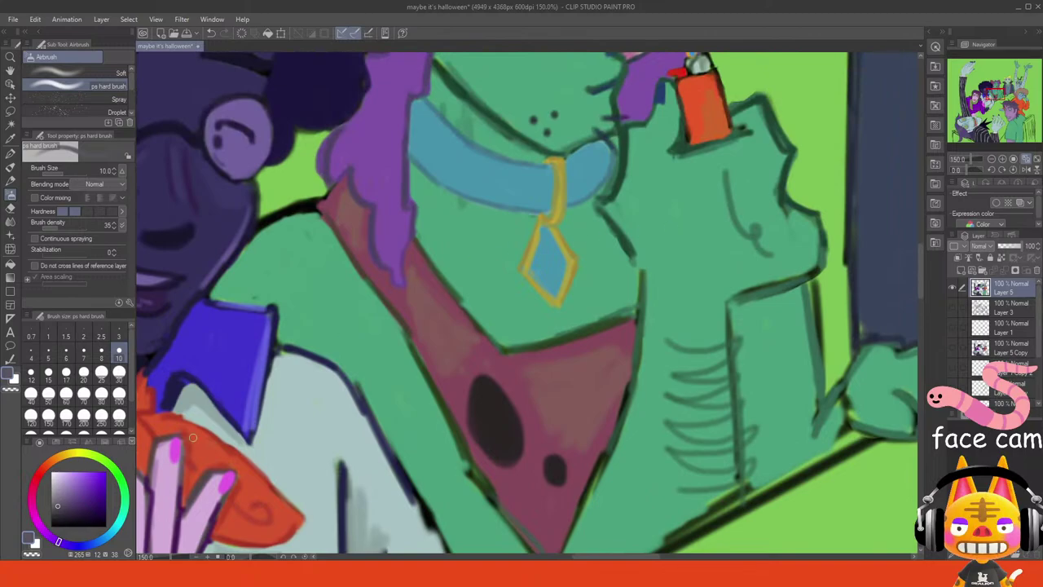
click(53, 460)
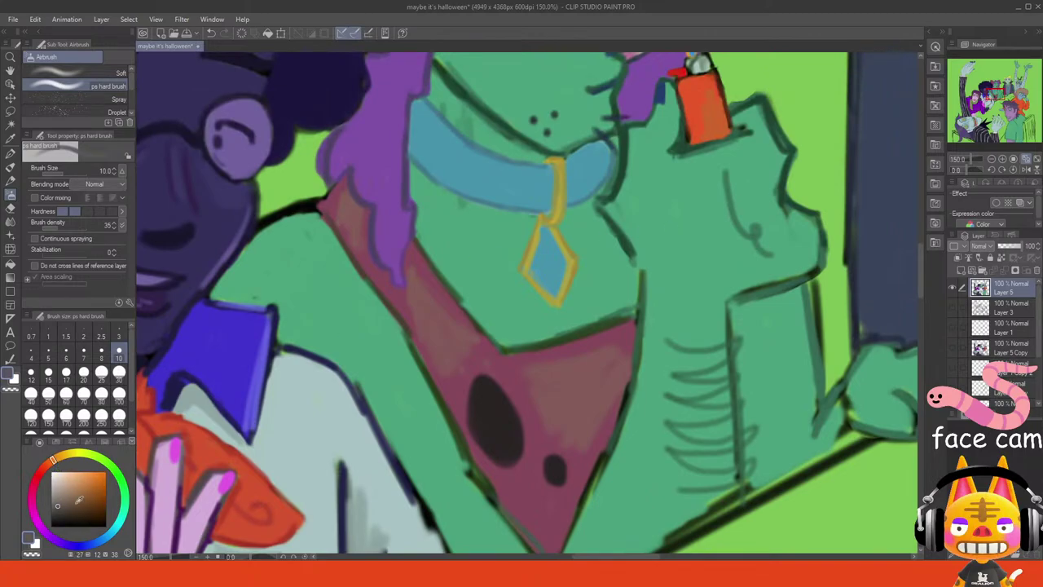
click(91, 494)
click(49, 471)
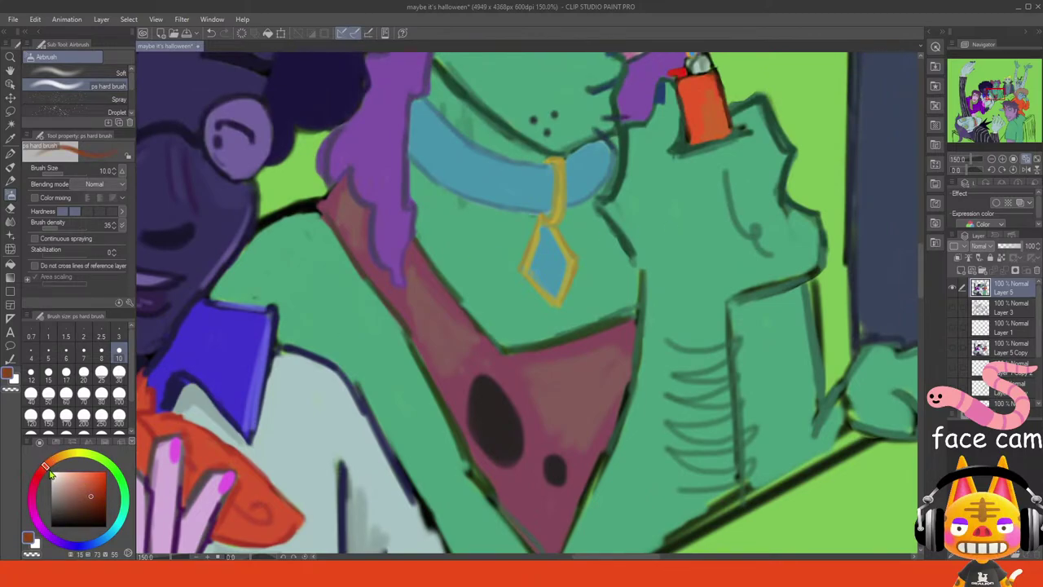
drag(48, 471, 50, 467)
click(90, 485)
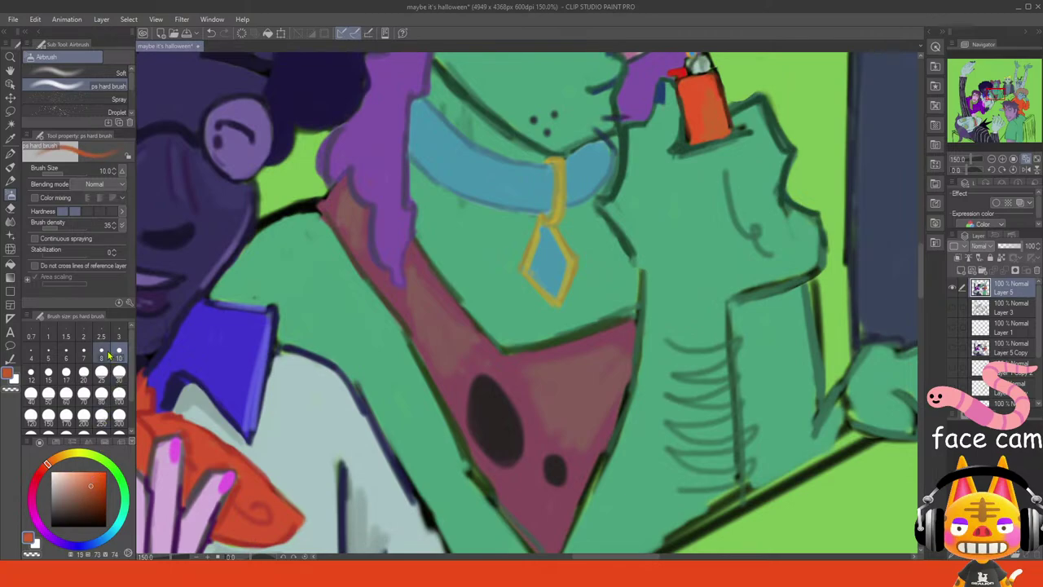
click(84, 350)
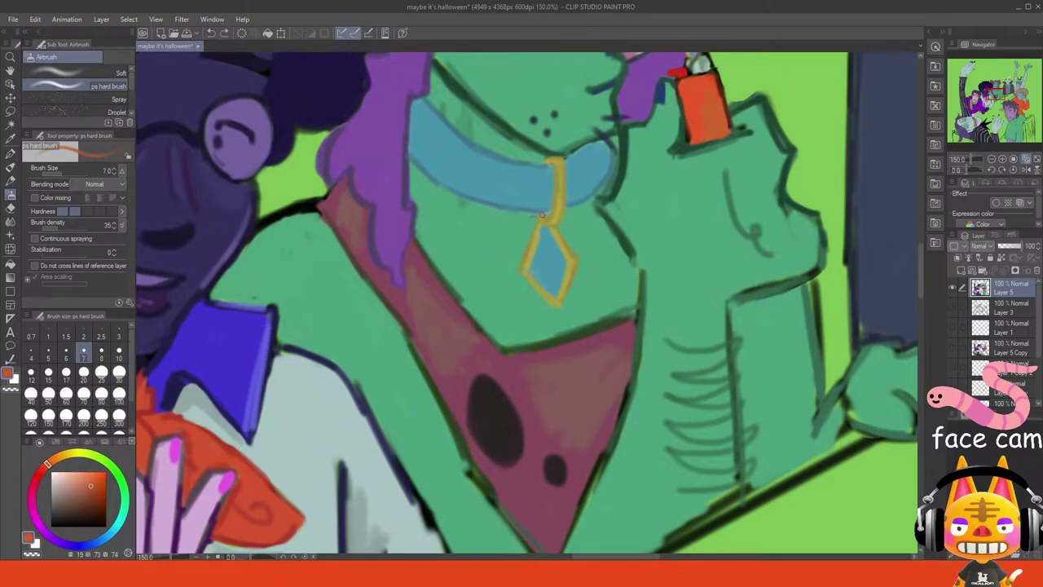
drag(540, 215, 522, 273)
drag(524, 272, 557, 307)
mouse_move(573, 272)
mouse_down()
mouse_move(558, 306)
mouse_move(567, 282)
mouse_up()
key(ctrl+z)
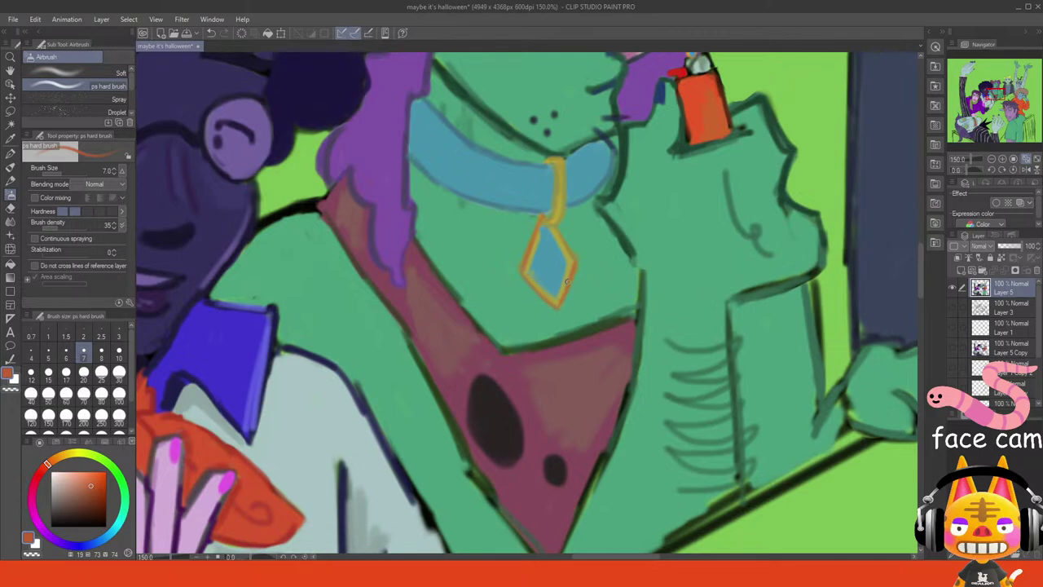
- Extend the orange-red lining to the pendant's upper right edge and the yellow collar loop, undoing misplaced strokes
drag(556, 232, 575, 260)
key(ctrl+z)
key(ctrl+z)
drag(554, 159, 555, 209)
key(ctrl+z)
- Darken the shading on the collar loop and the diamond pendant's outline with a deeper reddish brown
click(88, 494)
click(46, 466)
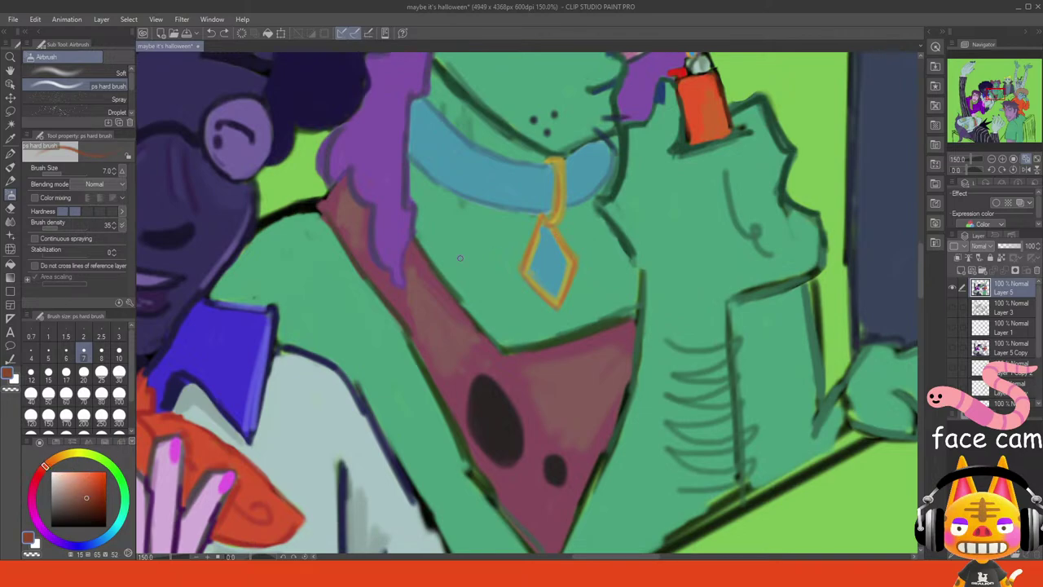
mouse_move(551, 215)
mouse_down()
mouse_move(558, 170)
mouse_move(563, 212)
mouse_up()
key(ctrl+z)
key(ctrl+z)
key(ctrl+z)
drag(563, 163, 563, 209)
key(ctrl+z)
drag(564, 167, 571, 250)
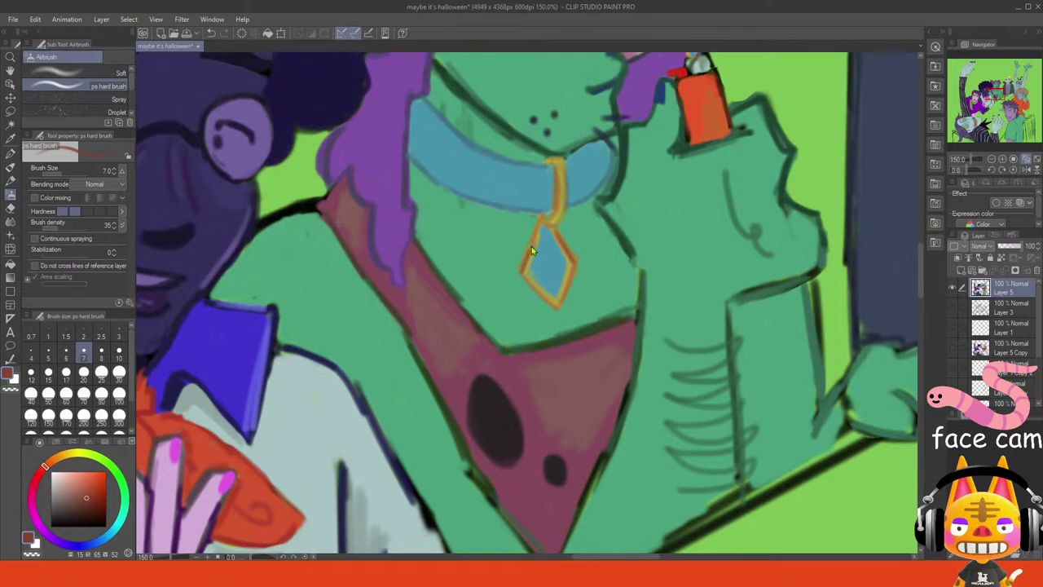
drag(523, 269, 556, 307)
click(81, 573)
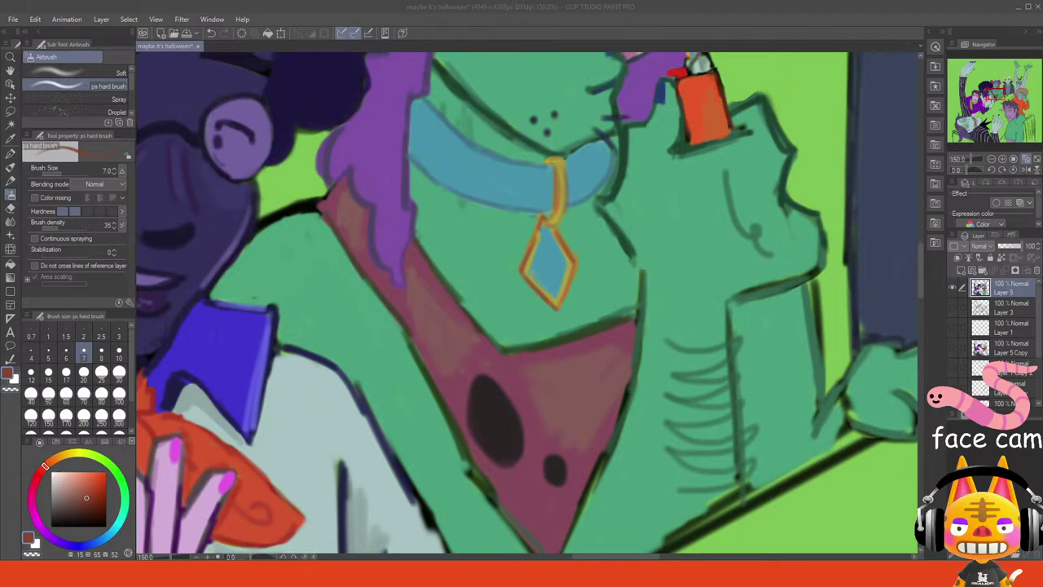
key(alt+Tab)
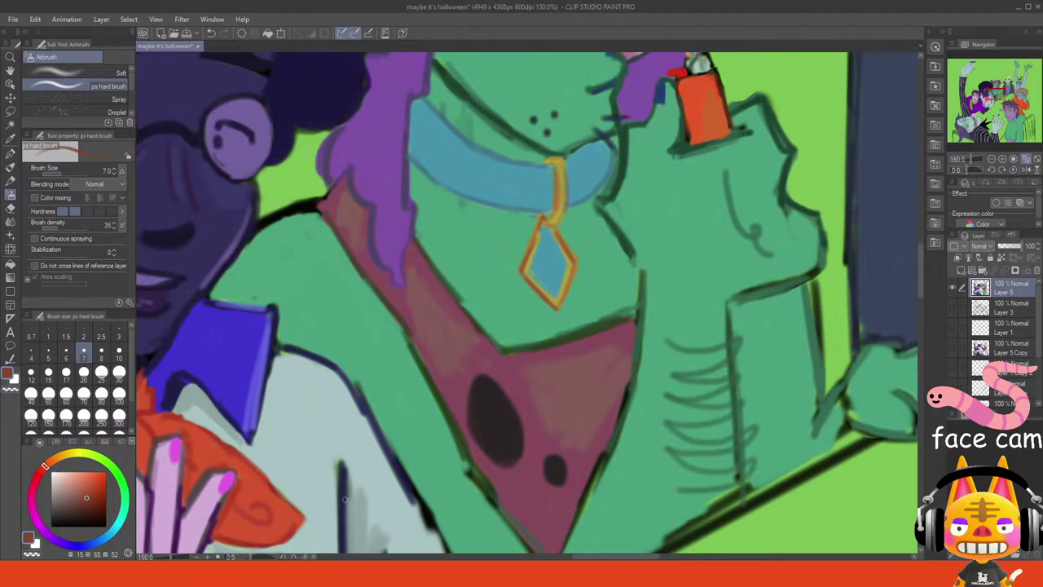
- Touch up the pendant's yellow rim and blue gem with colors sampled from each
alt+click(532, 251)
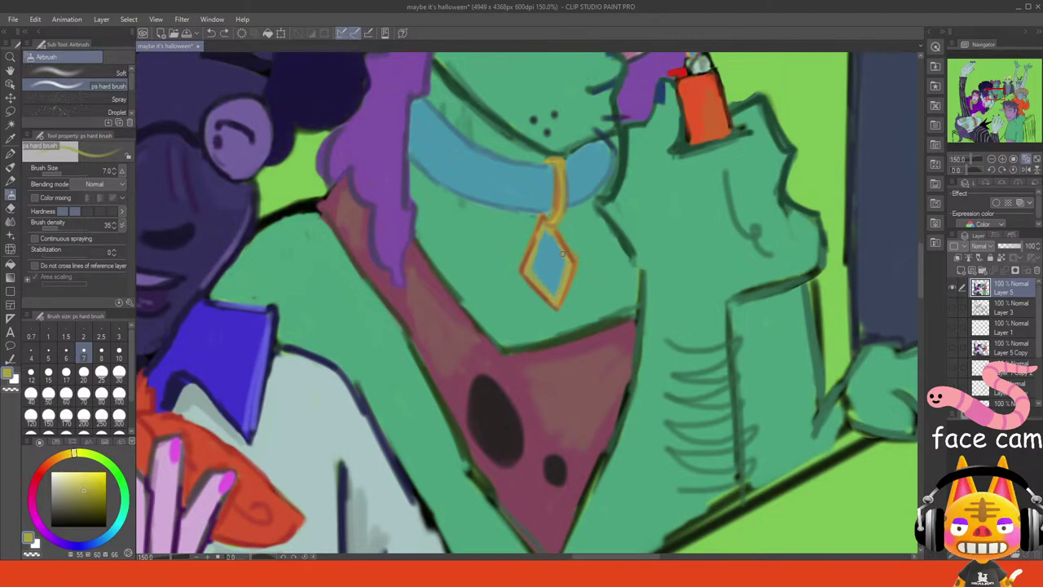
alt+click(551, 256)
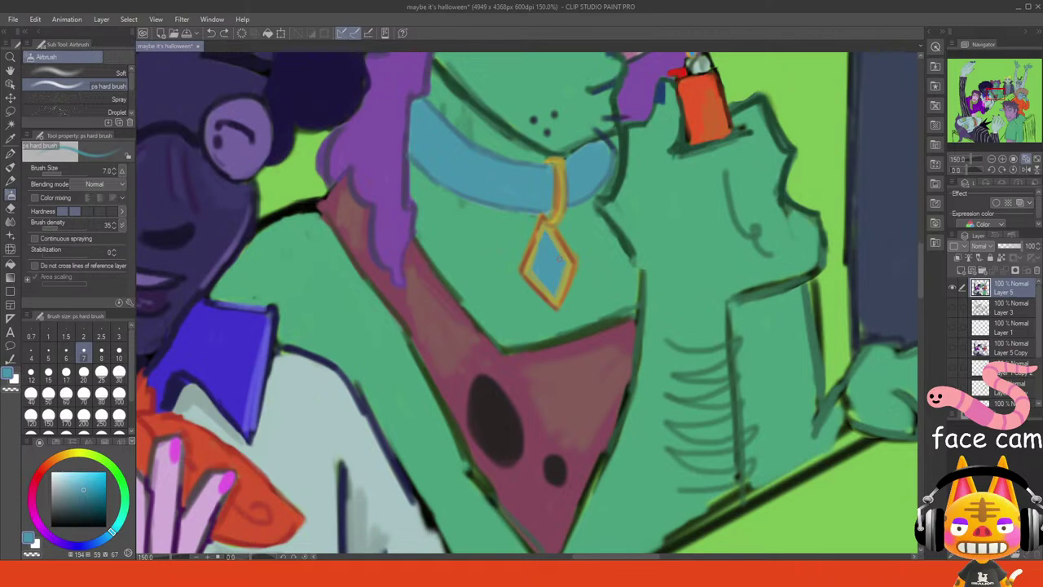
drag(562, 269, 556, 283)
- Refine the outline of the dog's purple fringe above the forehead with sampled purple shades
drag(989, 97, 992, 90)
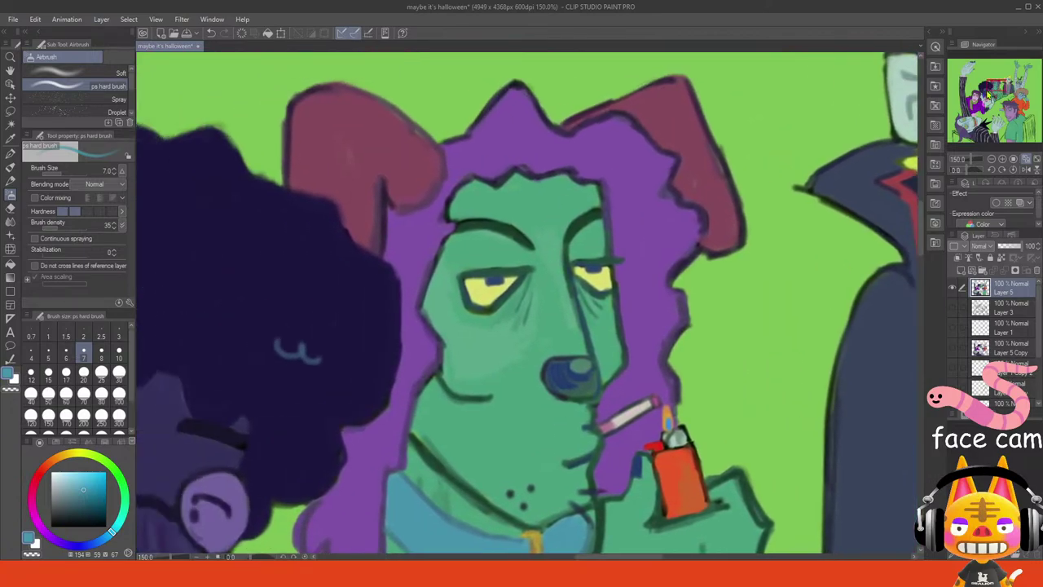
alt+click(443, 213)
mouse_move(445, 197)
mouse_down()
mouse_move(446, 222)
mouse_move(450, 202)
mouse_move(487, 178)
mouse_up()
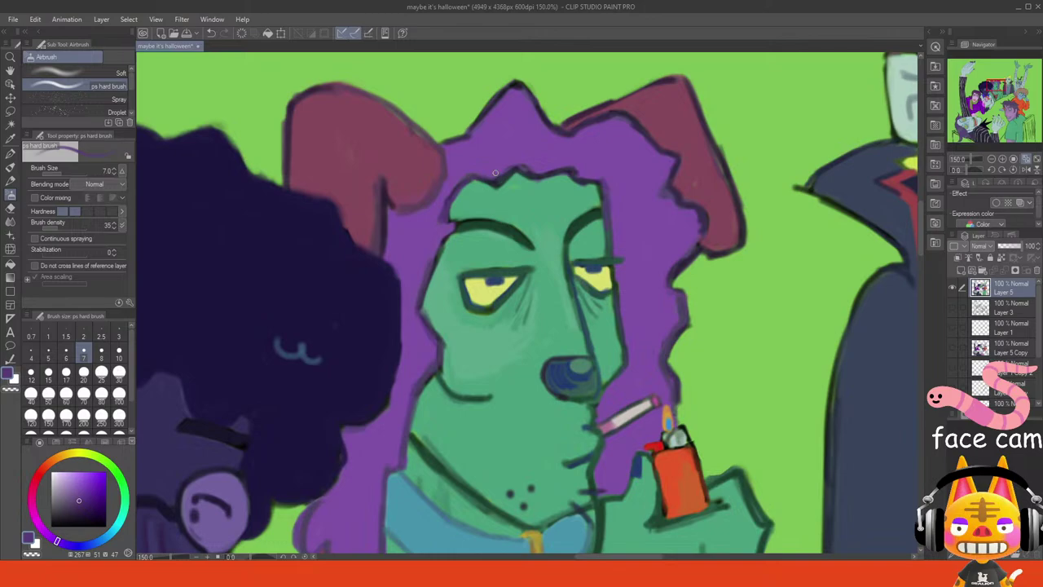
alt+click(488, 163)
- Shade the dog's purple hair on both sides of the face with jagged, tufted strokes in sampled muted purples
alt+click(665, 188)
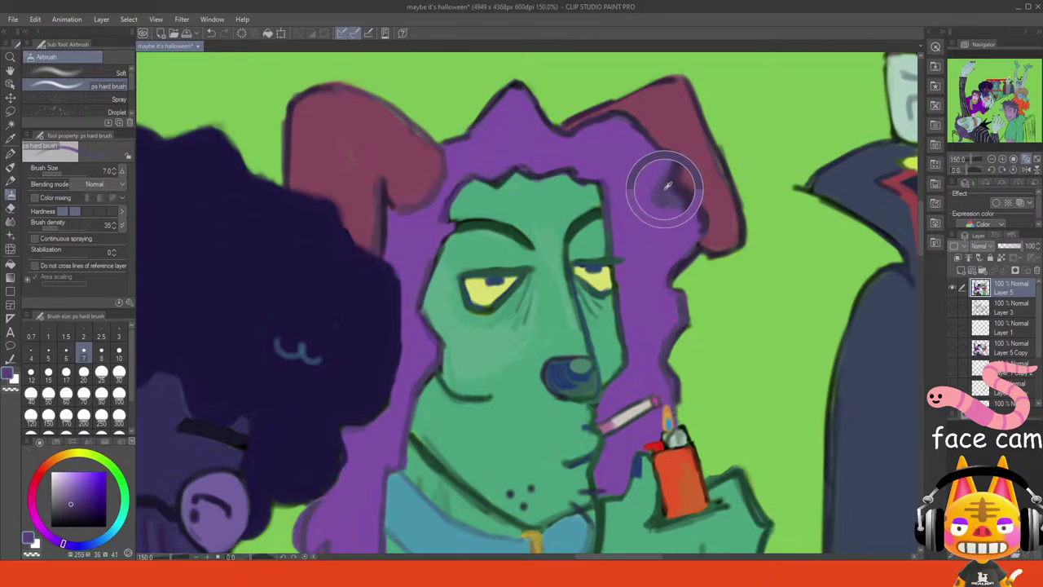
mouse_move(611, 215)
mouse_down()
mouse_move(648, 257)
mouse_move(666, 252)
mouse_move(664, 266)
mouse_move(616, 276)
mouse_move(641, 279)
mouse_move(657, 298)
mouse_move(640, 275)
mouse_move(668, 304)
mouse_up()
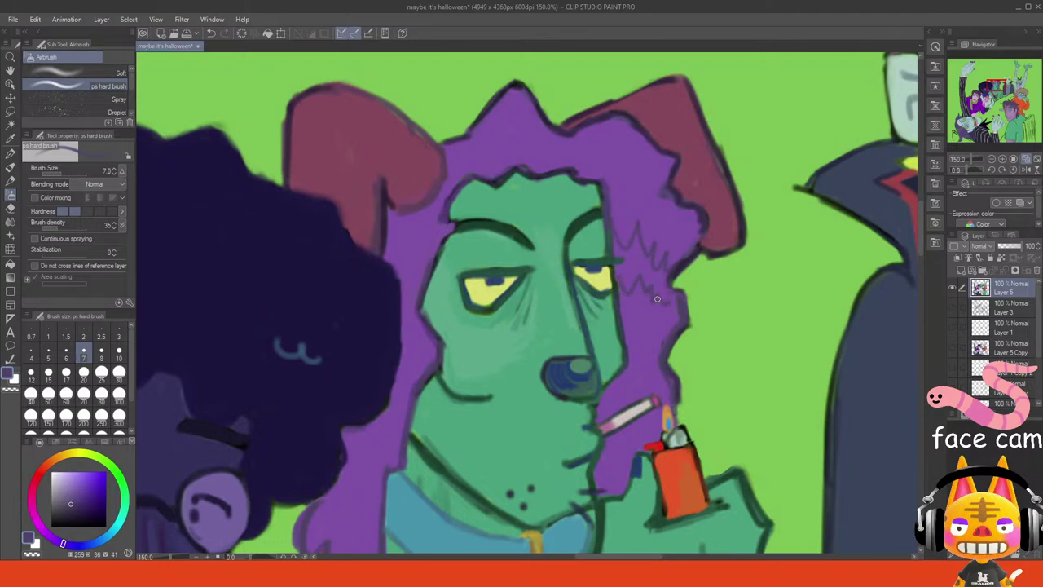
alt+click(666, 301)
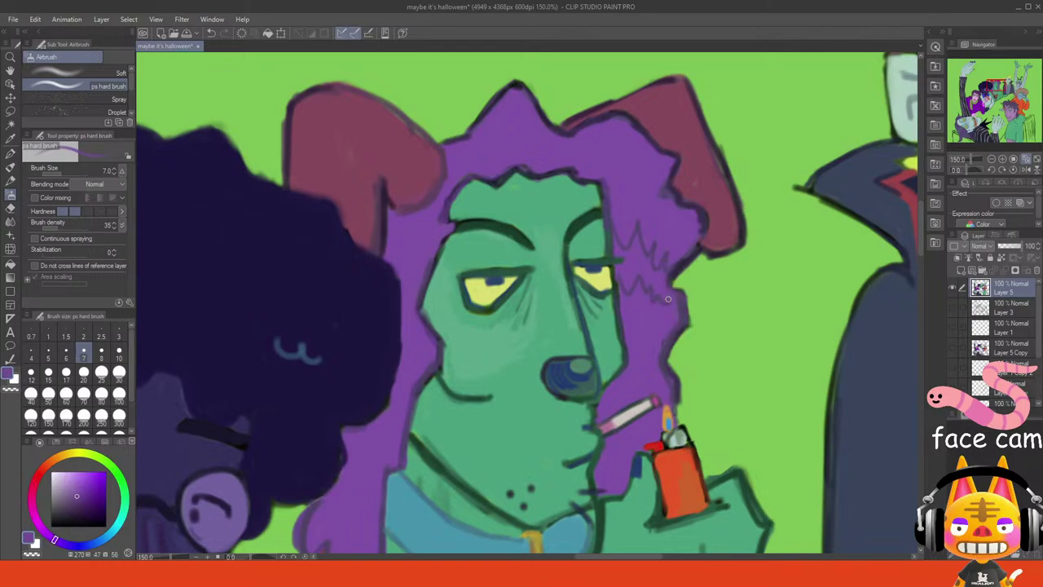
mouse_move(660, 281)
mouse_down()
mouse_move(648, 282)
mouse_move(638, 254)
mouse_up()
mouse_move(617, 267)
mouse_down()
mouse_move(628, 283)
mouse_move(629, 258)
mouse_move(636, 266)
mouse_move(617, 244)
mouse_move(618, 255)
mouse_up()
drag(400, 314, 411, 305)
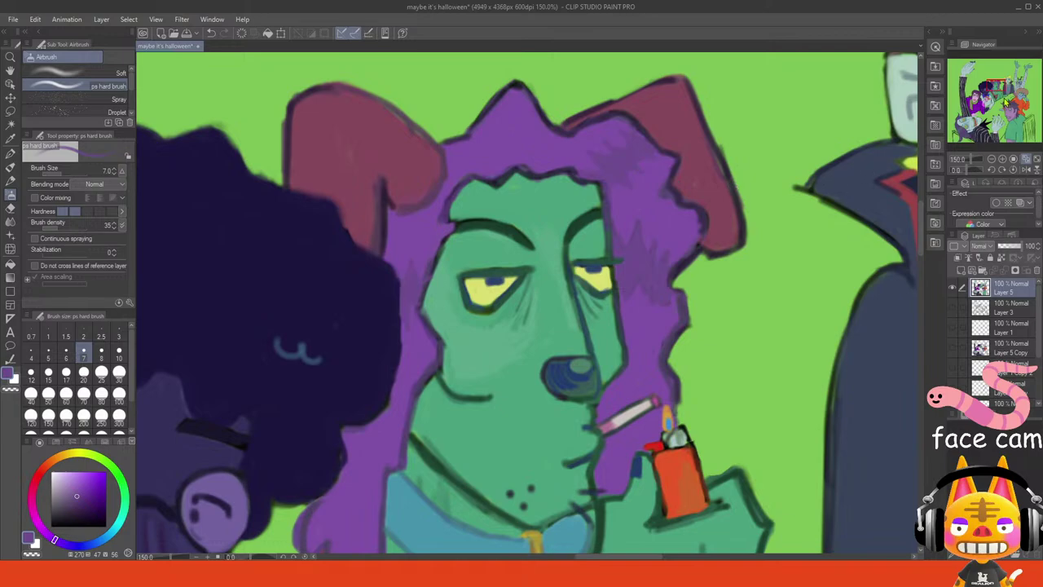
- Clean up the edge between the neighbouring figure's dark afro and the dog's purple hair with sampled dark navy
drag(995, 82, 993, 88)
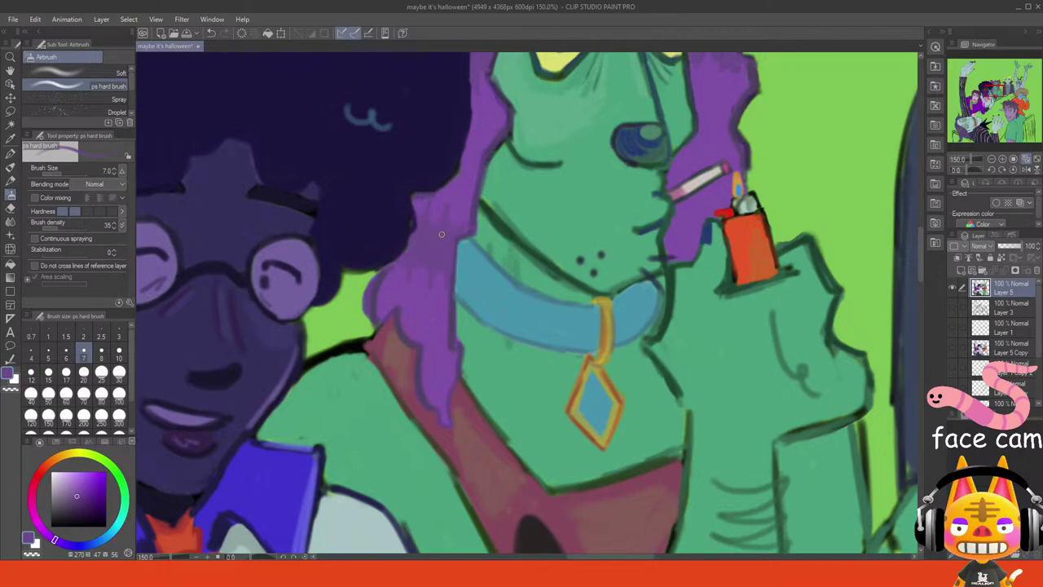
alt+click(392, 232)
alt+click(404, 203)
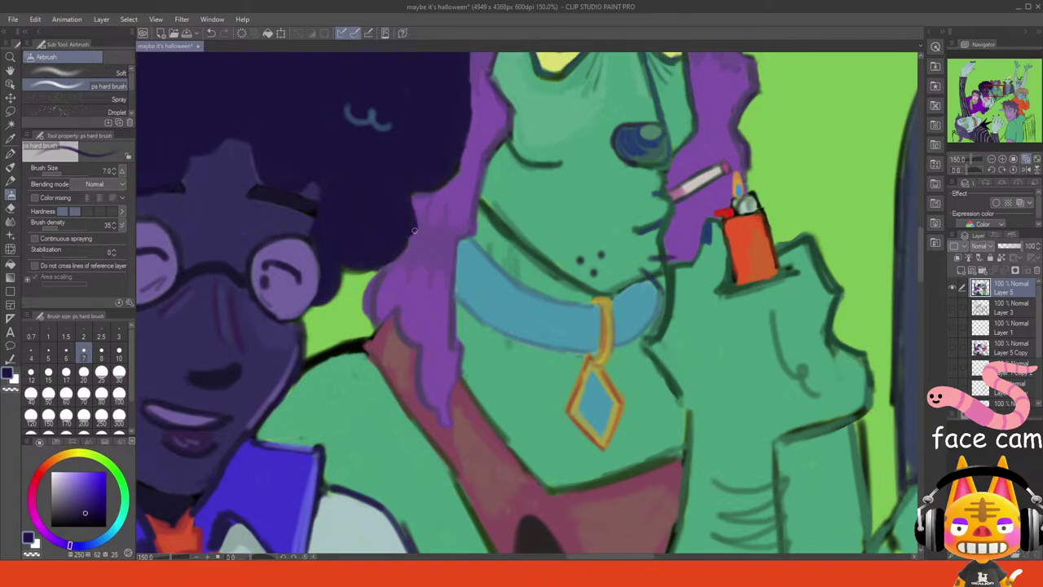
click(129, 571)
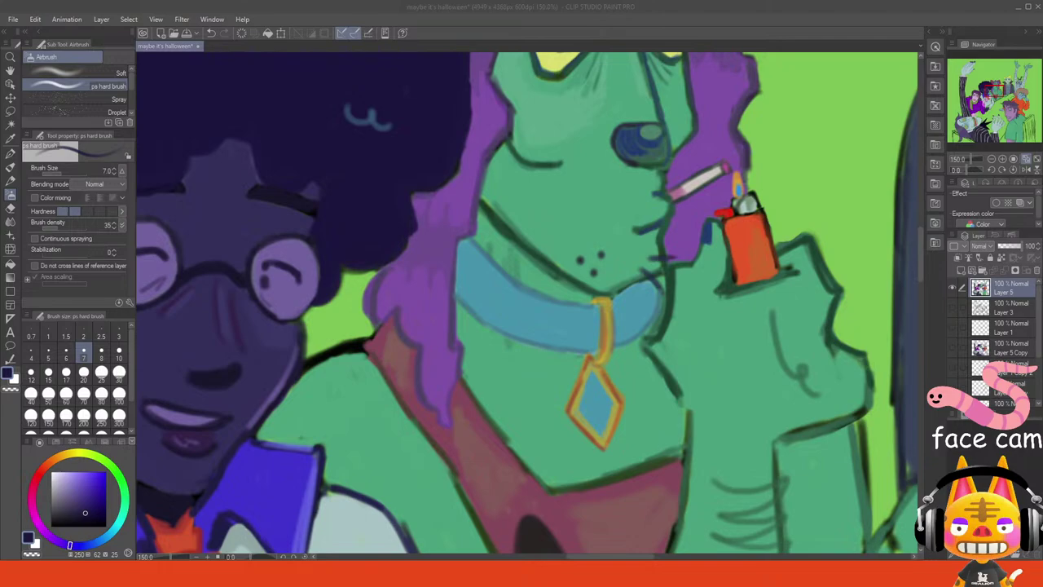
- Smooth the fill of both of the dog's ears with their sampled maroon
click(1019, 161)
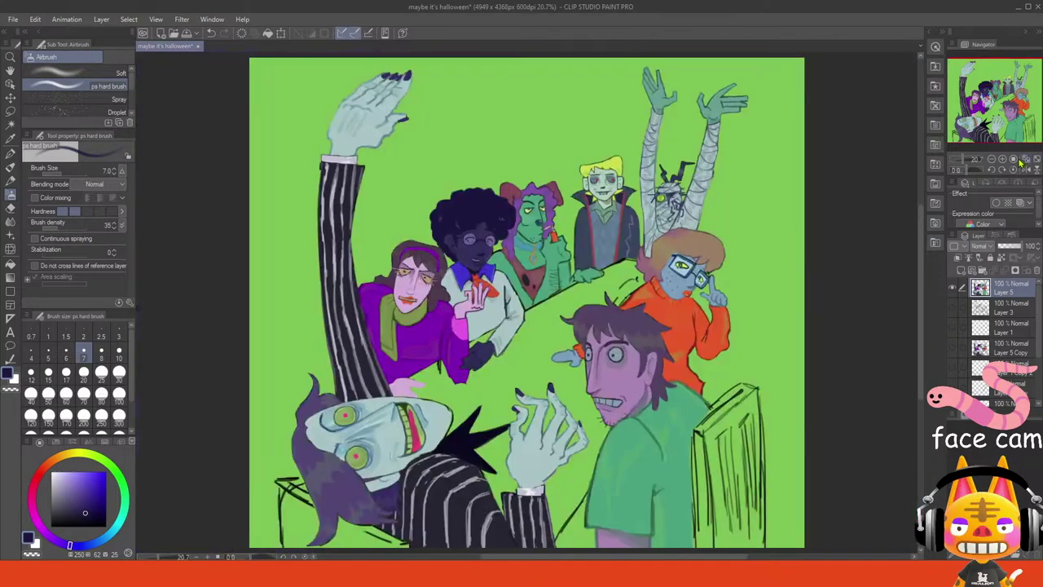
click(1002, 159)
click(1002, 159)
click(1002, 159)
click(1002, 158)
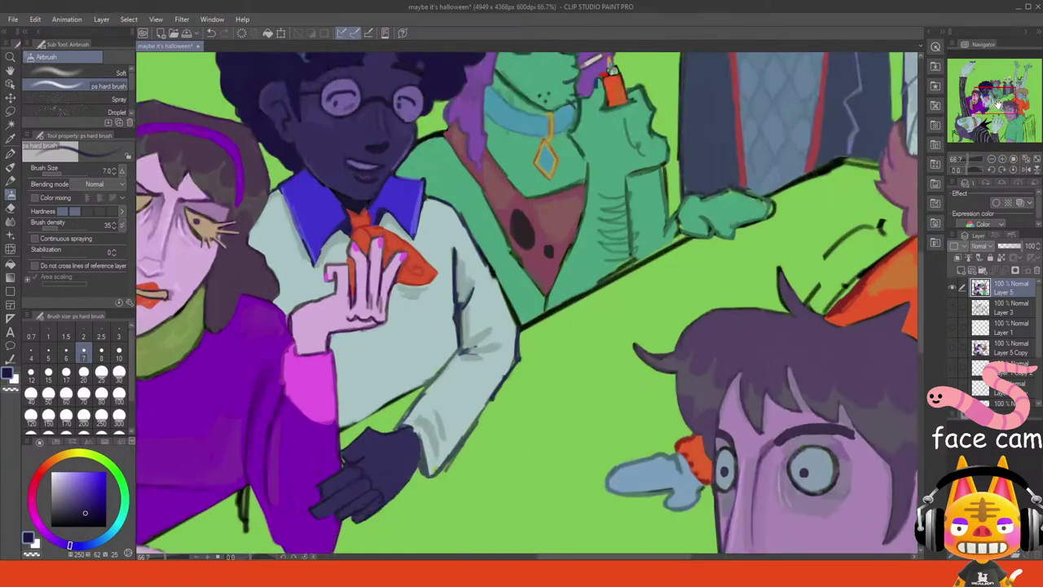
drag(997, 104, 993, 79)
click(1002, 159)
click(1002, 159)
click(1002, 159)
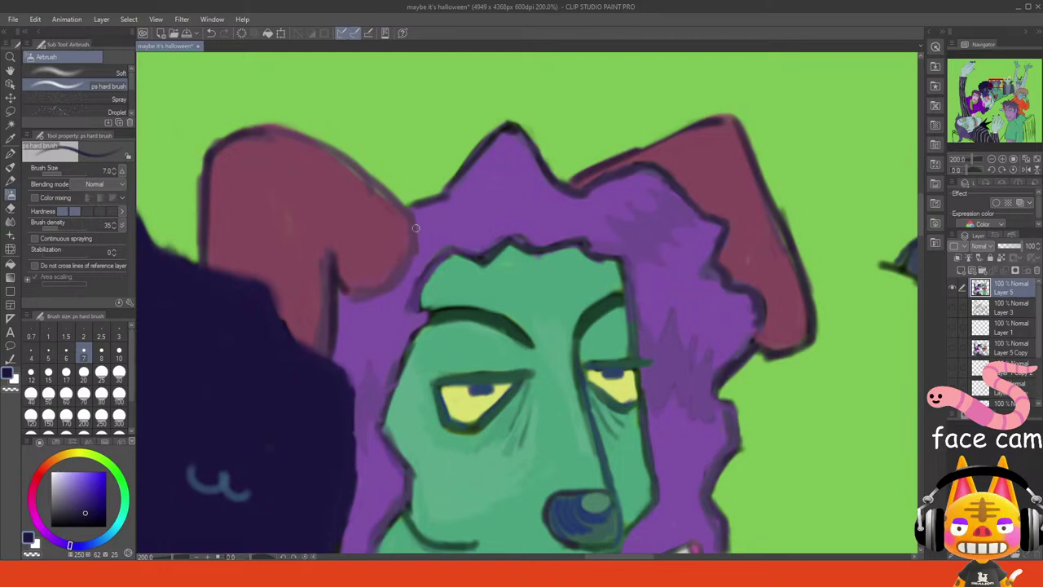
alt+click(377, 232)
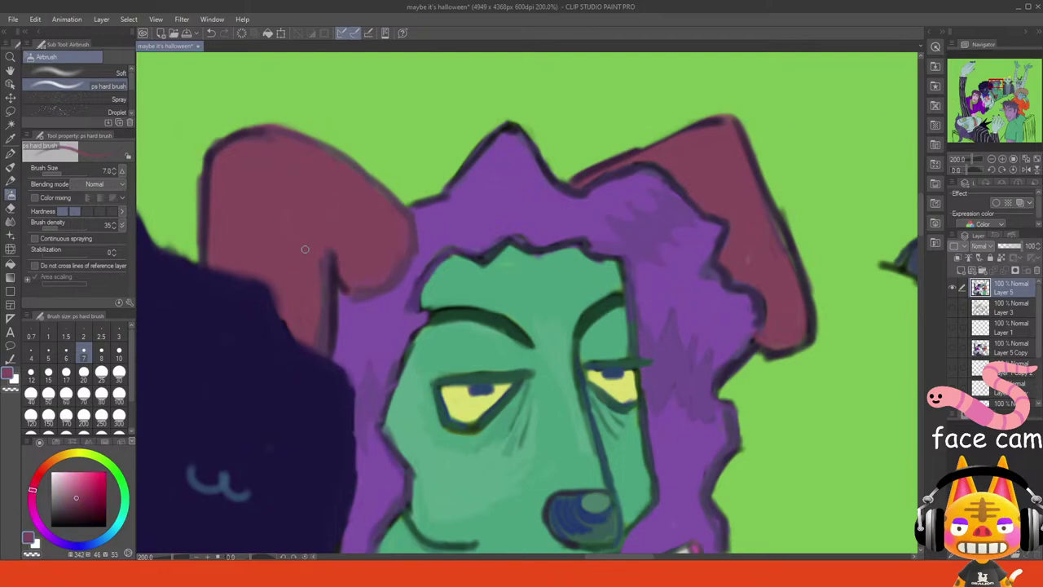
drag(323, 299, 321, 347)
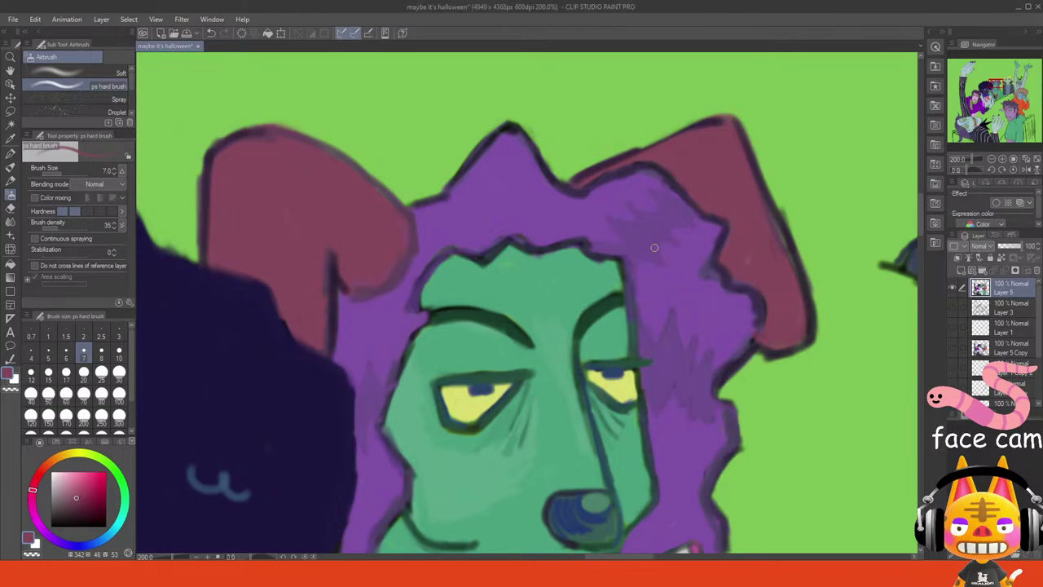
mouse_move(739, 273)
mouse_down()
mouse_move(769, 295)
mouse_move(767, 329)
mouse_up()
drag(760, 213, 792, 269)
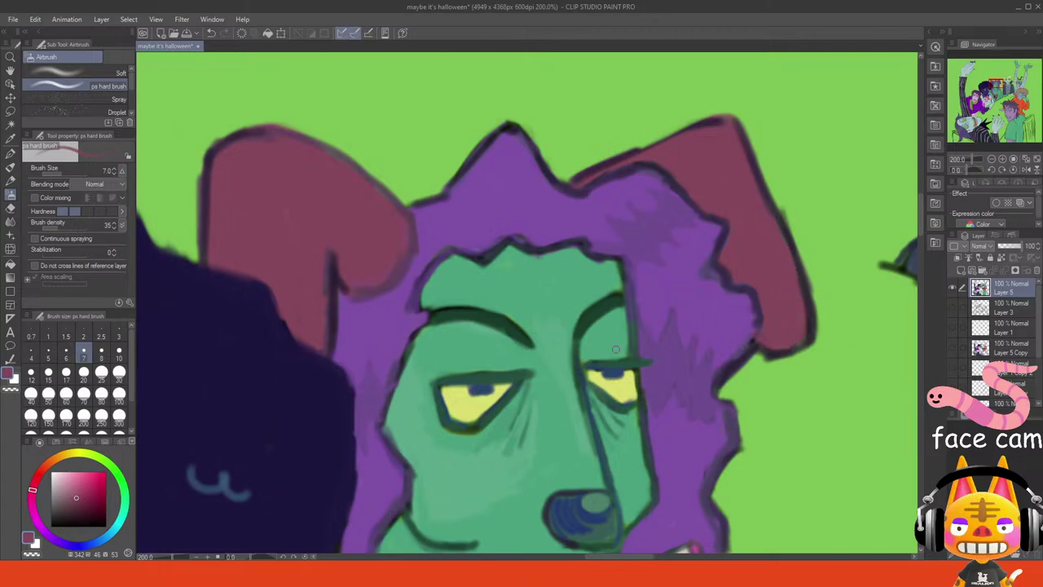
- Redraw the upper outlines of both of the dog's ears in sampled dark purple, undoing misplaced strokes
alt+click(342, 282)
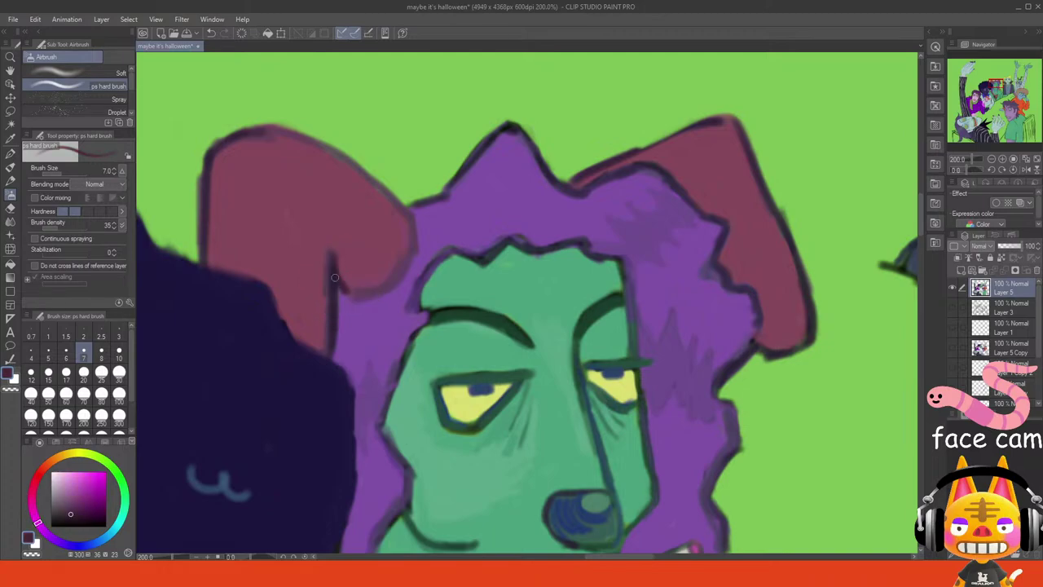
drag(406, 203, 416, 239)
key(ctrl+z)
key(ctrl+z)
drag(347, 161, 402, 204)
drag(287, 135, 346, 162)
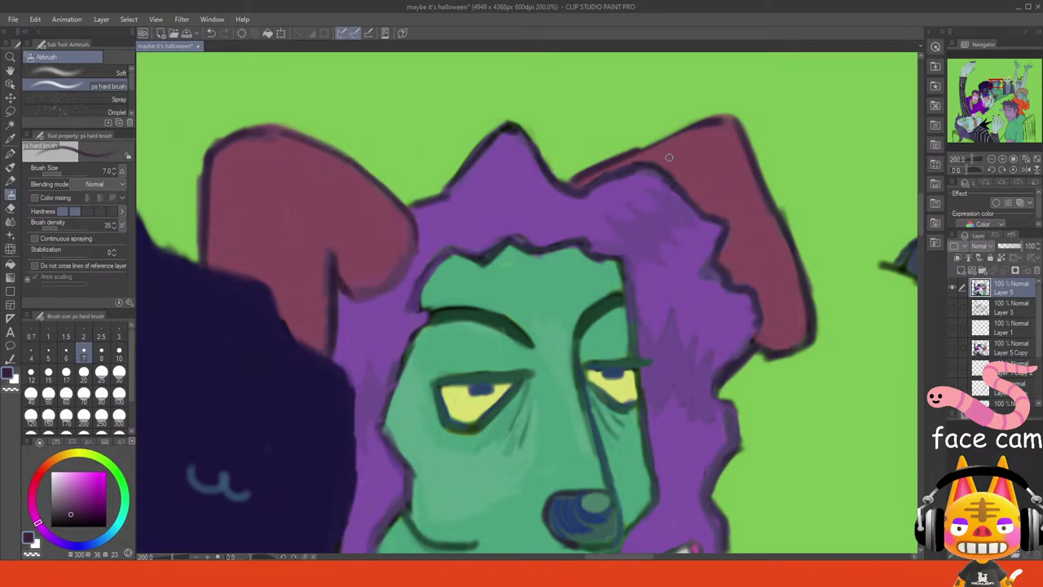
drag(714, 120, 740, 114)
- Tidy the outer edges with transparent color and redraw the floppy ear's lower fold line in sampled dark purple
click(9, 390)
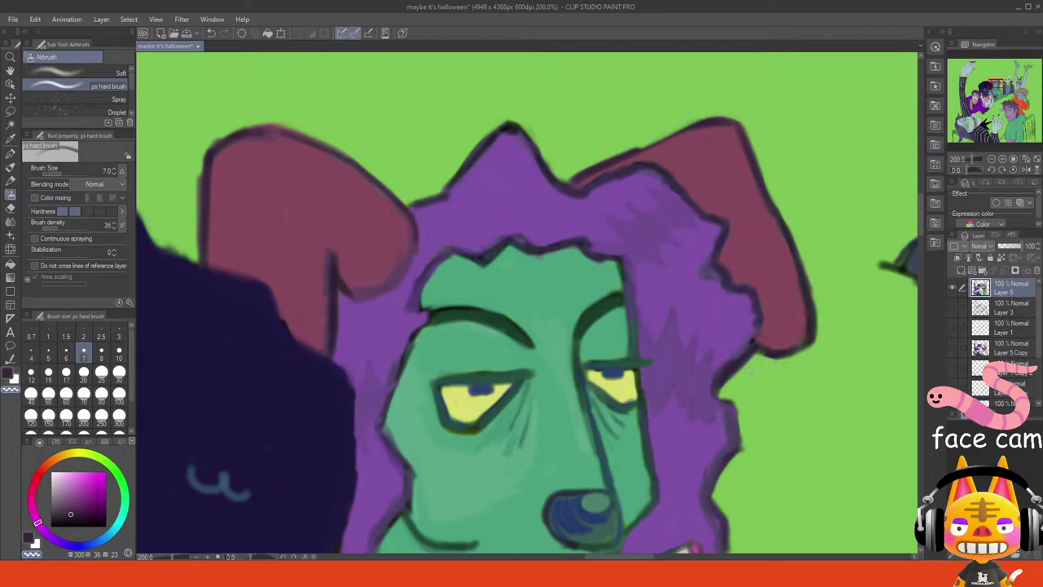
alt+click(337, 279)
key(ctrl+z)
drag(338, 280, 362, 291)
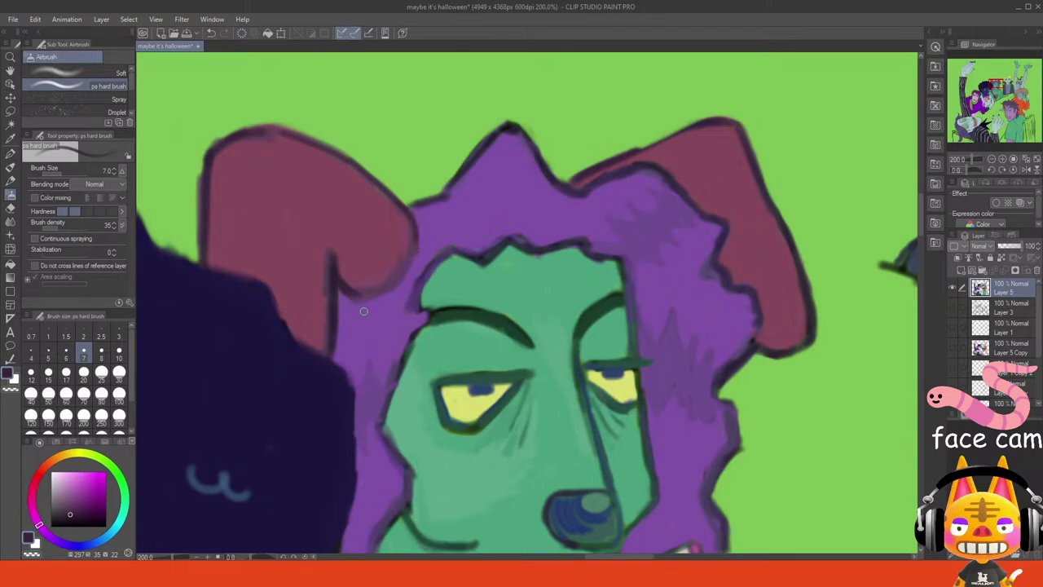
- Touch up the skin and dark lines around the dog's eyes, brows and forehead with sampled greens and navy, undoing stray strokes
alt+click(526, 391)
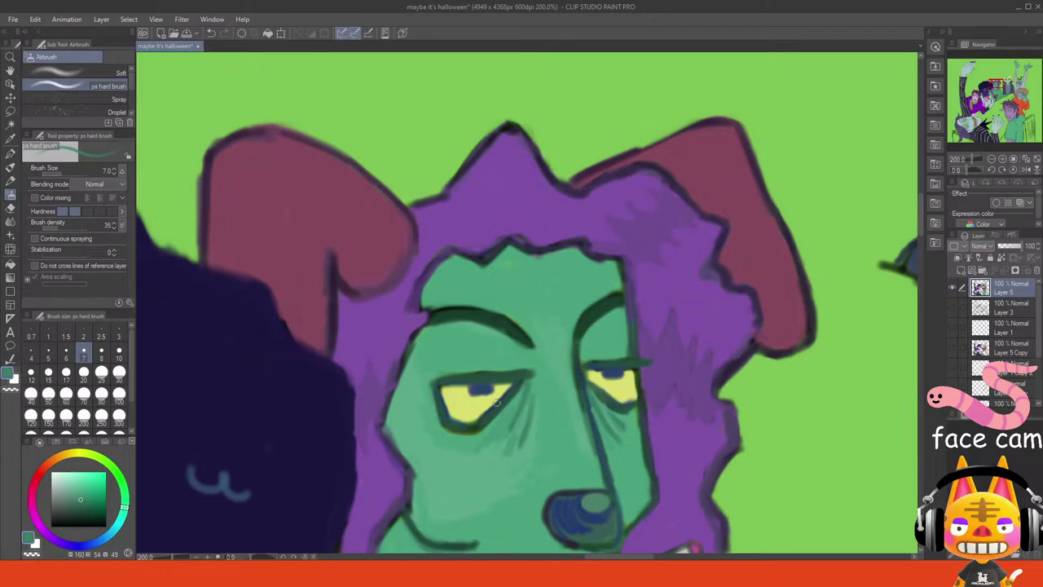
alt+click(476, 390)
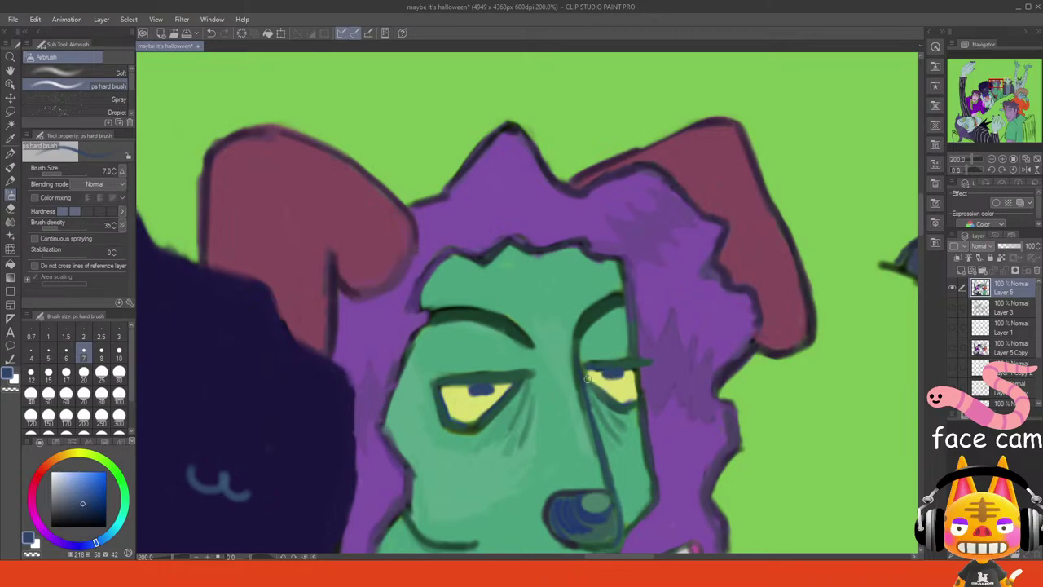
alt+click(417, 362)
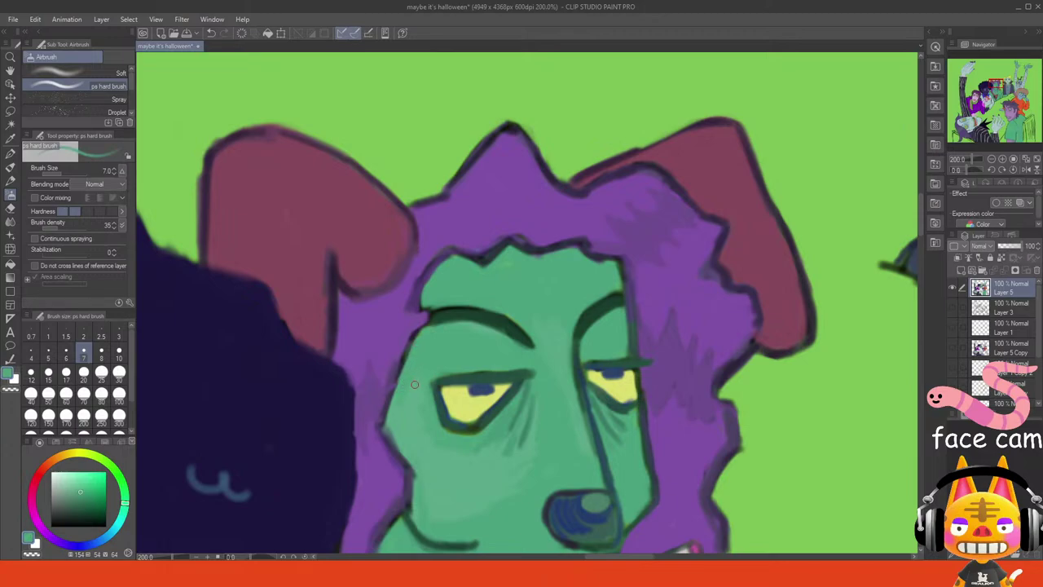
alt+click(412, 395)
key(ctrl+z)
drag(451, 366, 436, 370)
alt+click(618, 299)
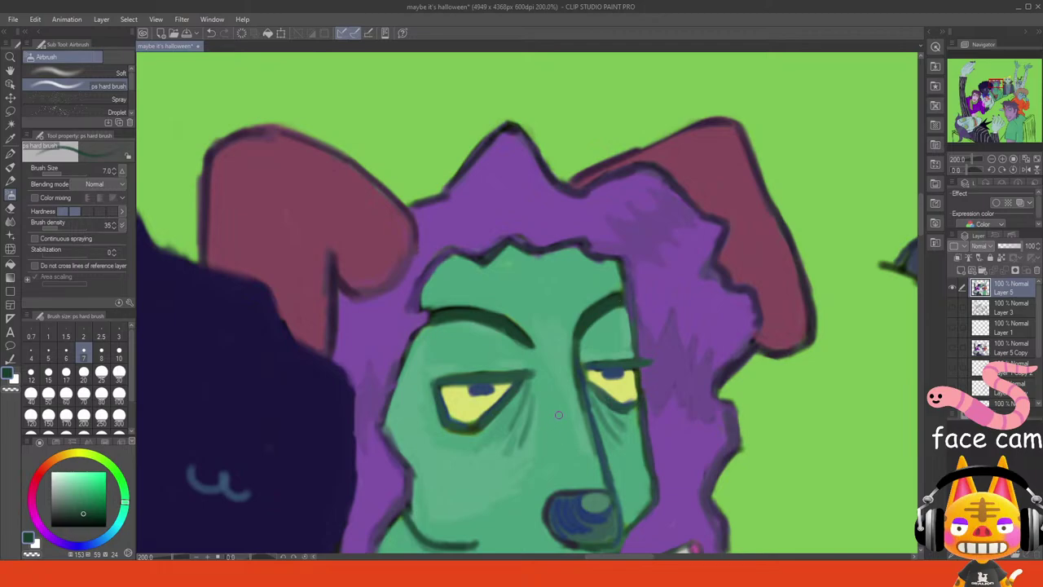
drag(534, 268, 544, 256)
key(ctrl+z)
alt+click(547, 279)
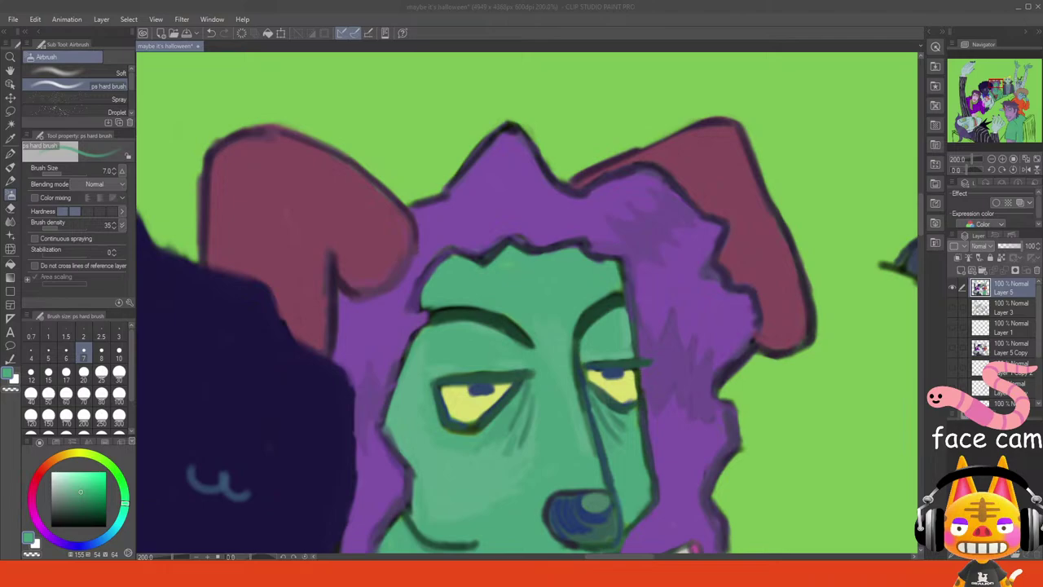
- Clean up the edge between the dog's muzzle below the nose and the purple hair with sampled purple, green and dark green
drag(996, 83, 996, 85)
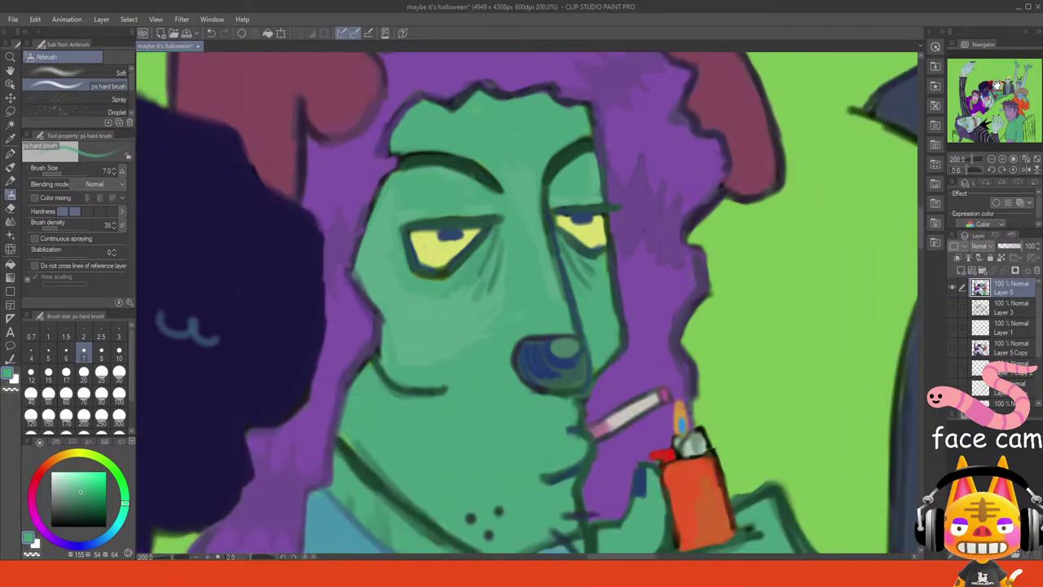
click(996, 85)
alt+click(607, 271)
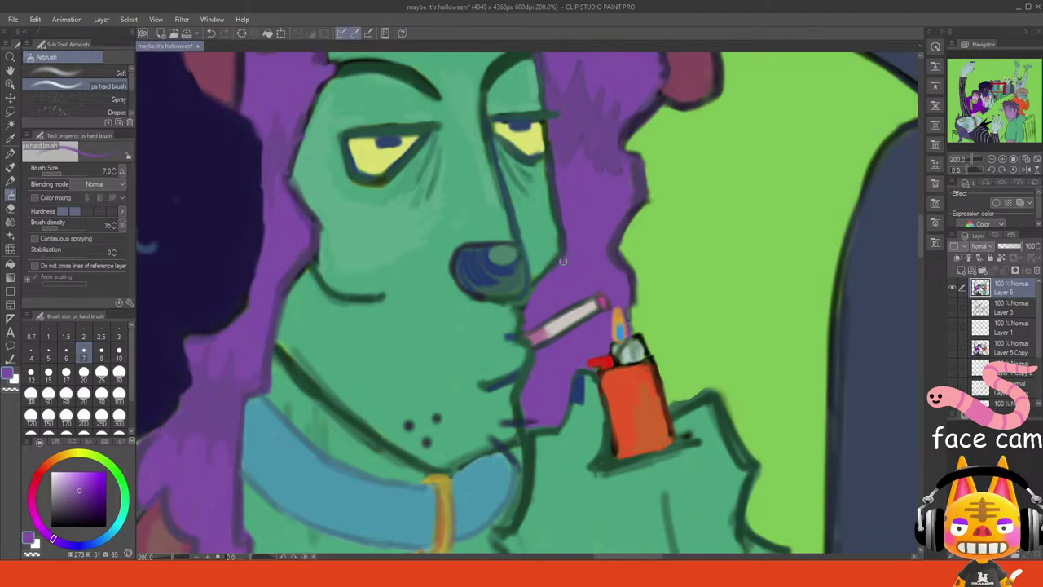
alt+click(537, 268)
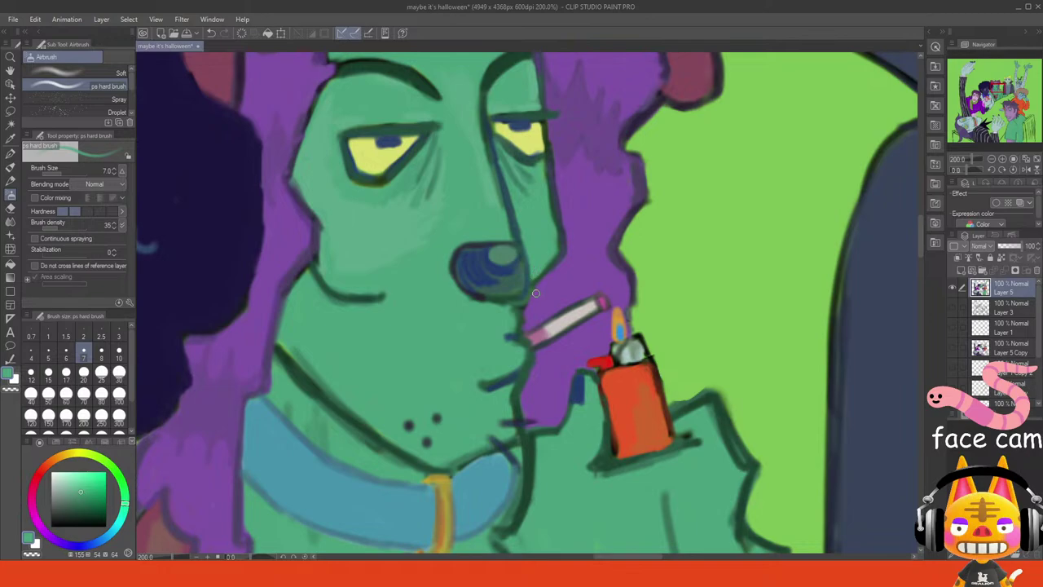
alt+click(535, 293)
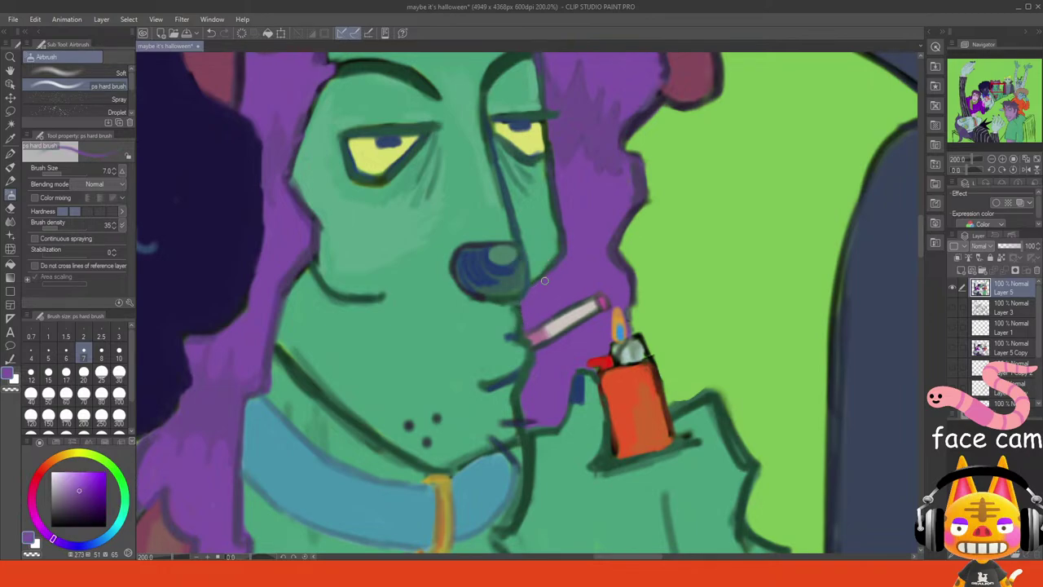
alt+click(534, 277)
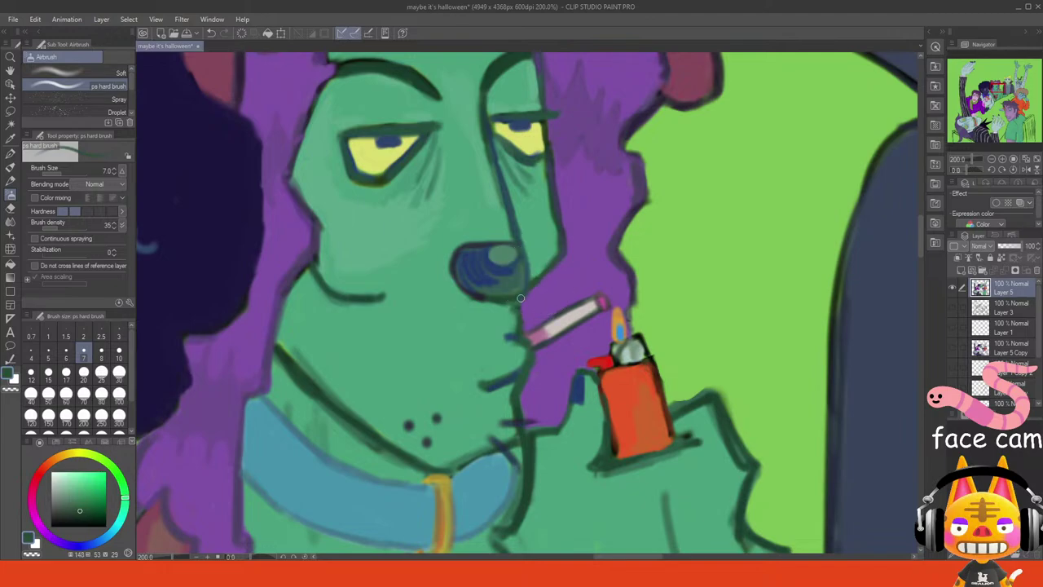
alt+click(530, 299)
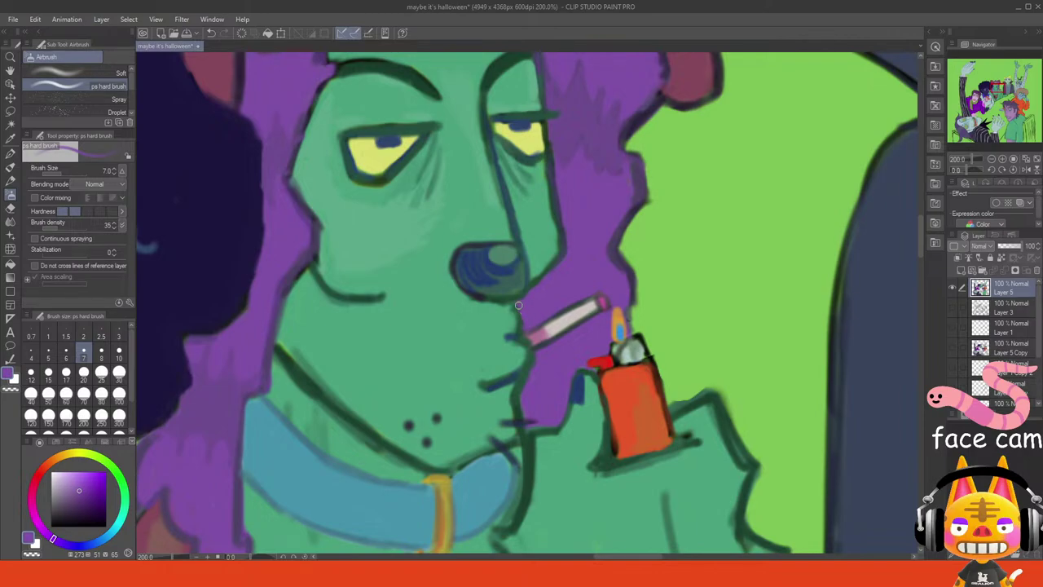
alt+click(468, 312)
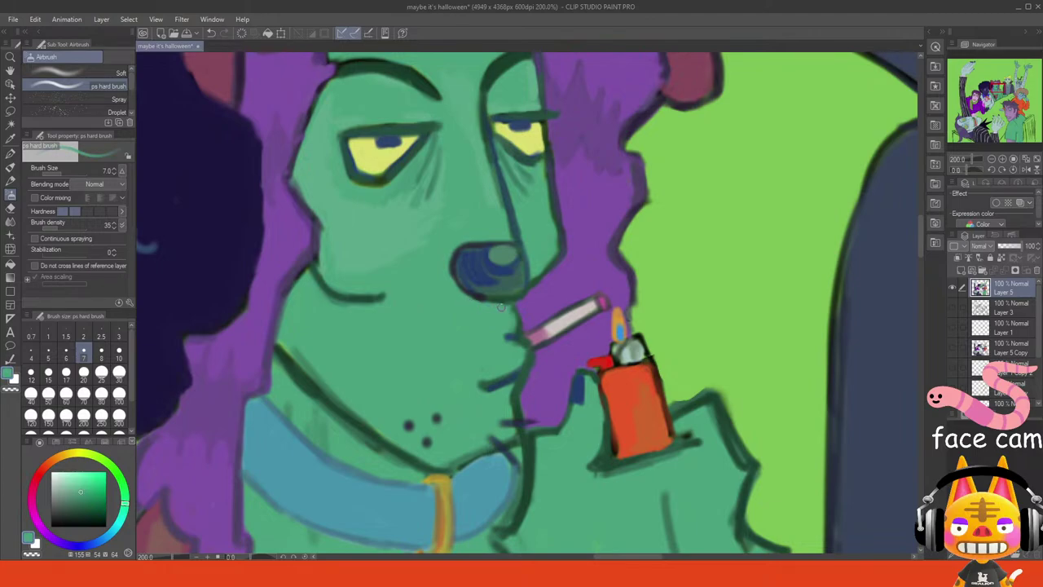
alt+click(504, 450)
drag(504, 450, 518, 472)
key(ctrl+z)
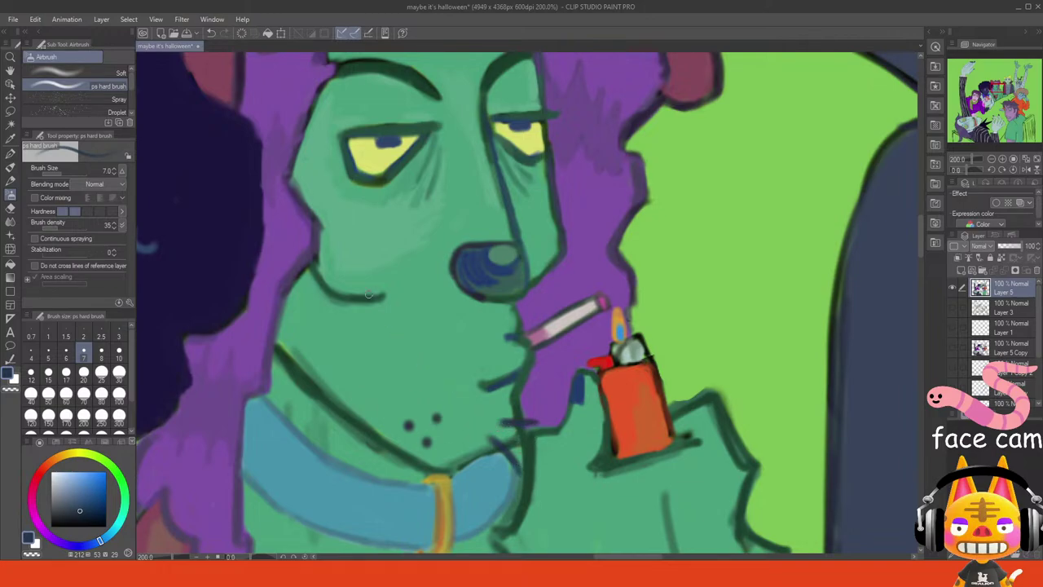
- Tidy the jawline with the face's sampled green and paint darker green shadows on the neck between the jaw and collar
alt+click(357, 259)
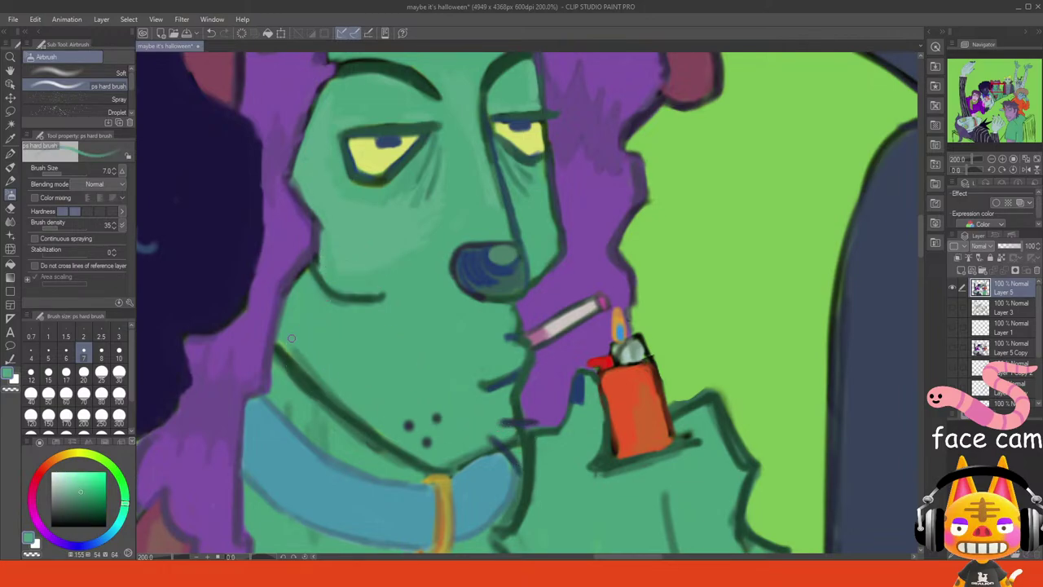
drag(292, 339, 333, 389)
alt+click(355, 430)
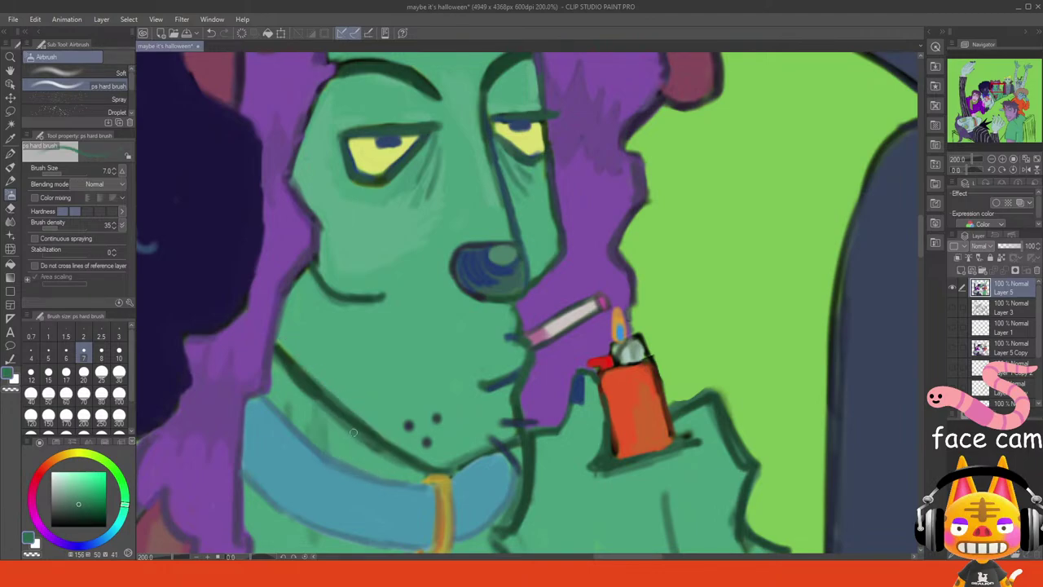
mouse_move(329, 413)
mouse_down()
mouse_move(396, 471)
mouse_move(422, 474)
mouse_move(377, 463)
mouse_up()
drag(325, 414, 325, 445)
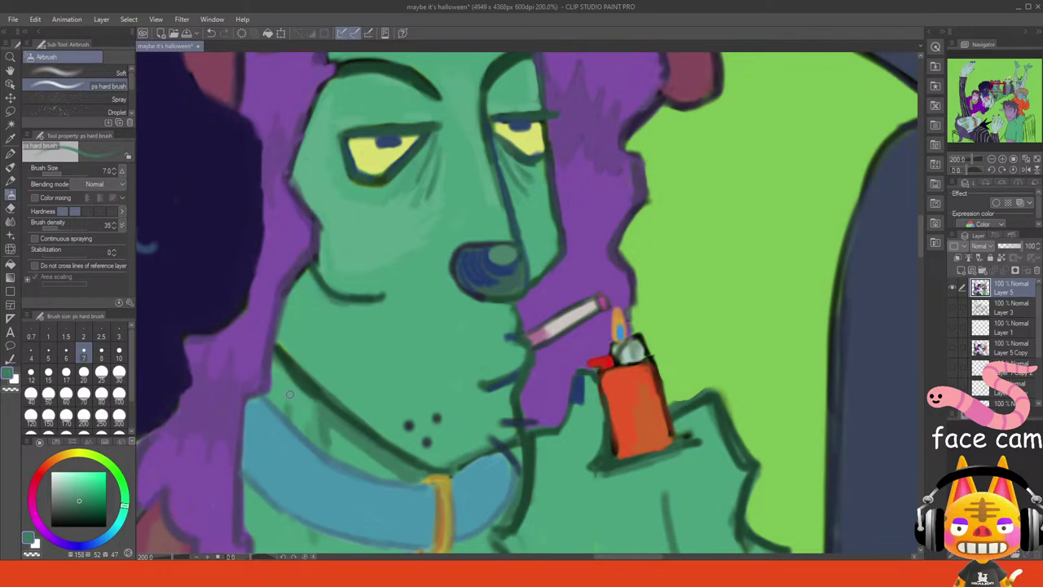
mouse_move(289, 394)
mouse_down()
mouse_move(283, 384)
mouse_move(282, 411)
mouse_move(283, 381)
mouse_up()
drag(491, 383, 522, 365)
alt+click(522, 365)
key(ctrl+z)
mouse_move(478, 383)
mouse_down()
mouse_move(511, 356)
mouse_move(479, 362)
mouse_up()
key(ctrl+z)
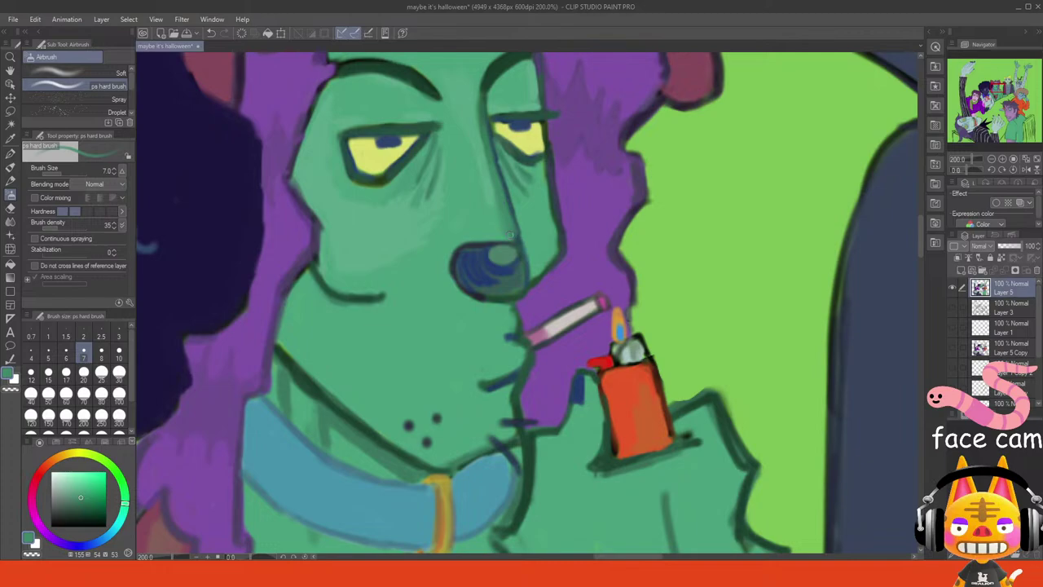
- Soften the navy line along the bridge of the dog's snout with sampled green and muted teal strokes
alt+click(488, 188)
drag(485, 112, 511, 202)
drag(487, 114, 507, 204)
alt+click(498, 168)
mouse_move(491, 134)
mouse_down()
mouse_move(510, 207)
mouse_move(490, 123)
mouse_move(526, 242)
mouse_up()
alt+click(509, 182)
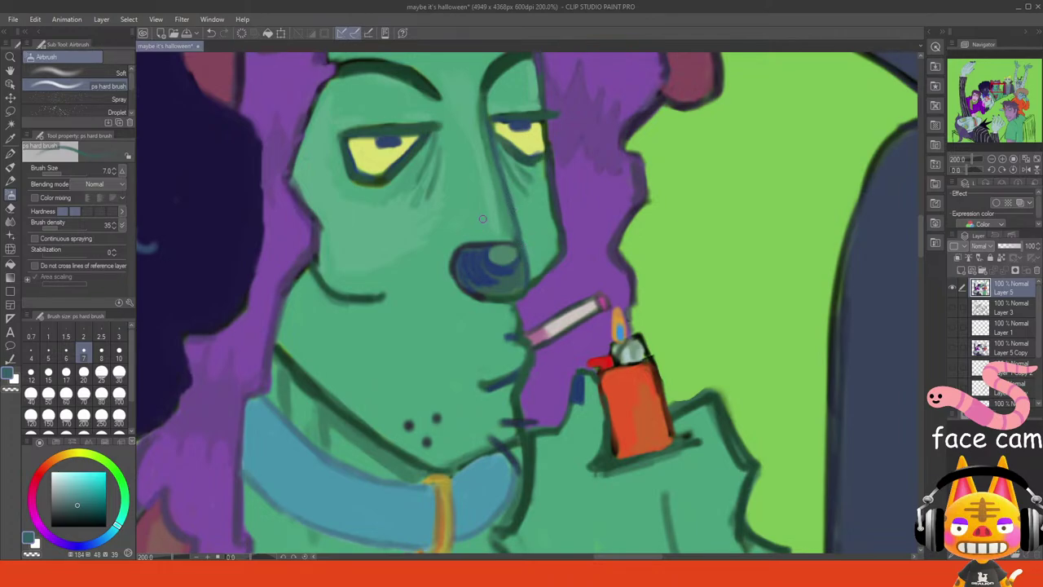
- Smooth the far eyelid and the far side of the dog's face with sampled light and mid green
alt+click(494, 109)
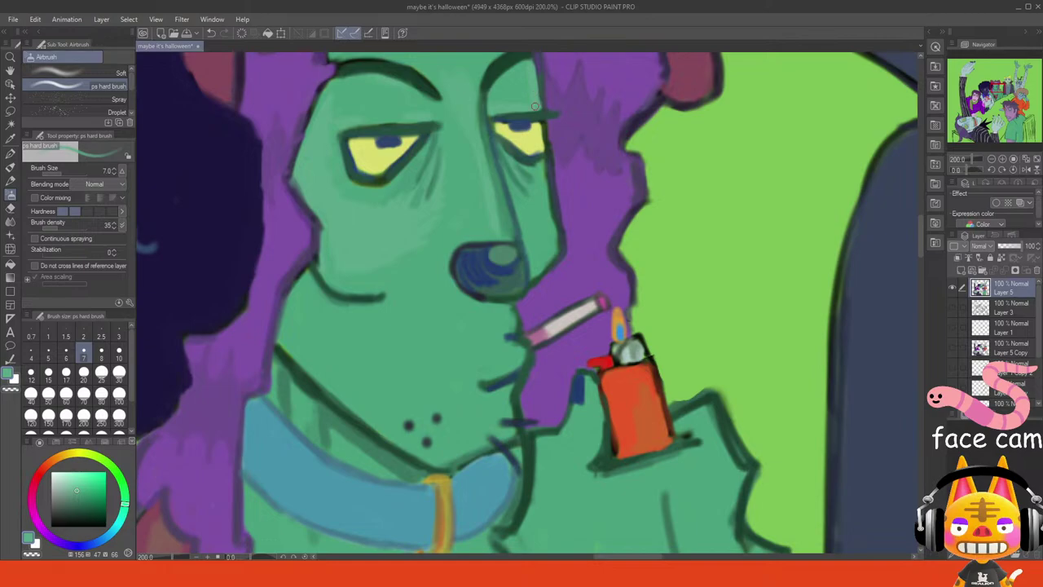
alt+click(541, 210)
drag(543, 163, 552, 220)
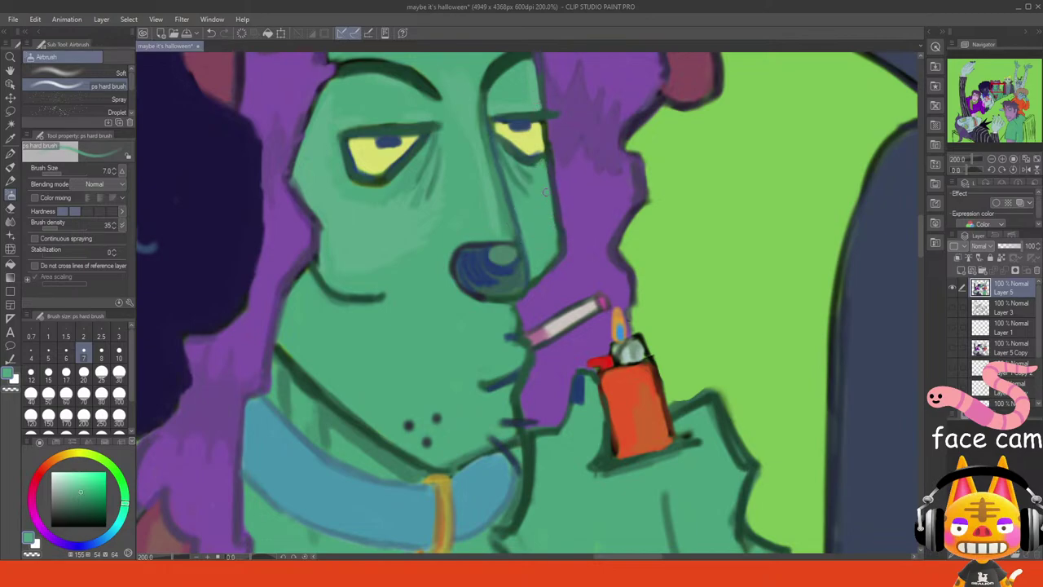
- Paint a darker green shadow beneath the dog's cheek line and blend it into the jaw with sampled greens
alt+click(336, 302)
drag(315, 276, 322, 307)
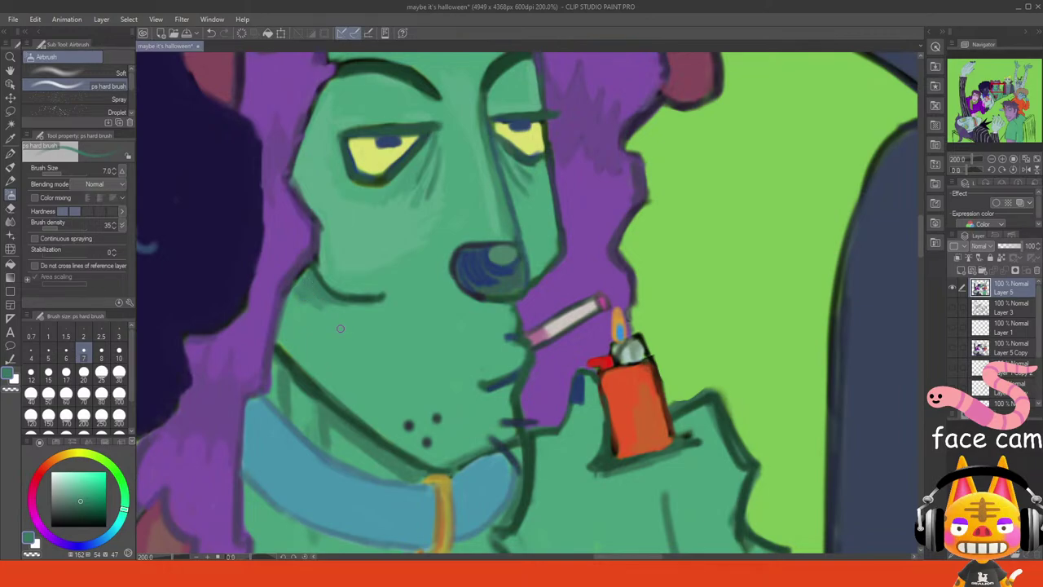
alt+click(322, 310)
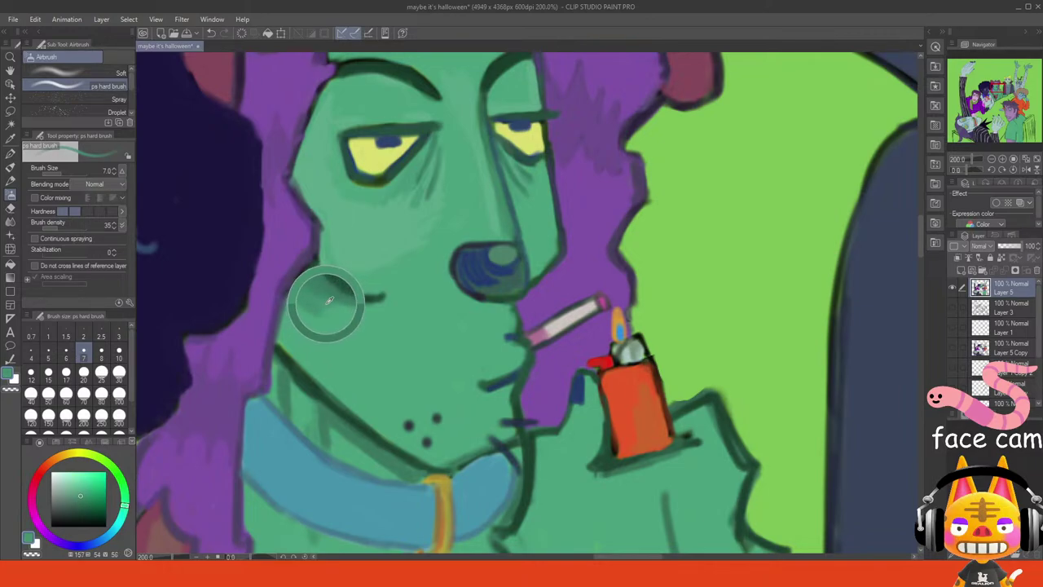
drag(319, 313, 303, 304)
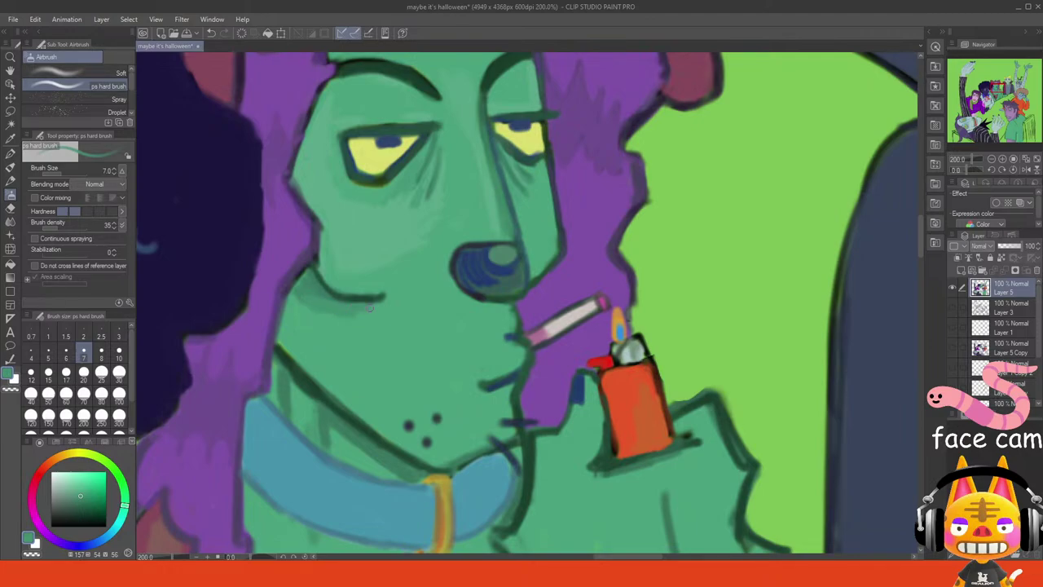
drag(374, 309, 356, 316)
alt+click(290, 332)
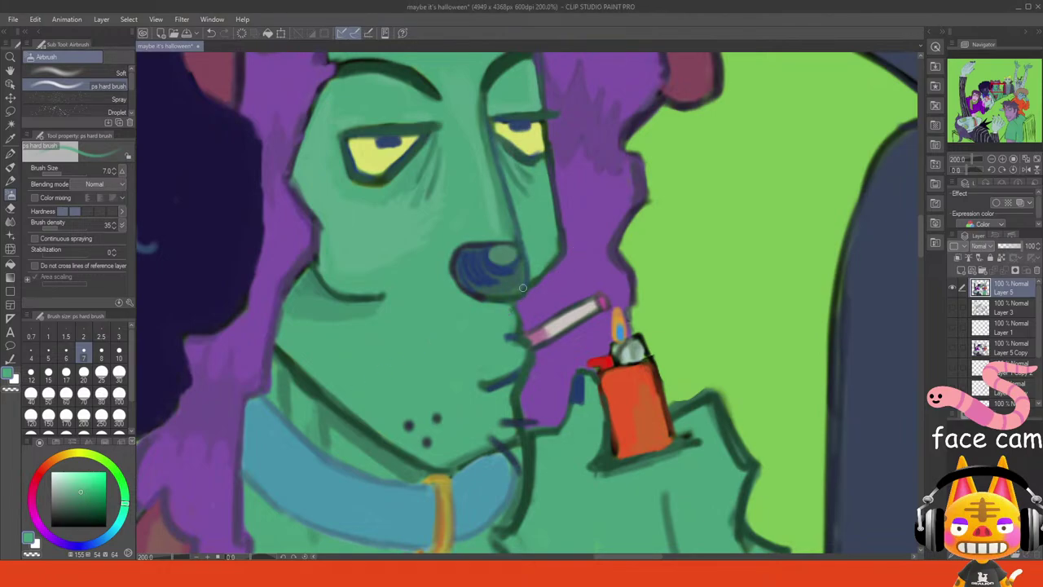
- Smooth the streaky fill of the dog's nose with sampled dark teal and navy blue
alt+click(480, 275)
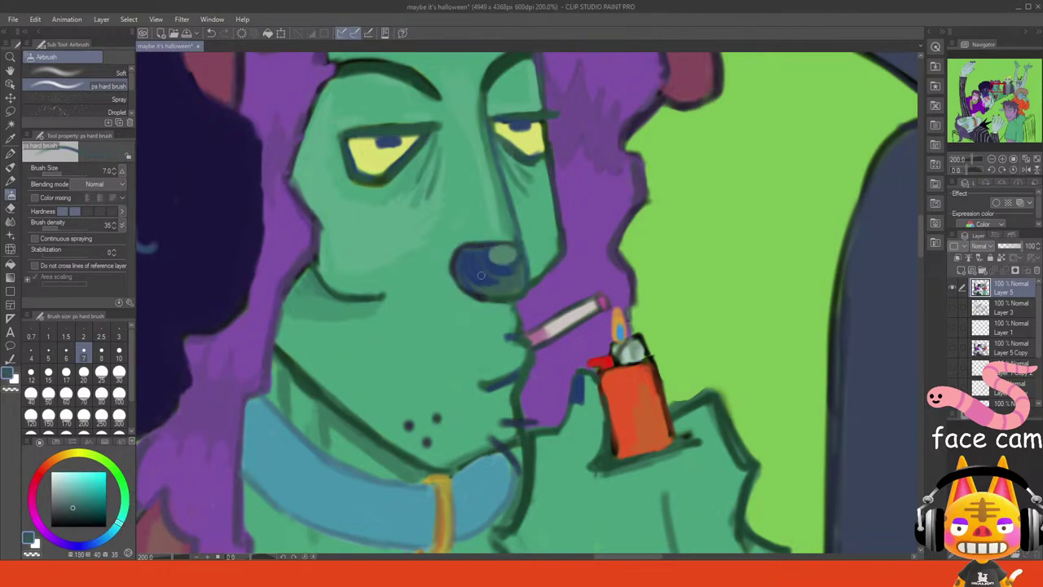
alt+click(493, 279)
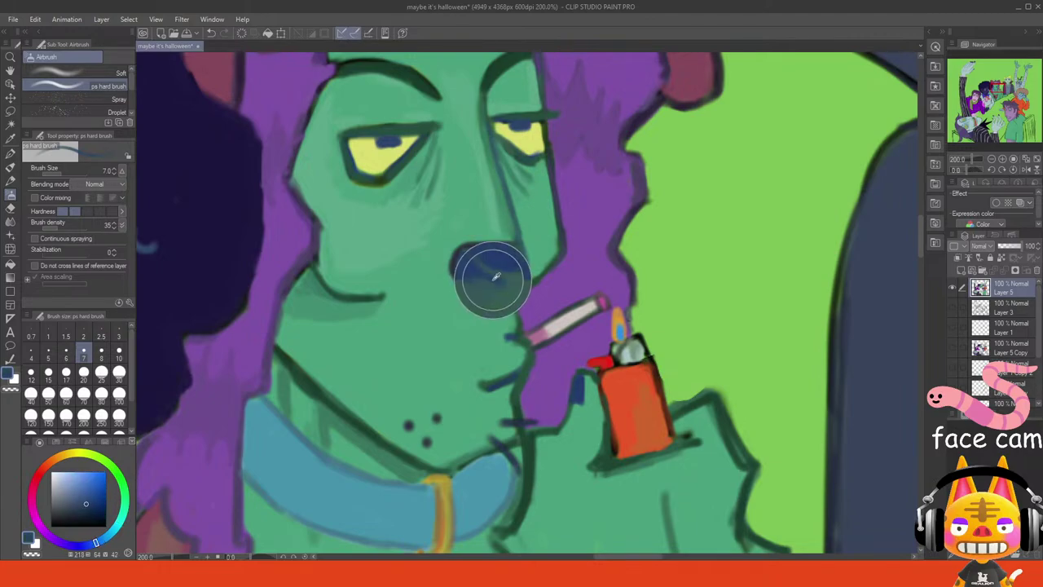
alt+click(496, 282)
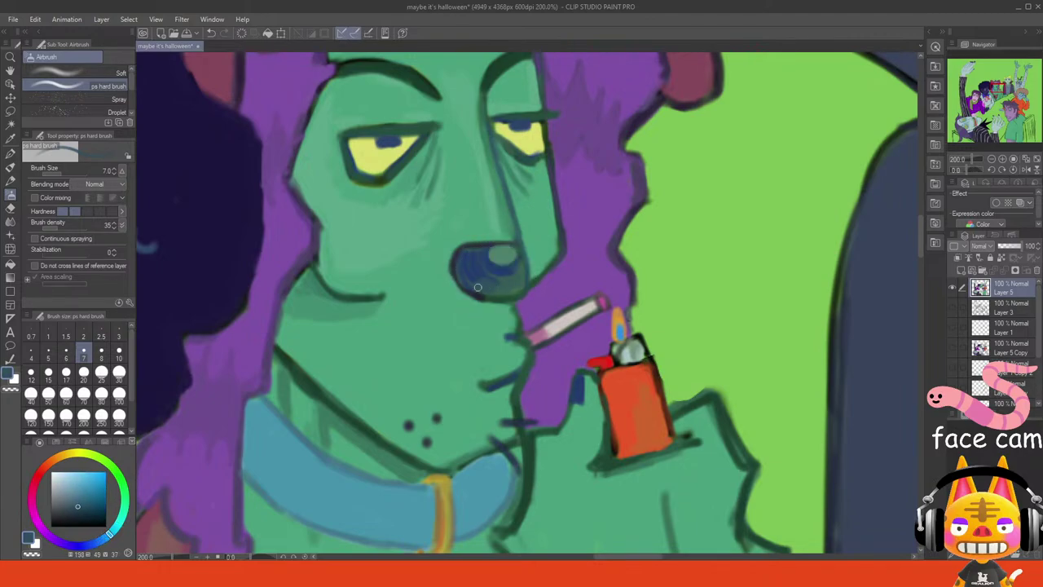
mouse_move(477, 286)
mouse_down()
mouse_move(464, 278)
mouse_move(482, 285)
mouse_move(482, 273)
mouse_move(470, 272)
mouse_move(477, 289)
mouse_move(465, 272)
mouse_up()
alt+click(474, 269)
alt+click(476, 270)
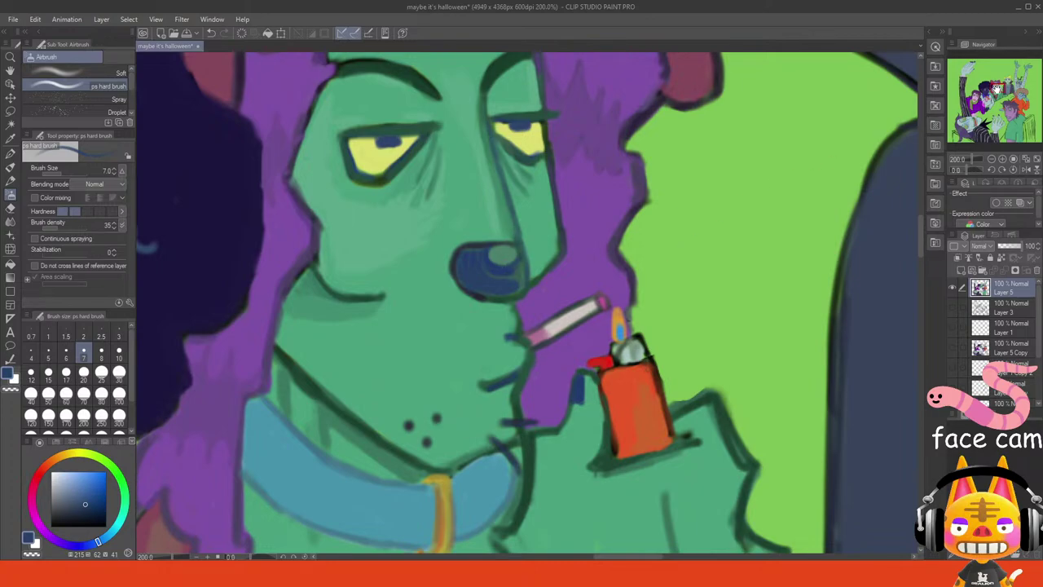
- Clean up the near cheek's edge against the hair with sampled light green and purple
drag(995, 89, 995, 87)
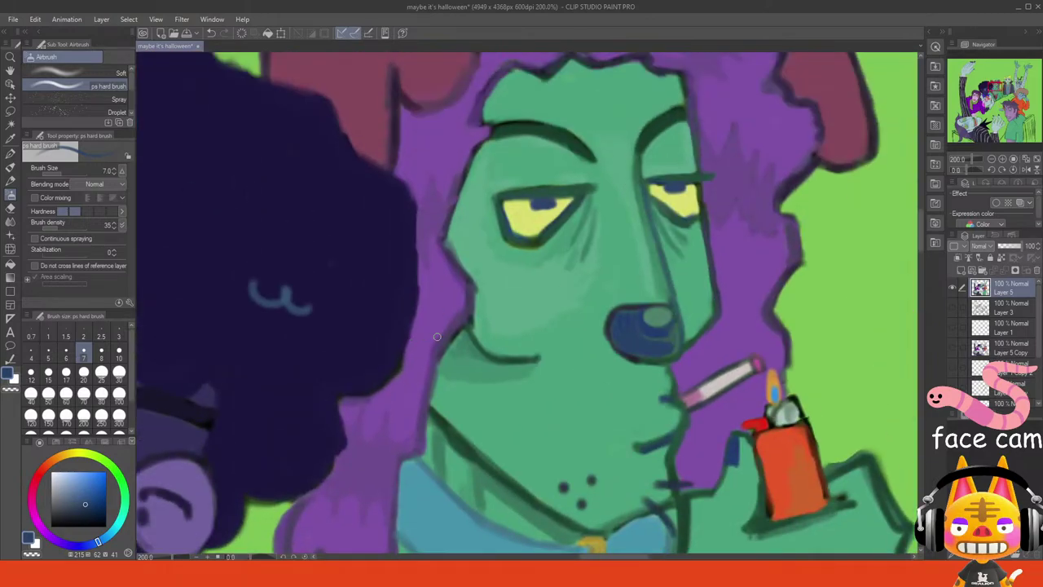
alt+click(468, 347)
alt+click(481, 329)
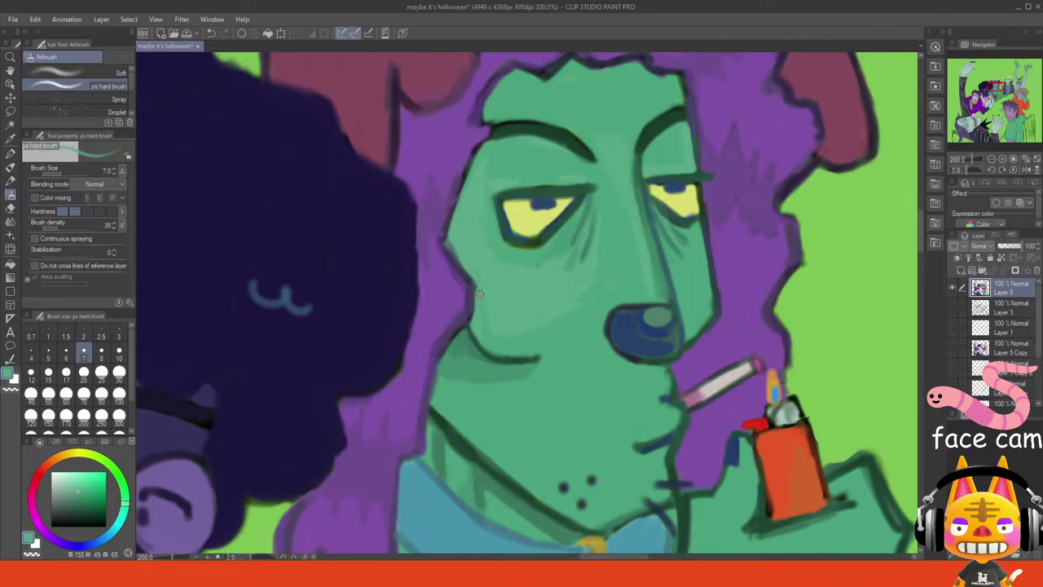
drag(453, 247, 465, 266)
alt+click(405, 379)
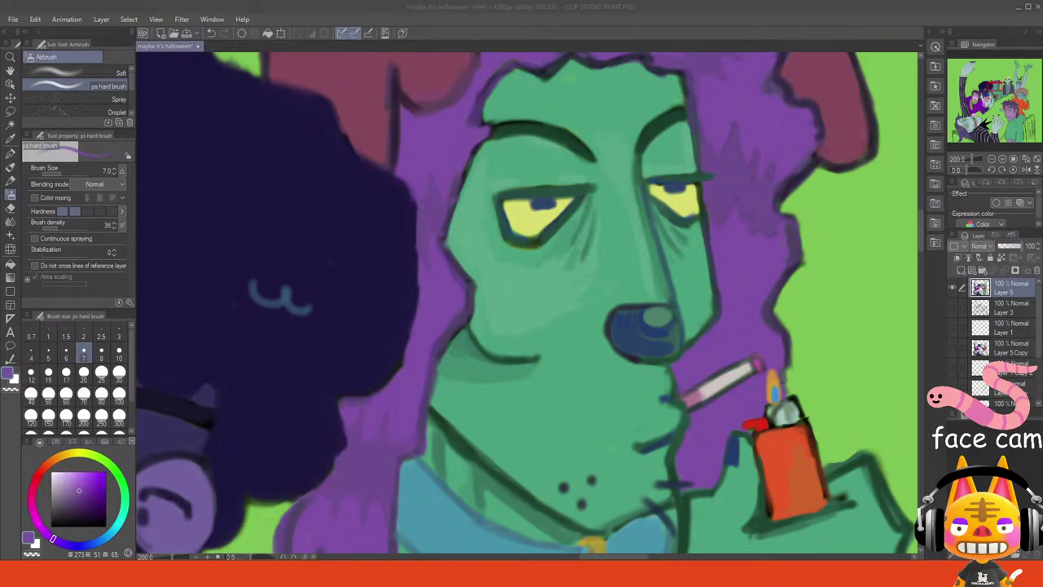
- Refine the outline of the near side of the face and the hair fringe with sampled dark and mid purple
click(177, 561)
drag(993, 87, 992, 85)
alt+click(481, 258)
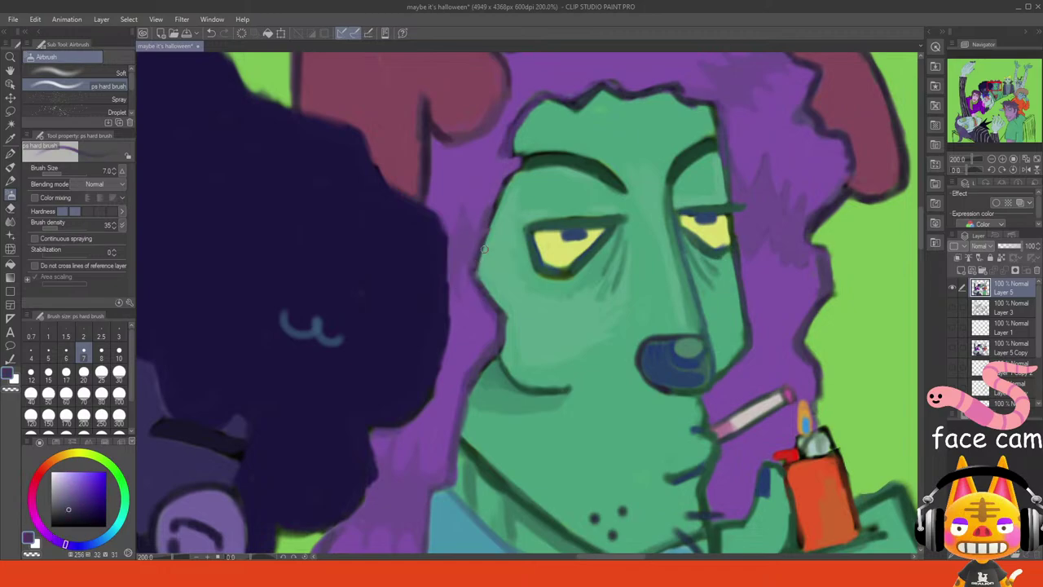
drag(575, 111, 557, 102)
alt+click(585, 89)
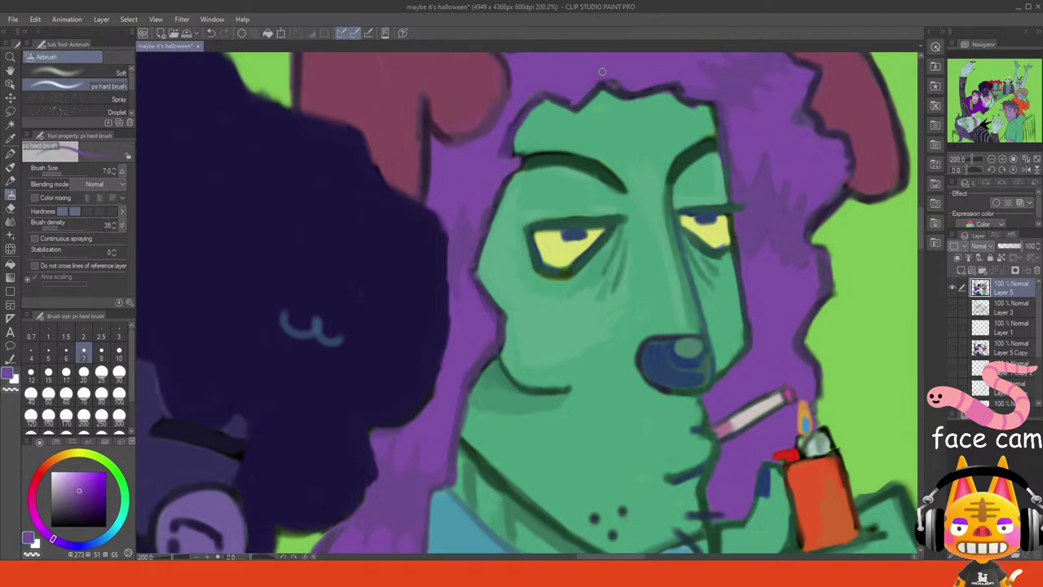
- Paint yellowish-green highlights on the dog's forehead and far eyelid, and fit the whole illustration in view
alt+click(594, 105)
mouse_move(606, 113)
mouse_down()
mouse_move(632, 113)
mouse_move(619, 105)
mouse_move(655, 105)
mouse_move(612, 122)
mouse_move(695, 119)
mouse_move(659, 159)
mouse_up()
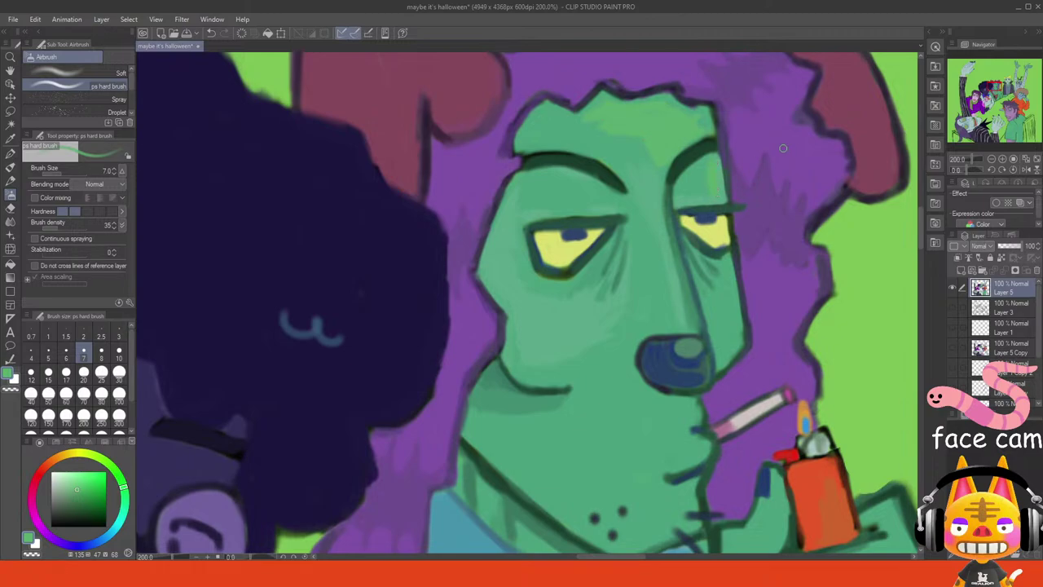
click(1025, 160)
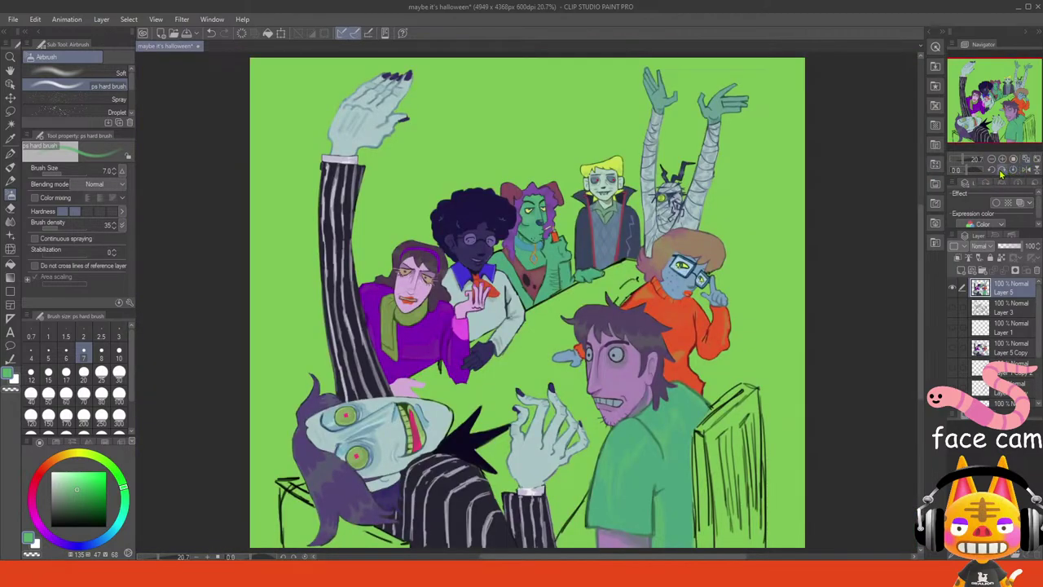
- Paint darker blue vertical shading strokes along the dog's collar, starting from its sampled blue
click(1002, 160)
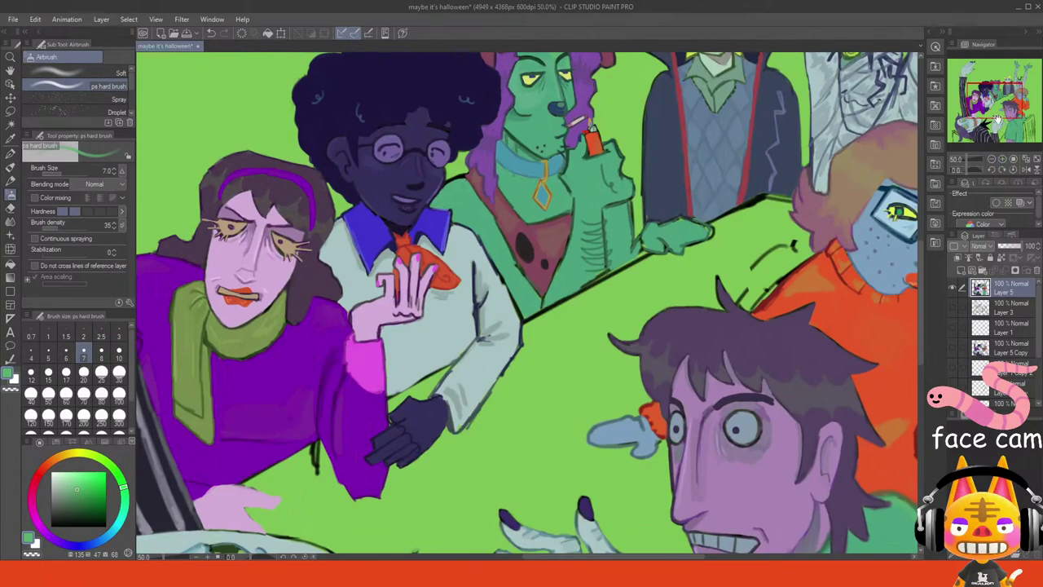
drag(995, 122, 996, 113)
click(1002, 160)
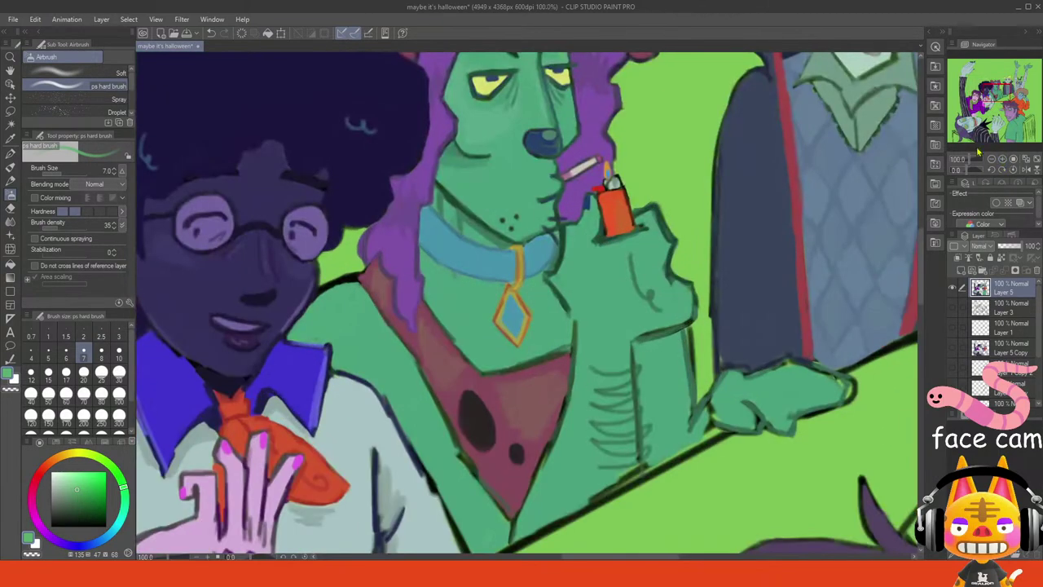
alt+click(495, 262)
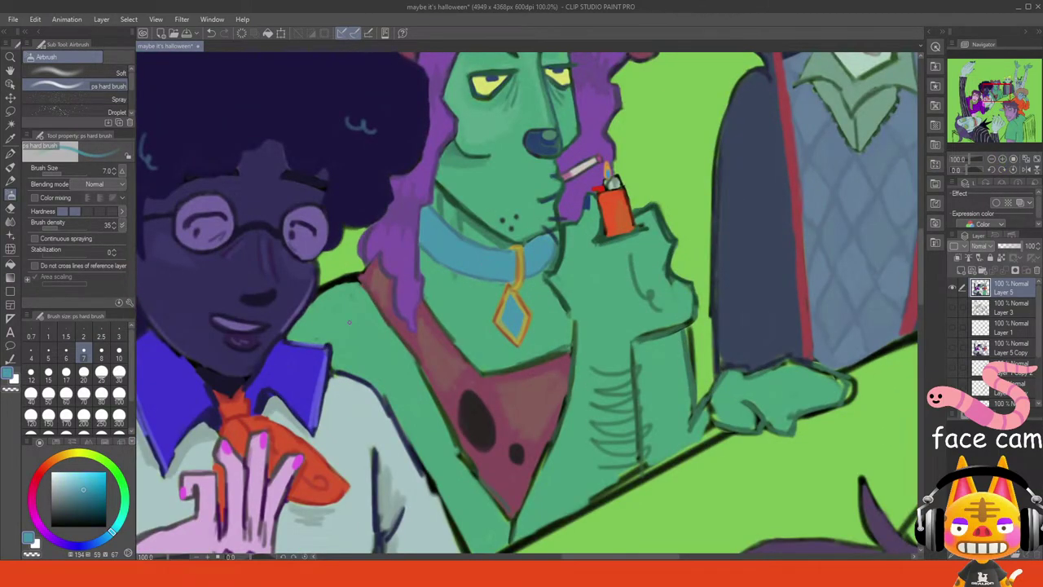
click(107, 538)
click(88, 490)
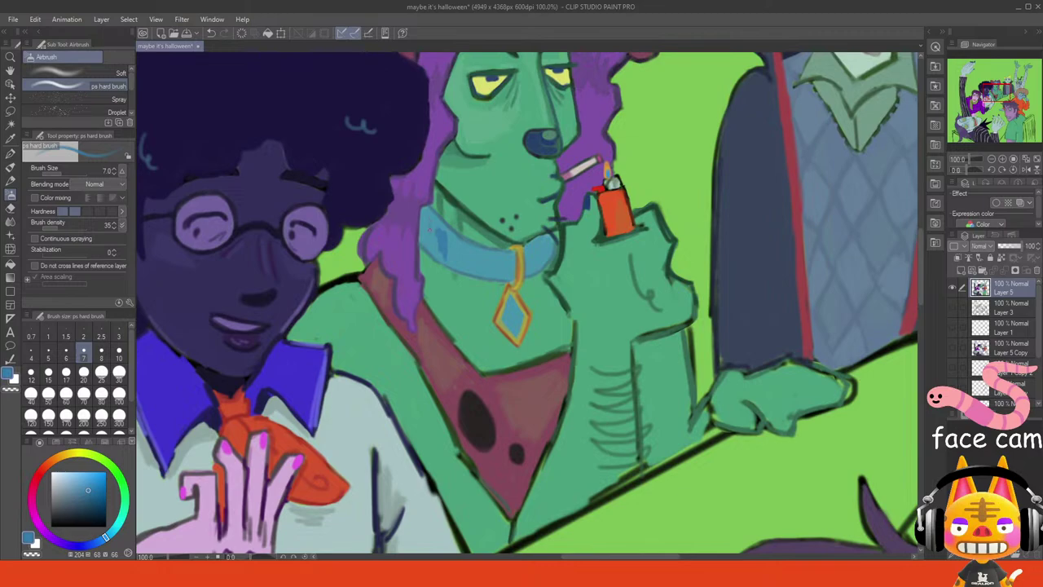
mouse_move(425, 218)
mouse_down()
mouse_move(464, 244)
mouse_move(462, 272)
mouse_move(467, 249)
mouse_move(499, 282)
mouse_up()
drag(501, 251, 506, 277)
drag(509, 255, 510, 277)
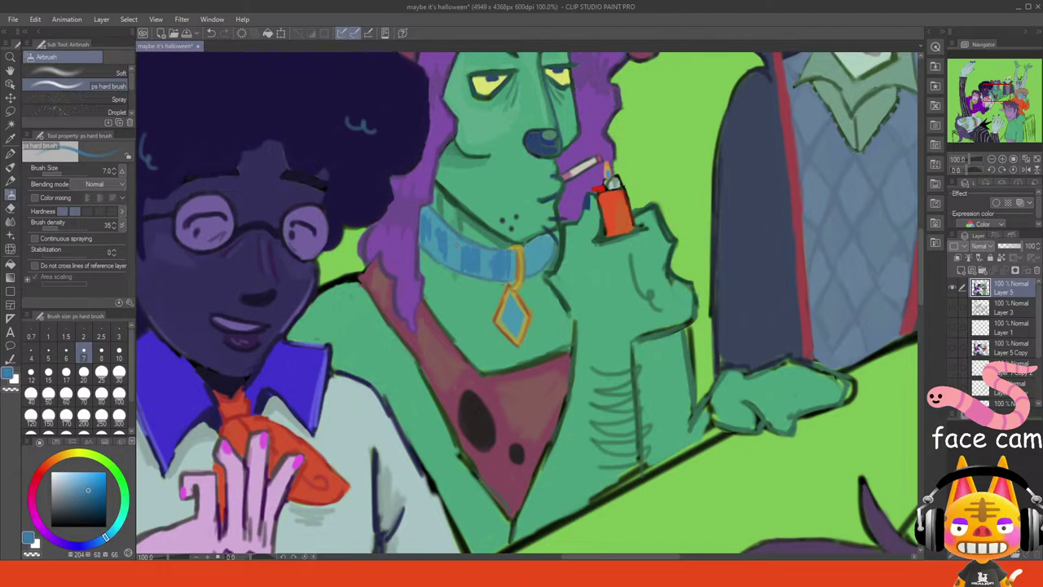
drag(446, 242, 448, 255)
- Break up the collar's shading into finer texture with sampled light and darker blue, including the part beside the pendant loop
alt+click(454, 249)
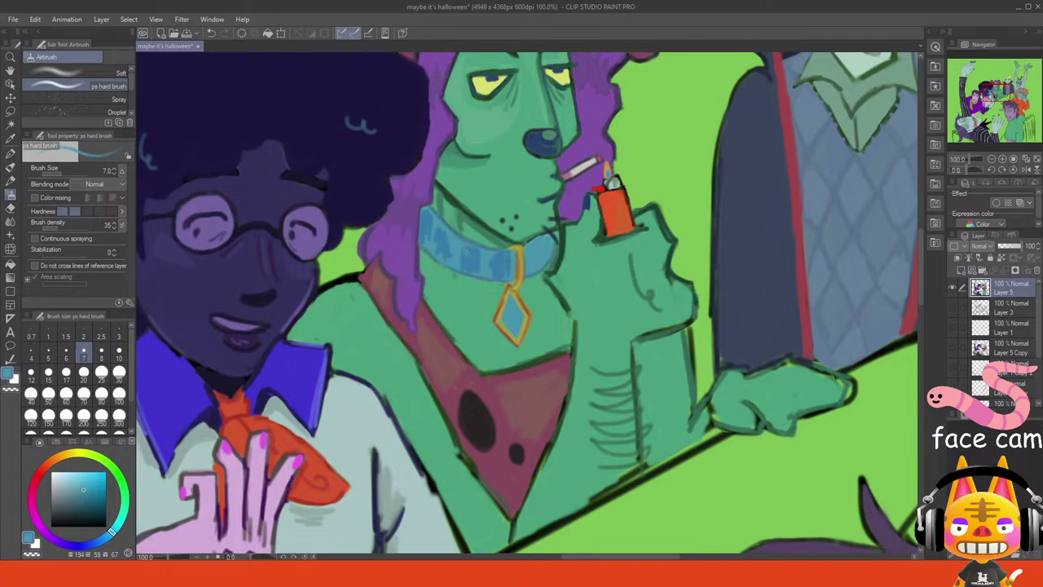
drag(469, 250, 468, 254)
key(ctrl+z)
alt+click(503, 269)
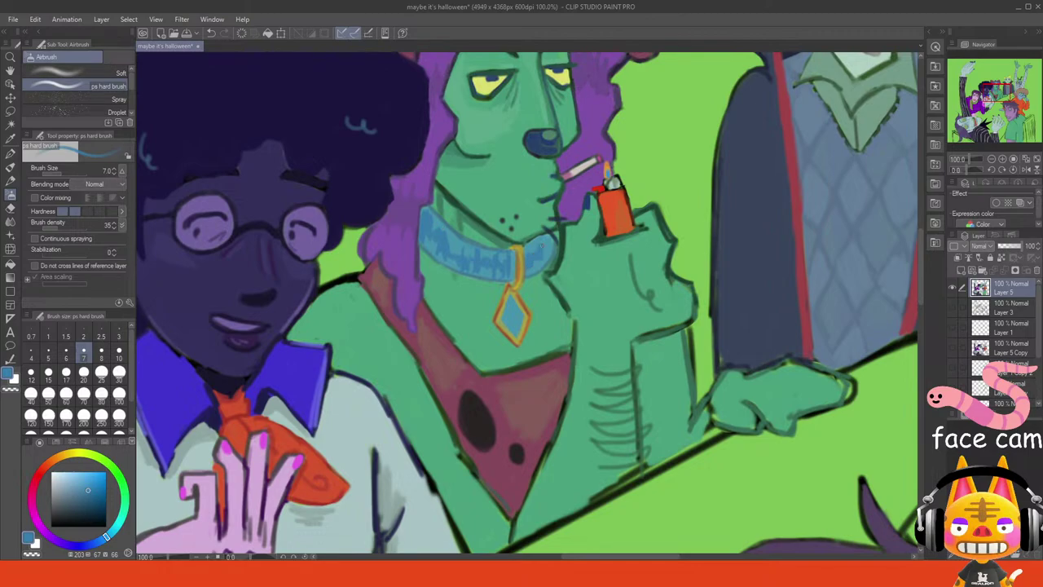
drag(545, 244, 547, 255)
alt+click(532, 244)
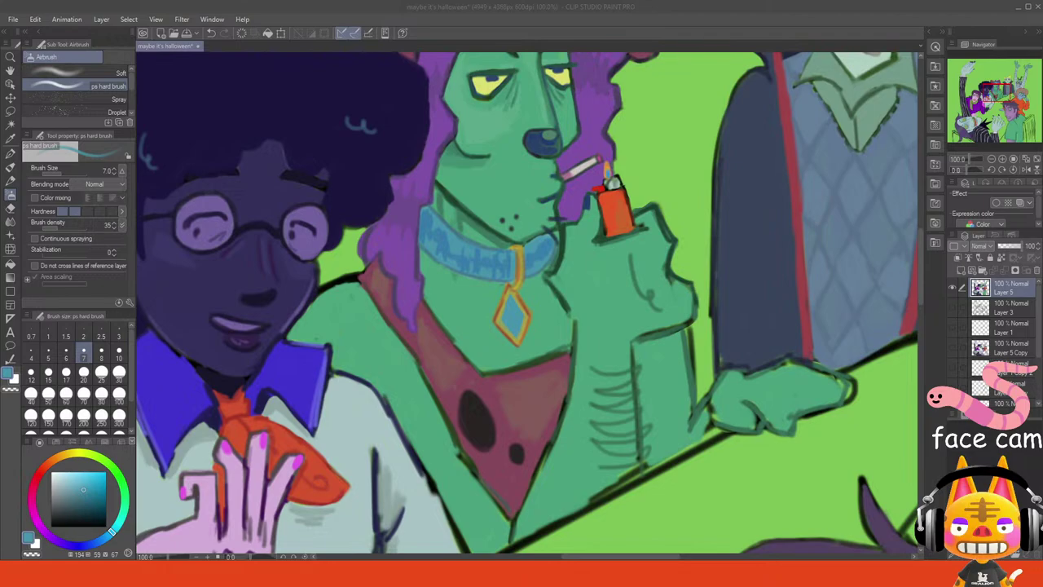
- Rework the outlines of the dog's forearm and resting hand with sampled dark green
drag(996, 96, 994, 97)
click(1002, 159)
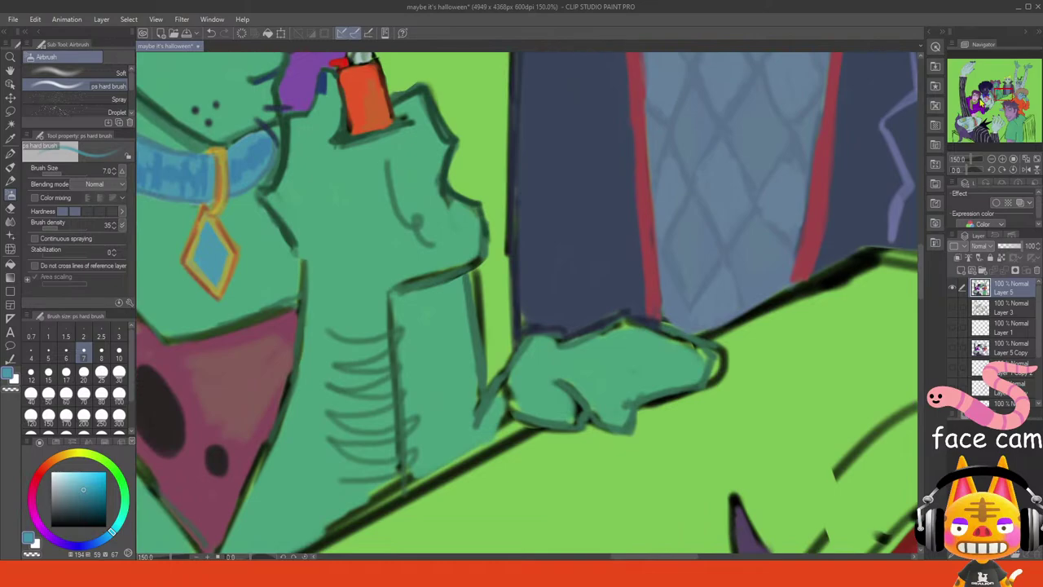
alt+click(477, 340)
drag(476, 275, 480, 345)
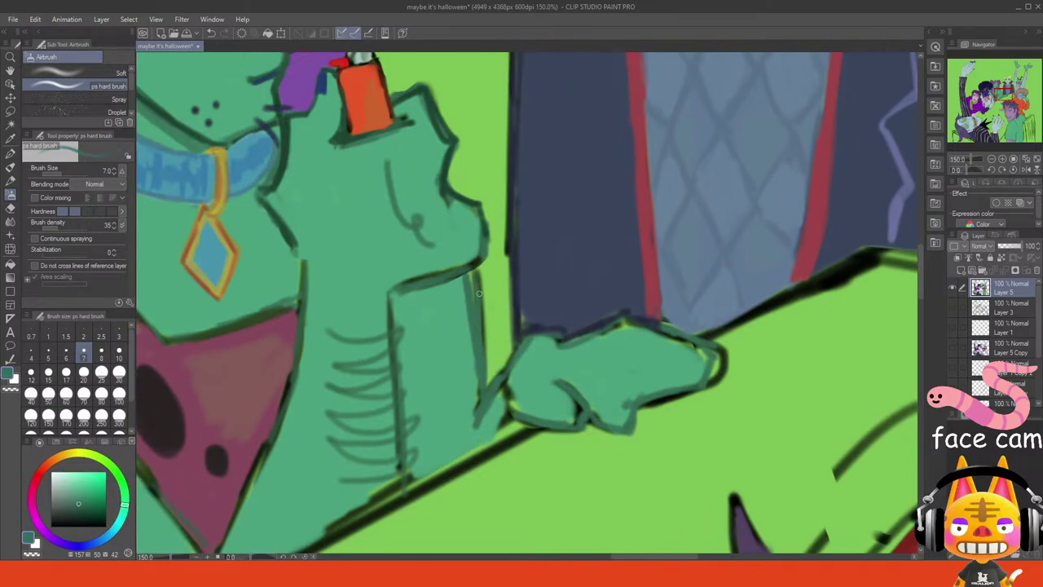
drag(485, 415, 472, 438)
mouse_move(551, 337)
mouse_down()
mouse_move(623, 317)
mouse_move(653, 321)
mouse_move(704, 336)
mouse_move(685, 333)
mouse_move(712, 368)
mouse_move(705, 390)
mouse_move(631, 406)
mouse_move(625, 429)
mouse_move(604, 427)
mouse_move(571, 394)
mouse_move(544, 404)
mouse_up()
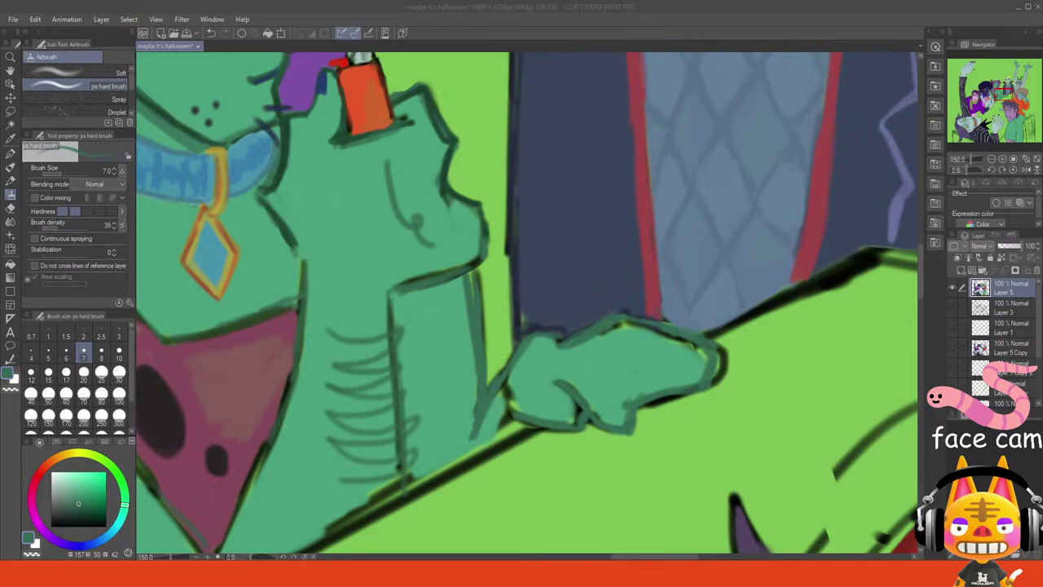
click(597, 48)
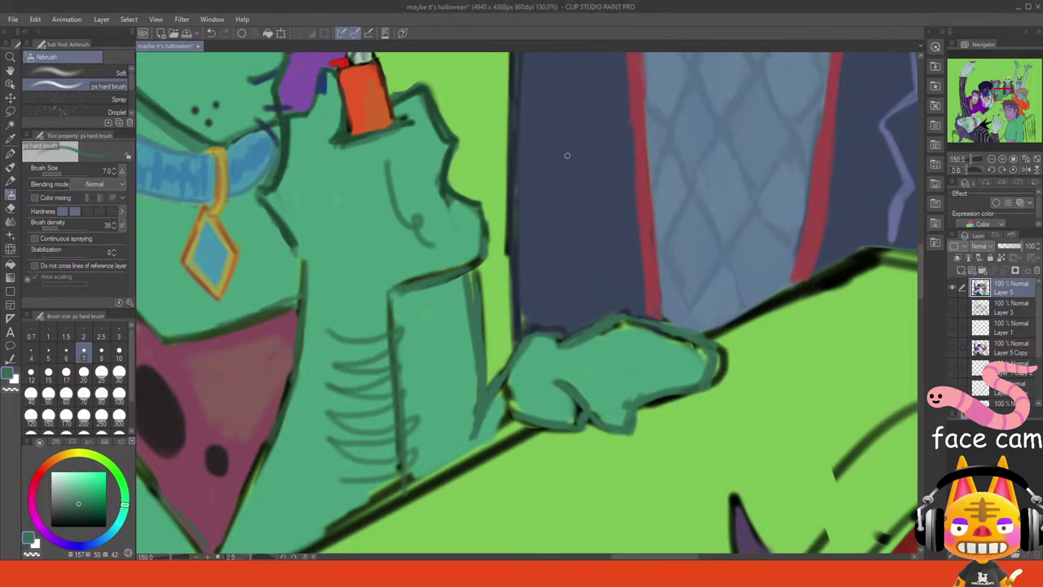
- Clean up the inner edges of the resting hand's outline with sampled mid green
alt+click(621, 363)
mouse_move(607, 341)
mouse_down()
mouse_move(617, 328)
mouse_move(604, 328)
mouse_move(621, 319)
mouse_move(692, 346)
mouse_move(662, 337)
mouse_move(702, 372)
mouse_move(692, 346)
mouse_move(650, 327)
mouse_move(686, 337)
mouse_up()
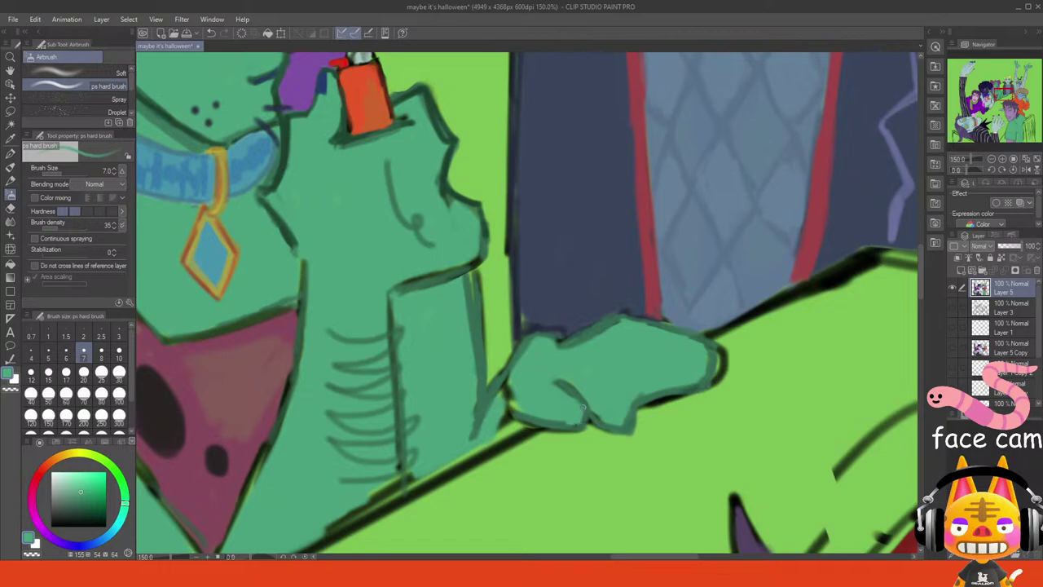
mouse_move(580, 404)
mouse_down()
mouse_move(560, 387)
mouse_move(592, 419)
mouse_move(697, 387)
mouse_up()
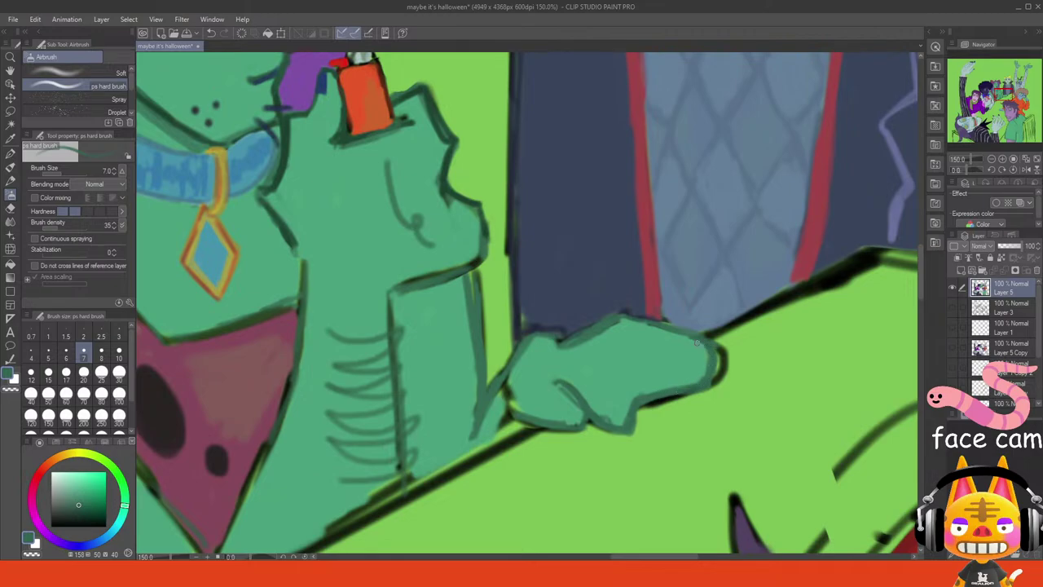
- Reshape the upper edge of the resting hand against the vampire's jacket with sampled navy and dark green
alt+click(612, 320)
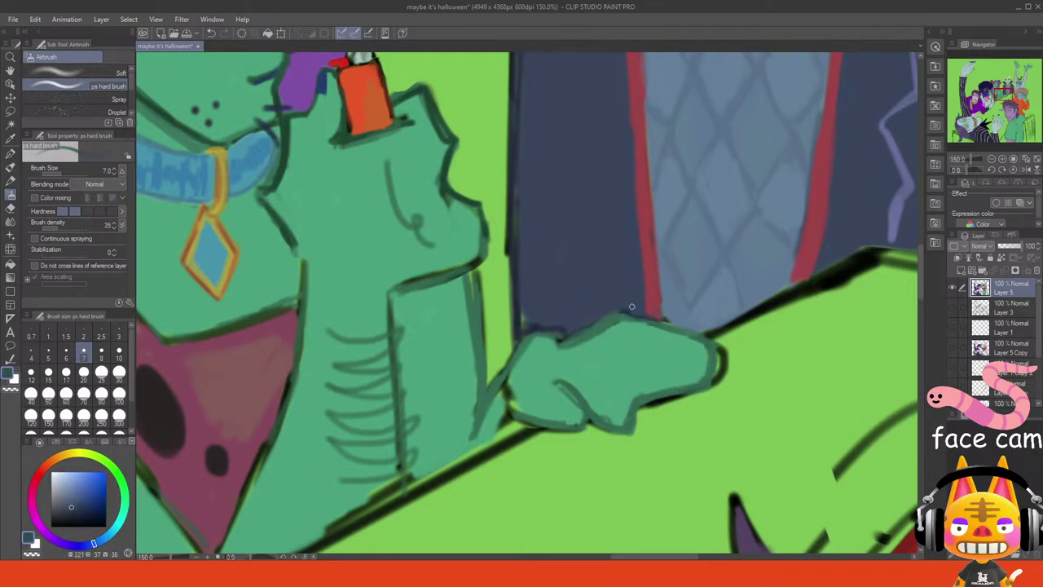
mouse_move(572, 336)
mouse_down()
mouse_move(550, 330)
mouse_move(525, 351)
mouse_move(570, 338)
mouse_move(531, 335)
mouse_move(522, 353)
mouse_move(557, 325)
mouse_move(530, 334)
mouse_up()
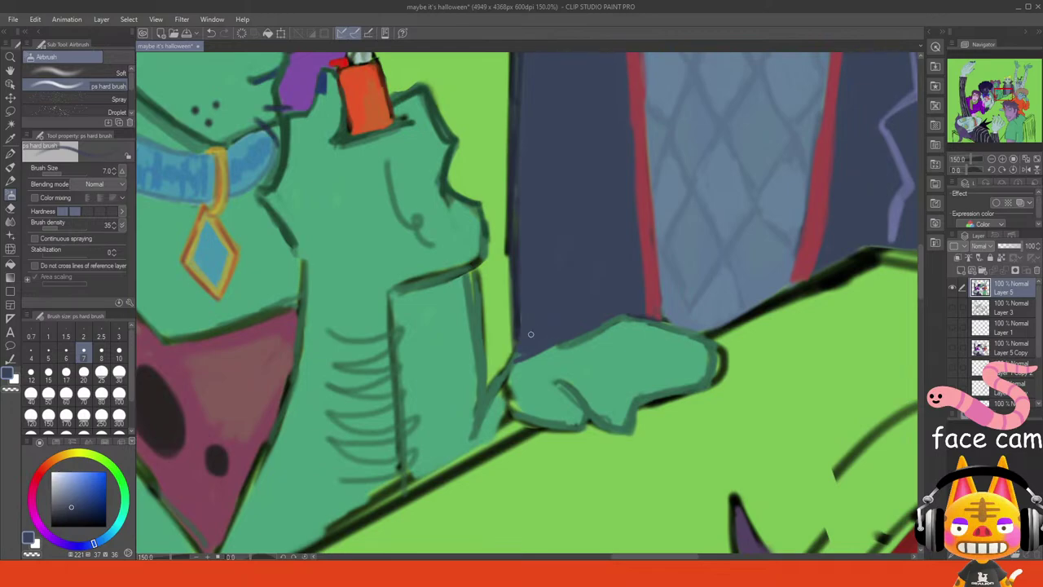
alt+click(587, 340)
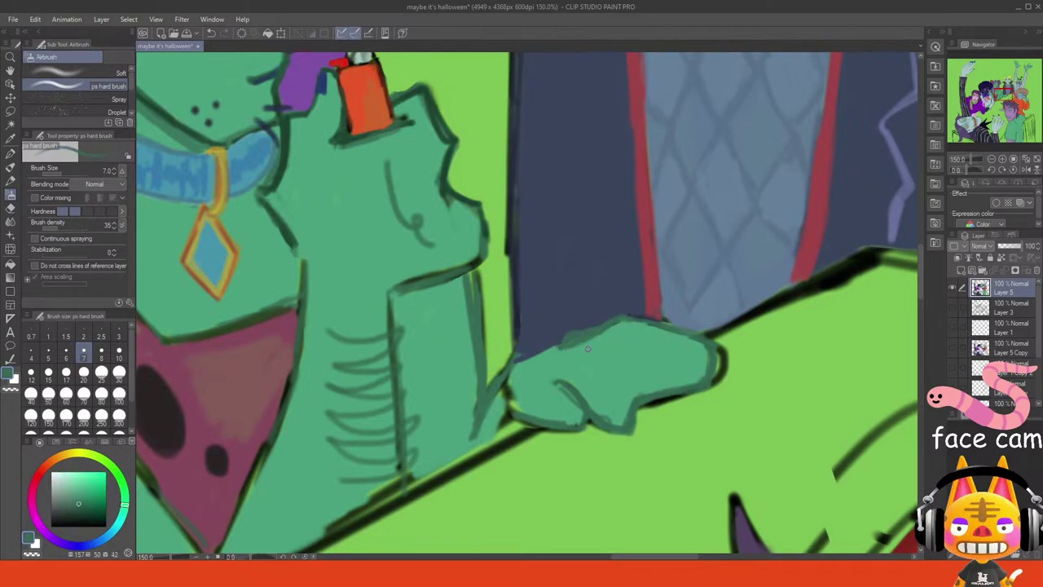
mouse_move(588, 349)
mouse_down()
mouse_move(572, 350)
mouse_move(611, 324)
mouse_move(522, 359)
mouse_move(549, 347)
mouse_up()
alt+click(591, 332)
alt+click(587, 332)
- Paint out the dark lines at the resting wrist with sampled green and tidy the jacket's corner with navy
alt+click(513, 389)
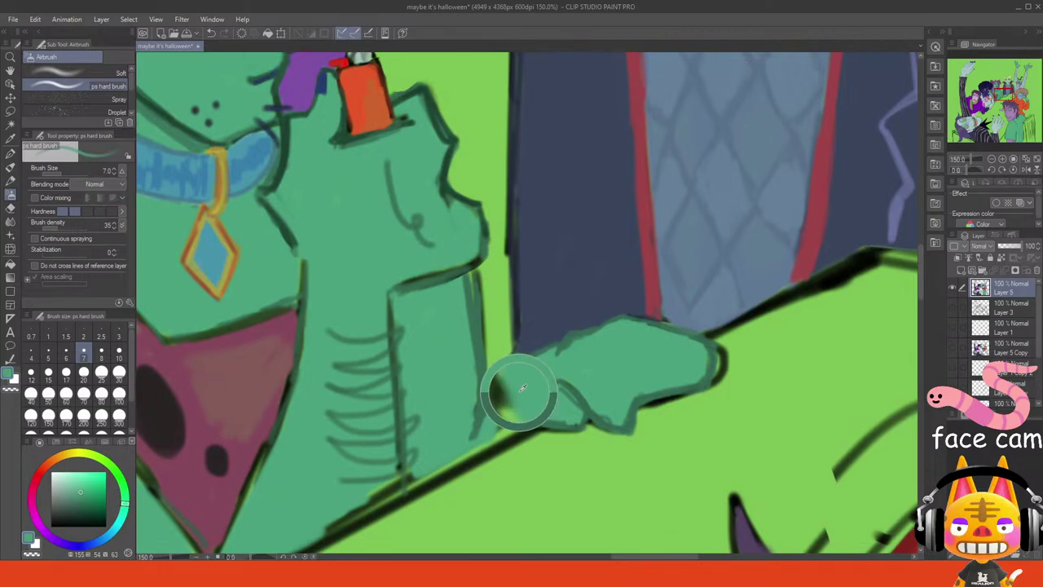
mouse_move(497, 402)
mouse_down()
mouse_move(517, 368)
mouse_move(522, 411)
mouse_move(532, 413)
mouse_move(514, 391)
mouse_move(512, 425)
mouse_up()
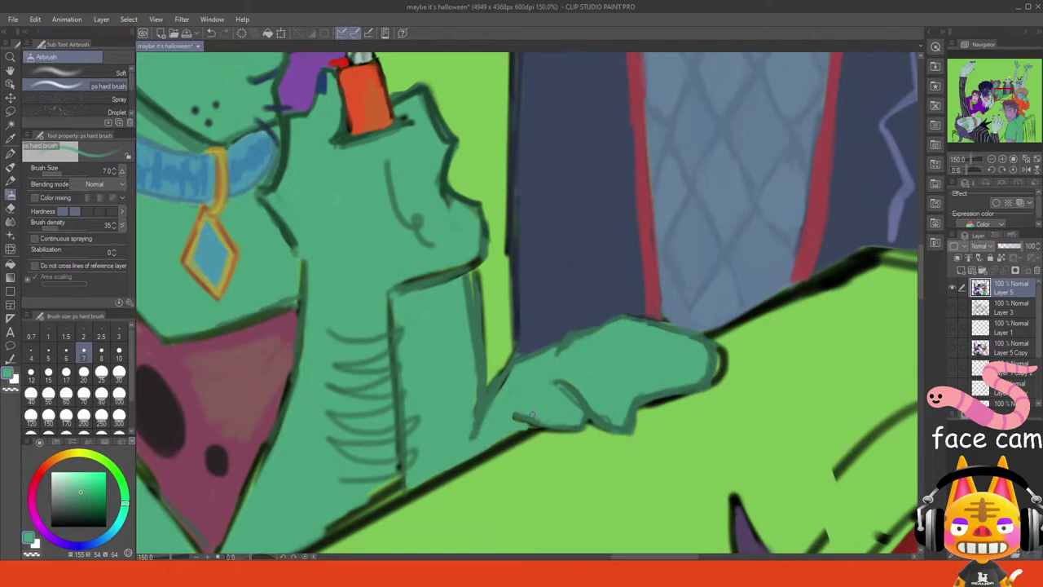
alt+click(528, 322)
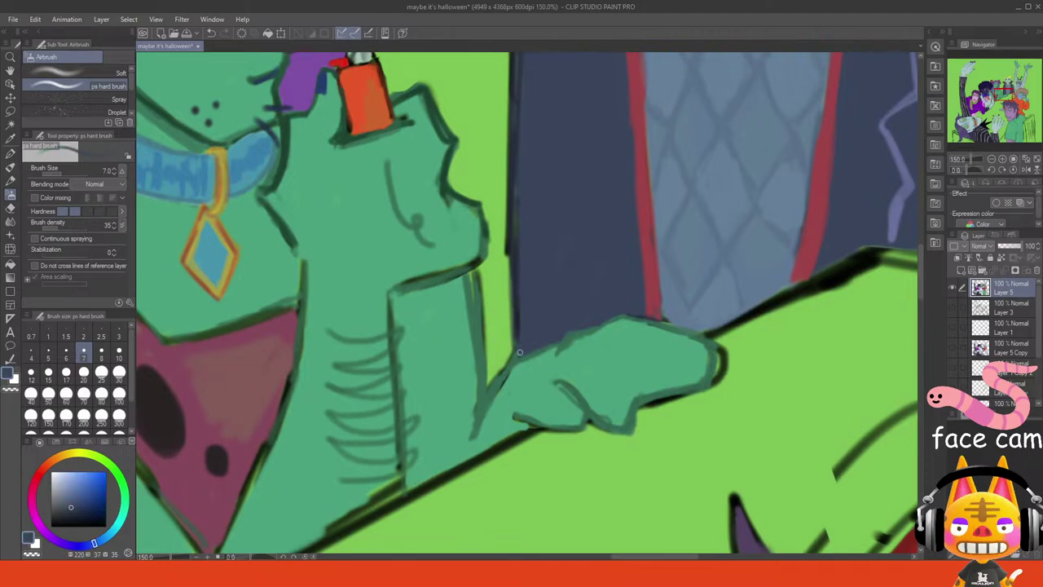
alt+click(519, 332)
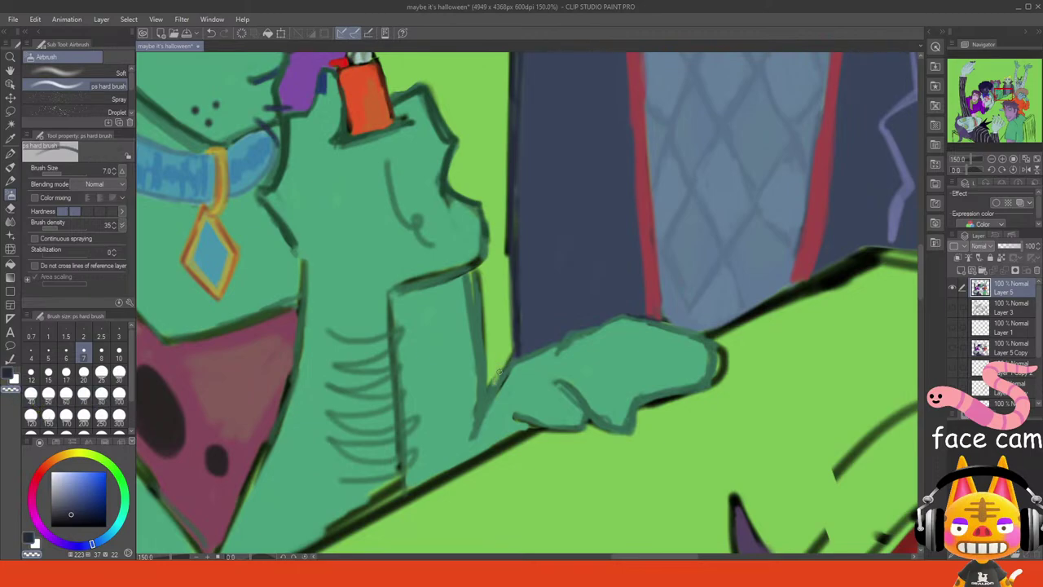
- Clean up the gap between forearm and wrist and the line below the fist with sampled dark and mid green
drag(493, 385, 489, 390)
key(ctrl+z)
alt+click(474, 318)
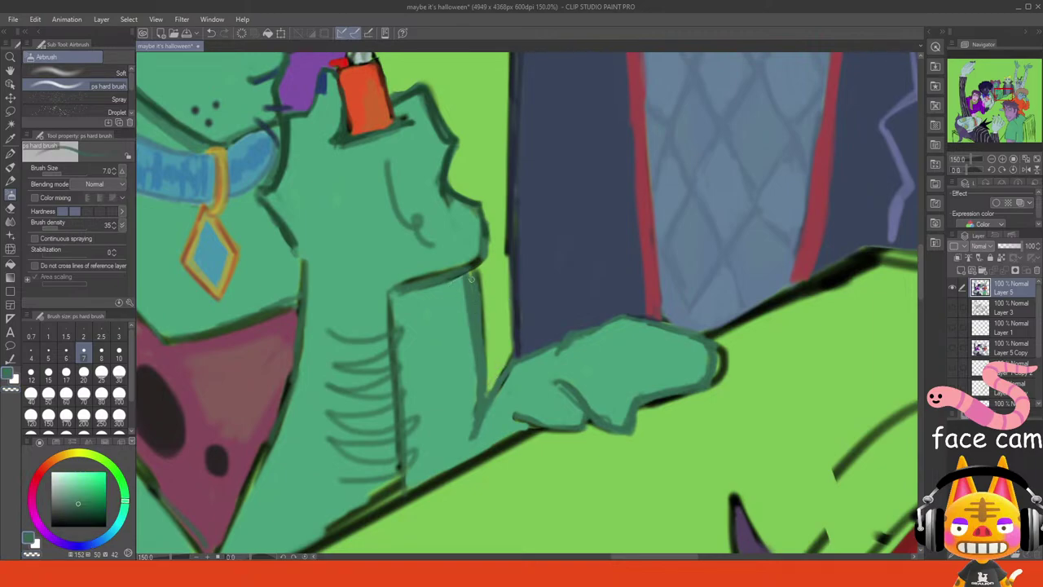
alt+click(415, 291)
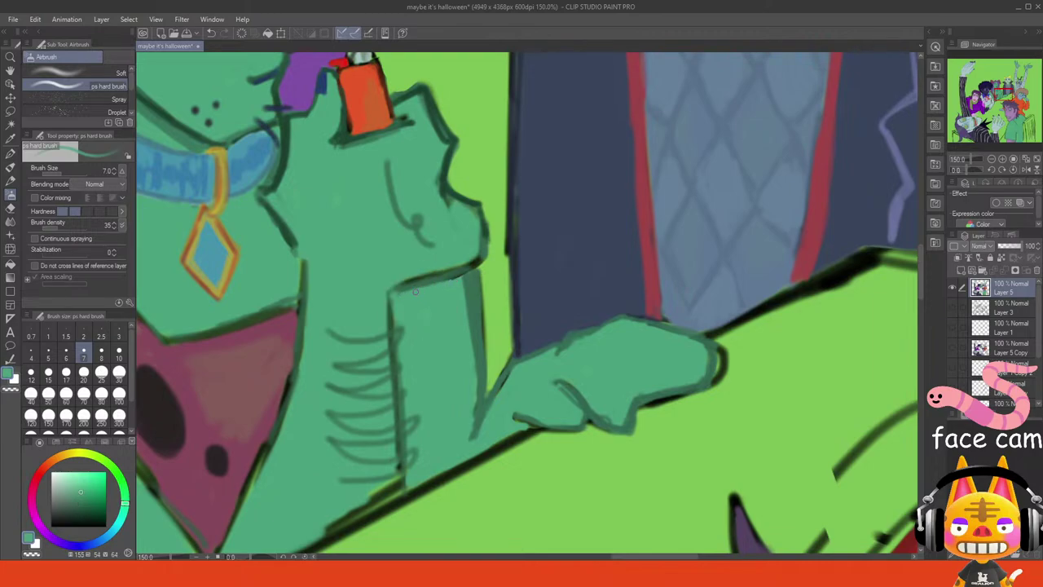
- Darken the finger creases of the fist holding the lighter with sampled dark green, and fit the whole illustration in view
alt+click(306, 258)
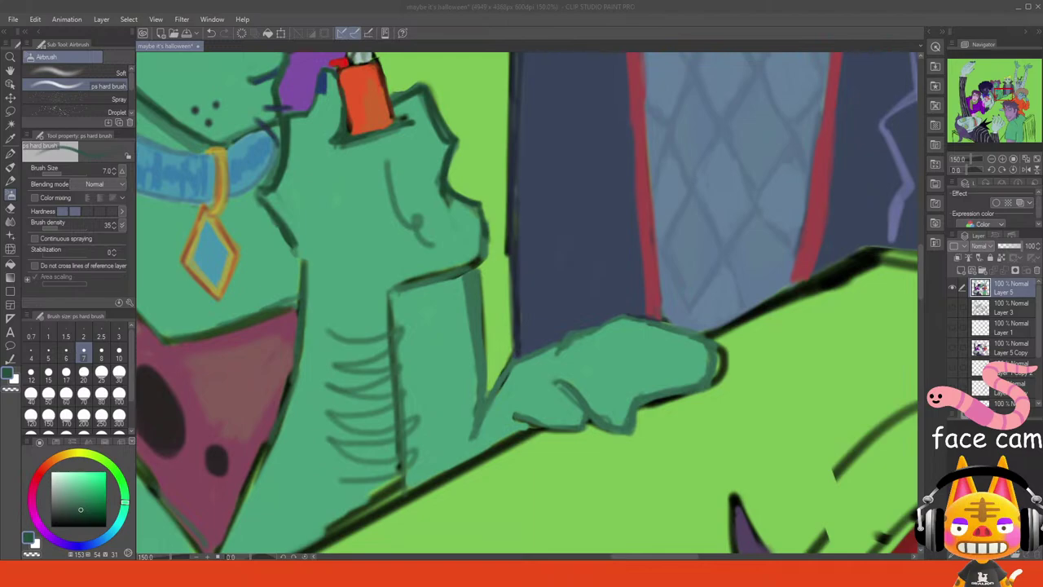
key(alt+Tab)
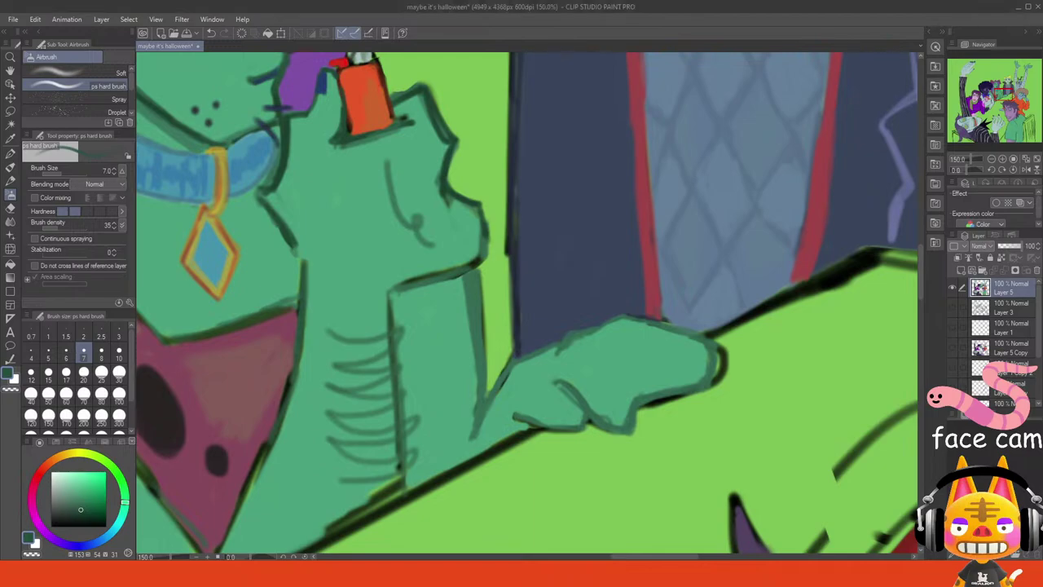
alt+click(444, 202)
mouse_move(386, 163)
mouse_down()
mouse_move(403, 210)
mouse_move(427, 228)
mouse_up()
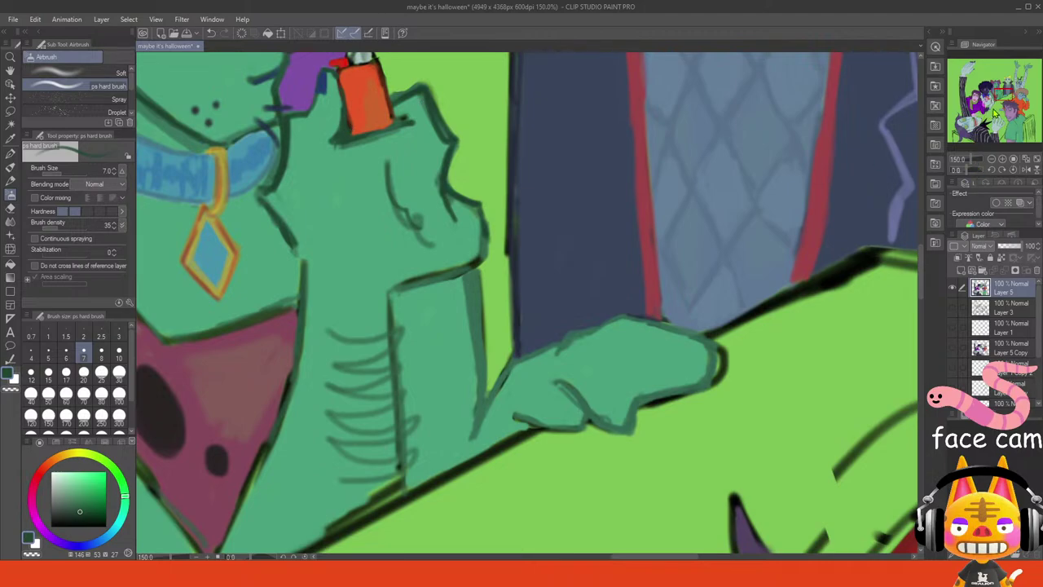
drag(996, 114, 1011, 139)
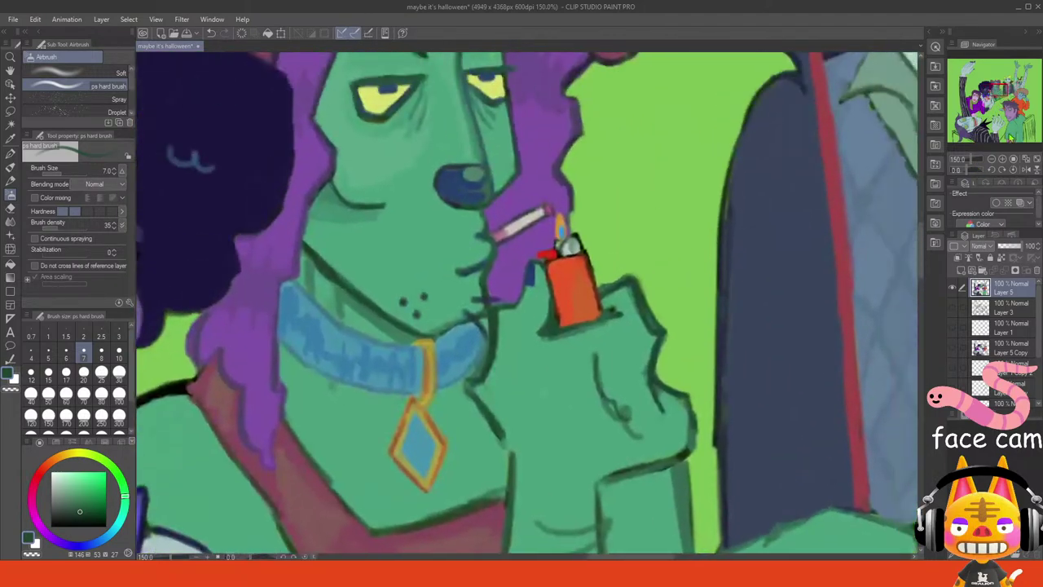
click(1030, 158)
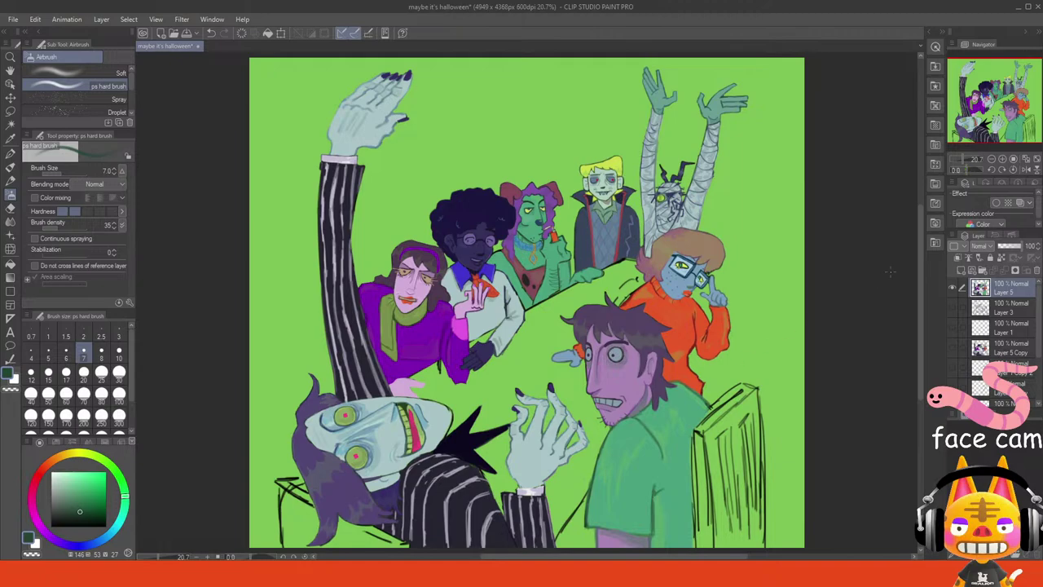
- Try to draw finger lines on the dog's resting hand with a sampled near-black green
click(1002, 159)
click(1002, 159)
click(1002, 159)
drag(1012, 126, 1018, 109)
click(1002, 159)
click(1002, 159)
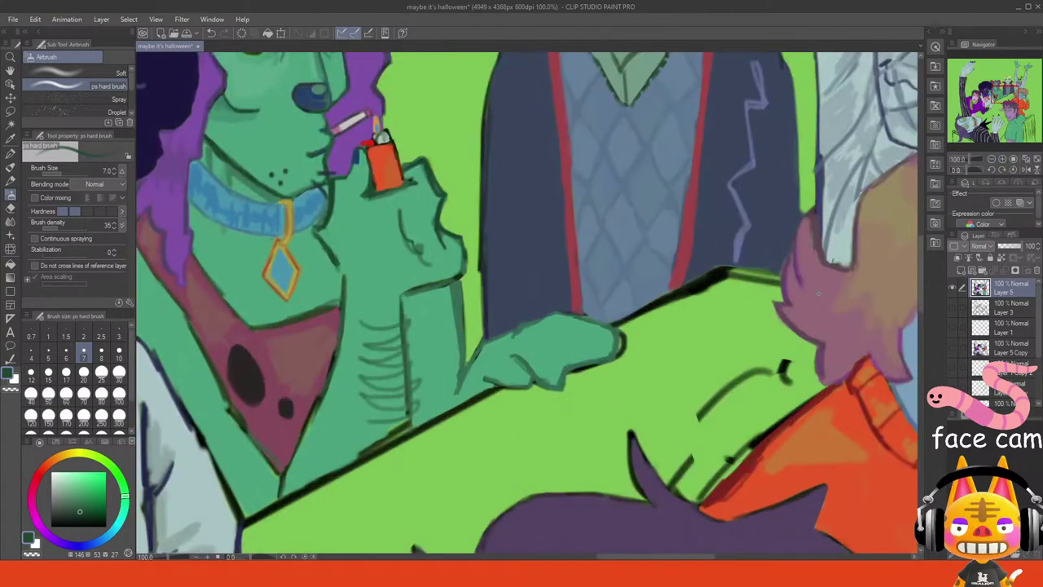
alt+click(458, 276)
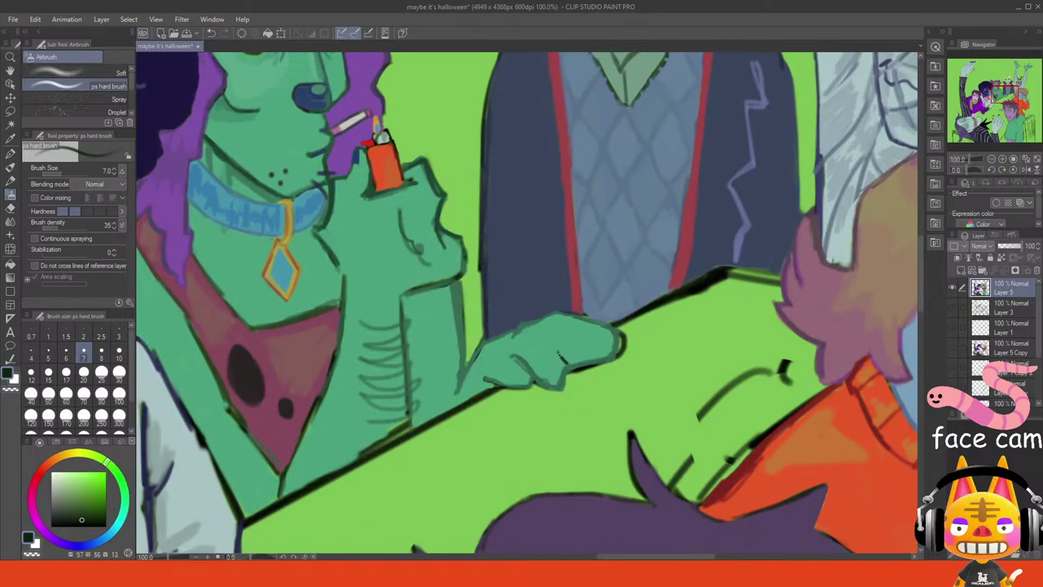
mouse_move(539, 347)
mouse_down()
mouse_move(563, 362)
mouse_move(555, 329)
mouse_move(586, 353)
mouse_up()
key(ctrl+z)
key(ctrl+z)
key(ctrl+z)
key(ctrl+z)
drag(559, 333, 598, 358)
key(ctrl+z)
key(ctrl+z)
drag(563, 338, 594, 357)
key(ctrl+z)
key(ctrl+z)
mouse_move(568, 345)
mouse_down()
mouse_move(597, 360)
mouse_move(617, 342)
mouse_up()
key(ctrl+z)
key(ctrl+z)
key(ctrl+z)
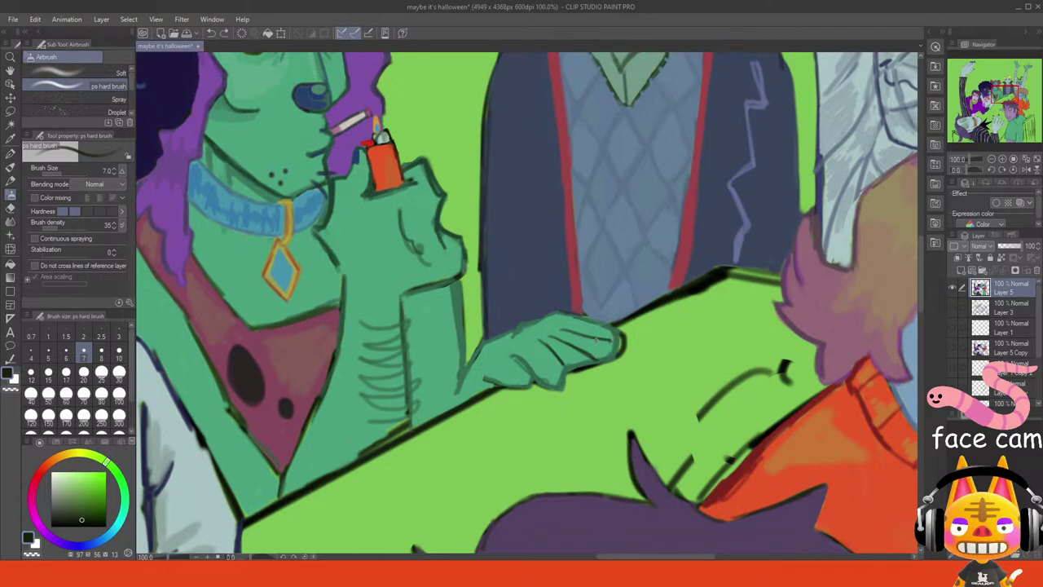
- Redraw the resting wrist's edge beside the forearm as a thin line in sampled very dark green
alt+click(465, 372)
alt+click(478, 356)
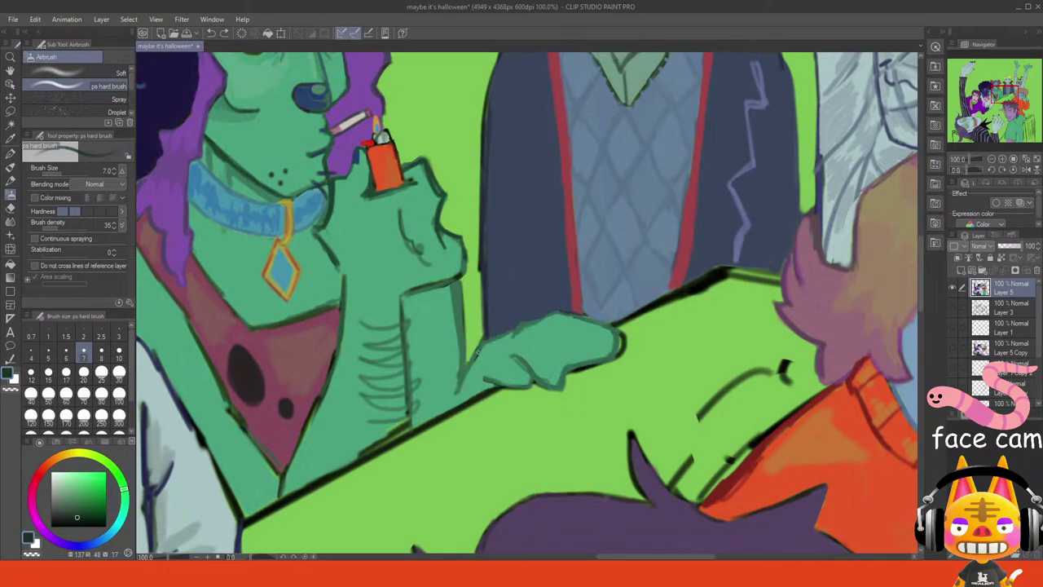
drag(479, 351, 453, 403)
key(ctrl+z)
key(ctrl+z)
key(ctrl+z)
key(ctrl+z)
key(ctrl+z)
key(ctrl+z)
key(ctrl+z)
drag(473, 367, 452, 406)
- Redraw the forearm's outer edge in the same dark green and trim it thinner with transparent colour
drag(451, 287, 465, 375)
key(ctrl+z)
key(ctrl+z)
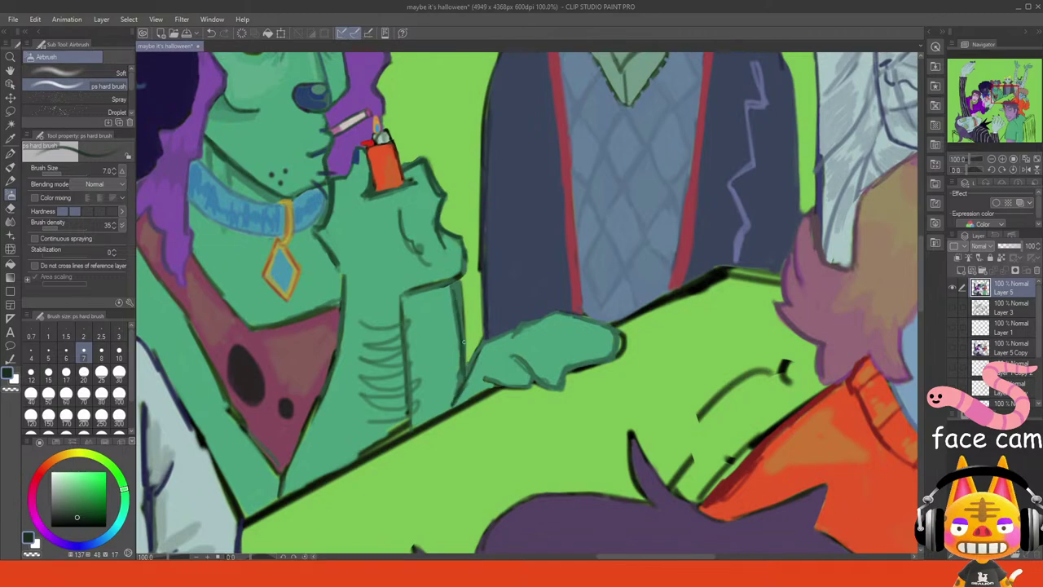
key(ctrl+z)
key(ctrl+z)
drag(453, 286, 465, 367)
drag(455, 304, 461, 379)
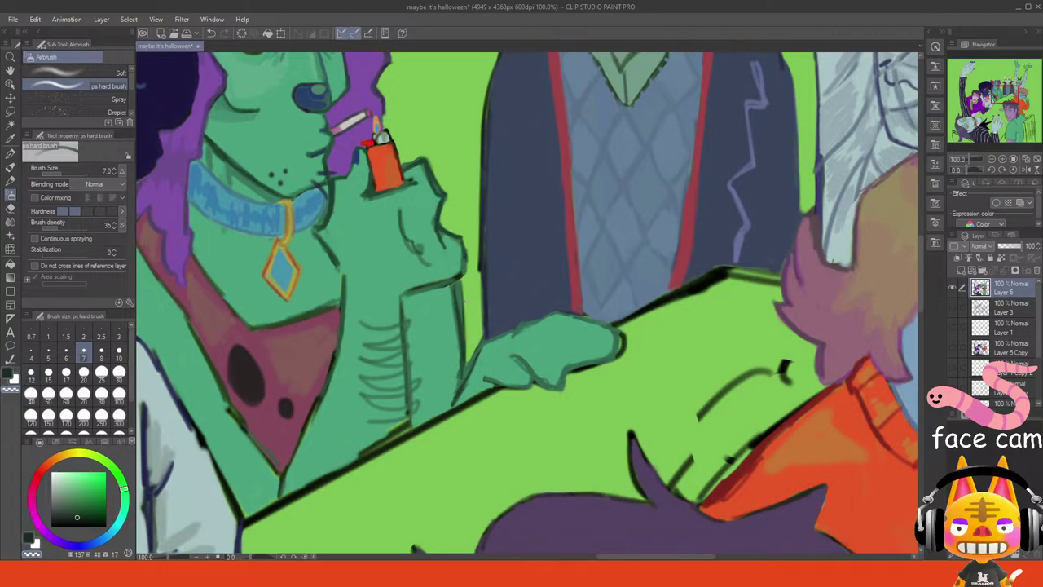
drag(461, 285, 466, 350)
mouse_move(462, 314)
mouse_down()
mouse_move(462, 284)
mouse_move(465, 376)
mouse_up()
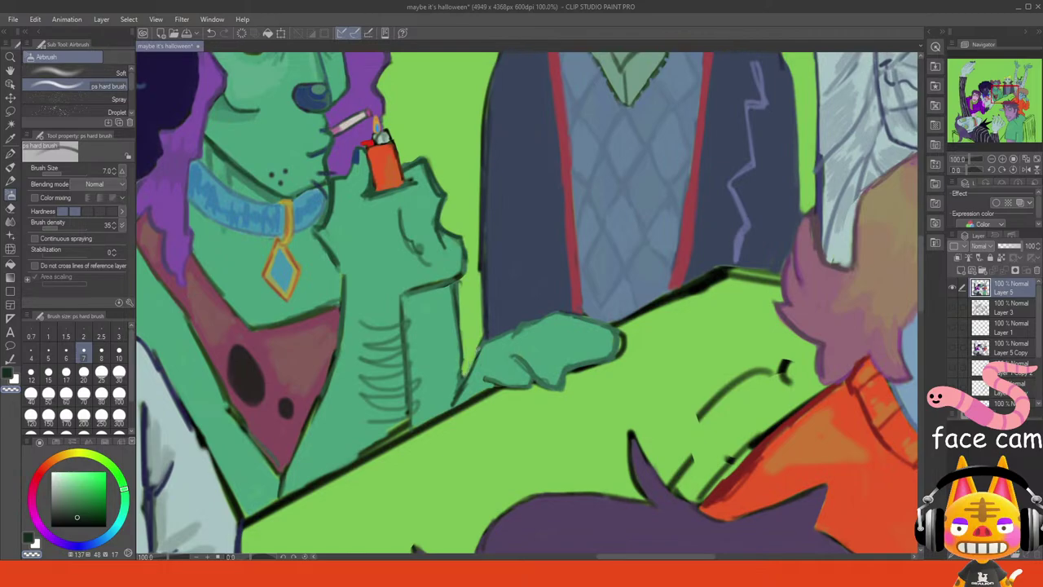
- Trim the dog's forearm edge and resting wrist with transparent colour and touch up the forearm line in sampled dark green
drag(471, 340, 481, 368)
mouse_move(457, 286)
mouse_down()
mouse_move(458, 311)
mouse_move(456, 300)
mouse_up()
alt+click(460, 334)
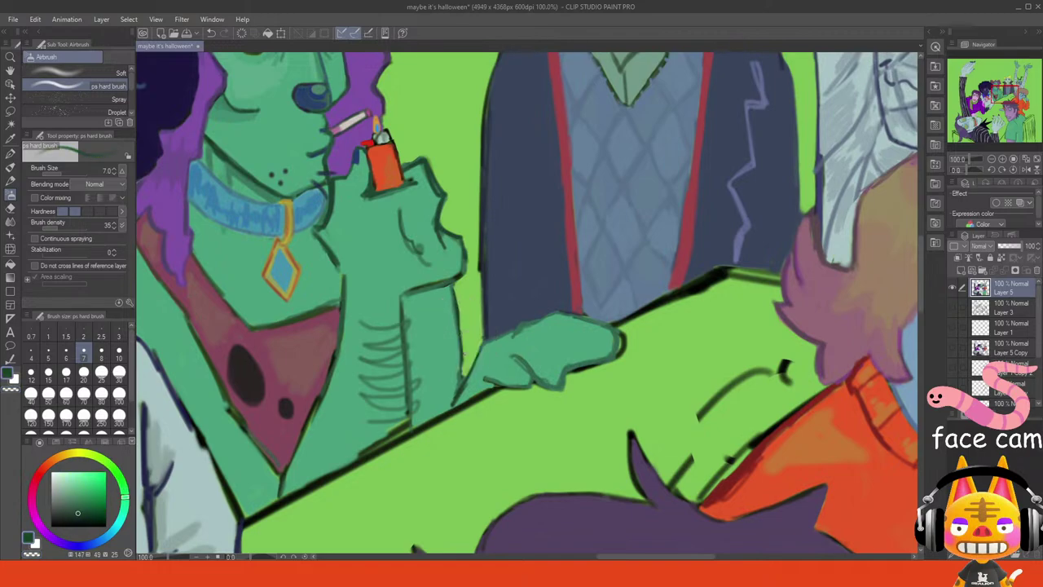
drag(461, 351, 463, 379)
- Try to draw a knuckle line on the dog's resting hand in dark green
mouse_move(519, 325)
mouse_down()
mouse_move(540, 320)
mouse_move(516, 331)
mouse_move(525, 325)
mouse_move(532, 380)
mouse_up()
key(ctrl+z)
key(ctrl+z)
key(ctrl+z)
alt+click(518, 375)
key(ctrl+z)
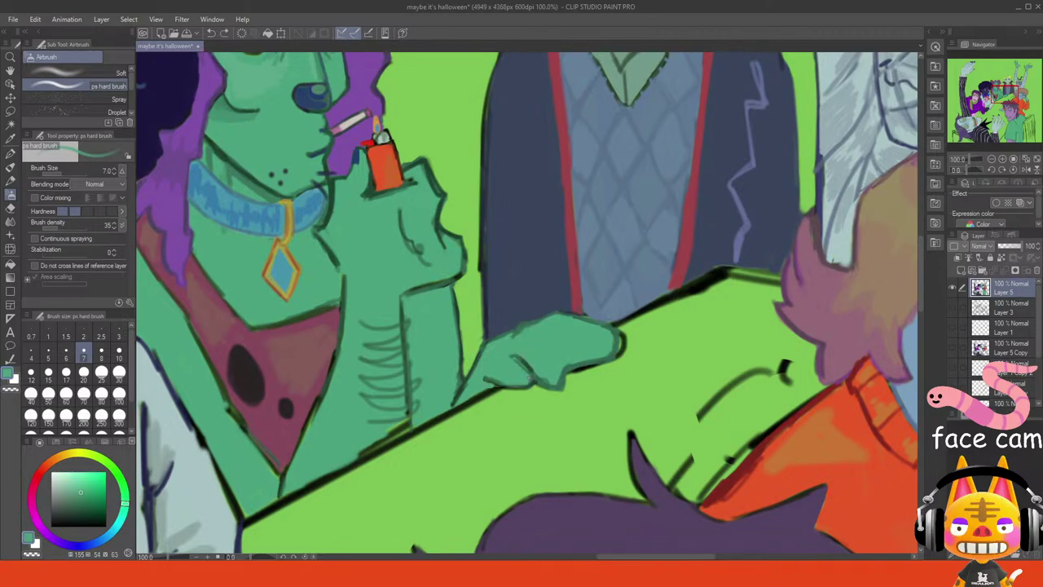
- Touch up the dog's neck line beside the raised wrist in sampled dark green, and fit the whole illustration in view
alt+click(489, 378)
alt+click(459, 381)
drag(425, 292, 447, 288)
key(ctrl+z)
drag(335, 262, 337, 267)
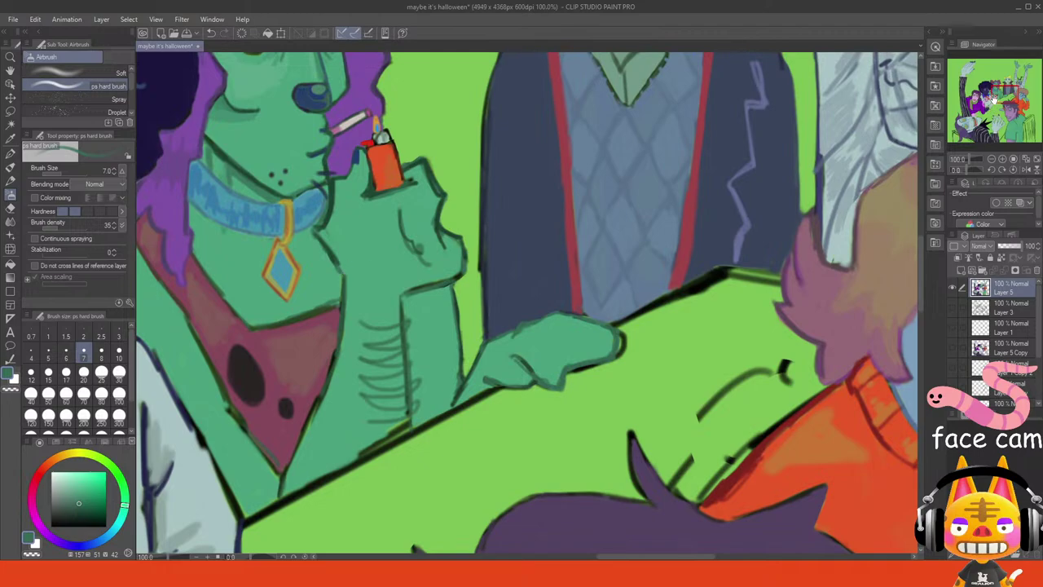
mouse_move(993, 101)
mouse_down()
mouse_move(986, 91)
mouse_move(995, 88)
mouse_up()
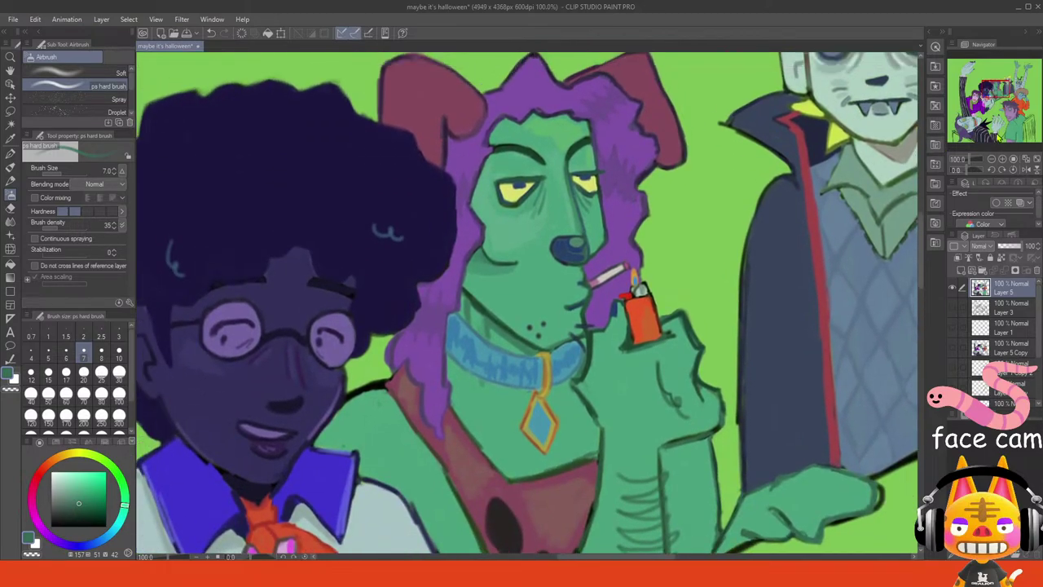
click(1025, 160)
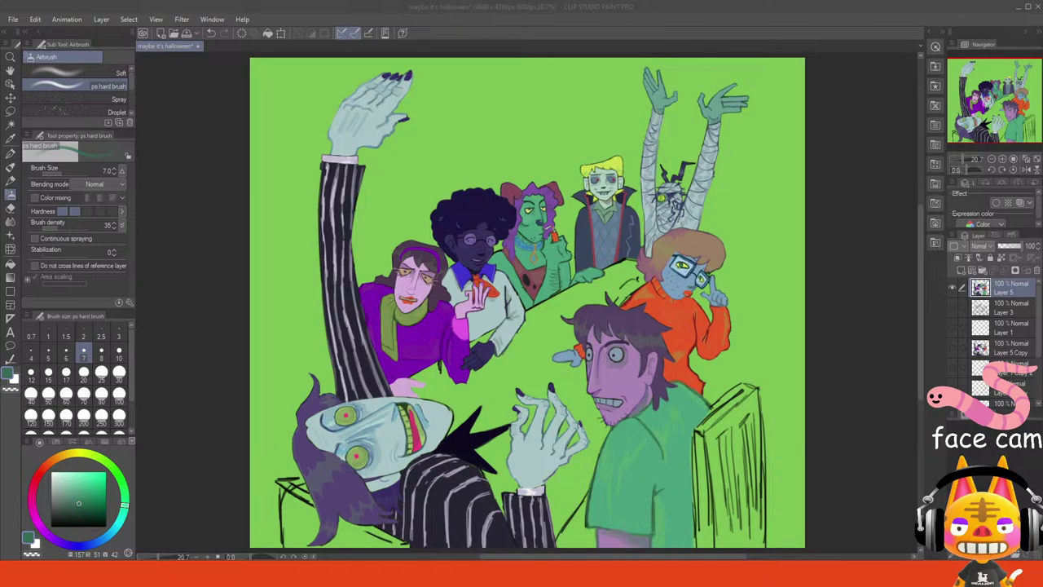
- Outline the purple-sweatered woman's resting hand in sampled dark purple, trim the outline with transparent colour, and sample the pink skin tone
mouse_move(987, 119)
mouse_down()
mouse_move(1000, 124)
mouse_move(975, 116)
mouse_up()
click(1002, 160)
click(1002, 159)
click(1002, 160)
click(1002, 160)
alt+click(546, 228)
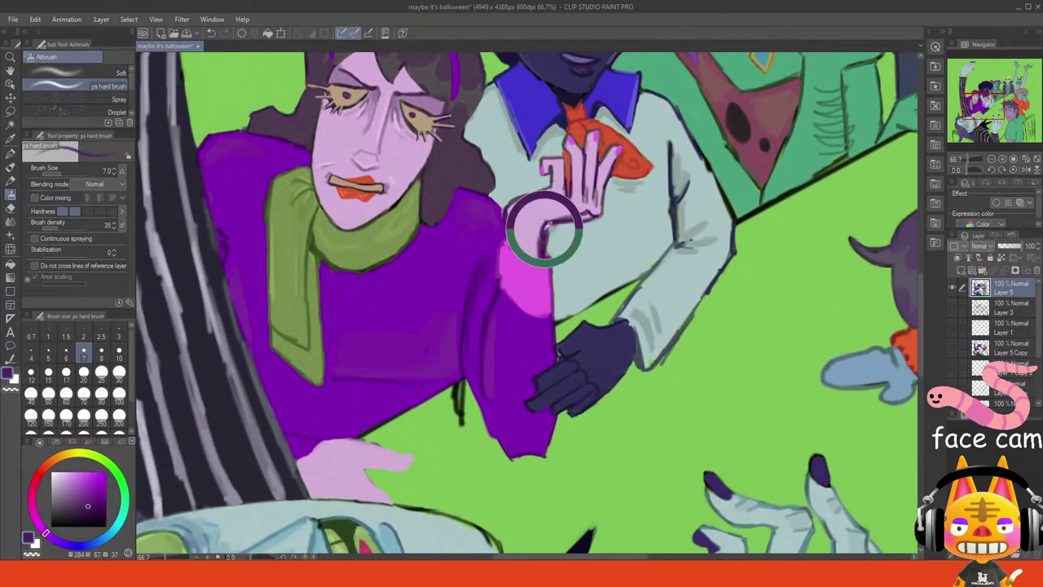
click(971, 114)
click(1002, 159)
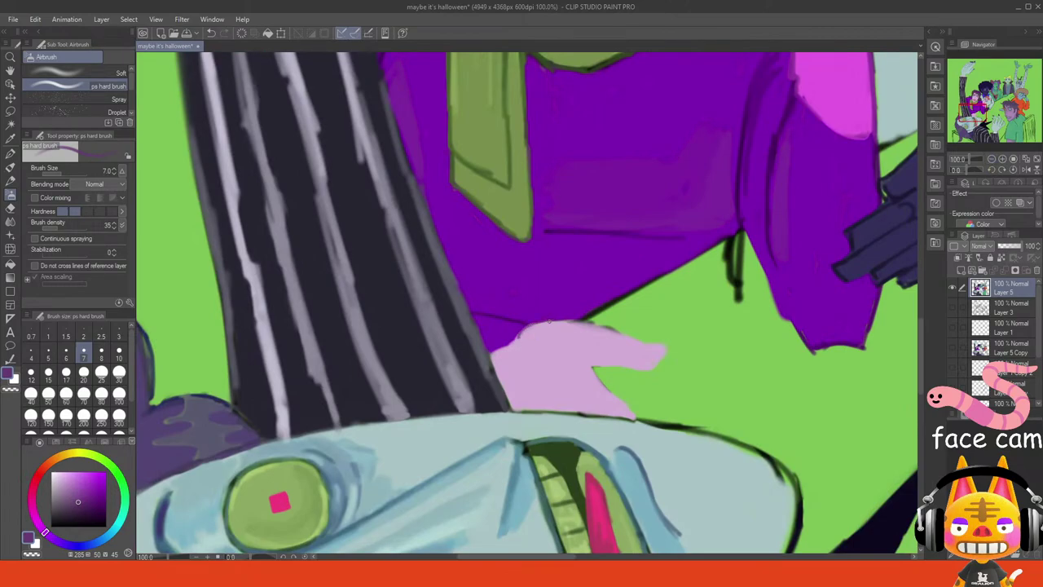
mouse_move(548, 322)
mouse_down()
mouse_move(668, 346)
mouse_move(644, 370)
mouse_move(654, 369)
mouse_move(594, 368)
mouse_move(636, 415)
mouse_up()
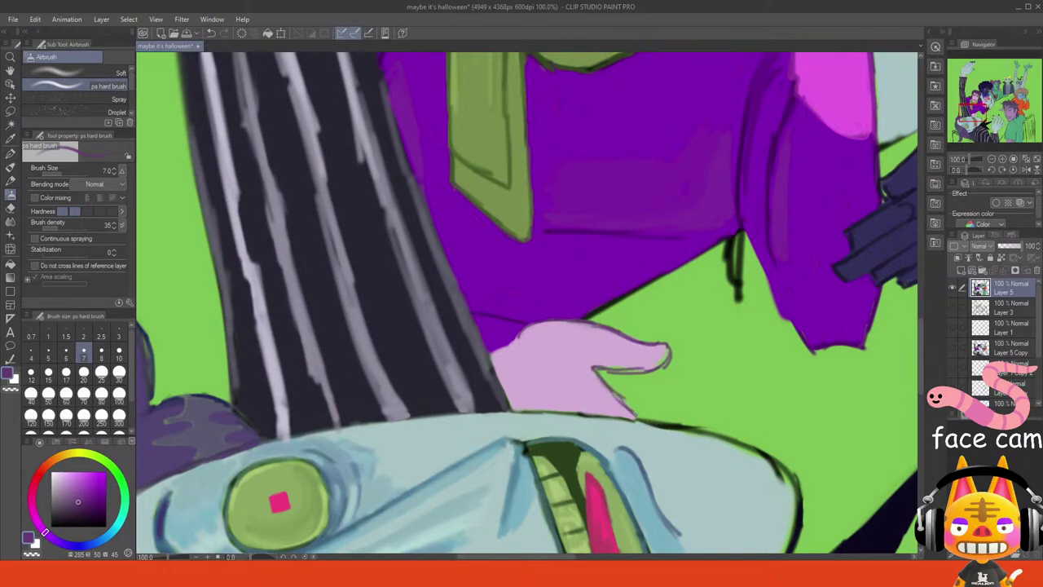
mouse_move(596, 367)
mouse_down()
mouse_move(643, 368)
mouse_move(667, 355)
mouse_move(602, 368)
mouse_move(670, 358)
mouse_up()
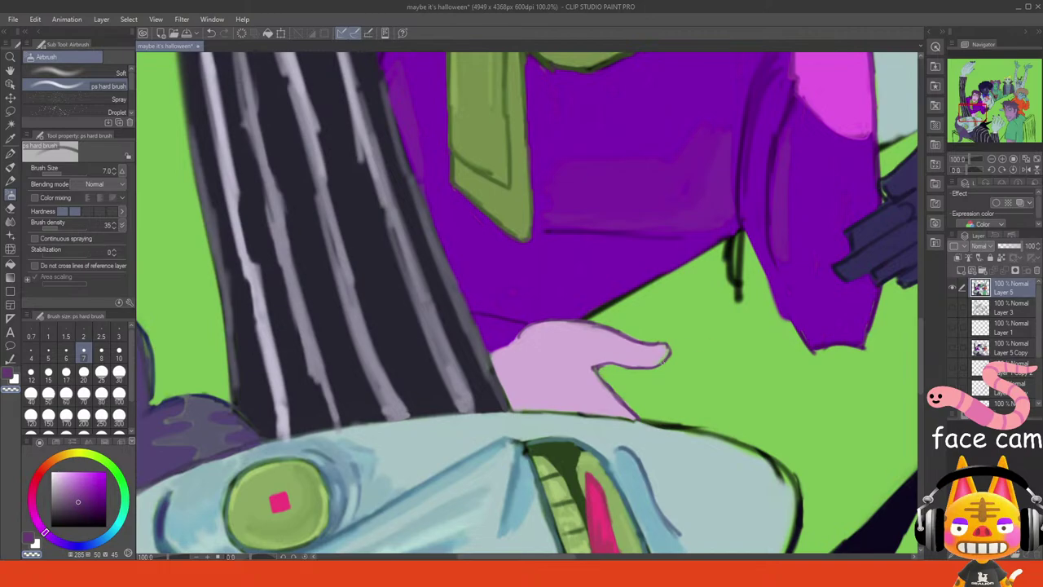
alt+click(653, 355)
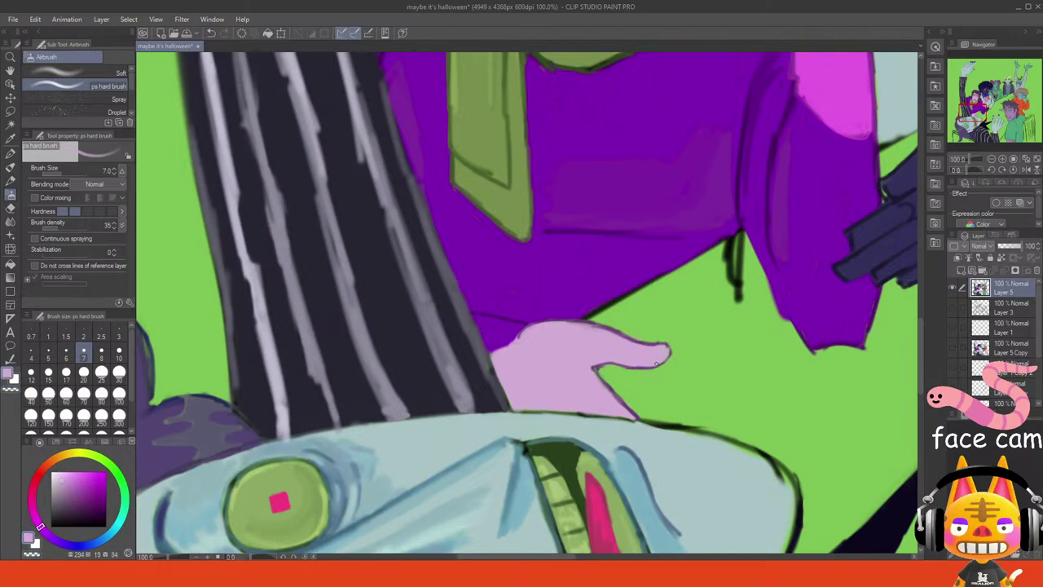
- Paint a magenta nail on the resting hand's thumb with the colour sampled from the raised hand's nails
scroll(736, 329, up, 10)
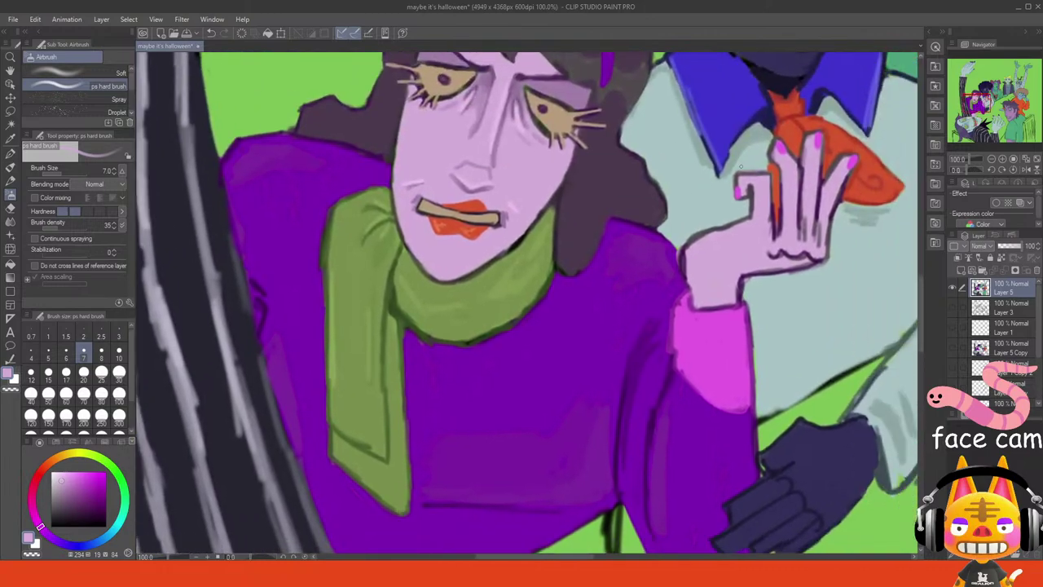
drag(967, 107, 975, 120)
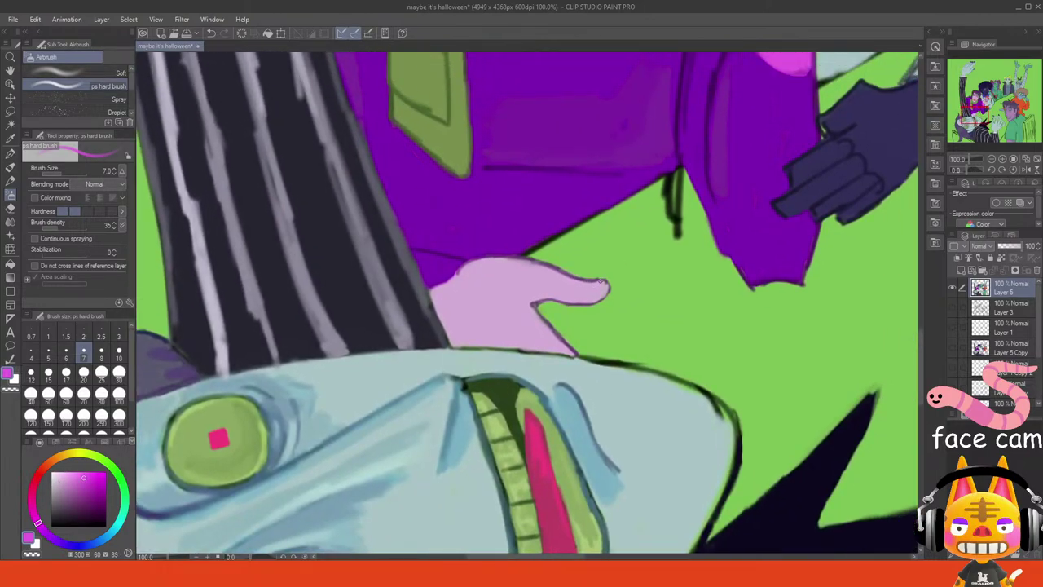
drag(595, 280, 592, 287)
click(157, 572)
click(1026, 160)
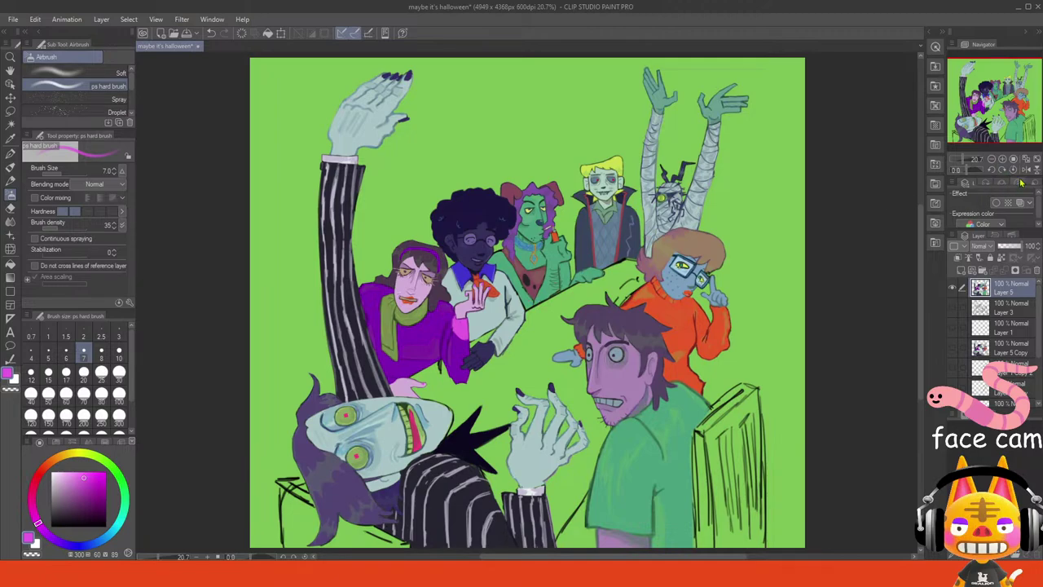
- Tidy the magenta thumbnail and thin the hand's lower outline with sampled skin pink
click(1003, 160)
click(1003, 160)
click(1002, 160)
click(1003, 160)
drag(1000, 106, 982, 120)
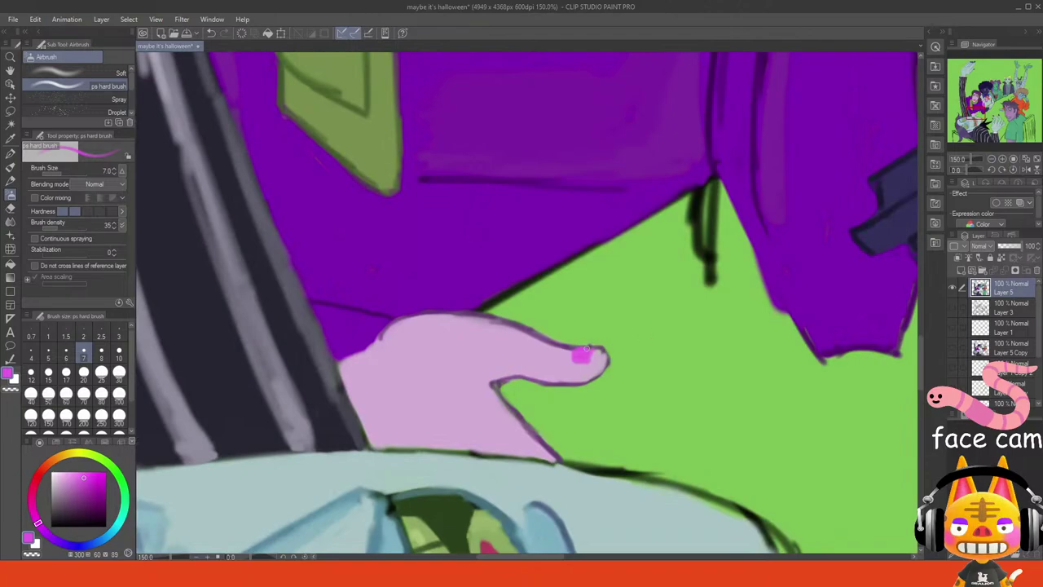
drag(581, 349, 569, 360)
key(ctrl+z)
alt+click(508, 429)
drag(499, 397, 525, 428)
drag(499, 398, 543, 444)
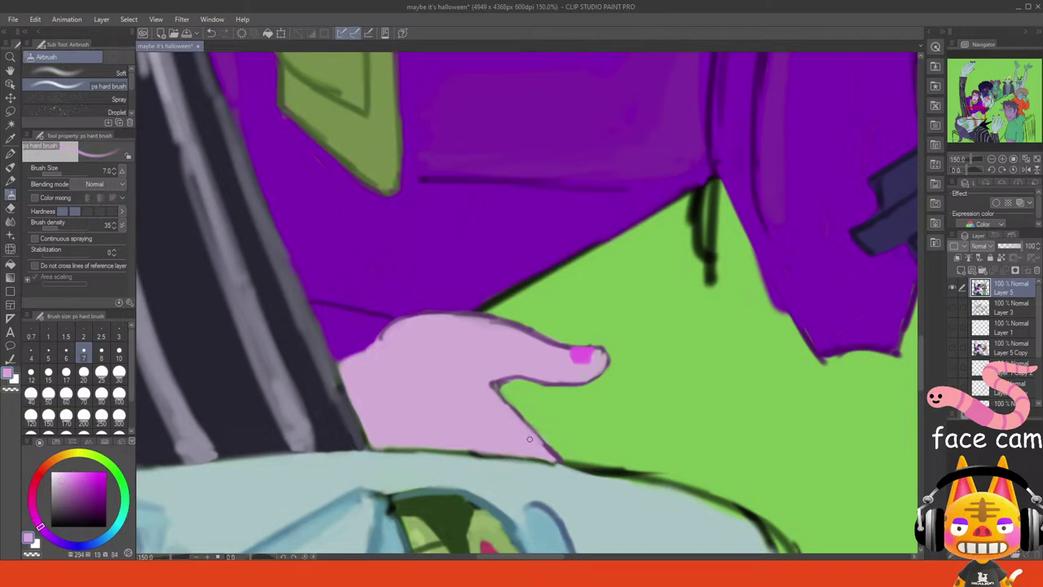
- Draw a crease line across the resting hand's palm in sampled dark purple, and fit the whole illustration in view
alt+click(500, 383)
alt+click(497, 385)
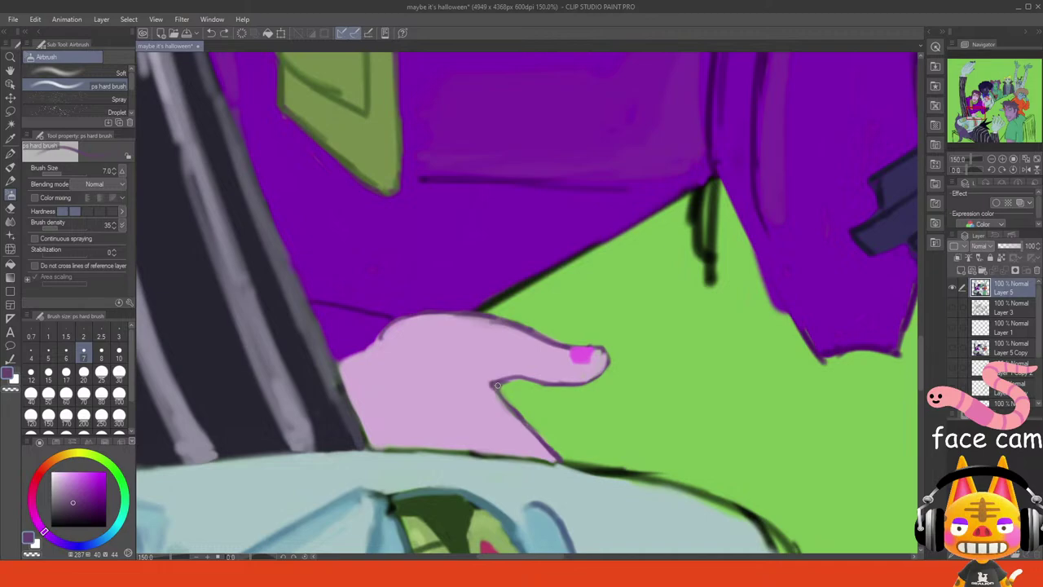
drag(457, 400, 430, 445)
key(ctrl+z)
mouse_move(458, 398)
mouse_down()
mouse_move(430, 440)
mouse_move(490, 458)
mouse_up()
click(1023, 159)
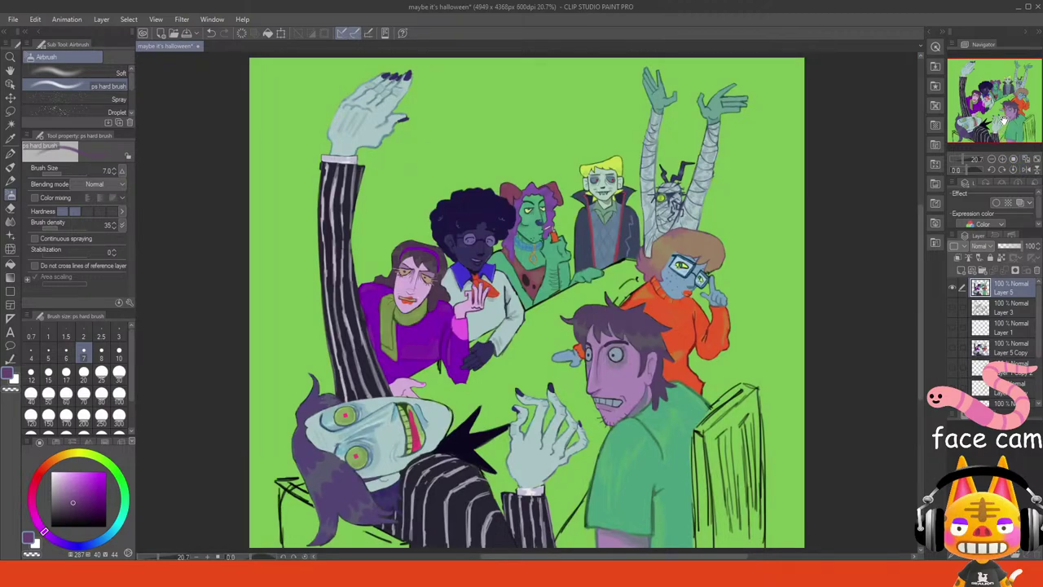
drag(1003, 123, 995, 120)
click(155, 573)
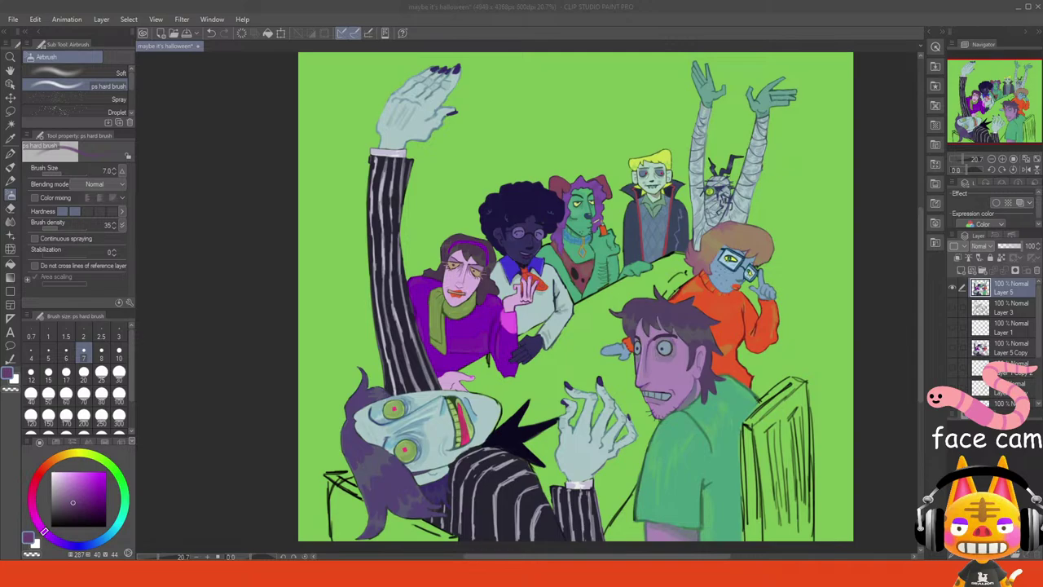
click(248, 542)
click(187, 573)
key(alt+Tab)
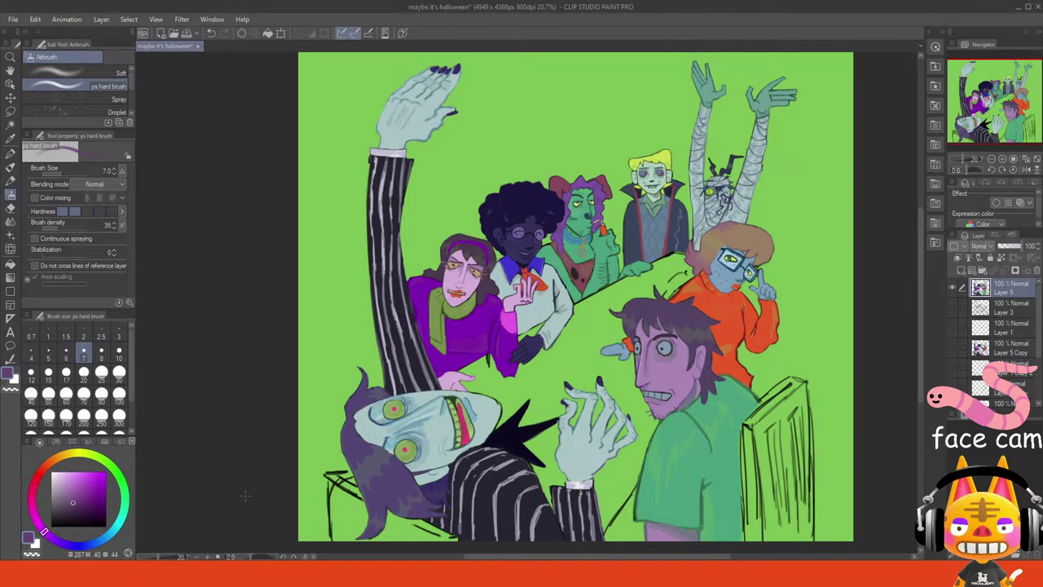
- Brush sampled light blue along the upper part of the dog's collar, and fit the whole illustration in view
scroll(1009, 102, up, 4)
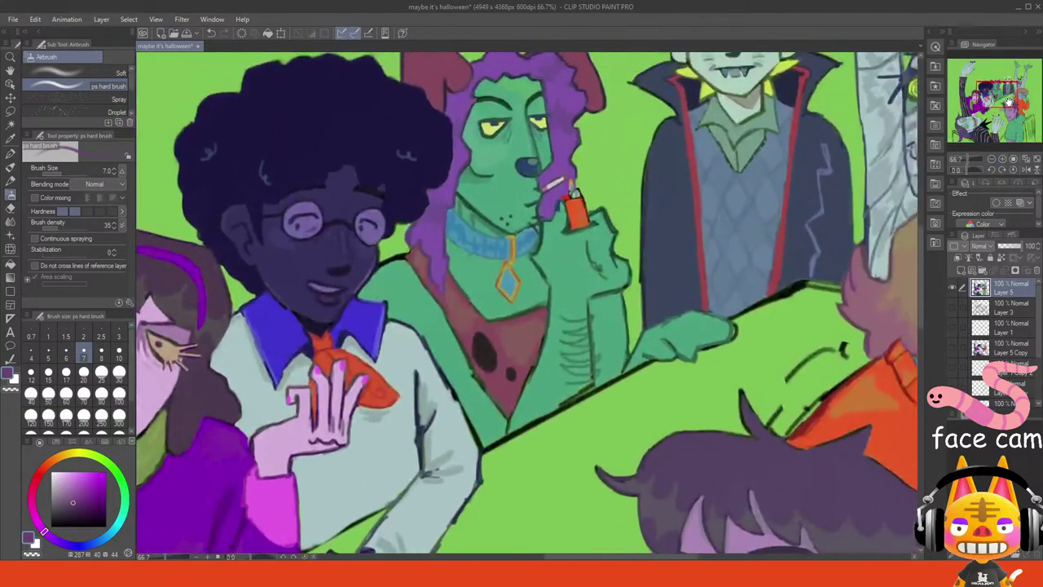
drag(1008, 102, 1007, 100)
click(1002, 160)
click(1002, 160)
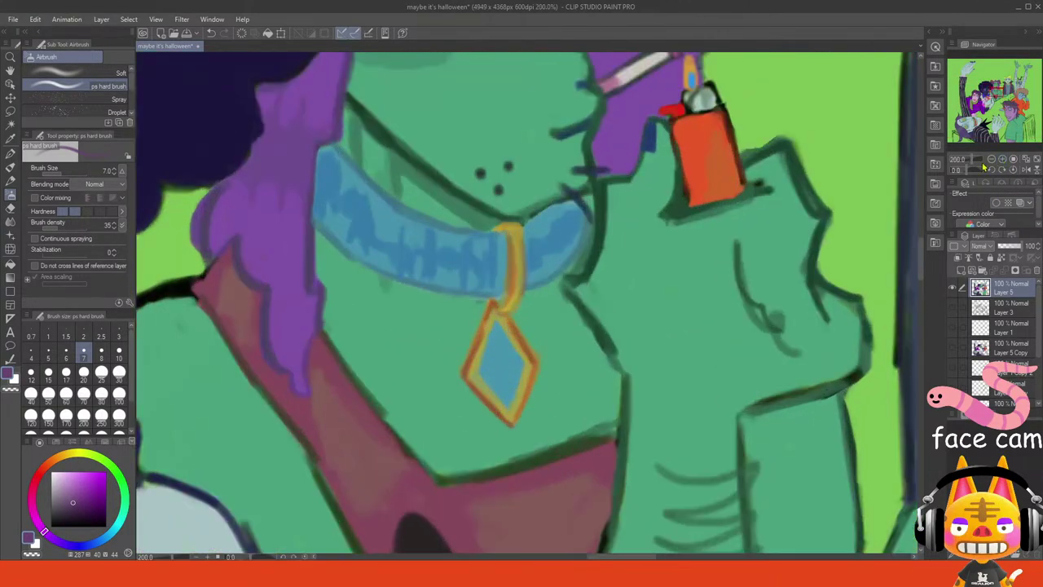
alt+click(444, 241)
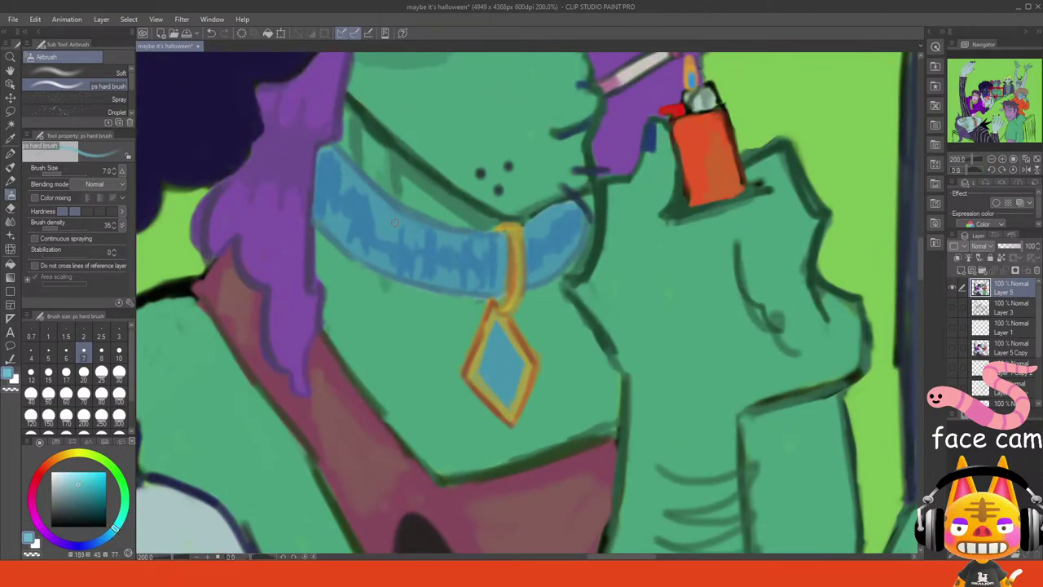
mouse_move(376, 213)
mouse_down()
mouse_move(399, 217)
mouse_move(347, 174)
mouse_move(346, 184)
mouse_move(348, 173)
mouse_up()
drag(407, 225, 417, 230)
click(1002, 159)
click(1024, 159)
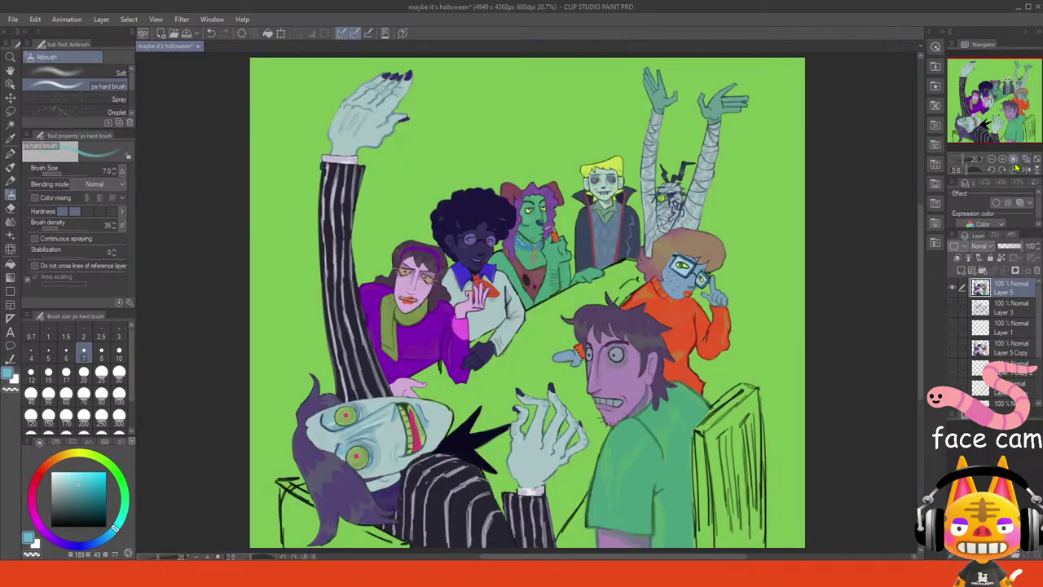
- Add light blue-green highlight strokes to the dog's collar and blend them with blues sampled from it
click(997, 170)
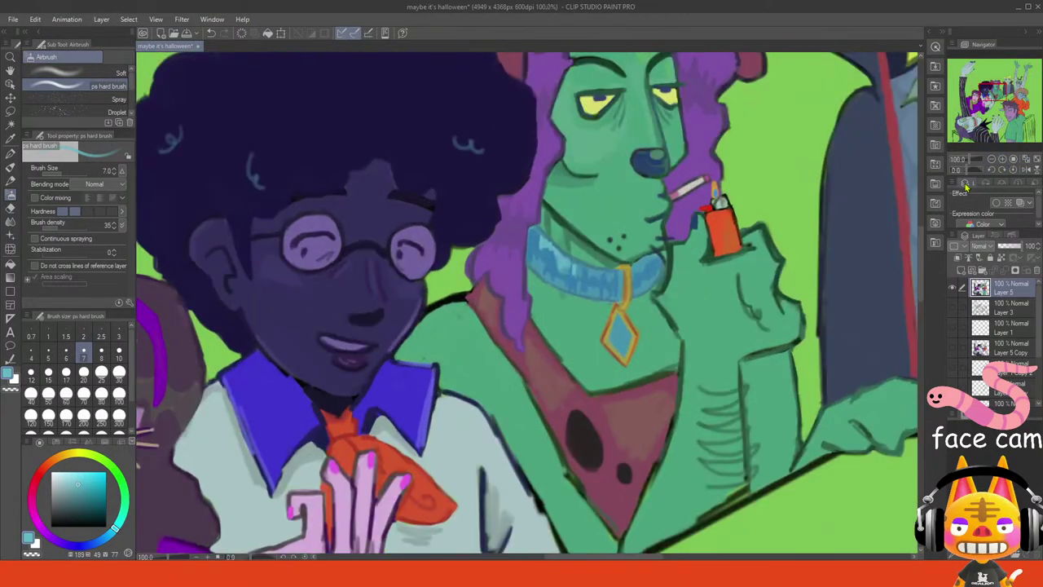
drag(123, 510, 125, 505)
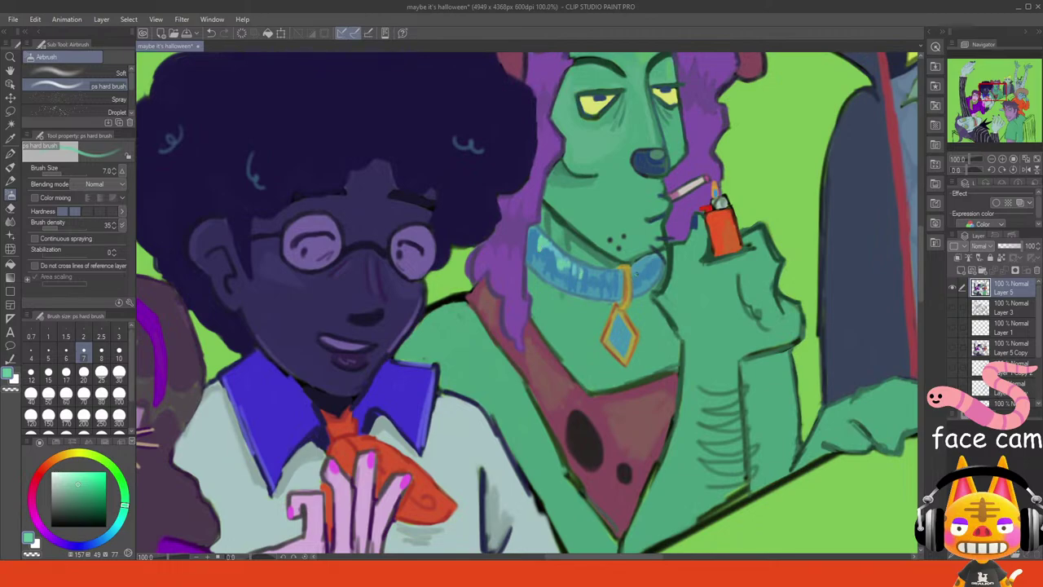
drag(640, 276, 647, 262)
alt+click(646, 270)
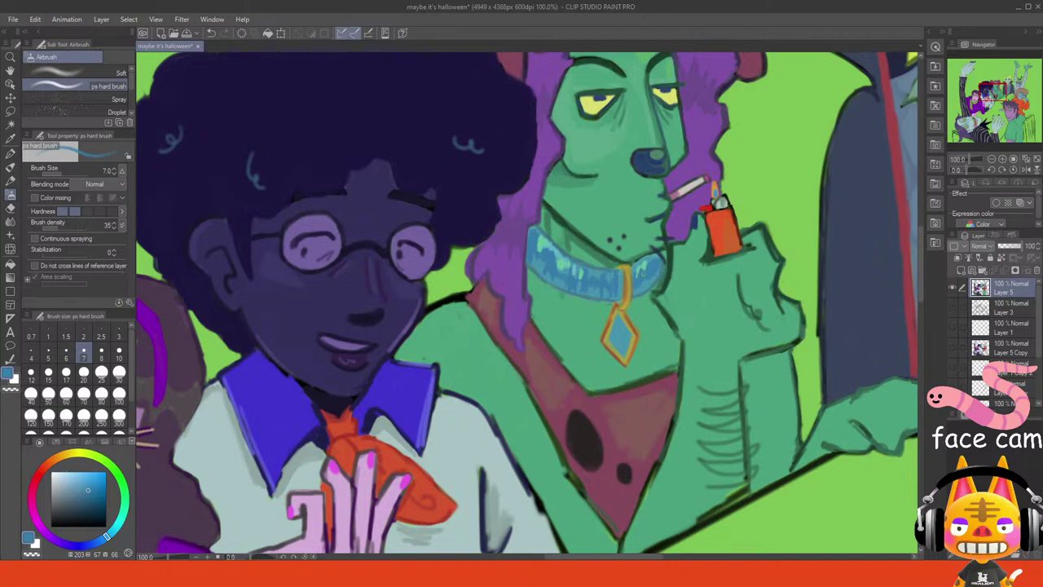
alt+click(642, 260)
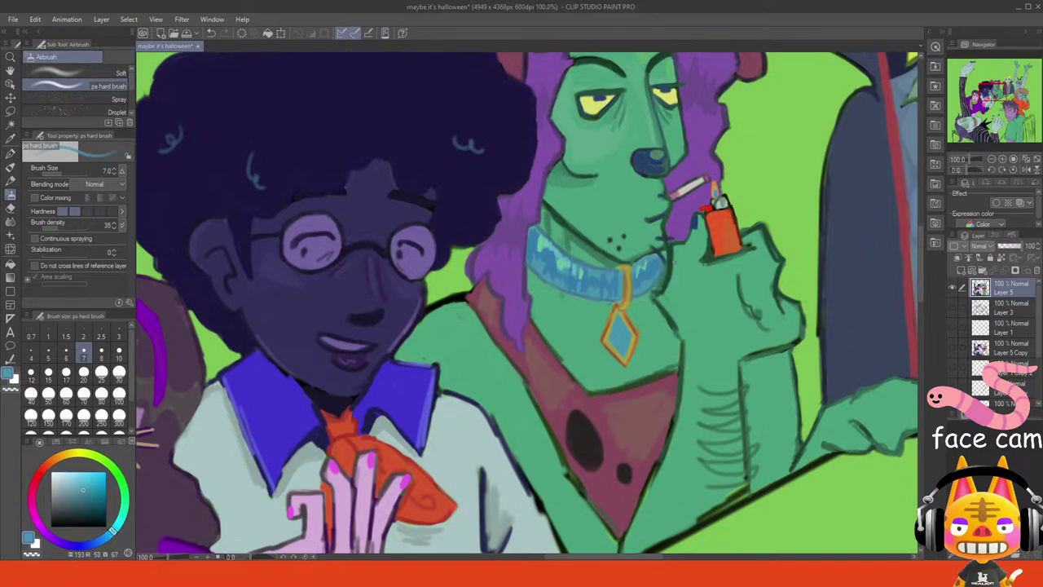
alt+click(564, 273)
click(1025, 160)
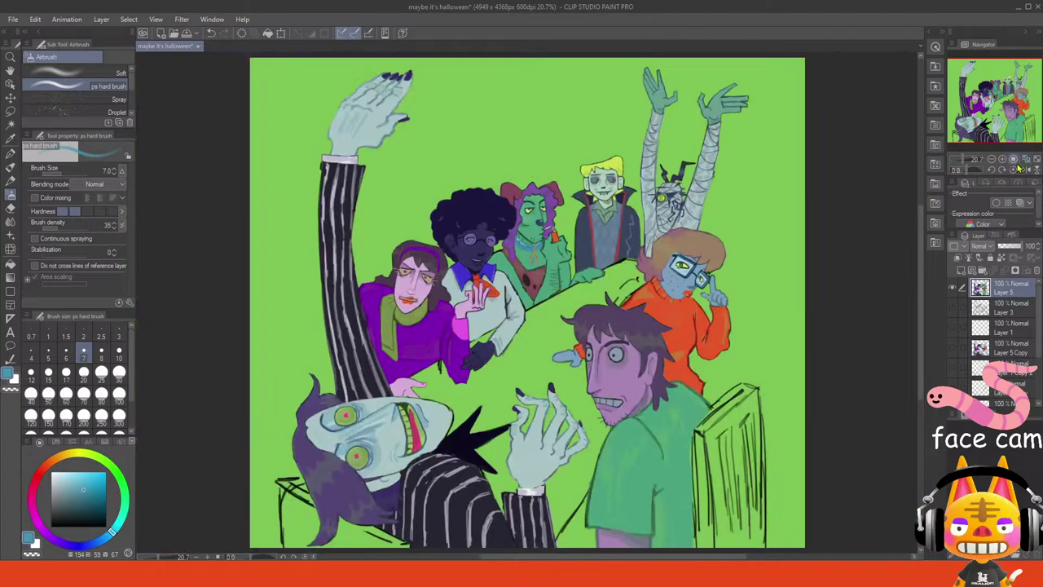
click(99, 573)
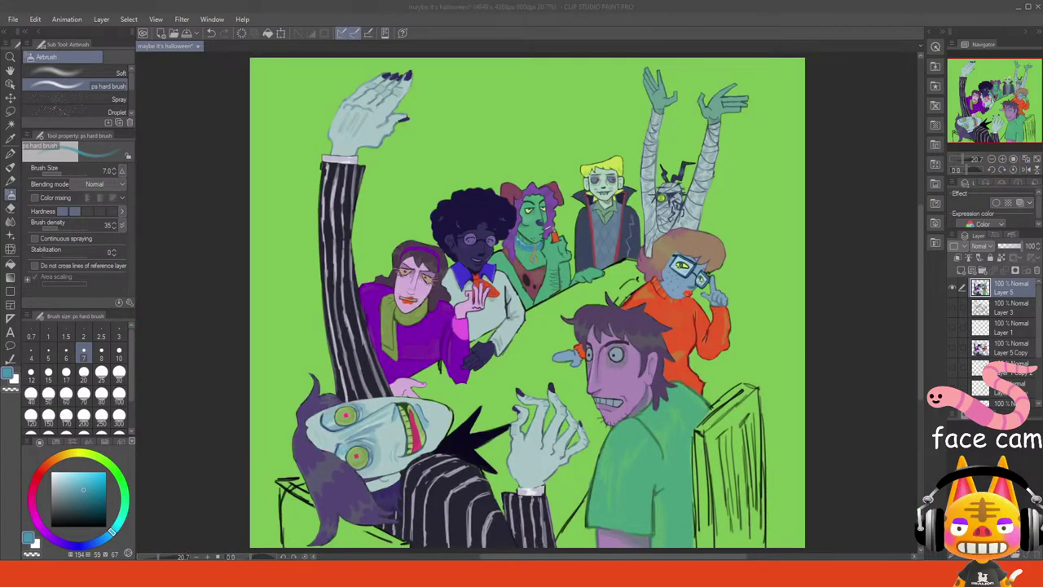
key(alt+Tab)
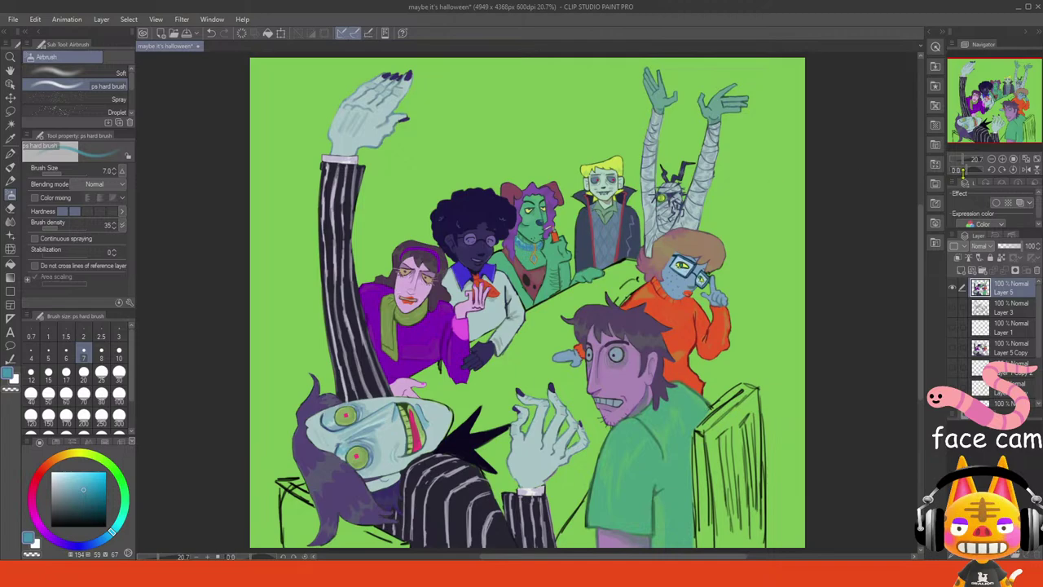
- Redraw the outline of the blond vampire's ear nearer the dog in dark brown sampled from the other ear's outline
click(1003, 160)
mouse_move(1006, 105)
mouse_down()
mouse_move(1015, 105)
mouse_move(1003, 112)
mouse_move(1006, 89)
mouse_up()
click(1003, 160)
click(1002, 159)
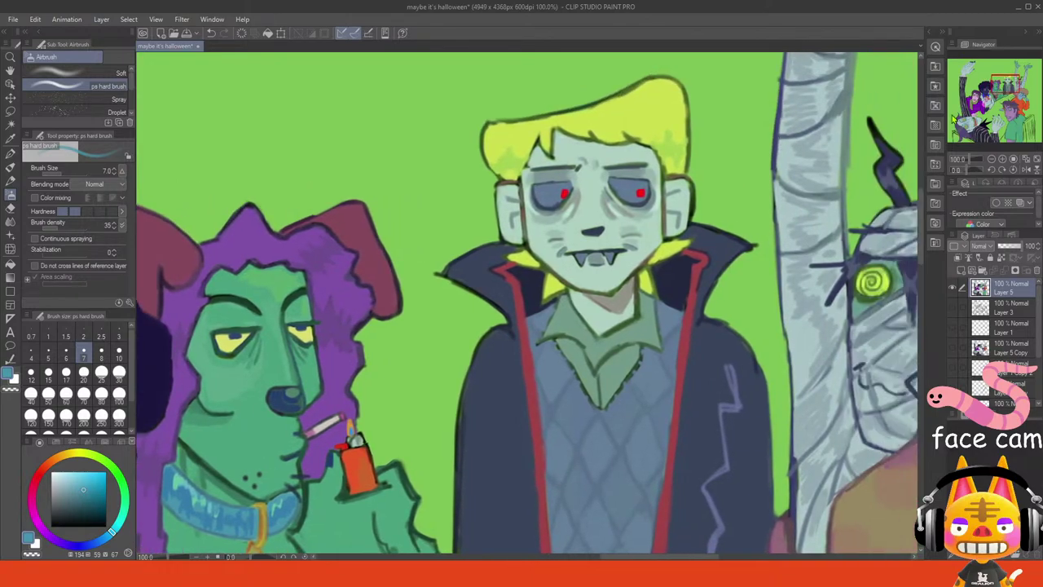
alt+click(686, 185)
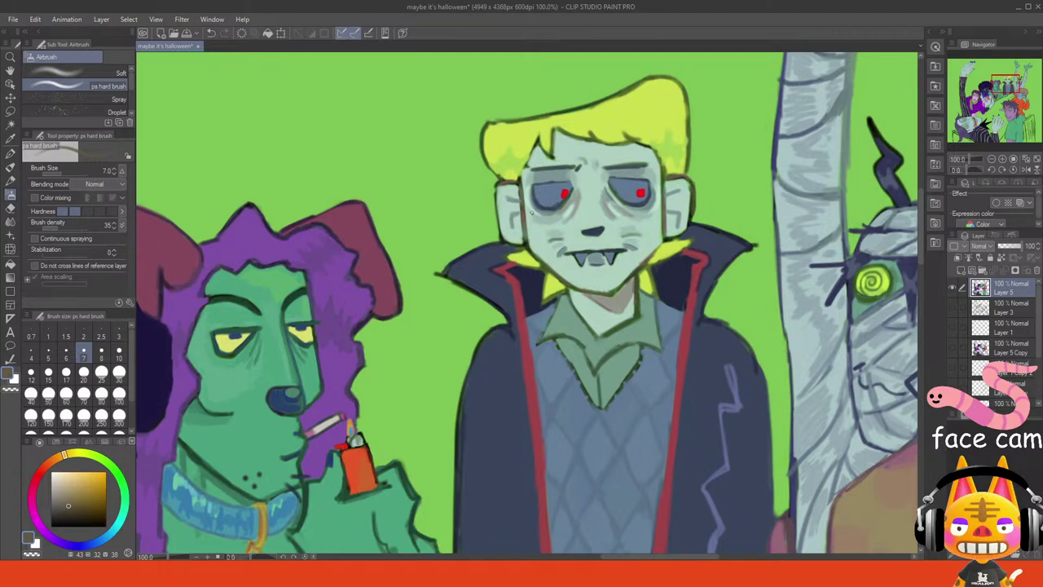
drag(495, 190, 498, 230)
- Touch up the collar's edge beside the dog's purple hair with blue-green and blue sampled from it
click(1001, 86)
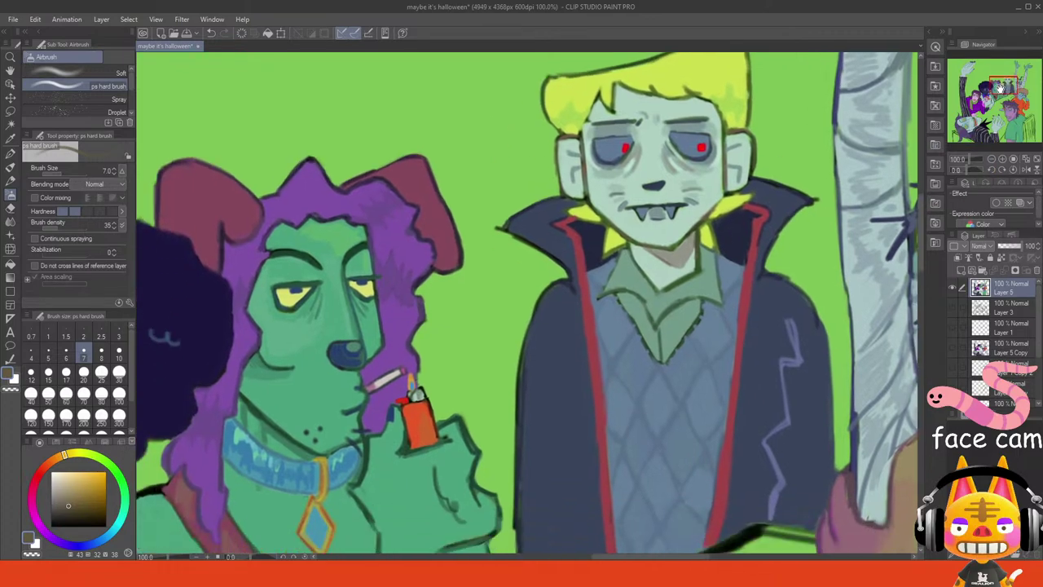
drag(1000, 86, 996, 94)
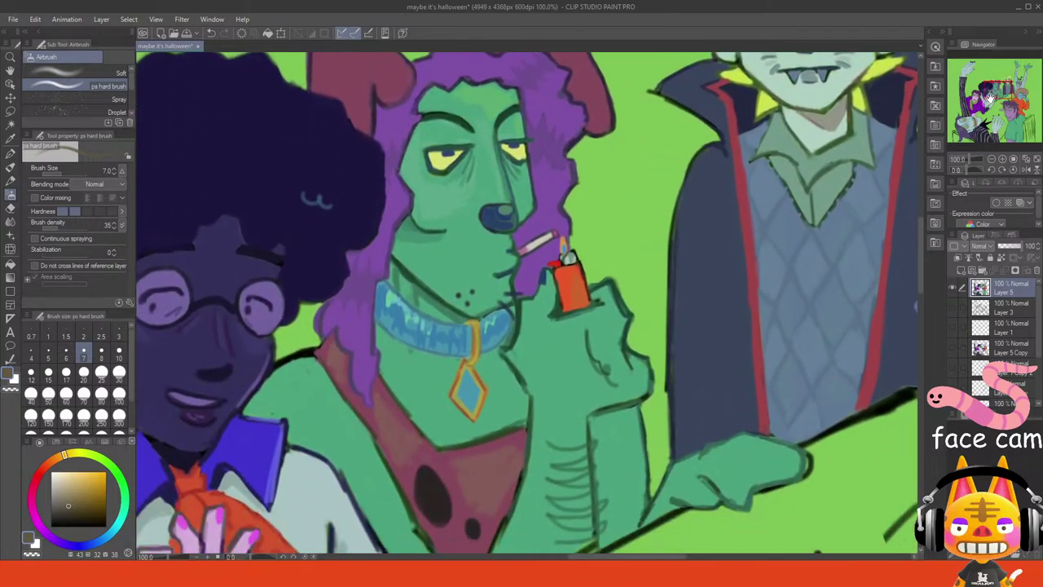
alt+click(391, 298)
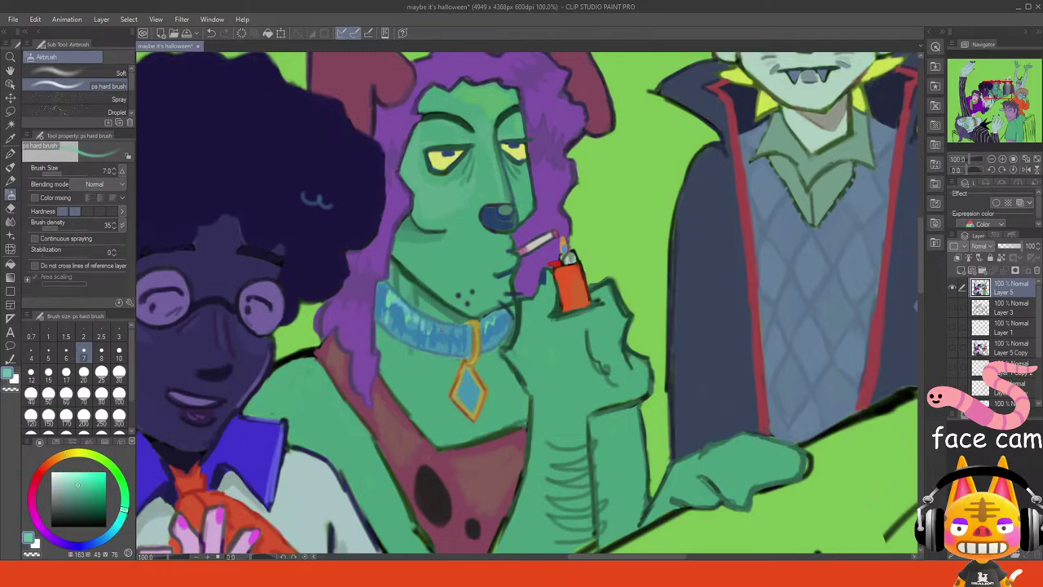
alt+click(394, 313)
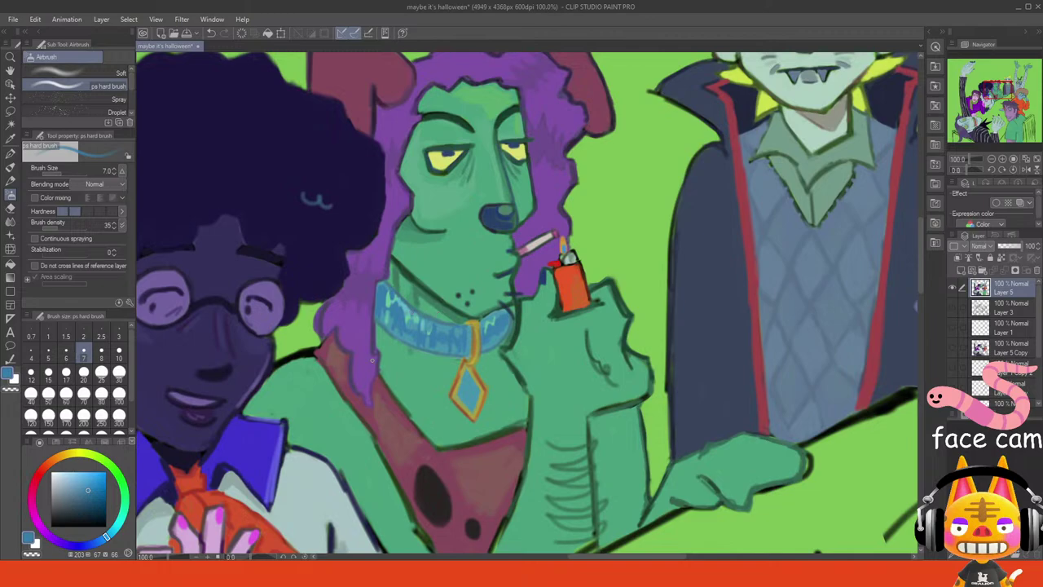
key(alt+Tab)
- Repaint the yellow of both of the dog's eyes in mustard sampled from the collar's gold ring
alt+click(472, 338)
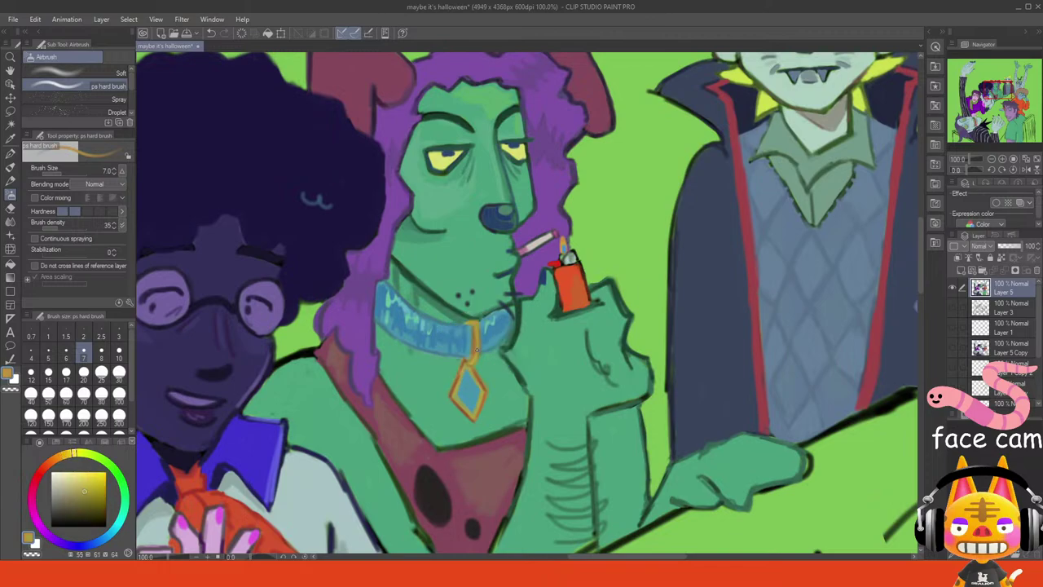
mouse_move(436, 155)
mouse_down()
mouse_move(458, 153)
mouse_move(436, 154)
mouse_move(444, 159)
mouse_up()
click(1002, 159)
click(1002, 159)
drag(994, 92, 992, 87)
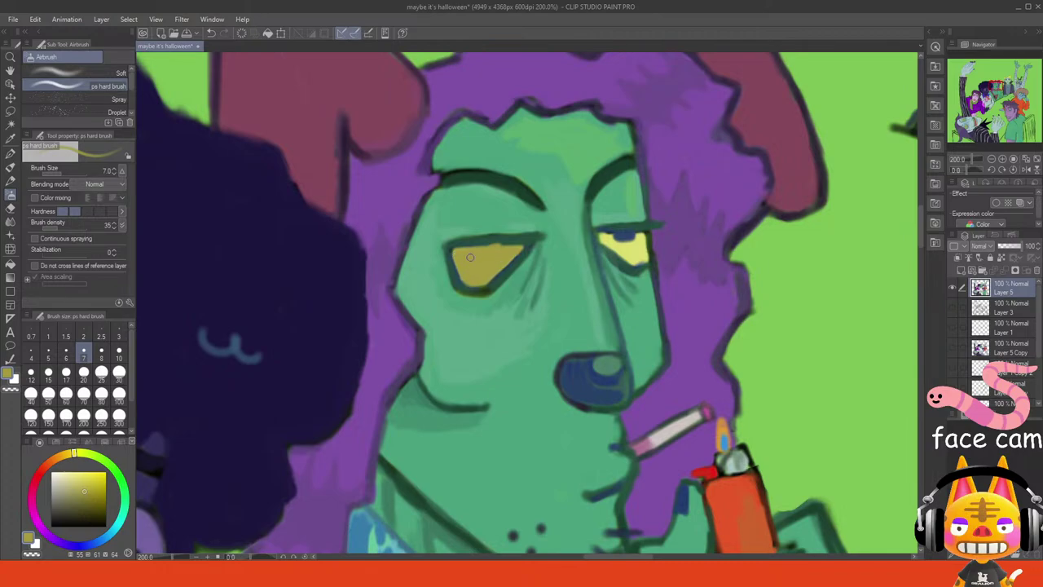
mouse_move(601, 237)
mouse_down()
mouse_move(642, 234)
mouse_move(643, 261)
mouse_move(615, 249)
mouse_move(635, 238)
mouse_move(642, 263)
mouse_move(609, 244)
mouse_move(634, 250)
mouse_up()
- Paint bright red pupils under both of the dog's eyelids with red sampled from the lighter, and fit the whole illustration in view
alt+click(603, 375)
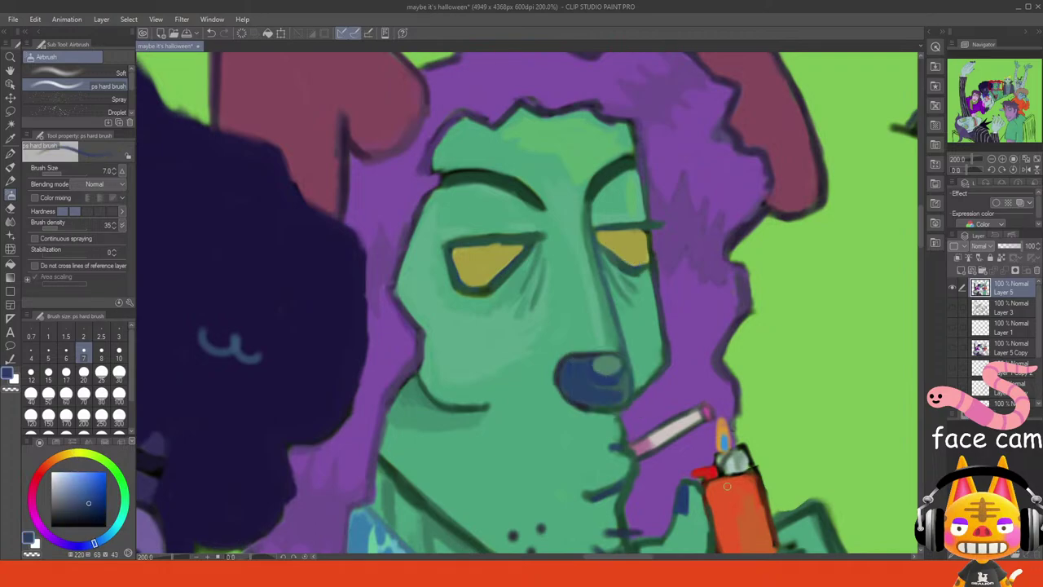
alt+click(705, 468)
mouse_move(613, 236)
mouse_down()
mouse_move(634, 239)
mouse_move(616, 235)
mouse_up()
key(ctrl+z)
key(ctrl+z)
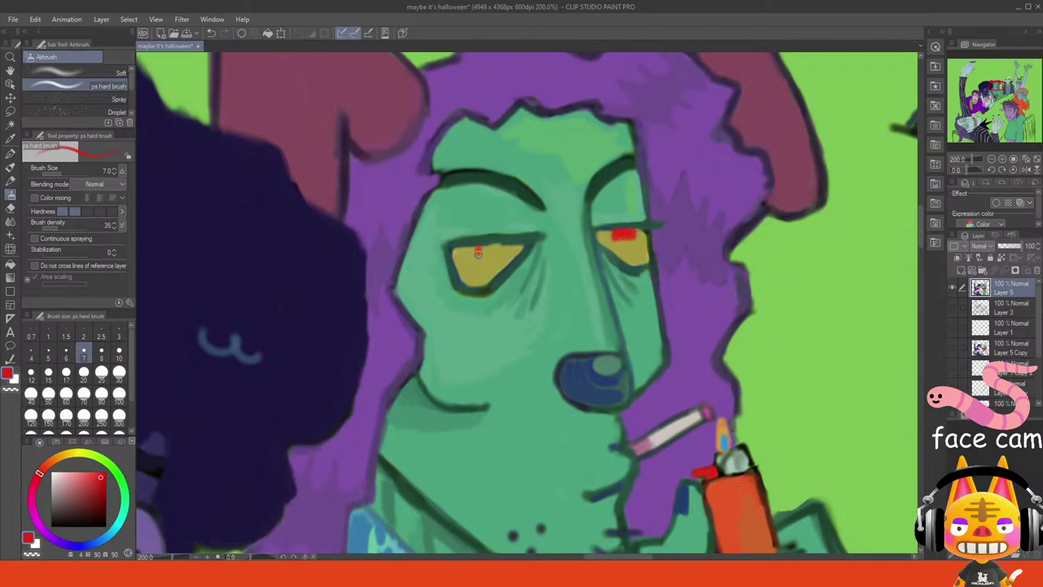
mouse_move(478, 253)
mouse_down()
mouse_move(497, 250)
mouse_move(489, 245)
mouse_move(479, 254)
mouse_move(503, 254)
mouse_move(488, 251)
mouse_up()
key(ctrl+z)
click(1024, 160)
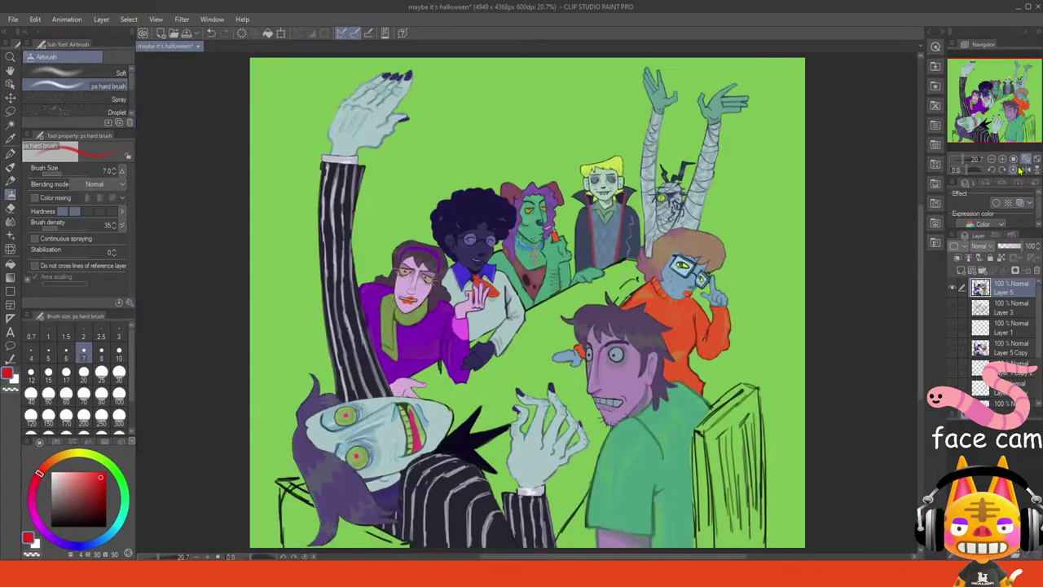
- Shade the inside of the dog's ear nearer the afro-haired man with a sampled muted red-brown
click(1002, 159)
click(1002, 158)
mouse_move(1001, 107)
mouse_down()
mouse_move(1011, 102)
mouse_move(988, 93)
mouse_move(1007, 79)
mouse_up()
click(1003, 159)
click(1003, 160)
alt+click(562, 493)
click(1003, 161)
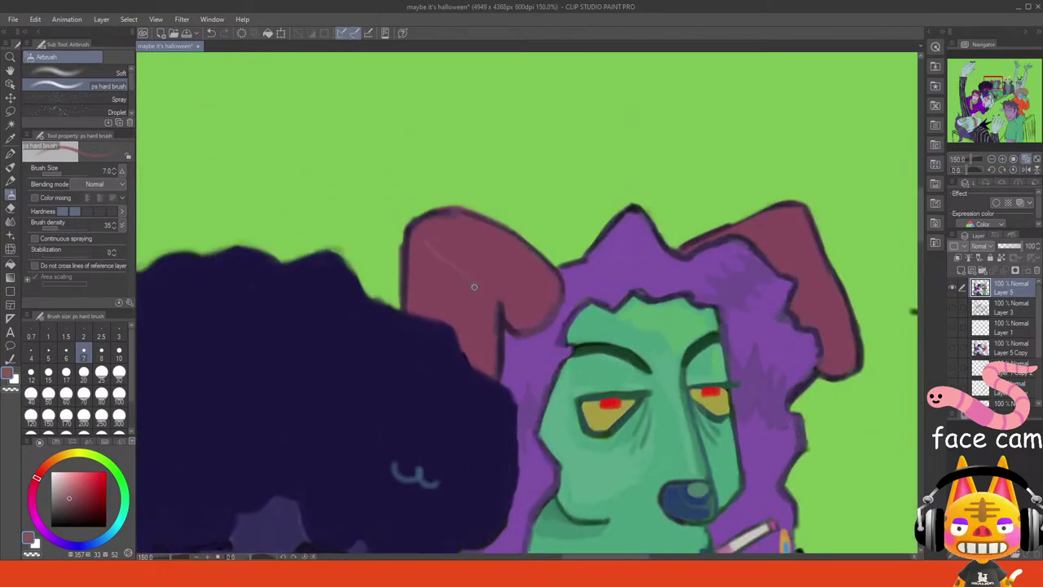
mouse_move(475, 286)
mouse_down()
mouse_move(471, 338)
mouse_move(424, 306)
mouse_up()
drag(424, 243, 427, 302)
mouse_move(438, 299)
mouse_down()
mouse_move(466, 316)
mouse_move(457, 274)
mouse_move(442, 276)
mouse_up()
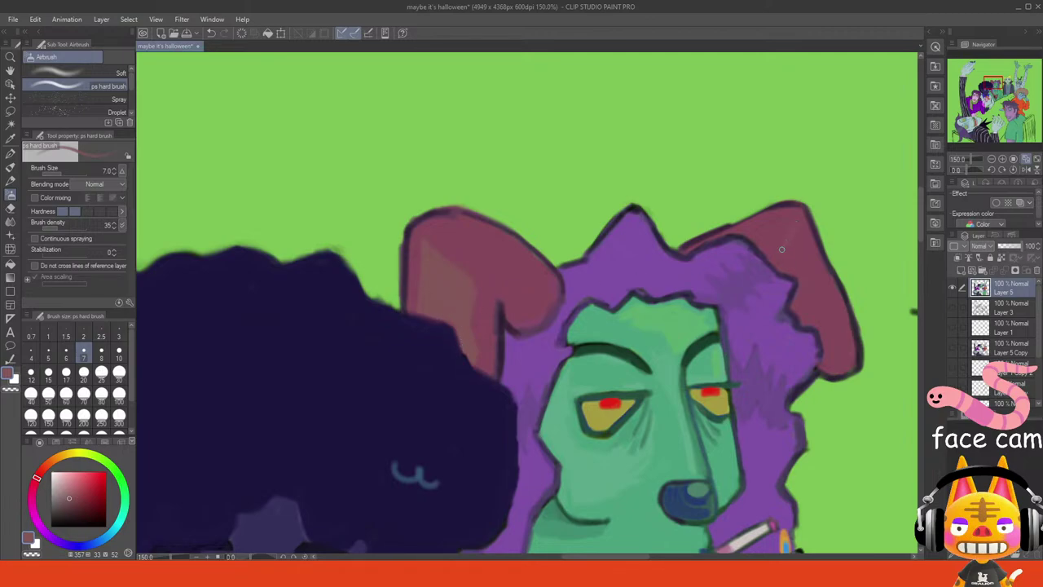
- Add a muted red-brown band along the outer side of the dog's other ear, and fit the whole illustration in view
key(ctrl+z)
mouse_move(791, 210)
mouse_down()
mouse_move(791, 241)
mouse_move(809, 251)
mouse_up()
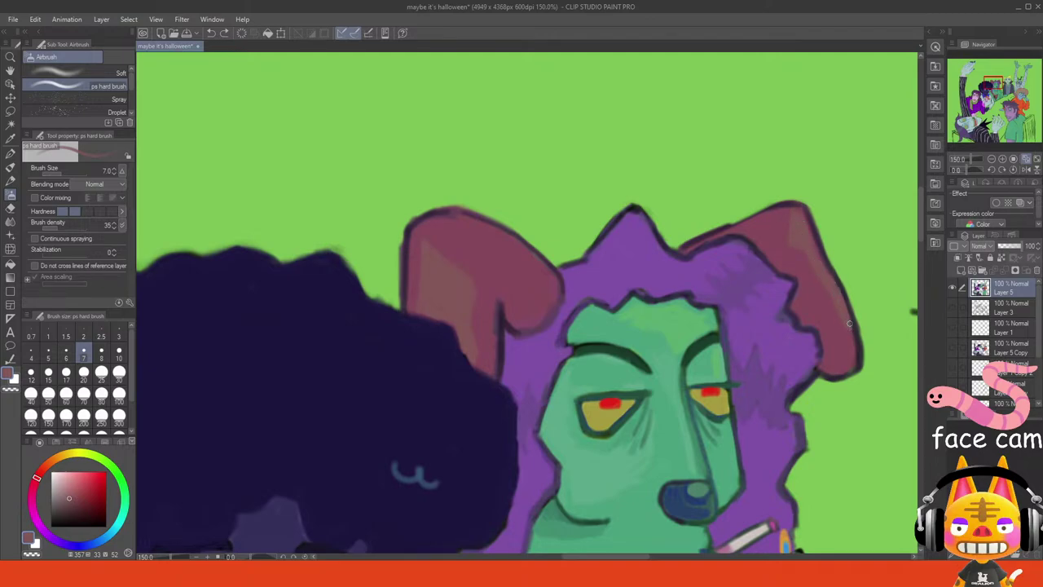
drag(853, 361, 853, 356)
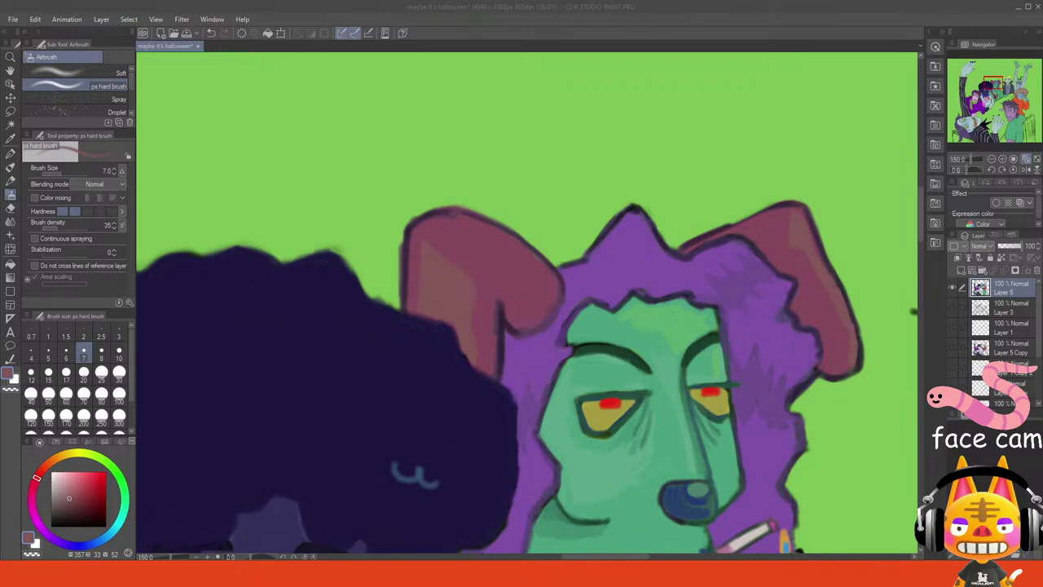
key(alt+Tab)
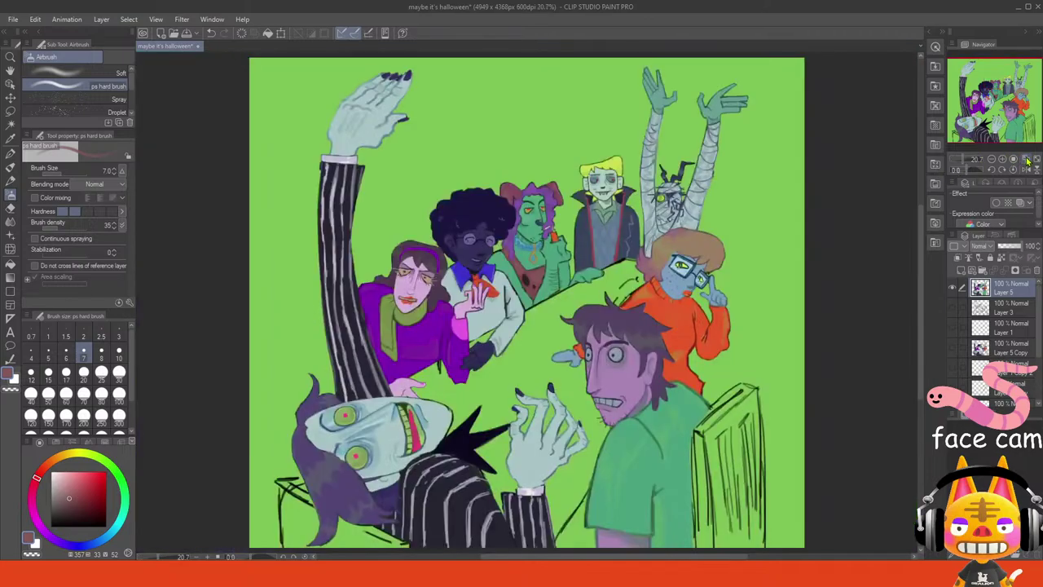
click(1026, 159)
- Soften the light highlight strokes in the middle of the dog's collar with blues and greens sampled around it
click(992, 159)
click(1011, 159)
click(995, 95)
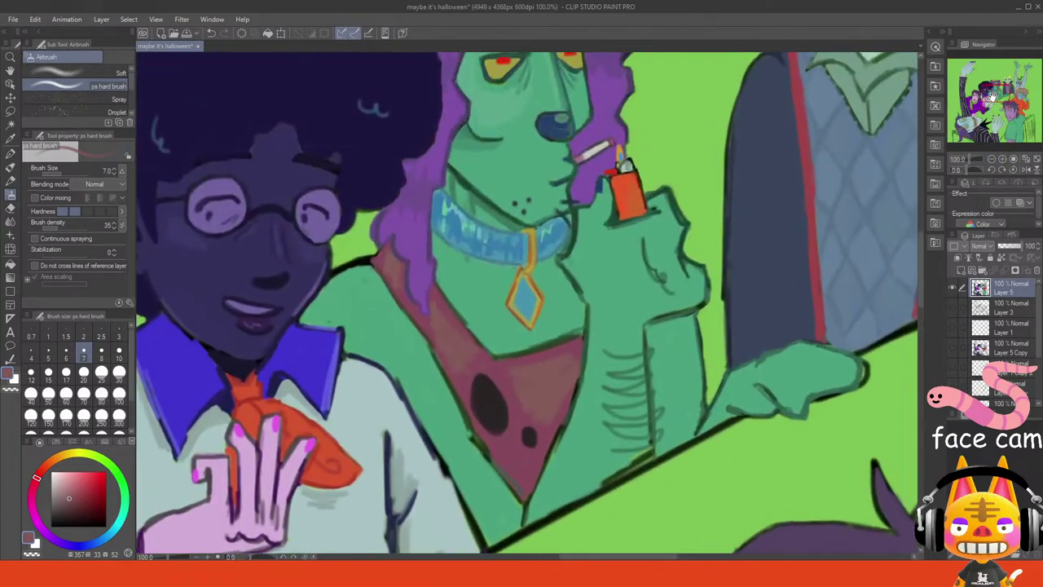
click(1002, 159)
alt+click(437, 225)
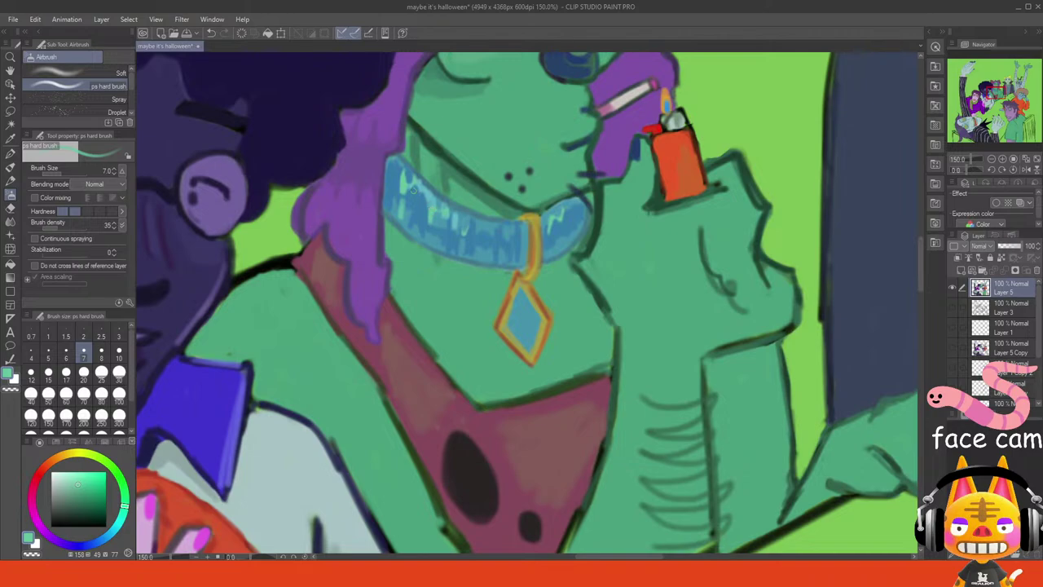
alt+click(465, 221)
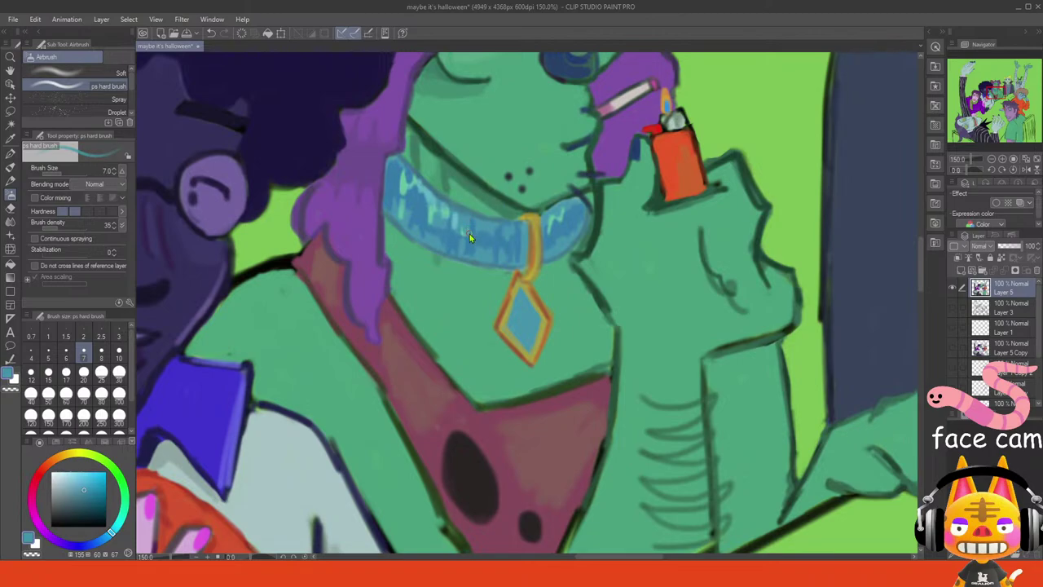
alt+click(466, 233)
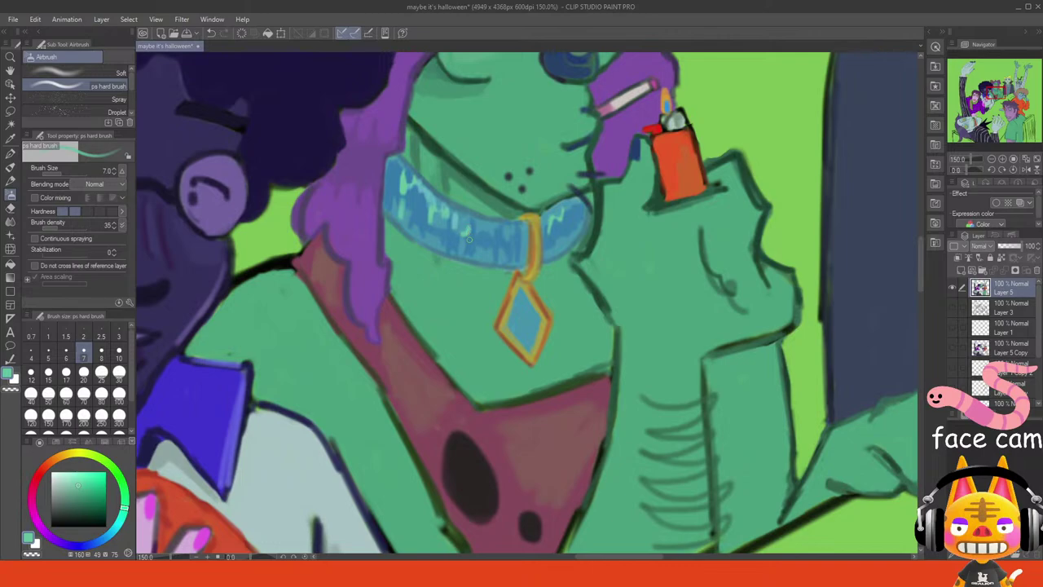
alt+click(472, 235)
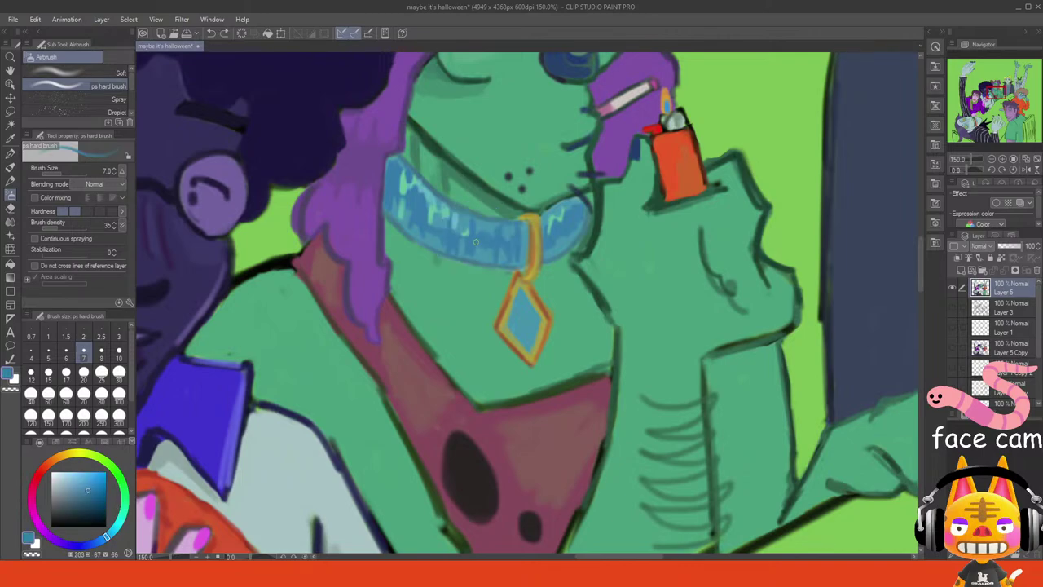
alt+click(469, 236)
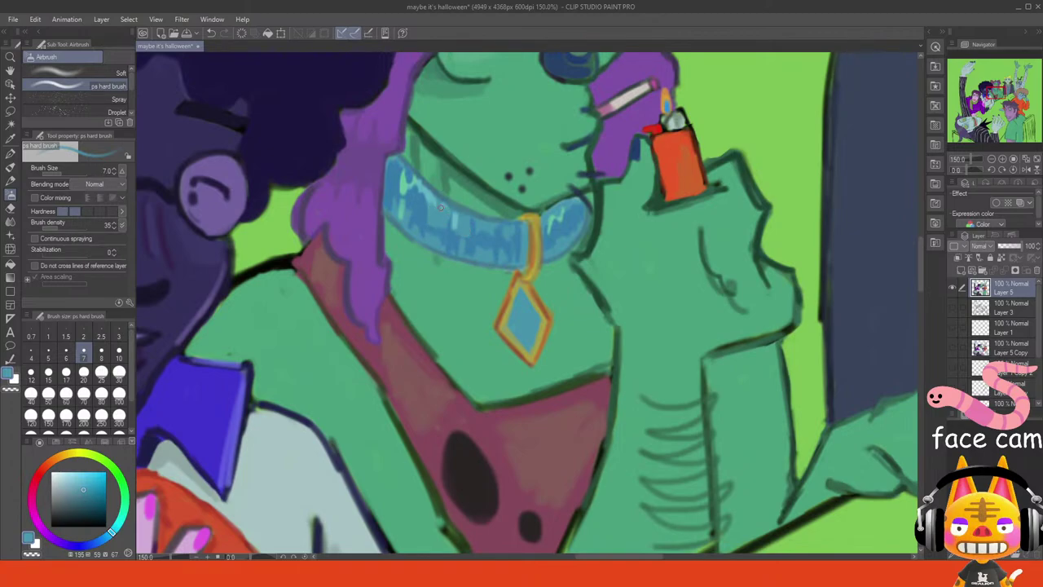
- Blend the highlights at the collar's hair-side end and on the short section beyond the gold ring with sampled blues
drag(401, 179, 400, 214)
alt+click(427, 220)
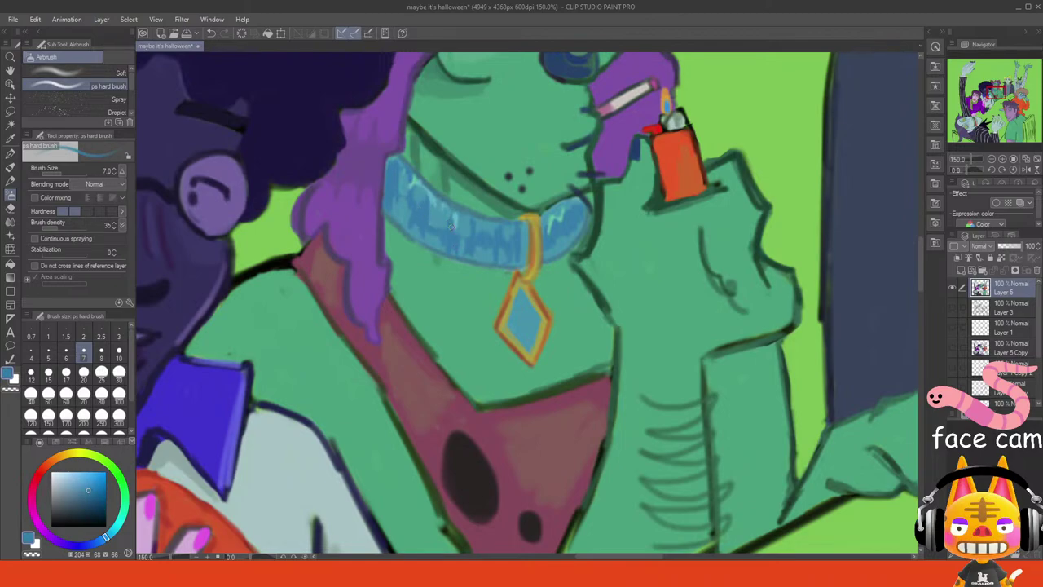
alt+click(559, 244)
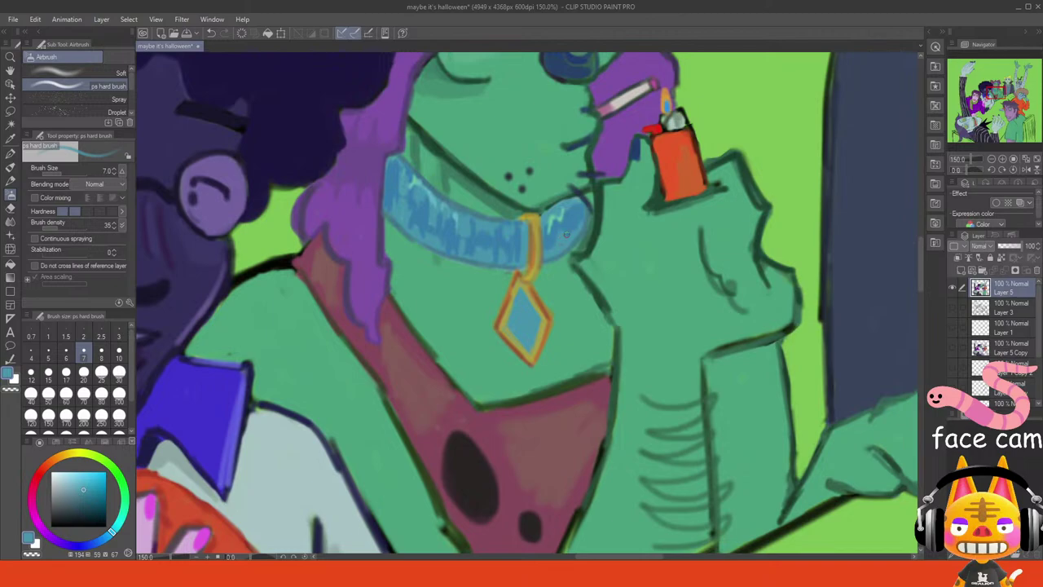
drag(569, 230, 571, 213)
- Repaint the black outline of the dog's shoulder in dark green sampled from the neckline outline
alt+click(462, 351)
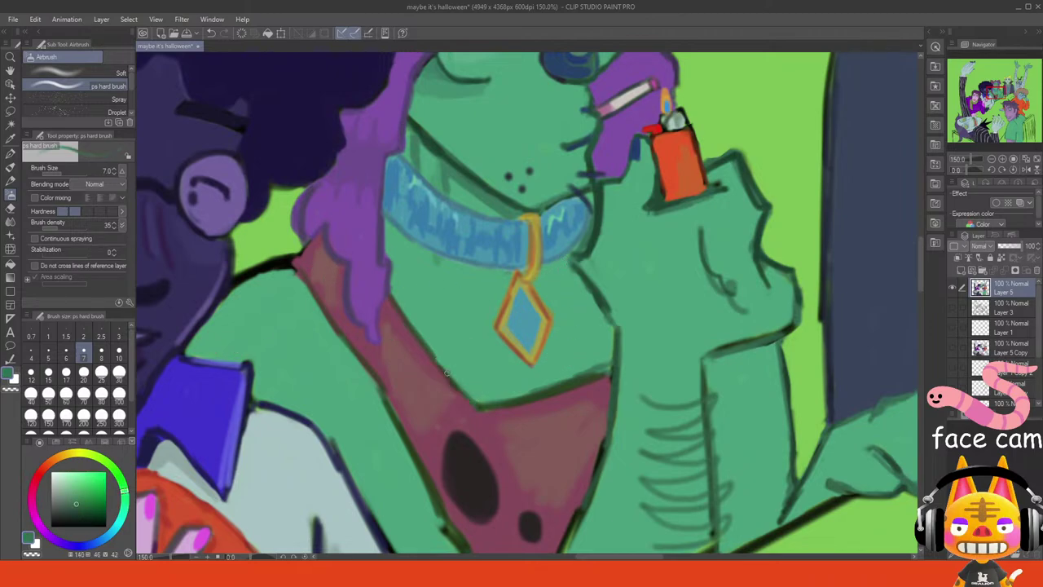
alt+click(447, 374)
mouse_move(232, 282)
mouse_down()
mouse_move(295, 271)
mouse_move(235, 286)
mouse_up()
key(ctrl+z)
key(ctrl+z)
mouse_move(295, 269)
mouse_down()
mouse_move(235, 284)
mouse_move(296, 268)
mouse_move(275, 262)
mouse_move(246, 273)
mouse_move(294, 268)
mouse_move(241, 279)
mouse_move(284, 270)
mouse_up()
key(ctrl+z)
key(ctrl+z)
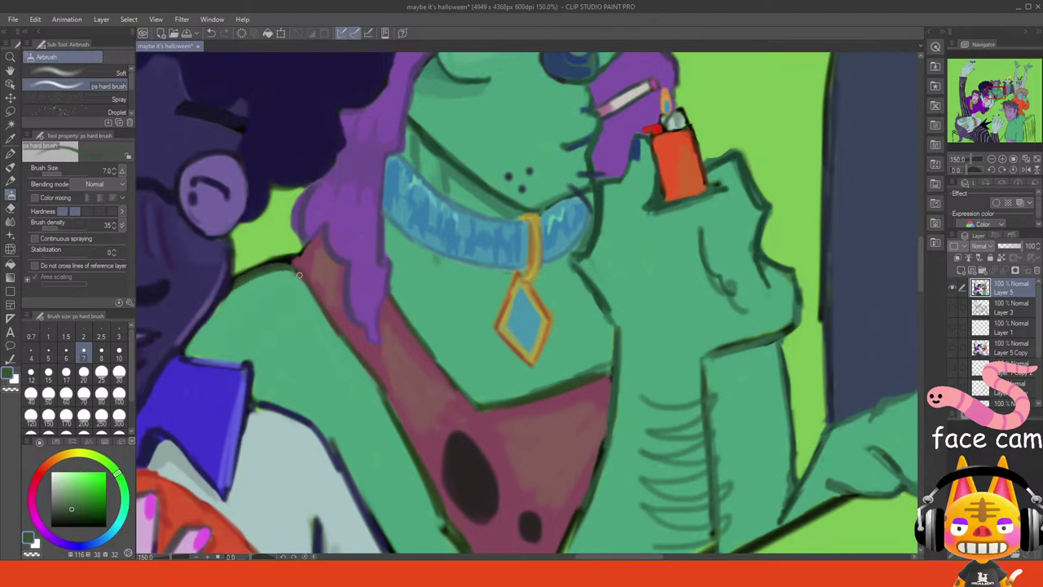
- Thin and tidy the dog's shoulder outline between the vest and the neighbour's jaw, using sampled brown, greens and dark navy
alt+click(299, 275)
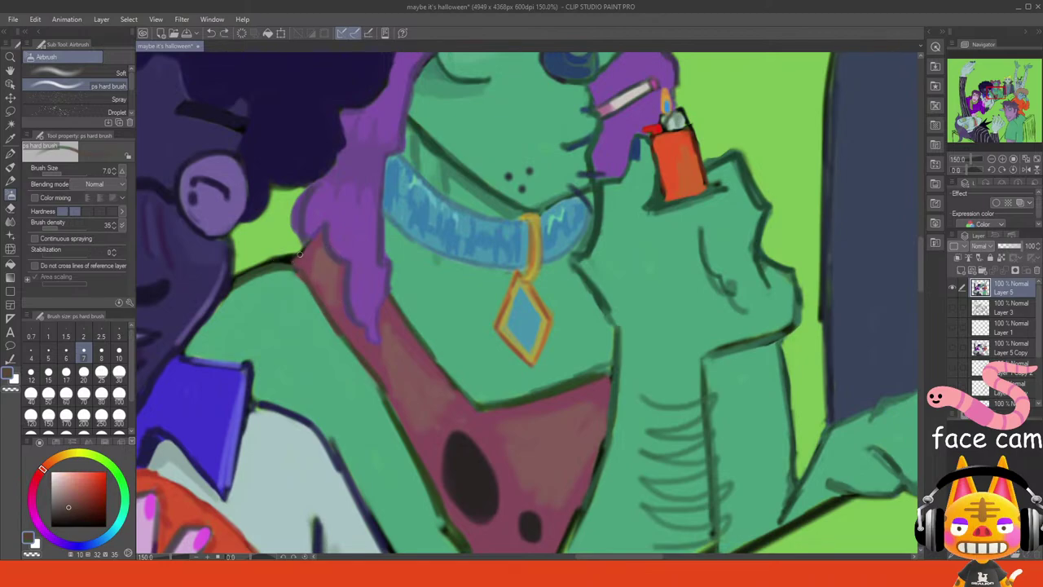
alt+click(294, 282)
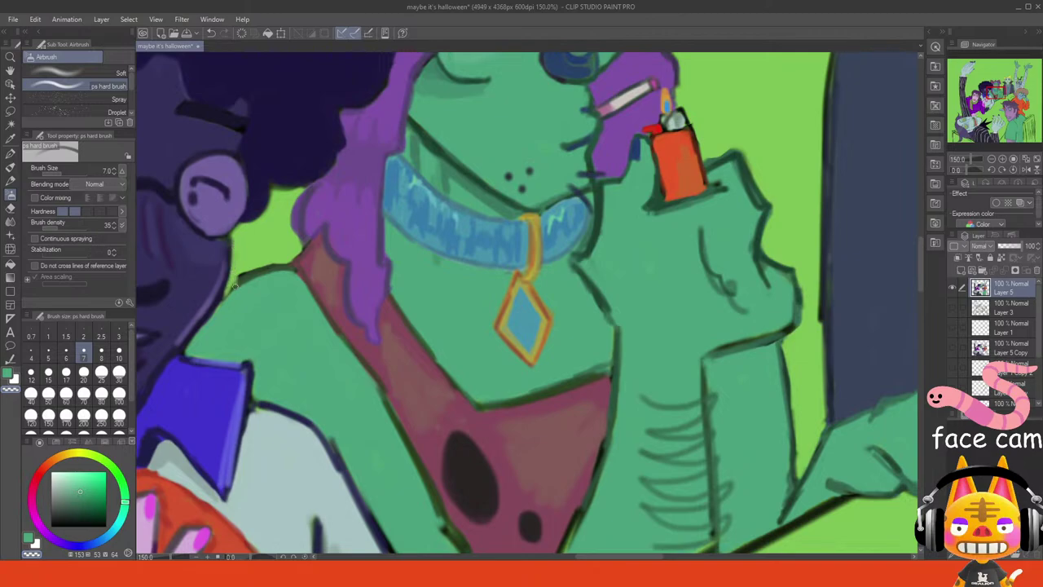
alt+click(243, 282)
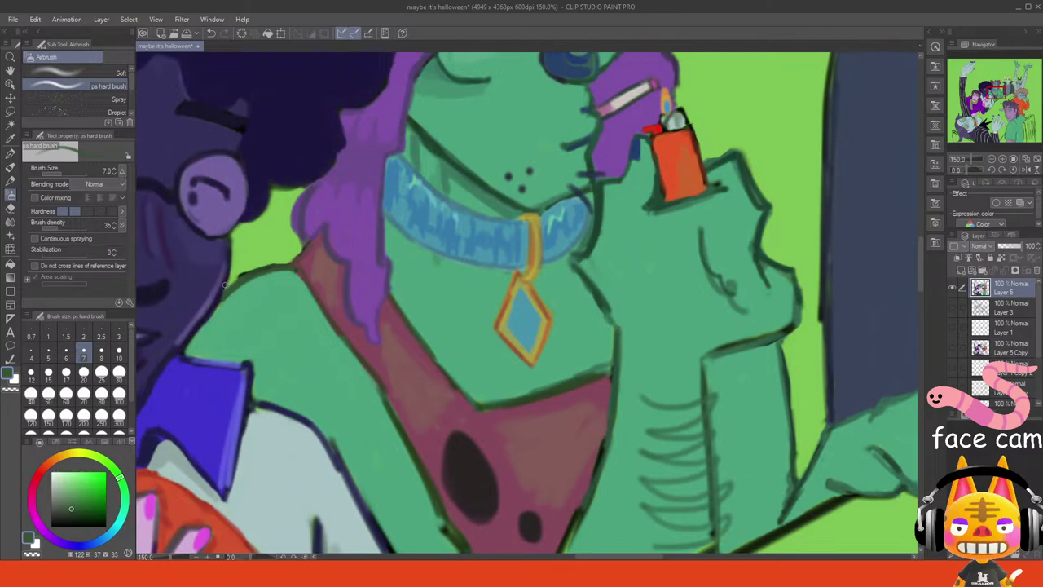
alt+click(229, 280)
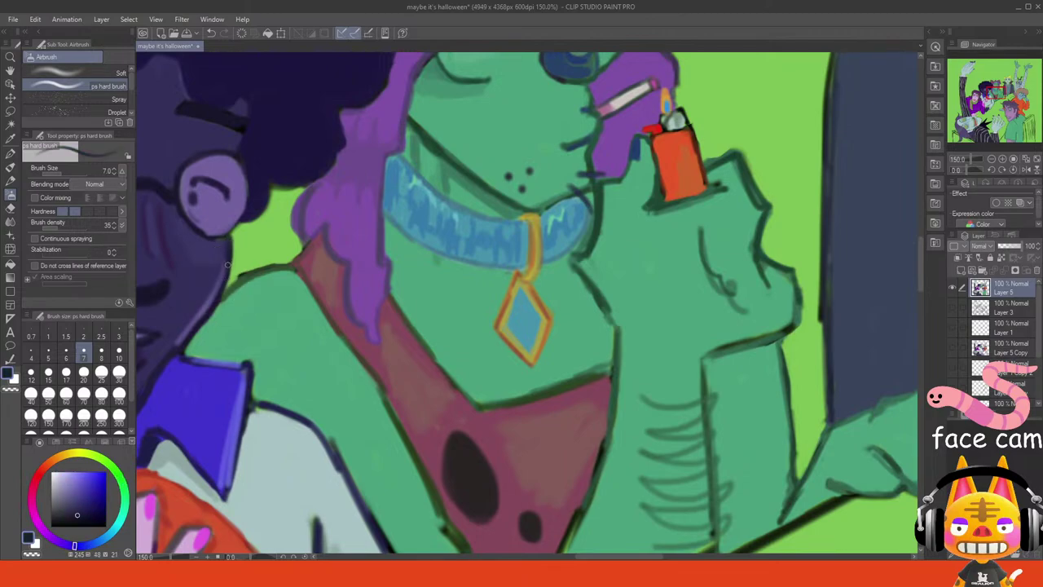
alt+click(222, 247)
- Touch up the afro-haired man's glasses frame and temple arm with dark navy and skin tones sampled from his face
drag(1002, 106, 986, 88)
alt+click(483, 263)
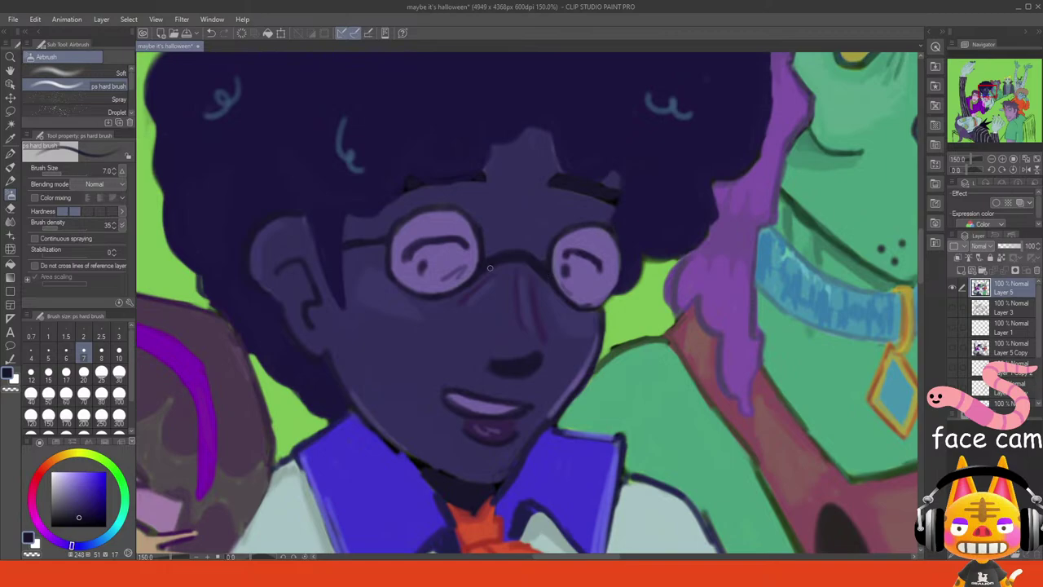
alt+click(497, 224)
alt+click(393, 253)
alt+click(537, 237)
alt+click(389, 234)
key(ctrl+z)
key(ctrl+y)
alt+click(361, 227)
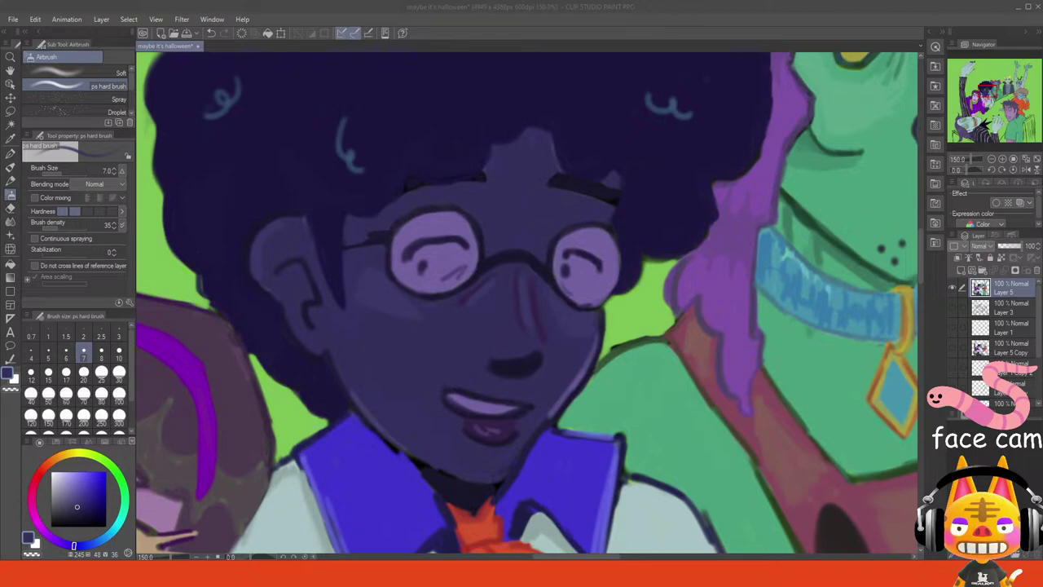
- Outline the afro's hairline above the forehead and brow in a more saturated deep navy at brush size 6
click(986, 91)
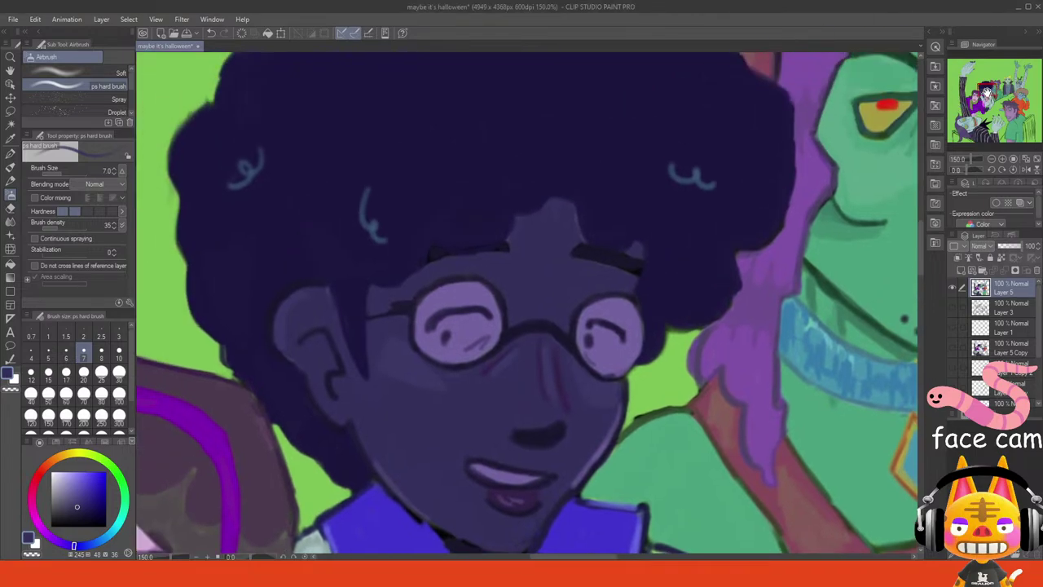
drag(986, 92, 986, 90)
alt+click(633, 290)
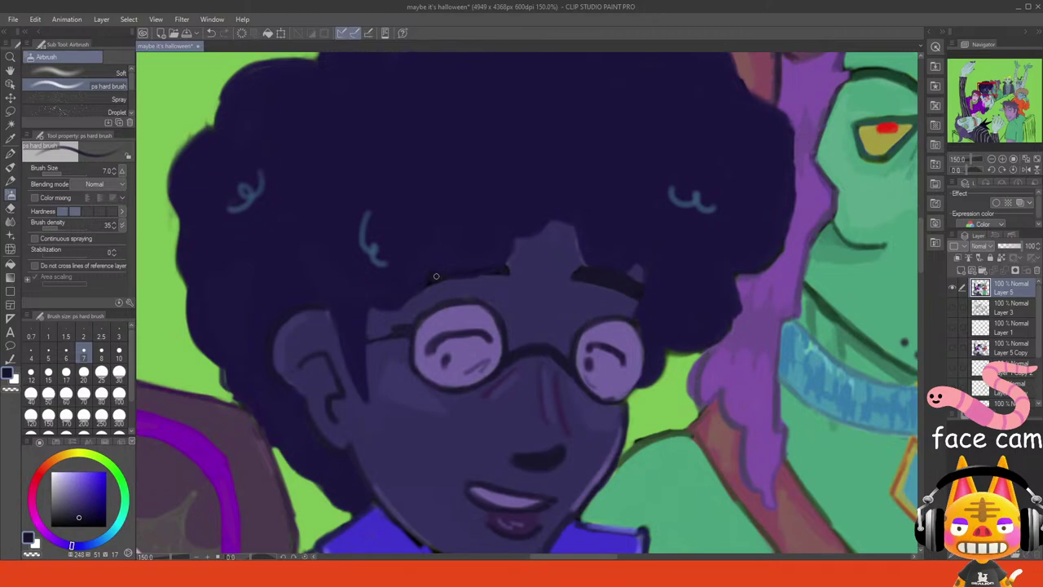
alt+click(594, 238)
click(71, 546)
click(88, 517)
click(66, 352)
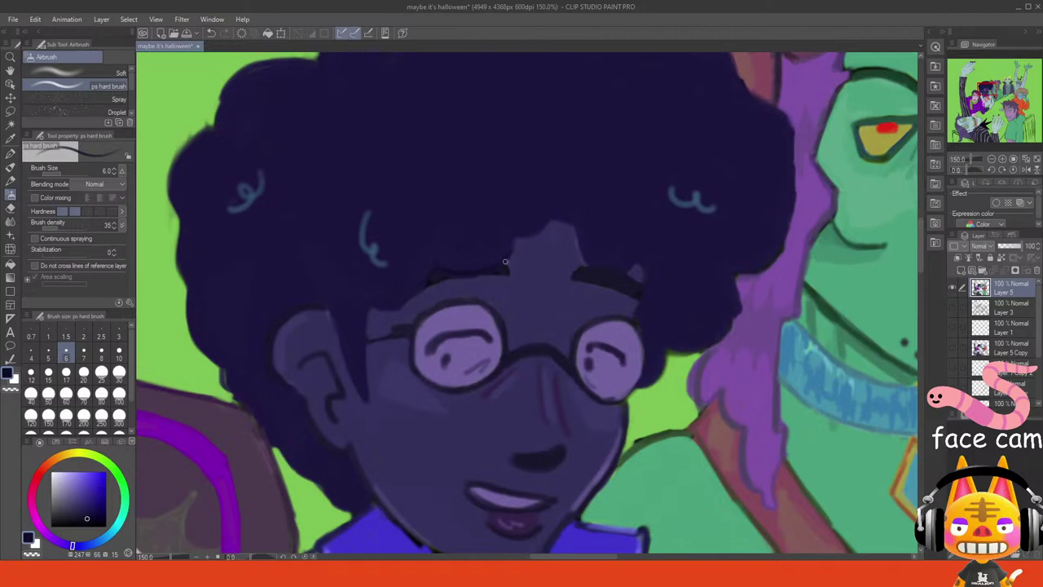
drag(511, 246, 540, 223)
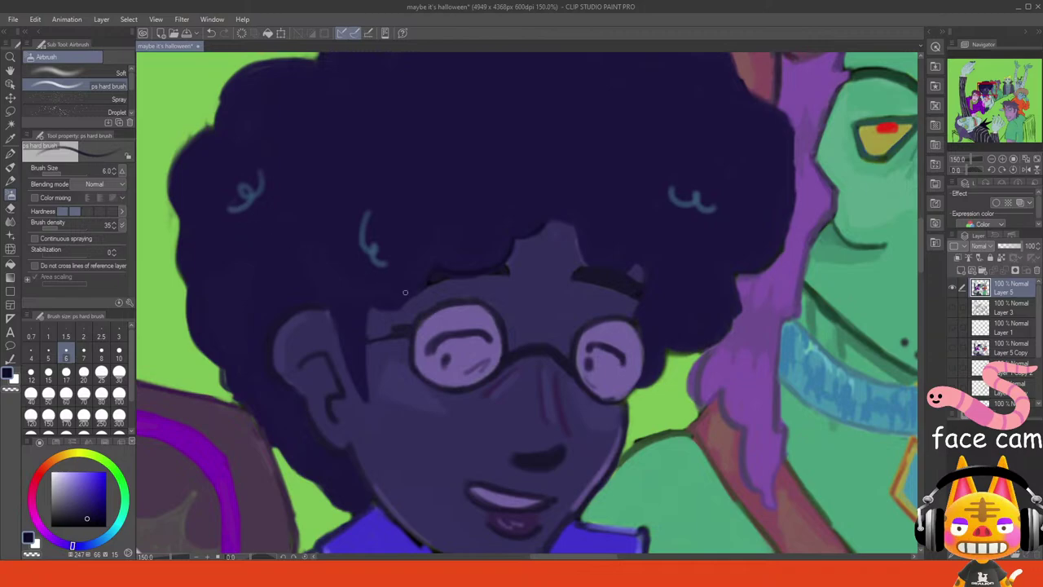
- Redraw the glasses' temple arm as one clean dark navy line from lens to hair, tidying around it with sampled skin tones
alt+click(406, 333)
click(78, 518)
click(73, 546)
drag(413, 325, 363, 339)
alt+click(400, 314)
alt+click(399, 333)
alt+click(412, 320)
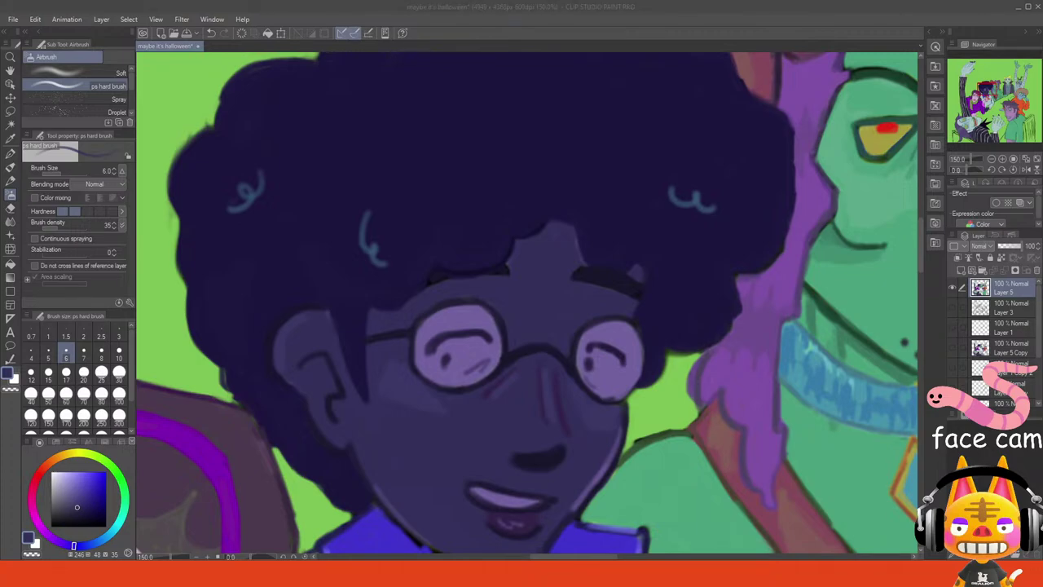
- Touch up the outer edge of the afro beside the glasses and behind the neck with sampled dark navy
click(420, 404)
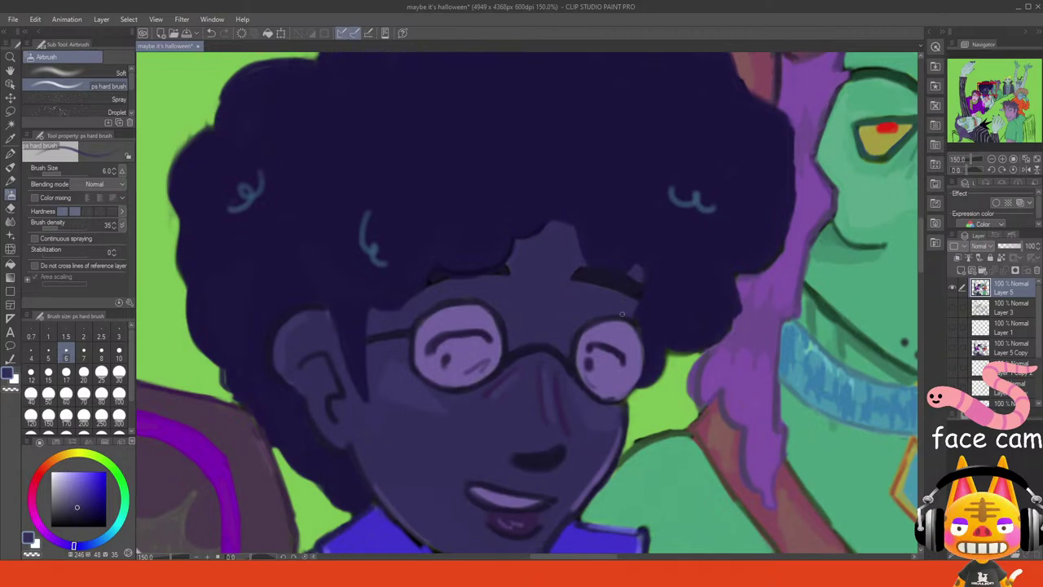
alt+click(560, 356)
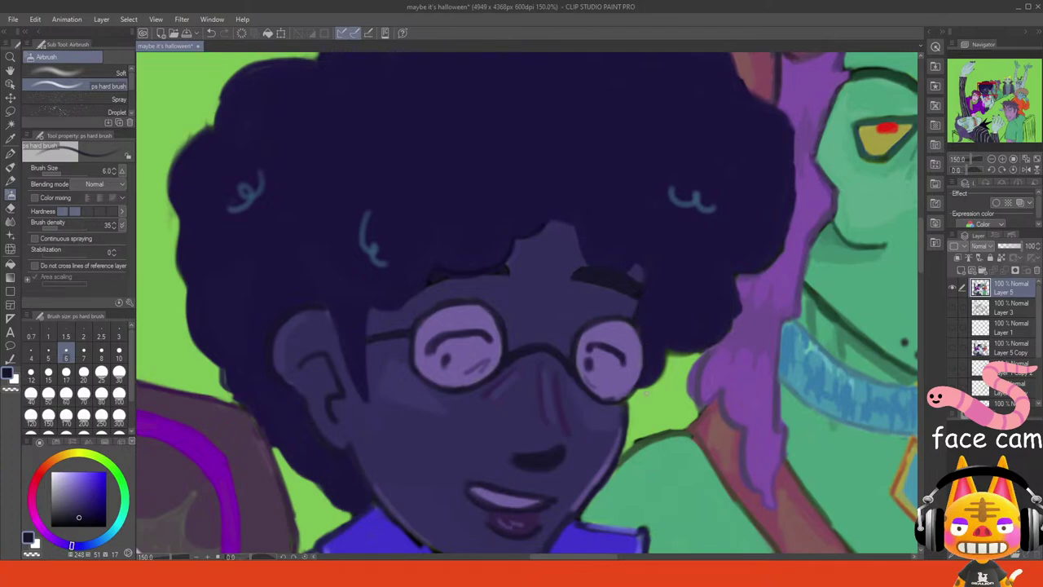
mouse_move(642, 389)
mouse_down()
mouse_move(666, 351)
mouse_move(660, 374)
mouse_move(706, 350)
mouse_up()
key(ctrl+z)
drag(734, 320, 735, 276)
drag(321, 488, 336, 501)
drag(222, 374, 227, 382)
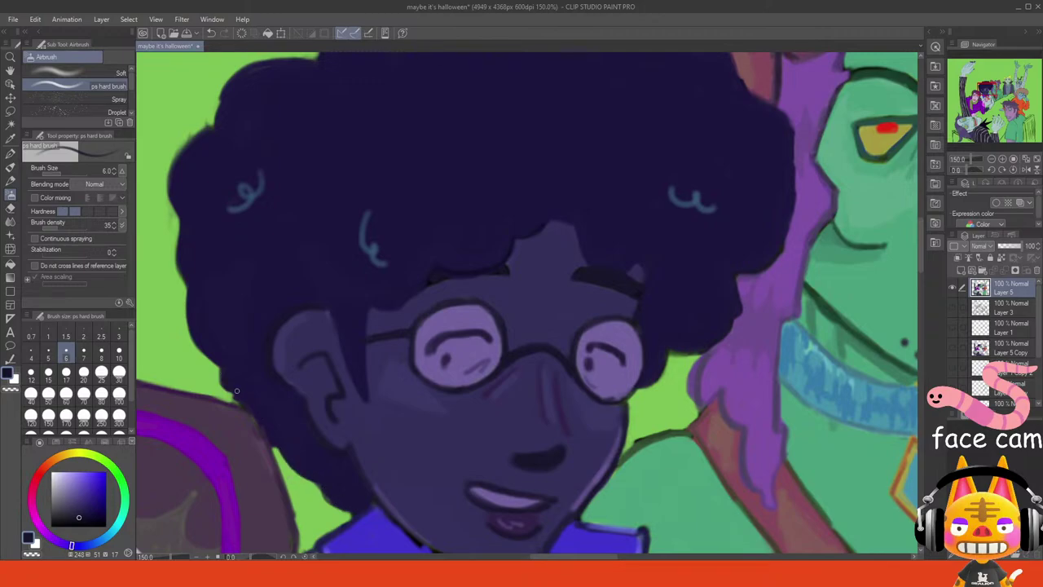
- Retouch the afro's outline above the purple figure and at its outermost curl with sampled deep purple-navy tones
alt+click(237, 393)
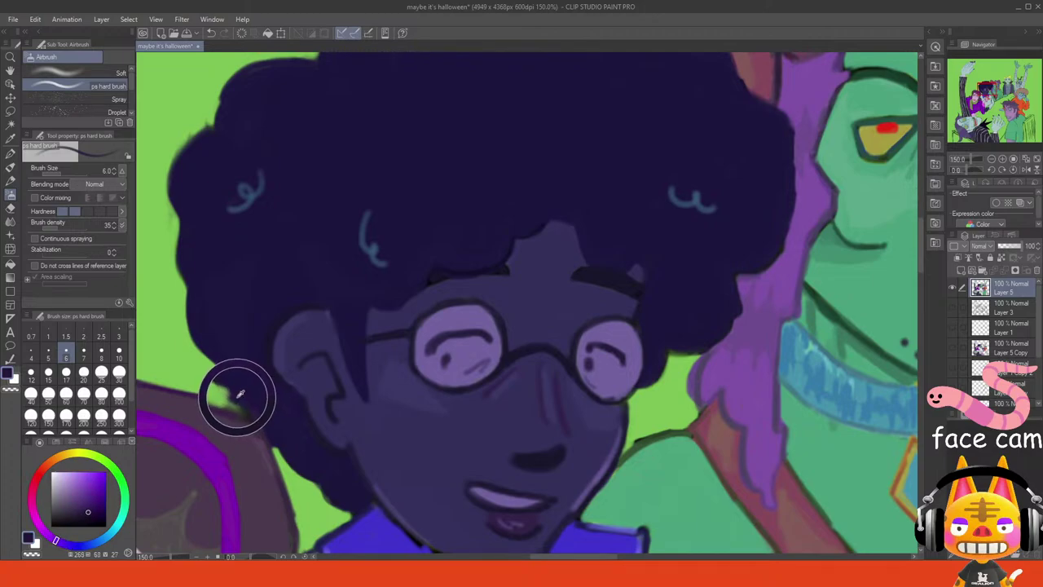
drag(247, 124, 339, 265)
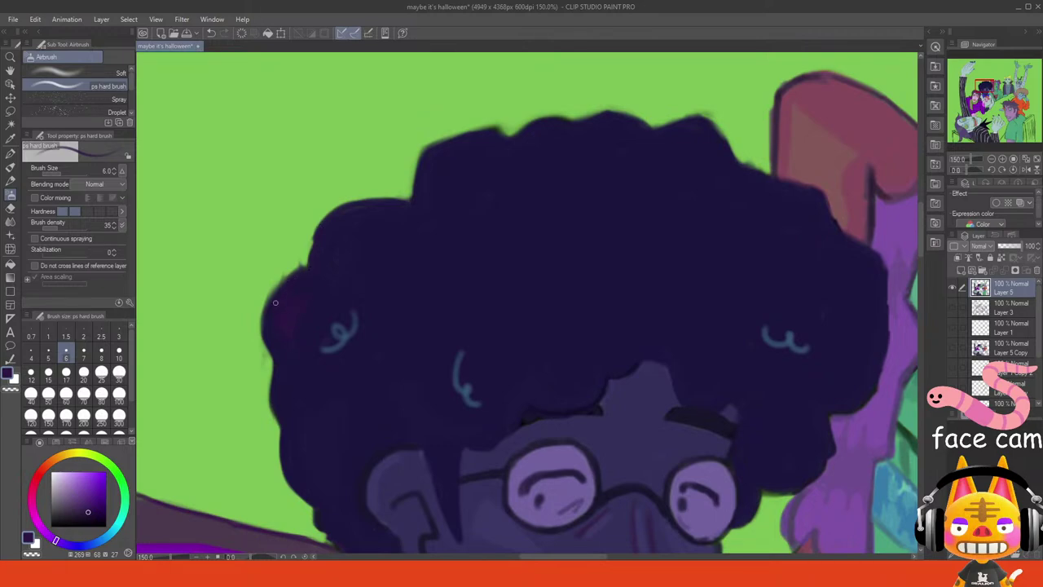
alt+click(309, 330)
alt+click(298, 315)
click(1025, 159)
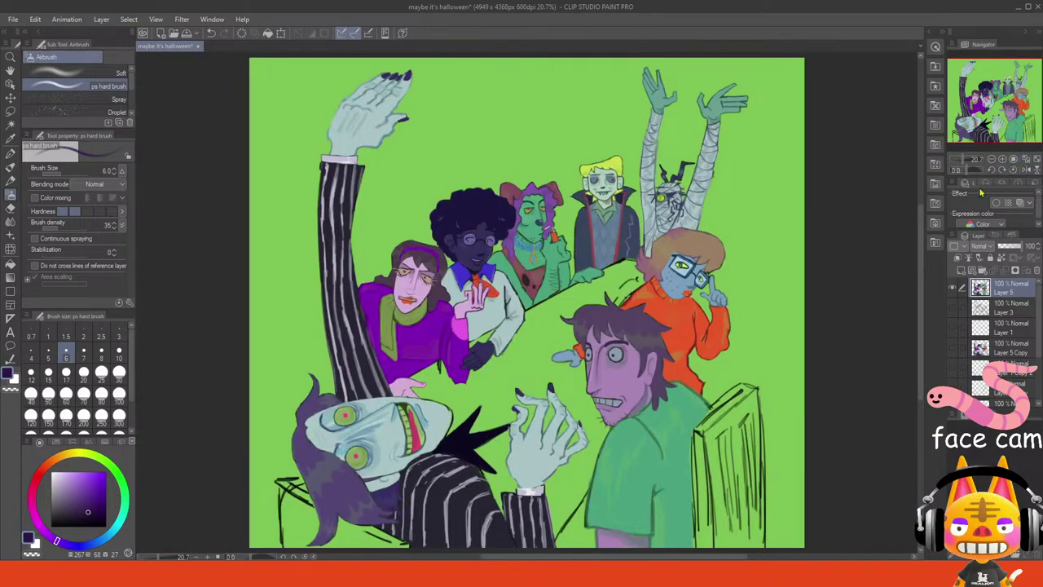
click(114, 574)
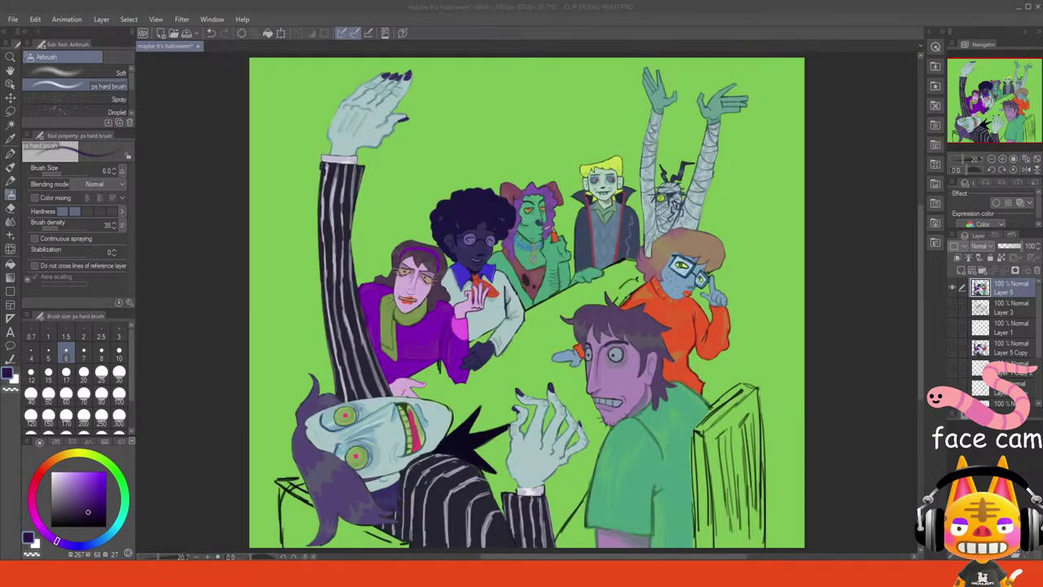
- Refine the upper part of the zigzag fold line on the blond vampire's coat sleeve with sampled muted blues
click(1002, 158)
click(1002, 158)
click(1002, 158)
drag(995, 98, 1007, 90)
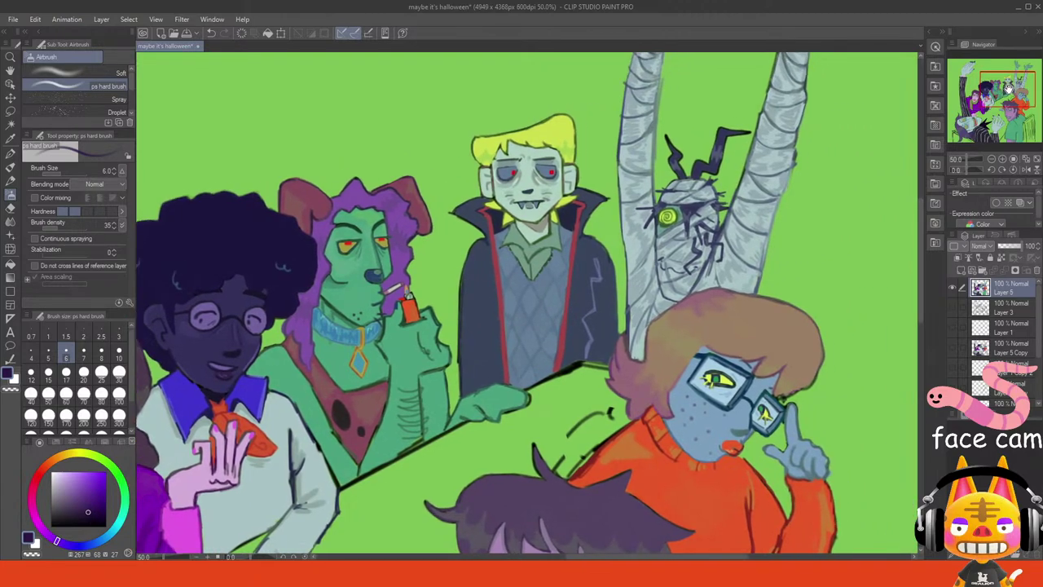
click(1004, 159)
click(1004, 159)
alt+click(723, 230)
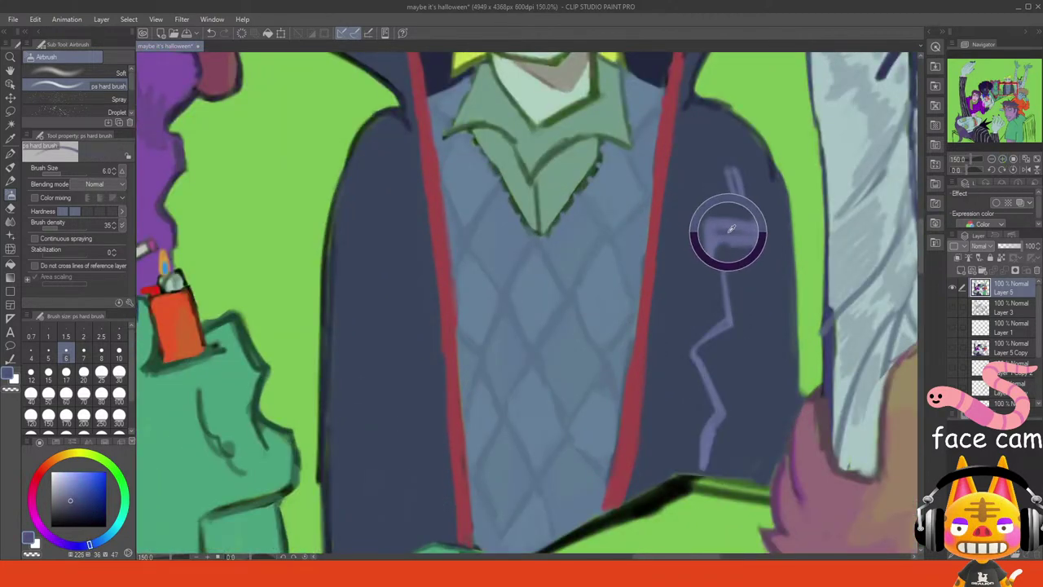
key(ctrl+z)
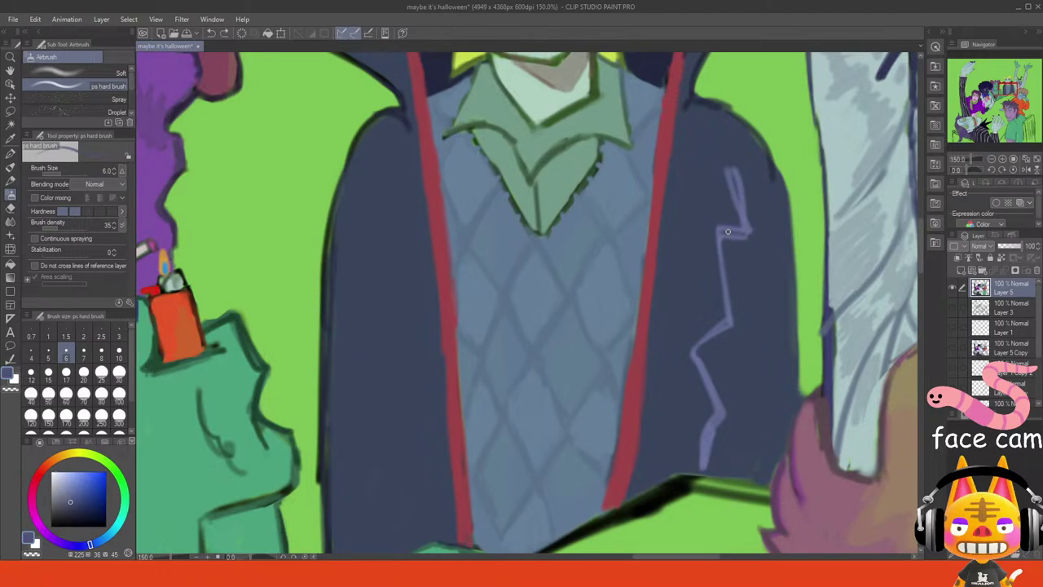
drag(727, 230, 726, 267)
mouse_move(741, 188)
mouse_down()
mouse_move(748, 216)
mouse_move(727, 165)
mouse_move(729, 174)
mouse_up()
alt+click(742, 212)
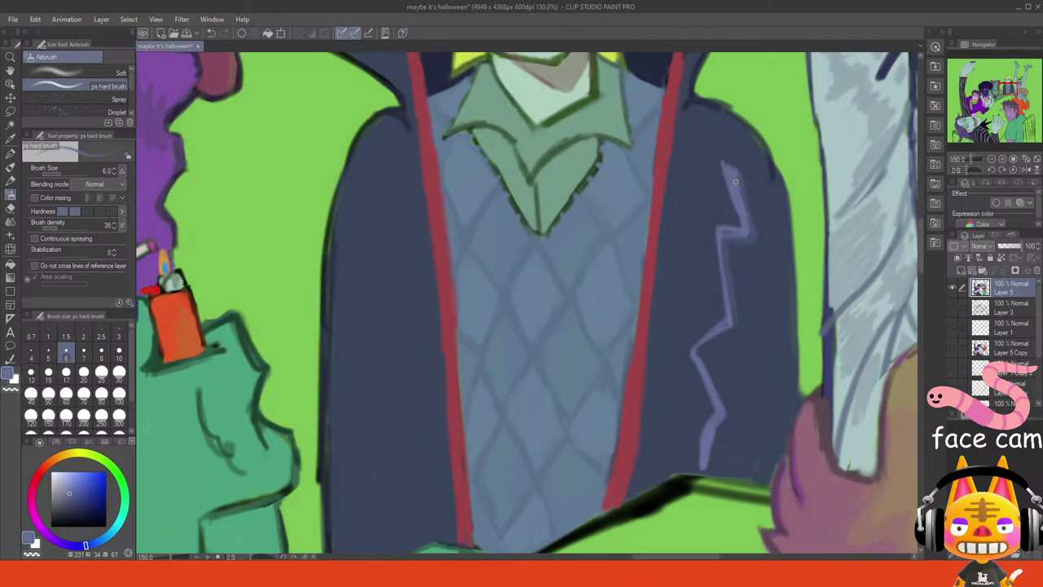
- Sharpen the lower bends of the zigzag fold line on the coat sleeve with sampled muted blues
alt+click(734, 234)
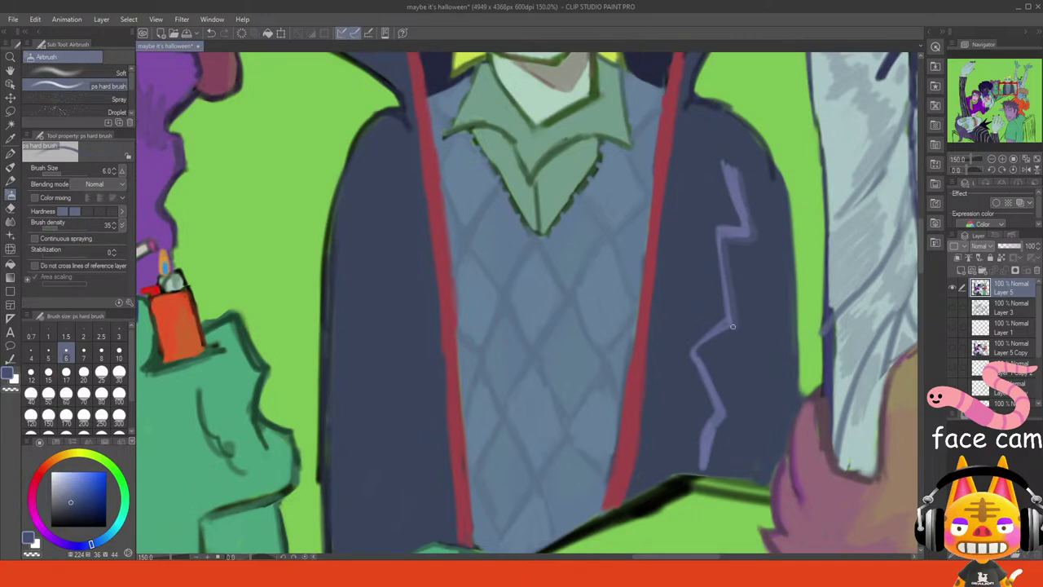
key(ctrl+z)
mouse_move(732, 327)
mouse_down()
mouse_move(697, 353)
mouse_move(714, 382)
mouse_up()
alt+click(726, 325)
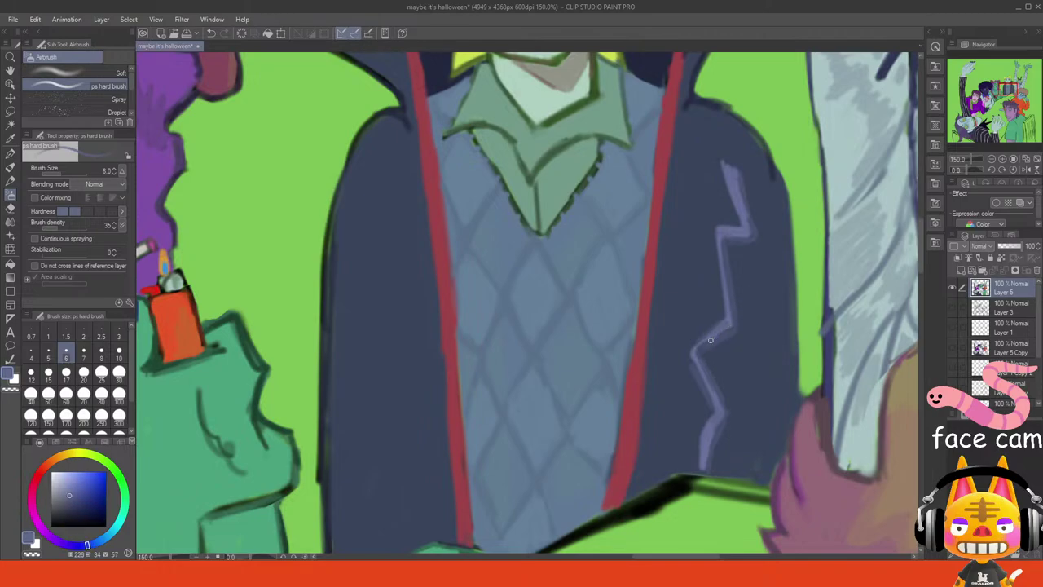
- Paint a more saturated red along the lower half of the vampire's coat trim on the side nearest the dog
alt+click(635, 384)
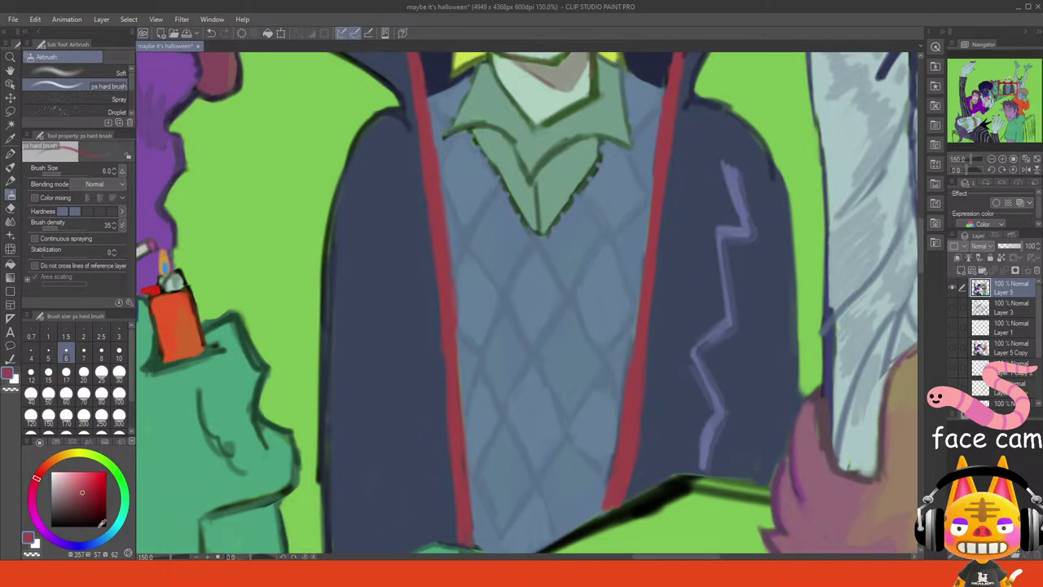
click(96, 492)
drag(440, 327, 447, 403)
key(ctrl+z)
drag(446, 298, 453, 411)
mouse_move(450, 303)
mouse_down()
mouse_move(461, 424)
mouse_move(453, 450)
mouse_up()
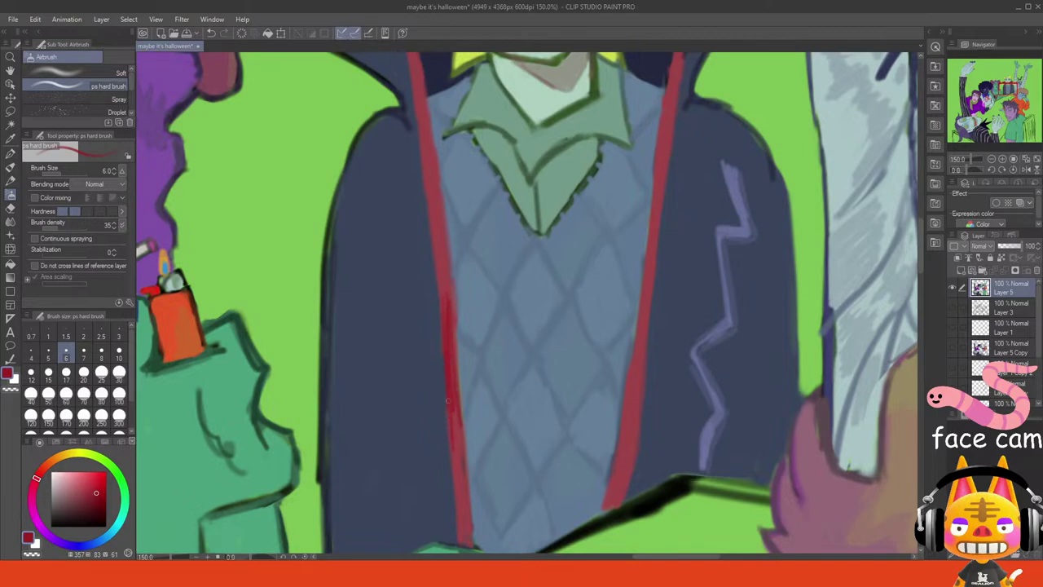
drag(448, 401, 454, 465)
drag(454, 390, 459, 473)
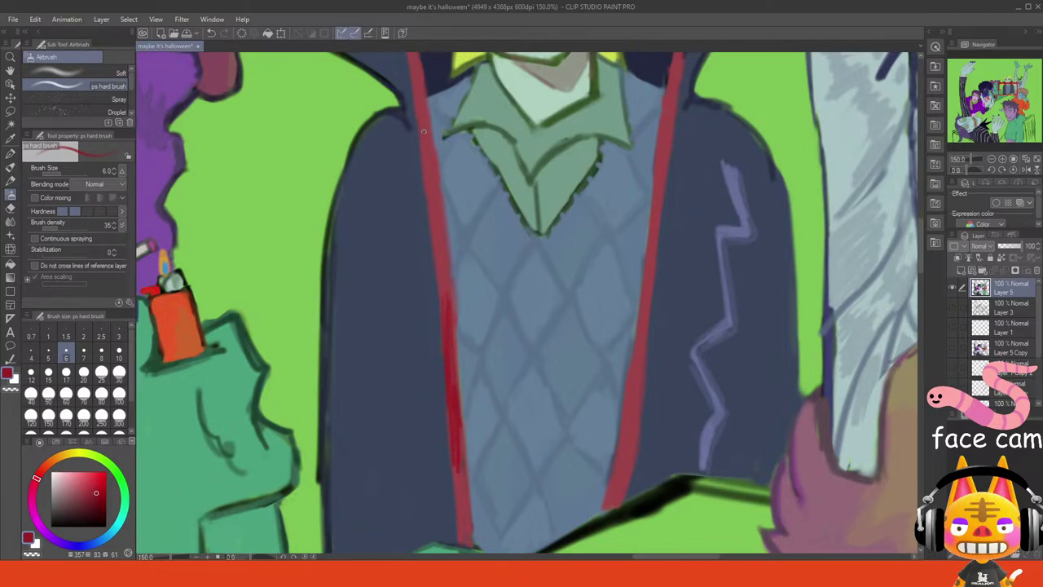
- Continue the saturated red along the upper chest section of the coat trim nearest the dog
mouse_move(424, 131)
mouse_down()
mouse_move(440, 257)
mouse_move(434, 227)
mouse_move(434, 237)
mouse_up()
key(ctrl+z)
drag(427, 160, 439, 272)
drag(430, 138, 436, 237)
mouse_move(434, 150)
mouse_down()
mouse_move(442, 235)
mouse_move(442, 226)
mouse_up()
drag(427, 129, 431, 188)
drag(426, 147, 430, 172)
- Extend the saturated red up the same trim to its corner inside the vampire's raised collar
drag(1007, 93, 1005, 87)
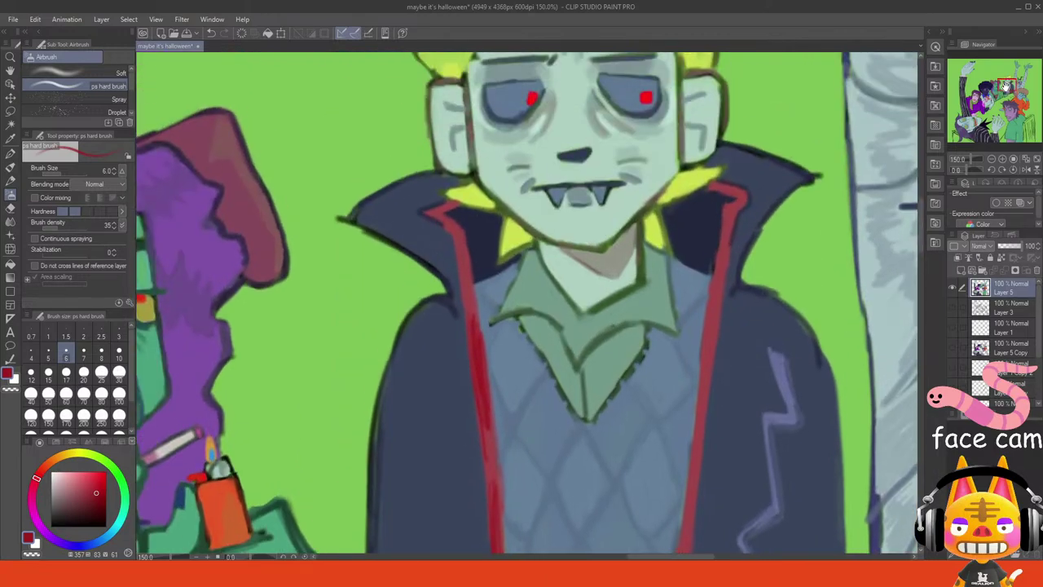
mouse_move(455, 203)
mouse_down()
mouse_move(429, 211)
mouse_move(462, 248)
mouse_move(456, 234)
mouse_move(471, 313)
mouse_up()
key(ctrl+z)
drag(462, 275, 470, 318)
drag(467, 267, 478, 331)
- Paint the coat trim nearest the mummy in the same saturated red from the collar down past the sweater's middle
mouse_move(712, 187)
mouse_down()
mouse_move(743, 194)
mouse_move(713, 322)
mouse_up()
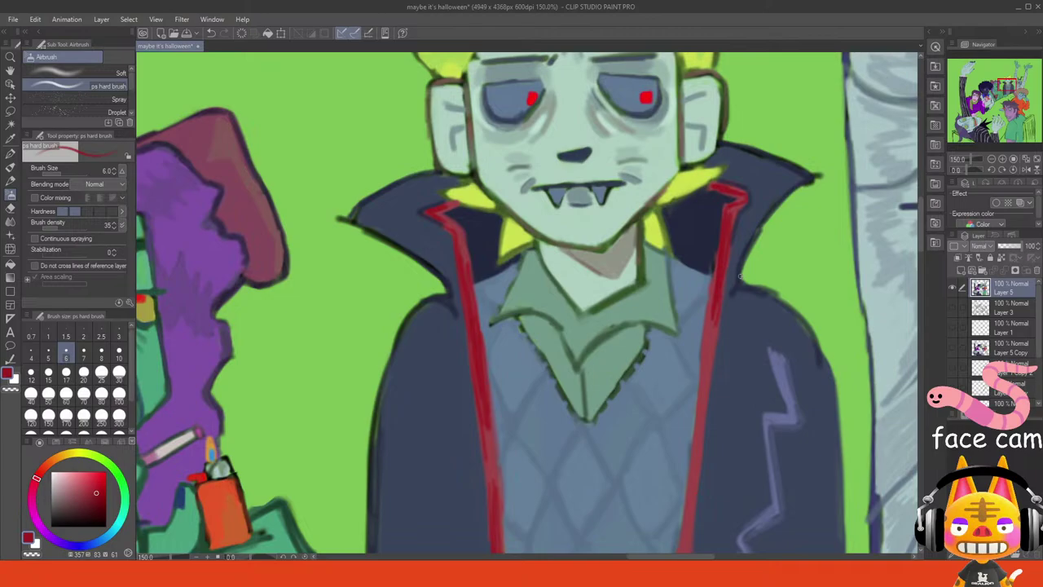
click(1015, 160)
drag(998, 112, 1011, 87)
click(1003, 159)
click(1002, 160)
click(1003, 160)
click(1003, 159)
click(1003, 160)
click(1003, 159)
drag(532, 221, 521, 291)
drag(523, 246, 504, 392)
drag(513, 345, 497, 436)
drag(504, 371, 498, 456)
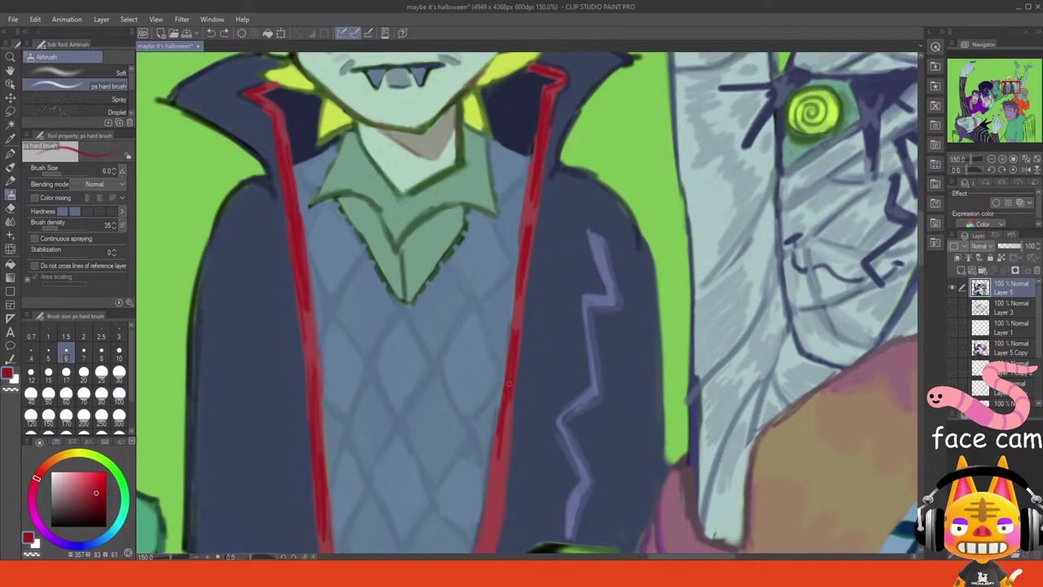
drag(510, 400, 502, 466)
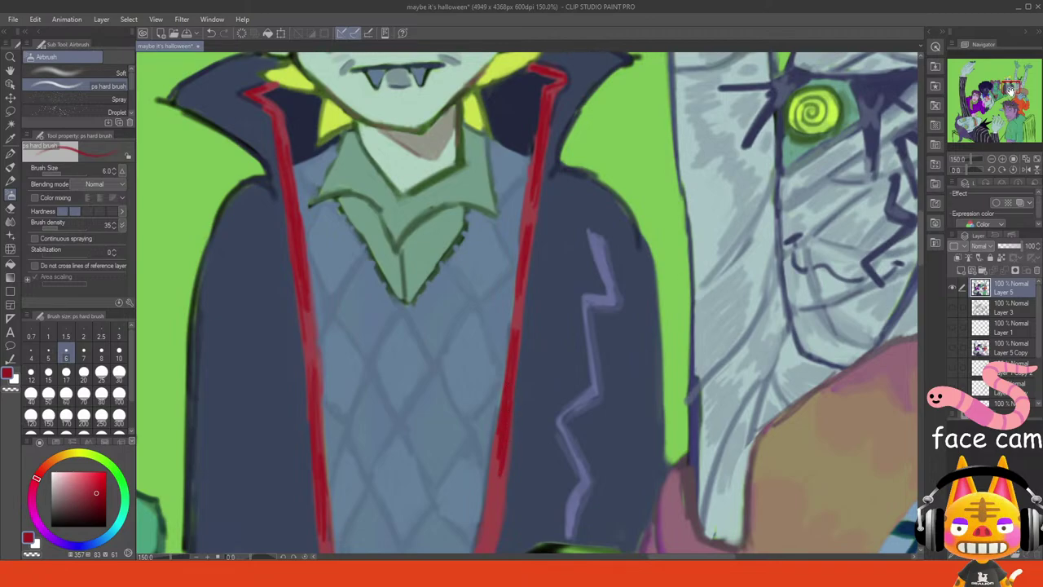
- Fill the bottom end of the trim nearest the mummy with saturated red, touching it up with sampled reds
drag(1008, 87, 1009, 91)
drag(489, 346, 482, 429)
drag(486, 373, 471, 435)
alt+click(501, 350)
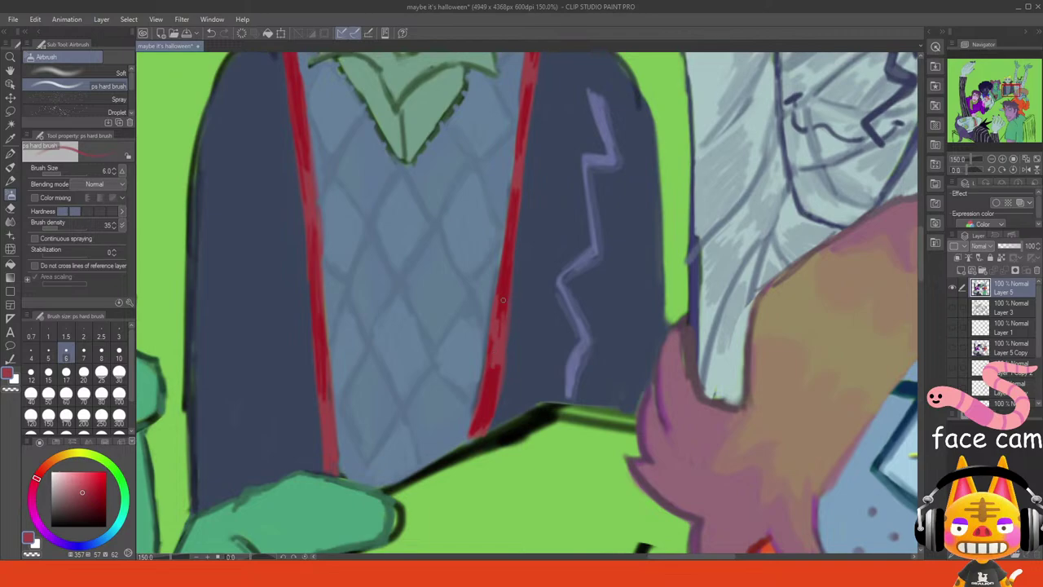
alt+click(501, 305)
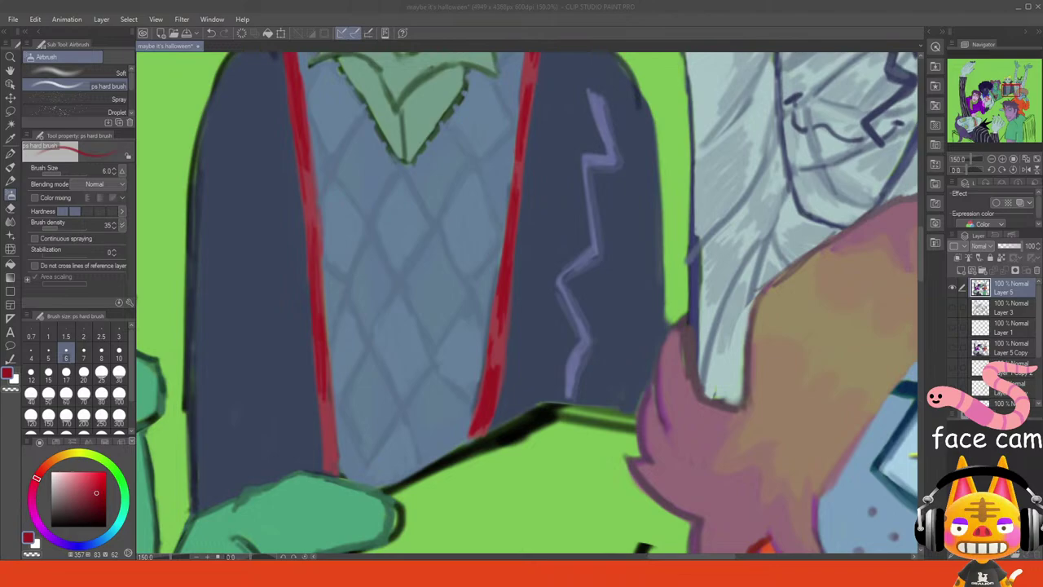
- Paint out the zigzag fold line on the vampire's coat sleeve with sampled coat navy at brush size 25, checking the figure mirrored
key(alt+Tab)
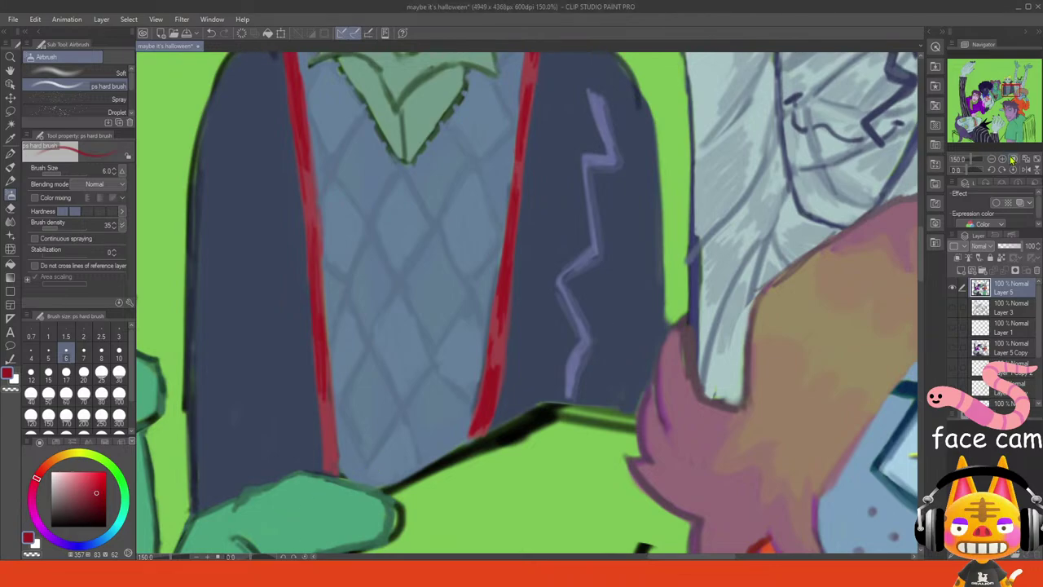
click(1013, 160)
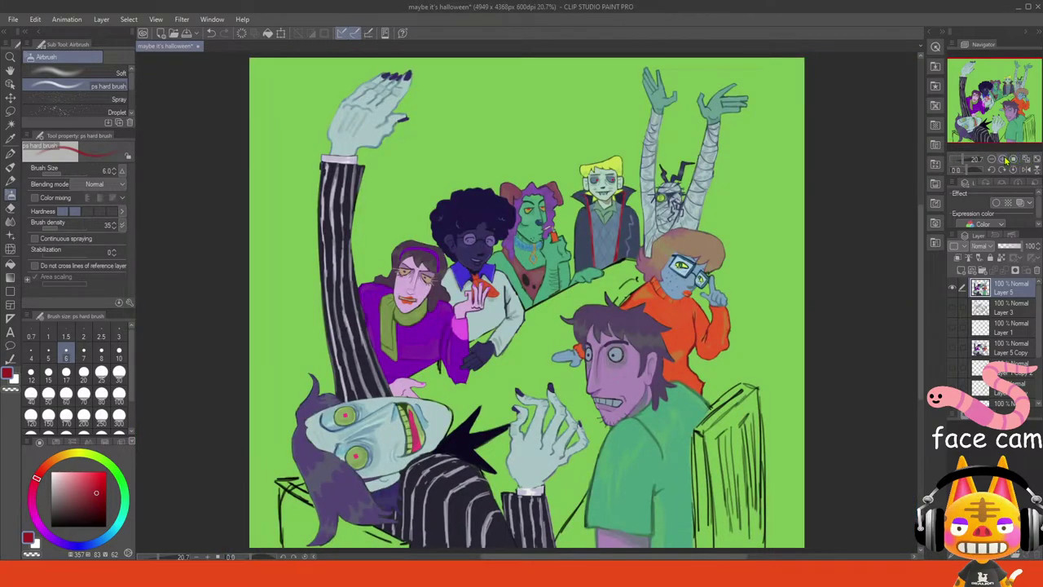
click(1003, 159)
click(1003, 160)
click(1003, 159)
click(1004, 160)
click(1004, 160)
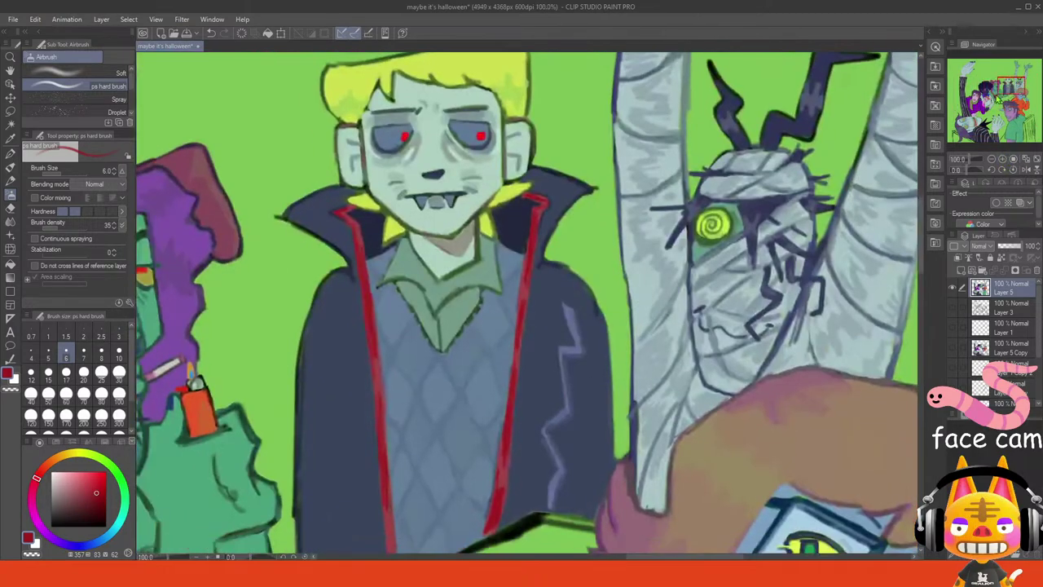
click(101, 372)
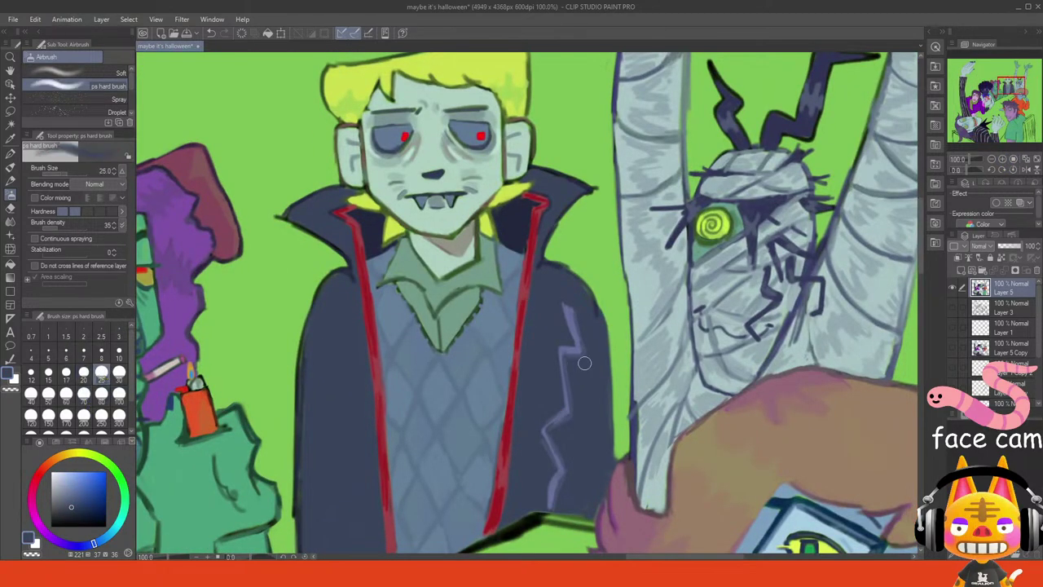
mouse_move(569, 310)
mouse_down()
mouse_move(570, 355)
mouse_move(581, 366)
mouse_move(557, 424)
mouse_move(567, 507)
mouse_up()
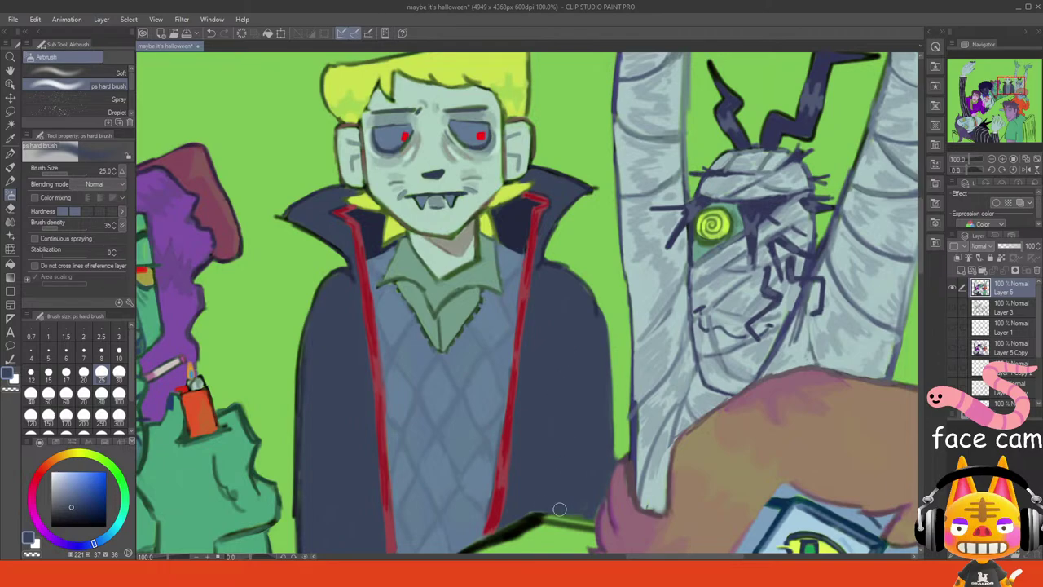
click(1031, 171)
click(1031, 171)
click(1031, 171)
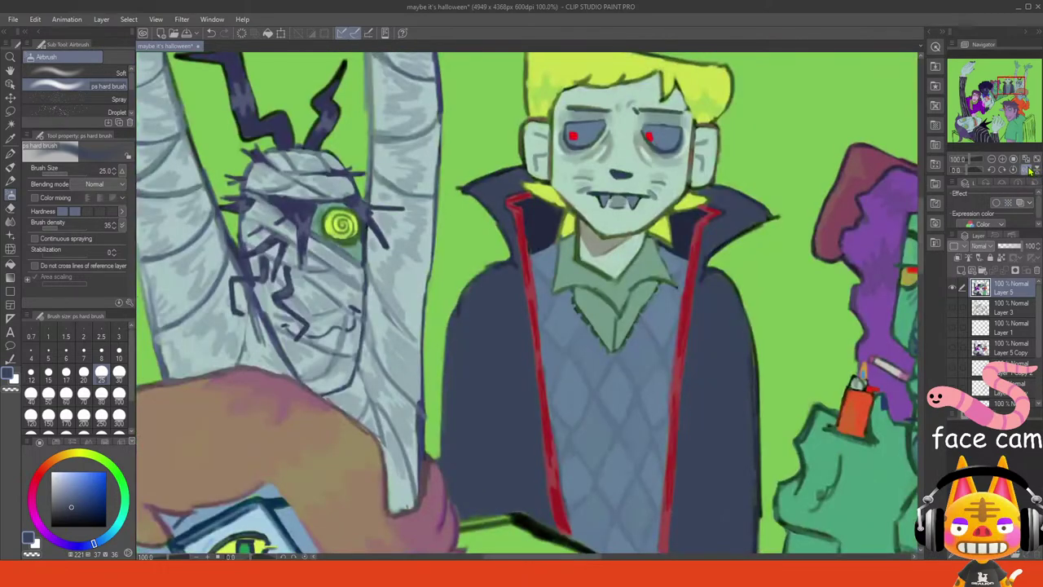
click(1030, 171)
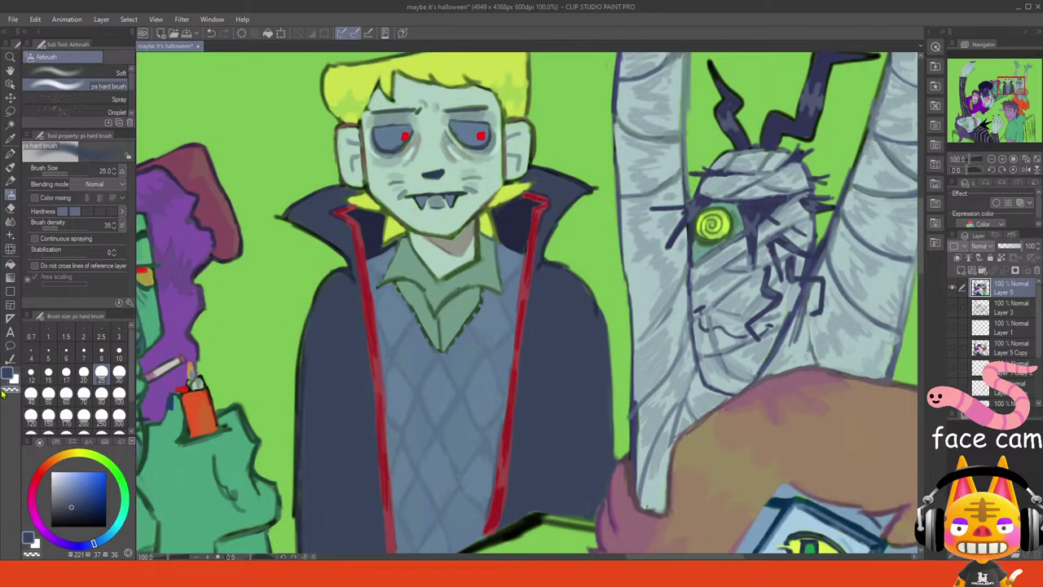
- Clean up the points and edge of the vampire's raised collar at brush size 10, erasing stray paint and adding sampled dark navy
click(119, 358)
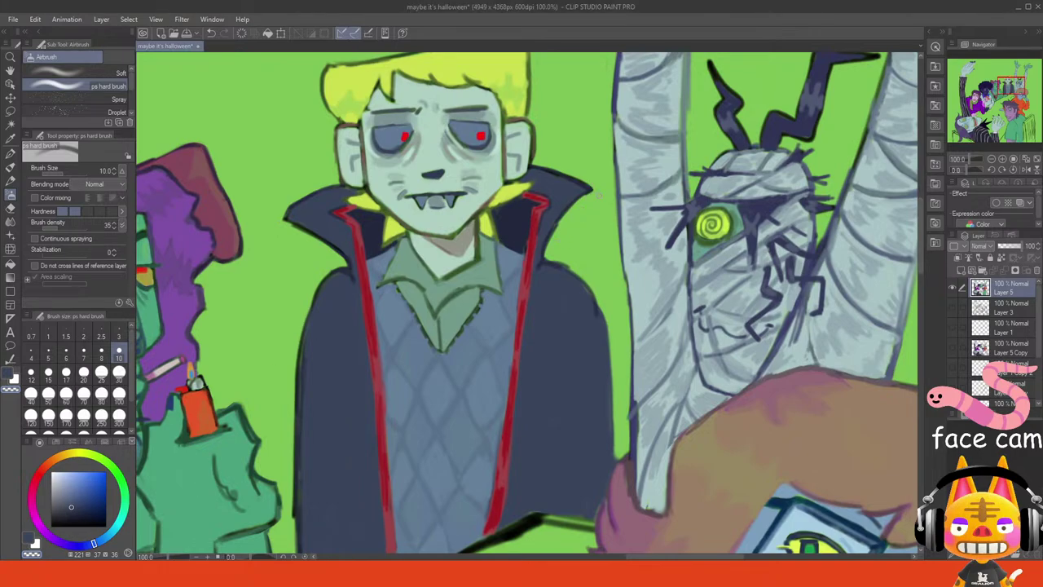
alt+click(296, 204)
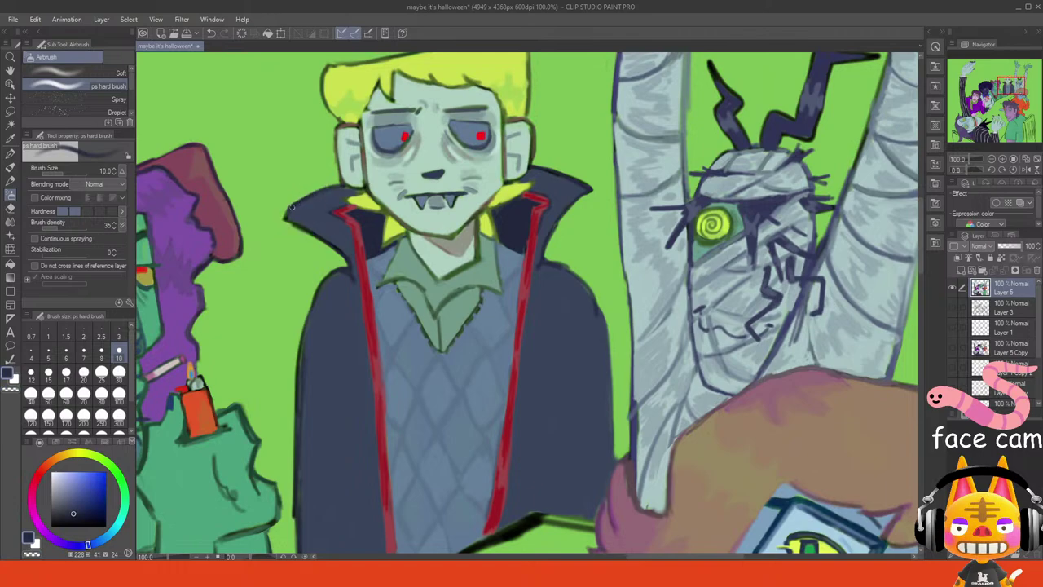
drag(295, 205, 285, 217)
key(ctrl+z)
drag(343, 189, 356, 189)
alt+click(516, 98)
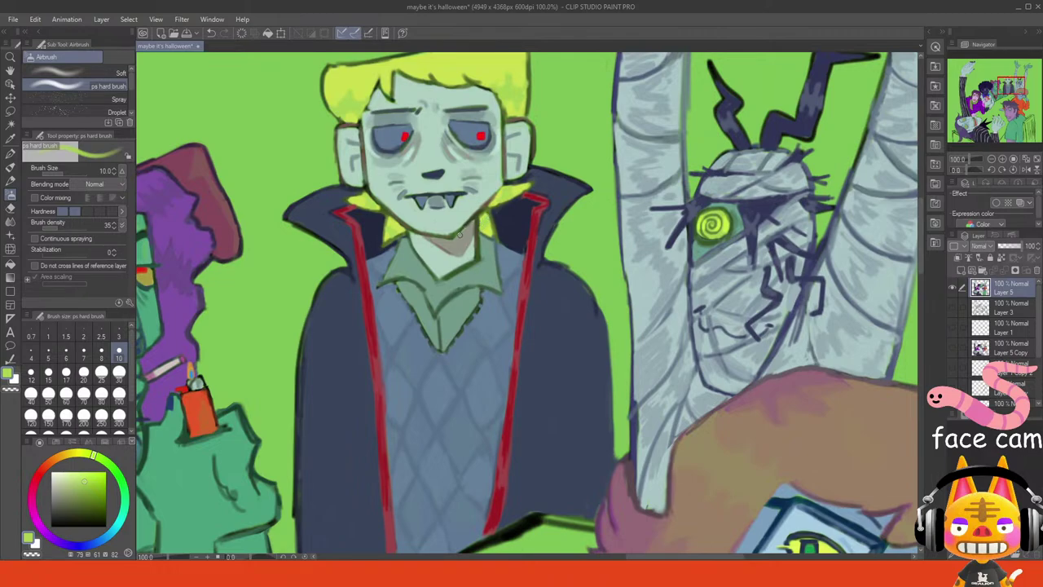
alt+click(454, 245)
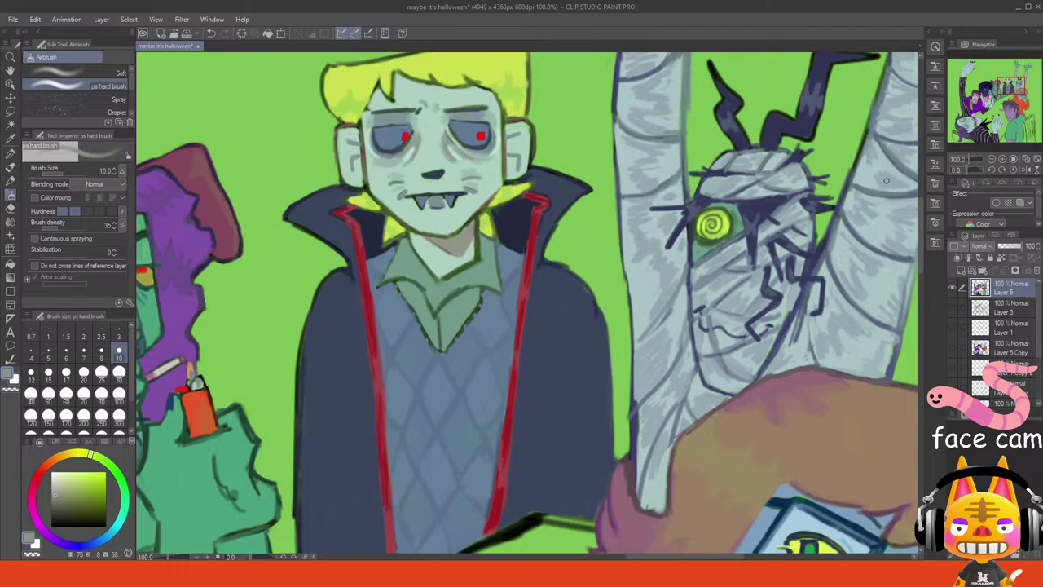
click(1026, 160)
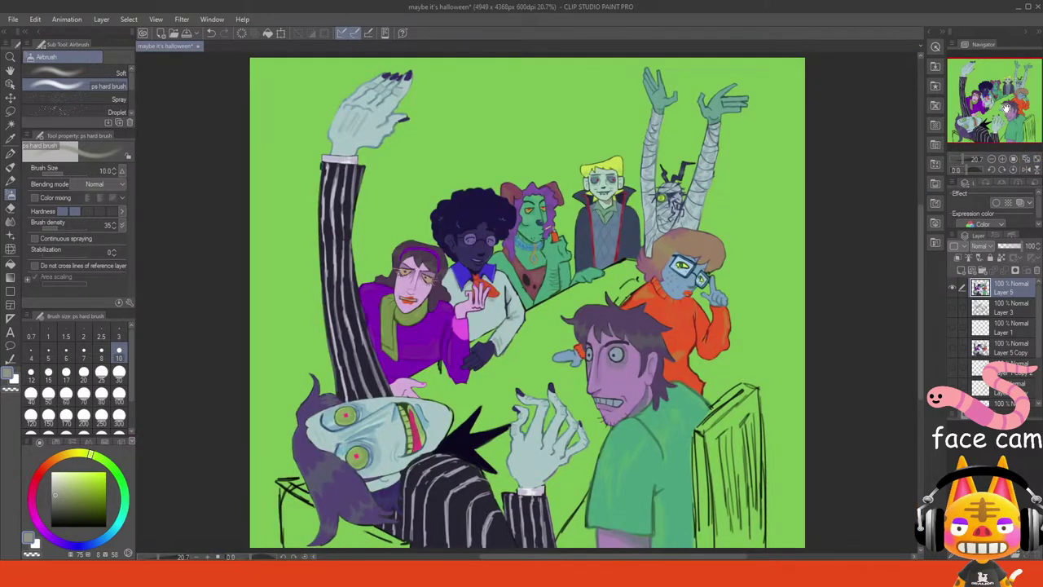
mouse_move(1007, 108)
mouse_down()
mouse_move(1026, 100)
mouse_move(1014, 94)
mouse_move(1005, 106)
mouse_move(1013, 99)
mouse_move(999, 92)
mouse_up()
click(1003, 159)
click(1003, 159)
click(1003, 159)
click(1002, 158)
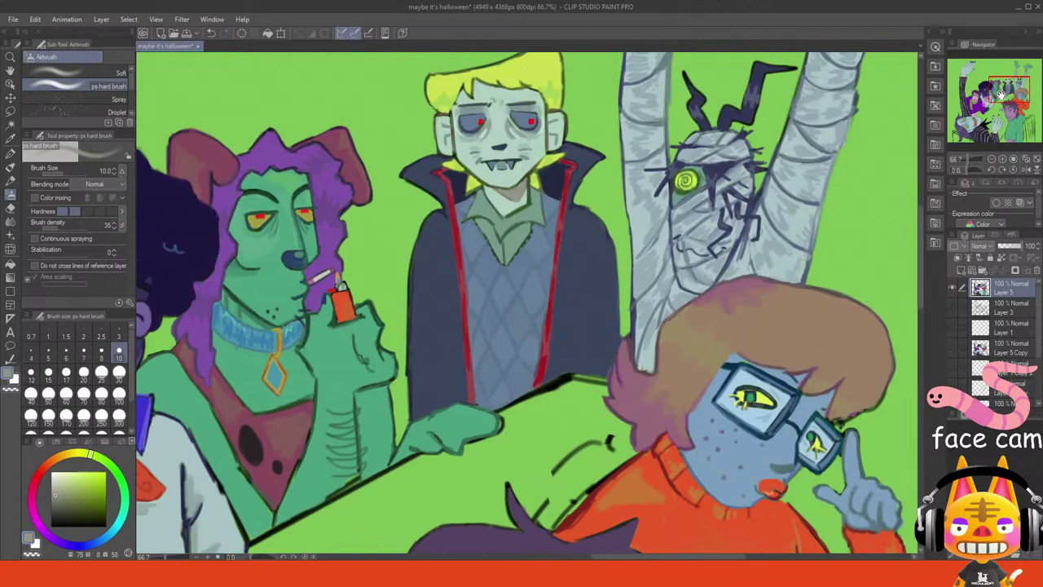
click(1004, 160)
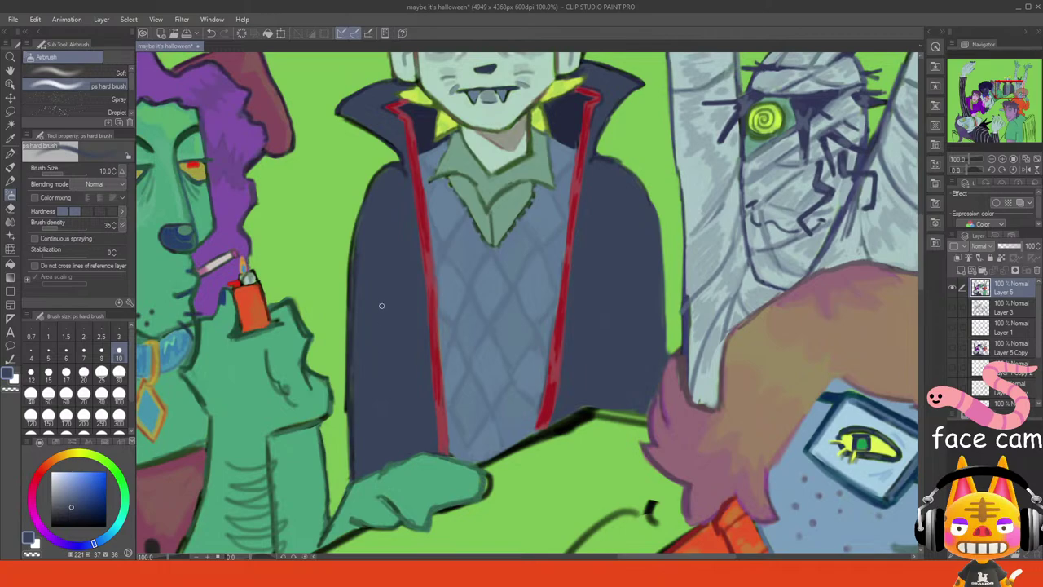
alt+click(429, 189)
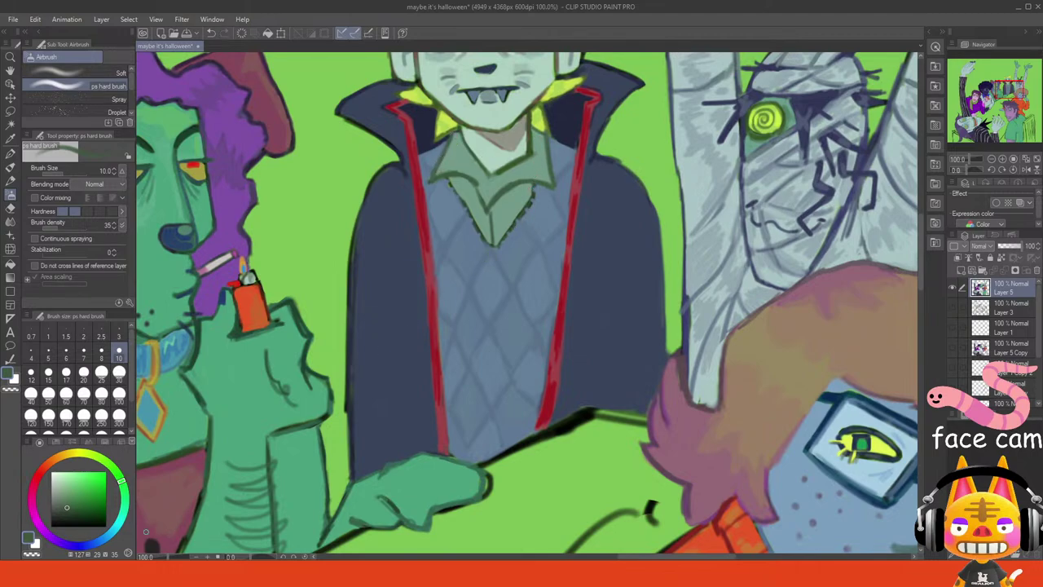
click(122, 573)
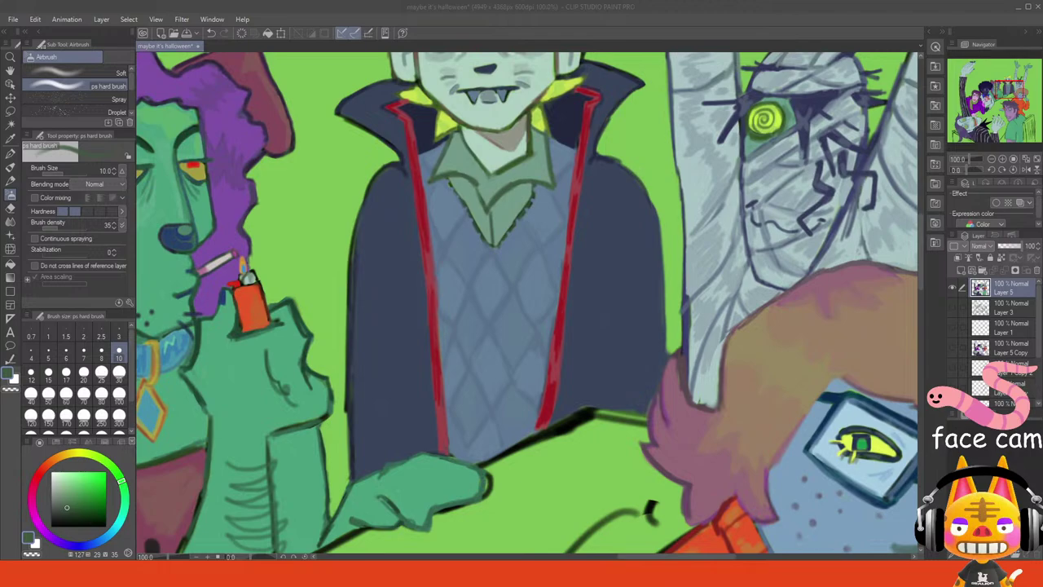
key(alt+Tab)
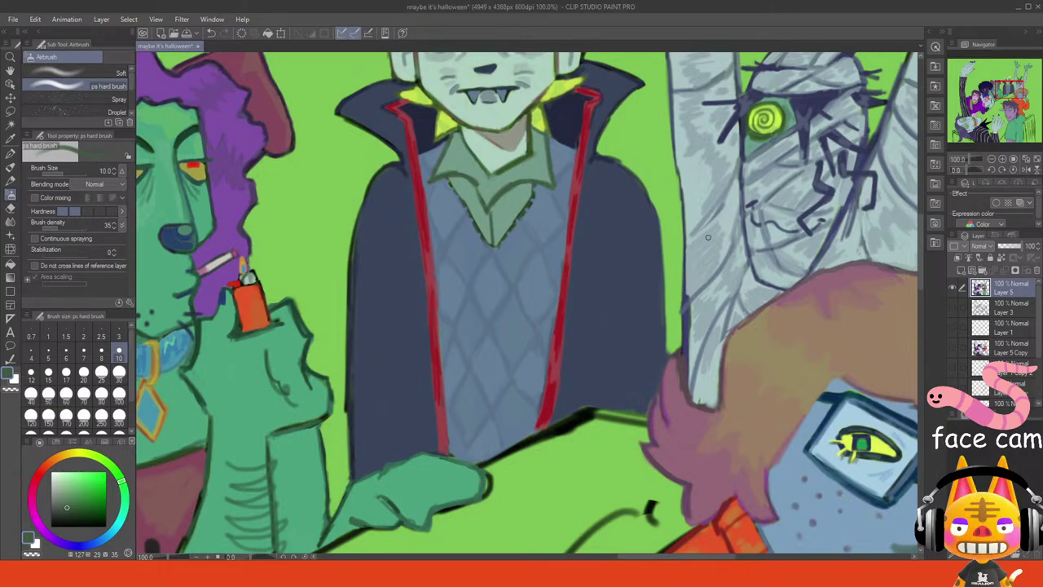
- Darken the outline of the vampire's fringe and the side of his blond hair in dark green at brush size 7
drag(1013, 111, 1007, 80)
click(992, 159)
click(1002, 159)
click(1002, 159)
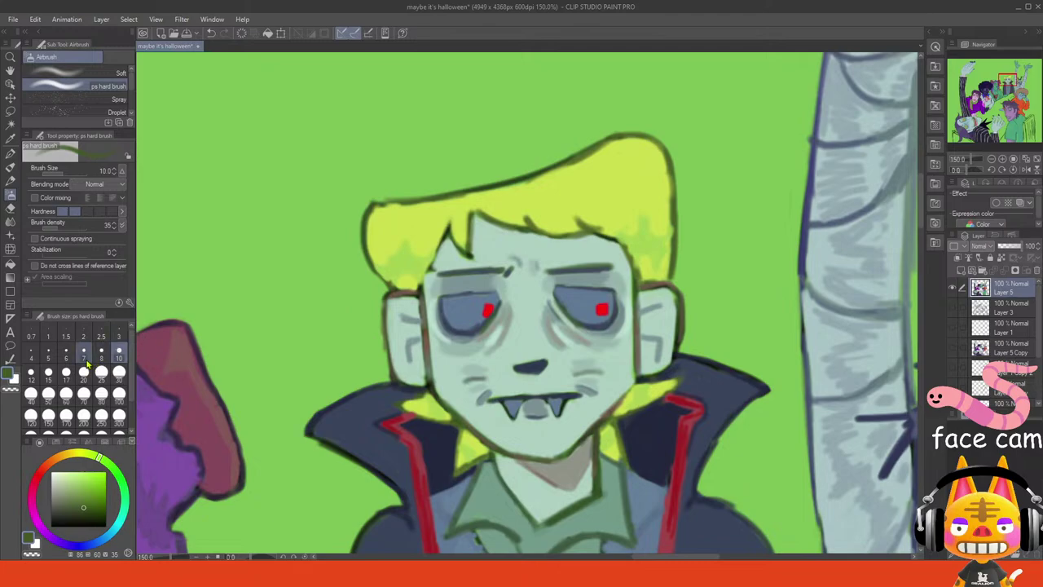
click(83, 352)
drag(447, 239, 420, 286)
mouse_move(513, 228)
mouse_down()
mouse_move(617, 240)
mouse_move(638, 281)
mouse_up()
mouse_move(677, 204)
mouse_down()
mouse_move(673, 265)
mouse_move(666, 173)
mouse_move(670, 247)
mouse_up()
key(ctrl+z)
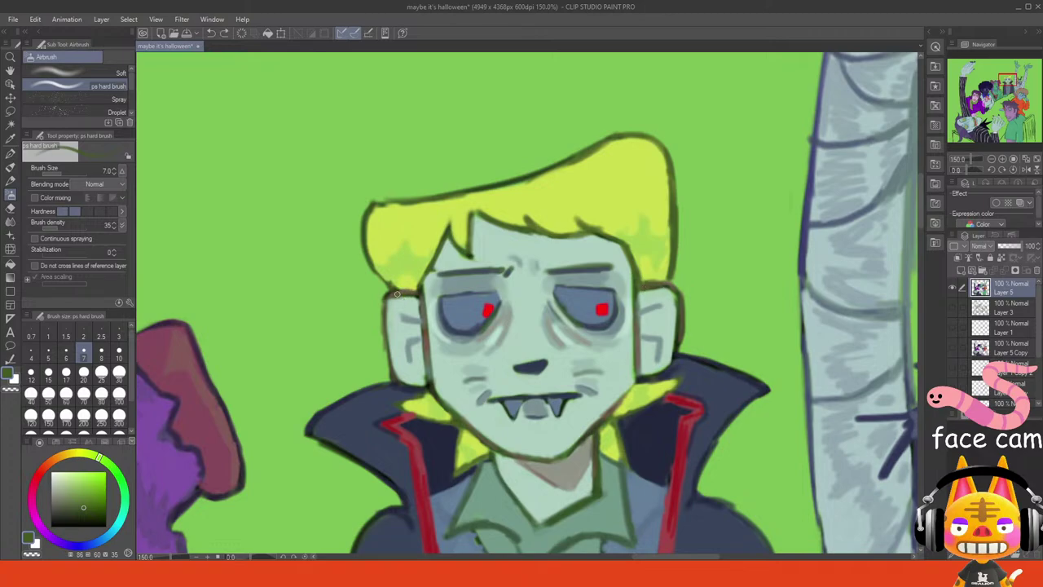
- Retrace the top contour of the vampire's blond hair with the same dark green
mouse_move(369, 253)
mouse_down()
mouse_move(375, 203)
mouse_move(417, 208)
mouse_move(497, 185)
mouse_up()
key(ctrl+z)
key(ctrl+z)
key(ctrl+z)
drag(555, 167, 608, 145)
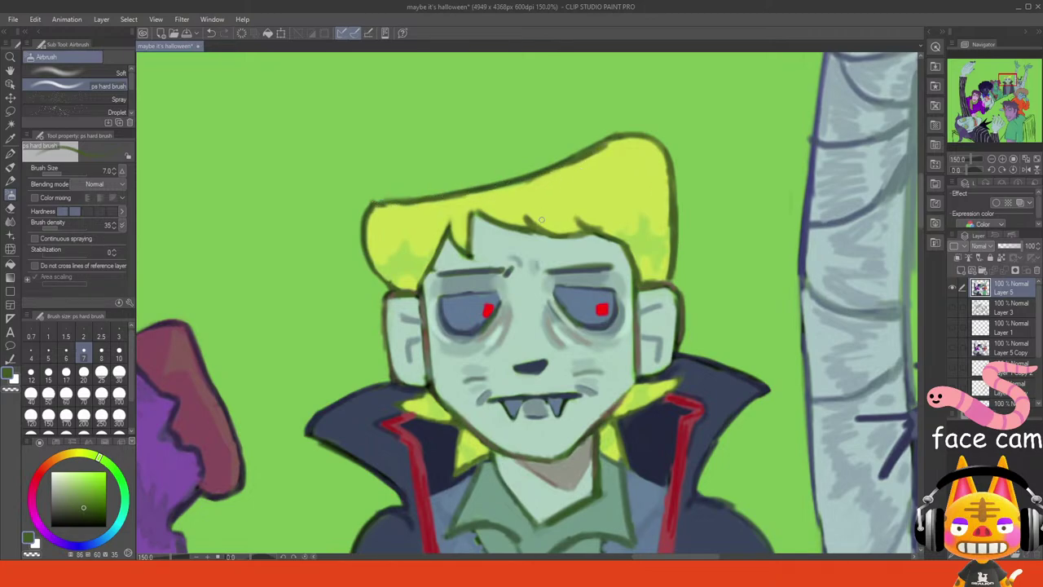
alt+click(481, 302)
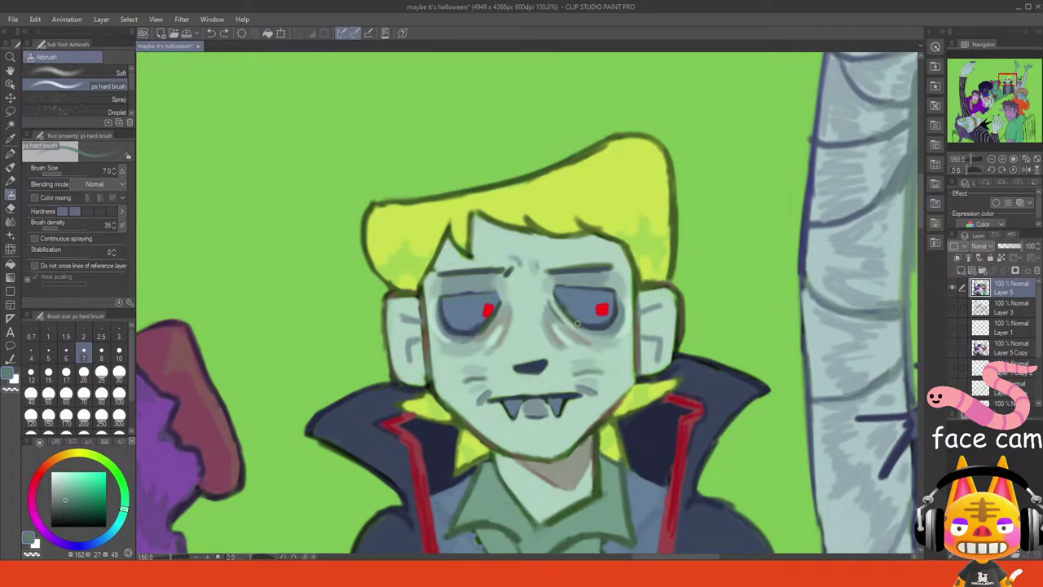
alt+click(581, 307)
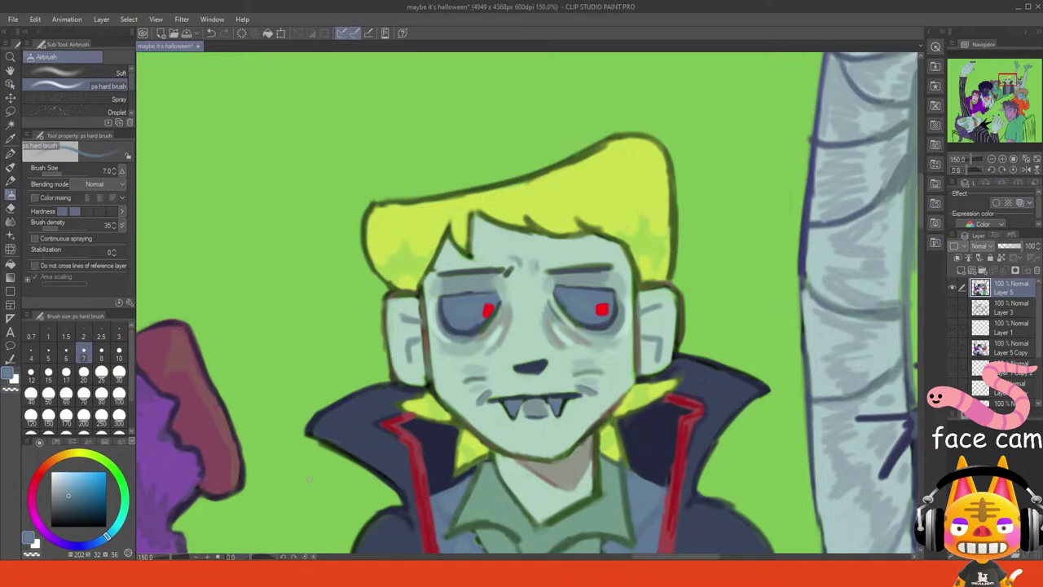
click(1026, 158)
drag(987, 102, 992, 99)
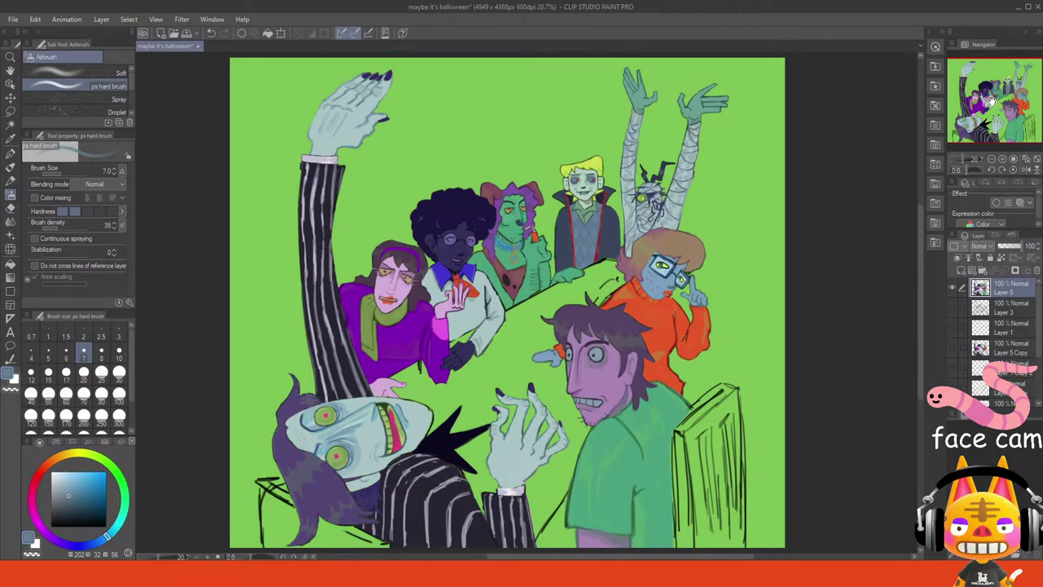
drag(991, 101, 993, 99)
click(1025, 160)
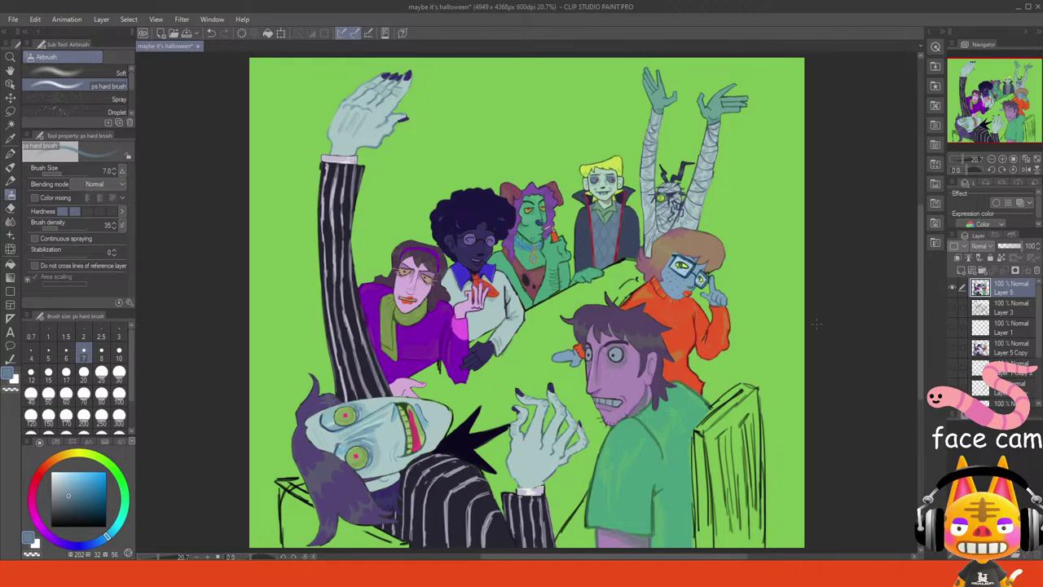
- Add fine hair strokes to the inner end of the purple-skinned man's larger eyebrow with its sampled dark purple
click(1002, 160)
click(1002, 160)
click(1002, 160)
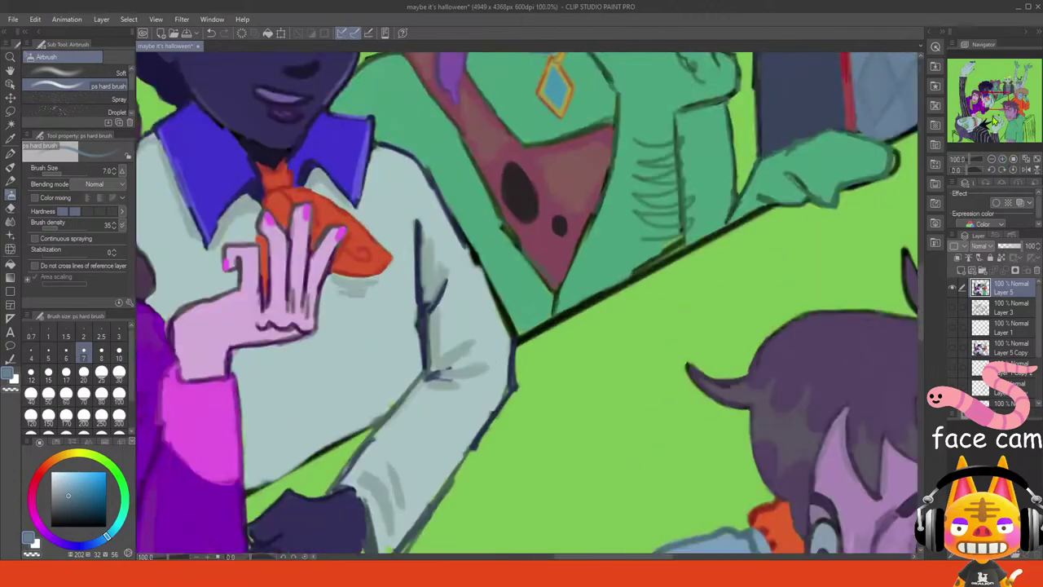
drag(994, 106, 1007, 112)
click(1002, 160)
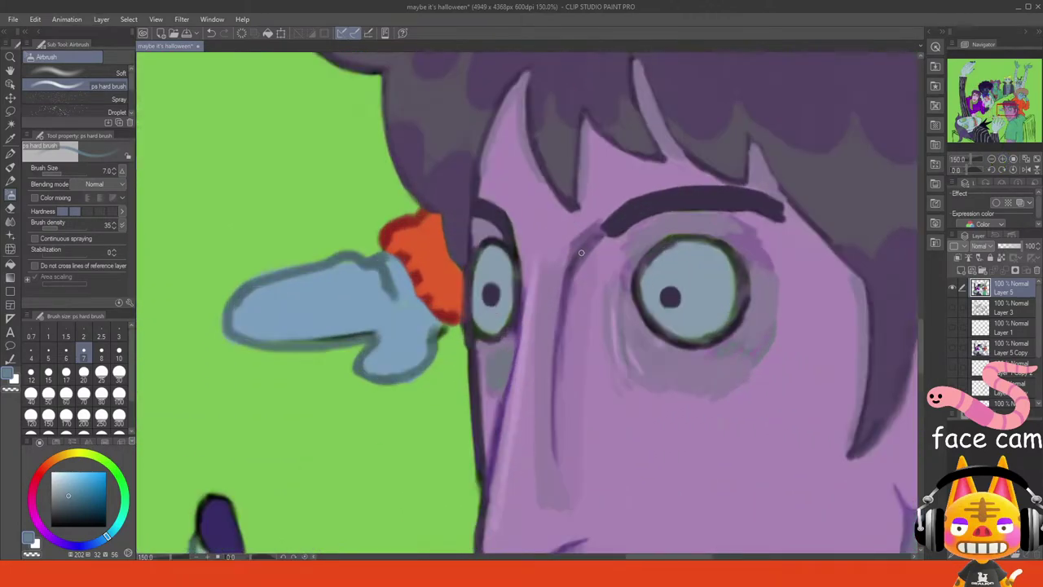
alt+click(616, 227)
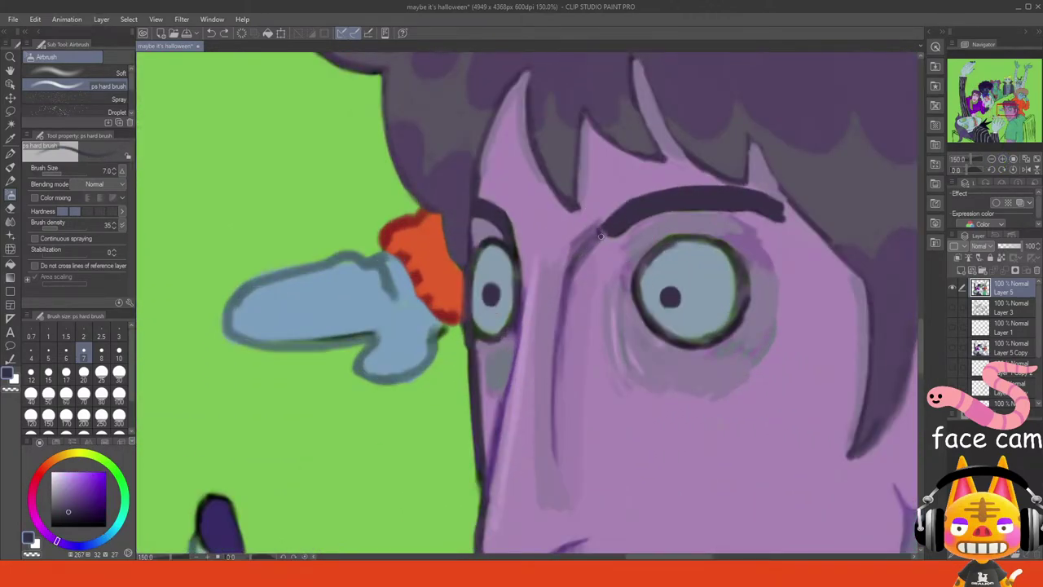
drag(601, 236, 595, 231)
key(ctrl+z)
key(ctrl+z)
key(ctrl+z)
- Rework the top edge of the same eyebrow and add fine hair strokes at its outer end
mouse_move(598, 214)
mouse_down()
mouse_move(641, 202)
mouse_move(612, 212)
mouse_move(651, 195)
mouse_move(691, 201)
mouse_move(697, 214)
mouse_up()
key(ctrl+z)
key(ctrl+z)
key(ctrl+z)
key(ctrl+z)
key(ctrl+z)
key(ctrl+z)
key(ctrl+z)
mouse_move(764, 218)
mouse_down()
mouse_move(779, 228)
mouse_move(787, 215)
mouse_up()
key(ctrl+z)
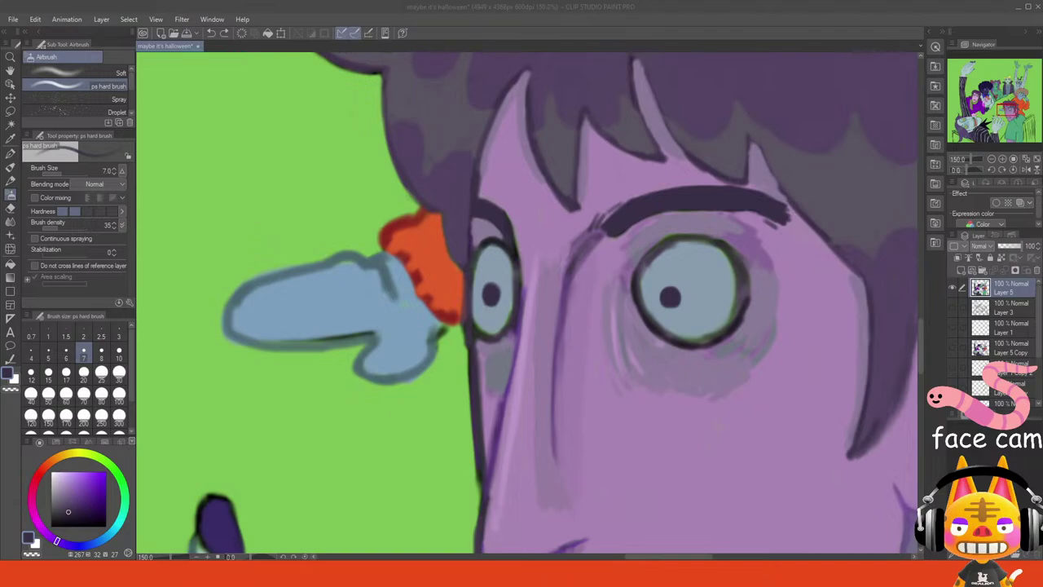
- Darken the man's hair outline beside the orange cuff with near-black sampled around his smaller eye
click(283, 572)
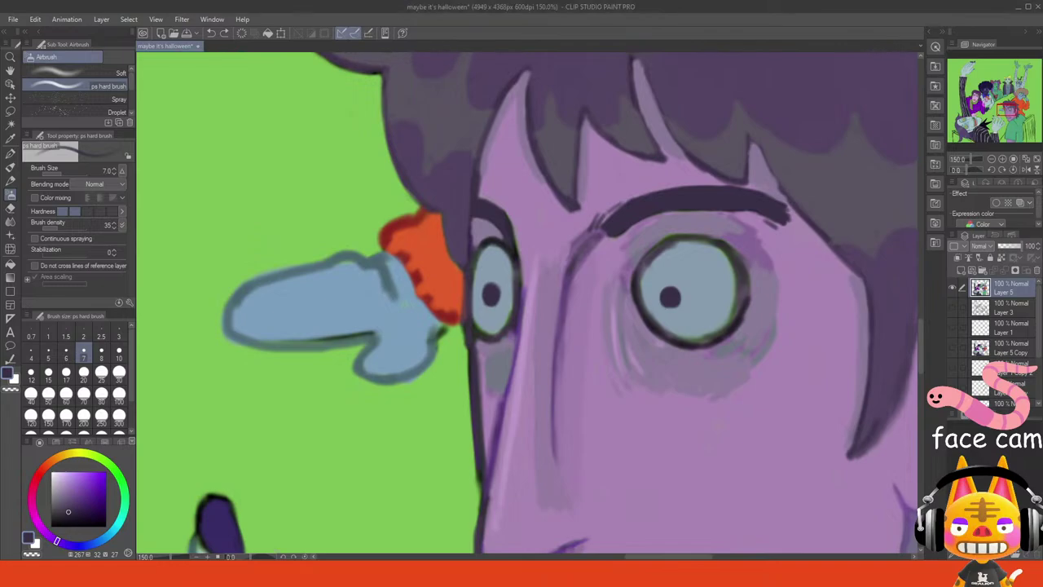
alt+click(491, 241)
drag(409, 185, 437, 210)
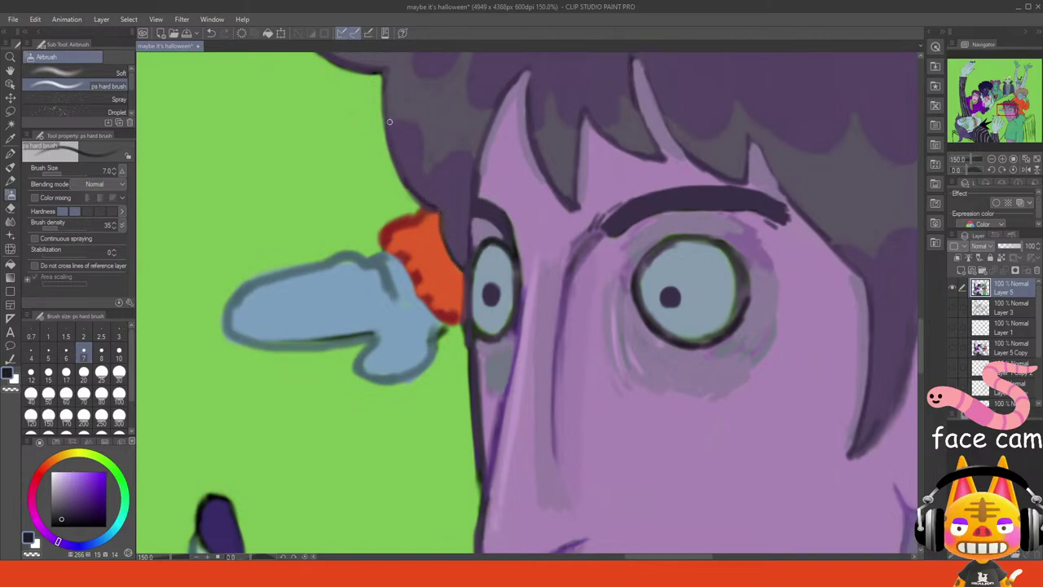
mouse_move(388, 110)
mouse_down()
mouse_move(394, 162)
mouse_move(397, 153)
mouse_up()
key(ctrl+z)
- Paint over the dark outline and crease inside the blue hand beside the man's face with sampled light blue
alt+click(370, 292)
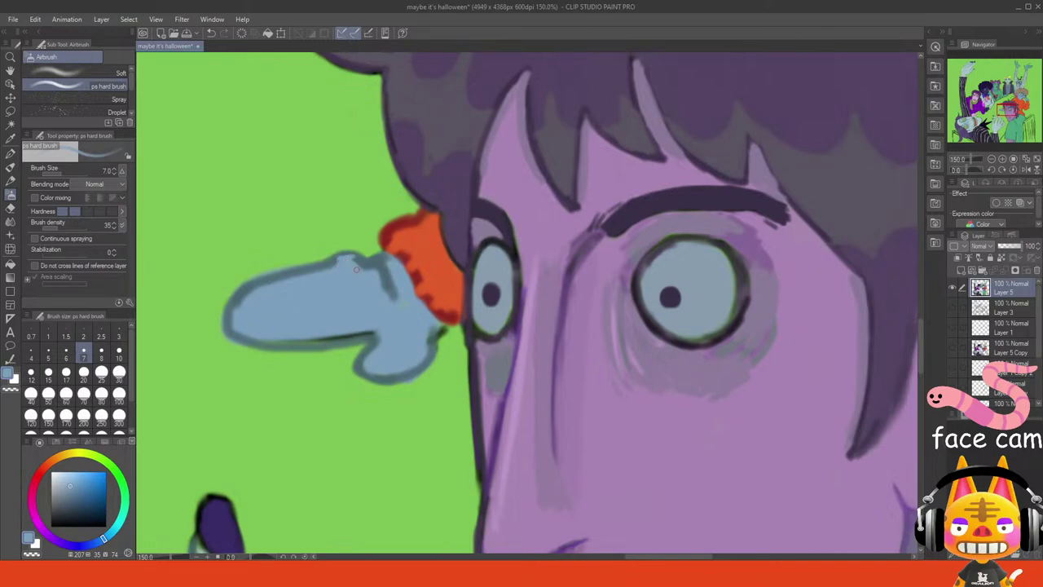
drag(356, 269, 360, 264)
mouse_move(316, 334)
mouse_down()
mouse_move(280, 339)
mouse_move(333, 335)
mouse_up()
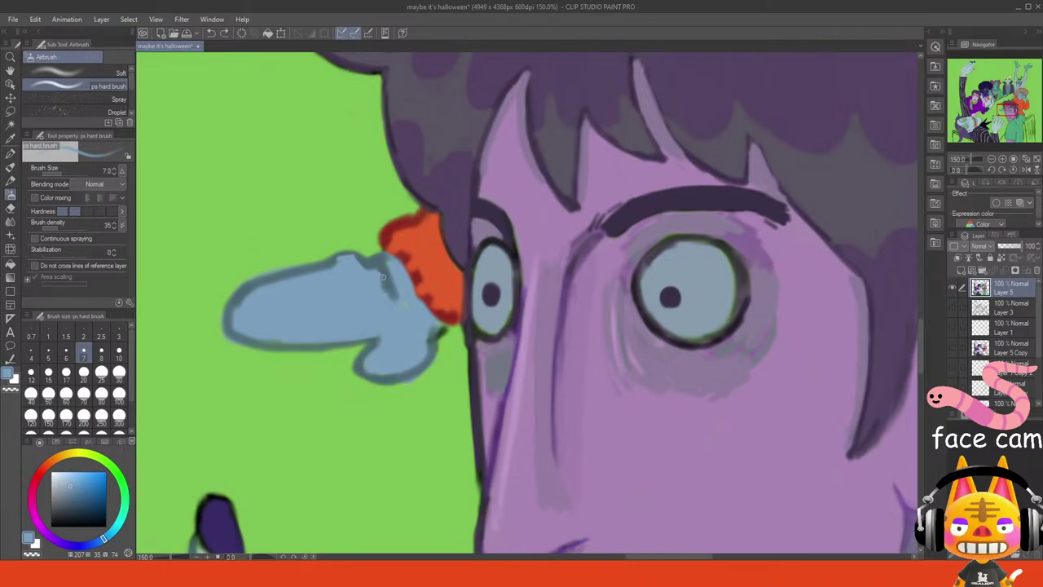
drag(382, 278, 391, 297)
alt+click(527, 235)
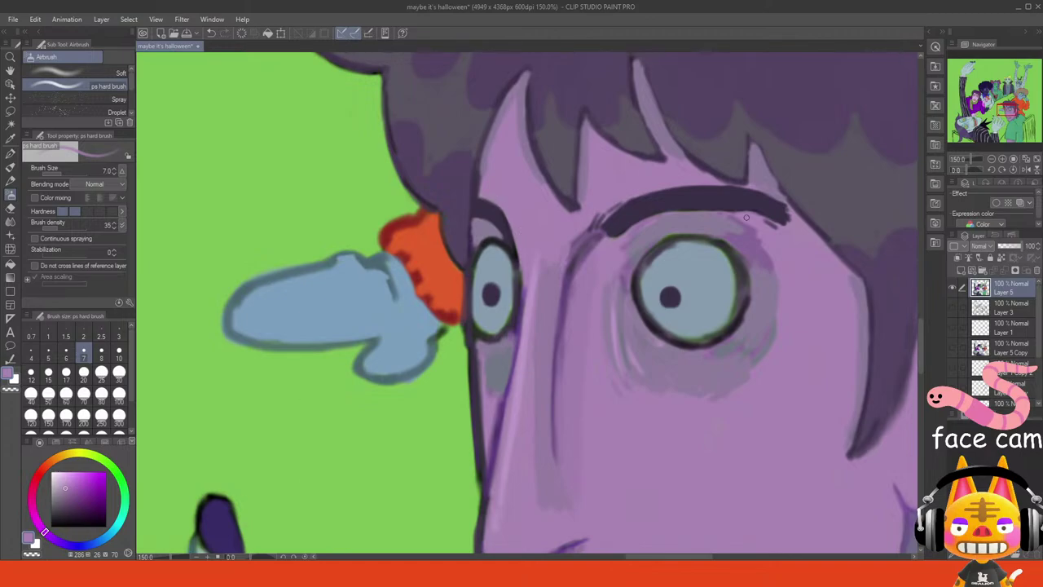
- Darken the man's upper hair contour against the orange sweater with a sampled dark brown
drag(1006, 113, 1017, 107)
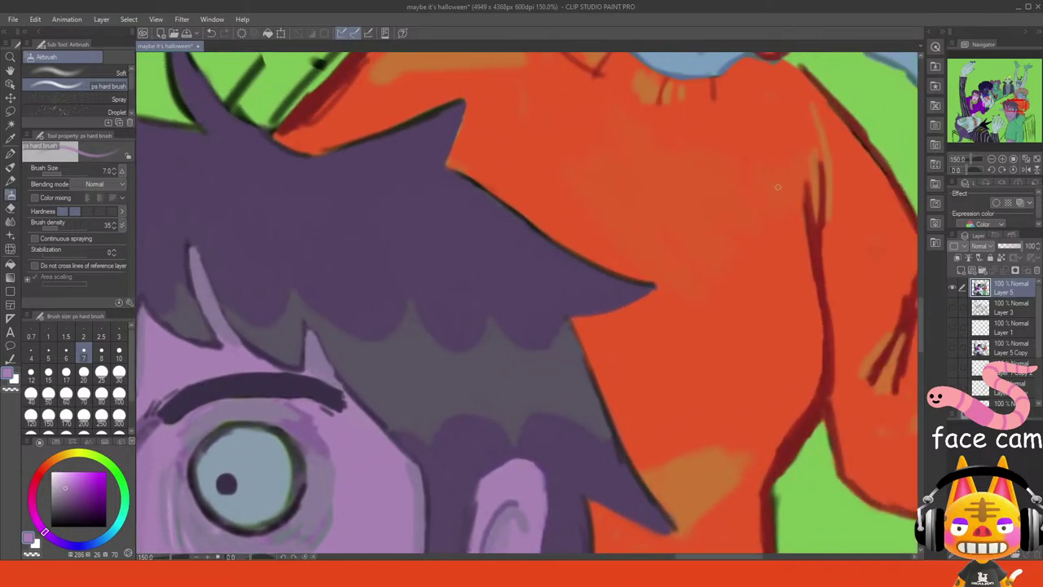
alt+click(569, 242)
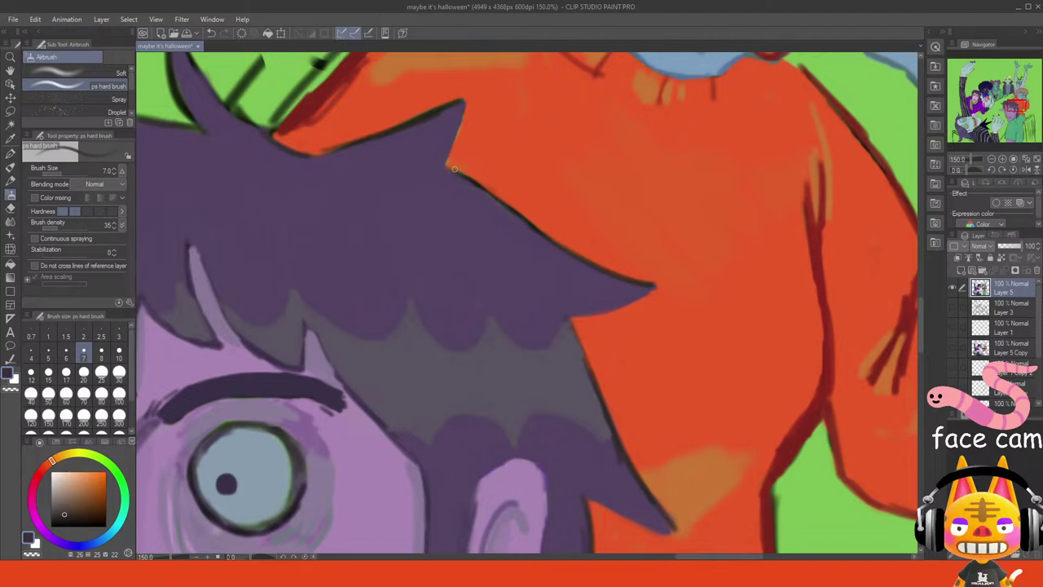
mouse_move(455, 169)
mouse_down()
mouse_move(478, 189)
mouse_move(449, 170)
mouse_move(530, 228)
mouse_move(499, 200)
mouse_move(530, 221)
mouse_up()
key(ctrl+z)
mouse_move(317, 154)
mouse_down()
mouse_move(393, 142)
mouse_move(332, 150)
mouse_move(465, 96)
mouse_move(433, 110)
mouse_move(464, 101)
mouse_move(451, 150)
mouse_up()
key(ctrl+z)
key(ctrl+z)
key(ctrl+z)
- Outline the steep side of the man's hair spike and the hair edge beneath the long tuft in dark brown
drag(465, 102, 447, 155)
key(ctrl+z)
drag(315, 154, 338, 147)
key(ctrl+z)
drag(569, 323, 593, 373)
key(ctrl+z)
key(ctrl+z)
drag(568, 321, 605, 395)
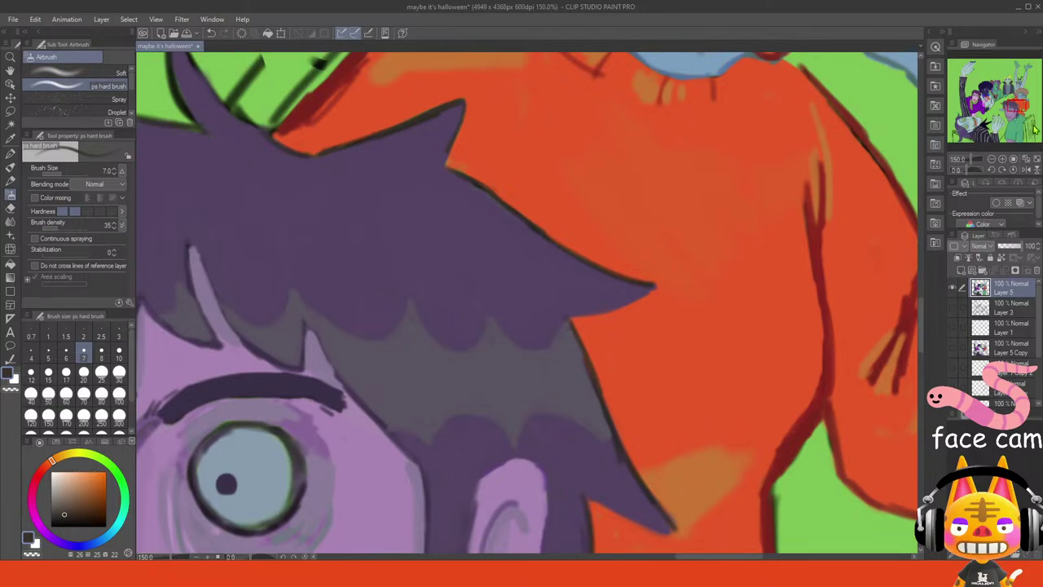
- Redraw the hem of the man's green shirt sleeve with sampled dark green at brush size 10
click(1026, 160)
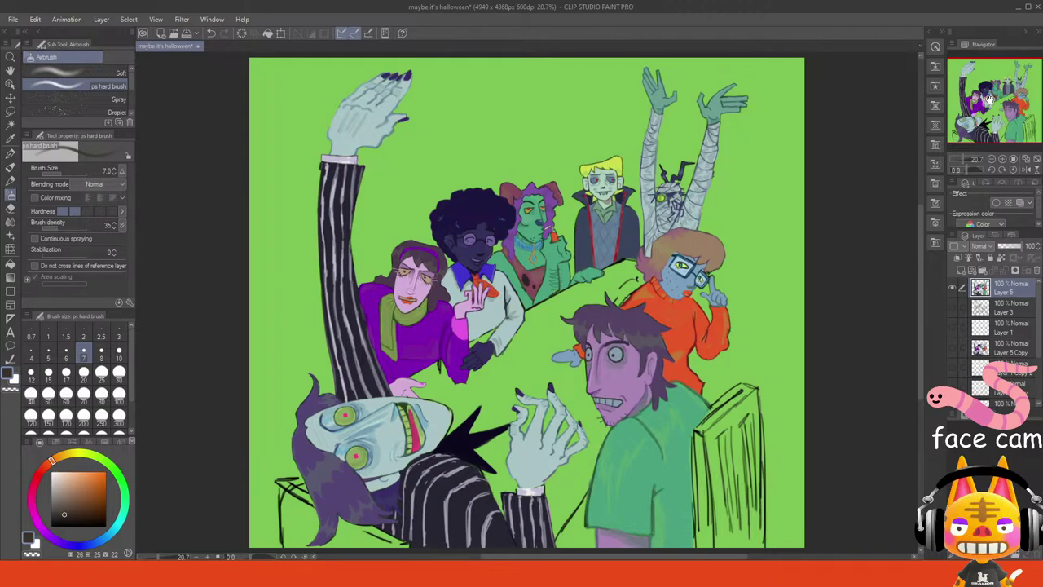
drag(988, 96, 1005, 126)
click(1002, 159)
click(1002, 160)
click(1002, 160)
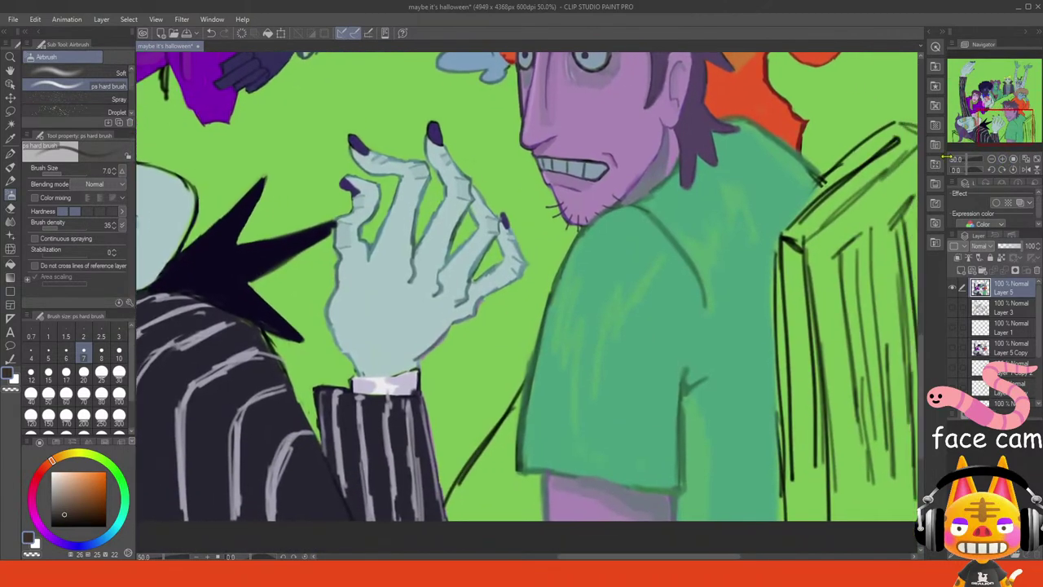
alt+click(634, 486)
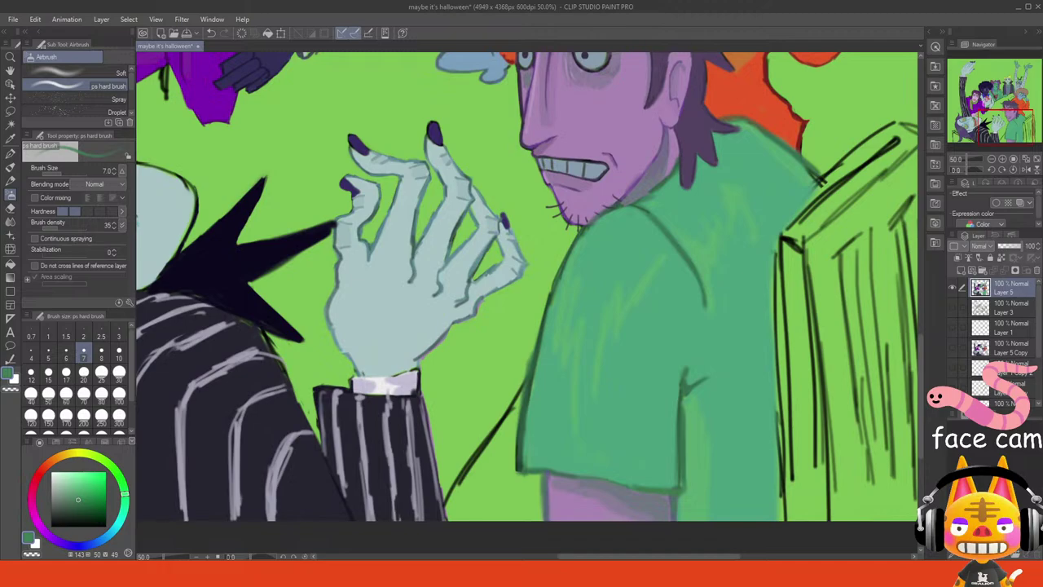
alt+click(518, 467)
click(119, 350)
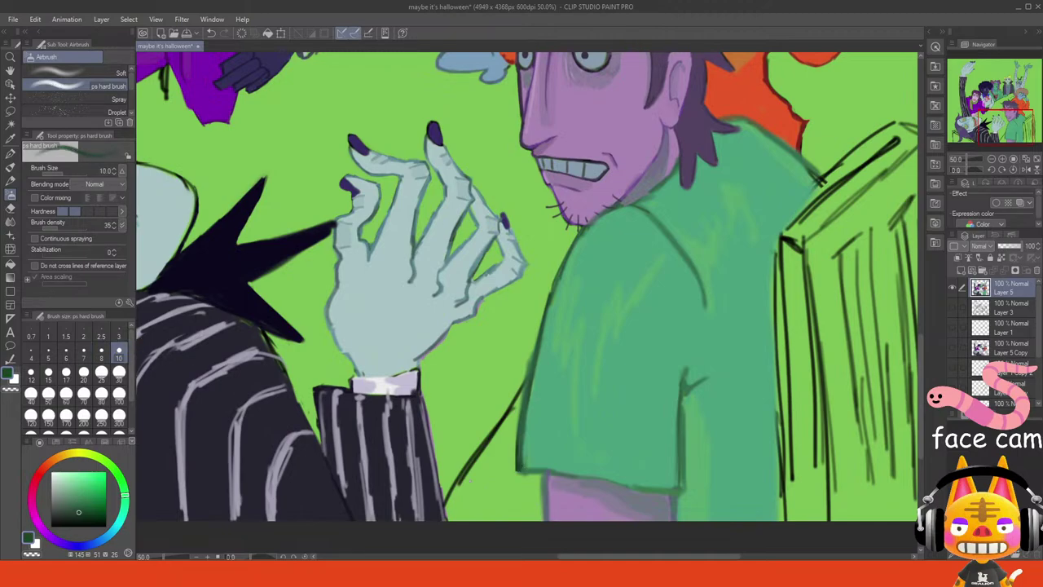
drag(523, 471, 655, 485)
key(ctrl+z)
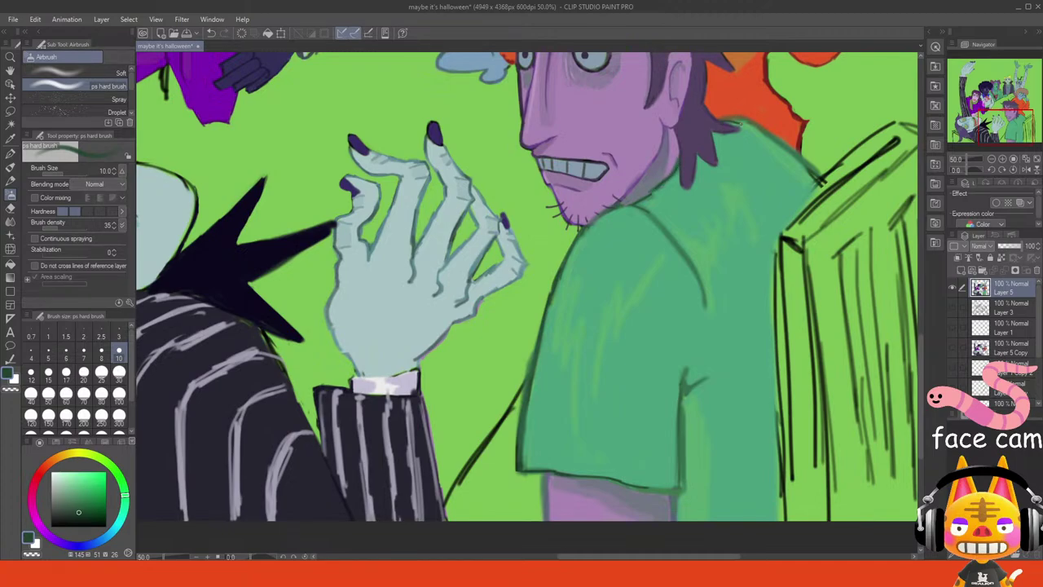
- Redraw the green shirt's far shoulder outline in dark green at brush size 15, trimming its upper edge with sampled orange
click(997, 113)
click(1005, 158)
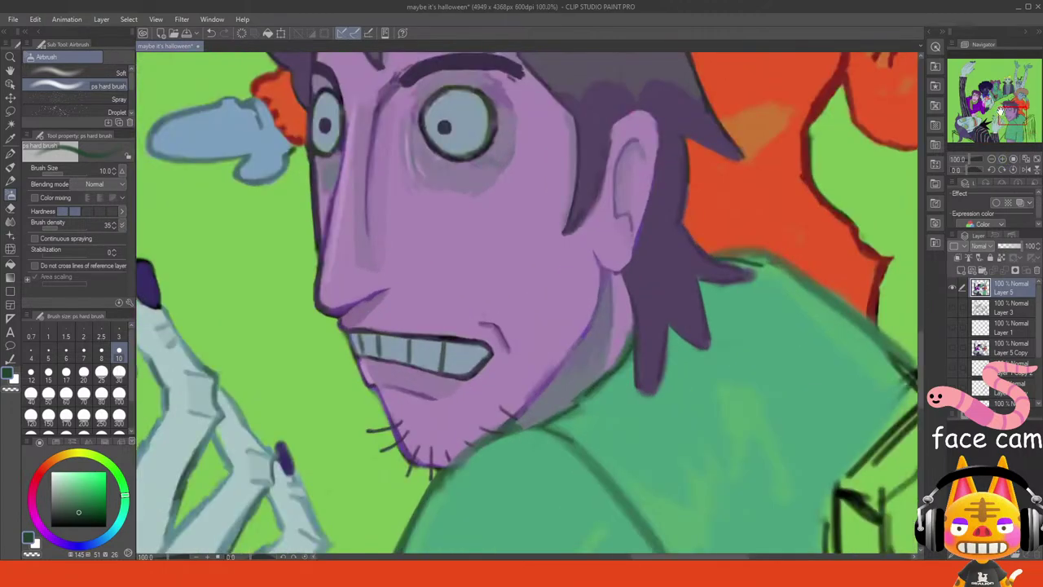
click(1002, 112)
click(49, 374)
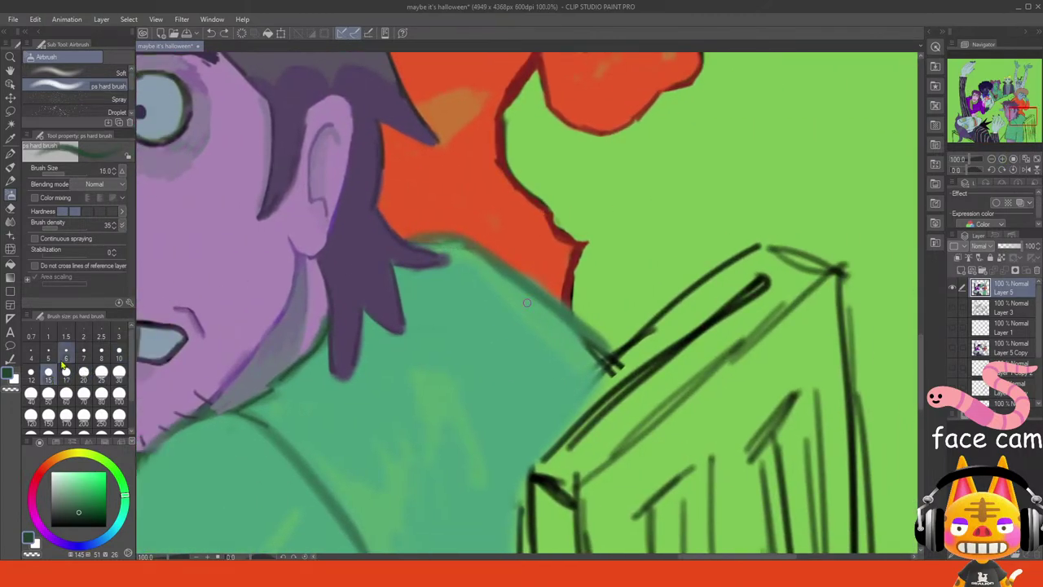
drag(462, 252, 530, 303)
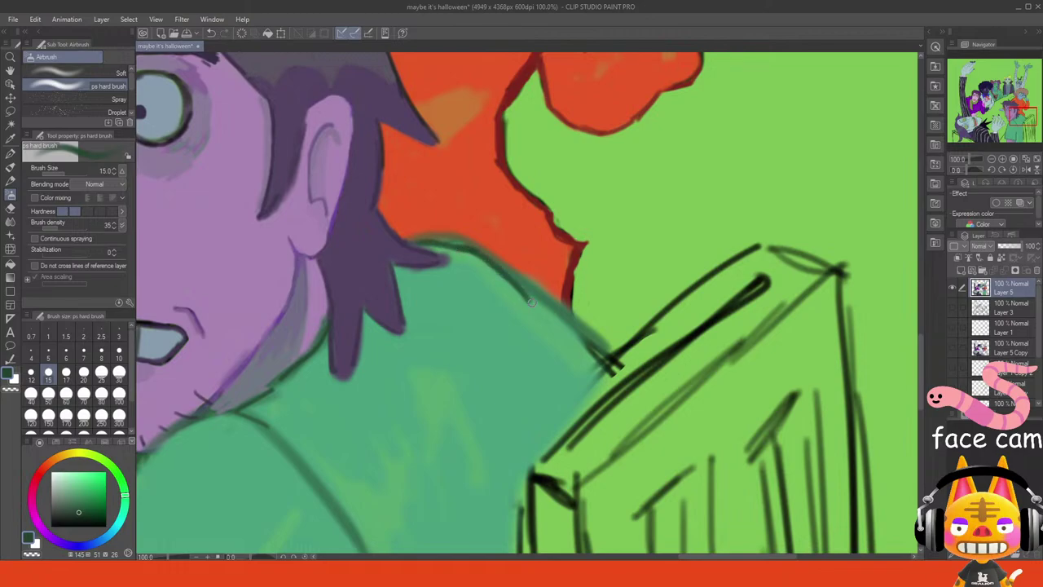
key(ctrl+z)
key(ctrl+z)
mouse_move(418, 243)
mouse_down()
mouse_move(466, 249)
mouse_move(425, 247)
mouse_move(445, 243)
mouse_move(503, 274)
mouse_move(468, 253)
mouse_move(554, 308)
mouse_up()
drag(513, 279, 585, 330)
alt+click(541, 276)
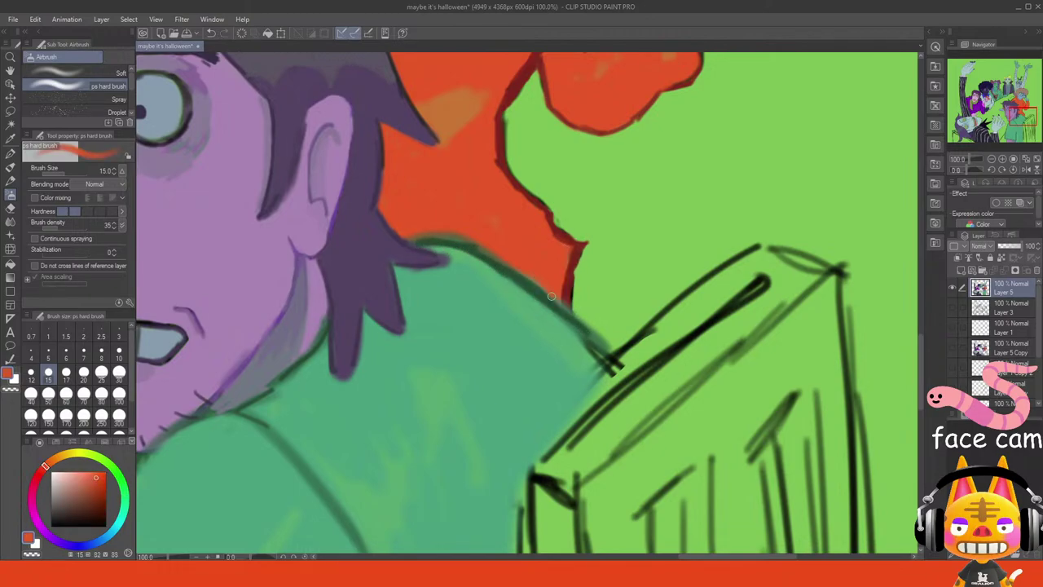
mouse_move(466, 240)
mouse_down()
mouse_move(497, 250)
mouse_move(422, 237)
mouse_up()
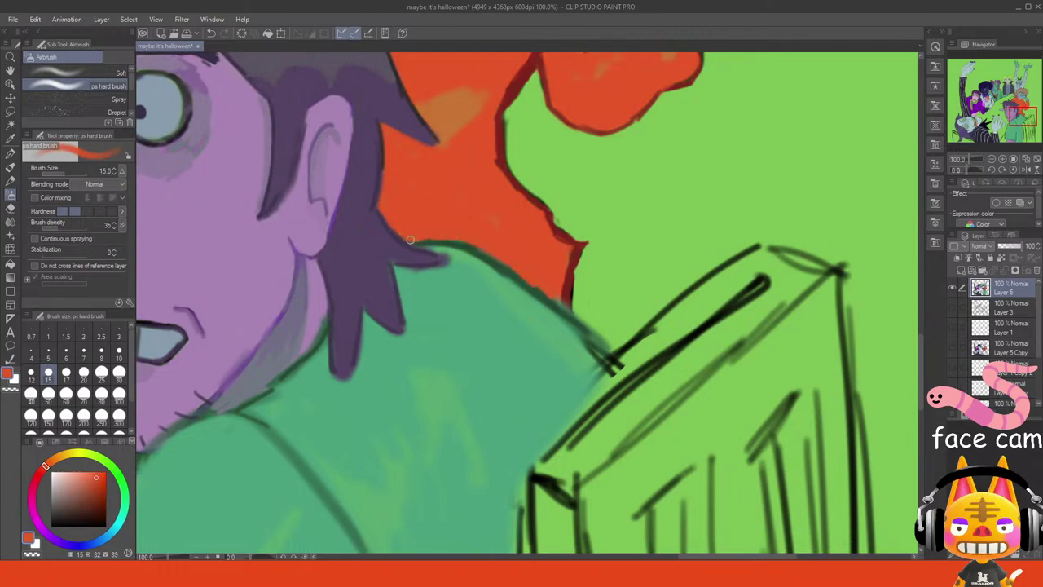
- Erase the stray dark edge of the orange sweater above the green shoulder and touch it up with sampled orange
click(12, 390)
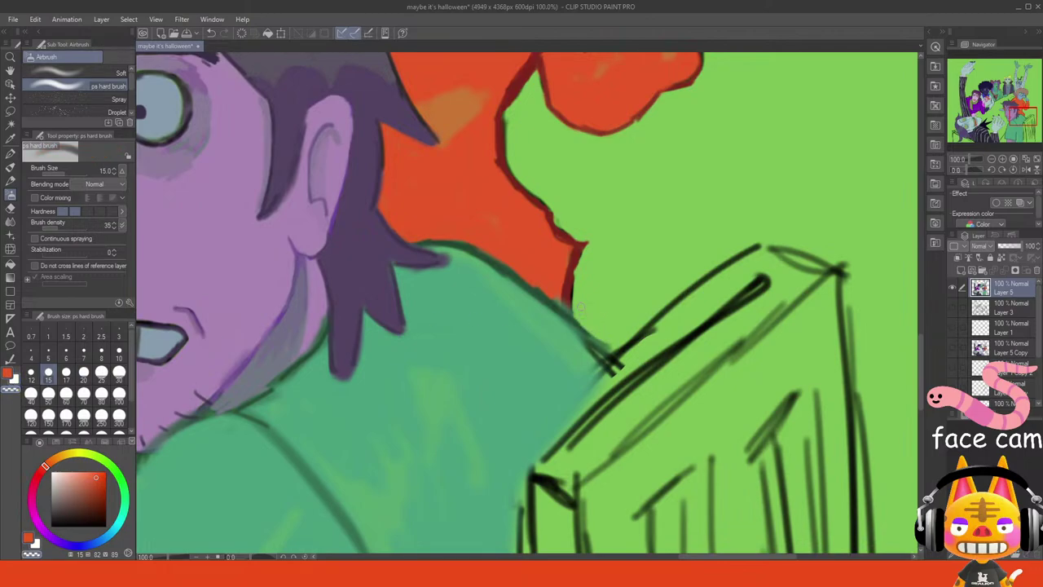
drag(576, 305, 577, 287)
drag(589, 241, 585, 255)
mouse_move(542, 199)
mouse_down()
mouse_move(554, 212)
mouse_move(535, 189)
mouse_up()
key(ctrl+z)
alt+click(546, 284)
drag(557, 302, 539, 290)
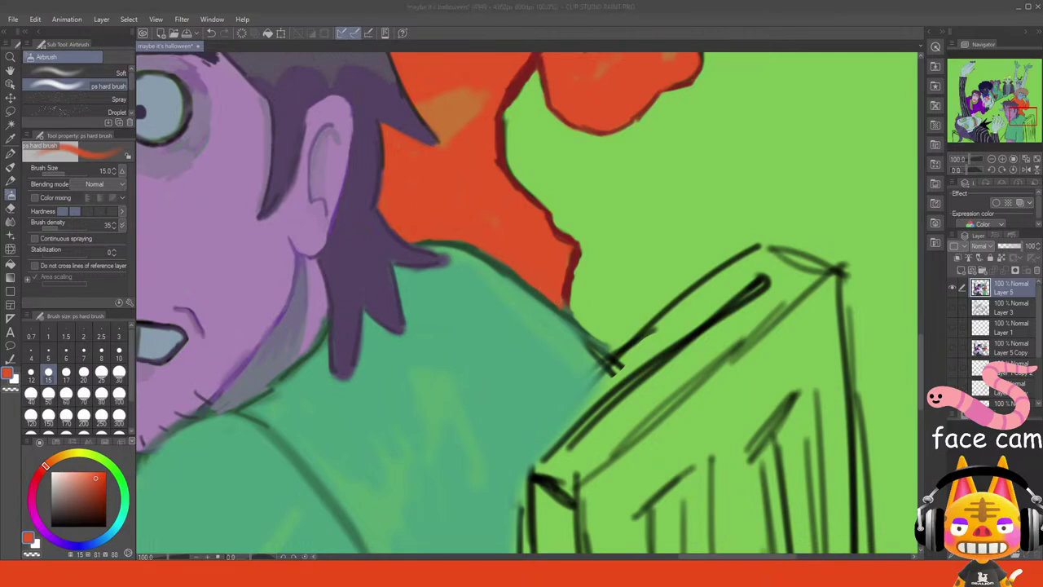
- Touch up the orange sweater's elbow fold with sampled tan highlights and the sleeve outline with sampled dark red
alt+click(448, 114)
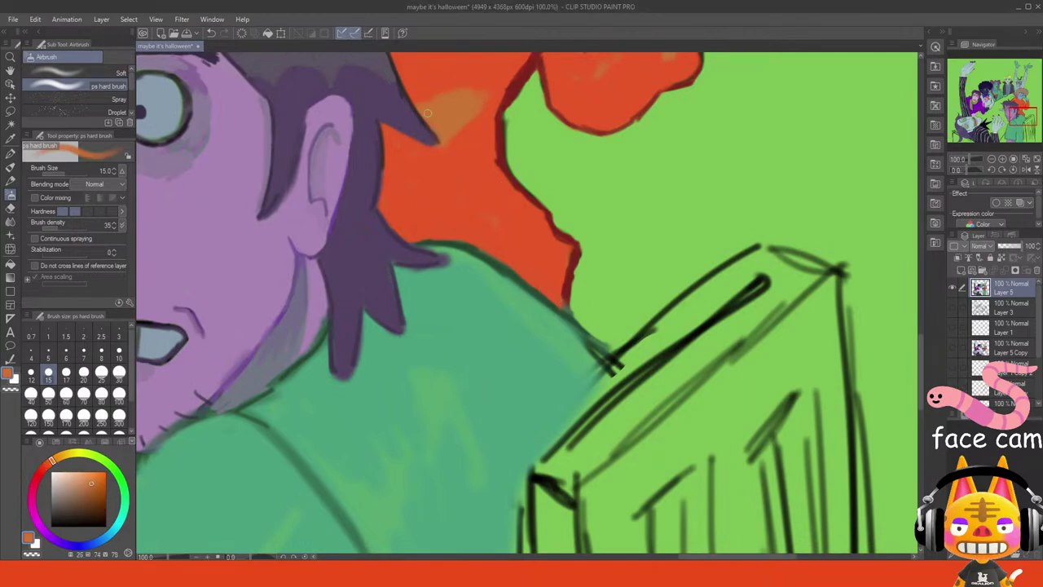
drag(1018, 116, 1020, 107)
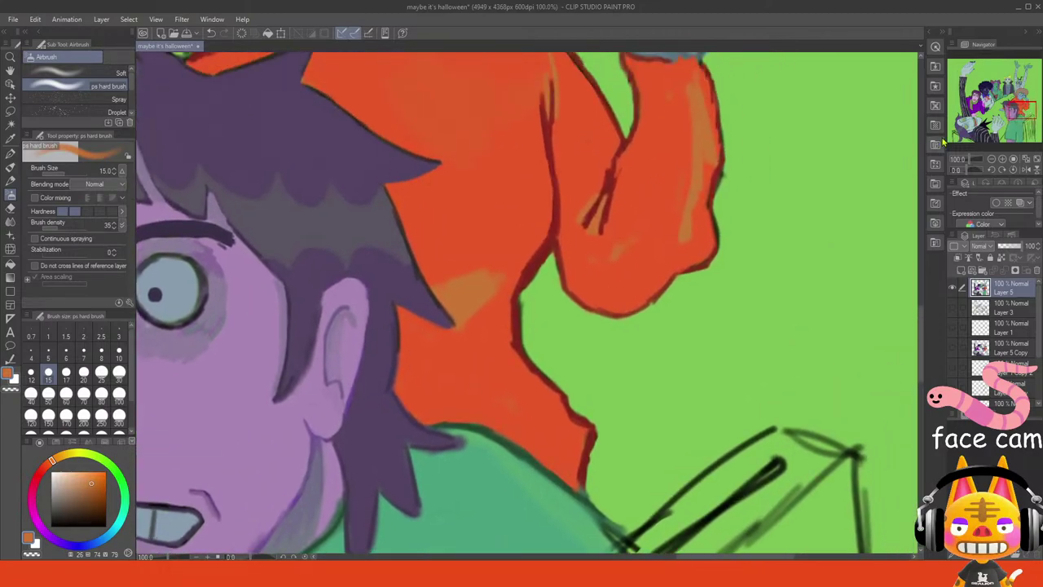
alt+click(608, 191)
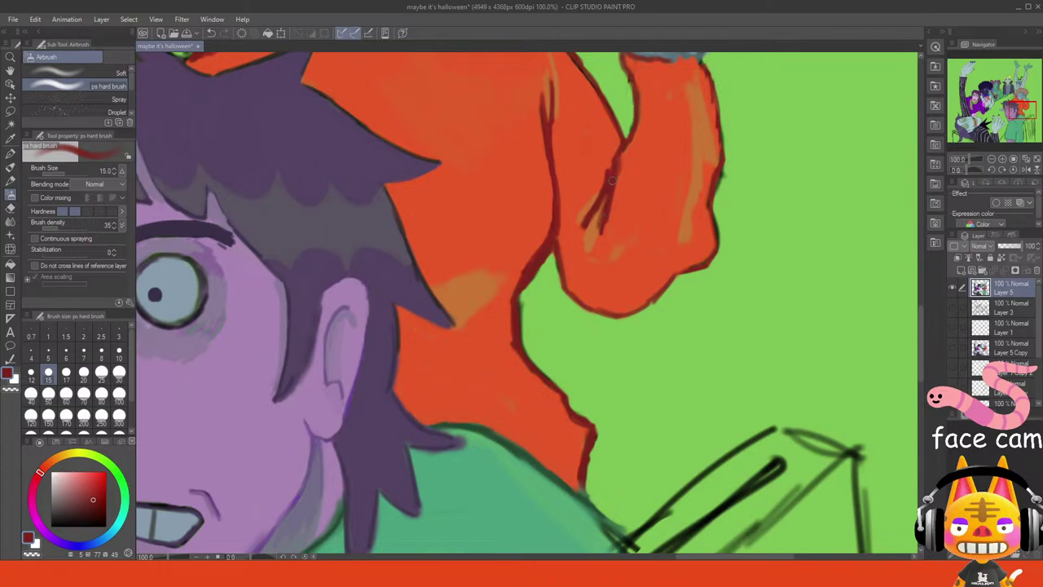
click(1026, 102)
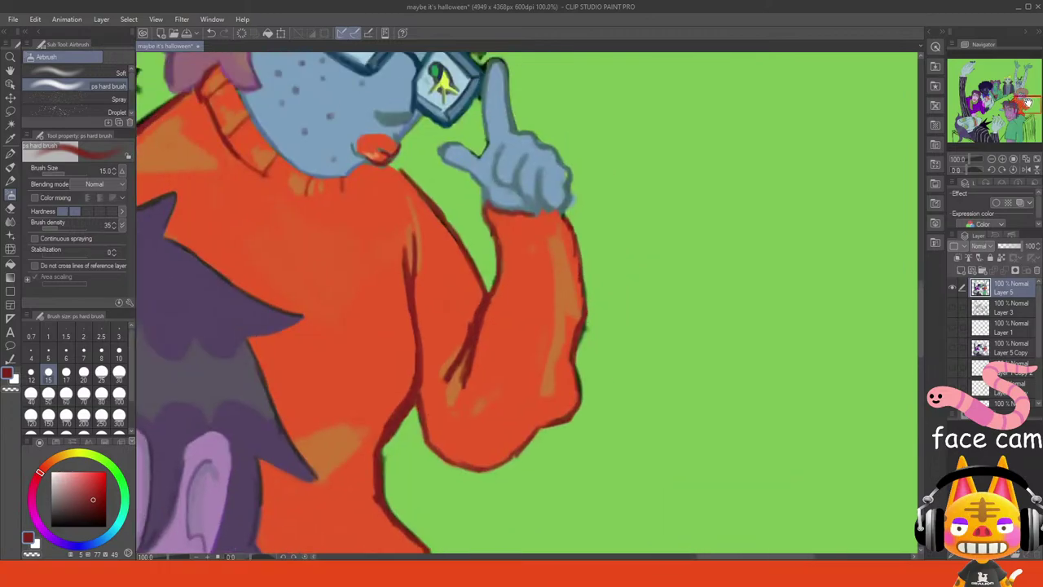
drag(1027, 102, 1028, 98)
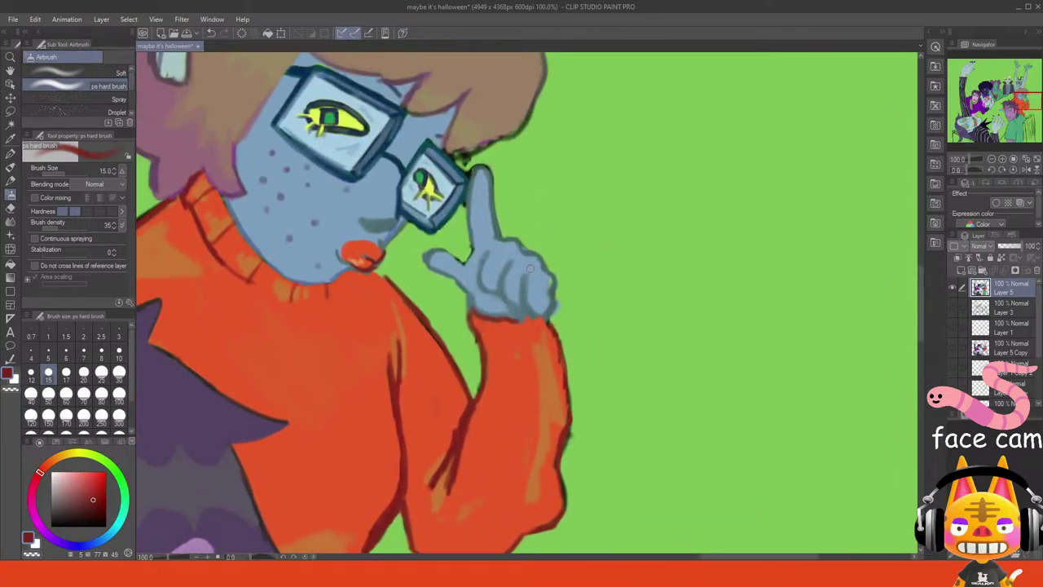
- Repaint the raised hand's thumb in sampled blue and refine the finger outlines with sampled dark blue-grey at brush size 10
alt+click(438, 260)
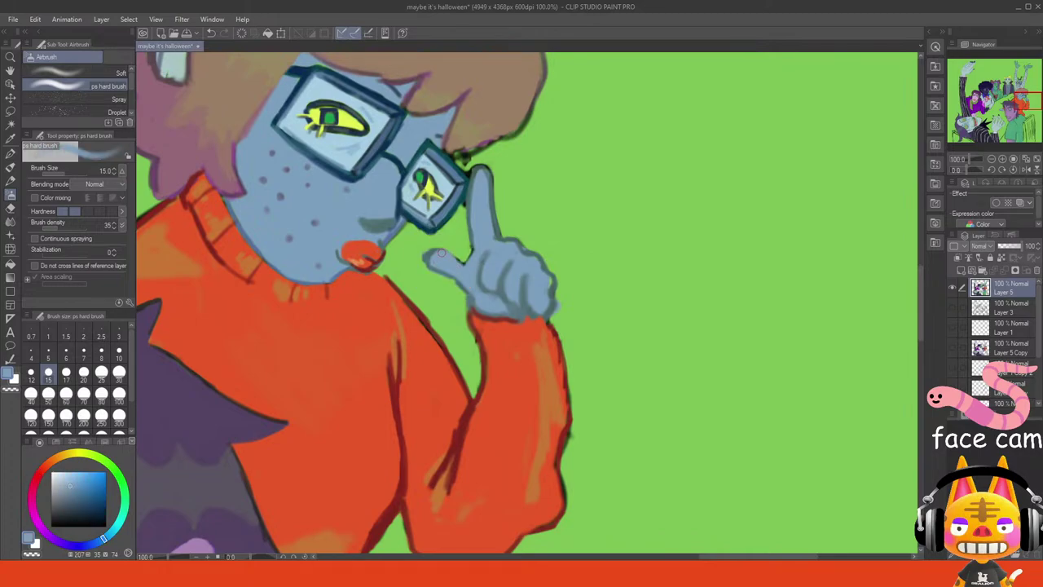
mouse_move(441, 251)
mouse_down()
mouse_move(481, 275)
mouse_move(444, 248)
mouse_move(465, 259)
mouse_up()
alt+click(480, 275)
key(ctrl+z)
key(ctrl+z)
click(118, 353)
key(ctrl+z)
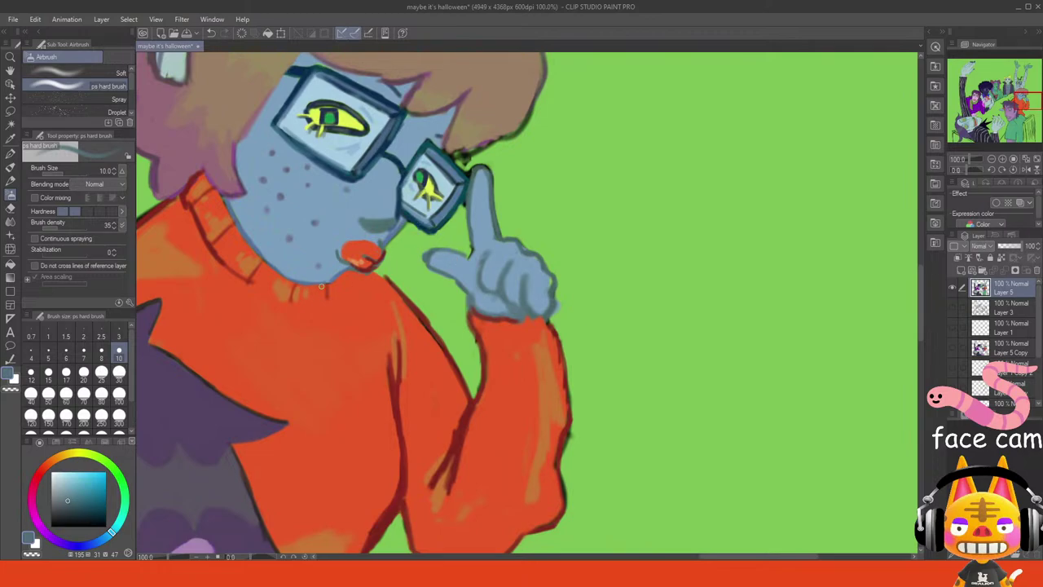
- Erase stray edges around the blue hand and touch up its knuckles and the sweater cuff with sampled blue and dark red
click(10, 390)
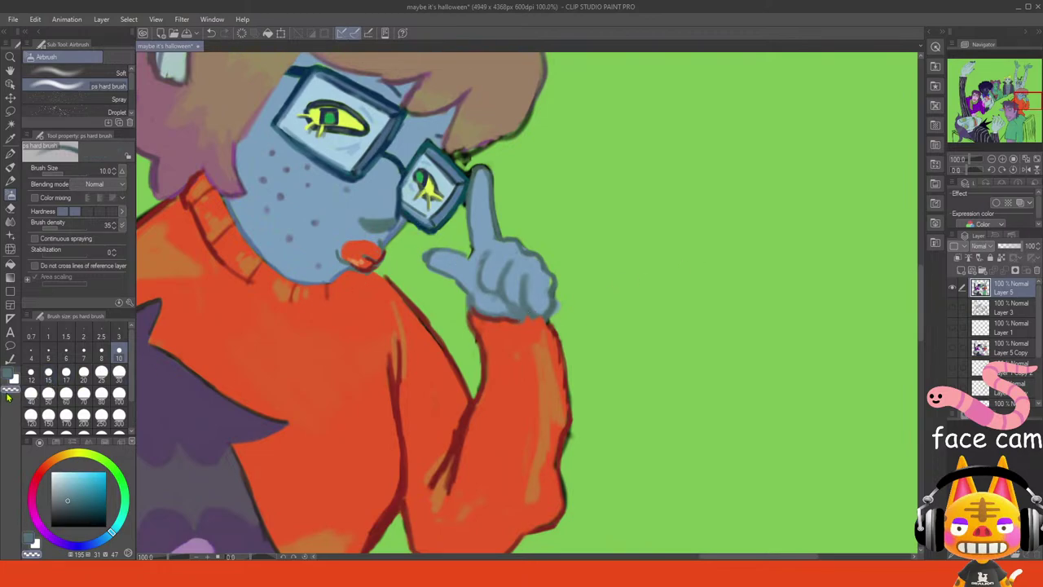
alt+click(546, 287)
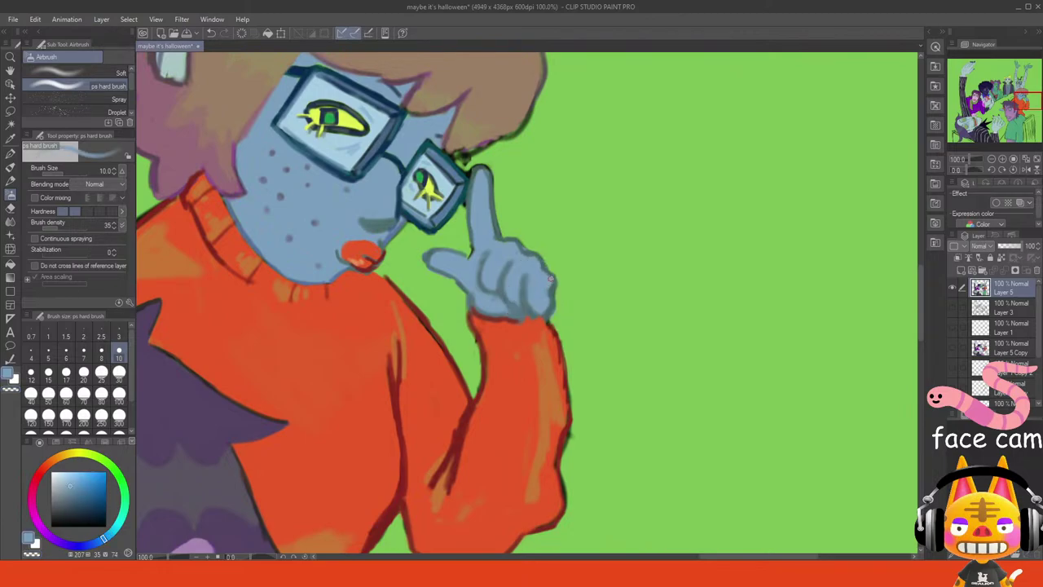
alt+click(525, 328)
alt+click(499, 303)
alt+click(530, 324)
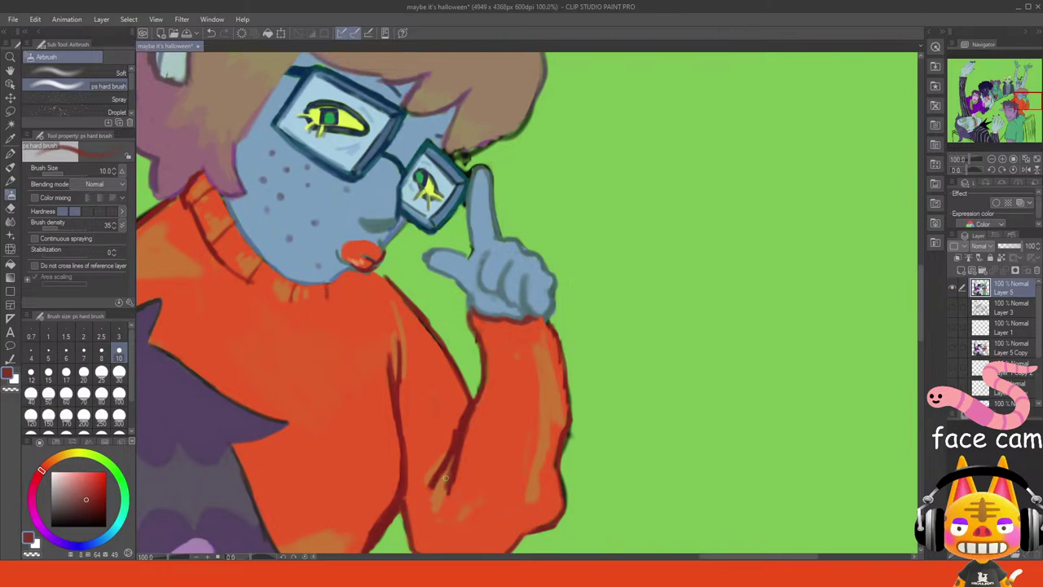
- Draw dark red fold lines inside the elbow of the orange sleeve and rework the upper-arm outline
key(ctrl+z)
mouse_move(446, 477)
mouse_down()
mouse_move(435, 507)
mouse_move(463, 453)
mouse_move(442, 482)
mouse_move(444, 536)
mouse_up()
key(ctrl+z)
drag(418, 317, 451, 357)
key(ctrl+z)
drag(417, 317, 448, 354)
key(ctrl+z)
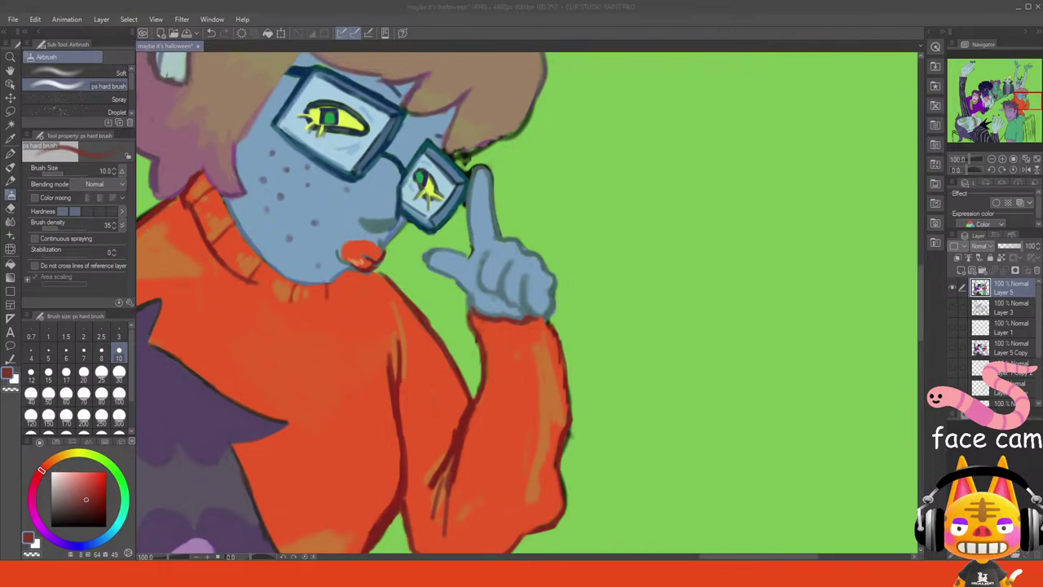
- Redraw the glasses frame around the larger lens and its temple in near-black at brush size 10
drag(1032, 98, 1029, 93)
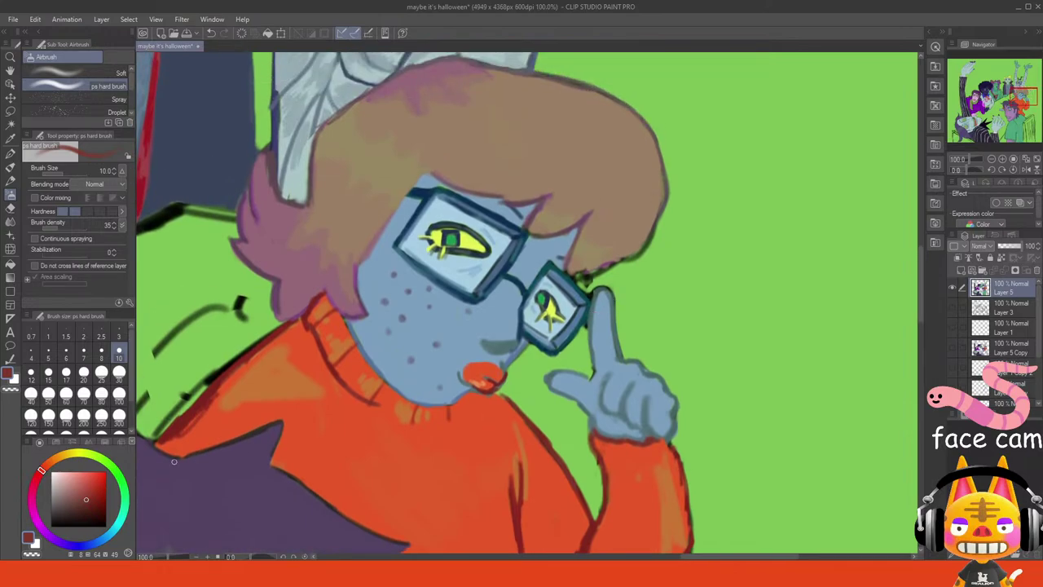
click(65, 518)
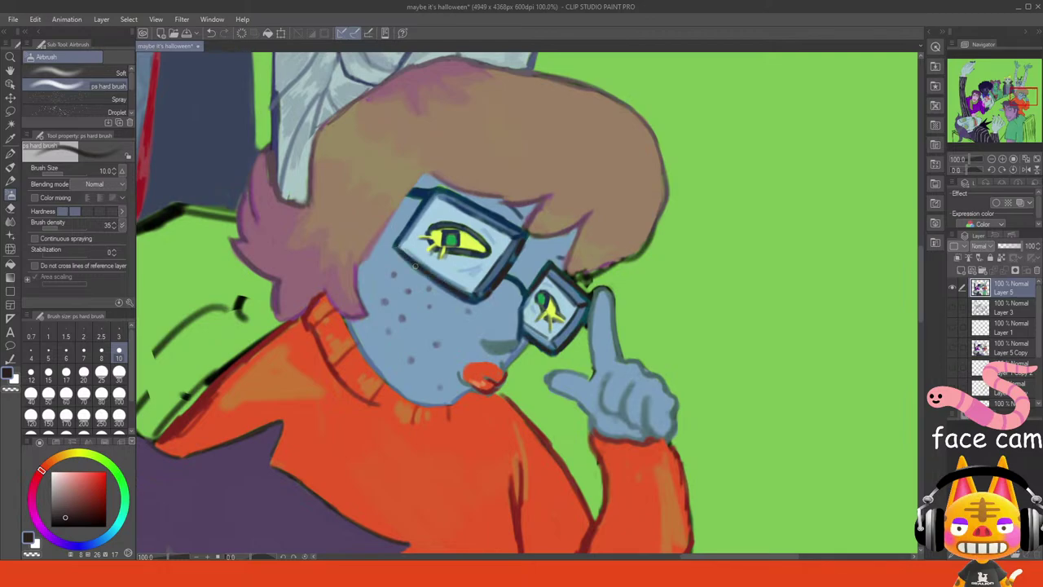
key(ctrl+z)
drag(448, 189, 511, 223)
key(ctrl+z)
drag(455, 193, 518, 231)
drag(444, 193, 432, 194)
key(ctrl+z)
drag(448, 192, 479, 207)
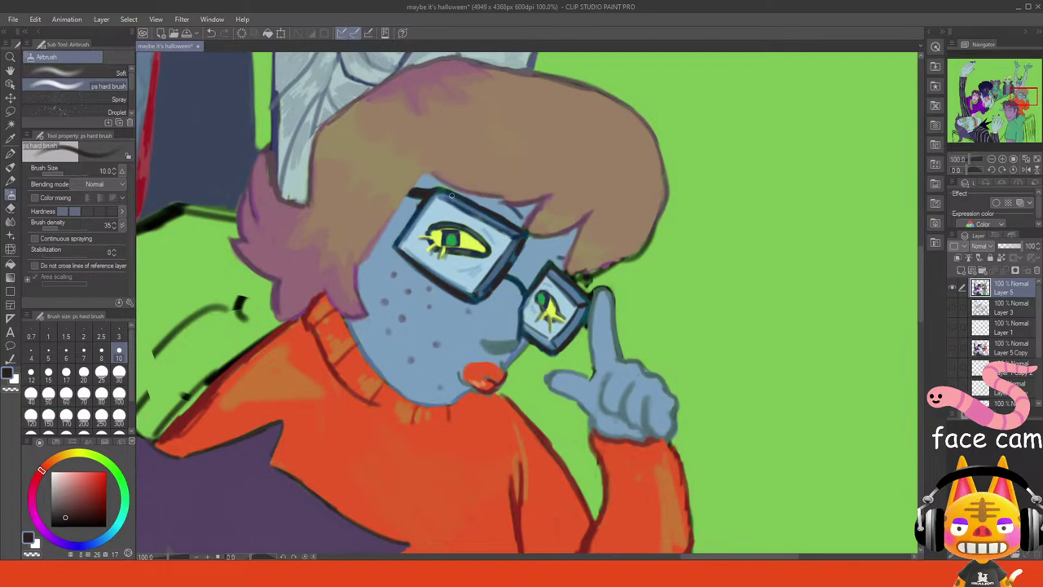
- Try near-black strokes along the fringe above the glasses and the hair edge beside the cheek
mouse_move(441, 177)
mouse_down()
mouse_move(479, 193)
mouse_move(466, 189)
mouse_up()
key(ctrl+z)
drag(354, 263, 356, 294)
key(ctrl+z)
- Touch up the mummy's bandages beside the brown hair with sampled grey-blue and erase the stray edges along the raised arm
alt+click(269, 236)
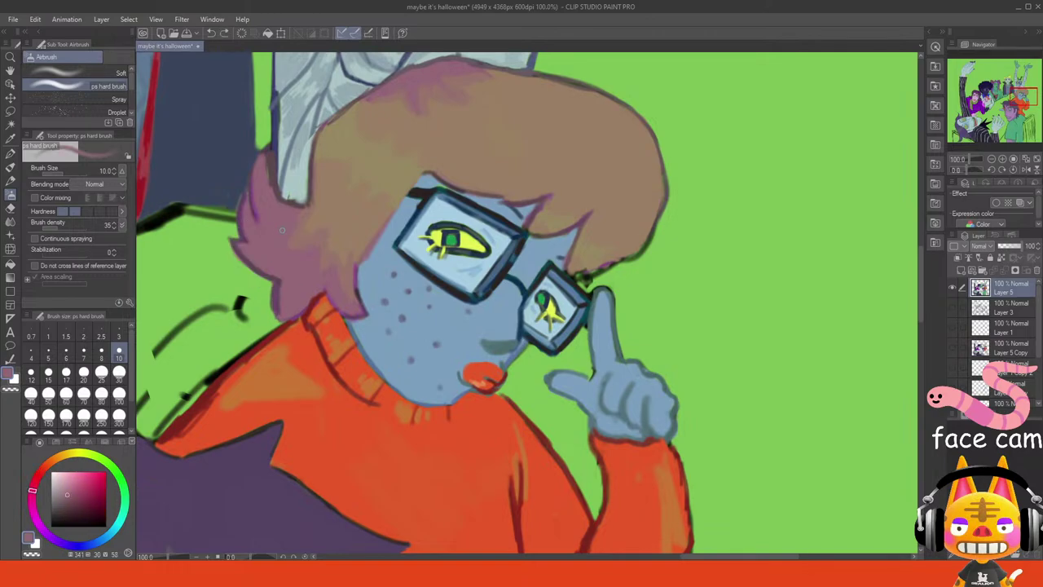
alt+click(300, 145)
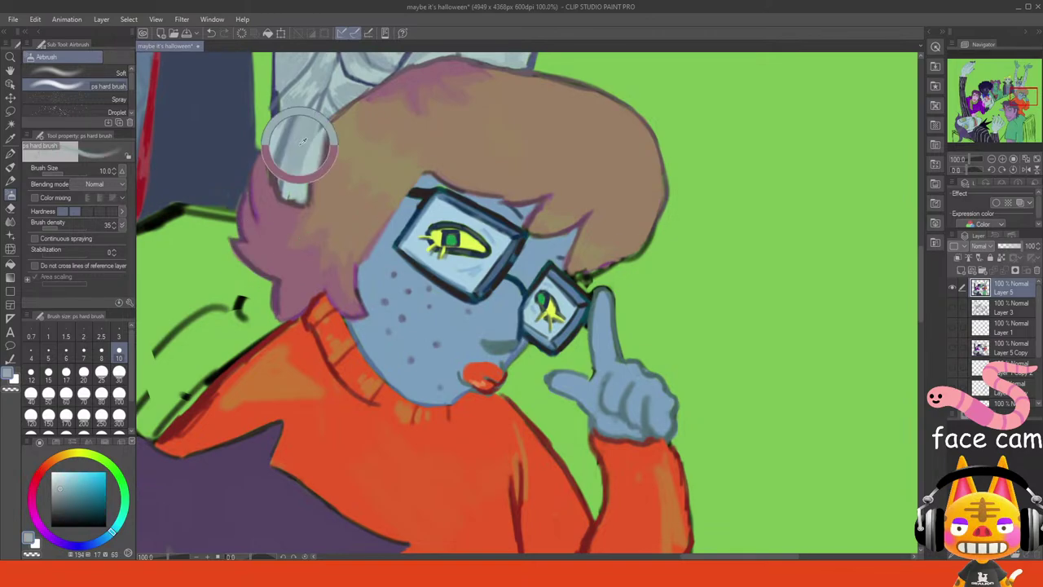
drag(305, 148, 306, 172)
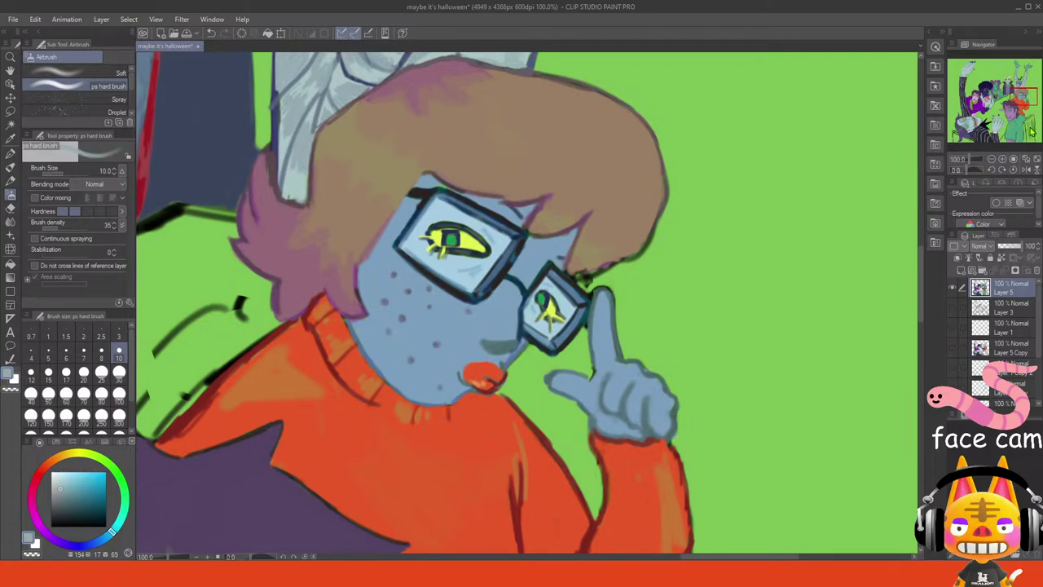
drag(1024, 100, 1018, 77)
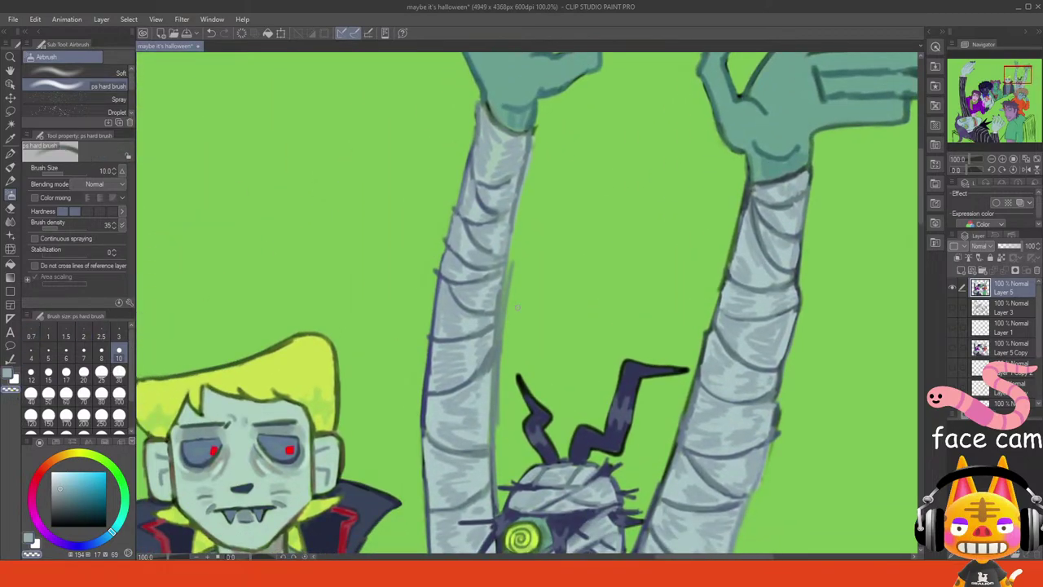
drag(513, 260, 497, 424)
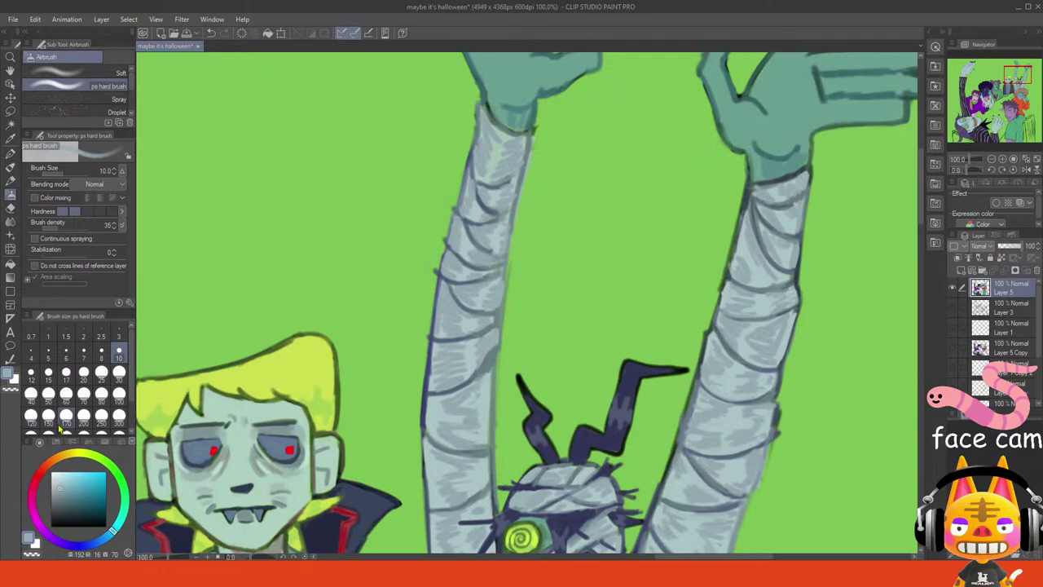
click(11, 391)
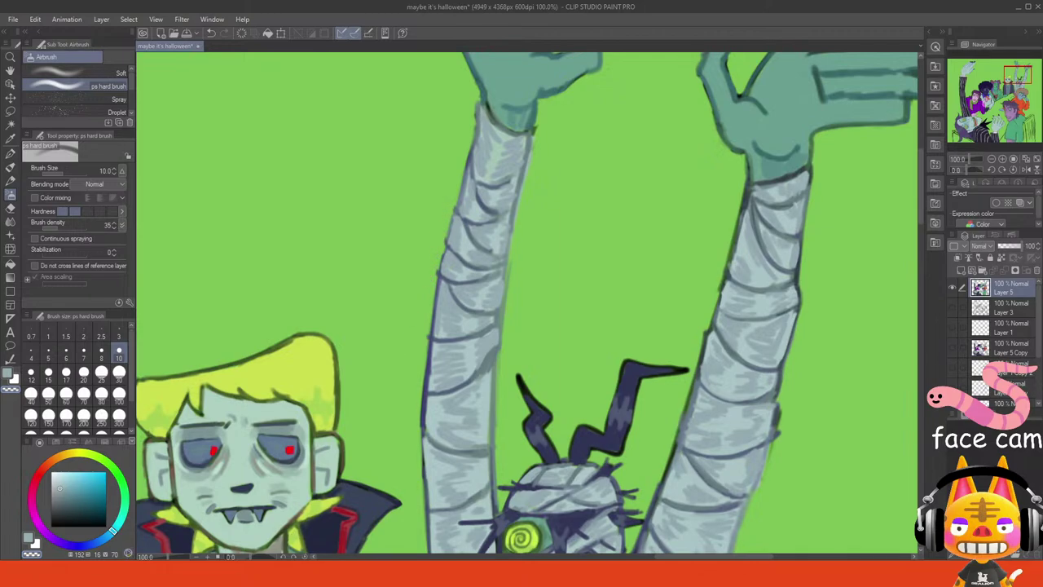
- Create a new raster layer between Layer 5 with the figures and Layer 3
click(1026, 161)
mouse_move(1015, 105)
mouse_down()
mouse_move(1032, 91)
mouse_move(1024, 97)
mouse_up()
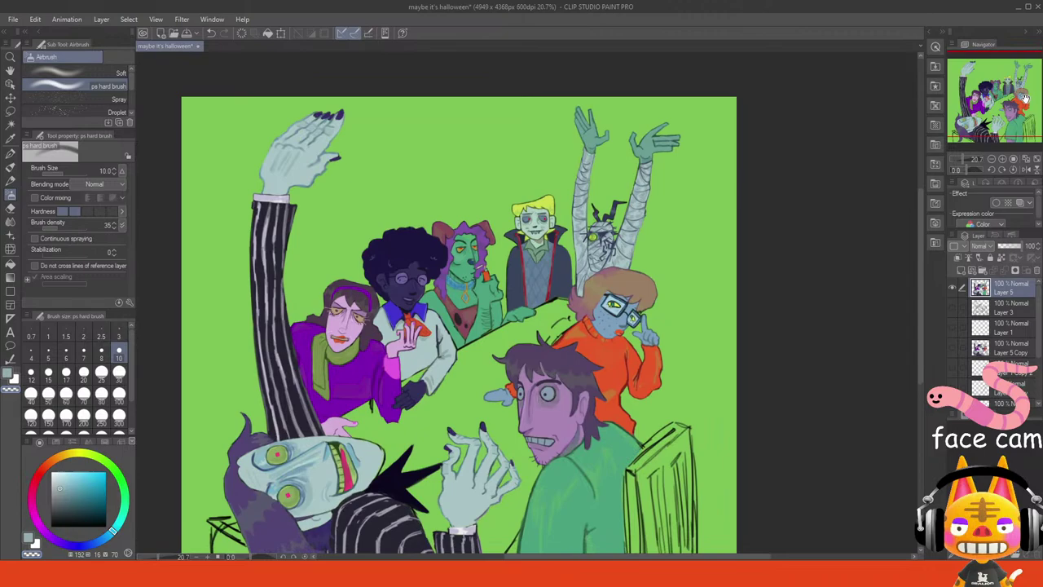
click(1028, 162)
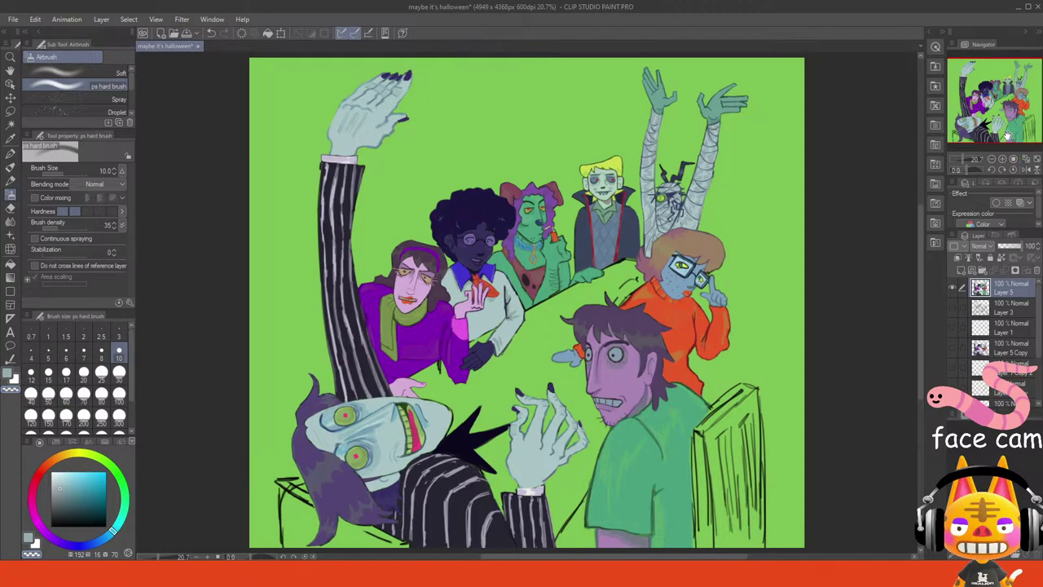
click(1014, 309)
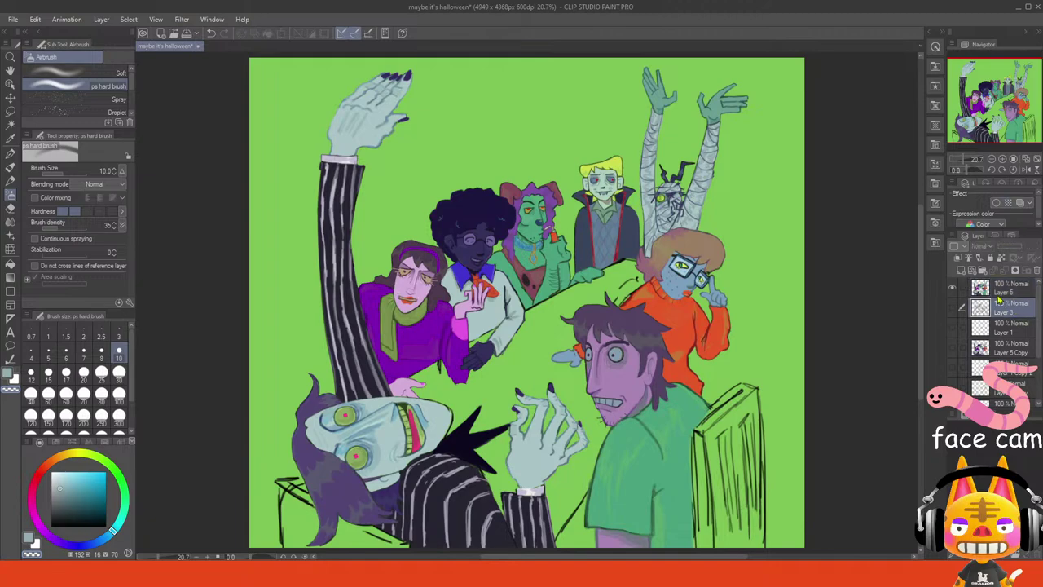
click(965, 271)
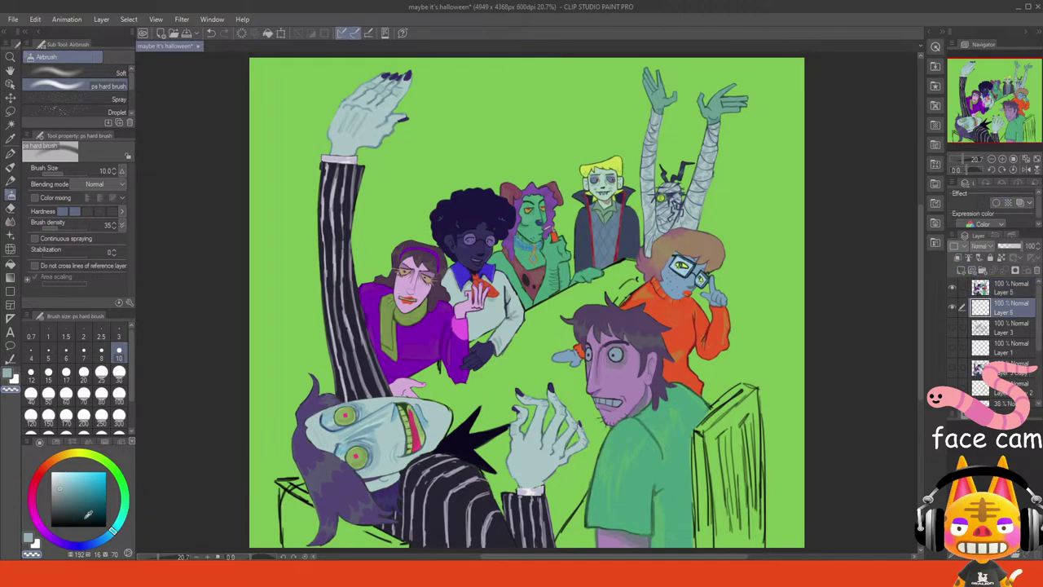
- Paint the table area between the figures in muted orange-red on the new layer at brush size 80
click(44, 464)
drag(81, 489, 92, 480)
click(101, 393)
mouse_move(489, 358)
mouse_down()
mouse_move(428, 398)
mouse_move(472, 356)
mouse_move(397, 399)
mouse_move(414, 379)
mouse_move(493, 351)
mouse_move(457, 395)
mouse_move(514, 354)
mouse_move(426, 435)
mouse_move(507, 380)
mouse_move(431, 453)
mouse_move(534, 387)
mouse_move(496, 446)
mouse_move(525, 420)
mouse_move(500, 456)
mouse_move(540, 416)
mouse_move(550, 426)
mouse_move(586, 415)
mouse_move(578, 440)
mouse_up()
mouse_move(544, 474)
mouse_down()
mouse_move(582, 452)
mouse_move(554, 530)
mouse_move(586, 482)
mouse_move(594, 444)
mouse_move(577, 464)
mouse_move(599, 437)
mouse_move(580, 360)
mouse_move(580, 416)
mouse_move(549, 375)
mouse_move(556, 370)
mouse_move(531, 363)
mouse_move(549, 357)
mouse_up()
mouse_move(520, 392)
mouse_down()
mouse_move(573, 379)
mouse_move(582, 443)
mouse_move(582, 434)
mouse_up()
mouse_move(503, 361)
mouse_down()
mouse_move(480, 340)
mouse_move(488, 349)
mouse_move(598, 276)
mouse_move(600, 286)
mouse_move(598, 273)
mouse_move(644, 268)
mouse_move(630, 266)
mouse_move(640, 267)
mouse_move(586, 330)
mouse_move(613, 292)
mouse_move(629, 294)
mouse_move(550, 373)
mouse_move(529, 375)
mouse_move(562, 345)
mouse_move(564, 323)
mouse_move(503, 355)
mouse_move(500, 343)
mouse_move(554, 320)
mouse_move(587, 280)
mouse_move(605, 290)
mouse_move(585, 308)
mouse_move(544, 311)
mouse_move(570, 307)
mouse_up()
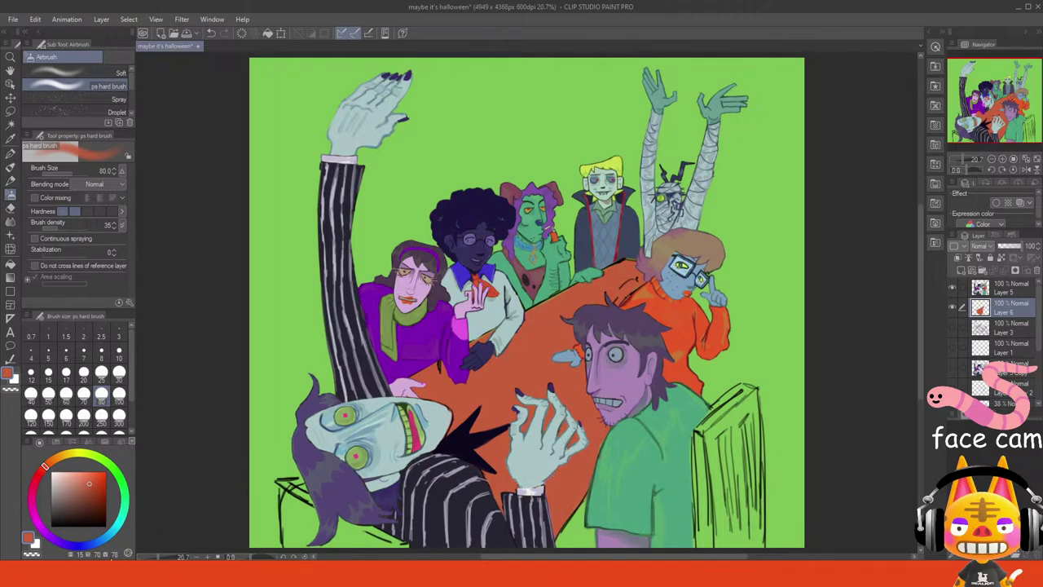
click(192, 573)
click(191, 572)
click(995, 293)
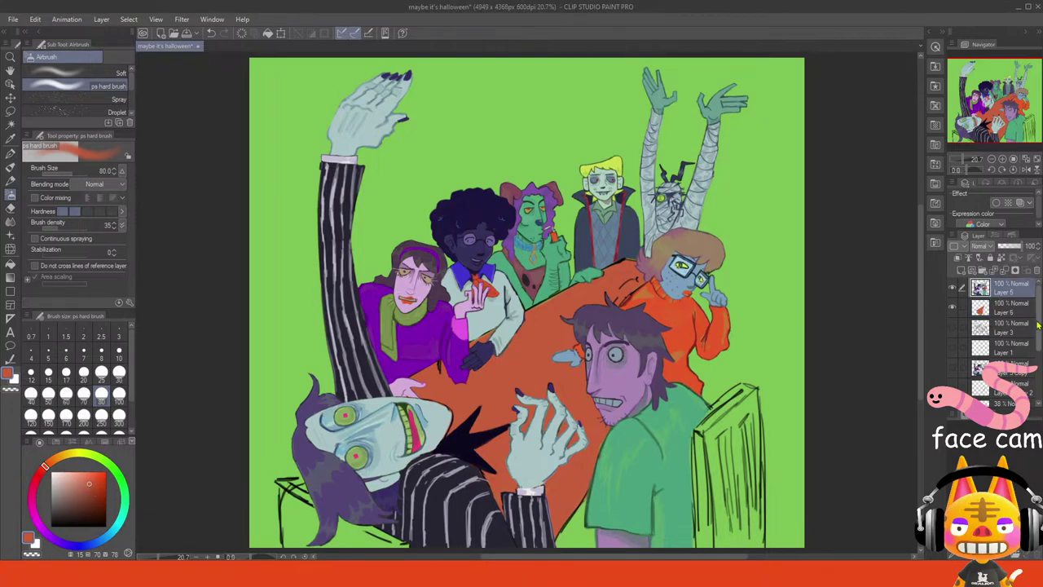
click(993, 314)
- Try to paint the table's near edge beside the green shirt in dark crimson at brush size 30
click(32, 490)
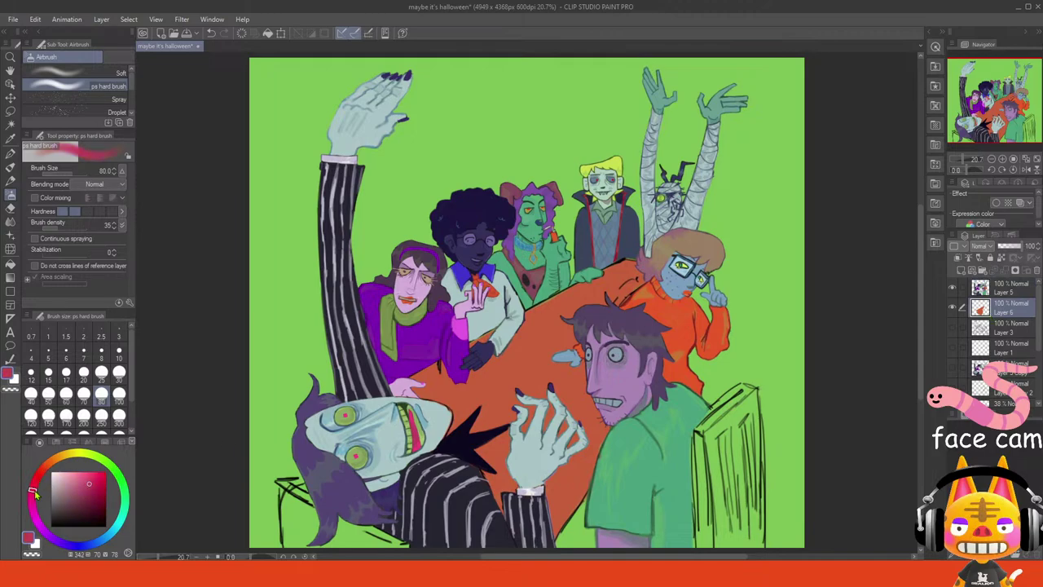
click(90, 499)
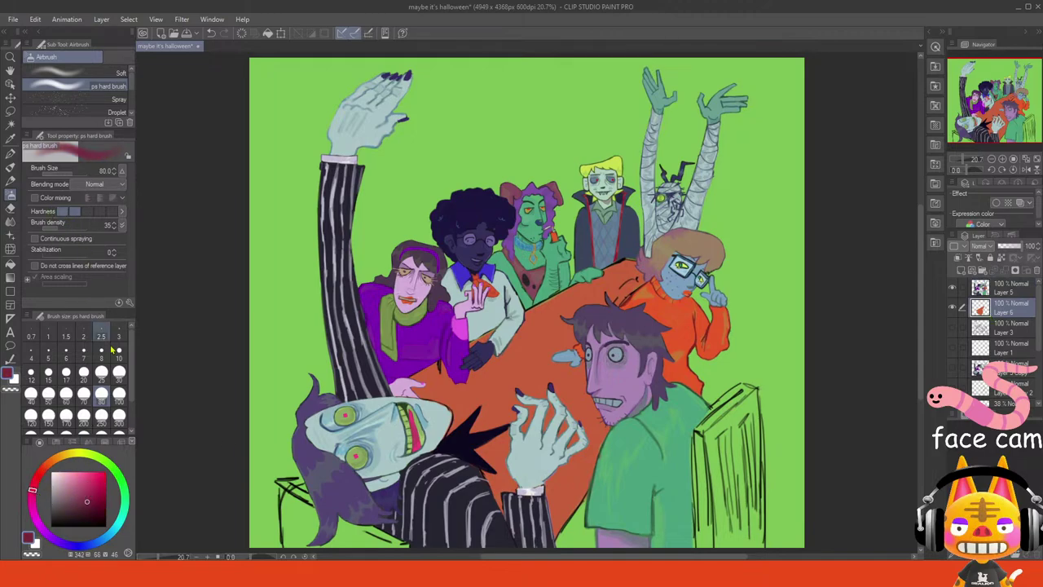
click(119, 372)
mouse_move(585, 512)
mouse_down()
mouse_move(576, 536)
mouse_move(580, 516)
mouse_move(559, 536)
mouse_move(575, 518)
mouse_up()
key(ctrl+z)
key(ctrl+z)
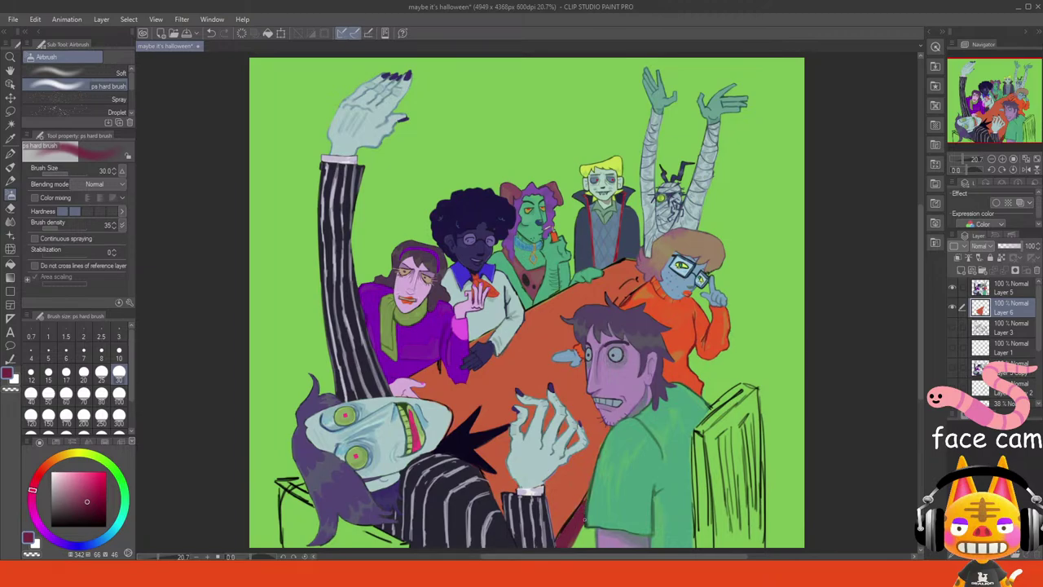
key(ctrl+z)
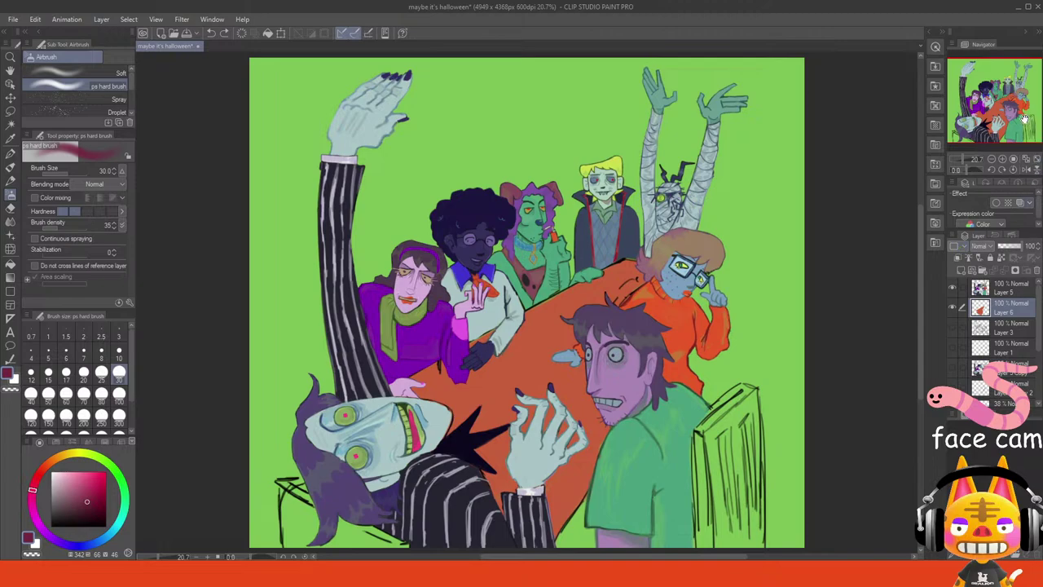
- Extend the table fill past its sketched edge to the green sleeve with sampled orange-red at brush size 30
drag(1021, 117, 1027, 129)
click(1002, 158)
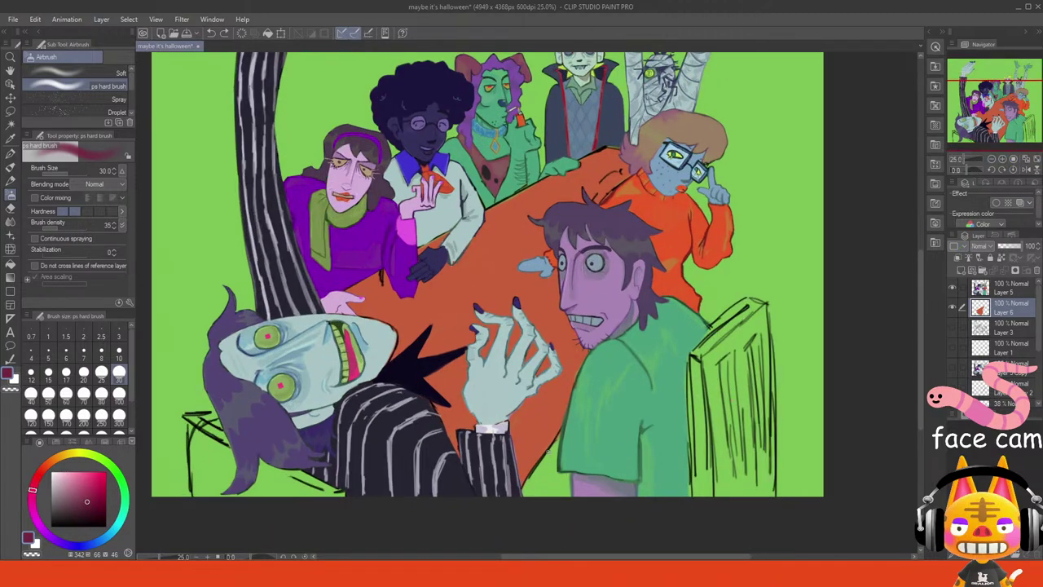
alt+click(544, 439)
mouse_move(529, 497)
mouse_down()
mouse_move(525, 480)
mouse_move(533, 493)
mouse_move(539, 465)
mouse_move(546, 502)
mouse_move(556, 431)
mouse_up()
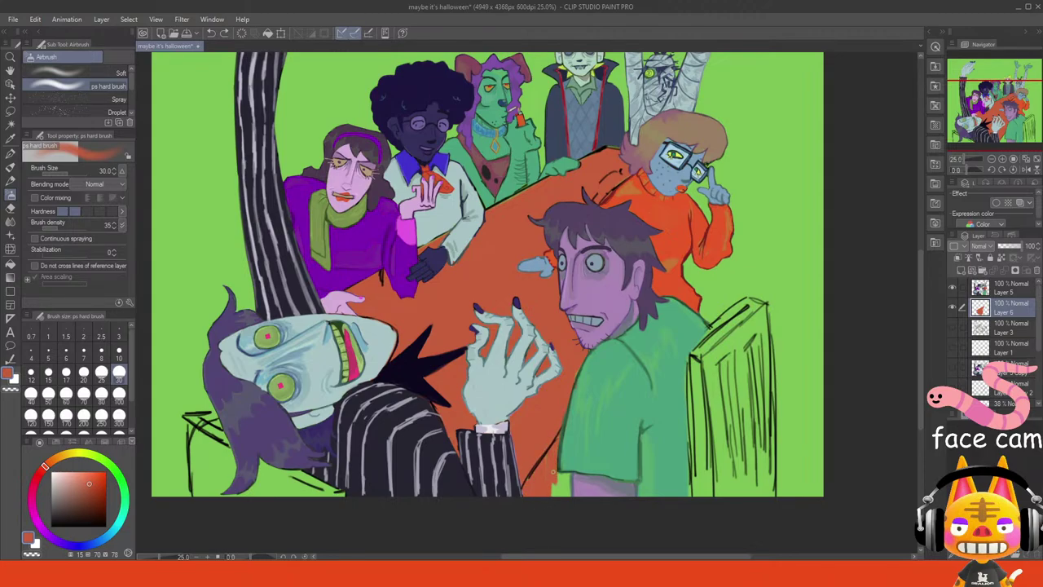
mouse_move(558, 479)
mouse_down()
mouse_move(567, 502)
mouse_move(562, 472)
mouse_move(558, 500)
mouse_move(533, 484)
mouse_up()
- Make Layer 5 with the painted figures the active layer and fit the whole illustration in view
drag(975, 166, 983, 145)
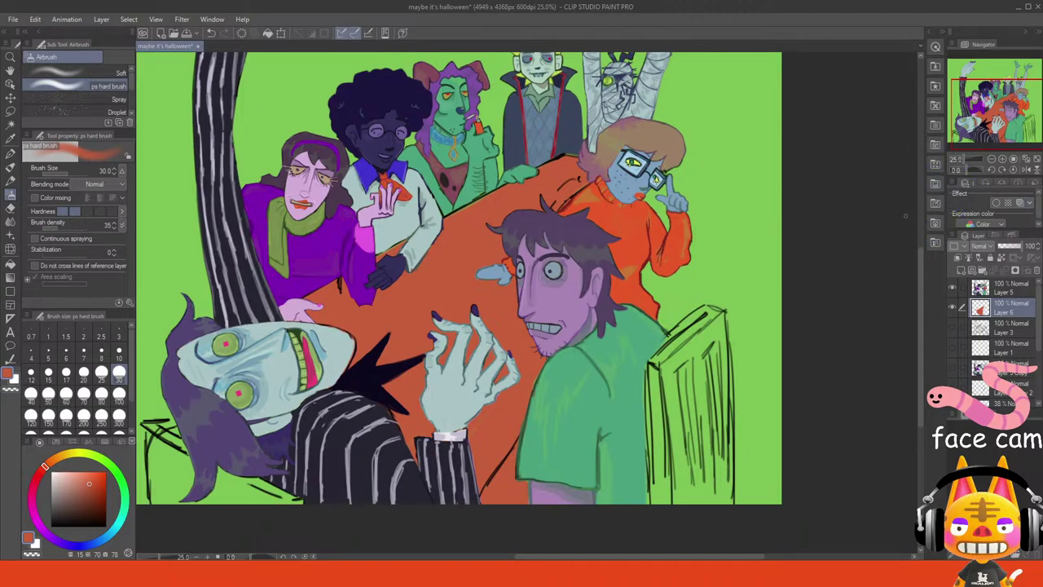
click(1013, 330)
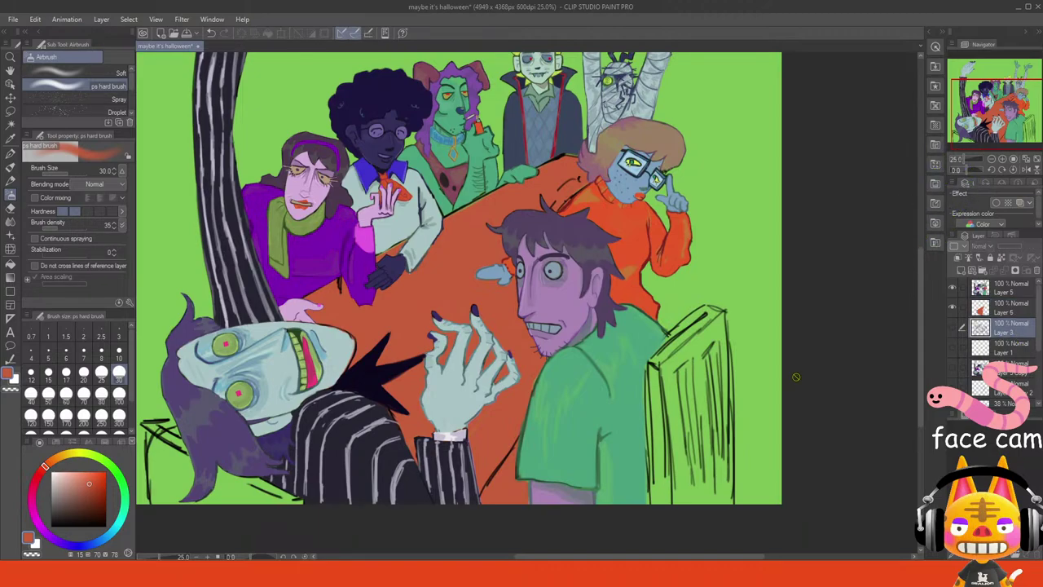
click(1010, 292)
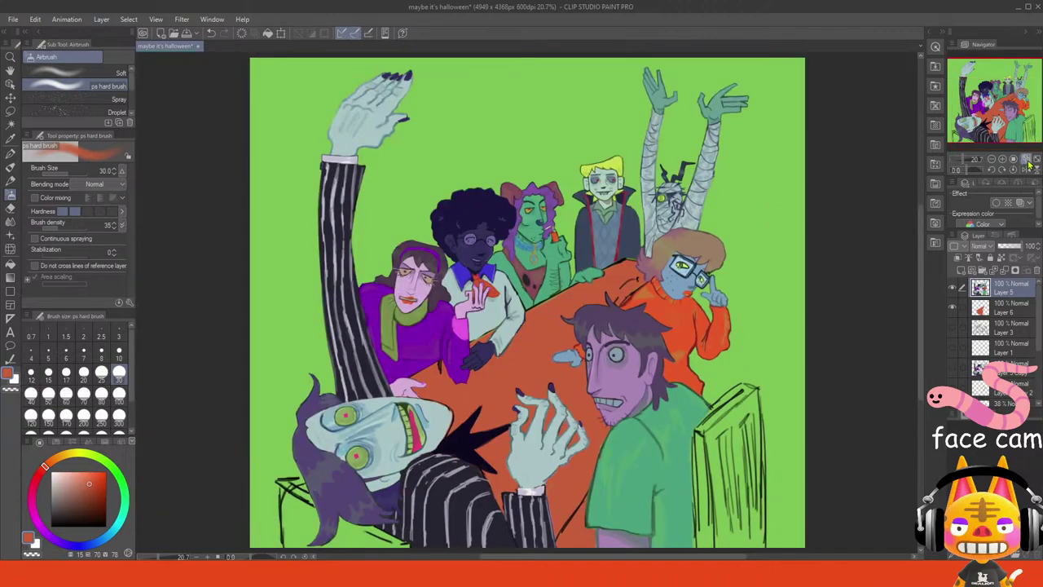
- Shift the hue of the table painting on Layer 6 to crimson with a Hue/Saturation/Luminosity adjustment
click(1026, 159)
click(998, 314)
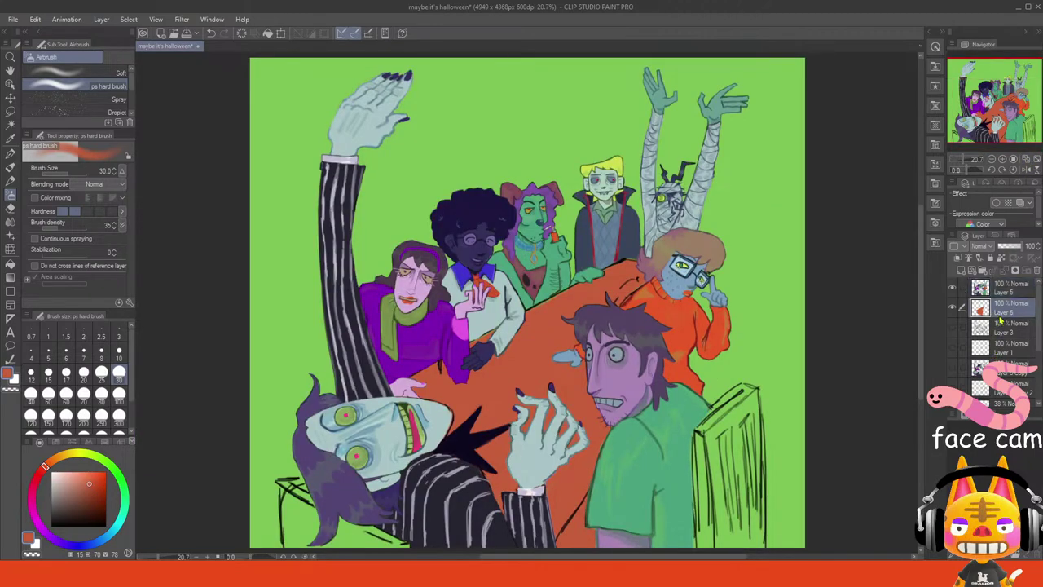
key(ctrl+u)
drag(943, 164, 957, 161)
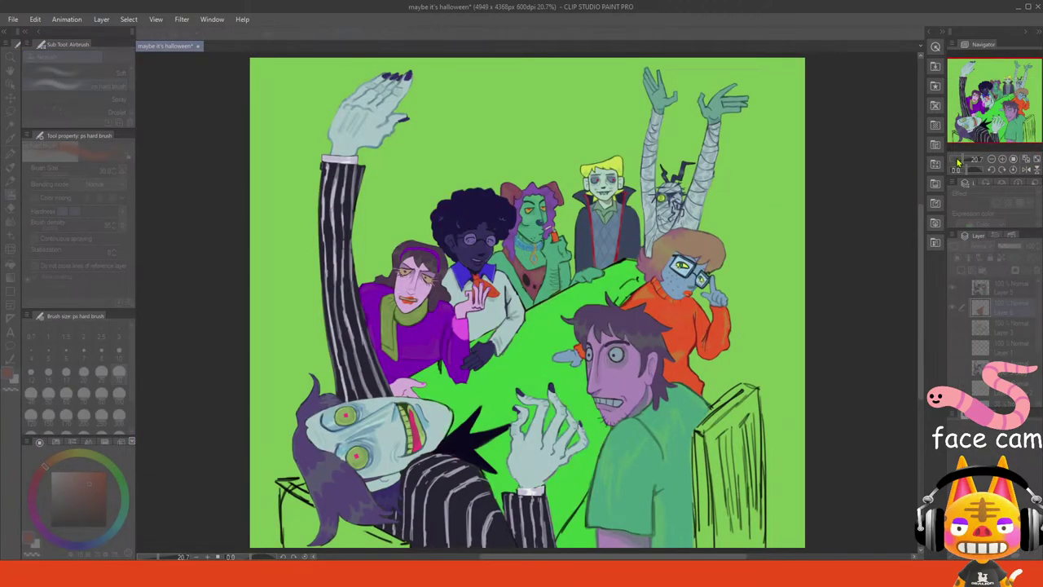
drag(874, 156, 859, 163)
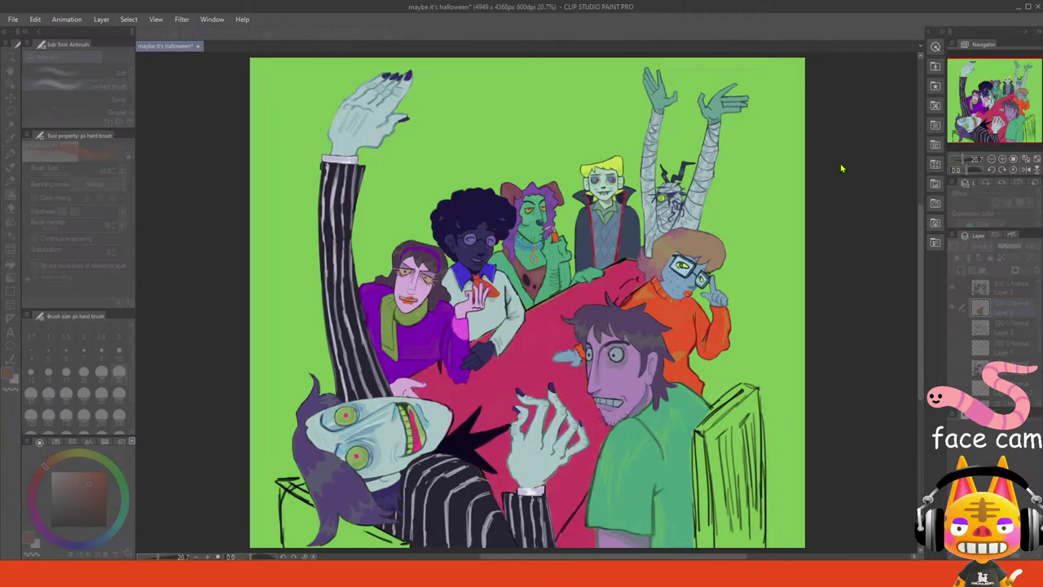
- Examine the crimson table among the figures up close and at several canvas rotations, ending on the upright full illustration
click(1002, 159)
click(1002, 158)
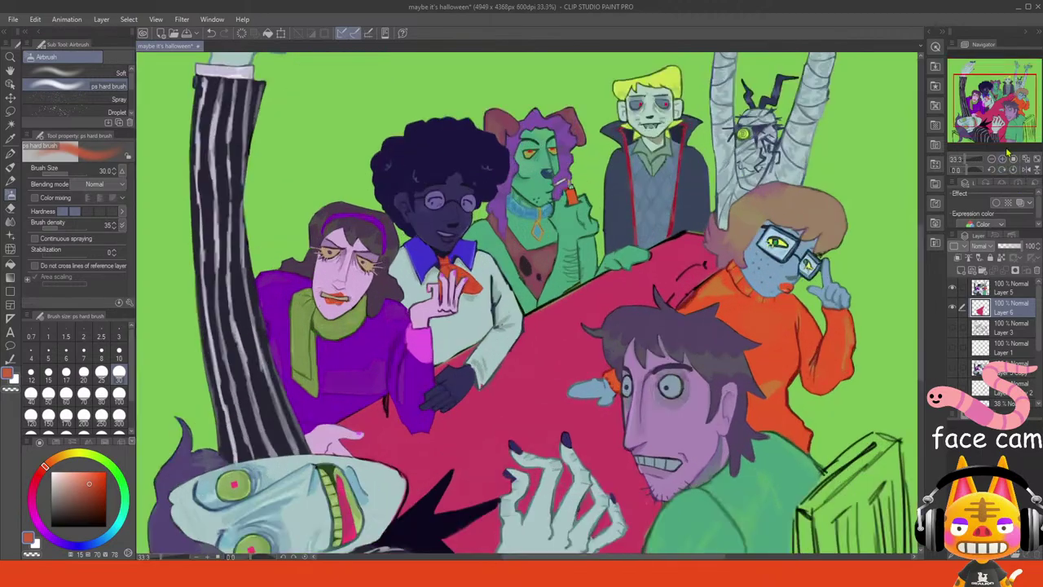
drag(1011, 112, 1013, 117)
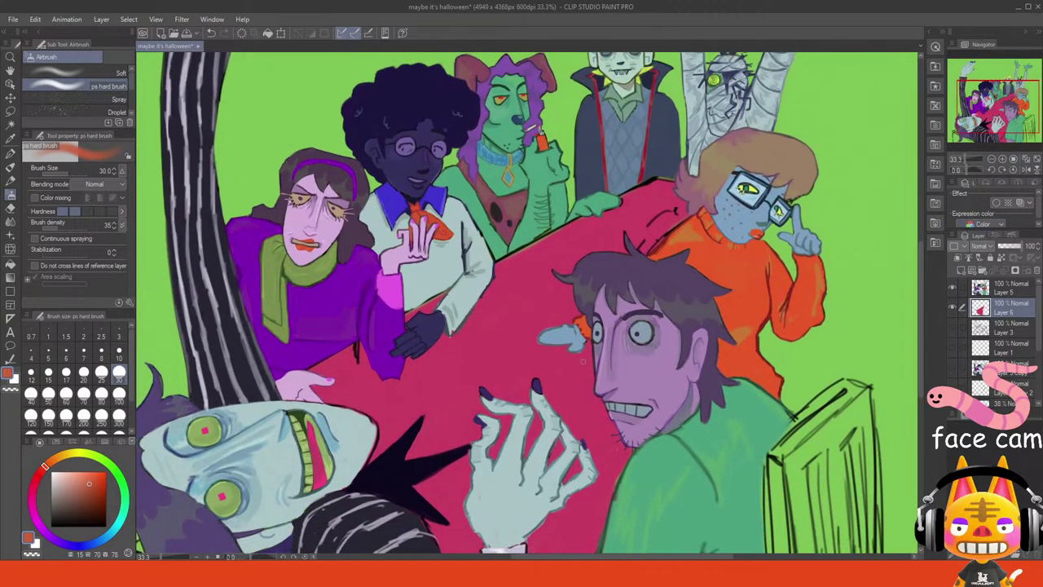
drag(974, 170, 979, 170)
mouse_move(1020, 106)
mouse_down()
mouse_move(1006, 99)
mouse_move(1018, 107)
mouse_up()
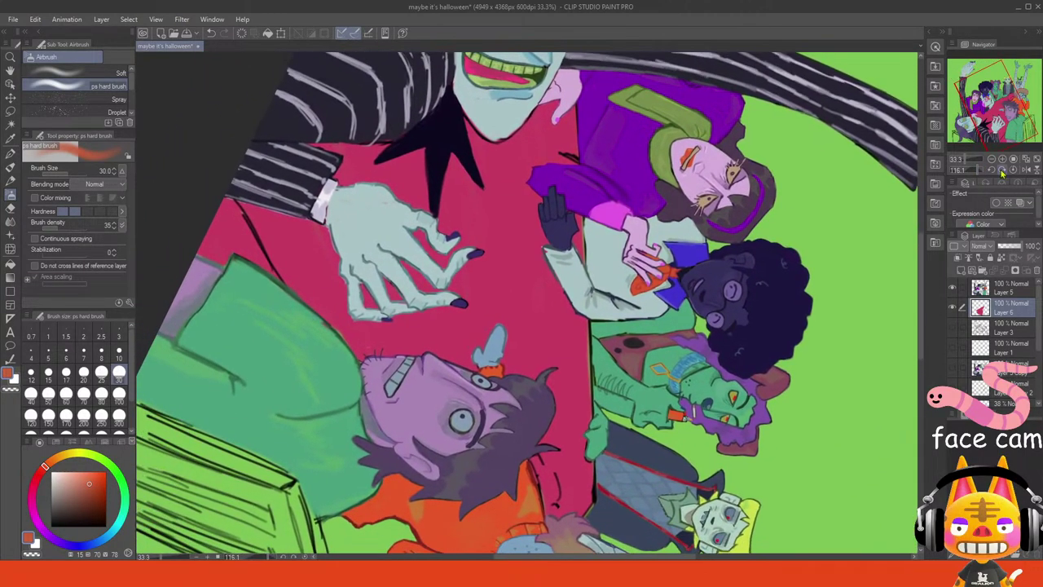
drag(980, 173, 971, 179)
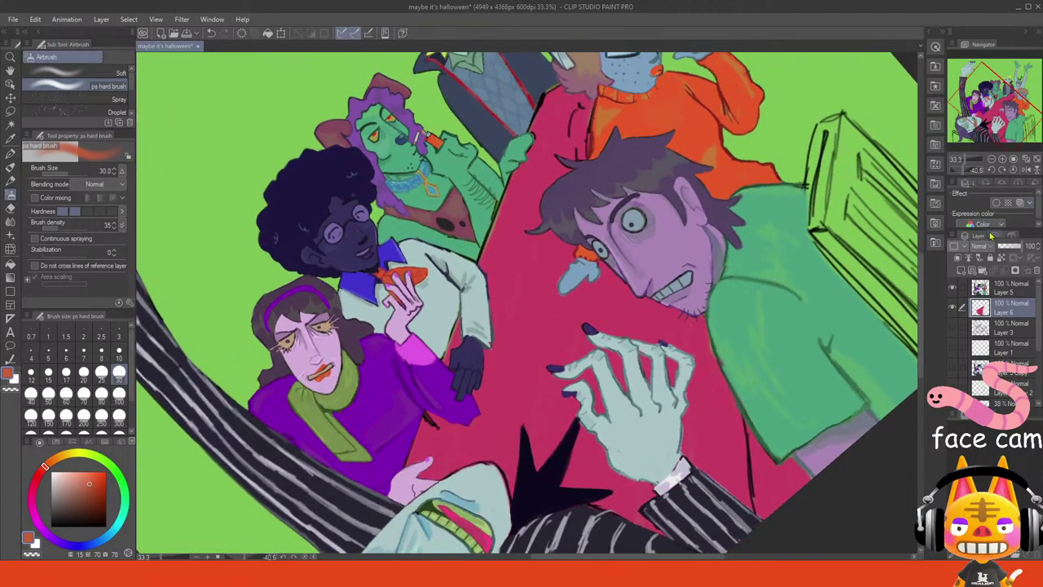
click(1013, 174)
click(1024, 162)
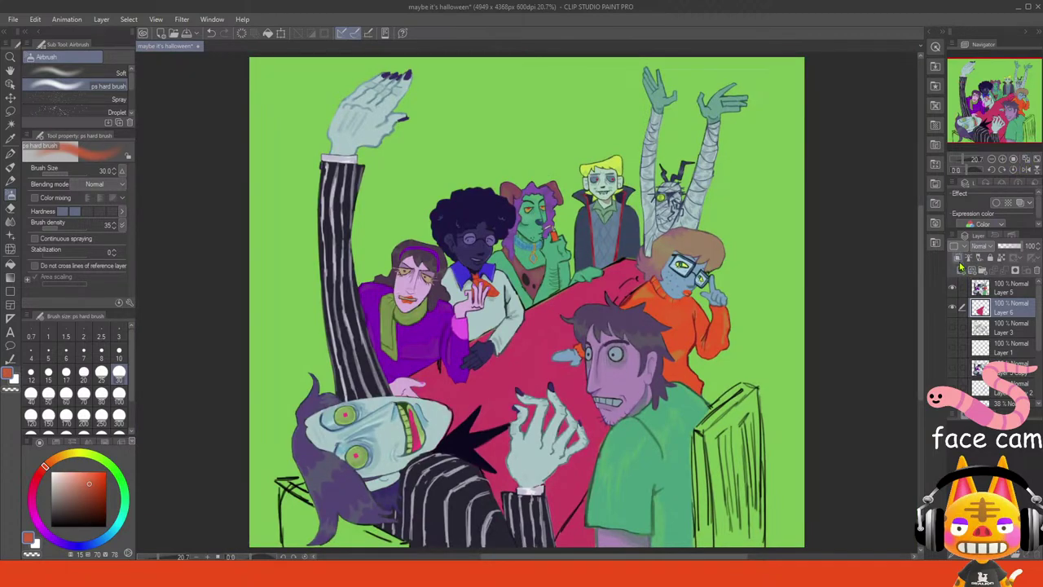
- Lock the transparent pixels of the table layer, Layer 6
click(958, 258)
key(ctrl+z)
click(1001, 259)
- Set up a Stripe gradient for the table in lime green at hue 81, keeping the sampled table colour's saturation and brightness
alt+click(465, 391)
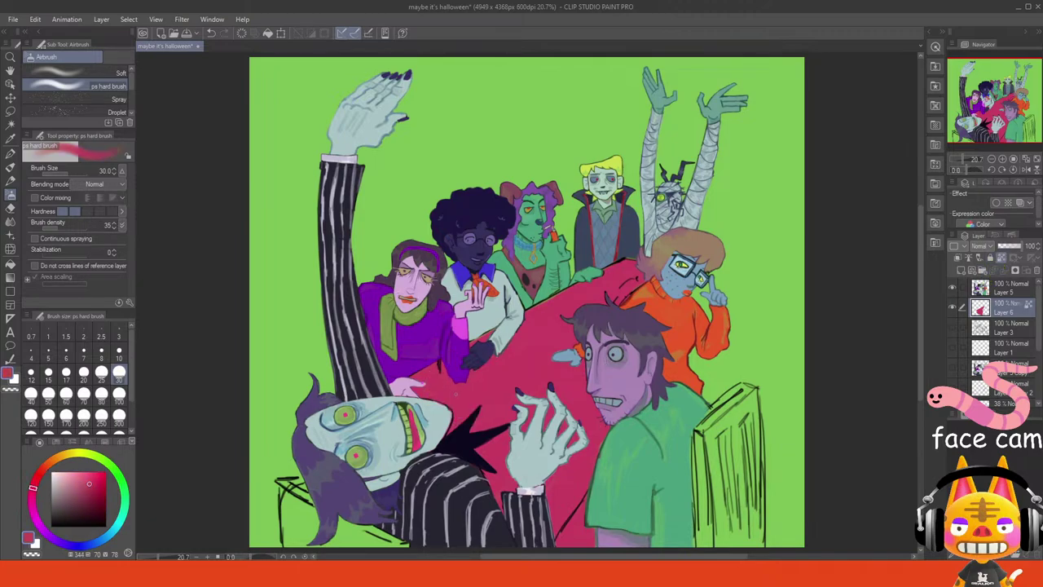
drag(72, 459, 95, 455)
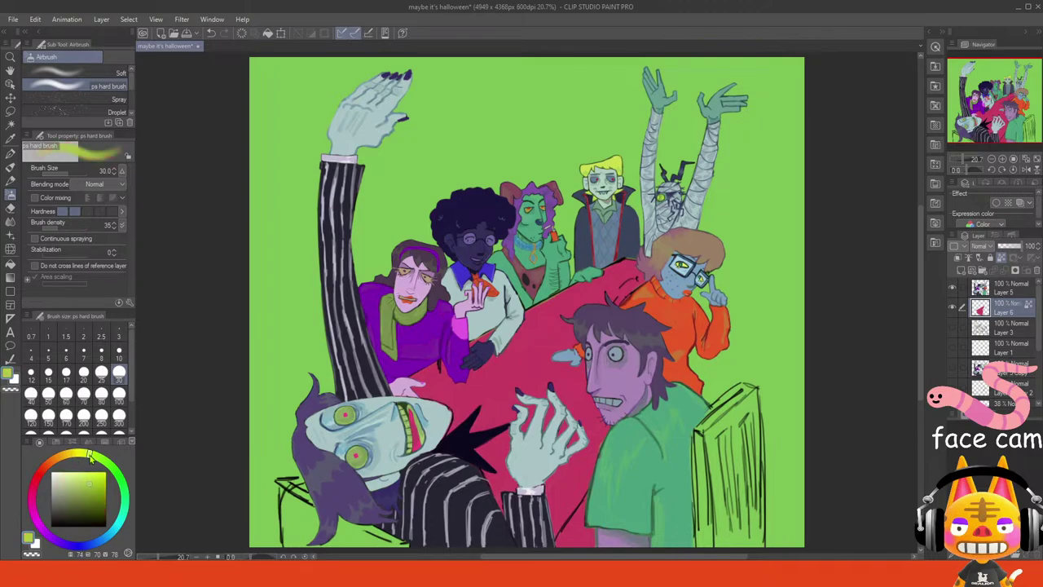
click(10, 290)
click(11, 277)
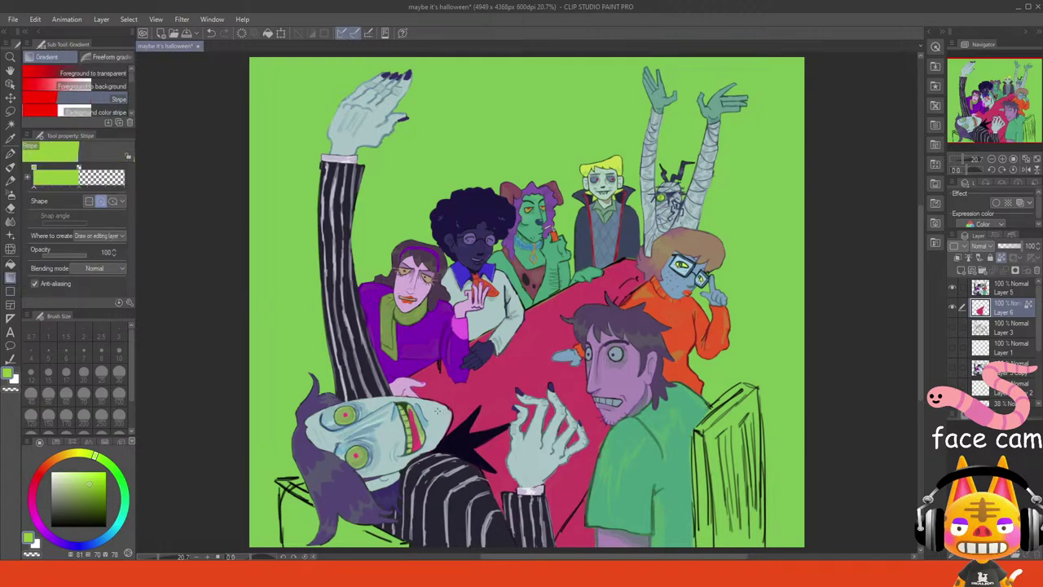
- Try filling the table area with a green Stripe gradient on Layer 6
drag(438, 409, 440, 411)
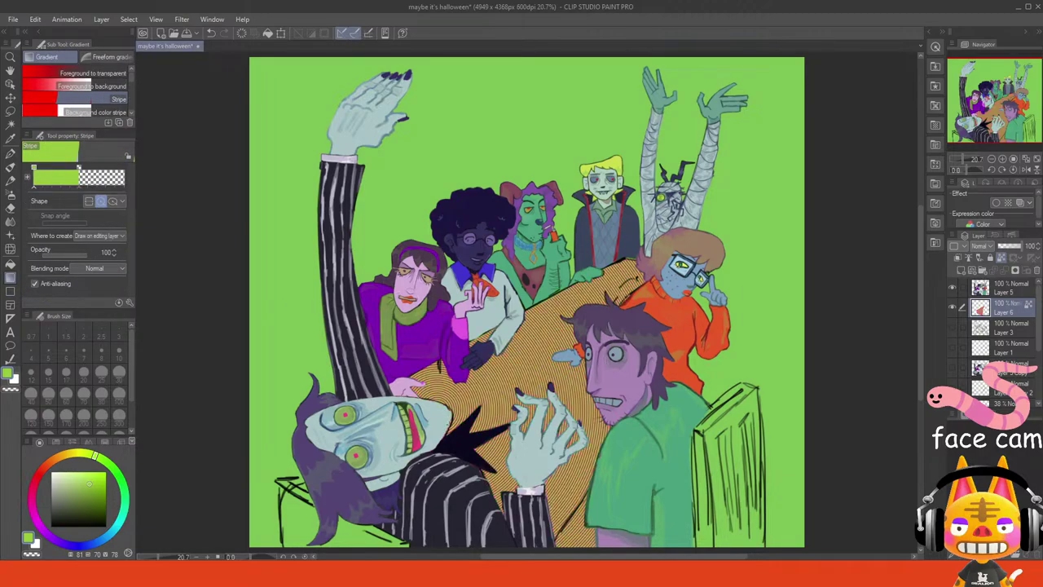
key(ctrl+z)
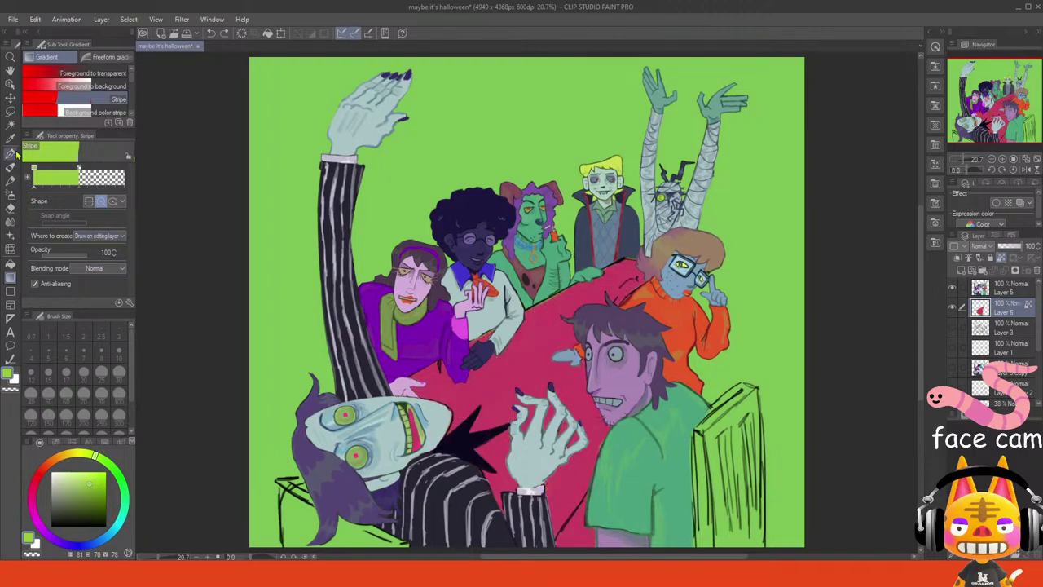
- Try a straight green line along the table's far edge with the ps hard brush airbrush
click(10, 153)
click(11, 195)
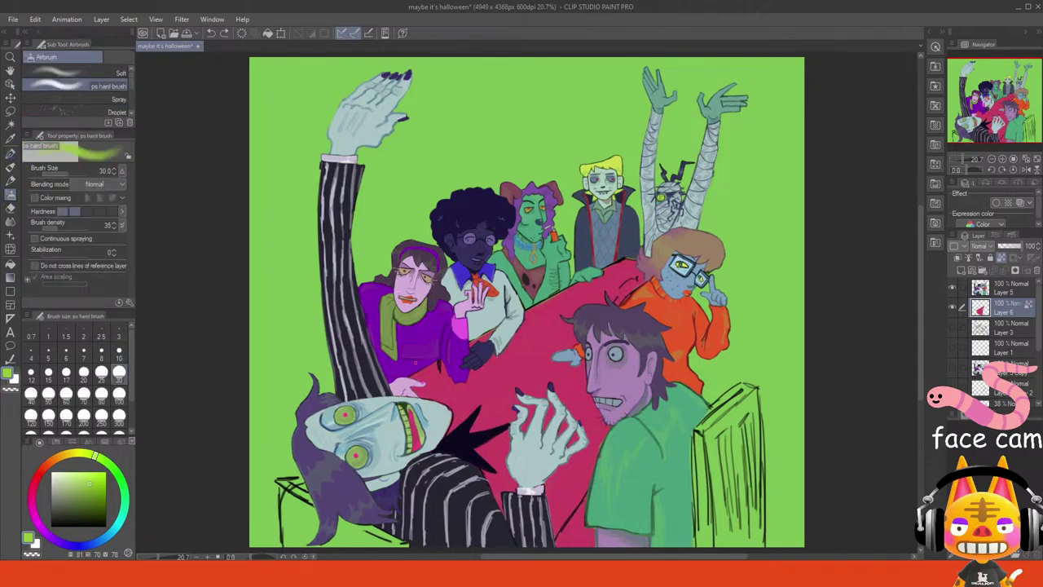
drag(464, 368, 472, 363)
key(ctrl+z)
drag(419, 397, 630, 296)
key(ctrl+z)
drag(413, 392, 635, 267)
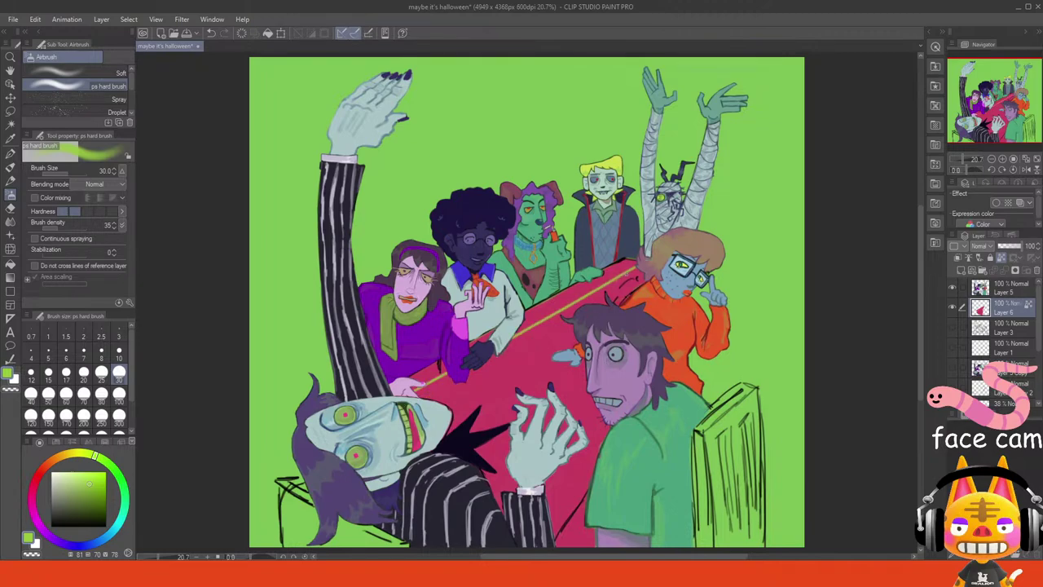
- Try more green stripes running lengthwise across the table, and undo all of the striping
drag(474, 422, 632, 270)
drag(492, 490, 585, 368)
key(ctrl+z)
drag(620, 331, 527, 519)
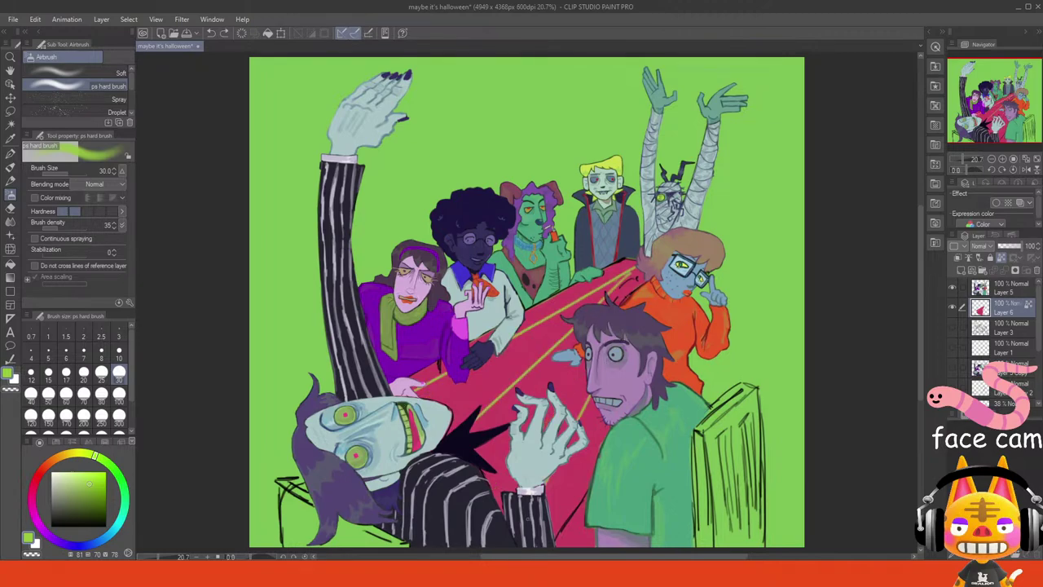
key(ctrl+z)
key(ctrl+z)
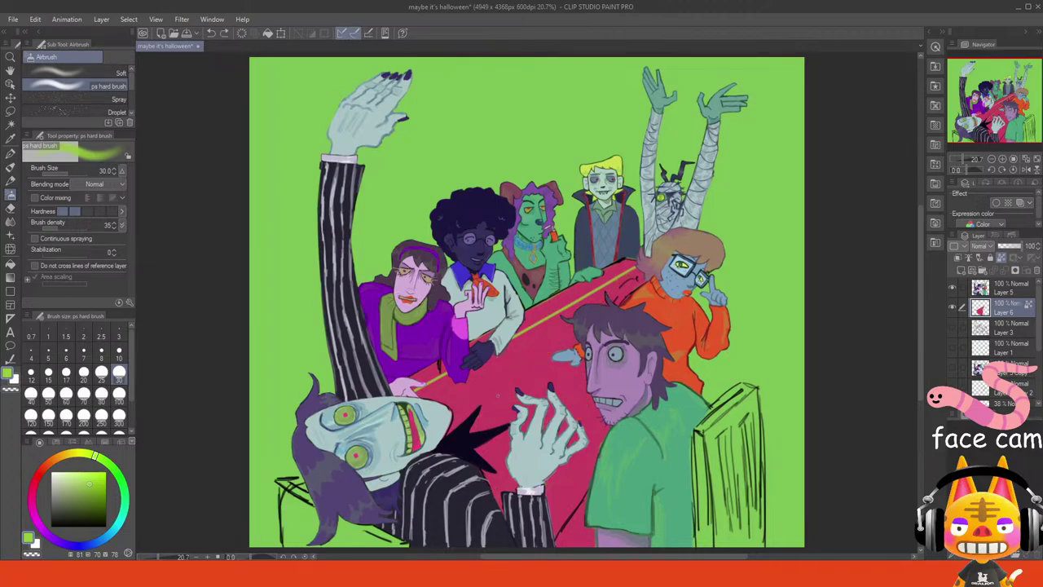
key(ctrl+z)
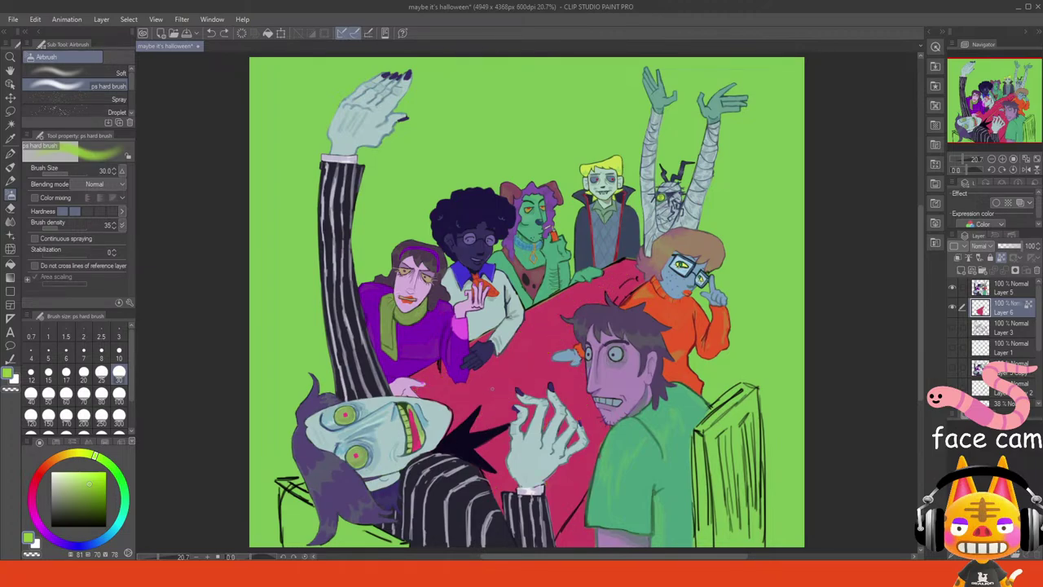
key(alt+Tab)
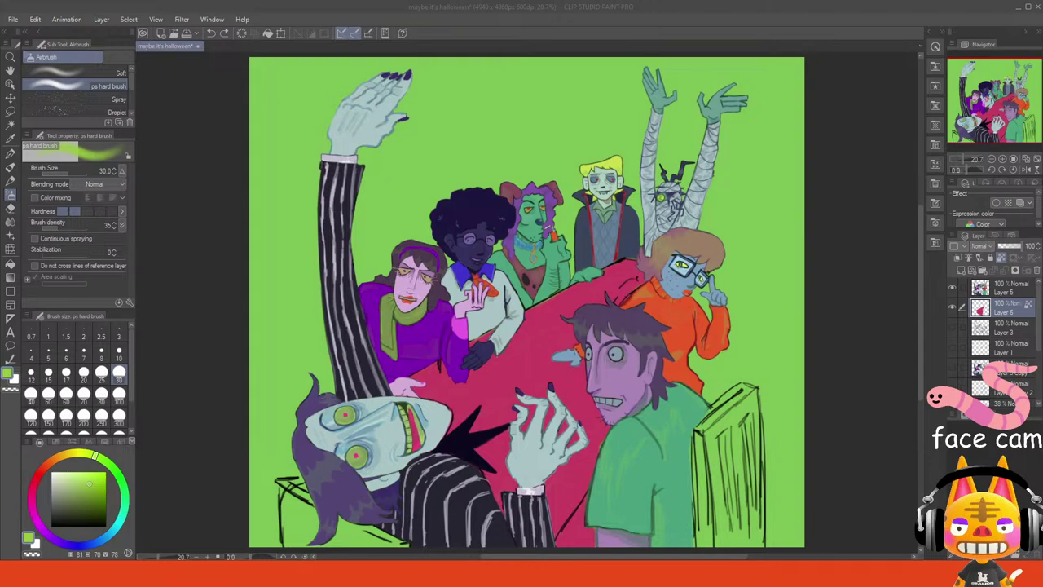
click(105, 558)
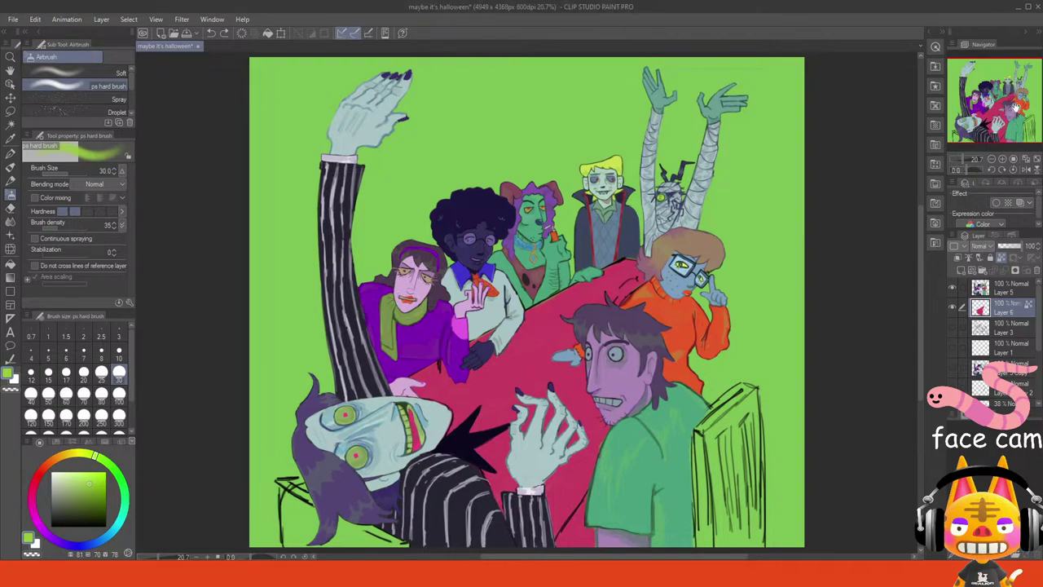
- On Layer 5, erase the stray black sketch lines on the table beside the orange sweater using the transparent colour
click(1006, 104)
click(991, 283)
click(1003, 159)
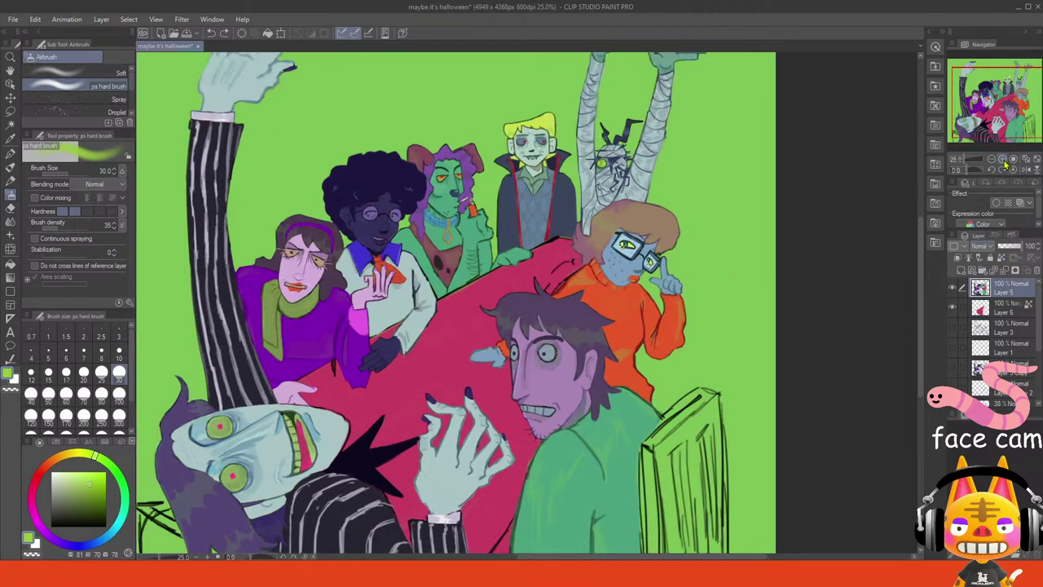
click(1003, 160)
click(1003, 159)
click(12, 389)
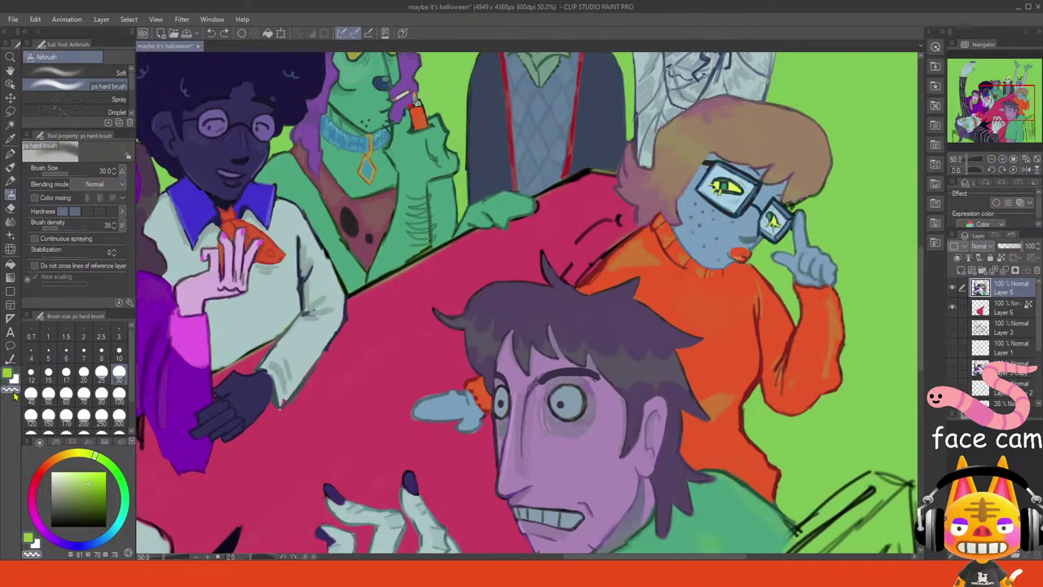
drag(577, 236, 620, 213)
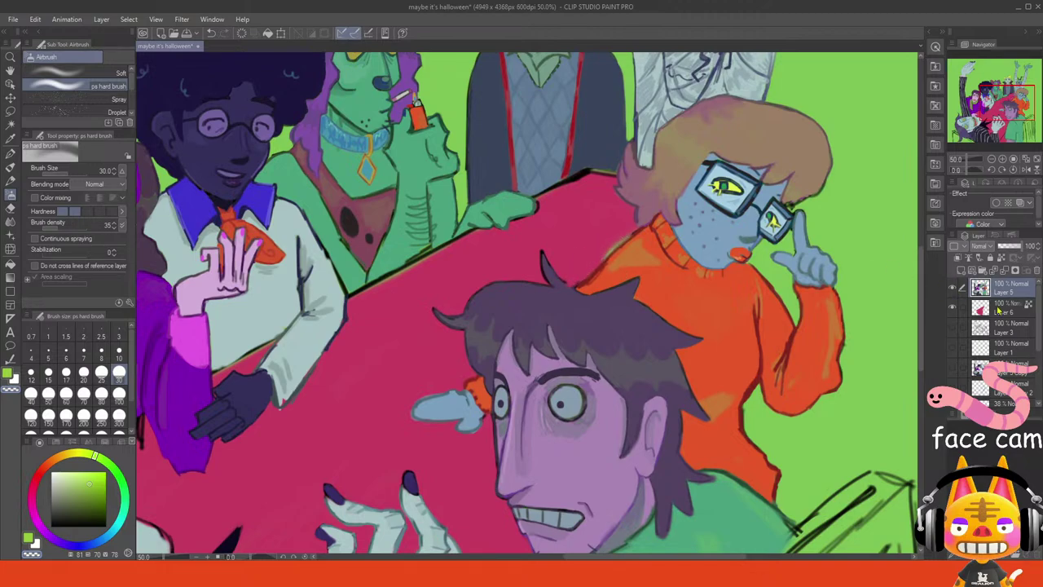
- Redraw the orange sweater's shoulder outline in sampled dark red with the brush at size 10
click(1002, 159)
click(1003, 159)
drag(1007, 103, 1014, 100)
alt+click(534, 242)
alt+click(534, 237)
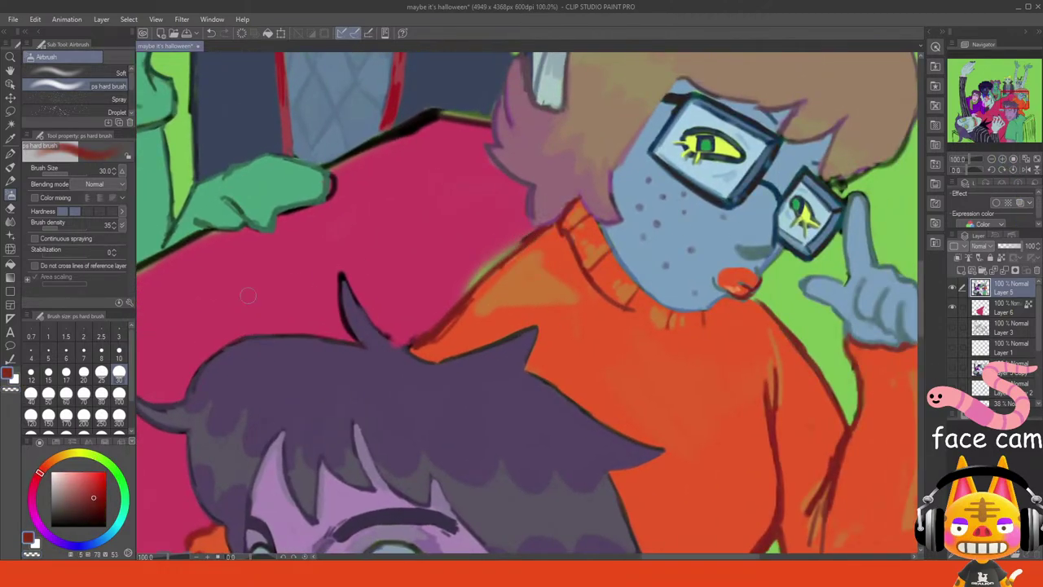
click(119, 352)
drag(532, 238, 416, 336)
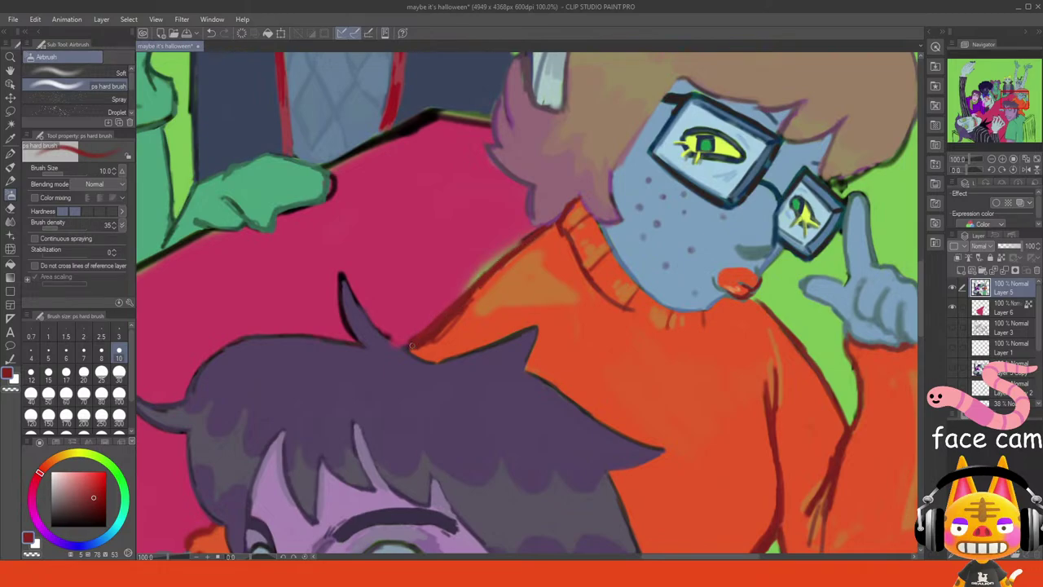
- Redraw the outline of the purple hair's upright tuft in a dark colour sampled from the hair
alt+click(380, 345)
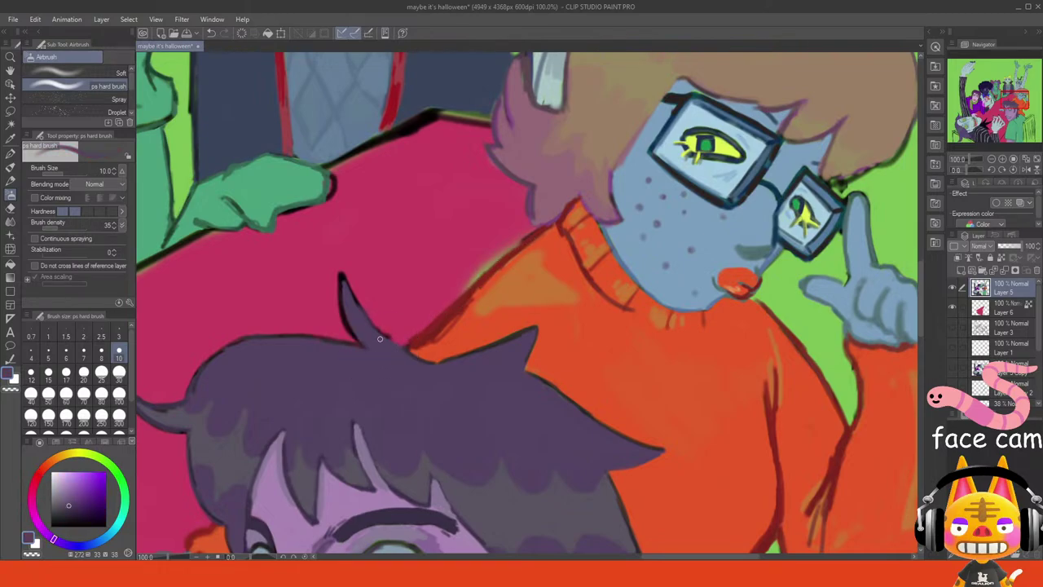
alt+click(407, 348)
drag(344, 277, 387, 333)
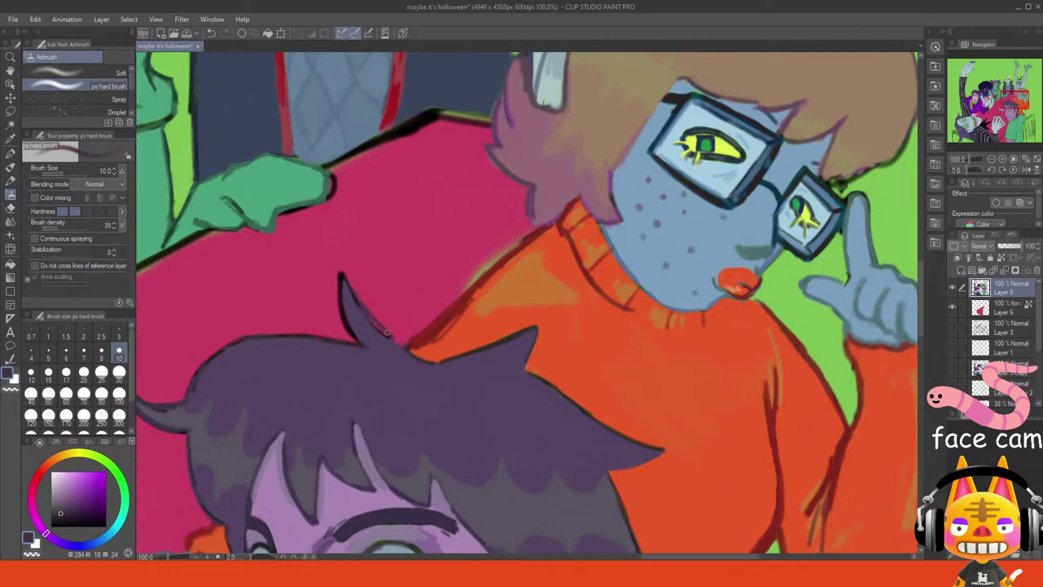
key(ctrl+z)
drag(343, 278, 387, 332)
drag(343, 281, 360, 350)
key(ctrl+z)
drag(345, 300, 352, 320)
- On Layer 6, paint the table's sampled crimson up to the orange sweater's shoulder line
alt+click(500, 259)
click(978, 314)
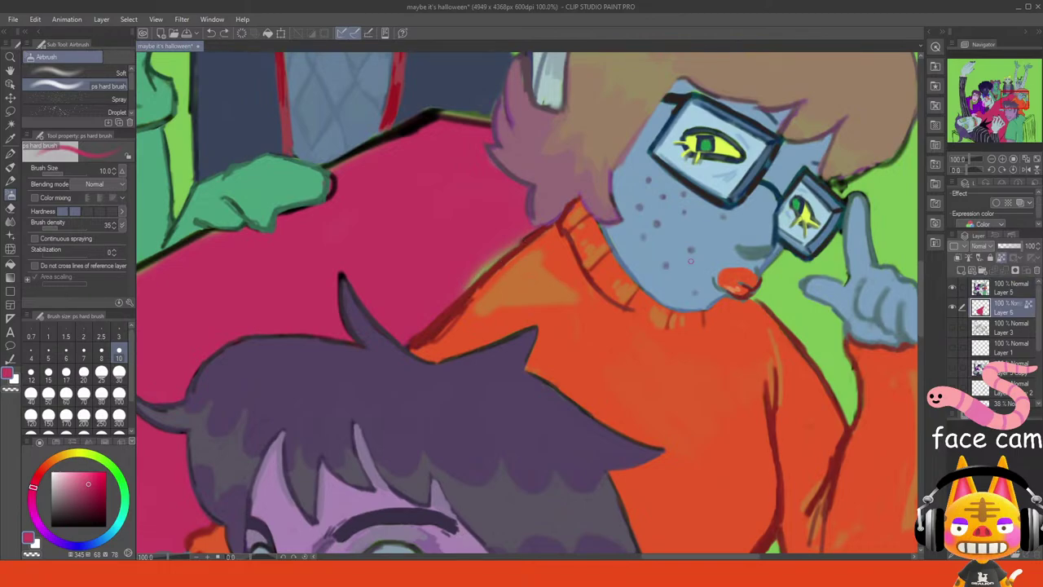
mouse_move(505, 237)
mouse_down()
mouse_move(469, 283)
mouse_move(475, 265)
mouse_up()
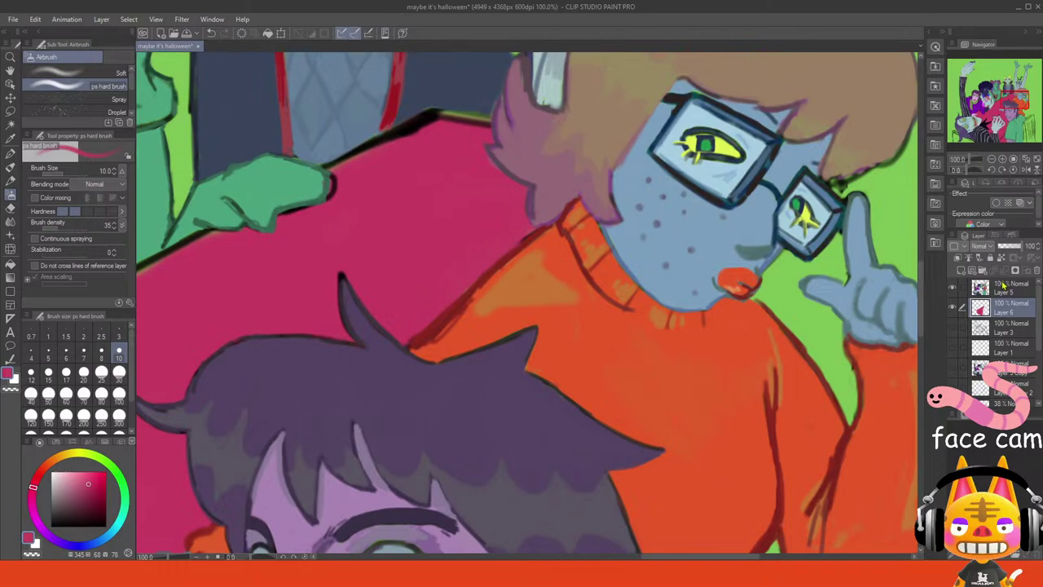
- On Layer 5, cover the green gap at the table's far corner with dark blue sampled from the cape
click(1003, 285)
drag(440, 101, 530, 346)
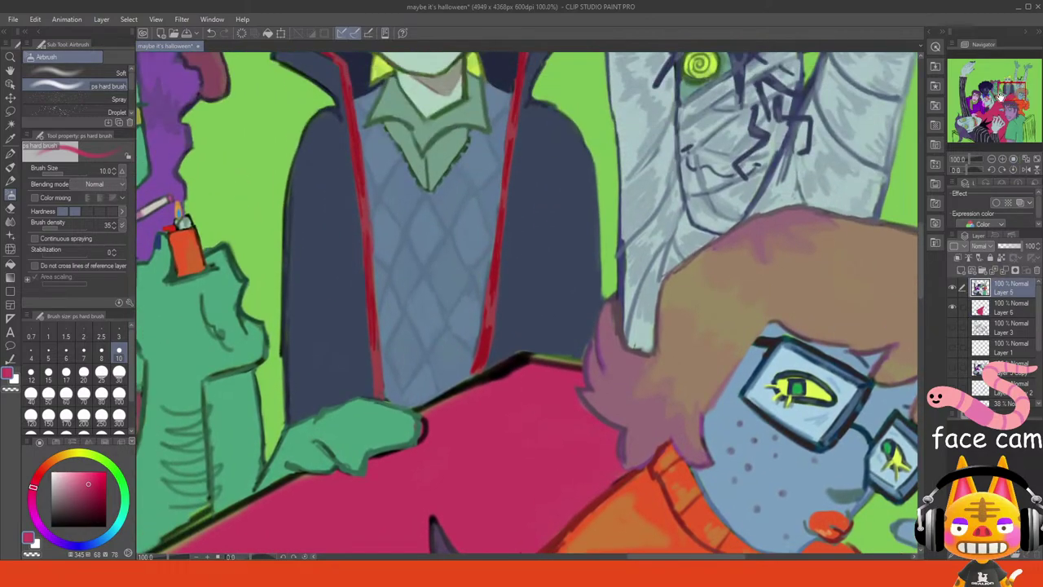
alt+click(523, 336)
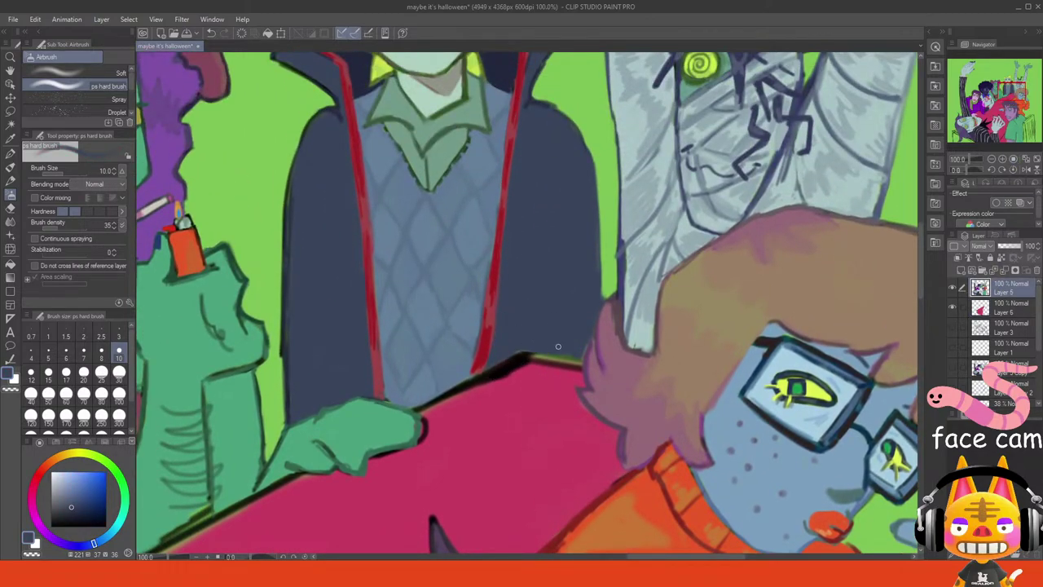
mouse_move(557, 353)
mouse_down()
mouse_move(514, 349)
mouse_move(583, 364)
mouse_up()
- Erase the thick black line around the green hand's fingertips on the table with the transparent colour
click(13, 389)
mouse_move(429, 419)
mouse_down()
mouse_move(422, 457)
mouse_move(423, 425)
mouse_up()
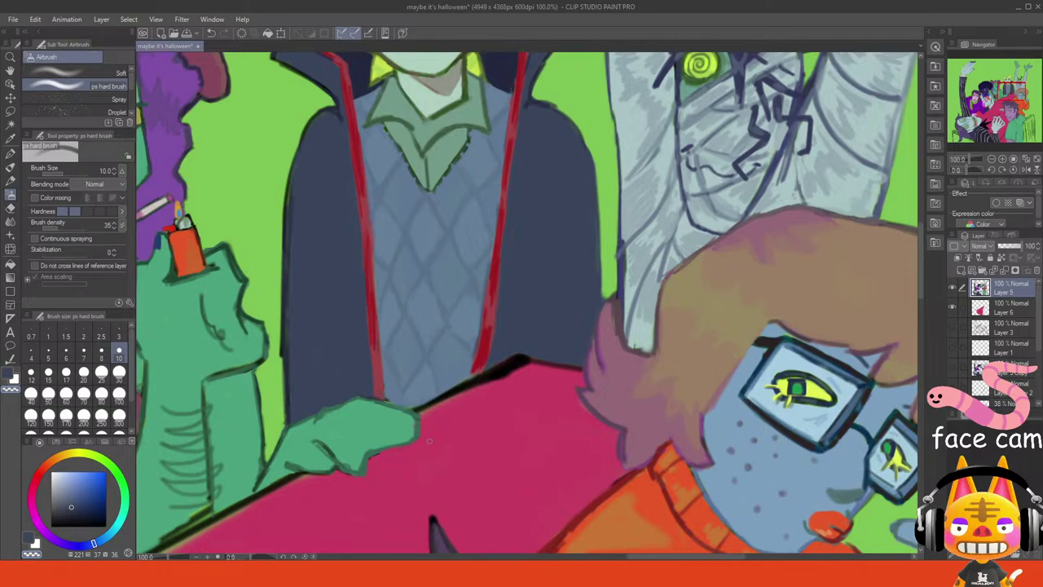
click(1024, 160)
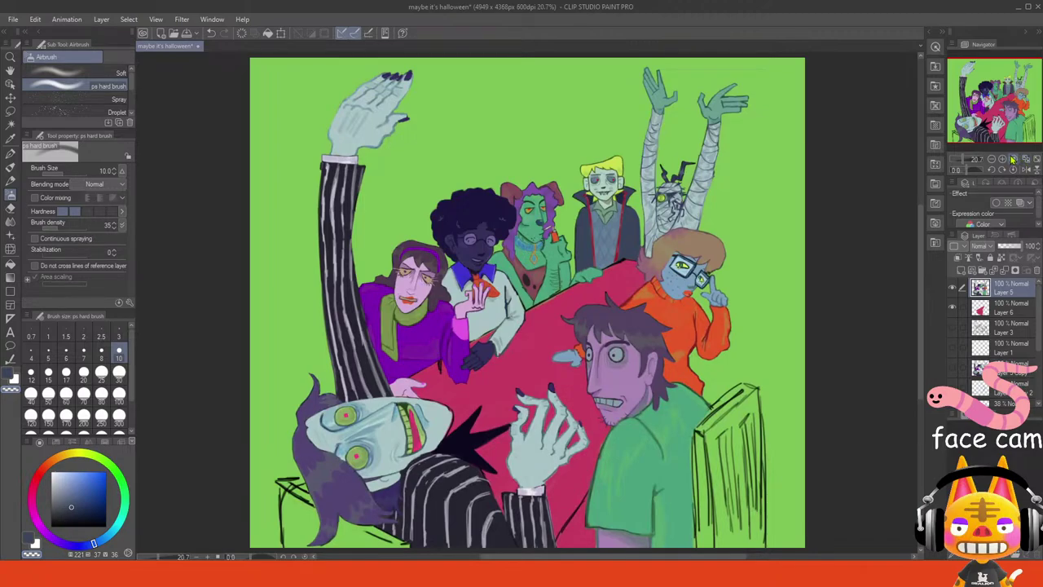
click(157, 574)
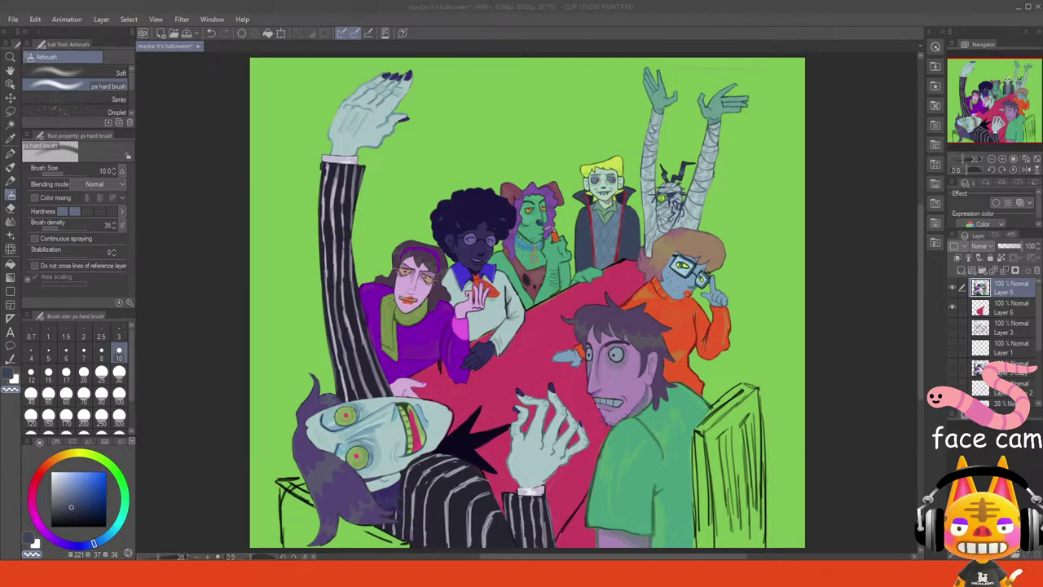
key(alt+Tab)
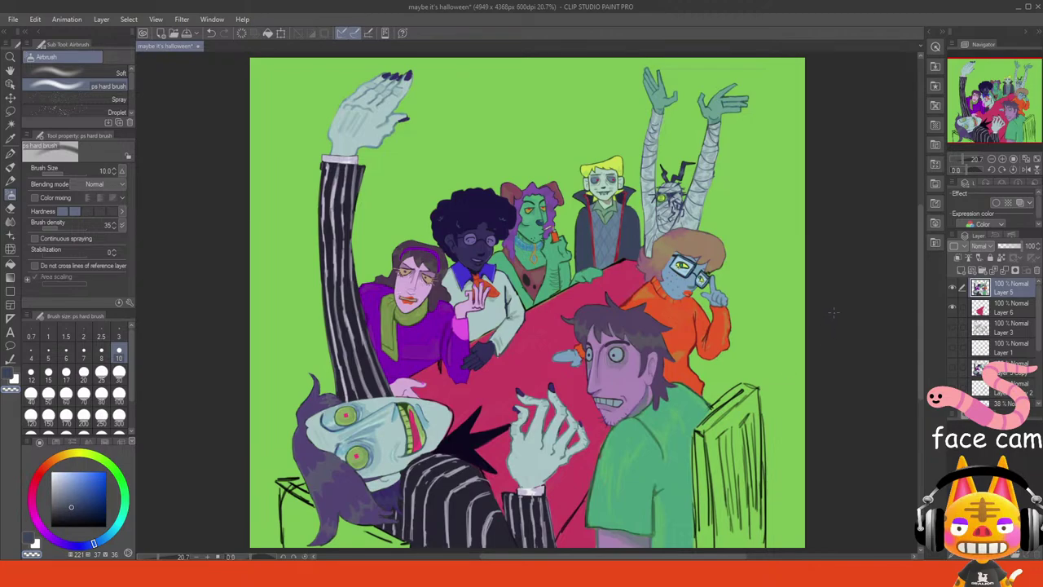
- Try recolouring the table's black edge line beside the white sleeve in dark magenta
click(1009, 158)
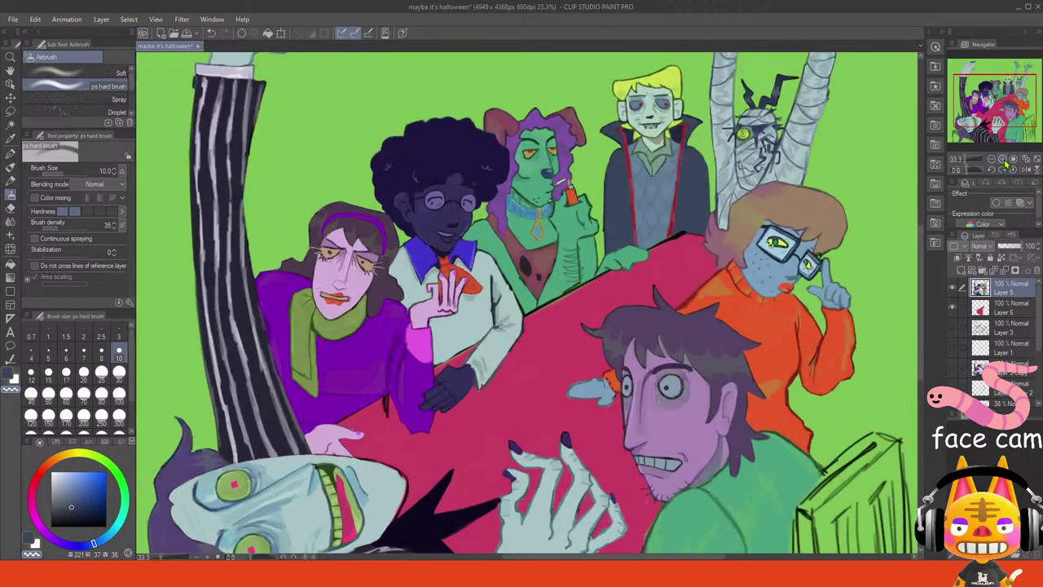
alt+click(562, 323)
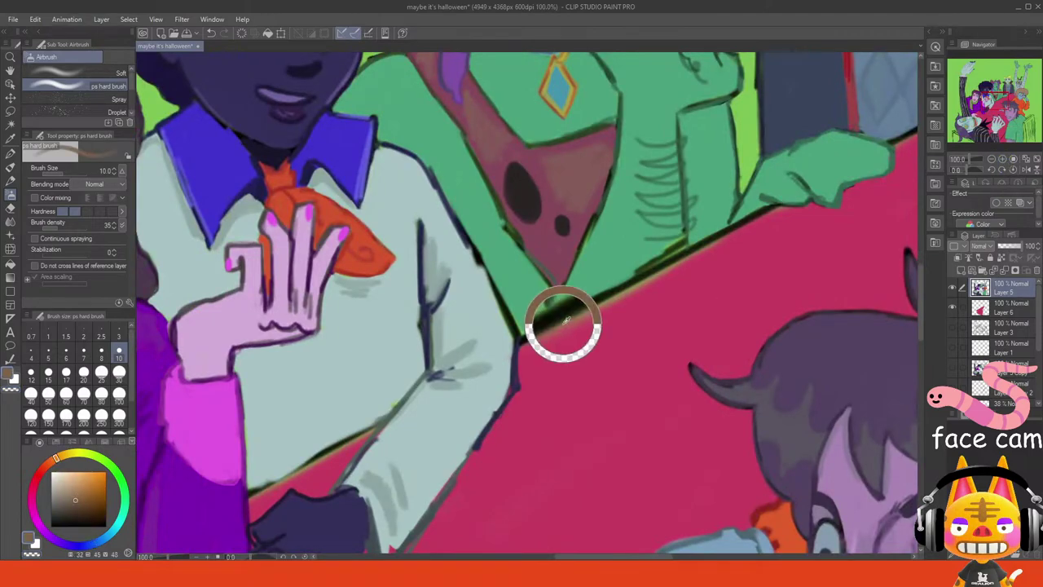
alt+click(637, 388)
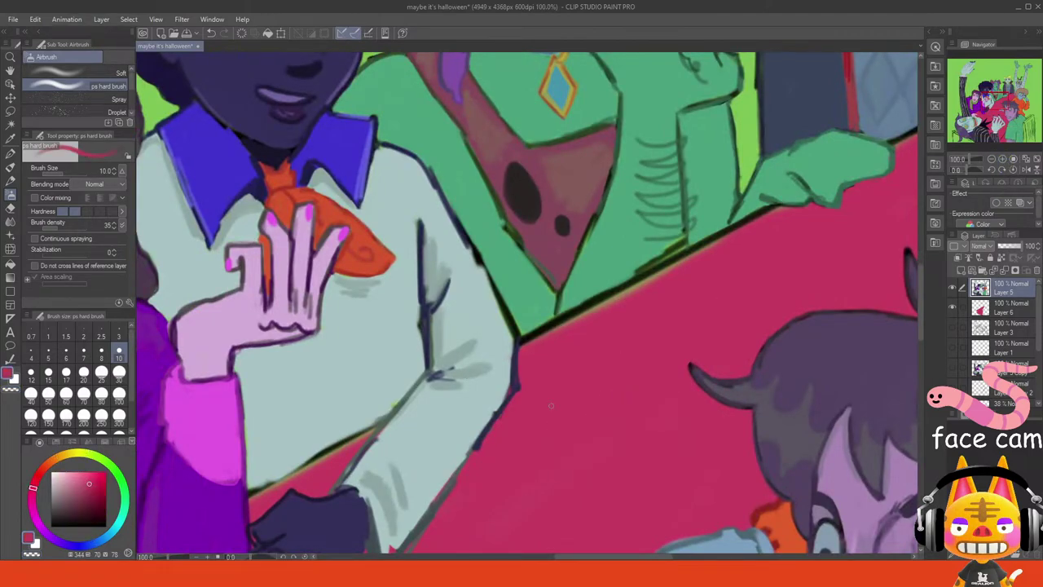
click(31, 503)
click(97, 489)
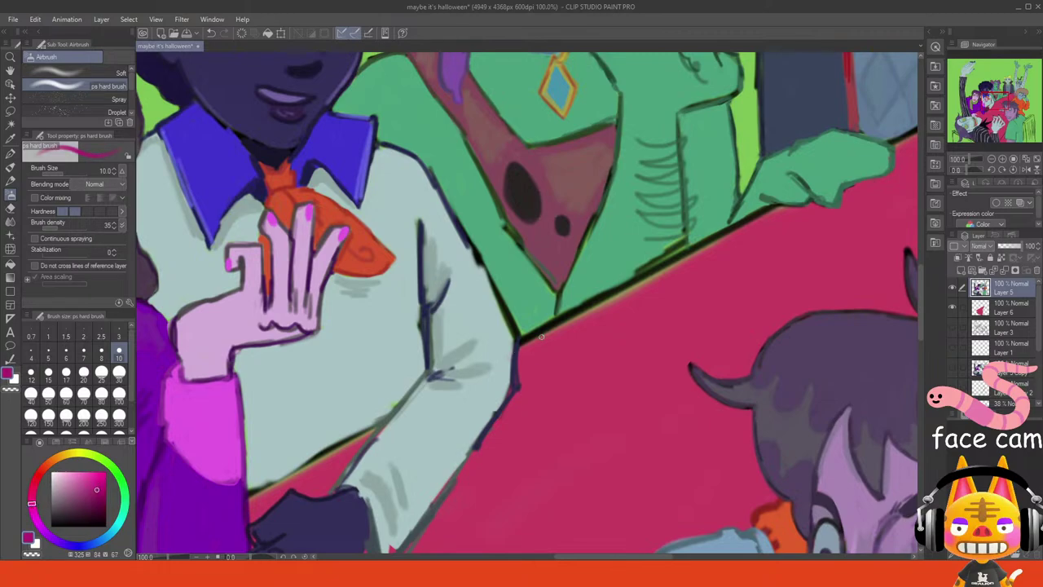
drag(521, 338, 549, 326)
key(ctrl+z)
- Try a dark magenta edge line on the table below the green character, and undo the magenta strokes
mouse_move(1011, 94)
mouse_down()
mouse_move(1019, 79)
mouse_move(993, 96)
mouse_up()
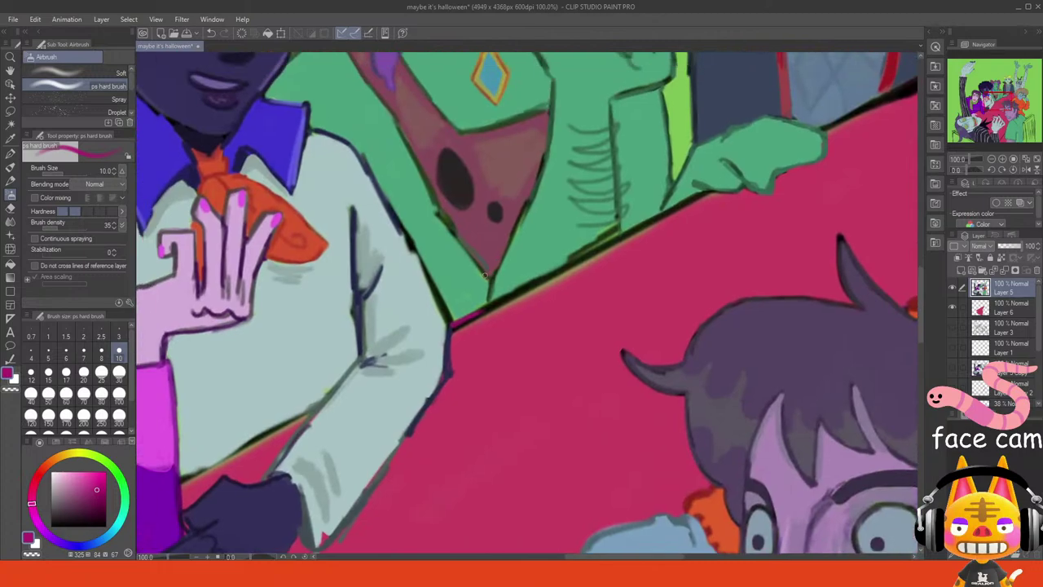
drag(500, 304, 575, 264)
key(ctrl+z)
key(ctrl+z)
key(ctrl+z)
key(ctrl+z)
key(ctrl+z)
key(ctrl+z)
click(1025, 159)
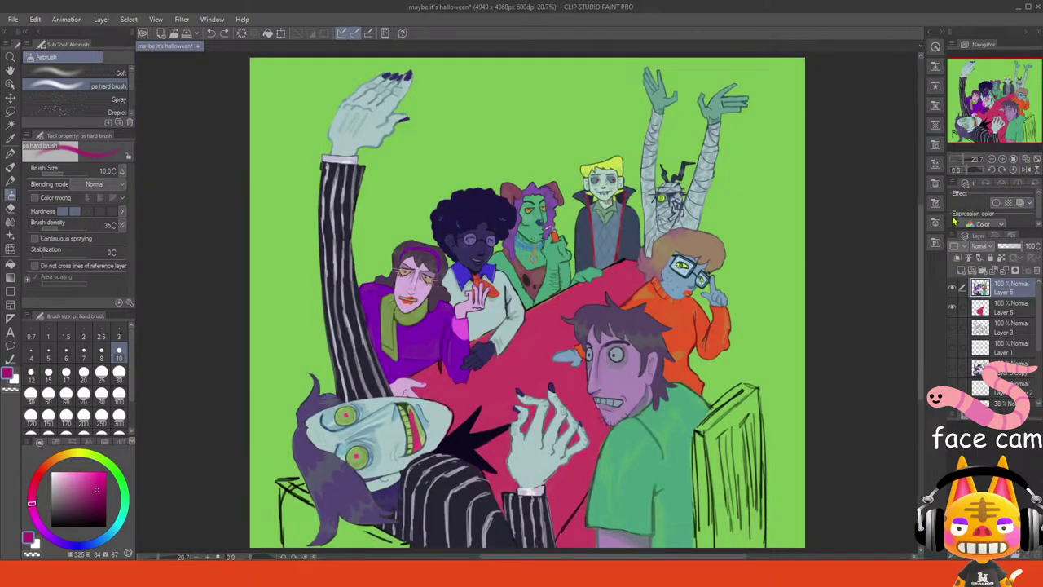
- On Layer 6, try a stroke of the table's sampled crimson over the orange sweater with the brush at size 20
click(981, 313)
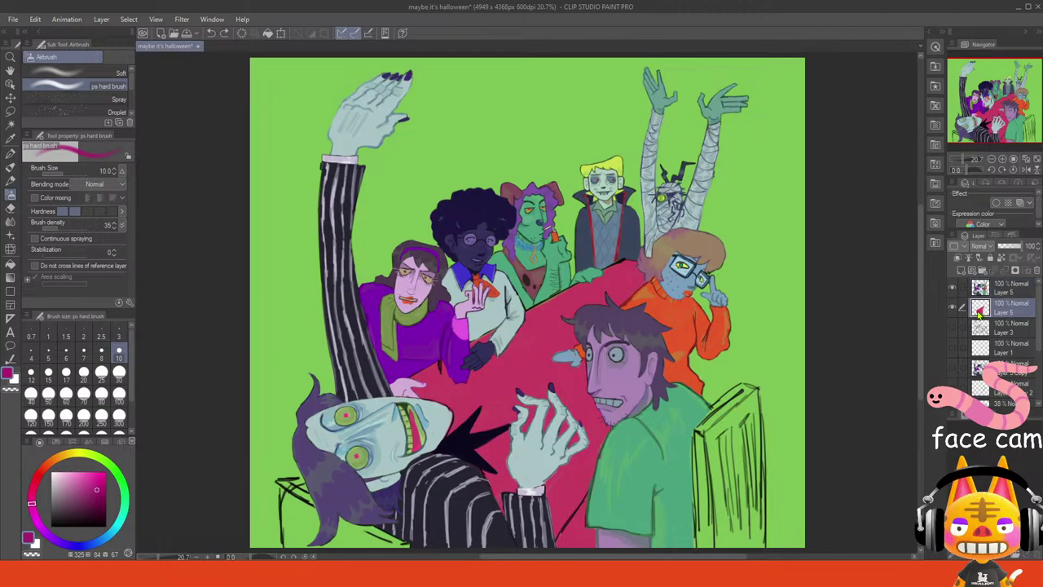
alt+click(583, 402)
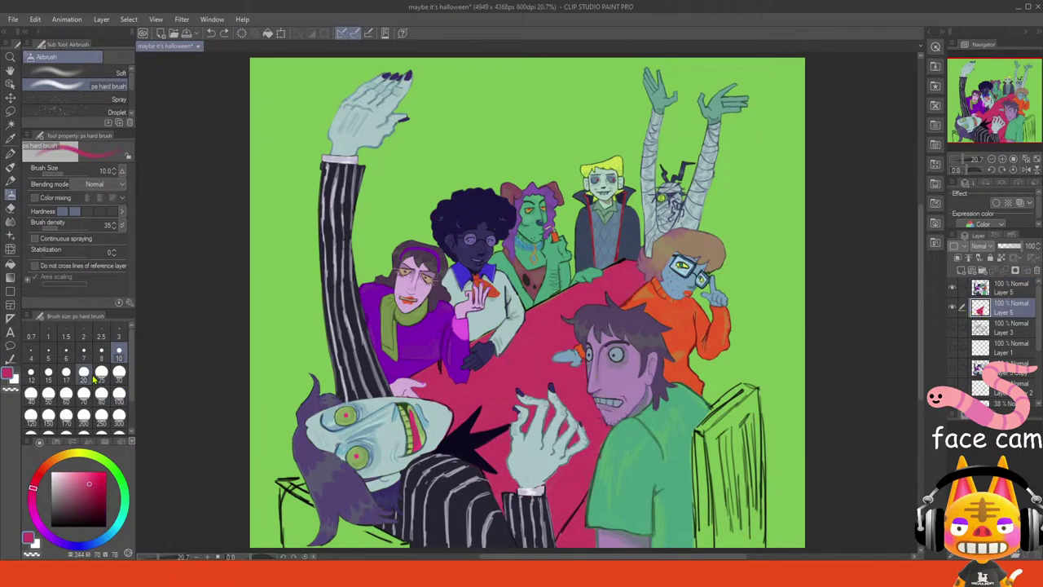
click(83, 373)
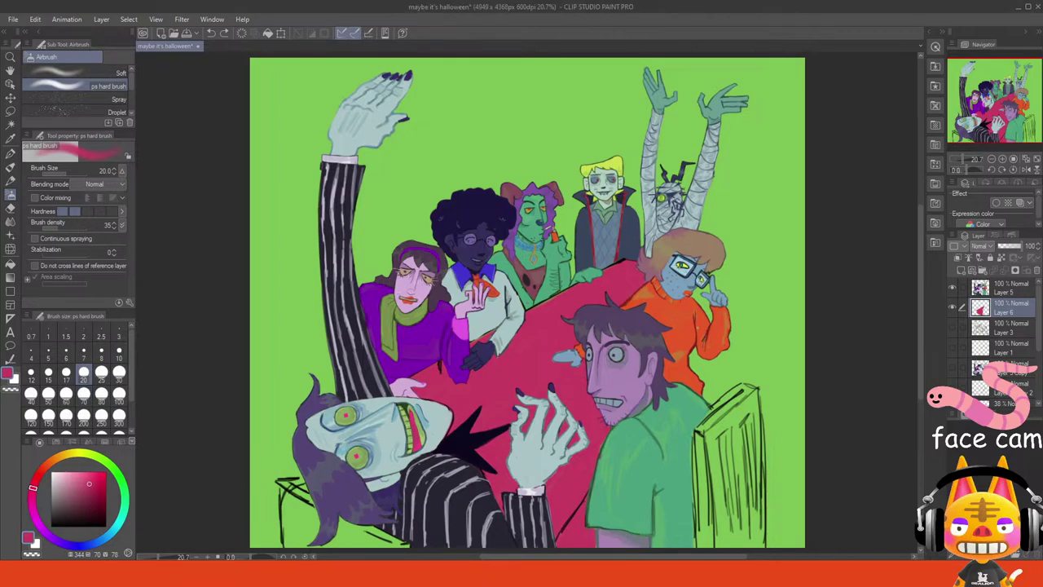
mouse_move(696, 349)
mouse_down()
mouse_move(702, 378)
mouse_move(707, 363)
mouse_up()
key(ctrl+z)
- Erase the crimson between the table's near edge line and the green shirt with the Hard eraser
click(10, 208)
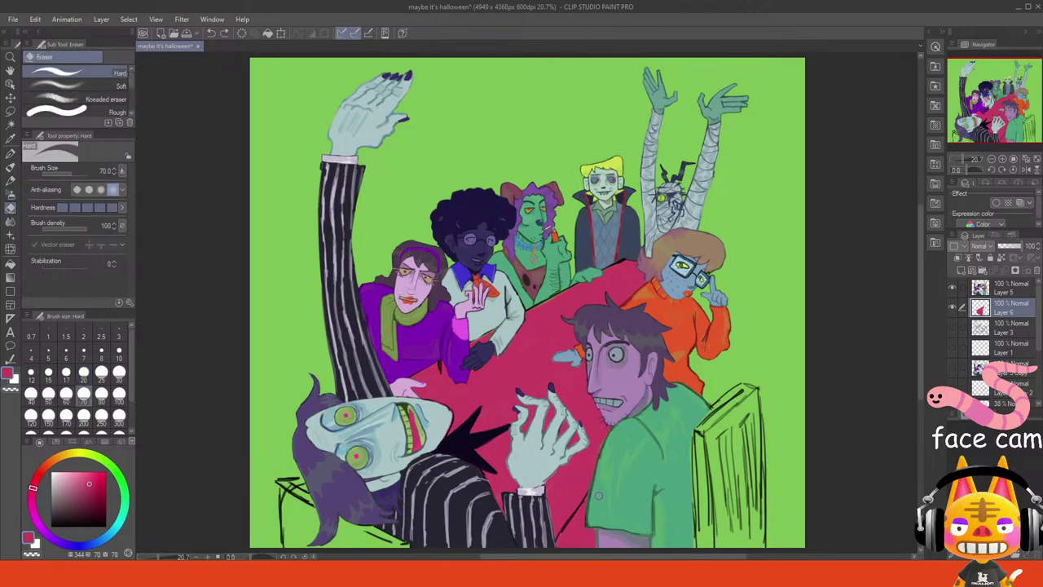
mouse_move(591, 501)
mouse_down()
mouse_move(574, 537)
mouse_move(591, 495)
mouse_up()
key(ctrl+z)
mouse_move(590, 494)
mouse_down()
mouse_move(564, 541)
mouse_move(591, 496)
mouse_move(574, 535)
mouse_move(600, 547)
mouse_up()
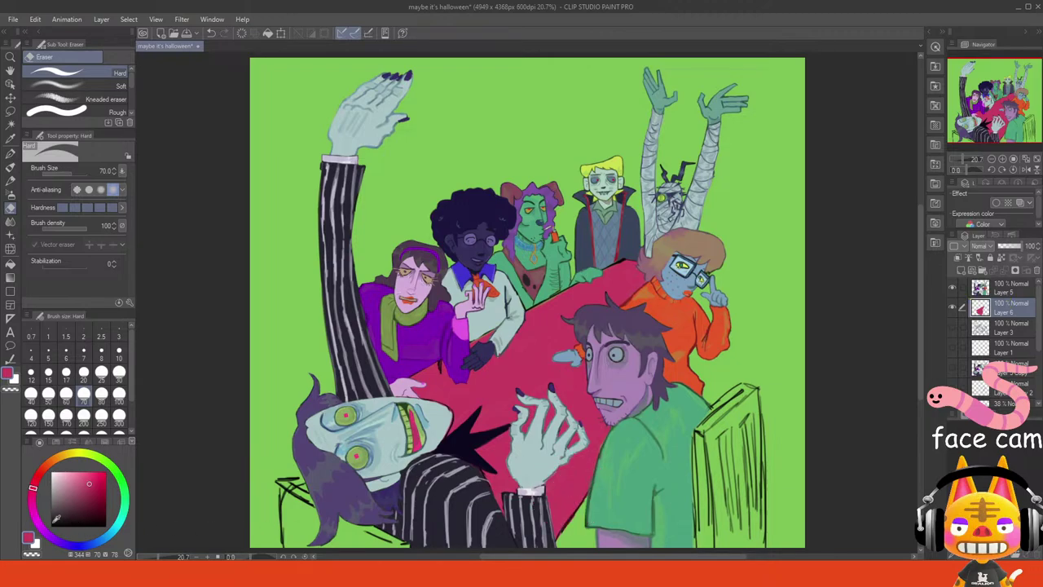
- On Layer 6, paint the table's side purple between its near edge line and the green shirt, using the airbrush at size 25
click(47, 536)
drag(86, 501, 81, 496)
click(11, 196)
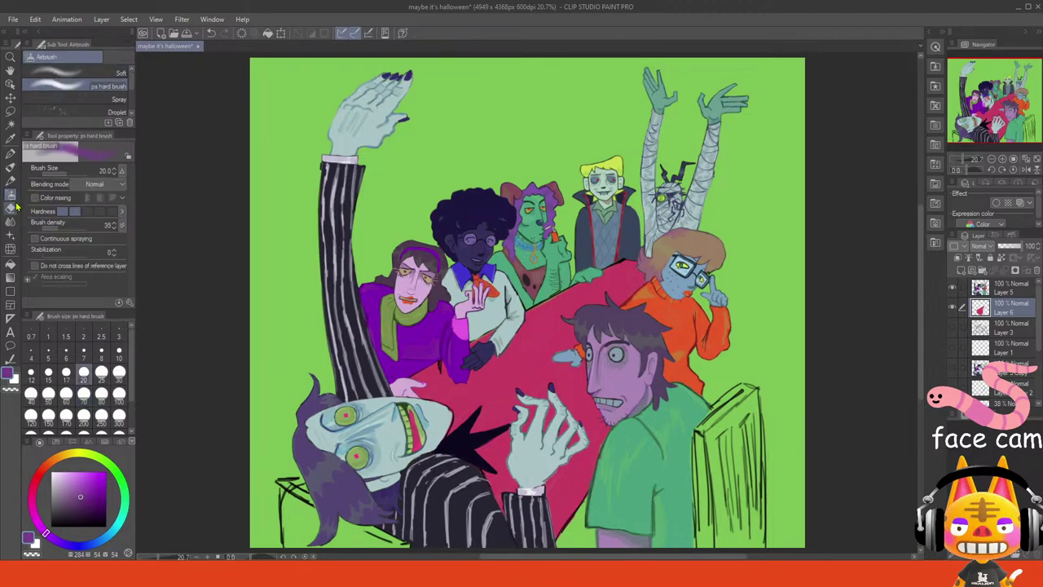
click(101, 372)
click(1011, 124)
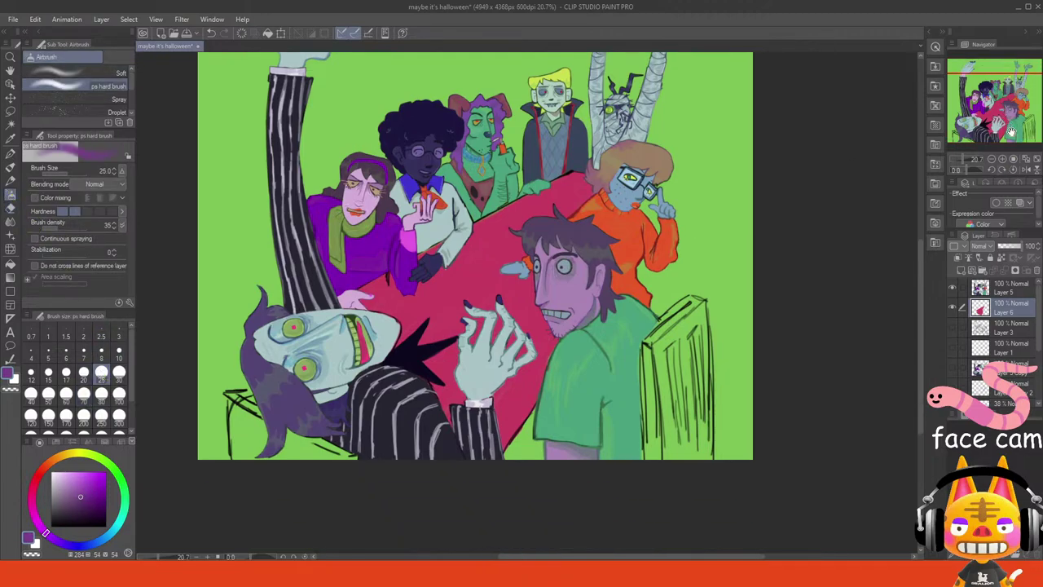
double_click(1003, 160)
click(1000, 121)
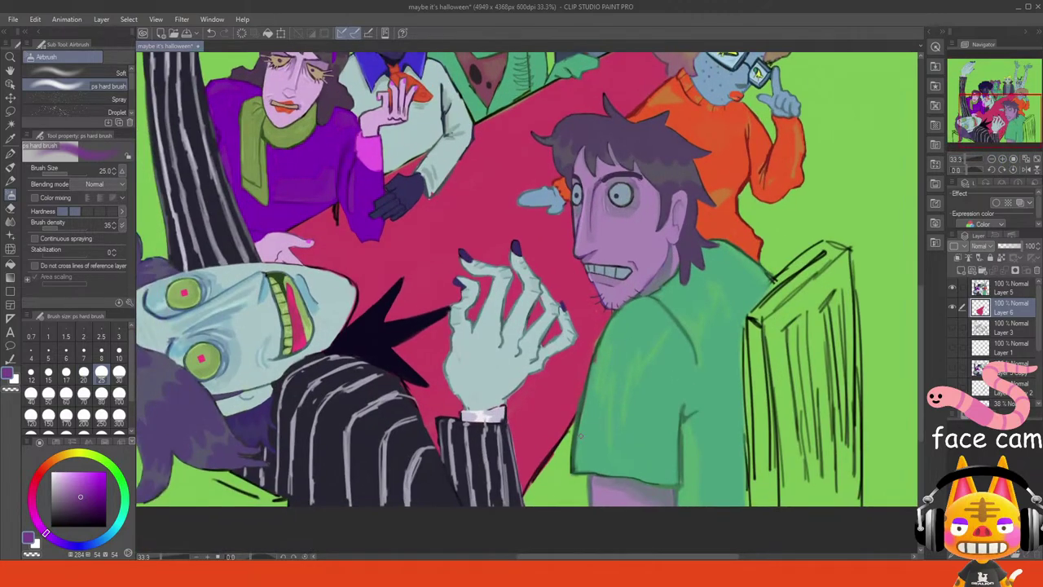
mouse_move(571, 442)
mouse_down()
mouse_move(539, 505)
mouse_move(575, 432)
mouse_move(525, 498)
mouse_up()
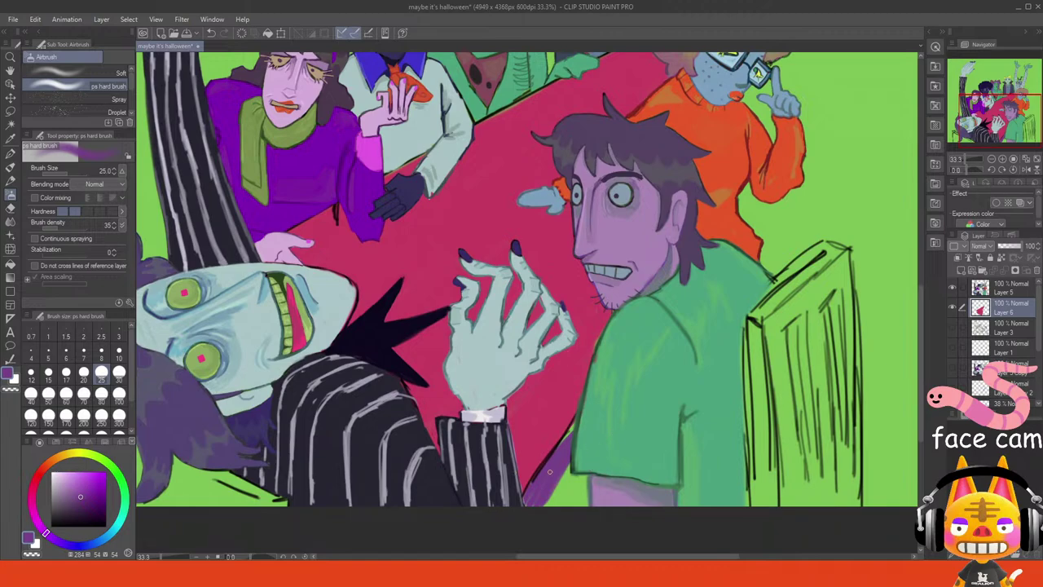
alt+click(551, 471)
mouse_move(568, 435)
mouse_down()
mouse_move(576, 426)
mouse_move(568, 435)
mouse_up()
mouse_move(555, 478)
mouse_down()
mouse_move(536, 525)
mouse_move(578, 466)
mouse_move(549, 514)
mouse_up()
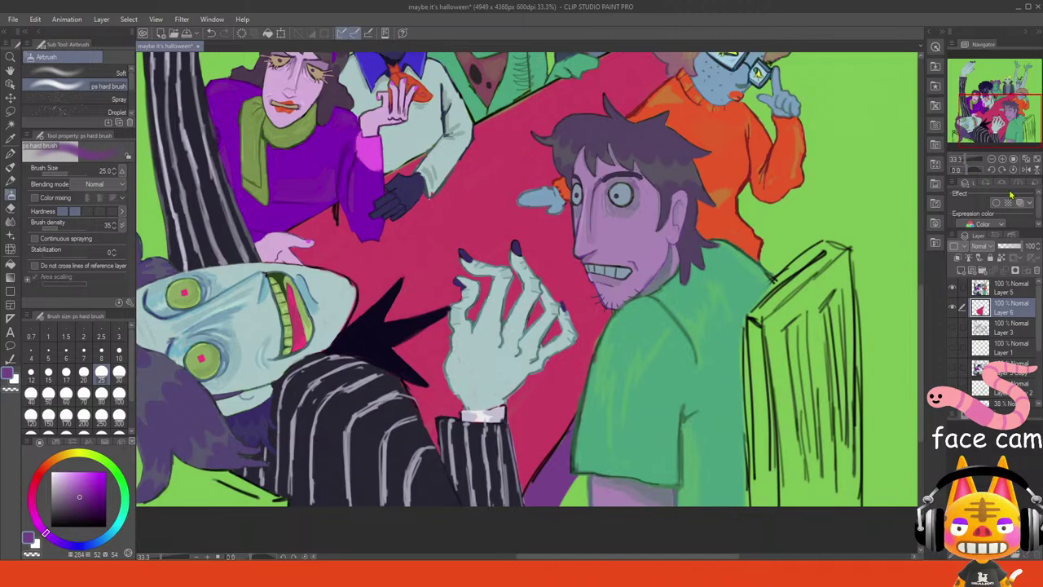
- Sample the table's crimson and fill the green gap between the orange-sweater character's face and raised hand
mouse_move(1013, 130)
mouse_down()
mouse_move(1021, 122)
mouse_move(1004, 129)
mouse_move(1033, 116)
mouse_move(1018, 123)
mouse_up()
click(1003, 159)
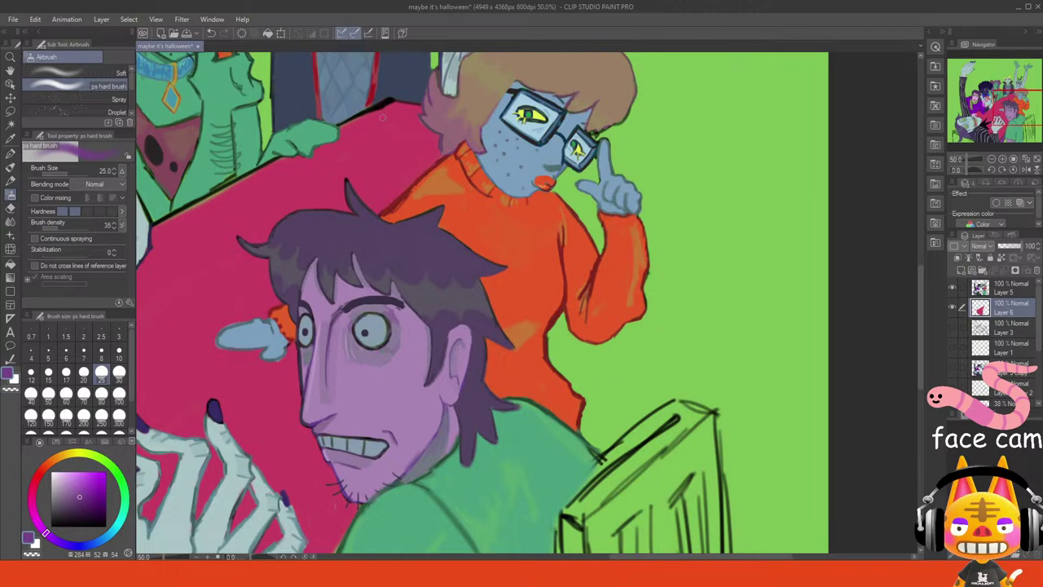
alt+click(388, 145)
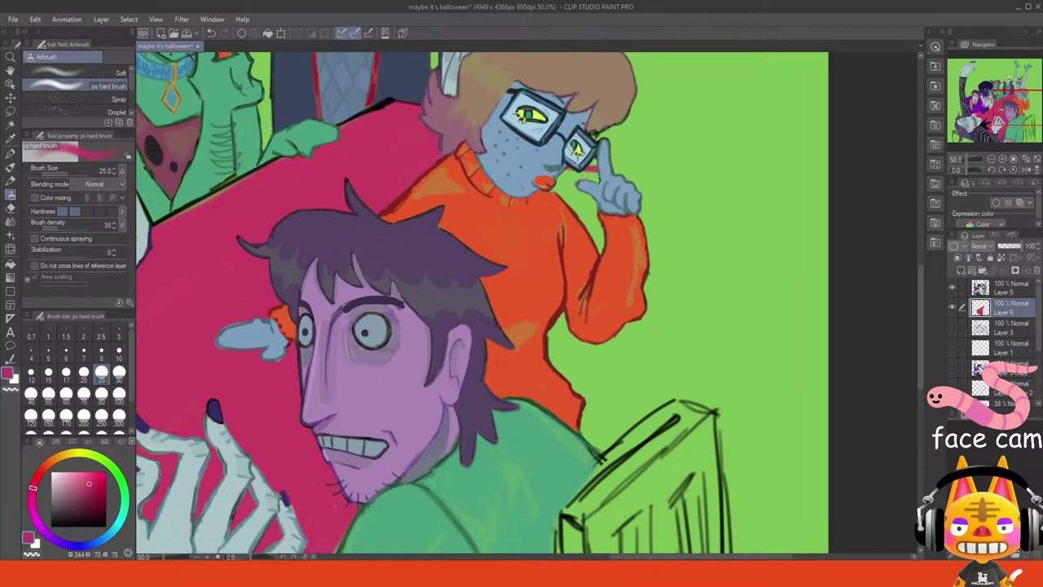
mouse_move(582, 186)
mouse_down()
mouse_move(550, 214)
mouse_move(569, 163)
mouse_move(547, 192)
mouse_move(591, 171)
mouse_move(562, 239)
mouse_up()
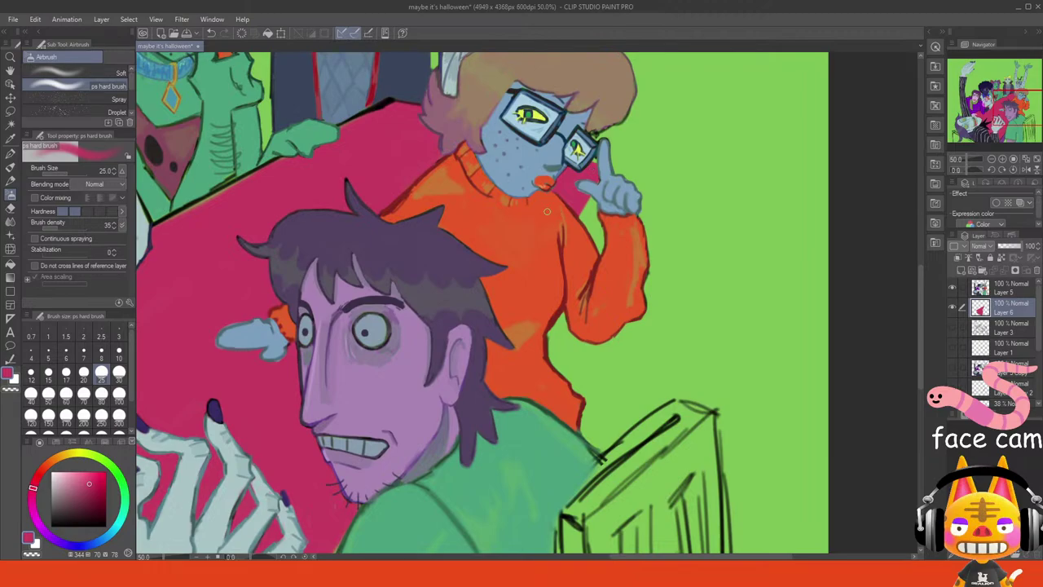
- Sample the purple of the table's side and paint it below the crimson inside the orange-sweater character's bent arm
drag(1018, 111, 1014, 125)
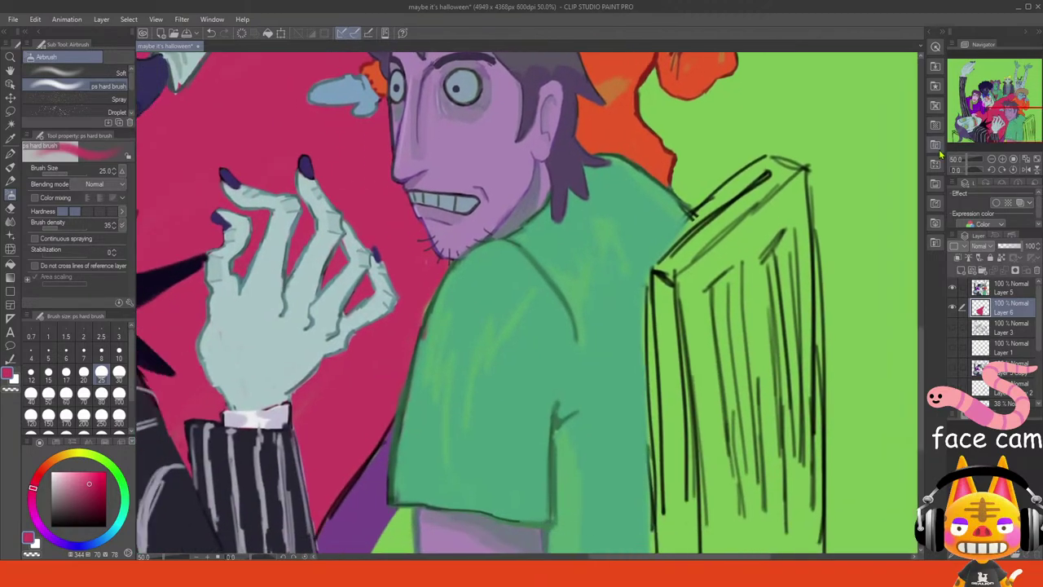
alt+click(369, 500)
scroll(368, 500, up, 5)
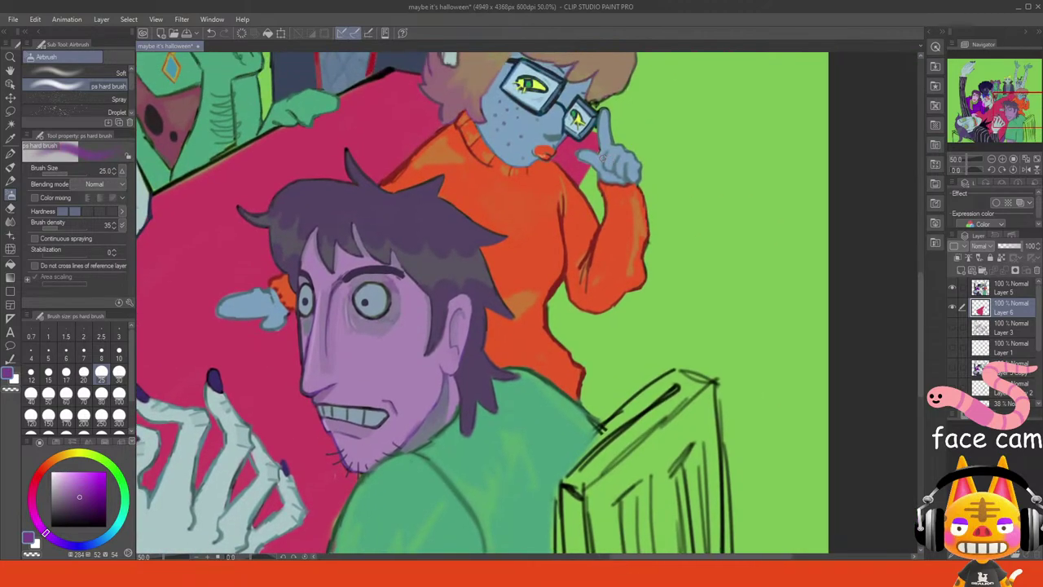
mouse_move(603, 172)
mouse_down()
mouse_move(596, 202)
mouse_move(588, 174)
mouse_move(579, 204)
mouse_move(593, 166)
mouse_move(585, 179)
mouse_up()
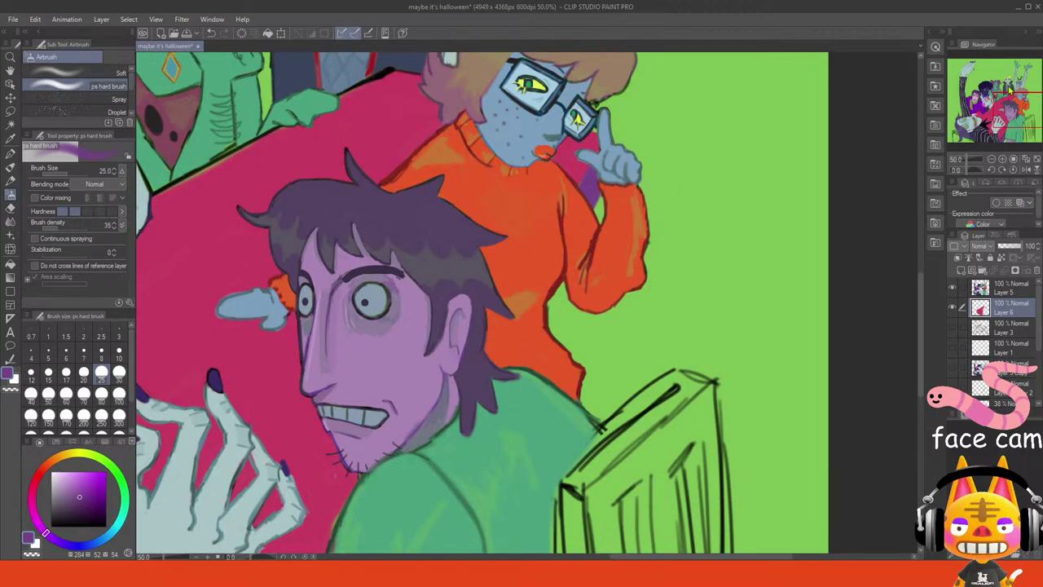
- Adjust the hue of Layer 6, trying magenta, violet and blue for the table
mouse_move(998, 99)
mouse_down()
mouse_move(996, 89)
mouse_move(984, 96)
mouse_move(1008, 101)
mouse_up()
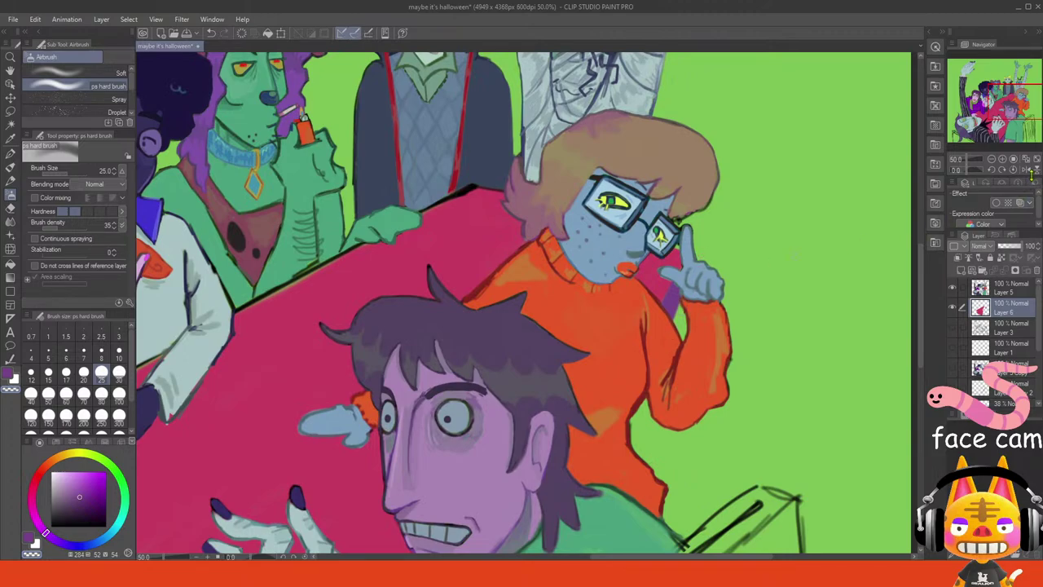
click(1025, 160)
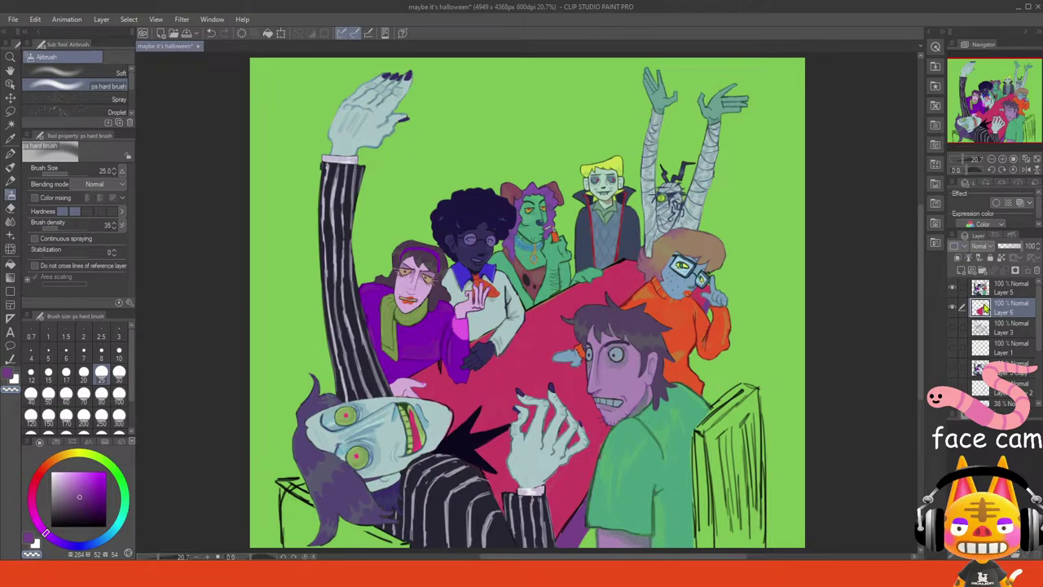
click(989, 292)
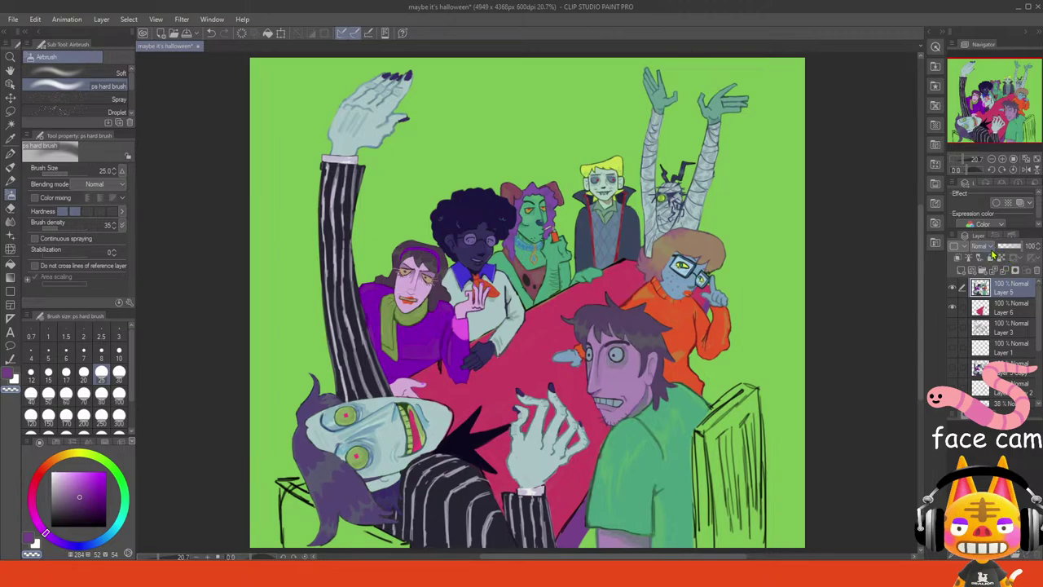
click(984, 305)
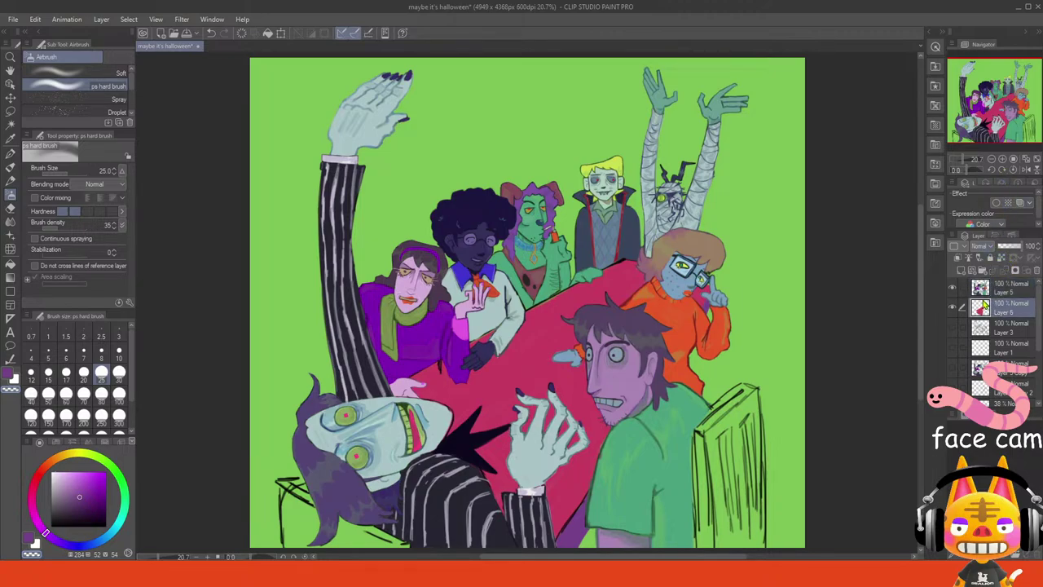
drag(956, 167, 864, 166)
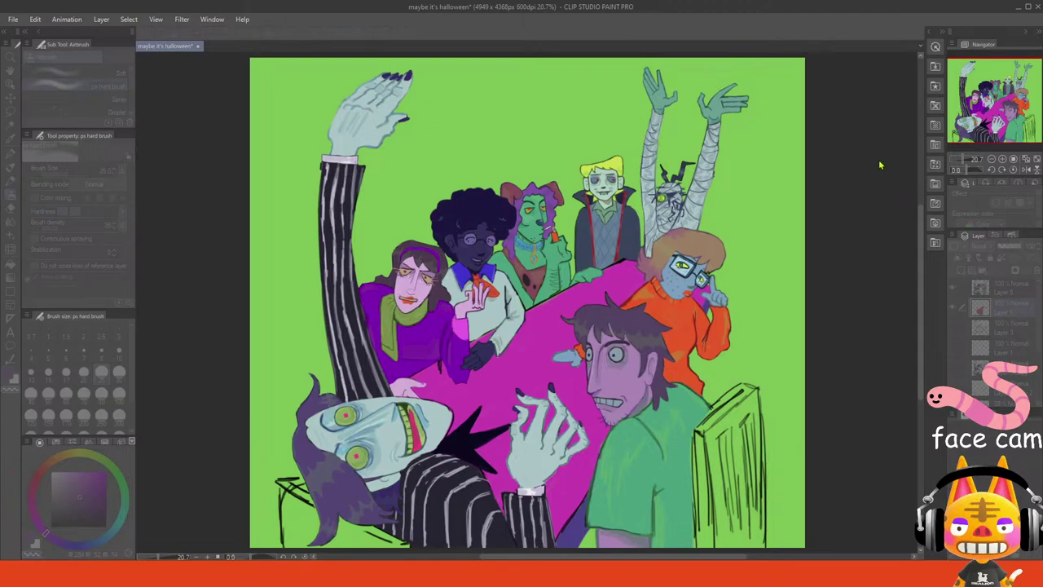
drag(882, 164, 865, 158)
key(ctrl+y)
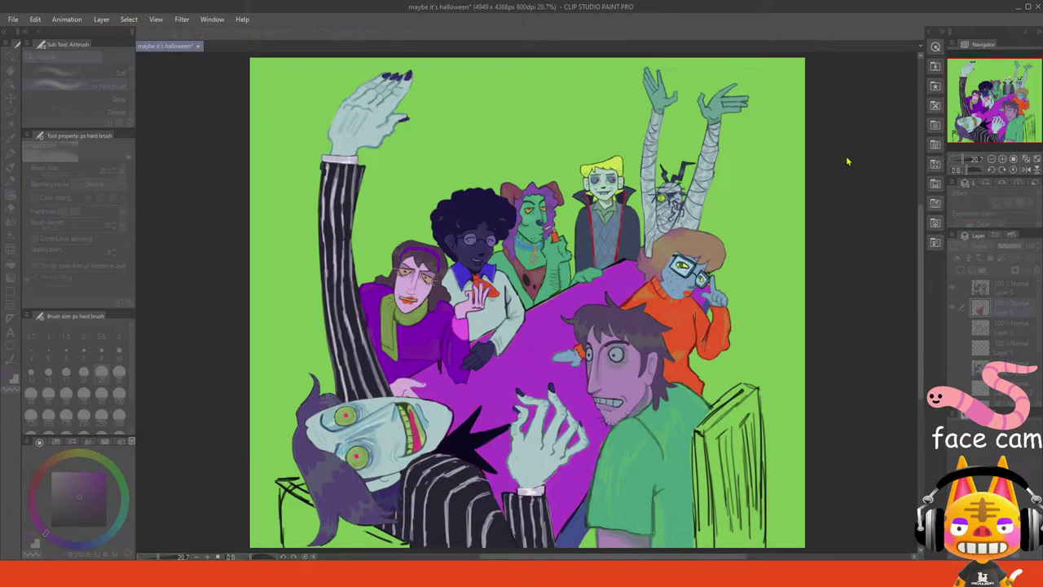
key(ctrl+y)
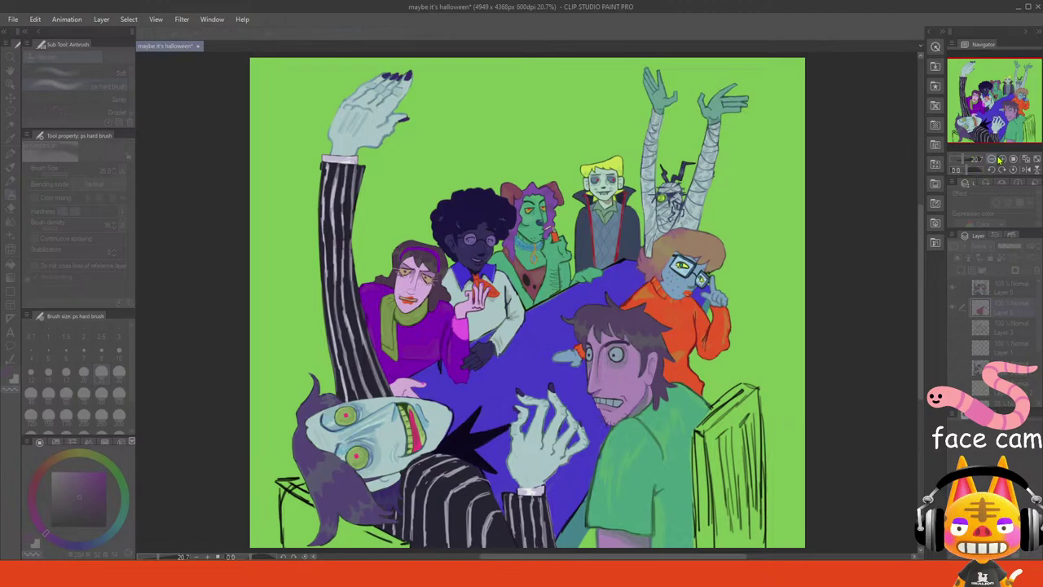
- Examine the magenta table against the characters in rotated and flipped canvas views
click(990, 160)
click(990, 160)
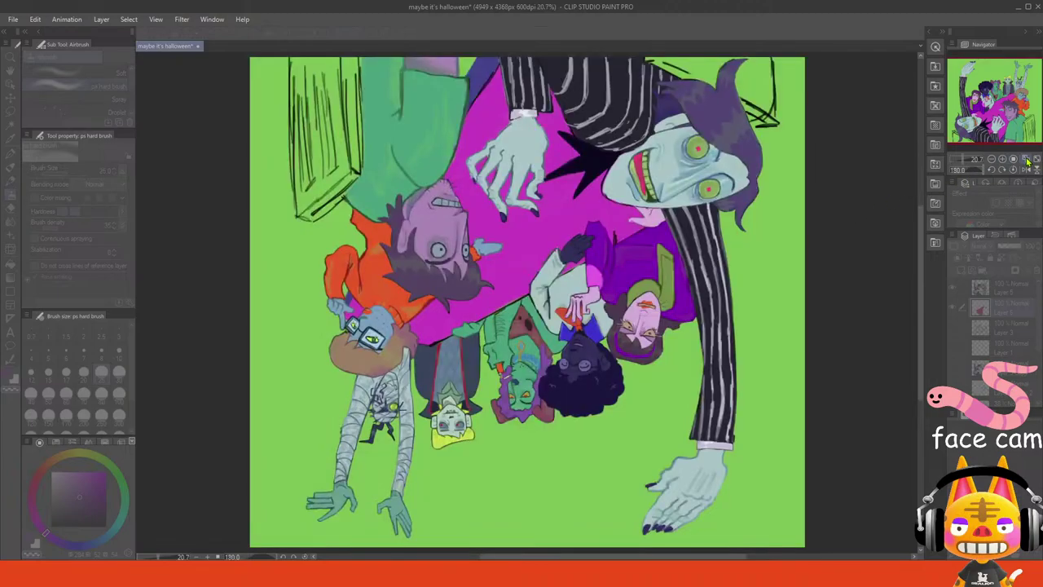
click(1024, 159)
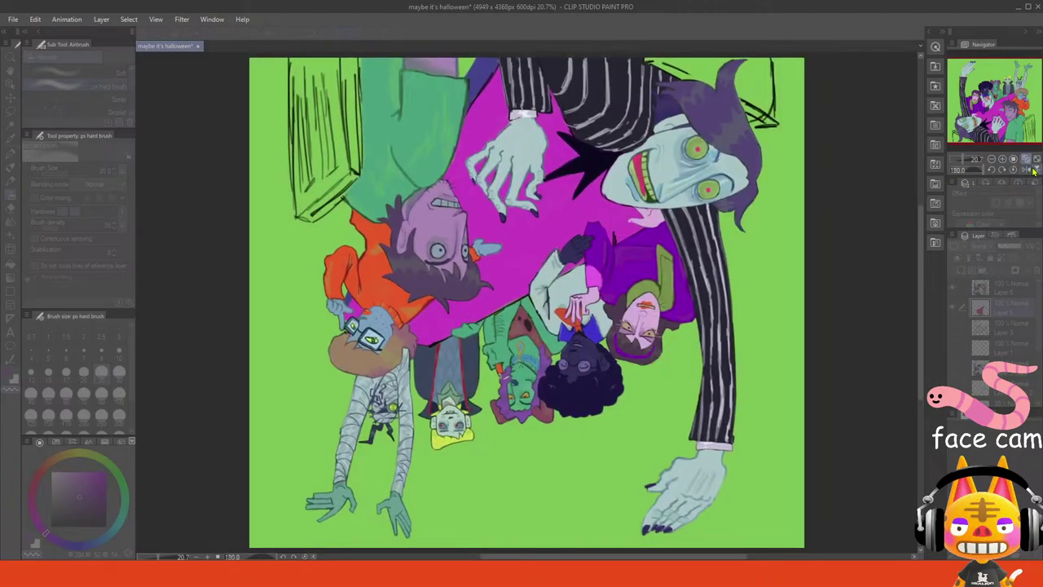
click(1026, 169)
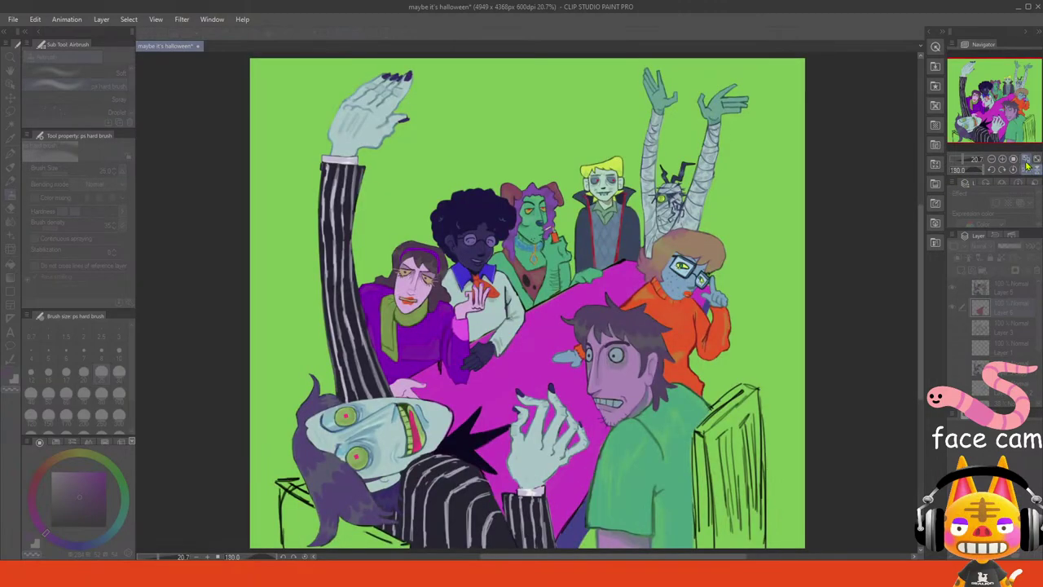
click(1033, 171)
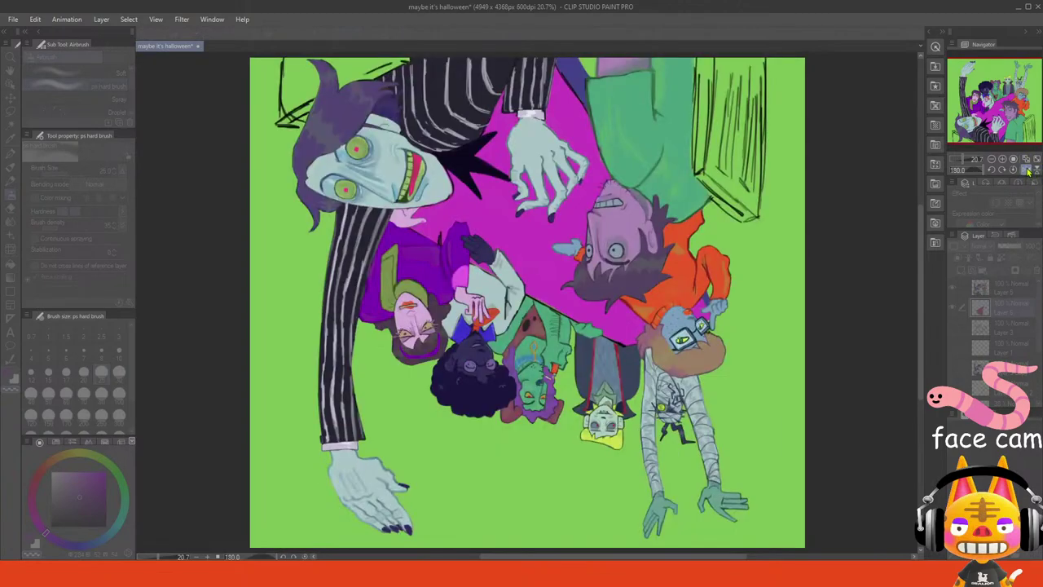
click(1025, 170)
click(1013, 169)
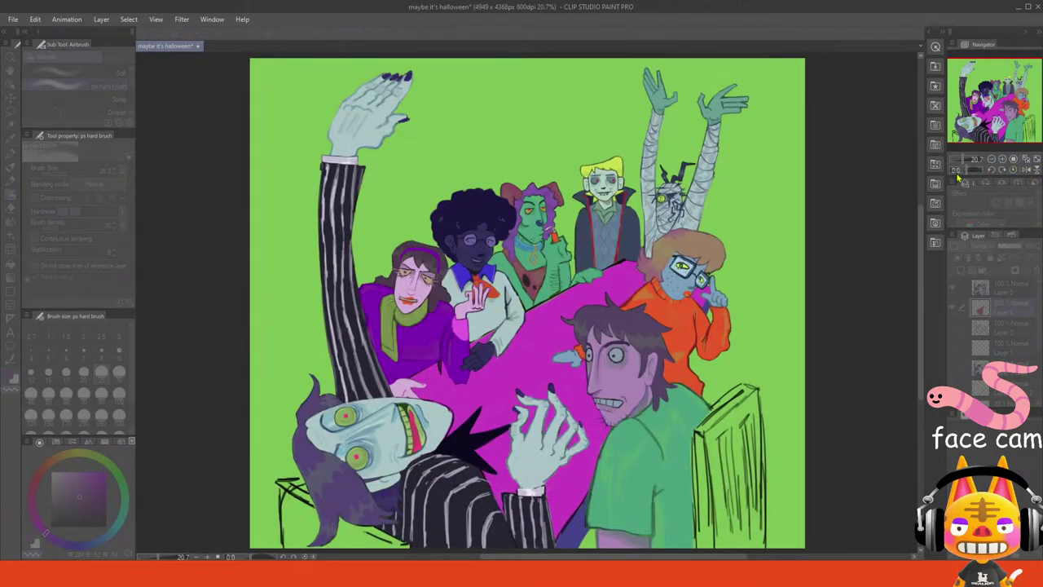
click(104, 574)
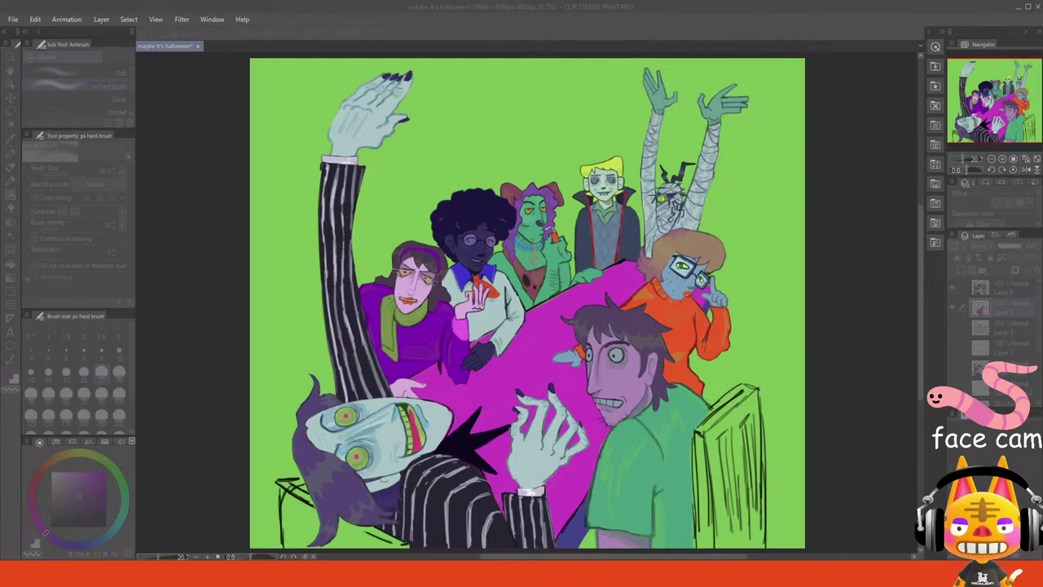
click(1030, 170)
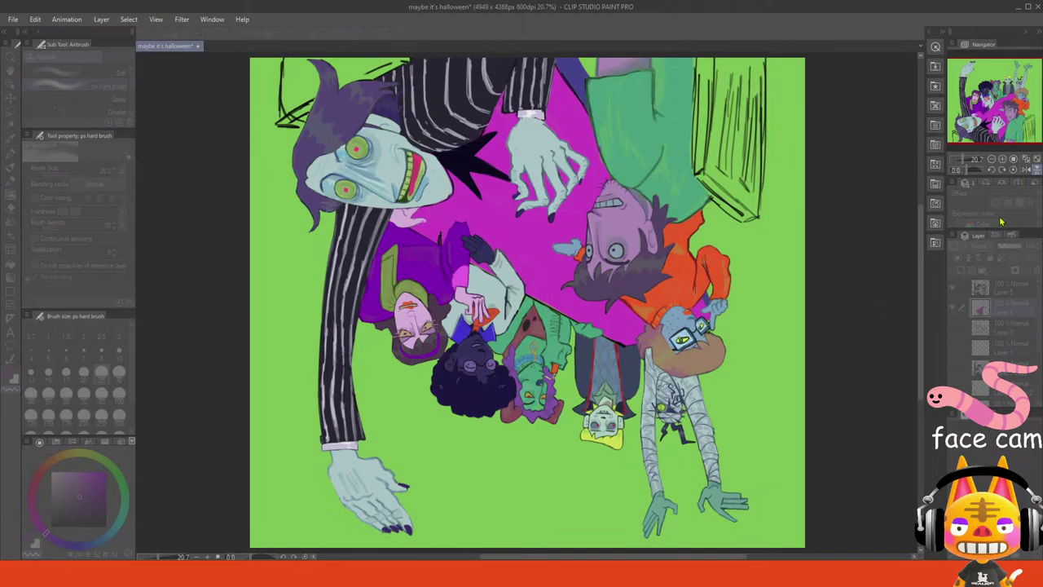
click(1037, 170)
click(1028, 170)
click(1028, 169)
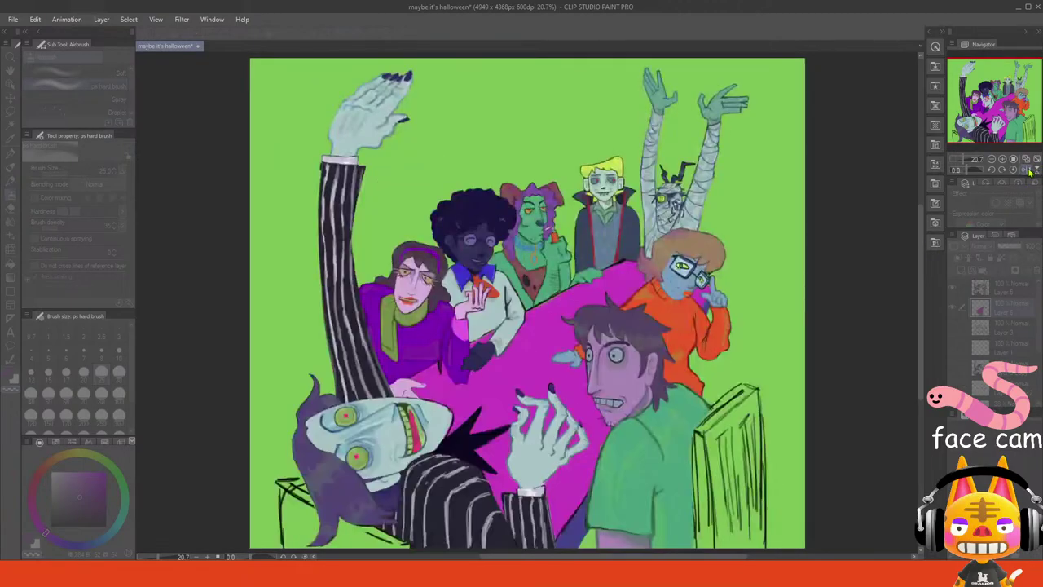
click(1028, 169)
click(1028, 169)
- Try shifting the table's hue to light blue and to orange
click(1001, 160)
click(1002, 160)
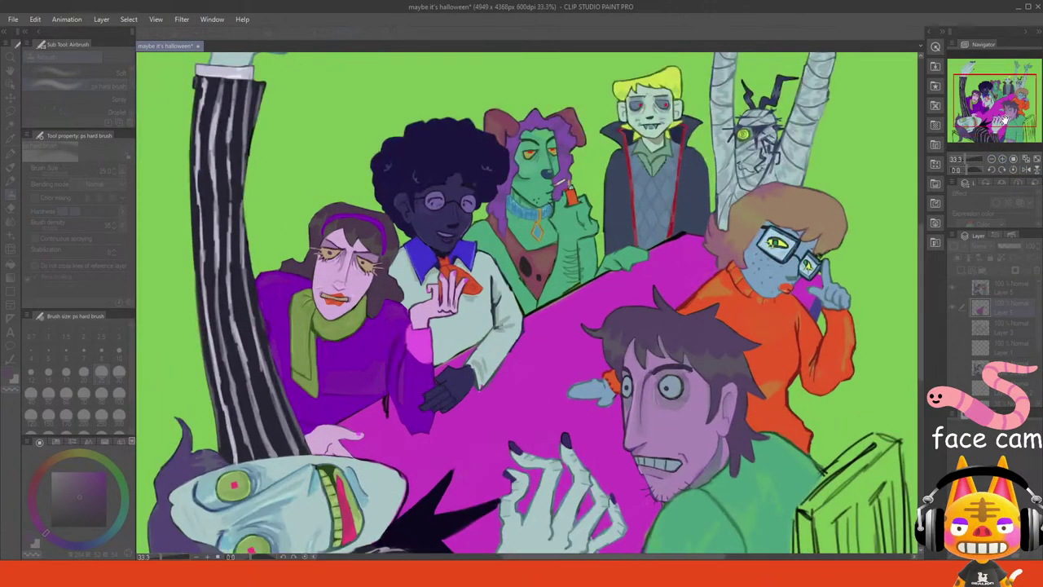
mouse_move(1005, 116)
mouse_down()
mouse_move(1016, 92)
mouse_move(1008, 115)
mouse_up()
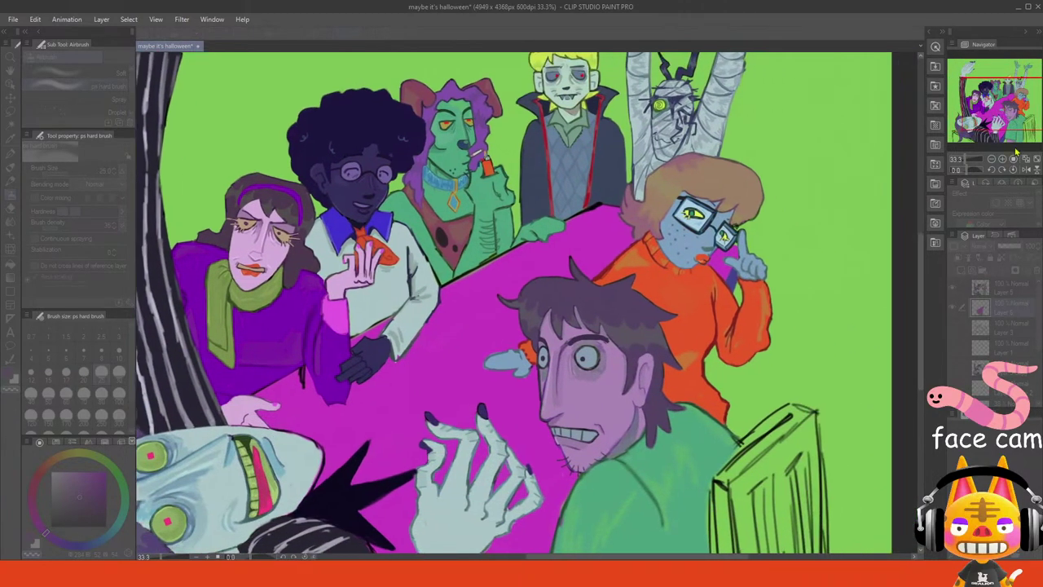
click(1026, 161)
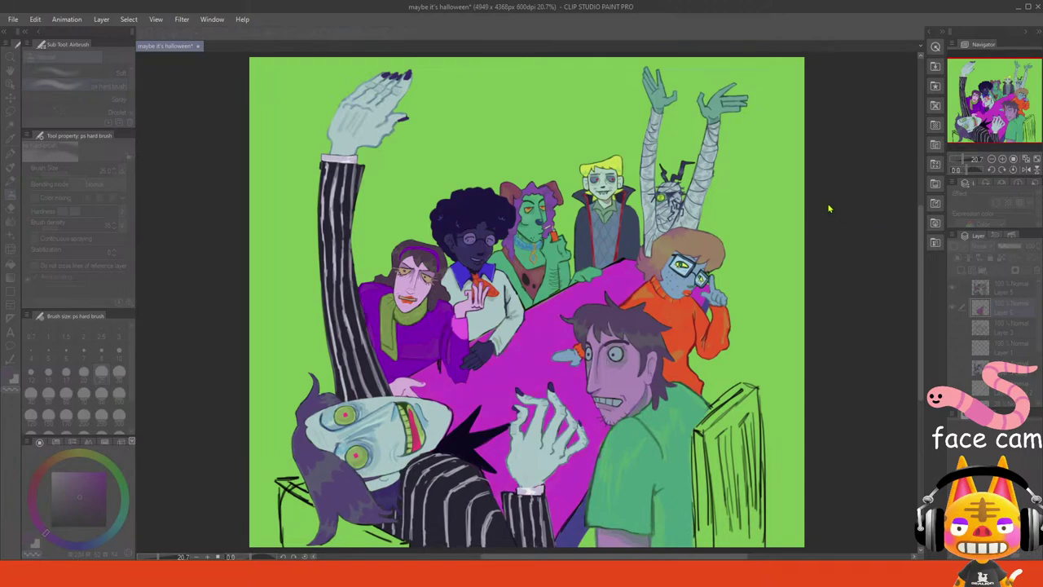
drag(819, 209, 793, 210)
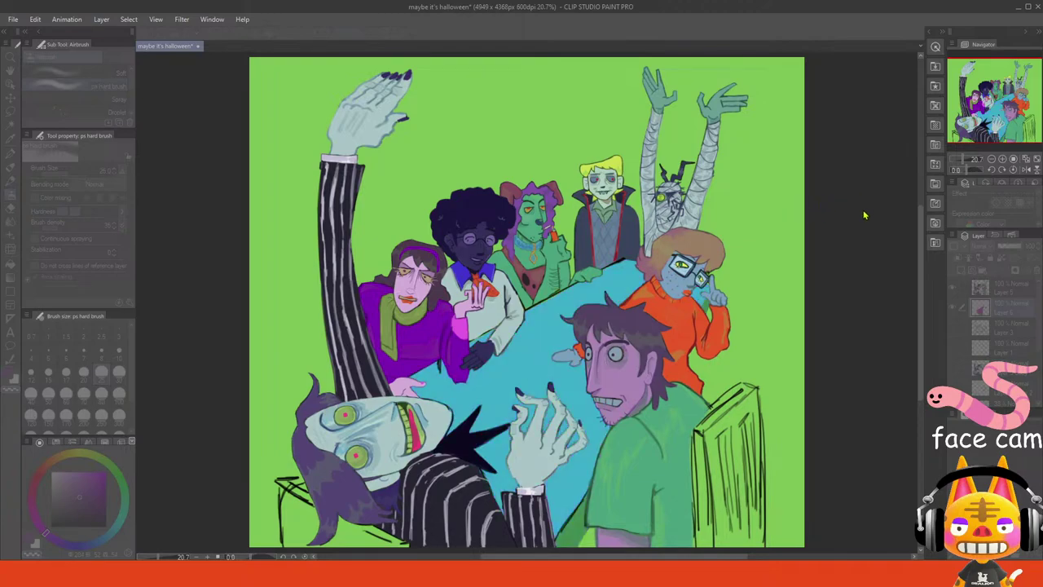
key(ctrl+y)
drag(916, 212, 924, 216)
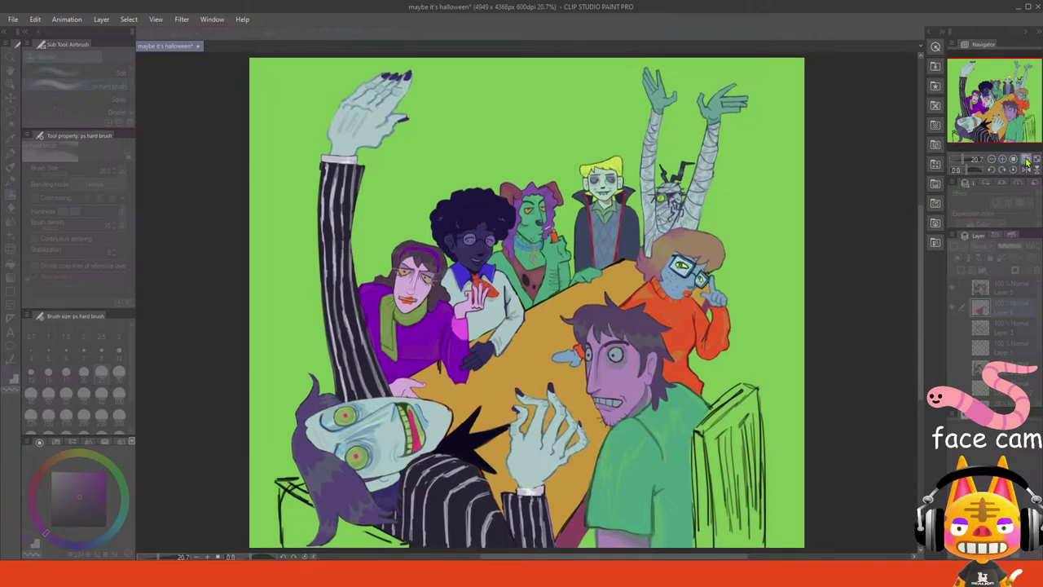
- Examine the orange table colour against the characters at thumbnail size and with the whole picture fitted to the view
click(992, 159)
click(993, 160)
click(992, 160)
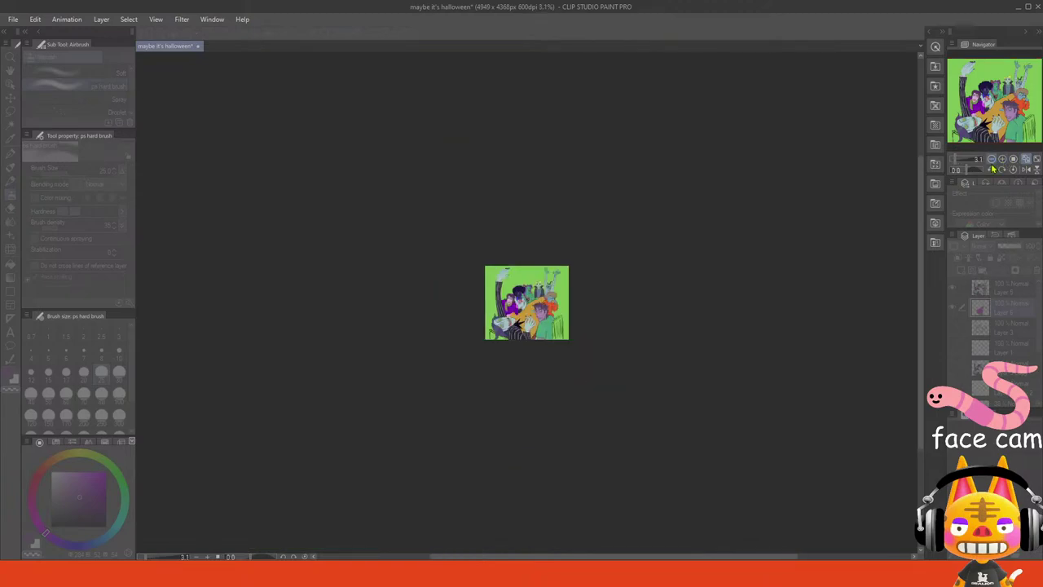
click(1002, 160)
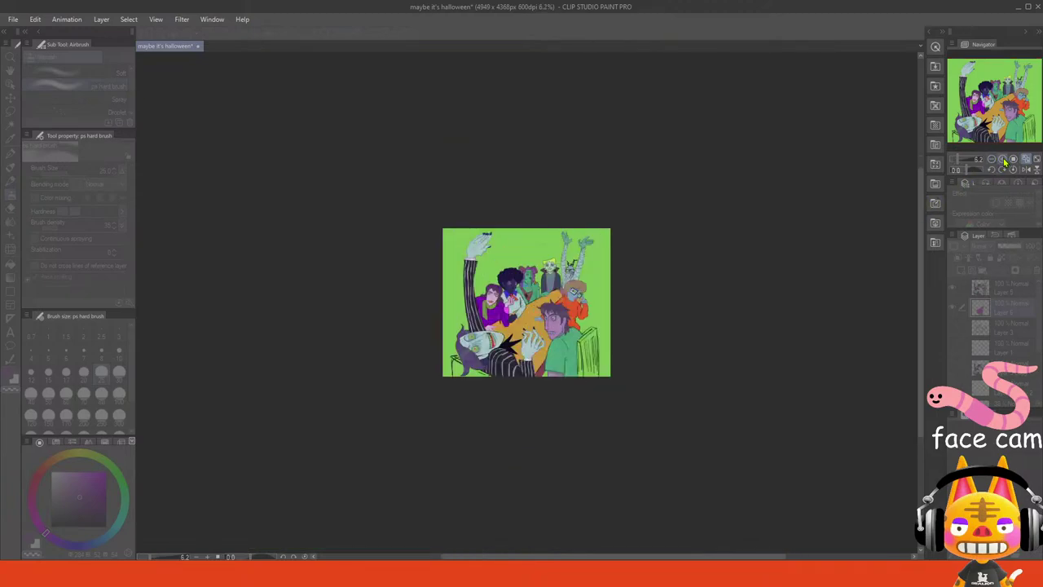
click(1002, 160)
click(1026, 160)
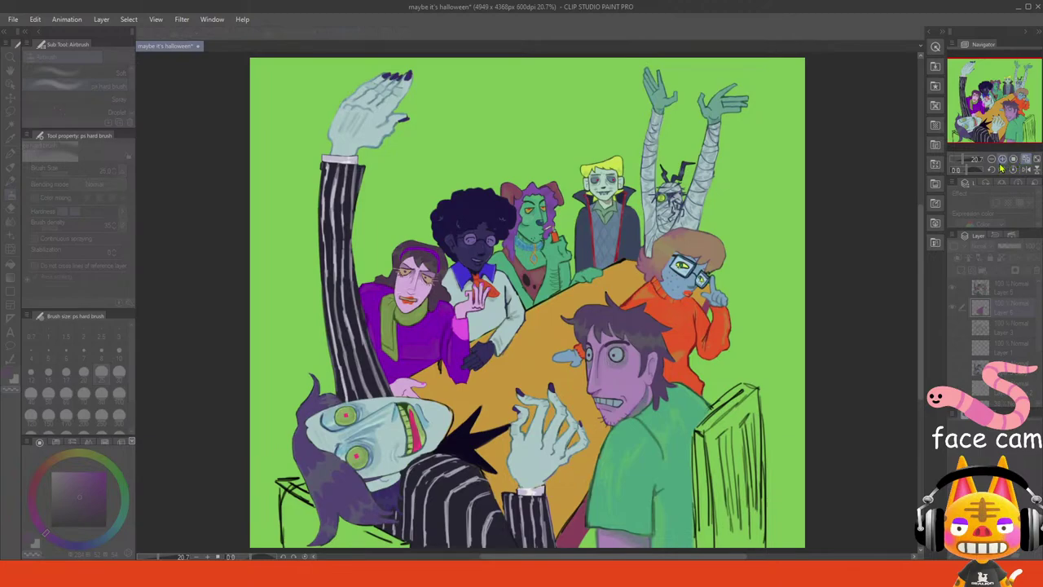
- Try yellow, orange and red hues for the table, and apply magenta as its colour
click(920, 215)
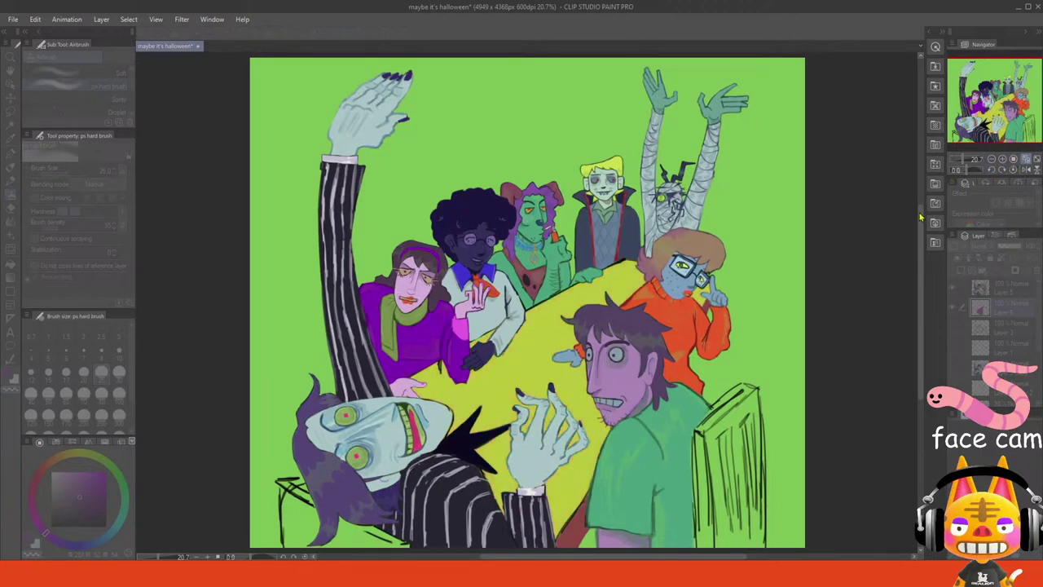
key(ctrl+z)
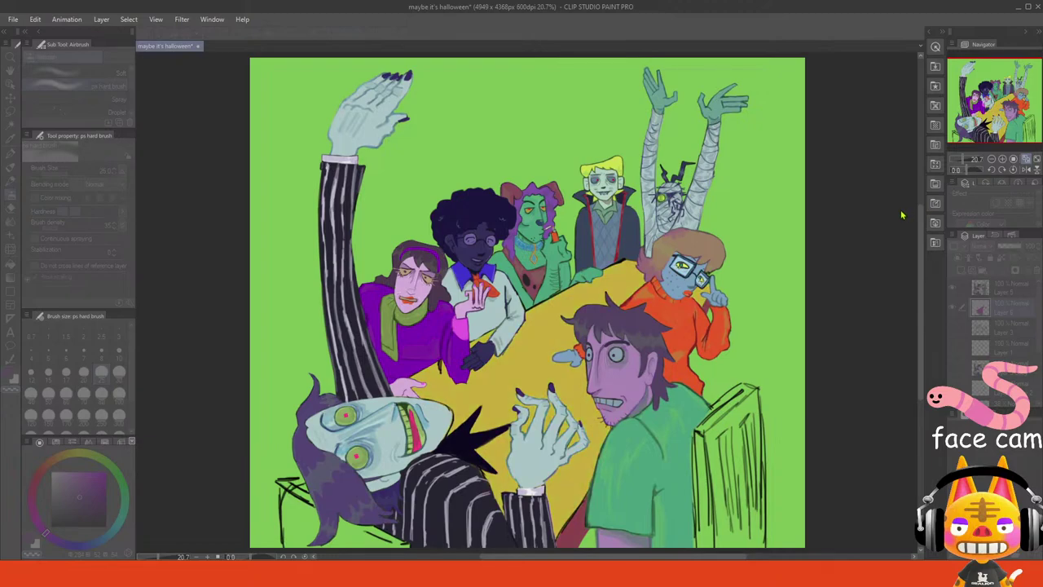
key(ctrl+z)
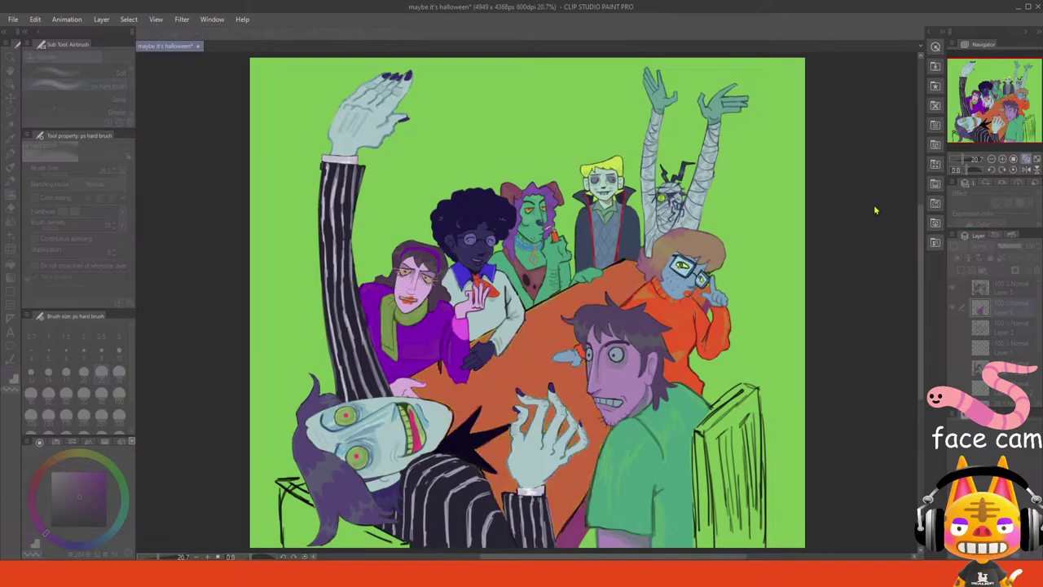
key(ctrl+z)
key(ctrl+z)
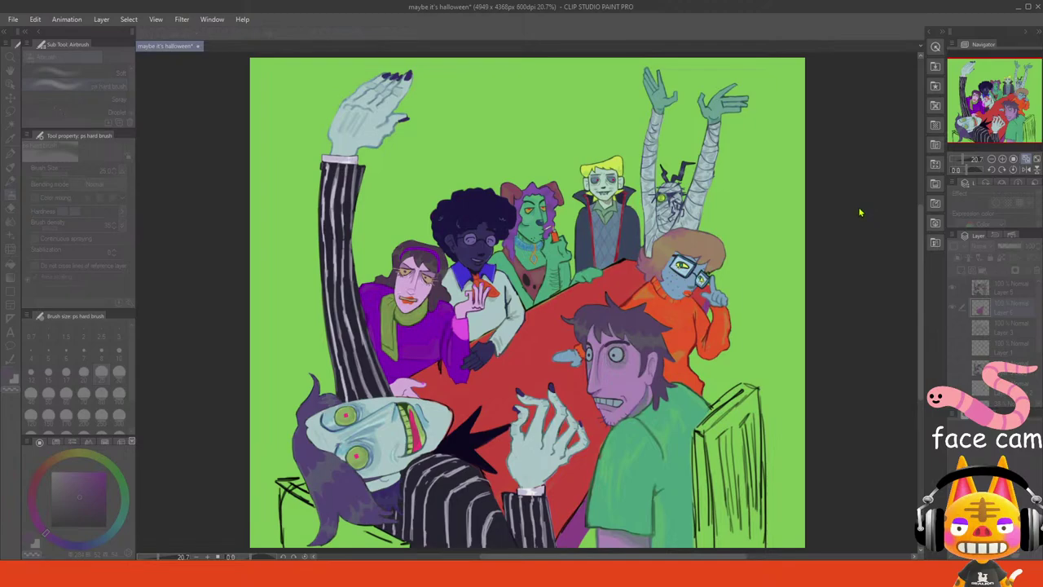
key(ctrl+y)
drag(852, 214, 864, 216)
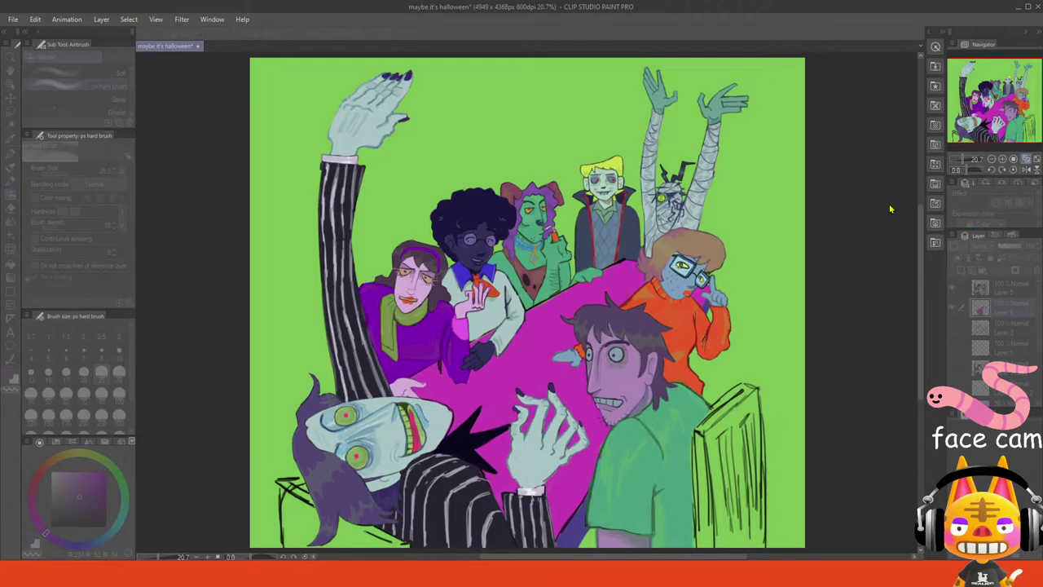
click(1001, 197)
click(1025, 160)
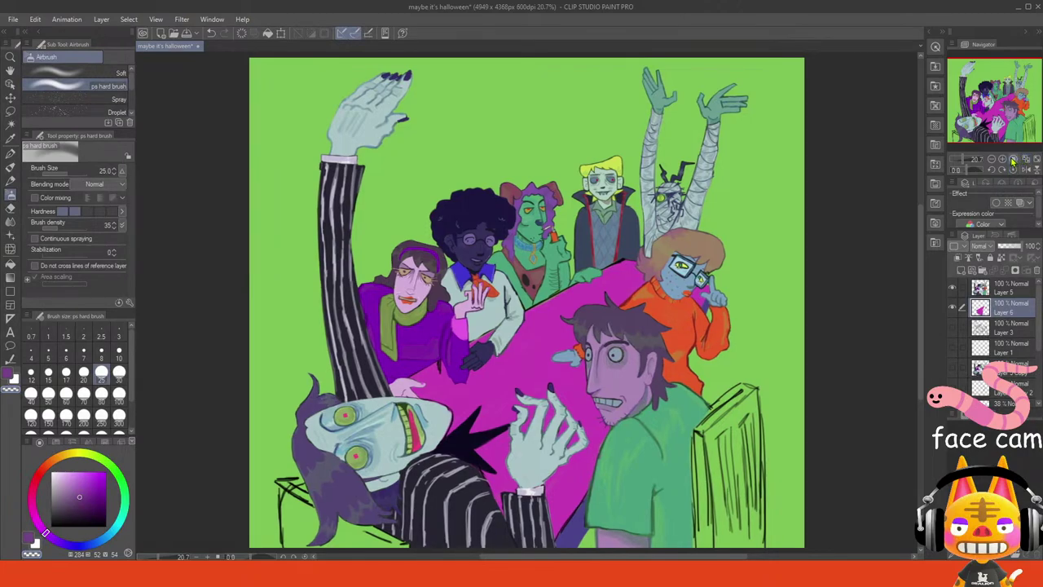
- Sample the dark navy from the reclining character's spiky shape on the table as the drawing colour
alt+click(462, 443)
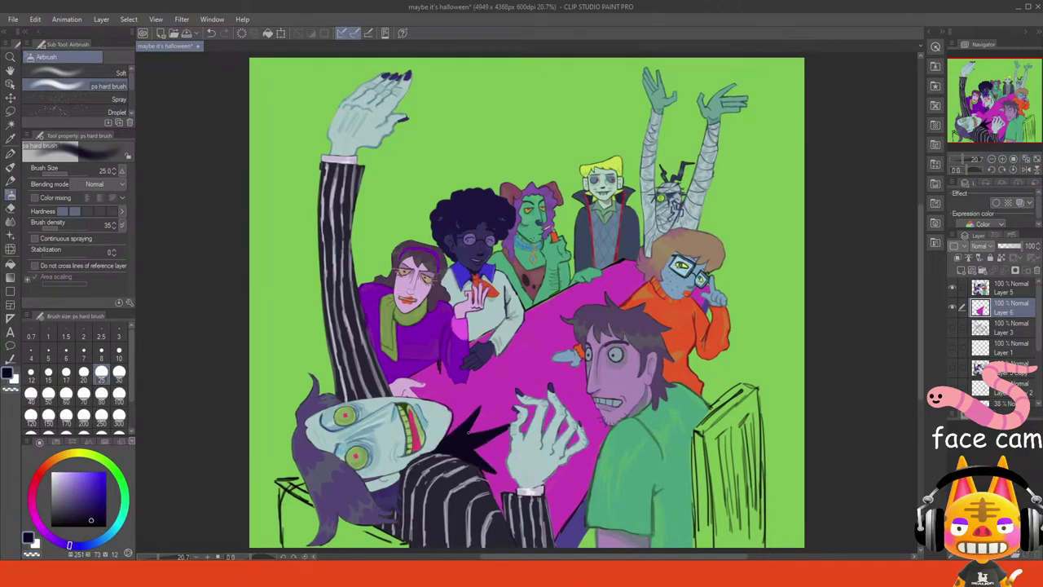
click(79, 574)
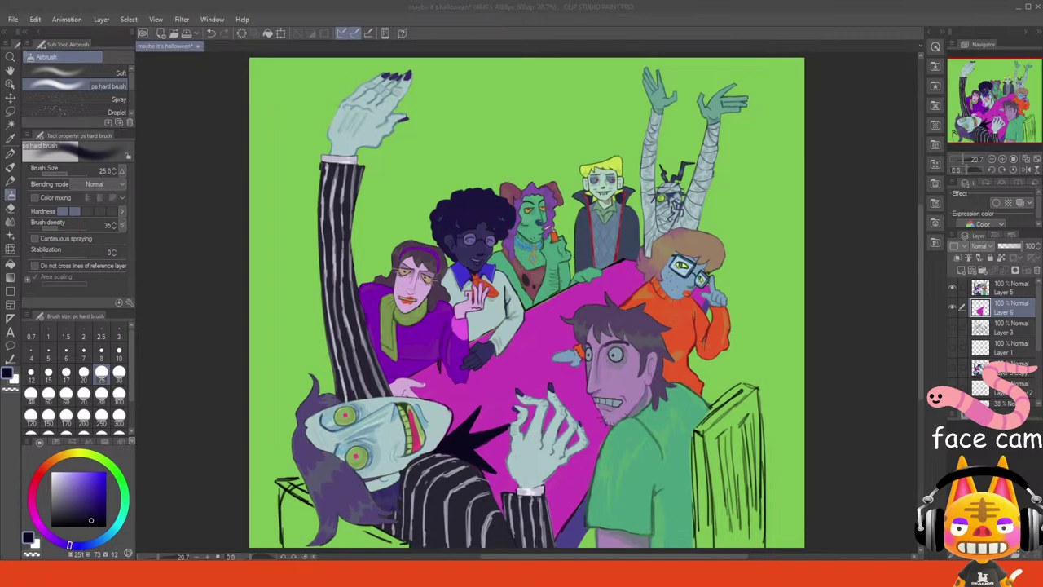
key(alt+Tab)
key(alt+Tab)
key(alt+Tab)
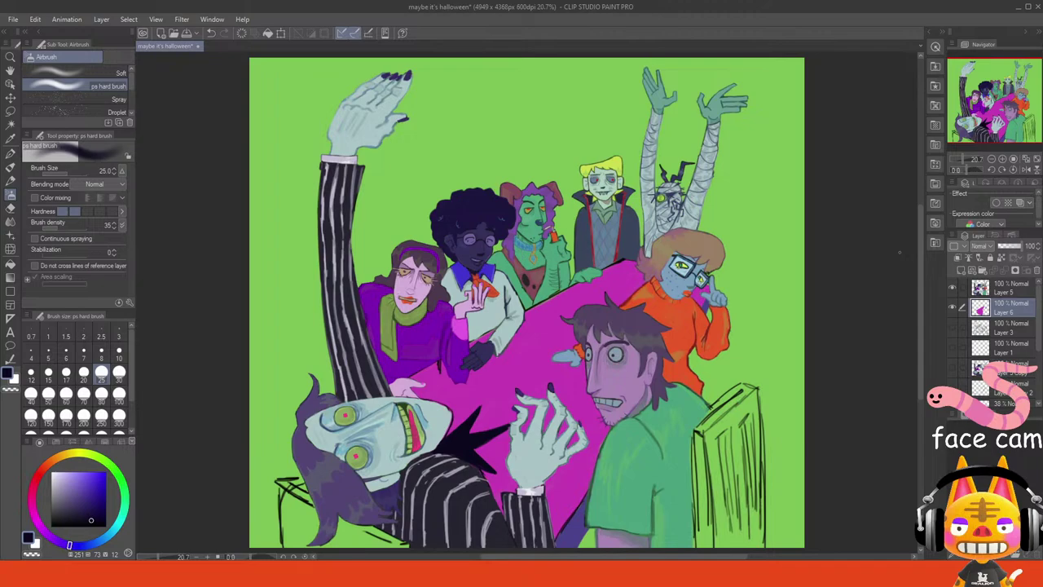
- Try a broad dark stripe along the length of the magenta table with brush size 80
click(101, 393)
mouse_move(411, 391)
mouse_down()
mouse_move(621, 272)
mouse_move(447, 399)
mouse_up()
key(ctrl+z)
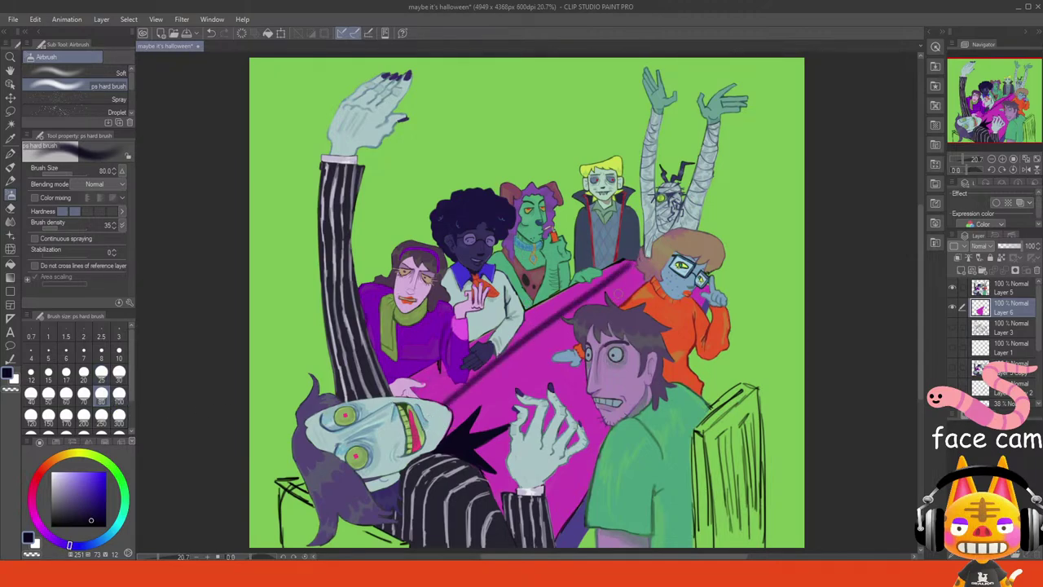
key(ctrl+z)
drag(634, 266, 452, 384)
key(ctrl+z)
- Try thin dark plank lines along the table's length with brush size 10
click(119, 355)
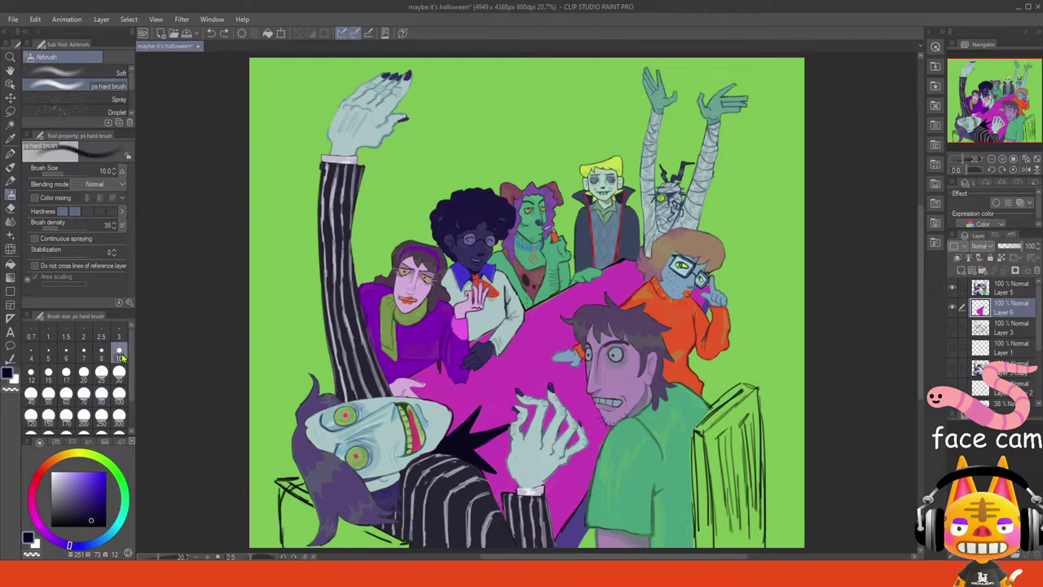
mouse_move(627, 260)
mouse_down()
mouse_move(554, 306)
mouse_move(557, 298)
mouse_up()
key(ctrl+z)
key(ctrl+z)
key(ctrl+z)
drag(428, 384, 562, 306)
key(ctrl+z)
mouse_move(625, 262)
mouse_down()
mouse_move(416, 394)
mouse_move(608, 277)
mouse_up()
key(ctrl+z)
key(ctrl+z)
drag(427, 411, 622, 264)
key(ctrl+z)
- Draw two long parallel dark lines down the table from its far end with brush size 15
click(49, 374)
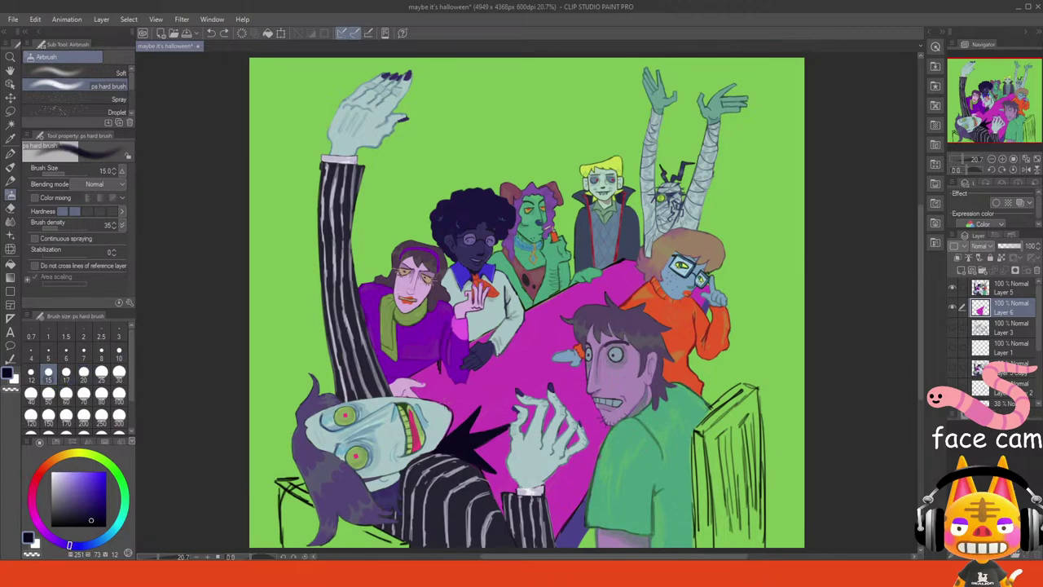
drag(419, 396, 446, 373)
drag(498, 343, 569, 294)
key(ctrl+z)
drag(626, 262, 519, 335)
key(ctrl+z)
drag(626, 262, 454, 394)
key(ctrl+z)
drag(629, 259, 445, 398)
drag(555, 312, 420, 397)
key(ctrl+z)
drag(533, 337, 443, 404)
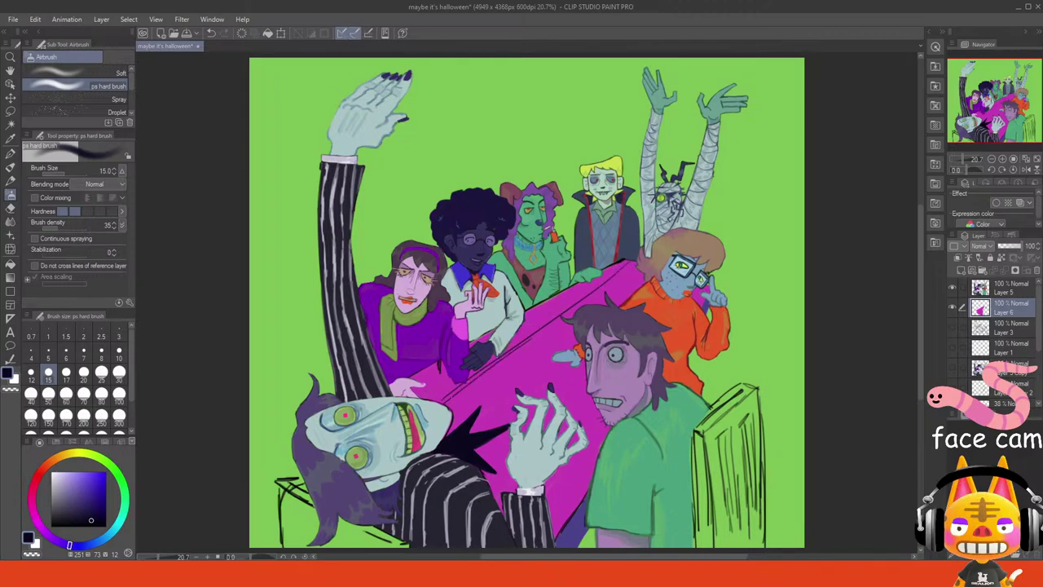
- Add more thin dark lines converging towards the table's far end, between the existing lines and the raised hand
mouse_move(629, 263)
mouse_down()
mouse_move(521, 383)
mouse_move(444, 448)
mouse_up()
key(ctrl+z)
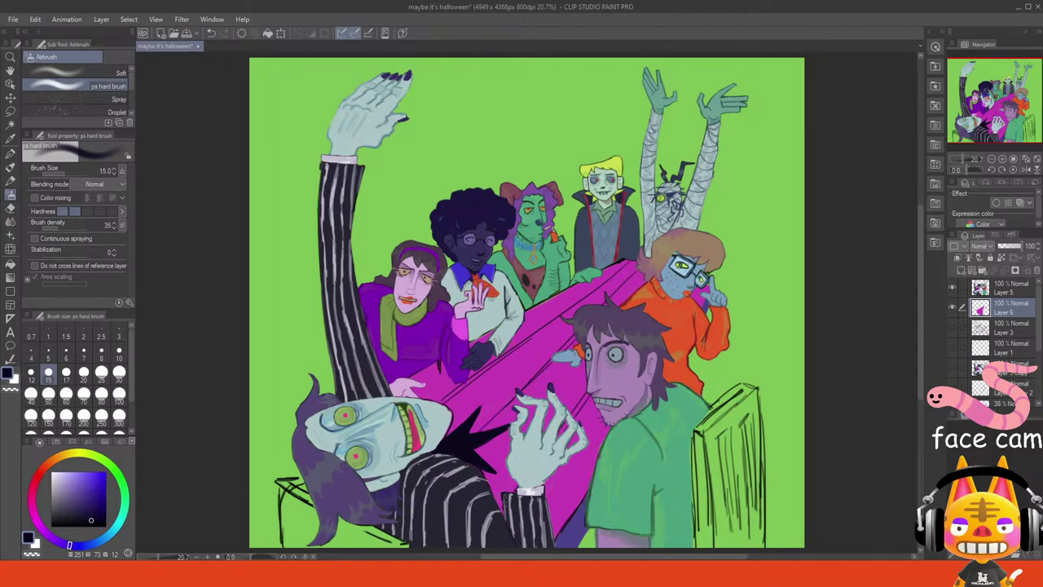
drag(481, 338, 417, 381)
key(ctrl+z)
drag(509, 347, 576, 296)
- Thicken the long dark lines into tapered stripes up to the table's far end with brush size 20
click(83, 372)
drag(454, 379, 428, 400)
drag(481, 369, 439, 403)
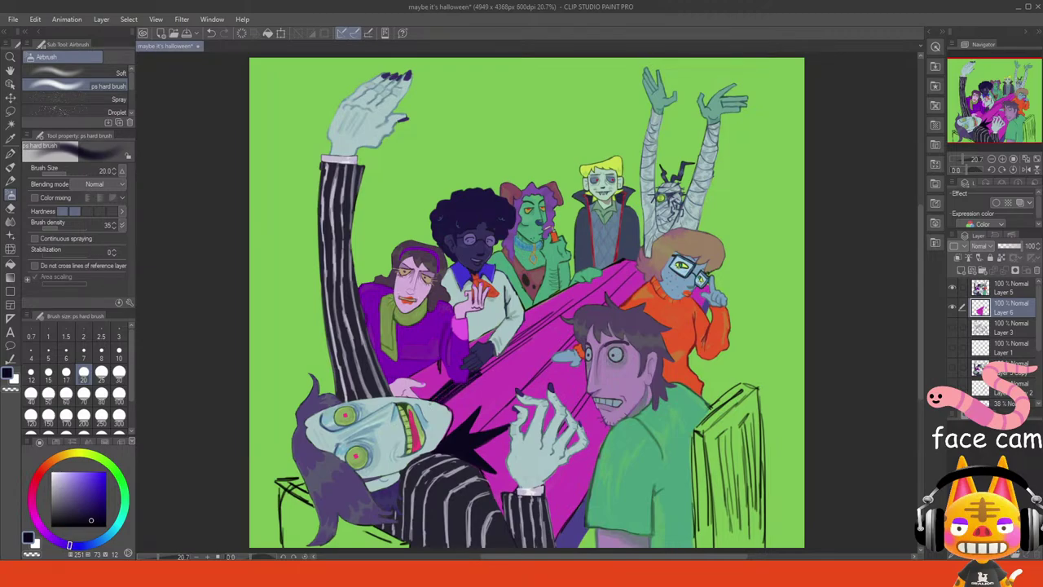
drag(481, 368, 527, 339)
drag(482, 373, 631, 259)
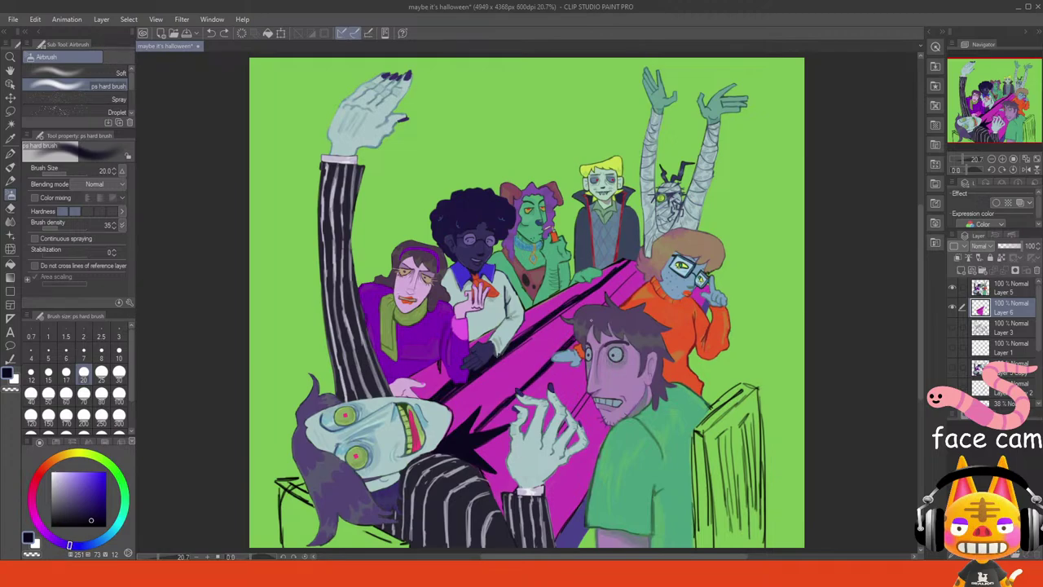
- Paint dark stripes above the raised hand and along the table edge beside the green-shirted character
drag(611, 299, 637, 272)
mouse_move(543, 373)
mouse_down()
mouse_move(480, 427)
mouse_move(490, 424)
mouse_up()
mouse_move(588, 397)
mouse_down()
mouse_move(562, 429)
mouse_move(575, 419)
mouse_up()
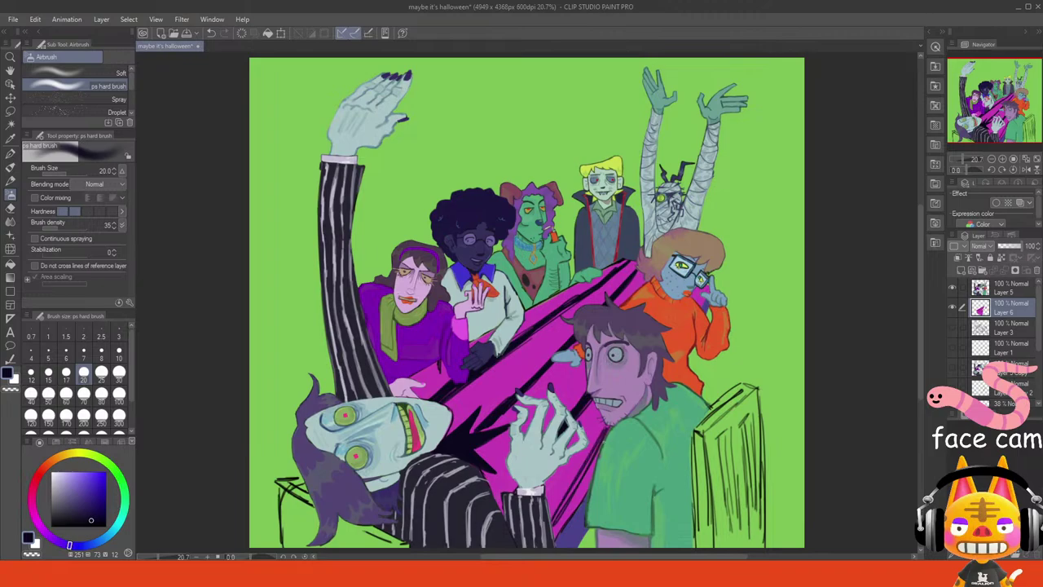
drag(584, 470, 555, 515)
mouse_move(604, 432)
mouse_down()
mouse_move(562, 510)
mouse_move(549, 507)
mouse_up()
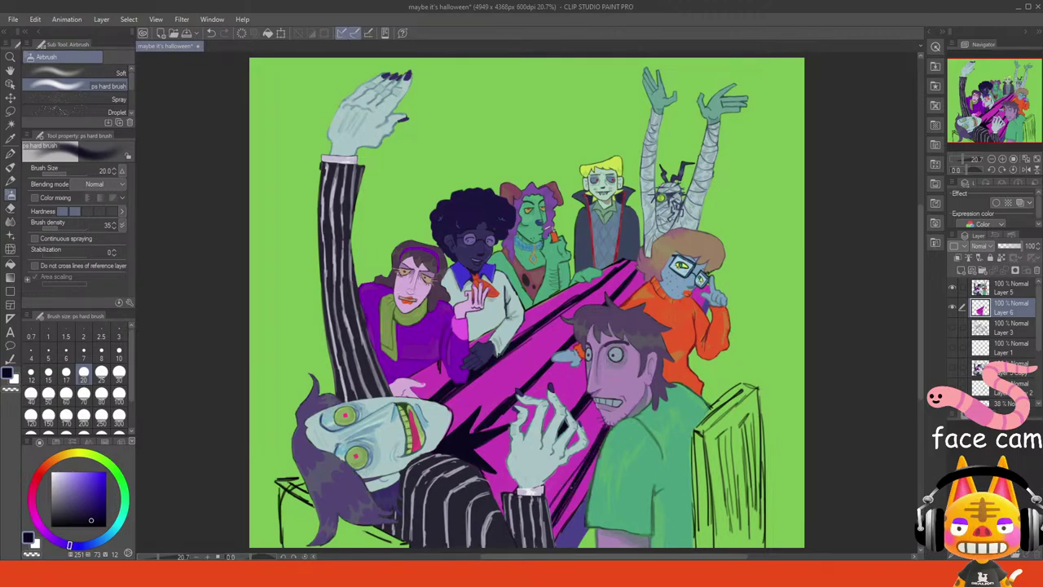
- Add dark stripes along the table's back edge, in front of the seated characters
drag(445, 368, 421, 382)
drag(553, 299, 480, 341)
mouse_move(578, 283)
mouse_down()
mouse_move(525, 313)
mouse_move(542, 311)
mouse_up()
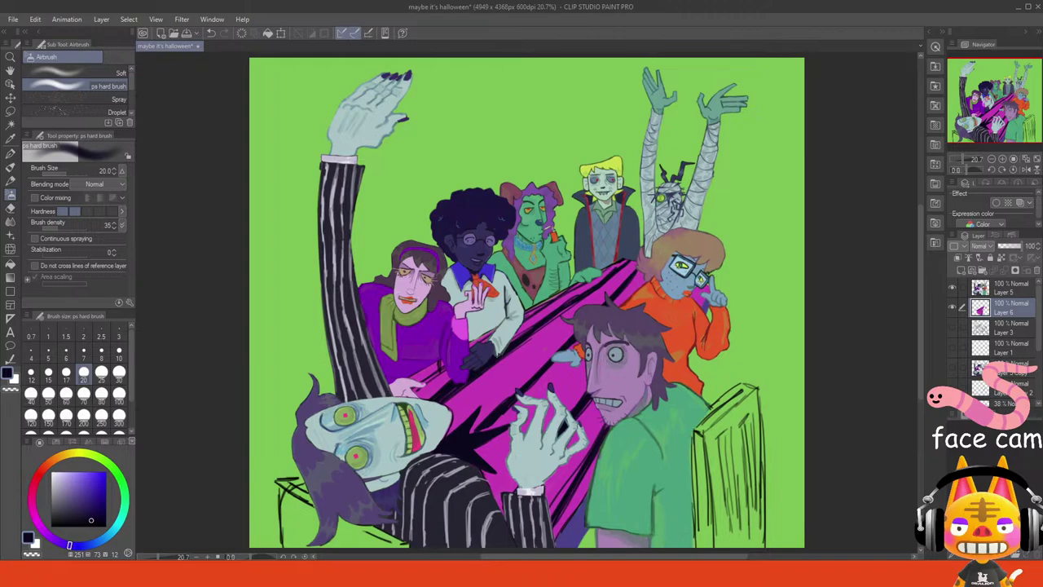
- Refine the near ends of the long table stripes, alternating between sampled magenta and dark navy
alt+click(527, 361)
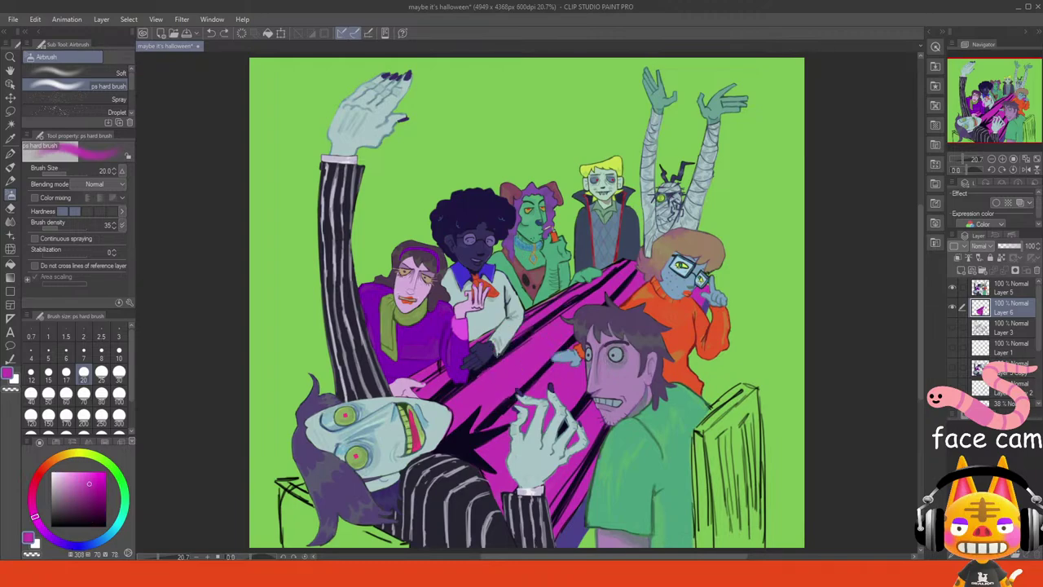
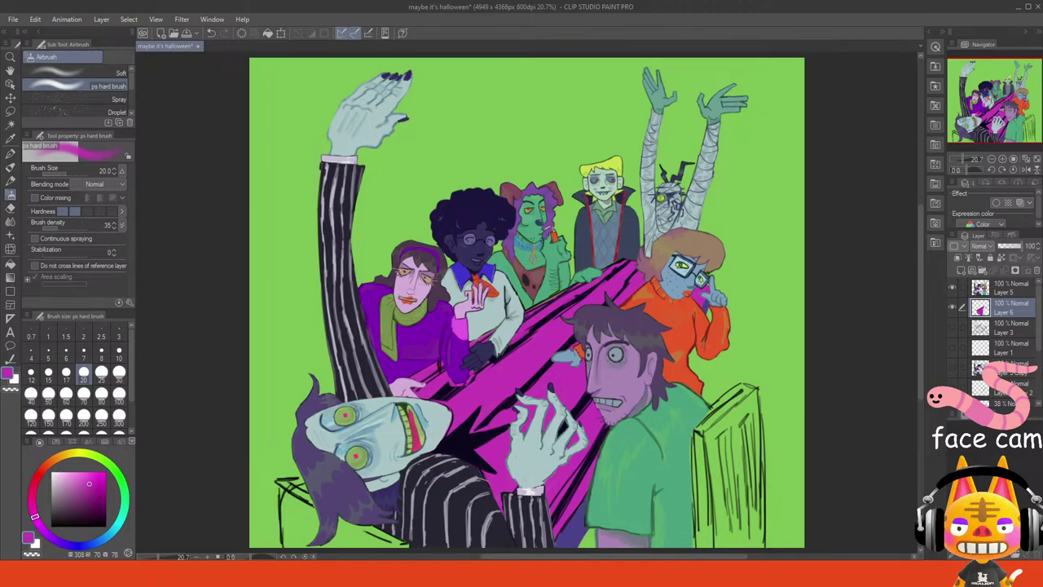
key(ctrl+z)
drag(460, 381, 469, 376)
alt+click(444, 392)
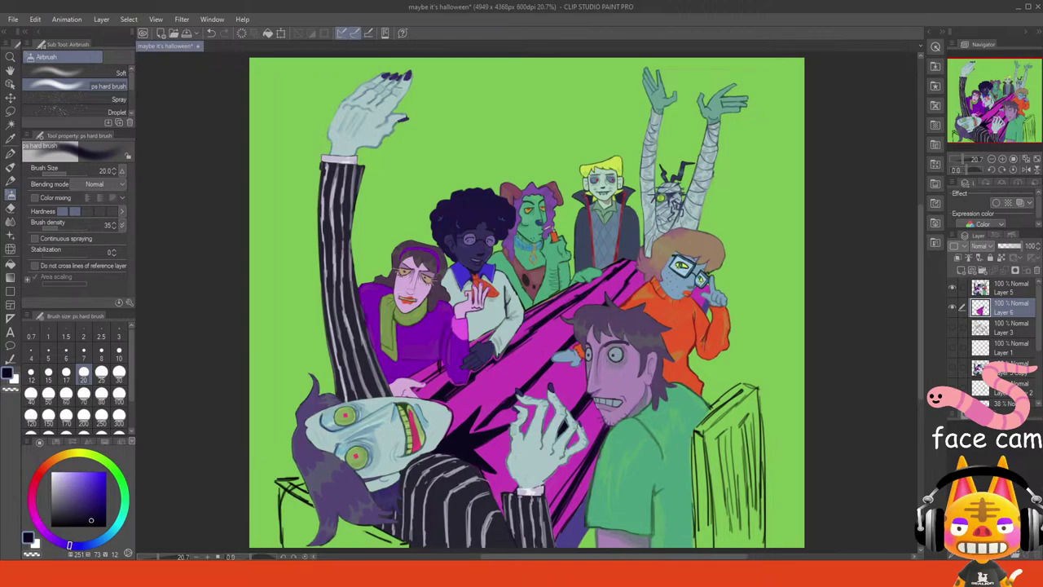
drag(441, 400, 448, 405)
key(ctrl+z)
key(ctrl+z)
key(ctrl+z)
alt+click(475, 390)
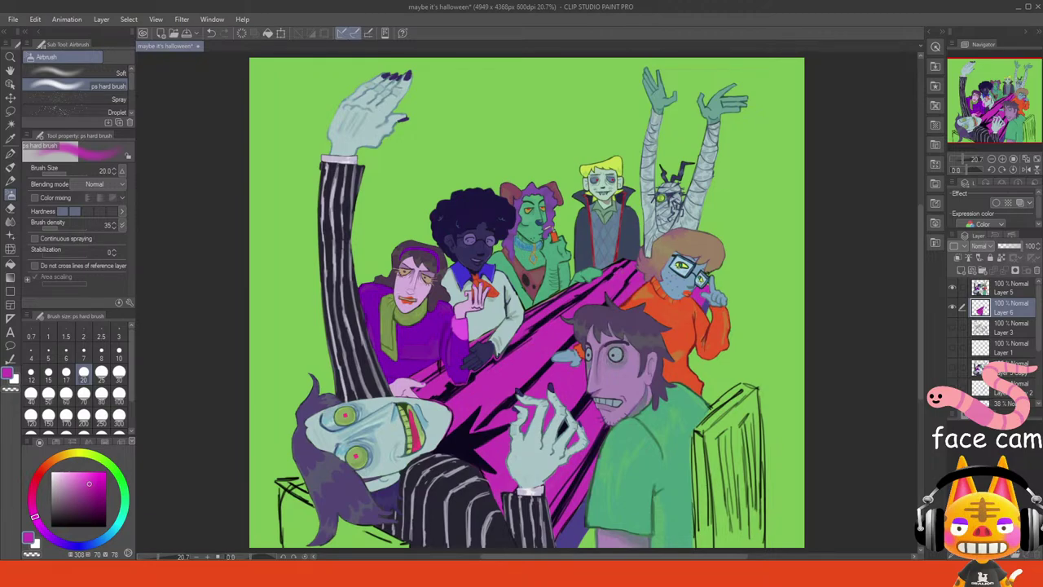
alt+click(493, 412)
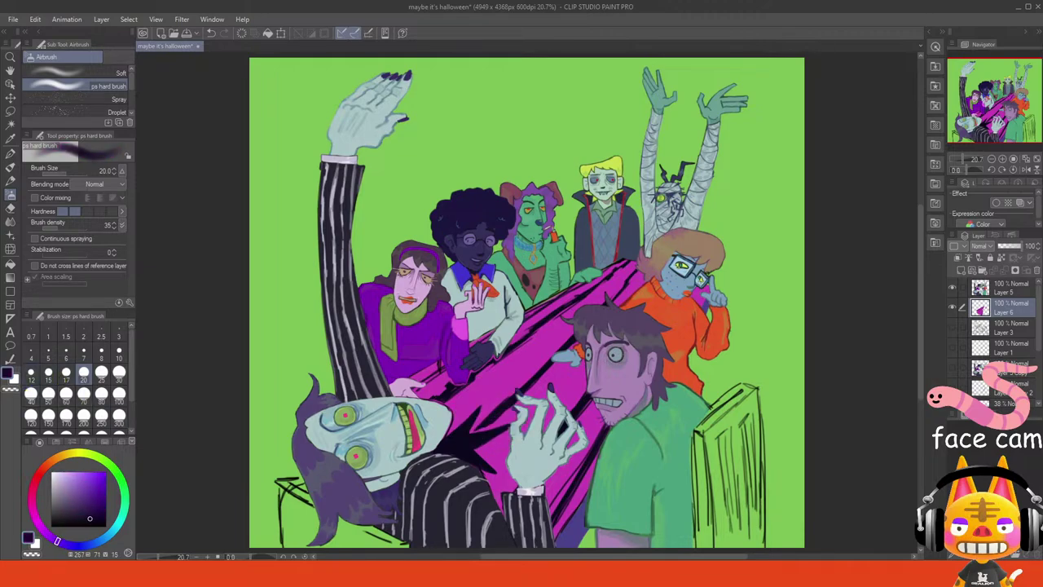
alt+click(495, 383)
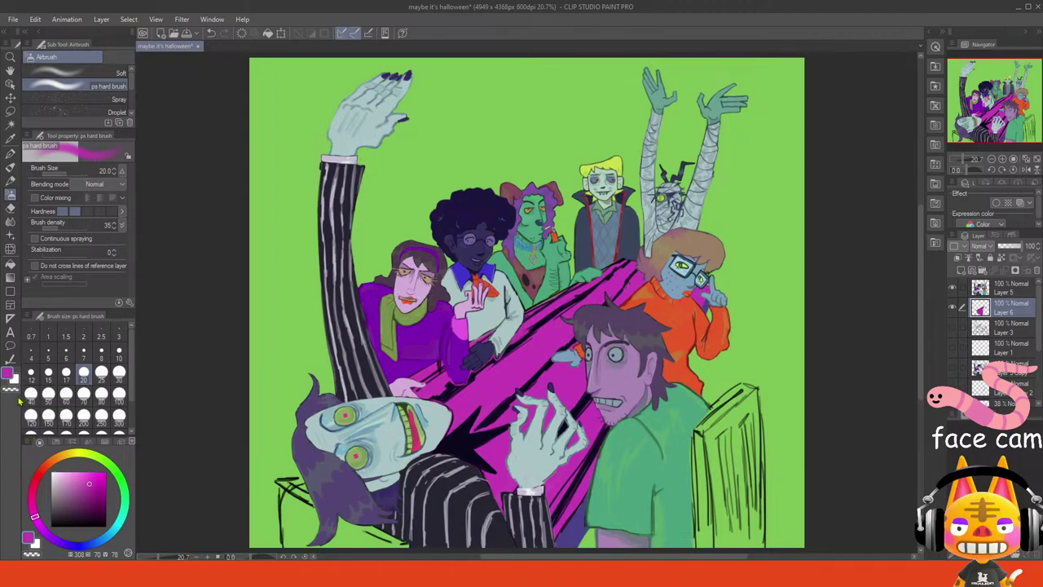
alt+click(447, 391)
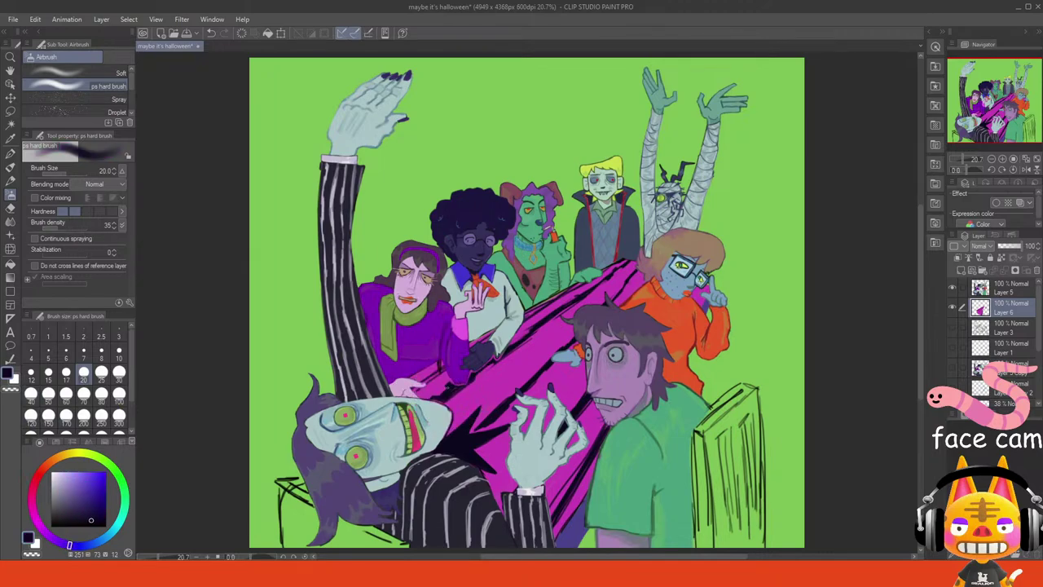
- Try extra dark strokes on the stripes along the table's back edge in sampled navy
alt+click(449, 389)
mouse_move(445, 373)
mouse_down()
mouse_move(416, 395)
mouse_move(432, 376)
mouse_move(413, 384)
mouse_move(426, 381)
mouse_up()
key(ctrl+z)
key(ctrl+z)
drag(494, 334, 480, 341)
mouse_move(539, 315)
mouse_down()
mouse_move(523, 325)
mouse_move(542, 311)
mouse_up()
key(ctrl+z)
key(ctrl+z)
- Try trimming the stripes near the back edge and beside the raised hand with sampled magenta
alt+click(435, 384)
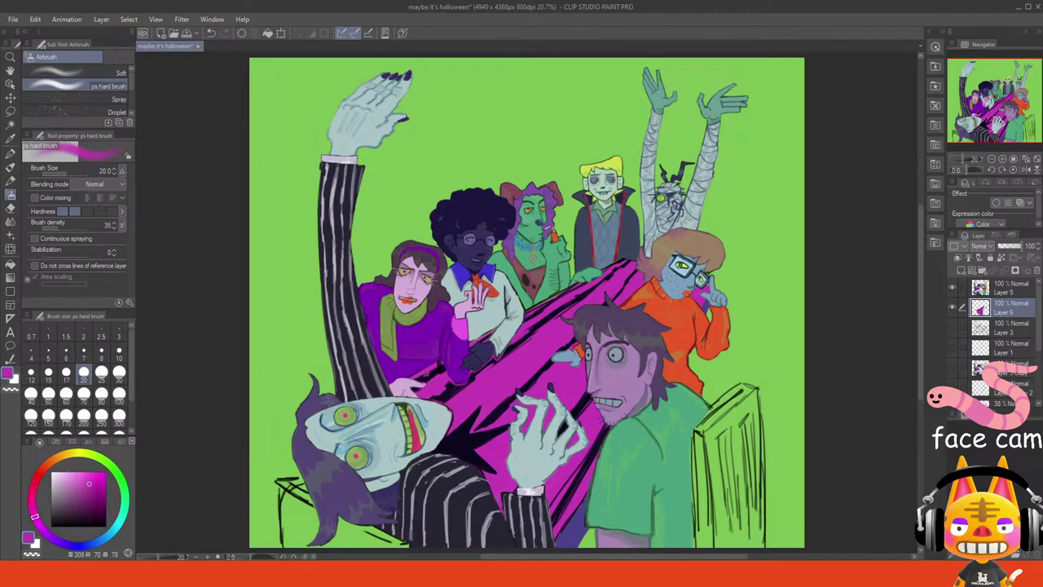
mouse_move(433, 371)
mouse_down()
mouse_move(417, 380)
mouse_move(430, 373)
mouse_up()
key(ctrl+z)
key(ctrl+z)
mouse_move(589, 405)
mouse_down()
mouse_move(576, 419)
mouse_move(584, 411)
mouse_move(573, 408)
mouse_up()
key(ctrl+z)
key(ctrl+z)
- Strengthen the dark stripes between the raised hand's cuff and the green shirt with sampled navy at brush size 30
alt+click(579, 413)
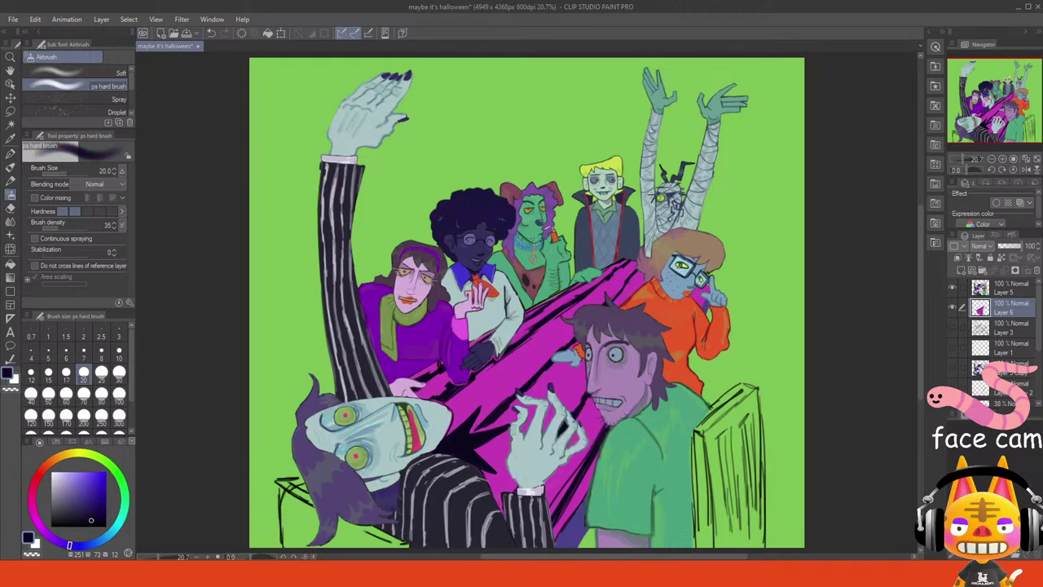
click(119, 372)
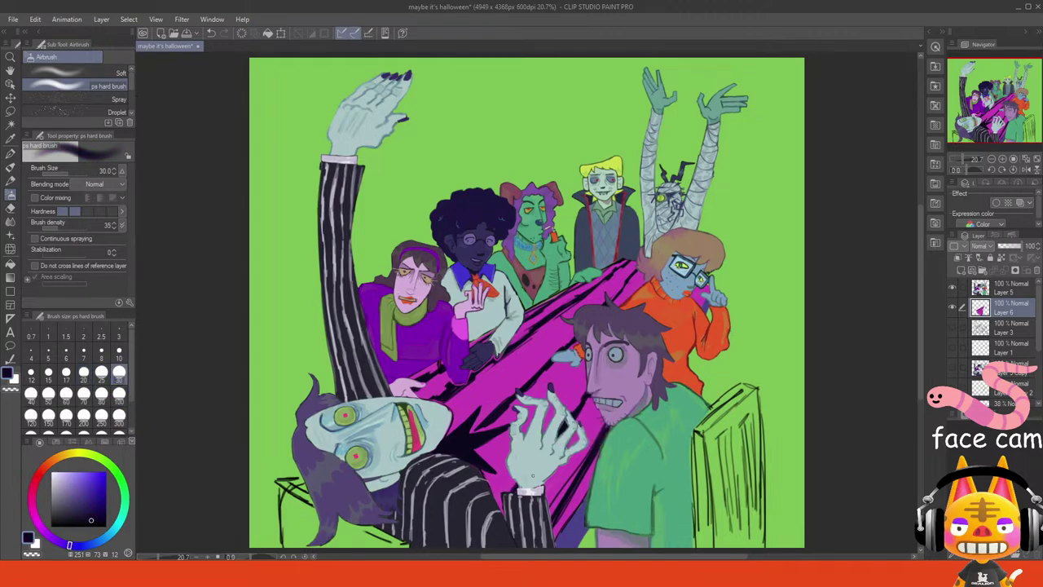
drag(502, 500, 500, 512)
drag(583, 463, 548, 513)
key(ctrl+z)
drag(572, 478, 549, 520)
- Touch up the dark table stripes between the raised hand and the green shirt with sampled magenta at brush size 25
alt+click(561, 483)
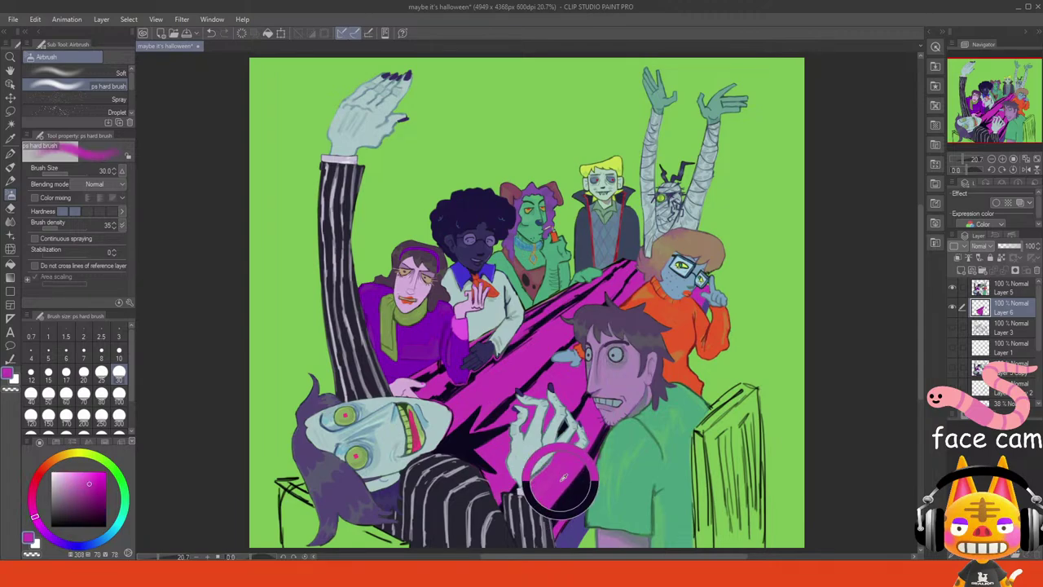
click(102, 375)
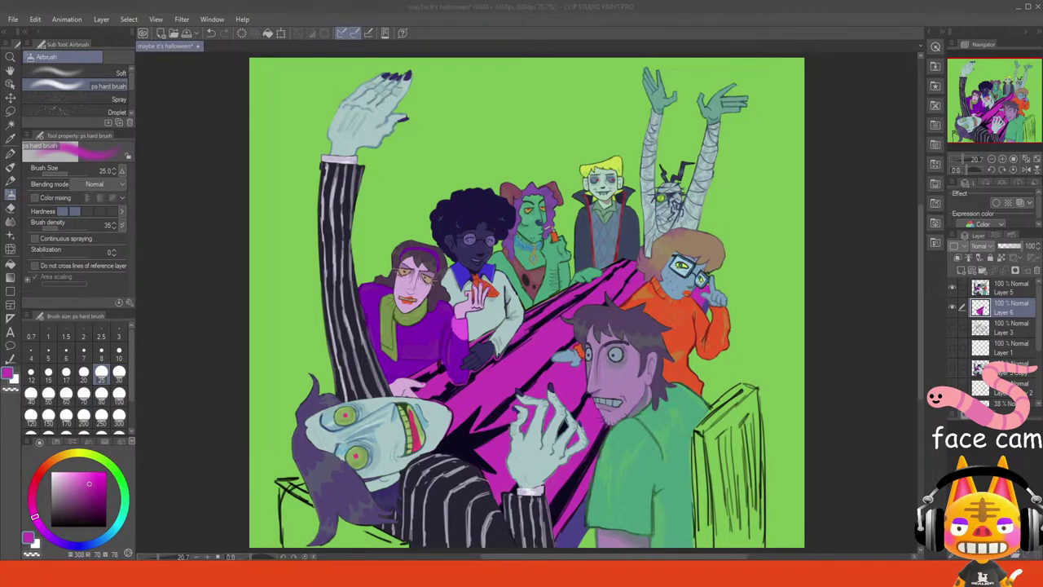
mouse_move(568, 488)
mouse_down()
mouse_move(569, 502)
mouse_move(578, 483)
mouse_move(561, 518)
mouse_up()
key(ctrl+z)
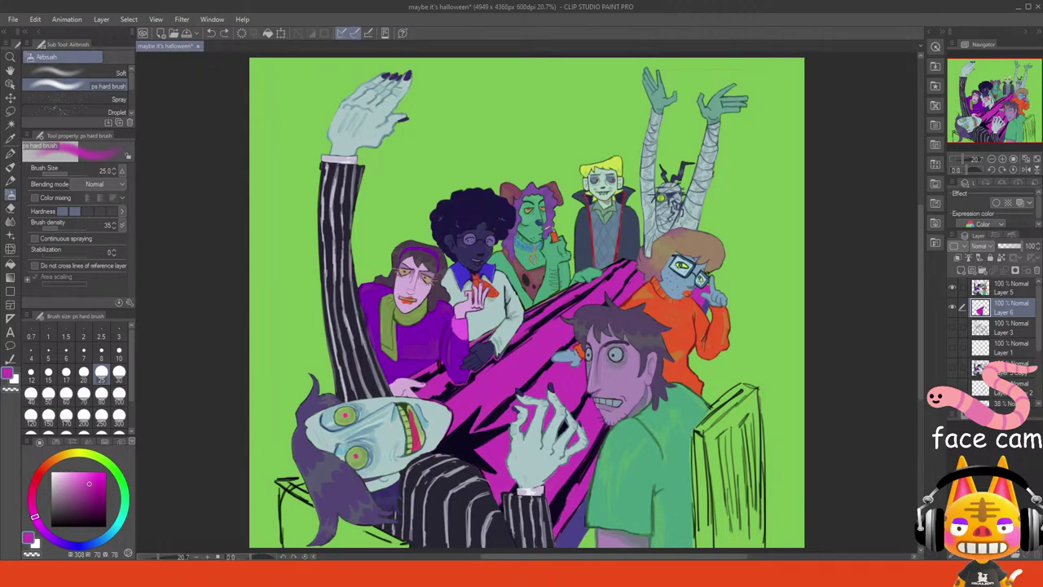
drag(567, 481, 556, 498)
key(ctrl+z)
key(ctrl+z)
drag(590, 465, 584, 475)
click(90, 573)
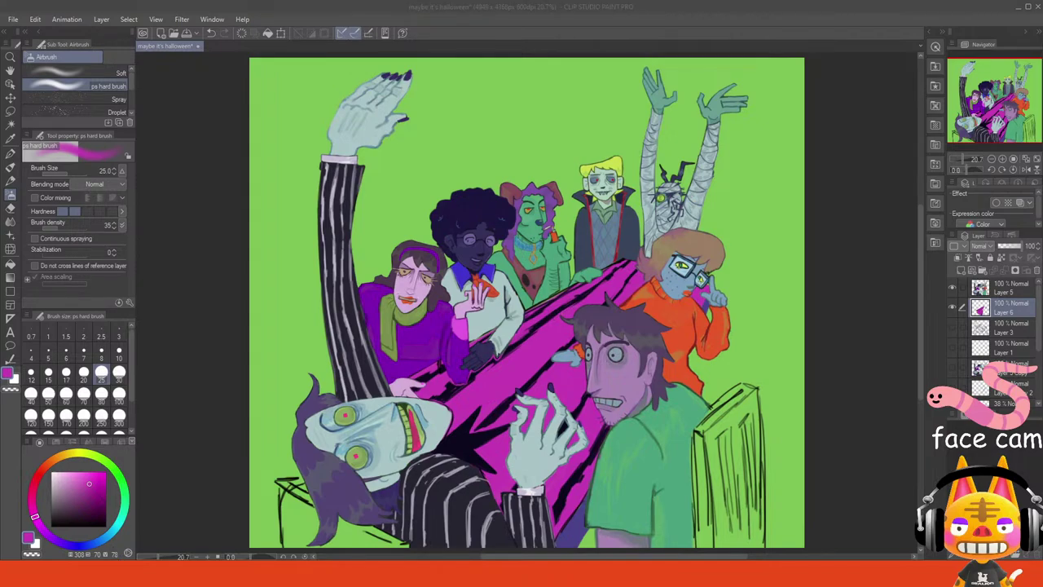
key(alt+Tab)
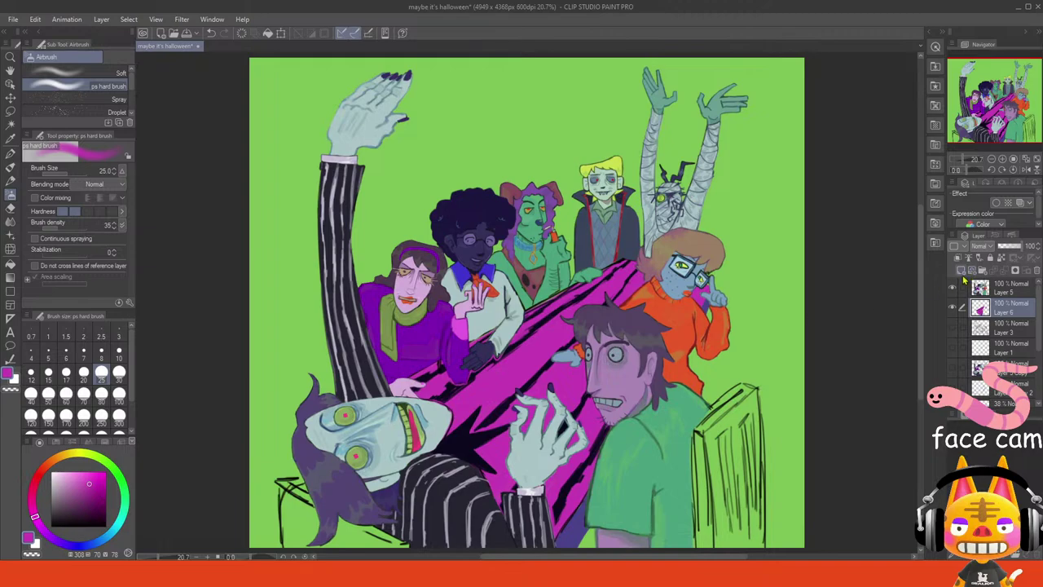
- Add a new layer directly above the magenta table layer, set it to Multiply, and choose a medium blue
click(959, 269)
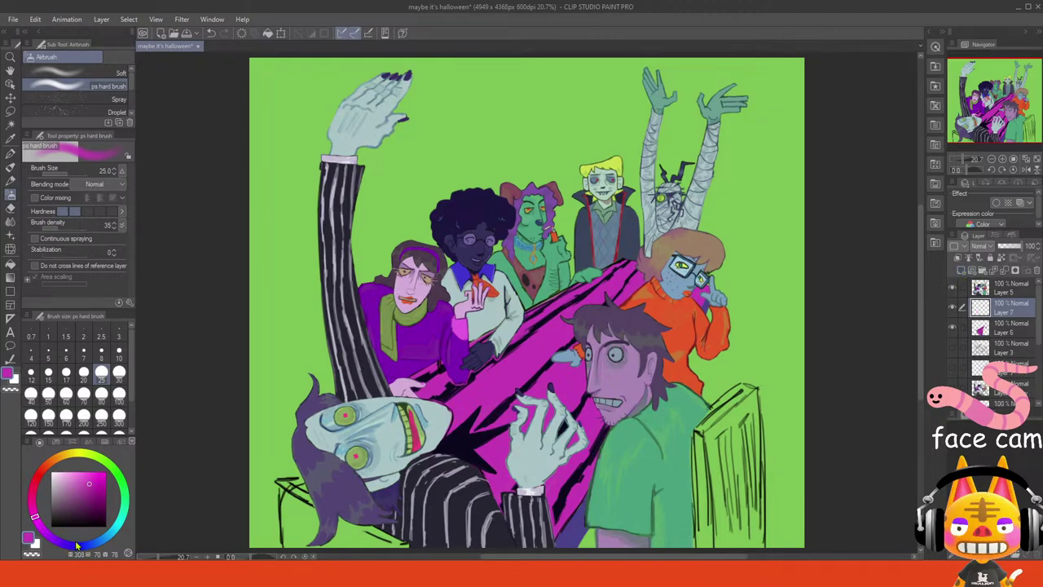
click(85, 544)
click(90, 474)
click(84, 478)
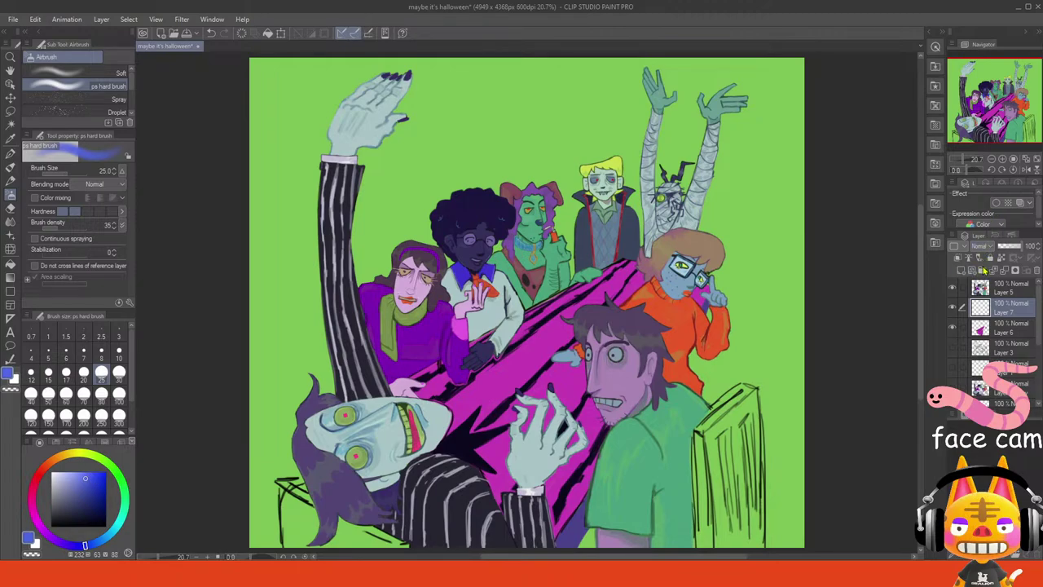
click(982, 278)
- Paint blue shadows on the table beneath the characters' hands and arms, and lower the Multiply layer's opacity to 32%
mouse_move(552, 356)
mouse_down()
mouse_move(536, 359)
mouse_move(584, 377)
mouse_move(581, 366)
mouse_up()
key(ctrl+z)
mouse_move(584, 367)
mouse_down()
mouse_move(582, 356)
mouse_move(590, 375)
mouse_up()
mouse_move(493, 354)
mouse_down()
mouse_move(466, 389)
mouse_move(523, 328)
mouse_move(502, 363)
mouse_move(491, 332)
mouse_up()
mouse_move(434, 363)
mouse_down()
mouse_move(453, 382)
mouse_move(444, 383)
mouse_up()
mouse_move(435, 391)
mouse_down()
mouse_move(429, 380)
mouse_move(440, 364)
mouse_move(421, 377)
mouse_move(444, 390)
mouse_up()
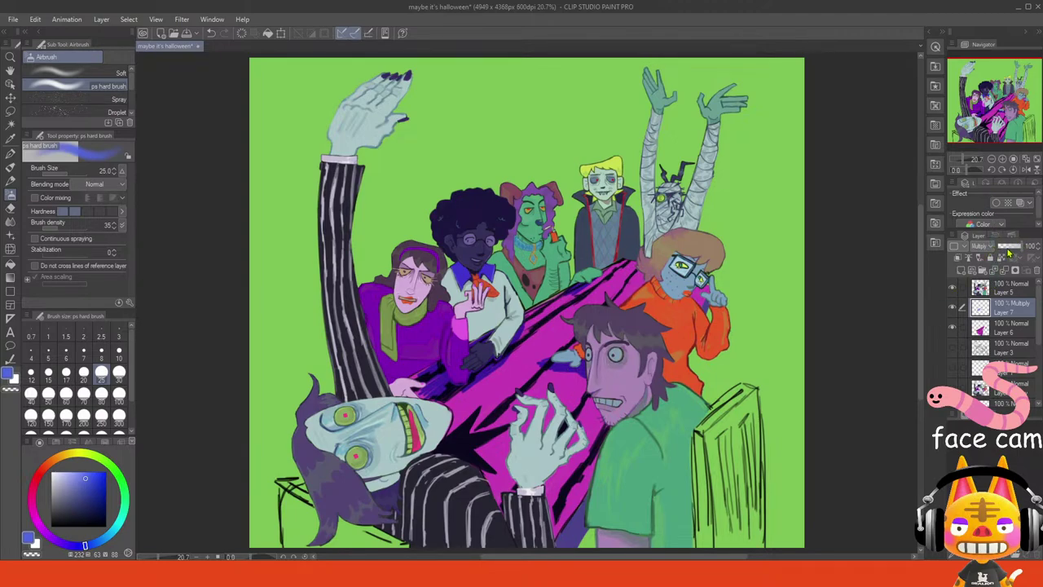
click(1014, 246)
click(1007, 248)
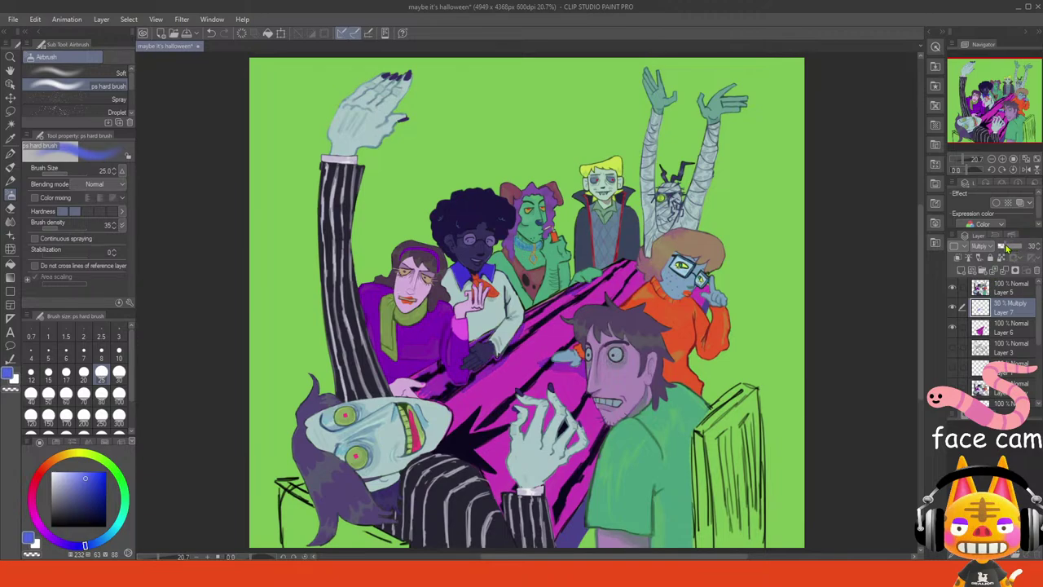
drag(1006, 248, 1007, 248)
- Trim the blue table shadows with transparent colour at brush size 60, and return to the blue
click(12, 390)
click(66, 393)
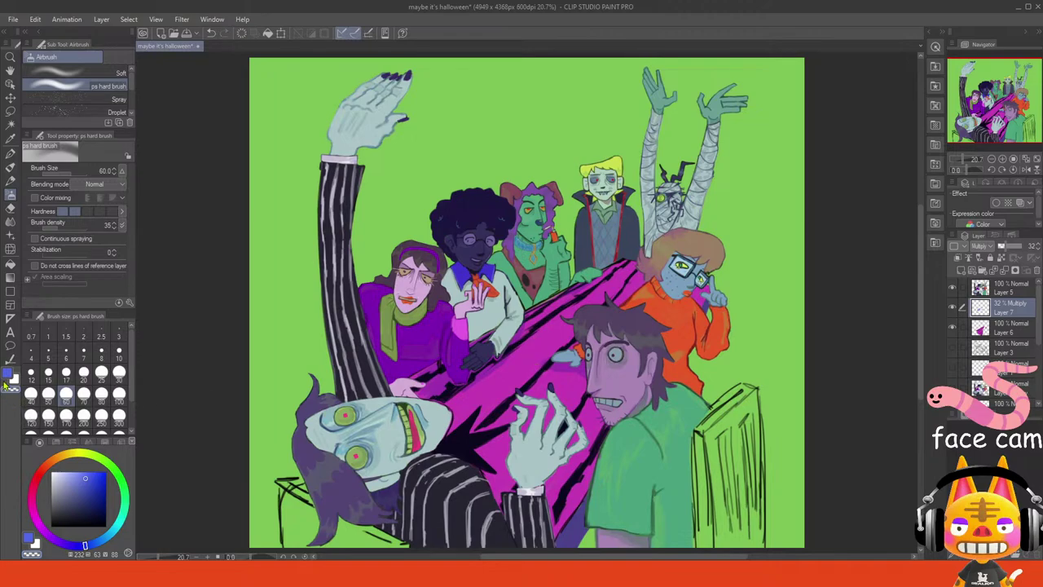
click(8, 374)
- Paint blue shading streaks along the table's length and around the raised hand at brush size 20
click(118, 352)
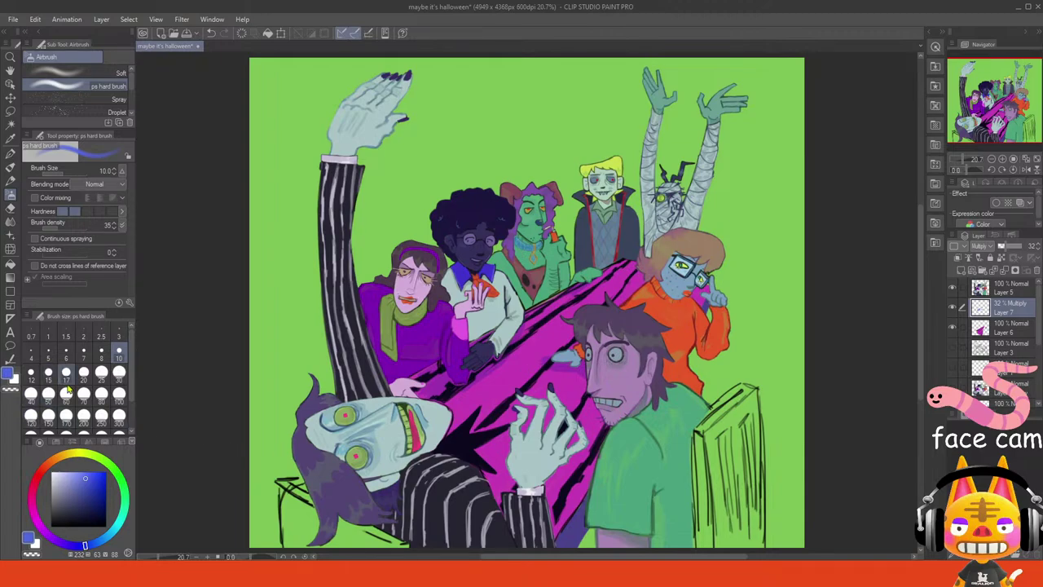
click(84, 372)
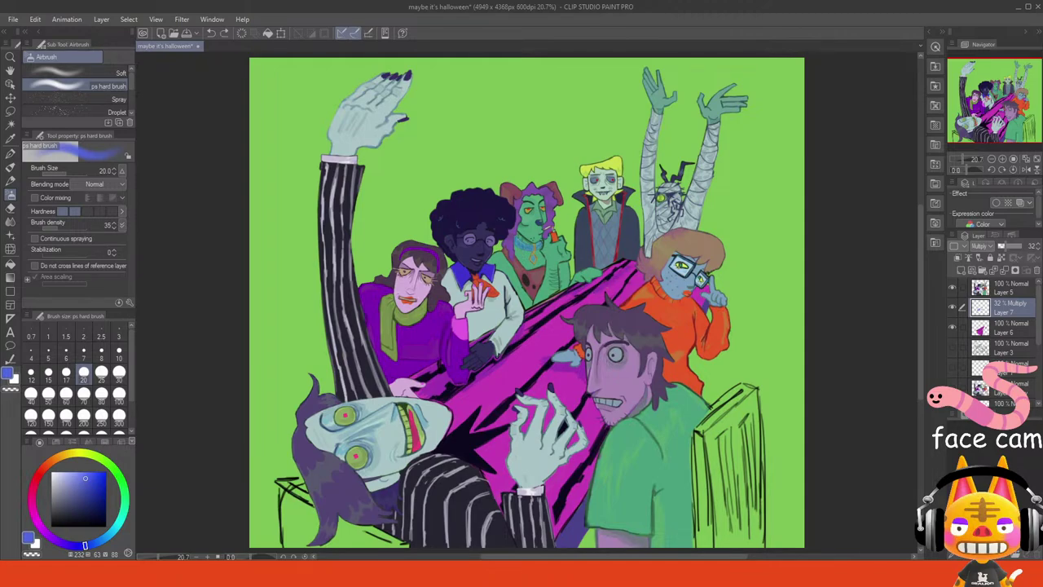
drag(624, 280, 613, 290)
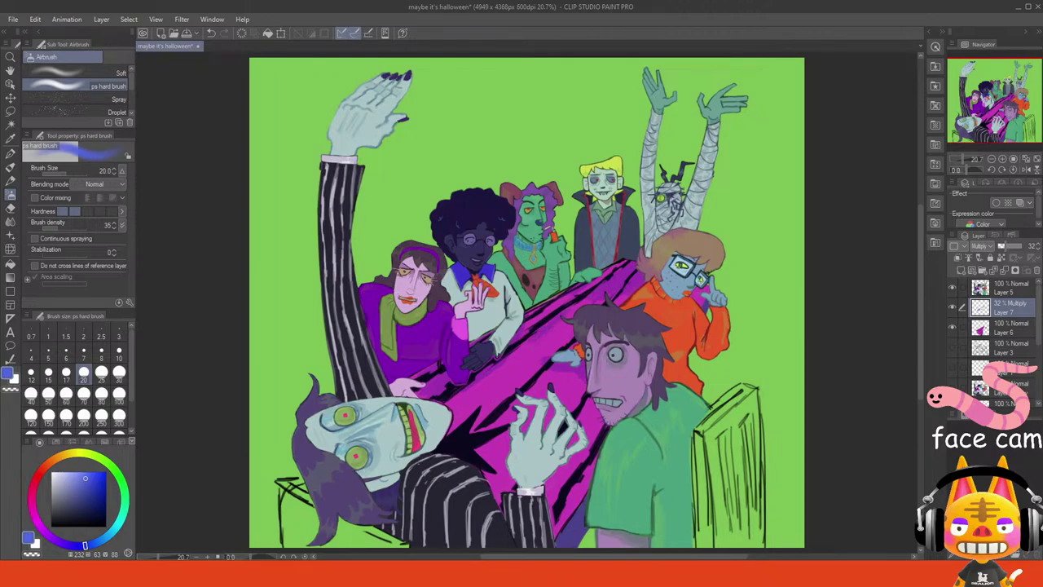
drag(569, 325, 543, 348)
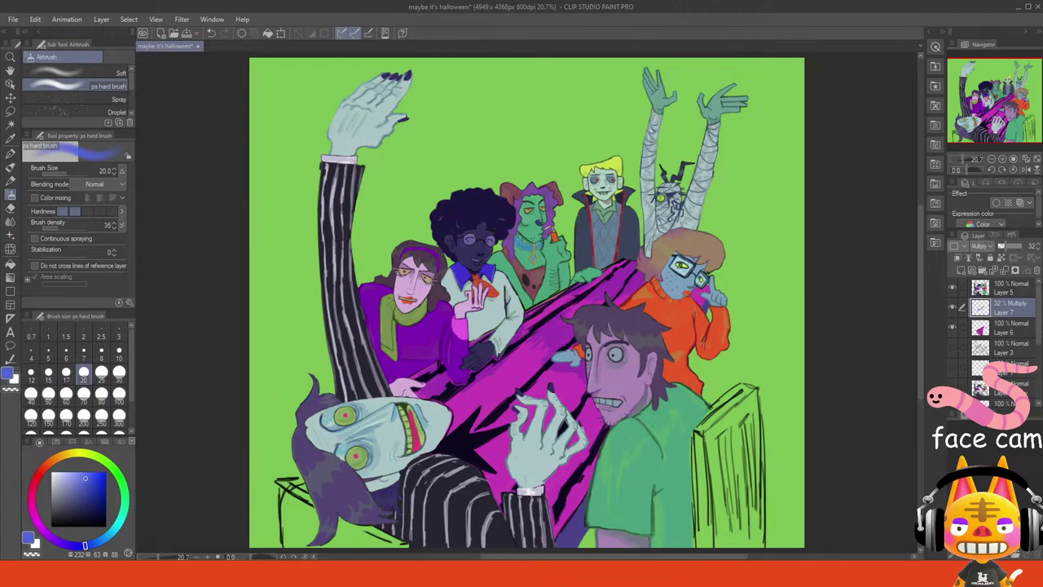
drag(498, 372, 509, 365)
drag(549, 412, 543, 418)
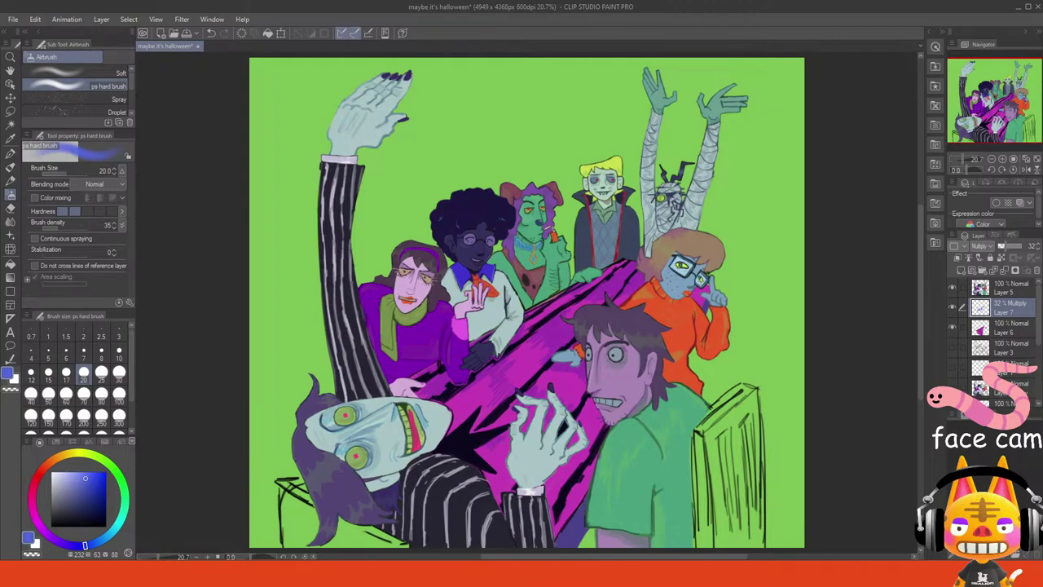
drag(497, 441, 504, 447)
- Refine the table's shading streaks at brush size 30, alternating between transparent colour and blue
click(11, 390)
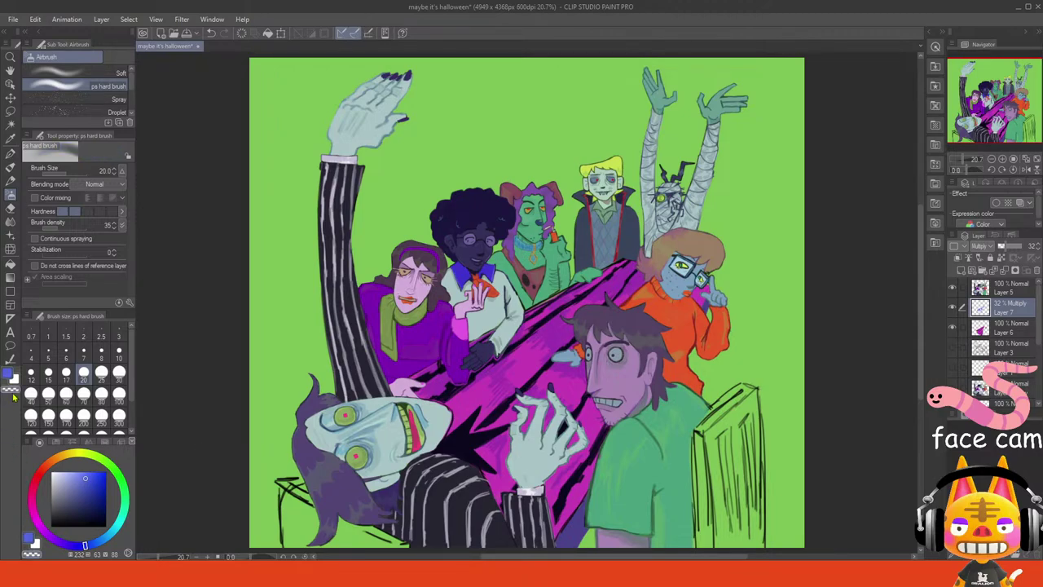
click(120, 373)
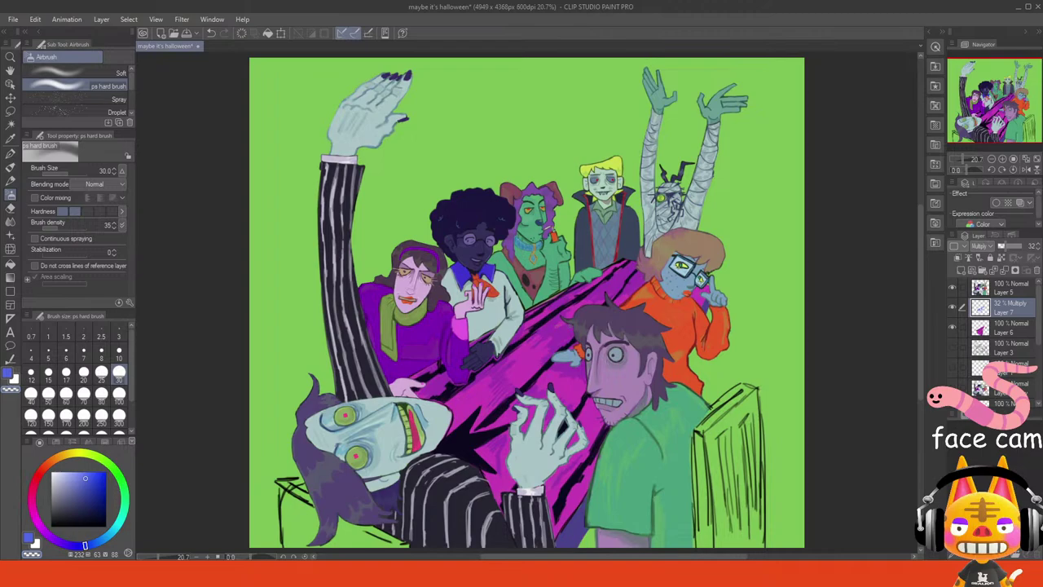
key(x)
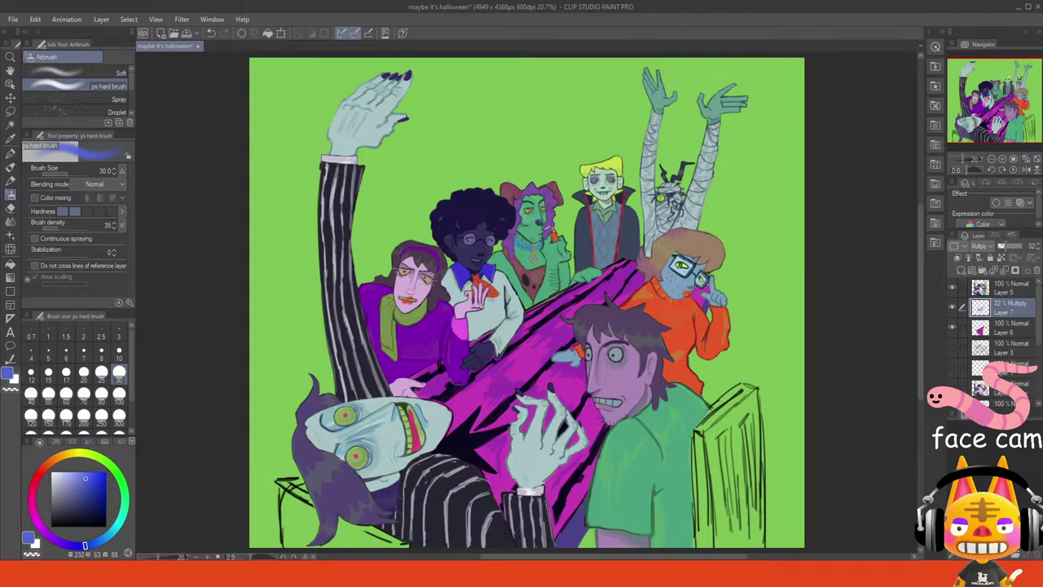
click(9, 390)
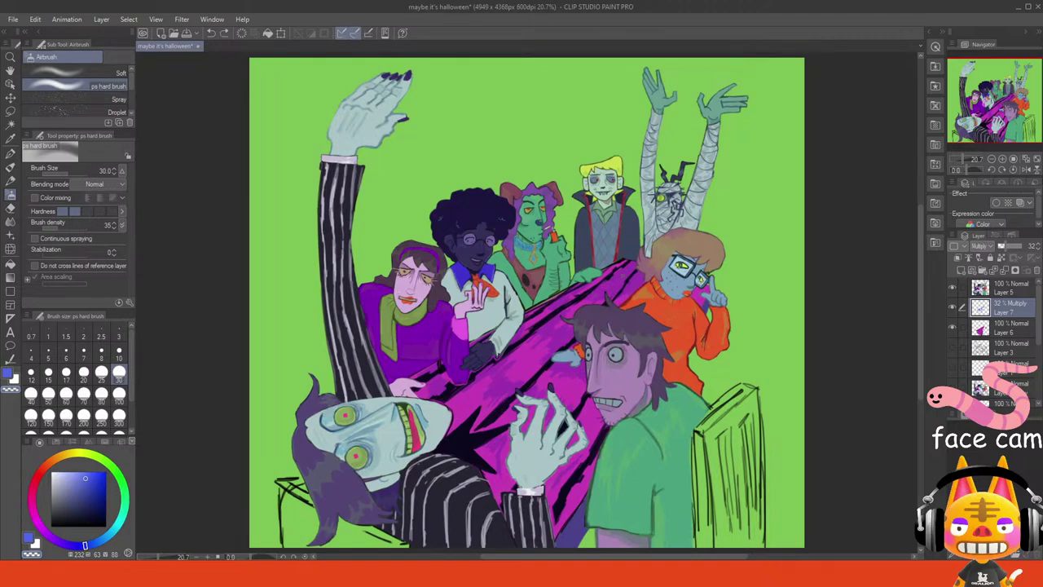
click(8, 373)
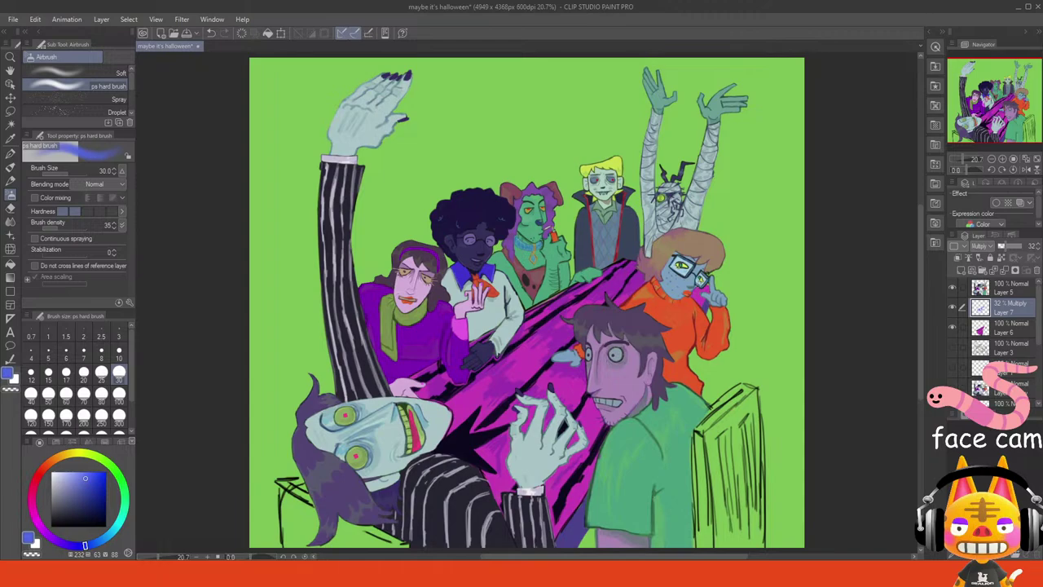
- Add blue shading to the table surface along the green-shirted character's shoulder, redoing strokes as needed
drag(696, 291, 688, 298)
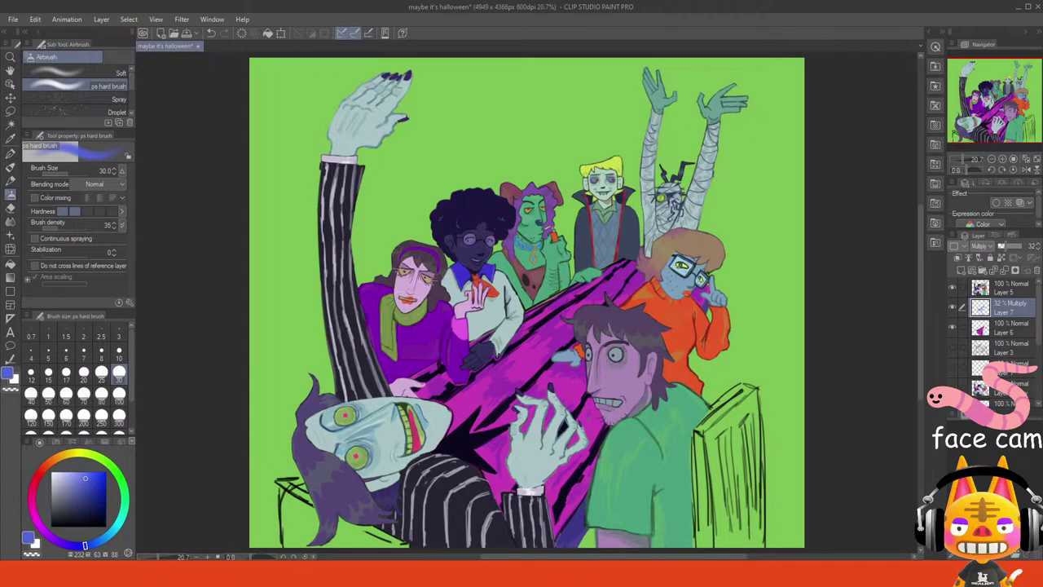
key(ctrl+z)
key(ctrl+z)
drag(590, 414, 590, 427)
key(ctrl+z)
drag(590, 414, 590, 425)
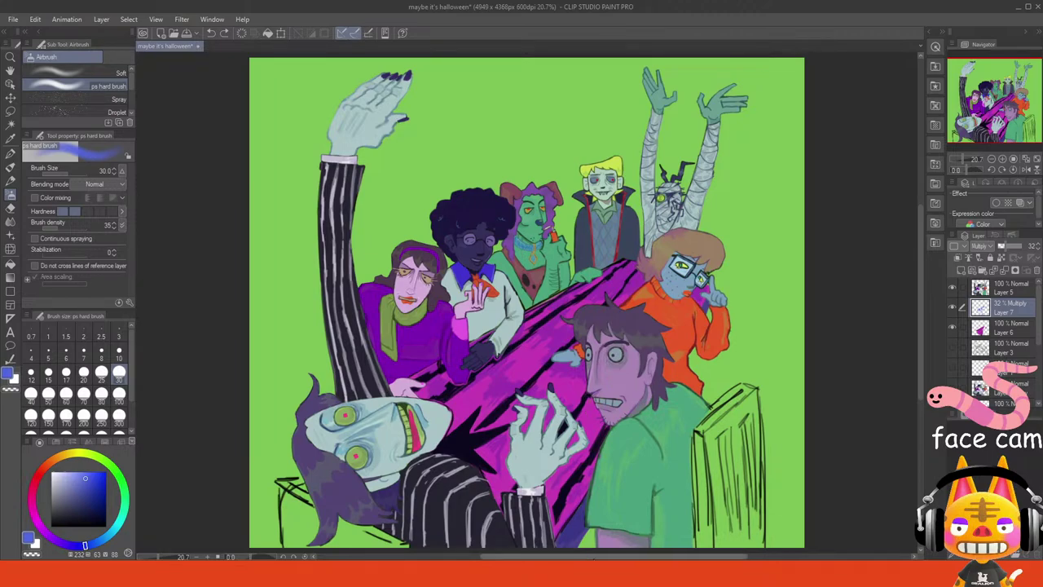
- Sample the indigo at the table's near edge and add a new layer above all the others
alt+click(575, 539)
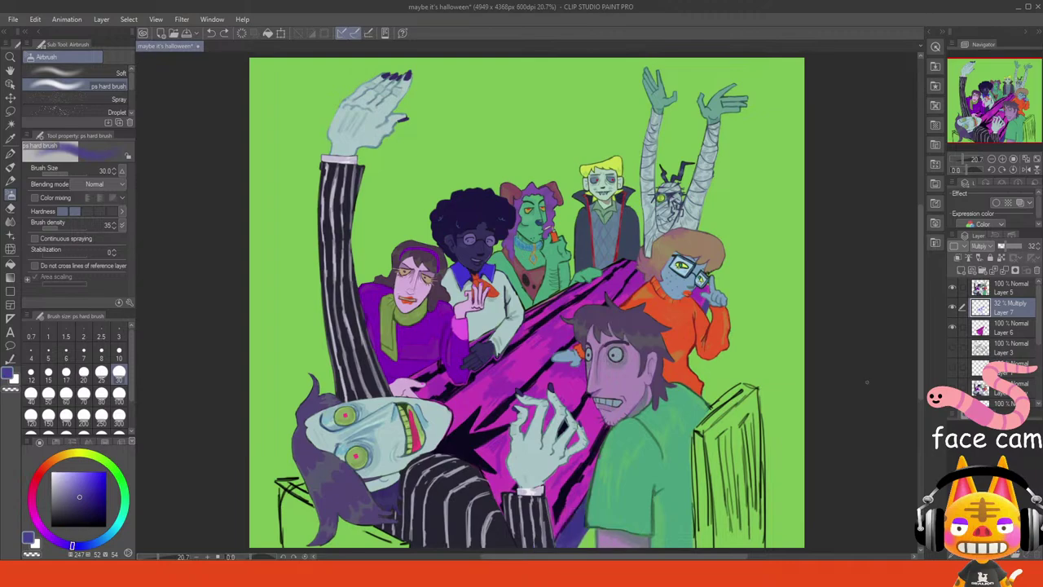
click(1004, 328)
drag(987, 131, 995, 136)
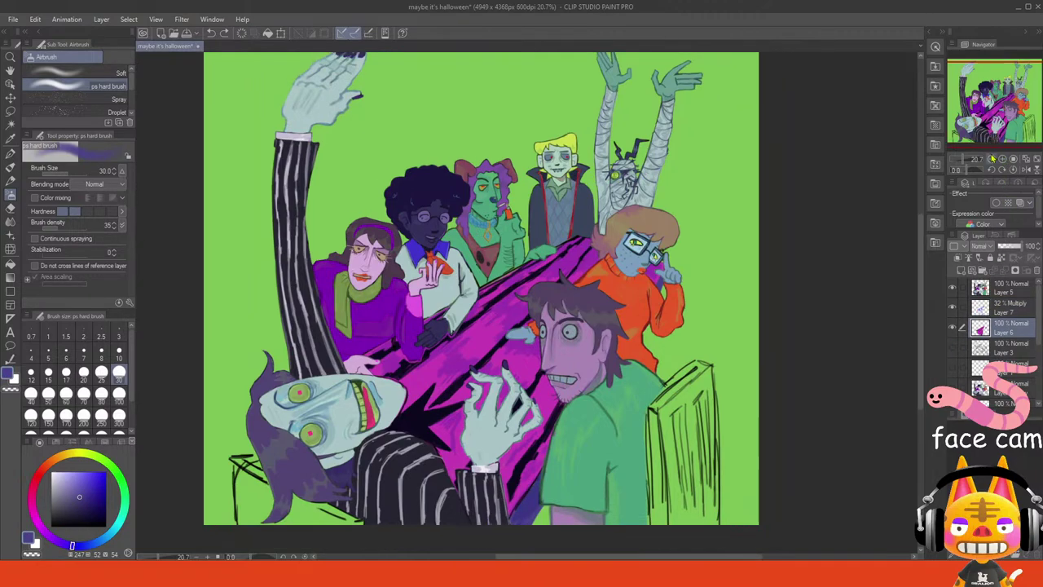
click(985, 292)
click(961, 271)
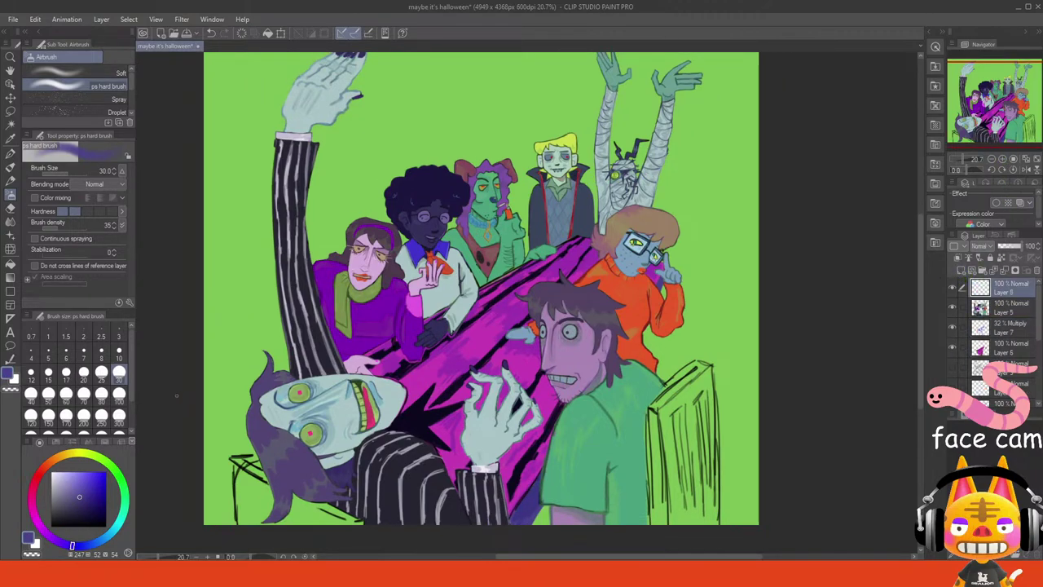
- Paint the side and top frame of the chair behind the green-shirted character in indigo at brush size 60
click(66, 394)
mouse_move(652, 412)
mouse_down()
mouse_move(677, 384)
mouse_move(650, 414)
mouse_up()
mouse_move(686, 373)
mouse_down()
mouse_move(645, 429)
mouse_move(651, 521)
mouse_up()
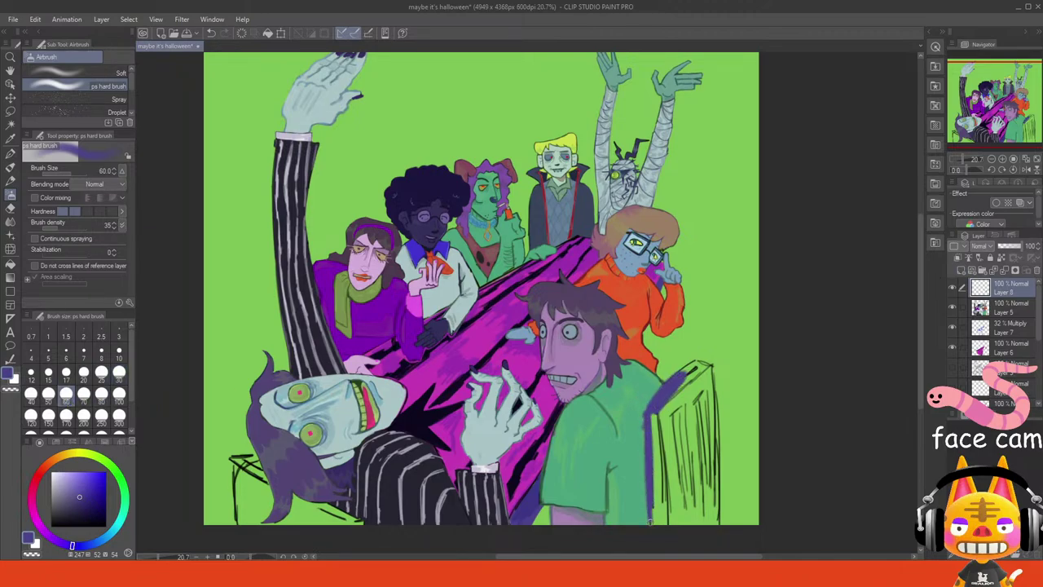
mouse_move(643, 416)
mouse_down()
mouse_move(650, 525)
mouse_move(657, 453)
mouse_move(664, 525)
mouse_up()
mouse_move(692, 363)
mouse_down()
mouse_move(669, 393)
mouse_move(706, 363)
mouse_move(692, 376)
mouse_up()
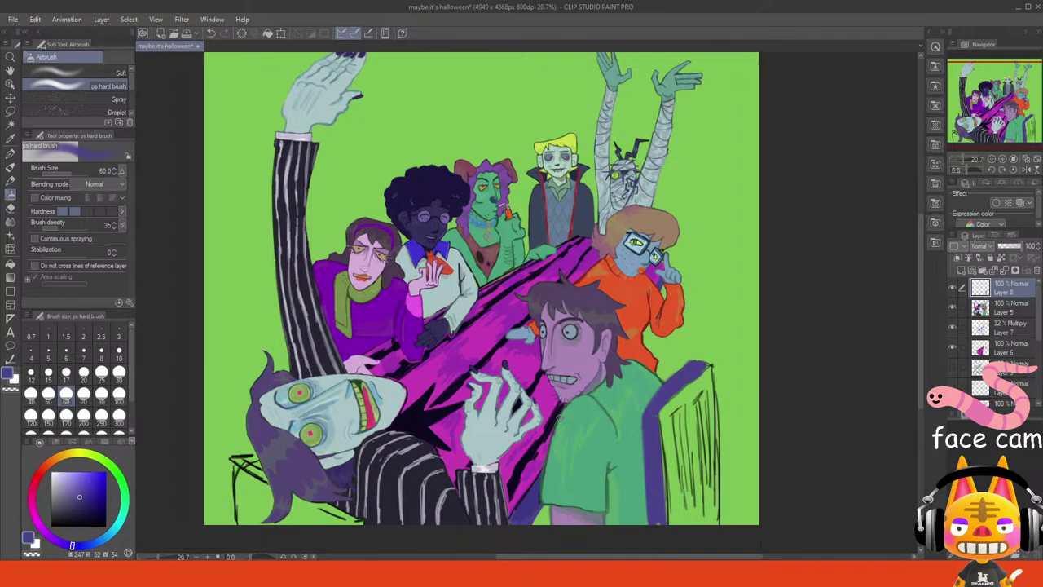
- Clean up the chair frame's edge beside the green shirt with transparent colour and indigo at brush size 30
click(118, 373)
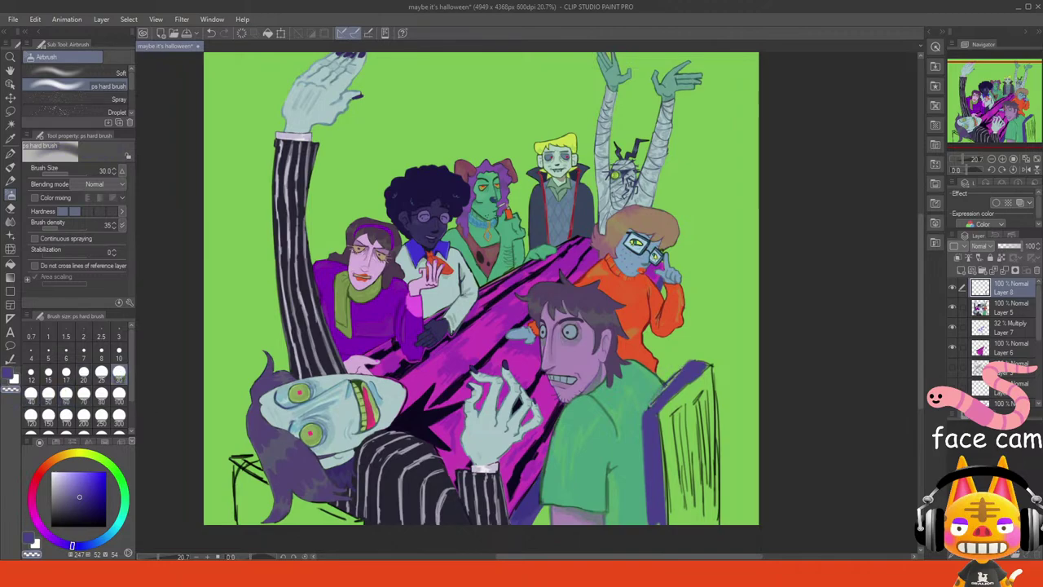
key(ctrl+z)
key(ctrl+z)
key(ctrl+z)
mouse_move(641, 407)
mouse_down()
mouse_move(645, 523)
mouse_move(645, 413)
mouse_up()
drag(646, 519, 647, 523)
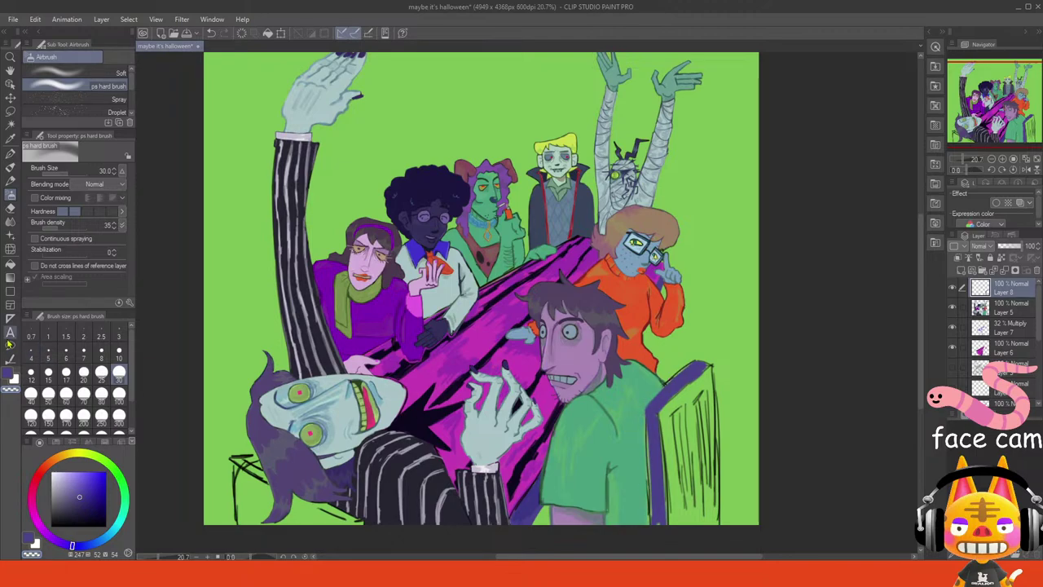
click(8, 373)
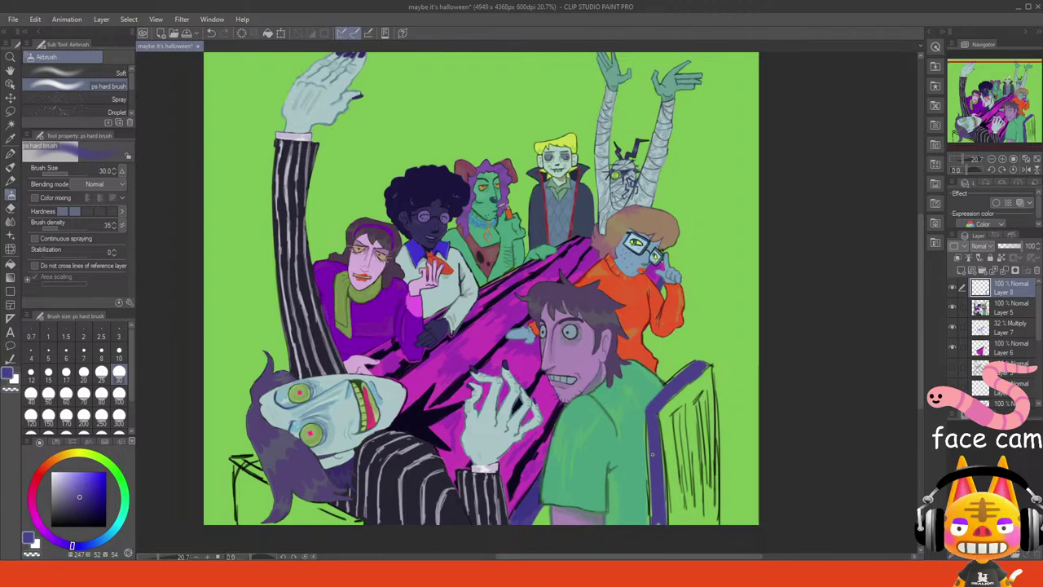
drag(649, 428, 651, 496)
- Fill the side of the sketched chair behind the purple-haired foreground character with indigo
mouse_move(243, 512)
mouse_down()
mouse_move(245, 478)
mouse_move(241, 522)
mouse_move(235, 469)
mouse_move(234, 520)
mouse_move(234, 463)
mouse_move(243, 472)
mouse_move(236, 522)
mouse_up()
key(ctrl+z)
mouse_move(235, 482)
mouse_down()
mouse_move(234, 525)
mouse_move(244, 472)
mouse_move(246, 525)
mouse_move(250, 501)
mouse_move(257, 526)
mouse_move(265, 503)
mouse_move(266, 520)
mouse_move(265, 494)
mouse_move(247, 481)
mouse_move(271, 488)
mouse_move(273, 515)
mouse_move(250, 509)
mouse_up()
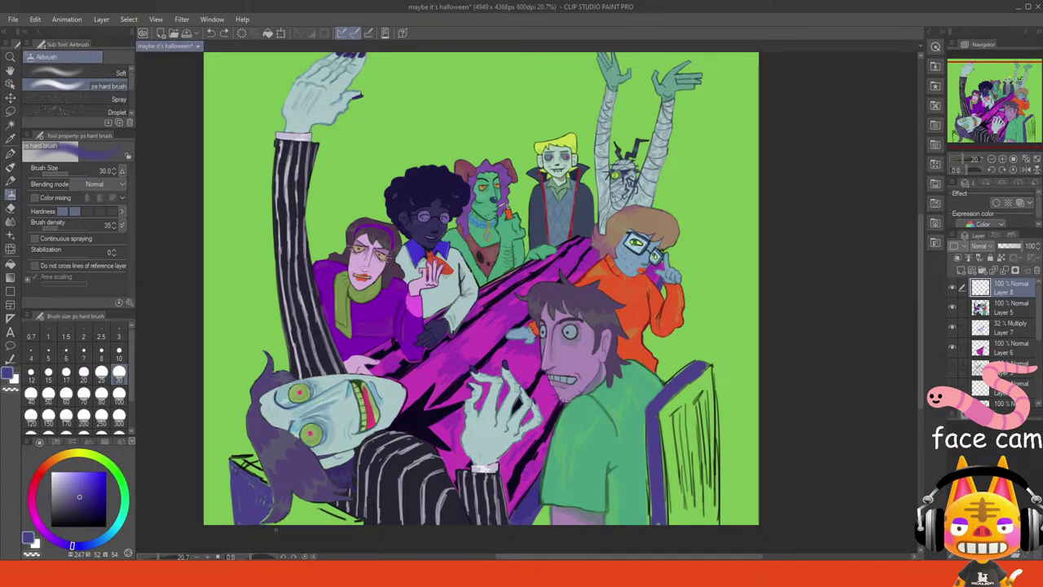
mouse_move(299, 518)
mouse_down()
mouse_move(295, 497)
mouse_move(282, 526)
mouse_move(312, 507)
mouse_move(346, 528)
mouse_move(310, 515)
mouse_move(304, 528)
mouse_move(316, 523)
mouse_up()
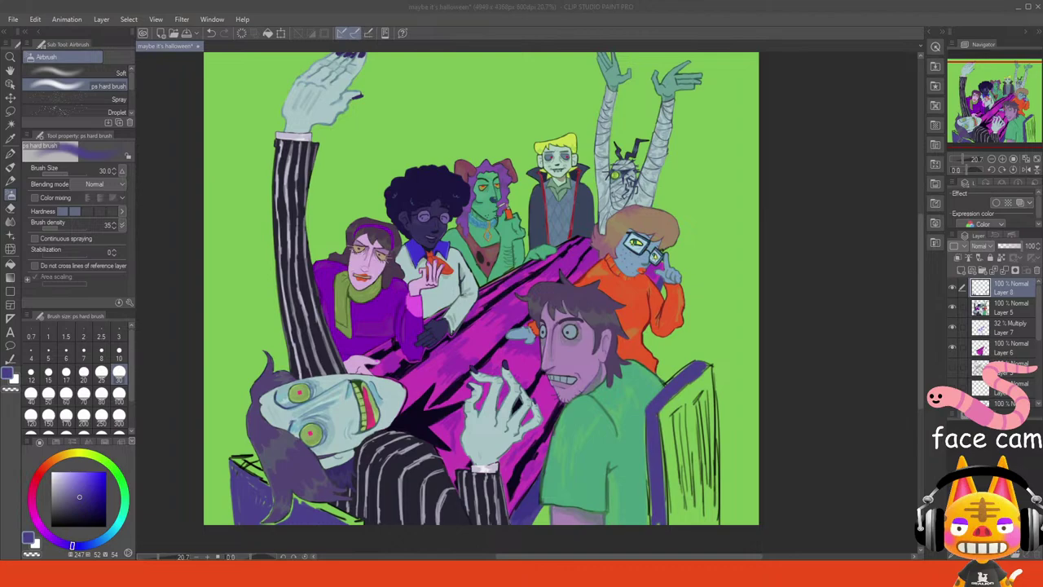
key(alt+Tab)
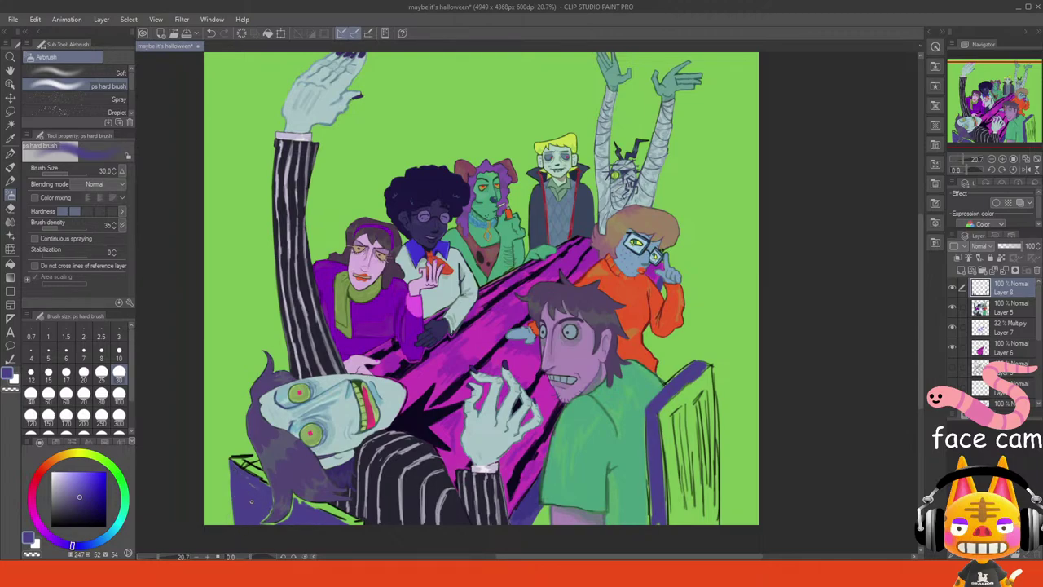
- Paint the top face of the chair behind the purple-haired foreground character in a lighter, bluer indigo
click(81, 490)
click(83, 545)
mouse_move(243, 471)
mouse_down()
mouse_move(257, 468)
mouse_move(236, 460)
mouse_move(257, 468)
mouse_move(253, 458)
mouse_move(237, 461)
mouse_move(252, 458)
mouse_move(251, 472)
mouse_move(244, 464)
mouse_move(357, 521)
mouse_up()
key(ctrl+z)
key(ctrl+z)
key(ctrl+z)
key(ctrl+z)
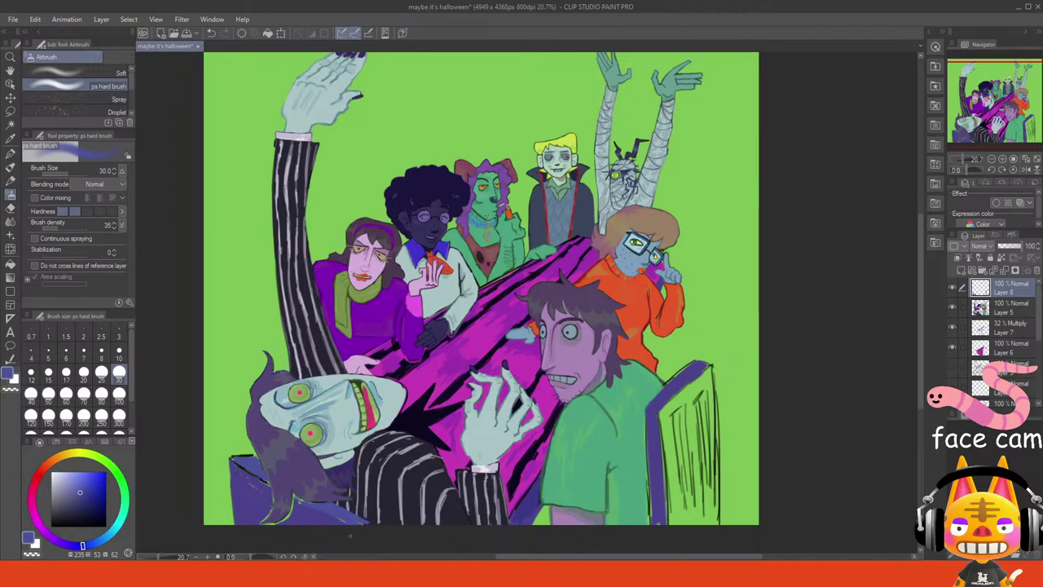
alt+click(312, 518)
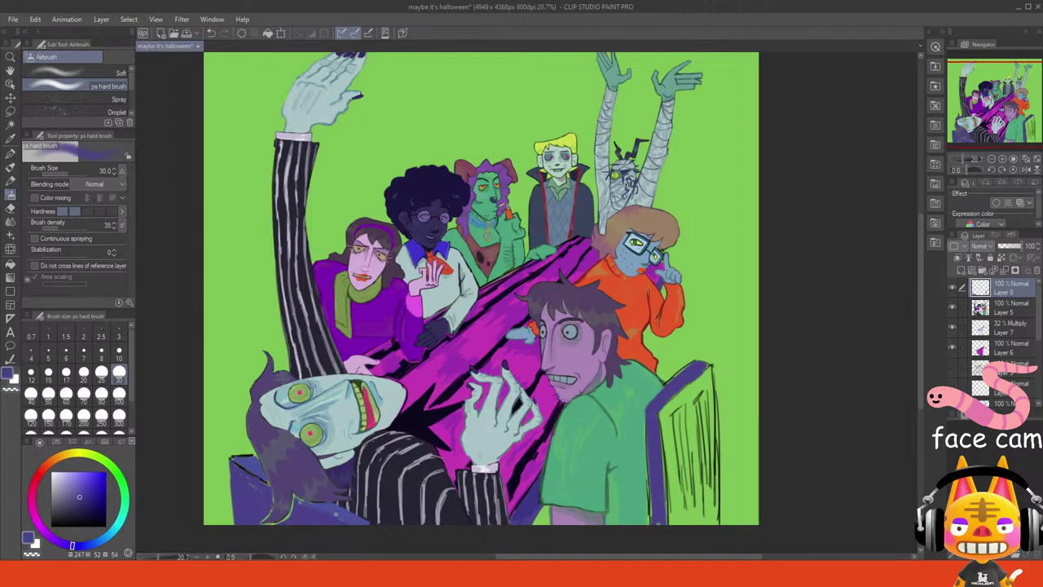
alt+click(327, 513)
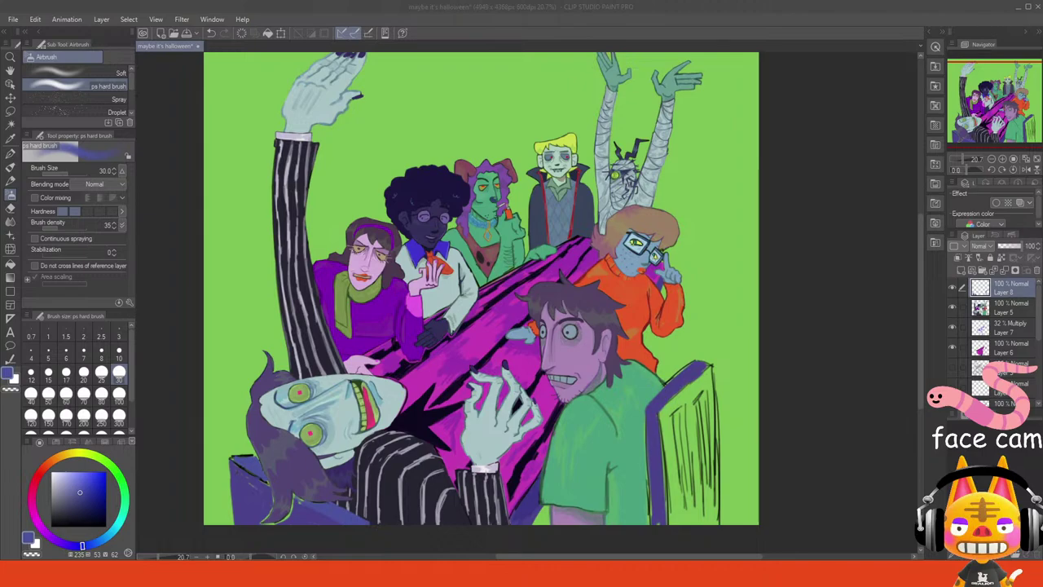
key(alt+Tab)
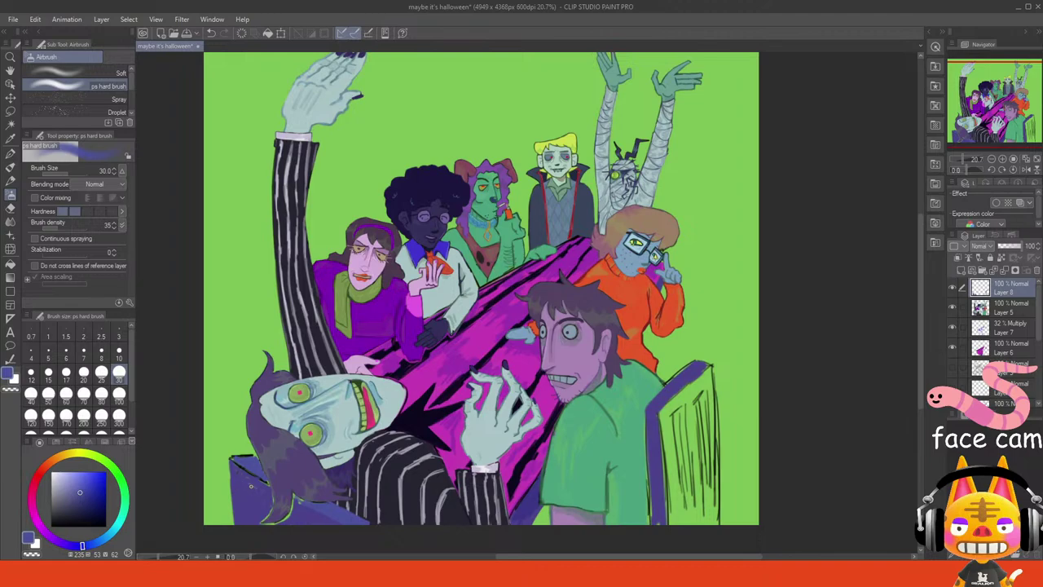
- Cover the sketch lines on the purple-haired character's chair using indigo shades sampled from its side and edges
alt+click(252, 484)
alt+click(258, 476)
alt+click(241, 461)
alt+click(239, 463)
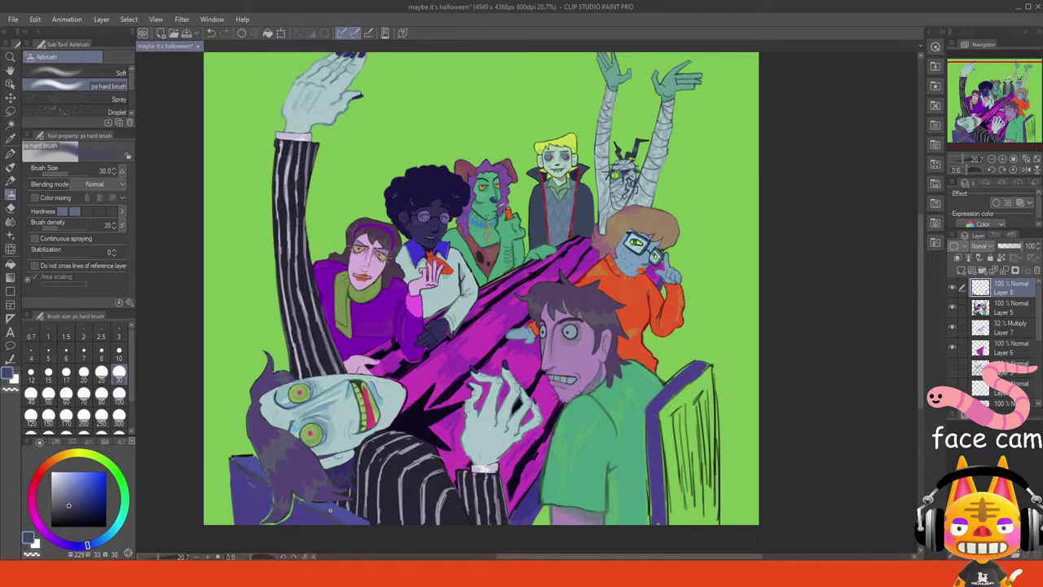
alt+click(245, 500)
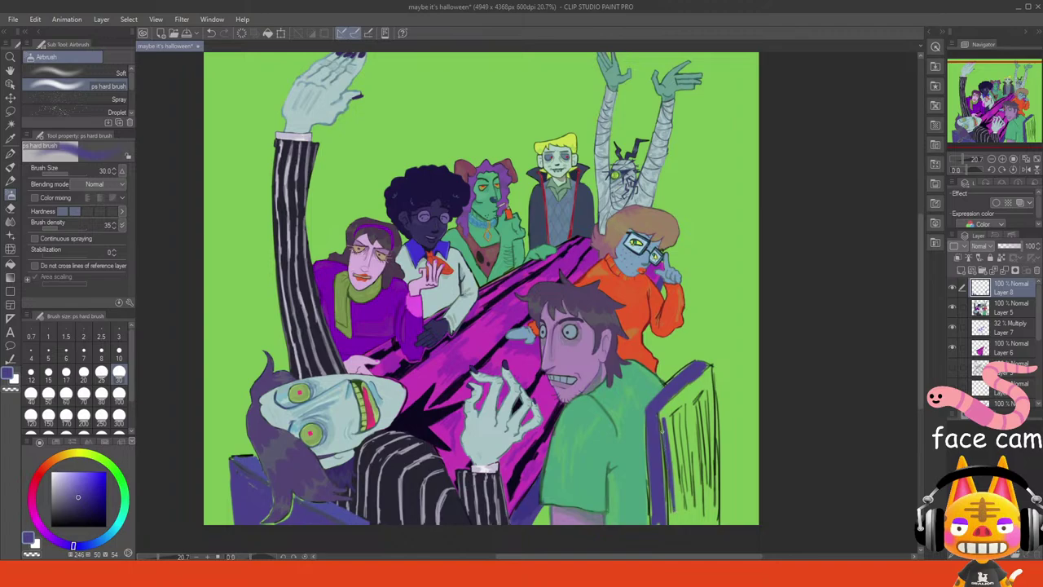
- Fill the back panel of the chair behind the green-shirted character with the sampled lighter indigo at brush size 50
alt+click(354, 517)
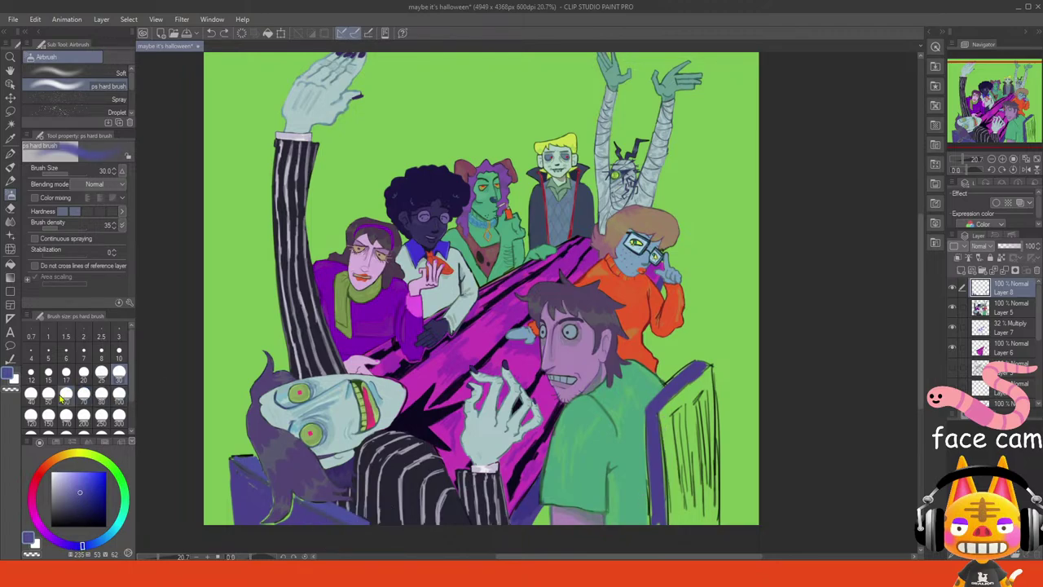
click(48, 397)
mouse_move(666, 429)
mouse_down()
mouse_move(682, 531)
mouse_move(692, 428)
mouse_move(705, 416)
mouse_move(714, 521)
mouse_move(700, 448)
mouse_move(697, 525)
mouse_move(688, 477)
mouse_move(675, 502)
mouse_move(676, 417)
mouse_move(692, 387)
mouse_move(662, 424)
mouse_move(673, 432)
mouse_move(682, 408)
mouse_move(697, 440)
mouse_move(701, 399)
mouse_move(711, 456)
mouse_move(712, 399)
mouse_move(698, 377)
mouse_move(708, 371)
mouse_move(710, 383)
mouse_up()
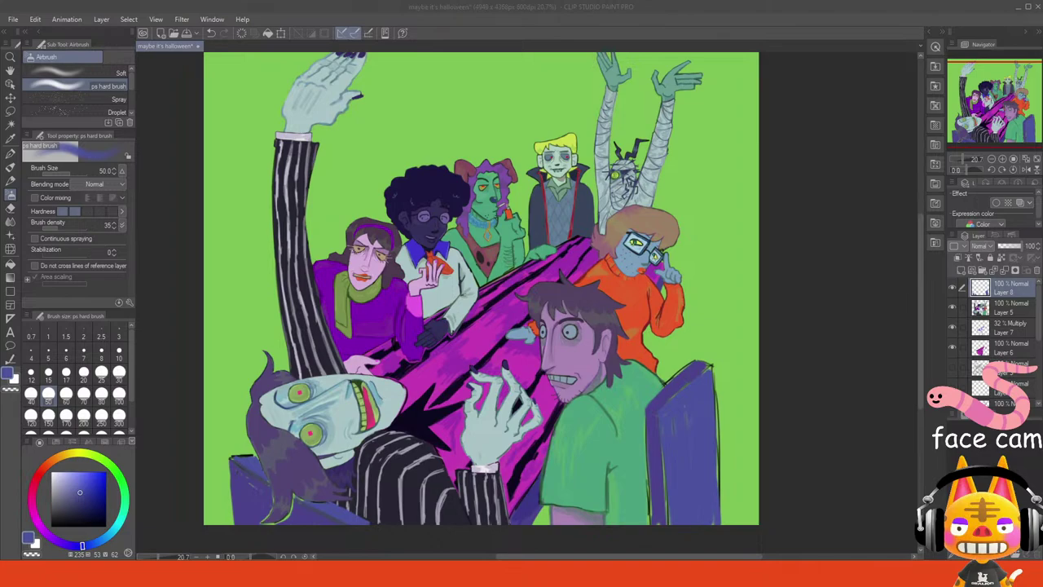
key(alt+Tab)
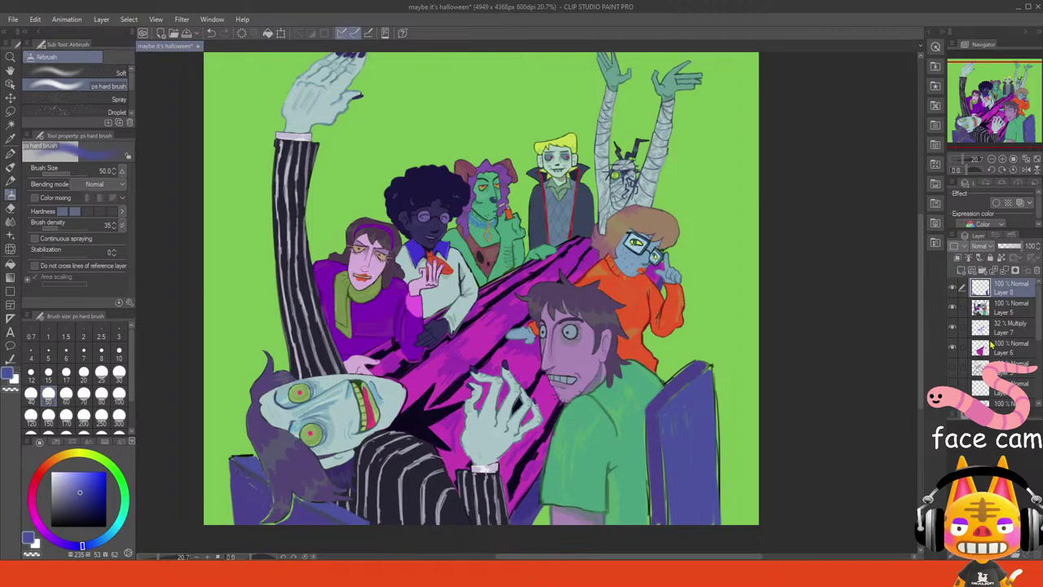
- Merge Layer 7 down into Layer 6 and touch up the table with sampled magenta and purple, down to brush size 25
click(994, 333)
click(1003, 270)
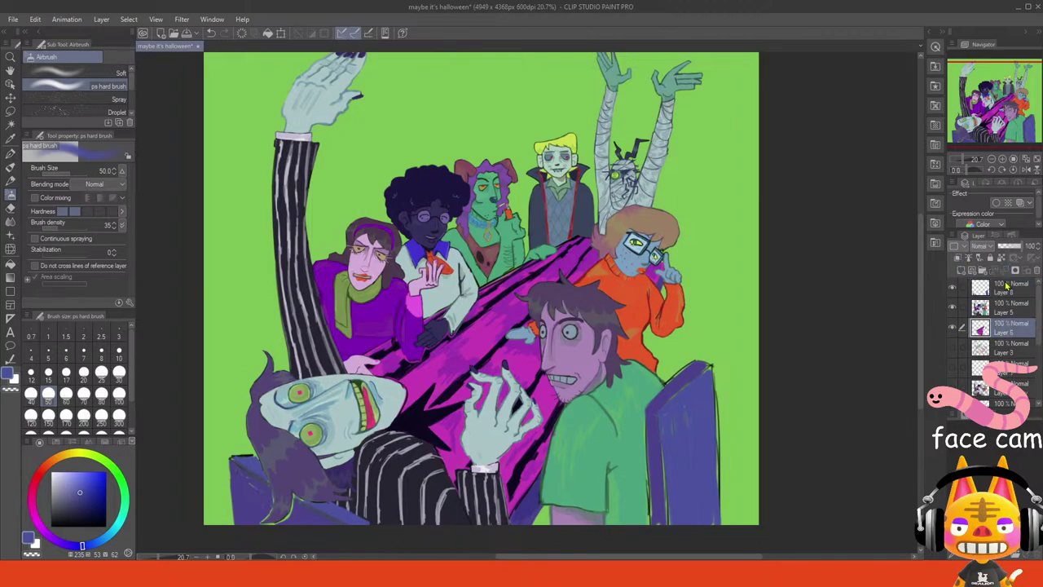
alt+click(450, 367)
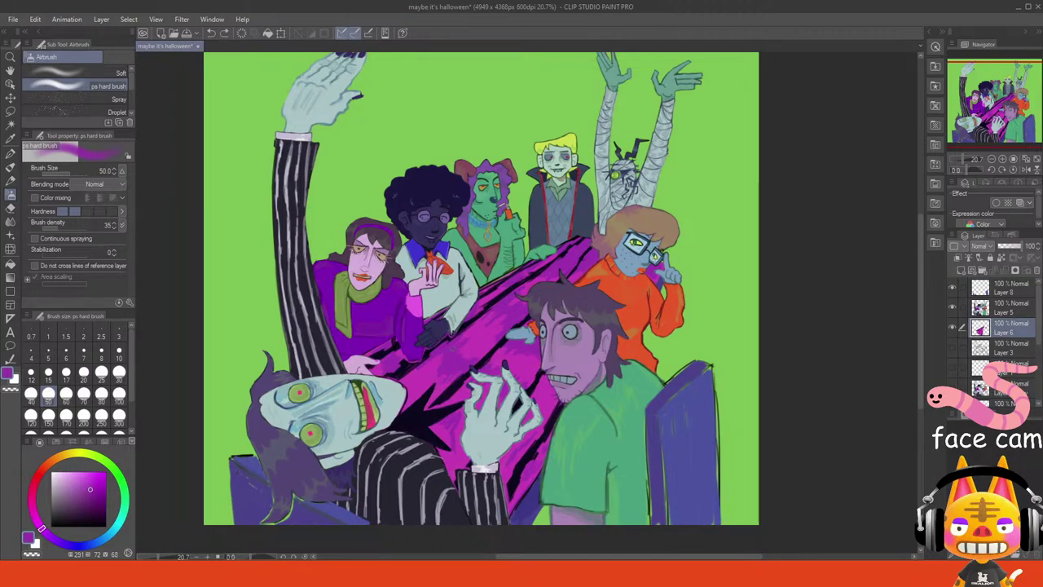
alt+click(479, 347)
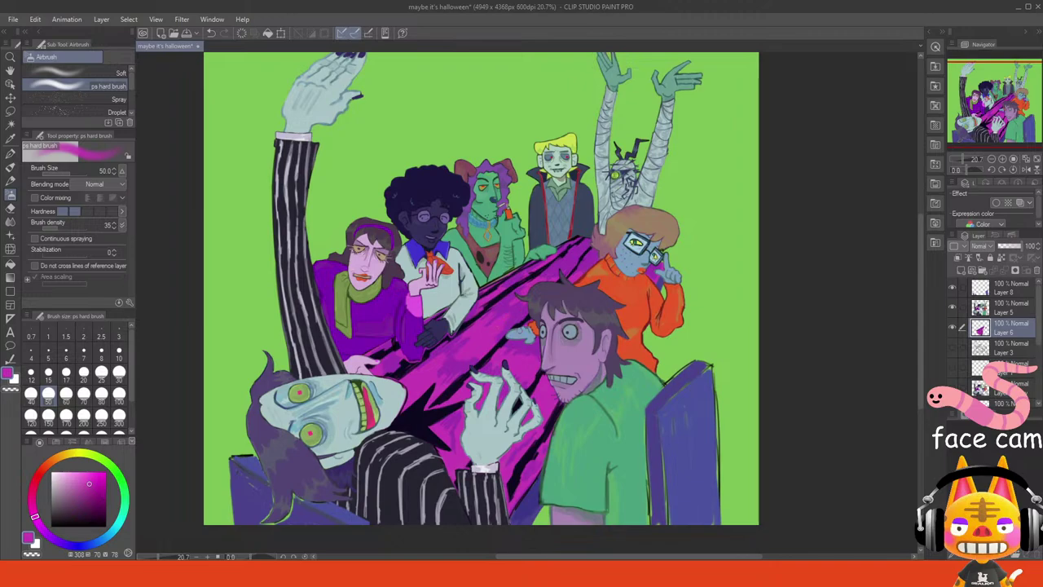
alt+click(532, 351)
click(119, 352)
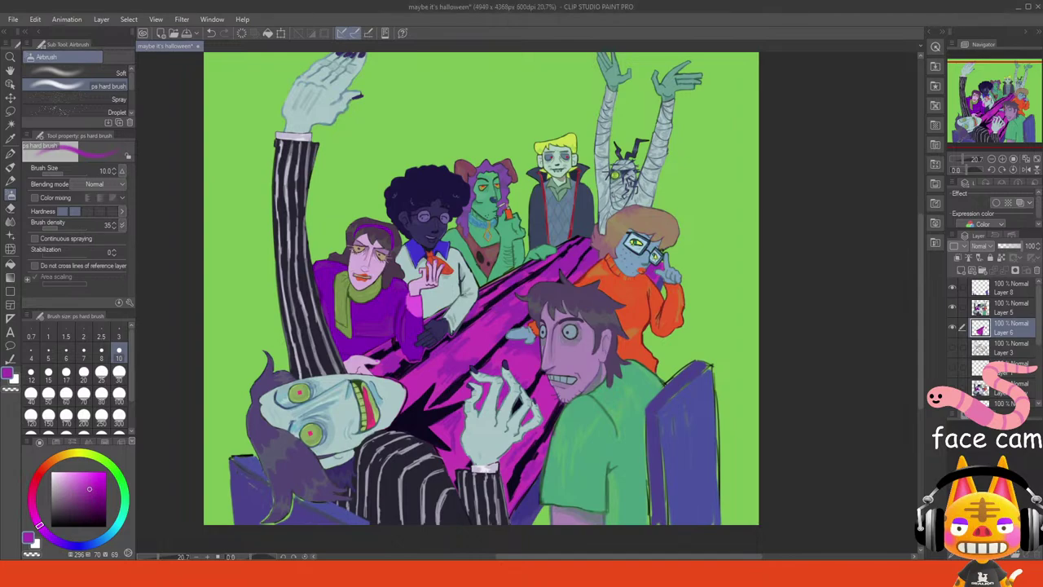
click(101, 373)
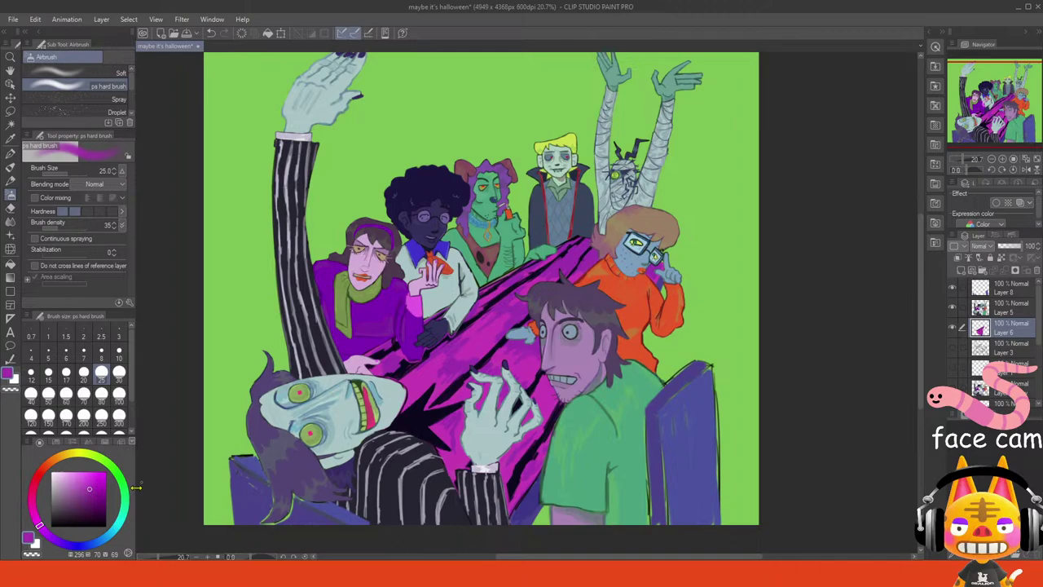
click(135, 573)
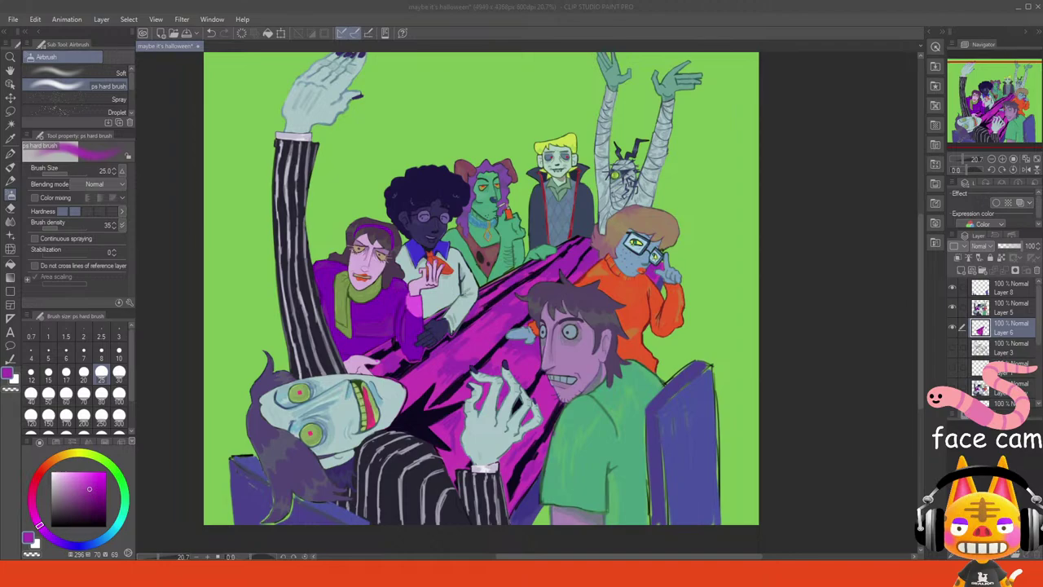
key(alt+Tab)
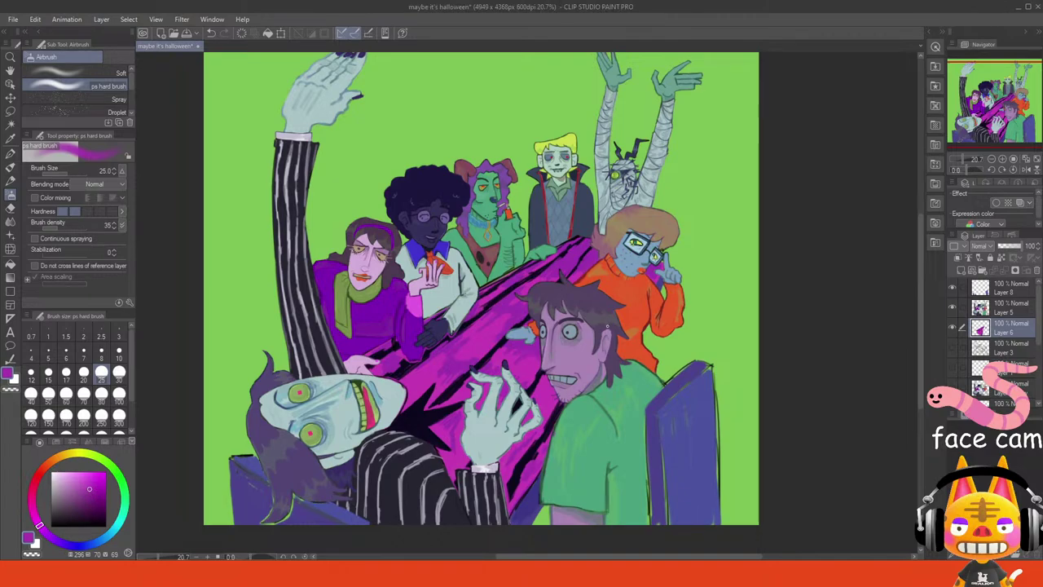
- Sample near-black from the table's near edge, activate Layer 8 and try a dark line at the table's near corner
alt+click(525, 491)
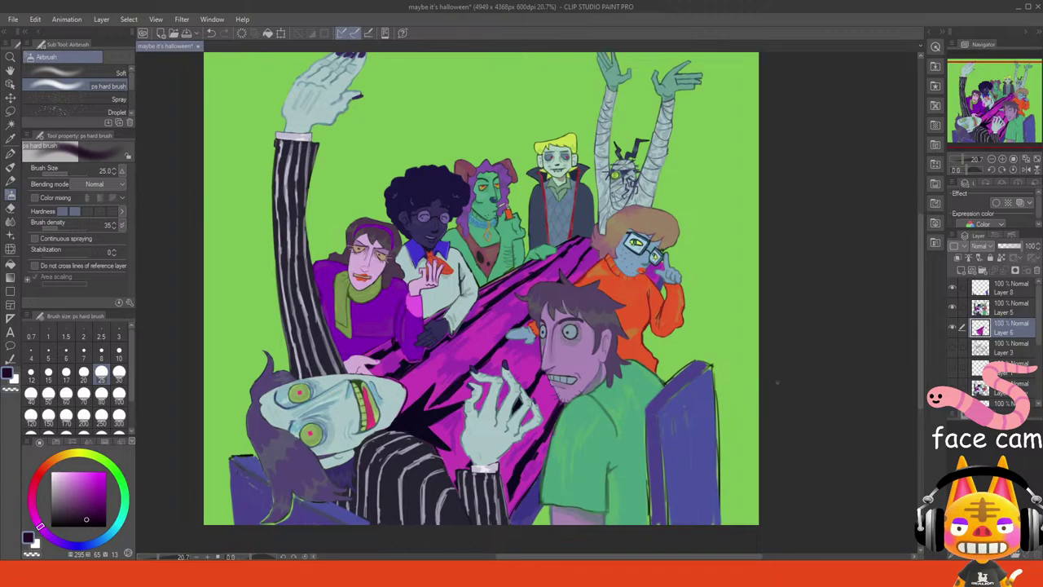
click(984, 295)
click(952, 289)
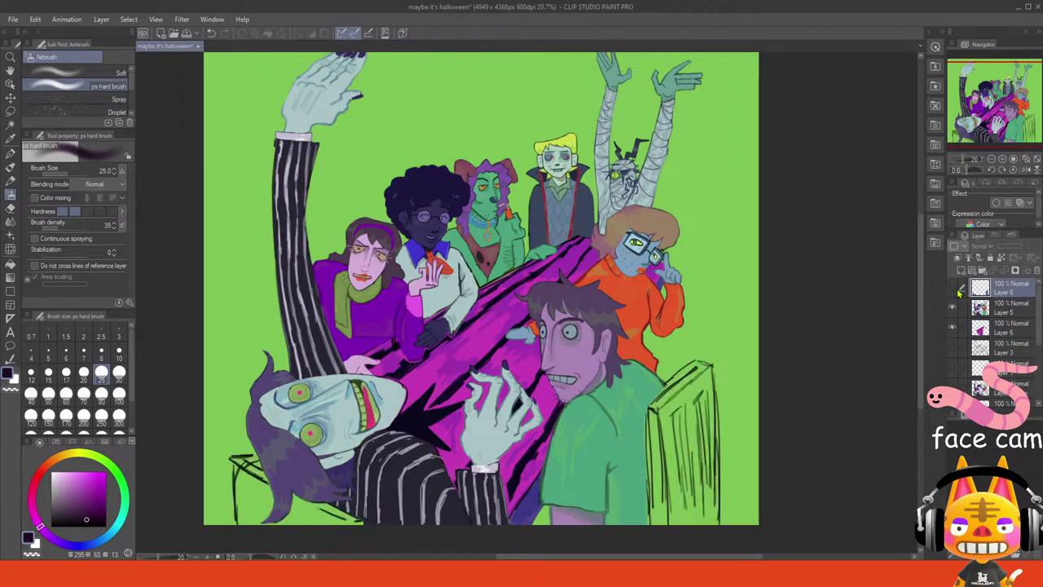
click(952, 289)
mouse_move(527, 485)
mouse_down()
mouse_move(509, 505)
mouse_move(516, 513)
mouse_up()
key(ctrl+z)
key(ctrl+z)
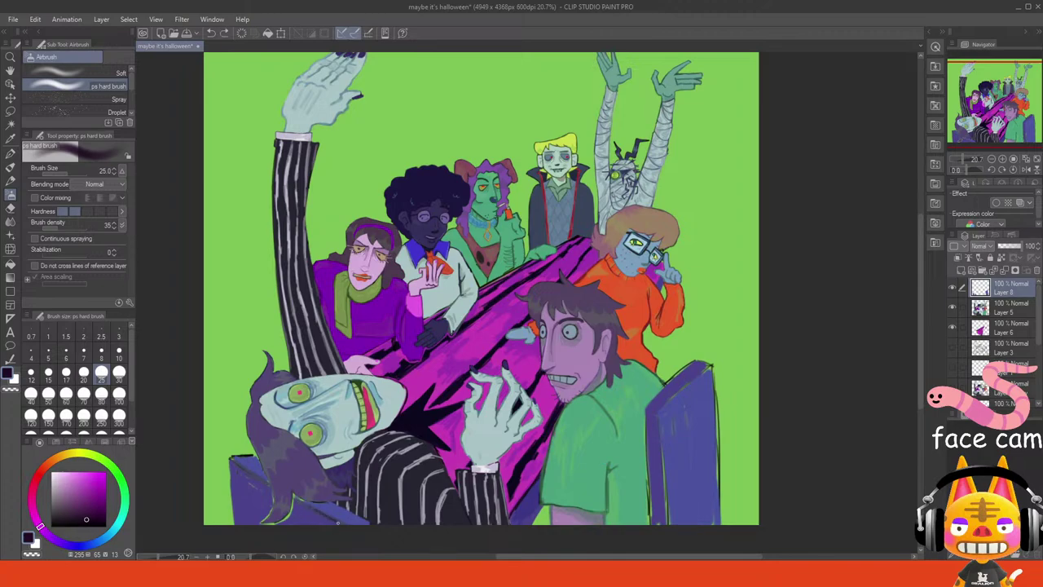
- Outline the side and top edges of the purple-haired character's chair in near-black at brush size 25
key(ctrl+z)
mouse_move(247, 473)
mouse_down()
mouse_move(273, 488)
mouse_move(249, 472)
mouse_move(235, 481)
mouse_move(233, 464)
mouse_move(235, 523)
mouse_up()
key(ctrl+z)
key(ctrl+z)
key(ctrl+z)
key(ctrl+z)
key(ctrl+z)
- Outline the frame and back panel of the chair behind the green-shirted character in near-black
drag(659, 415, 668, 523)
mouse_move(647, 411)
mouse_down()
mouse_move(657, 417)
mouse_move(707, 373)
mouse_up()
key(ctrl+z)
key(ctrl+z)
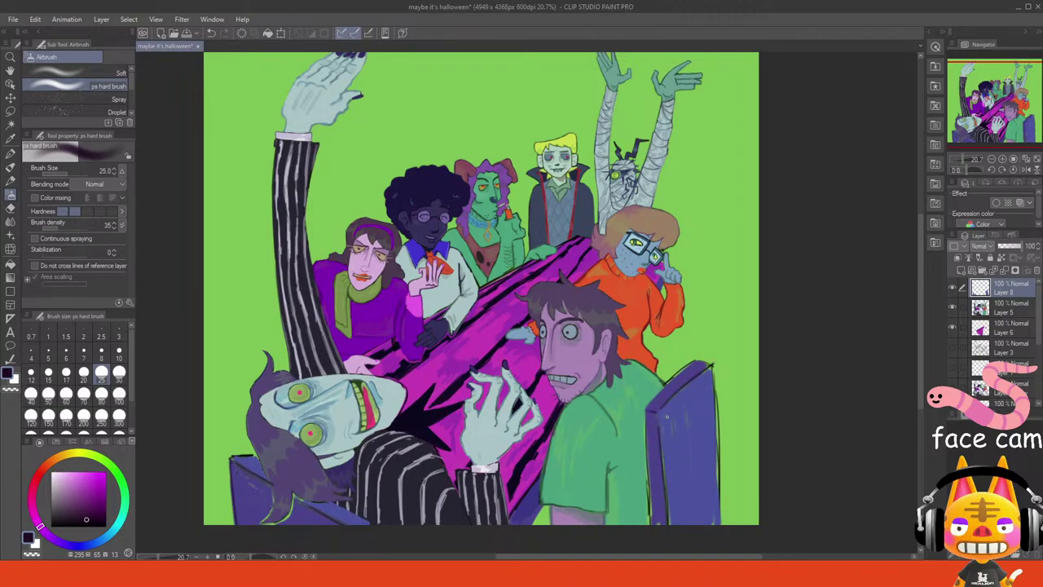
mouse_move(659, 415)
mouse_down()
mouse_move(661, 466)
mouse_move(665, 388)
mouse_move(705, 347)
mouse_up()
key(ctrl+z)
key(ctrl+z)
mouse_move(650, 406)
mouse_down()
mouse_move(691, 368)
mouse_move(659, 402)
mouse_up()
key(ctrl+z)
key(ctrl+z)
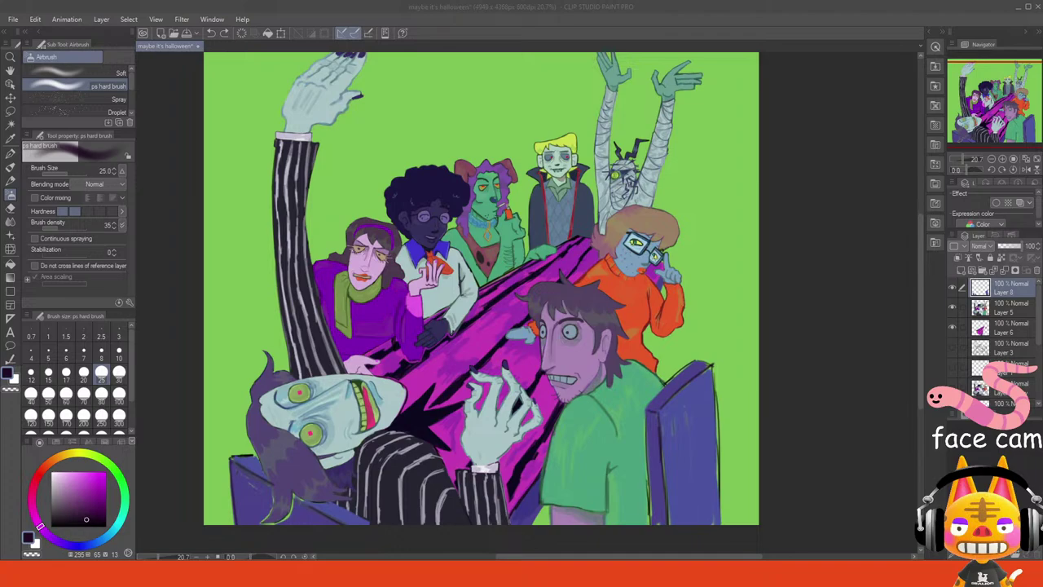
click(313, 574)
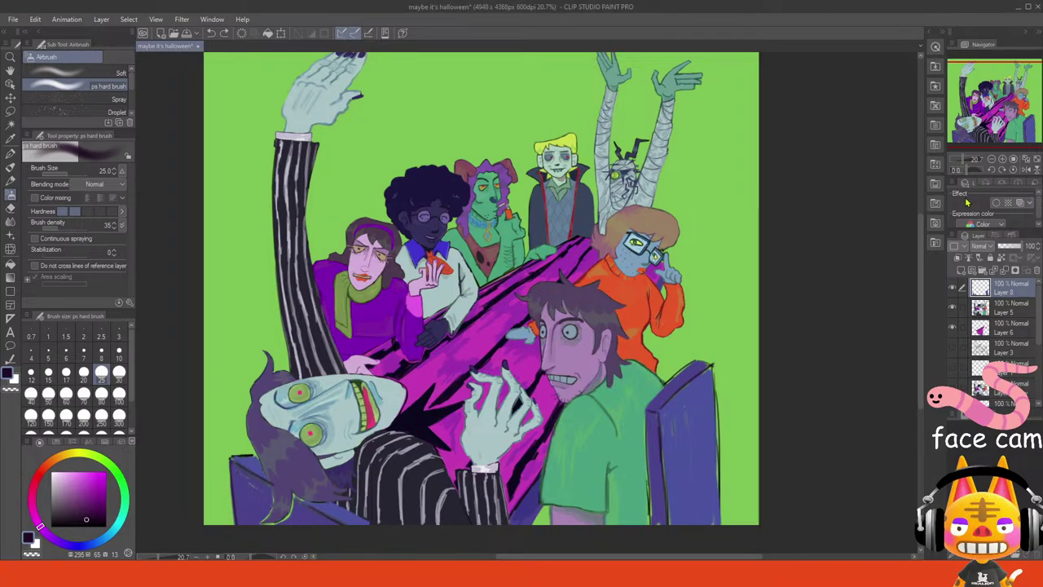
- Refine the near-black outline along the back corner and front edge of the purple-haired character's chair at 50% zoom
click(1002, 160)
click(1002, 159)
mouse_move(990, 119)
mouse_down()
mouse_move(958, 142)
mouse_move(983, 137)
mouse_up()
click(1002, 160)
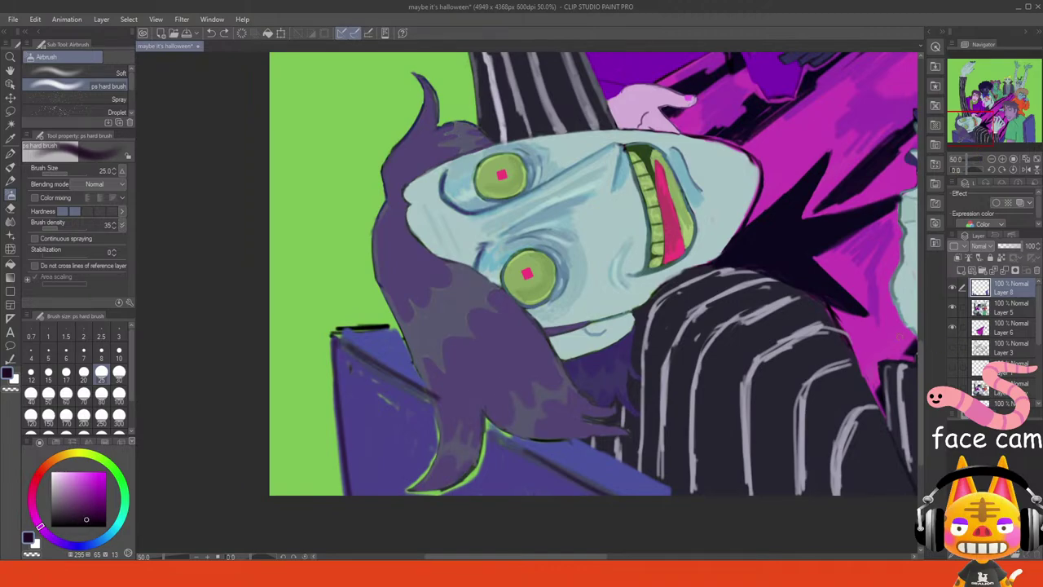
click(11, 209)
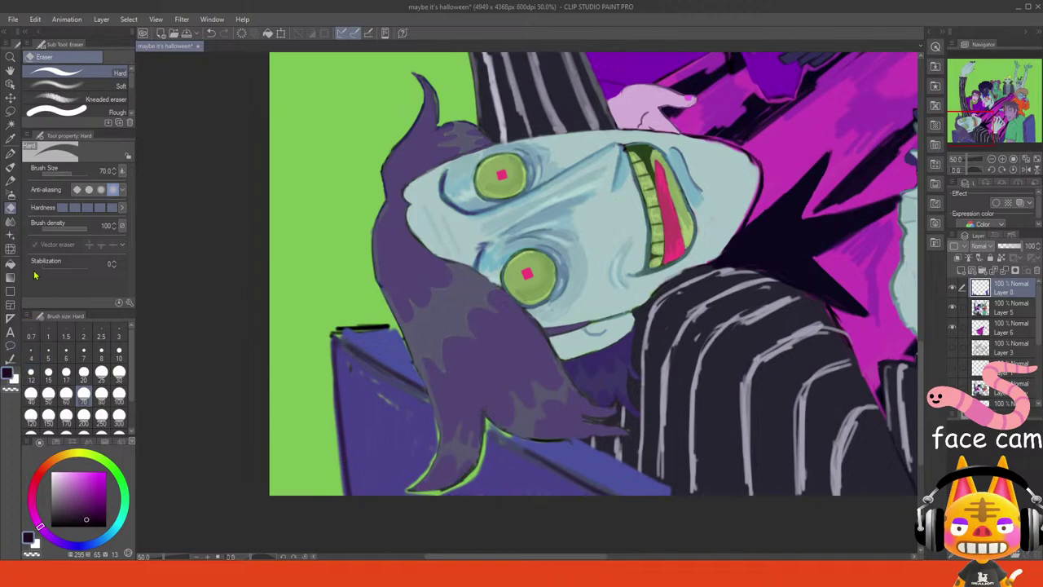
click(11, 195)
drag(336, 335, 393, 327)
key(ctrl+z)
key(ctrl+z)
key(ctrl+z)
key(ctrl+z)
mouse_move(339, 333)
mouse_down()
mouse_move(385, 329)
mouse_move(343, 347)
mouse_up()
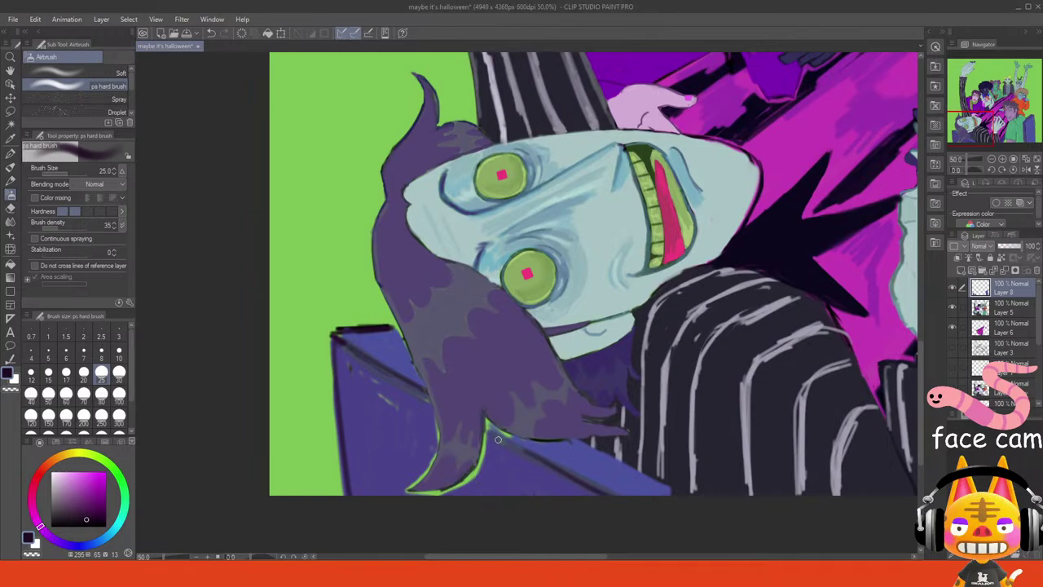
drag(499, 437, 570, 476)
- Outline the hanging hair tip of the purple-haired character in near-black at brush size 15
click(119, 356)
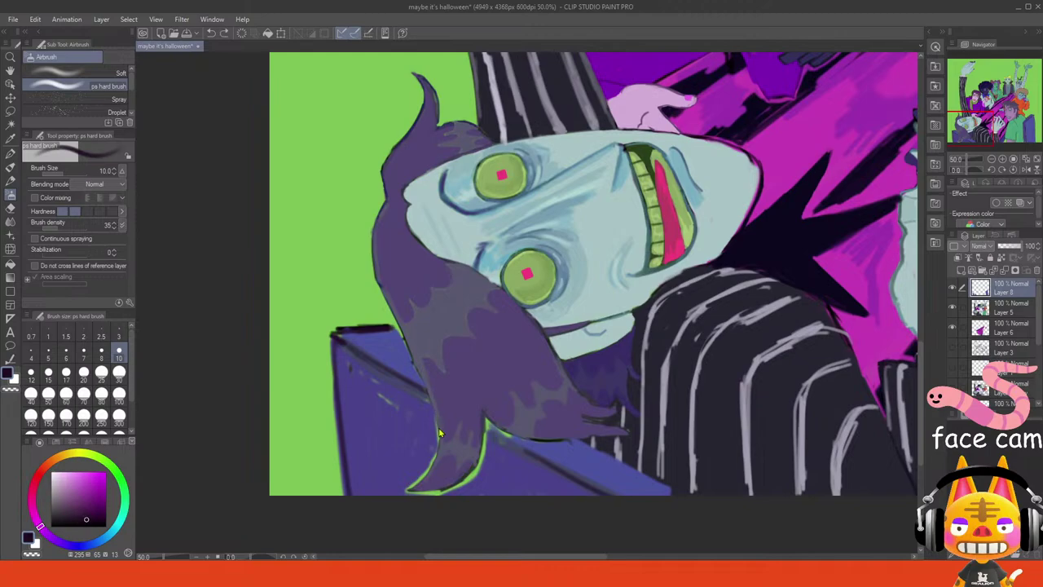
click(48, 375)
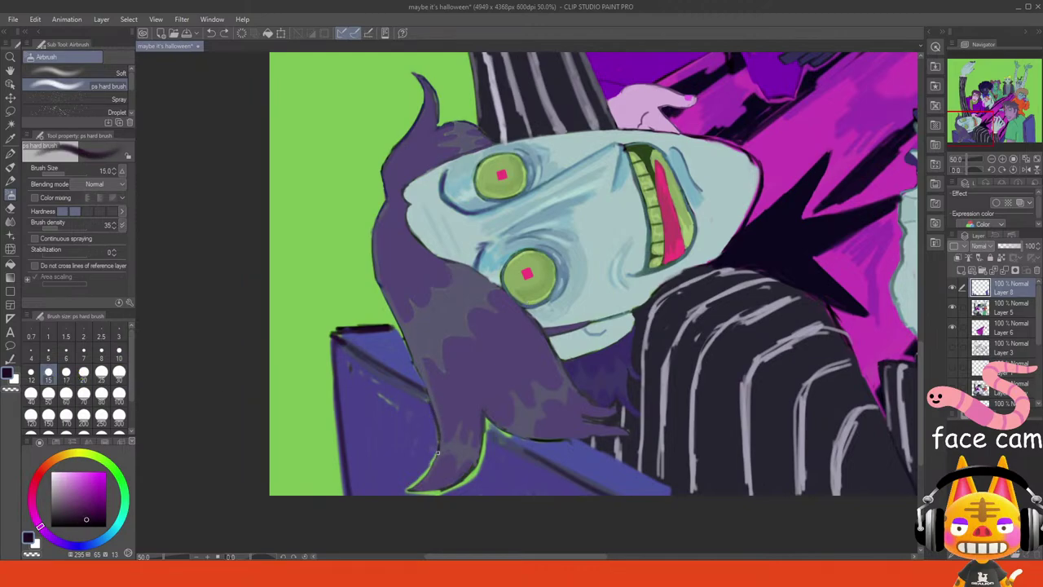
key(ctrl+z)
mouse_move(430, 467)
mouse_down()
mouse_move(411, 487)
mouse_move(427, 471)
mouse_move(411, 487)
mouse_move(441, 488)
mouse_up()
key(ctrl+z)
key(ctrl+z)
key(ctrl+z)
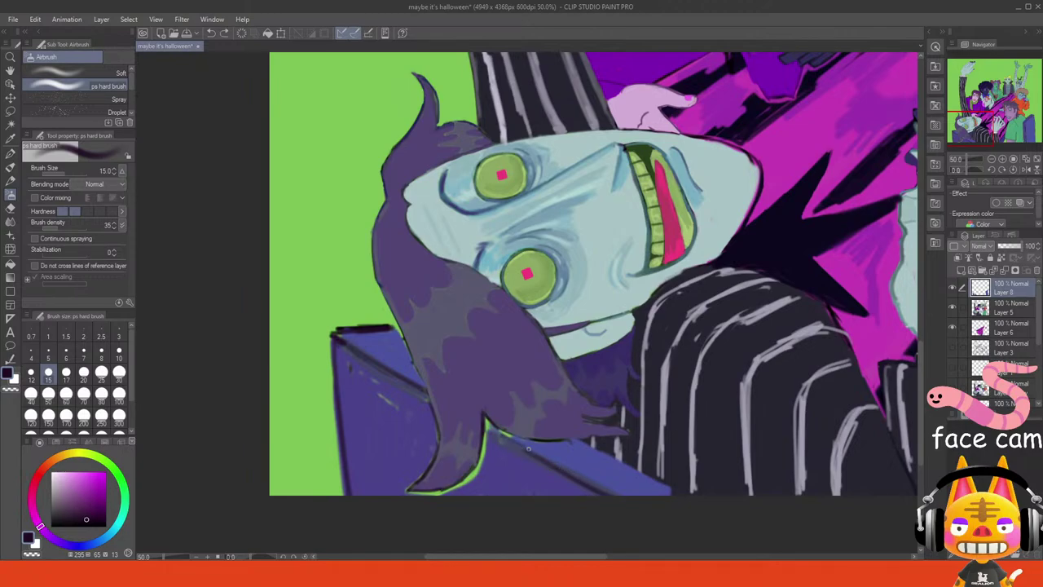
- Fill the green gaps around the hair tip and on the chair side with sampled indigo on Layer 6
click(994, 313)
click(992, 326)
alt+click(506, 486)
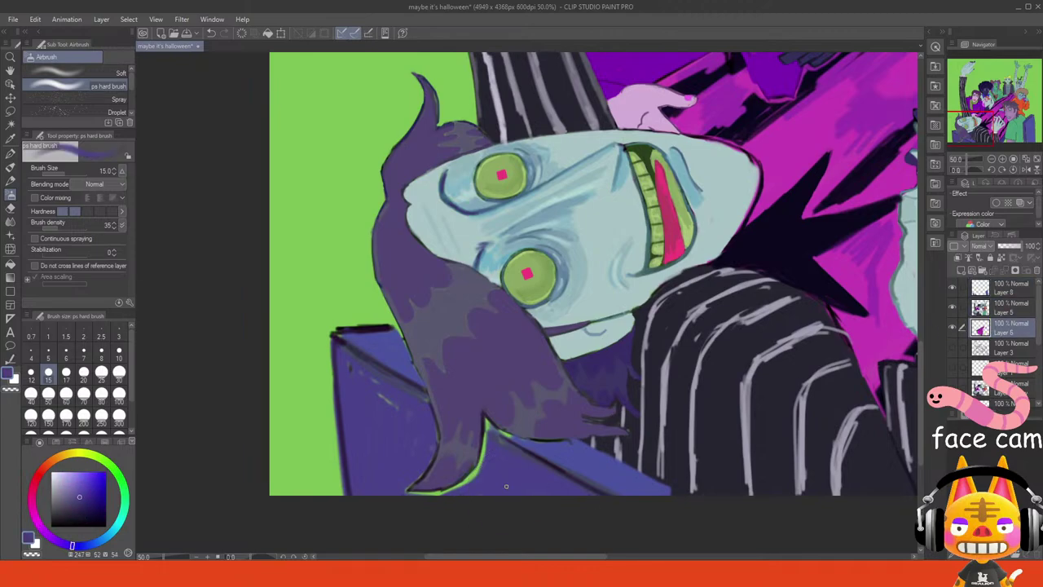
mouse_move(491, 462)
mouse_down()
mouse_move(480, 468)
mouse_move(490, 418)
mouse_move(501, 431)
mouse_up()
drag(369, 375, 400, 412)
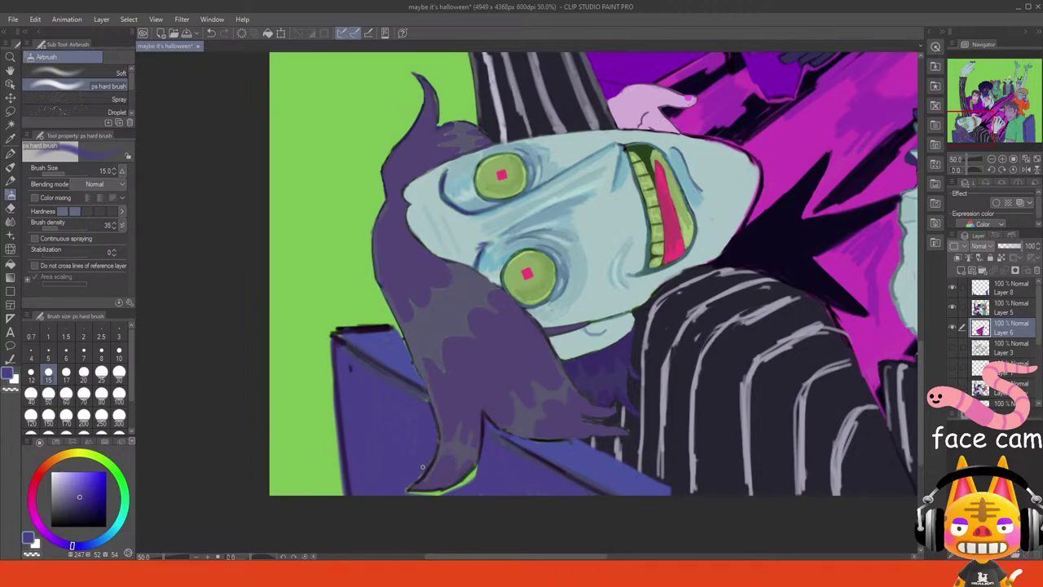
drag(420, 486, 417, 493)
mouse_move(454, 489)
mouse_down()
mouse_move(474, 471)
mouse_move(413, 482)
mouse_up()
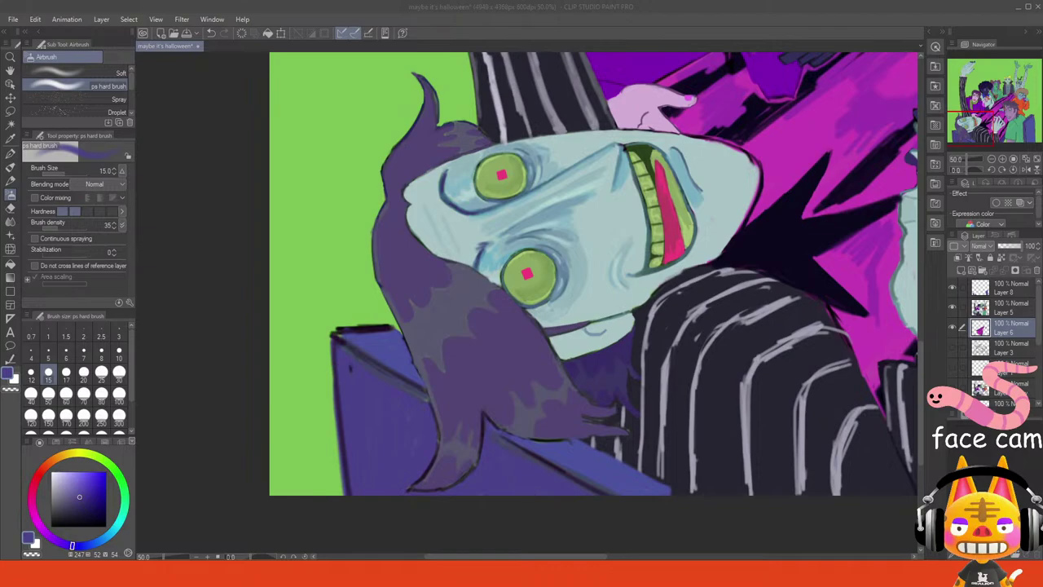
click(209, 470)
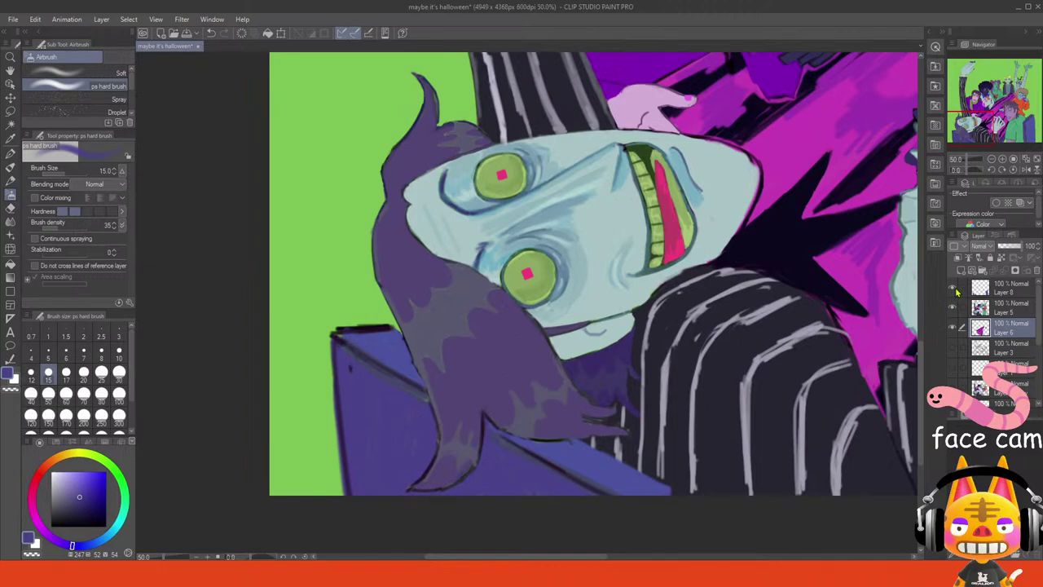
- Smooth the chair's top back edge on Layer 8 with a dark blue-grey sampled beside the hair
click(953, 295)
click(953, 295)
click(980, 293)
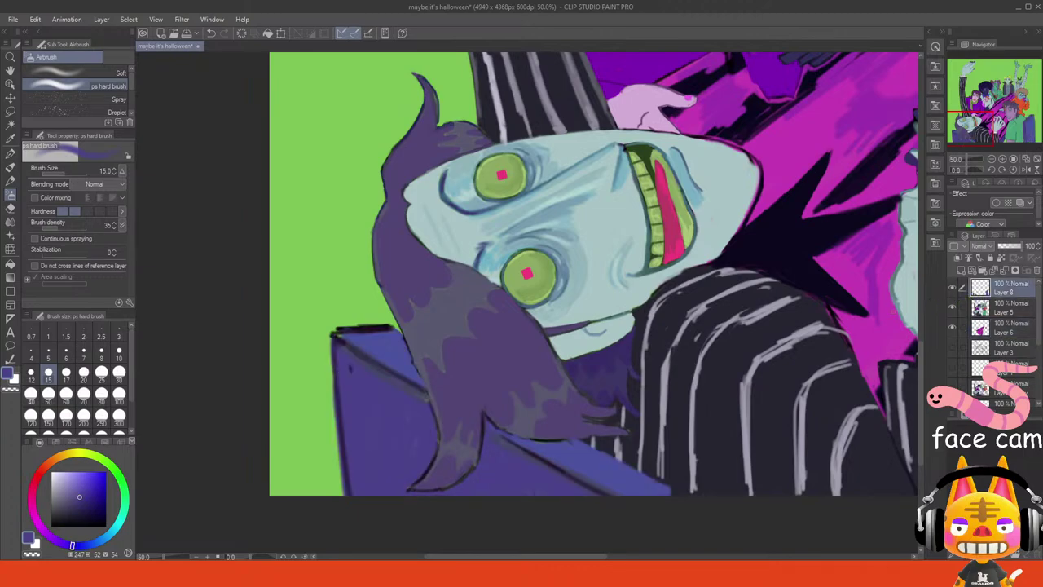
alt+click(420, 392)
drag(338, 335, 390, 330)
- Erase the rough sketch marks along the chair's top back edge on Layer 5 with transparent colour
click(12, 391)
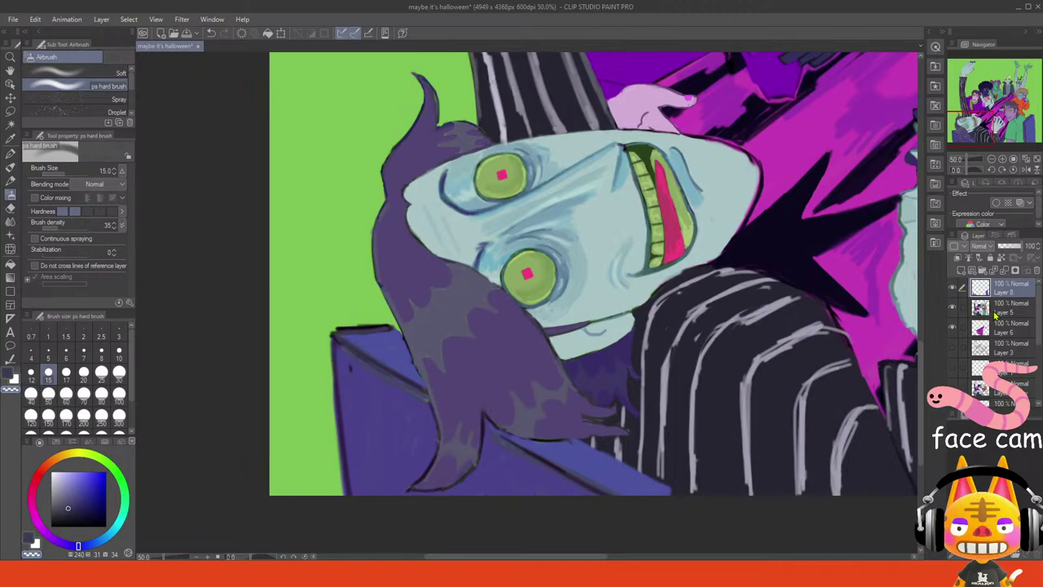
click(997, 310)
drag(331, 327, 384, 325)
key(ctrl+z)
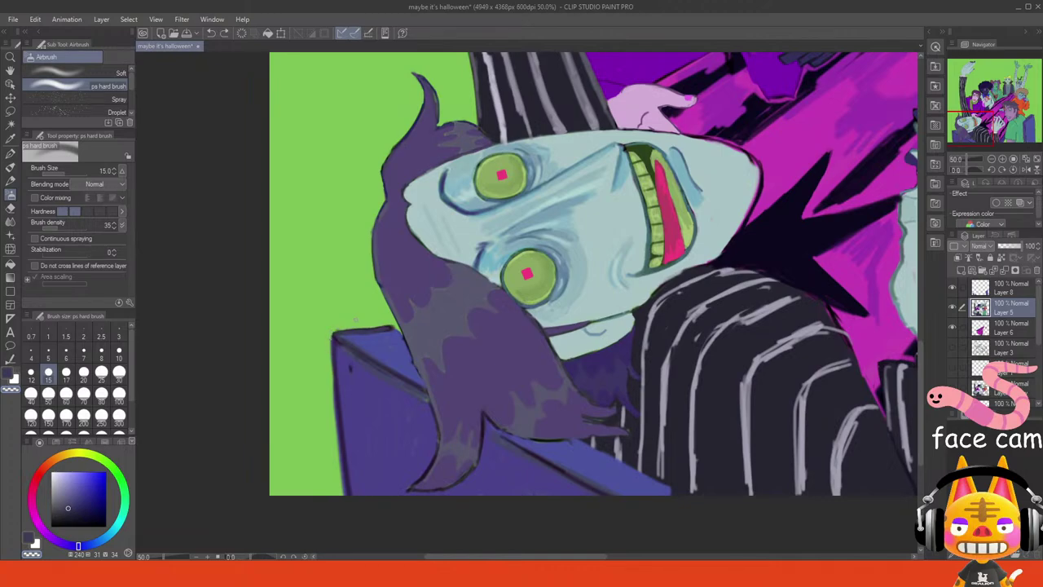
- Erase the stray dark dot and leftover sketch marks on the indigo chair behind the purple hair on Layer 5
click(989, 294)
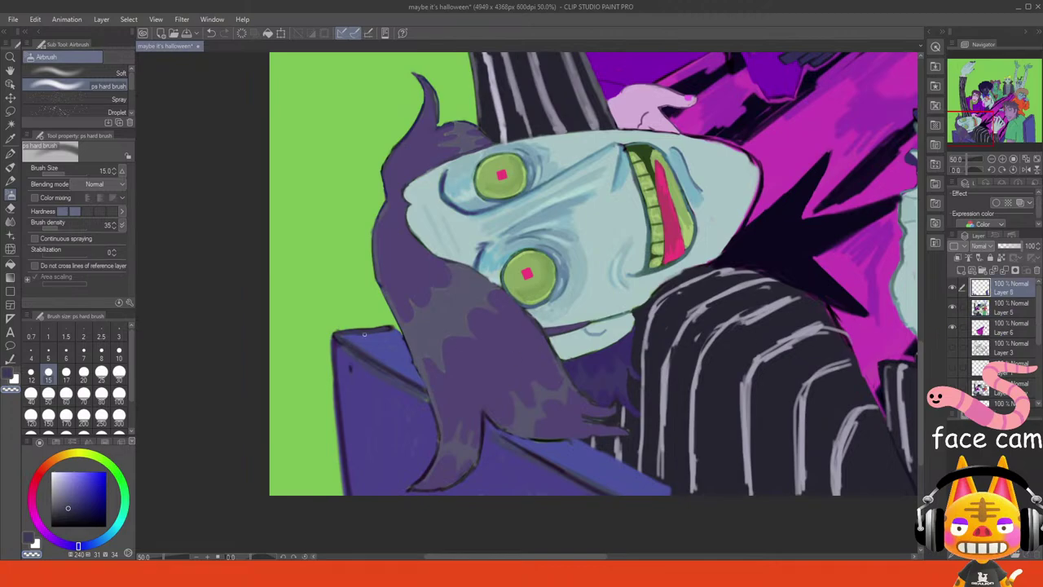
click(988, 312)
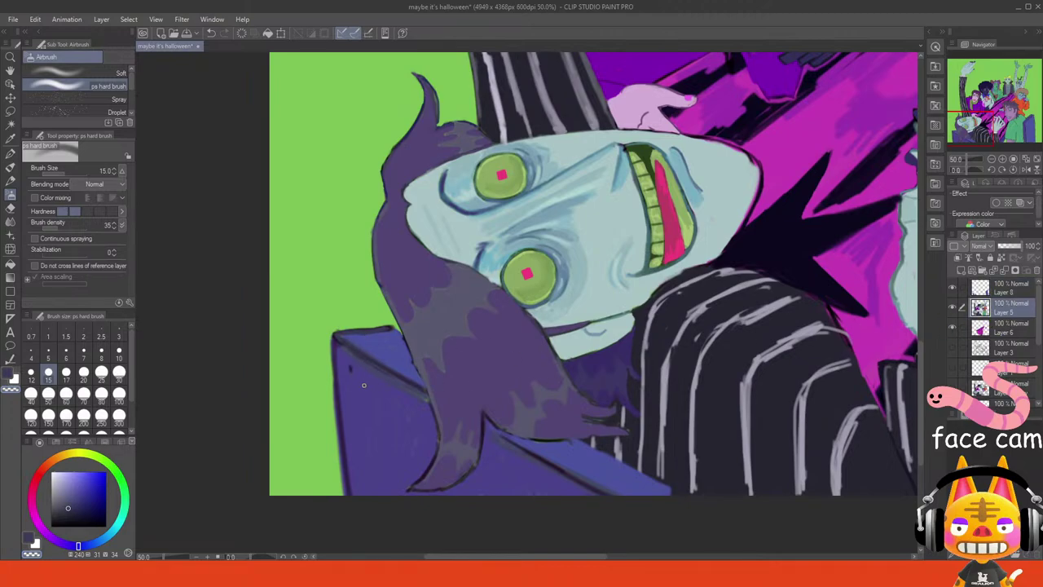
drag(351, 373, 351, 371)
click(951, 288)
click(952, 288)
click(980, 295)
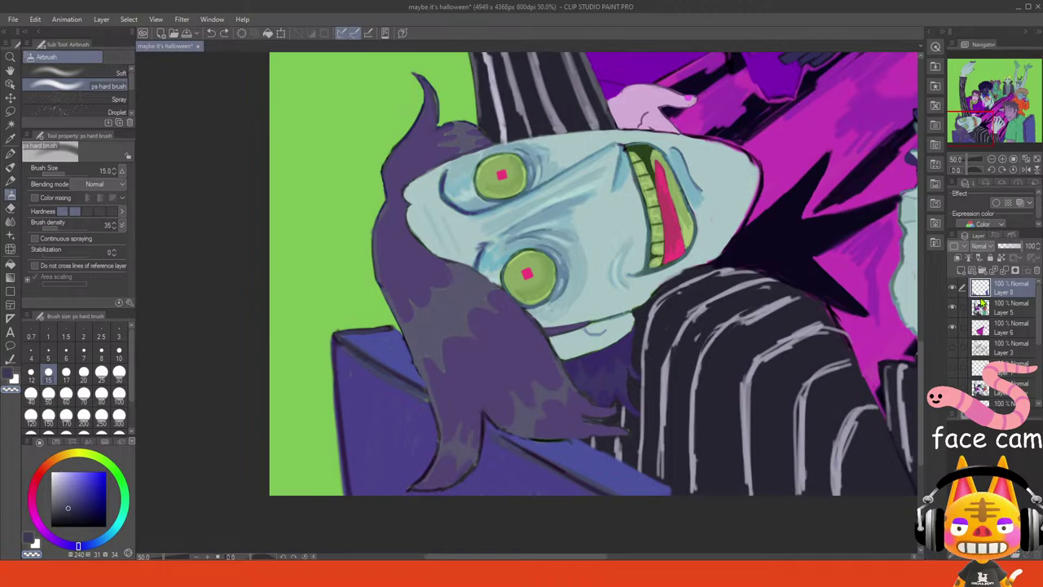
- Fill the green gap beneath the green shirt's sleeve on Layer 6 with sampled near-black at brush size 30
click(1034, 163)
click(1025, 162)
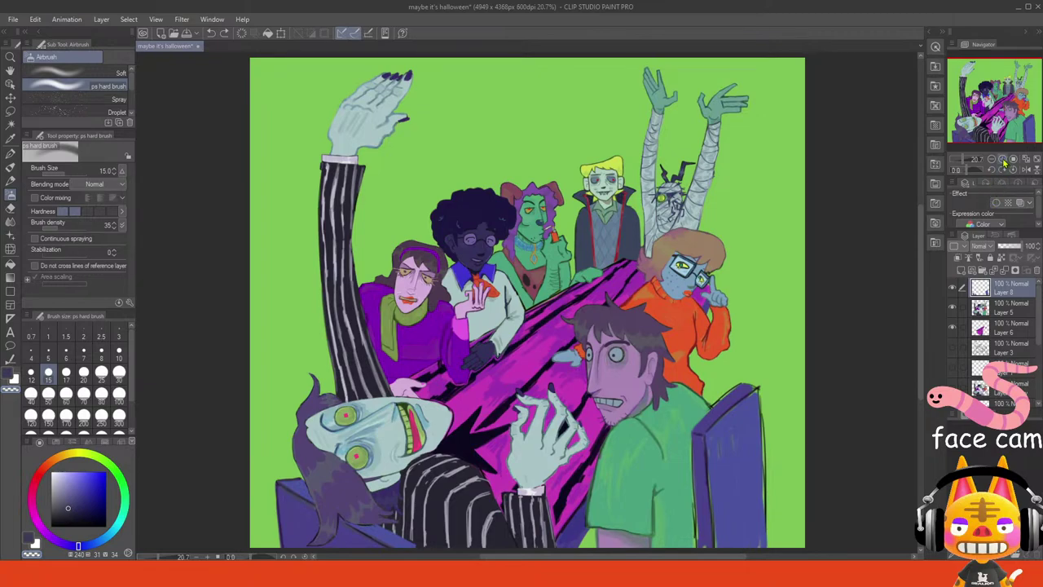
click(1003, 160)
click(1003, 160)
drag(1009, 130, 1008, 153)
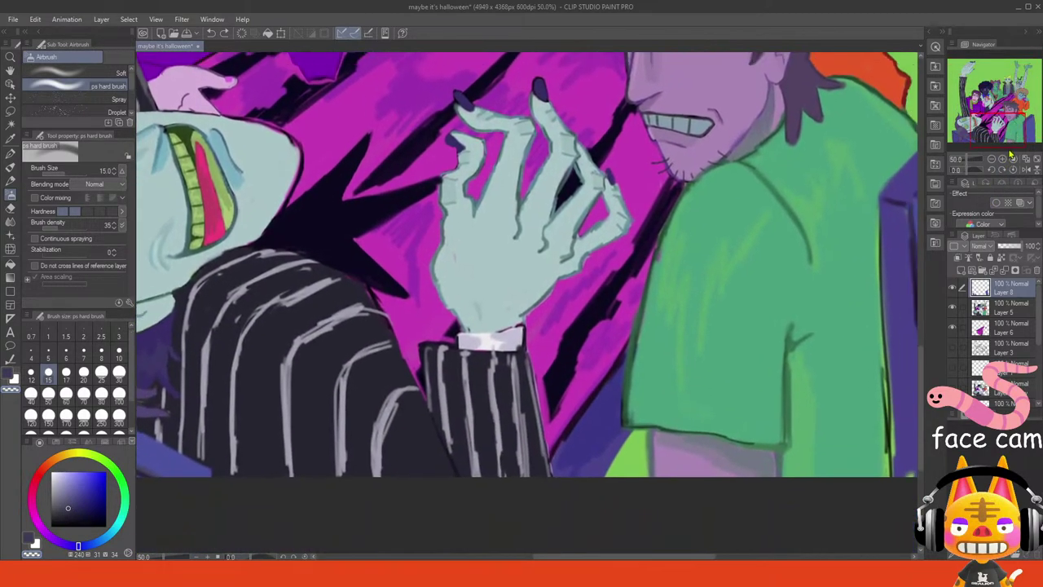
click(997, 330)
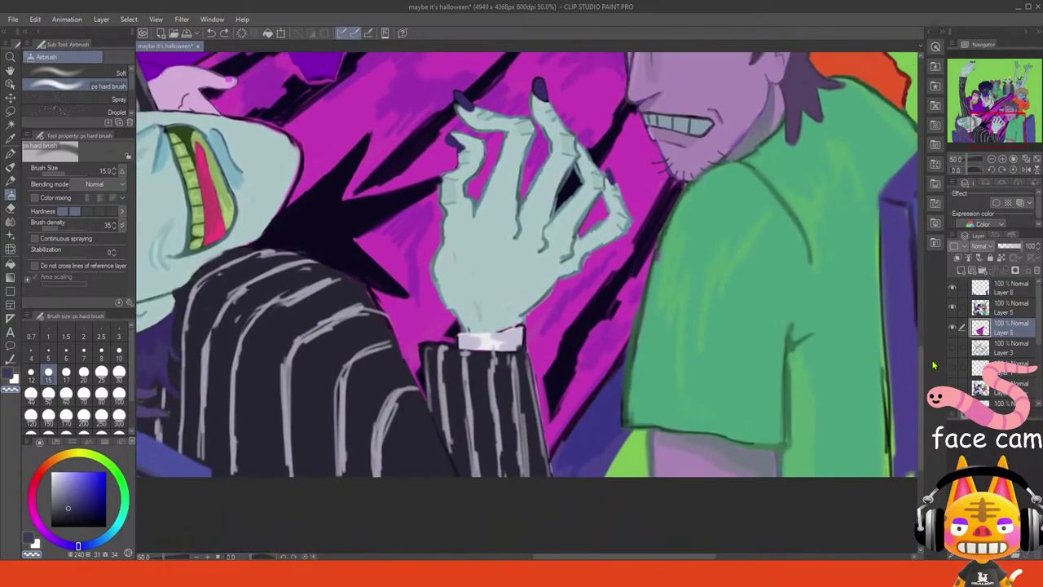
alt+click(566, 382)
click(119, 371)
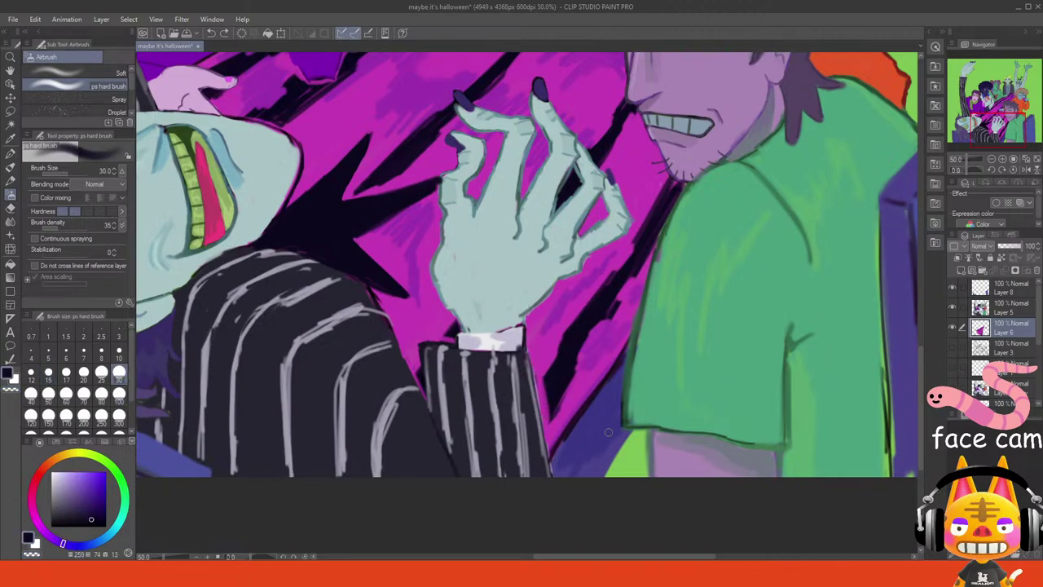
mouse_move(583, 474)
mouse_down()
mouse_move(631, 428)
mouse_move(639, 436)
mouse_move(606, 472)
mouse_move(628, 436)
mouse_move(647, 473)
mouse_move(642, 453)
mouse_up()
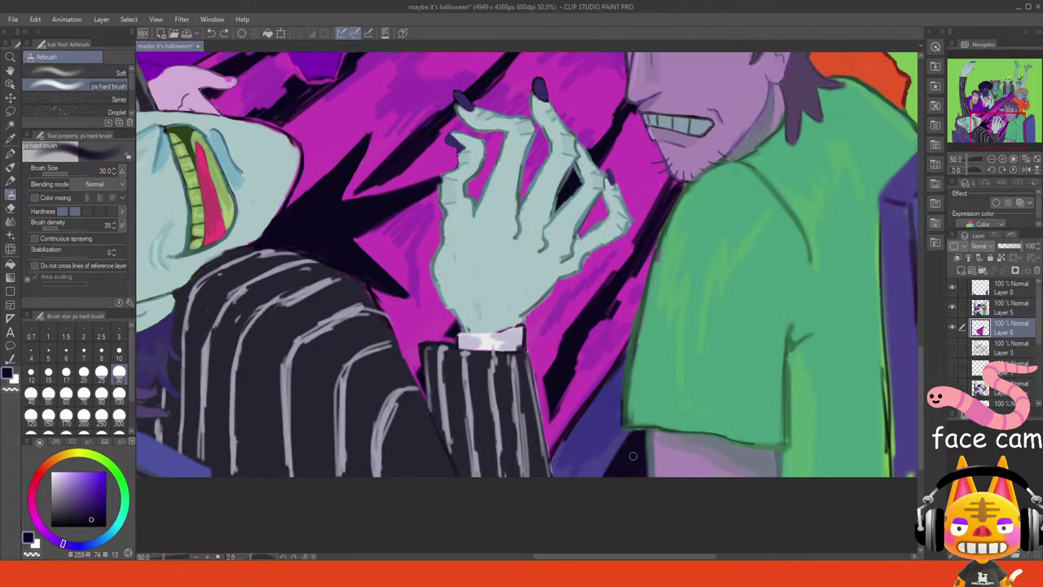
- Clean up the green sleeve's outer edge on Layer 5 with sampled shirt green, then transparent colour at brush size 15
click(996, 311)
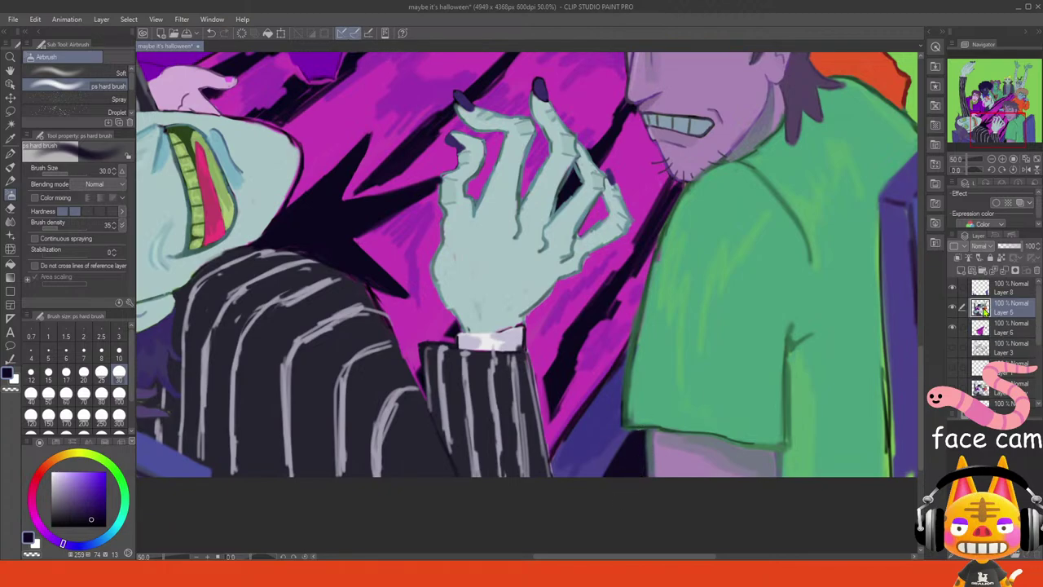
click(119, 352)
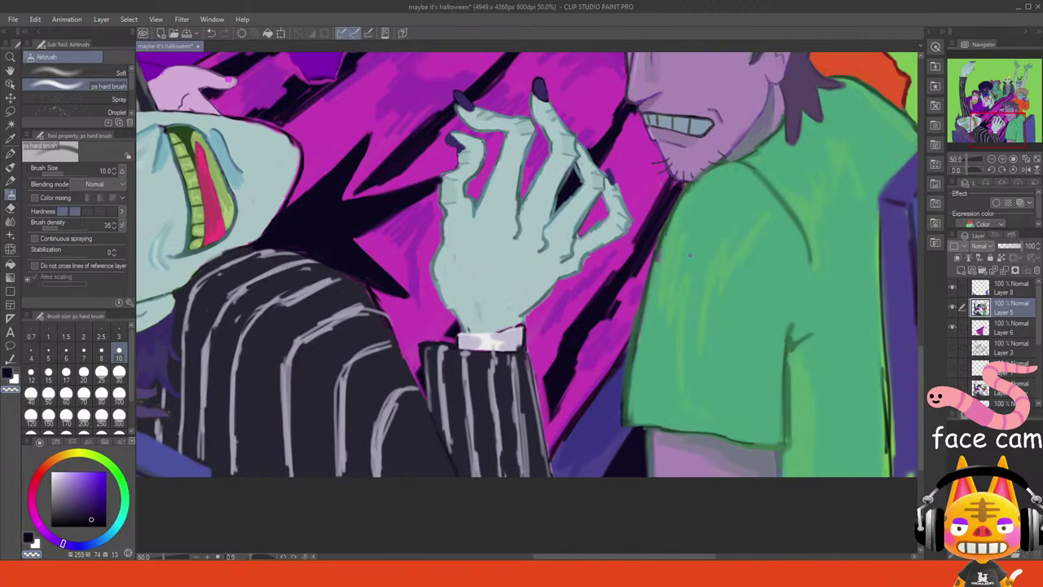
alt+click(701, 237)
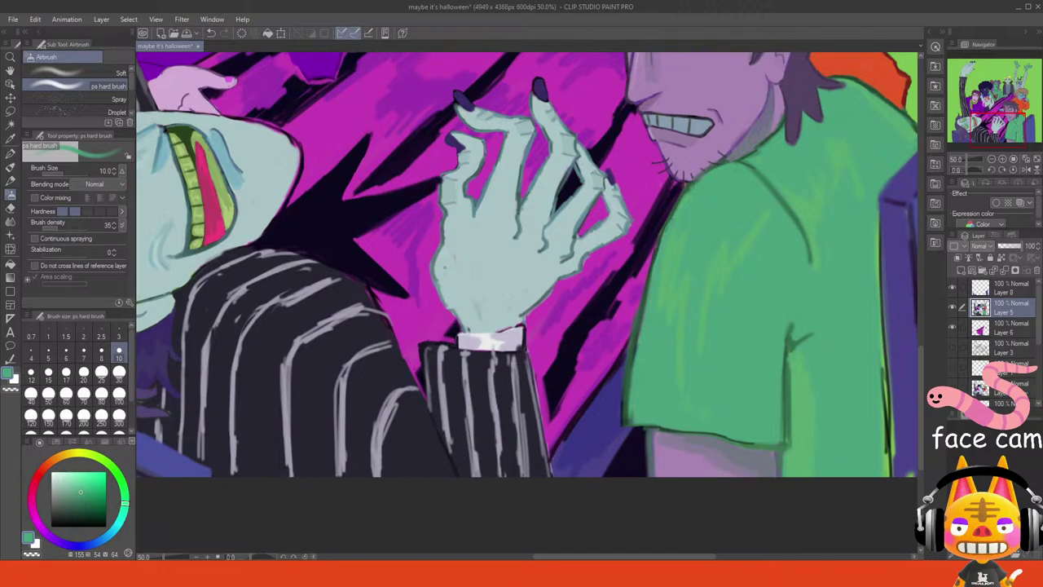
click(48, 373)
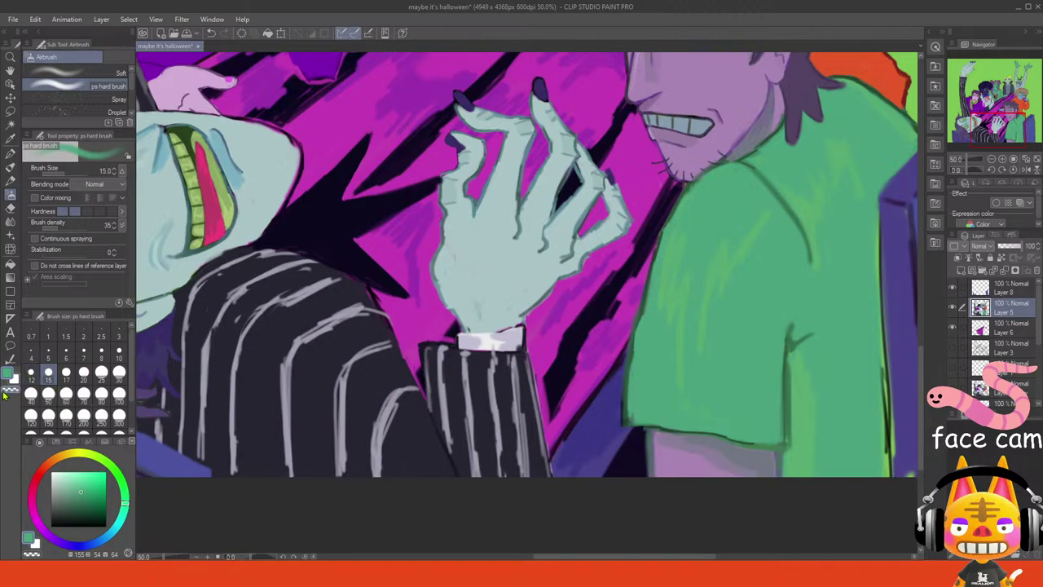
click(10, 390)
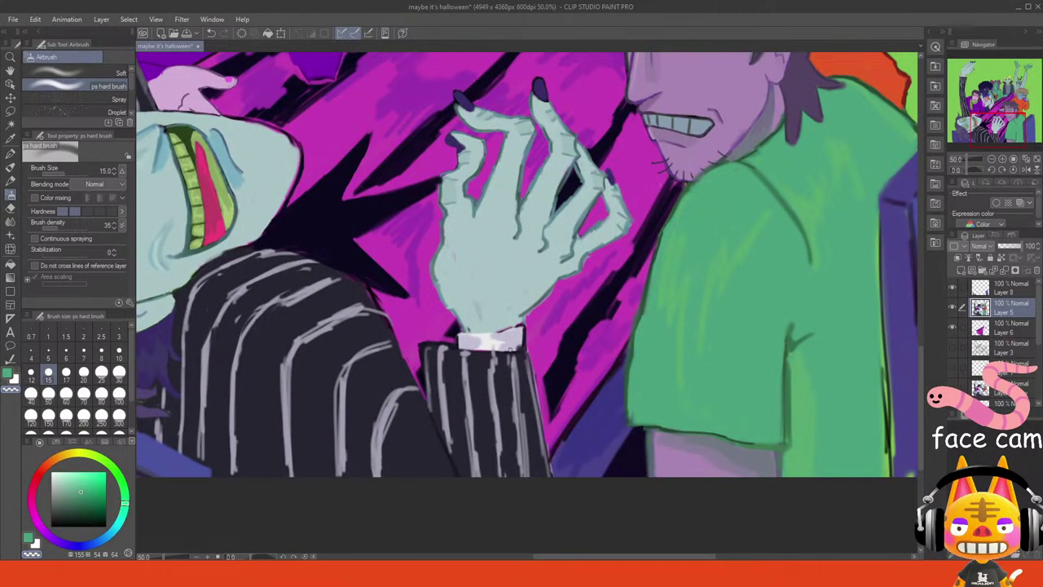
- Tidy the wrist edge above the white cuff and the grinning character's jawline with pale blue sampled from the hand
alt+click(506, 315)
drag(501, 326, 519, 324)
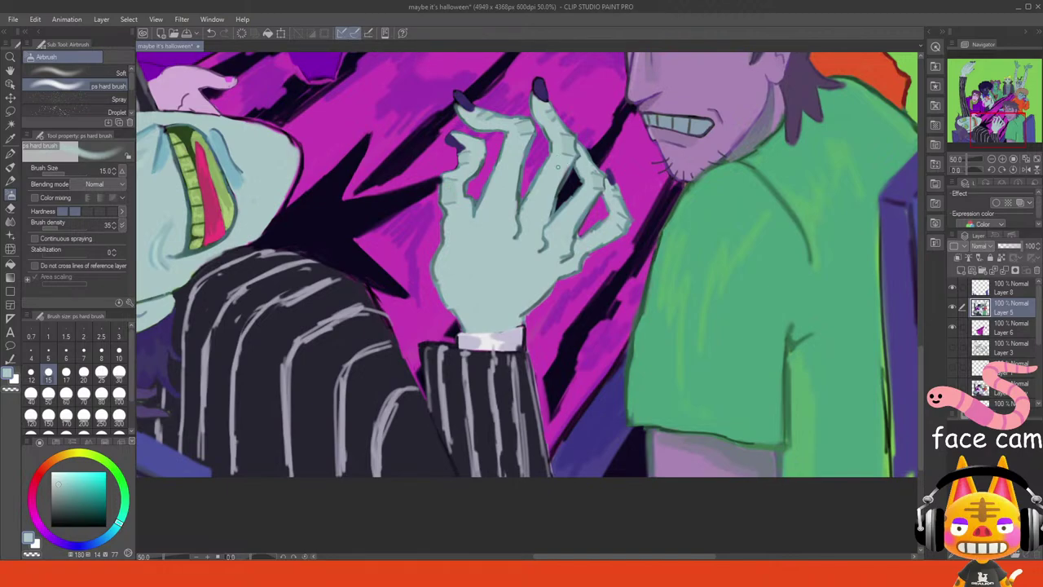
drag(1015, 129, 992, 136)
drag(973, 161, 973, 170)
scroll(973, 171, up, 4)
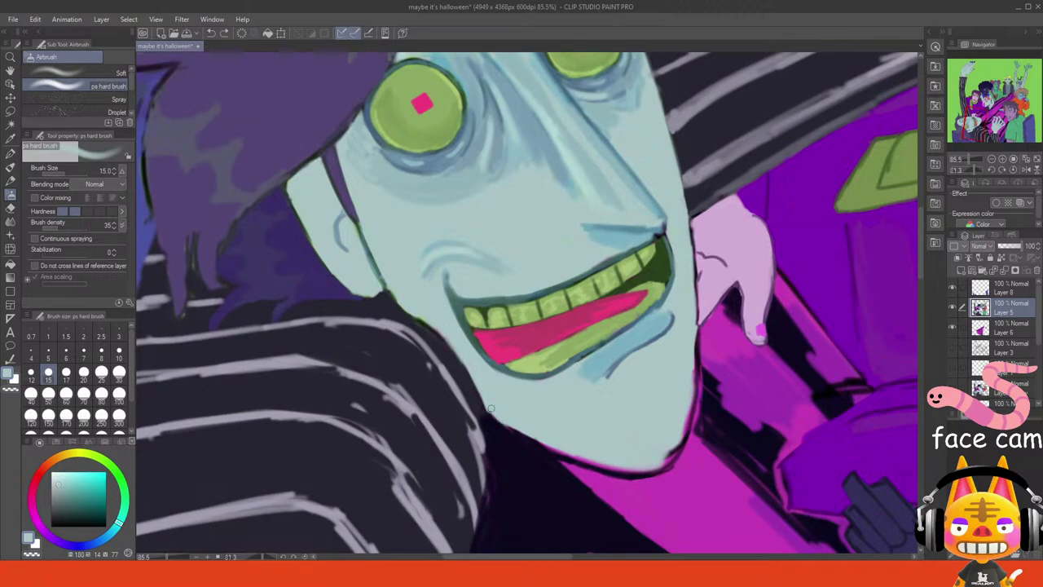
mouse_move(510, 423)
mouse_down()
mouse_move(631, 471)
mouse_move(680, 440)
mouse_up()
mouse_move(694, 361)
mouse_down()
mouse_move(686, 425)
mouse_move(692, 368)
mouse_up()
key(ctrl+z)
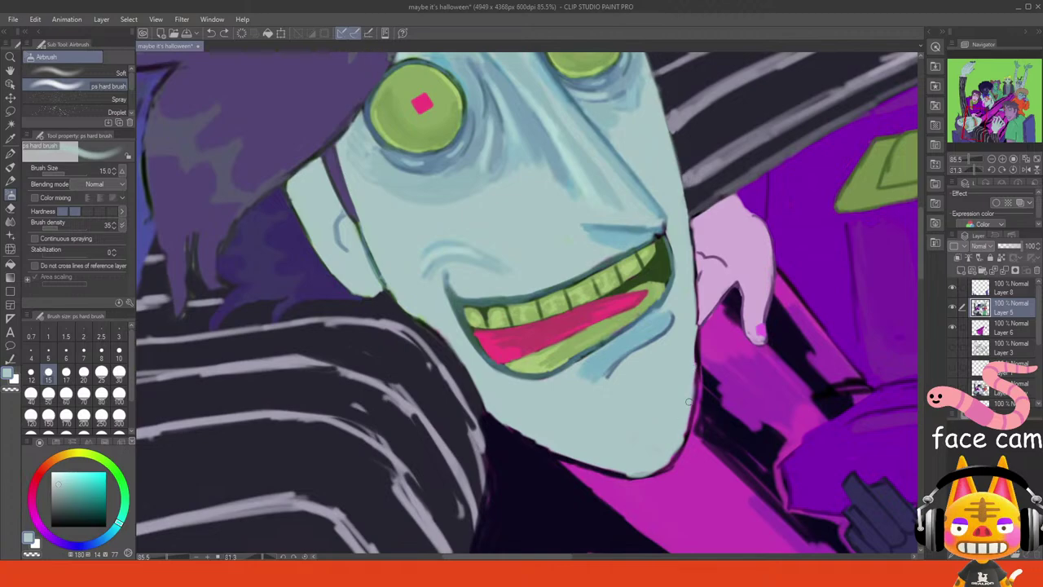
mouse_move(675, 422)
mouse_down()
mouse_move(646, 453)
mouse_move(636, 431)
mouse_move(648, 418)
mouse_up()
- Redraw the outline along the grinning character's cheek and chin in dark teal at brush size 10
click(1013, 169)
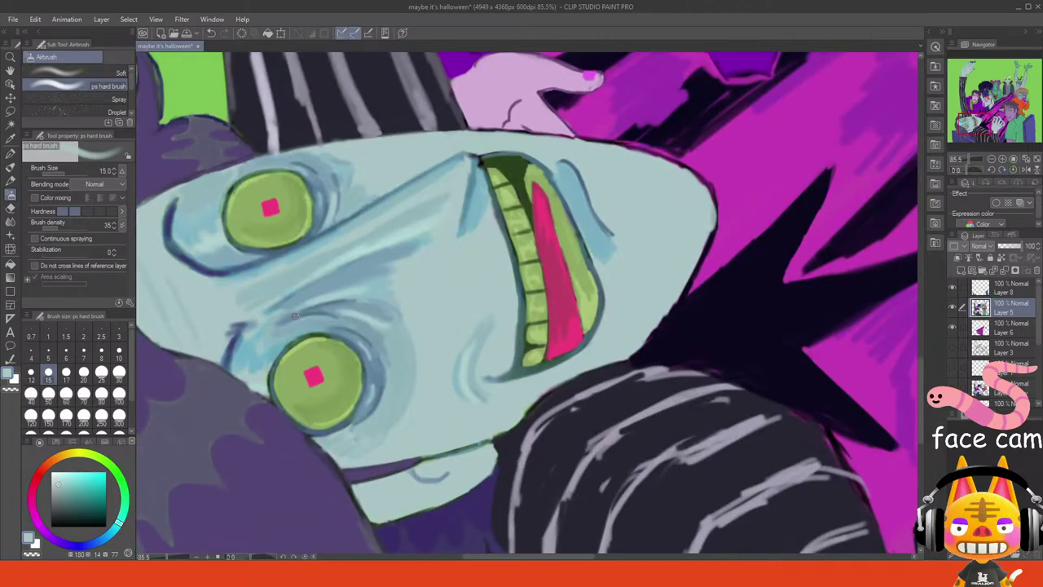
click(59, 508)
click(119, 353)
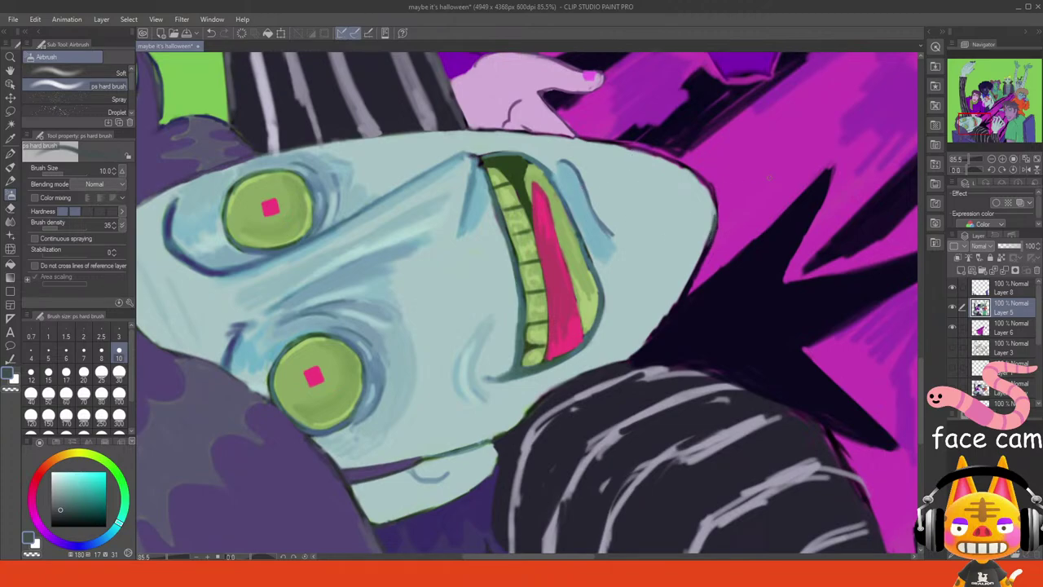
drag(968, 170, 974, 174)
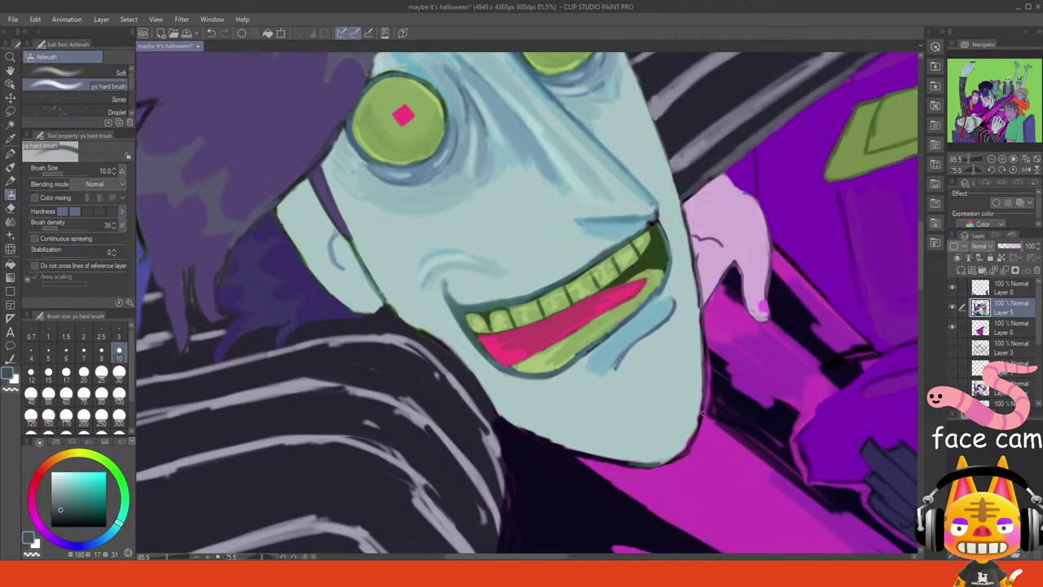
key(ctrl+z)
drag(700, 309, 705, 377)
key(ctrl+z)
drag(699, 308, 707, 366)
drag(703, 330, 706, 358)
key(ctrl+z)
drag(703, 403, 698, 427)
- Trim the inner edge of the cheek and chin outline with the sampled pale blue skin colour
alt+click(690, 289)
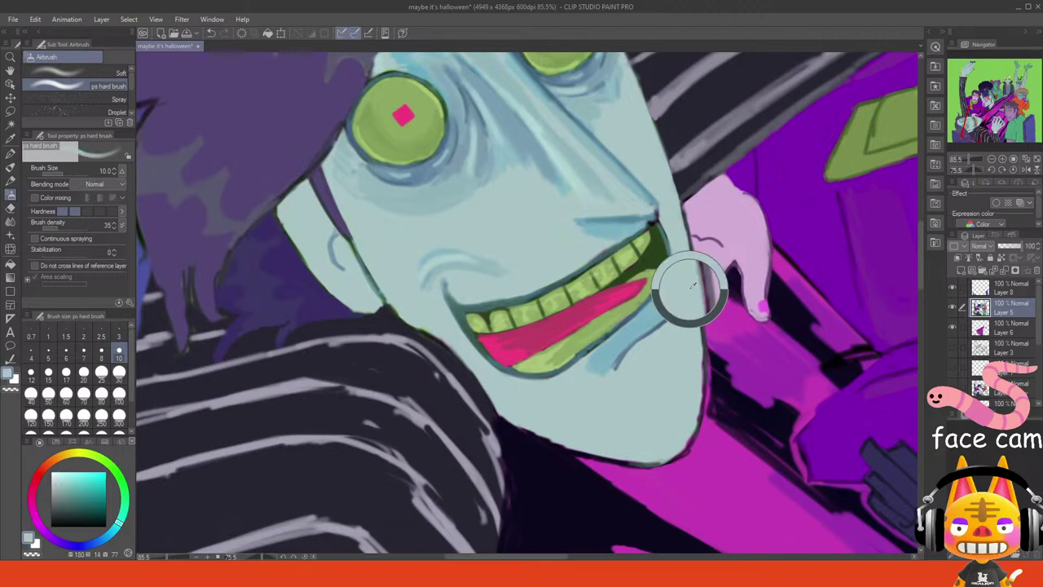
drag(691, 252, 698, 306)
key(ctrl+z)
key(ctrl+z)
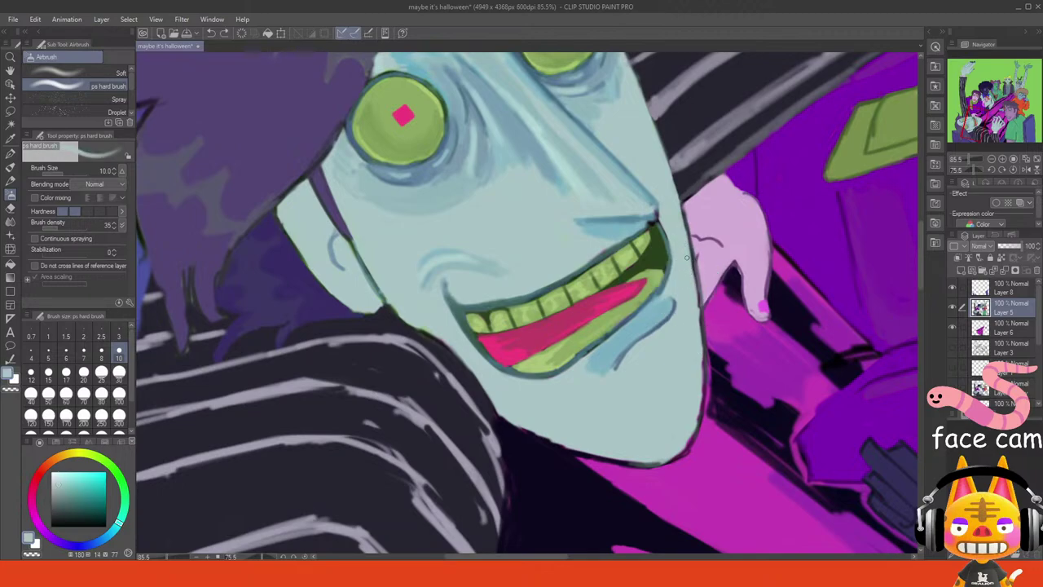
drag(692, 261, 696, 298)
drag(700, 358, 702, 388)
- Touch up the shading under the eye and the jaw edge by the striped shoulder with sampled pale blues
alt+click(359, 177)
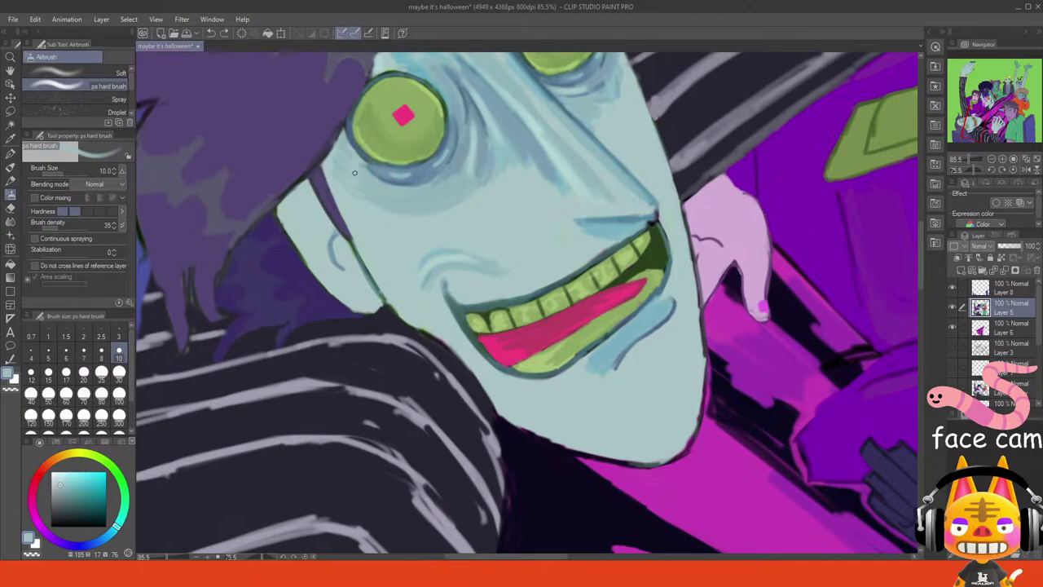
click(355, 173)
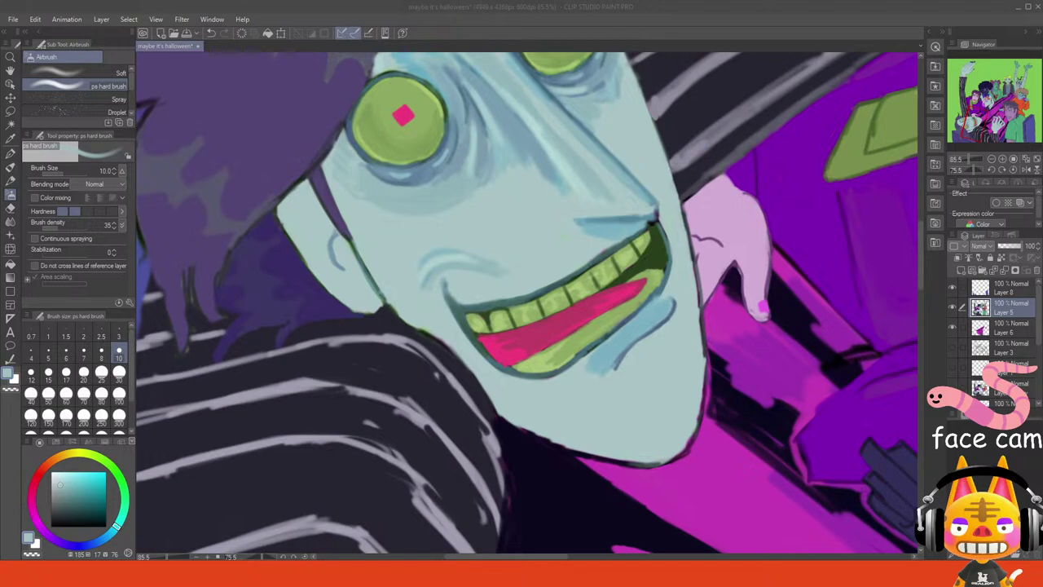
key(alt+Tab)
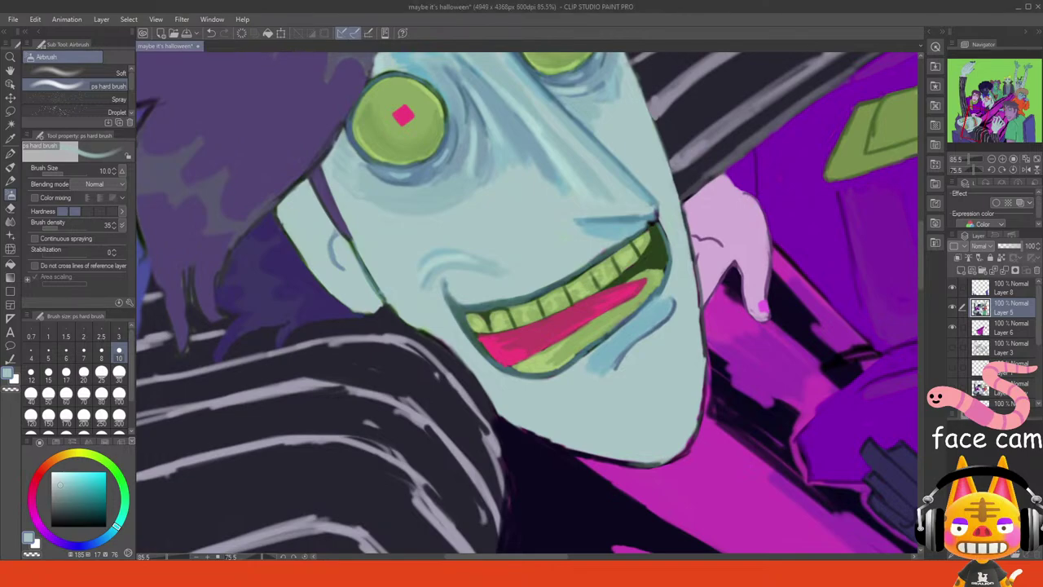
alt+click(402, 301)
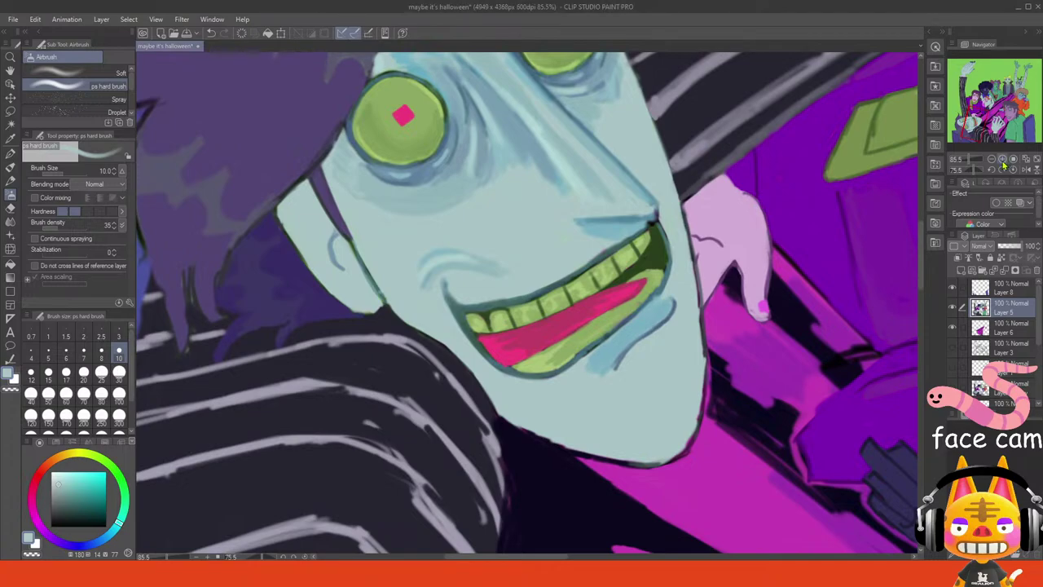
- Examine the grinning character's face and hair in rotated and near-upright views for remaining rough edges
click(1003, 160)
click(1004, 161)
click(1007, 167)
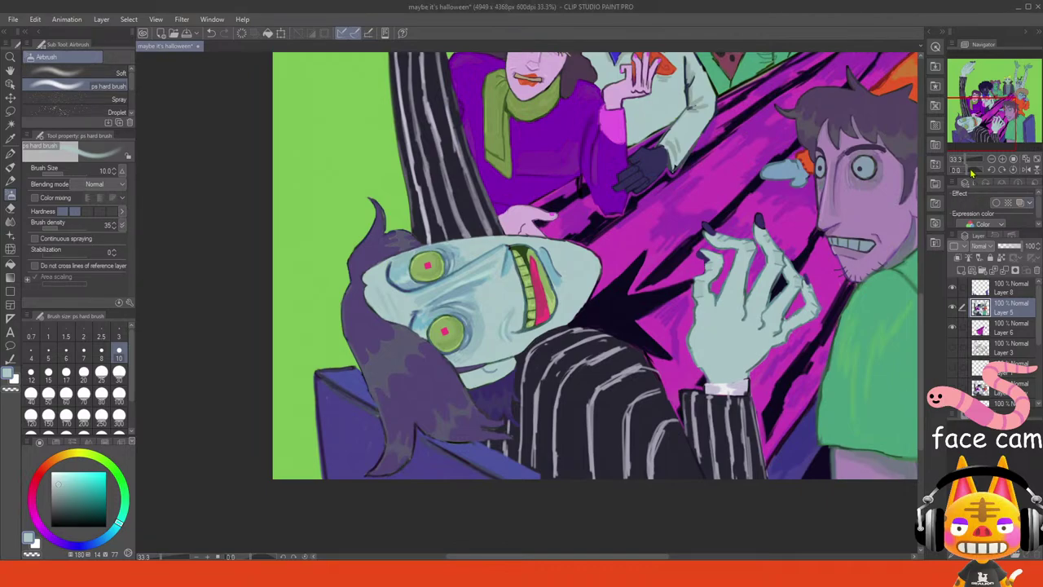
drag(970, 170, 976, 172)
click(1003, 160)
click(1003, 160)
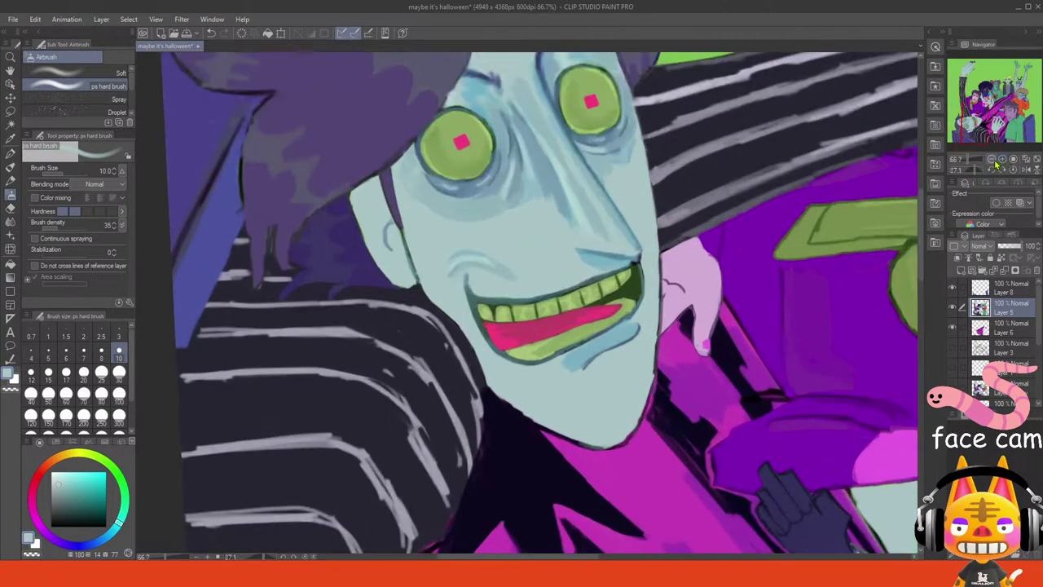
click(992, 160)
drag(983, 130, 984, 127)
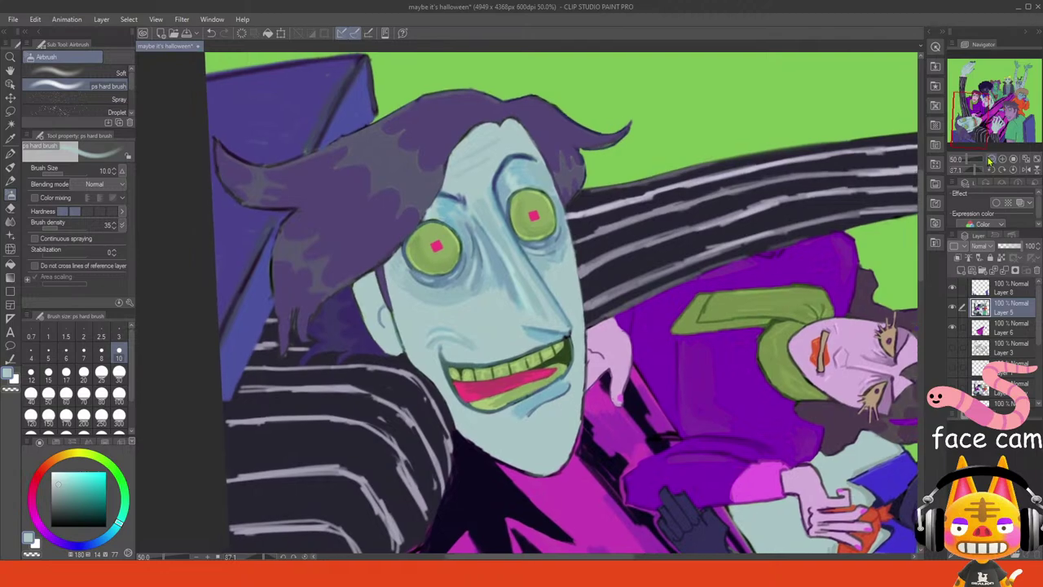
drag(982, 172, 970, 170)
click(994, 159)
drag(979, 126, 968, 137)
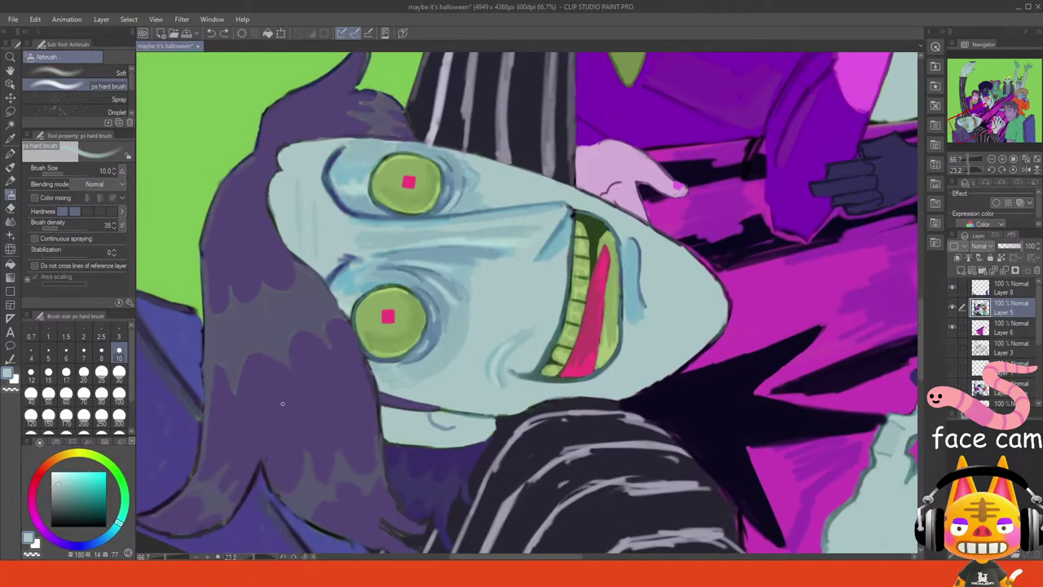
click(225, 35)
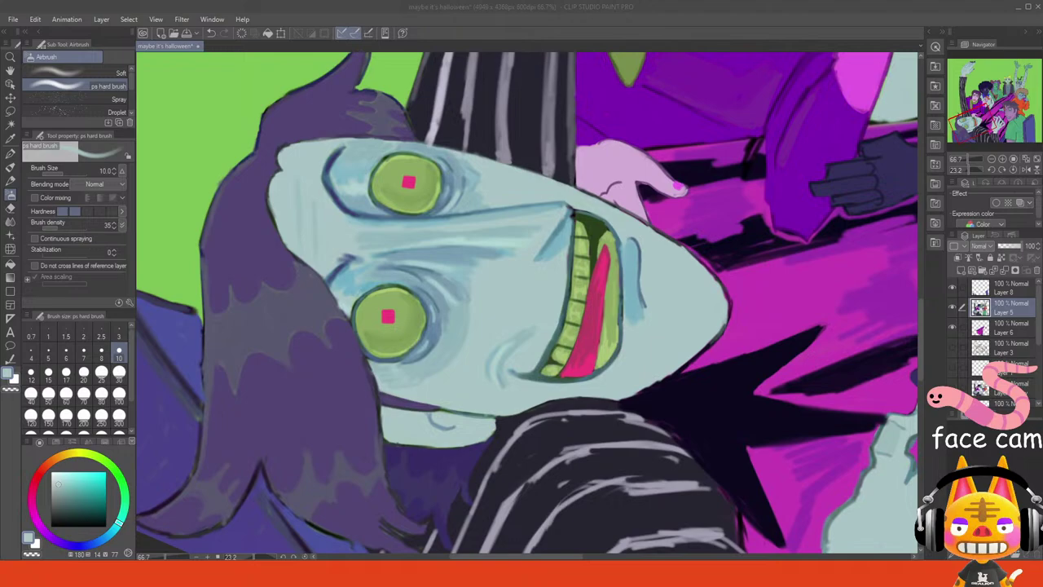
click(1002, 160)
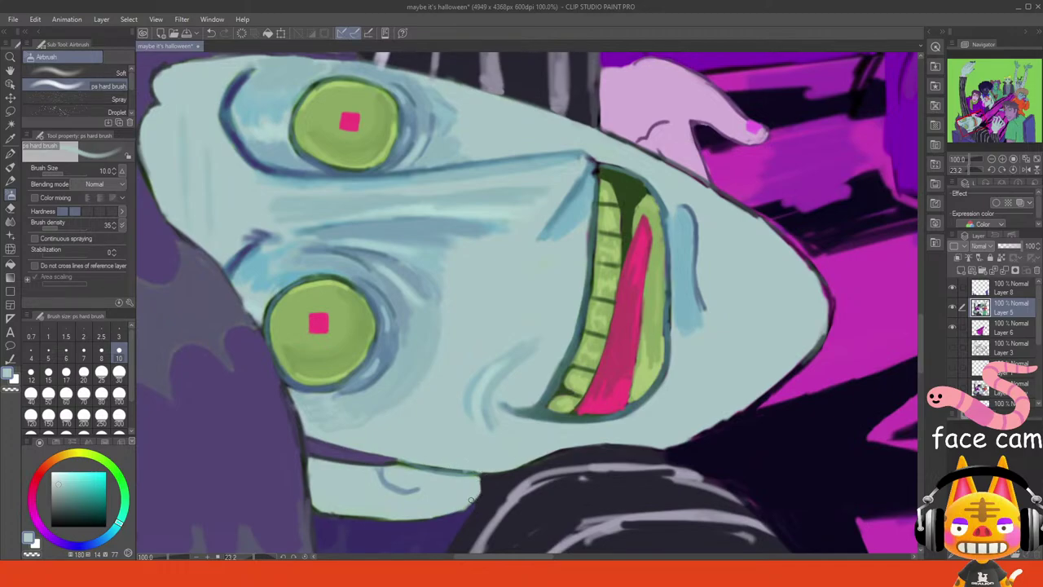
- Try to retrace the jaw outline beside the ear with dark teal sampled from the existing line
key(ctrl+z)
drag(405, 463, 474, 473)
alt+click(405, 463)
key(ctrl+z)
alt+click(424, 466)
mouse_move(412, 467)
mouse_down()
mouse_move(503, 476)
mouse_move(465, 473)
mouse_move(495, 471)
mouse_up()
key(ctrl+z)
key(ctrl+z)
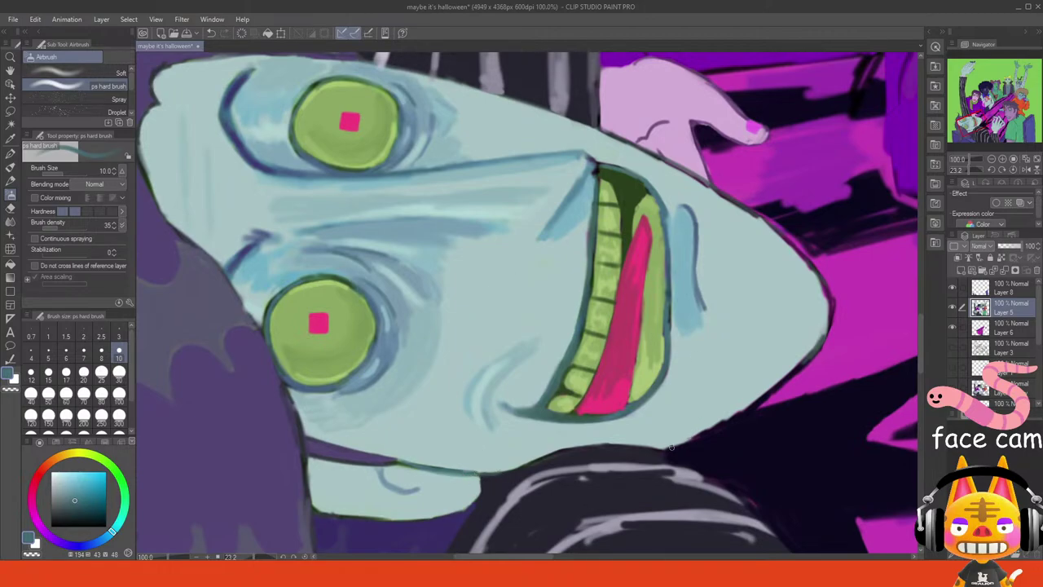
- Try to outline the lower jaw against the black shape on the table in dark teal
drag(666, 449, 751, 407)
key(ctrl+z)
key(ctrl+z)
key(ctrl+z)
key(ctrl+z)
key(ctrl+z)
mouse_move(698, 437)
mouse_down()
mouse_move(765, 403)
mouse_move(815, 357)
mouse_move(814, 342)
mouse_move(802, 366)
mouse_up()
key(ctrl+z)
key(ctrl+z)
key(ctrl+z)
key(ctrl+z)
key(ctrl+z)
- Refine the chin tip's edge against the magenta table with dark teal and sampled pale blue skin colour
drag(973, 127, 975, 130)
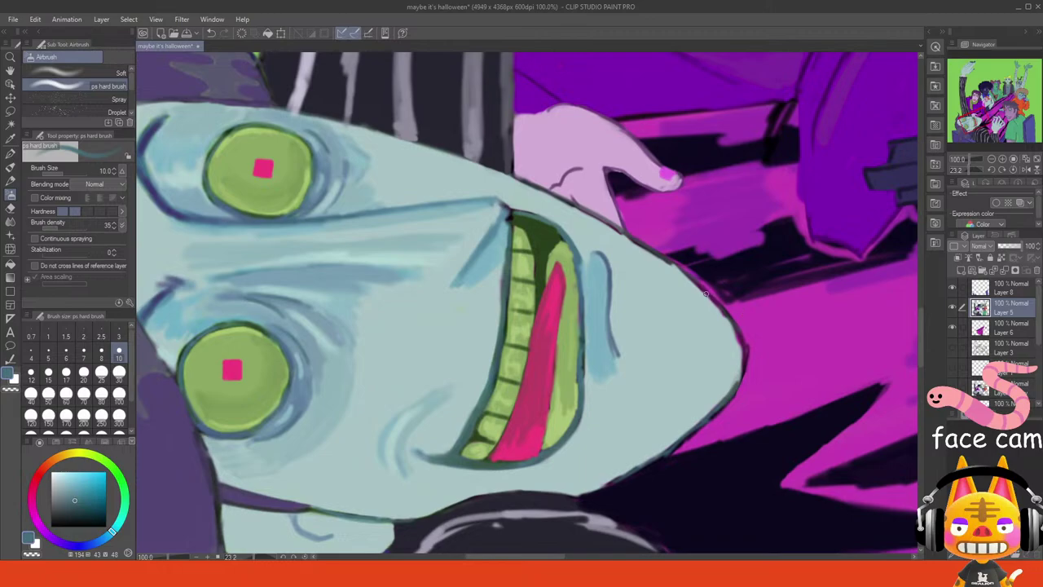
key(ctrl+z)
mouse_move(705, 294)
mouse_down()
mouse_move(727, 332)
mouse_move(712, 302)
mouse_move(736, 329)
mouse_move(740, 371)
mouse_up()
key(ctrl+z)
key(ctrl+z)
key(ctrl+z)
alt+click(725, 350)
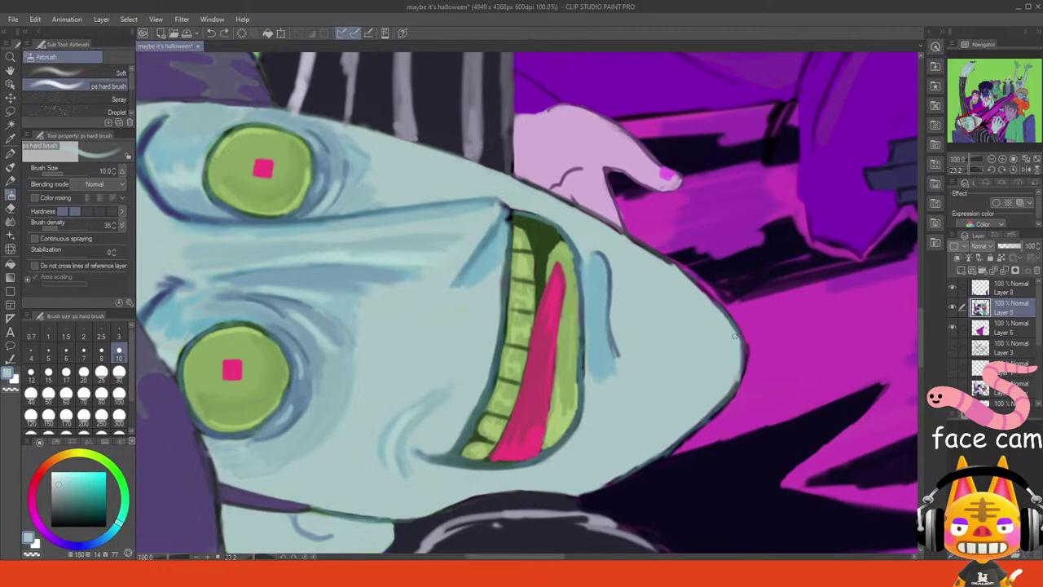
drag(735, 335, 739, 352)
- Rework the dark join between the grinning character's nose tip and mouth corner with blues sampled from the nose shading
alt+click(502, 231)
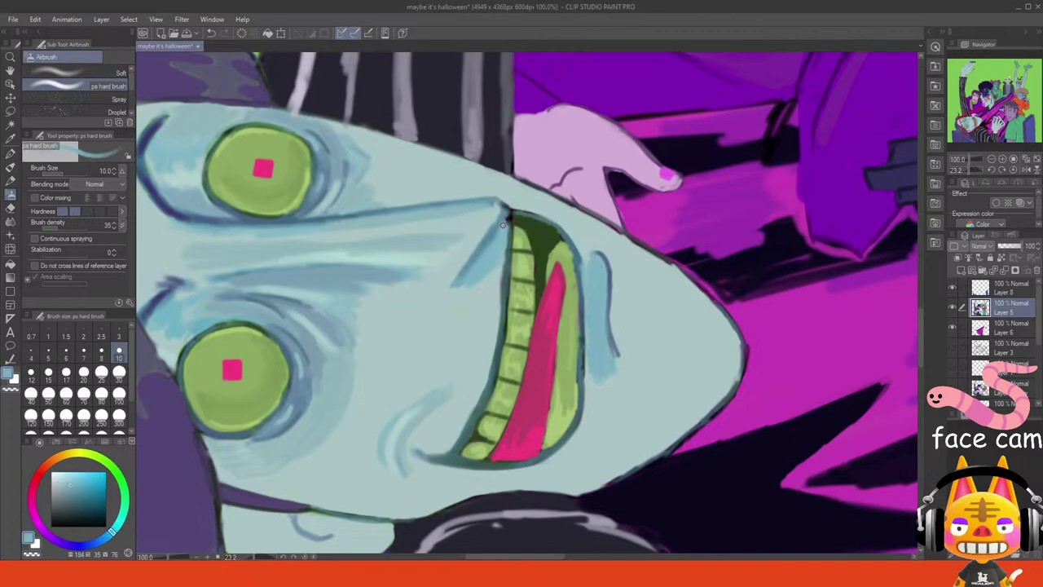
mouse_move(503, 224)
mouse_down()
mouse_move(512, 219)
mouse_move(504, 224)
mouse_up()
key(ctrl+z)
alt+click(506, 198)
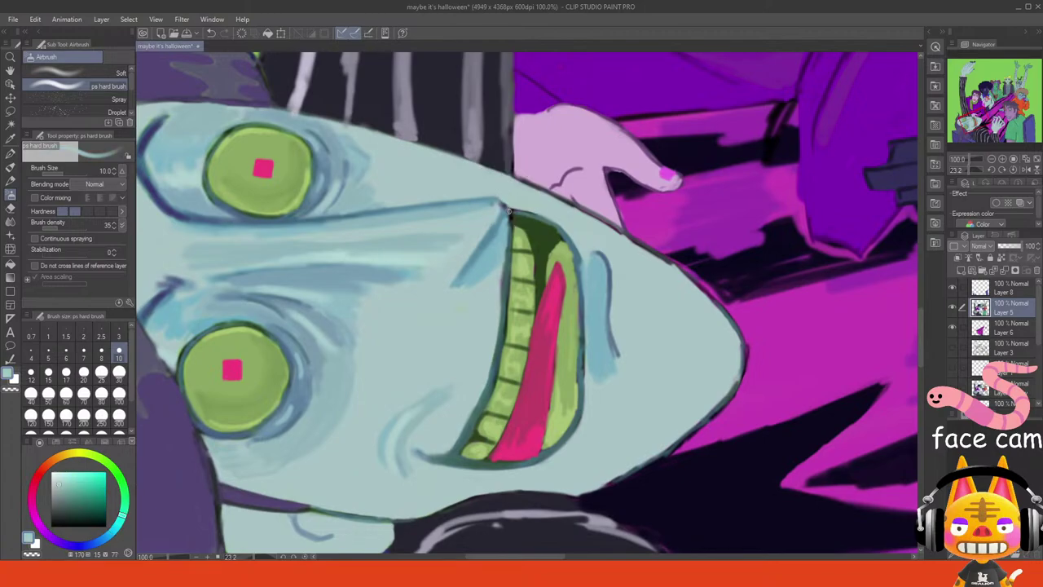
alt+click(503, 228)
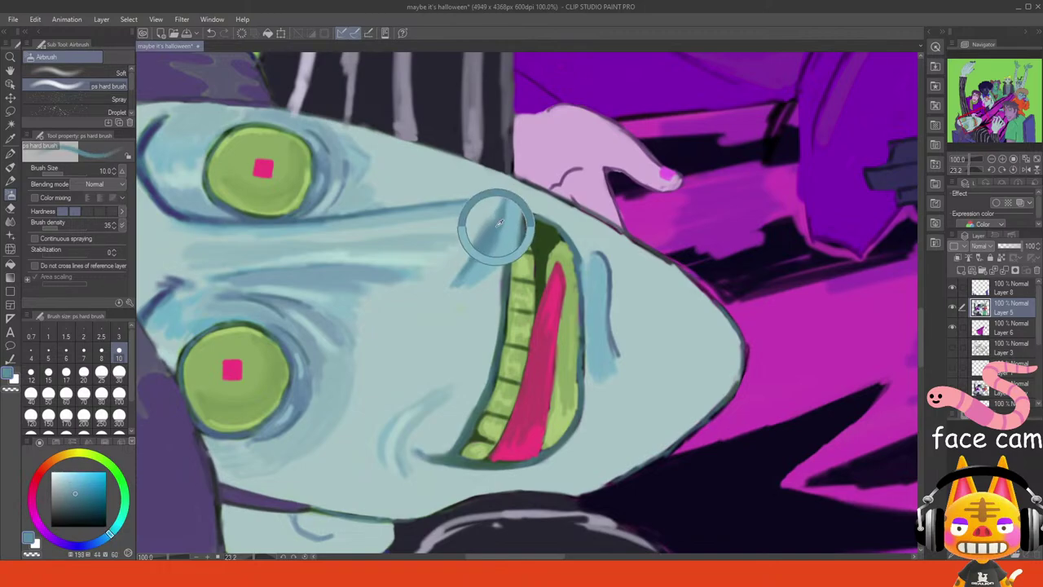
alt+click(499, 216)
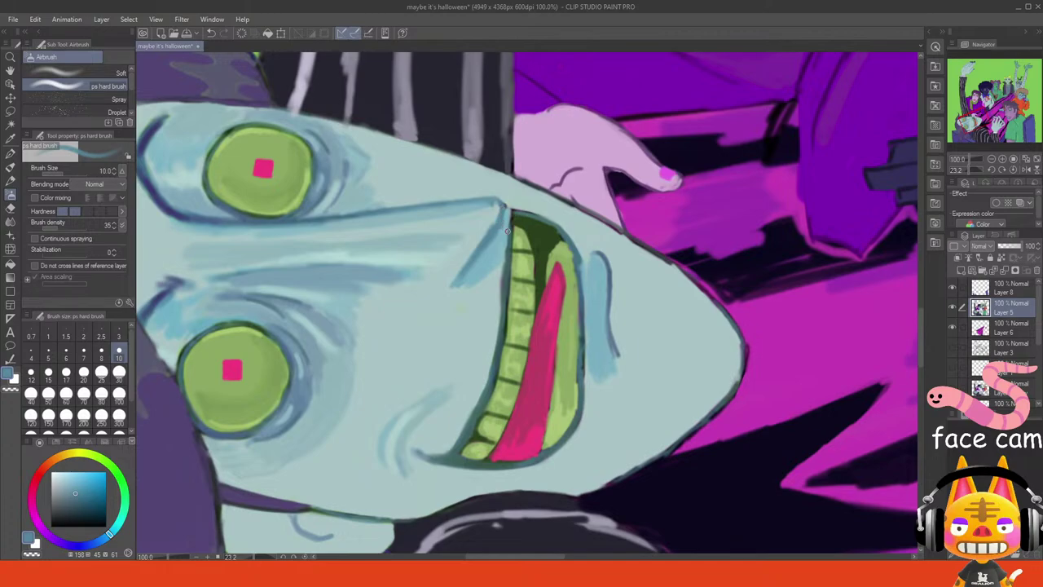
- Refine the mouth's upper corner beneath the nose tip with sampled pale skin blue and dark teal
alt+click(507, 203)
alt+click(512, 204)
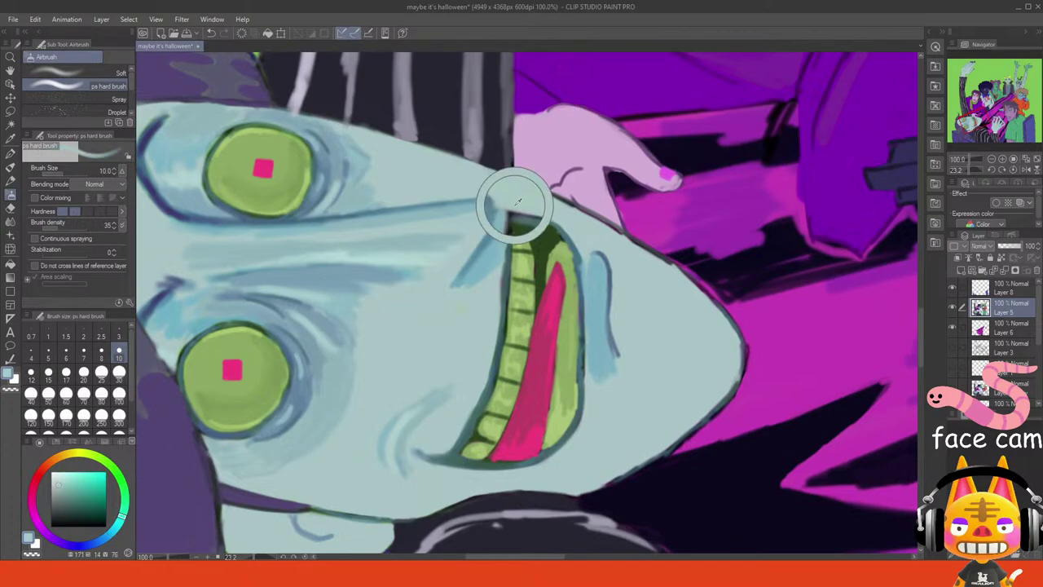
alt+click(511, 225)
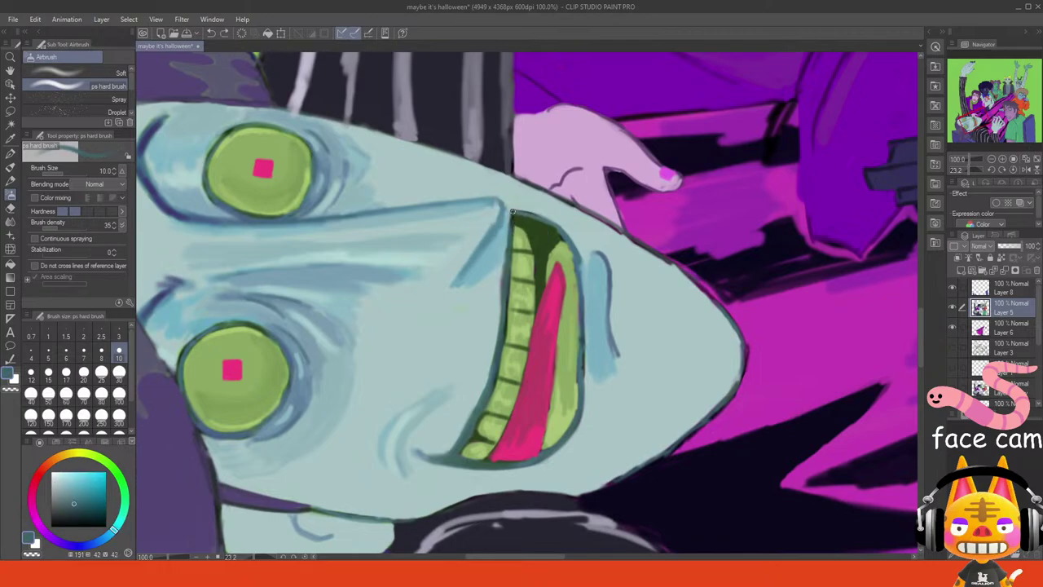
alt+click(501, 215)
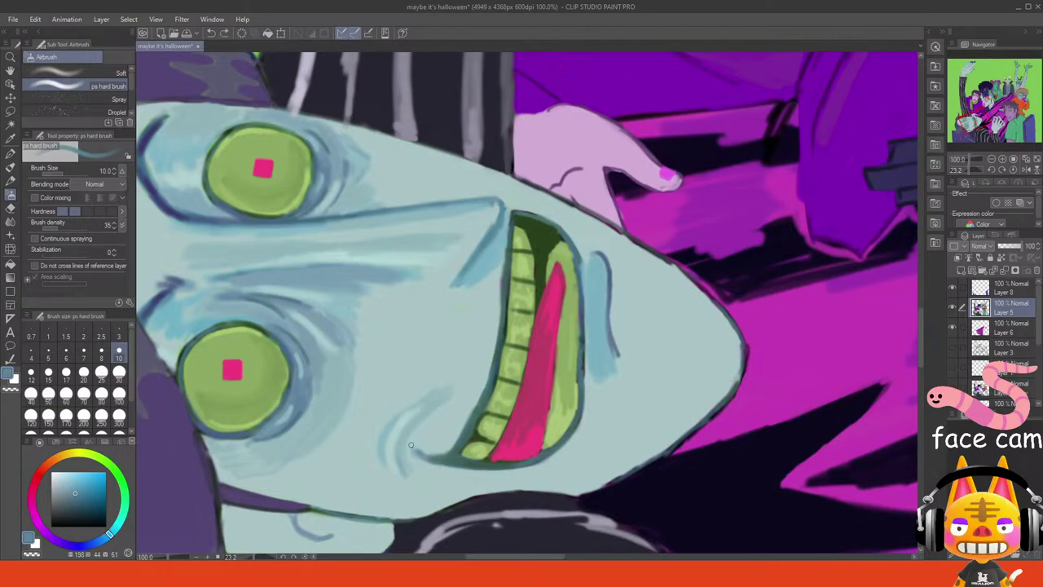
- Soften the smile crease at the mouth's lower corner with sampled pale blue skin colour
alt+click(457, 428)
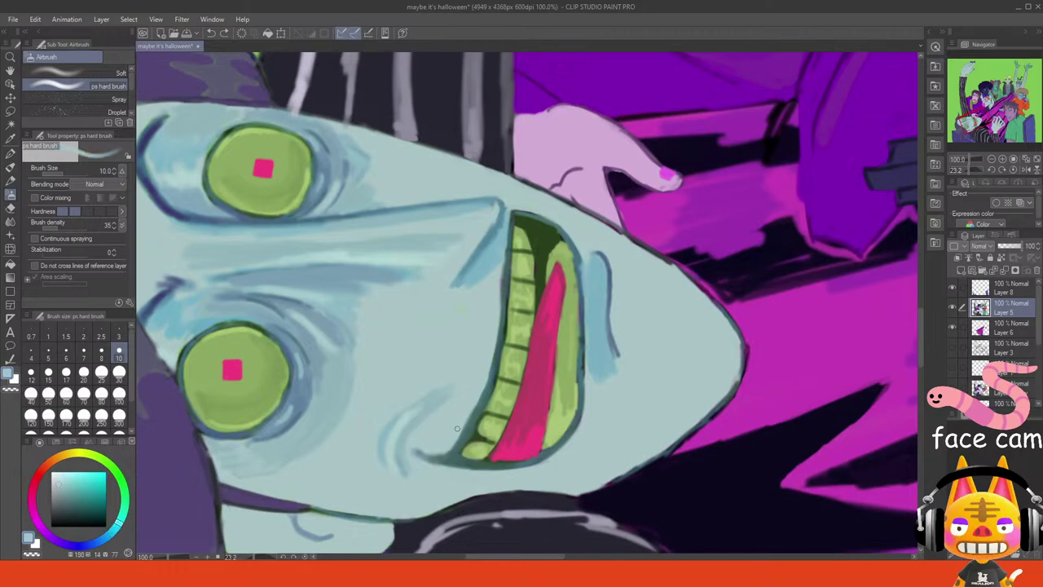
mouse_move(475, 403)
mouse_down()
mouse_move(444, 449)
mouse_move(416, 447)
mouse_up()
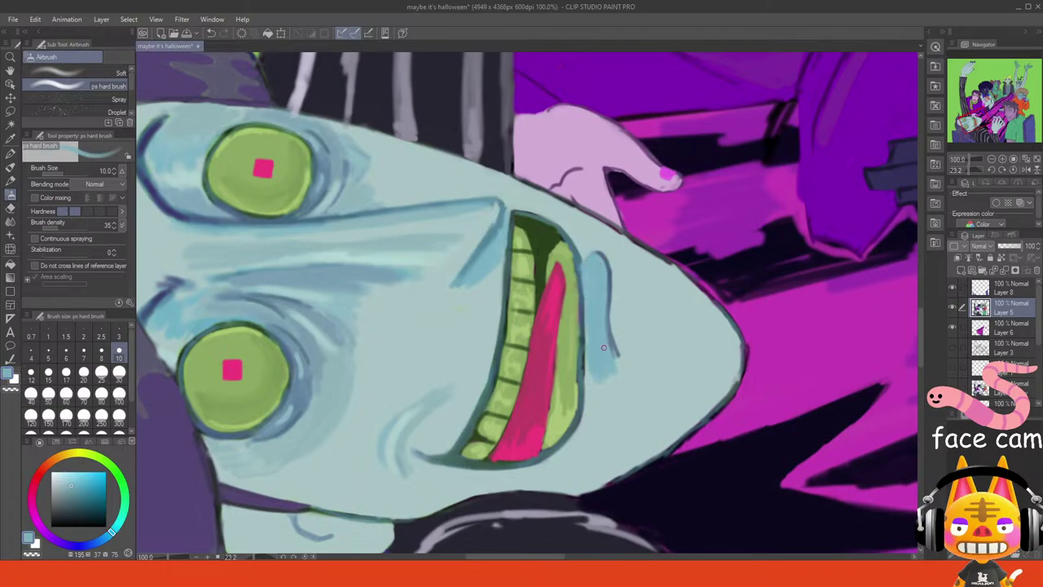
click(993, 161)
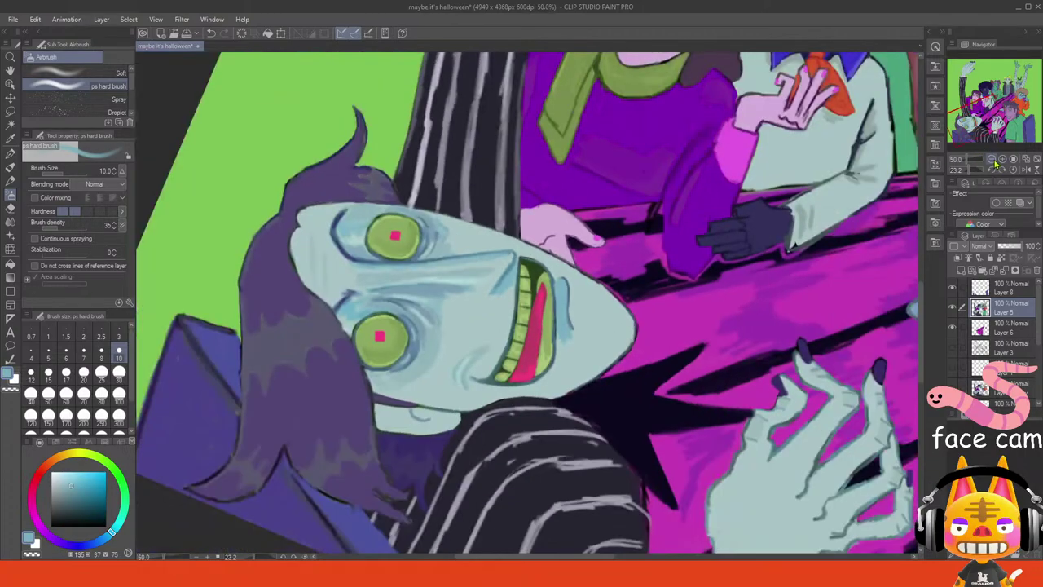
click(1002, 162)
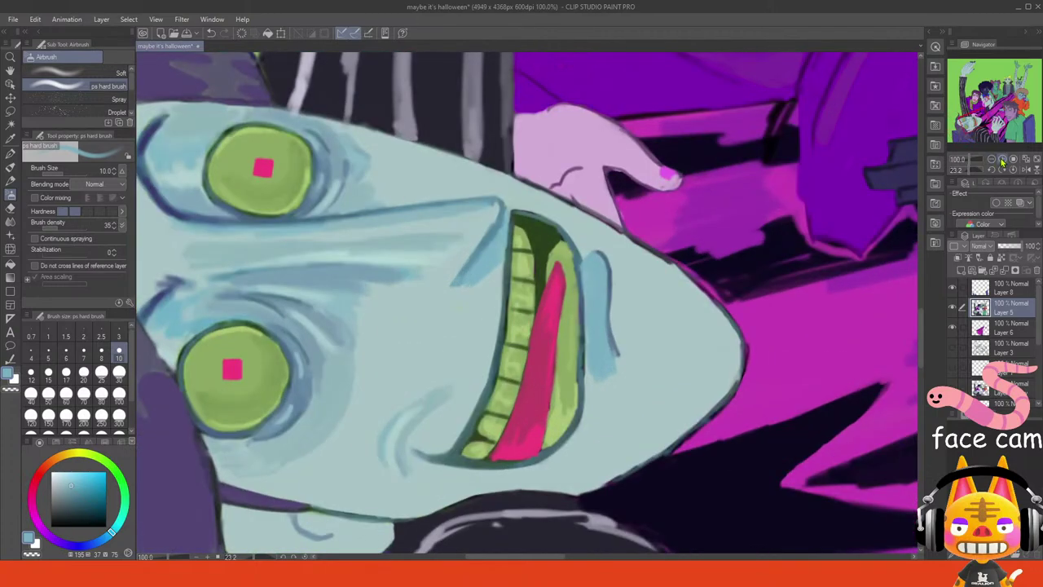
- Touch up the nose bridge shading with sampled pale blues and the mouth interior with sampled dark green
alt+click(486, 205)
alt+click(354, 198)
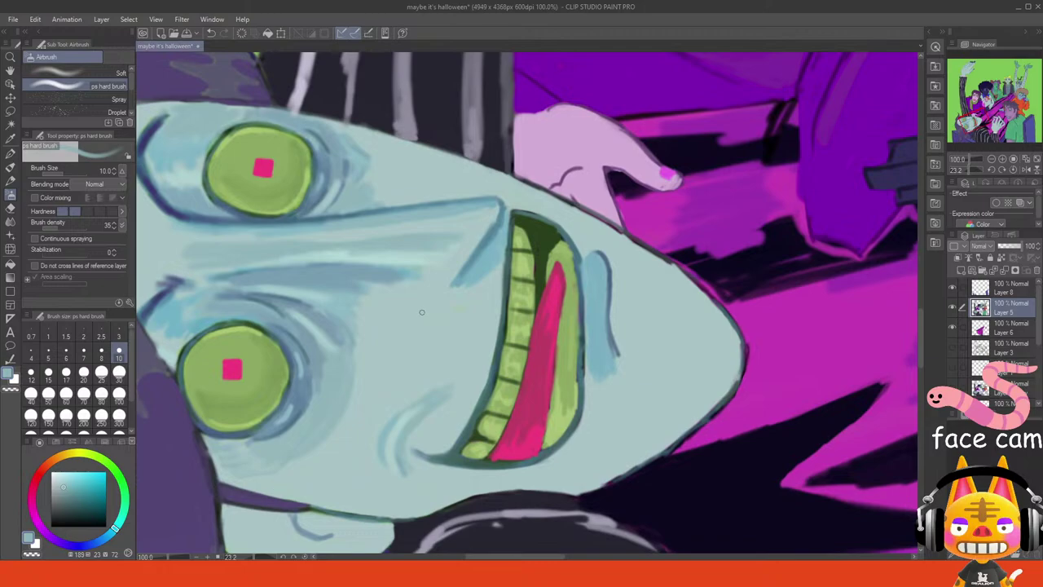
alt+click(540, 248)
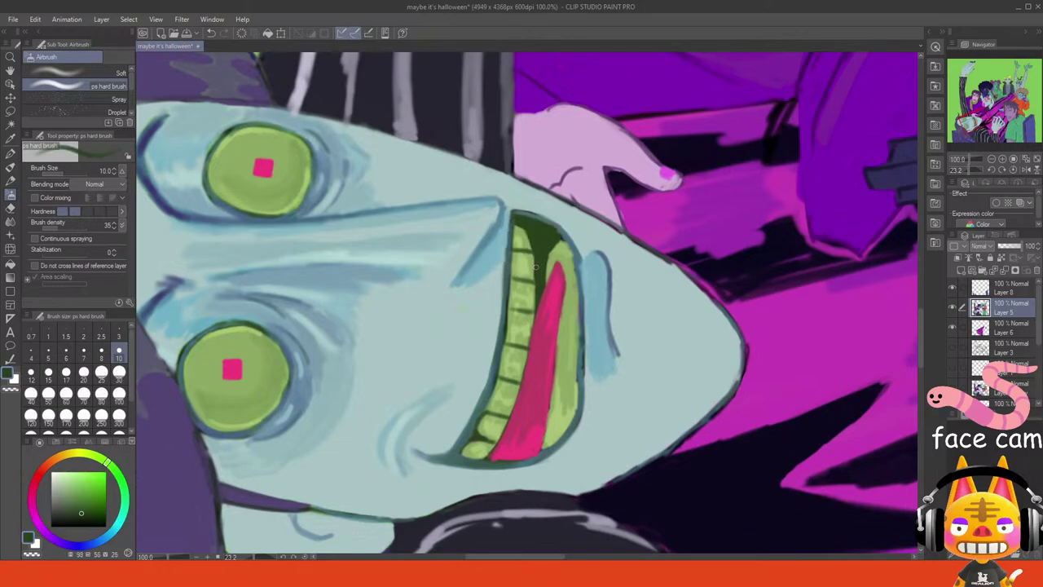
- Merge Layer 8 down into Layer 5
click(1014, 159)
click(1015, 170)
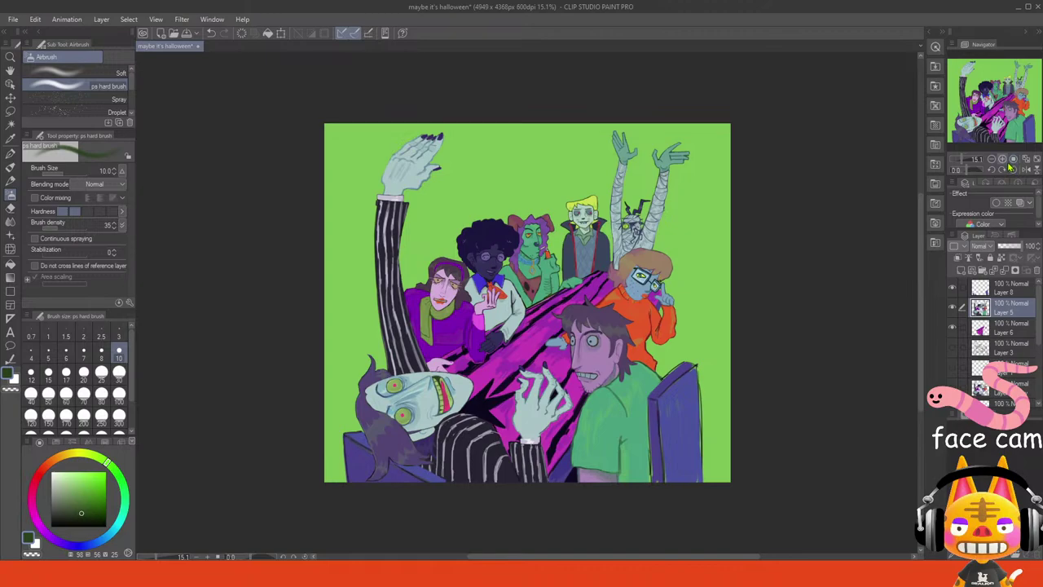
click(1003, 159)
click(1003, 159)
drag(999, 116, 983, 134)
click(1000, 287)
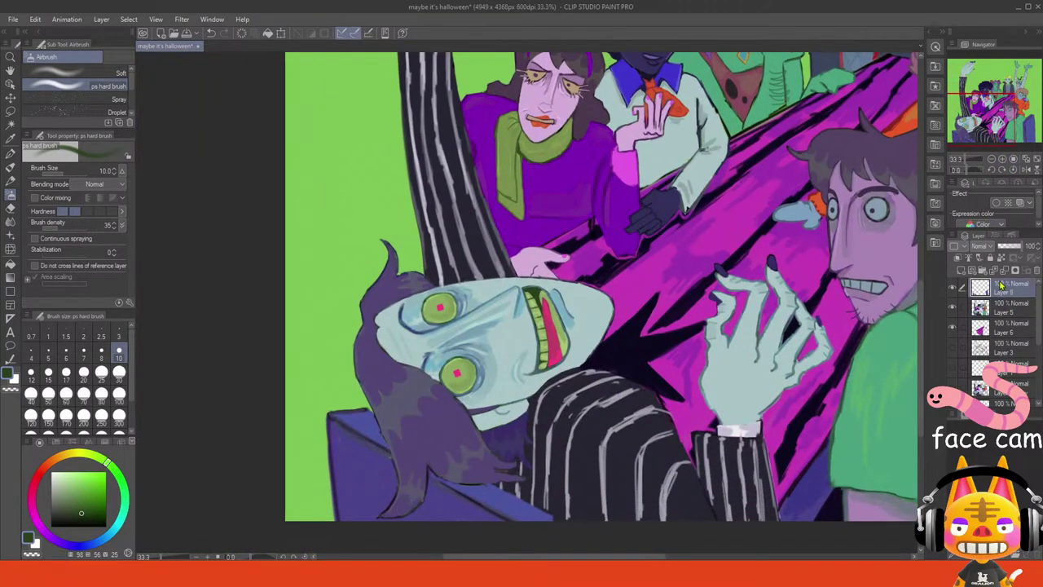
- Outline the grinning character's hair where it crosses the blue chair with near-black blue at brush size 10
drag(1003, 127, 970, 133)
click(1002, 162)
click(1002, 162)
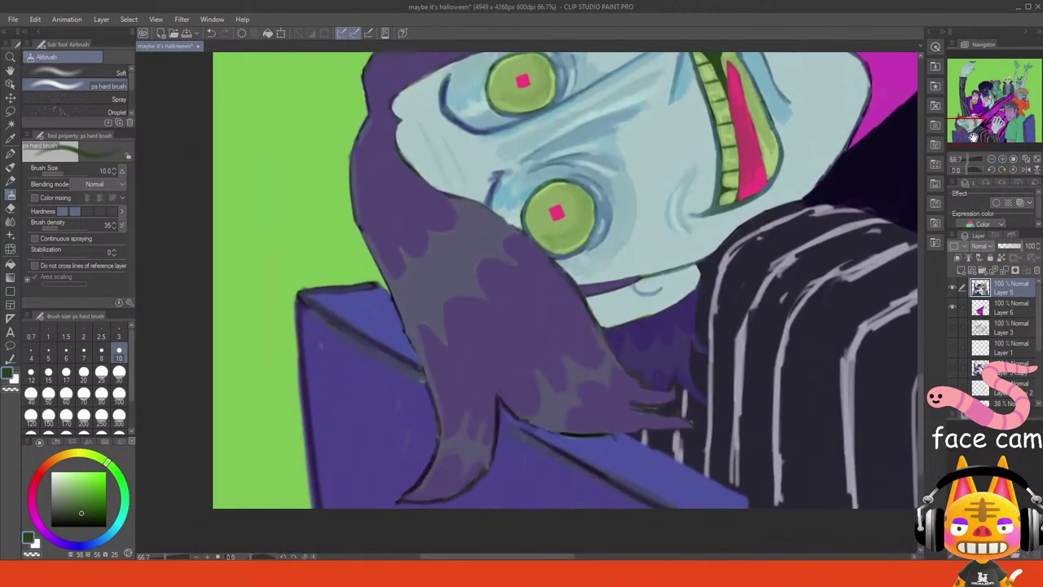
alt+click(620, 383)
click(65, 515)
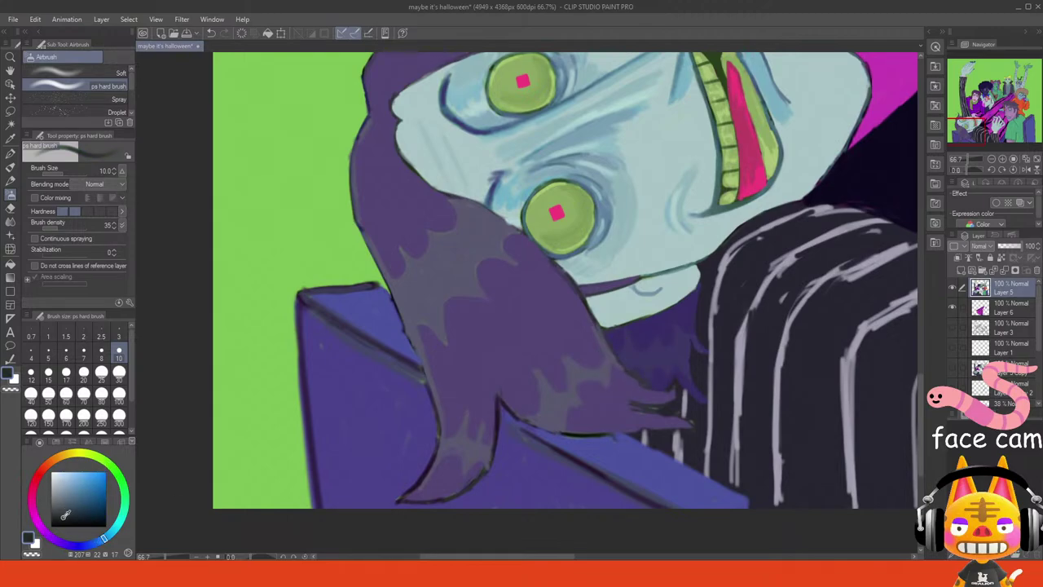
click(63, 519)
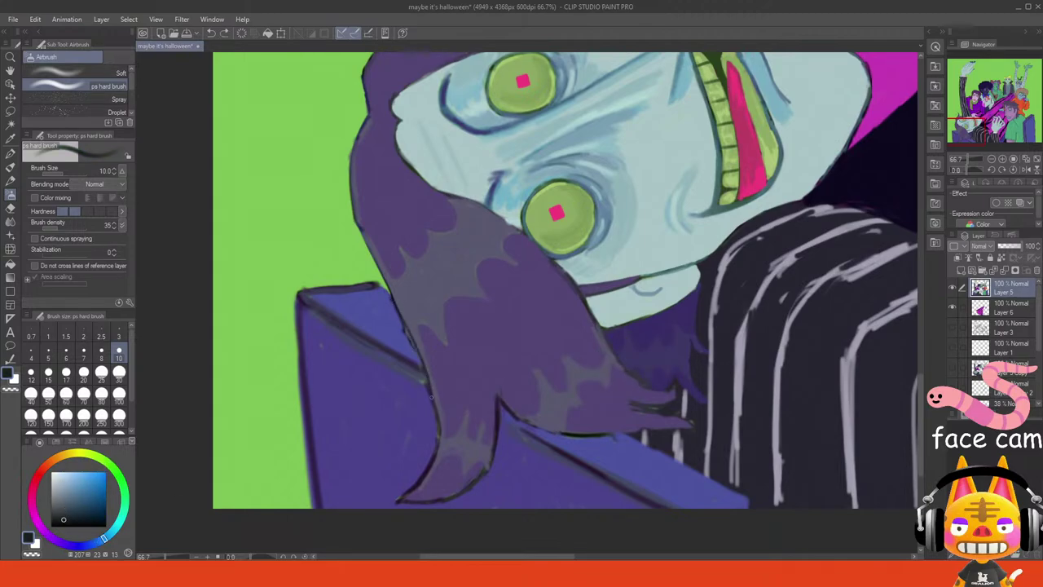
drag(402, 324, 426, 378)
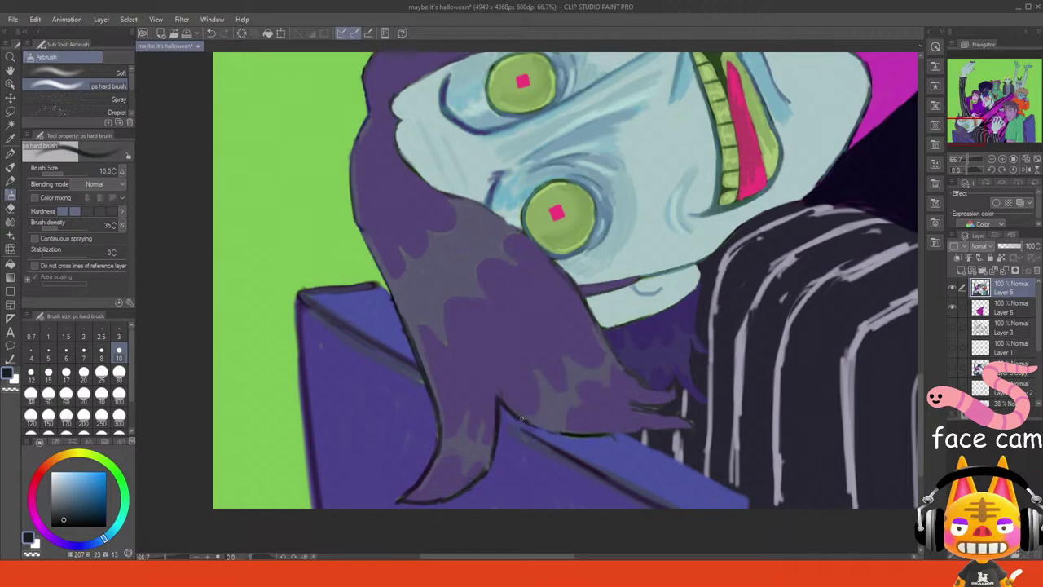
- Outline the lower hair edge from the parted lock to the flicked tip over the striped suit in near-black blue
mouse_move(521, 419)
mouse_down()
mouse_move(586, 439)
mouse_move(645, 416)
mouse_move(634, 409)
mouse_move(688, 424)
mouse_up()
key(ctrl+z)
key(ctrl+z)
drag(605, 433, 655, 430)
key(ctrl+z)
key(ctrl+y)
key(ctrl+z)
key(ctrl+y)
- Redraw the upper edge of the flicked hair tip below the ear in near-black blue
drag(617, 359, 659, 391)
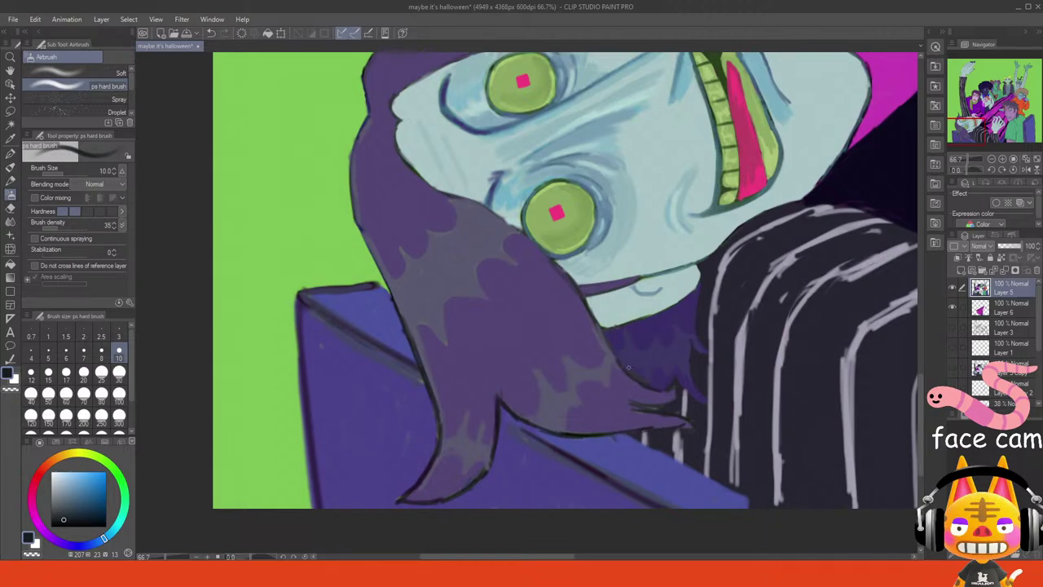
key(ctrl+z)
mouse_move(620, 363)
mouse_down()
mouse_move(658, 392)
mouse_move(642, 379)
mouse_move(669, 388)
mouse_move(637, 403)
mouse_move(662, 404)
mouse_up()
- Retrace the hair's outer edge against the green background down to the chair in near-black blue
mouse_move(368, 120)
mouse_down()
mouse_move(350, 170)
mouse_move(353, 156)
mouse_move(361, 225)
mouse_up()
key(ctrl+z)
key(ctrl+z)
drag(353, 181, 385, 287)
key(ctrl+z)
drag(367, 244, 391, 295)
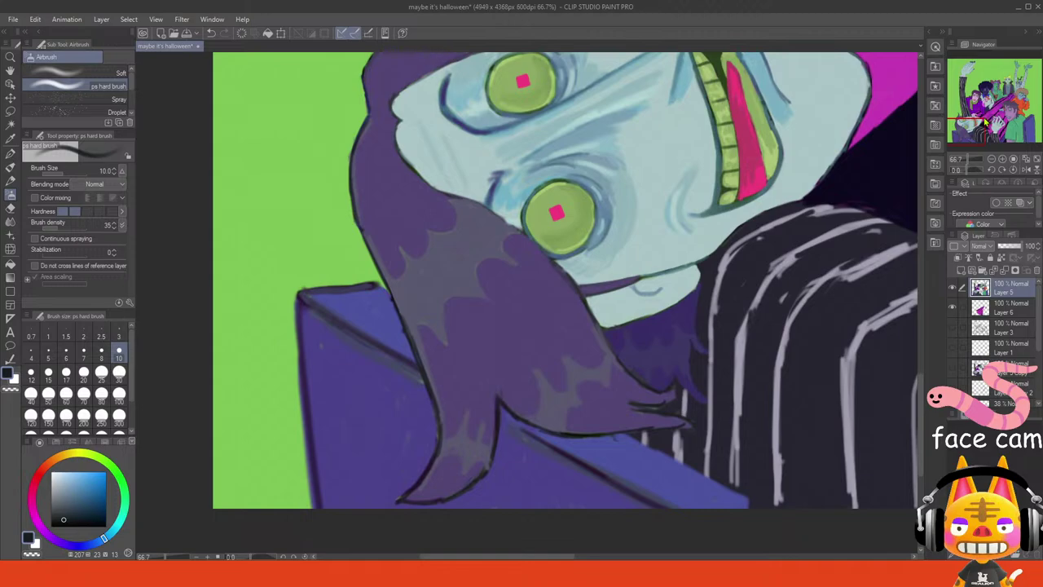
- Try to outline the curled tuft and short hair beside the striped sleeve in near-black blue on a rotated canvas
drag(979, 121, 977, 112)
drag(972, 171, 973, 171)
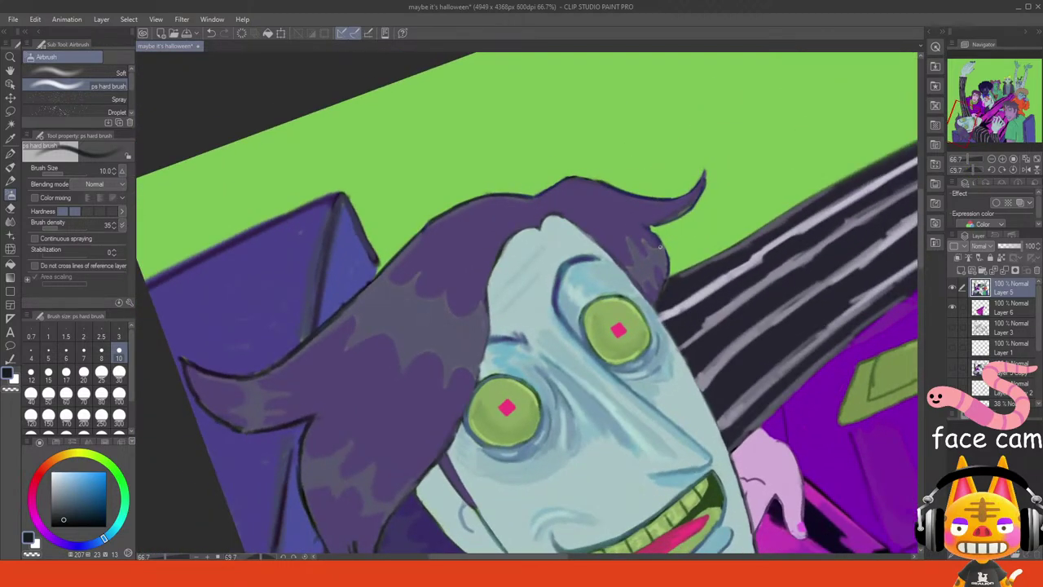
drag(662, 244, 661, 295)
key(ctrl+z)
key(ctrl+z)
key(ctrl+z)
mouse_move(649, 226)
mouse_down()
mouse_move(694, 211)
mouse_move(702, 192)
mouse_up()
key(ctrl+z)
key(ctrl+z)
key(ctrl+z)
key(ctrl+z)
key(ctrl+z)
- Fill the gaps in the large chair back behind the green-shirted man with blue at brush size 30, down to the canvas bottom
click(1025, 159)
click(1013, 170)
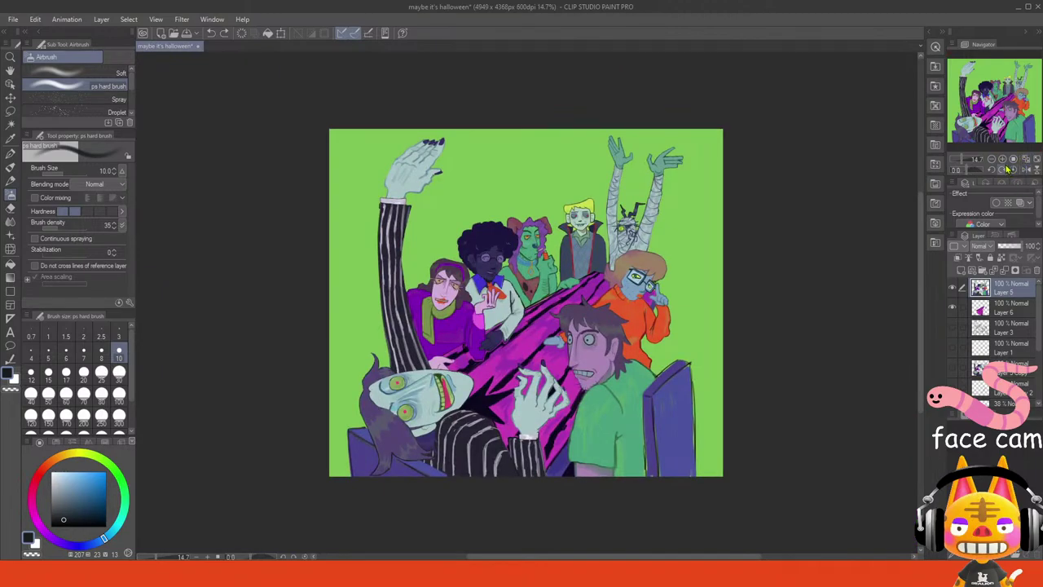
click(1002, 159)
click(1002, 159)
click(1002, 159)
click(1002, 159)
drag(1006, 109, 1015, 111)
click(119, 372)
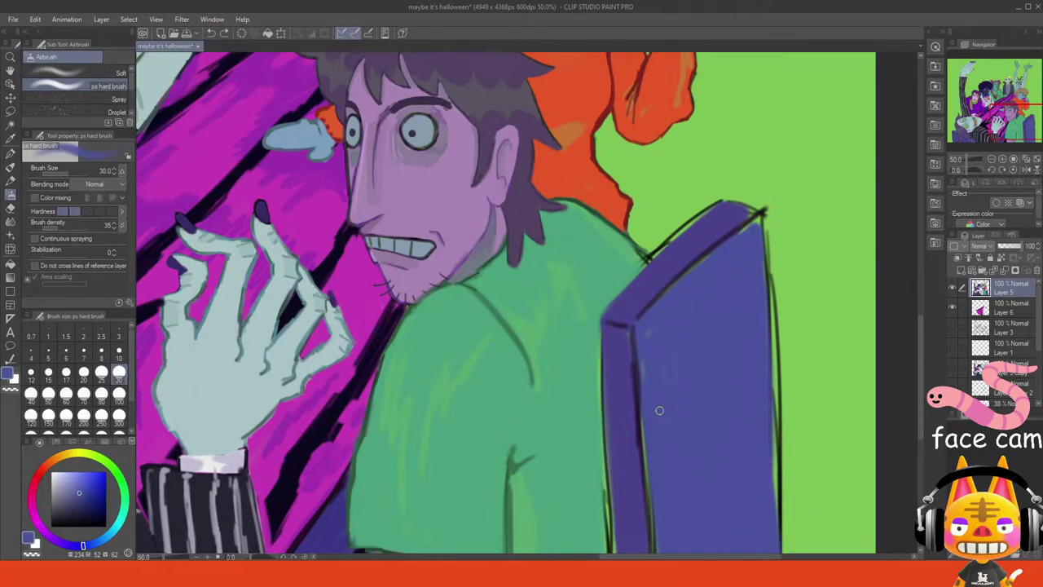
mouse_move(706, 447)
mouse_down()
mouse_move(710, 432)
mouse_move(618, 384)
mouse_move(598, 322)
mouse_up()
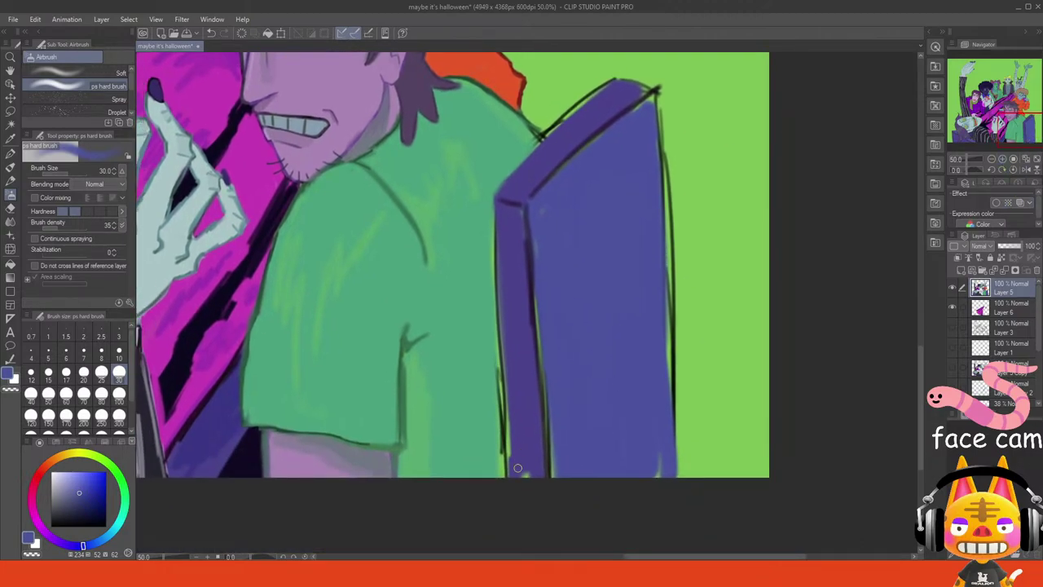
drag(666, 316, 670, 391)
key(ctrl+z)
key(ctrl+z)
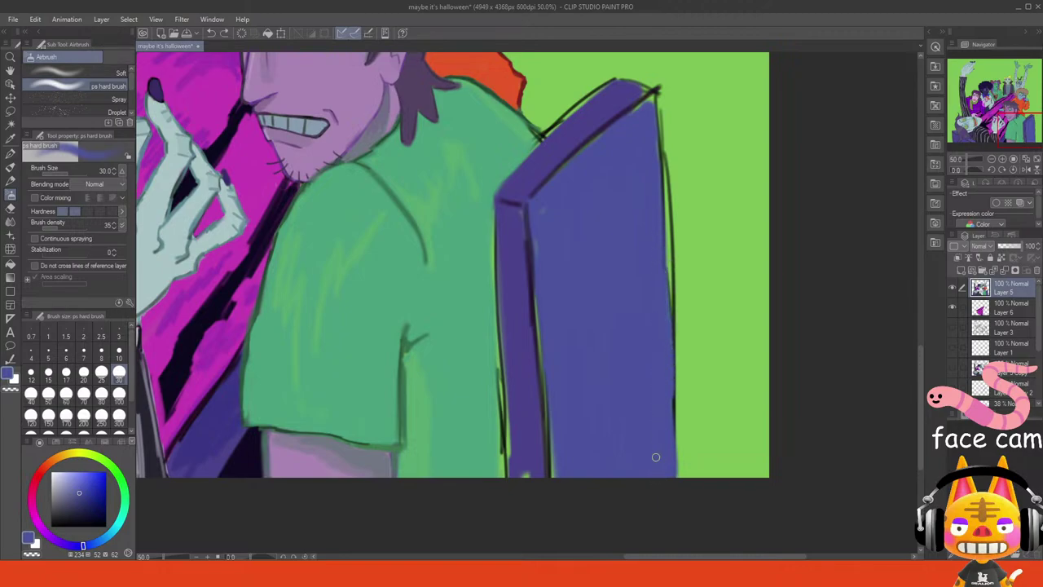
- Fill the chair's narrow side with sampled purple and even out the blue panel along the dividing line
alt+click(534, 424)
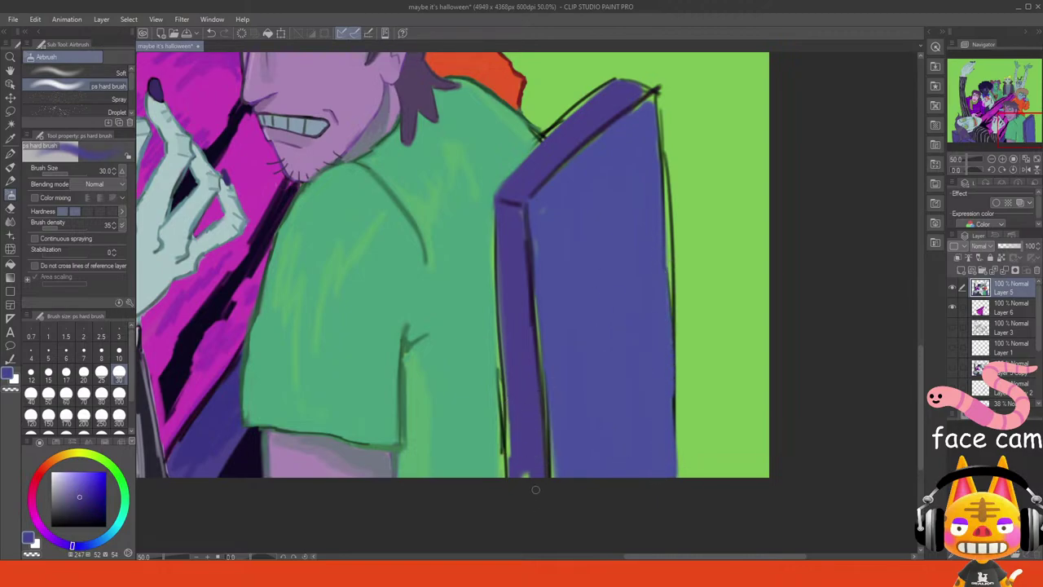
drag(511, 417, 515, 480)
drag(493, 202, 501, 355)
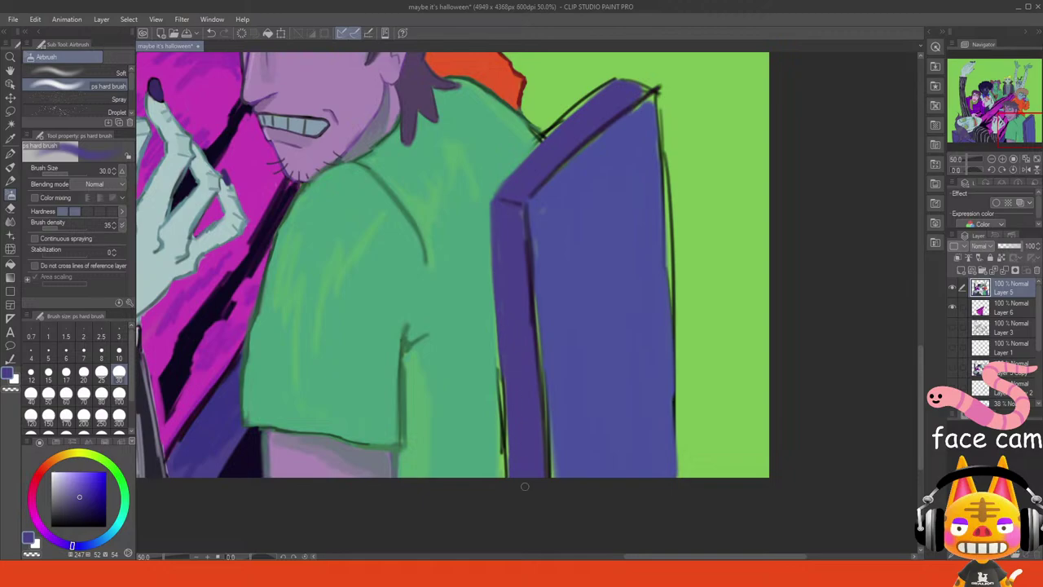
alt+click(563, 361)
drag(540, 316, 555, 474)
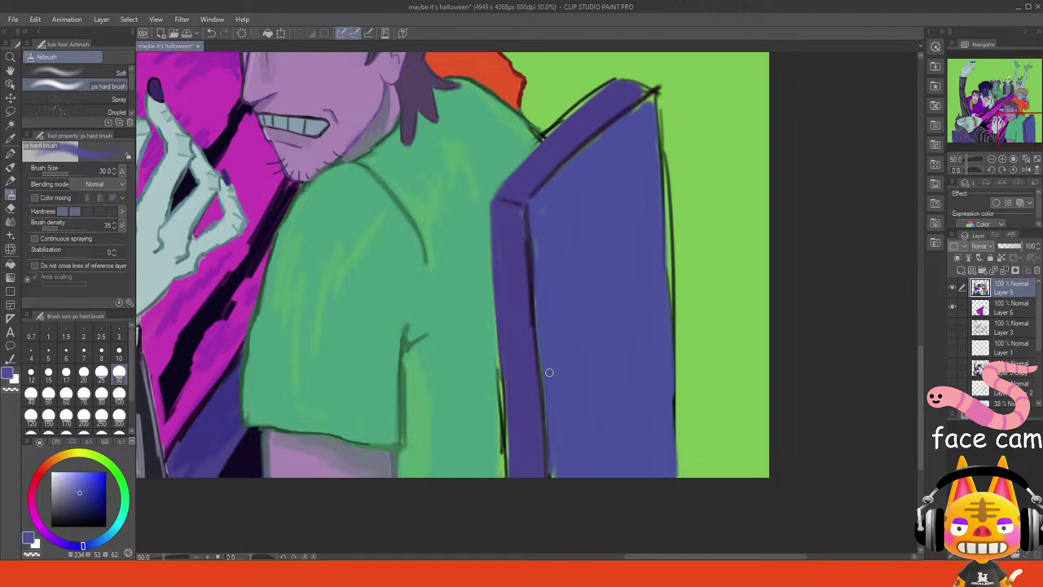
- Clean up the border between the shirt and the chair's side with sampled shirt green and chair purple
alt+click(491, 432)
mouse_move(496, 436)
mouse_down()
mouse_move(500, 373)
mouse_move(501, 458)
mouse_move(497, 405)
mouse_up()
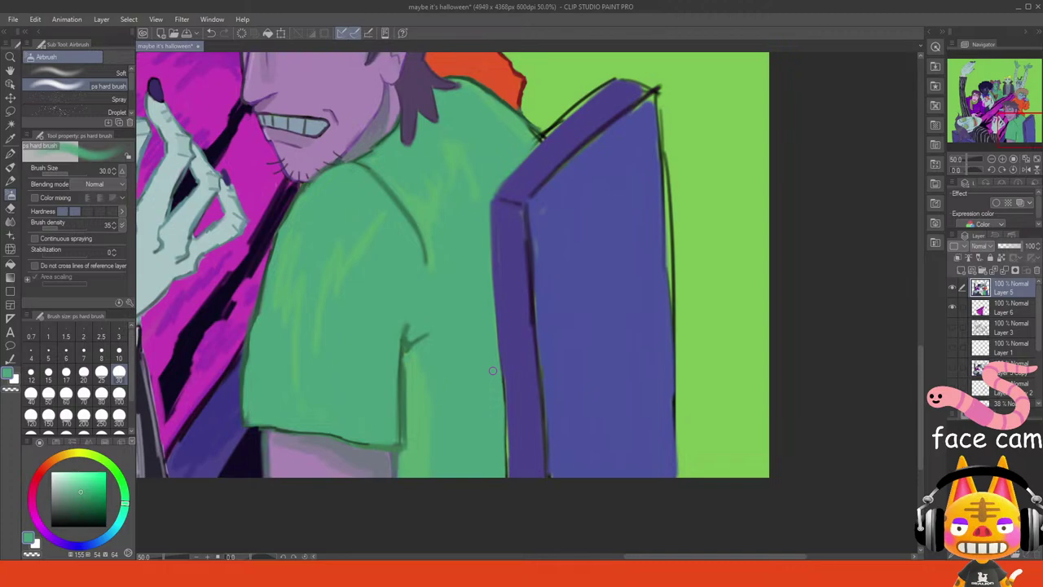
alt+click(505, 351)
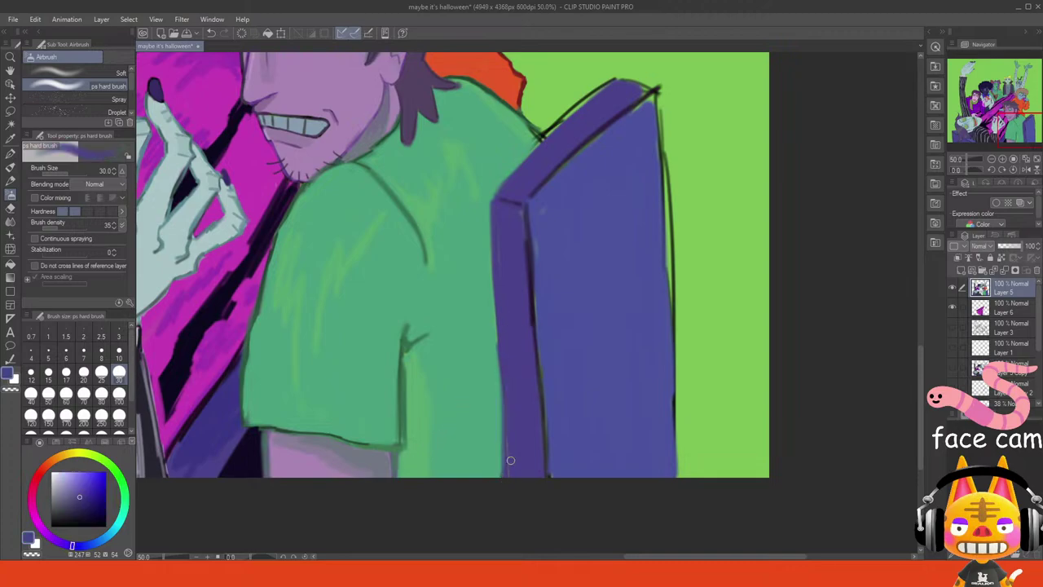
drag(511, 423, 514, 470)
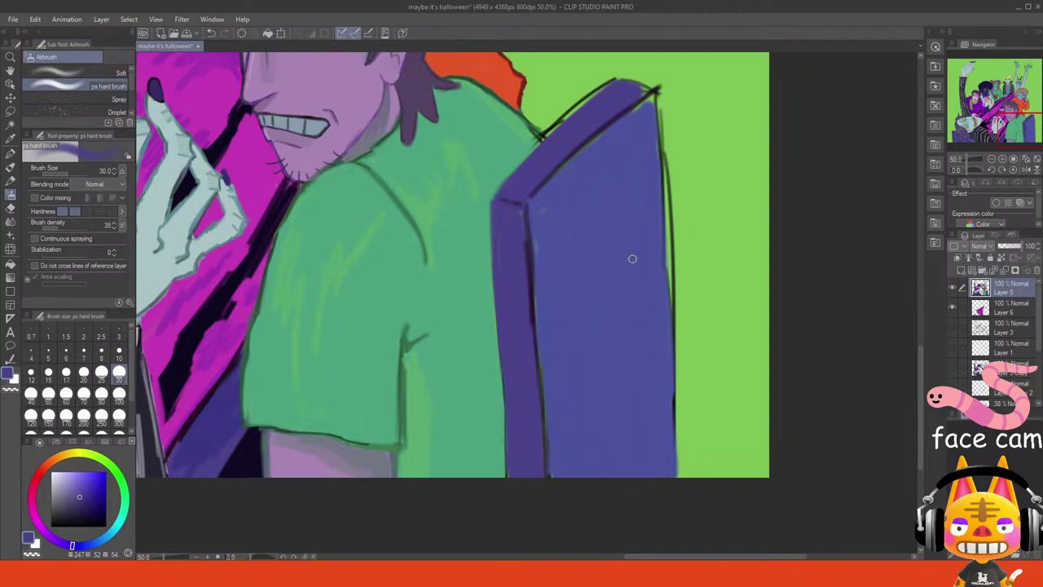
- Repaint the lower edge of the chair's side against the green shirt with sampled purple at brush size 20
alt+click(654, 241)
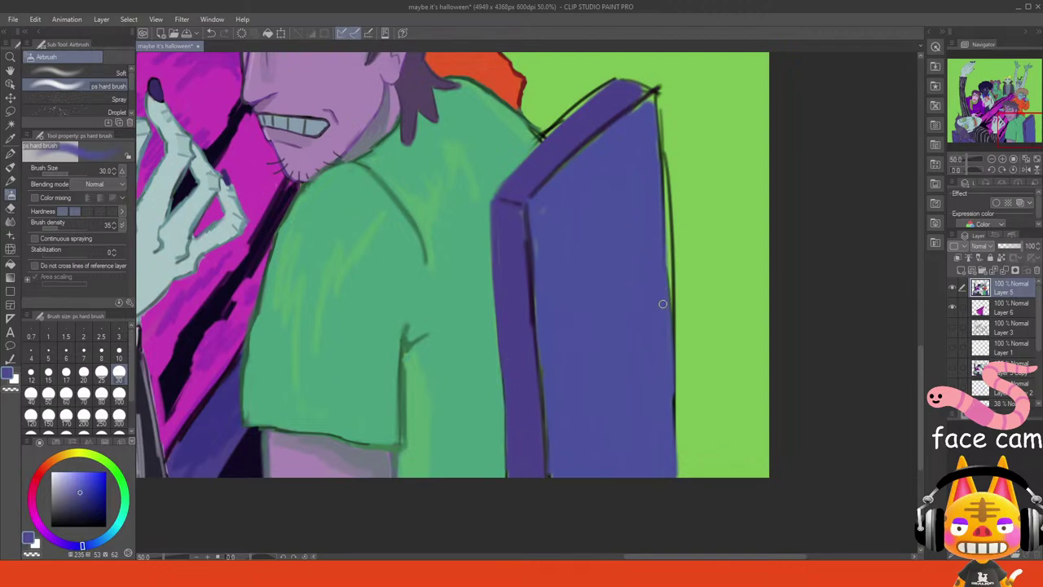
click(119, 351)
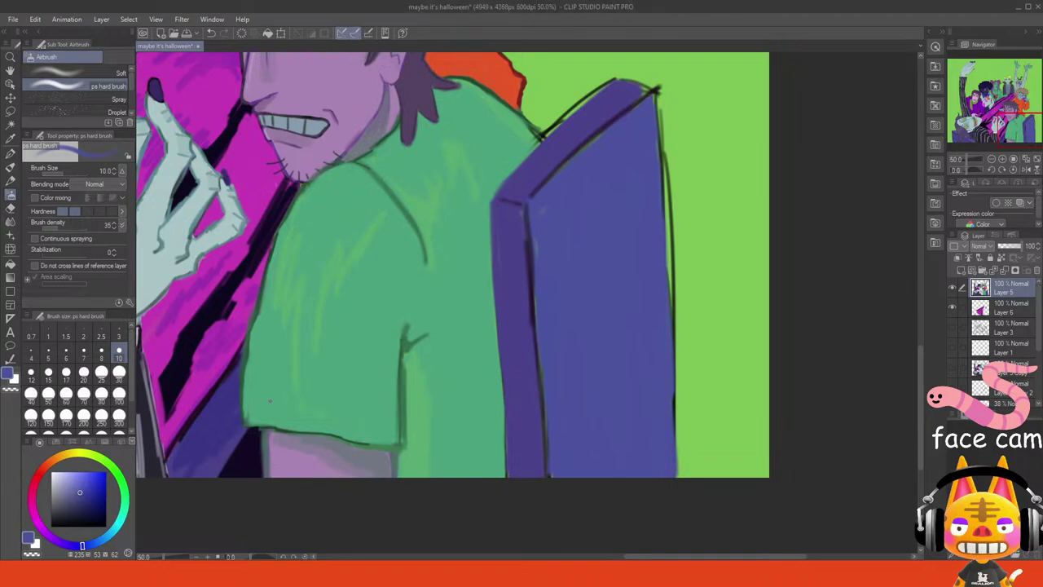
alt+click(525, 395)
click(84, 373)
mouse_move(507, 474)
mouse_down()
mouse_move(506, 330)
mouse_move(508, 495)
mouse_move(505, 303)
mouse_move(504, 477)
mouse_up()
key(ctrl+z)
key(ctrl+z)
drag(501, 378, 505, 472)
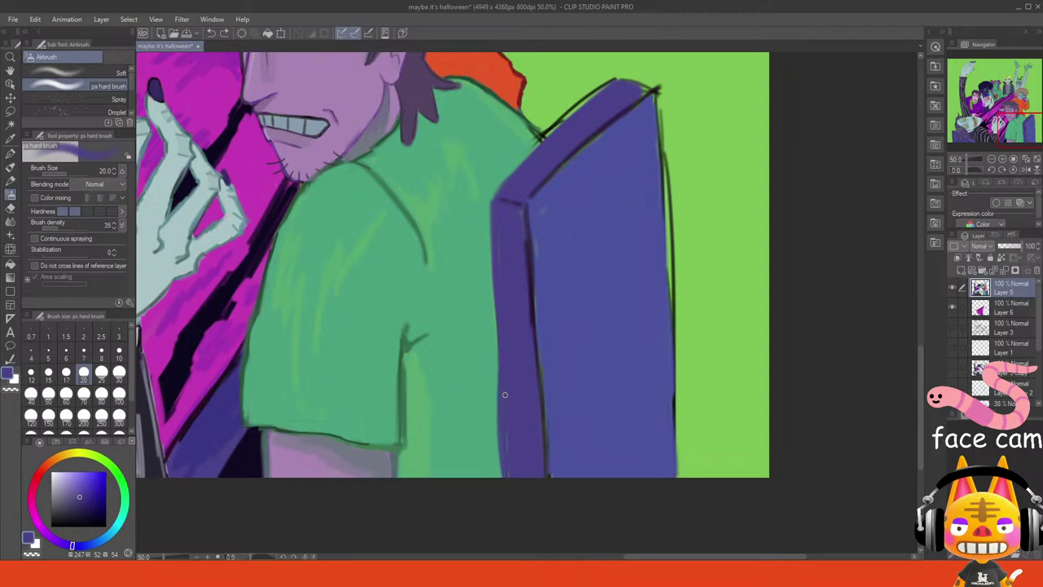
- Redo the purple edge of the chair's narrow side against the shirt and touch up the blue panel beside the dividing line with sampled blue
key(ctrl+z)
key(ctrl+z)
drag(503, 344, 508, 436)
drag(506, 369, 507, 444)
alt+click(541, 310)
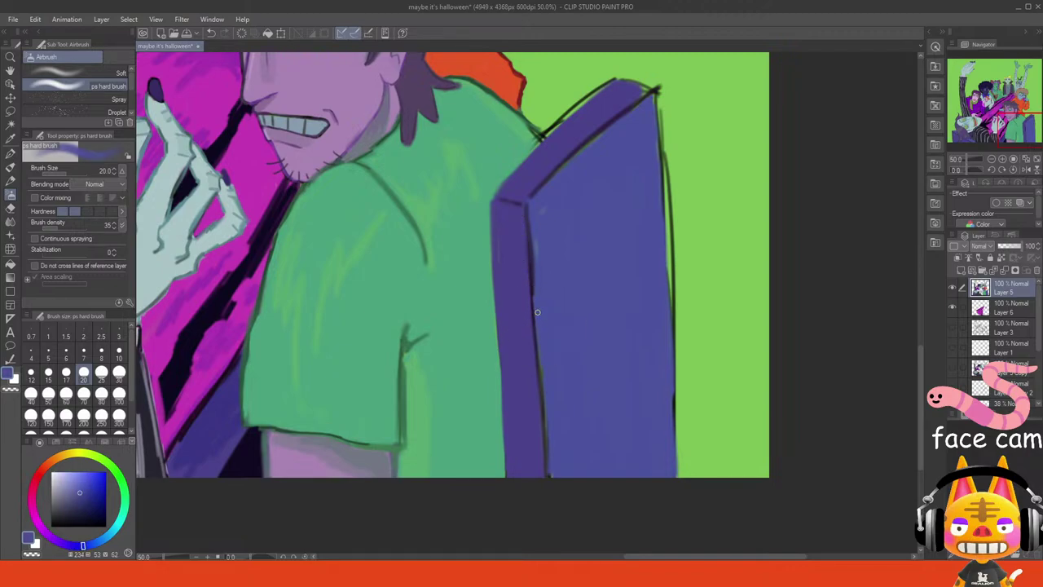
drag(539, 212, 546, 214)
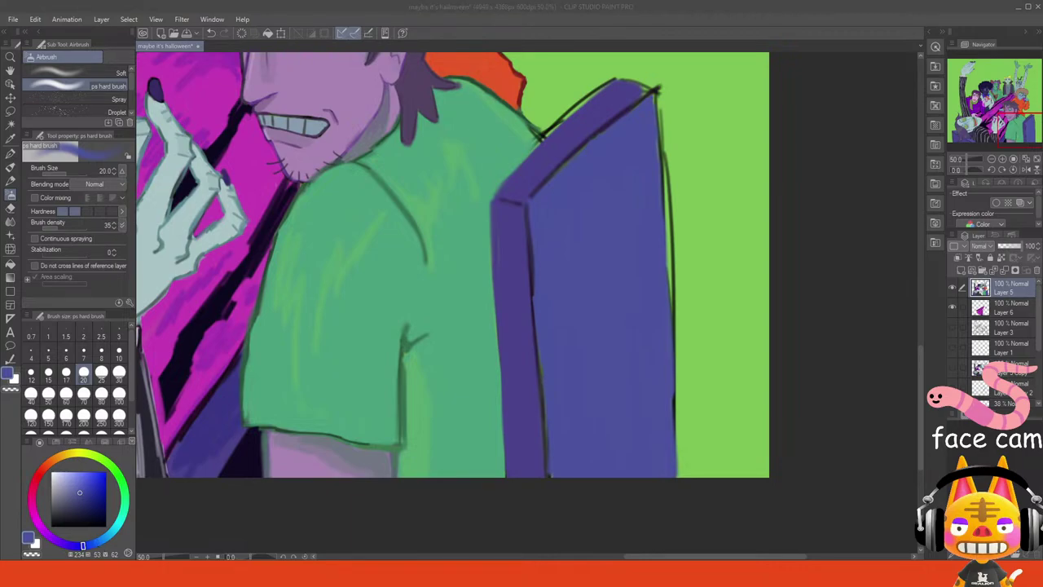
- Erase the stray sketch lines outside the large chair back's outer side and sloping top edge with the transparent brush at size 20
key(alt+Tab)
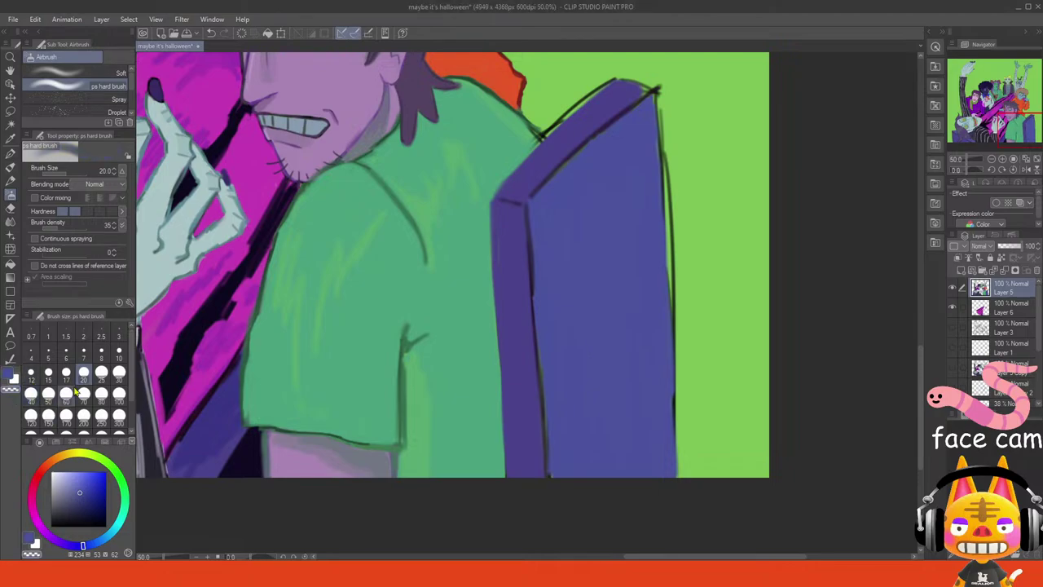
mouse_move(675, 188)
mouse_down()
mouse_move(678, 281)
mouse_move(672, 160)
mouse_move(681, 328)
mouse_up()
key(ctrl+z)
drag(678, 279, 679, 411)
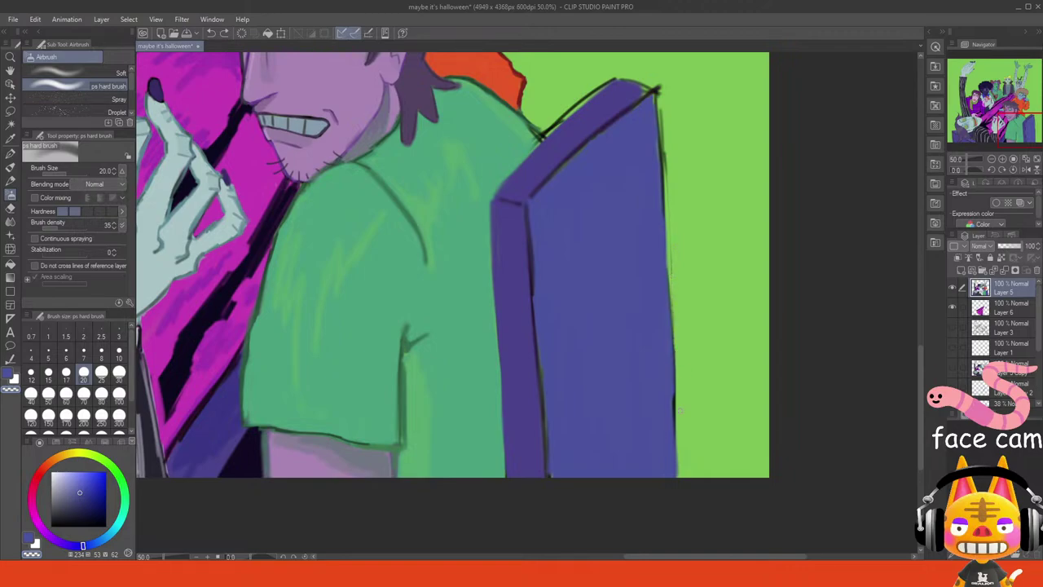
drag(672, 318, 675, 471)
drag(674, 226, 672, 274)
drag(667, 136, 672, 192)
drag(661, 111, 664, 158)
scroll(682, 154, up, 3)
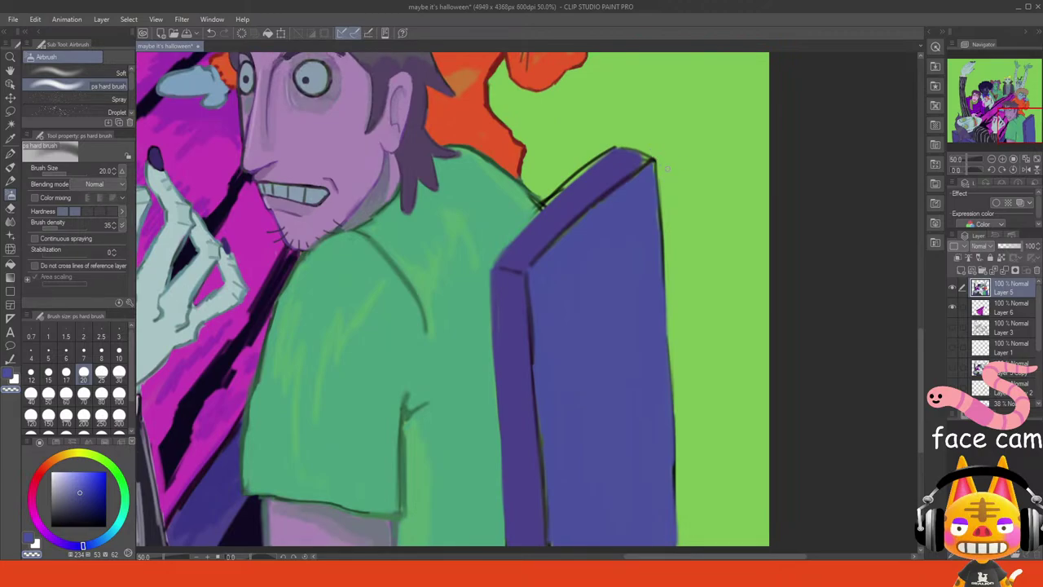
drag(534, 204, 612, 147)
- Tidy the green shirt's shoulder outline where it meets the chair's top, using sampled dark green, shirt green, chair purple and transparent colour
alt+click(526, 196)
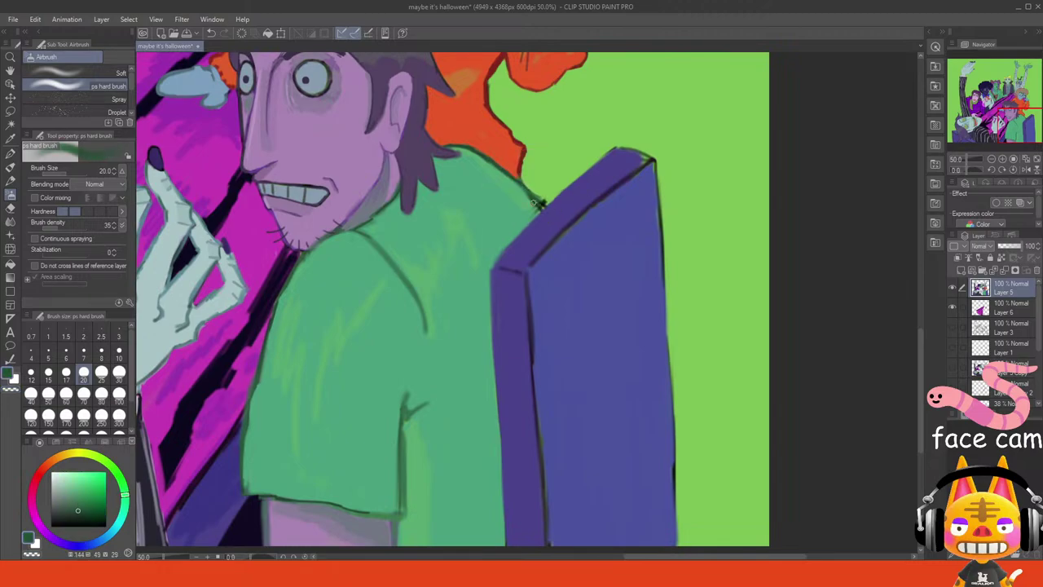
drag(531, 192, 543, 202)
key(ctrl+z)
alt+click(518, 199)
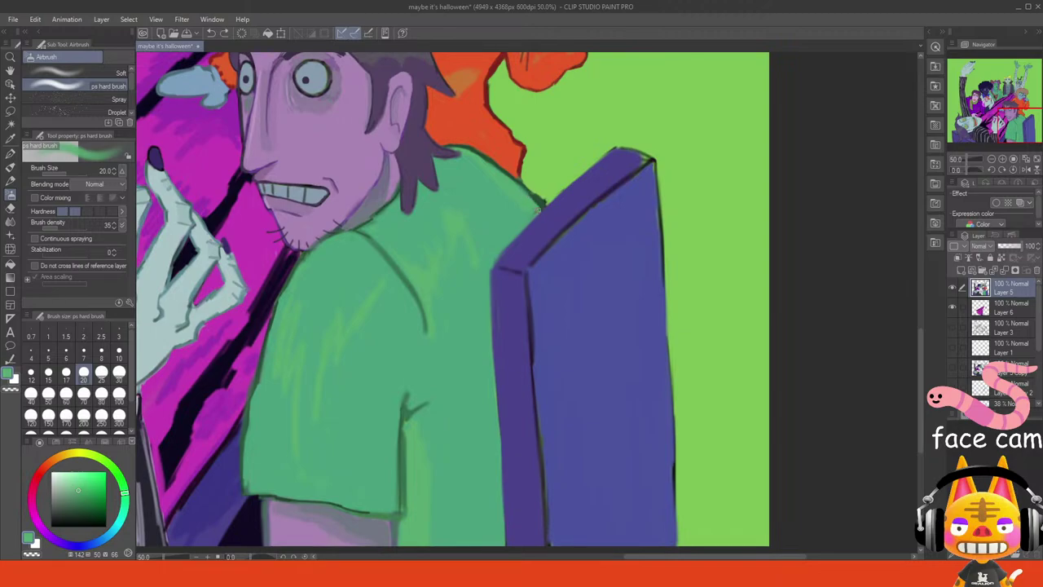
alt+click(543, 205)
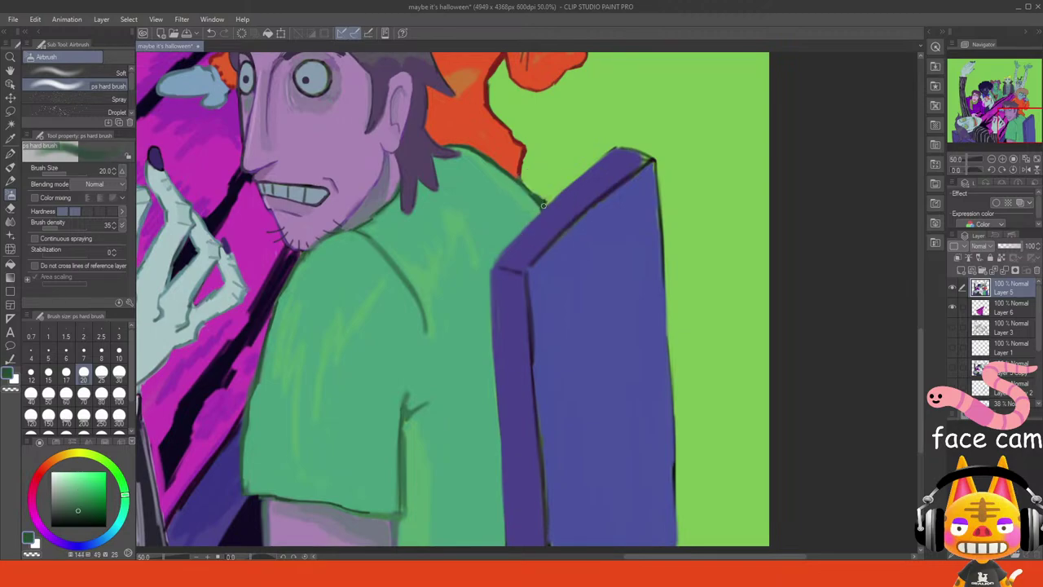
click(10, 391)
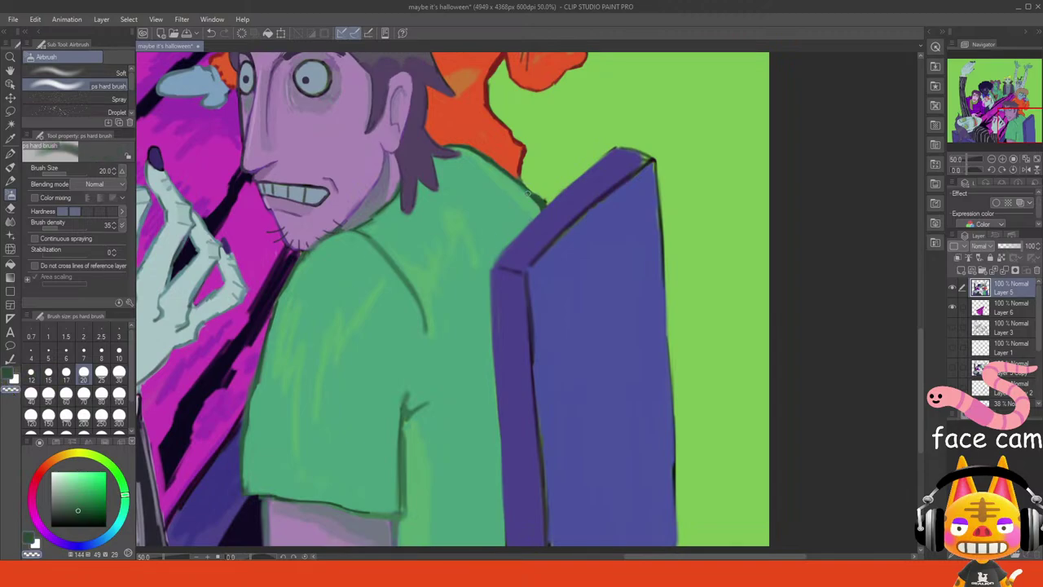
key(ctrl+z)
key(ctrl+z)
alt+click(562, 209)
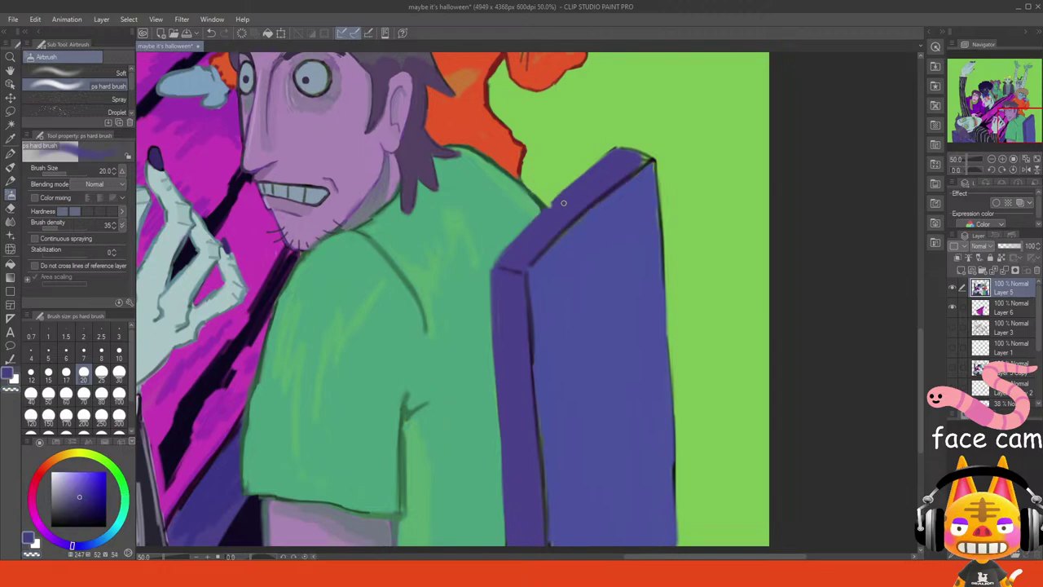
- Sample dark green from the shirt's outline and redraw the sleeve hem above the man's arm
click(1023, 165)
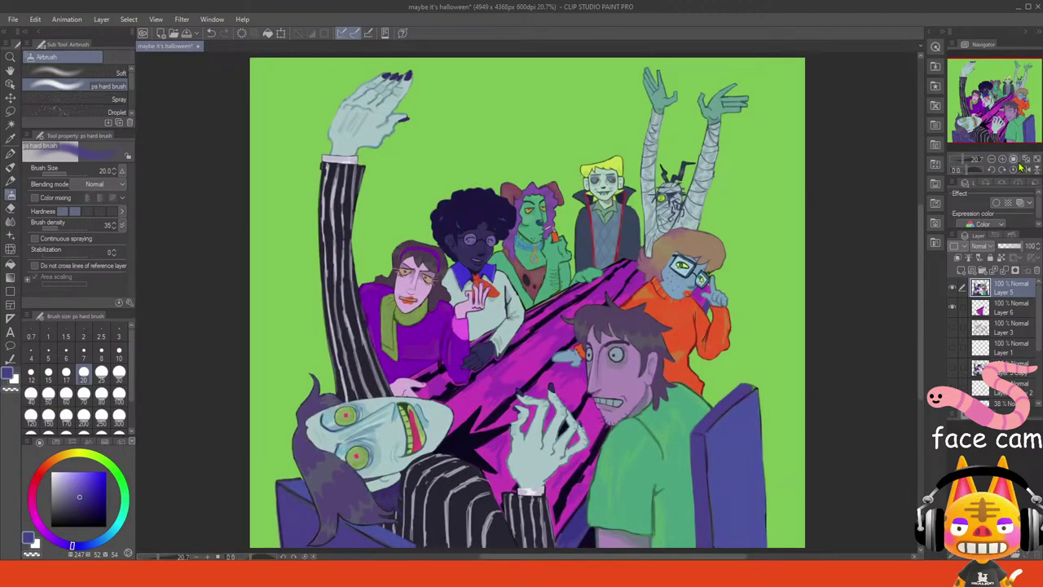
click(999, 163)
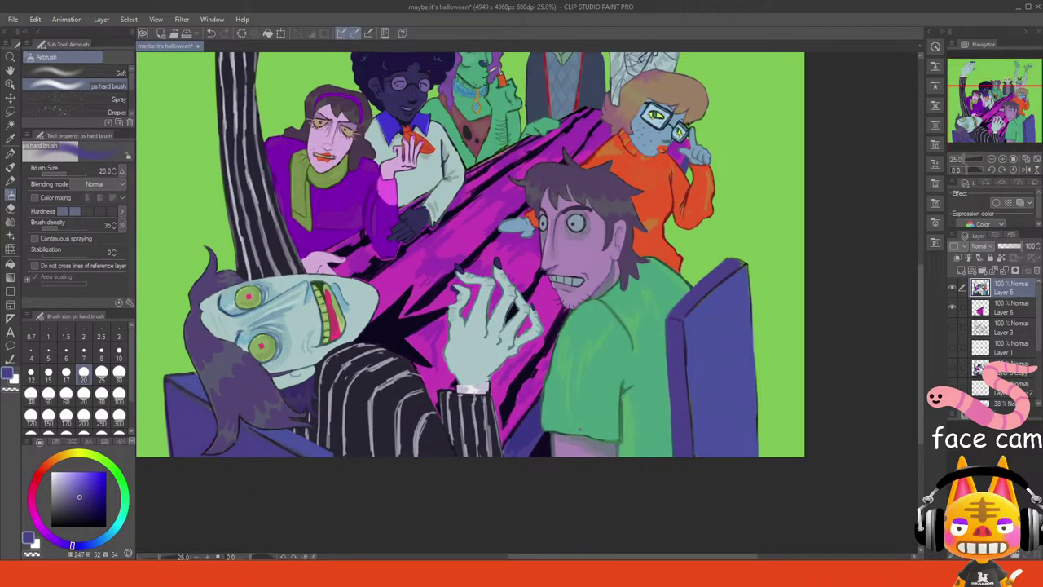
alt+click(586, 441)
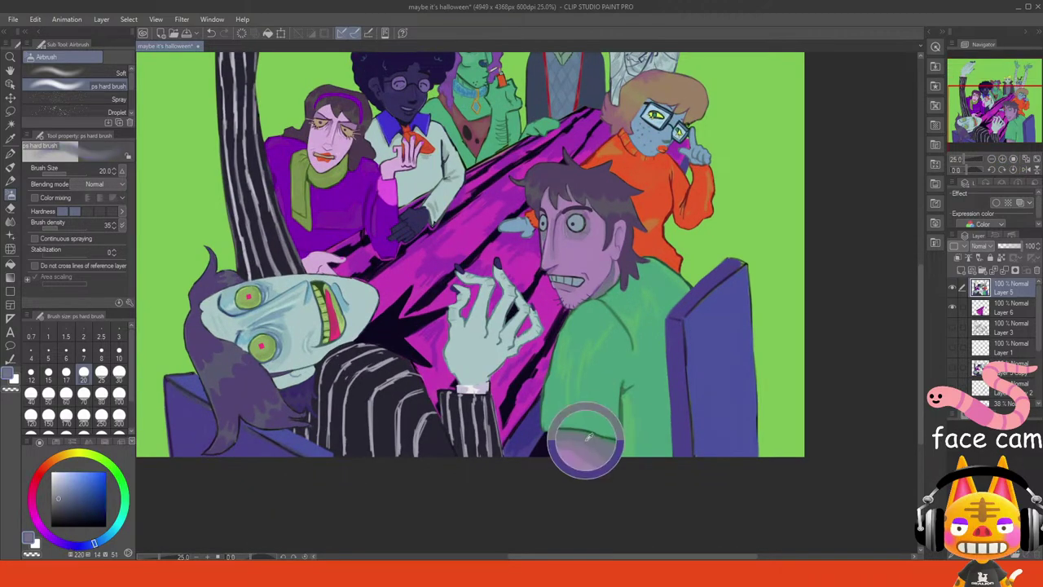
alt+click(589, 436)
alt+click(591, 438)
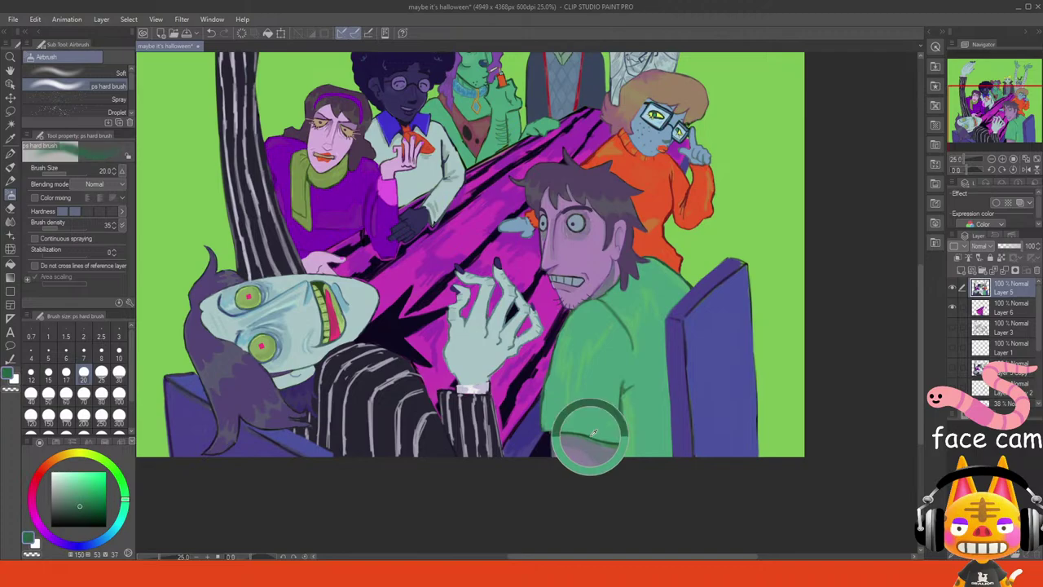
alt+click(591, 437)
drag(591, 438, 610, 439)
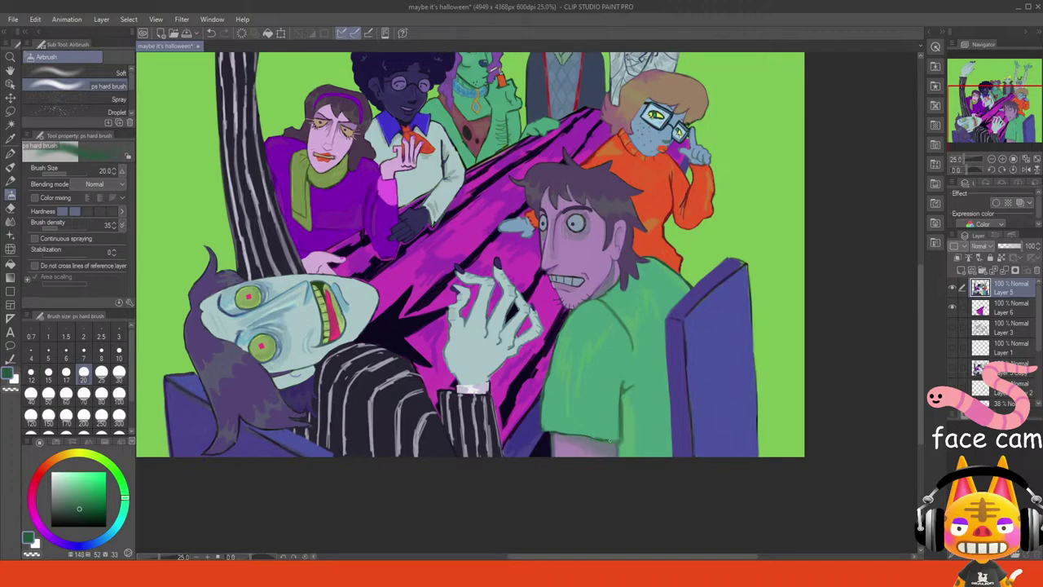
- Strengthen the dark green outline along the shirt's sleeve hem, outer sleeve edge and the shoulder below the chin
click(1011, 128)
click(1002, 159)
click(1002, 159)
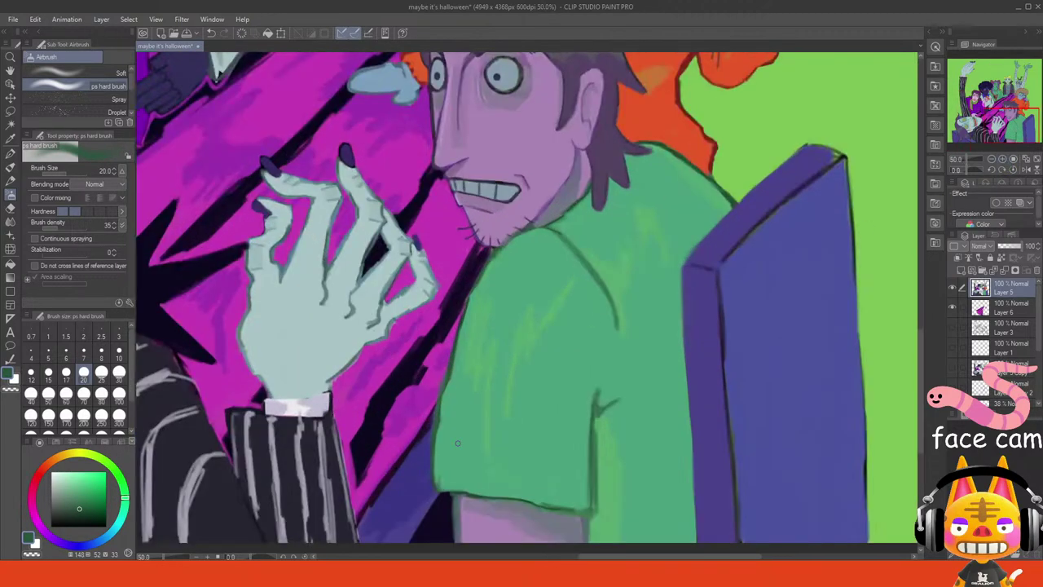
drag(456, 493, 546, 505)
drag(446, 379, 441, 409)
drag(500, 242, 517, 244)
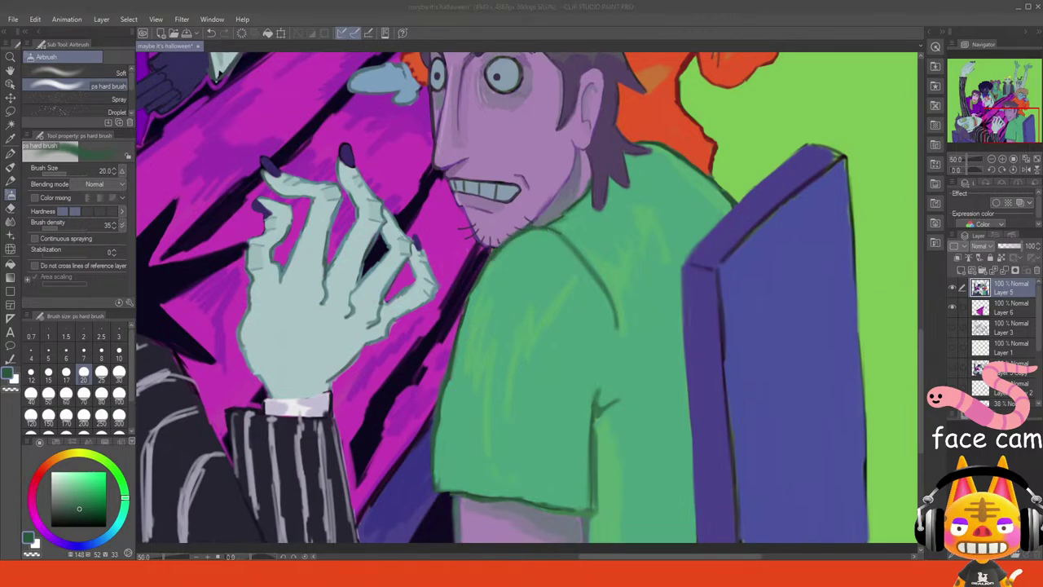
key(alt+Tab)
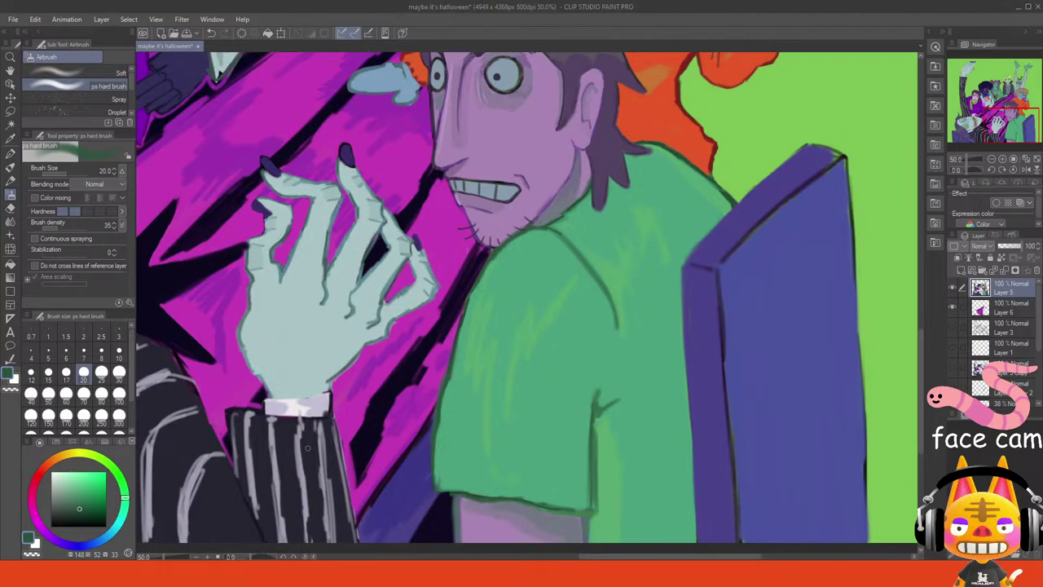
- Try to paint behind the orange-sweatered woman with sampled chair purple on Layer 6
drag(1006, 114, 1005, 102)
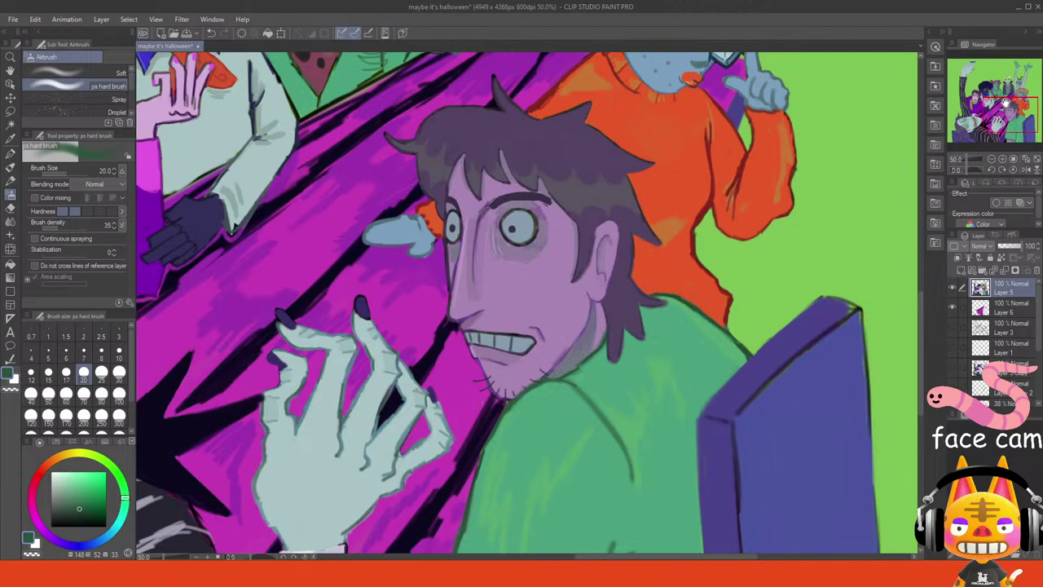
drag(1014, 119, 1012, 98)
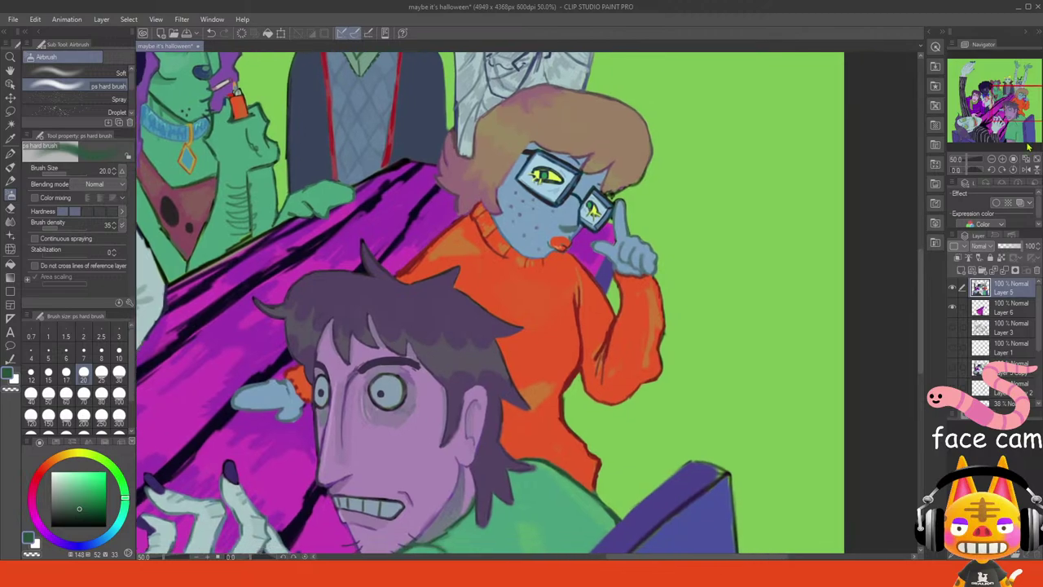
click(1030, 160)
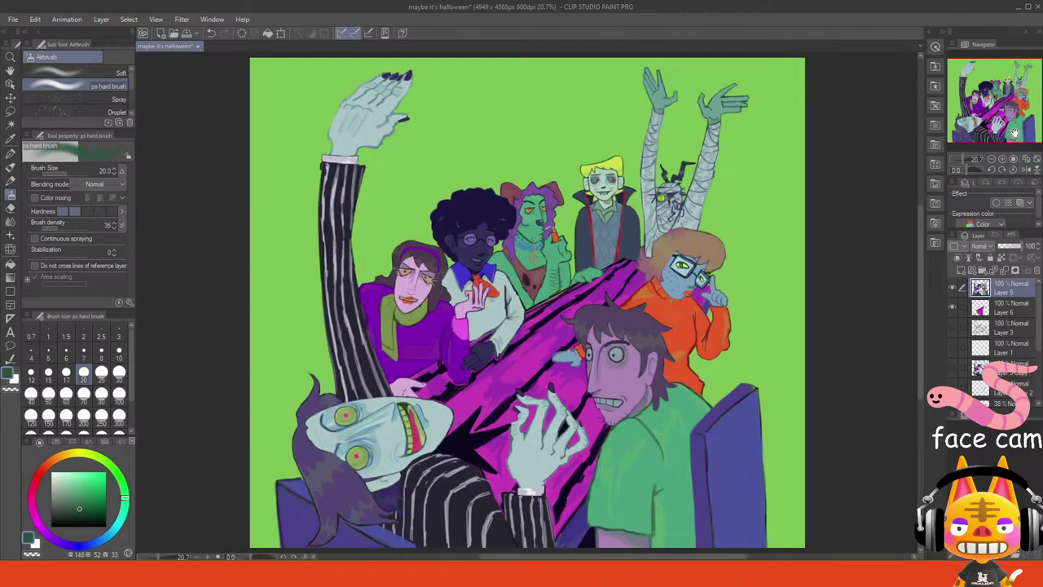
drag(1004, 104, 1016, 109)
click(1003, 158)
click(1004, 158)
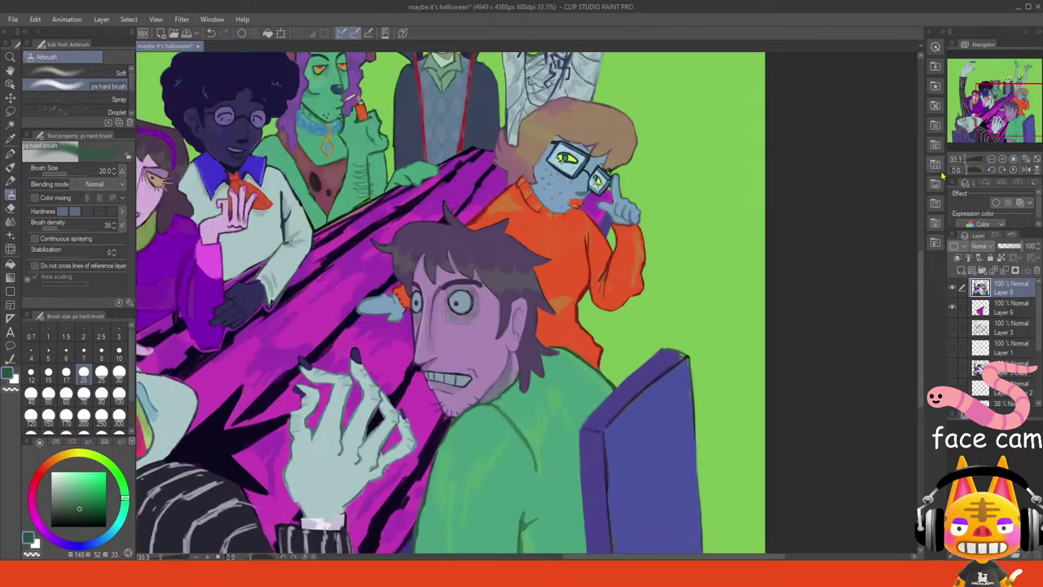
click(988, 312)
alt+click(606, 224)
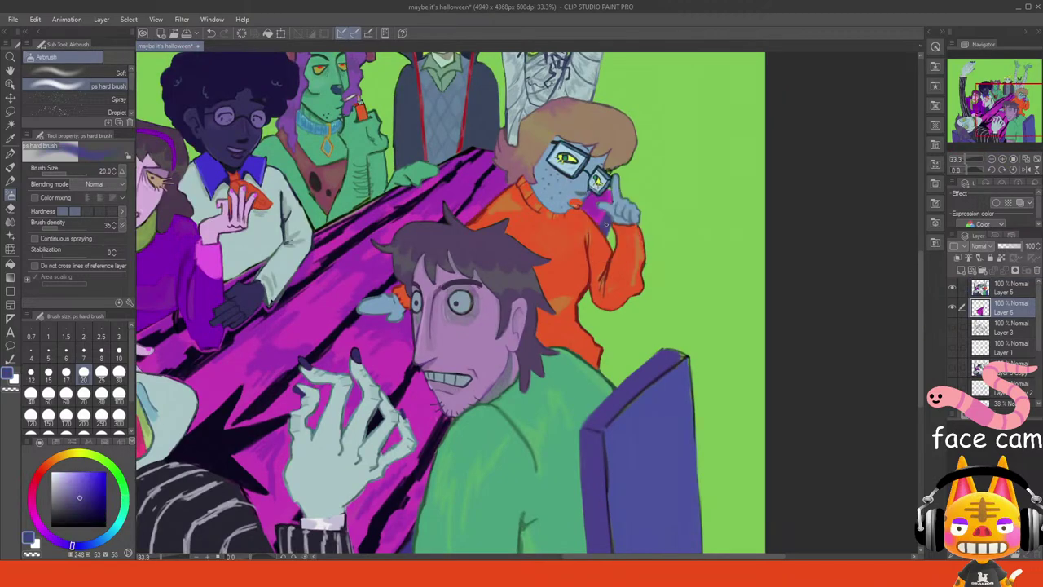
drag(588, 290, 569, 334)
key(ctrl+z)
click(1015, 161)
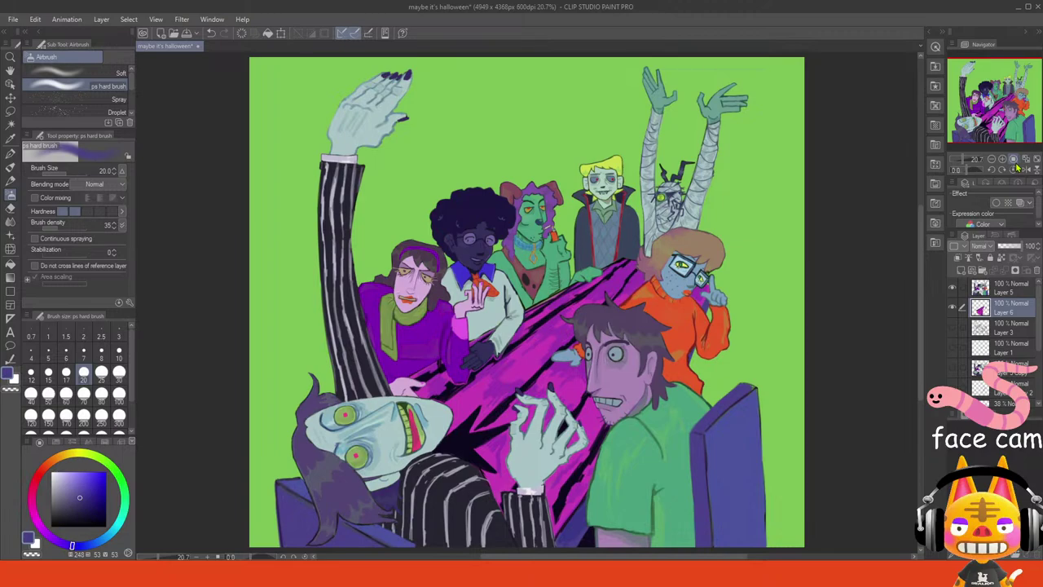
- Hide Layer 6 temporarily and erase the stray black line beside the purple sweater's elbow on Layer 5
click(998, 289)
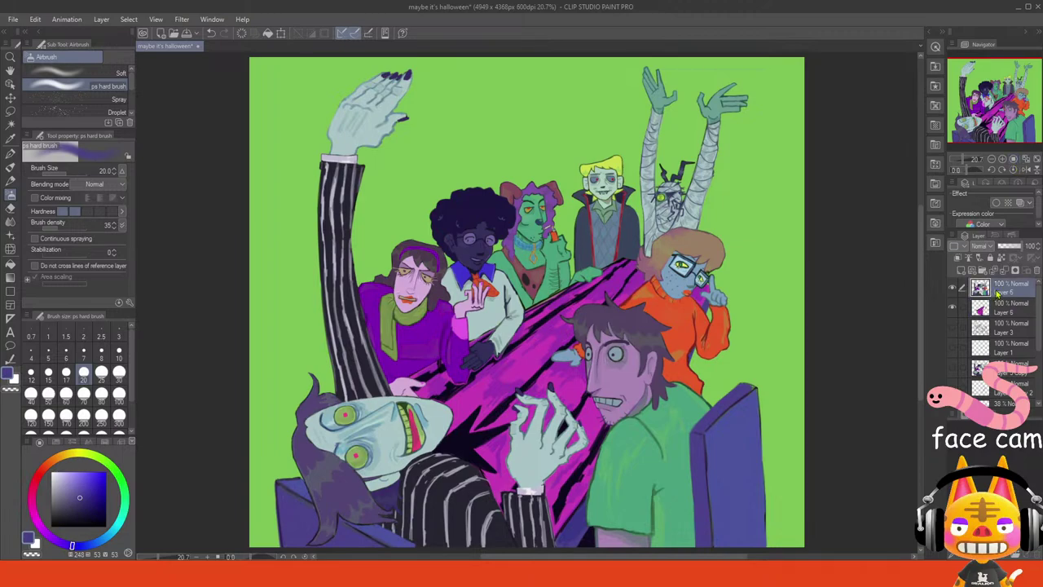
click(1003, 159)
click(1002, 159)
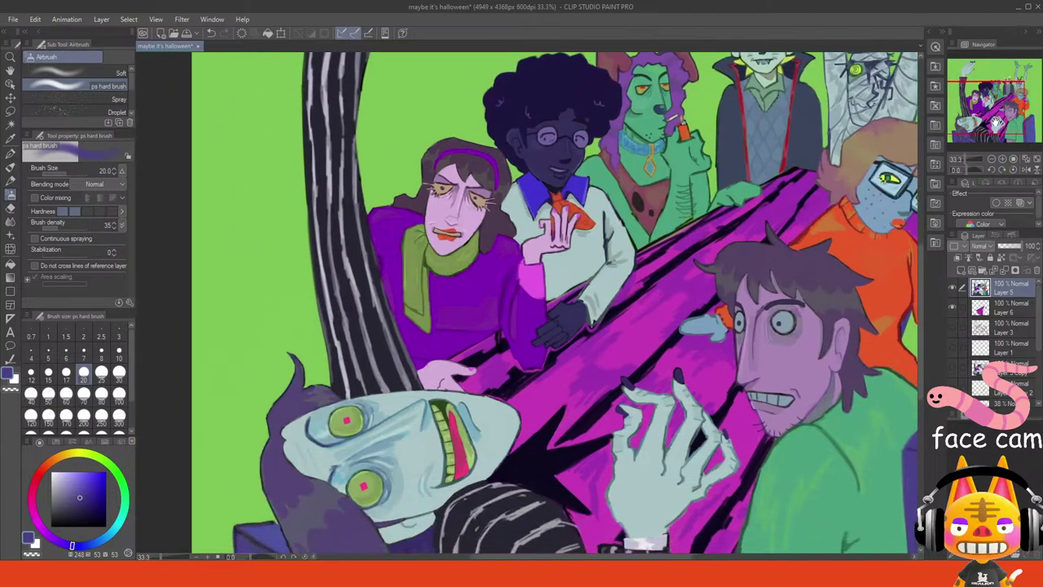
click(1002, 160)
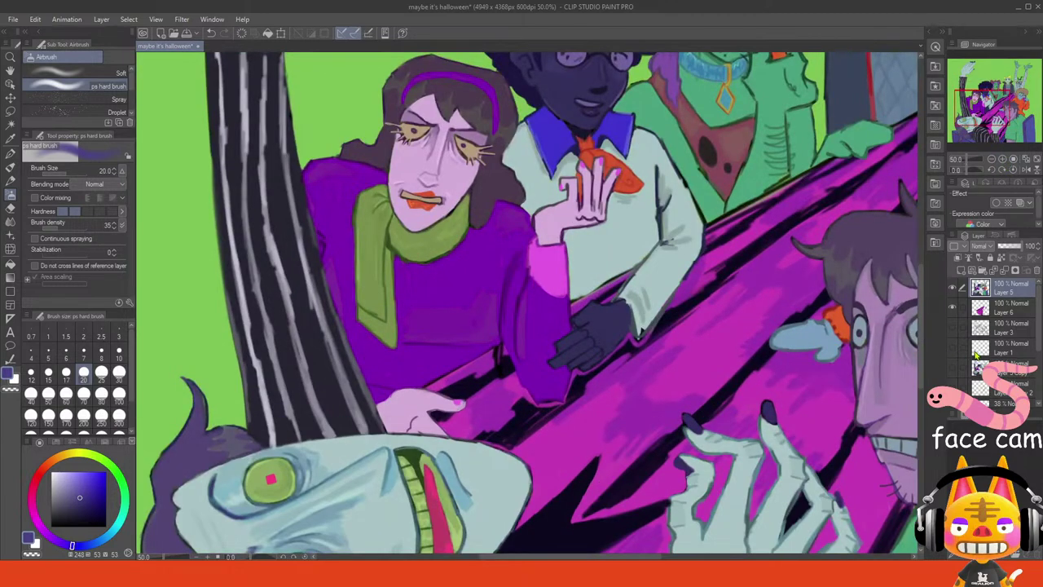
click(953, 307)
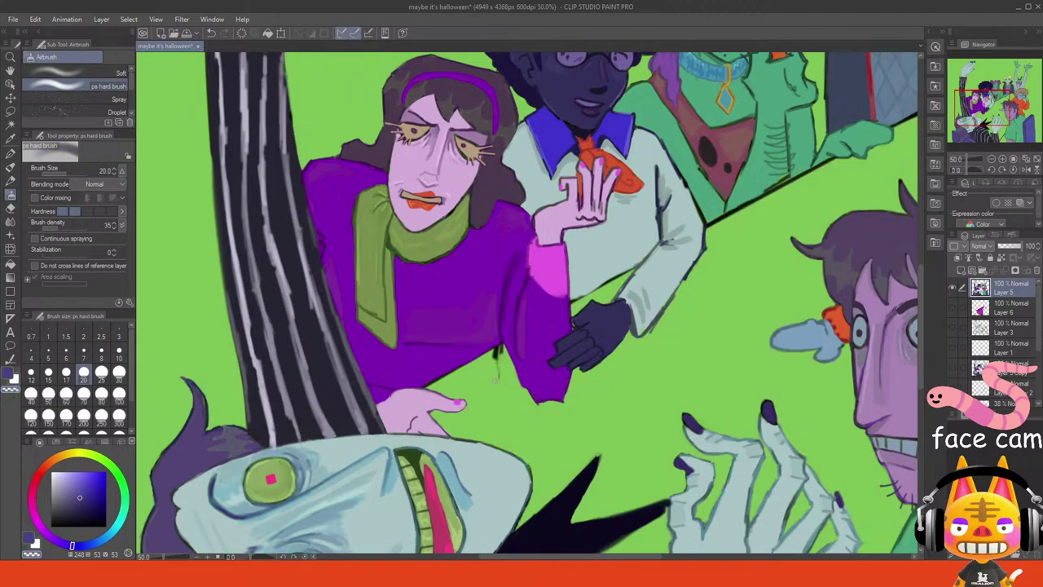
drag(492, 358, 498, 351)
click(953, 310)
click(992, 314)
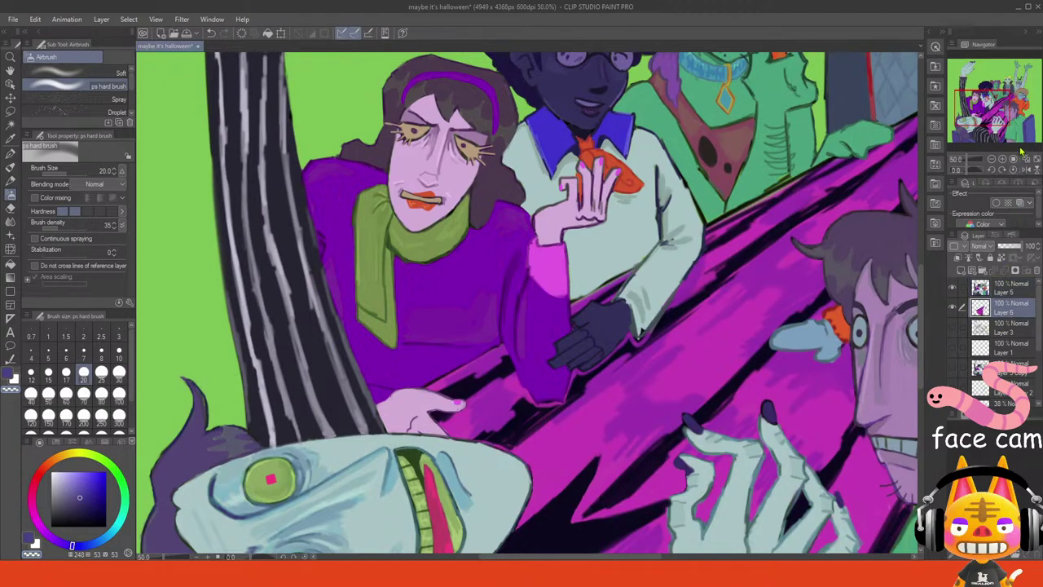
drag(1000, 115, 1010, 111)
click(978, 287)
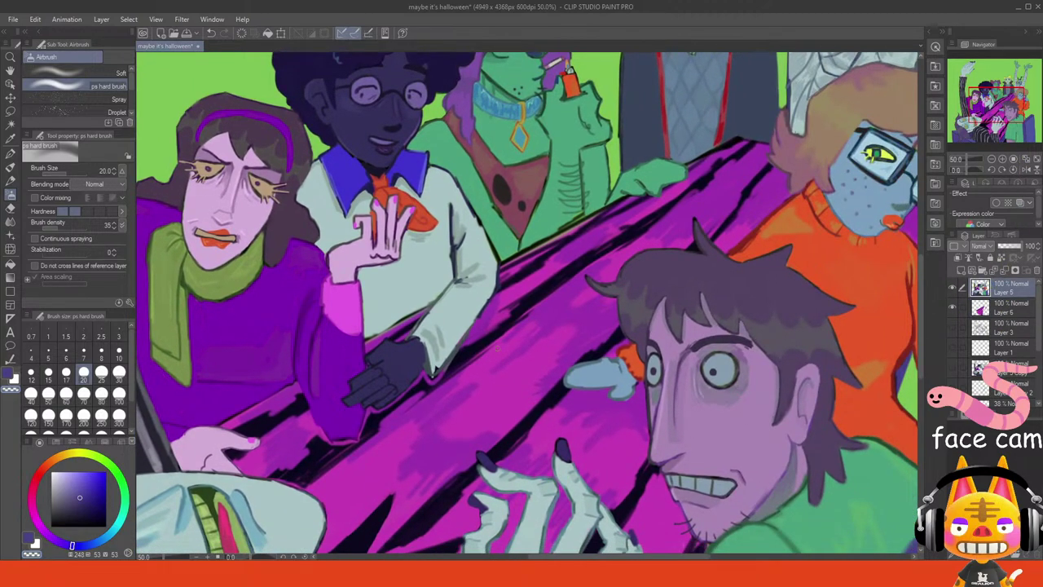
alt+click(537, 359)
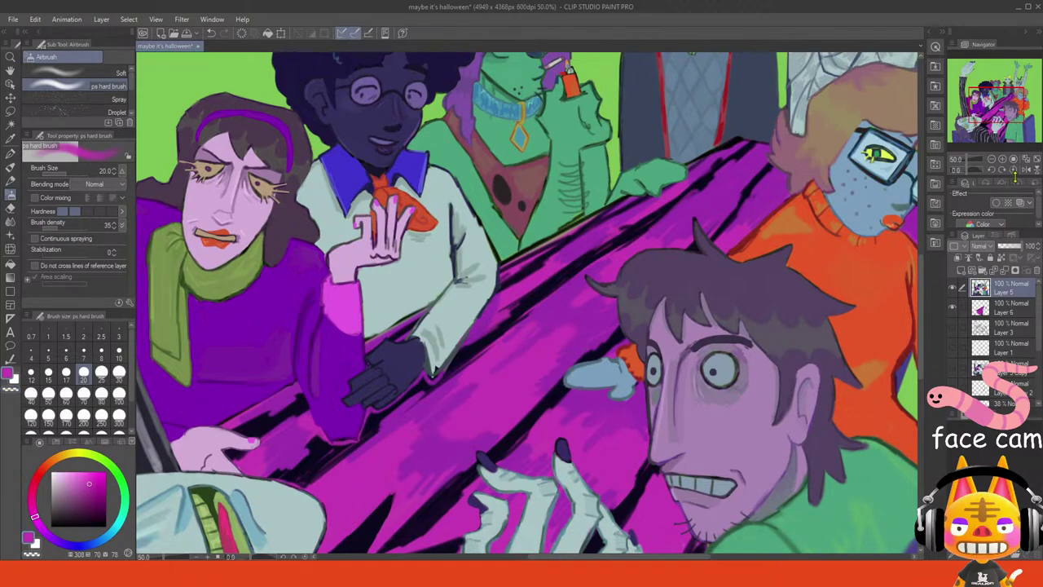
key(ctrl+u)
drag(948, 213, 964, 211)
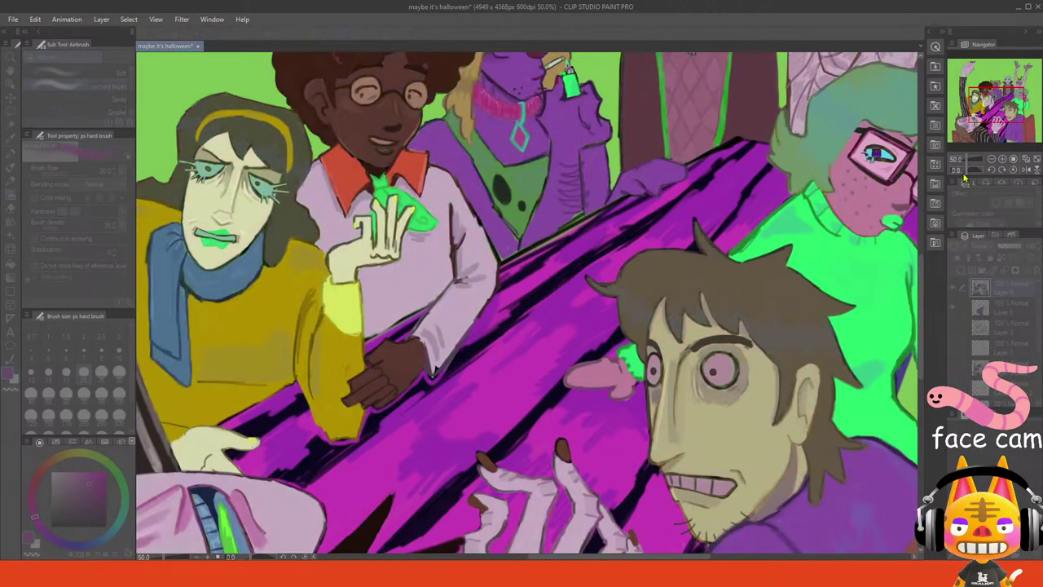
click(994, 213)
- Try orange and red hue shifts for the table on Layer 6
click(987, 306)
key(ctrl+u)
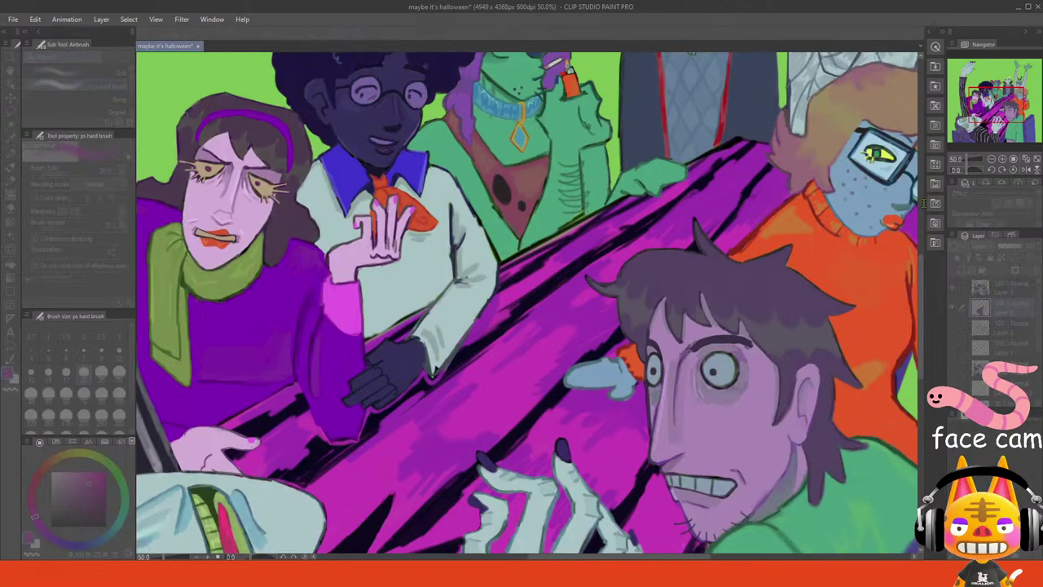
drag(928, 219, 944, 217)
drag(992, 130, 1003, 121)
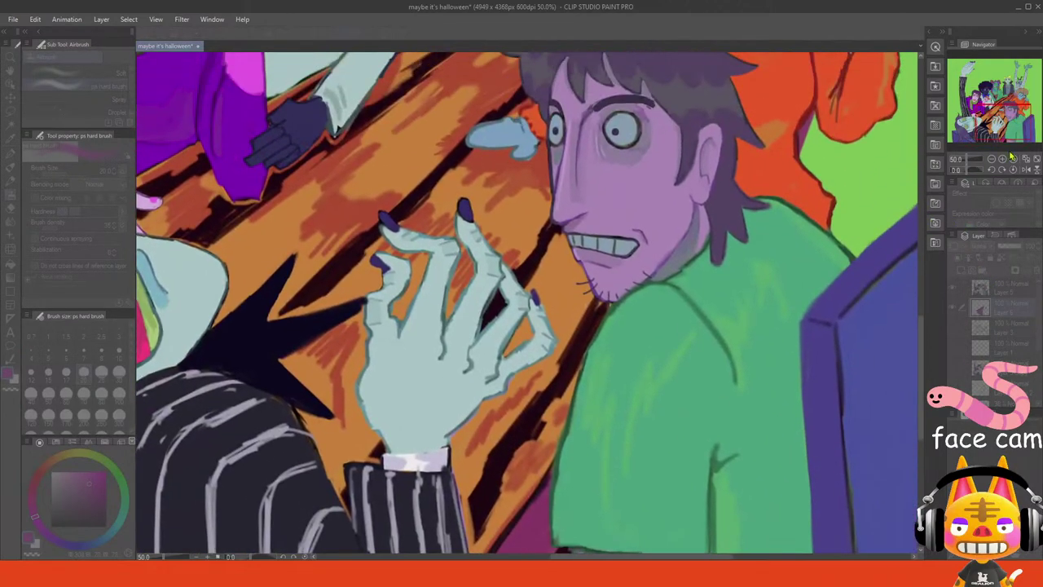
click(1025, 160)
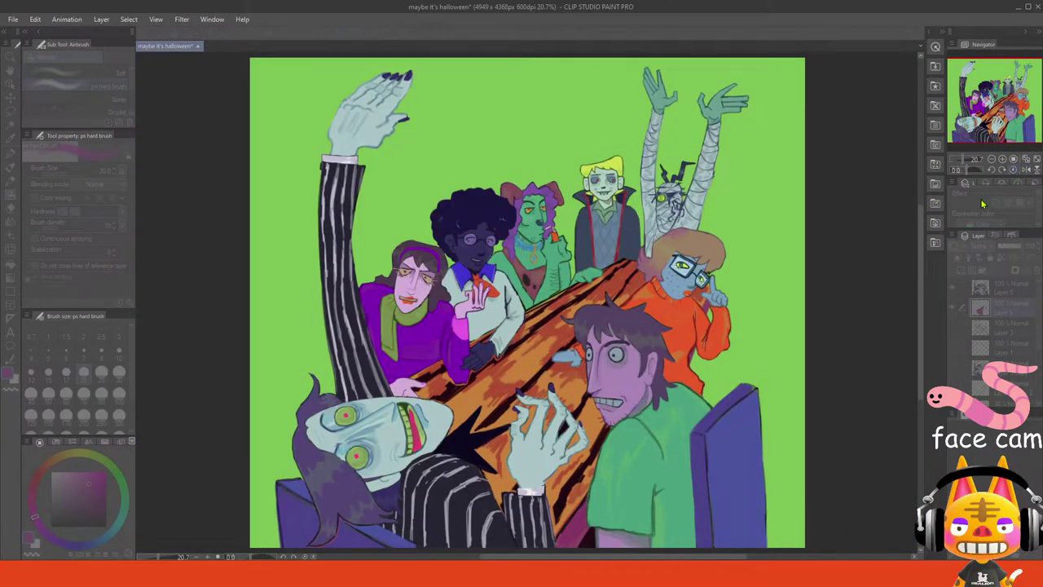
drag(907, 217, 899, 216)
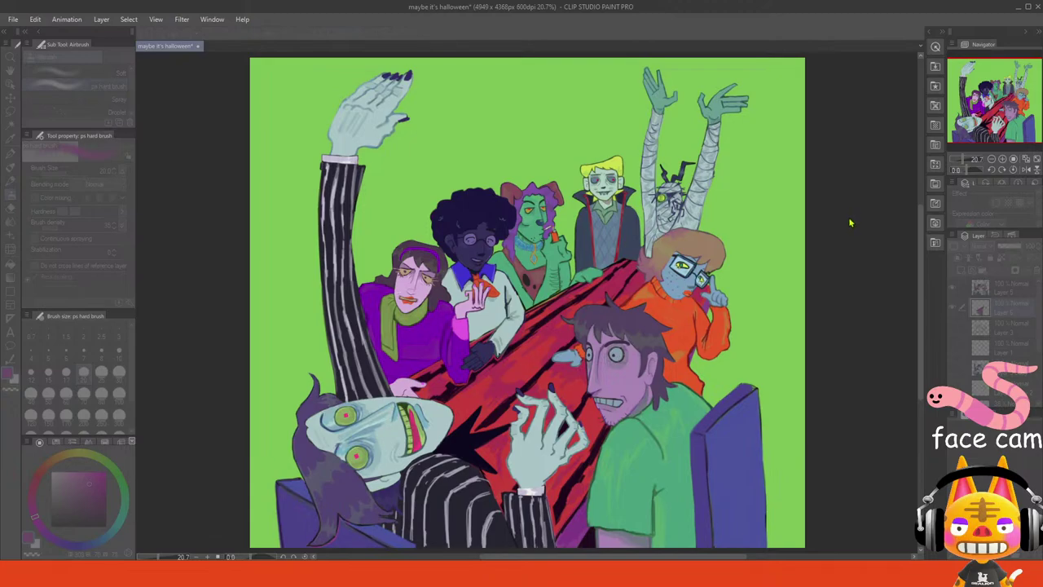
drag(852, 214, 886, 215)
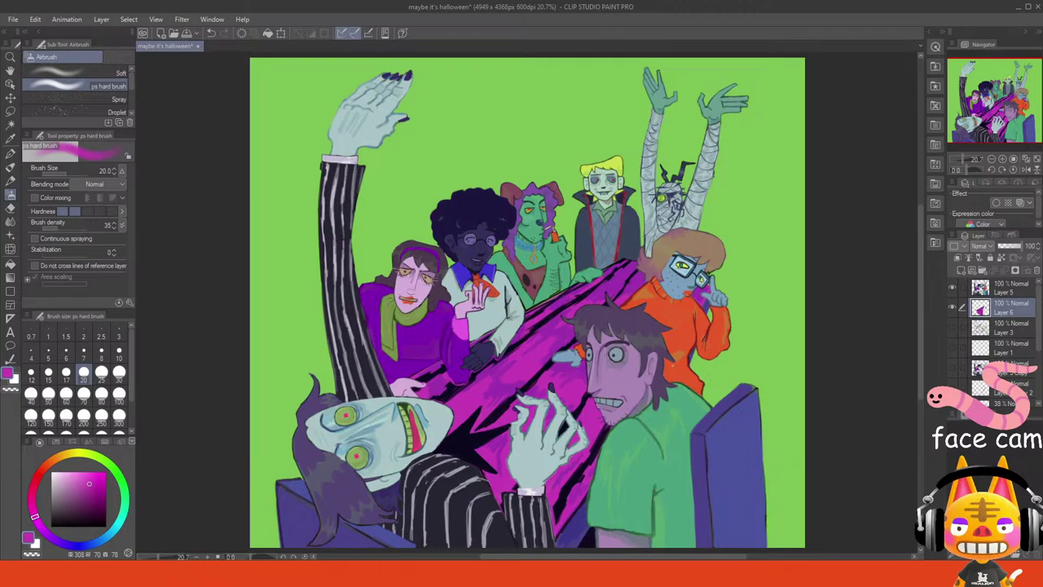
- Create a new layer beneath Layer 6 and set up a dark purple hard brush at size 17
drag(984, 125, 992, 123)
click(1025, 158)
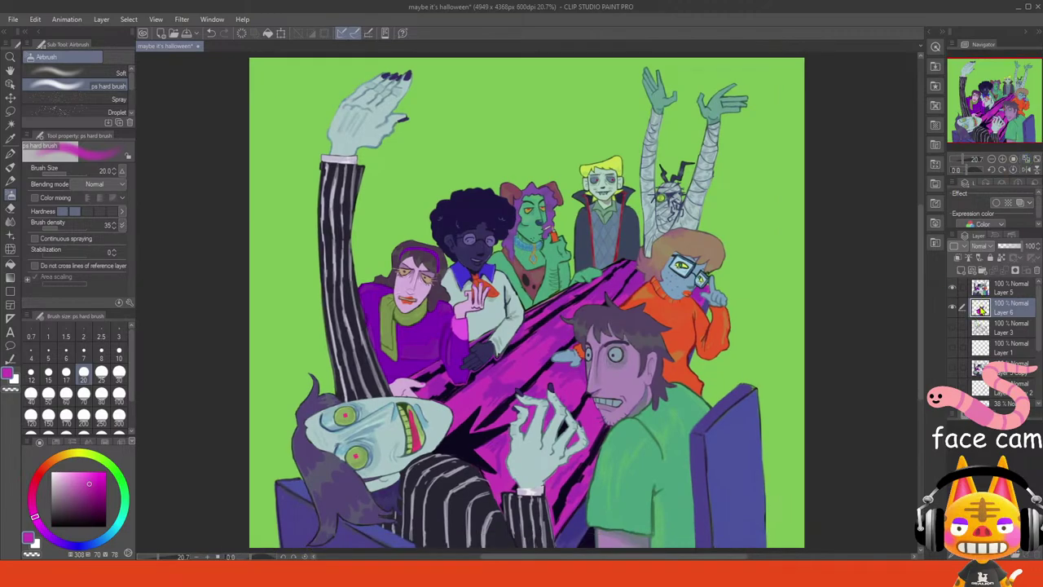
click(983, 326)
click(961, 271)
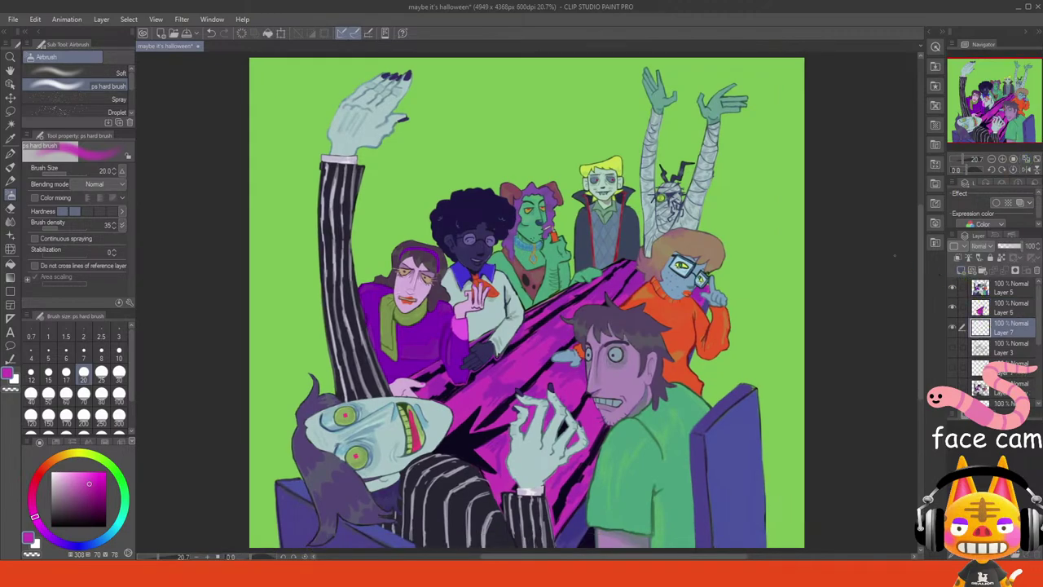
drag(89, 483, 91, 506)
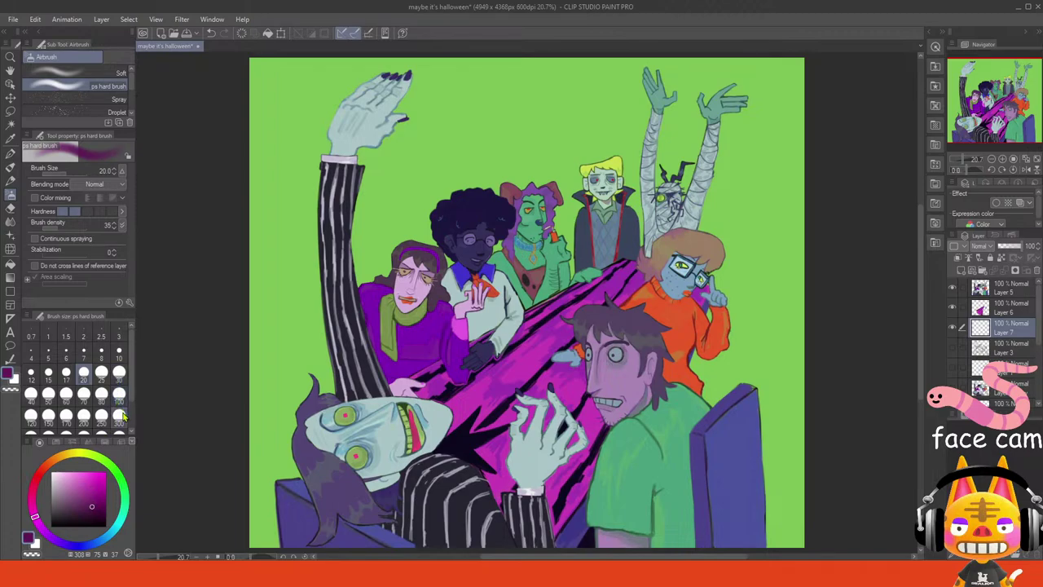
click(120, 356)
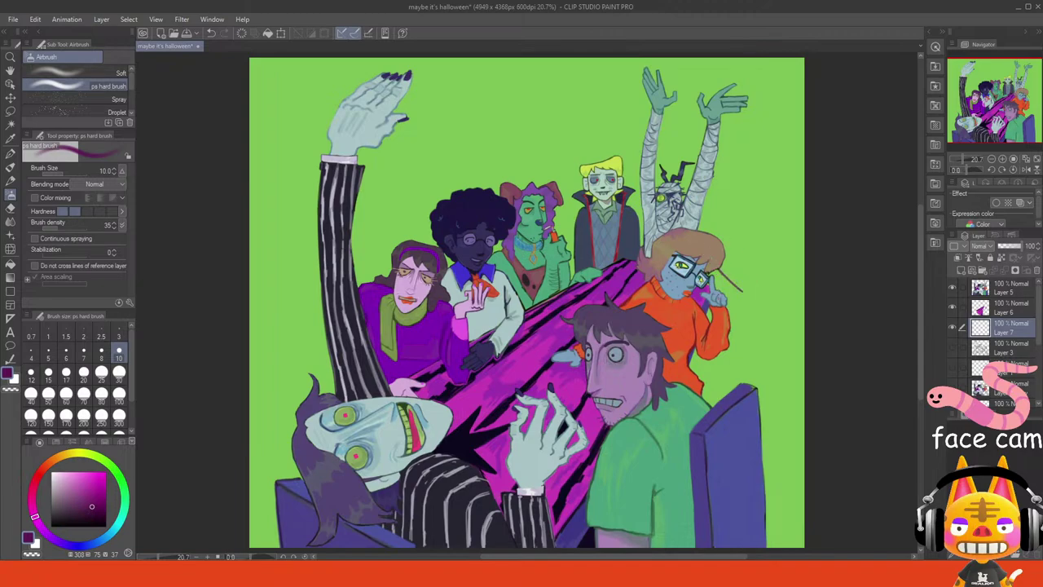
click(66, 372)
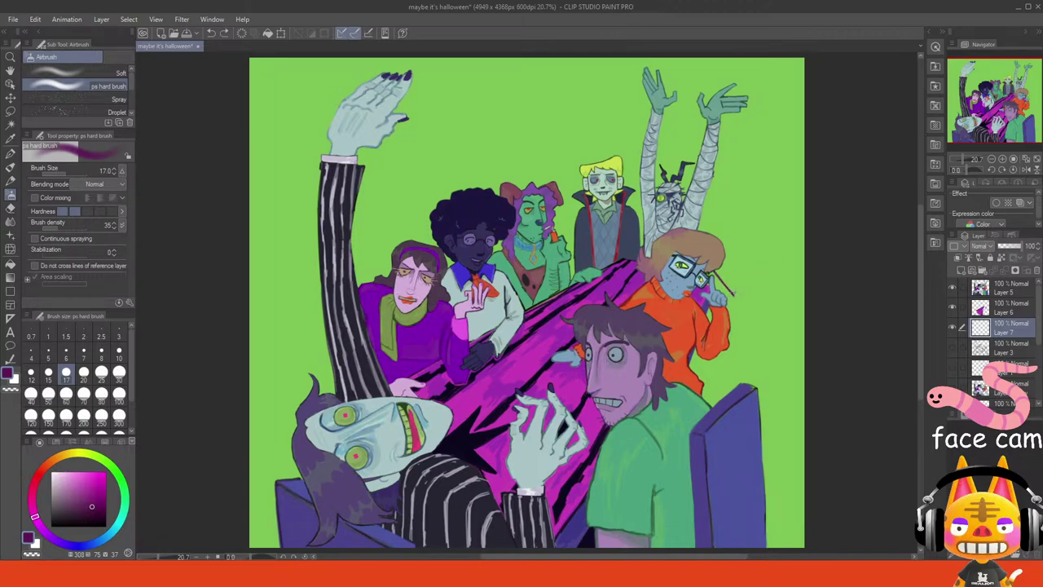
- Sketch the far wall's edges and the room corner lines behind the orange-sweatered woman on Layer 7
drag(731, 295, 797, 253)
key(ctrl+z)
drag(752, 191, 795, 254)
drag(751, 178, 704, 205)
key(ctrl+z)
drag(751, 180, 702, 215)
key(ctrl+z)
key(ctrl+z)
key(ctrl+z)
key(ctrl+z)
mouse_move(754, 178)
mouse_down()
mouse_move(805, 57)
mouse_move(751, 165)
mouse_move(794, 73)
mouse_up()
drag(792, 255, 837, 258)
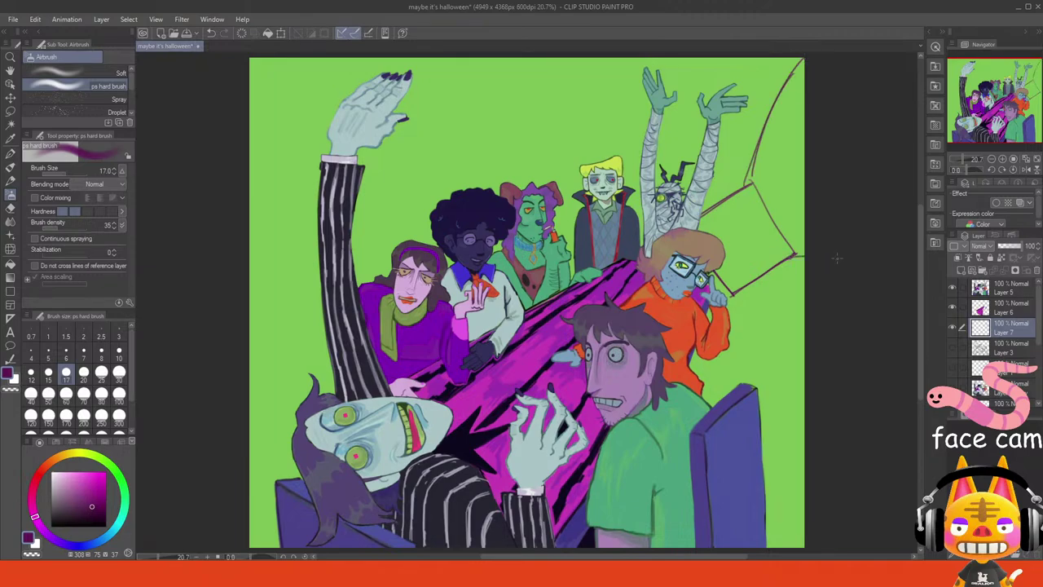
- Hide Layers 5 and 6, close the far wall's outline and sketch the curved ceiling line across to the opposite canvas edge
click(951, 307)
click(952, 287)
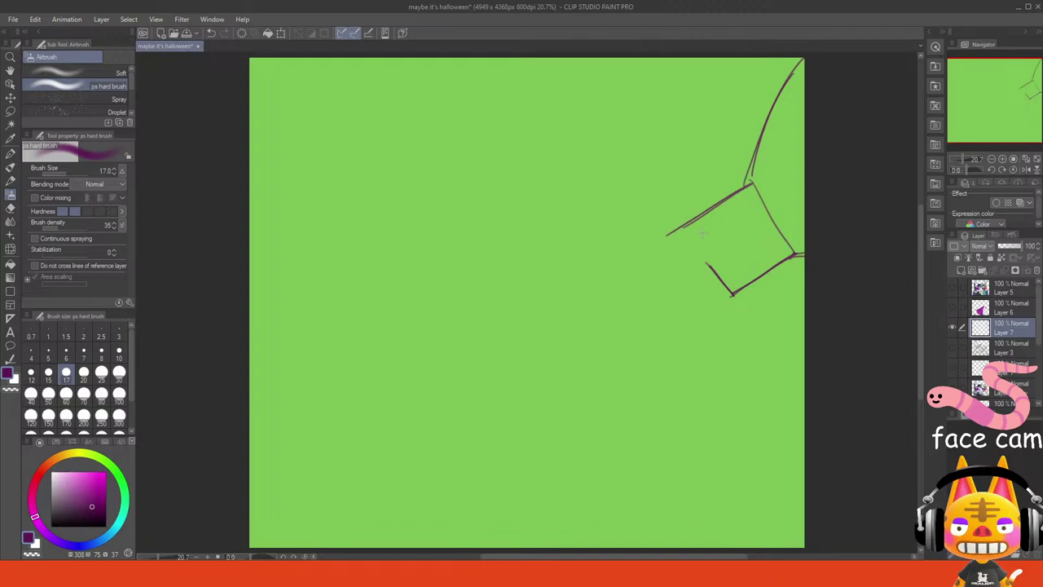
drag(683, 230, 707, 264)
mouse_move(680, 229)
mouse_down()
mouse_move(400, 200)
mouse_move(345, 166)
mouse_up()
key(ctrl+z)
key(ctrl+z)
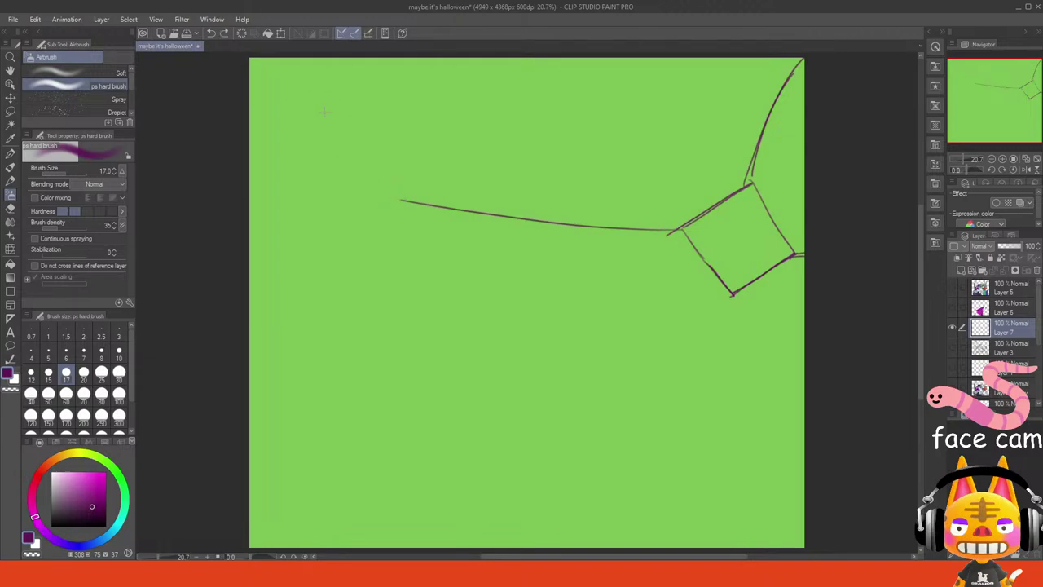
mouse_move(251, 105)
mouse_down()
mouse_move(295, 145)
mouse_move(388, 194)
mouse_up()
key(ctrl+z)
drag(288, 140, 392, 191)
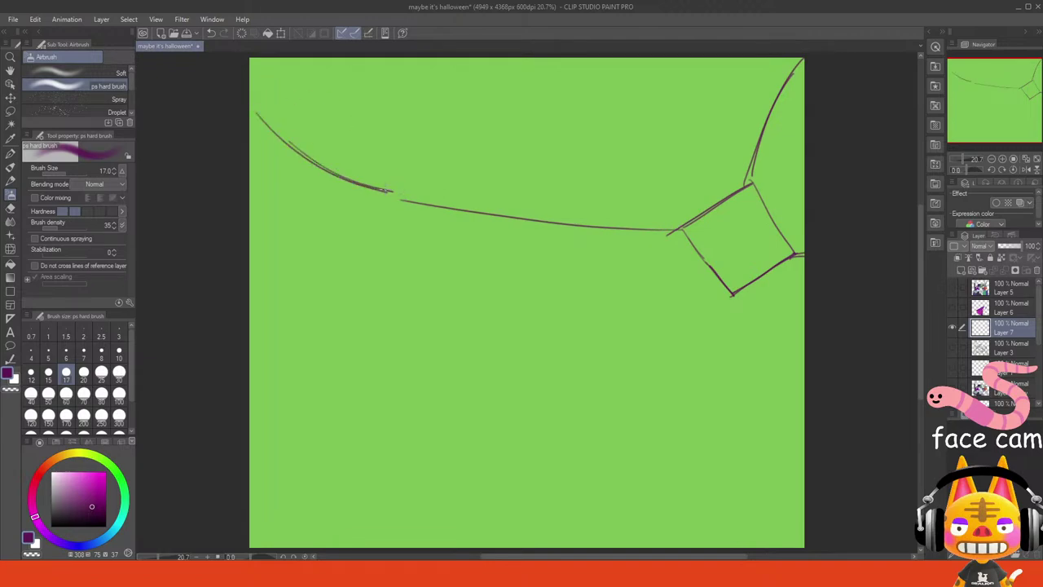
- Sketch the curved floor line from the far wall's lower corner across to the opposite canvas edge
drag(725, 304, 490, 449)
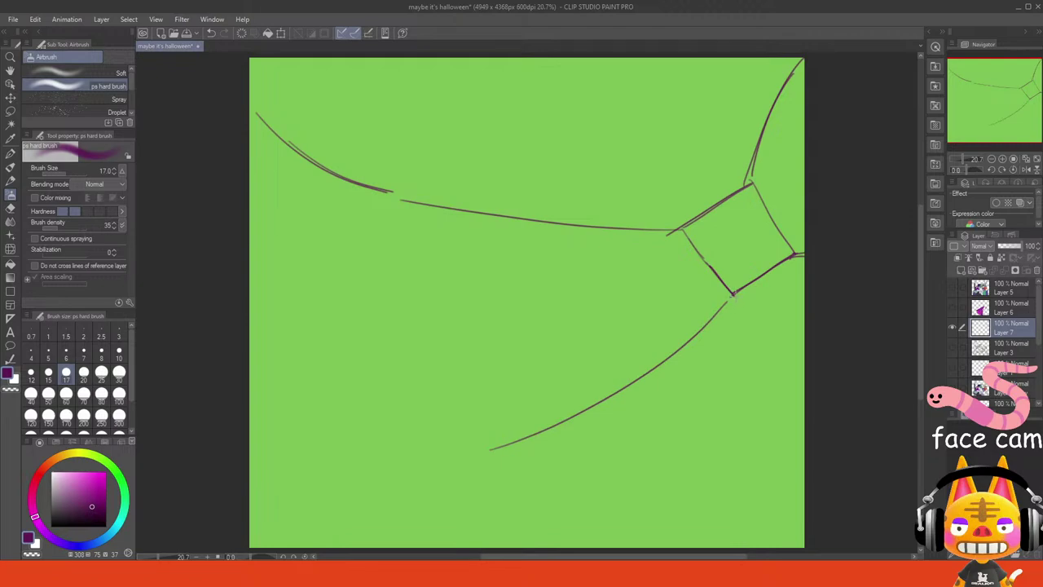
mouse_move(732, 298)
mouse_down()
mouse_move(446, 452)
mouse_move(310, 475)
mouse_up()
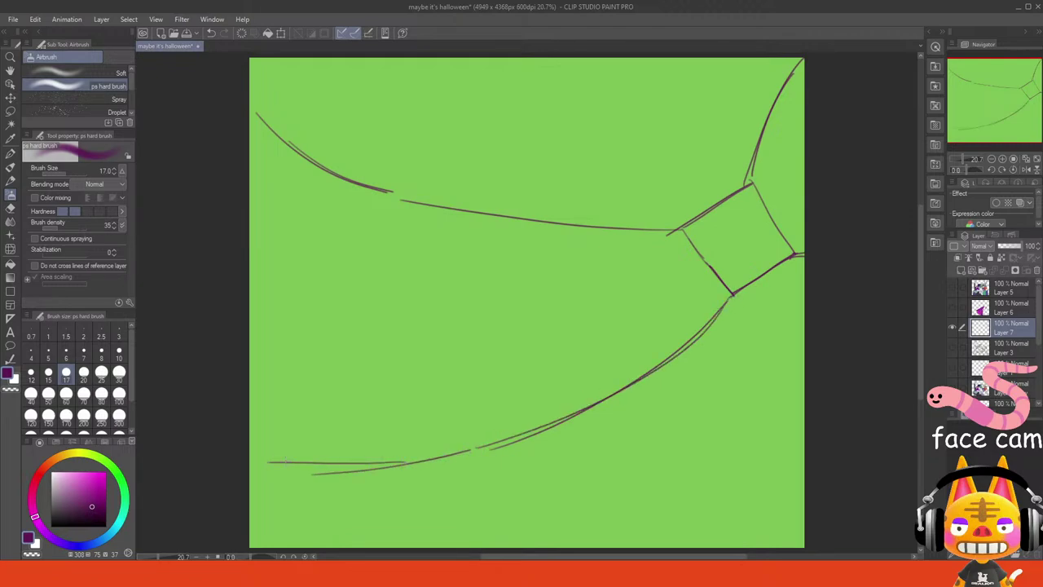
drag(249, 468, 316, 472)
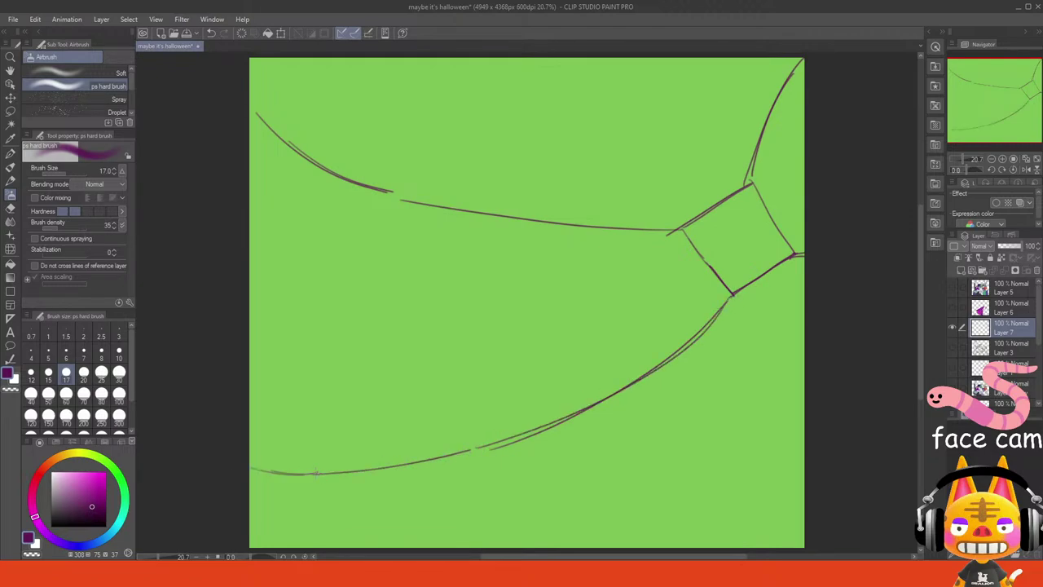
- Sketch the outline of a tall, narrow door standing on the far wall's floor line
click(1002, 170)
click(1002, 170)
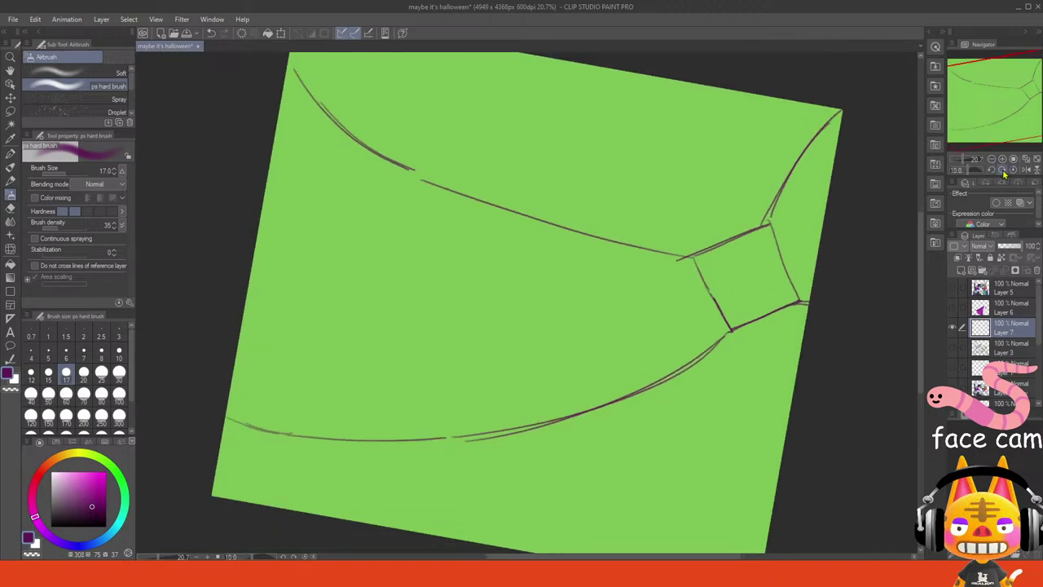
click(1002, 170)
click(1002, 170)
click(1002, 170)
click(1003, 170)
click(1004, 161)
click(1005, 160)
drag(1005, 113, 1019, 106)
click(1009, 163)
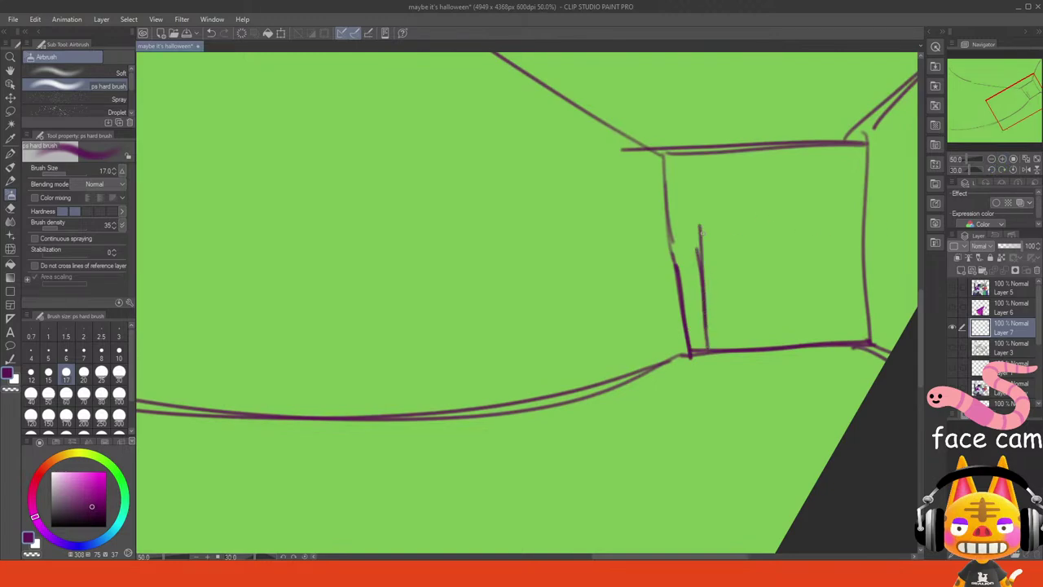
drag(690, 228, 706, 338)
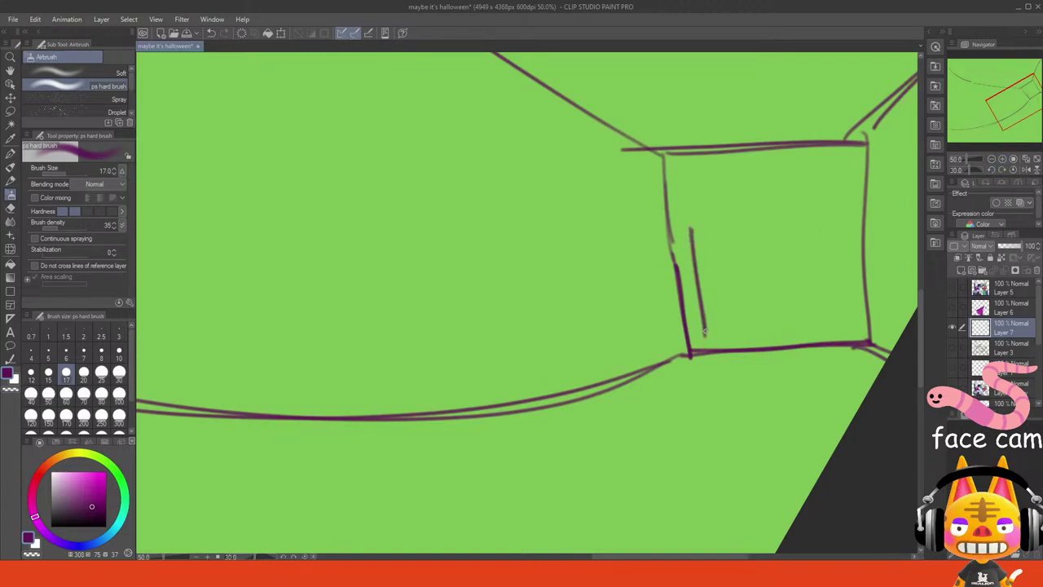
drag(692, 226, 719, 223)
mouse_move(691, 227)
mouse_down()
mouse_move(751, 223)
mouse_move(763, 328)
mouse_up()
key(ctrl+z)
key(ctrl+z)
mouse_move(751, 264)
mouse_down()
mouse_move(766, 347)
mouse_move(704, 326)
mouse_up()
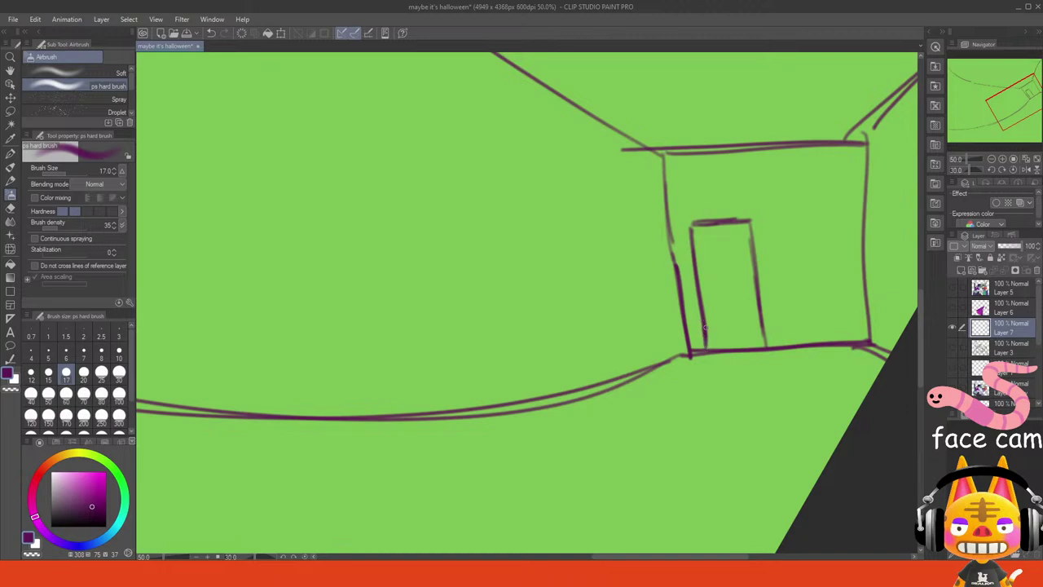
- Draw inner frame lines around the door and add a round doorknob
drag(695, 229, 711, 342)
drag(703, 275, 712, 339)
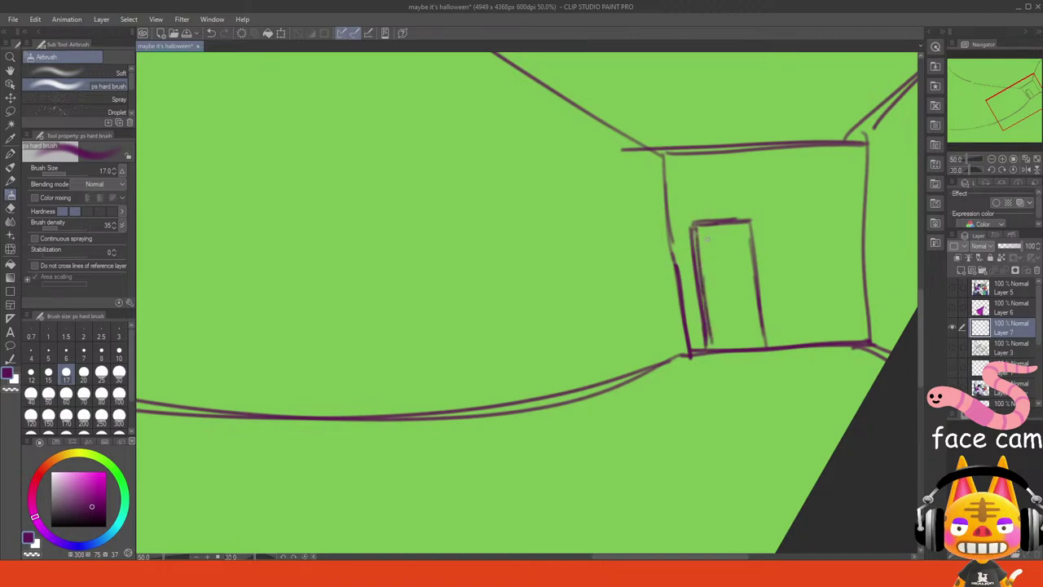
mouse_move(694, 226)
mouse_down()
mouse_move(749, 221)
mouse_move(759, 347)
mouse_up()
drag(743, 277, 739, 284)
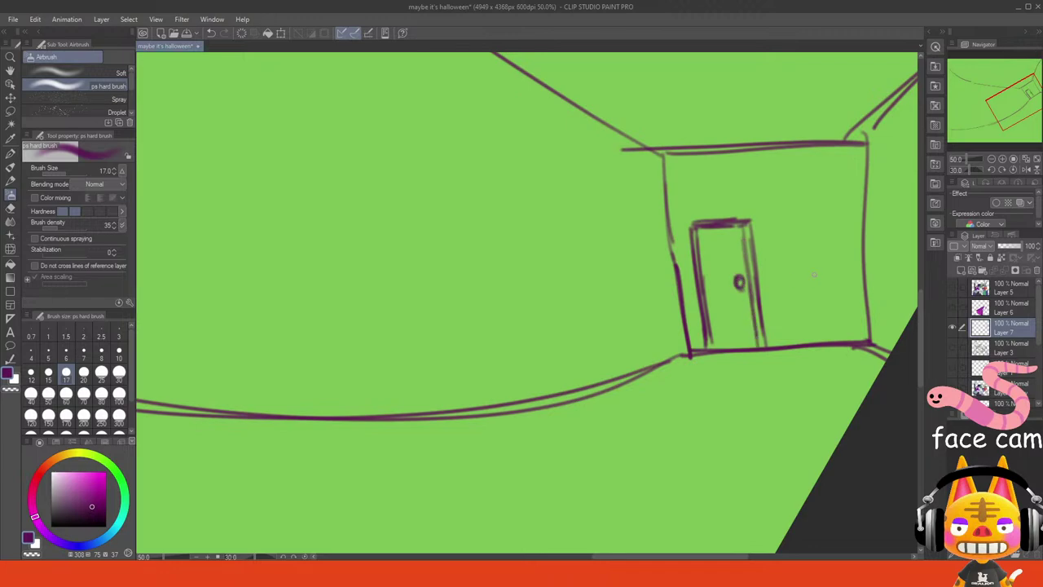
- Sketch a rectangular window with a crossbar beside the door and surround it with an outer frame
mouse_move(779, 211)
mouse_down()
mouse_move(785, 259)
mouse_move(800, 211)
mouse_move(844, 209)
mouse_move(846, 265)
mouse_move(801, 270)
mouse_move(843, 236)
mouse_move(781, 246)
mouse_up()
key(ctrl+z)
key(ctrl+z)
mouse_move(782, 246)
mouse_down()
mouse_move(832, 243)
mouse_move(806, 244)
mouse_up()
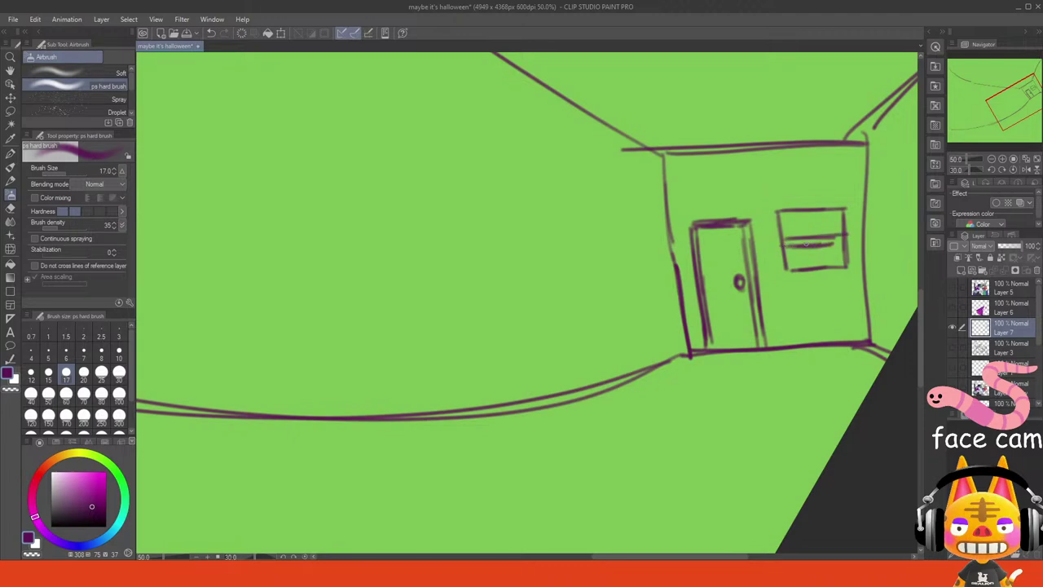
drag(772, 209, 775, 279)
drag(775, 274, 860, 271)
mouse_move(855, 225)
mouse_down()
mouse_move(856, 267)
mouse_move(850, 205)
mouse_up()
mouse_move(849, 205)
mouse_down()
mouse_move(854, 261)
mouse_move(813, 204)
mouse_move(773, 211)
mouse_up()
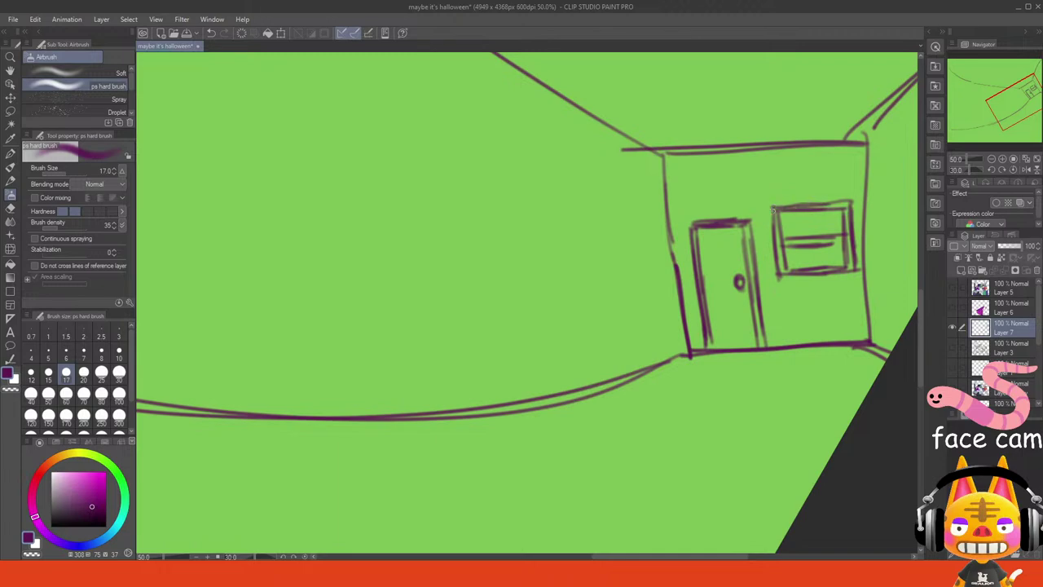
- Straighten the canvas, fit it to view and show Layers 5 and 6 again over the room sketch
click(1015, 170)
click(1025, 160)
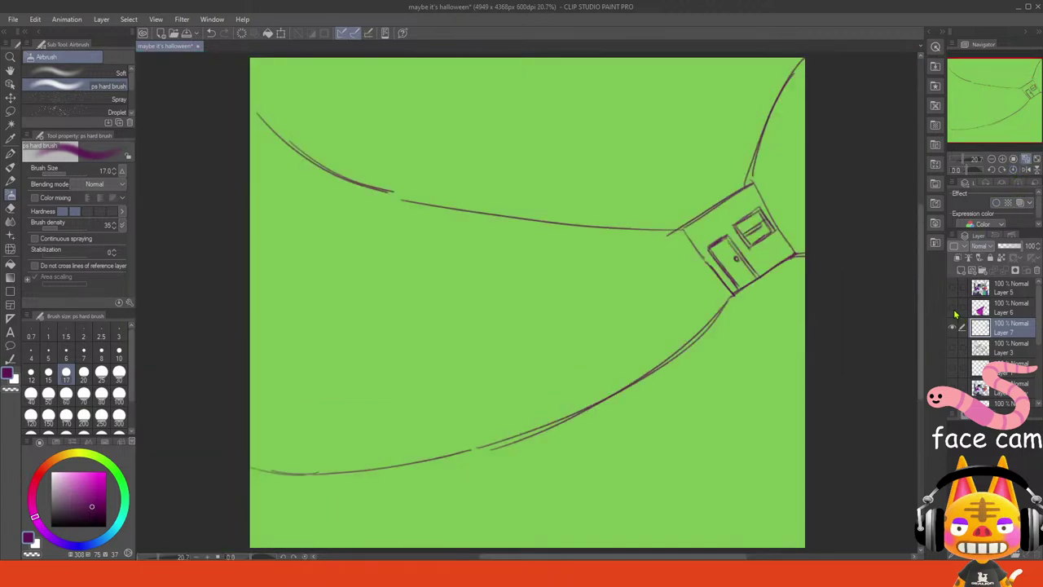
click(952, 307)
click(952, 291)
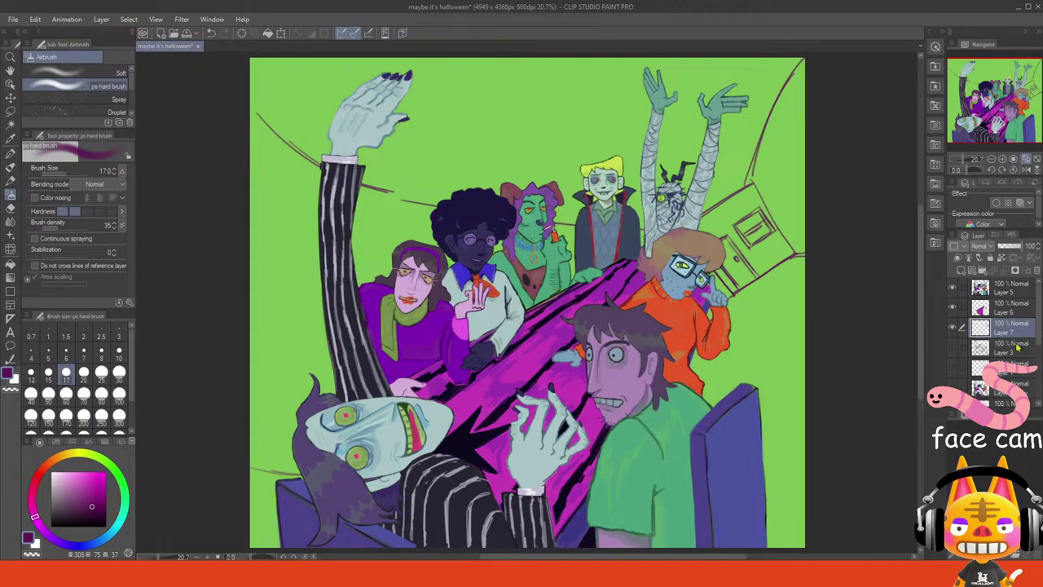
- Flip the room sketch horizontally, scale it to 86% and rotate it -3.8 degrees, placing the door beside the raised striped arm
key(ctrl+t)
drag(849, 289, 808, 130)
drag(768, 201, 805, 181)
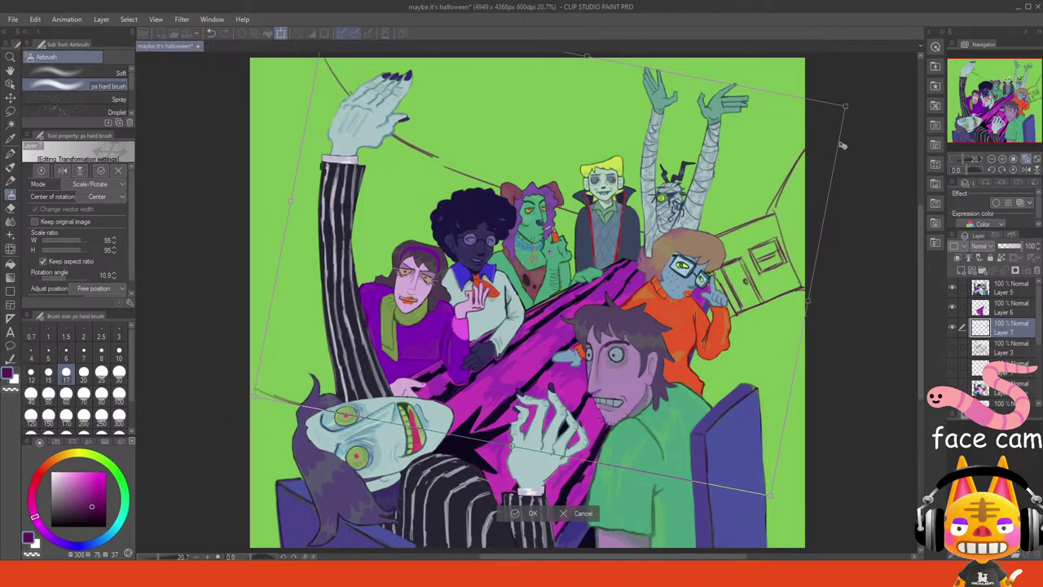
mouse_move(845, 106)
mouse_down()
mouse_move(771, 184)
mouse_move(806, 164)
mouse_move(838, 158)
mouse_move(843, 173)
mouse_move(871, 159)
mouse_move(851, 213)
mouse_up()
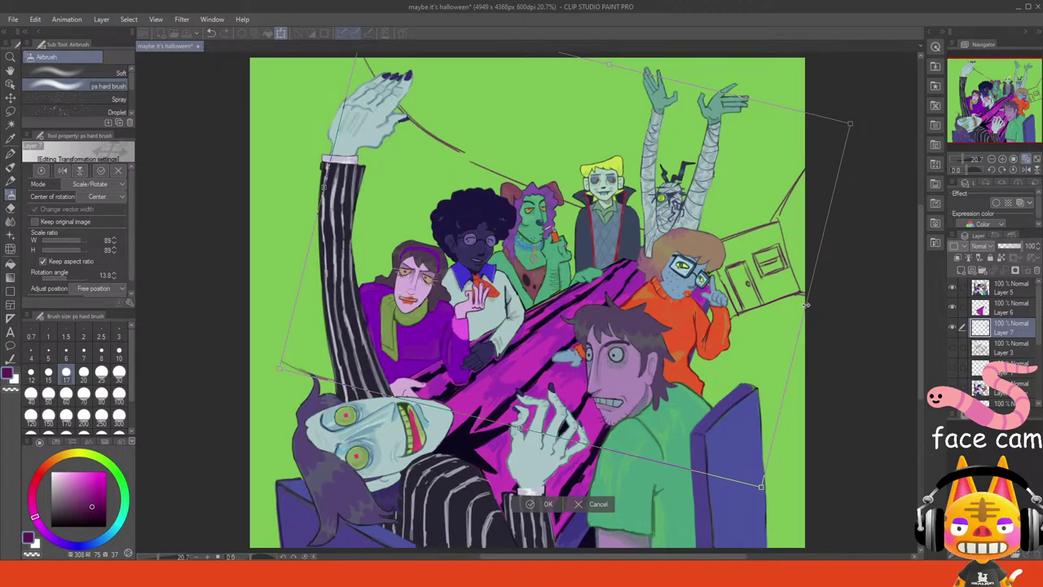
drag(806, 304, 91, 151)
drag(281, 190, 434, 287)
mouse_move(515, 272)
mouse_down()
mouse_move(516, 212)
mouse_move(505, 196)
mouse_up()
drag(479, 163, 588, 75)
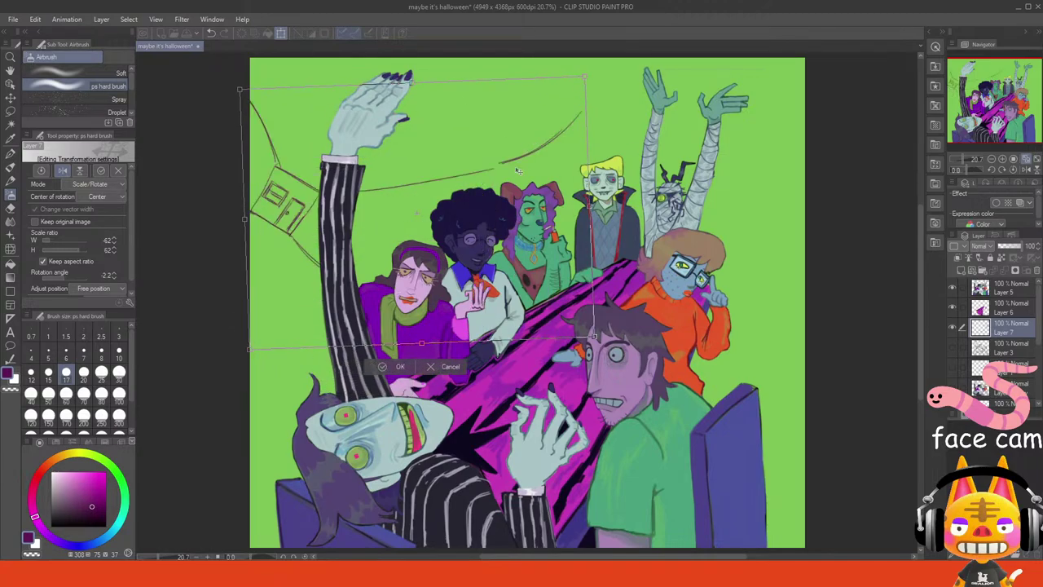
drag(503, 207, 503, 166)
drag(590, 167, 723, 162)
mouse_move(656, 196)
mouse_down()
mouse_move(697, 221)
mouse_move(865, 212)
mouse_move(818, 218)
mouse_up()
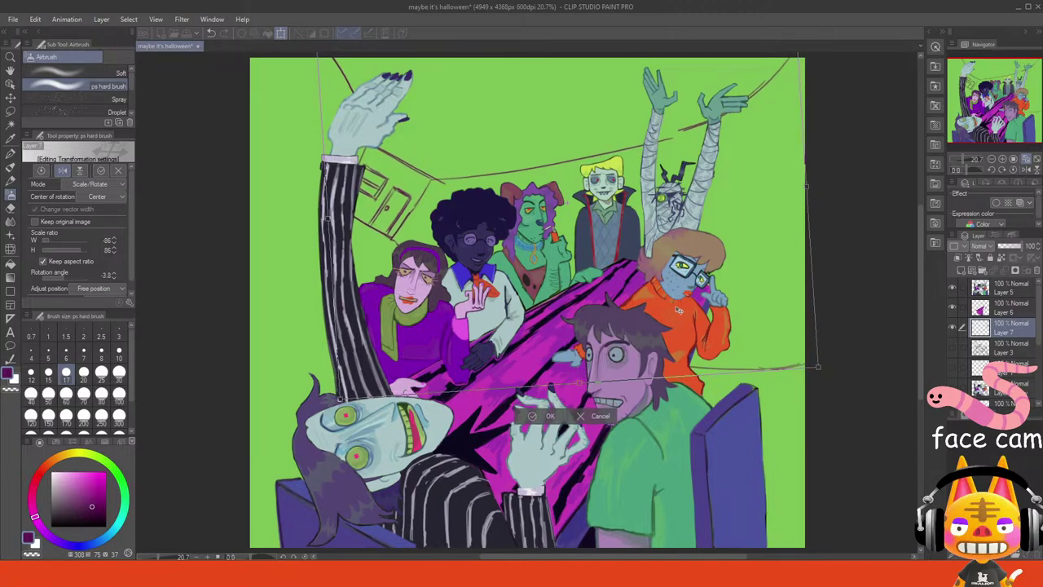
click(559, 419)
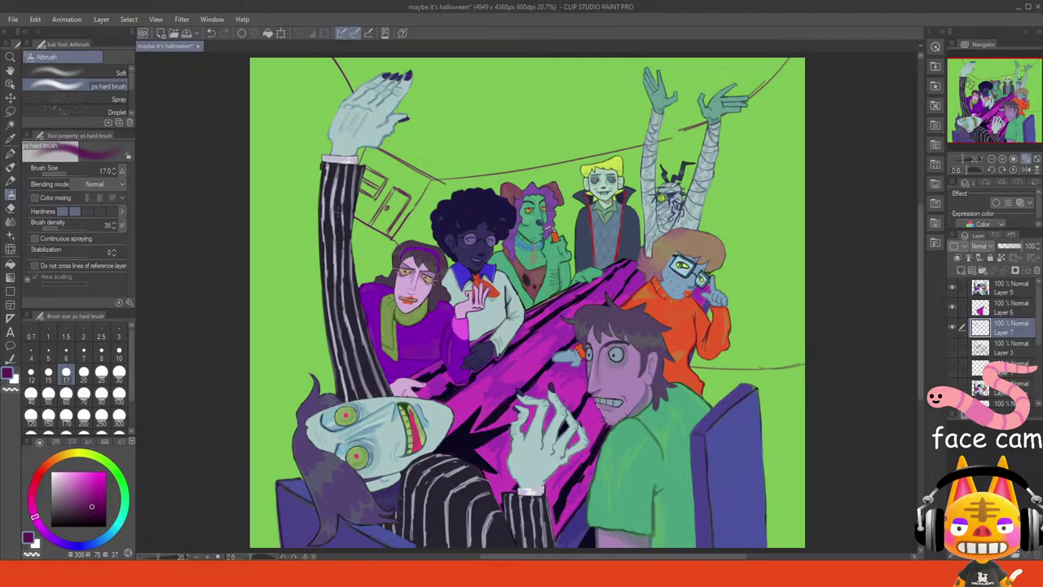
key(ctrl+z)
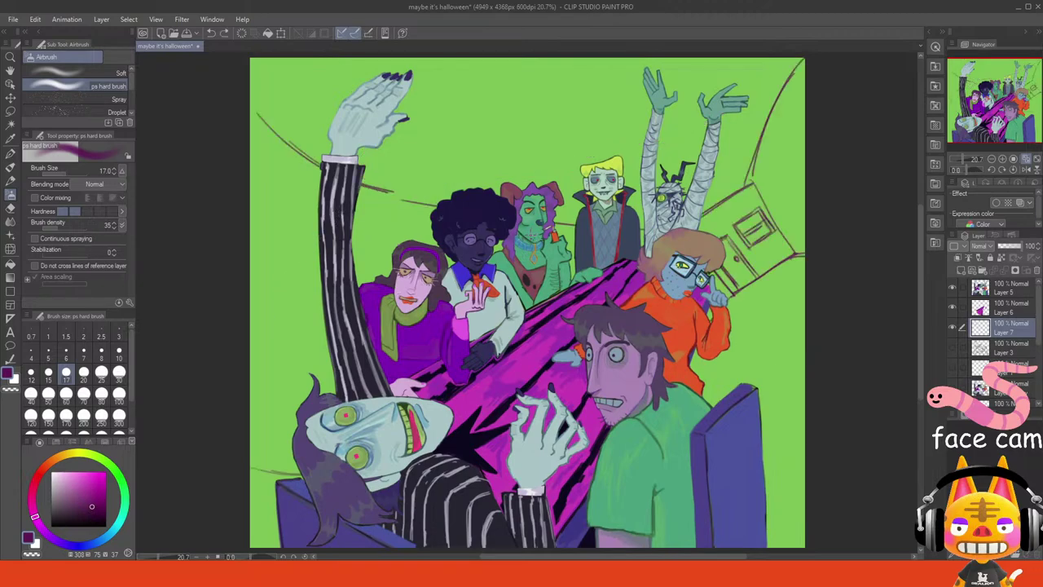
click(224, 35)
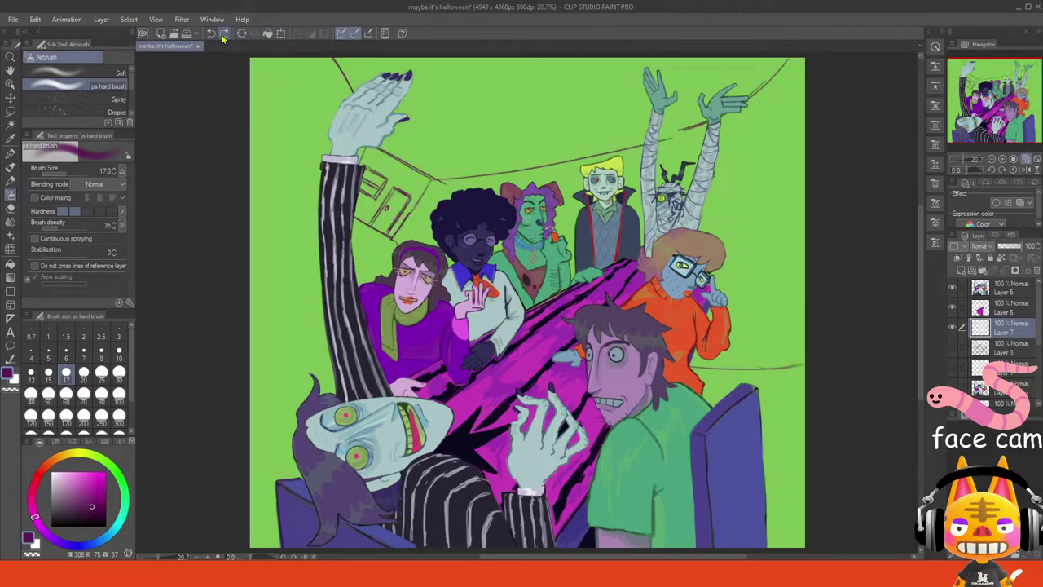
- Hide Layers 5 and 6 and draw the floor edge curving from the back wall's lower-left corner to the canvas's left edge
click(952, 307)
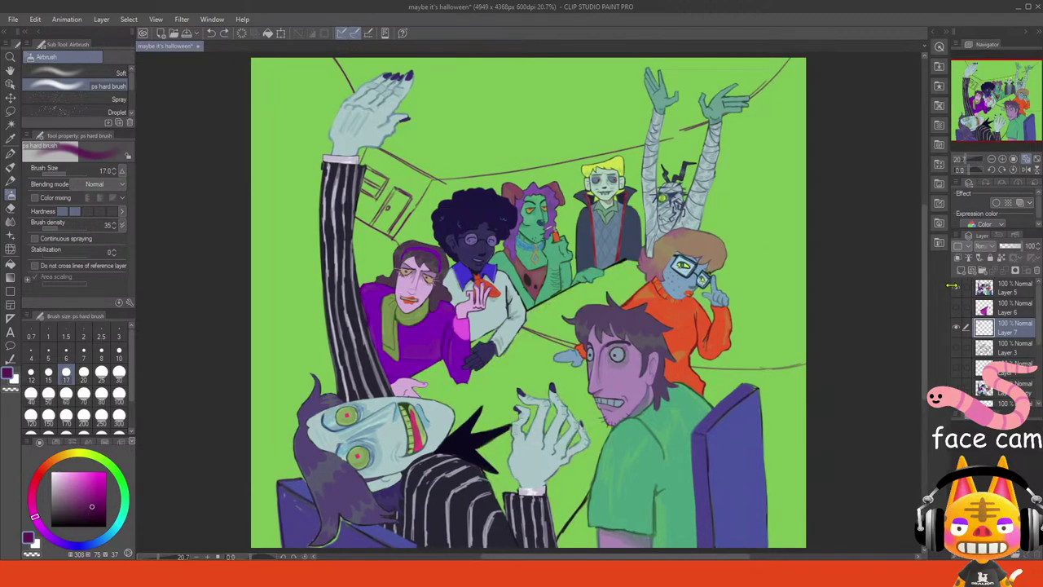
click(956, 289)
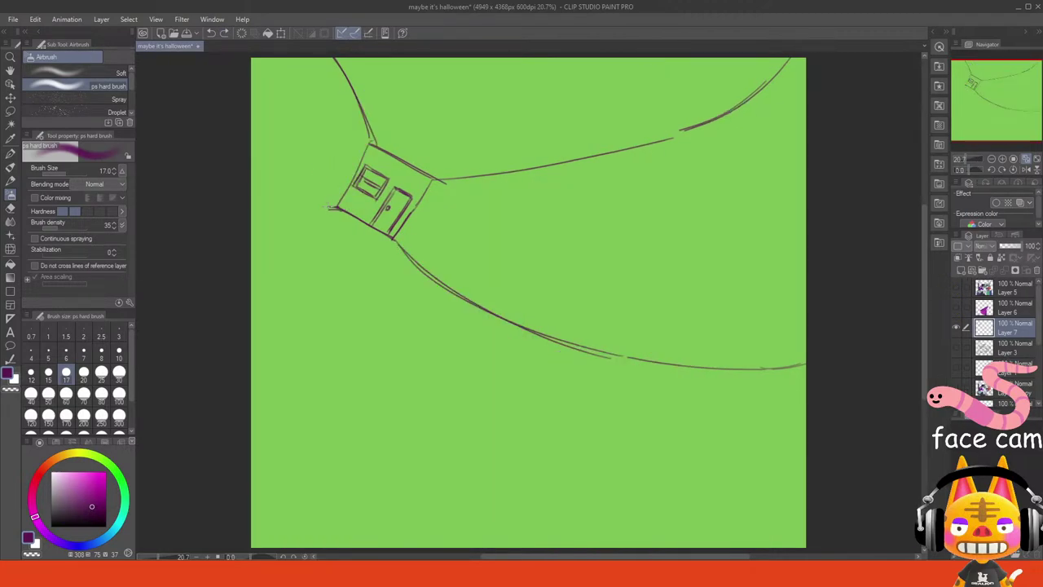
drag(330, 209, 251, 248)
key(ctrl+z)
drag(331, 208, 252, 246)
key(ctrl+z)
- Draw a long curved floor line sweeping from beneath the door toward the canvas's lower right, reinforced with a second stroke
mouse_move(373, 232)
mouse_down()
mouse_move(414, 365)
mouse_move(549, 490)
mouse_up()
key(ctrl+z)
drag(371, 233, 751, 475)
key(ctrl+z)
mouse_move(373, 231)
mouse_down()
mouse_move(616, 489)
mouse_move(686, 504)
mouse_up()
key(ctrl+z)
drag(378, 243, 710, 450)
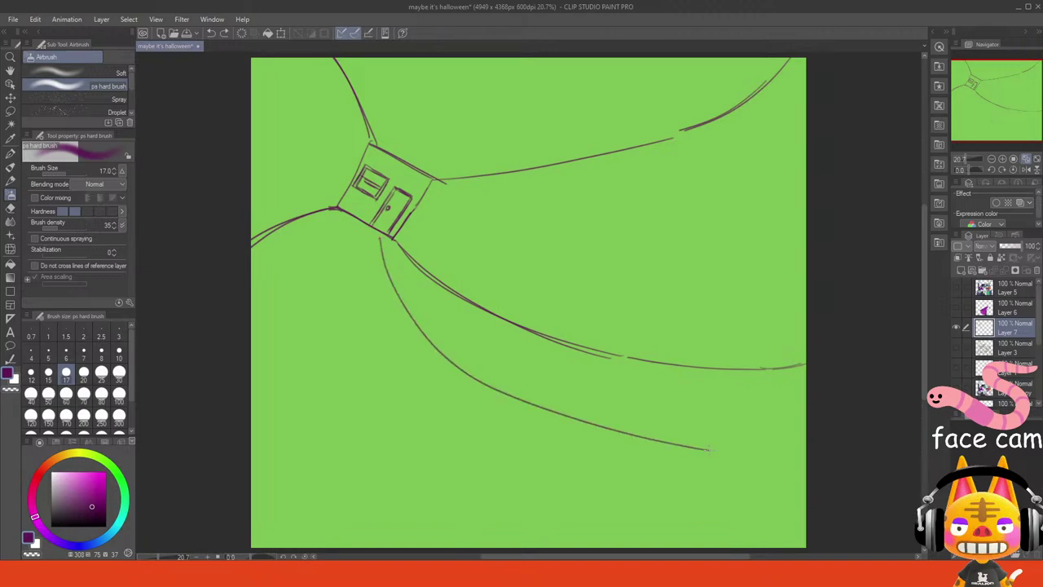
mouse_move(380, 240)
mouse_down()
mouse_move(544, 401)
mouse_move(779, 471)
mouse_up()
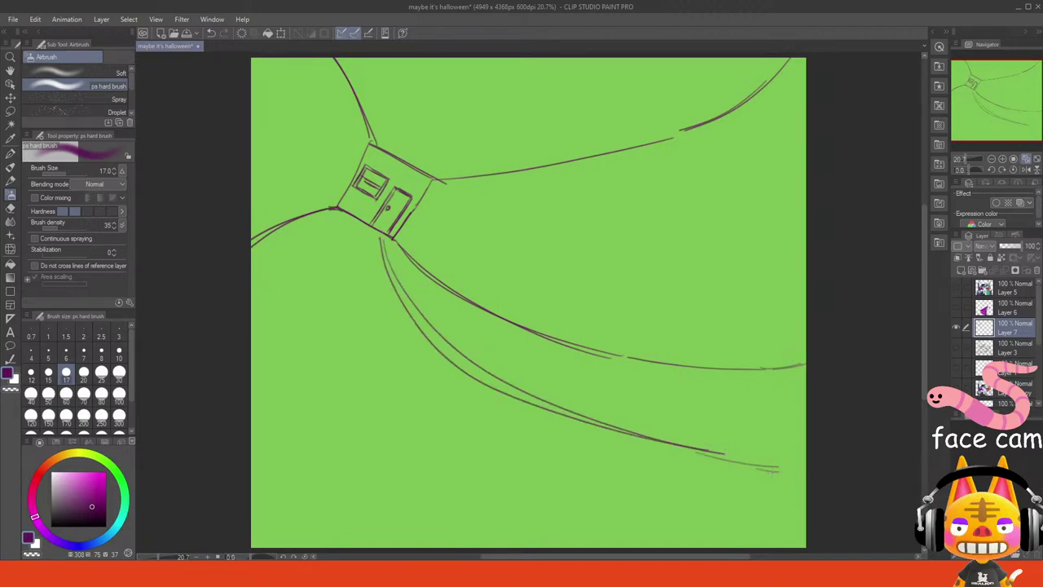
- Draw a doubled floor line from the middle of the back wall's base, bending down toward the canvas's lower edge
drag(376, 232, 369, 440)
key(ctrl+z)
key(ctrl+z)
mouse_move(367, 228)
mouse_down()
mouse_move(372, 462)
mouse_move(393, 523)
mouse_up()
drag(368, 296, 400, 529)
key(ctrl+z)
key(ctrl+z)
mouse_move(372, 230)
mouse_down()
mouse_move(371, 321)
mouse_move(434, 547)
mouse_move(371, 365)
mouse_move(405, 530)
mouse_up()
key(ctrl+z)
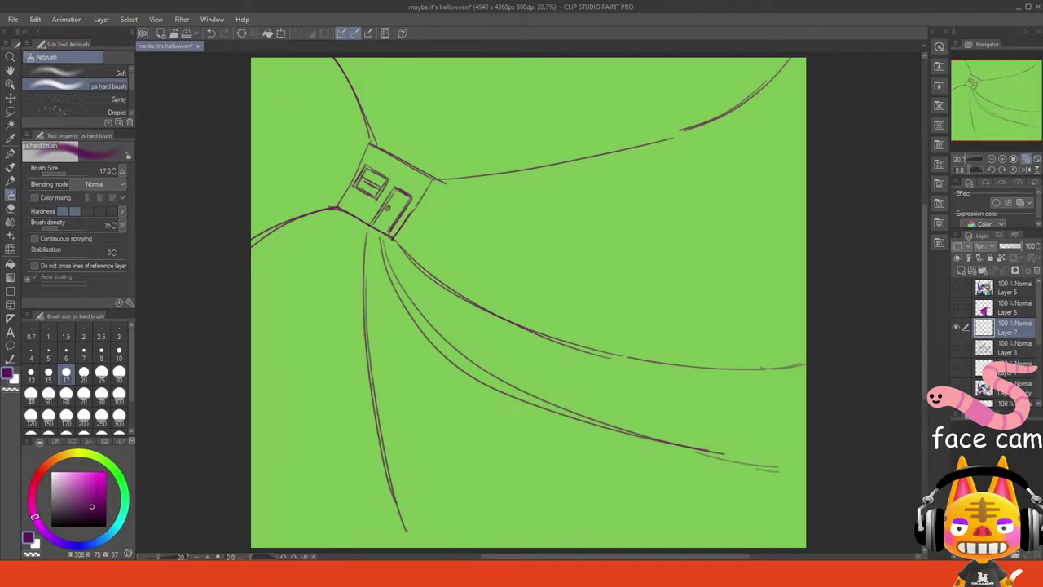
click(382, 293)
- Fan further curved floor lines from the left part of the back wall's base toward the lower left and left canvas edge
drag(352, 222, 277, 514)
key(ctrl+z)
drag(350, 223, 278, 519)
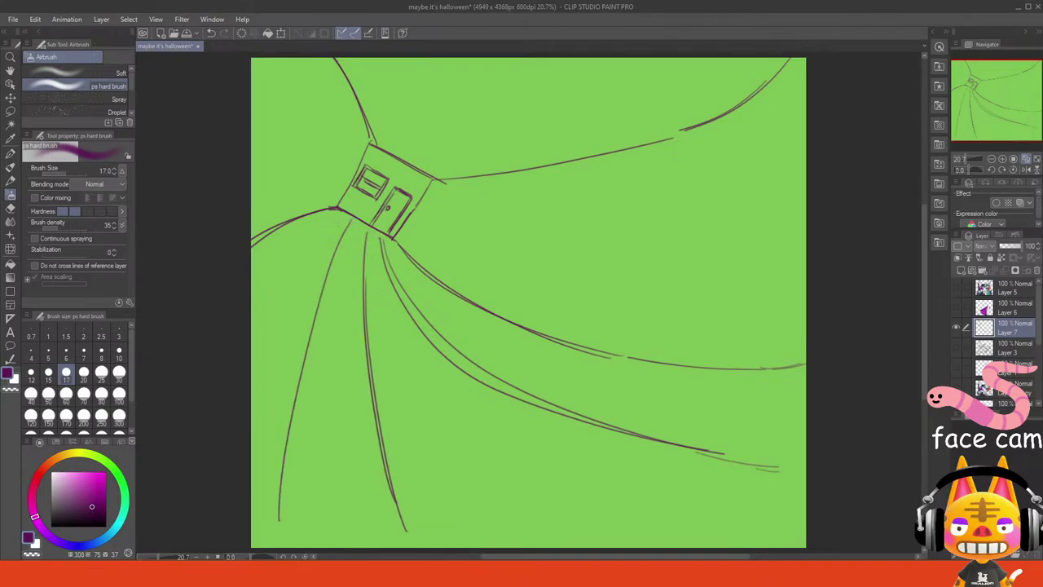
mouse_move(346, 217)
mouse_down()
mouse_move(251, 343)
mouse_move(282, 272)
mouse_move(251, 317)
mouse_up()
key(ctrl+z)
key(ctrl+z)
drag(344, 213, 260, 325)
- Draw the first cross lines of the floor grid just below the back wall, roughly following the wall's base
drag(321, 211, 396, 259)
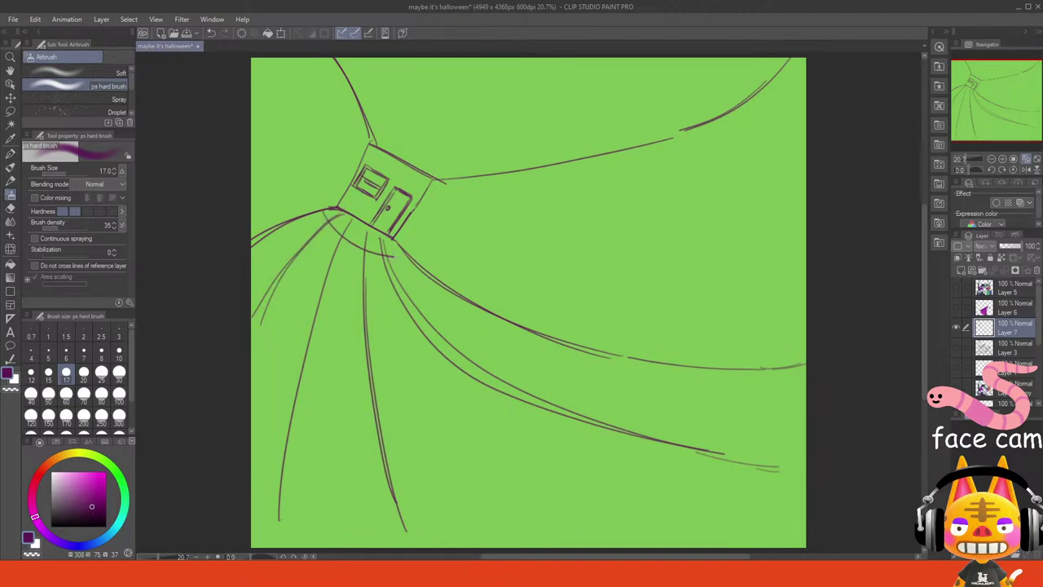
key(ctrl+z)
drag(329, 209, 397, 248)
mouse_move(315, 217)
mouse_down()
mouse_move(399, 265)
mouse_move(429, 267)
mouse_move(397, 257)
mouse_up()
key(ctrl+z)
key(ctrl+z)
drag(259, 253, 420, 281)
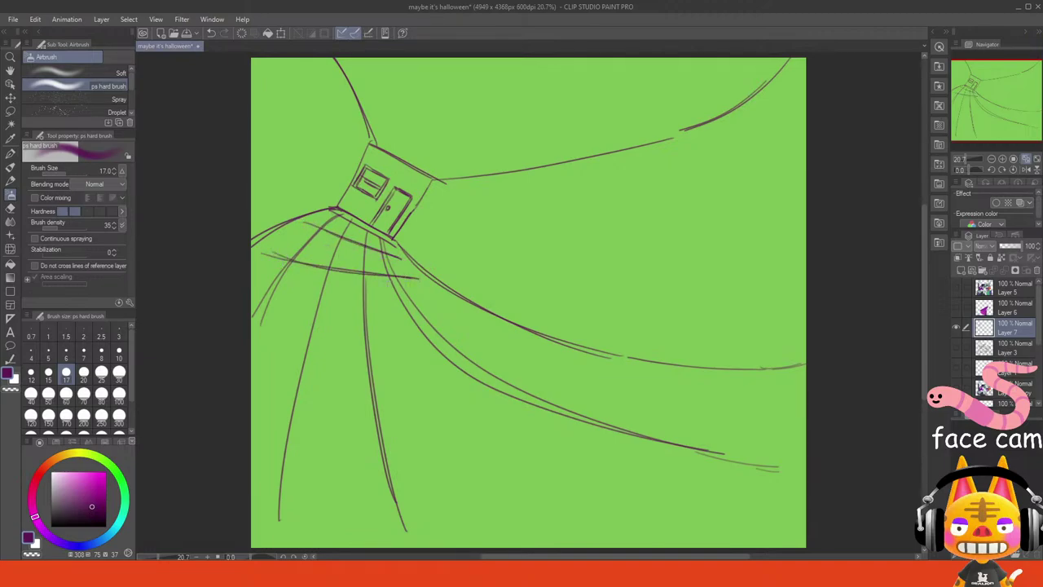
- Add three more doubled cross lines to the floor grid, spaced wider and tilting more steeply toward the foreground
drag(252, 322, 424, 303)
key(ctrl+z)
drag(281, 330, 441, 299)
key(ctrl+z)
drag(285, 334, 443, 303)
drag(264, 438, 471, 339)
drag(313, 430, 487, 324)
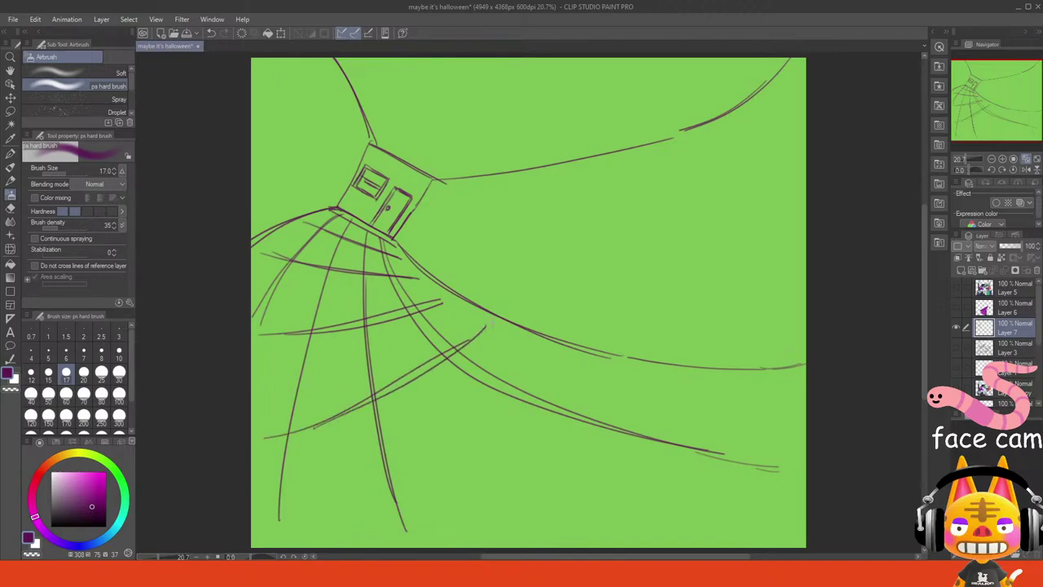
mouse_move(552, 349)
mouse_down()
mouse_move(518, 410)
mouse_move(419, 516)
mouse_move(421, 541)
mouse_up()
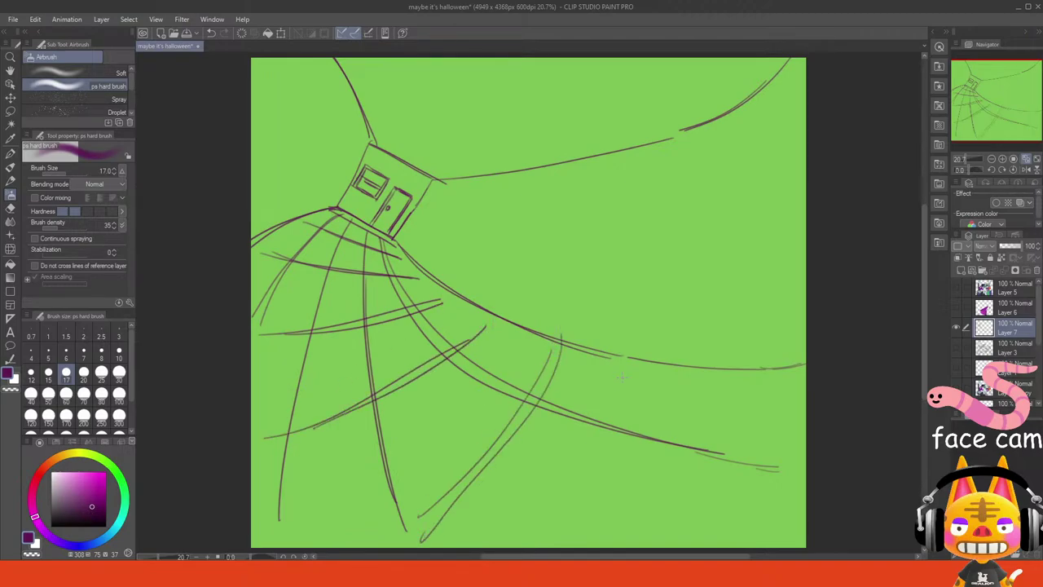
- Draw the last cross lines and extend the long floor line at the lower right, checking the grid against Layer 5
mouse_move(667, 358)
mouse_down()
mouse_move(619, 528)
mouse_move(593, 547)
mouse_up()
key(ctrl+z)
drag(650, 406, 607, 544)
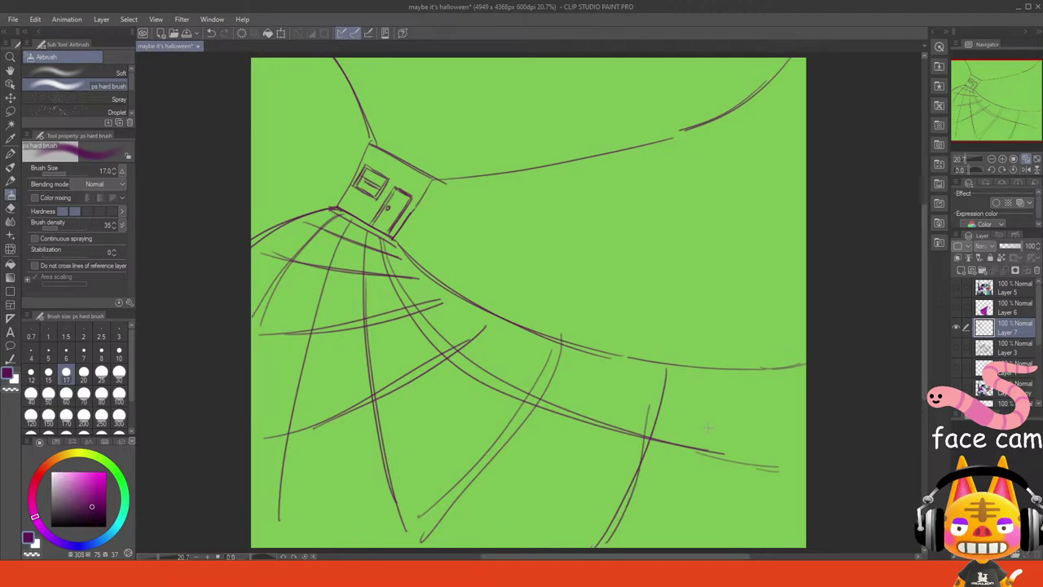
drag(776, 370, 806, 441)
key(ctrl+z)
mouse_move(779, 372)
mouse_down()
mouse_move(806, 428)
mouse_move(806, 418)
mouse_up()
mouse_move(679, 437)
mouse_down()
mouse_move(779, 446)
mouse_move(784, 462)
mouse_up()
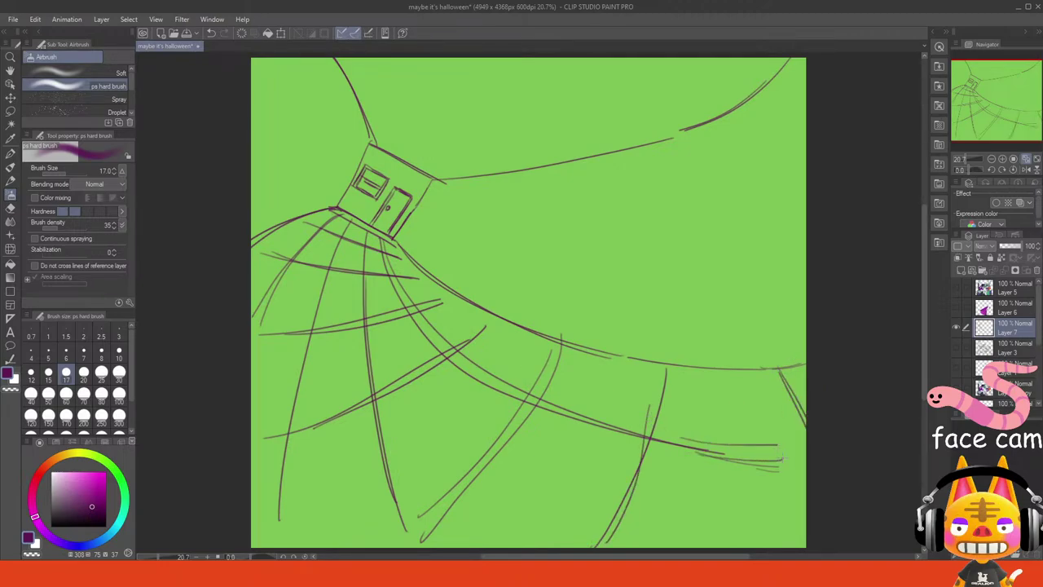
click(958, 289)
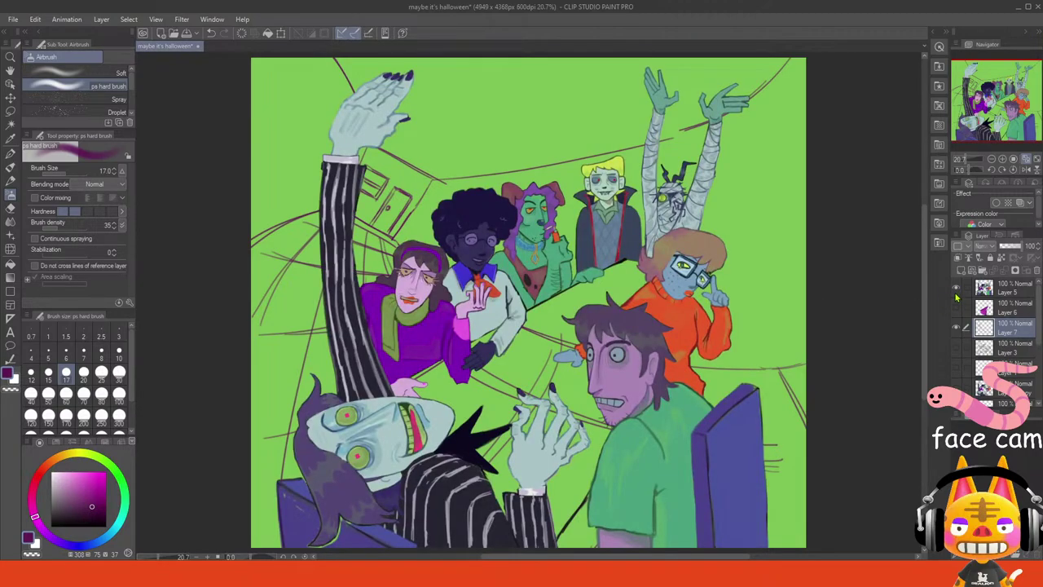
click(957, 289)
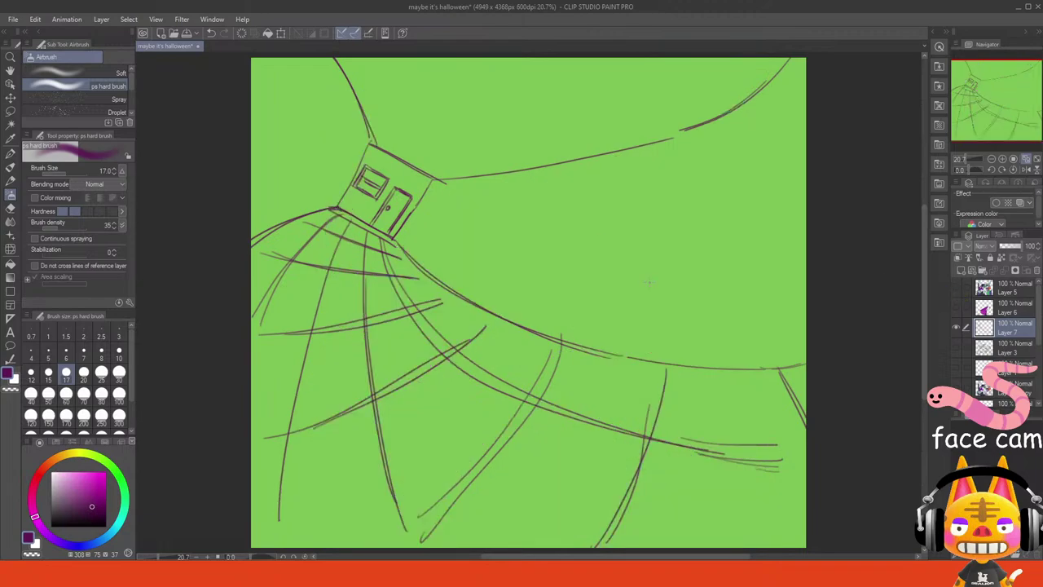
- Sketch the outer frame of a large window on the left wall, its sides running toward the canvas edge
click(1012, 159)
click(1004, 158)
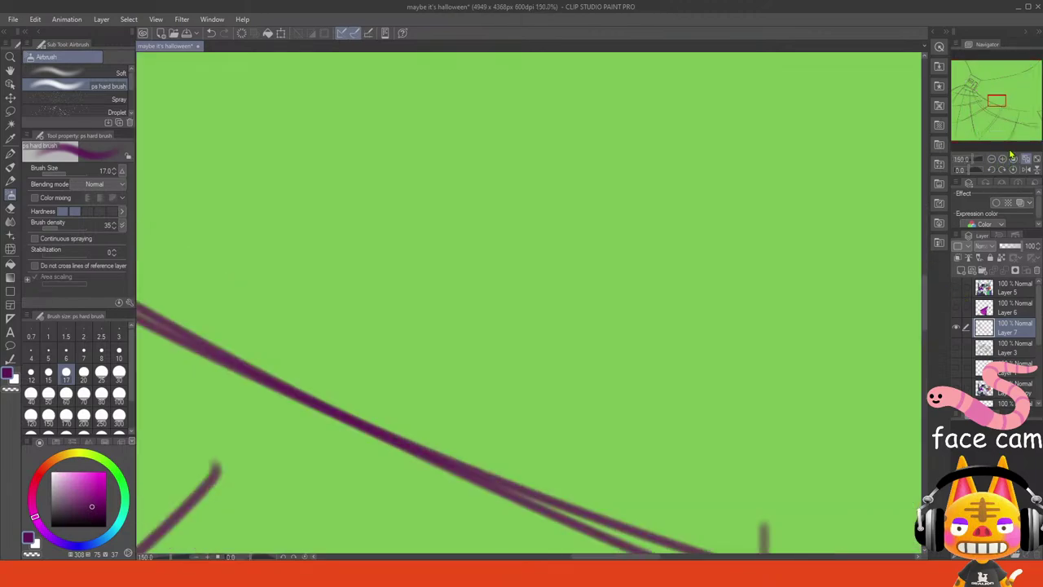
drag(992, 101, 962, 79)
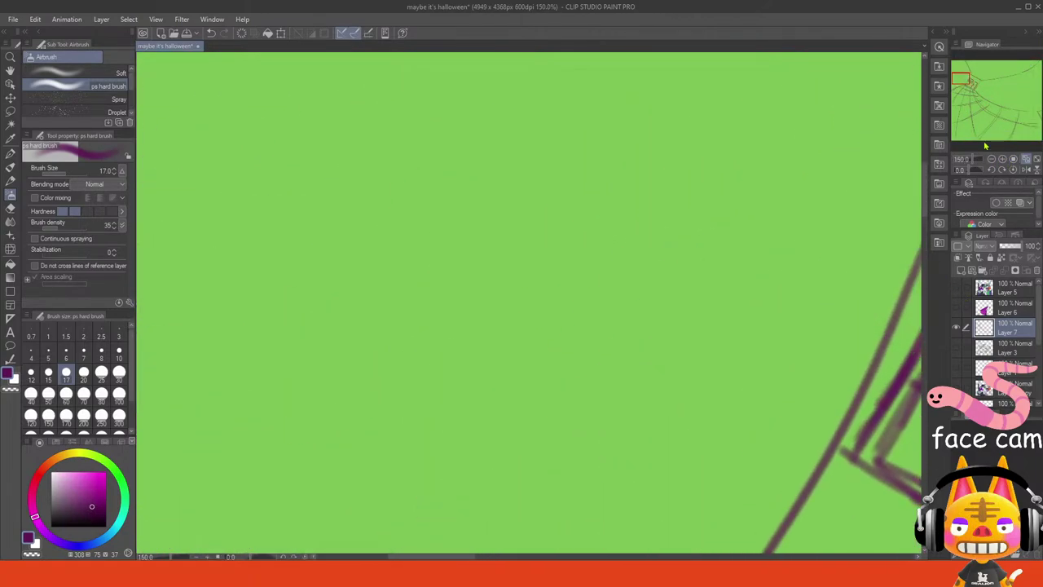
click(990, 161)
click(991, 160)
drag(969, 171, 966, 172)
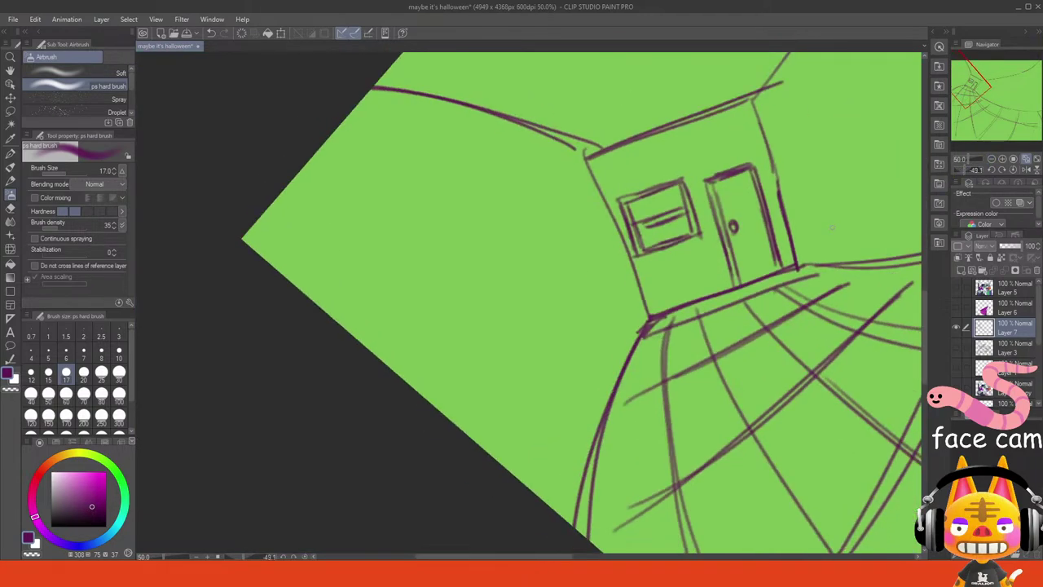
mouse_move(509, 207)
mouse_down()
mouse_move(560, 336)
mouse_move(549, 299)
mouse_up()
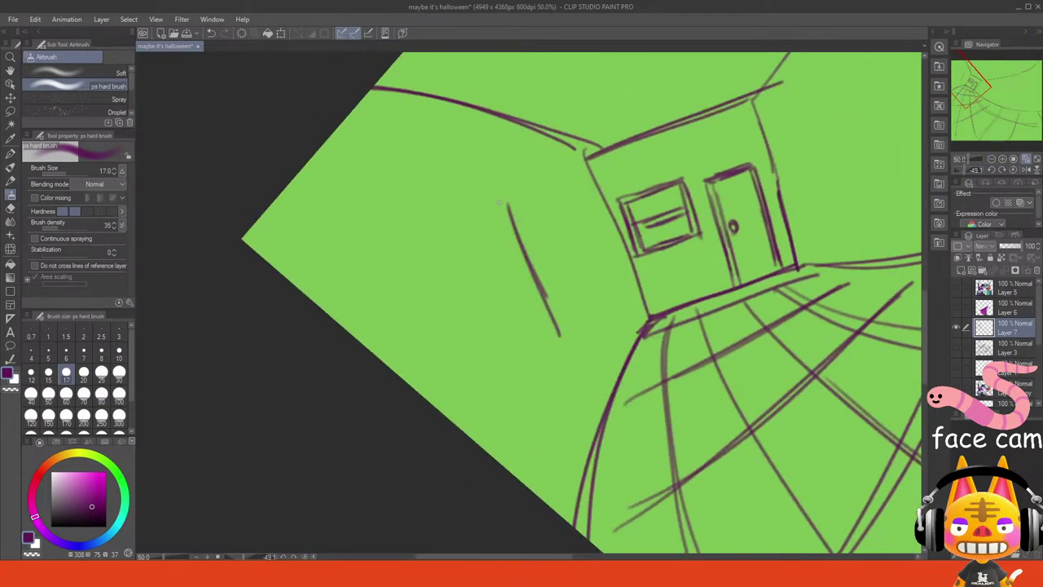
drag(501, 207, 436, 268)
key(ctrl+z)
drag(344, 277, 508, 206)
mouse_move(560, 335)
mouse_down()
mouse_move(515, 429)
mouse_move(536, 368)
mouse_move(490, 452)
mouse_move(526, 389)
mouse_move(493, 457)
mouse_up()
key(ctrl+z)
key(ctrl+z)
key(ctrl+z)
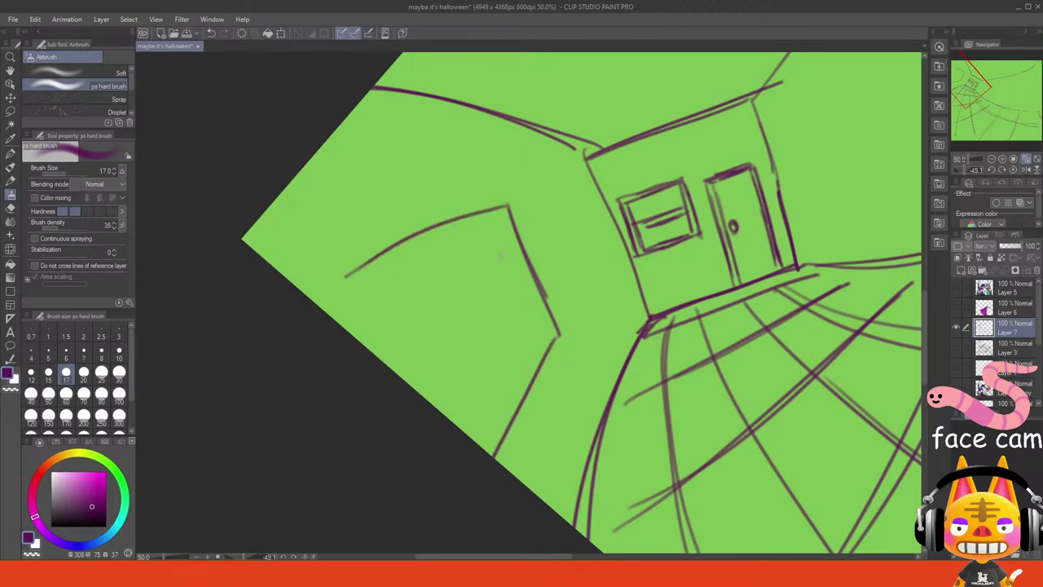
- Draw the large window's inner frame parallel to the outer one and join their lower corners with a short line
drag(498, 222, 552, 318)
key(ctrl+z)
drag(491, 228, 535, 334)
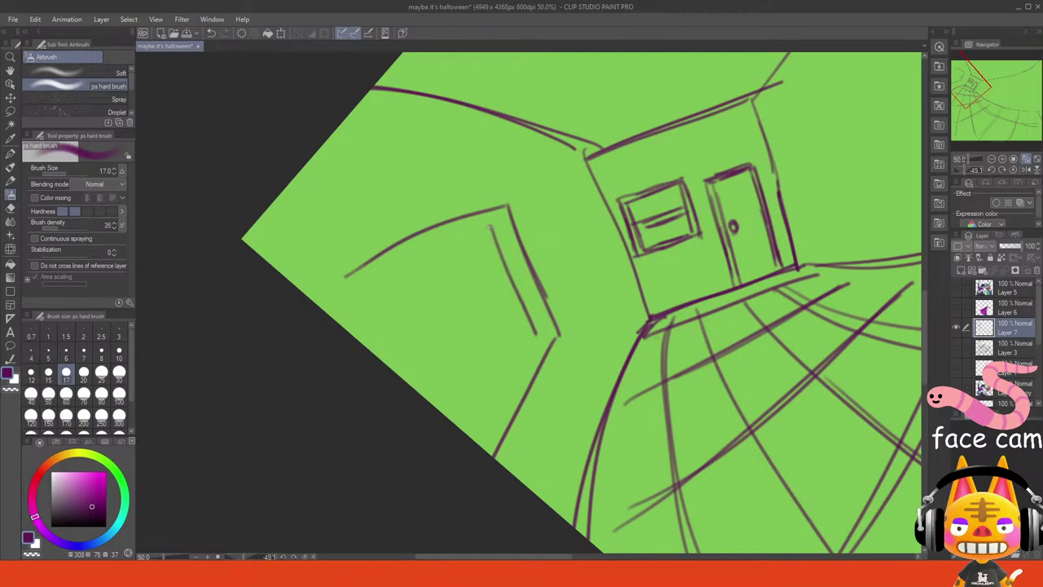
drag(491, 228, 376, 316)
key(ctrl+z)
drag(506, 214, 417, 267)
key(ctrl+z)
mouse_move(493, 217)
mouse_down()
mouse_move(380, 282)
mouse_move(393, 277)
mouse_up()
key(ctrl+z)
key(ctrl+z)
drag(490, 223, 366, 292)
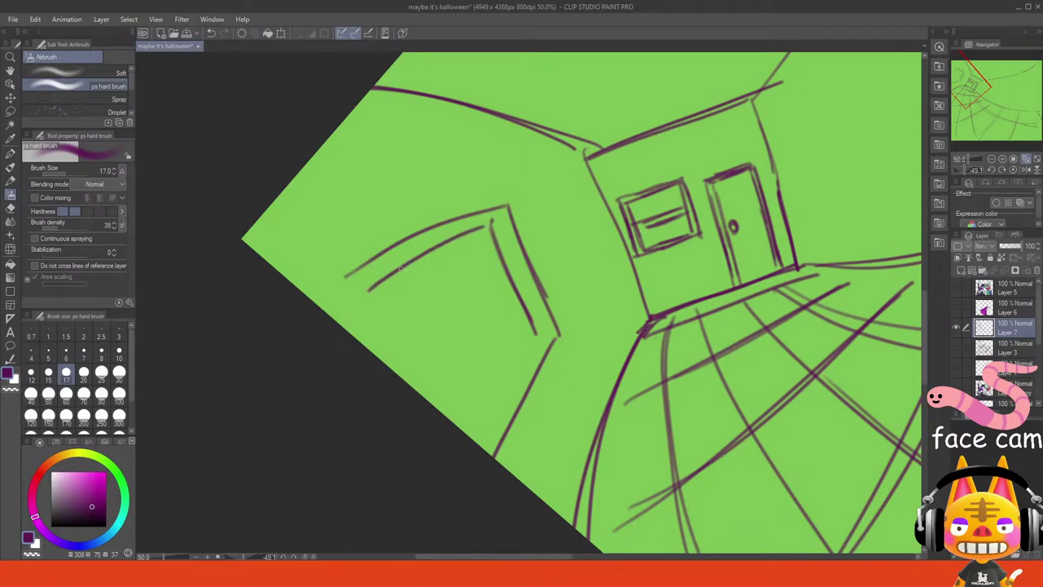
key(ctrl+z)
mouse_move(535, 329)
mouse_down()
mouse_move(479, 445)
mouse_move(466, 432)
mouse_up()
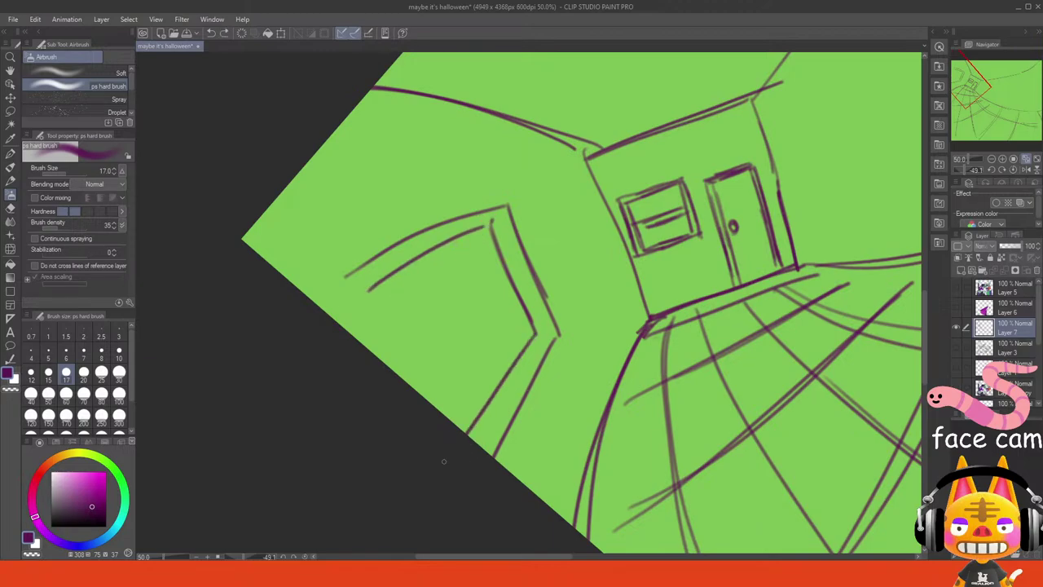
drag(555, 335, 536, 332)
- Extend the upper outer and inner frame lines of the large window to the canvas's left edge
click(1013, 160)
click(1025, 159)
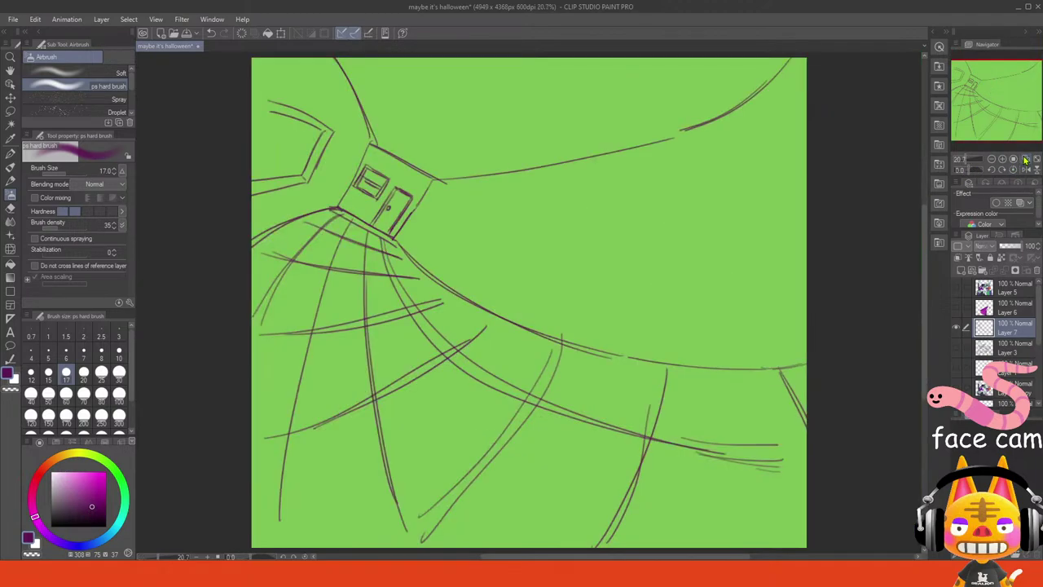
mouse_move(1000, 117)
mouse_down()
mouse_move(949, 113)
mouse_move(974, 80)
mouse_up()
click(1002, 158)
click(1002, 158)
click(1002, 159)
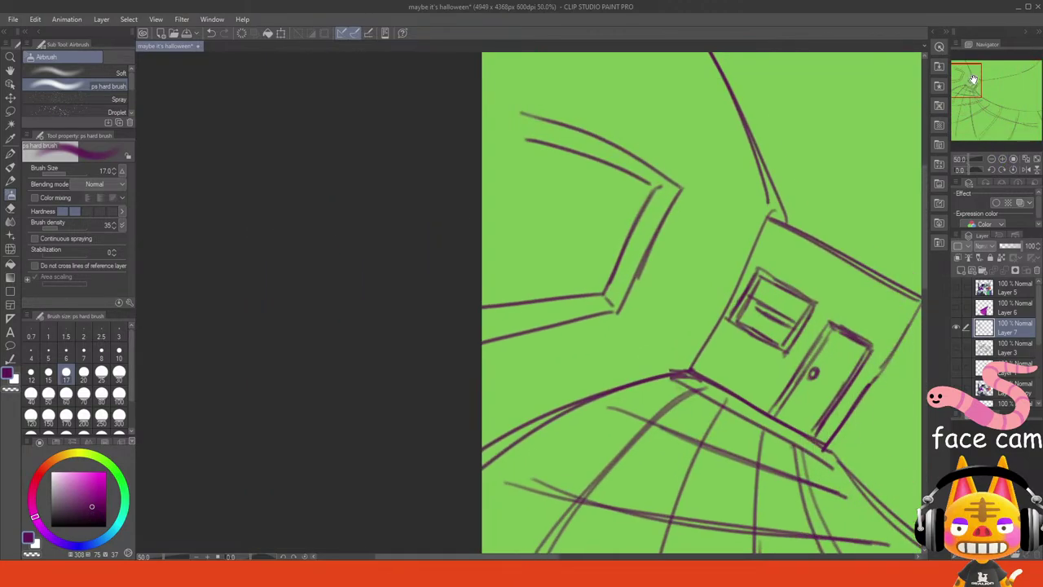
mouse_move(534, 140)
mouse_down()
mouse_move(470, 143)
mouse_move(527, 127)
mouse_move(528, 140)
mouse_move(440, 140)
mouse_up()
key(ctrl+z)
key(ctrl+z)
key(ctrl+z)
key(ctrl+z)
drag(529, 139, 469, 141)
mouse_move(530, 114)
mouse_down()
mouse_move(478, 119)
mouse_move(461, 105)
mouse_move(536, 119)
mouse_up()
key(ctrl+z)
key(ctrl+z)
key(ctrl+z)
key(ctrl+y)
key(ctrl+z)
key(ctrl+y)
key(ctrl+z)
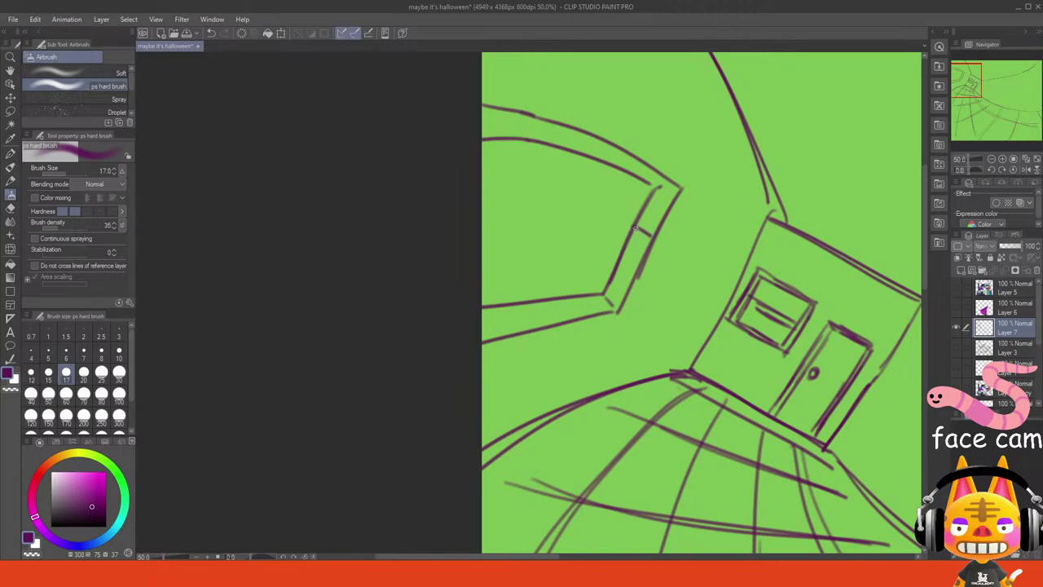
- Try to sketch a horizontal crossbar running from the large window's inner frame to the left canvas edge
drag(637, 228, 491, 232)
key(ctrl+z)
drag(647, 226, 492, 229)
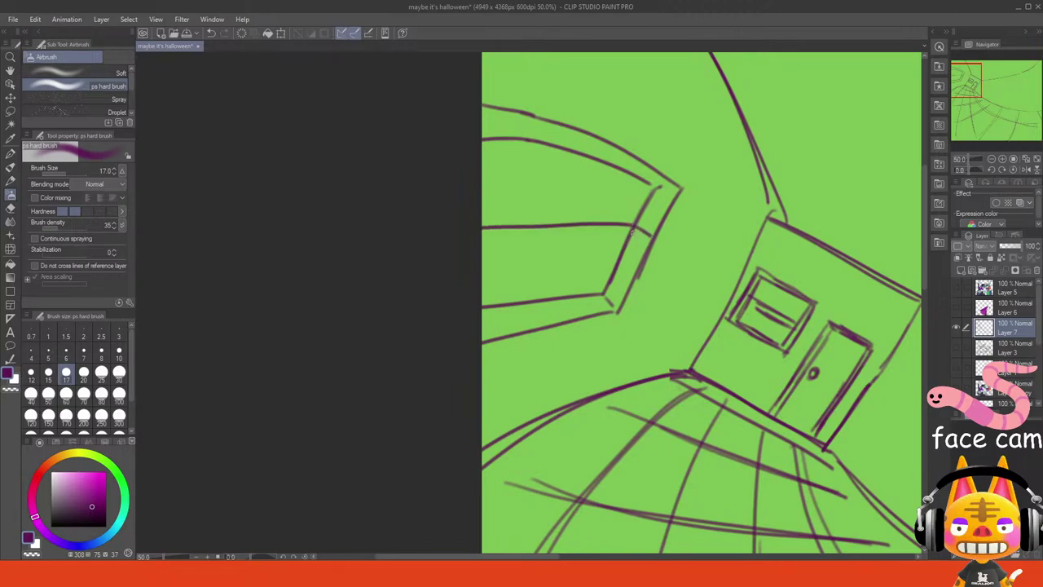
key(ctrl+z)
drag(649, 239, 453, 288)
key(ctrl+z)
drag(649, 238, 487, 271)
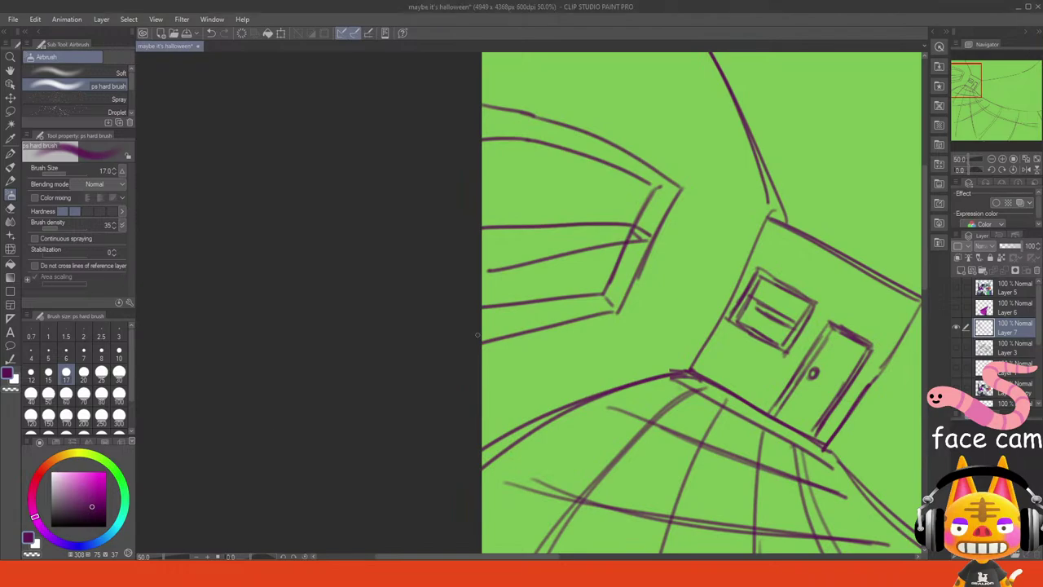
key(ctrl+z)
key(ctrl+z)
mouse_move(484, 225)
mouse_down()
mouse_move(608, 220)
mouse_move(496, 227)
mouse_up()
key(ctrl+z)
key(ctrl+z)
drag(637, 226, 455, 223)
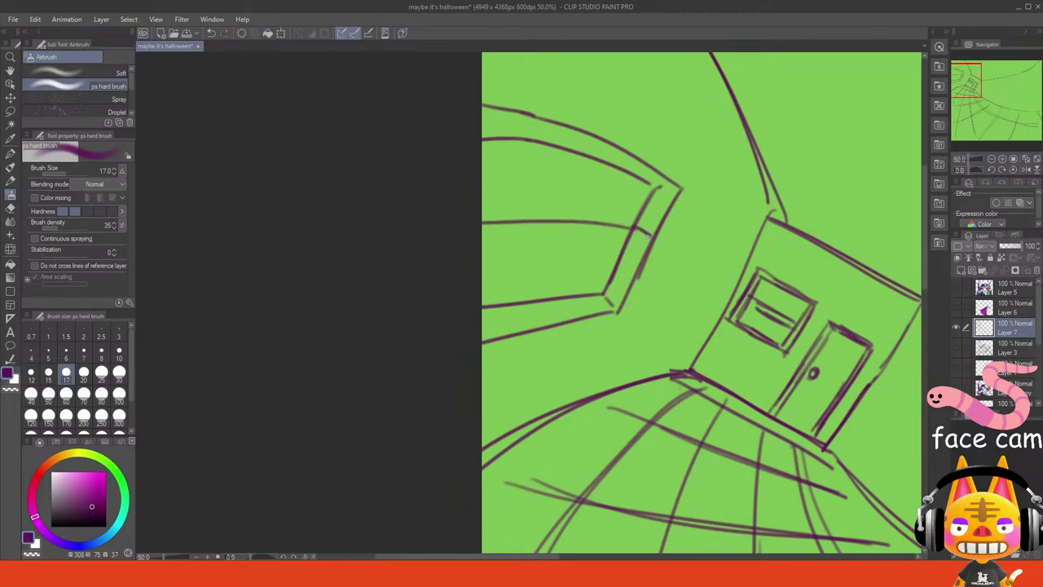
- Try to add a lower, thicker edge to the large window's crossbar and view it on the whole canvas
drag(650, 239, 493, 268)
key(ctrl+z)
key(ctrl+z)
mouse_move(637, 230)
mouse_down()
mouse_move(484, 257)
mouse_move(664, 249)
mouse_up()
key(ctrl+z)
mouse_move(487, 254)
mouse_down()
mouse_move(644, 227)
mouse_move(637, 241)
mouse_up()
key(ctrl+z)
mouse_move(539, 250)
mouse_down()
mouse_move(642, 240)
mouse_move(482, 259)
mouse_up()
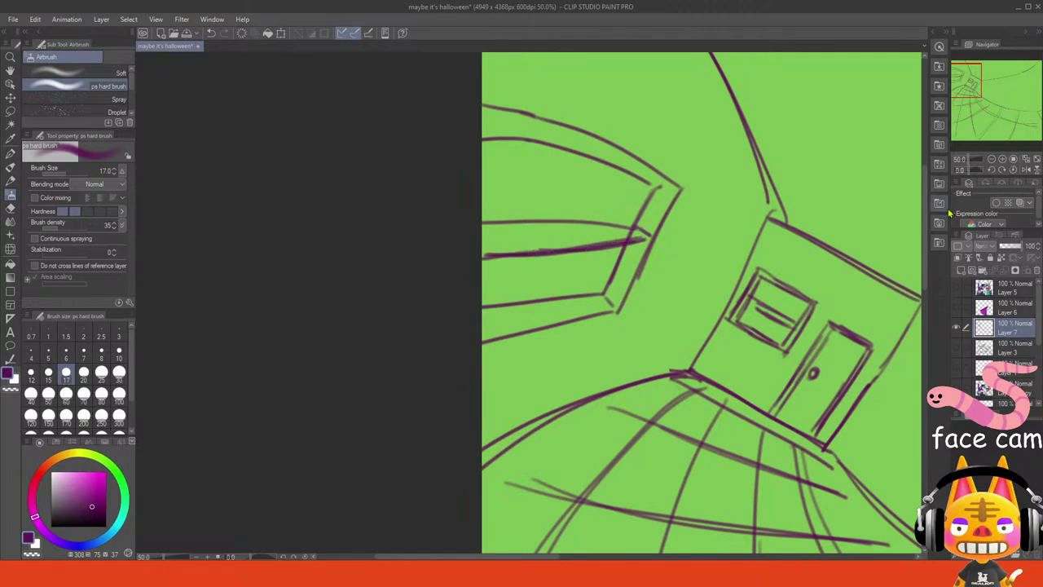
click(1024, 161)
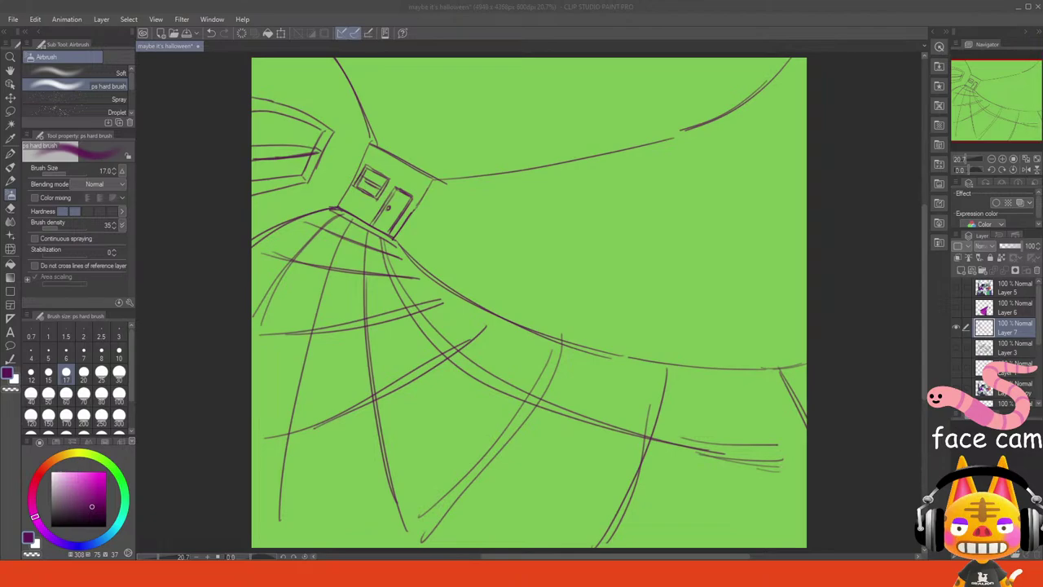
click(299, 573)
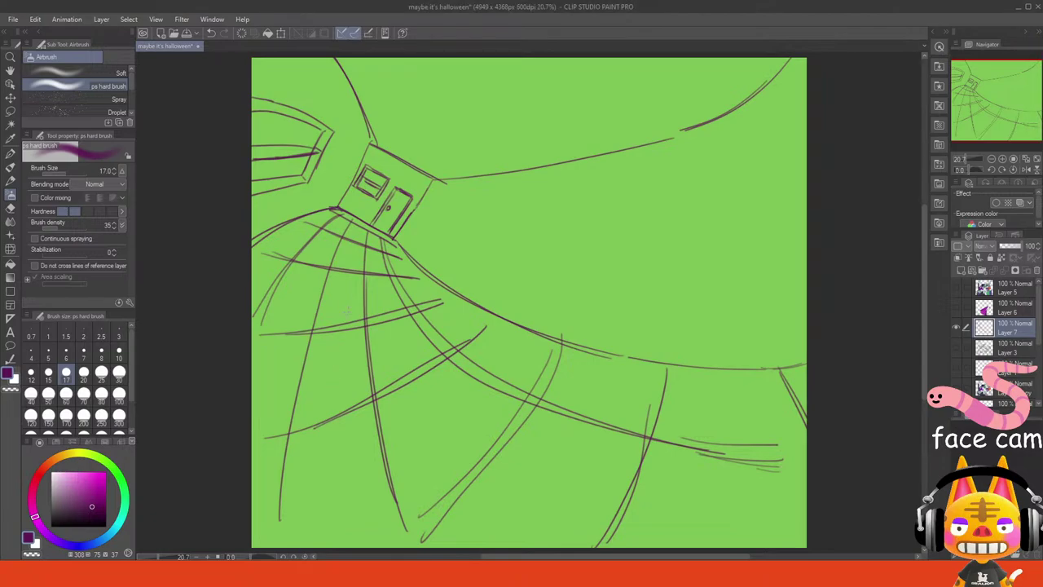
- Undo the crossbar lines in the large window
key(ctrl+z)
key(ctrl+z)
key(ctrl+z)
- Try to divide the large window with a pair of slanted upright bars, and undo them
drag(995, 112, 958, 100)
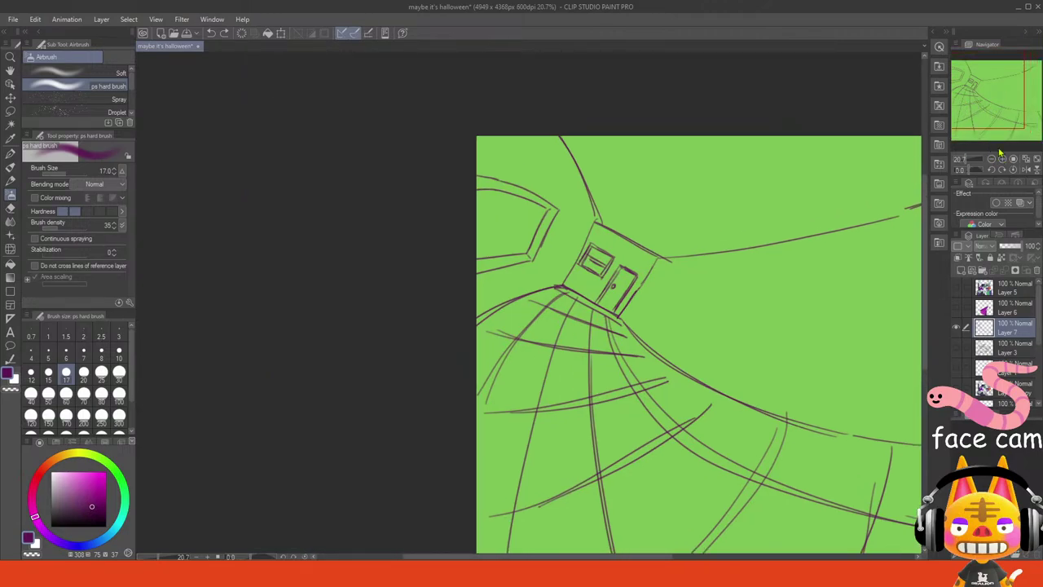
click(1002, 159)
click(1004, 160)
mouse_move(508, 132)
mouse_down()
mouse_move(495, 221)
mouse_move(450, 230)
mouse_up()
key(ctrl+z)
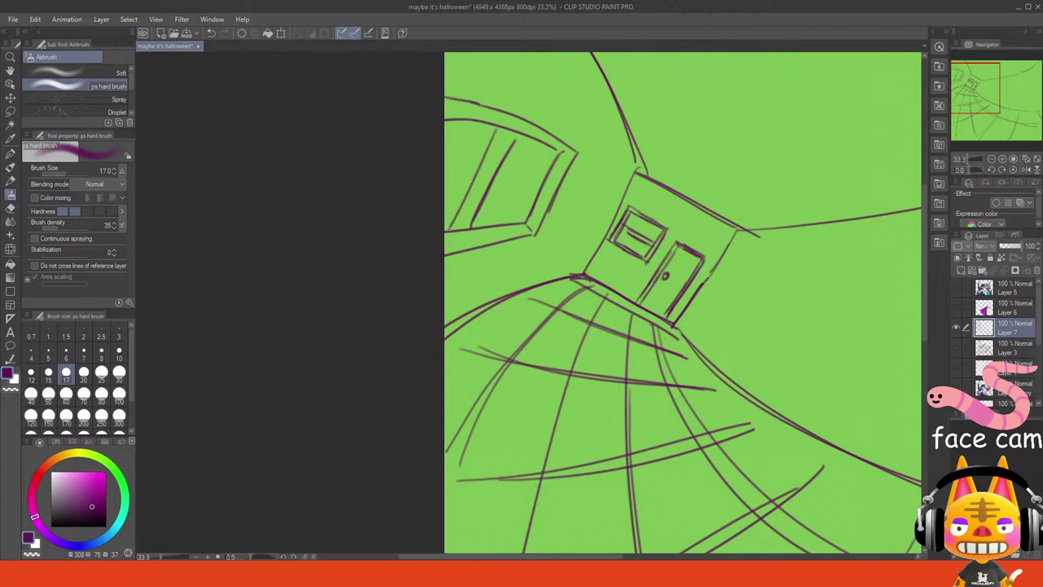
key(ctrl+z)
drag(500, 133, 461, 225)
key(ctrl+z)
key(ctrl+z)
key(ctrl+z)
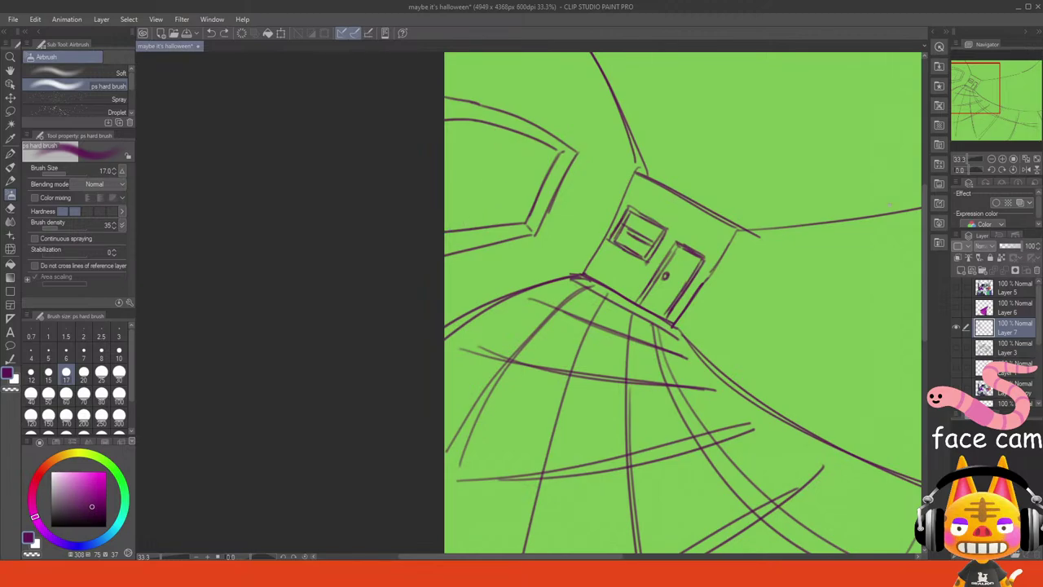
- Fit the whole canvas to view and flip the view horizontally
click(1002, 159)
click(1025, 160)
click(1026, 169)
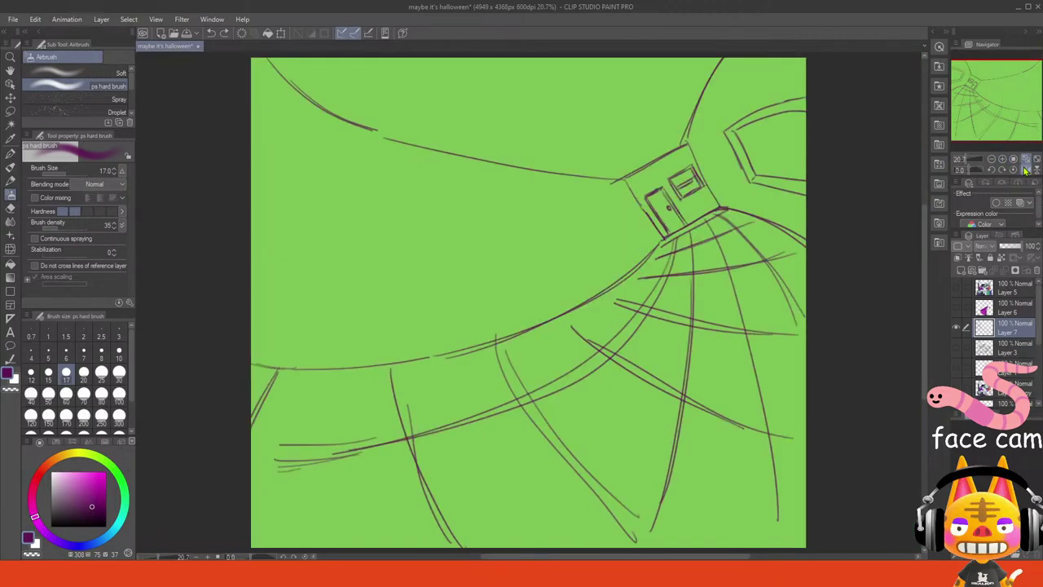
- Flip the view back and draw round knobs on the two inner corners of the large frame beside the back wall
click(1025, 169)
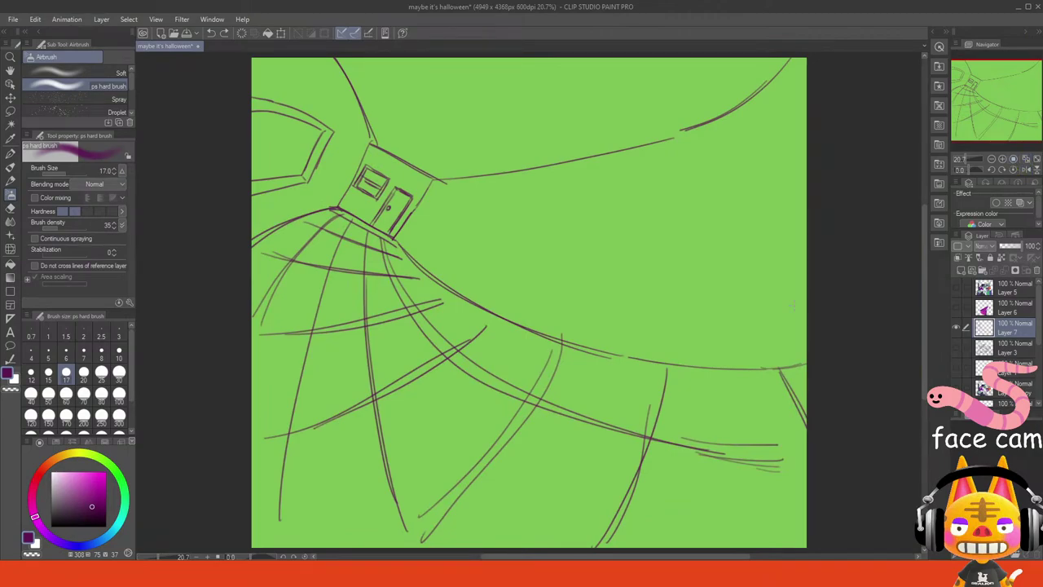
drag(986, 135, 975, 87)
click(1003, 160)
click(1003, 160)
click(1003, 160)
click(1003, 159)
mouse_move(548, 226)
mouse_down()
mouse_move(573, 214)
mouse_move(578, 238)
mouse_move(551, 246)
mouse_up()
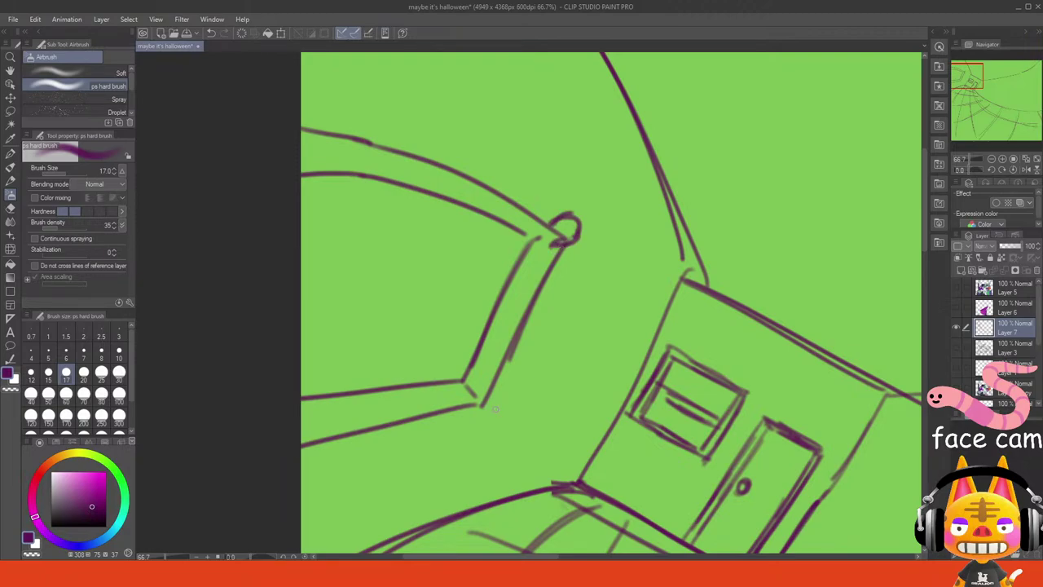
mouse_move(486, 400)
mouse_down()
mouse_move(488, 417)
mouse_move(467, 416)
mouse_move(483, 431)
mouse_move(486, 407)
mouse_up()
key(ctrl+z)
drag(464, 407, 411, 413)
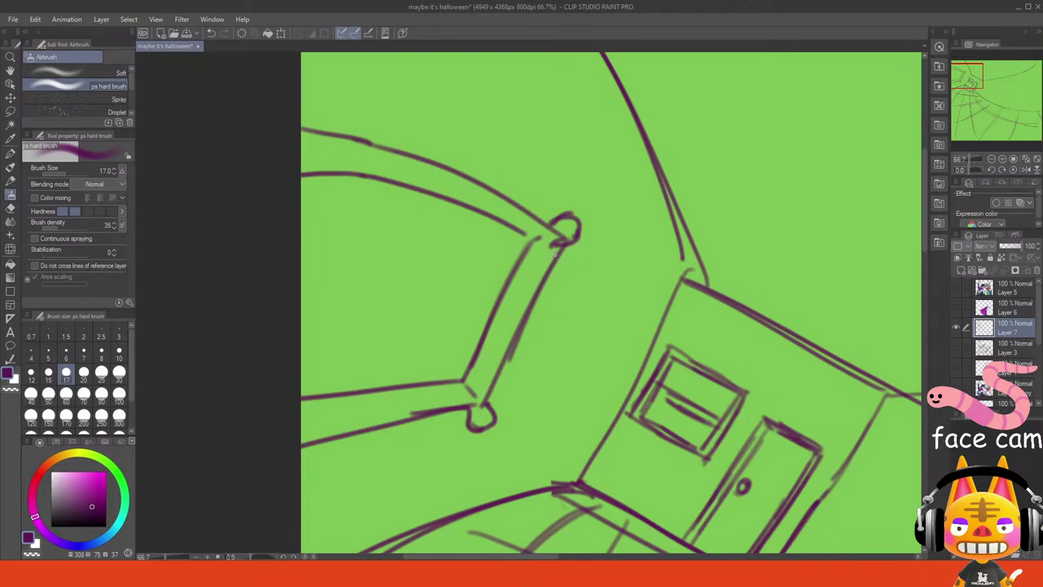
- Redraw the frame's outer side edge as a darker, straighter line between the two corner knobs
drag(556, 251, 497, 365)
key(ctrl+z)
drag(552, 251, 492, 378)
key(ctrl+z)
key(ctrl+z)
mouse_move(548, 251)
mouse_down()
mouse_move(473, 419)
mouse_move(487, 394)
mouse_up()
key(ctrl+z)
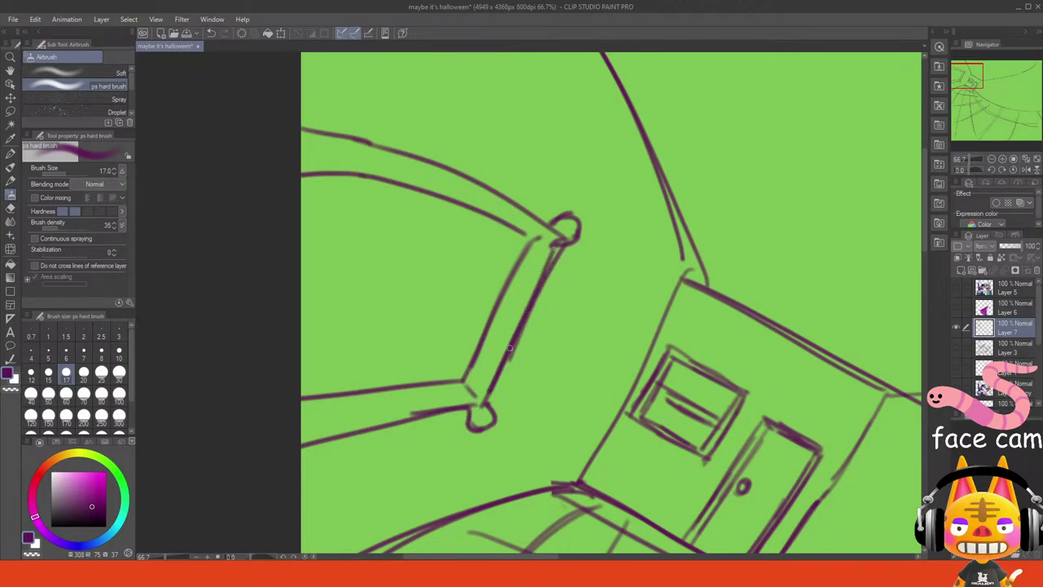
- Erase the stray lines along the frame's outer side edge and upper knob with the transparent colour, then restore the purple drawing colour
click(10, 389)
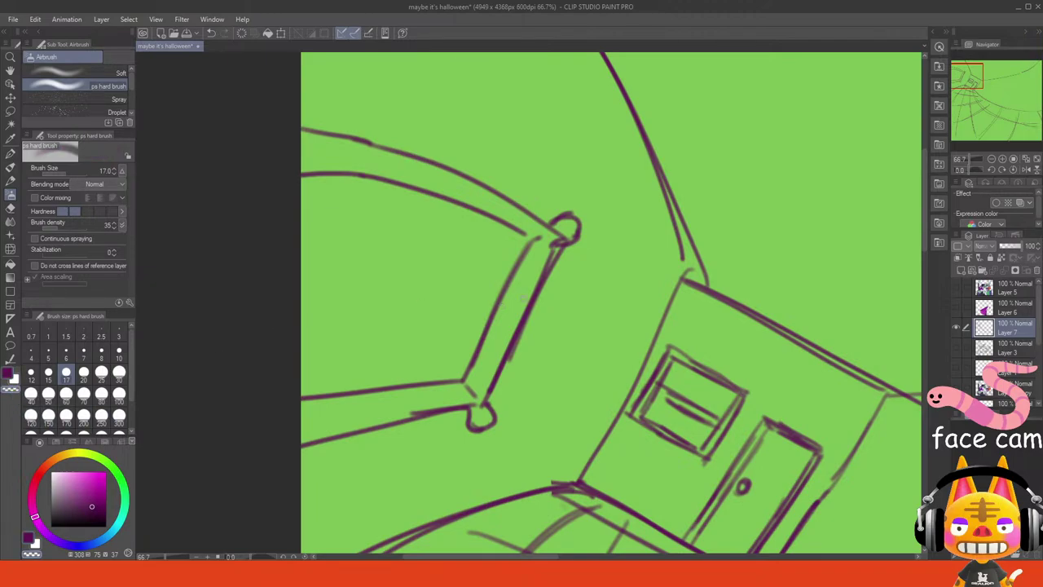
mouse_move(512, 364)
mouse_down()
mouse_move(563, 250)
mouse_move(544, 286)
mouse_up()
mouse_move(555, 226)
mouse_down()
mouse_move(565, 237)
mouse_move(553, 242)
mouse_up()
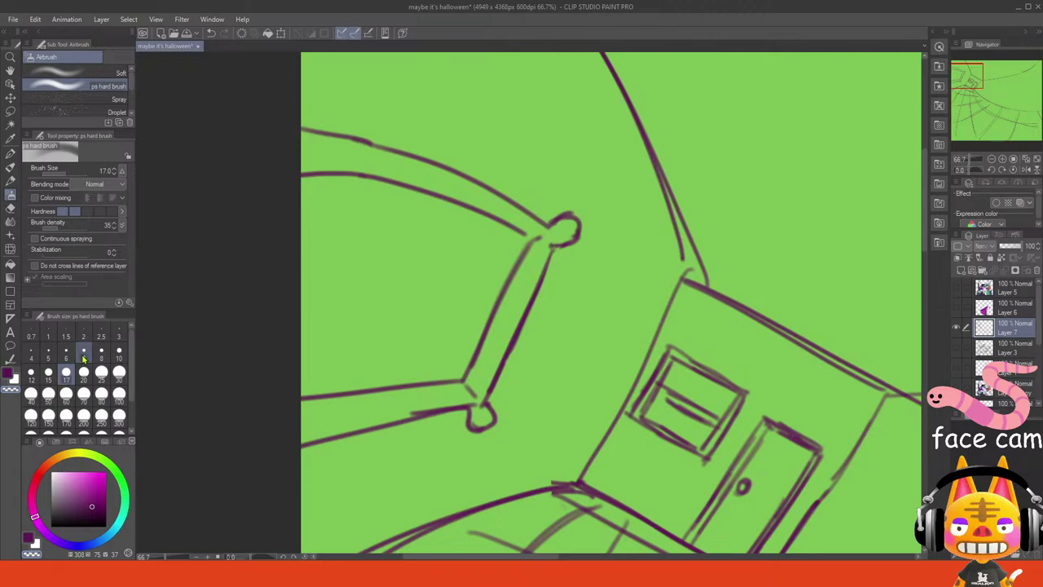
click(8, 371)
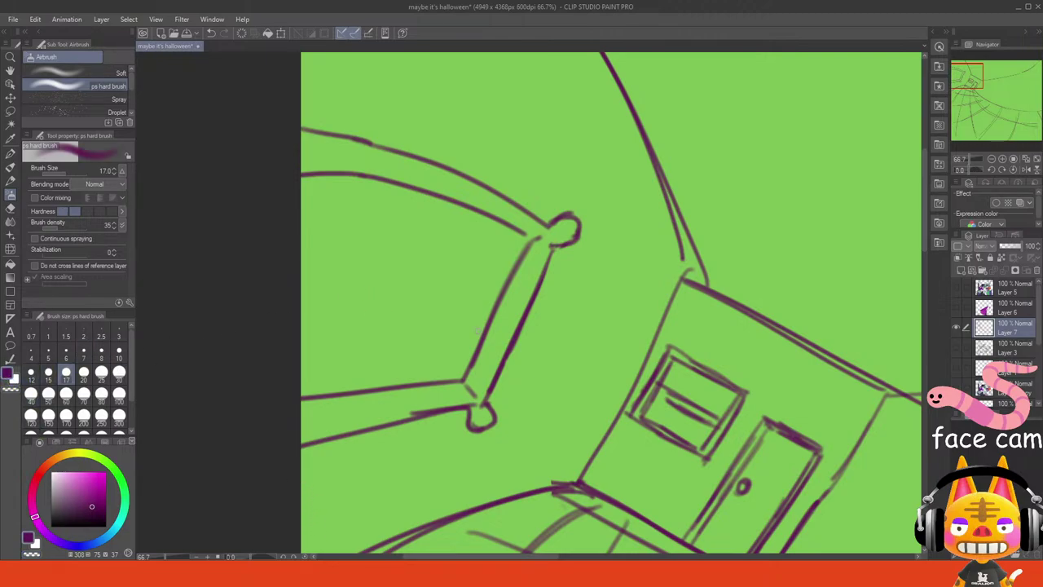
- Fit the whole canvas to view and show Layer 5 and Layer 6 over the background sketch
click(1024, 161)
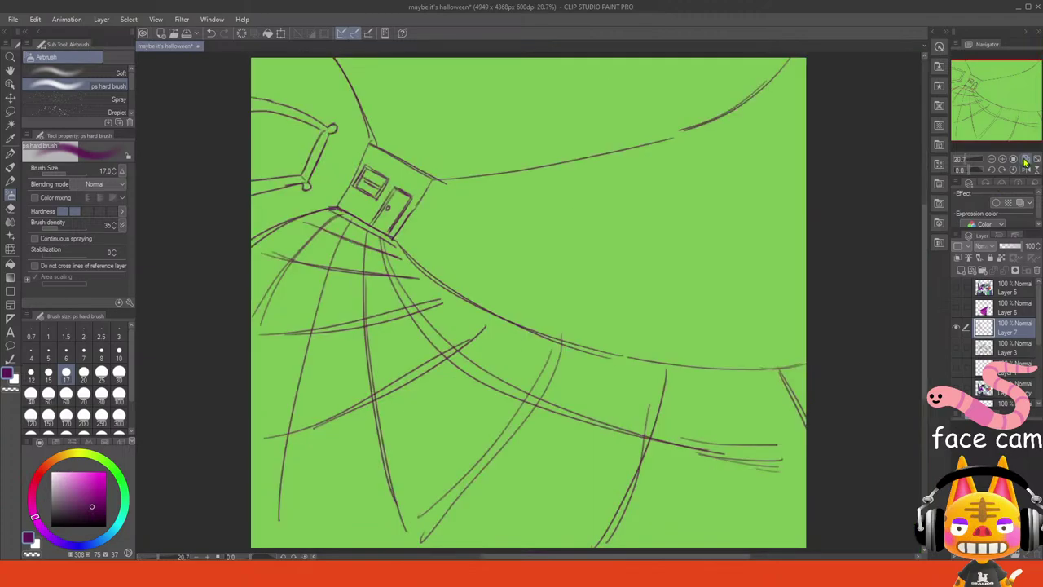
click(959, 309)
click(957, 290)
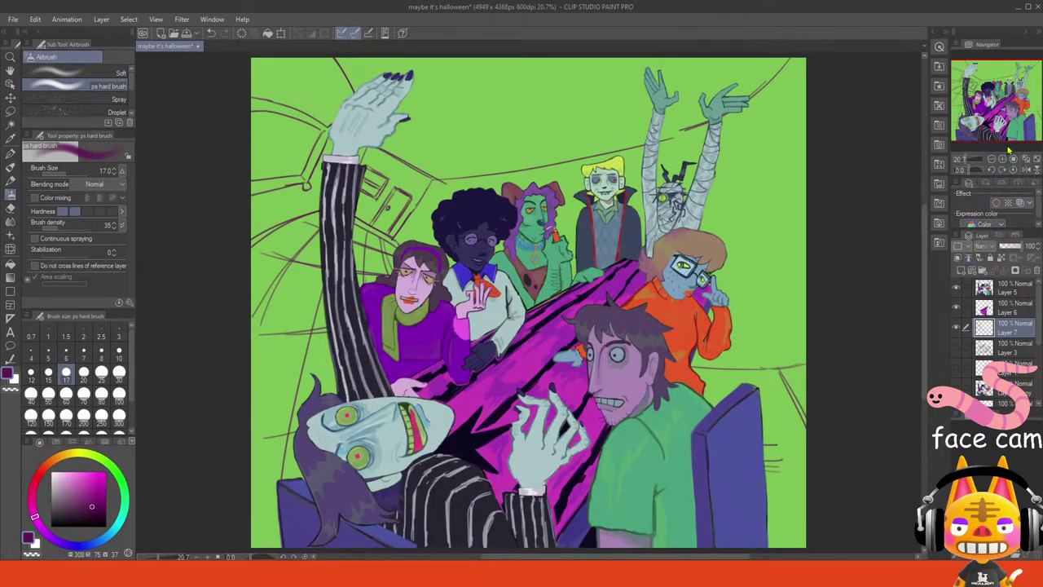
- Rotate the view to straighten the large frame and sketch the cheek and jaw line of a face inside it
click(971, 102)
click(1002, 159)
click(1002, 159)
click(1002, 159)
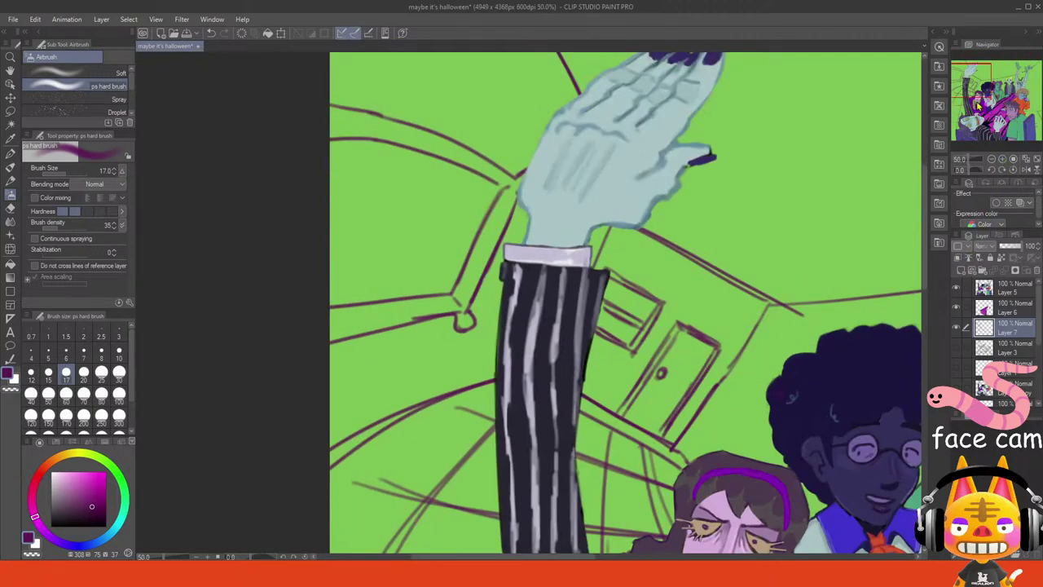
click(966, 93)
click(1002, 158)
drag(963, 86, 955, 77)
click(999, 157)
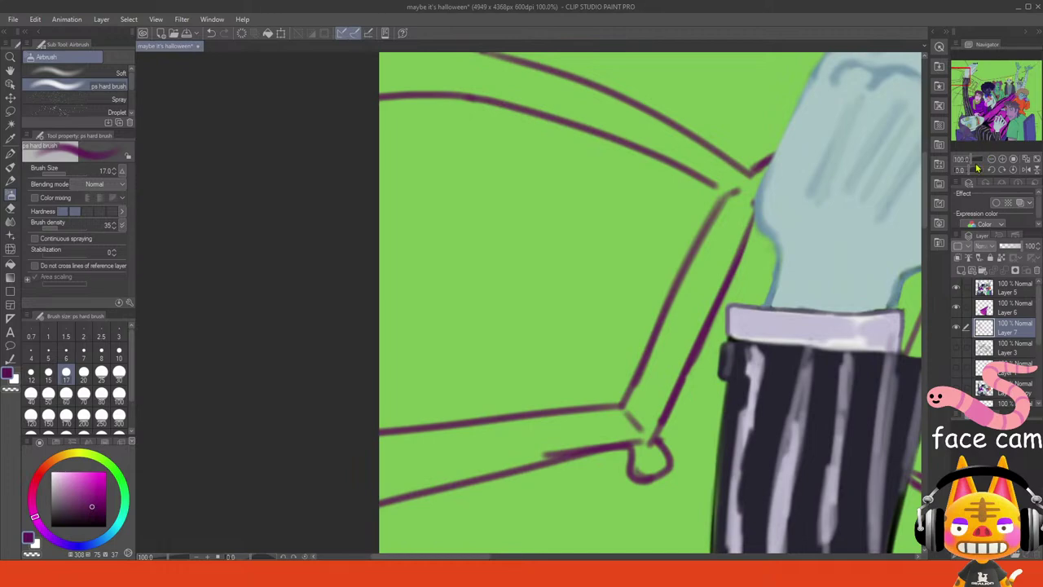
drag(978, 169, 964, 171)
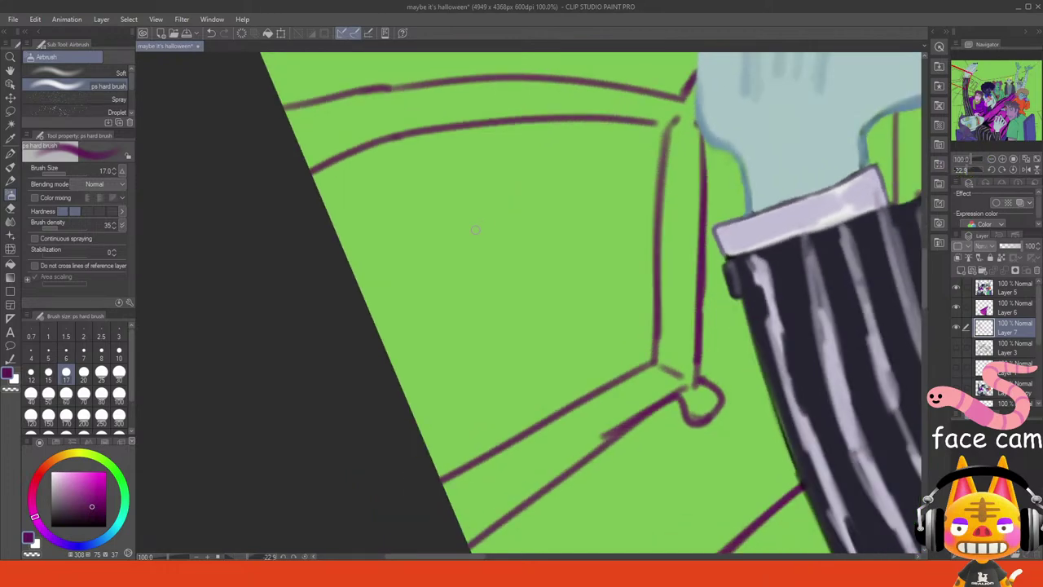
mouse_move(547, 201)
mouse_down()
mouse_move(570, 333)
mouse_move(576, 304)
mouse_up()
key(ctrl+z)
key(ctrl+z)
mouse_move(556, 207)
mouse_down()
mouse_move(559, 354)
mouse_move(488, 390)
mouse_up()
key(ctrl+z)
key(ctrl+z)
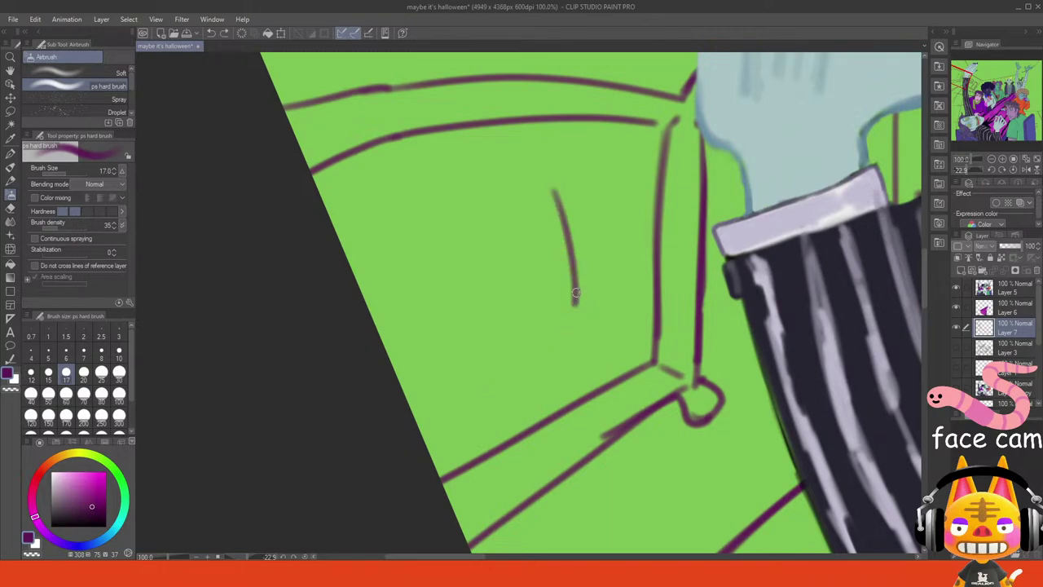
mouse_move(577, 298)
mouse_down()
mouse_move(506, 373)
mouse_move(541, 342)
mouse_move(464, 375)
mouse_move(495, 375)
mouse_up()
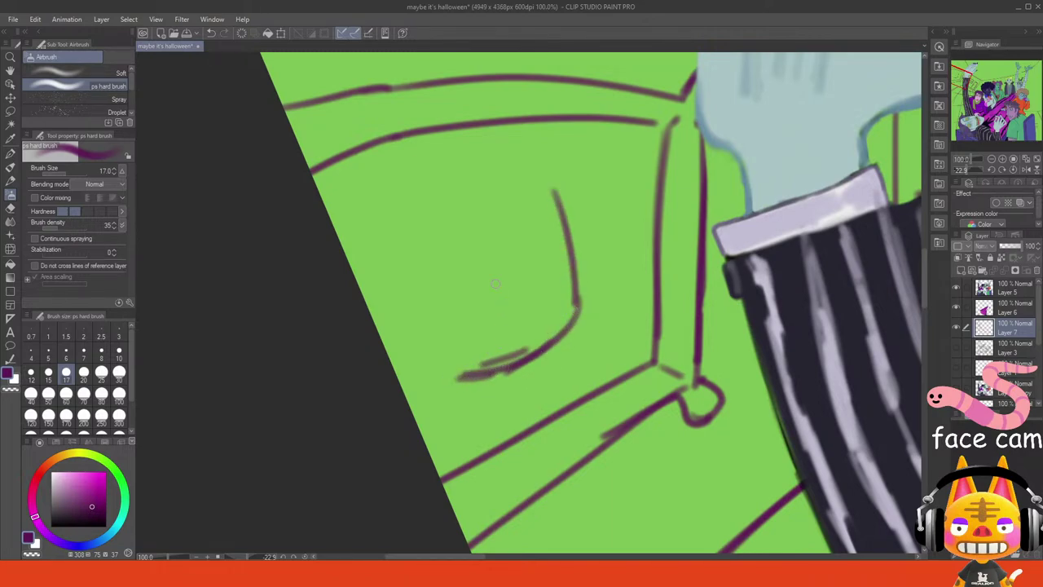
- Try to sketch the top of the head with overlapping arcs above the cheek line, and undo them
mouse_move(351, 221)
mouse_down()
mouse_move(377, 166)
mouse_move(428, 151)
mouse_up()
mouse_move(386, 175)
mouse_down()
mouse_move(431, 155)
mouse_move(538, 139)
mouse_up()
mouse_move(457, 151)
mouse_down()
mouse_move(558, 141)
mouse_move(593, 193)
mouse_up()
drag(554, 145, 580, 228)
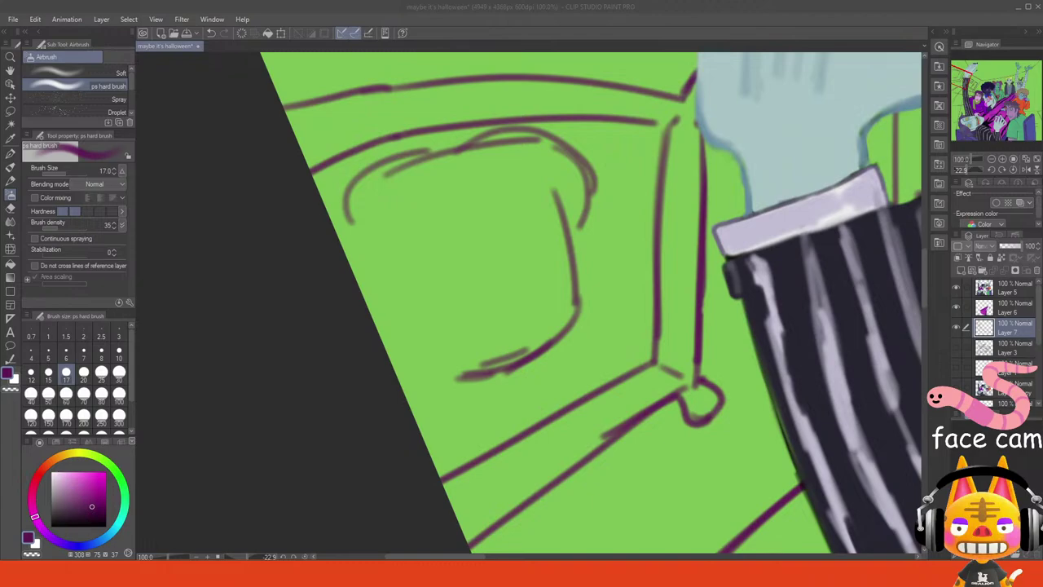
click(294, 540)
key(ctrl+z)
key(ctrl+z)
key(ctrl+z)
key(ctrl+z)
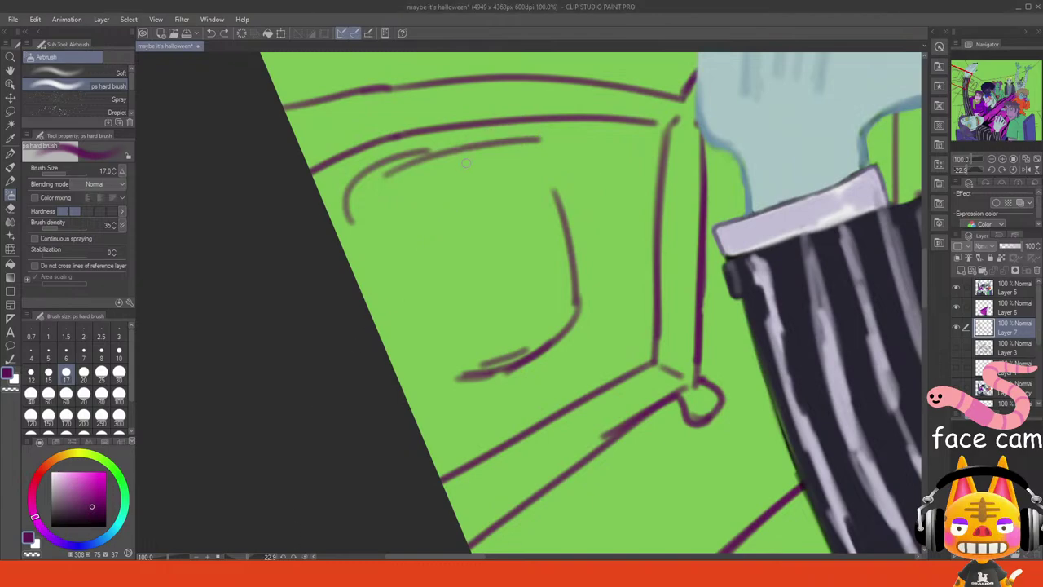
- Draw the rounded top of the head against the frame's upper edge and the hair curving down near the canvas edge
mouse_move(564, 186)
mouse_down()
mouse_move(391, 197)
mouse_move(554, 177)
mouse_move(377, 174)
mouse_up()
key(ctrl+z)
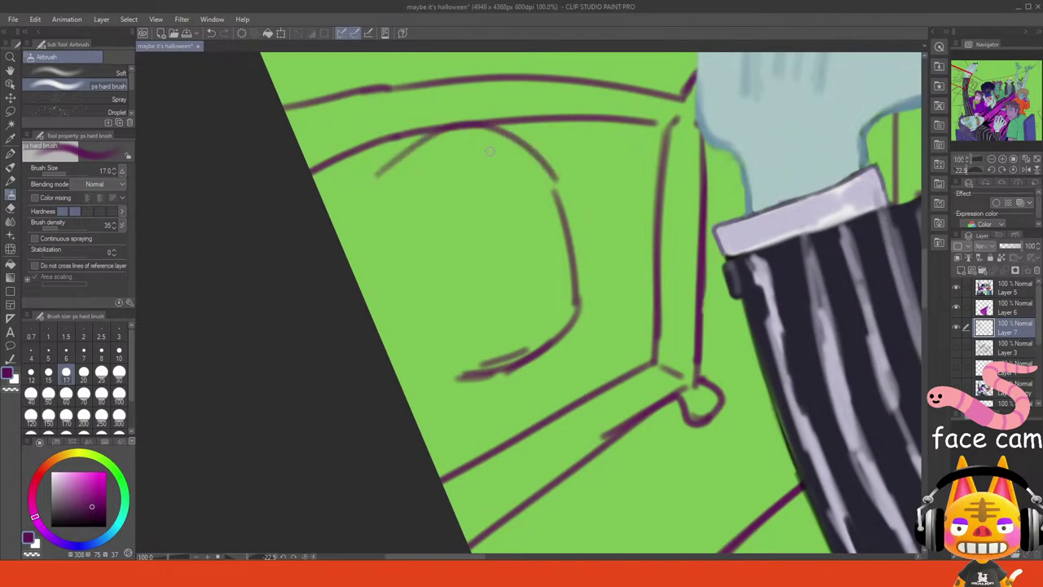
drag(489, 141, 323, 206)
drag(383, 147, 339, 244)
drag(362, 181, 351, 254)
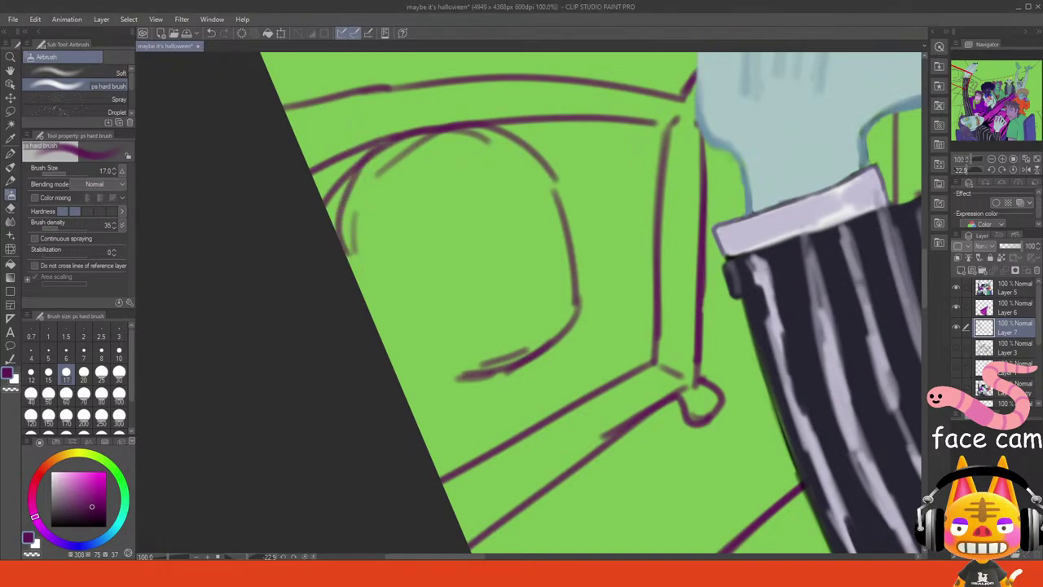
- Draw a full round eye in the middle of the face and a partial round eye against the cheek line
drag(405, 237, 464, 276)
mouse_move(448, 212)
mouse_down()
mouse_move(457, 280)
mouse_move(428, 280)
mouse_move(417, 235)
mouse_move(453, 212)
mouse_up()
key(ctrl+z)
mouse_move(545, 209)
mouse_down()
mouse_move(529, 249)
mouse_move(522, 221)
mouse_move(541, 257)
mouse_move(539, 211)
mouse_move(561, 236)
mouse_move(558, 254)
mouse_move(567, 234)
mouse_move(543, 239)
mouse_move(553, 208)
mouse_up()
key(ctrl+z)
key(ctrl+z)
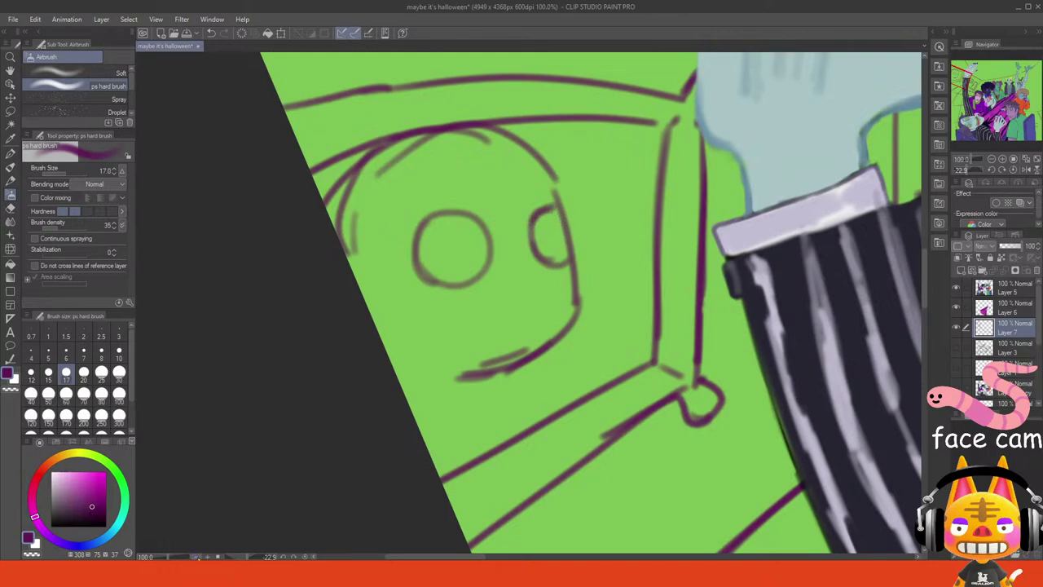
- Dot small pupils into both eyes and add short nose and mouth strokes at the canvas edge
click(175, 572)
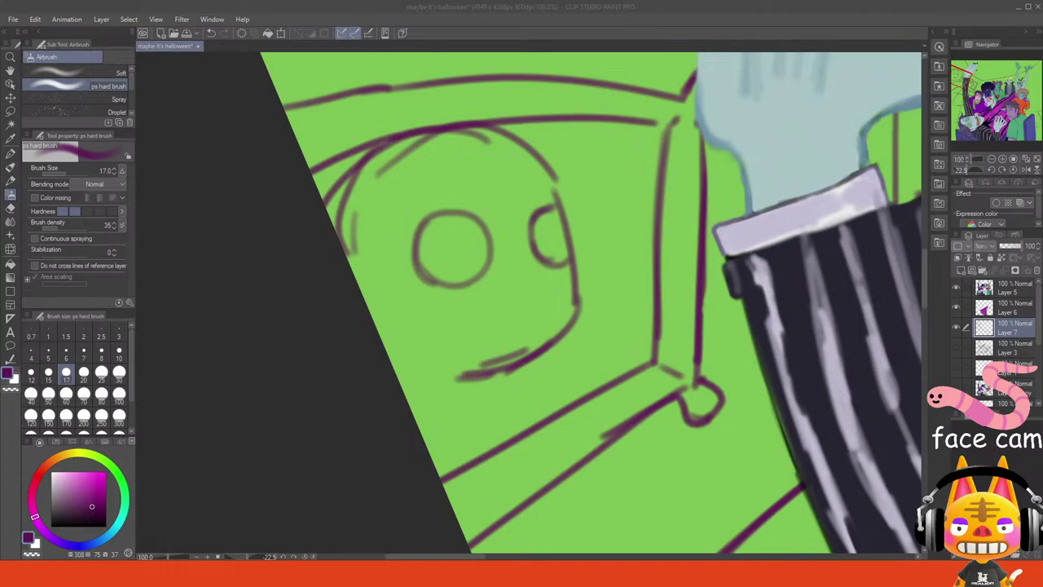
click(228, 495)
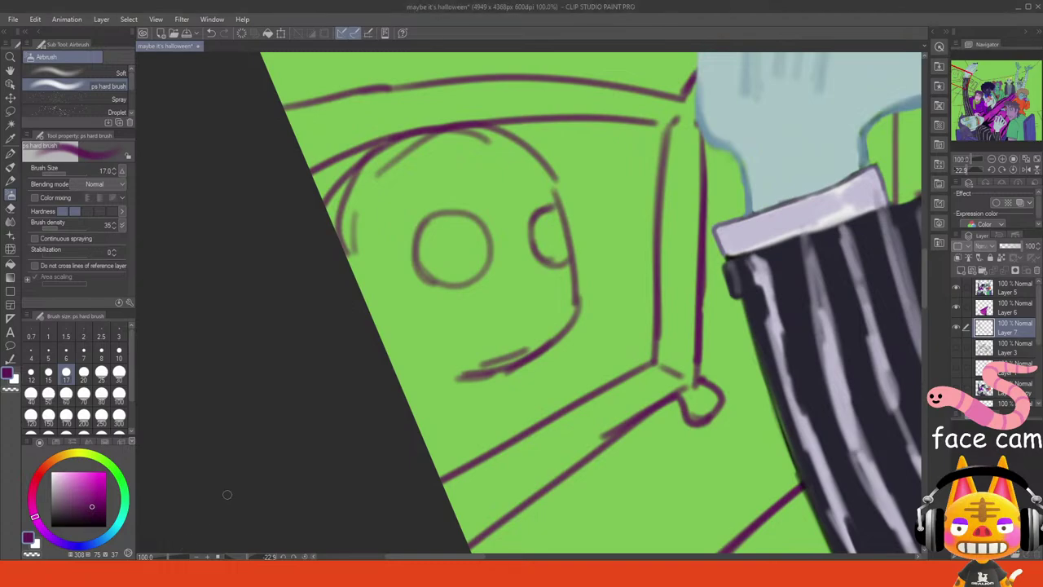
click(447, 253)
key(ctrl+z)
click(451, 248)
click(547, 238)
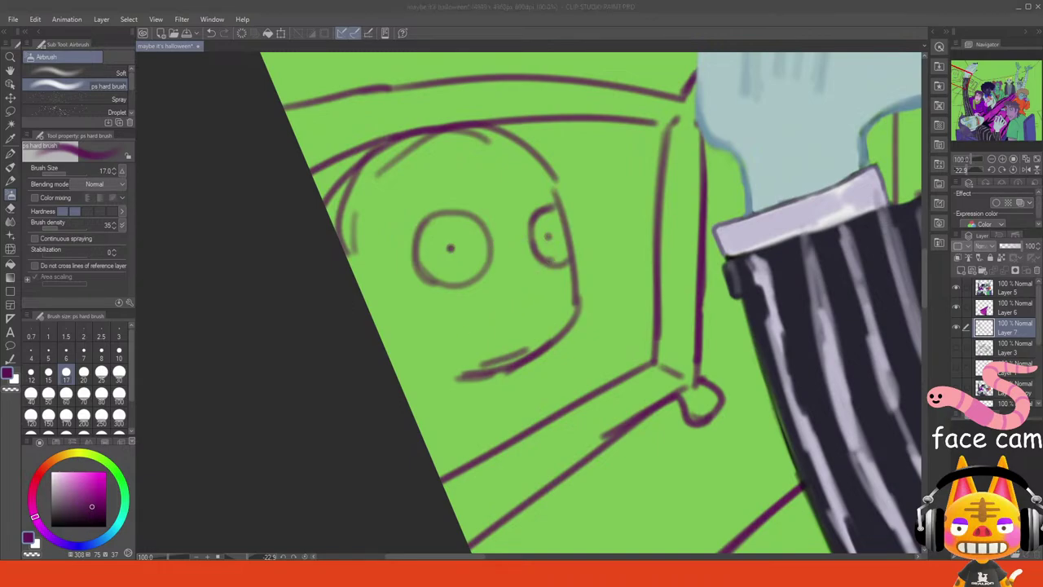
key(alt+Tab)
drag(368, 275, 354, 270)
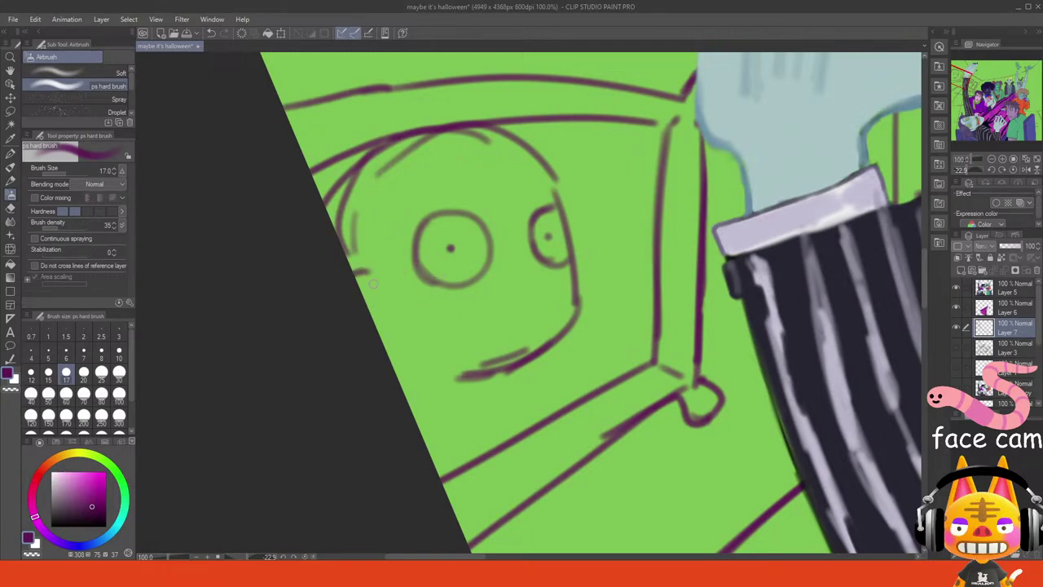
mouse_move(384, 332)
mouse_down()
mouse_move(374, 327)
mouse_move(399, 336)
mouse_up()
- Draw a curved lock of hair sweeping from the top of the head out over the temple
drag(493, 126, 573, 187)
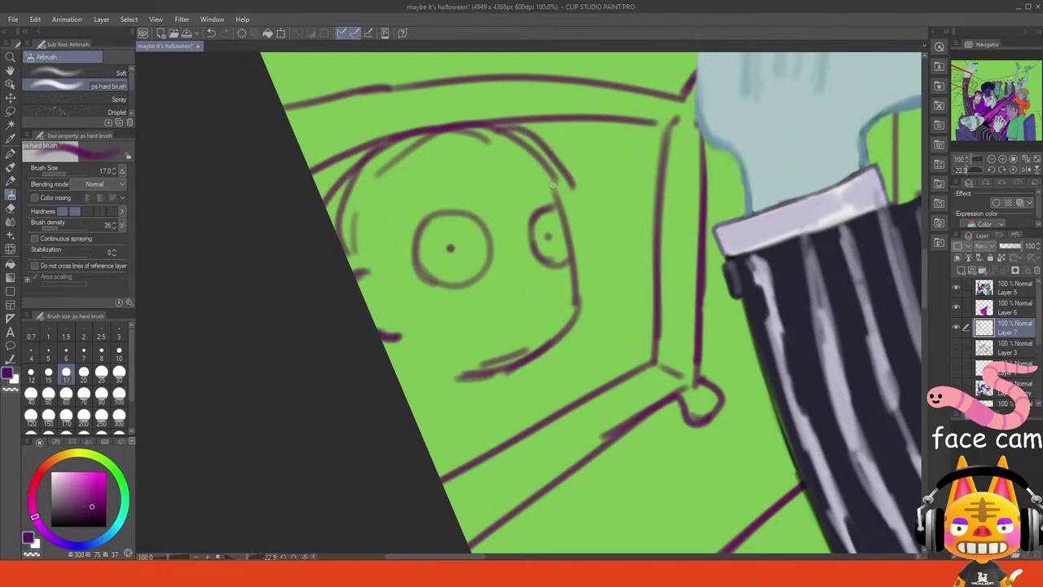
key(ctrl+z)
key(ctrl+z)
mouse_move(492, 126)
mouse_down()
mouse_move(589, 205)
mouse_move(600, 187)
mouse_move(597, 210)
mouse_move(587, 184)
mouse_up()
key(ctrl+z)
key(ctrl+z)
key(ctrl+z)
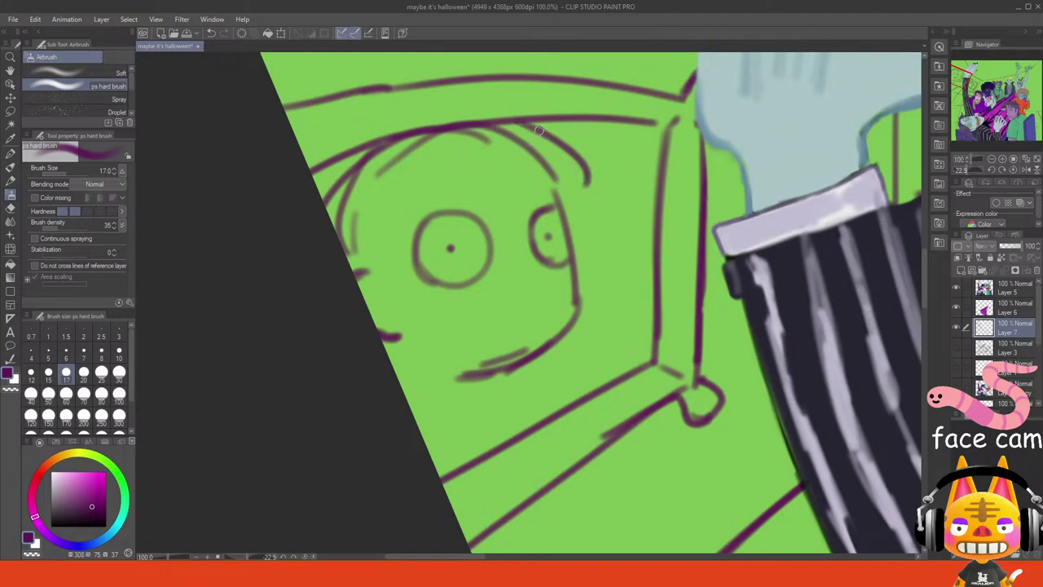
drag(539, 130, 578, 197)
- Draw a pointed parting in the fringe above the partial eye
click(492, 182)
key(ctrl+z)
mouse_move(504, 173)
mouse_down()
mouse_move(535, 207)
mouse_move(528, 197)
mouse_move(506, 202)
mouse_up()
key(ctrl+z)
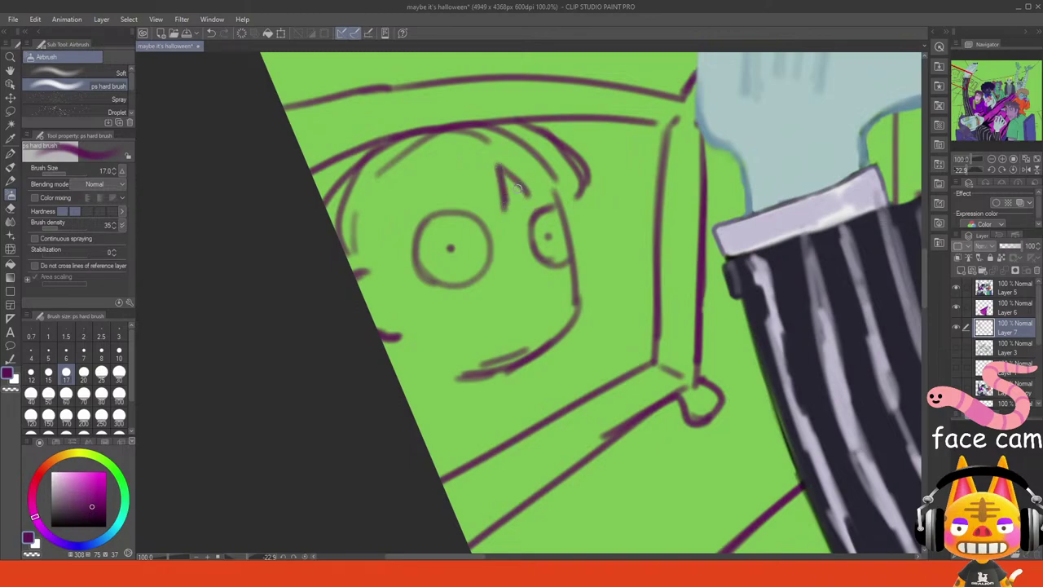
key(ctrl+z)
drag(499, 167, 531, 200)
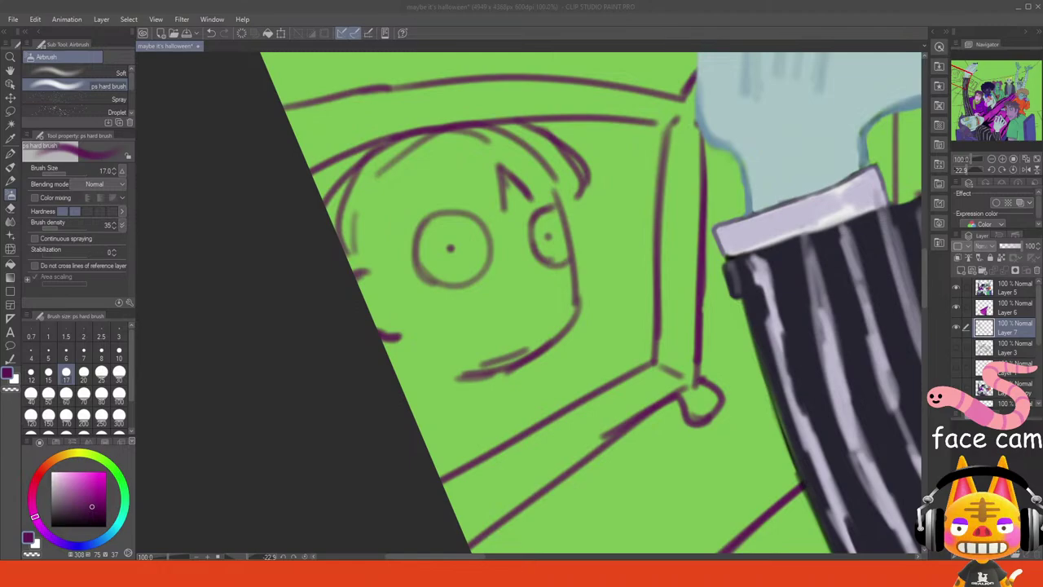
- Add short fringe strokes across the forehead and beside the full round eye
click(303, 501)
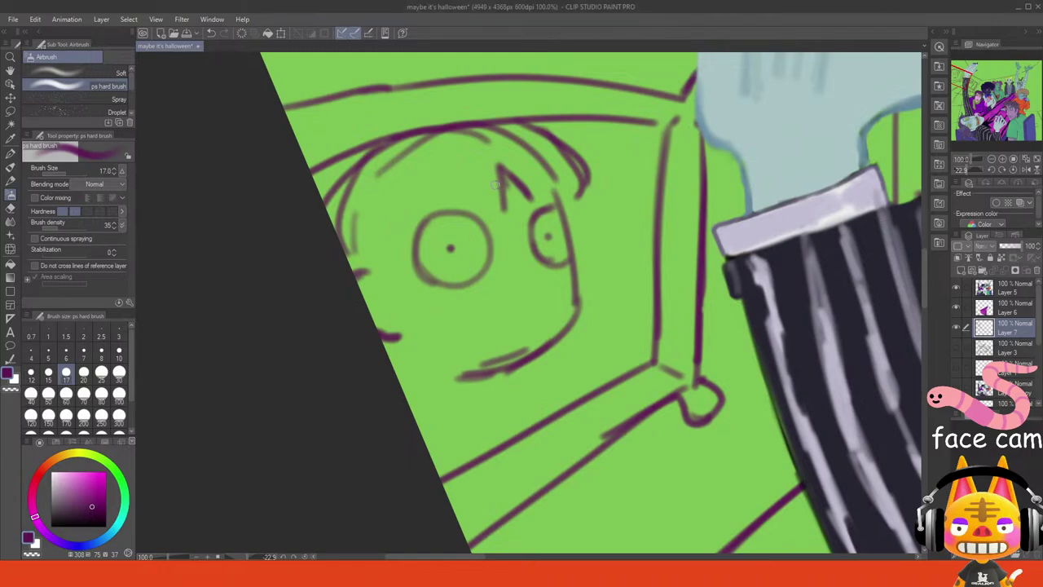
drag(487, 167, 479, 204)
mouse_move(460, 173)
mouse_down()
mouse_move(449, 205)
mouse_move(424, 213)
mouse_move(397, 264)
mouse_up()
drag(400, 243, 384, 289)
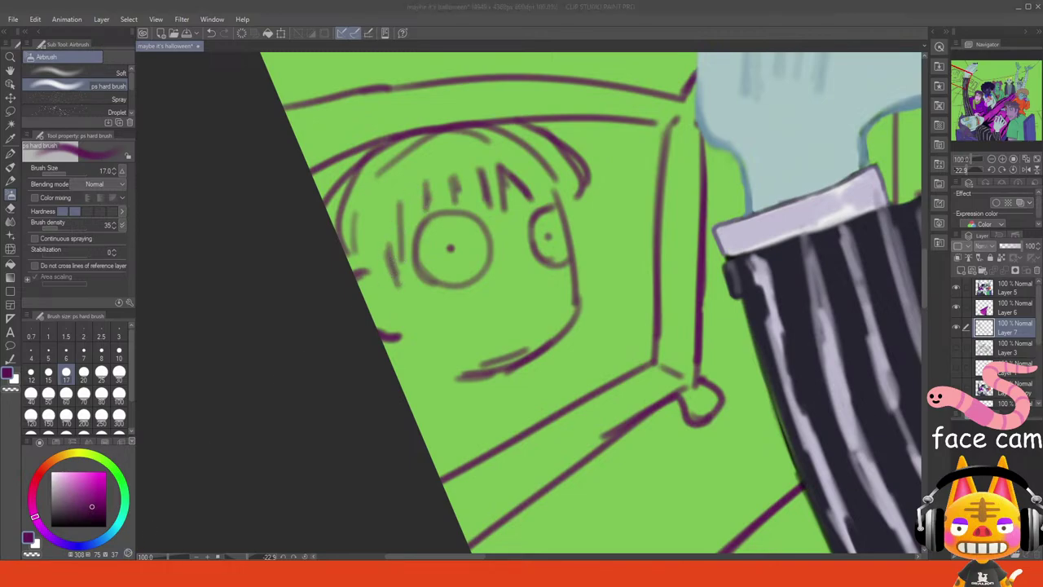
key(ctrl+z)
key(ctrl+z)
key(ctrl+z)
drag(394, 210, 388, 261)
click(451, 248)
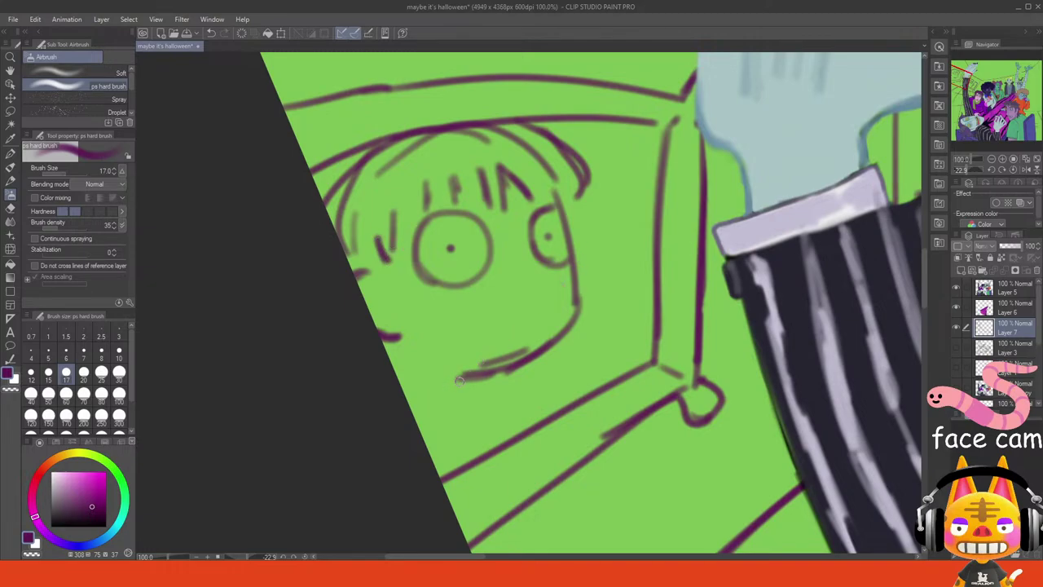
- Draw a short neck stroke under the chin and a shoulder line sloping down to the frame's lower edge
mouse_move(460, 381)
mouse_down()
mouse_move(461, 397)
mouse_move(536, 416)
mouse_up()
key(ctrl+z)
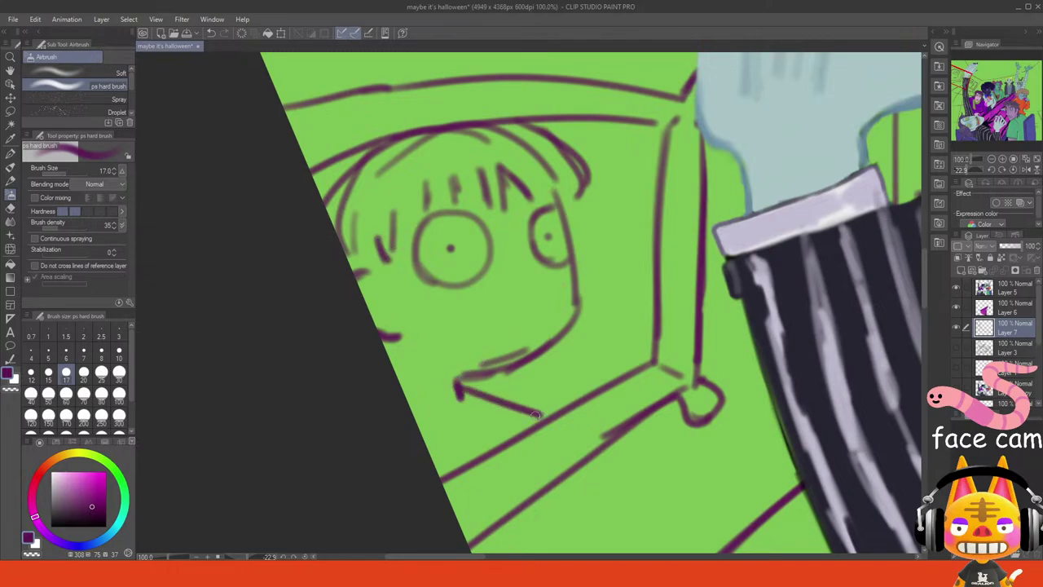
key(ctrl+z)
key(ctrl+z)
mouse_move(465, 394)
mouse_down()
mouse_move(549, 416)
mouse_move(597, 390)
mouse_up()
key(ctrl+z)
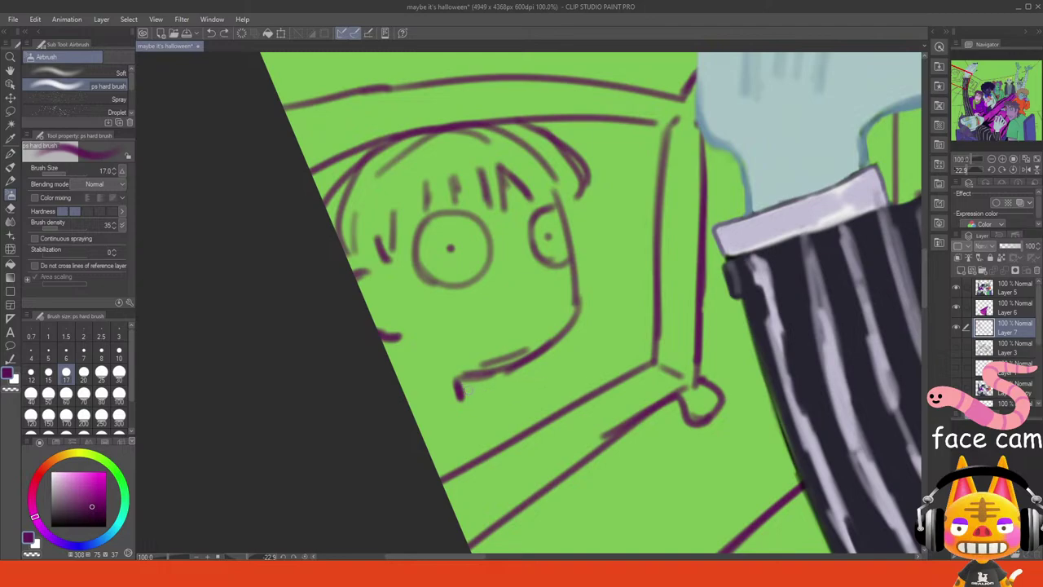
drag(463, 389, 564, 407)
- Sketch a shirt collar with pointed flaps below the neck, joining the shoulder line
mouse_move(451, 403)
mouse_down()
mouse_move(396, 393)
mouse_move(448, 405)
mouse_move(437, 453)
mouse_up()
key(ctrl+z)
key(ctrl+z)
mouse_move(442, 414)
mouse_down()
mouse_move(405, 407)
mouse_move(432, 464)
mouse_move(449, 454)
mouse_move(430, 451)
mouse_up()
key(ctrl+z)
key(ctrl+z)
key(ctrl+z)
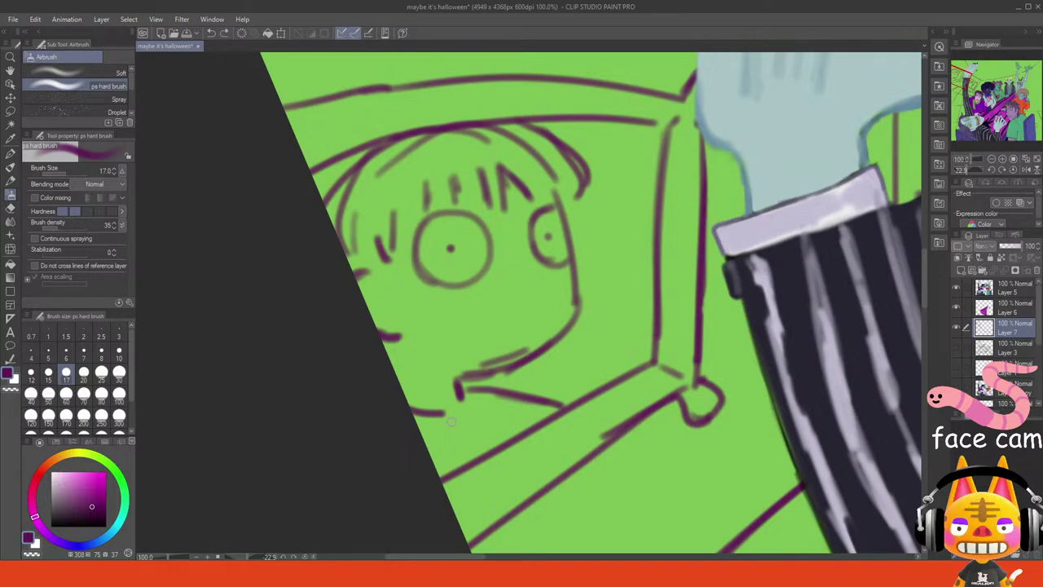
mouse_move(449, 416)
mouse_down()
mouse_move(444, 463)
mouse_move(433, 460)
mouse_move(470, 392)
mouse_move(501, 437)
mouse_up()
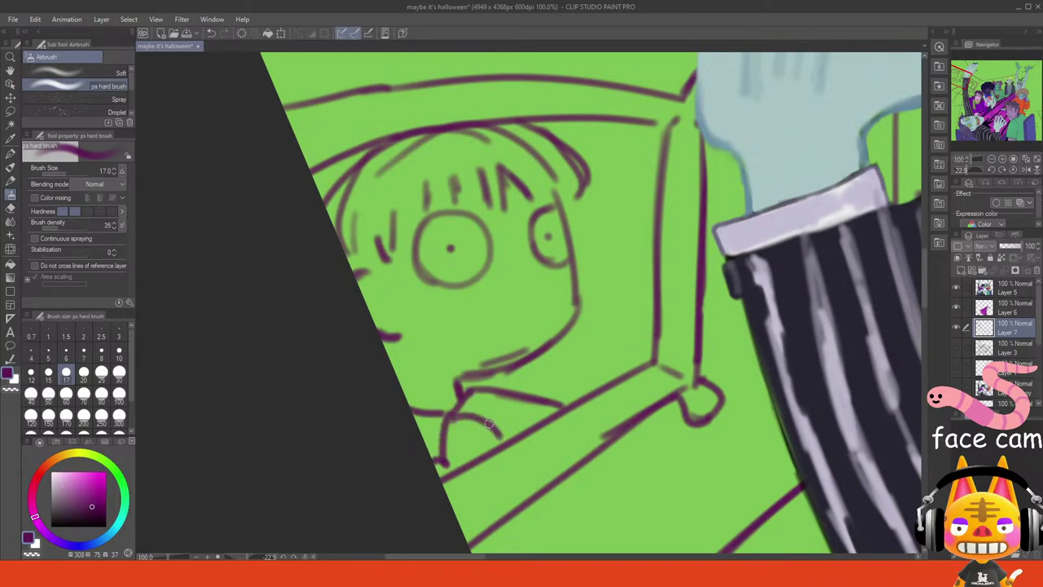
drag(473, 388, 514, 398)
drag(497, 442, 514, 395)
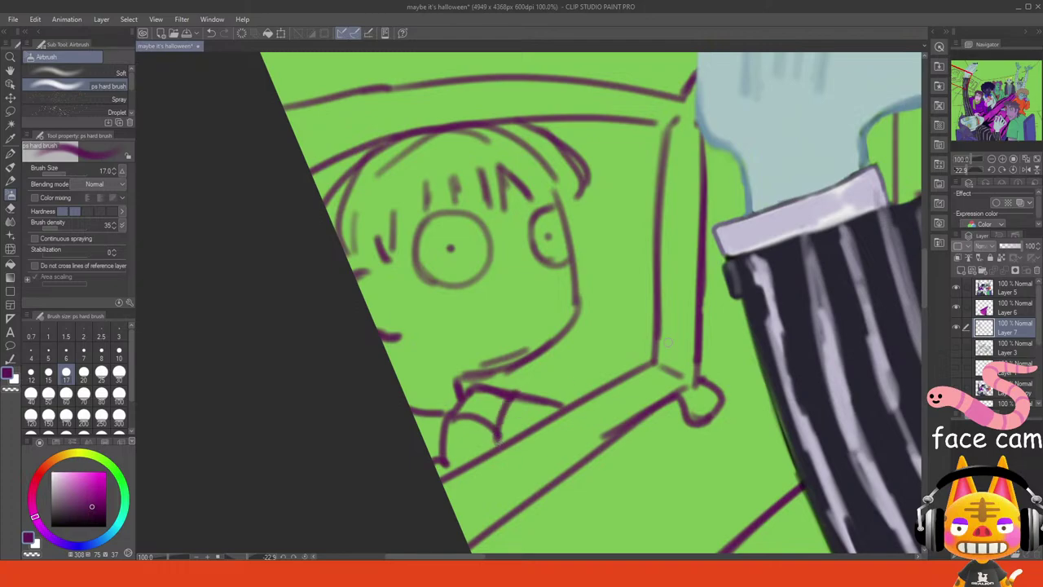
- Straighten the canvas and undo the framed portrait's collar, neck and fringe strokes
click(1004, 160)
click(1025, 160)
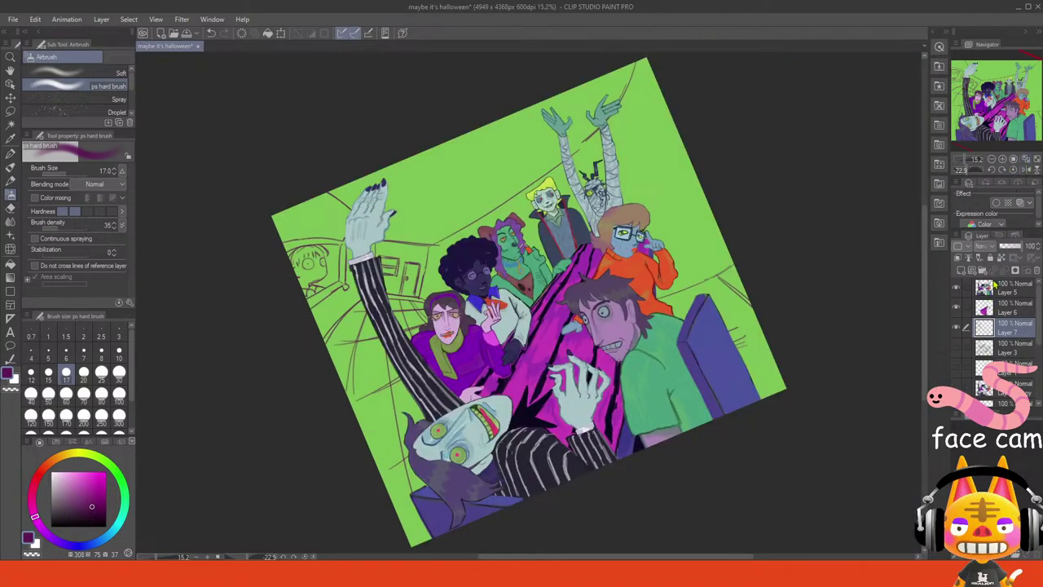
click(1013, 169)
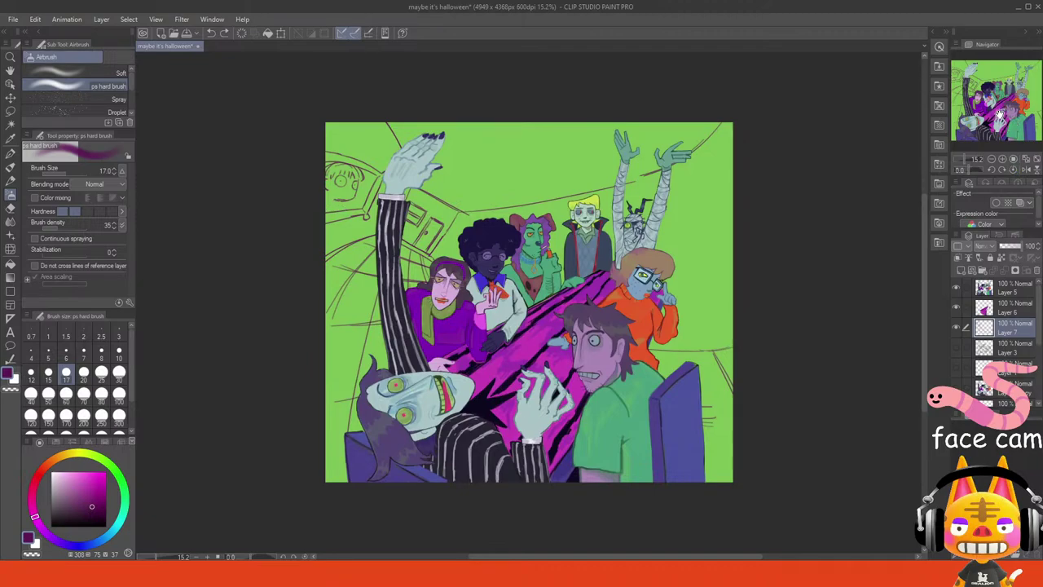
click(983, 92)
click(1003, 160)
click(1003, 160)
click(1003, 159)
click(1003, 159)
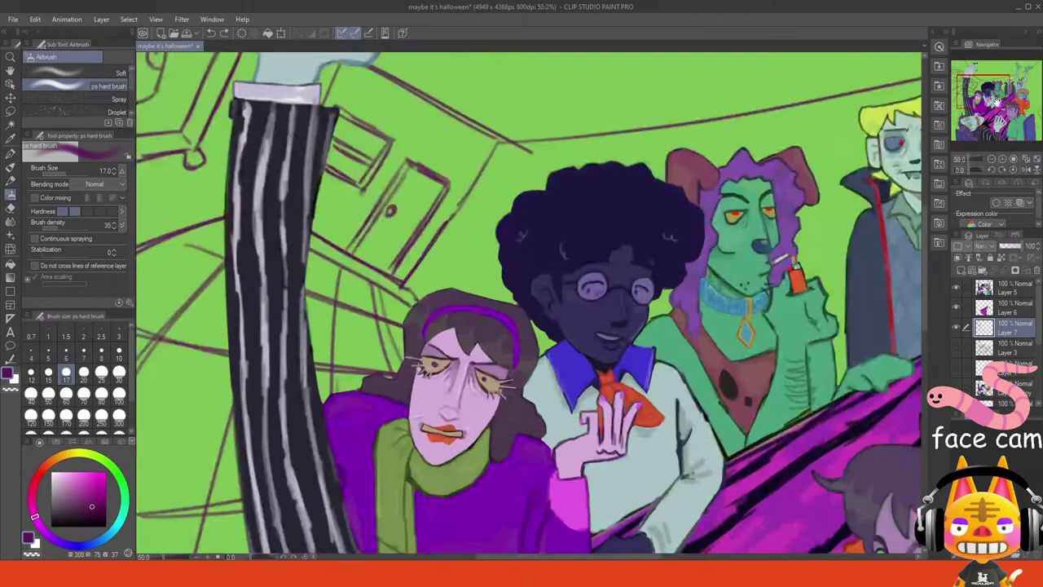
drag(996, 99, 968, 79)
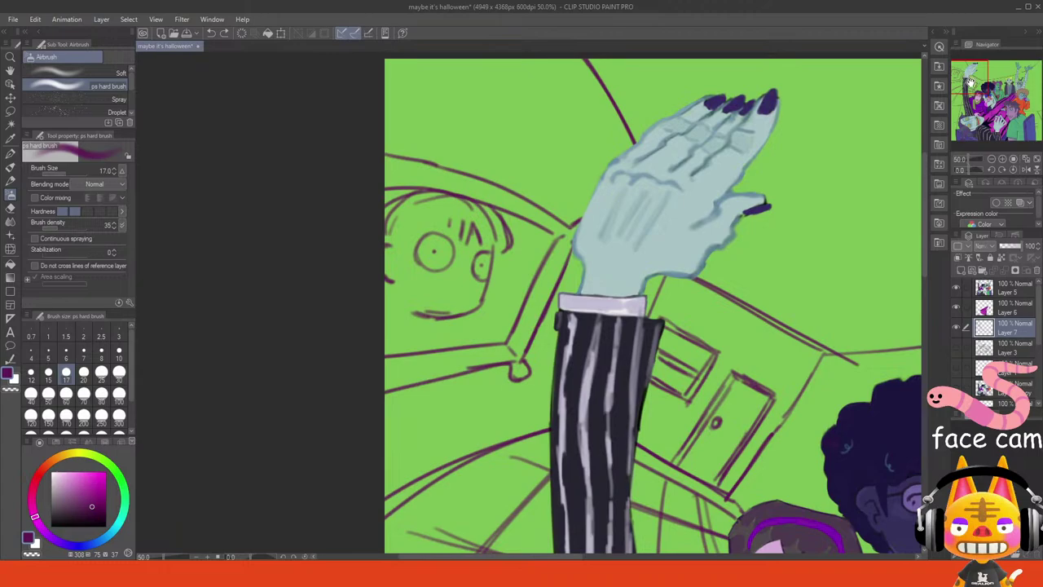
key(ctrl+z)
key(ctrl+z)
key(ctrl+z)
key(ctrl+z)
key(ctrl+z)
key(ctrl+z)
key(ctrl+z)
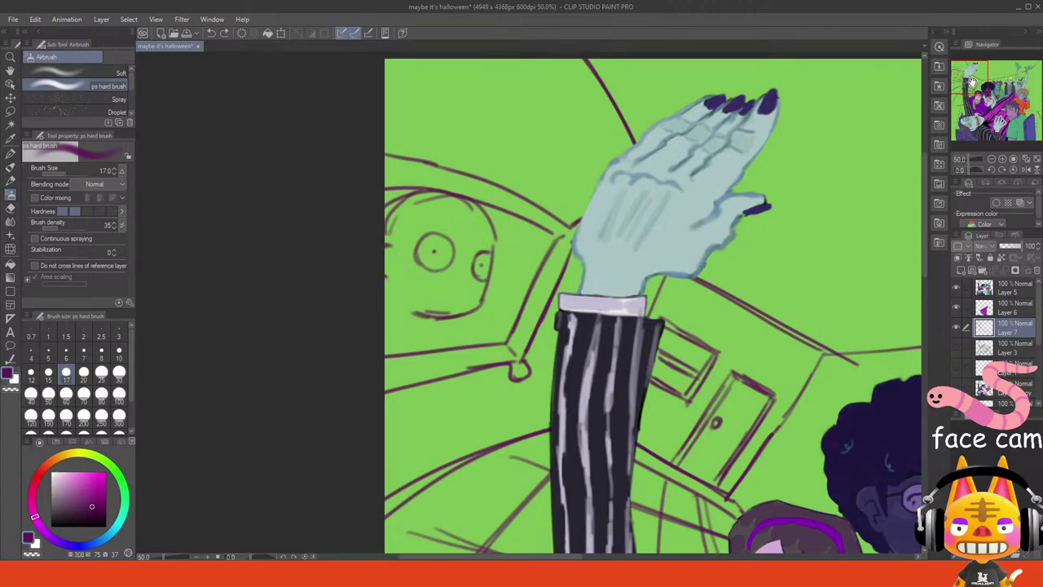
- Undo the portrait's eyes, nose and mouth strokes
key(ctrl+z)
key(ctrl+z)
key(ctrl+z)
key(ctrl+z)
key(ctrl+z)
key(ctrl+z)
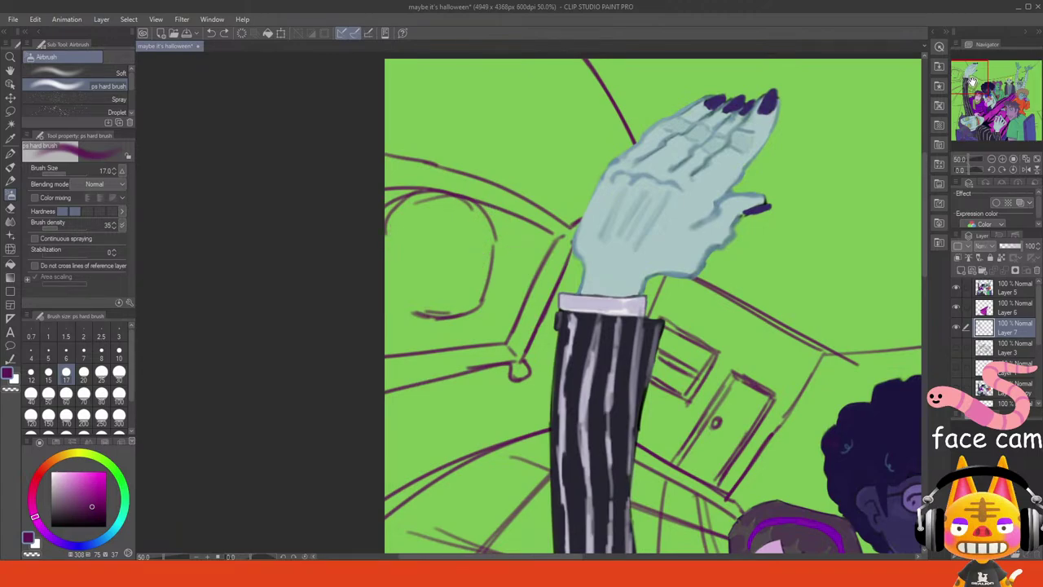
- Undo the portrait's remaining hair and head outline strokes to clear the inside of the frame
key(ctrl+z)
key(ctrl+z)
key(ctrl+z)
key(ctrl+z)
key(ctrl+z)
key(ctrl+z)
key(ctrl+z)
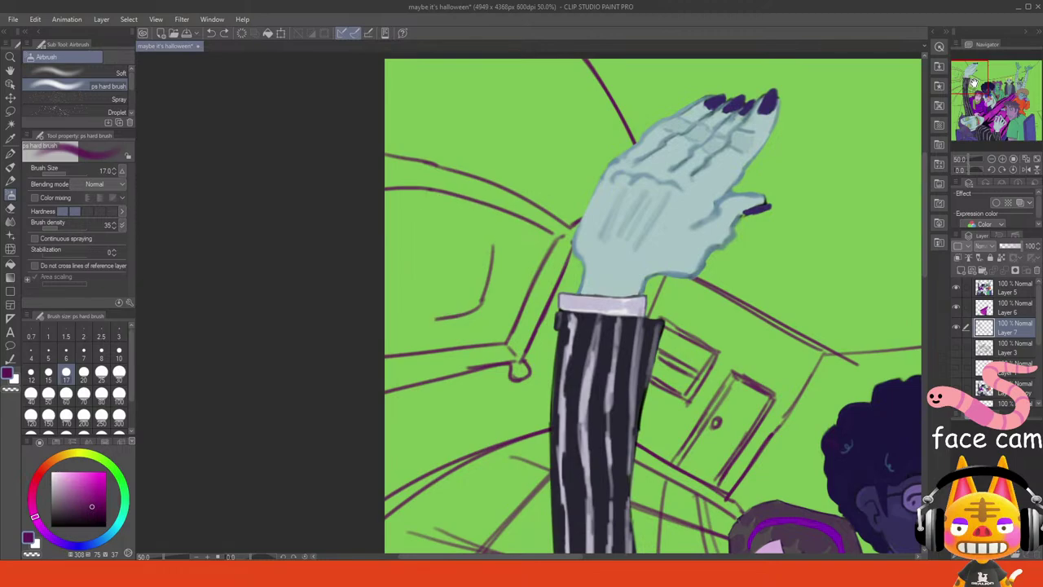
- Try to sketch the side and jaw of a new, squarer face inside the empty portrait frame
click(1002, 160)
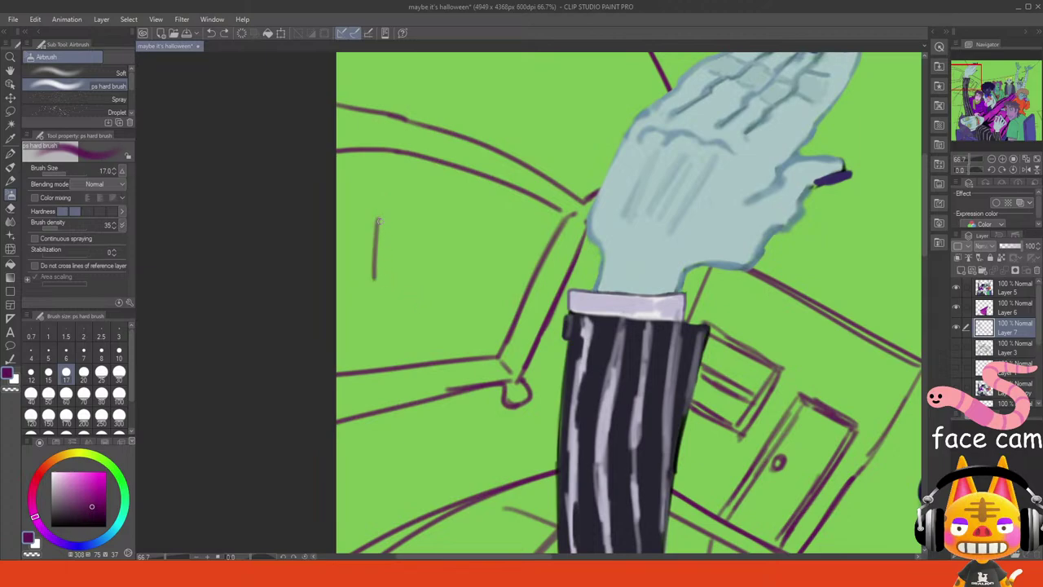
drag(383, 197, 366, 289)
drag(371, 233, 421, 318)
drag(371, 292, 454, 315)
key(ctrl+z)
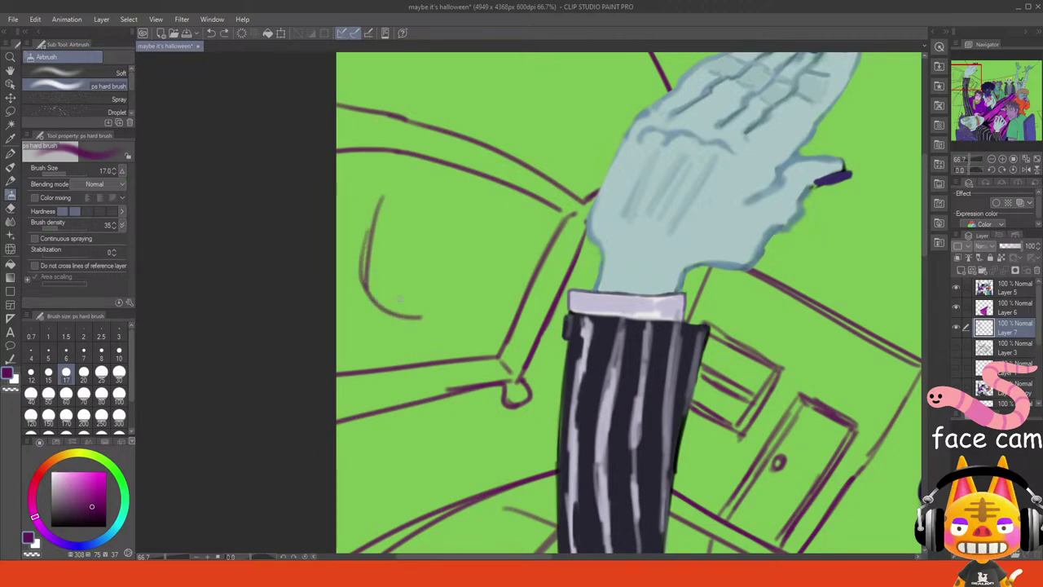
key(ctrl+z)
mouse_move(369, 247)
mouse_down()
mouse_move(437, 306)
mouse_move(472, 307)
mouse_up()
key(ctrl+z)
key(ctrl+z)
drag(367, 286, 468, 306)
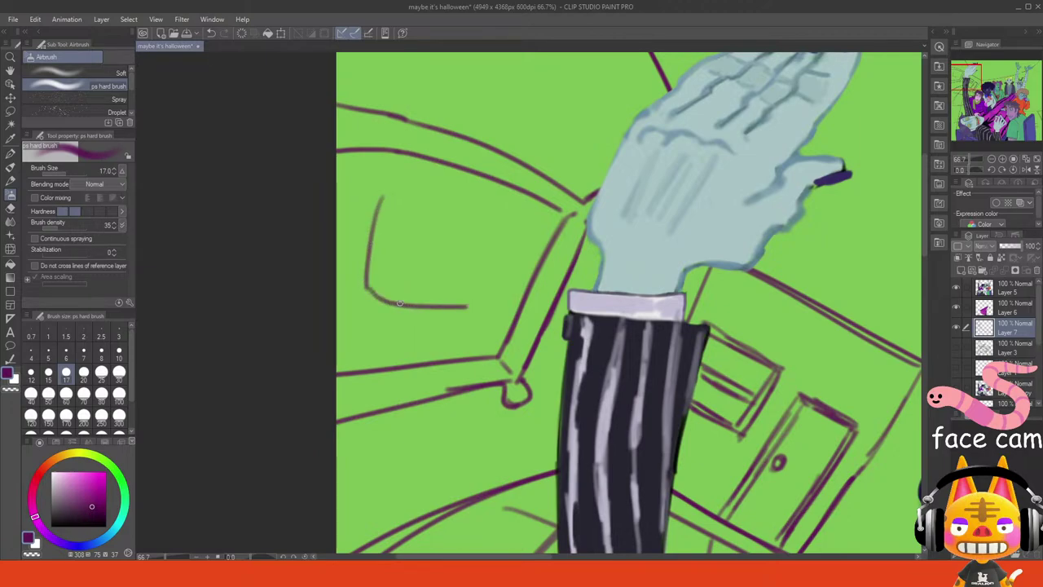
mouse_move(398, 303)
mouse_down()
mouse_move(493, 265)
mouse_move(435, 296)
mouse_move(377, 274)
mouse_move(380, 197)
mouse_up()
click(122, 573)
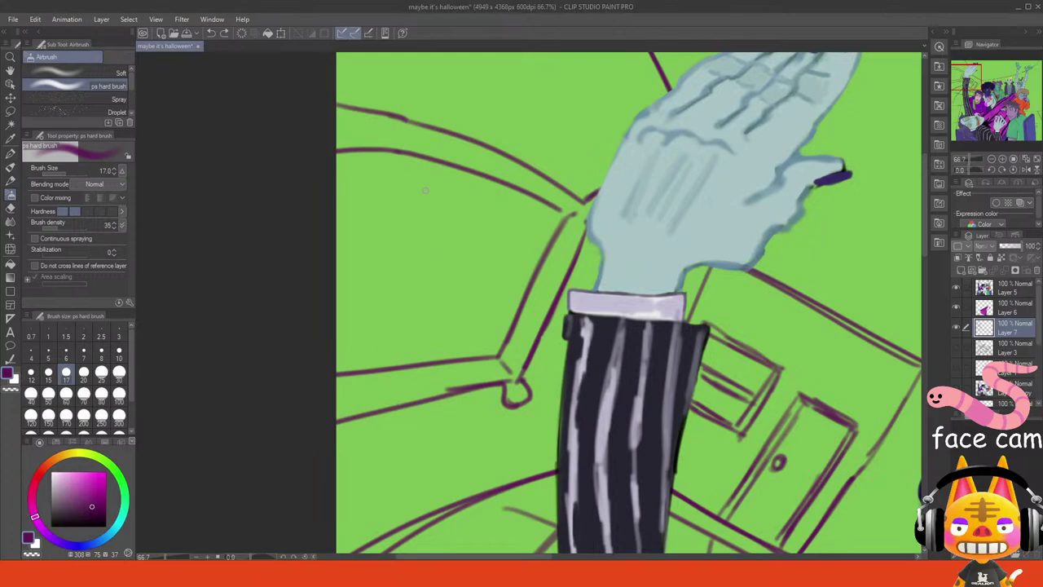
- Reinforce the two upper curves of the portrait frame where they meet the canvas edge
drag(337, 150, 384, 152)
key(ctrl+z)
mouse_move(332, 105)
mouse_down()
mouse_move(392, 132)
mouse_move(338, 106)
mouse_move(387, 120)
mouse_move(324, 105)
mouse_move(405, 119)
mouse_up()
key(ctrl+z)
key(ctrl+z)
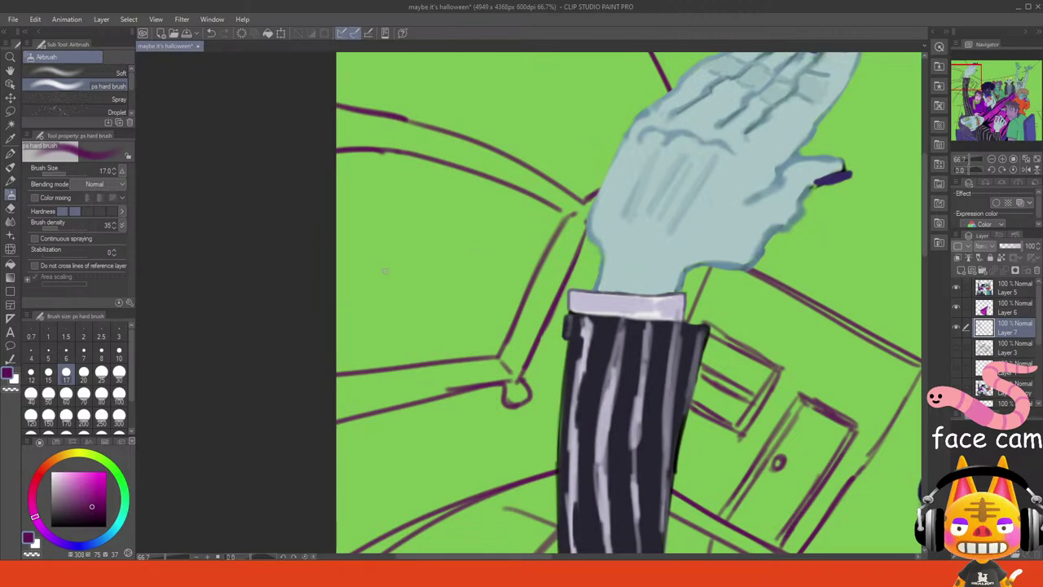
- Try to draw a U-shaped face contour inside the portrait frame
mouse_move(380, 212)
mouse_down()
mouse_move(408, 331)
mouse_move(427, 330)
mouse_move(449, 296)
mouse_up()
key(ctrl+z)
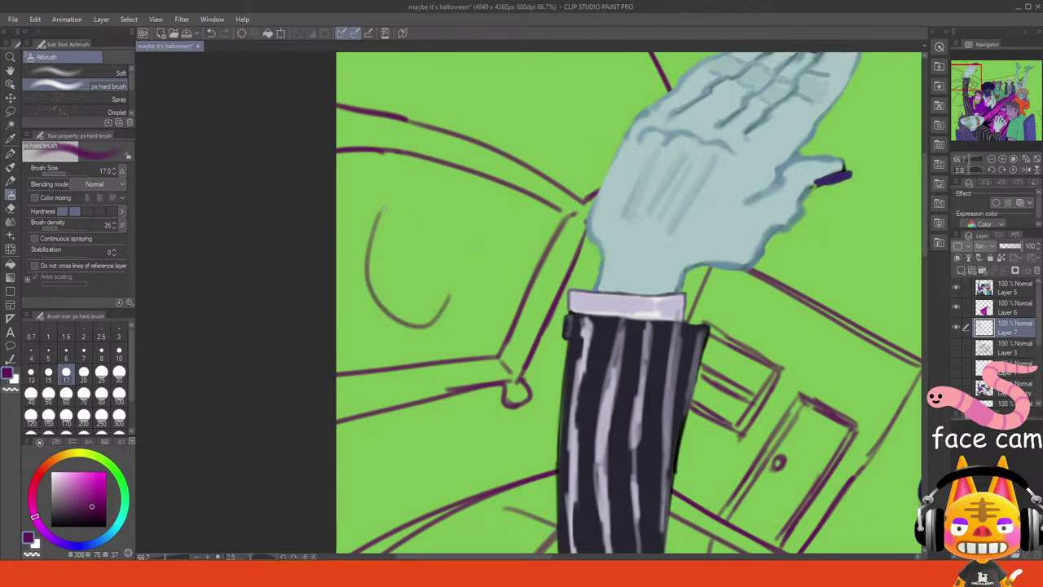
drag(365, 242, 489, 258)
drag(441, 311, 474, 229)
key(ctrl+z)
key(ctrl+z)
- Sketch a round head outline inside the portrait frame with overlapping curved strokes
drag(368, 246, 478, 302)
mouse_move(423, 322)
mouse_down()
mouse_move(449, 314)
mouse_move(500, 232)
mouse_up()
drag(475, 298, 459, 196)
mouse_move(479, 218)
mouse_down()
mouse_move(444, 195)
mouse_move(417, 198)
mouse_up()
key(ctrl+z)
mouse_move(371, 228)
mouse_down()
mouse_move(406, 193)
mouse_move(441, 188)
mouse_up()
drag(373, 216, 442, 196)
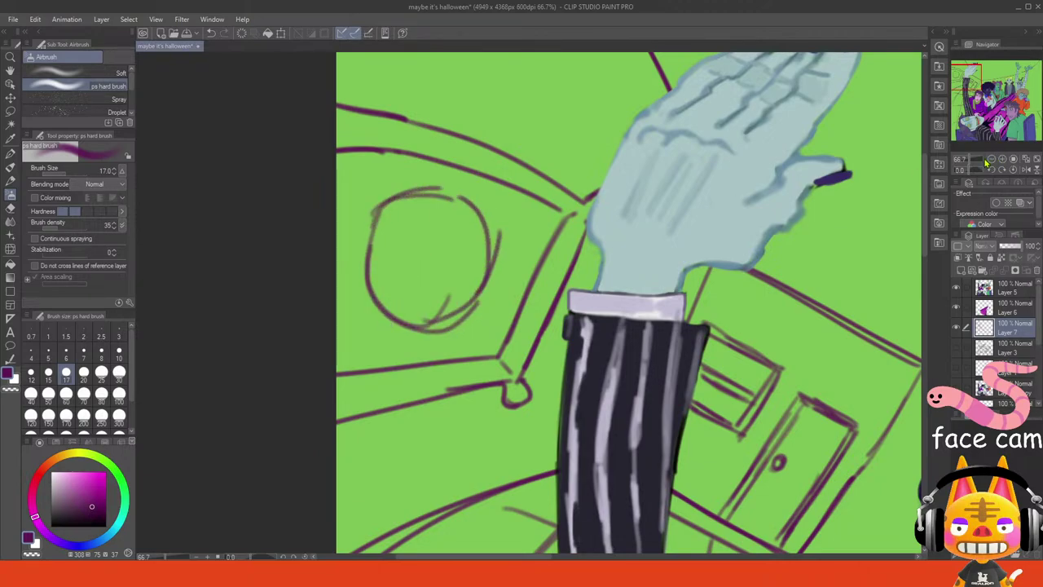
- Try to sketch a short rounded neck below the portrait's round head outline
drag(975, 171, 965, 177)
click(1025, 161)
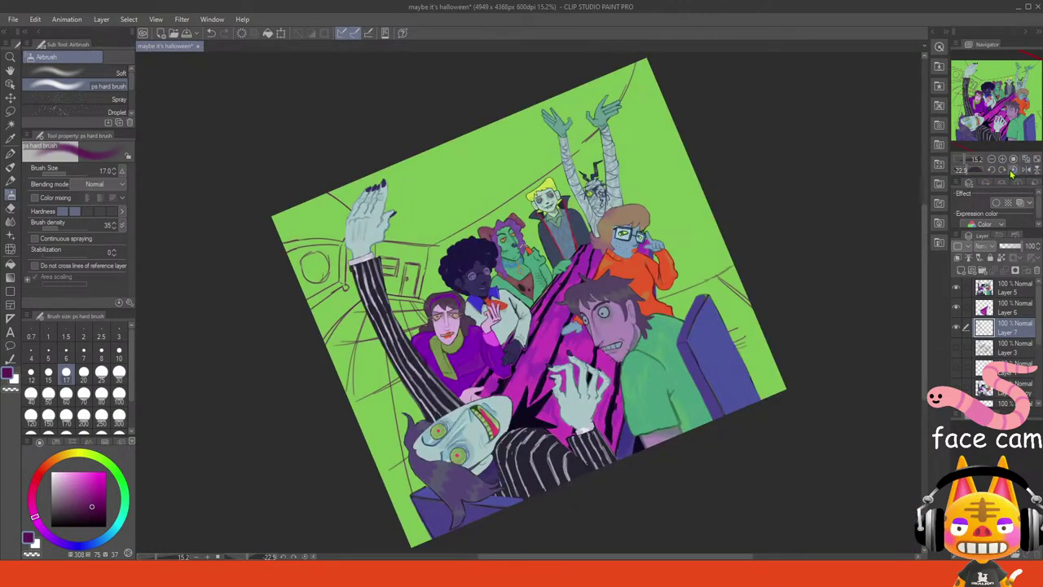
click(1013, 171)
click(1002, 160)
click(1002, 160)
click(1002, 160)
drag(992, 107, 959, 74)
click(1002, 159)
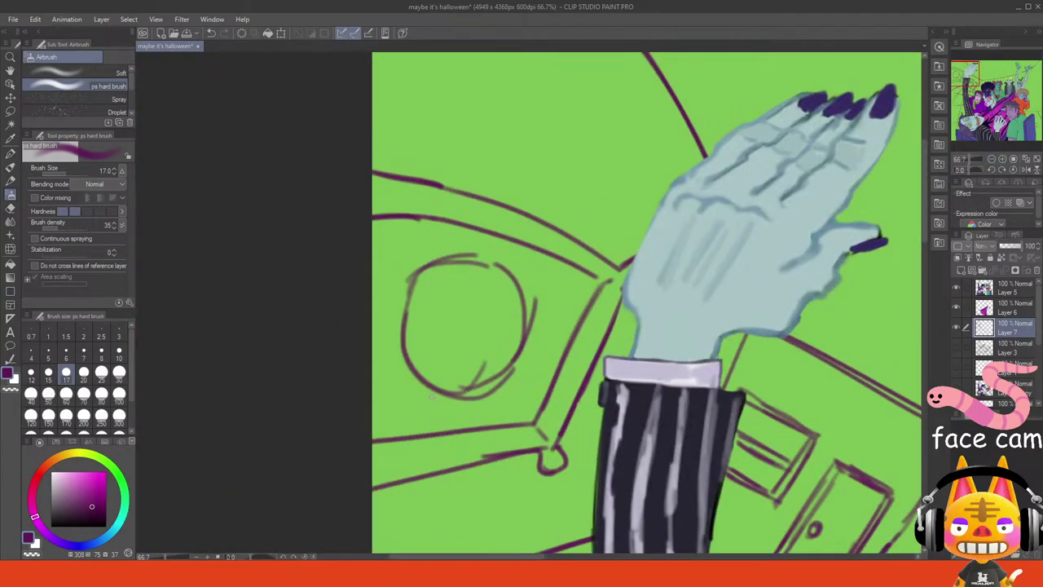
mouse_move(432, 390)
mouse_down()
mouse_move(435, 415)
mouse_move(453, 420)
mouse_move(474, 400)
mouse_up()
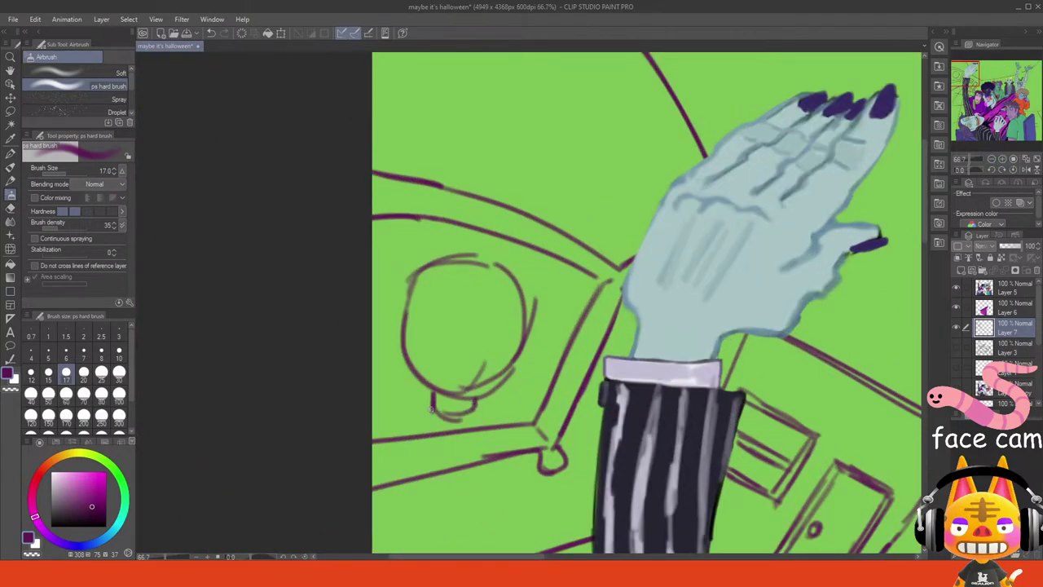
key(ctrl+z)
key(ctrl+z)
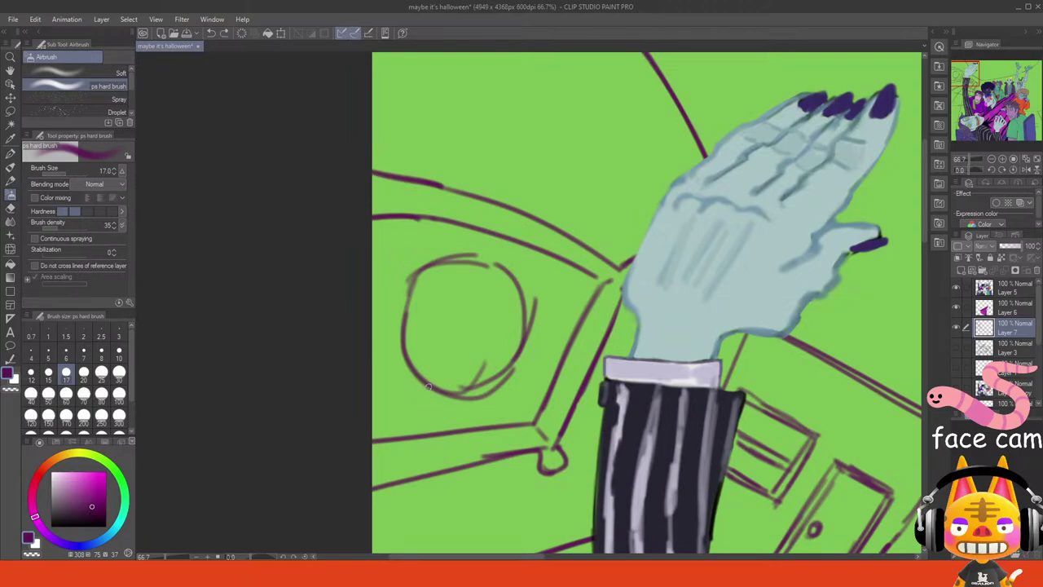
mouse_move(426, 385)
mouse_down()
mouse_move(422, 411)
mouse_move(459, 427)
mouse_move(502, 412)
mouse_up()
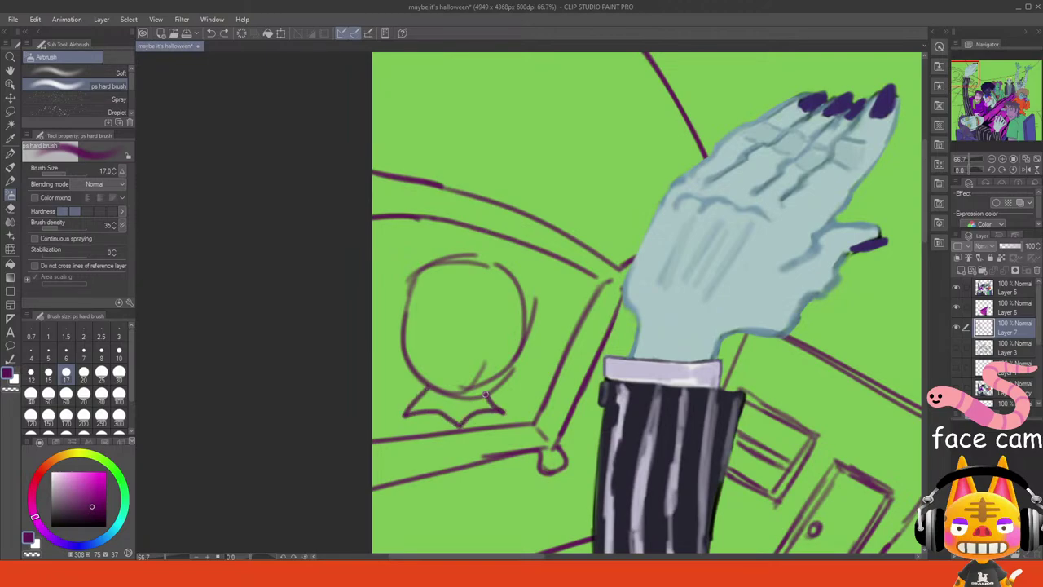
key(ctrl+z)
drag(425, 418, 444, 411)
mouse_move(435, 412)
mouse_down()
mouse_move(462, 419)
mouse_move(489, 393)
mouse_up()
key(ctrl+z)
key(ctrl+z)
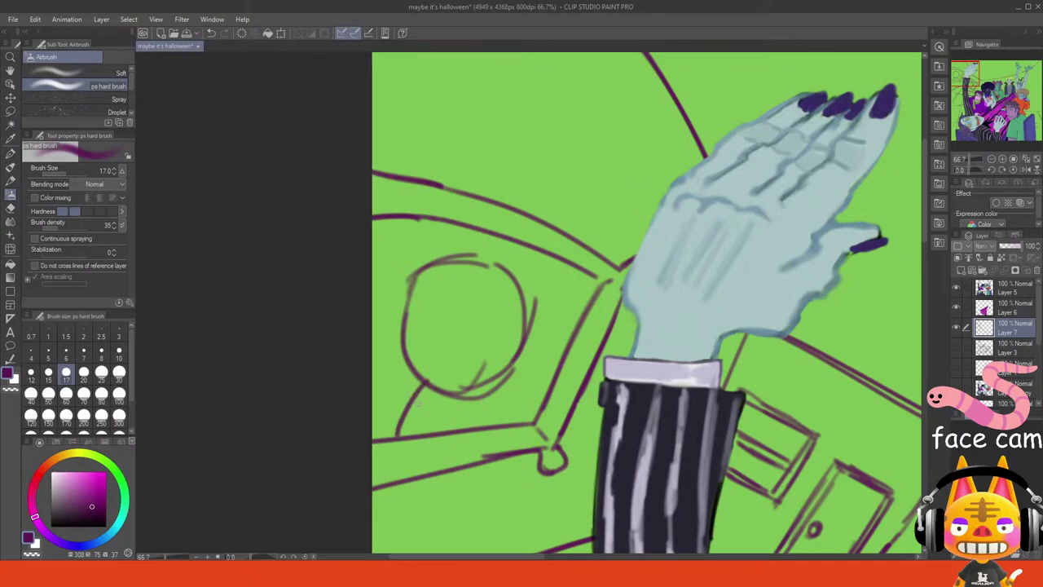
- Sketch the two shoulder lines below the portrait's head inside the picture frame
drag(418, 380, 379, 425)
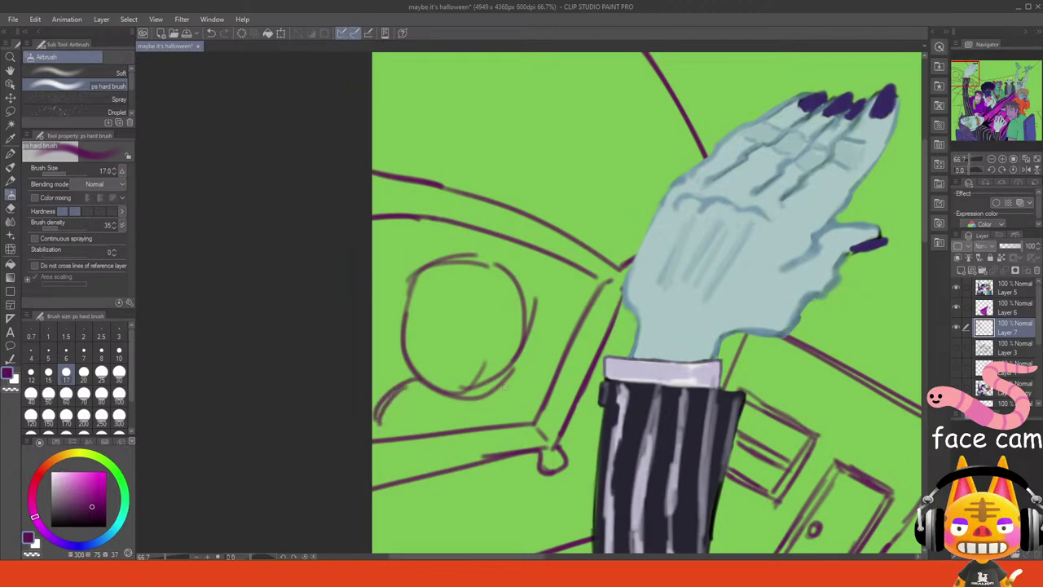
mouse_move(493, 386)
mouse_down()
mouse_move(519, 421)
mouse_move(512, 415)
mouse_up()
key(ctrl+z)
key(ctrl+z)
mouse_move(422, 383)
mouse_down()
mouse_move(414, 412)
mouse_move(506, 404)
mouse_up()
key(ctrl+z)
key(ctrl+z)
mouse_move(415, 397)
mouse_down()
mouse_move(498, 416)
mouse_move(500, 389)
mouse_up()
mouse_move(431, 405)
mouse_down()
mouse_move(456, 422)
mouse_move(486, 404)
mouse_move(468, 418)
mouse_up()
key(ctrl+z)
key(ctrl+z)
key(ctrl+z)
key(ctrl+z)
key(ctrl+z)
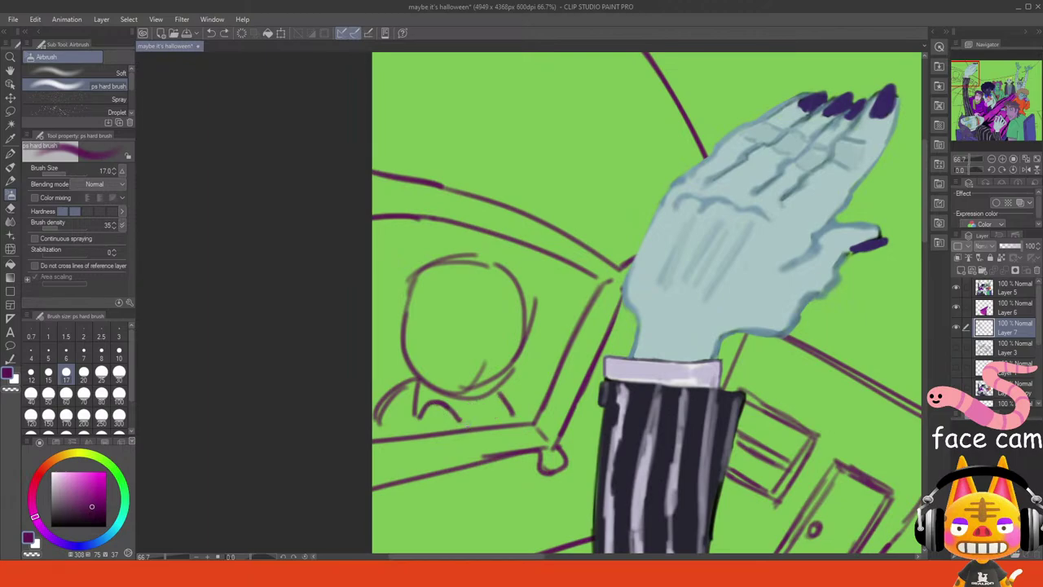
mouse_move(413, 375)
mouse_down()
mouse_move(430, 406)
mouse_move(424, 393)
mouse_move(438, 420)
mouse_move(465, 413)
mouse_up()
key(ctrl+z)
key(ctrl+z)
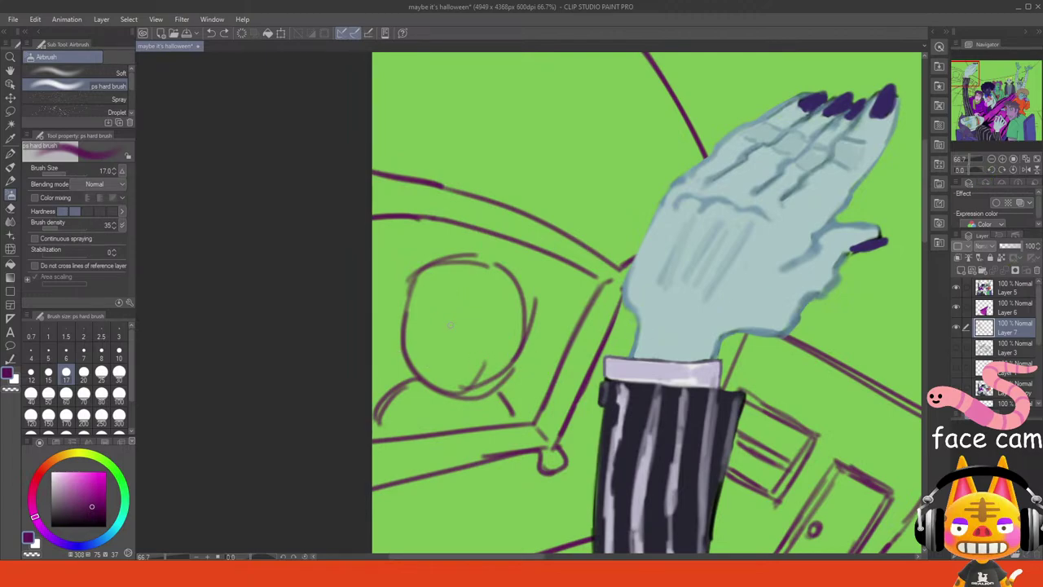
- Sketch two round eyes on the portrait's face, undoing strokes that do not fit
drag(453, 340, 467, 334)
key(ctrl+z)
mouse_move(430, 302)
mouse_down()
mouse_move(440, 300)
mouse_move(422, 316)
mouse_move(425, 337)
mouse_move(461, 328)
mouse_move(465, 315)
mouse_move(468, 324)
mouse_move(430, 335)
mouse_up()
key(ctrl+z)
key(ctrl+z)
key(ctrl+z)
mouse_move(503, 321)
mouse_down()
mouse_move(494, 317)
mouse_move(507, 318)
mouse_move(507, 343)
mouse_up()
key(ctrl+z)
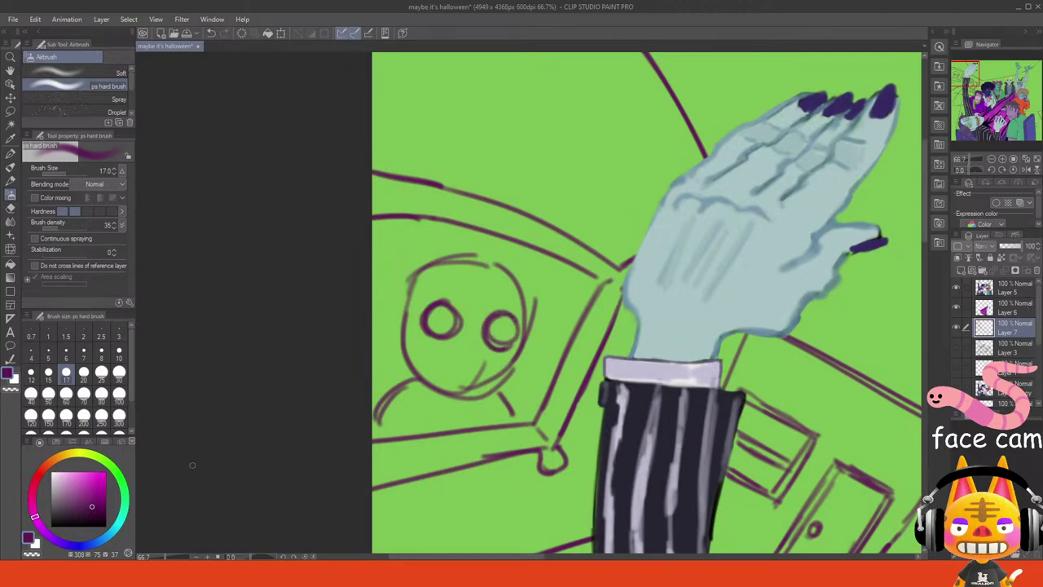
click(85, 570)
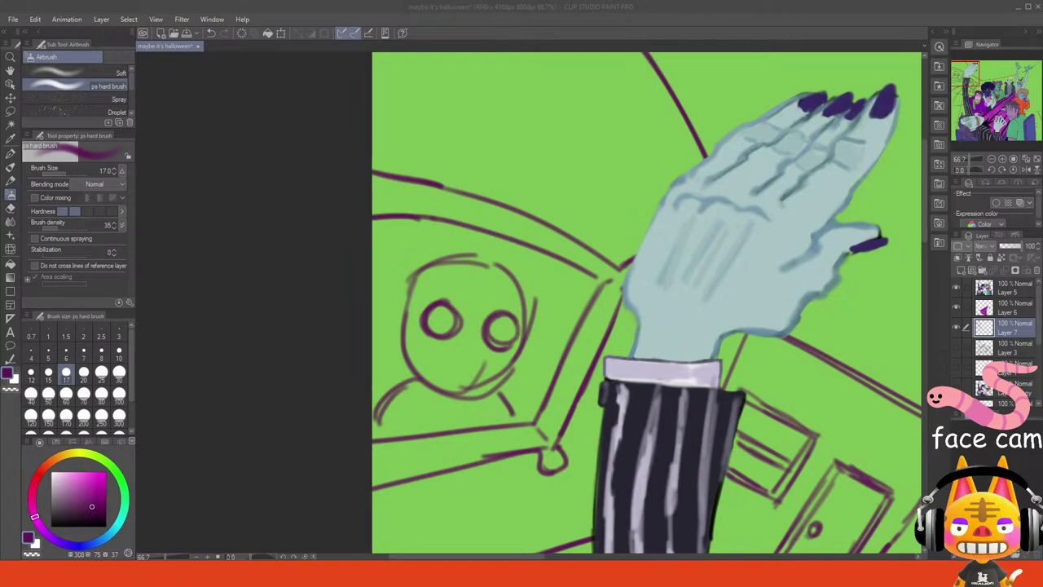
- Draw an ear on each side of the portrait's head and dot a pupil in each eye
mouse_move(402, 314)
mouse_down()
mouse_move(390, 357)
mouse_move(398, 362)
mouse_up()
mouse_move(526, 379)
mouse_down()
mouse_move(538, 360)
mouse_move(523, 342)
mouse_up()
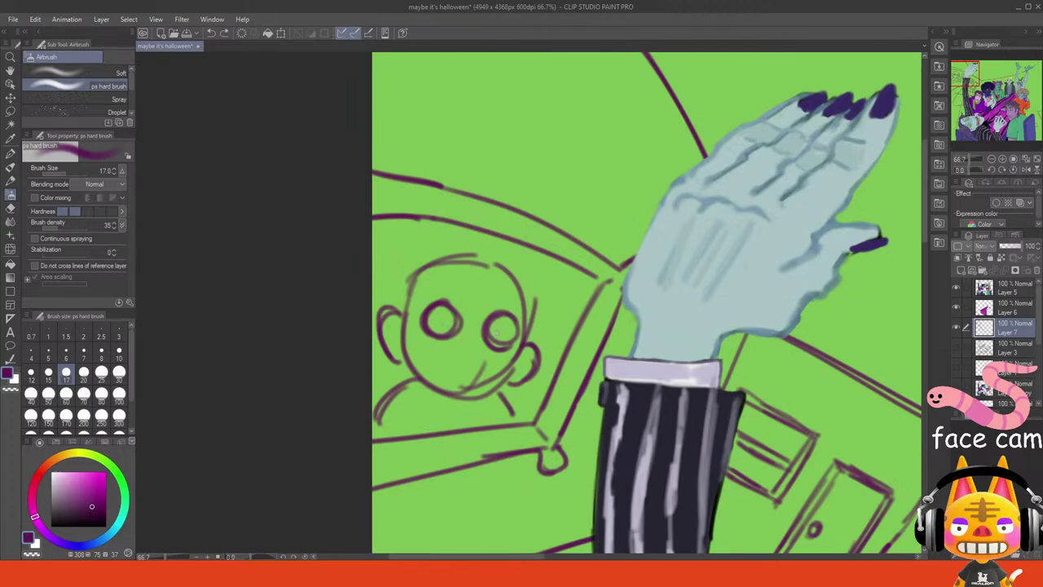
click(501, 330)
click(440, 320)
- Outline the portrait's hair around the top of the head down to both ears
drag(388, 303, 441, 247)
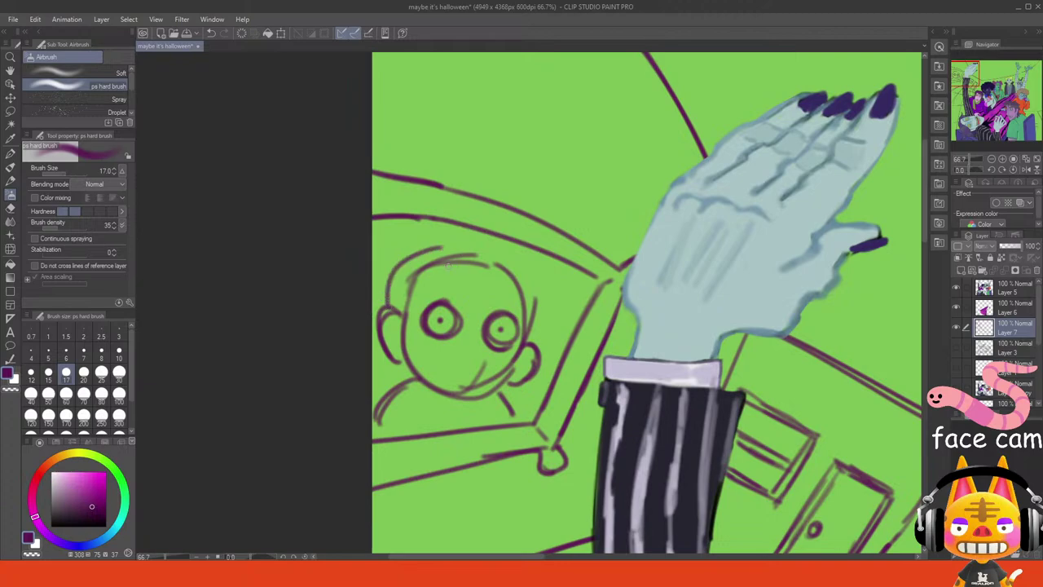
key(ctrl+z)
drag(396, 306, 422, 254)
mouse_move(406, 265)
mouse_down()
mouse_move(428, 250)
mouse_move(526, 259)
mouse_move(550, 305)
mouse_move(533, 346)
mouse_move(538, 330)
mouse_up()
- Sketch the split fringe across the portrait's forehead and a pointed shirt collar under the chin
drag(488, 269, 492, 311)
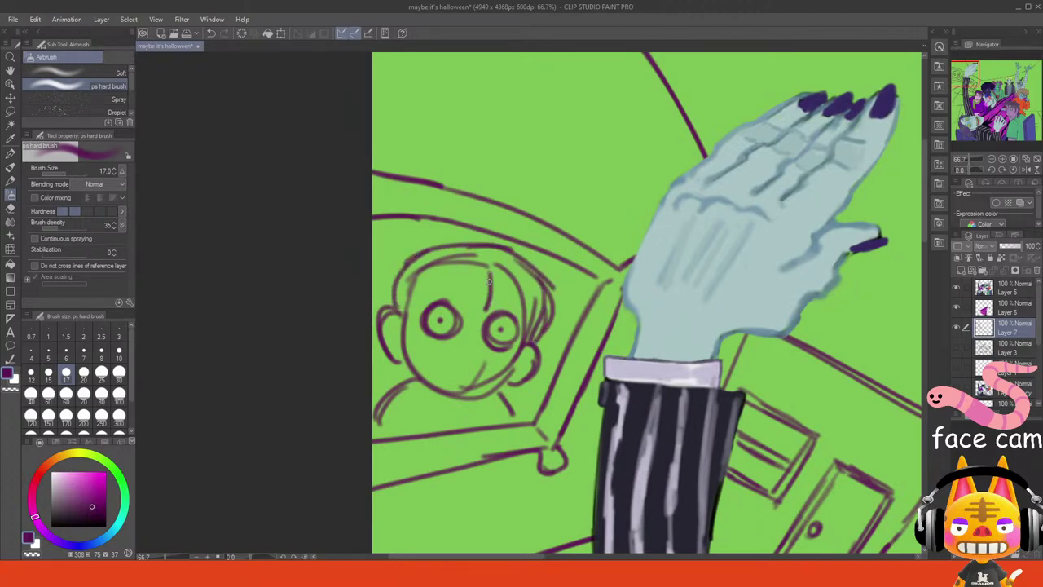
mouse_move(489, 269)
mouse_down()
mouse_move(493, 308)
mouse_move(477, 291)
mouse_move(473, 307)
mouse_up()
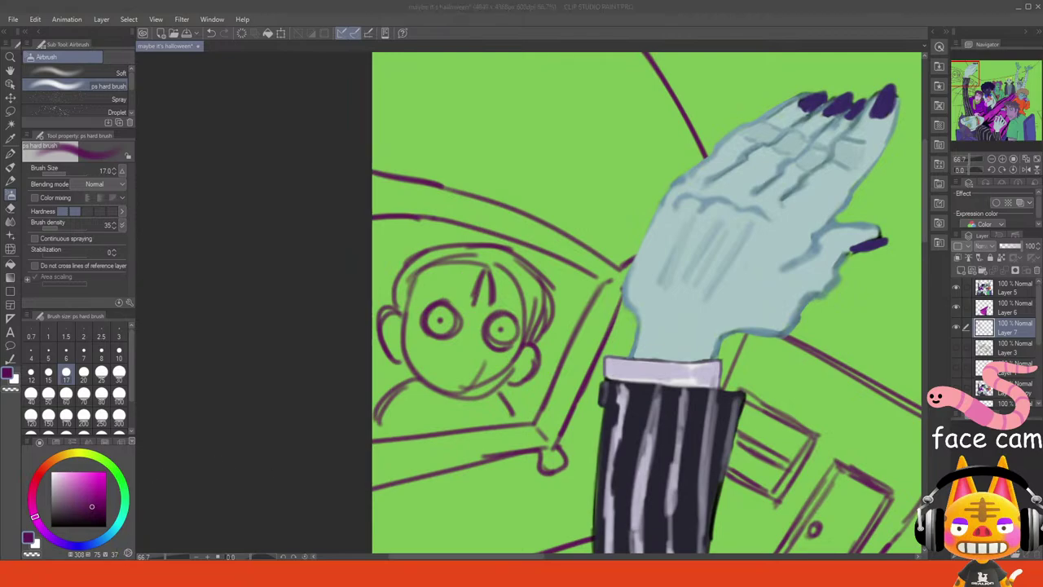
mouse_move(404, 316)
mouse_down()
mouse_move(430, 279)
mouse_move(461, 266)
mouse_move(470, 275)
mouse_move(422, 280)
mouse_move(419, 292)
mouse_move(425, 277)
mouse_move(431, 289)
mouse_move(437, 276)
mouse_move(514, 287)
mouse_move(506, 283)
mouse_move(522, 329)
mouse_up()
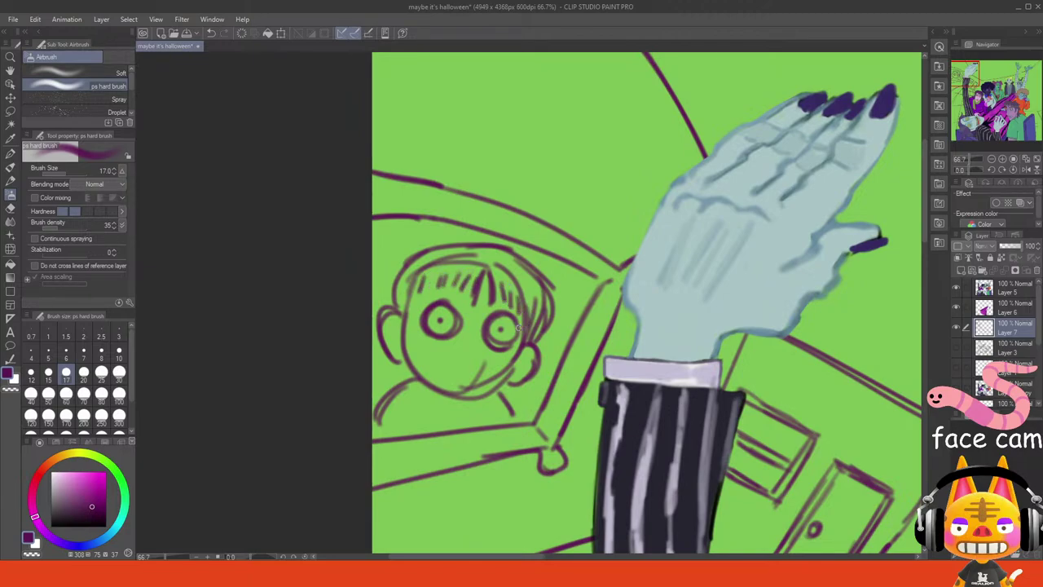
mouse_move(407, 267)
mouse_down()
mouse_move(396, 311)
mouse_move(405, 319)
mouse_up()
key(ctrl+z)
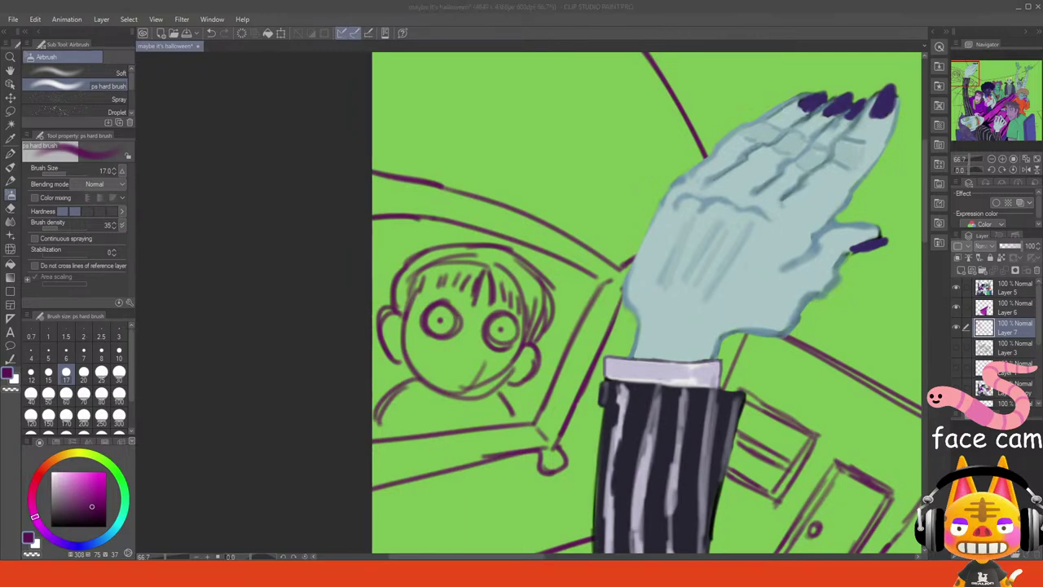
mouse_move(427, 383)
mouse_down()
mouse_move(424, 417)
mouse_move(493, 409)
mouse_move(439, 409)
mouse_move(463, 425)
mouse_move(473, 422)
mouse_move(424, 404)
mouse_up()
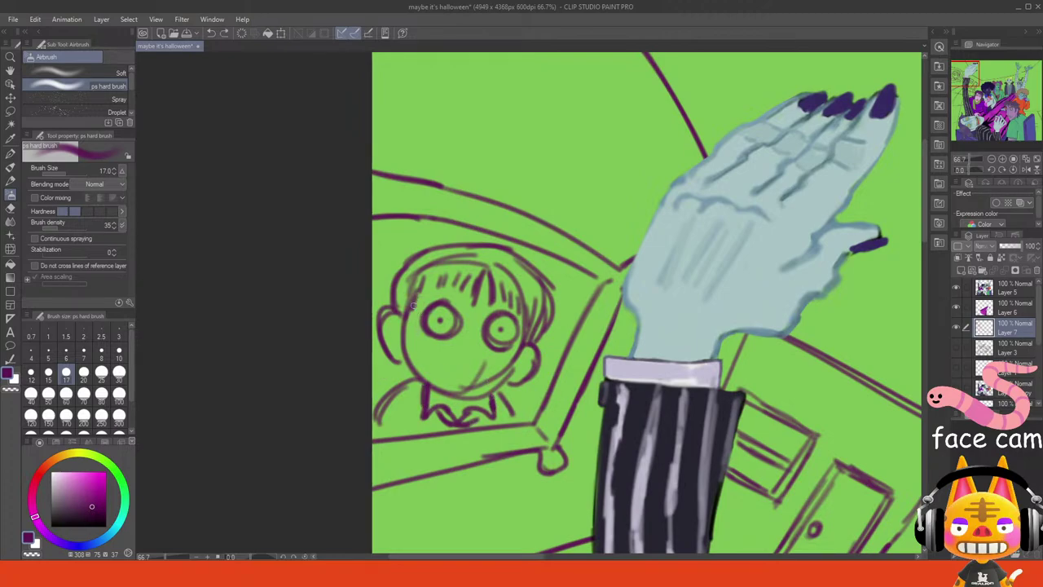
- Fill the portrait's hair with solid dark purple brush strokes, leaving the small gap in the fringe
mouse_move(408, 270)
mouse_down()
mouse_move(402, 303)
mouse_move(421, 275)
mouse_move(425, 287)
mouse_move(435, 275)
mouse_move(438, 284)
mouse_move(459, 264)
mouse_move(453, 281)
mouse_move(474, 274)
mouse_move(469, 299)
mouse_move(493, 279)
mouse_move(495, 305)
mouse_move(503, 289)
mouse_move(512, 299)
mouse_move(525, 292)
mouse_move(526, 343)
mouse_move(548, 308)
mouse_move(511, 273)
mouse_move(528, 272)
mouse_move(490, 258)
mouse_up()
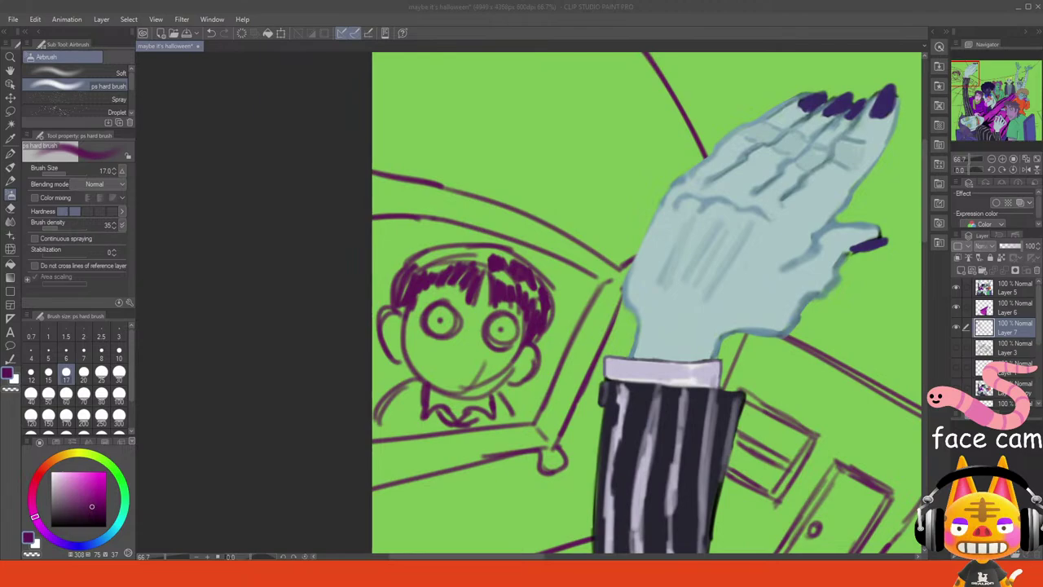
click(310, 530)
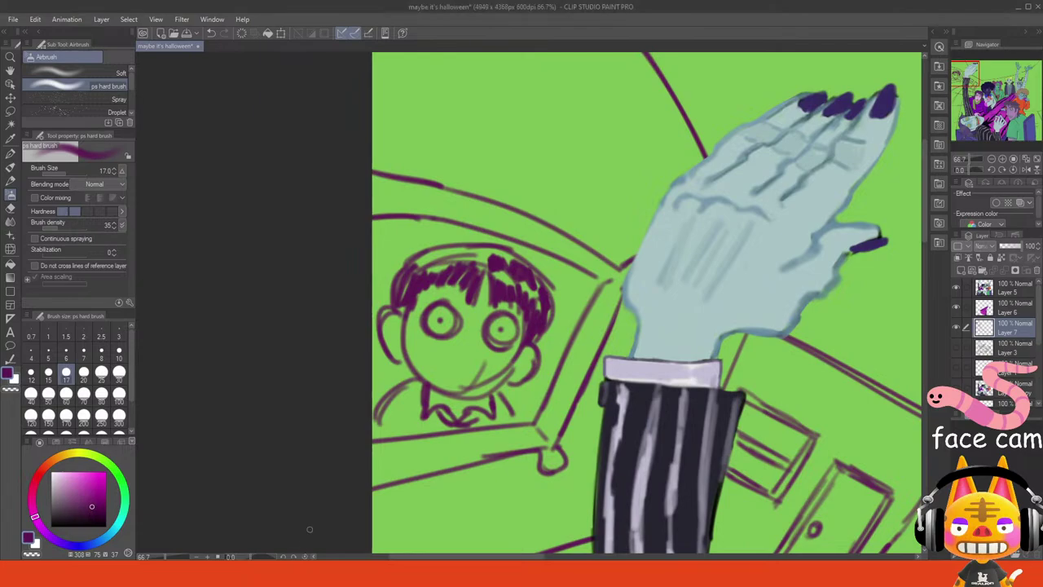
mouse_move(456, 278)
mouse_down()
mouse_move(453, 295)
mouse_move(427, 294)
mouse_up()
drag(433, 279, 416, 300)
drag(487, 255, 478, 267)
drag(479, 257, 466, 273)
mouse_move(460, 261)
mouse_down()
mouse_move(418, 278)
mouse_move(434, 254)
mouse_move(400, 288)
mouse_move(415, 267)
mouse_move(401, 308)
mouse_up()
mouse_move(417, 263)
mouse_down()
mouse_move(442, 248)
mouse_move(473, 247)
mouse_move(496, 284)
mouse_move(497, 258)
mouse_move(537, 315)
mouse_move(542, 291)
mouse_move(544, 325)
mouse_move(521, 293)
mouse_move(502, 305)
mouse_move(526, 315)
mouse_move(518, 266)
mouse_move(488, 257)
mouse_move(525, 273)
mouse_move(520, 264)
mouse_move(528, 300)
mouse_up()
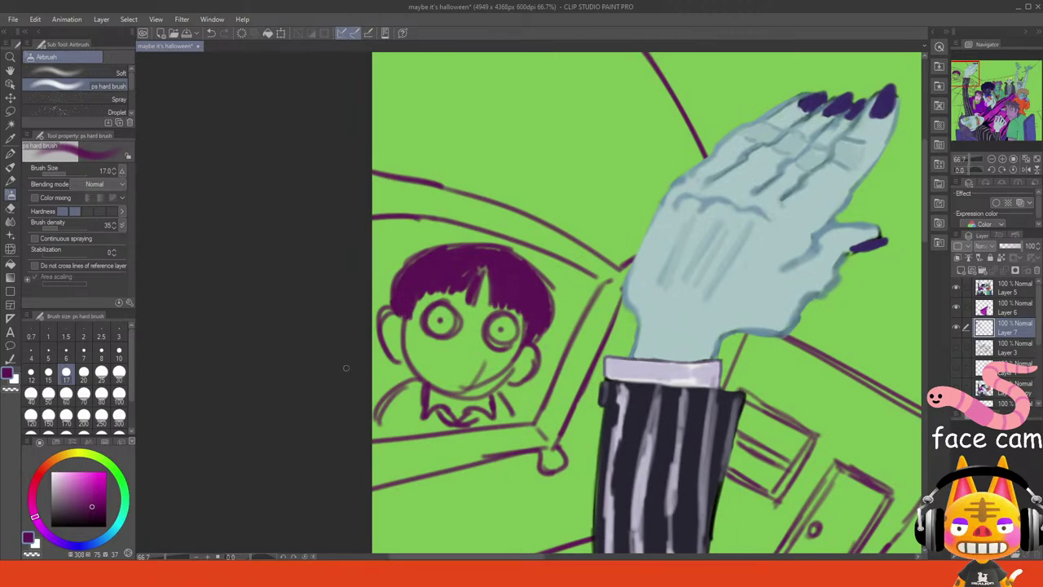
- Erase the stray lines around the portrait's chin with the transparent colour and redraw the jawline in dark purple up to the ear
click(11, 390)
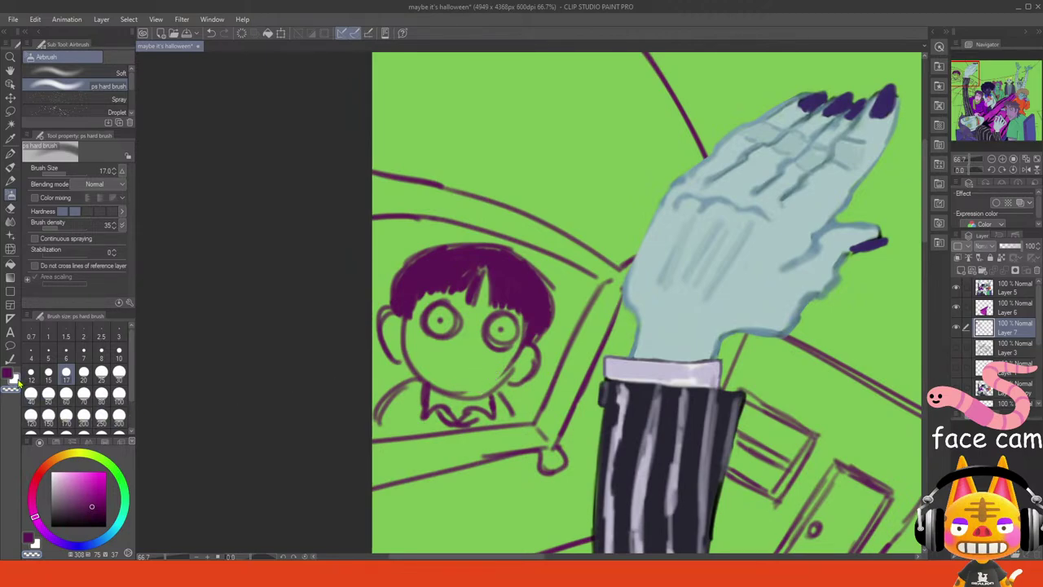
click(9, 373)
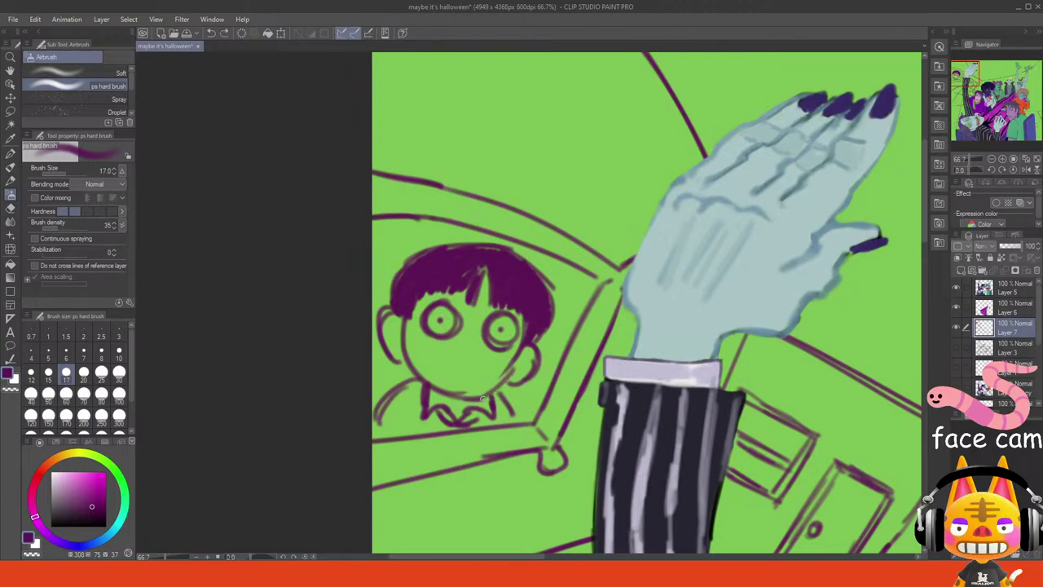
key(ctrl+z)
drag(495, 393, 521, 355)
key(ctrl+z)
mouse_move(456, 393)
mouse_down()
mouse_move(502, 382)
mouse_move(472, 391)
mouse_move(519, 356)
mouse_up()
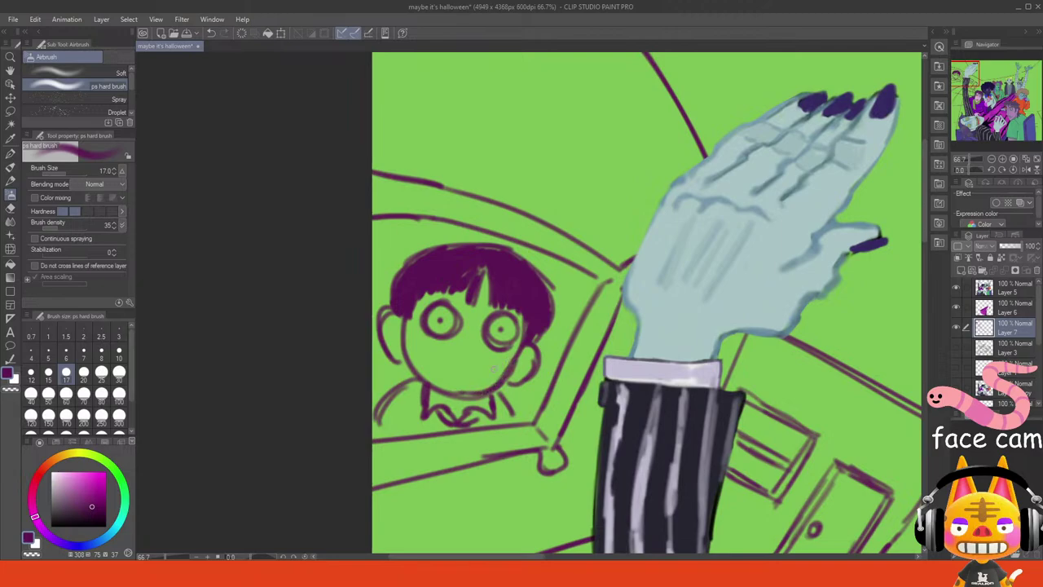
key(ctrl+z)
key(ctrl+z)
mouse_move(453, 393)
mouse_down()
mouse_move(489, 382)
mouse_move(479, 387)
mouse_move(521, 352)
mouse_up()
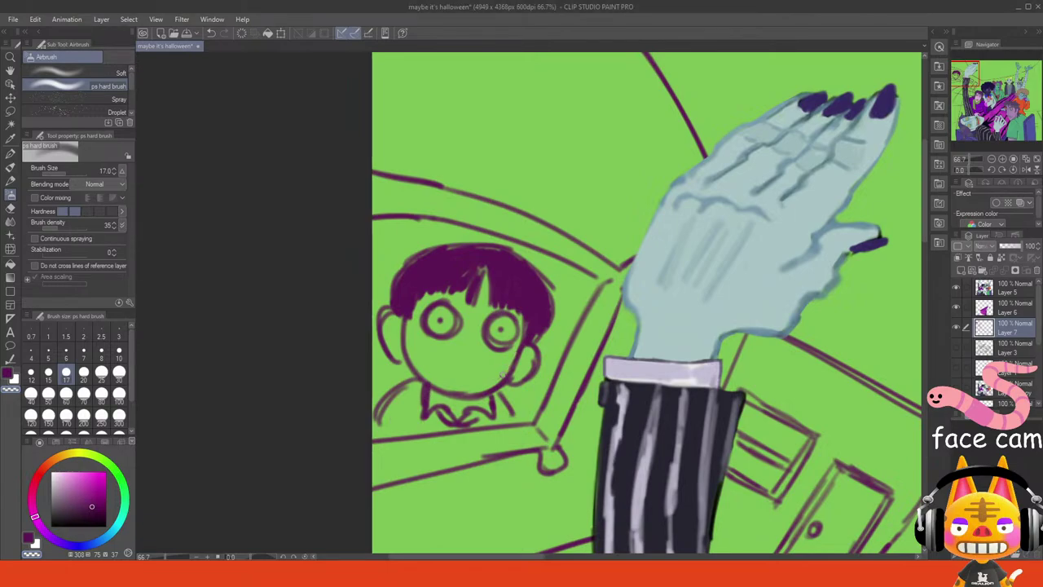
click(9, 376)
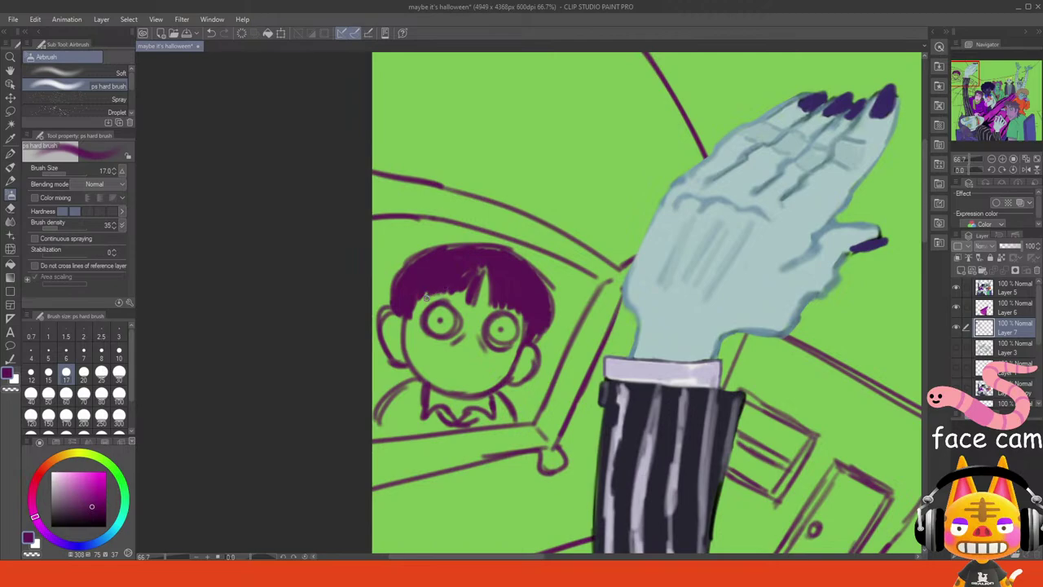
- Check how the framed portrait sits within the whole illustration
click(1010, 161)
click(1002, 160)
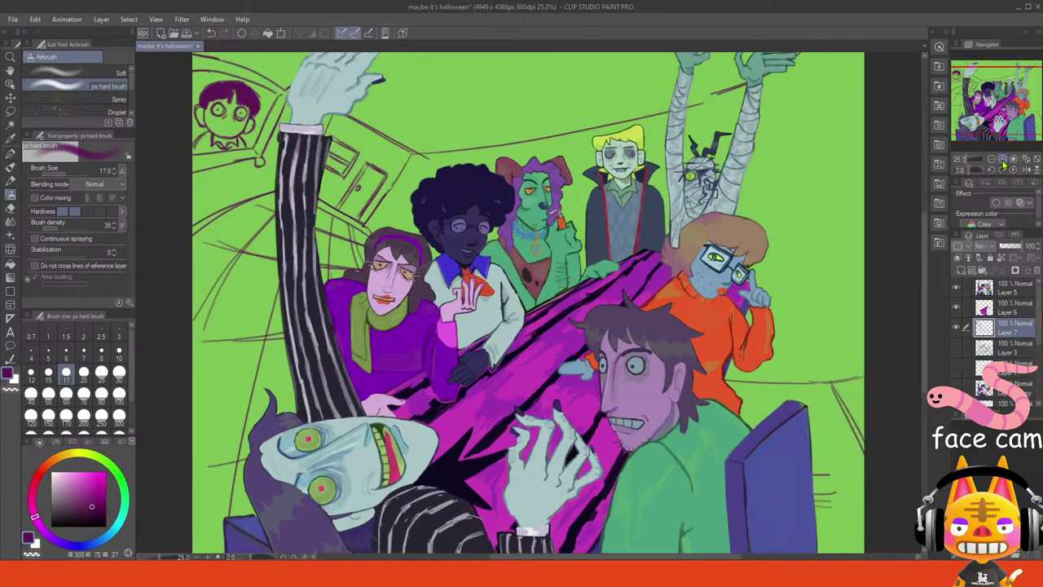
click(1002, 161)
click(1002, 160)
drag(995, 116, 959, 90)
click(1002, 161)
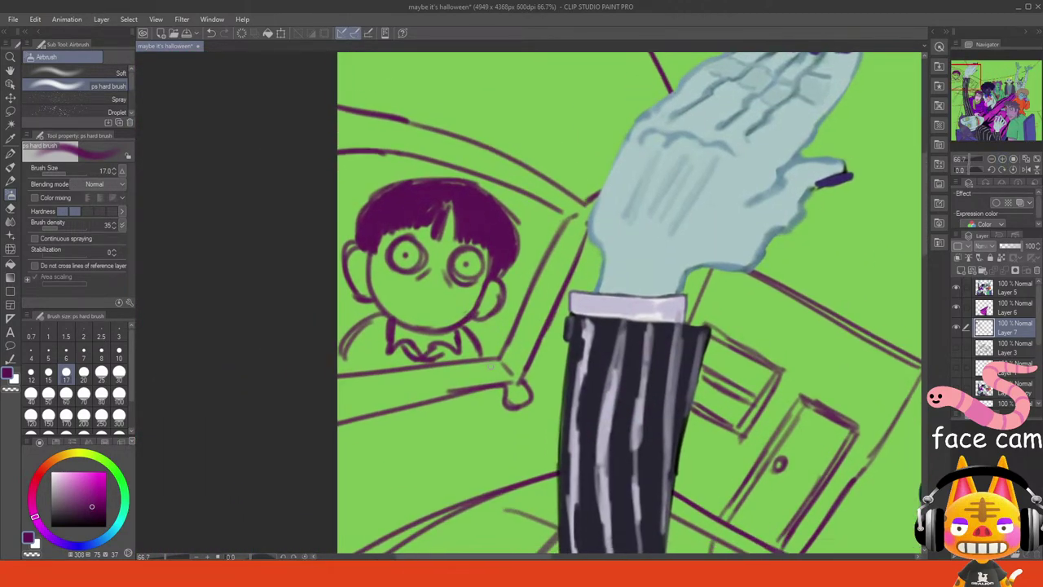
drag(482, 345, 501, 385)
drag(531, 462, 502, 399)
key(ctrl+z)
key(ctrl+z)
drag(484, 353, 541, 462)
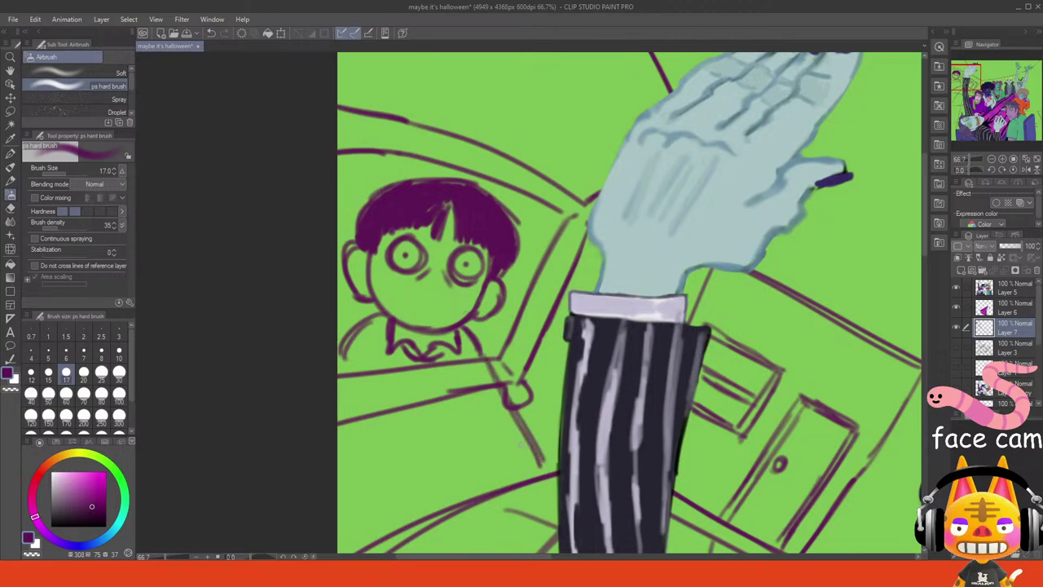
drag(464, 370, 528, 464)
key(ctrl+z)
key(ctrl+z)
key(ctrl+z)
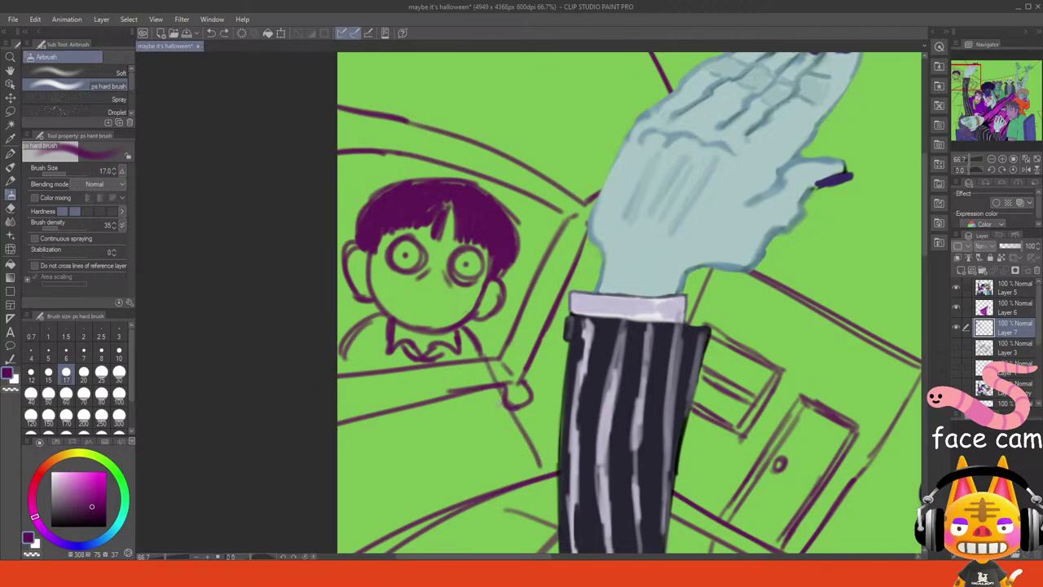
- Lasso the portrait figure inside the frame and transform it to 105% width, 110% height and a 5.5° rotation
key(m)
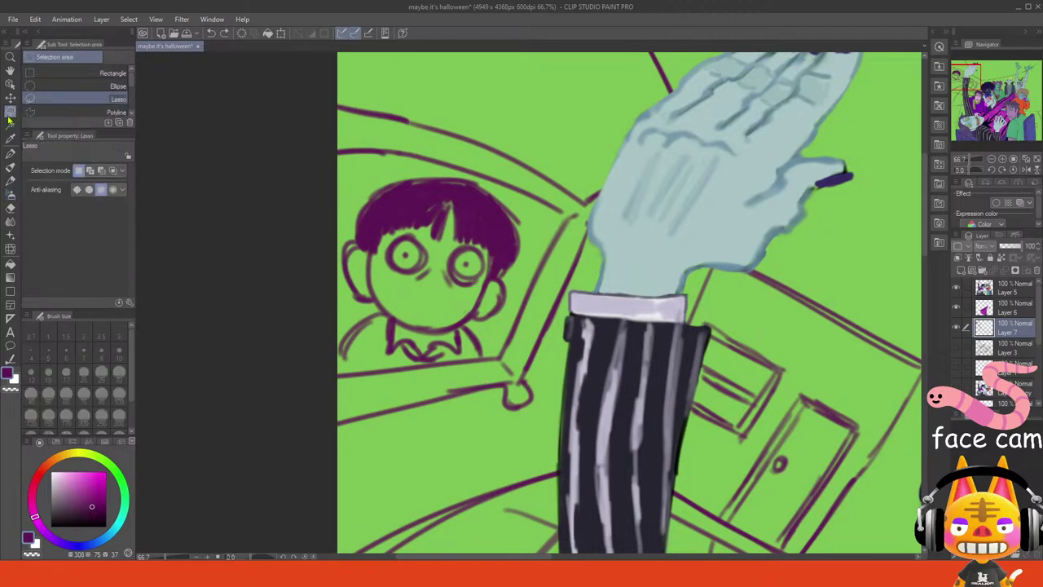
drag(337, 356, 490, 346)
mouse_move(529, 216)
mouse_down()
mouse_move(483, 175)
mouse_move(425, 171)
mouse_up()
drag(326, 242, 327, 282)
key(ctrl+t)
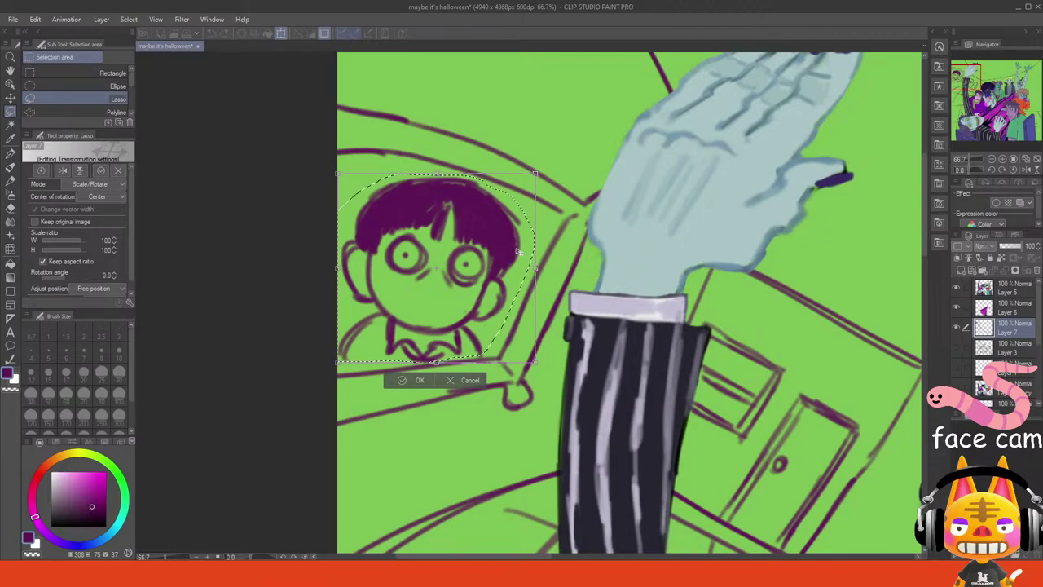
drag(535, 268, 513, 263)
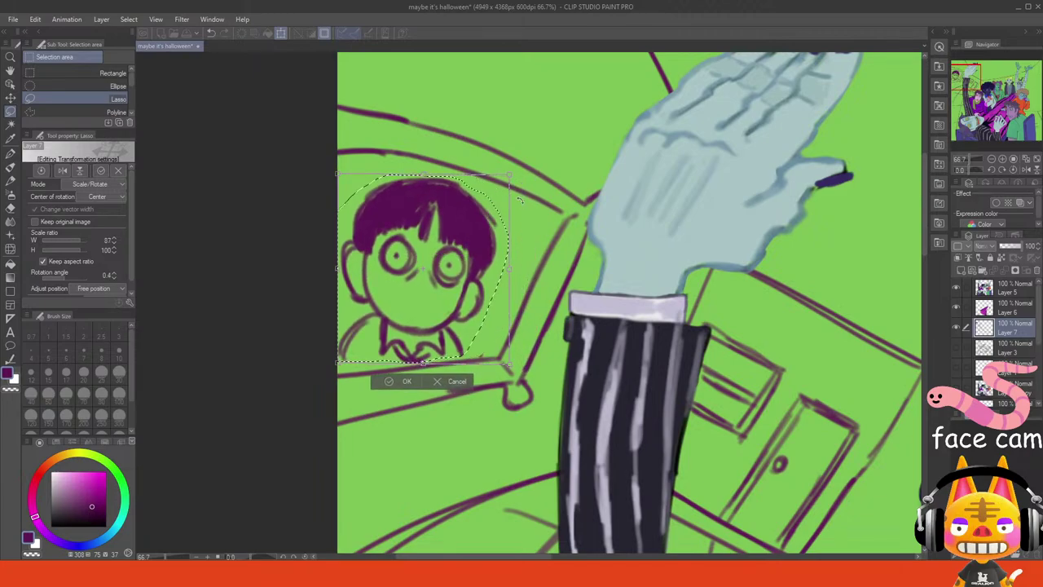
drag(510, 174, 502, 193)
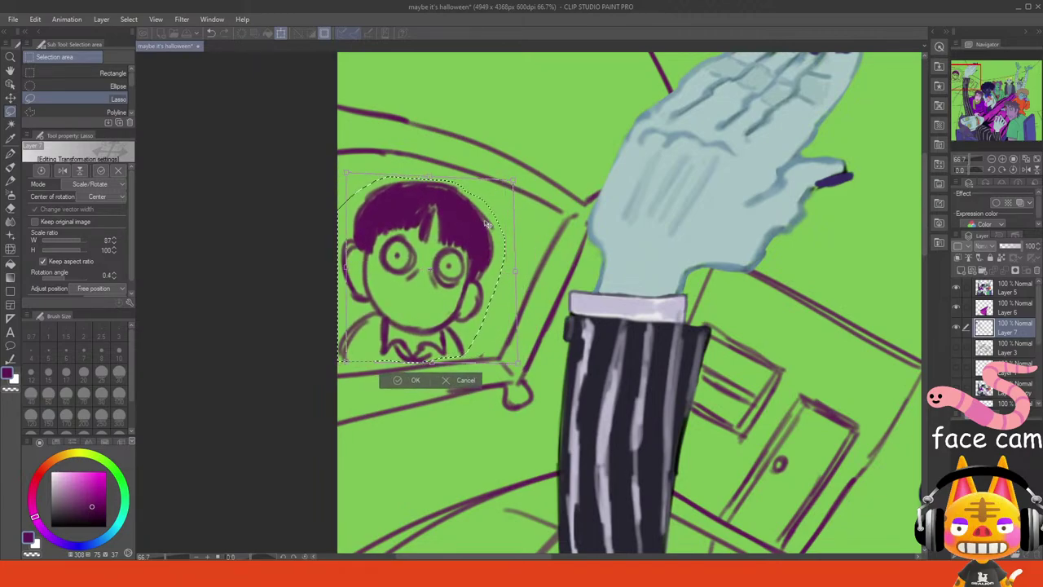
drag(346, 179, 318, 160)
drag(360, 363, 337, 372)
drag(489, 316, 494, 315)
drag(550, 265, 550, 264)
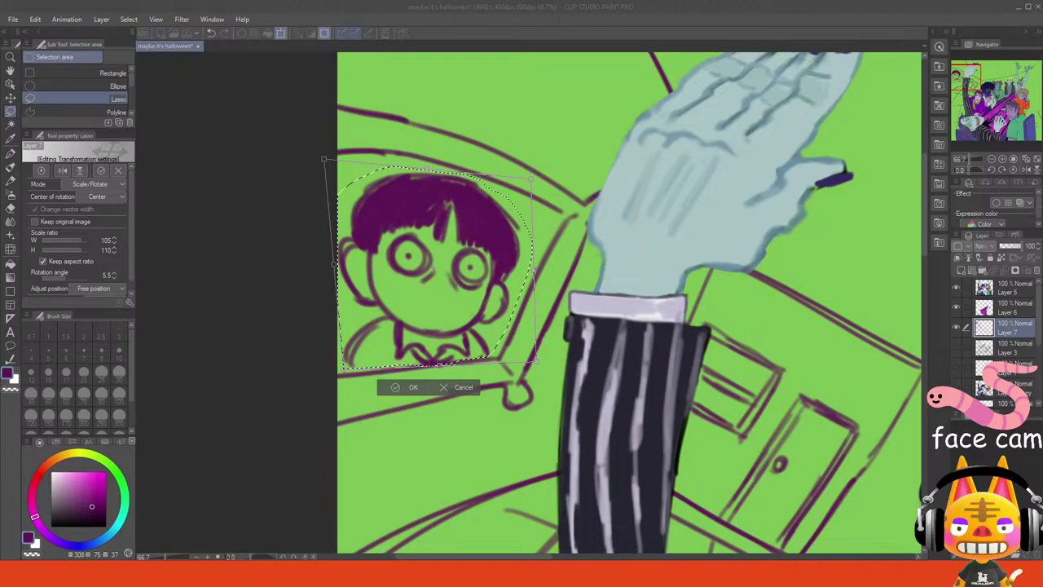
click(401, 357)
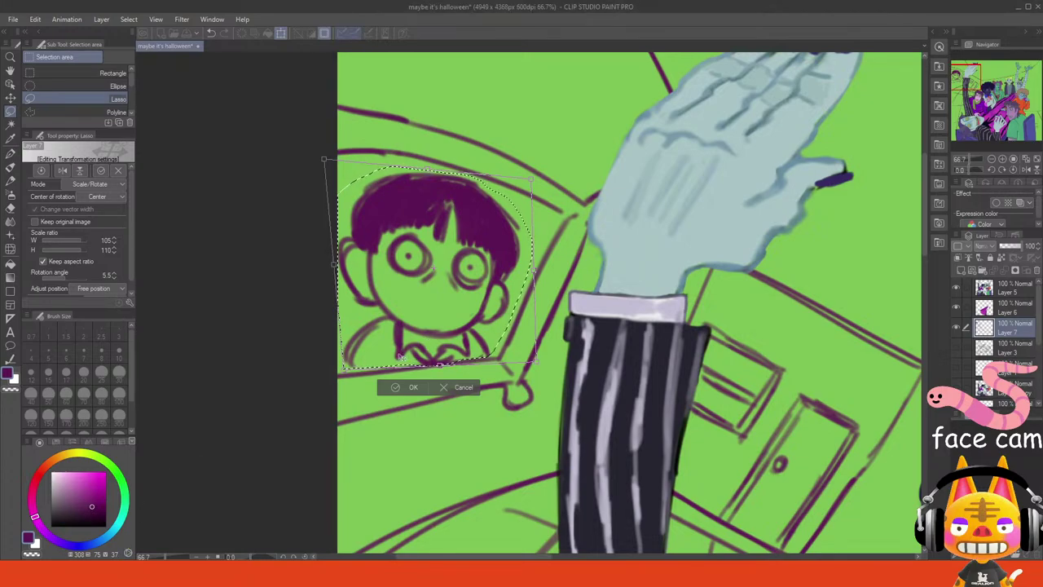
click(396, 388)
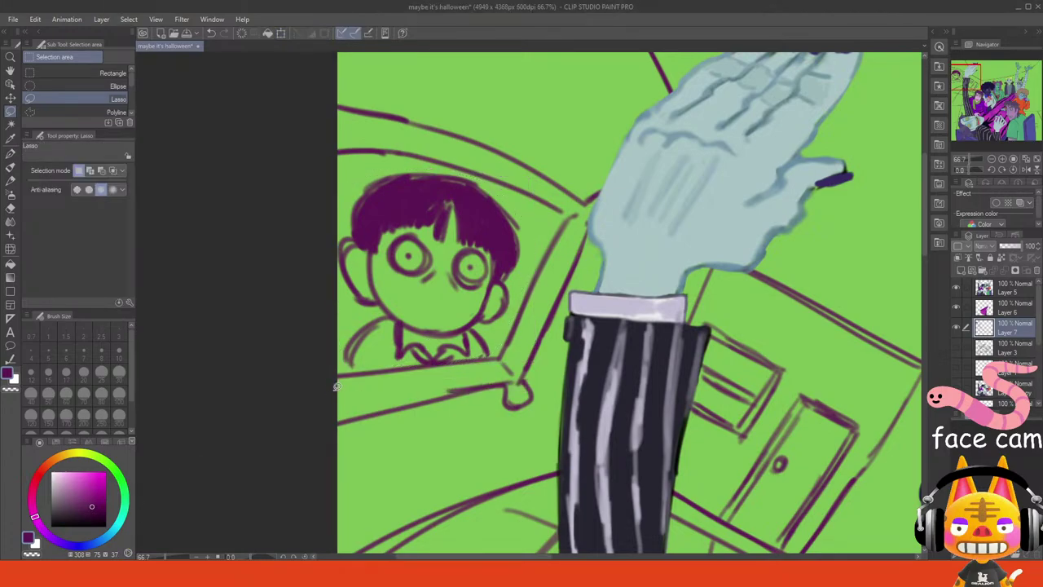
- Transform the selected portrait figure inside the frame to 146% width, 119% height and a 5.3° rotation
click(1024, 160)
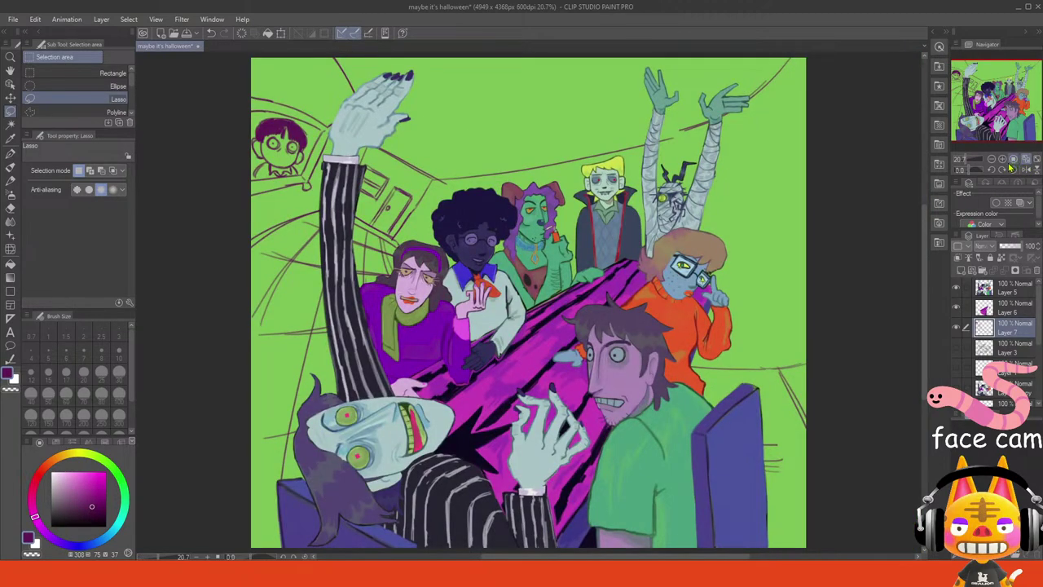
key(ctrl+t)
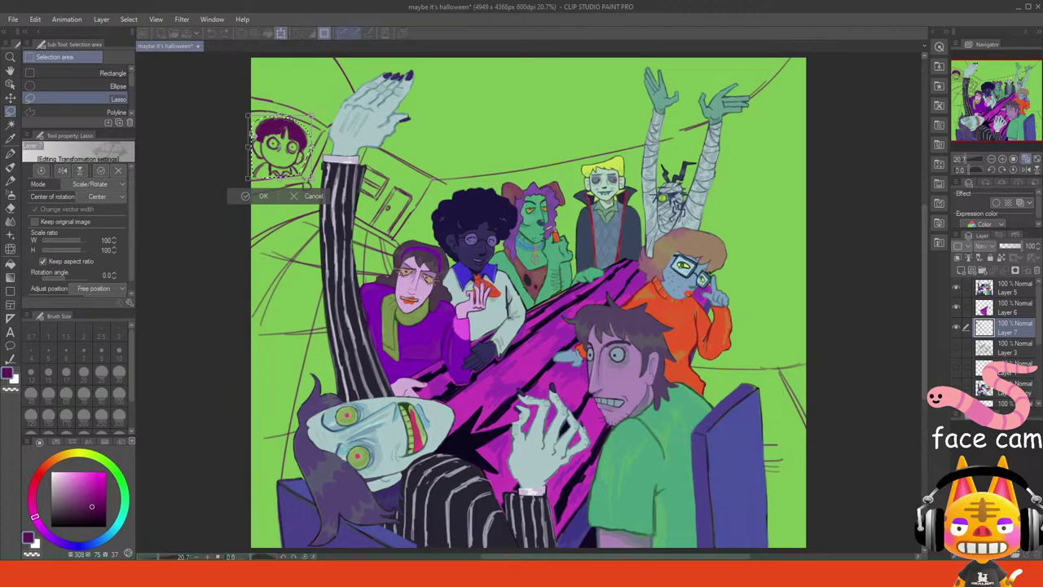
drag(248, 179, 235, 188)
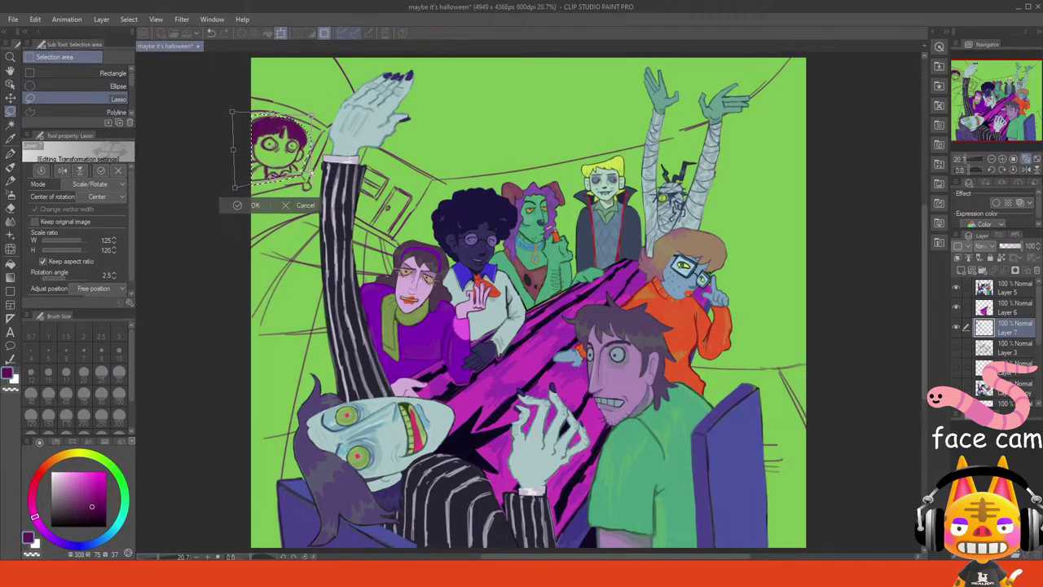
drag(312, 172, 307, 172)
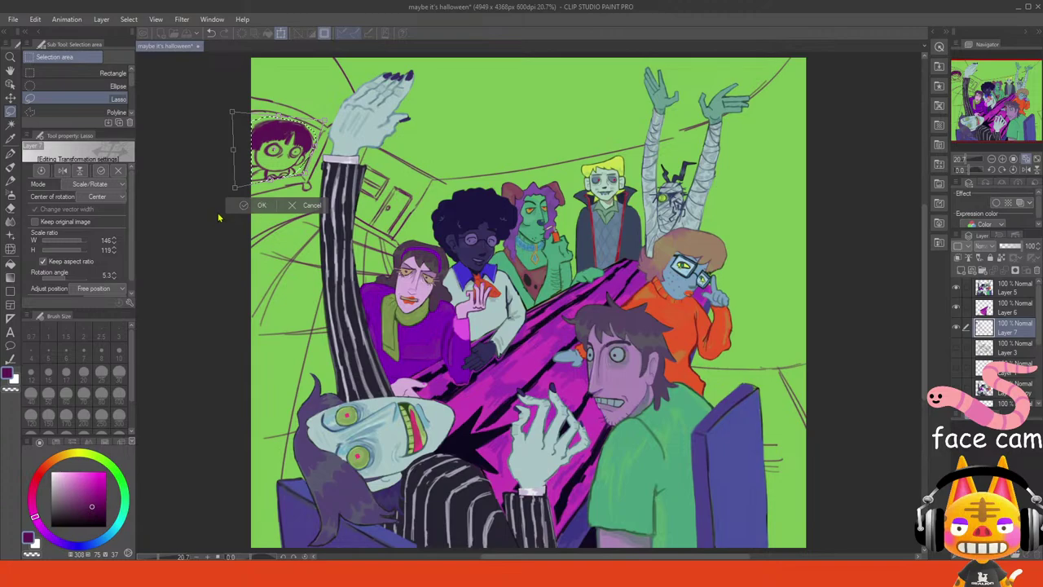
key(Return)
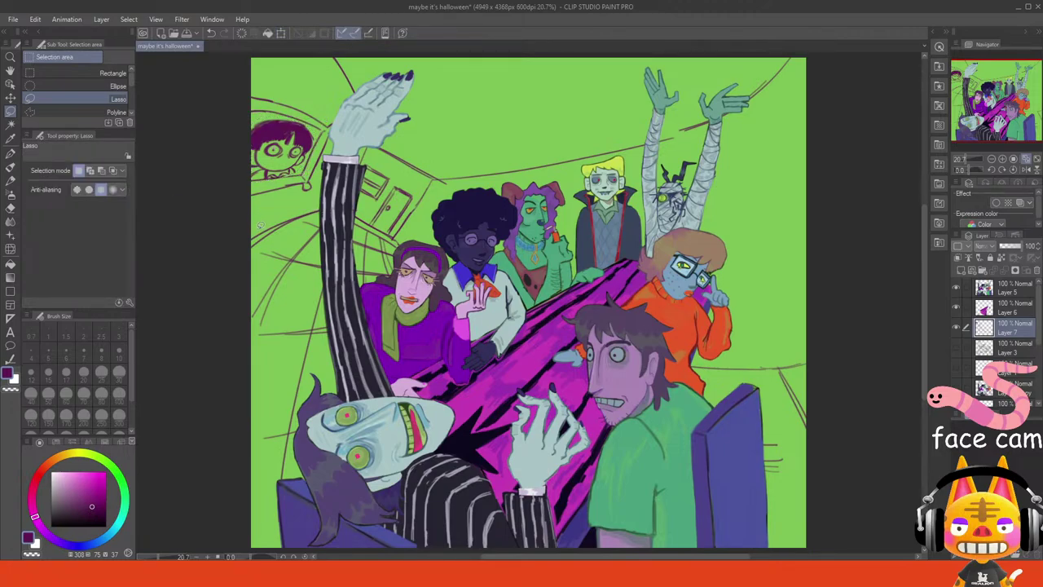
- Lasso the portrait figure again, transform it to 109% width, 108% height and a 4.6° rotation, and clear the selection
key(ctrl+t)
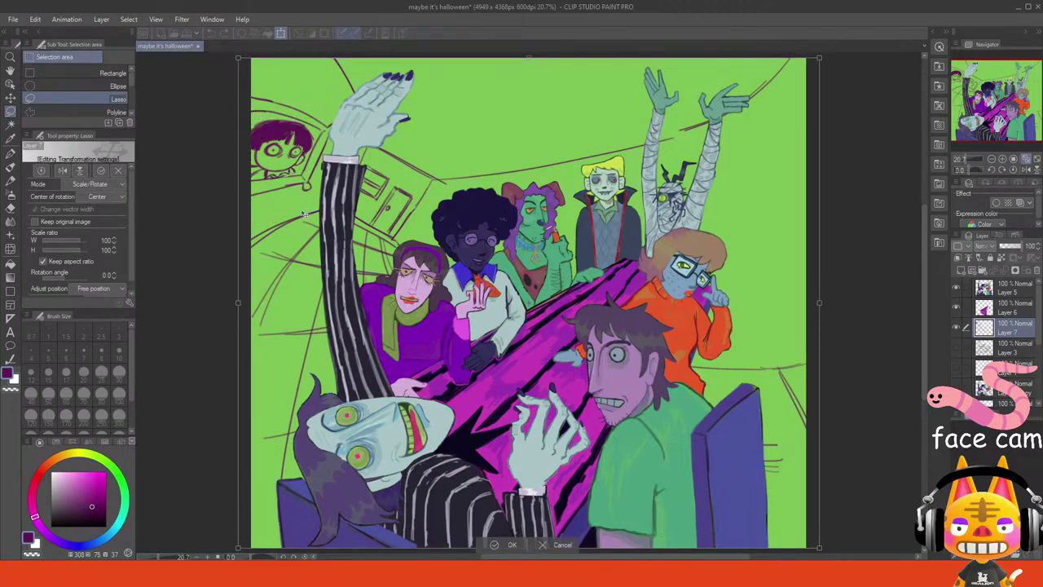
key(Return)
drag(307, 202, 324, 194)
click(302, 205)
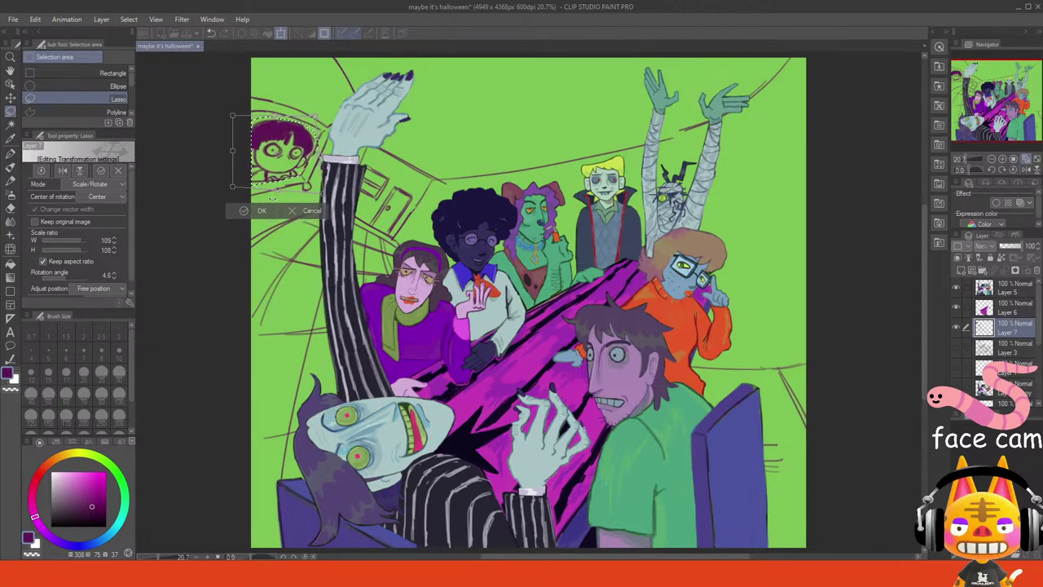
click(261, 211)
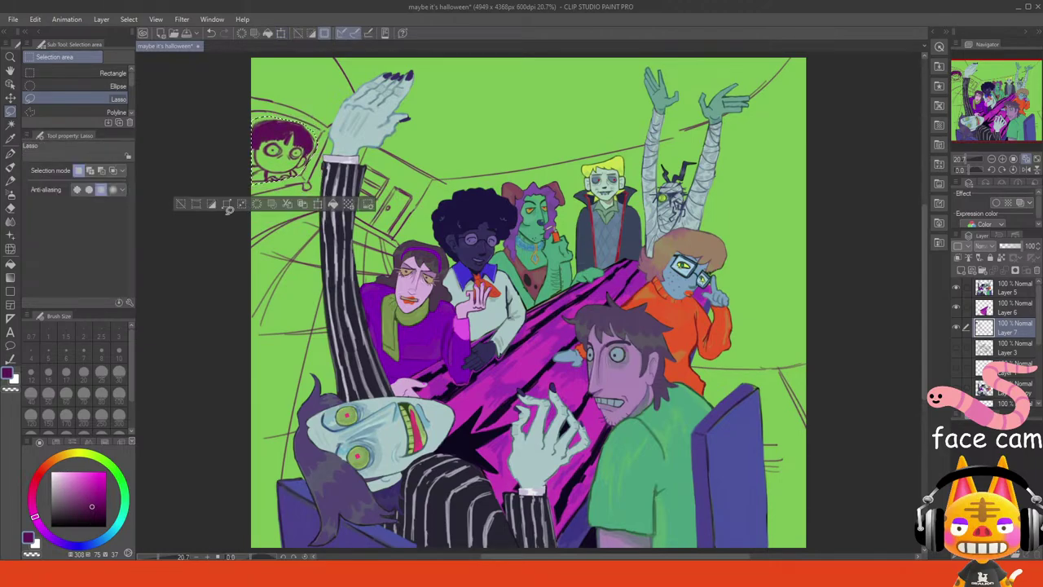
click(181, 204)
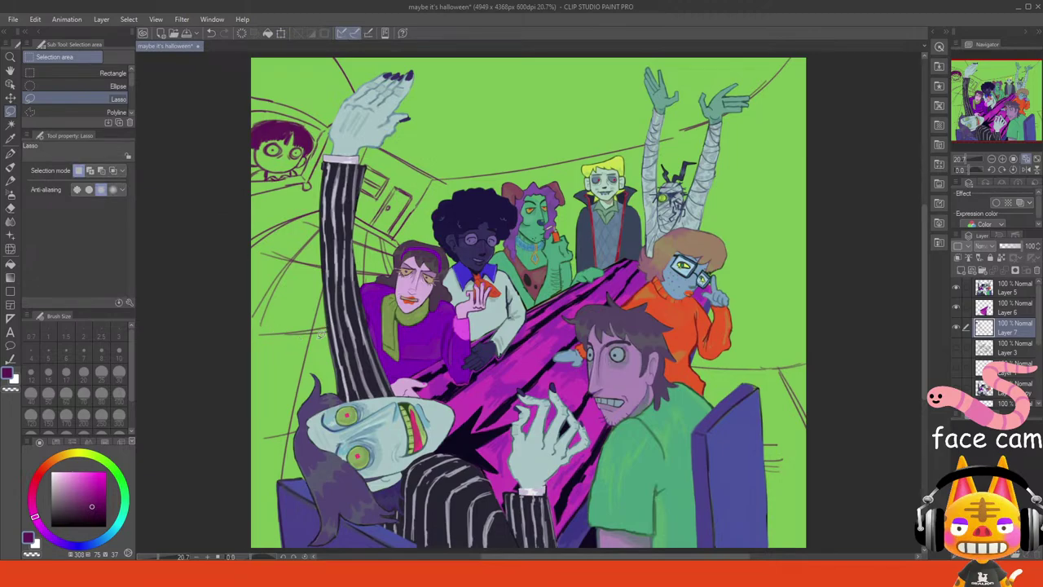
- Touch up the portrait's collar and shoulder lines below the chin with the ps hard brush at size 17
click(1002, 159)
click(1002, 159)
click(1002, 158)
drag(986, 105, 957, 85)
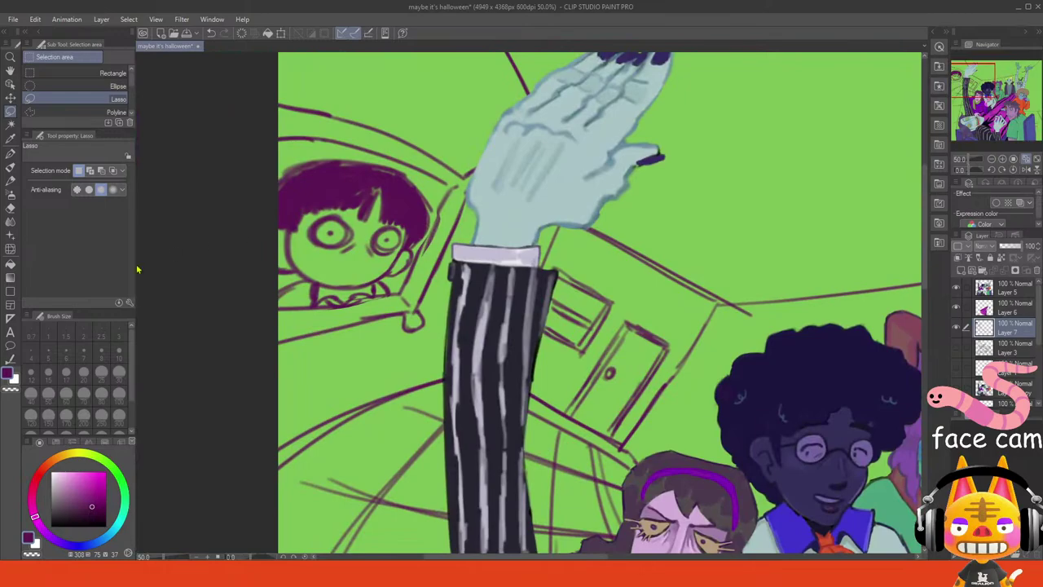
click(10, 194)
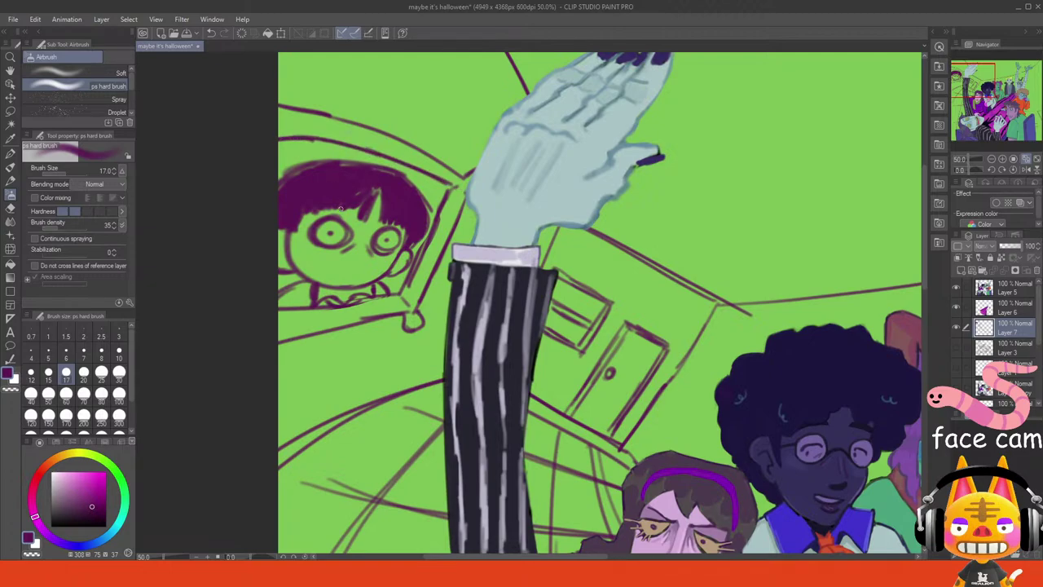
drag(334, 307, 396, 296)
key(ctrl+z)
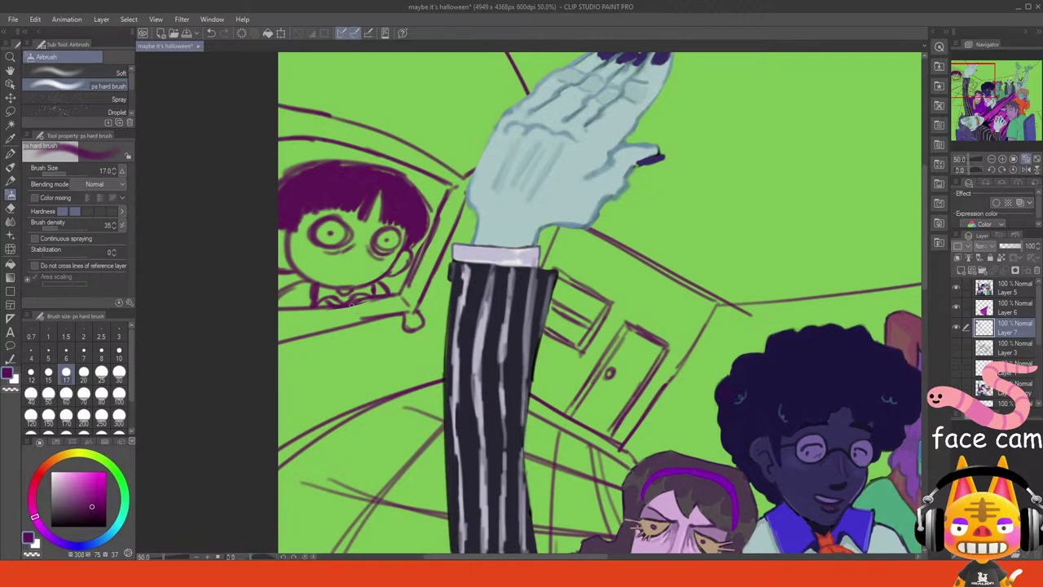
- Hide Layer 5 and Layer 6 and try a long, slightly curved vertical door edge rising from the right wall's floor line
click(1025, 160)
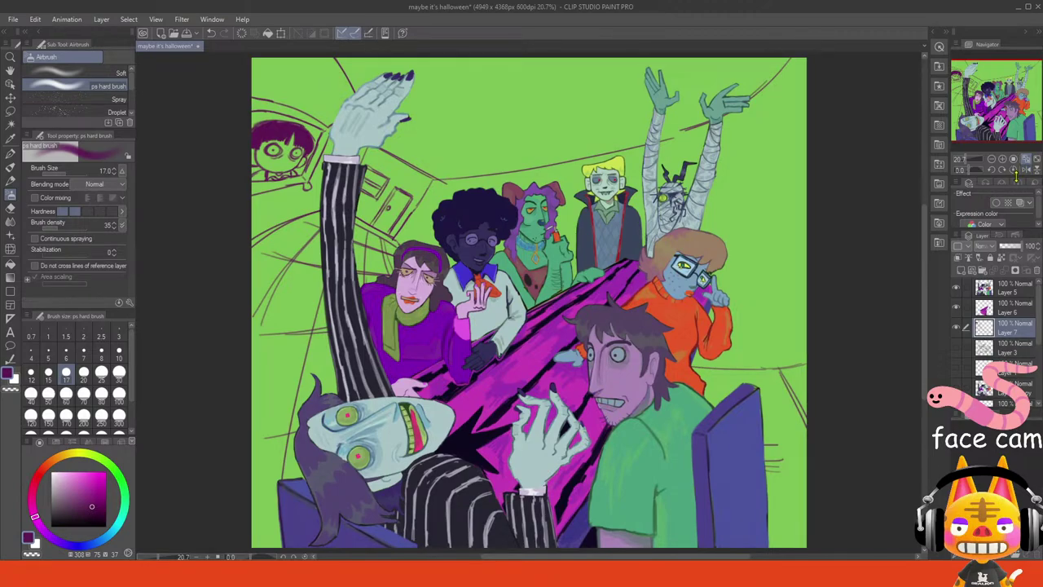
click(956, 307)
click(956, 288)
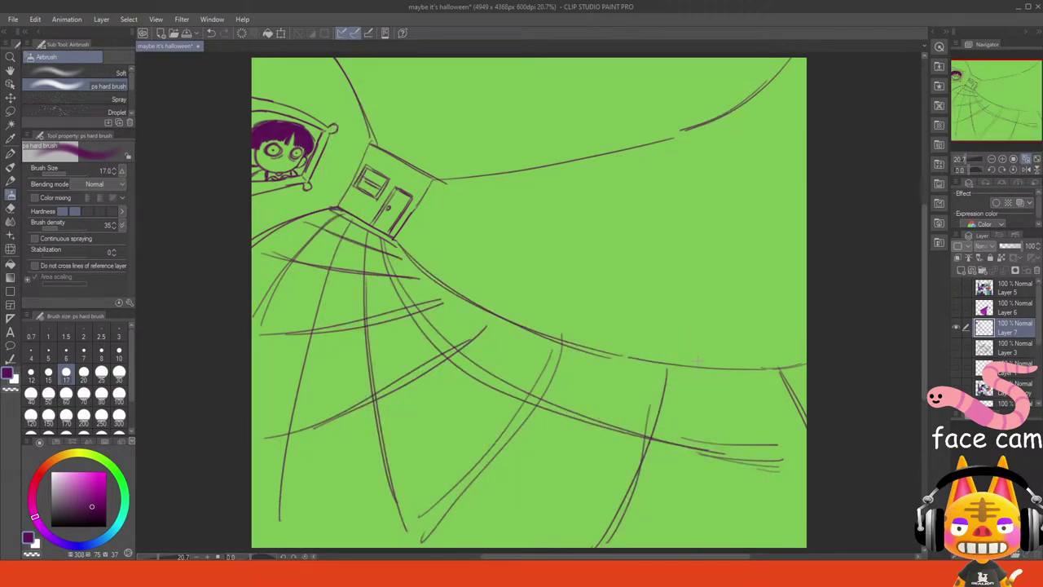
drag(695, 366, 697, 223)
key(ctrl+z)
drag(689, 364, 705, 200)
key(ctrl+z)
drag(689, 359, 694, 200)
key(ctrl+z)
mouse_move(690, 361)
mouse_down()
mouse_move(677, 207)
mouse_move(686, 342)
mouse_up()
key(ctrl+z)
drag(681, 230, 683, 350)
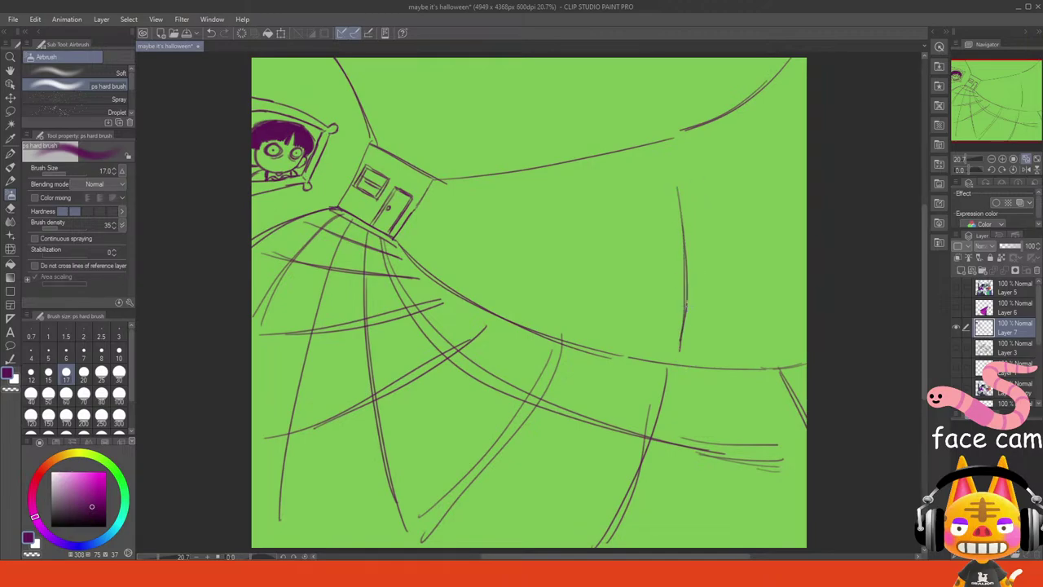
key(ctrl+z)
key(ctrl+z)
drag(678, 233, 683, 364)
drag(689, 321, 674, 185)
- Try a curved top edge for the large door, running from its vertical side to the canvas edge
mouse_move(687, 272)
mouse_down()
mouse_move(674, 175)
mouse_move(796, 160)
mouse_up()
key(ctrl+z)
drag(674, 176, 799, 157)
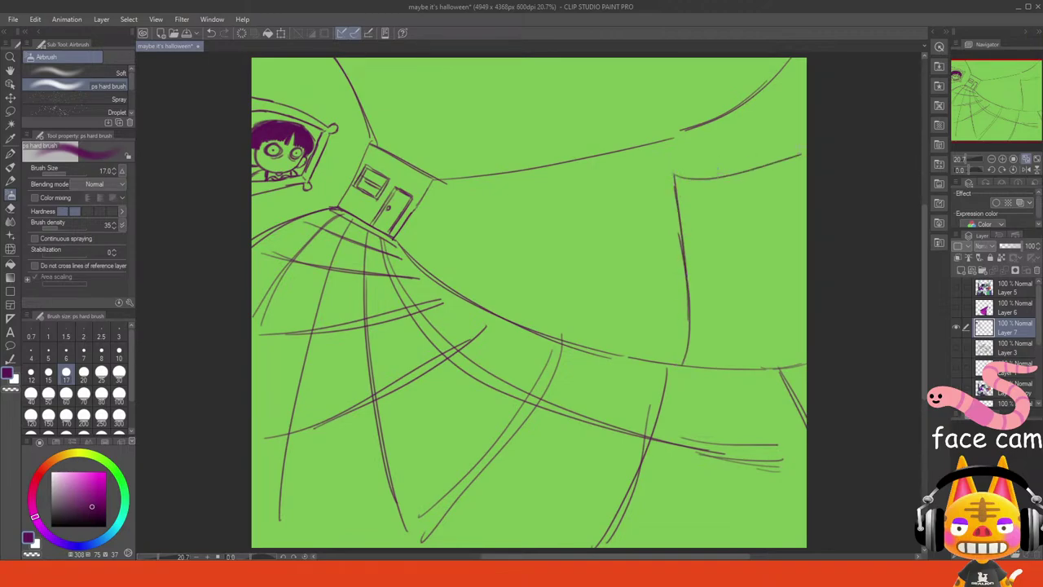
key(ctrl+z)
drag(674, 179, 798, 153)
key(ctrl+z)
mouse_move(678, 183)
mouse_down()
mouse_move(780, 153)
mouse_move(751, 171)
mouse_up()
key(ctrl+z)
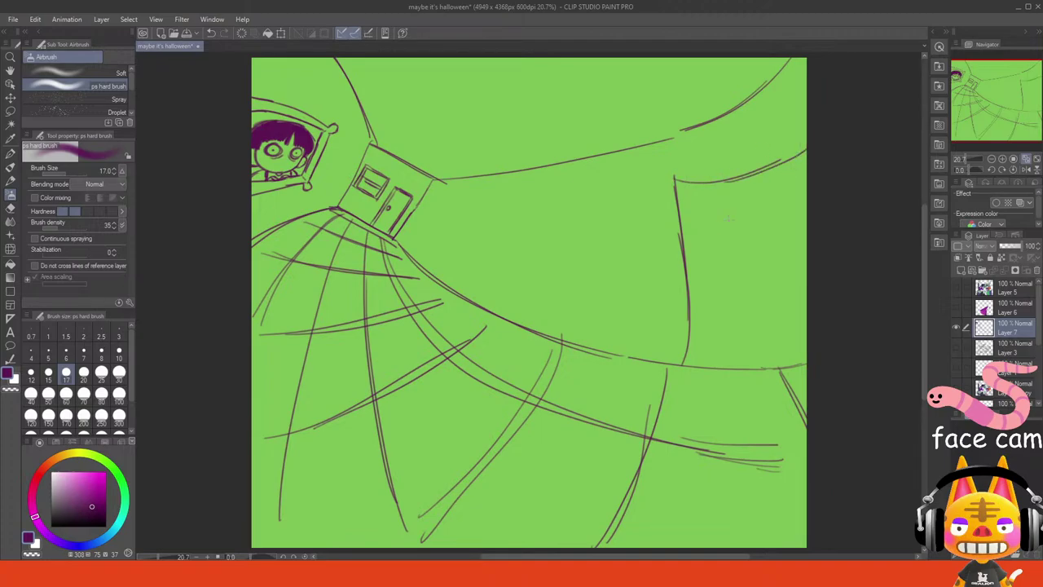
- Try an inner frame line along the large door's side and top, plus a small round doorknob
drag(687, 194, 697, 317)
key(ctrl+z)
mouse_move(687, 198)
mouse_down()
mouse_move(695, 361)
mouse_move(695, 239)
mouse_up()
key(ctrl+z)
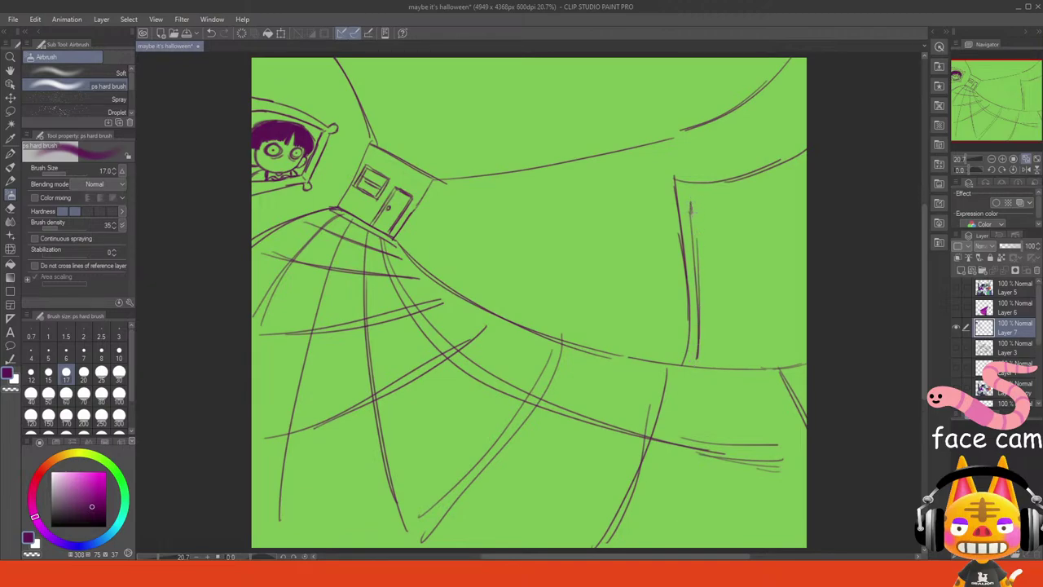
drag(693, 194, 800, 184)
key(ctrl+z)
drag(699, 199, 809, 174)
key(ctrl+z)
key(ctrl+z)
drag(711, 280, 710, 274)
key(ctrl+z)
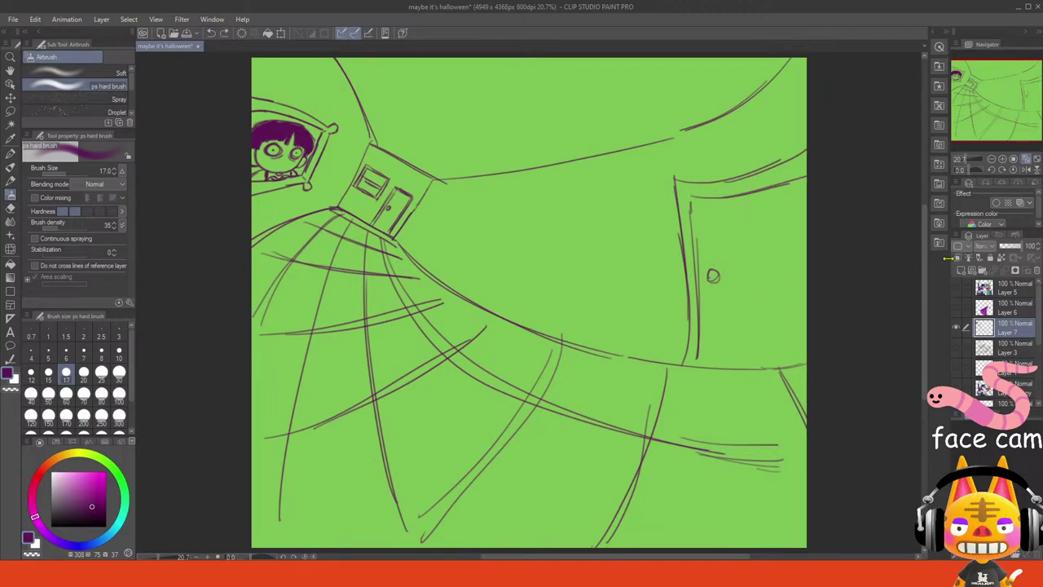
- Show Layer 5 and Layer 6, and undo and redo the large door sketch to compare the composition with and without it
click(957, 308)
click(956, 289)
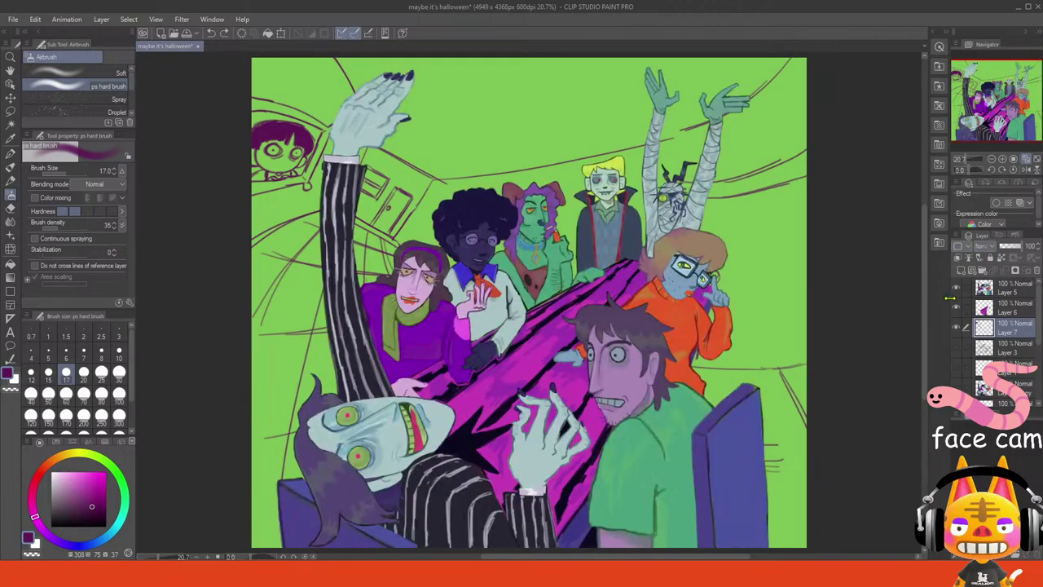
key(ctrl+z)
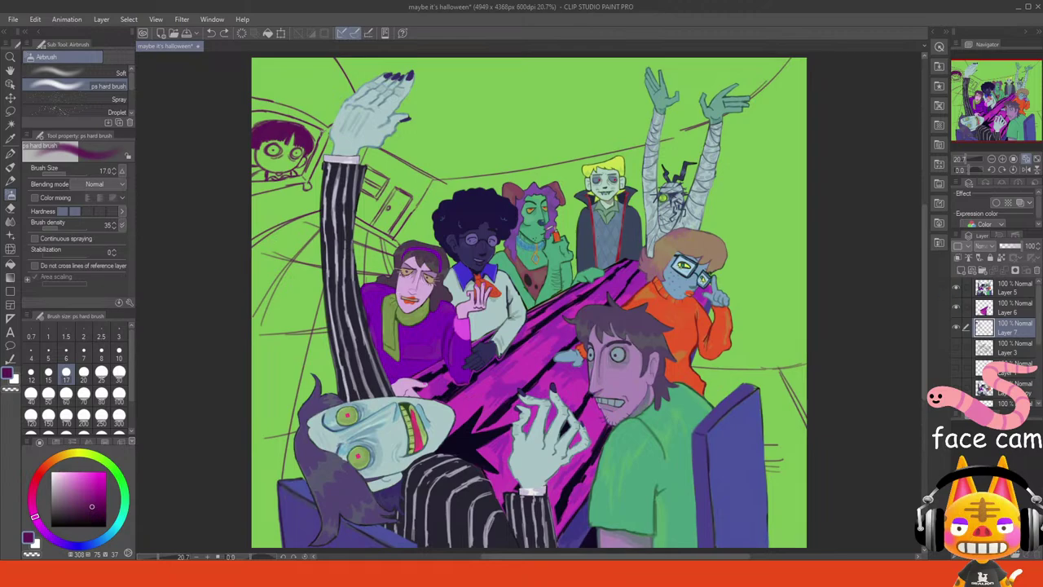
click(224, 33)
click(210, 33)
click(224, 33)
click(211, 33)
- Try flipping the background sketch layer horizontally behind the characters
click(231, 378)
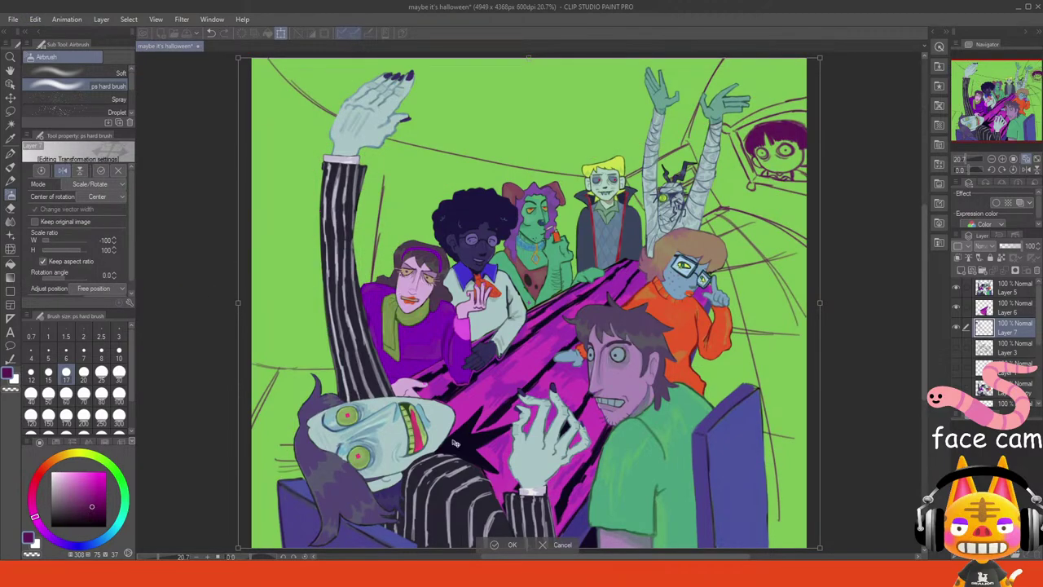
click(546, 545)
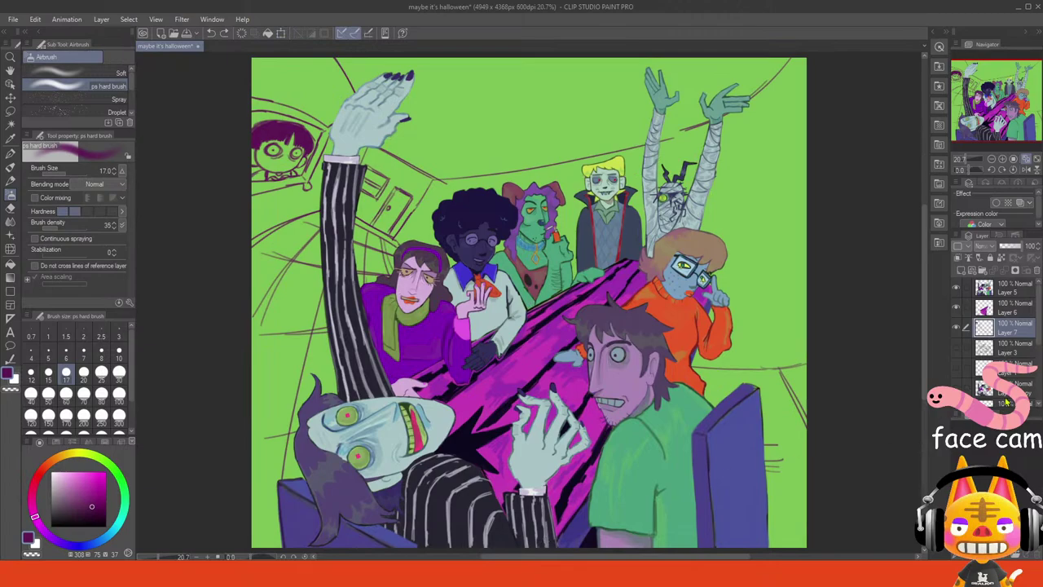
- Undo the remaining strokes of the large door's vertical edge while Layer 5 and Layer 6 are hidden
click(958, 294)
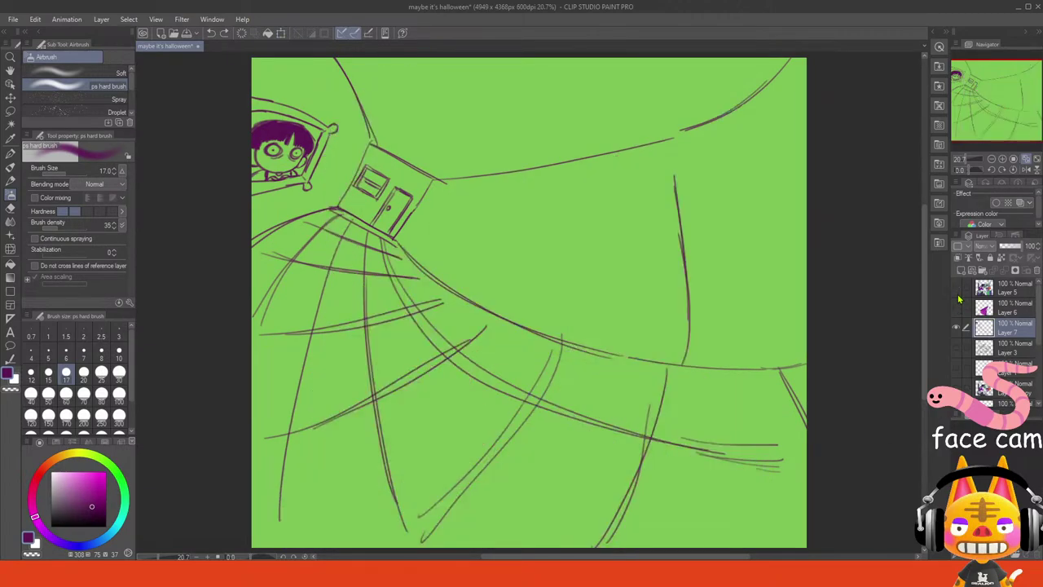
key(ctrl+z)
key(ctrl+z)
key(ctrl+z)
click(954, 306)
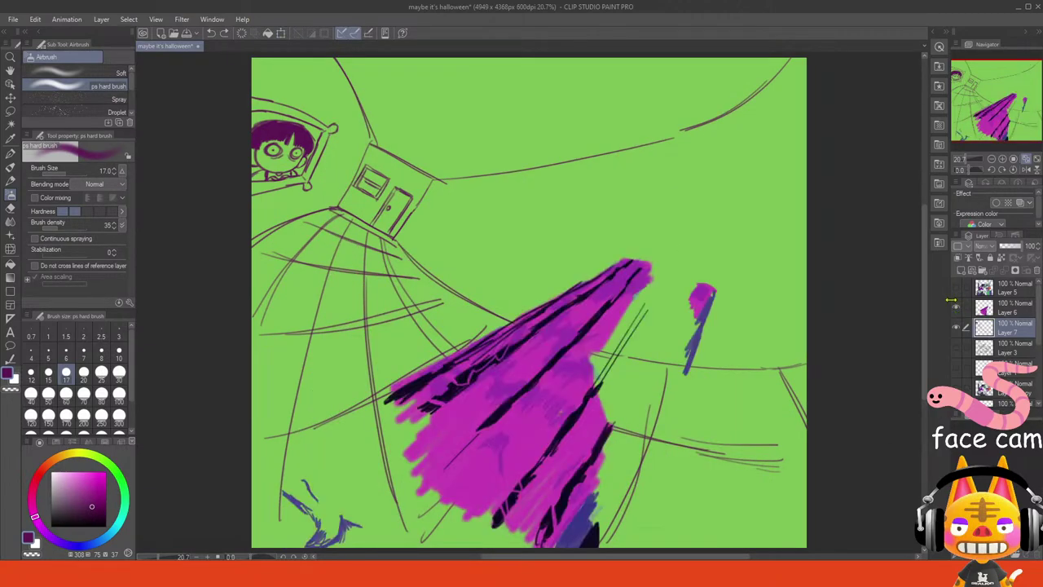
click(956, 289)
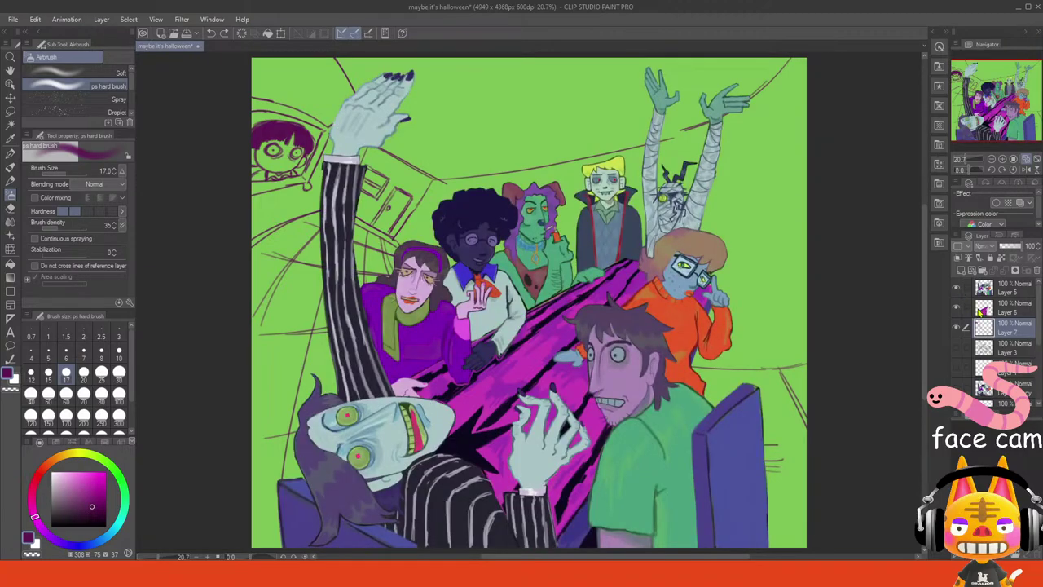
- Try rotating the whole background sketch counter-clockwise behind the characters
key(ctrl+t)
mouse_move(861, 240)
mouse_down()
mouse_move(806, 196)
mouse_move(640, 220)
mouse_move(621, 207)
mouse_up()
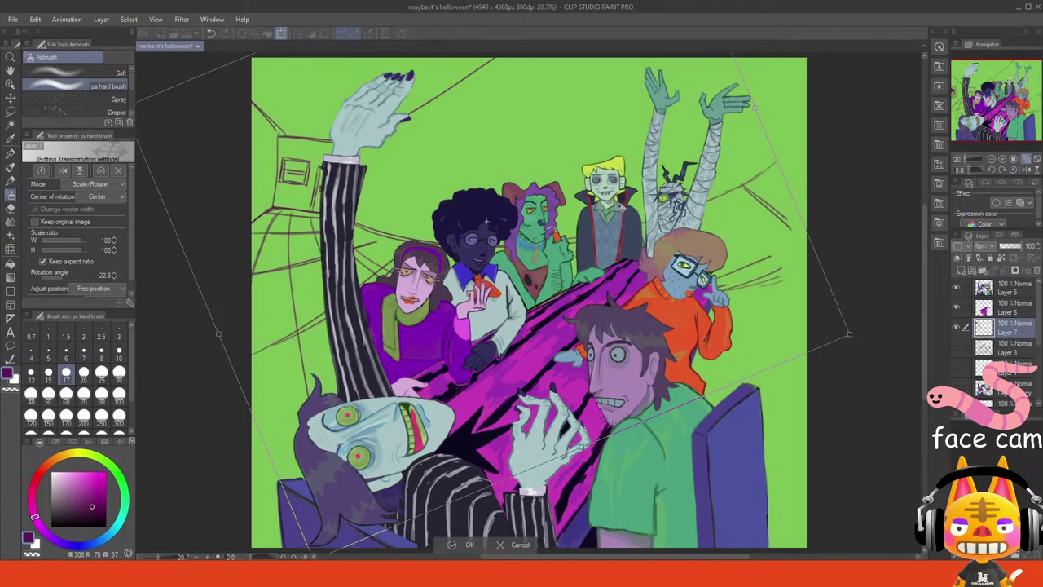
drag(486, 221, 479, 220)
click(506, 547)
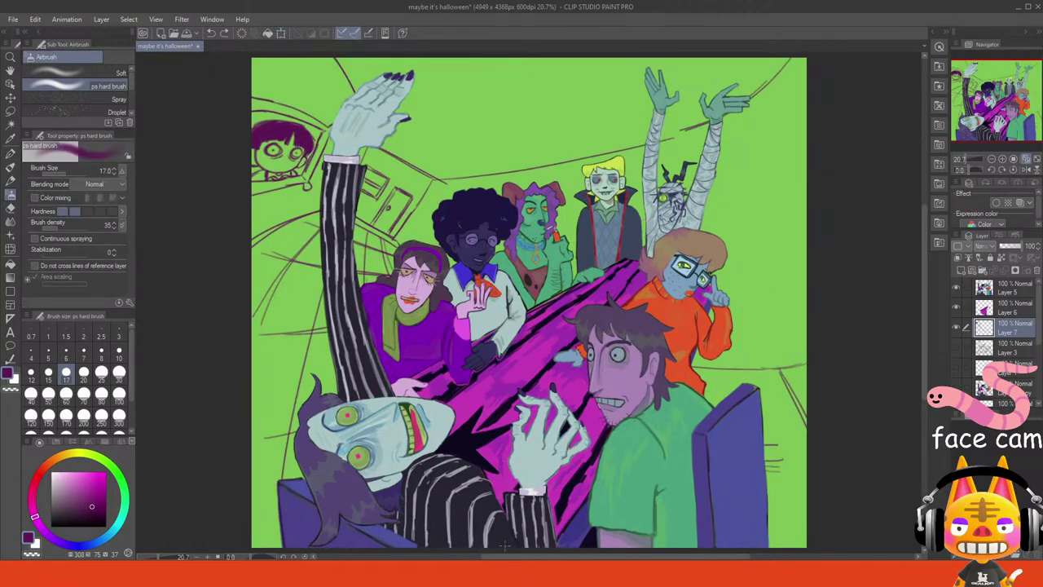
- Hide Layer 5 and Layer 6 so only the room background sketch shows for colouring
click(956, 308)
click(956, 288)
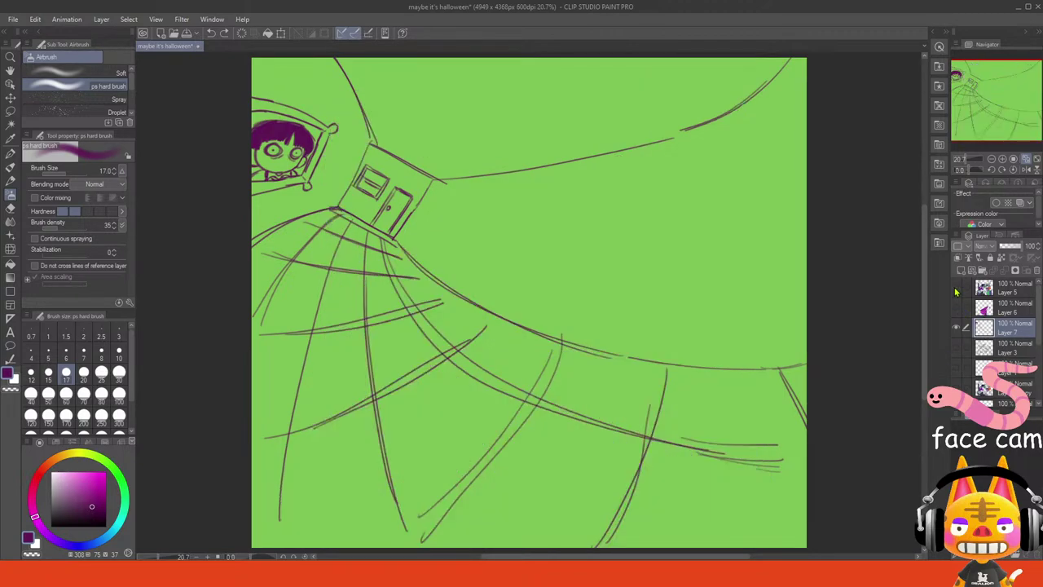
drag(1001, 115, 969, 113)
click(994, 169)
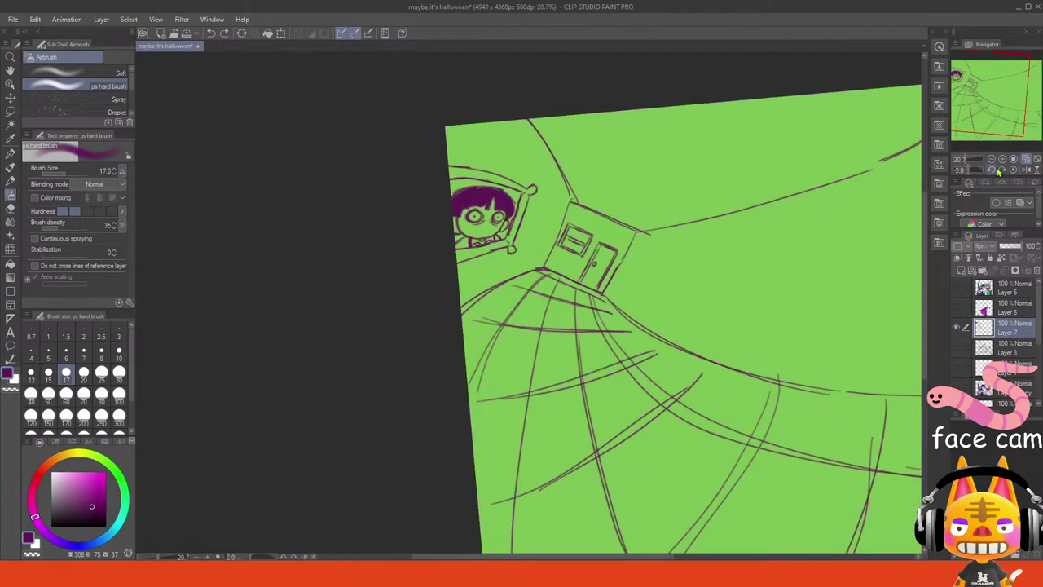
click(993, 169)
click(994, 170)
click(1001, 170)
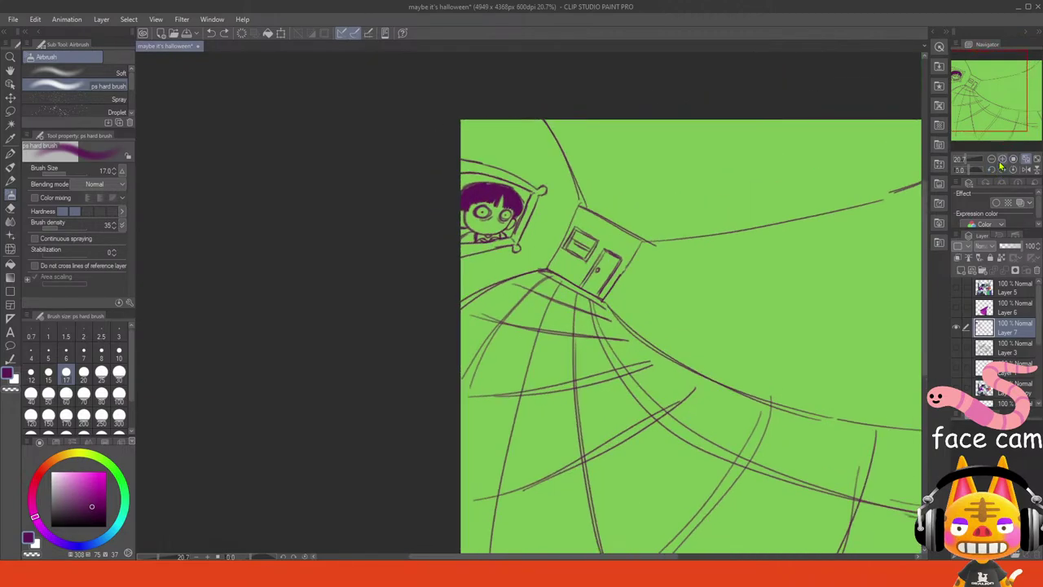
click(1002, 159)
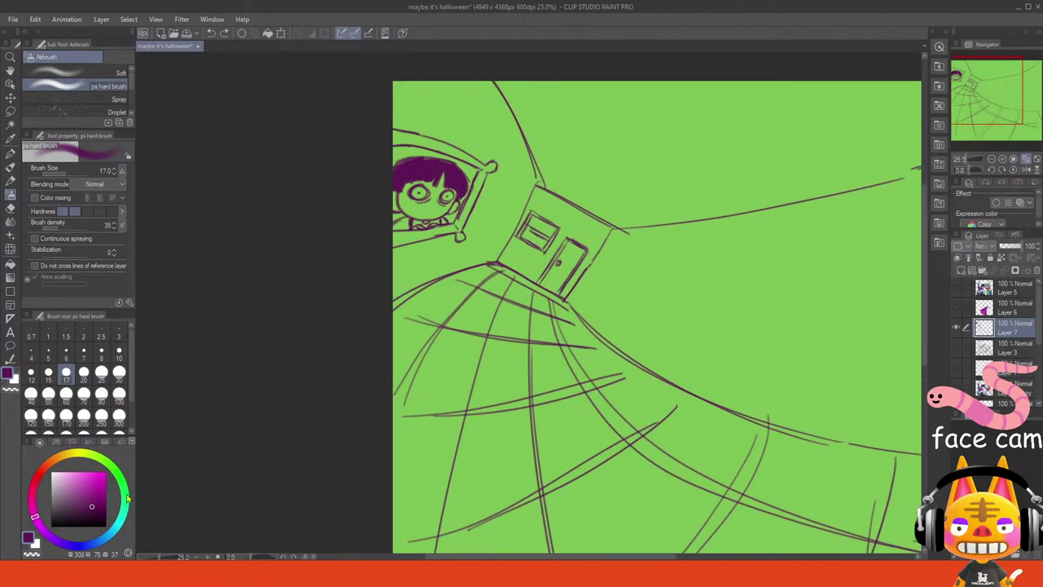
- Show Layer 6, choose a blue-violet, and paint the wall's edge beside the small door at brush size 30
drag(84, 482, 92, 479)
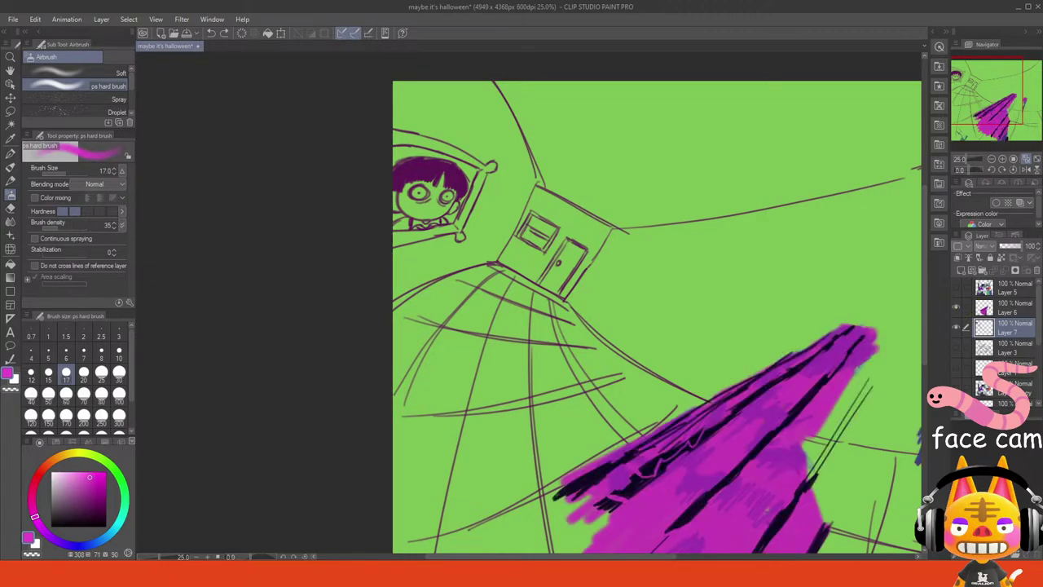
alt+click(799, 392)
click(68, 544)
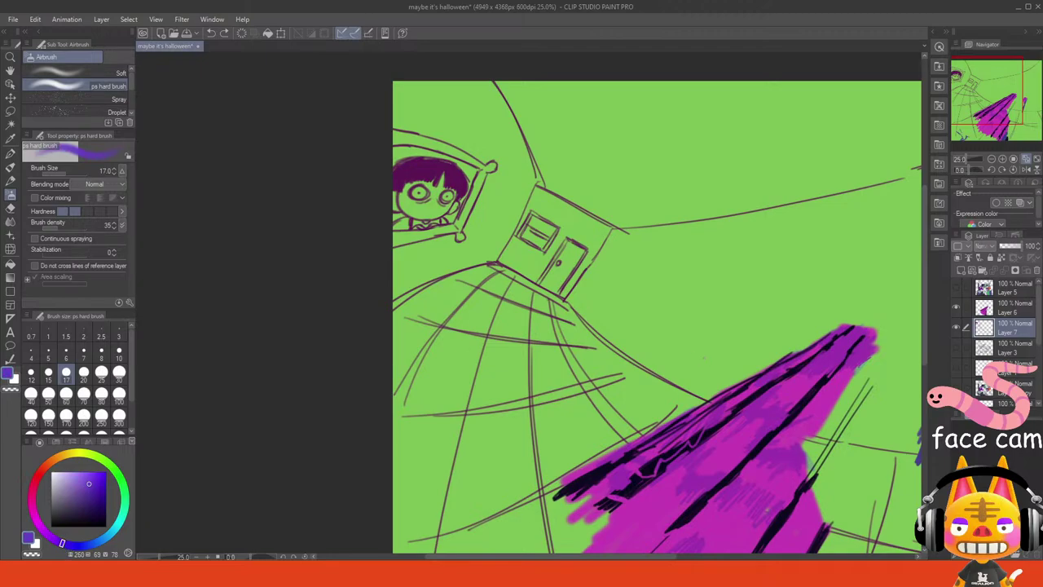
click(119, 372)
mouse_move(615, 266)
mouse_down()
mouse_move(595, 294)
mouse_move(619, 249)
mouse_move(580, 300)
mouse_move(572, 294)
mouse_move(599, 334)
mouse_move(664, 365)
mouse_up()
drag(615, 310, 667, 363)
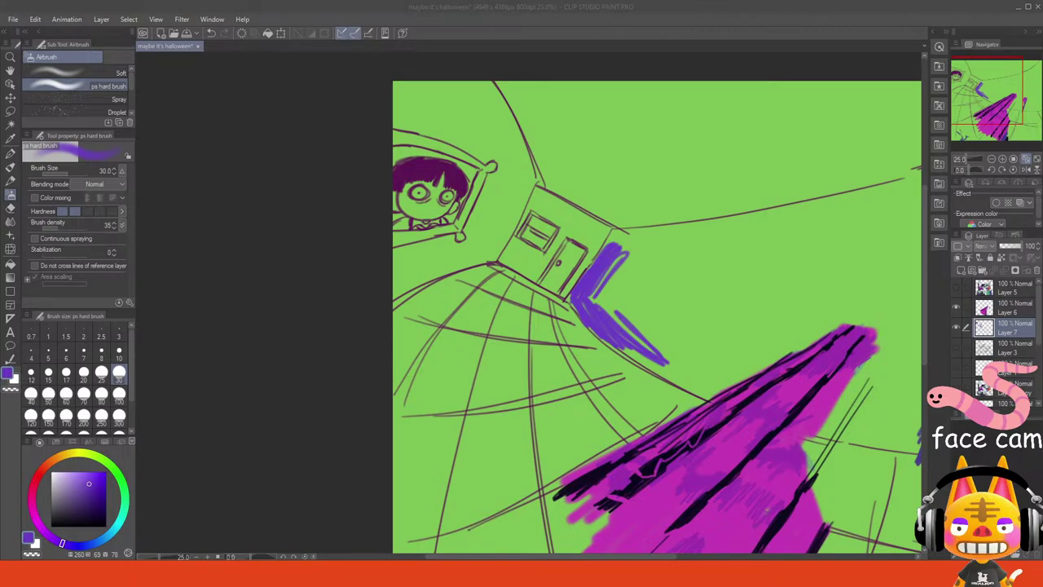
click(128, 568)
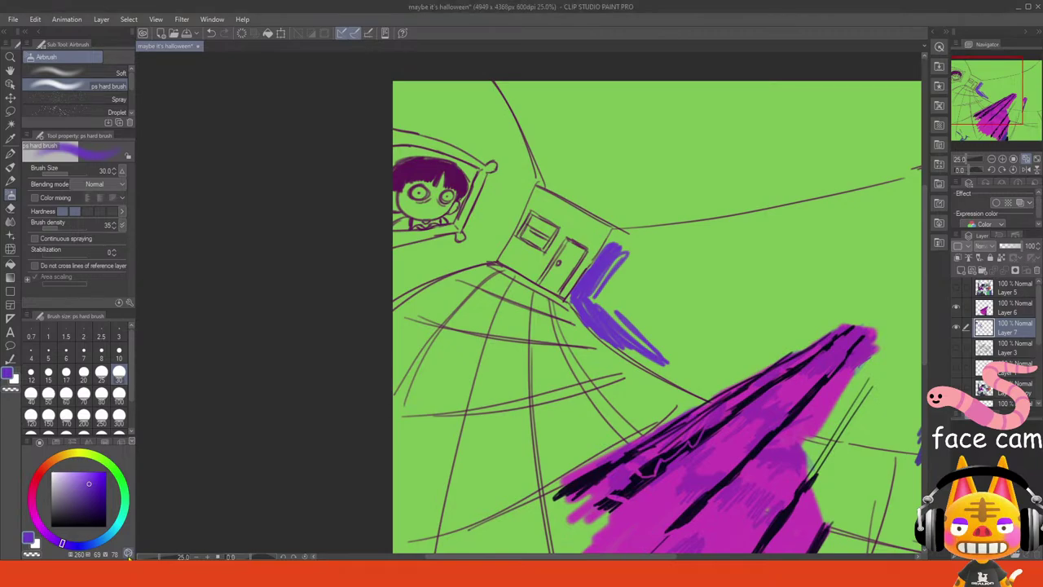
drag(586, 283, 608, 271)
- Block in the long wall with blue-violet at brush size 50, following the ceiling and floor lines and filling the area next to the door
click(48, 393)
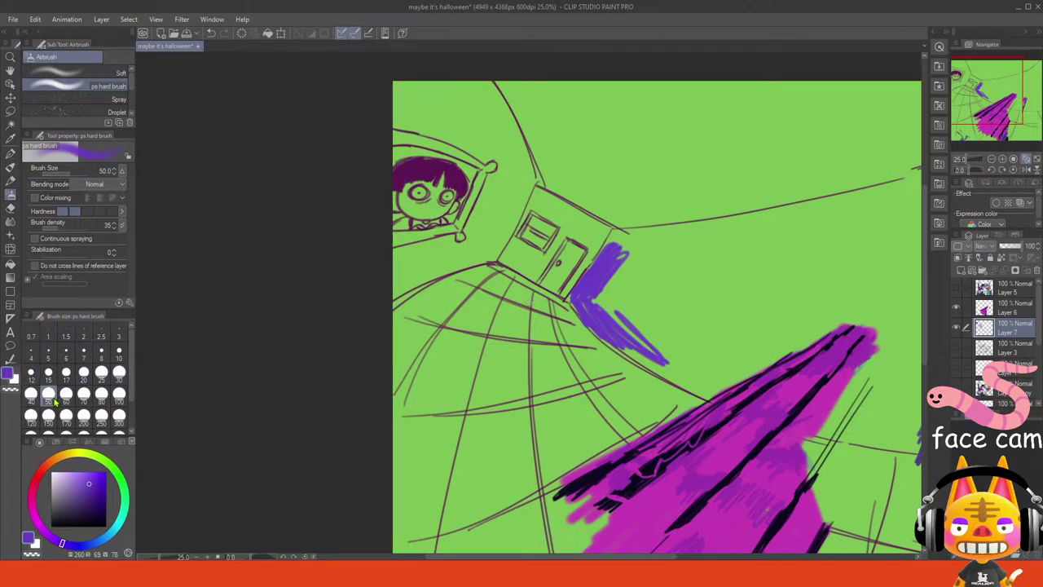
mouse_move(603, 313)
mouse_down()
mouse_move(625, 249)
mouse_move(618, 243)
mouse_move(599, 268)
mouse_move(610, 250)
mouse_move(650, 243)
mouse_move(621, 235)
mouse_move(696, 232)
mouse_move(865, 191)
mouse_up()
drag(983, 113, 1022, 109)
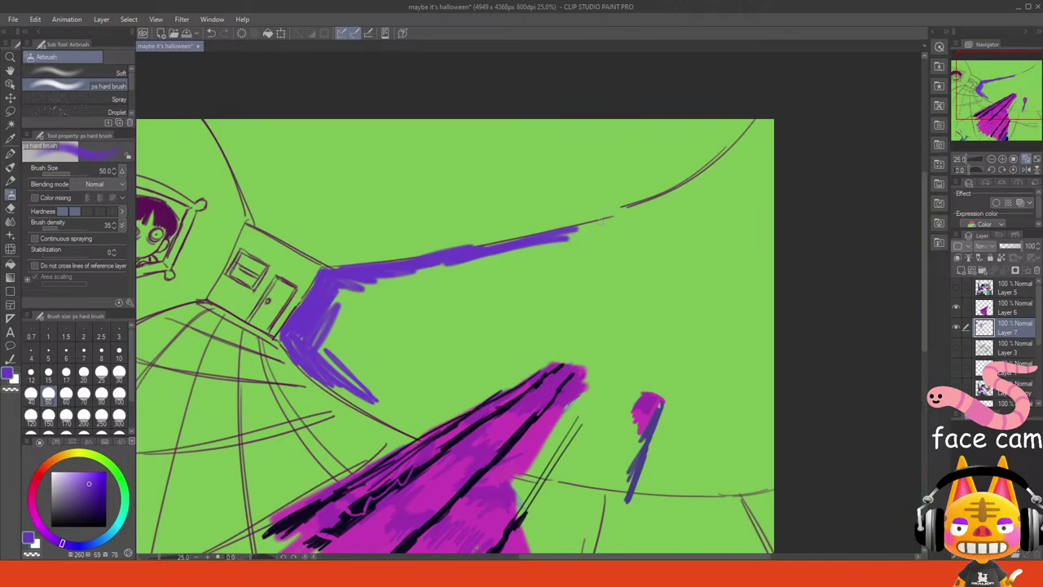
mouse_move(602, 220)
mouse_down()
mouse_move(567, 242)
mouse_move(690, 190)
mouse_move(751, 137)
mouse_move(714, 177)
mouse_move(717, 163)
mouse_move(734, 161)
mouse_move(681, 244)
mouse_move(690, 268)
mouse_move(703, 270)
mouse_move(778, 149)
mouse_move(764, 155)
mouse_move(713, 291)
mouse_move(742, 261)
mouse_move(781, 148)
mouse_move(676, 243)
mouse_up()
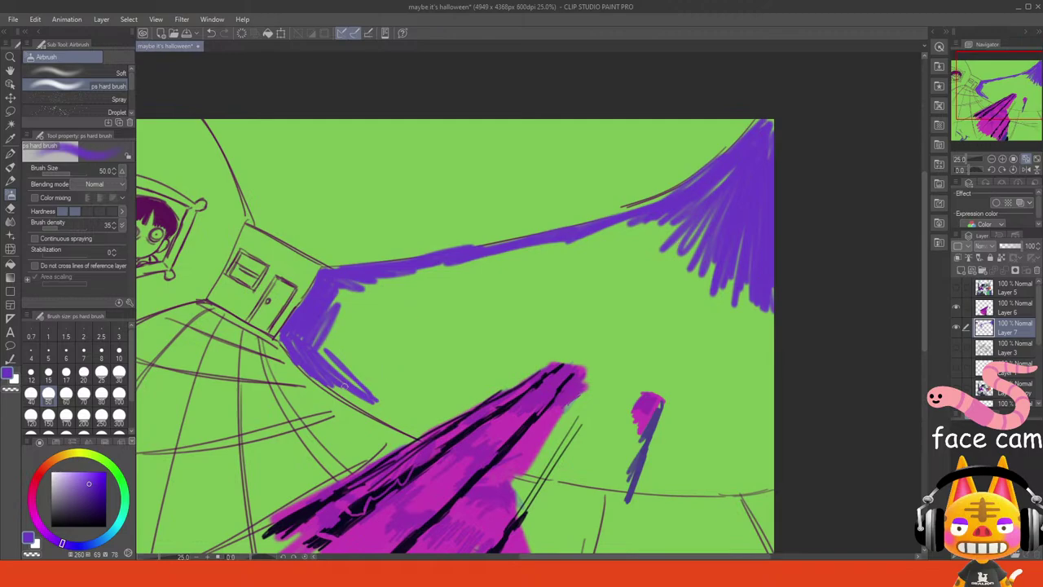
mouse_move(345, 385)
mouse_down()
mouse_move(411, 432)
mouse_move(400, 423)
mouse_up()
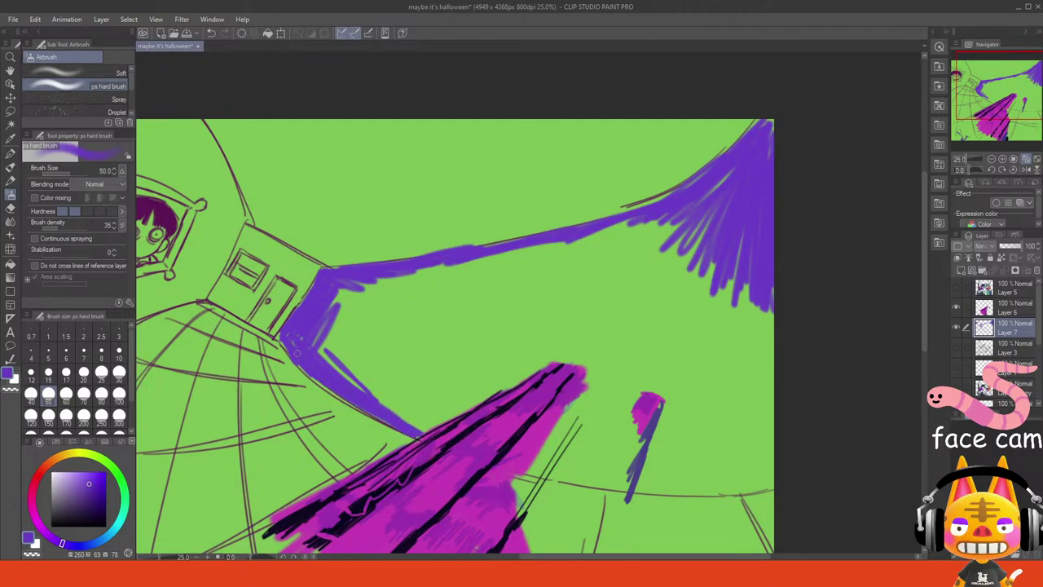
mouse_move(296, 353)
mouse_down()
mouse_move(351, 403)
mouse_move(296, 351)
mouse_move(347, 370)
mouse_move(320, 326)
mouse_move(367, 356)
mouse_move(325, 309)
mouse_move(387, 340)
mouse_move(342, 301)
mouse_move(326, 348)
mouse_move(325, 318)
mouse_move(392, 341)
mouse_move(329, 289)
mouse_move(398, 290)
mouse_move(430, 324)
mouse_move(422, 350)
mouse_move(336, 334)
mouse_move(393, 368)
mouse_move(426, 406)
mouse_move(367, 399)
mouse_move(387, 413)
mouse_move(452, 423)
mouse_move(380, 378)
mouse_move(497, 402)
mouse_move(401, 345)
mouse_move(545, 388)
mouse_move(402, 336)
mouse_move(494, 347)
mouse_move(524, 335)
mouse_move(472, 312)
mouse_move(376, 309)
mouse_move(392, 291)
mouse_move(430, 288)
mouse_move(491, 252)
mouse_move(516, 255)
mouse_move(522, 269)
mouse_move(486, 296)
mouse_move(394, 321)
mouse_move(468, 354)
mouse_up()
- Try painting blue-violet strokes along the wall corner line above the framed portrait
drag(998, 99, 973, 92)
drag(371, 184, 417, 275)
mouse_move(377, 184)
mouse_down()
mouse_move(422, 279)
mouse_move(408, 240)
mouse_up()
key(ctrl+z)
key(ctrl+z)
key(ctrl+z)
key(ctrl+z)
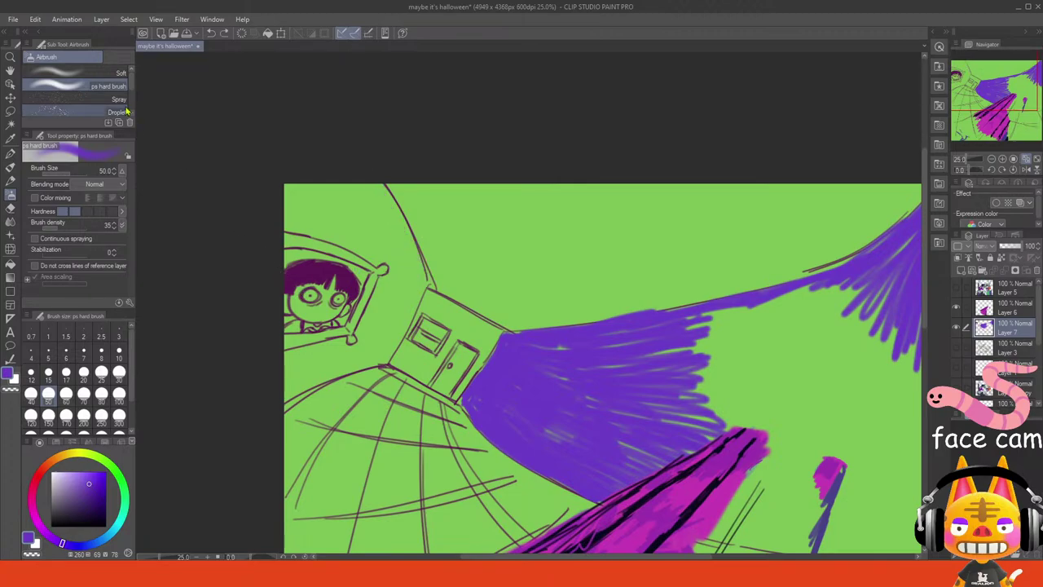
- Lasso the framed portrait and distort it by adjusting its height and widening its upper edge
key(m)
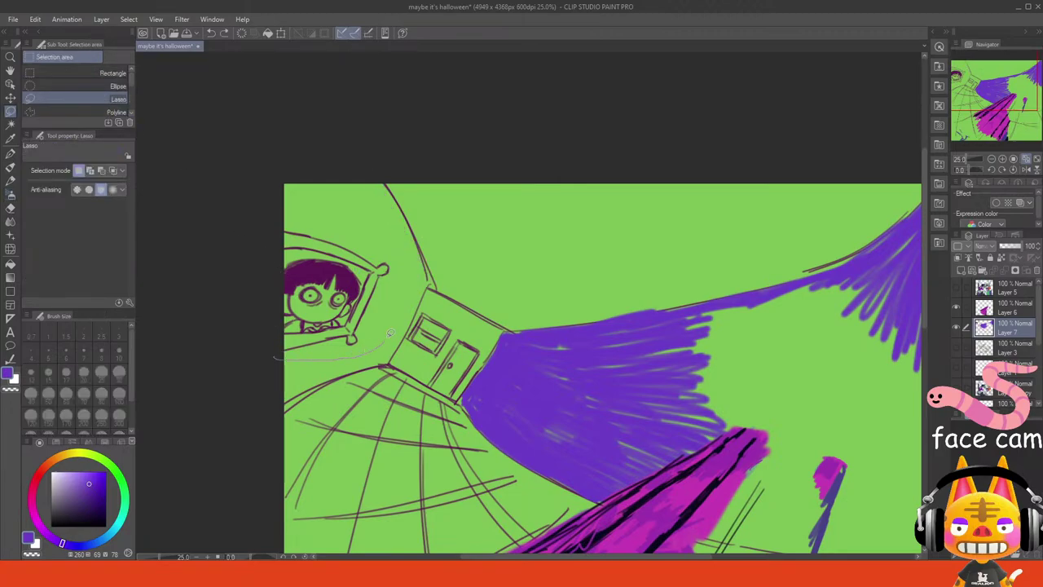
drag(368, 218, 217, 269)
key(ctrl+t)
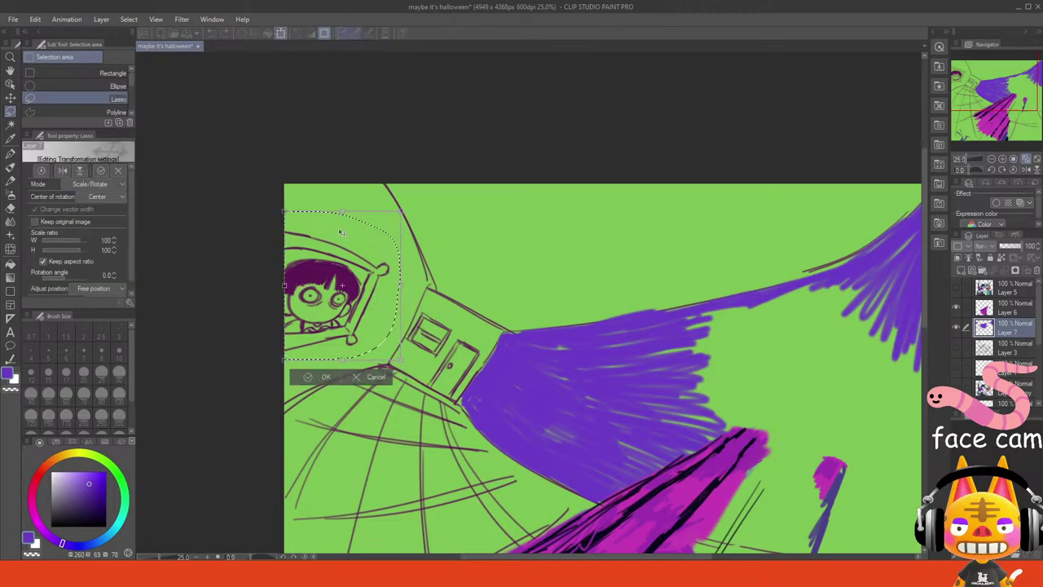
drag(340, 360, 340, 342)
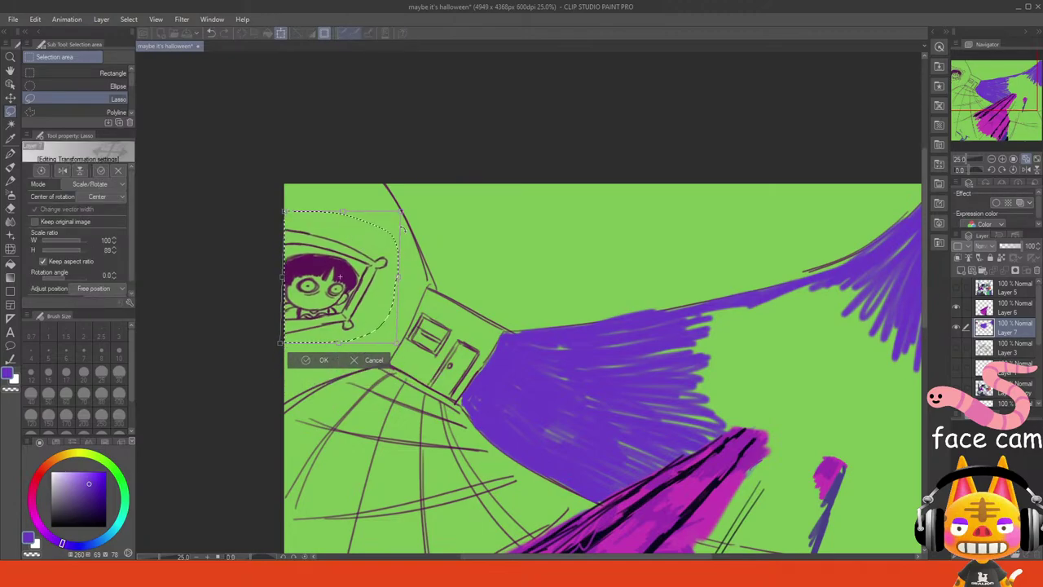
drag(402, 217, 415, 219)
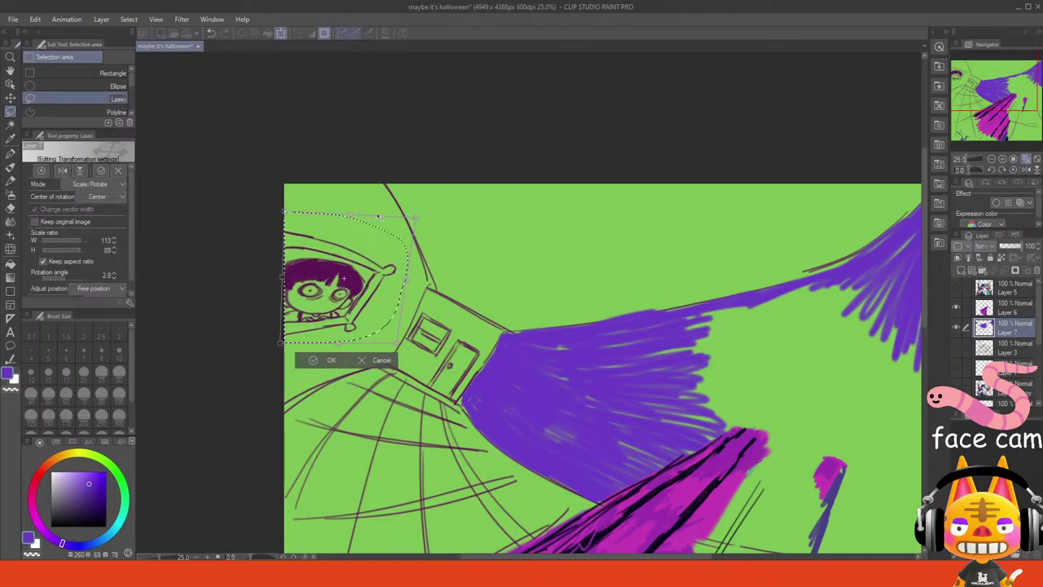
drag(350, 216, 352, 204)
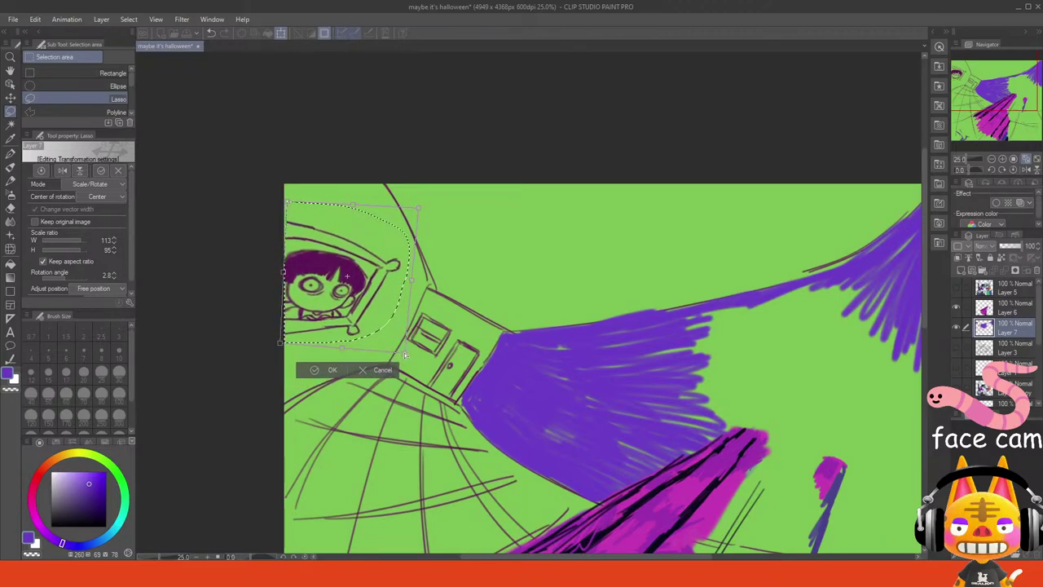
drag(406, 345, 384, 330)
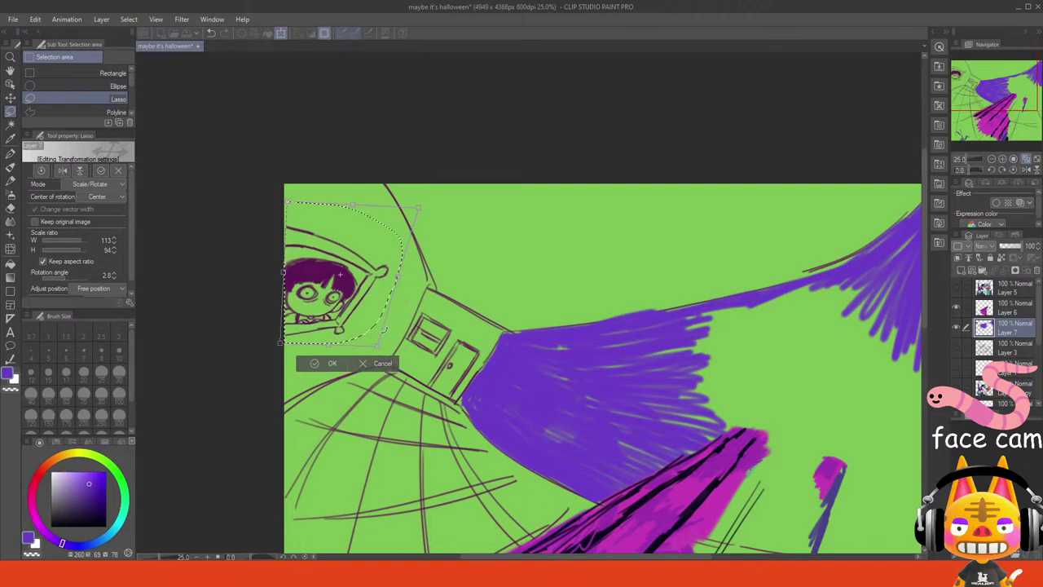
- Stretch the portrait wider and slant its inner side down to follow the wall's perspective, apply the transformation, and deselect
drag(397, 279, 423, 288)
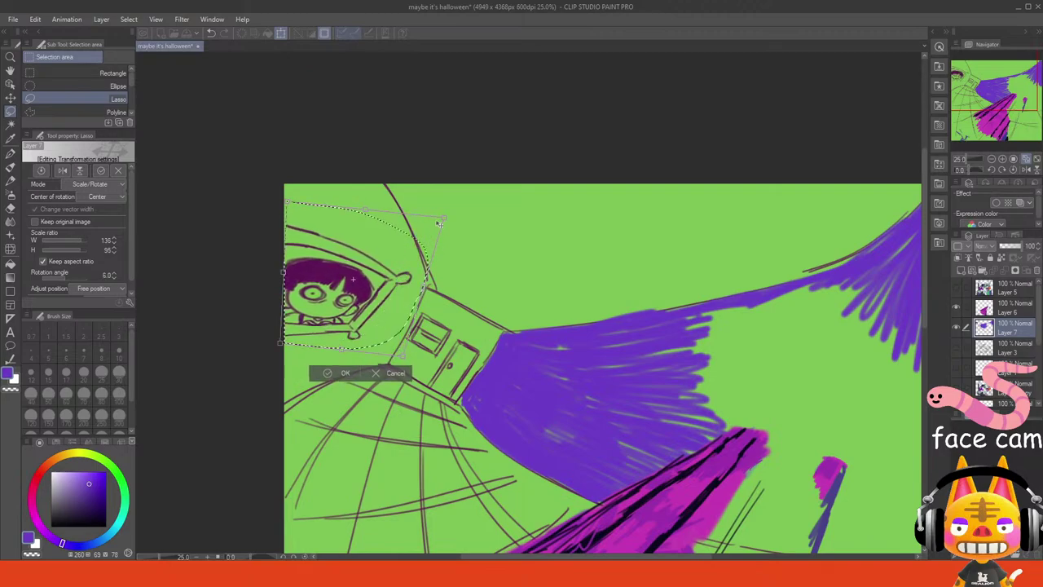
drag(443, 218, 413, 283)
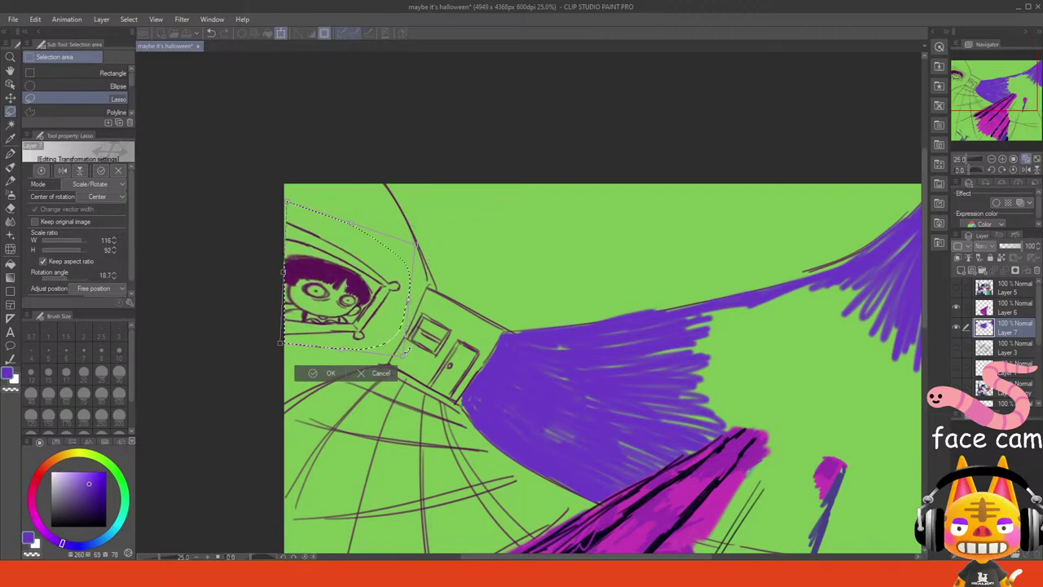
drag(404, 355, 400, 340)
drag(417, 246, 407, 265)
drag(400, 340, 393, 329)
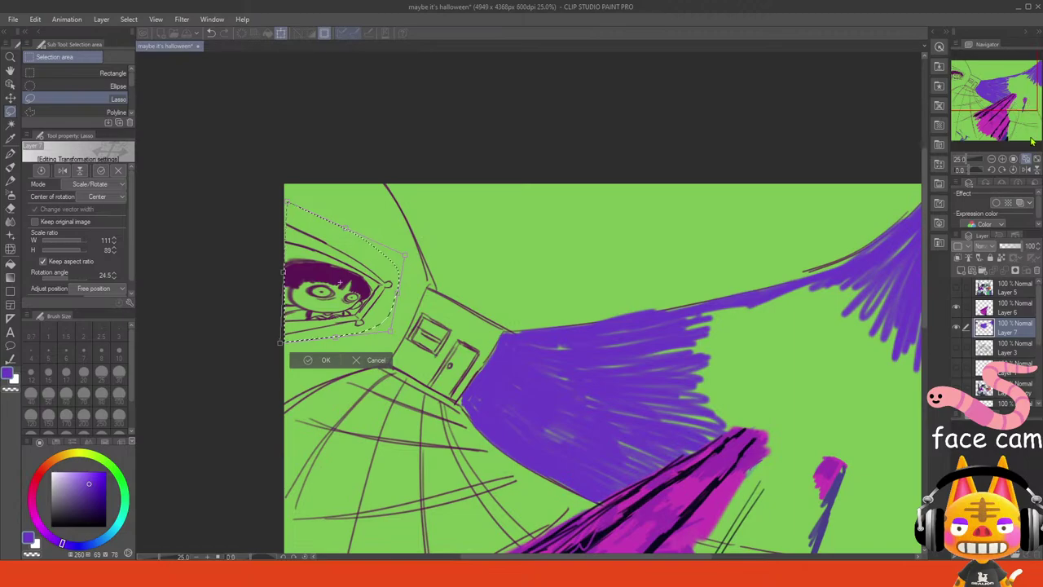
click(1014, 160)
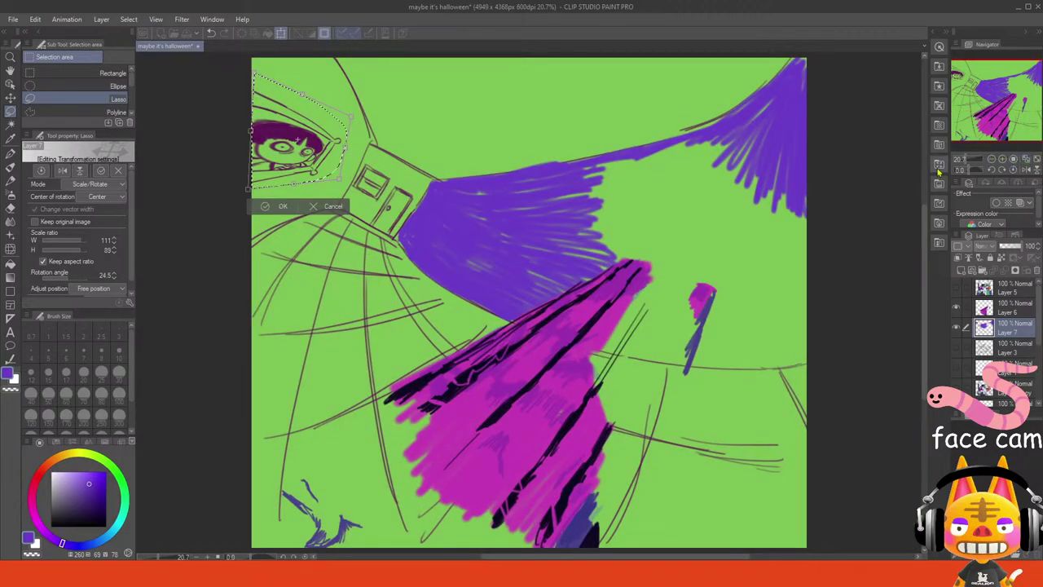
key(Return)
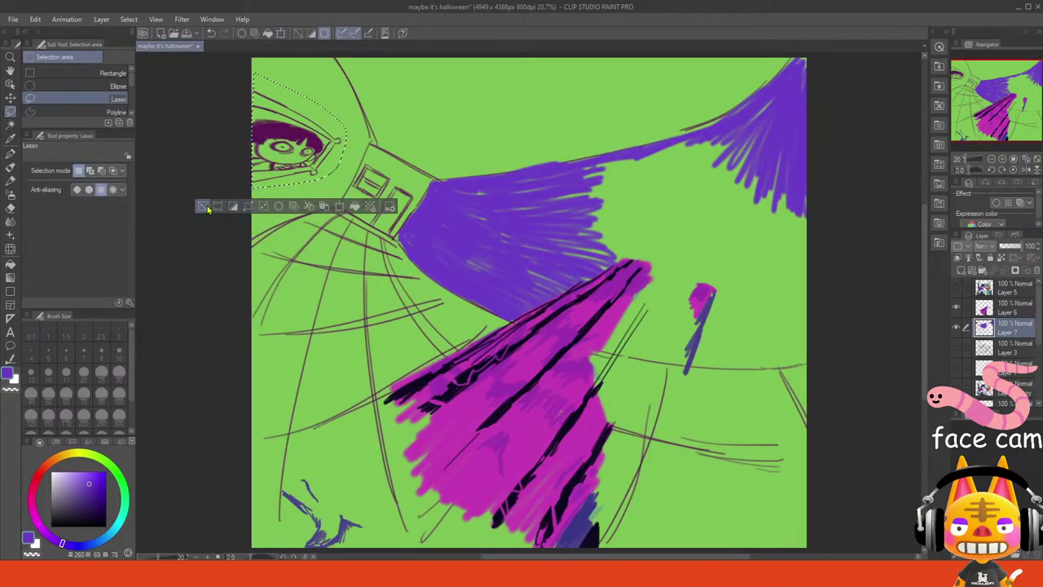
click(209, 205)
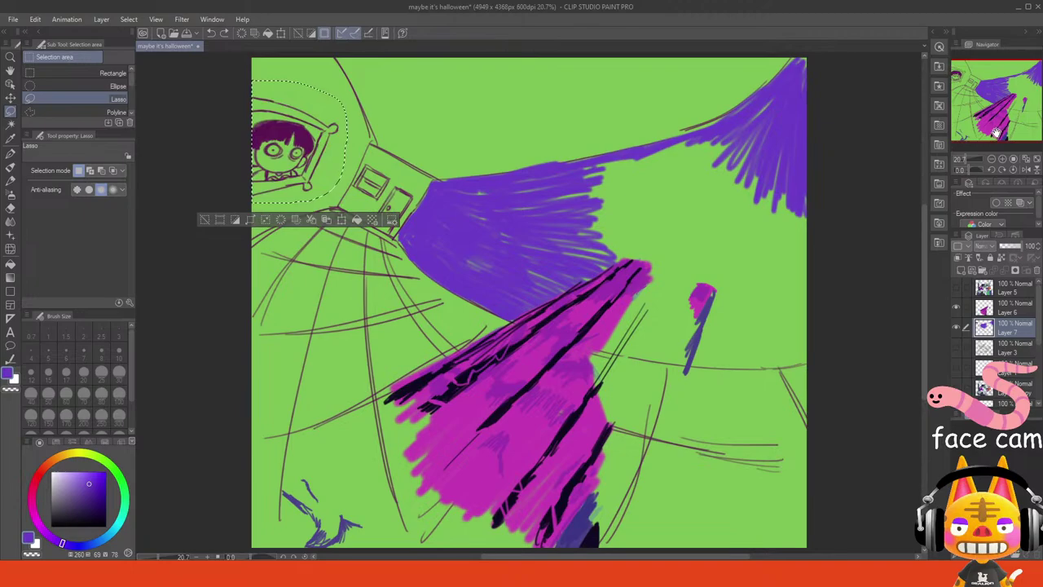
- Undo and redo the portrait's transformation to compare the original and distorted versions, keeping the distorted one
key(ctrl+y)
key(ctrl+y)
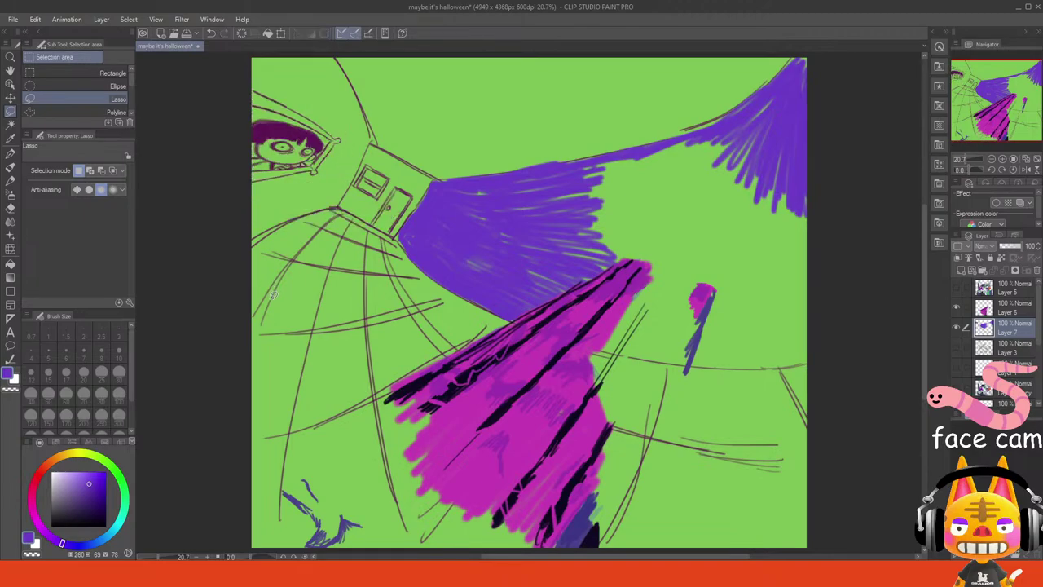
key(ctrl+y)
key(ctrl+y)
key(ctrl+y)
key(ctrl+z)
key(ctrl+z)
key(ctrl+y)
key(ctrl+z)
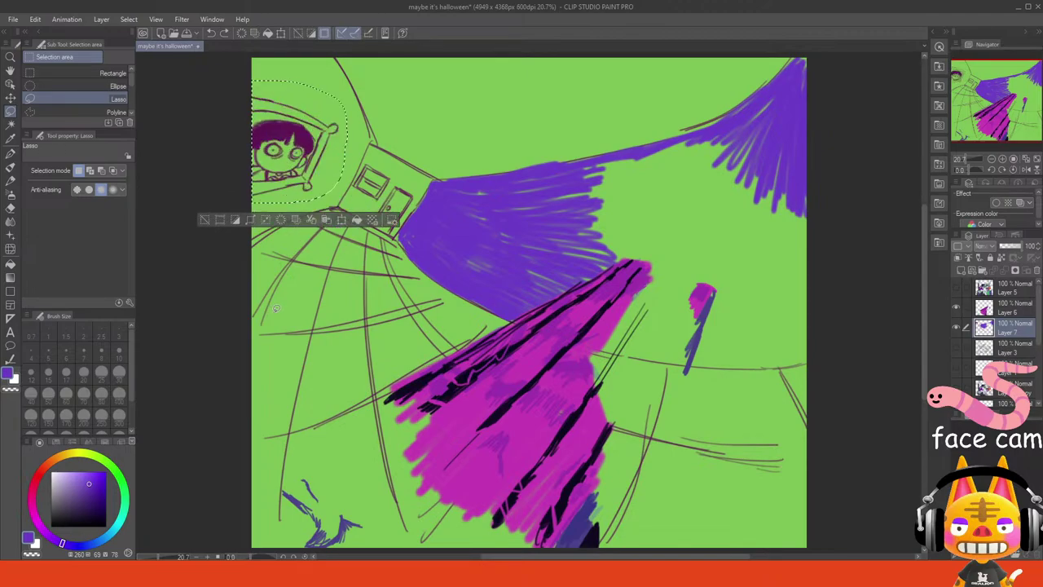
key(ctrl+z)
key(ctrl+z)
key(ctrl+z)
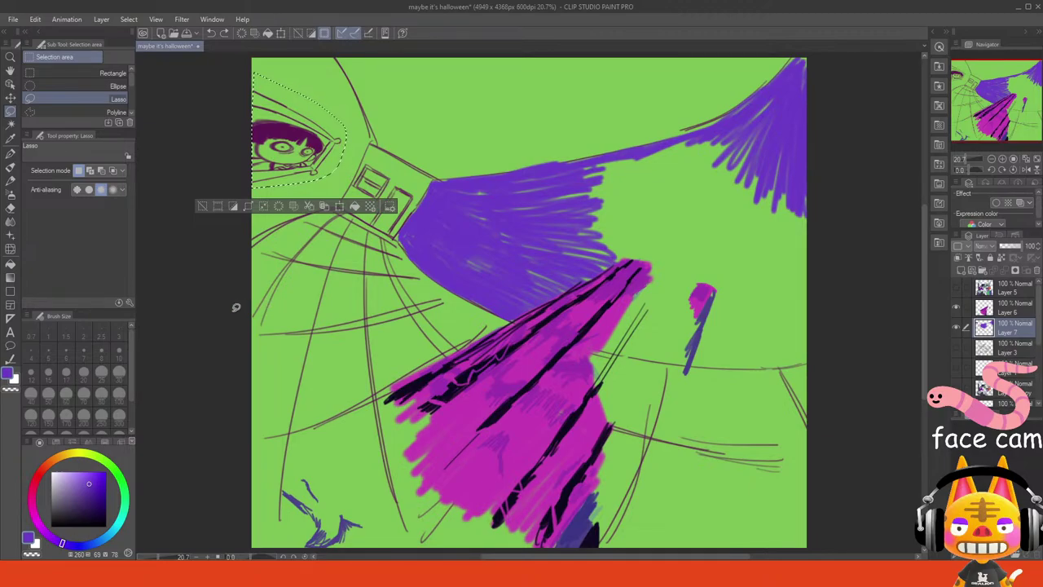
key(ctrl+z)
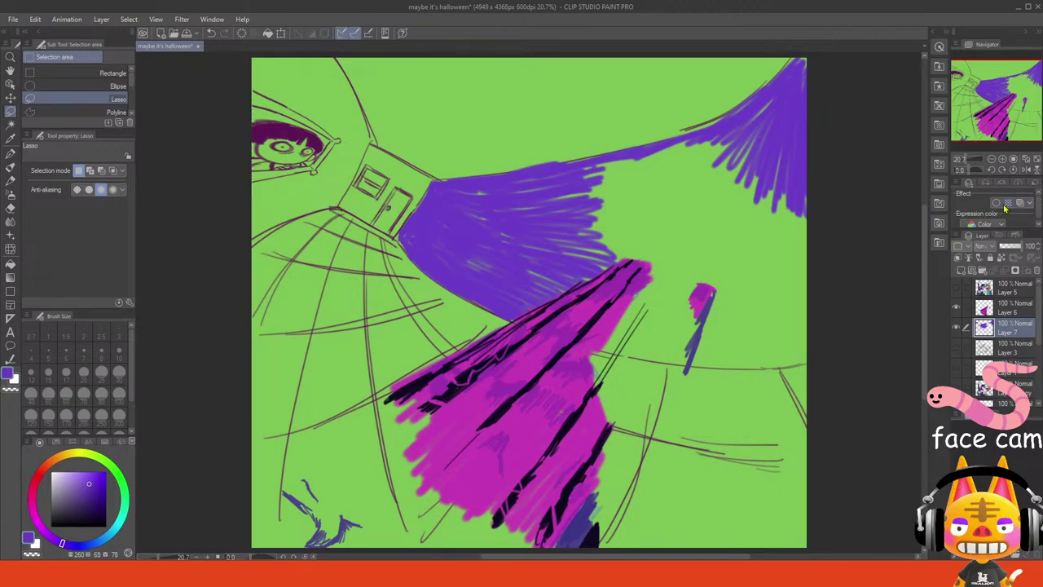
- Show and hide Layer 5 to check how the raised arm sits against the distorted portrait and door
click(1002, 158)
click(1002, 159)
drag(998, 118, 968, 96)
click(1002, 161)
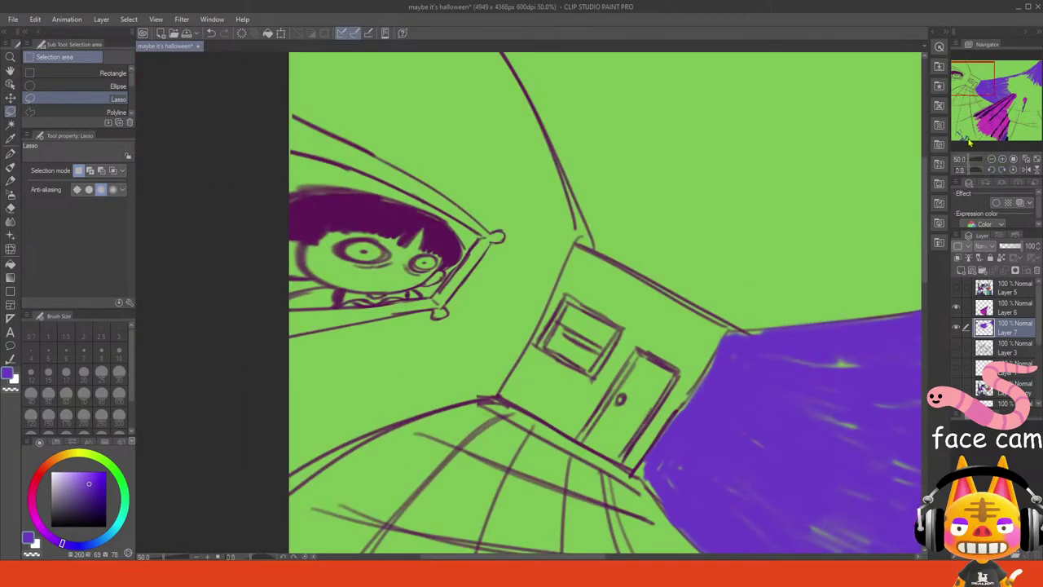
click(957, 287)
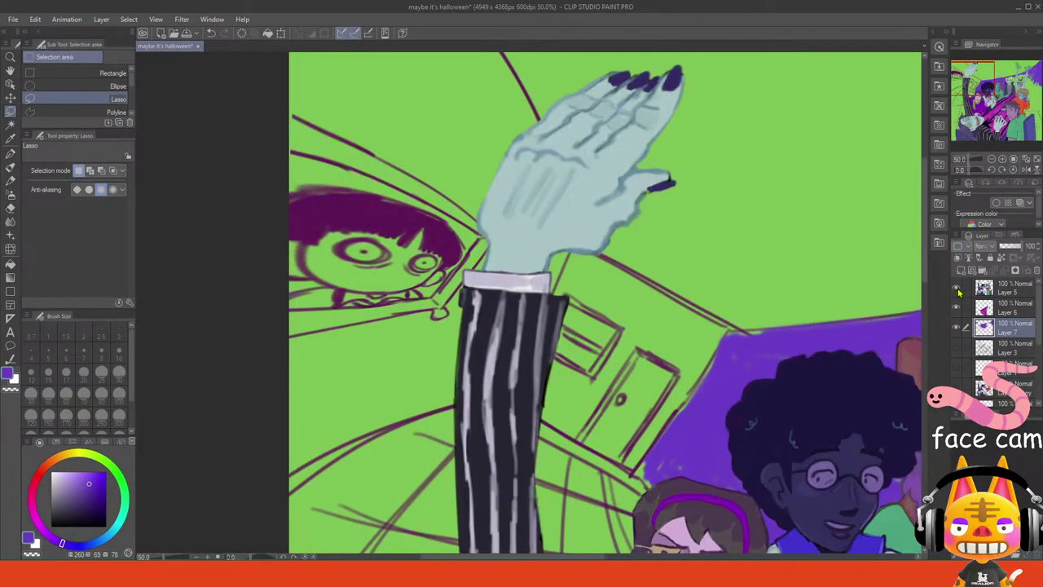
click(957, 290)
drag(986, 83, 986, 90)
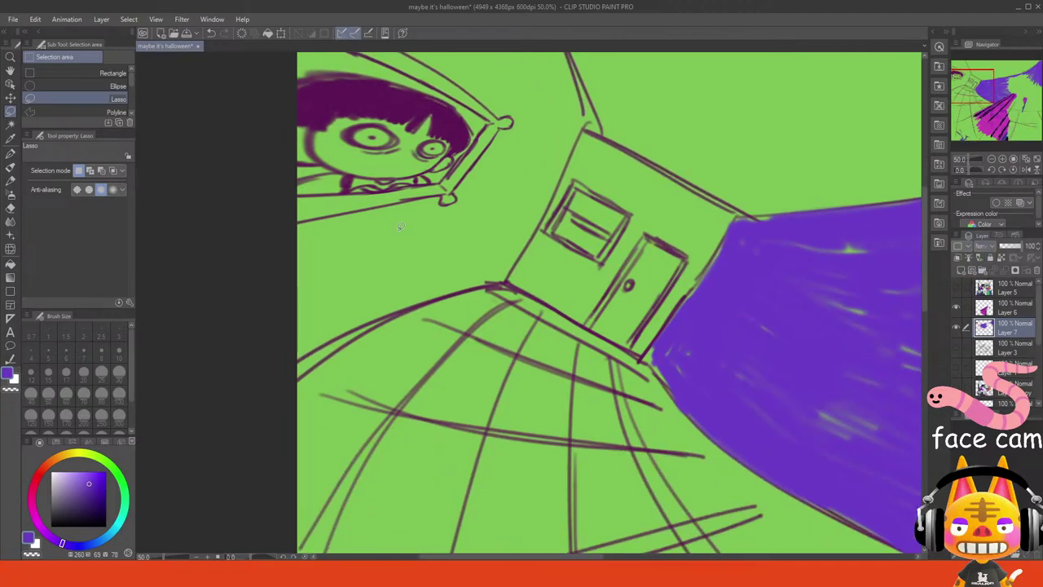
- Airbrush the left wall violet below the framed portrait and across to the back wall's edge, using the hard brush at size 50
click(11, 196)
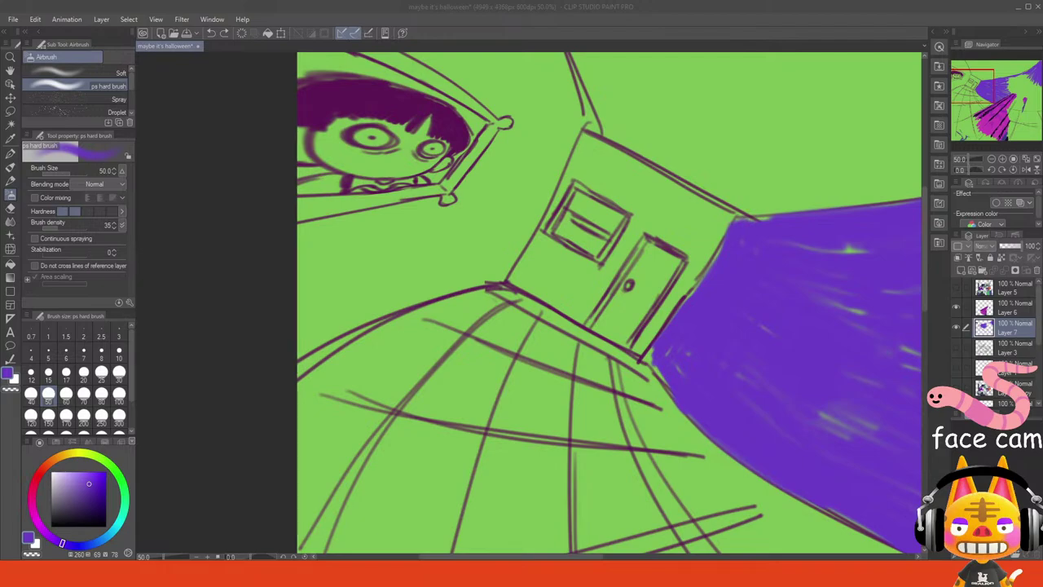
key(alt+Tab)
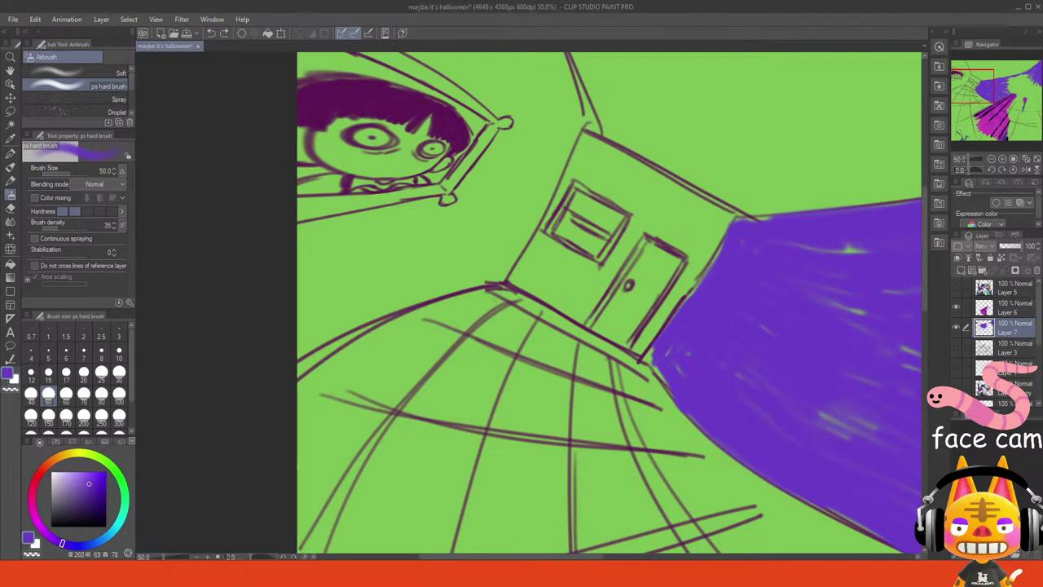
drag(297, 248, 384, 228)
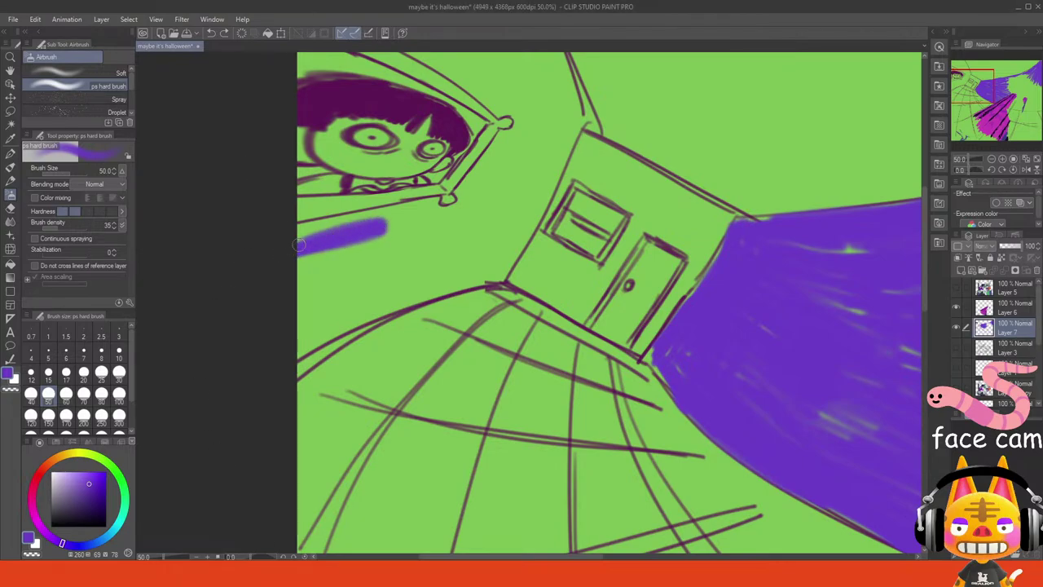
mouse_move(283, 240)
mouse_down()
mouse_move(324, 245)
mouse_move(387, 233)
mouse_move(284, 302)
mouse_move(434, 261)
mouse_move(422, 278)
mouse_move(324, 325)
mouse_move(242, 387)
mouse_move(417, 287)
mouse_move(293, 353)
mouse_move(246, 401)
mouse_up()
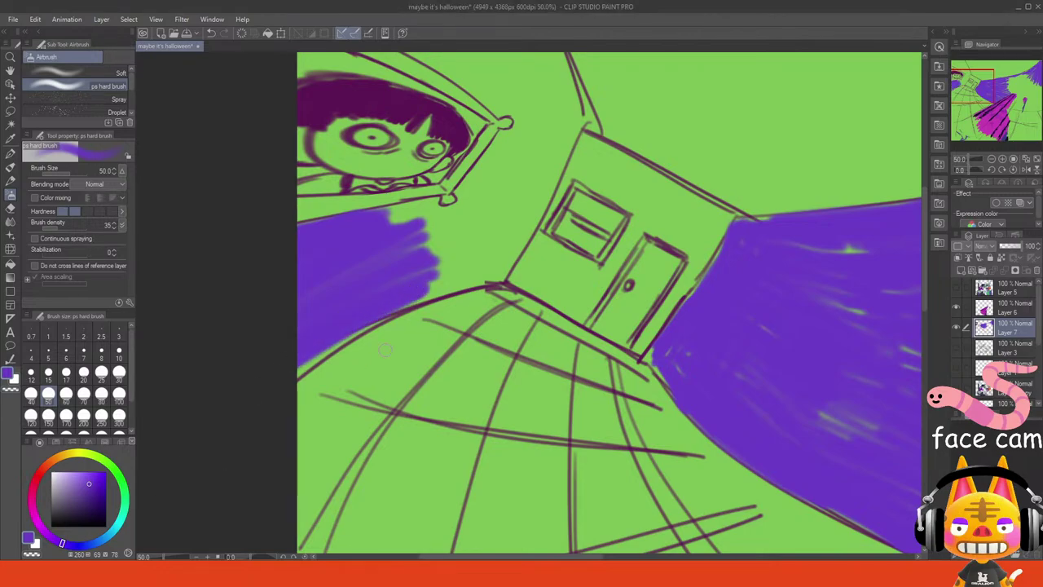
mouse_move(440, 285)
mouse_down()
mouse_move(502, 271)
mouse_move(488, 275)
mouse_move(544, 204)
mouse_move(543, 192)
mouse_move(504, 254)
mouse_move(539, 143)
mouse_move(487, 222)
mouse_move(481, 211)
mouse_move(505, 143)
mouse_move(461, 195)
mouse_move(470, 204)
mouse_move(356, 249)
mouse_move(429, 238)
mouse_move(457, 204)
mouse_up()
- Paint violet along the portrait frame's inner edge at size 10, and fill the wall gaps between frame and back wall at size 25
click(119, 352)
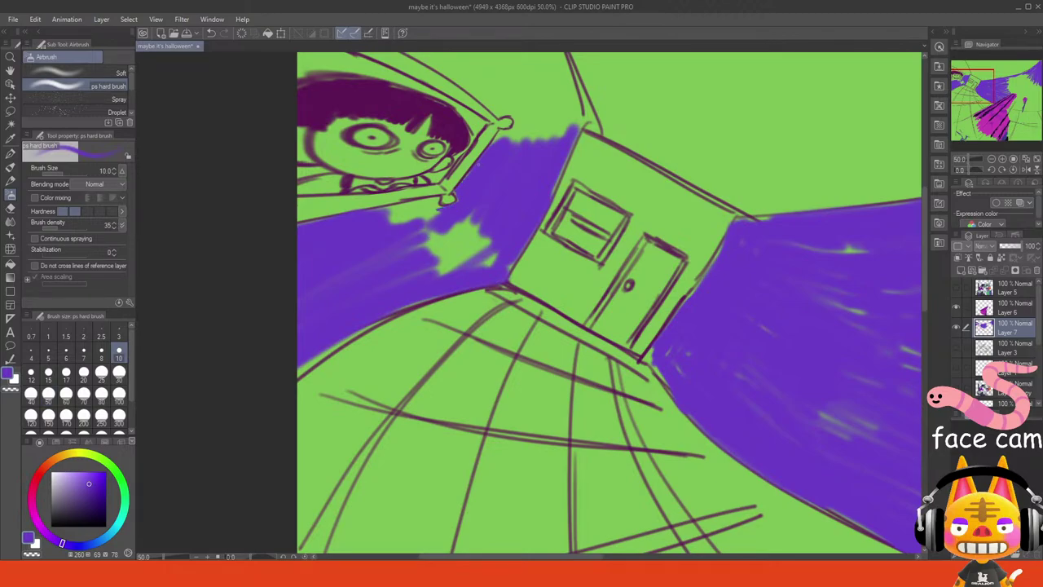
drag(482, 158, 496, 134)
click(101, 372)
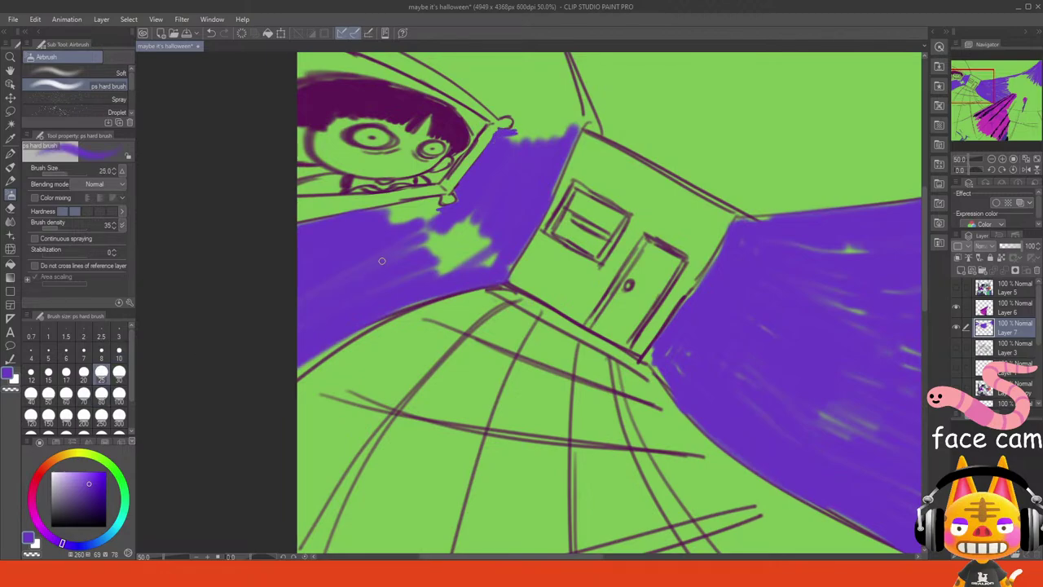
mouse_move(370, 233)
mouse_down()
mouse_move(433, 198)
mouse_move(438, 211)
mouse_move(403, 242)
mouse_move(416, 243)
mouse_move(489, 205)
mouse_move(413, 260)
mouse_move(484, 213)
mouse_move(425, 275)
mouse_move(487, 222)
mouse_move(460, 271)
mouse_move(501, 233)
mouse_move(492, 260)
mouse_up()
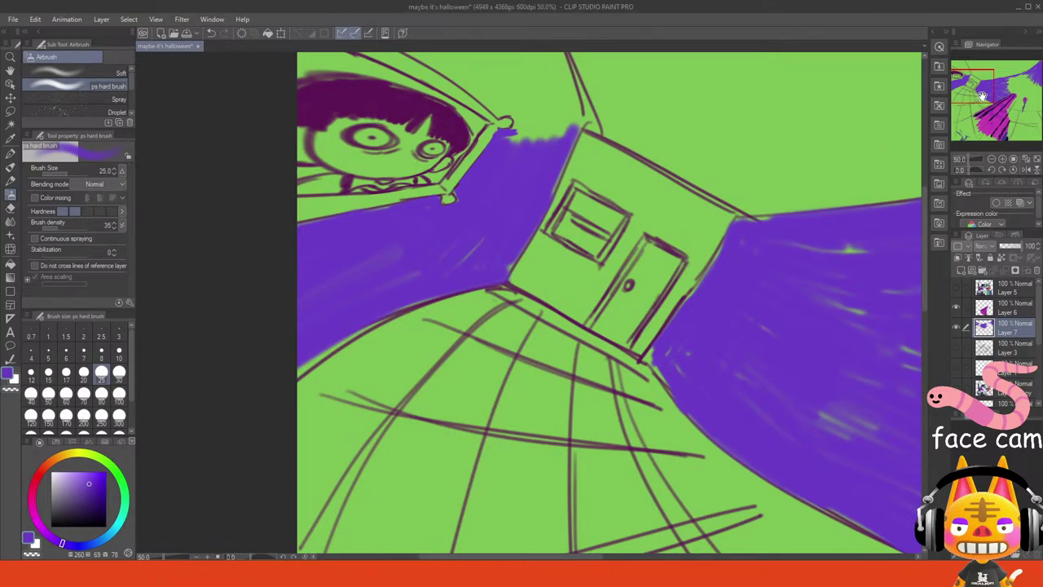
drag(984, 93, 983, 87)
mouse_move(491, 272)
mouse_down()
mouse_move(499, 247)
mouse_move(485, 260)
mouse_move(517, 220)
mouse_move(490, 279)
mouse_move(533, 236)
mouse_move(513, 287)
mouse_move(521, 291)
mouse_move(556, 238)
mouse_up()
- Paint the wall above the portrait violet, edging the frame at size 25 and filling up to the canvas edge at size 70
drag(1012, 101, 963, 92)
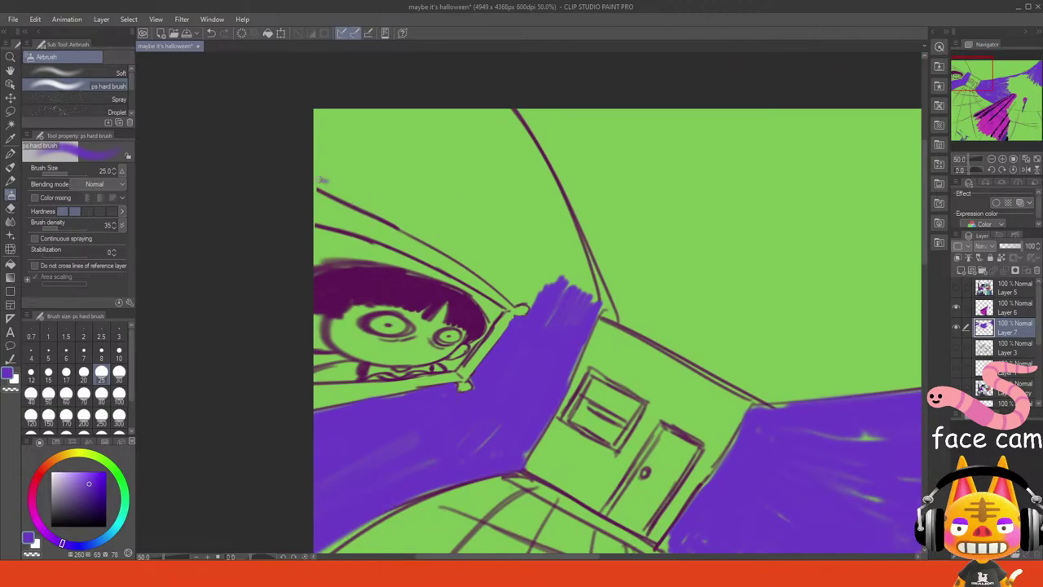
drag(322, 180, 497, 285)
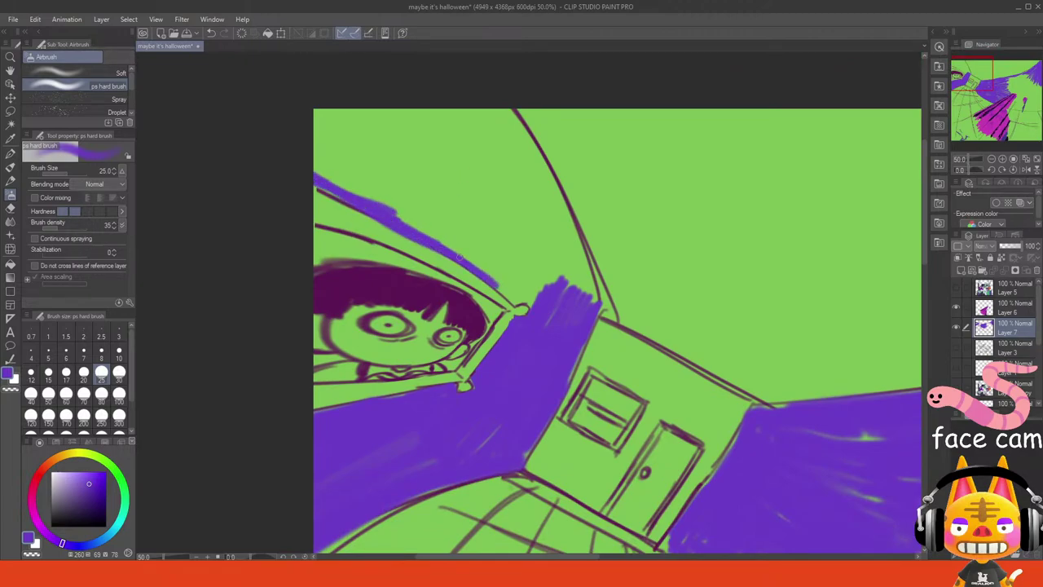
mouse_move(458, 257)
mouse_down()
mouse_move(528, 302)
mouse_move(515, 293)
mouse_move(523, 286)
mouse_move(530, 294)
mouse_move(408, 201)
mouse_move(401, 178)
mouse_move(513, 285)
mouse_move(542, 293)
mouse_move(506, 241)
mouse_move(473, 219)
mouse_move(556, 306)
mouse_move(570, 237)
mouse_up()
click(83, 393)
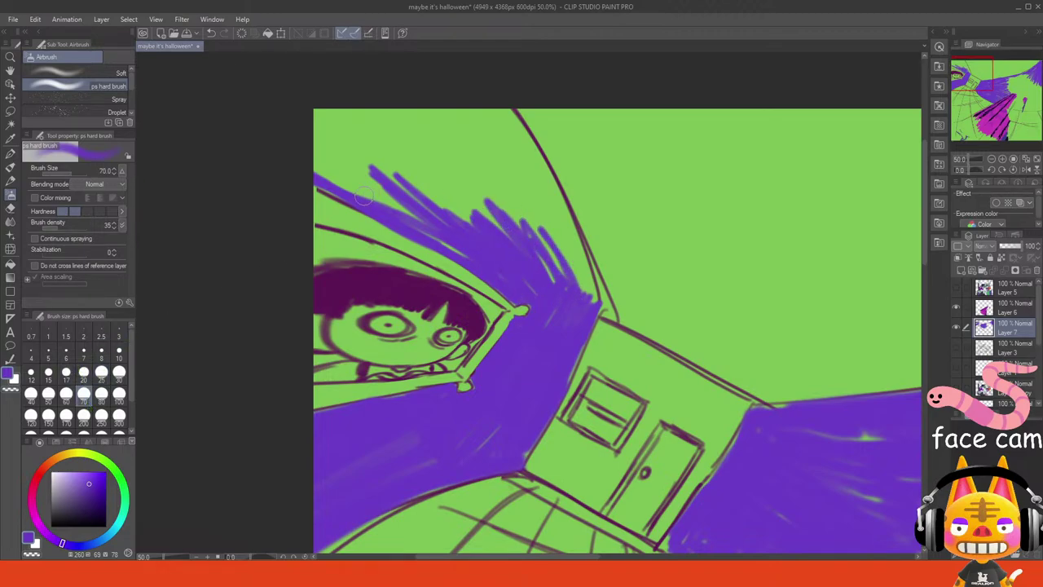
mouse_move(365, 196)
mouse_down()
mouse_move(283, 154)
mouse_move(313, 152)
mouse_move(357, 172)
mouse_move(360, 186)
mouse_move(380, 155)
mouse_move(454, 196)
mouse_move(442, 176)
mouse_move(457, 165)
mouse_move(437, 131)
mouse_up()
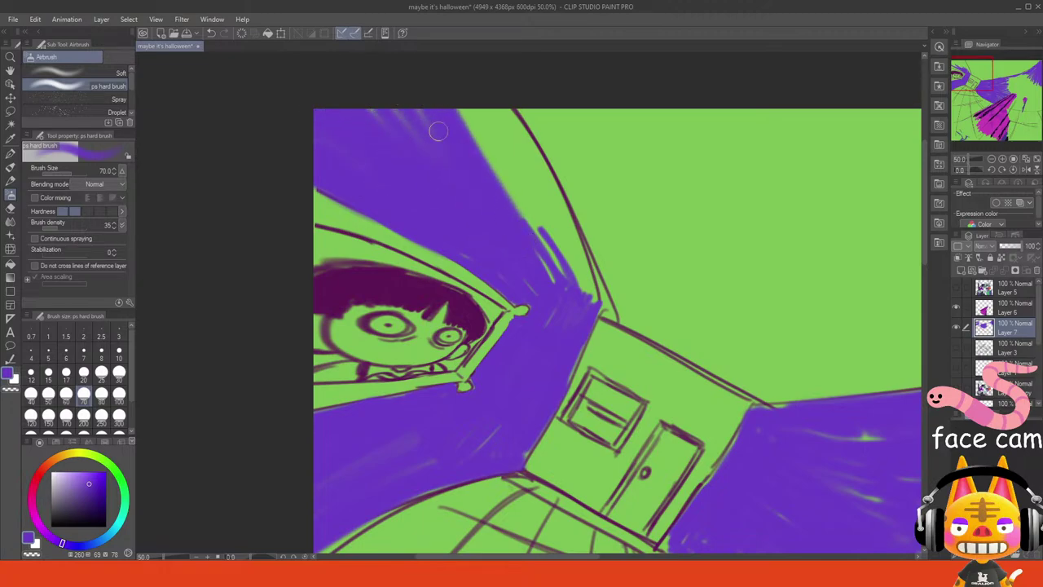
mouse_move(481, 159)
mouse_down()
mouse_move(513, 182)
mouse_move(566, 293)
mouse_up()
- Extend the violet to the left wall's upper edge line and touch up the streaks beside the back wall at brush size 30
click(119, 373)
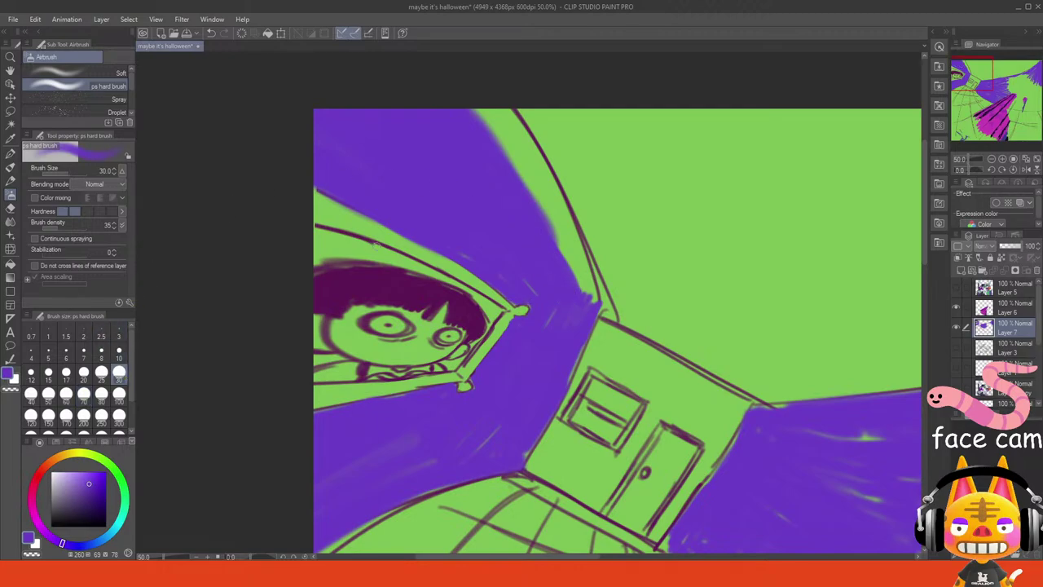
drag(538, 226, 587, 307)
drag(565, 260, 552, 242)
drag(505, 171, 566, 263)
drag(499, 145, 594, 307)
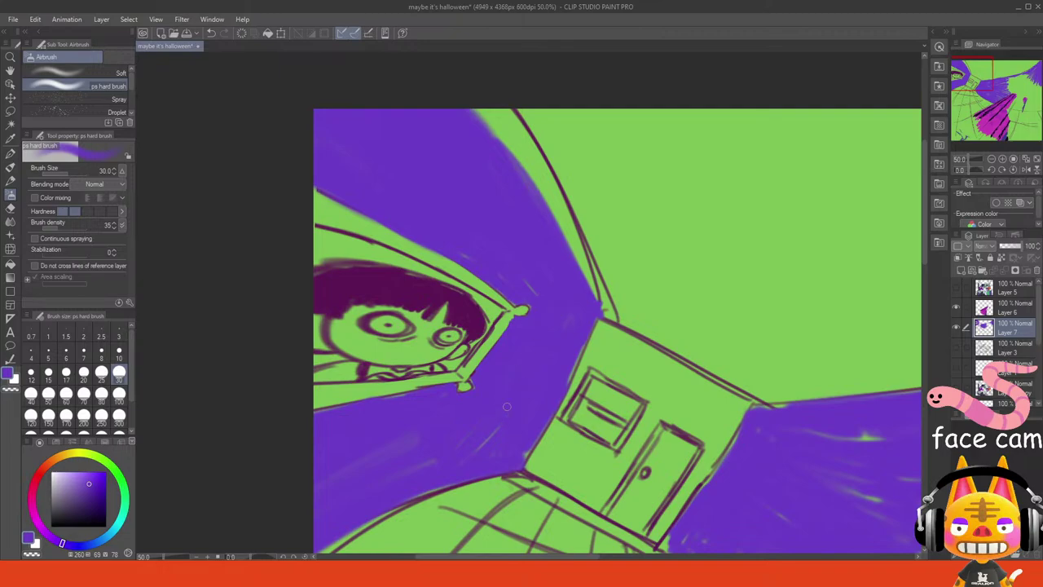
drag(506, 406, 472, 459)
- Change the colour to a bright pinkish purple and paint the back wall around the window and door
mouse_move(970, 79)
mouse_down()
mouse_move(981, 93)
mouse_move(973, 81)
mouse_move(963, 99)
mouse_up()
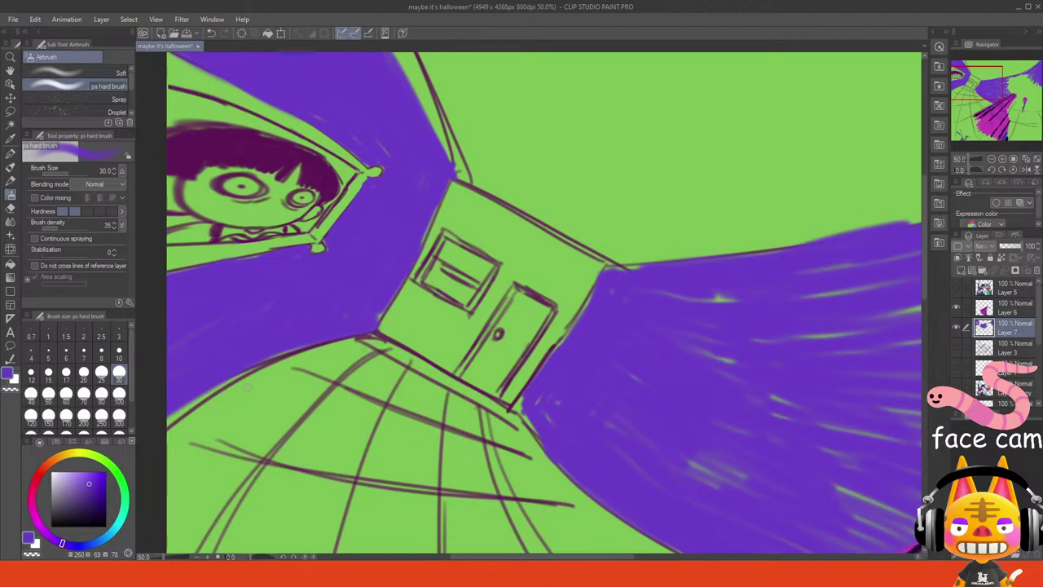
drag(55, 541, 43, 531)
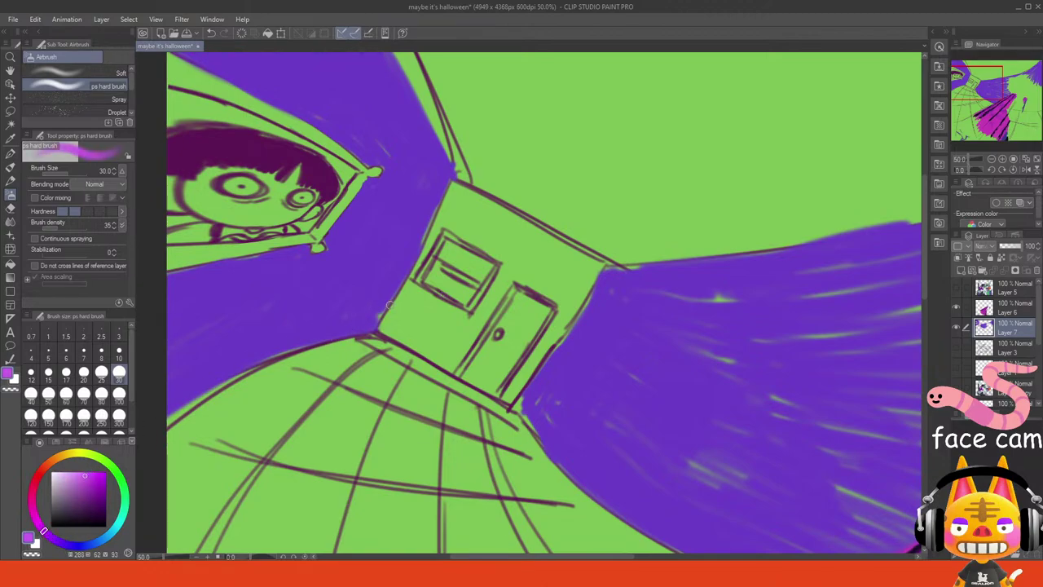
mouse_move(408, 287)
mouse_down()
mouse_move(382, 333)
mouse_move(452, 371)
mouse_move(522, 269)
mouse_up()
key(ctrl+z)
drag(480, 321, 507, 269)
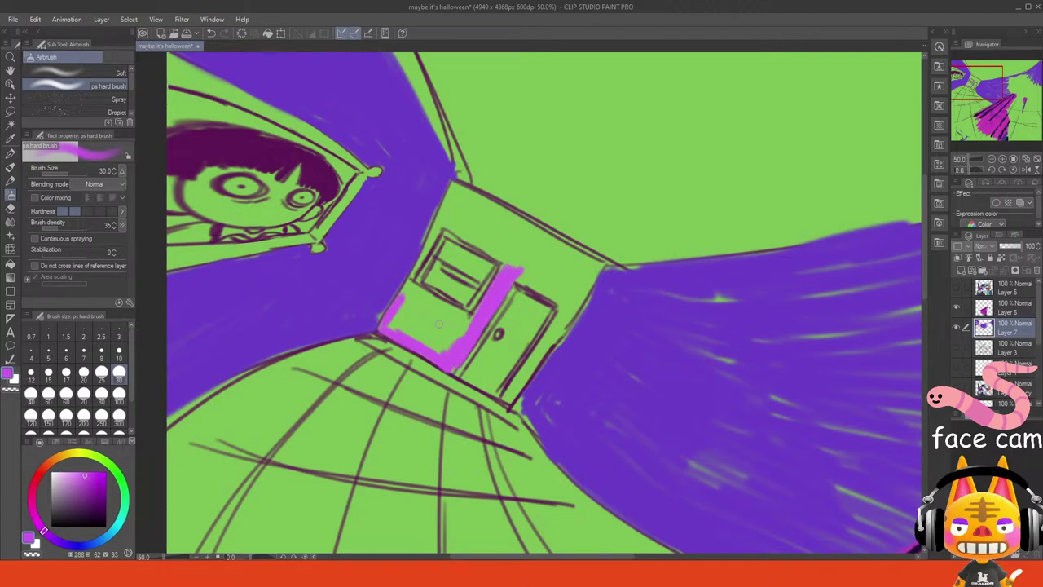
mouse_move(424, 294)
mouse_down()
mouse_move(468, 324)
mouse_move(462, 334)
mouse_move(404, 305)
mouse_move(444, 352)
mouse_move(400, 317)
mouse_move(399, 298)
mouse_move(453, 341)
mouse_up()
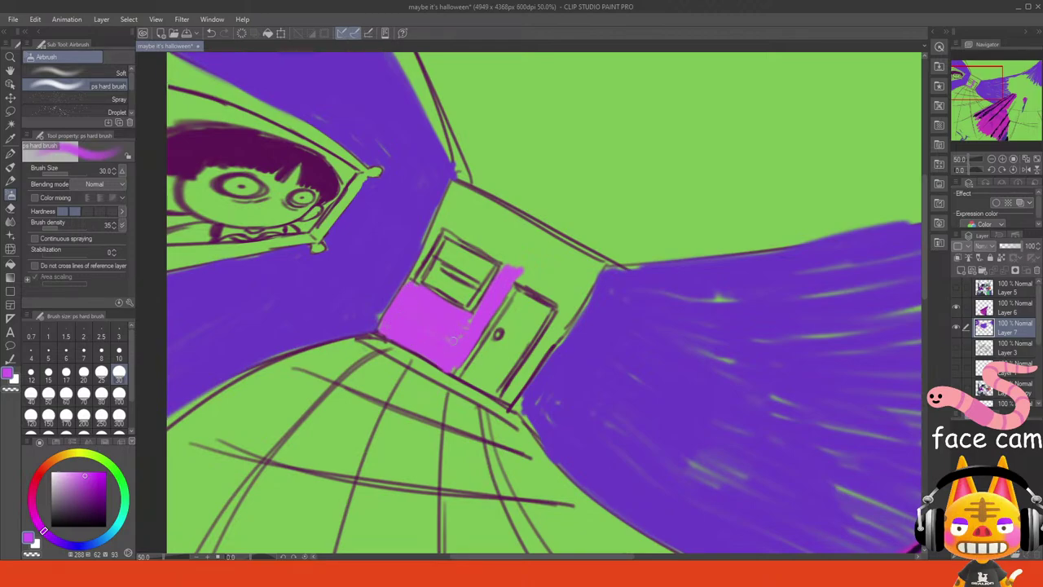
mouse_move(438, 233)
mouse_down()
mouse_move(416, 272)
mouse_move(454, 184)
mouse_up()
mouse_move(450, 221)
mouse_down()
mouse_move(530, 269)
mouse_move(464, 213)
mouse_move(522, 202)
mouse_move(554, 232)
mouse_move(463, 195)
mouse_move(591, 265)
mouse_move(553, 265)
mouse_move(574, 277)
mouse_move(536, 289)
mouse_move(566, 303)
mouse_move(571, 295)
mouse_move(506, 395)
mouse_move(575, 295)
mouse_move(589, 293)
mouse_move(581, 276)
mouse_move(526, 391)
mouse_move(543, 365)
mouse_up()
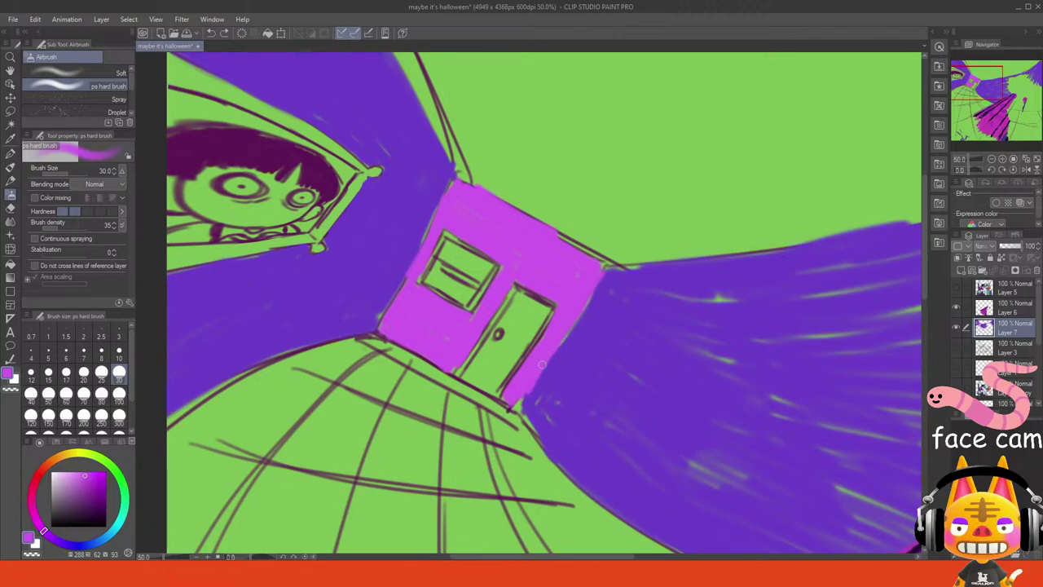
- Fit the whole canvas in view and toggle Layer 5 to check the characters against the coloured walls
click(1025, 160)
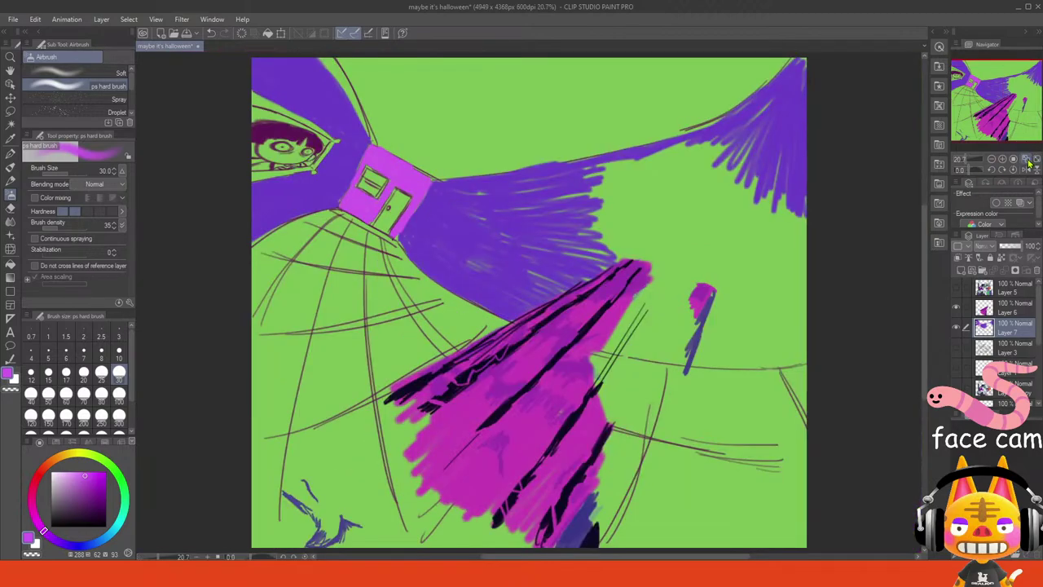
click(957, 289)
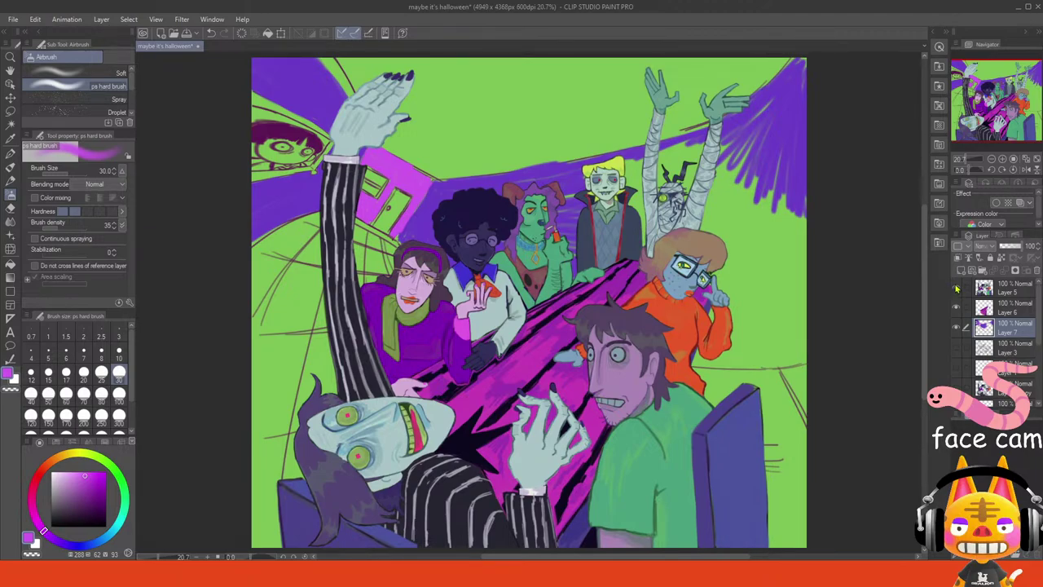
click(956, 290)
click(956, 290)
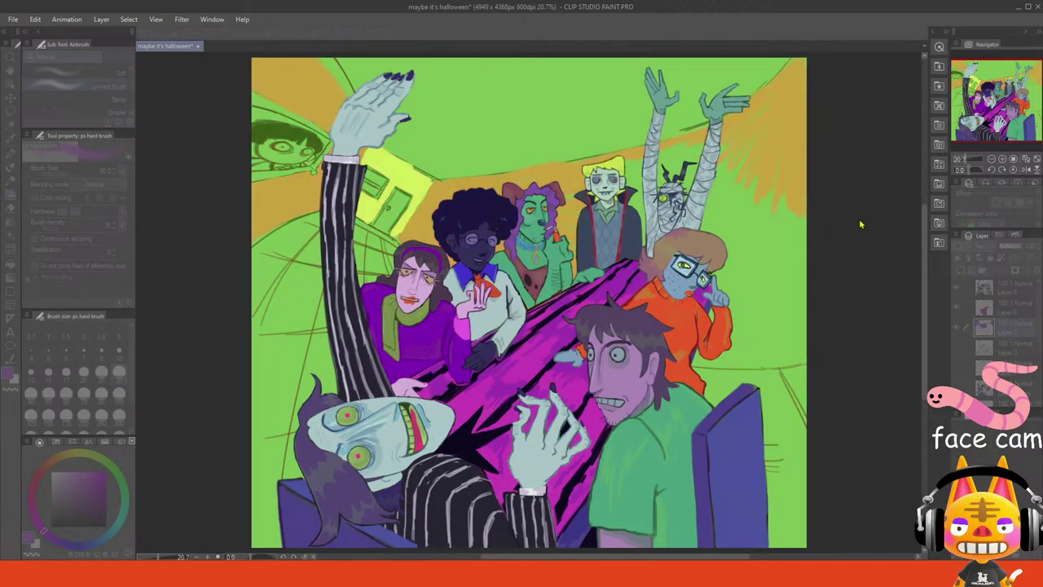
- Shift the hue of Layer 7 so the side walls turn red and the back wall orange, and apply it
drag(860, 222, 787, 224)
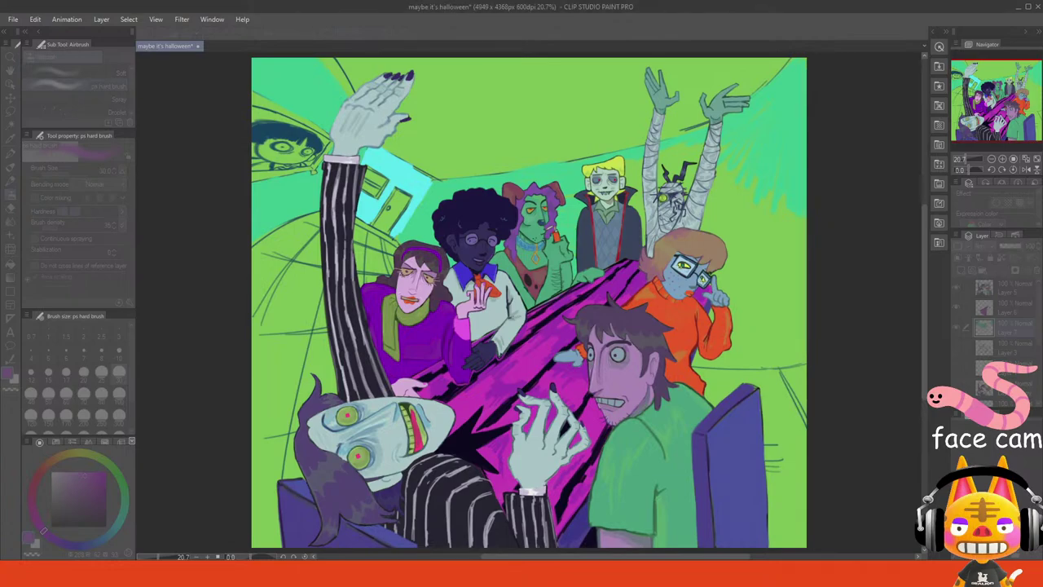
click(886, 215)
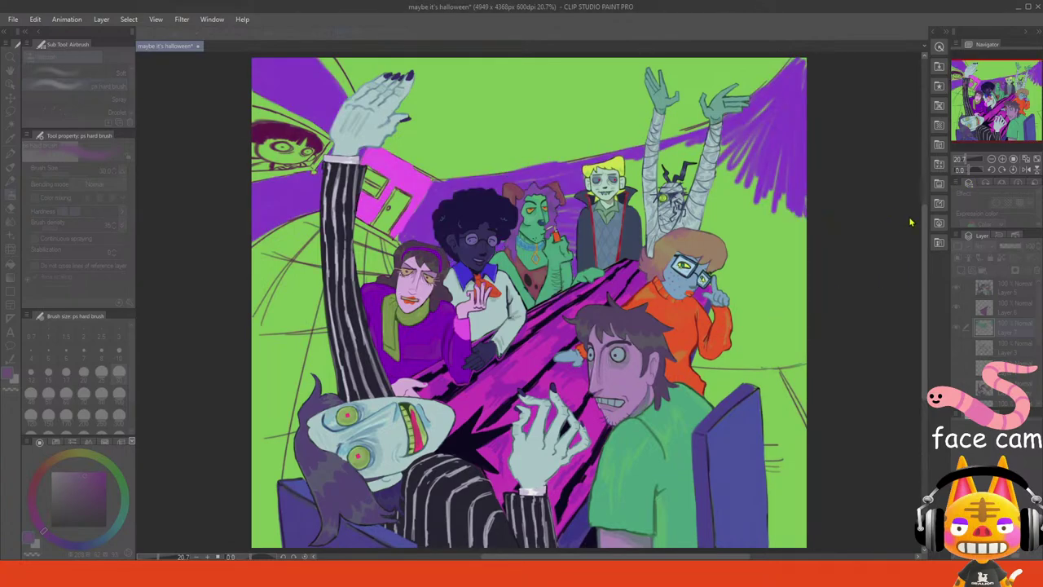
key(ctrl+z)
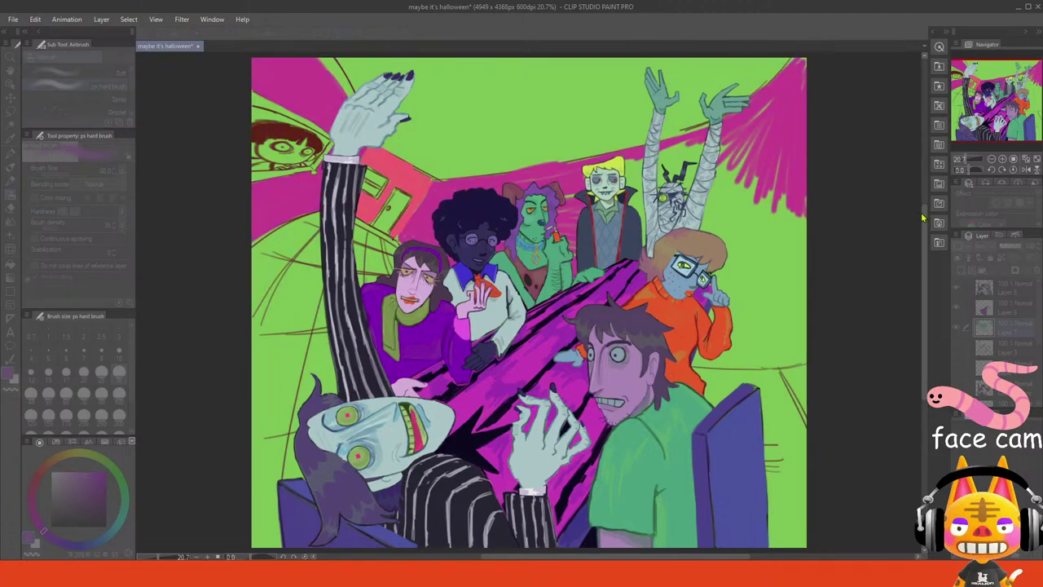
key(ctrl+z)
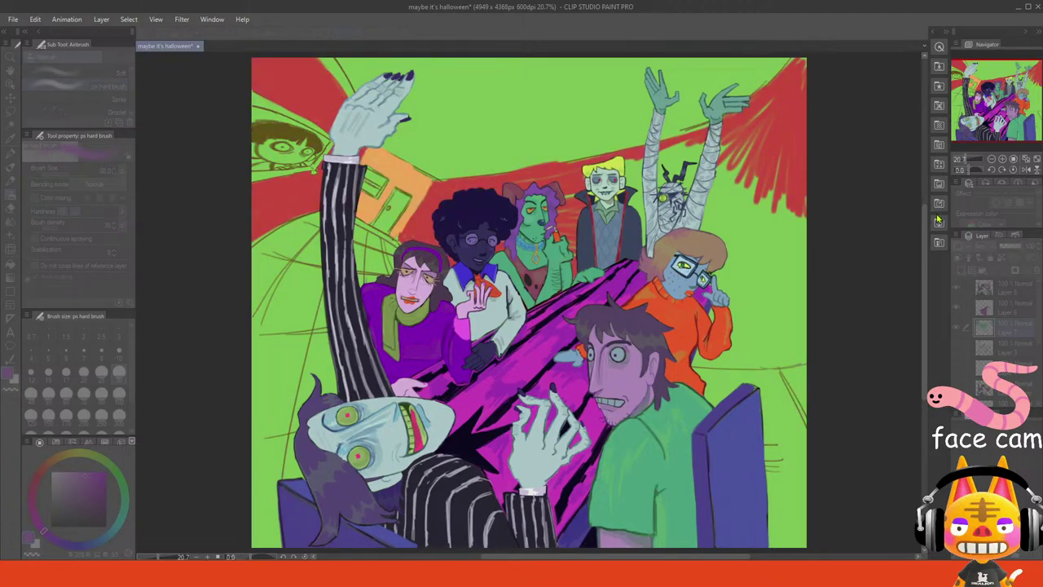
click(992, 196)
- Toggle the characters against the recoloured walls, leaving Layer 5 and Layer 6 hidden
click(1012, 161)
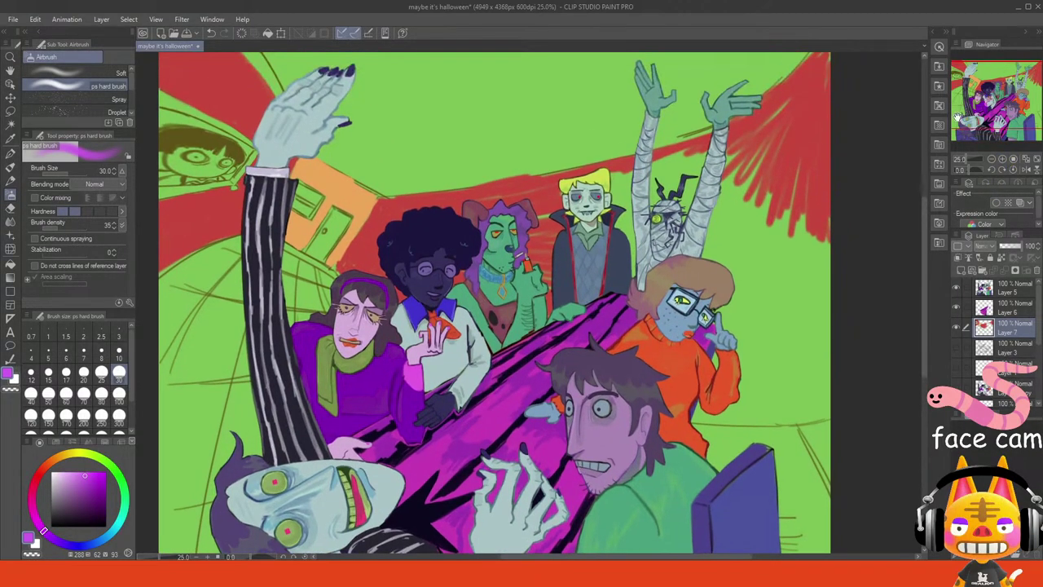
click(957, 290)
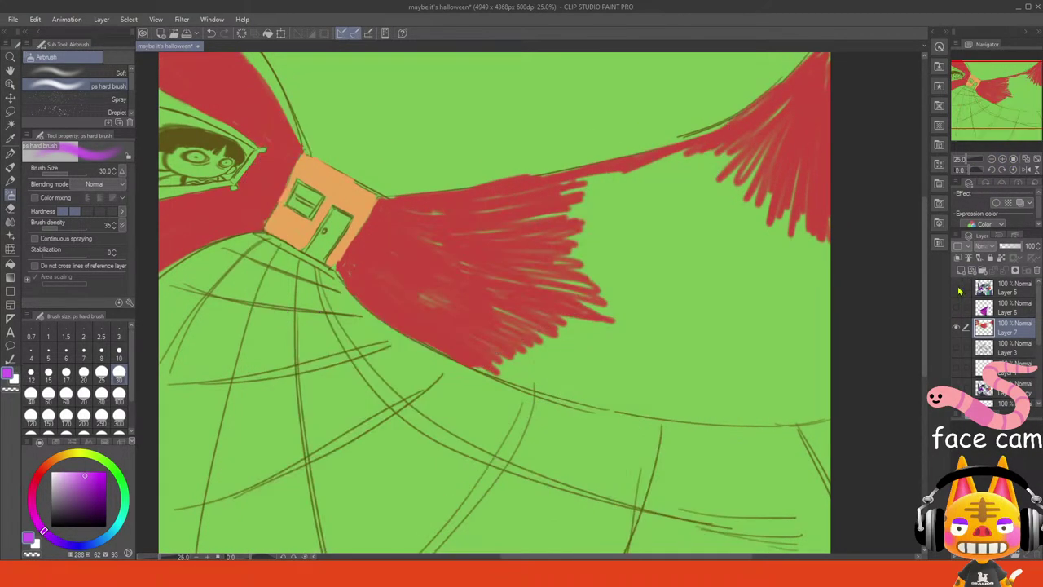
click(957, 292)
click(957, 292)
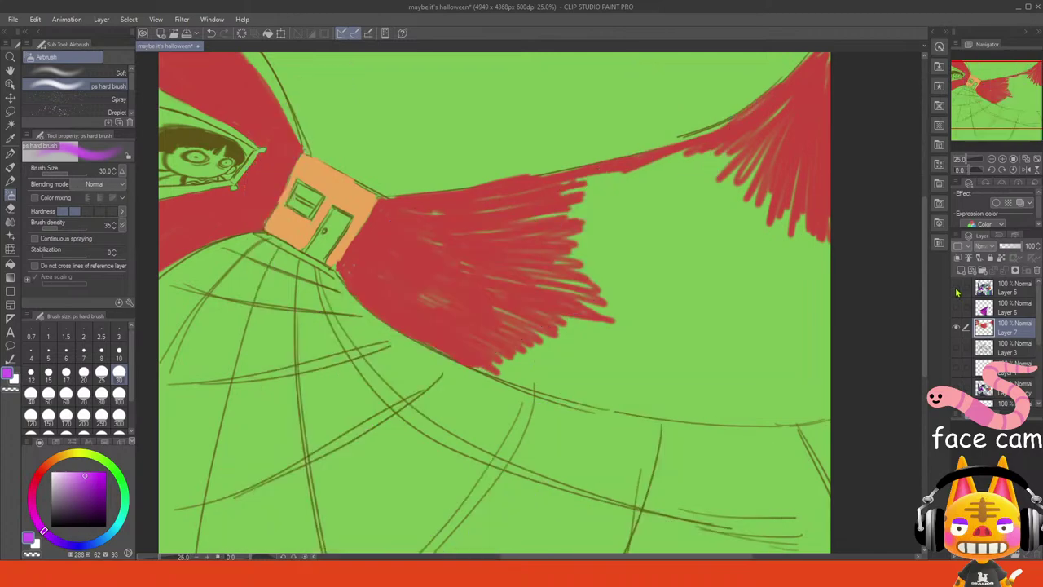
- Sample the wall's red and paint the rest of the right wall at size 60, down to the floor line and canvas edge
alt+click(536, 295)
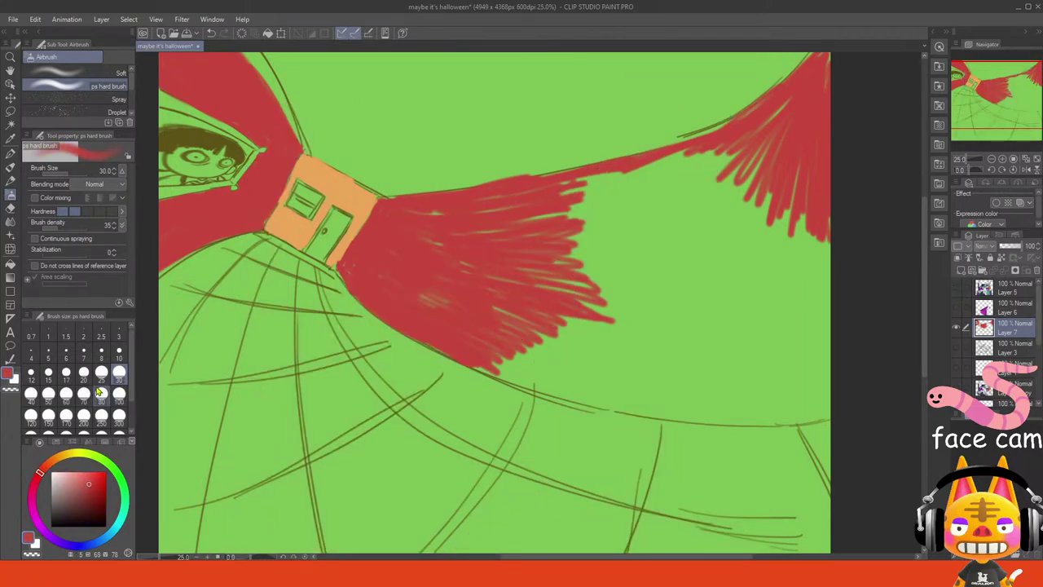
click(66, 394)
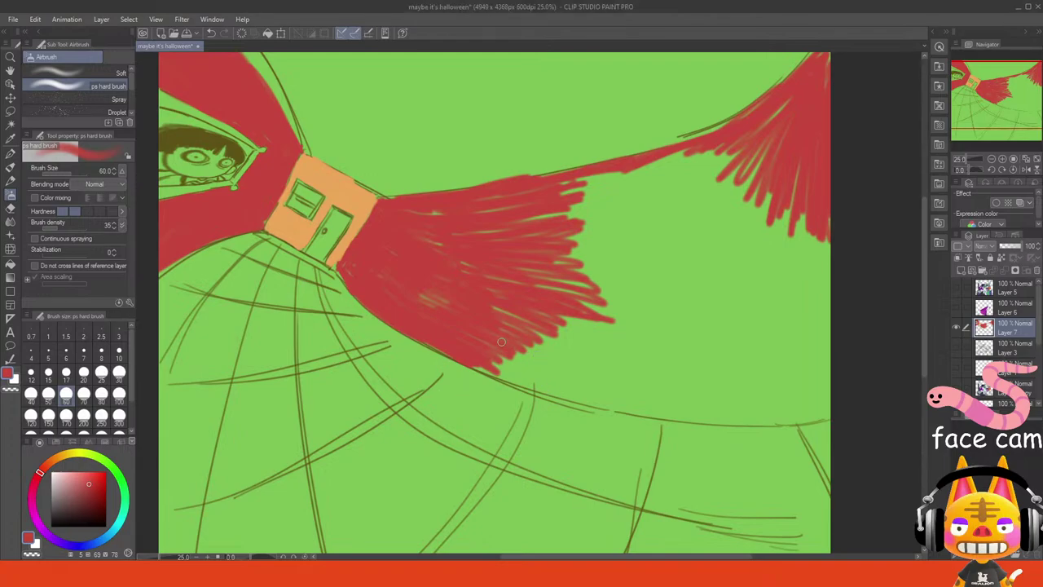
mouse_move(501, 342)
mouse_down()
mouse_move(474, 360)
mouse_move(458, 353)
mouse_move(538, 381)
mouse_move(529, 361)
mouse_move(492, 345)
mouse_move(530, 364)
mouse_move(508, 342)
mouse_move(589, 355)
mouse_move(647, 344)
mouse_move(627, 303)
mouse_move(505, 234)
mouse_move(578, 281)
mouse_move(651, 303)
mouse_move(663, 290)
mouse_move(721, 293)
mouse_move(702, 273)
mouse_move(717, 273)
mouse_move(724, 255)
mouse_move(698, 233)
mouse_move(746, 224)
mouse_move(745, 213)
mouse_move(726, 193)
mouse_move(616, 185)
mouse_move(613, 175)
mouse_move(613, 199)
mouse_move(626, 178)
mouse_move(644, 179)
mouse_move(632, 245)
mouse_move(713, 241)
mouse_up()
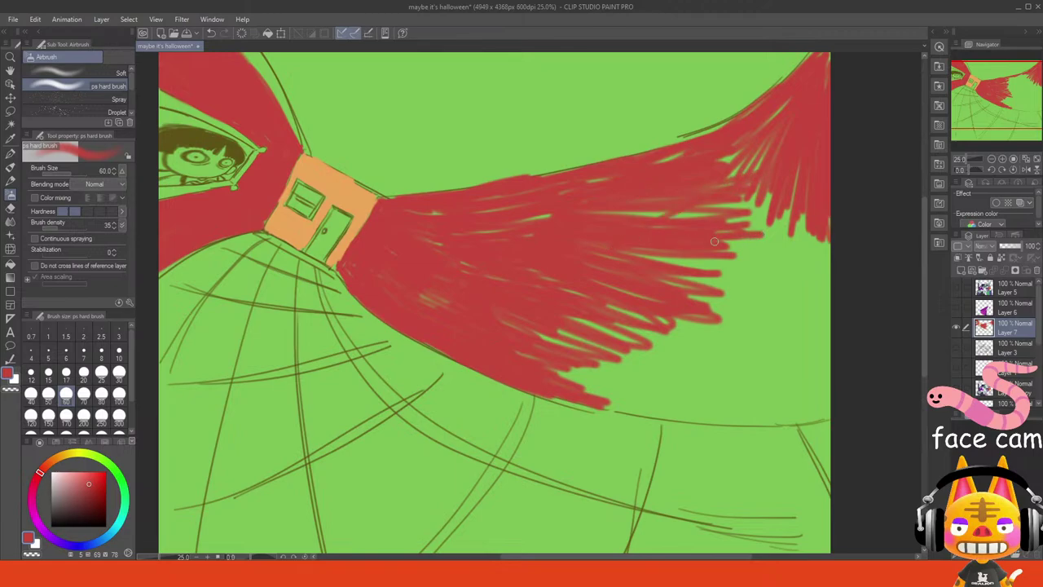
mouse_move(570, 388)
mouse_down()
mouse_move(733, 419)
mouse_move(830, 419)
mouse_up()
mouse_move(762, 421)
mouse_down()
mouse_move(643, 386)
mouse_move(628, 384)
mouse_move(692, 405)
mouse_move(588, 383)
mouse_move(712, 409)
mouse_move(758, 392)
mouse_move(624, 333)
mouse_move(736, 354)
mouse_move(788, 346)
mouse_move(785, 331)
mouse_move(666, 300)
mouse_move(809, 299)
mouse_move(784, 256)
mouse_move(706, 209)
mouse_move(830, 217)
mouse_move(855, 234)
mouse_move(823, 246)
mouse_move(720, 247)
mouse_move(832, 308)
mouse_move(639, 262)
mouse_move(675, 204)
mouse_move(775, 321)
mouse_move(759, 358)
mouse_move(833, 340)
mouse_move(724, 407)
mouse_move(843, 396)
mouse_move(810, 403)
mouse_move(741, 394)
mouse_move(827, 356)
mouse_up()
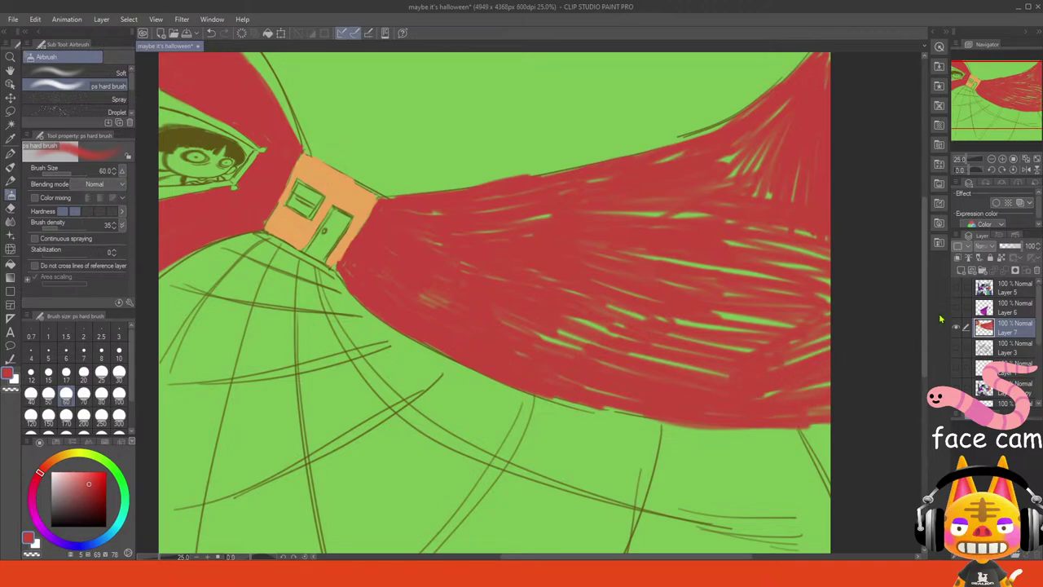
- Check the red wall with Layer 5 shown, hide it again, and fill the green gaps in the wall's lower right area
click(957, 292)
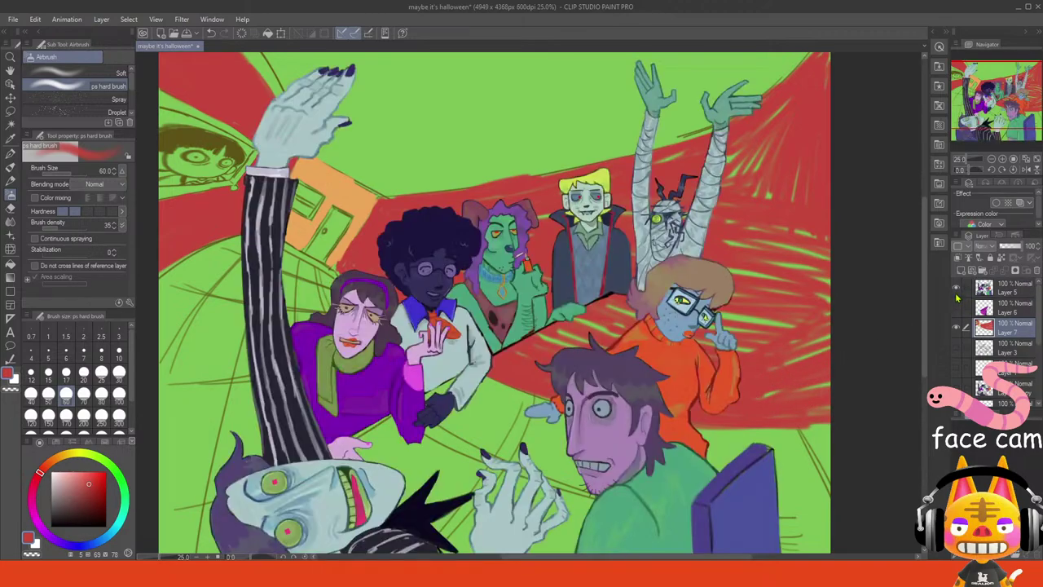
click(957, 292)
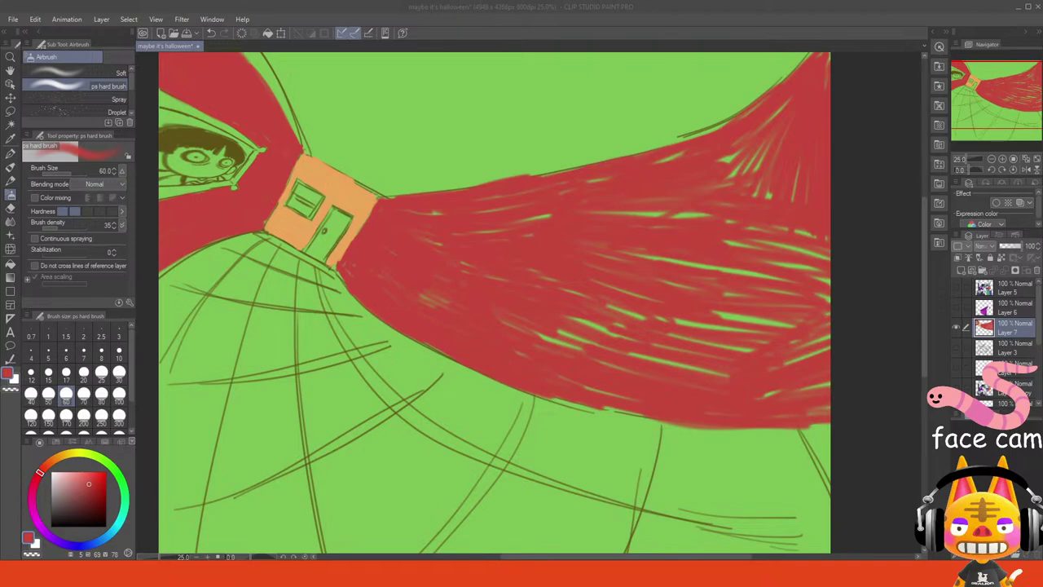
mouse_move(629, 335)
mouse_down()
mouse_move(602, 319)
mouse_move(557, 315)
mouse_move(544, 326)
mouse_move(564, 351)
mouse_move(537, 327)
mouse_move(546, 348)
mouse_move(573, 359)
mouse_move(728, 382)
mouse_move(721, 348)
mouse_move(678, 334)
mouse_move(672, 348)
mouse_move(668, 333)
mouse_move(681, 325)
mouse_move(741, 343)
mouse_move(809, 332)
mouse_move(766, 374)
mouse_move(811, 357)
mouse_move(834, 365)
mouse_move(826, 379)
mouse_move(750, 399)
mouse_move(853, 391)
mouse_move(815, 409)
mouse_move(782, 407)
mouse_move(814, 412)
mouse_up()
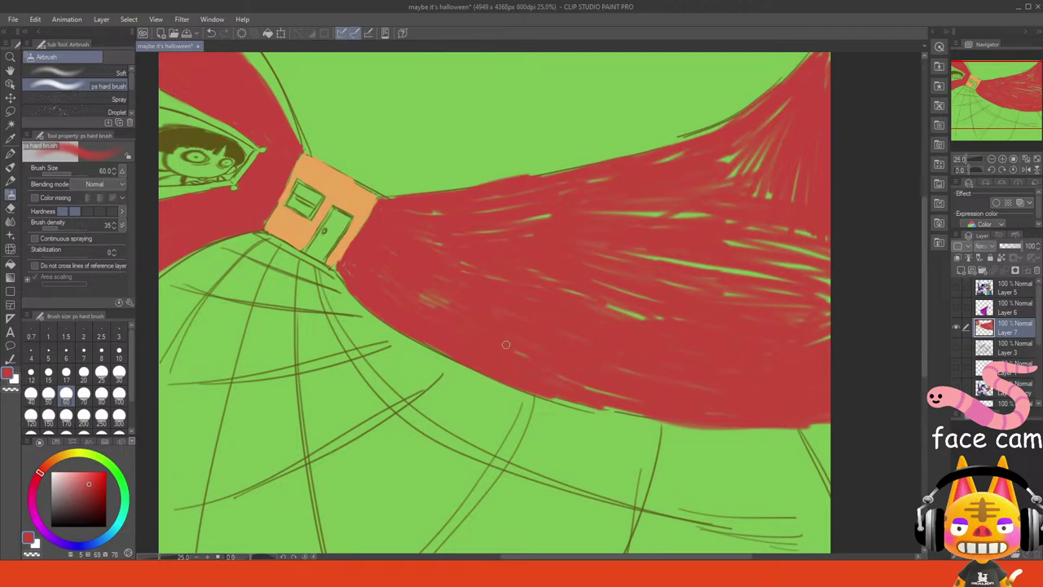
- Cover the leftover patches along the right wall's lower edge and near the back wall with red, and sample a muted orange
mouse_move(523, 351)
mouse_down()
mouse_move(634, 396)
mouse_move(569, 396)
mouse_move(613, 393)
mouse_up()
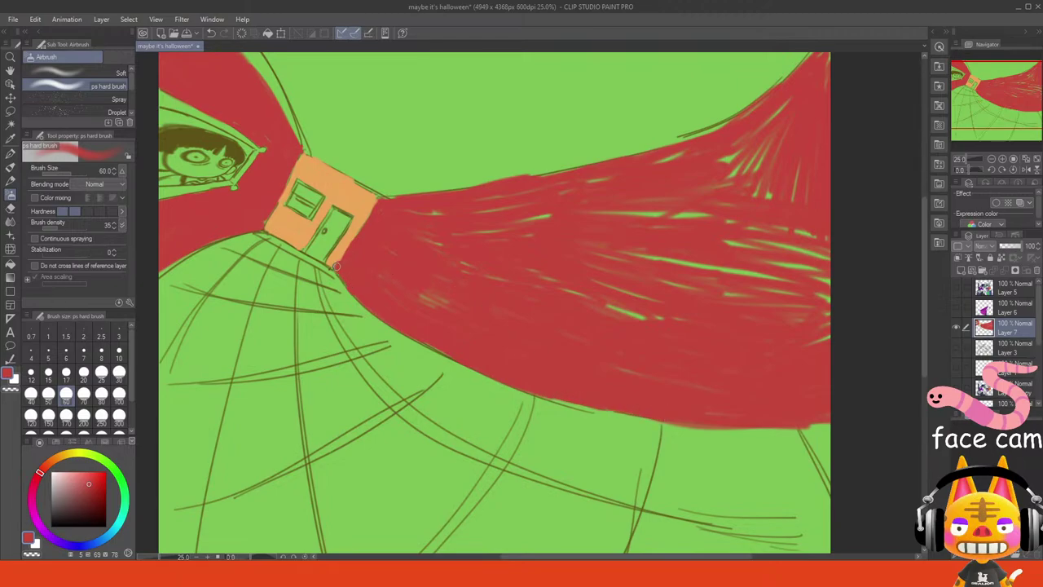
drag(375, 275, 447, 303)
mouse_move(381, 280)
mouse_down()
mouse_move(448, 300)
mouse_move(435, 298)
mouse_up()
alt+click(482, 272)
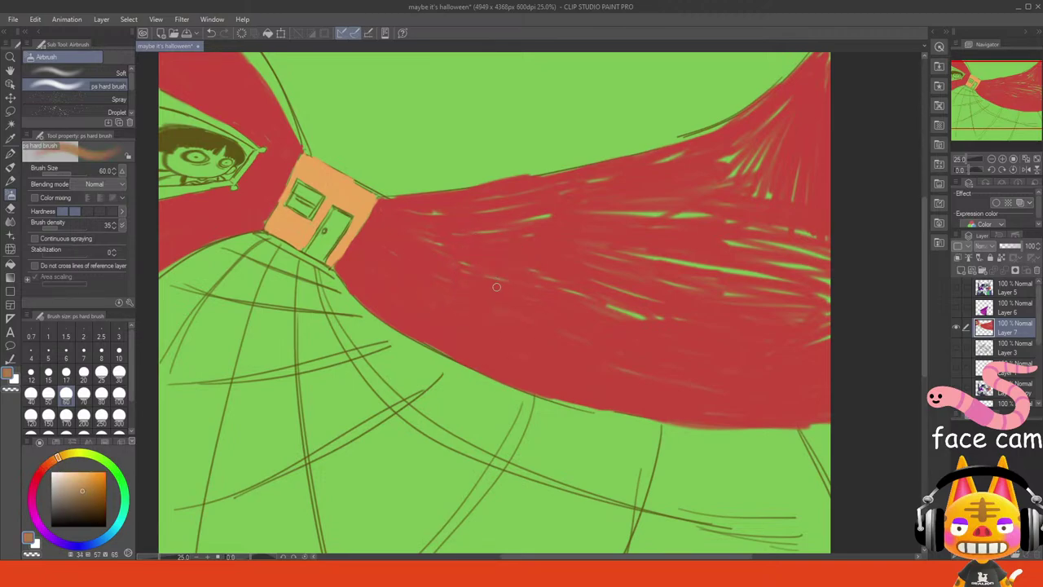
drag(435, 262, 544, 305)
key(ctrl+z)
key(ctrl+y)
key(ctrl+z)
key(ctrl+y)
key(ctrl+z)
drag(391, 236, 621, 350)
key(ctrl+z)
drag(367, 251, 574, 347)
key(ctrl+z)
- Paint thin muted-orange streaks at size 20 along the right wall's lower edge, curving outward from the back wall
click(119, 352)
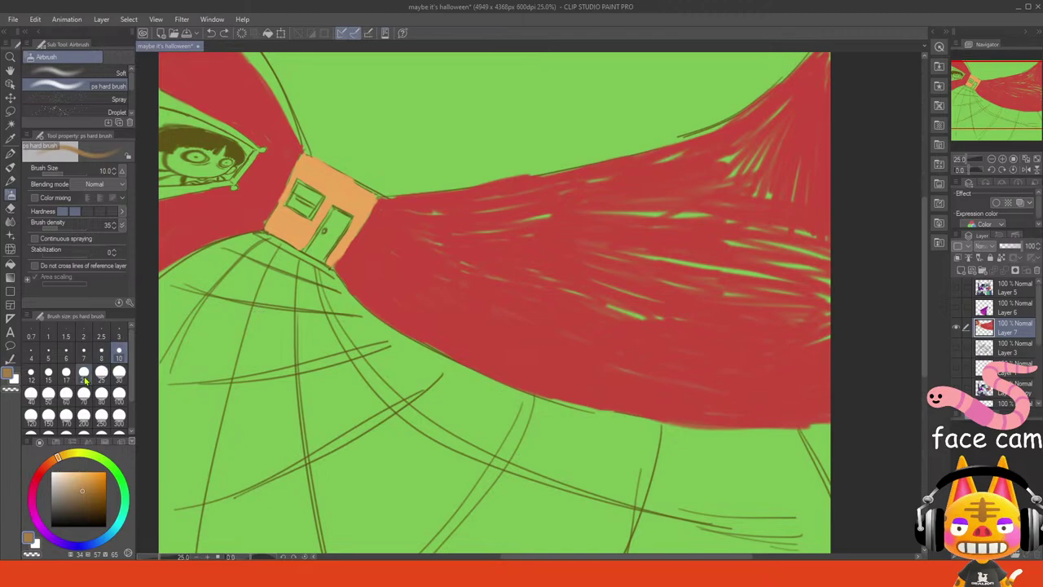
click(83, 371)
drag(355, 256, 560, 363)
key(ctrl+z)
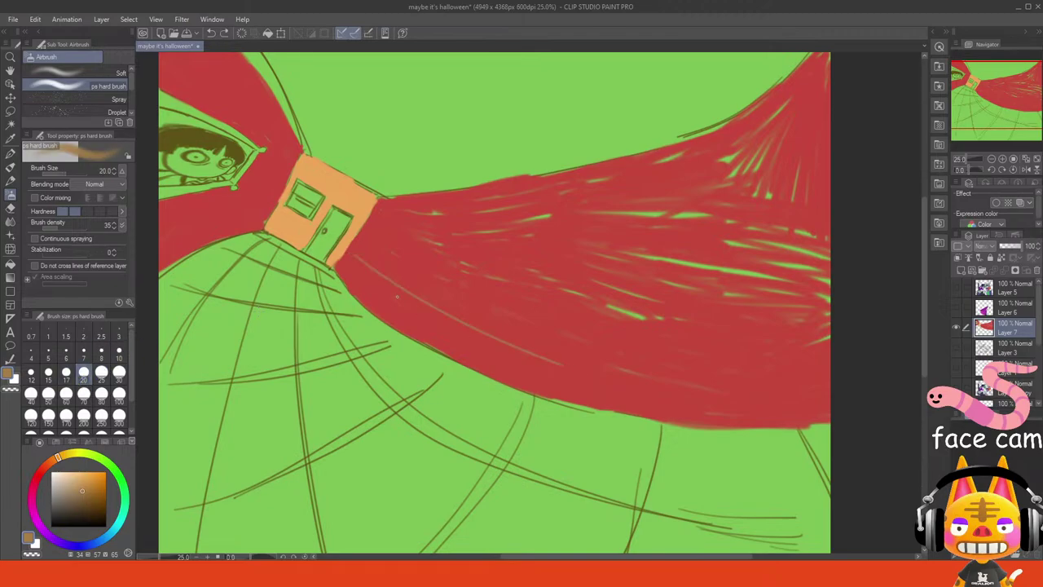
drag(348, 264, 578, 385)
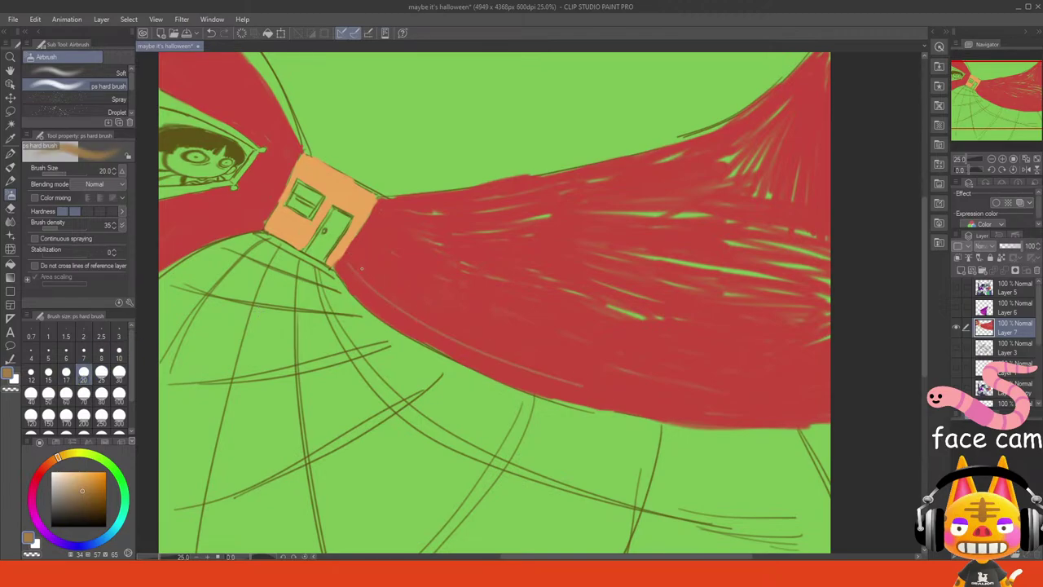
mouse_move(361, 271)
mouse_down()
mouse_move(433, 323)
mouse_move(507, 348)
mouse_up()
key(ctrl+z)
mouse_move(356, 267)
mouse_down()
mouse_move(459, 326)
mouse_move(427, 317)
mouse_up()
key(ctrl+z)
key(ctrl+z)
key(ctrl+z)
key(ctrl+z)
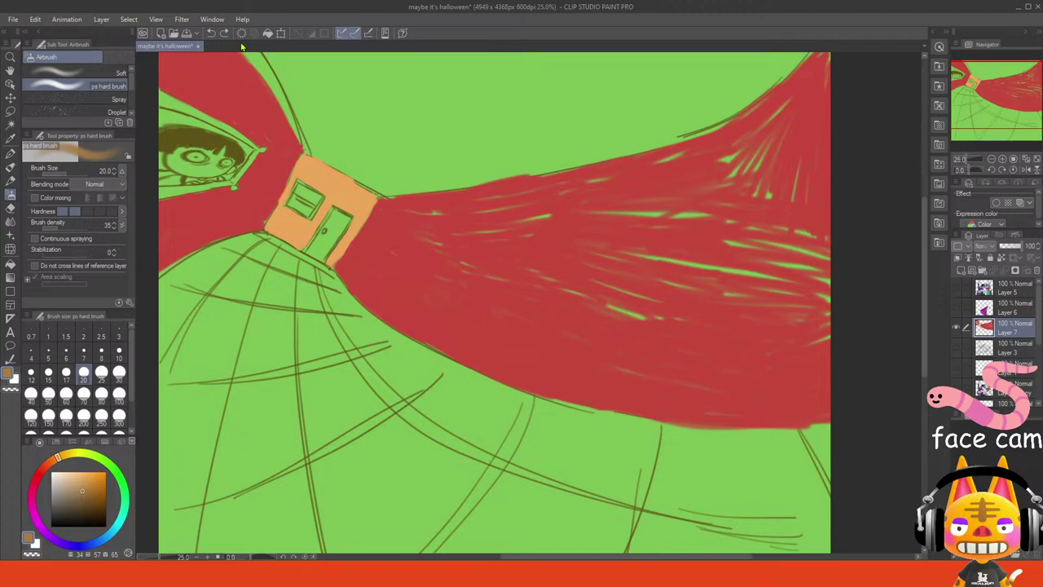
click(224, 33)
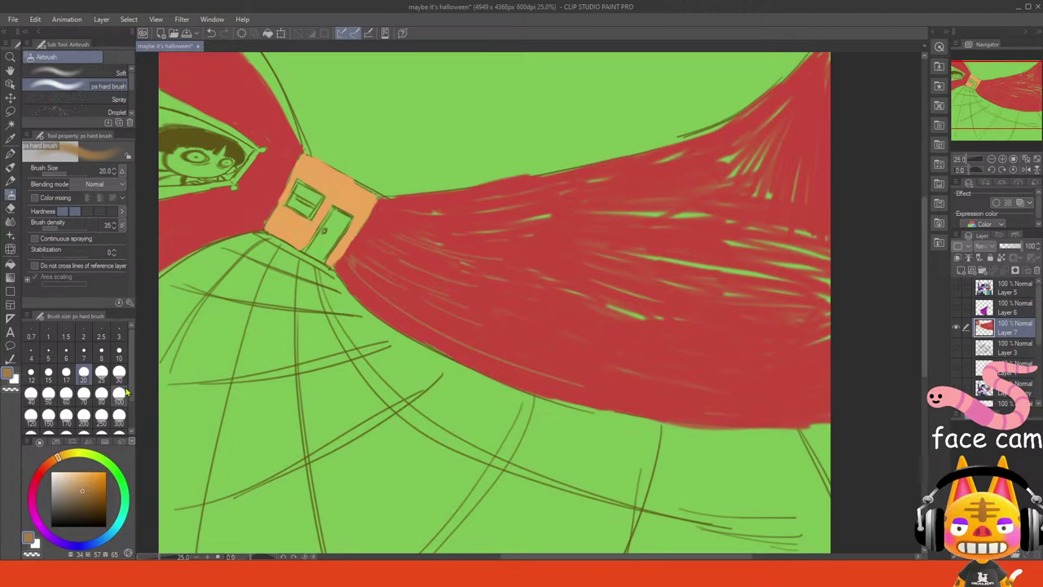
- Paint muted-orange streaks at size 30 over the green gaps across the middle of the right wall
key(bracketright)
key(bracketright)
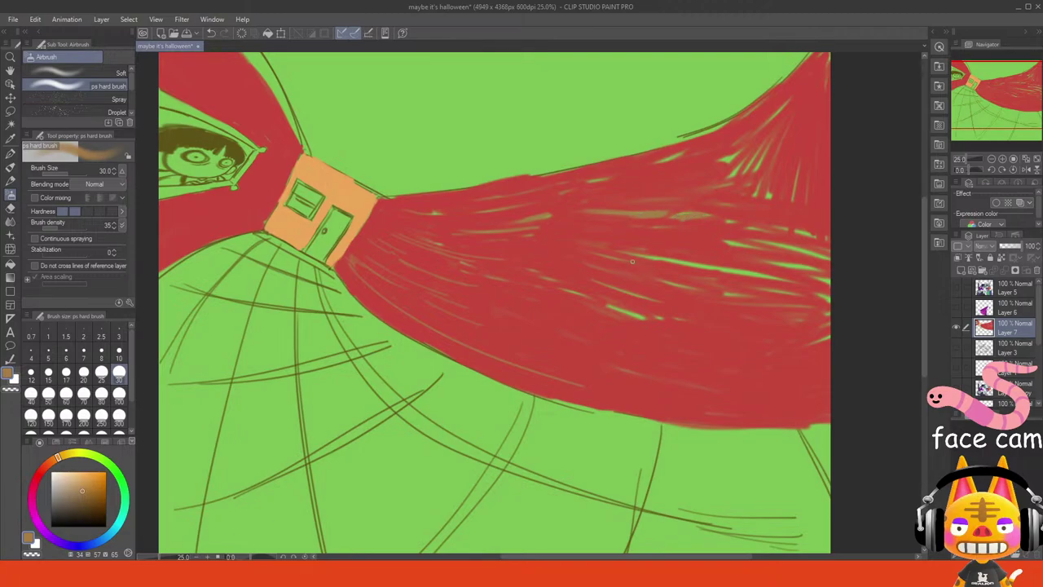
drag(640, 256, 734, 270)
key(ctrl+z)
mouse_move(640, 256)
mouse_down()
mouse_move(772, 278)
mouse_move(658, 276)
mouse_move(758, 295)
mouse_up()
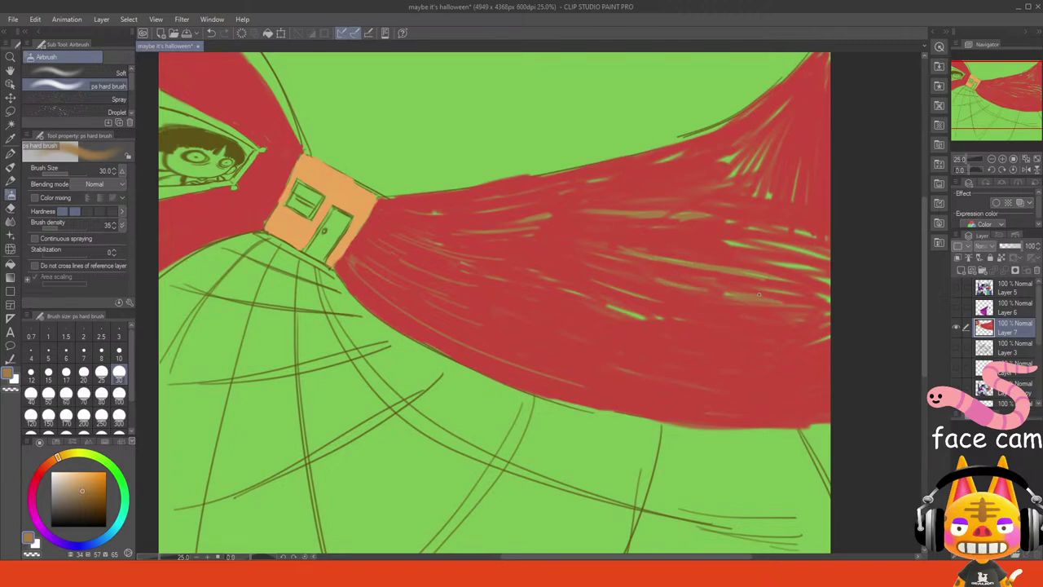
mouse_move(611, 307)
mouse_down()
mouse_move(640, 318)
mouse_move(590, 276)
mouse_move(686, 323)
mouse_up()
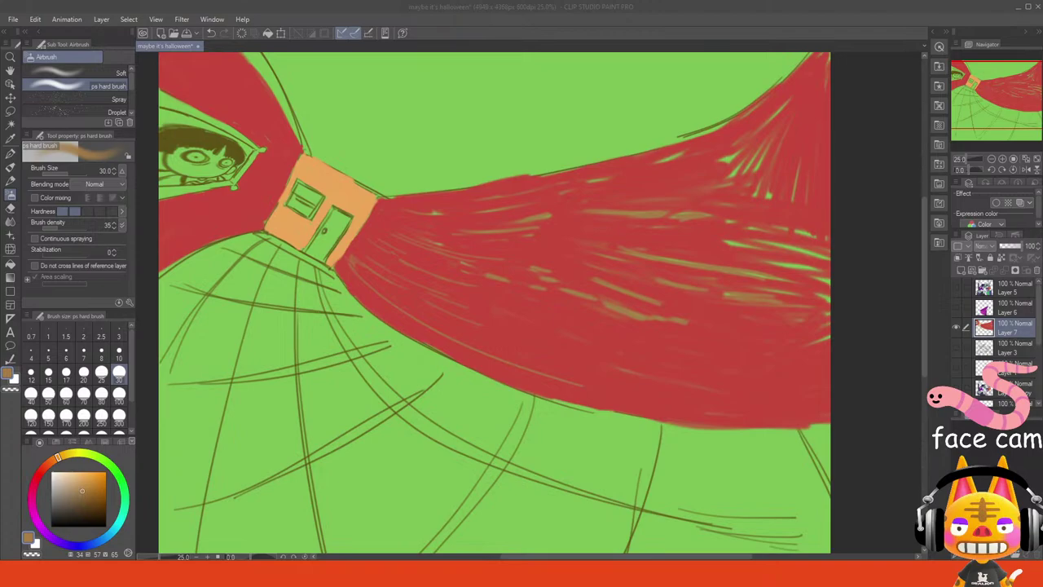
- Extend the muted-orange streaks into the right wall's upper corner and down along the canvas edge, following the wall's curve
mouse_move(742, 151)
mouse_down()
mouse_move(719, 161)
mouse_move(768, 118)
mouse_move(745, 172)
mouse_move(774, 137)
mouse_up()
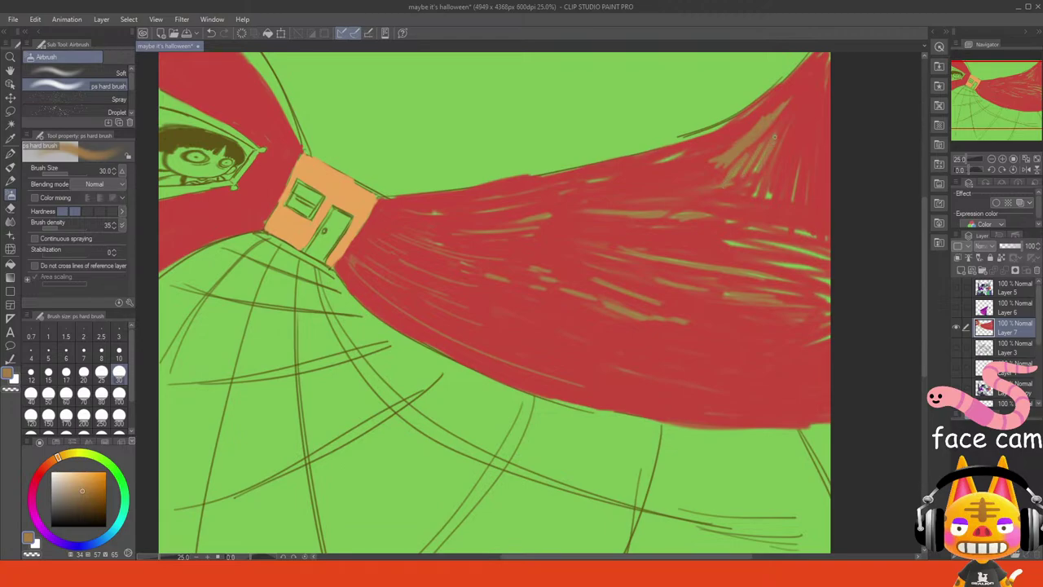
mouse_move(789, 202)
mouse_down()
mouse_move(801, 160)
mouse_move(814, 161)
mouse_up()
key(ctrl+z)
key(ctrl+z)
mouse_move(791, 201)
mouse_down()
mouse_move(799, 160)
mouse_move(815, 150)
mouse_up()
mouse_move(763, 376)
mouse_down()
mouse_move(807, 408)
mouse_move(793, 392)
mouse_up()
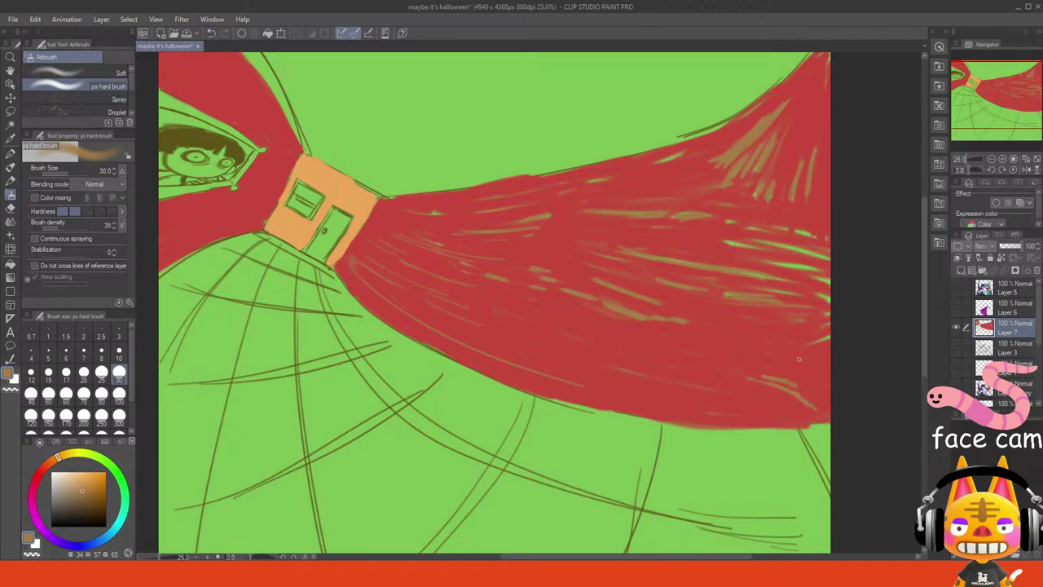
drag(829, 340, 791, 351)
key(ctrl+z)
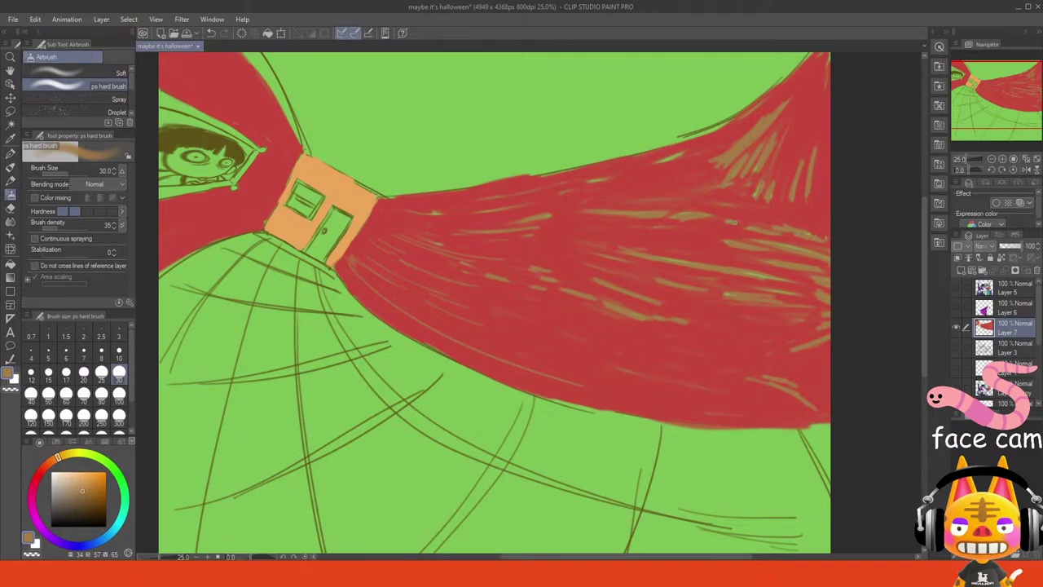
- Sample a red-orange blend, paint soft streaks over both side walls at size 30, and save the illustration
alt+click(504, 308)
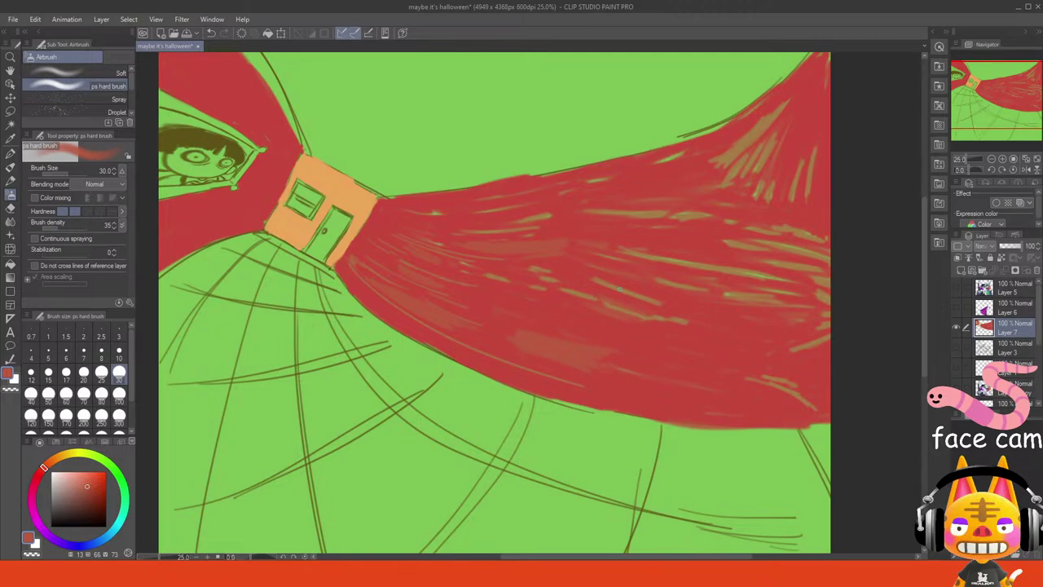
drag(657, 303, 604, 292)
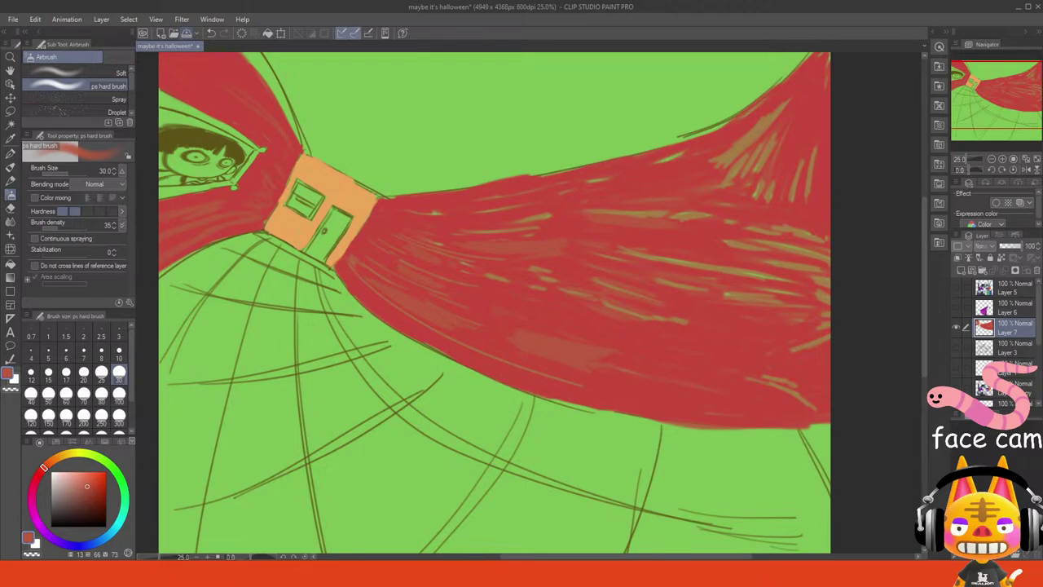
key(ctrl+s)
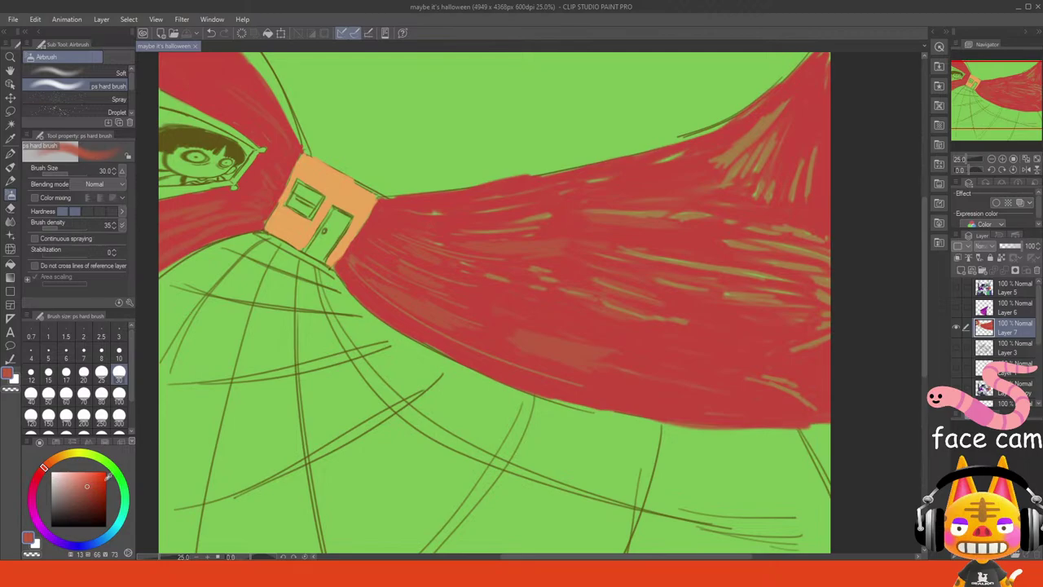
- Paint red-orange streaks on the left wall above the portrait, following its curve towards the back wall
click(121, 574)
click(1003, 66)
drag(1003, 66, 967, 66)
click(1002, 159)
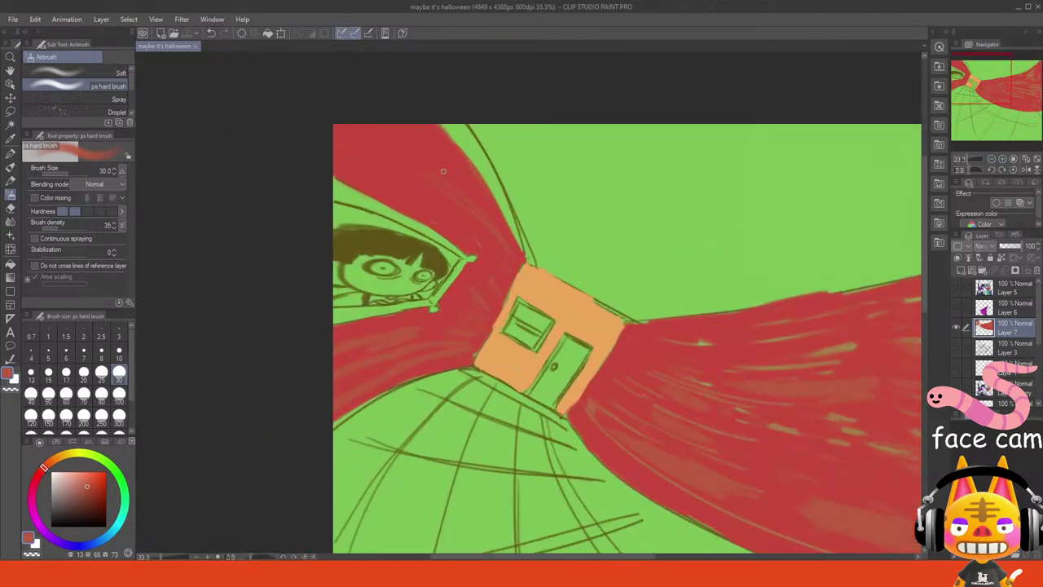
drag(430, 170, 480, 216)
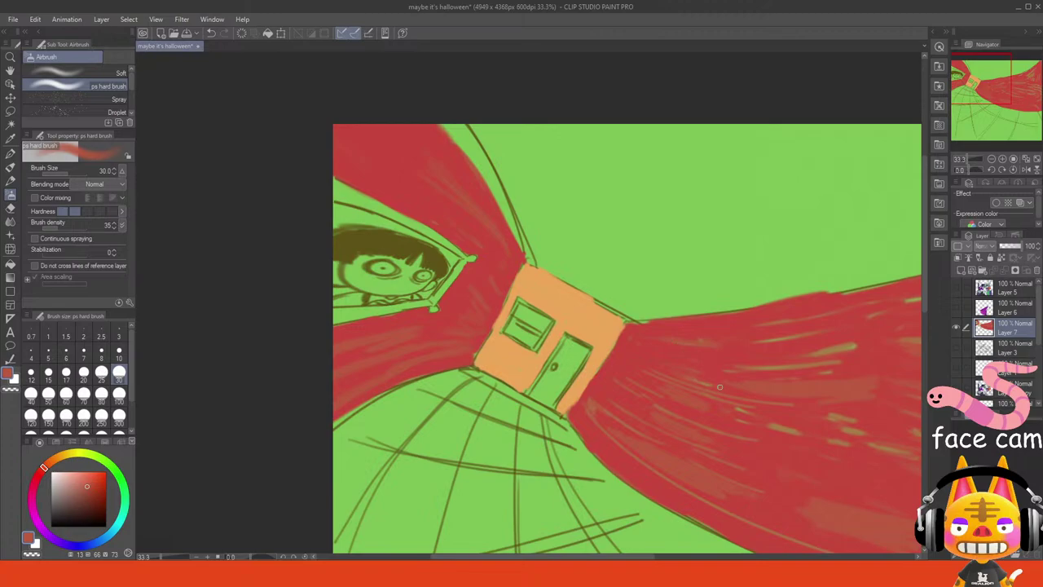
- Sample the right wall's red and break up the orange streaks in its middle and upper corner
drag(1004, 115, 1011, 93)
alt+click(568, 232)
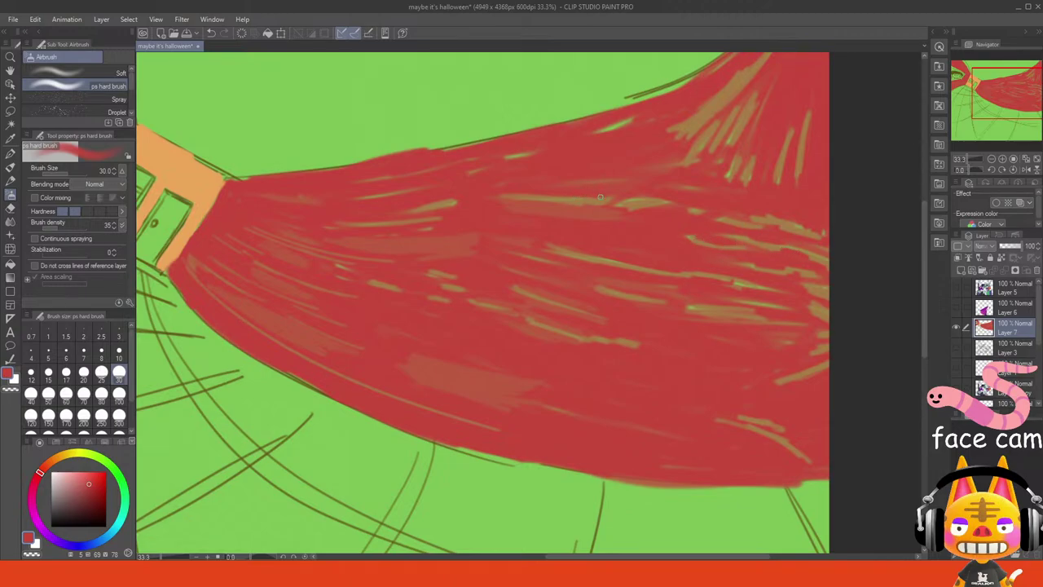
drag(602, 199, 567, 197)
mouse_move(695, 131)
mouse_down()
mouse_move(729, 96)
mouse_move(691, 117)
mouse_up()
mouse_move(741, 70)
mouse_down()
mouse_move(731, 83)
mouse_move(748, 72)
mouse_move(744, 120)
mouse_move(730, 145)
mouse_move(723, 121)
mouse_move(698, 146)
mouse_up()
mouse_move(789, 132)
mouse_down()
mouse_move(785, 153)
mouse_move(806, 127)
mouse_move(764, 166)
mouse_up()
- Cover the green gaps below the right wall's upper edge with sampled red and a broad band of muted red-orange
alt+click(766, 167)
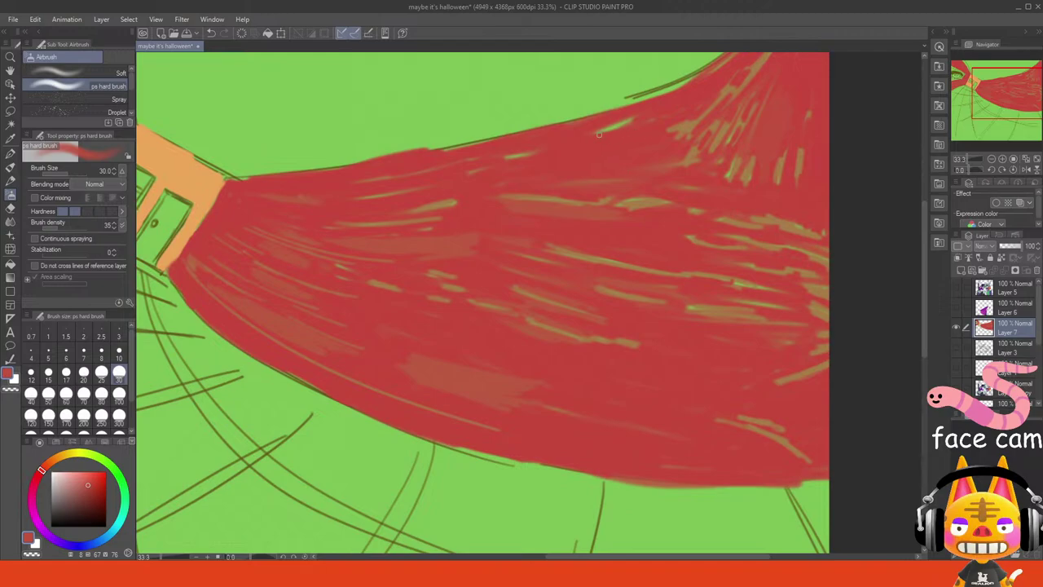
mouse_move(599, 134)
mouse_down()
mouse_move(631, 120)
mouse_move(616, 123)
mouse_up()
alt+click(680, 130)
mouse_move(689, 128)
mouse_down()
mouse_move(669, 143)
mouse_move(683, 123)
mouse_move(660, 135)
mouse_move(662, 147)
mouse_move(702, 127)
mouse_move(661, 161)
mouse_move(680, 150)
mouse_move(626, 159)
mouse_move(687, 134)
mouse_move(649, 131)
mouse_move(558, 163)
mouse_move(655, 160)
mouse_move(608, 165)
mouse_up()
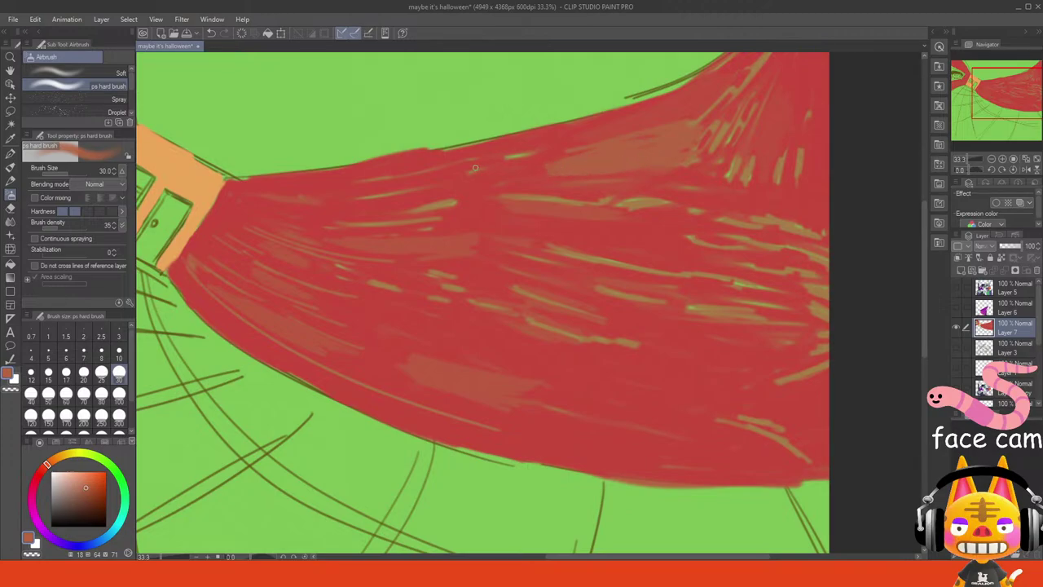
mouse_move(475, 168)
mouse_down()
mouse_move(506, 173)
mouse_move(495, 182)
mouse_move(591, 157)
mouse_up()
mouse_move(479, 171)
mouse_down()
mouse_move(515, 167)
mouse_move(458, 176)
mouse_up()
- Trim the red-orange band under the right wall's upper edge with sampled red at size 60, and resample its red-orange at size 30
alt+click(555, 234)
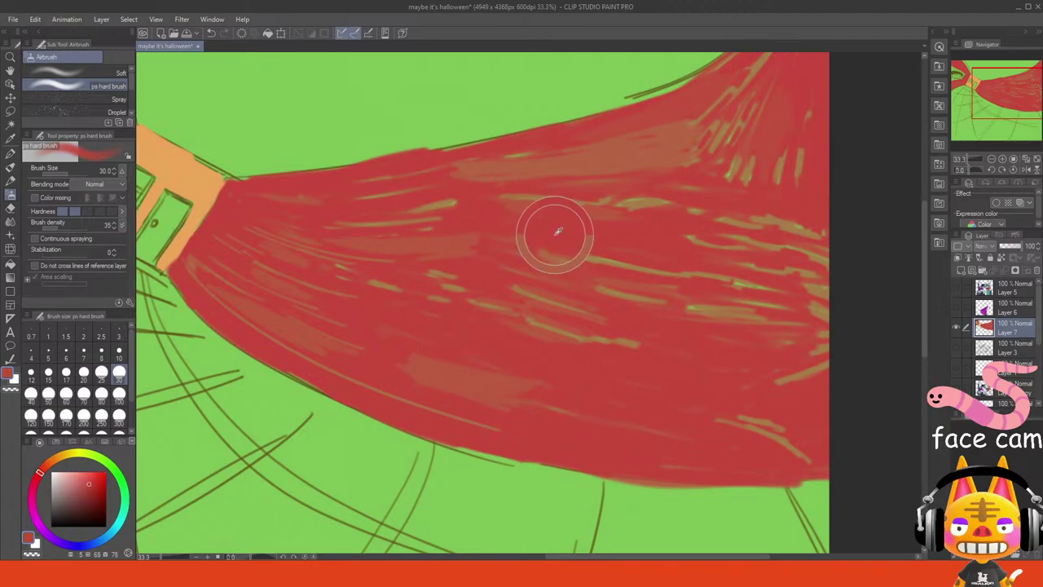
click(66, 393)
mouse_move(571, 151)
mouse_down()
mouse_move(499, 156)
mouse_move(566, 160)
mouse_move(557, 159)
mouse_move(585, 142)
mouse_up()
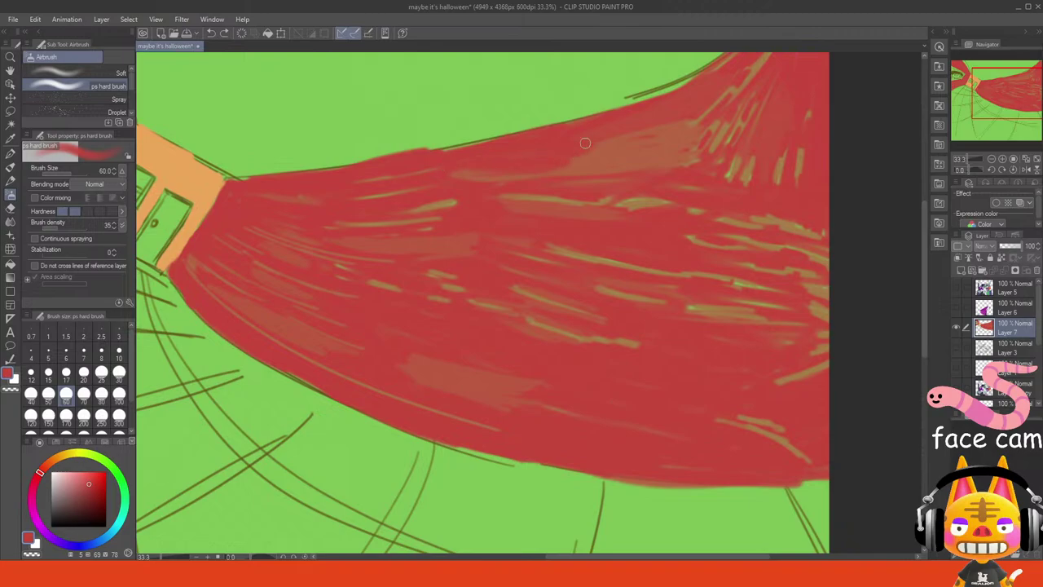
click(119, 373)
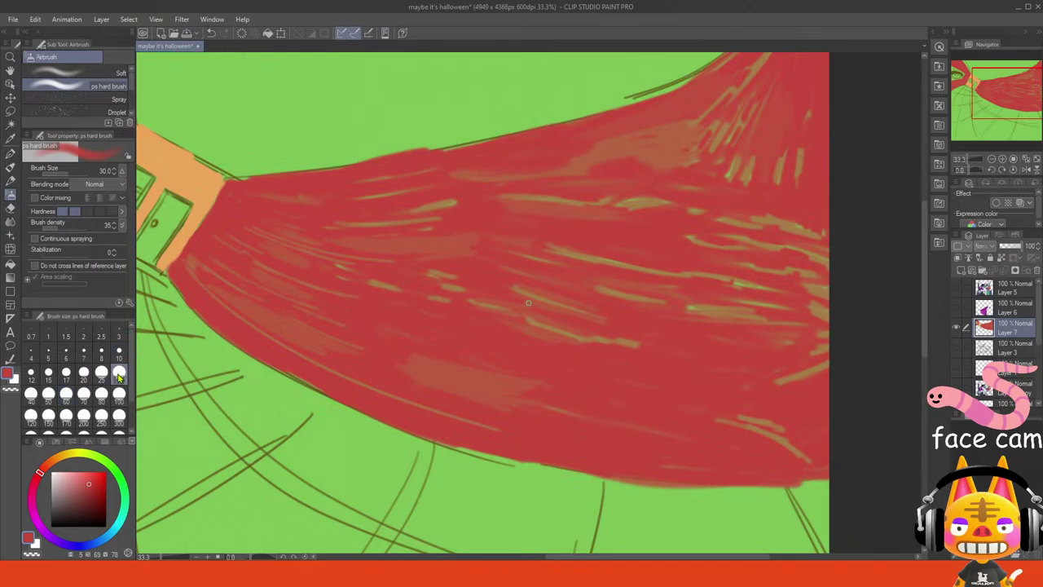
mouse_move(600, 160)
mouse_down()
mouse_move(639, 154)
mouse_move(633, 179)
mouse_move(647, 167)
mouse_move(622, 155)
mouse_move(648, 157)
mouse_move(646, 168)
mouse_move(617, 163)
mouse_move(620, 147)
mouse_move(609, 163)
mouse_move(627, 153)
mouse_move(639, 167)
mouse_move(658, 151)
mouse_up()
key(ctrl+z)
alt+click(615, 146)
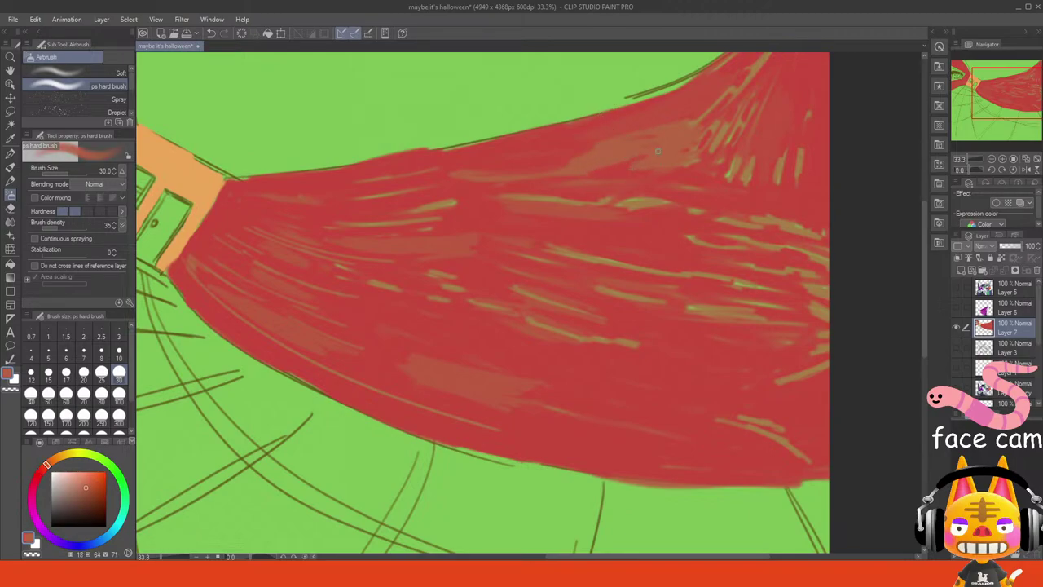
- Sample the olive of the right wall's streaks and paint streaks on the left wall above the portrait at size 60
click(1025, 160)
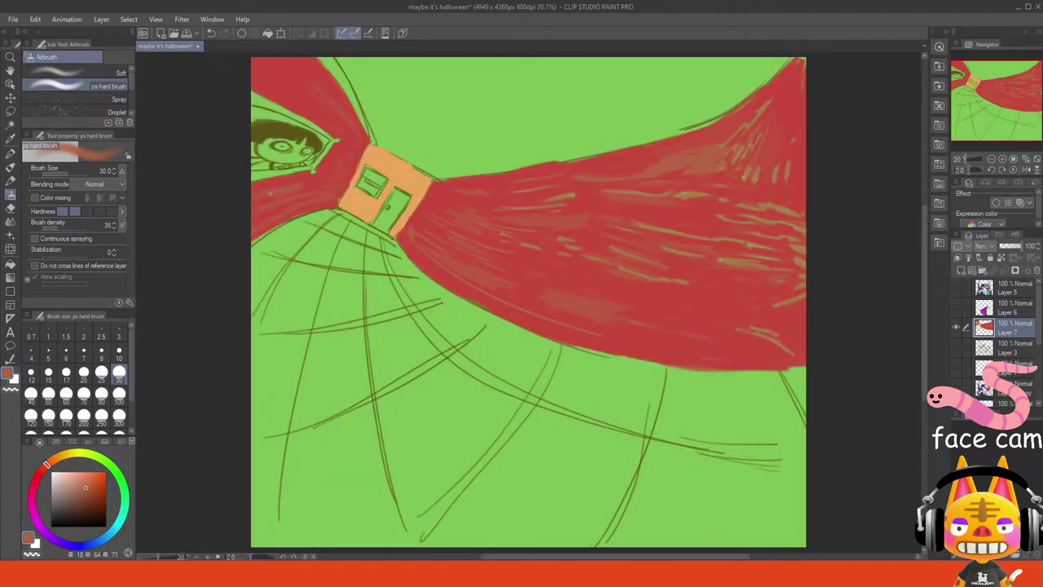
alt+click(676, 234)
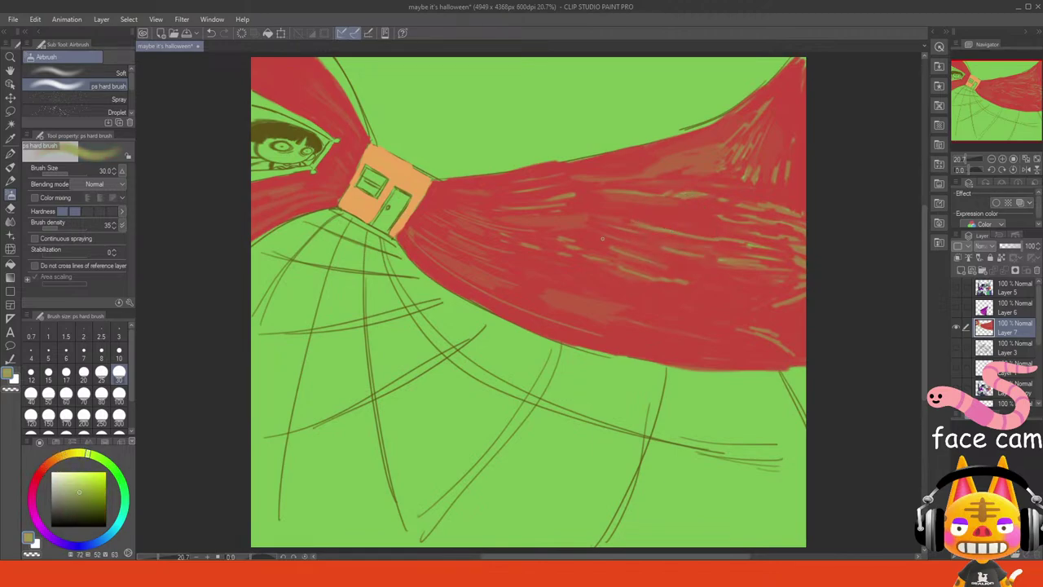
mouse_move(297, 185)
mouse_down()
mouse_move(255, 196)
mouse_move(281, 200)
mouse_move(263, 207)
mouse_up()
key(ctrl+z)
key(ctrl+z)
click(66, 394)
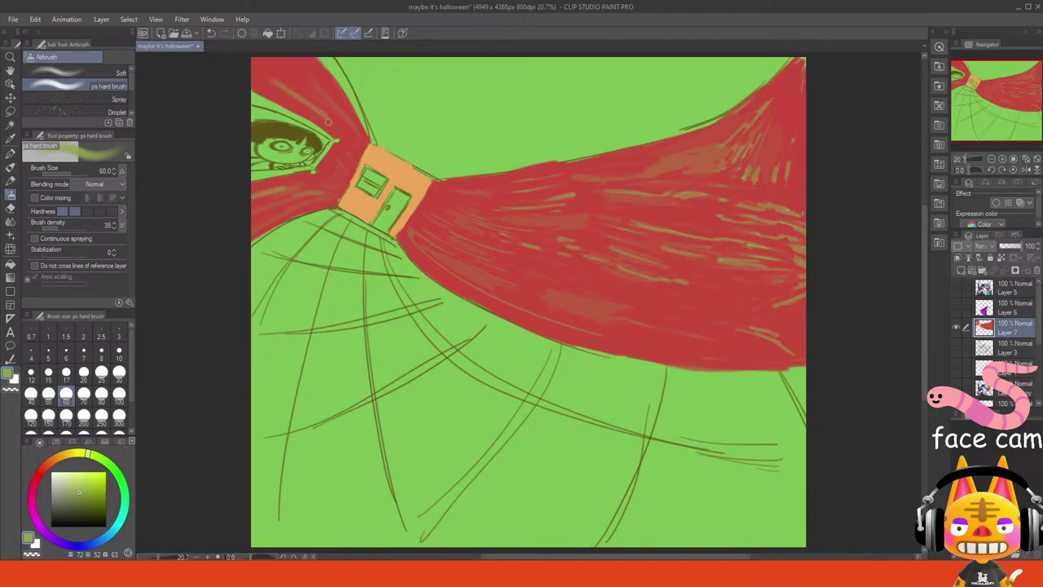
mouse_move(297, 91)
mouse_down()
mouse_move(346, 132)
mouse_move(349, 122)
mouse_up()
key(ctrl+z)
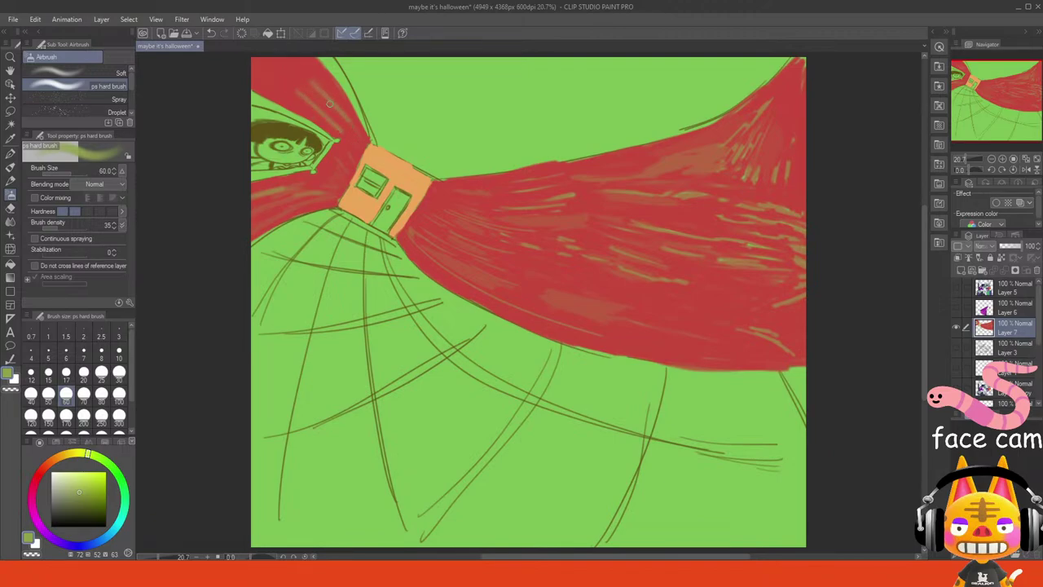
- Sample the left wall's red and thin out the streaks above the portrait at size 25
alt+click(319, 98)
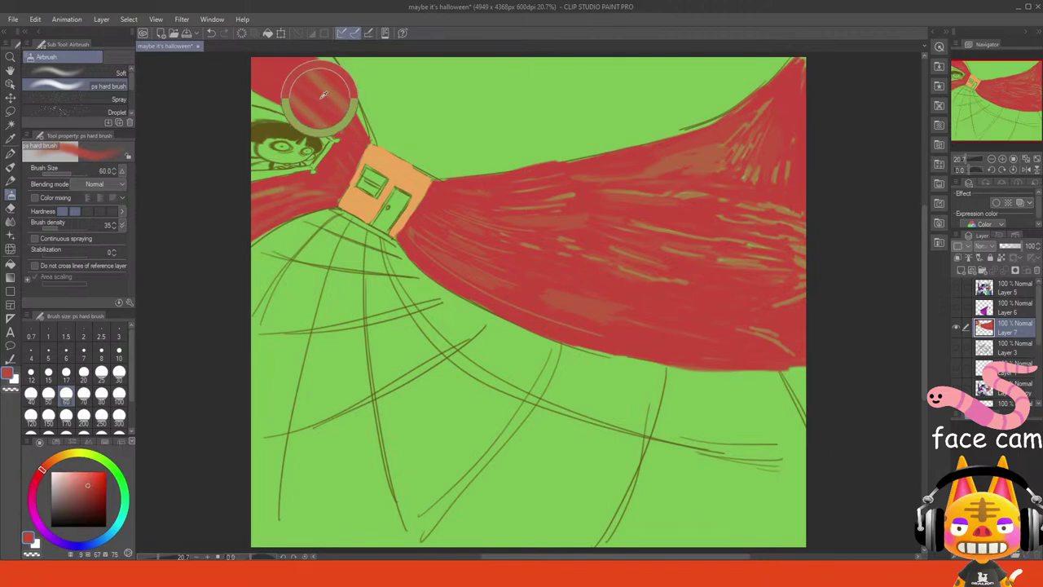
click(119, 353)
click(101, 373)
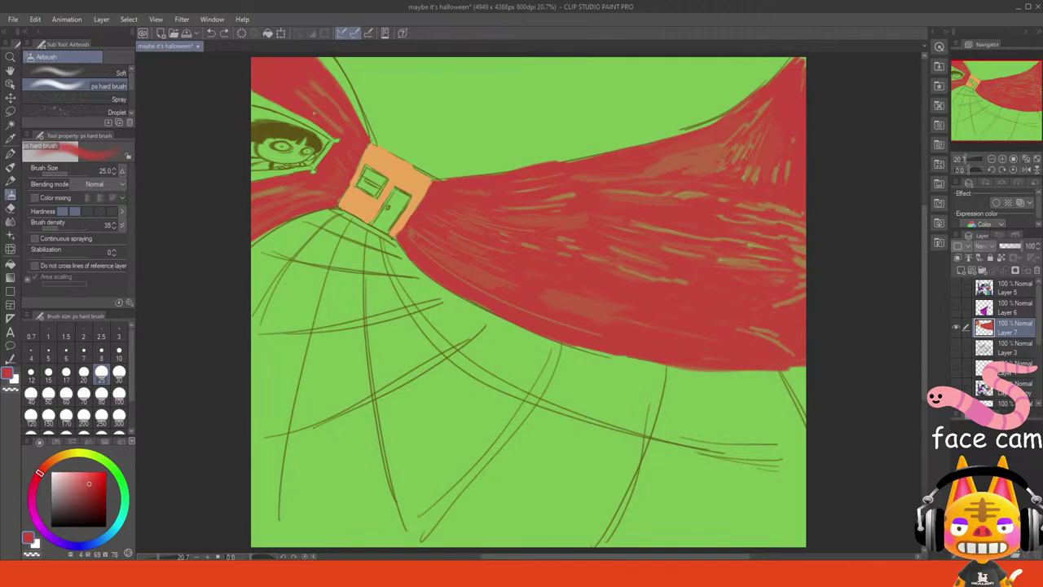
drag(328, 121, 315, 106)
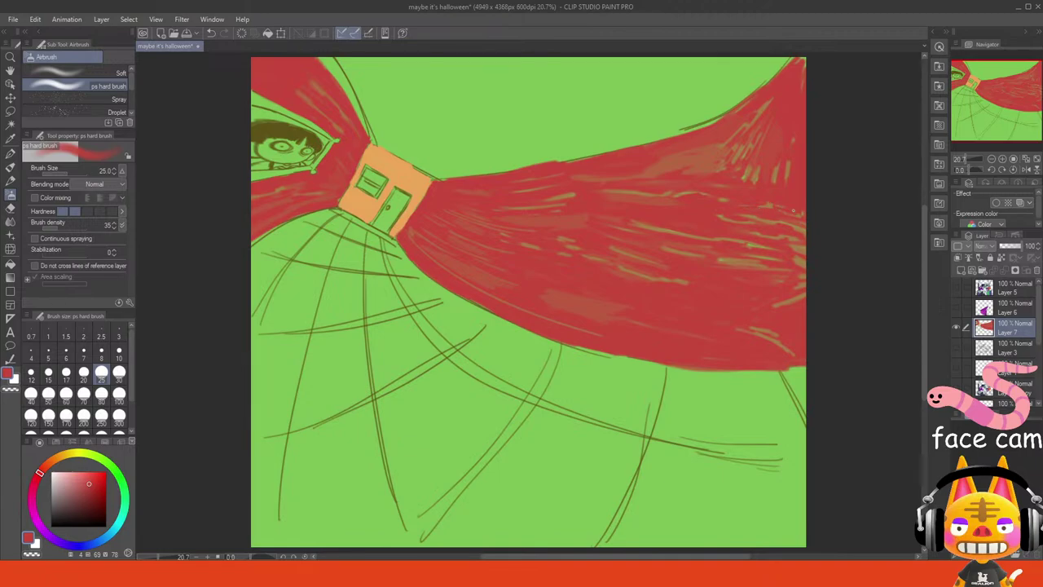
- Trim the right wall's outer streaks with red, sample the wall's muted red-orange and set the brush size to 30
drag(792, 245, 806, 250)
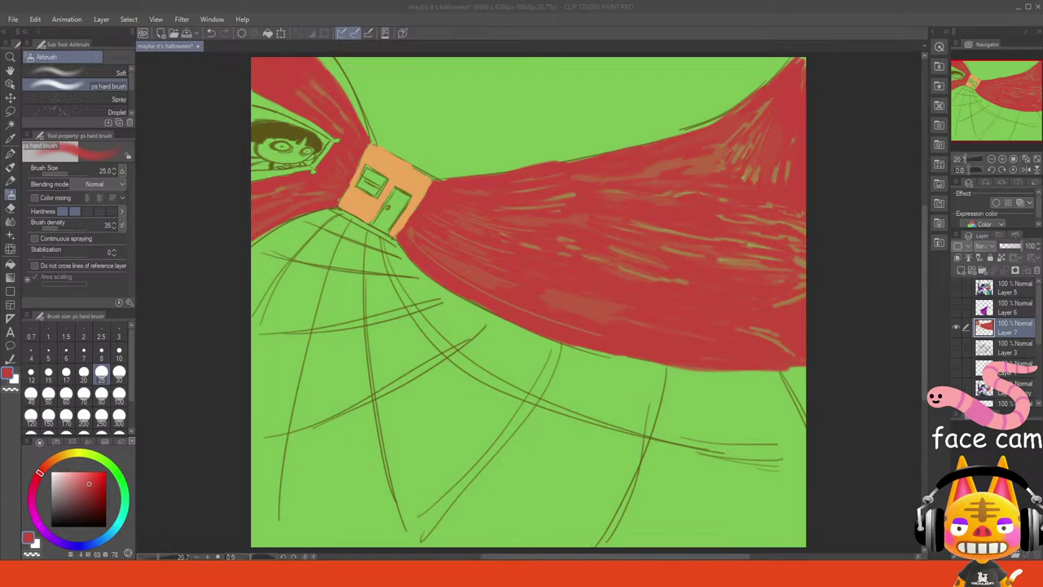
click(915, 21)
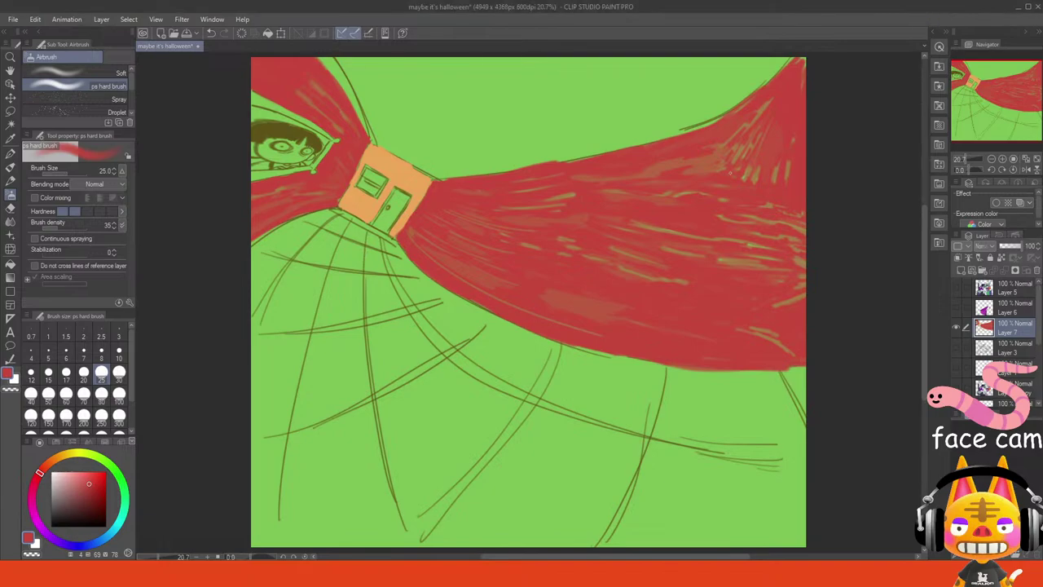
drag(653, 227, 632, 220)
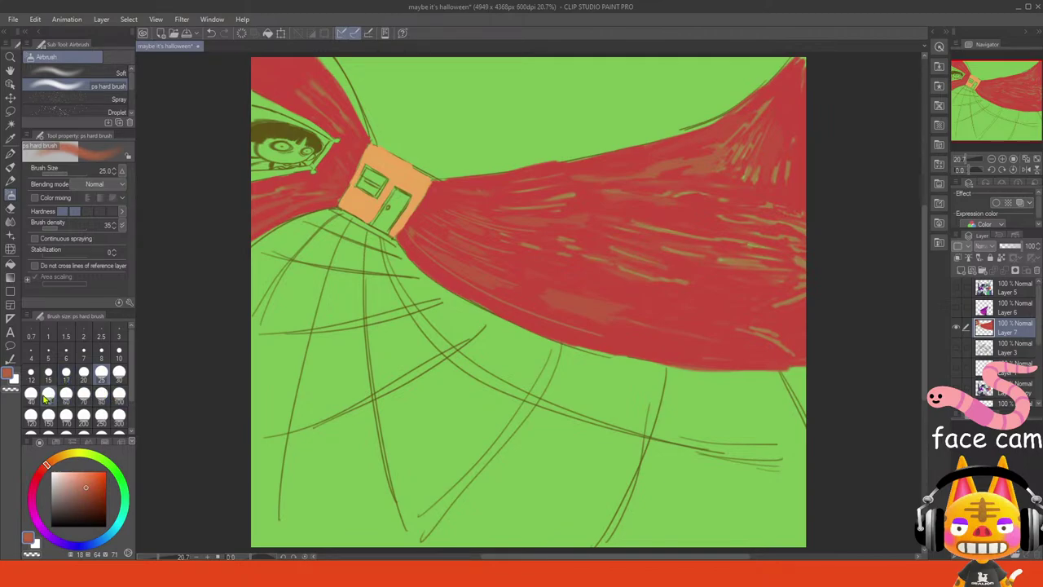
click(46, 395)
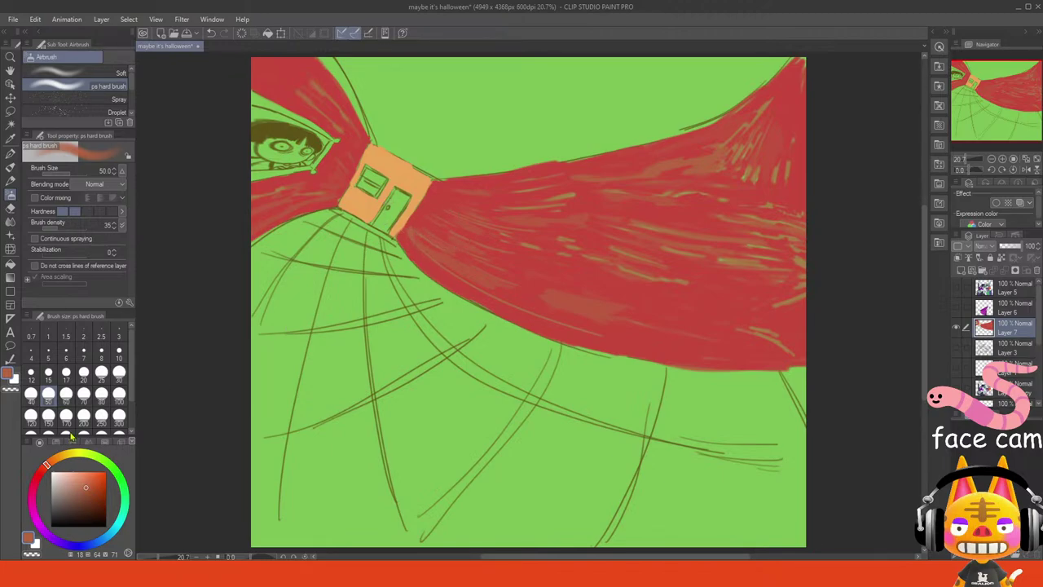
key(bracketleft)
key(bracketleft)
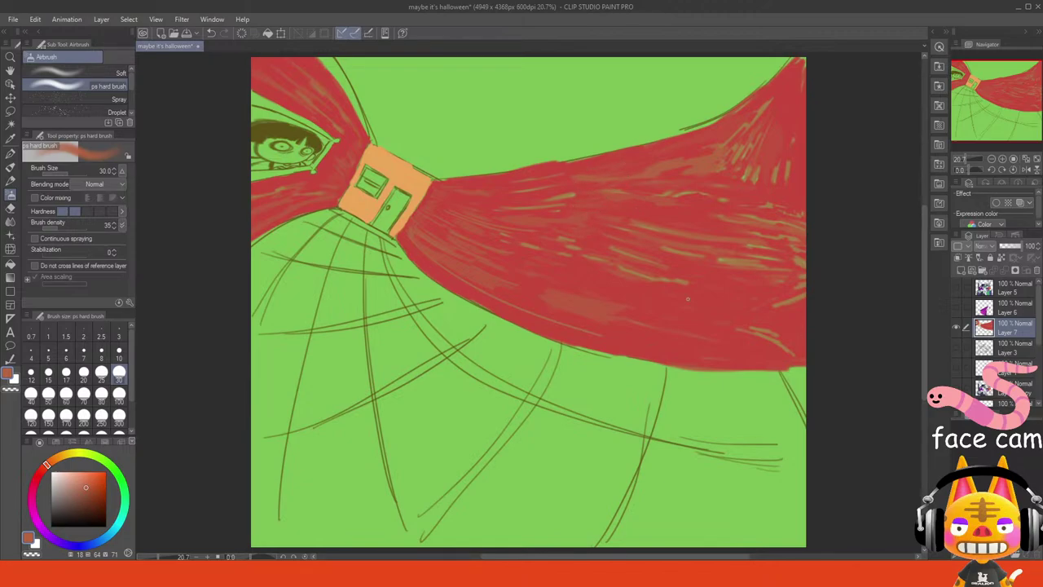
- Sample the right wall's red and thin out the olive streaks across its middle at size 30
alt+click(652, 298)
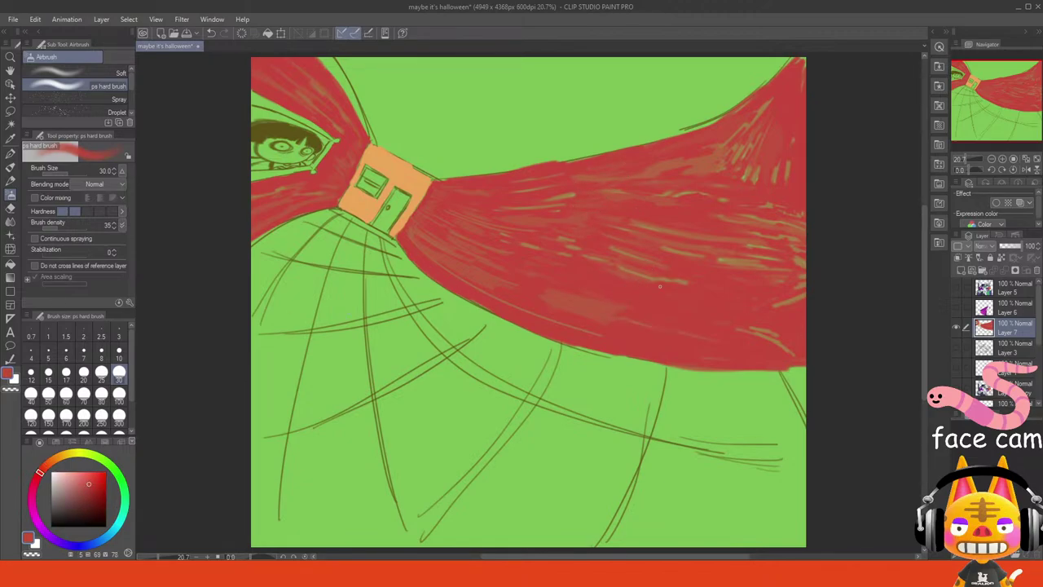
mouse_move(660, 282)
mouse_down()
mouse_move(630, 272)
mouse_move(686, 282)
mouse_up()
mouse_move(613, 251)
mouse_down()
mouse_move(623, 254)
mouse_move(633, 222)
mouse_up()
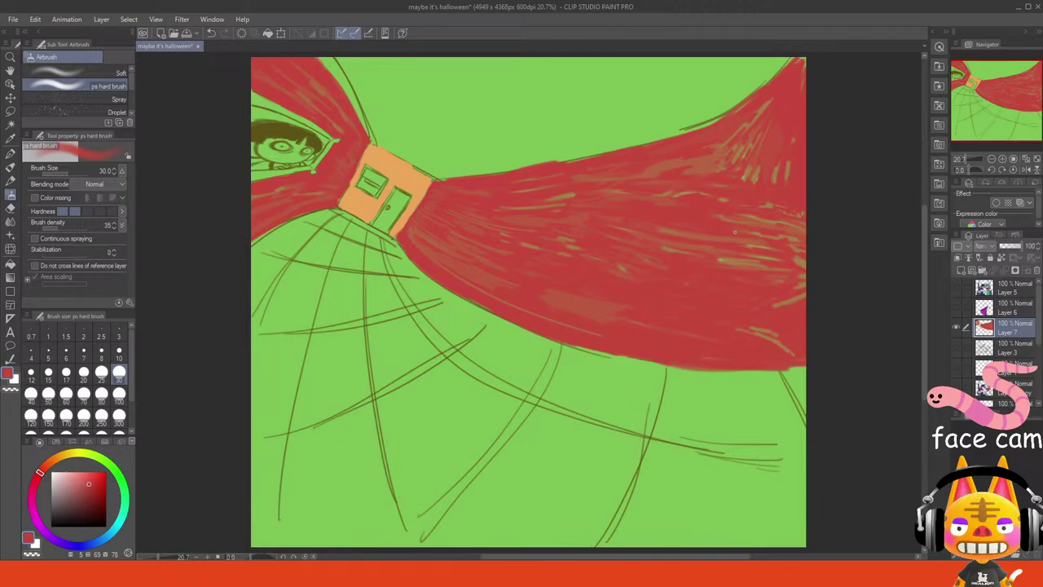
mouse_move(719, 261)
mouse_down()
mouse_move(768, 270)
mouse_move(747, 245)
mouse_up()
mouse_move(570, 199)
mouse_down()
mouse_move(555, 194)
mouse_move(545, 208)
mouse_up()
- Check the walls against the sketch on Layer 3 and against the painted characters and table on Layers 5 and 6
click(956, 348)
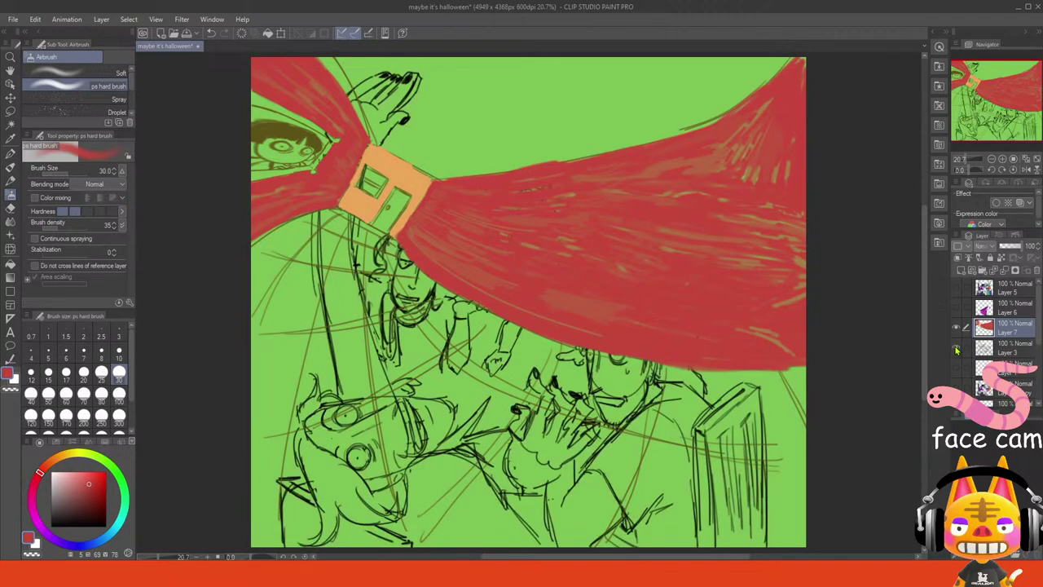
click(957, 349)
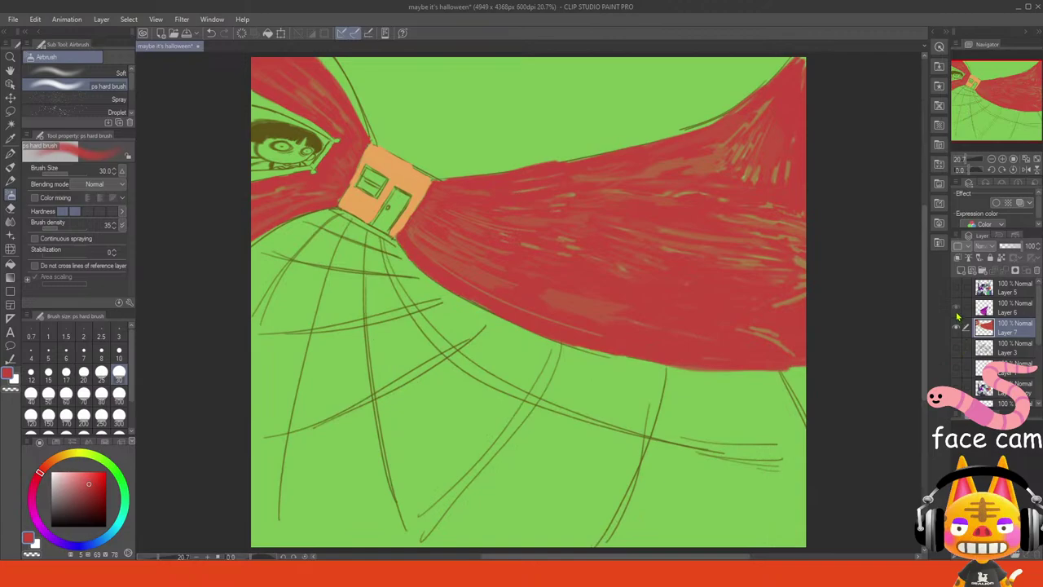
click(956, 308)
click(956, 289)
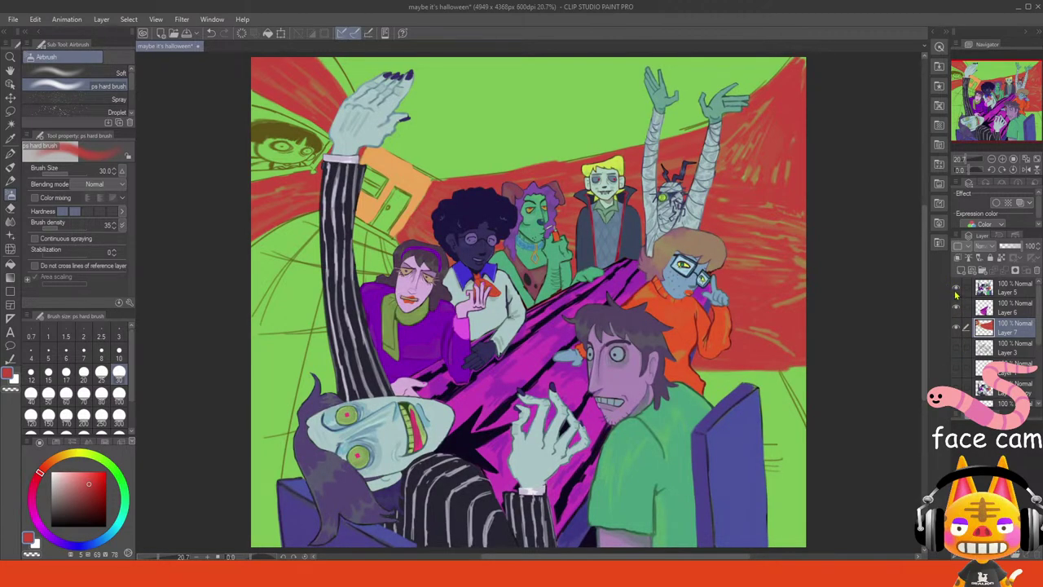
- Start a hue adjustment on Layer 7 and try blue, magenta, crimson and orange variants of the walls
key(ctrl+u)
drag(909, 216, 783, 227)
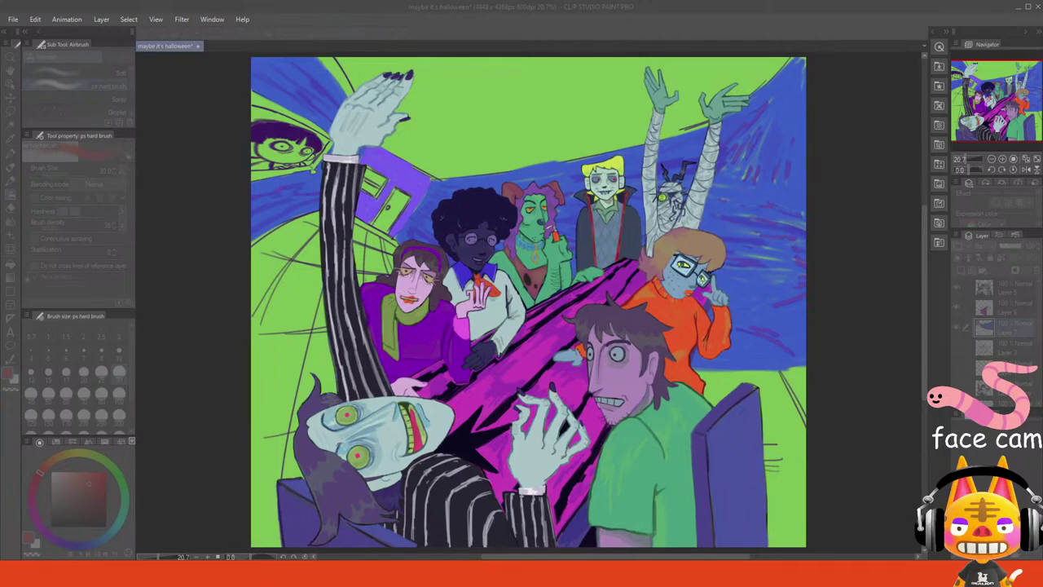
drag(802, 217, 847, 217)
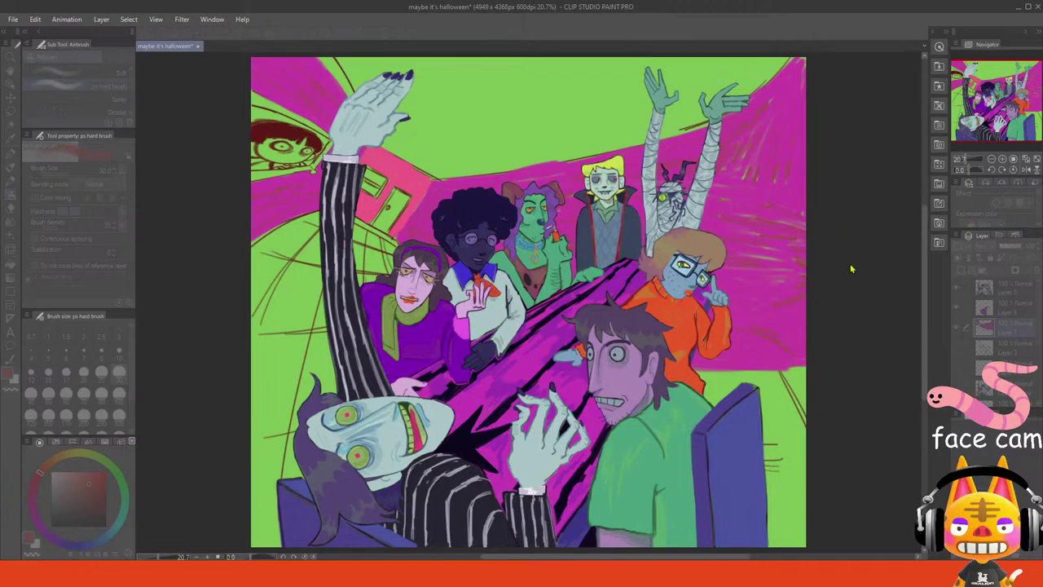
click(896, 216)
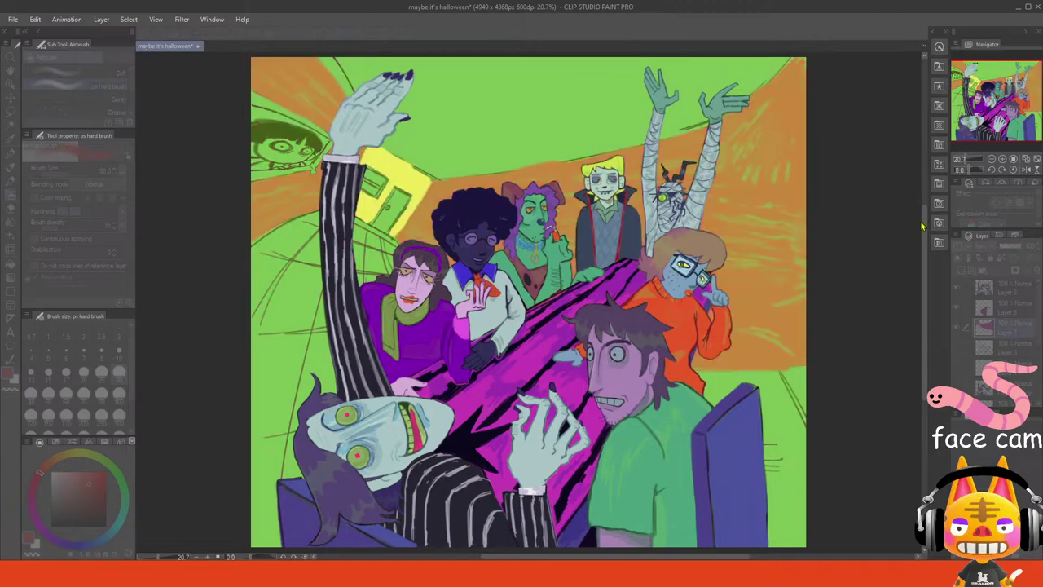
drag(922, 227, 893, 220)
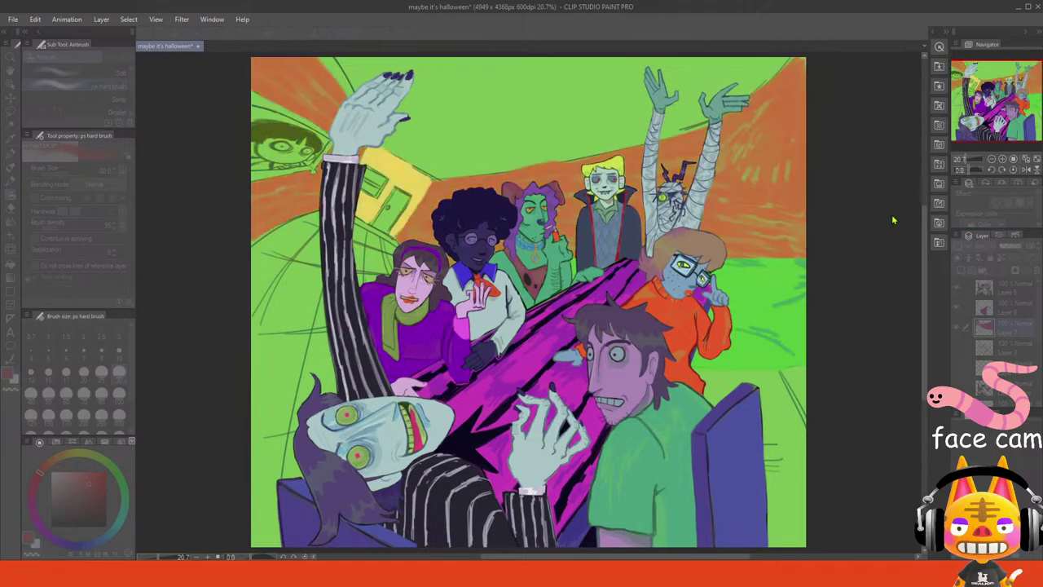
key(ctrl+y)
key(ctrl+y)
key(ctrl+y)
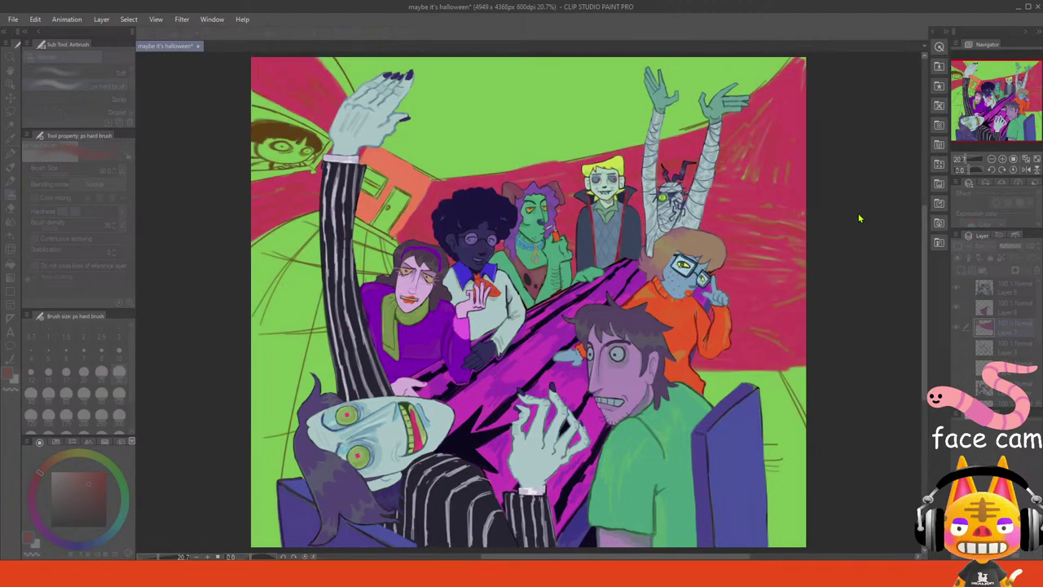
key(ctrl+y)
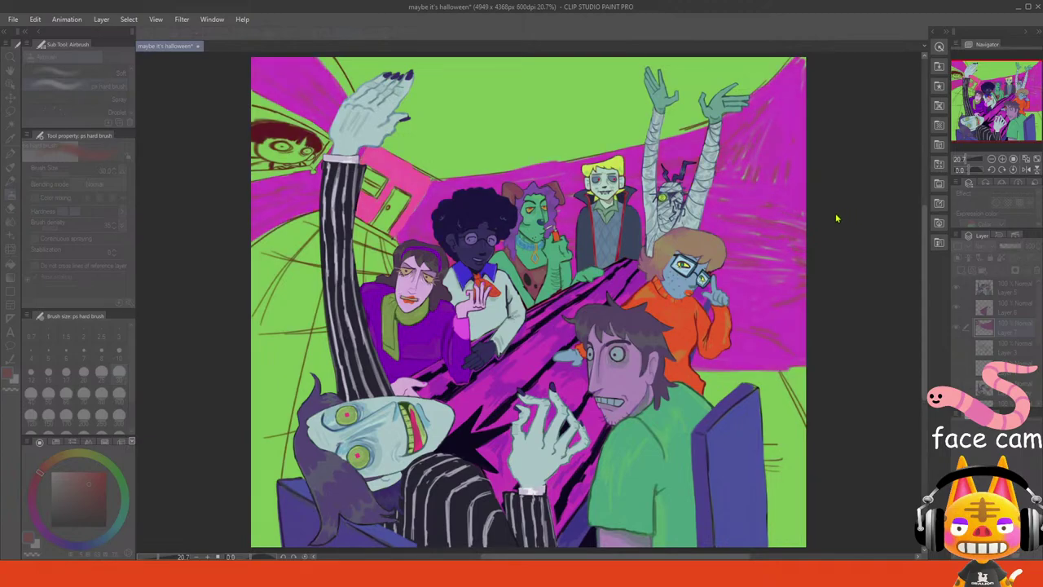
key(ctrl+z)
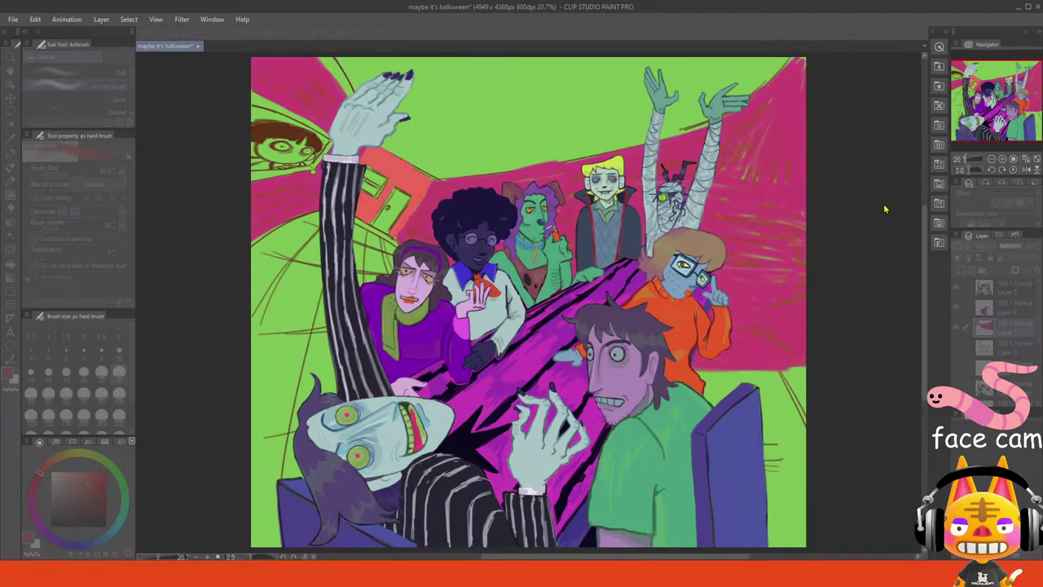
key(ctrl+z)
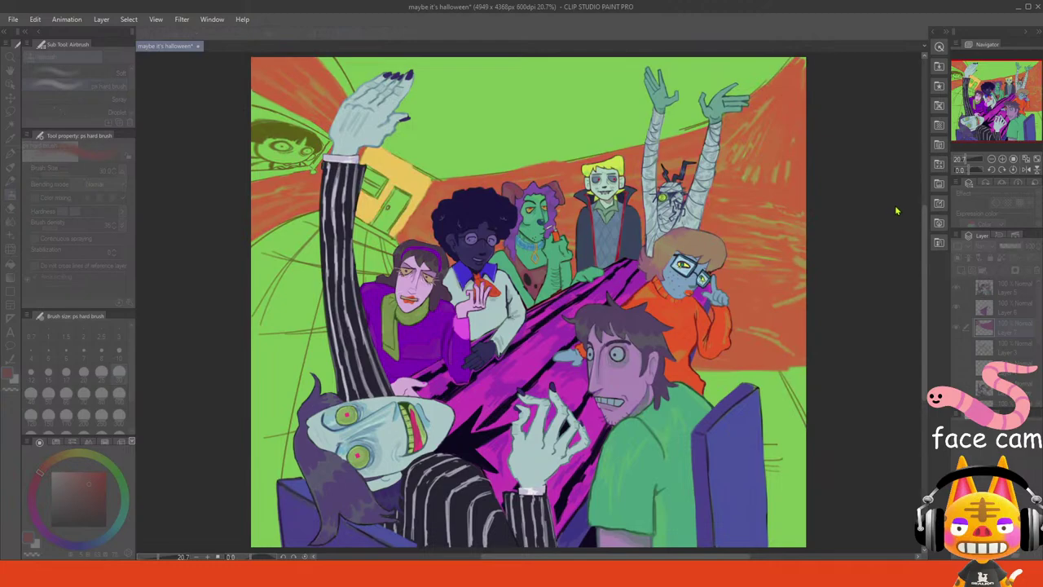
- Fine-tune Layer 7's hue to orange-brown side walls with a yellow back wall and apply the adjustment
drag(901, 215, 882, 214)
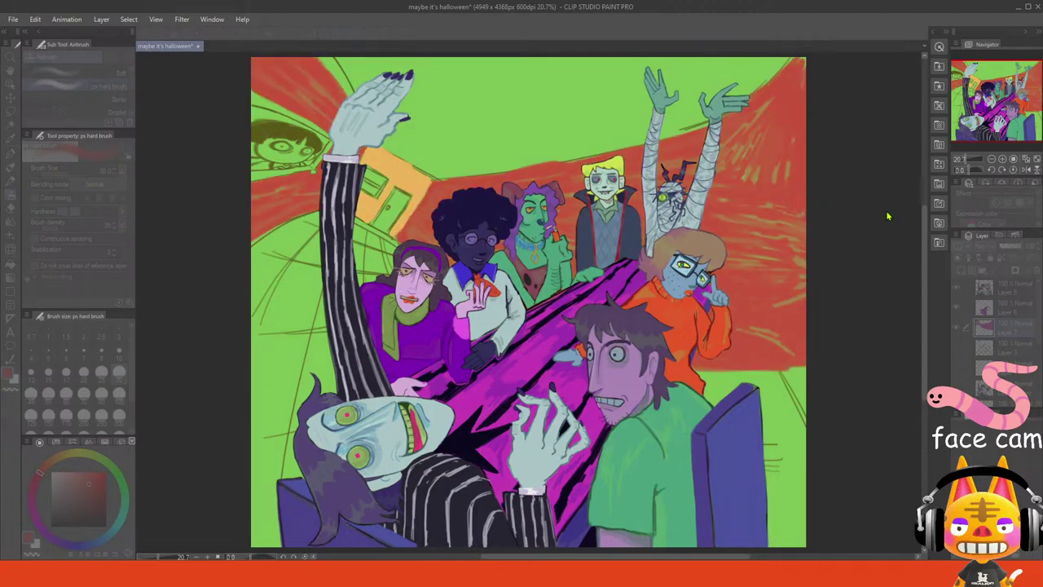
key(ctrl+z)
key(ctrl+y)
key(ctrl+z)
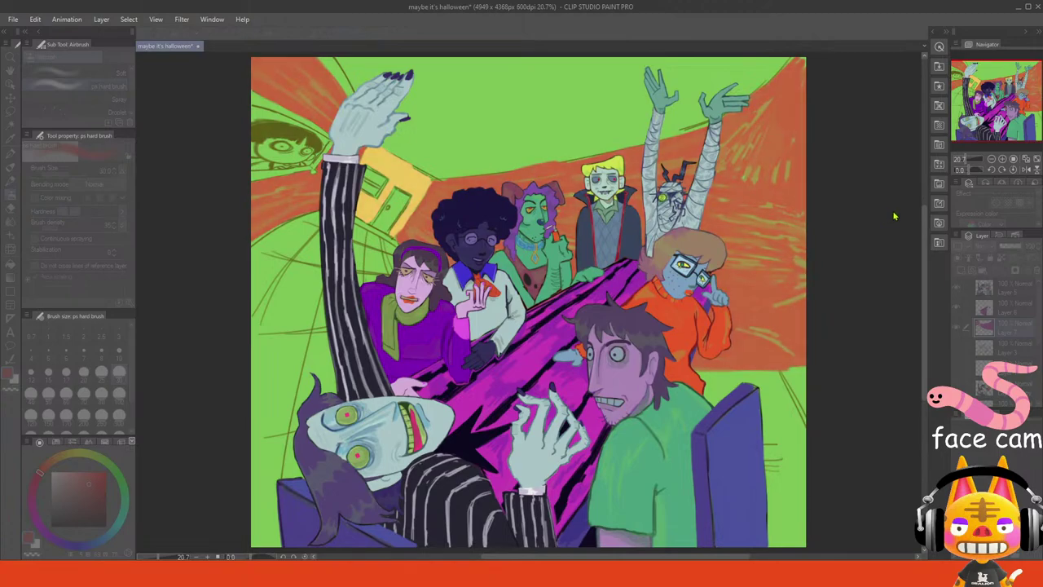
key(ctrl+y)
click(997, 194)
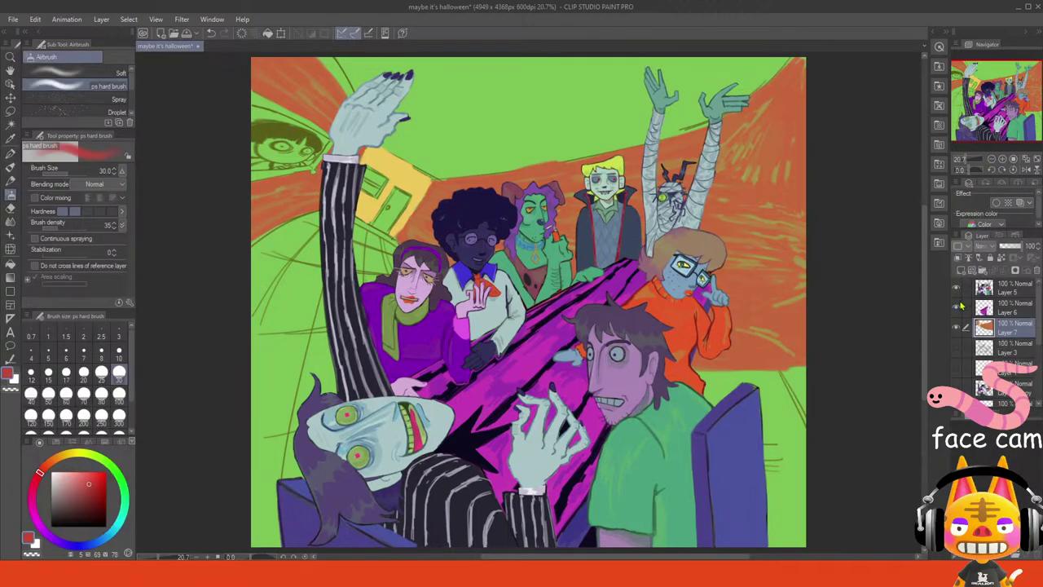
- Hide the painted characters and table on Layers 5 and 6, leaving the walls around the door in view
click(957, 307)
click(956, 287)
drag(1003, 125, 978, 116)
click(1001, 167)
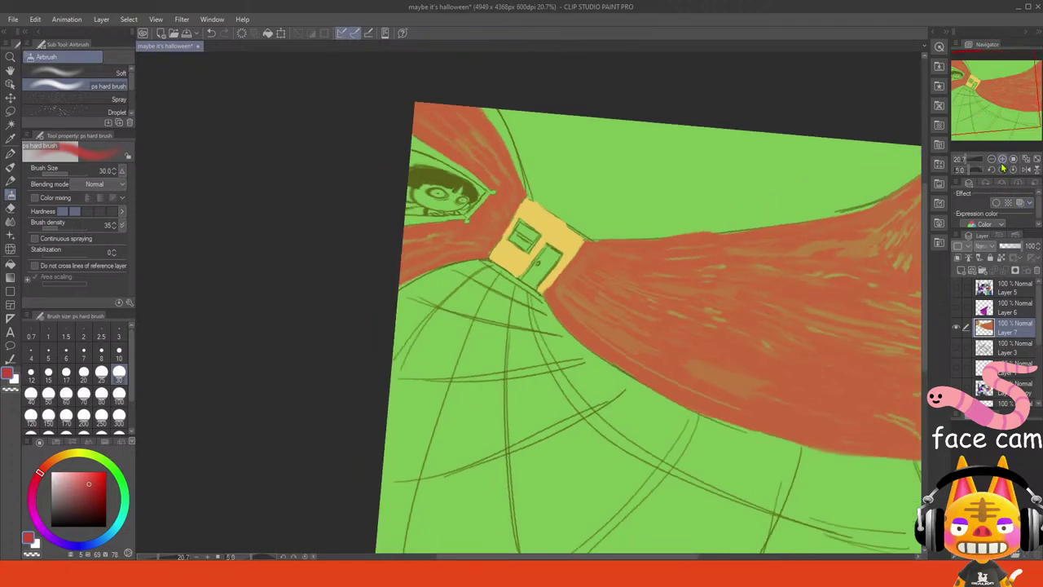
click(1002, 160)
click(1002, 161)
click(1003, 161)
click(993, 168)
drag(975, 108, 982, 101)
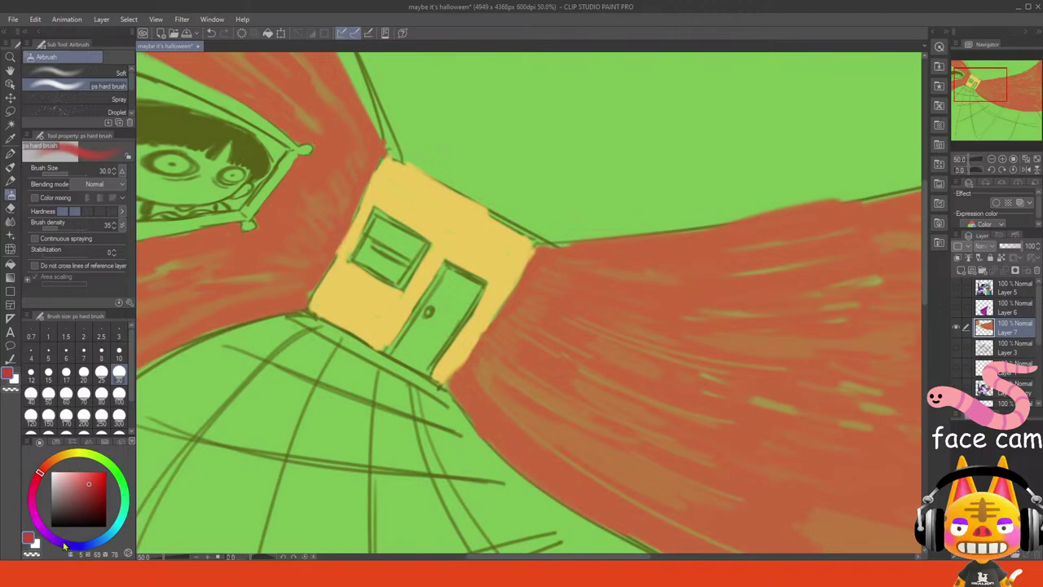
- Paint a violet stroke at size 70 in the right wall's lower corner beside the door and sample the blended purple
click(61, 542)
click(83, 393)
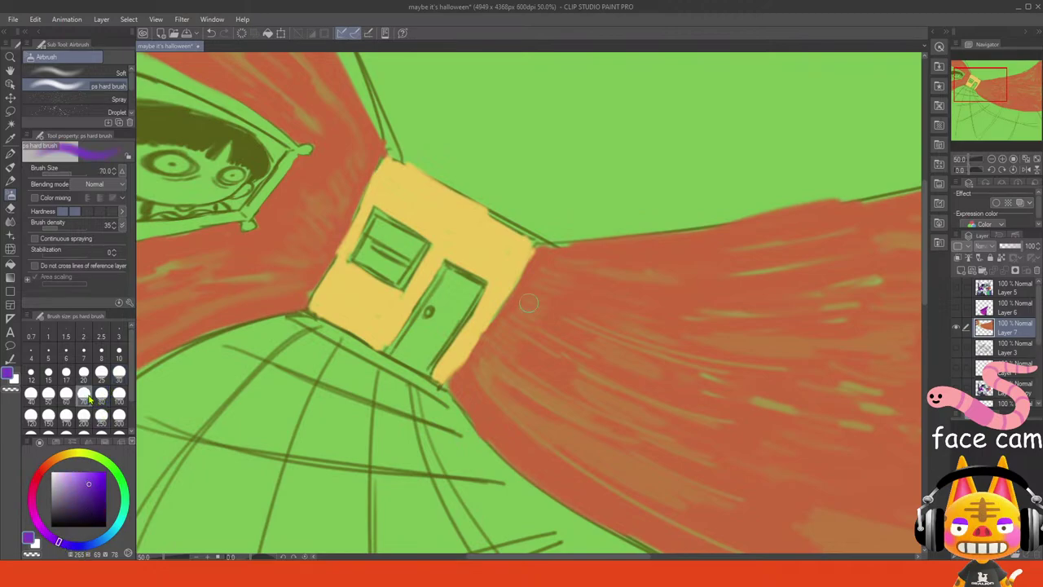
mouse_move(461, 378)
mouse_down()
mouse_move(494, 413)
mouse_move(474, 398)
mouse_move(500, 418)
mouse_move(476, 401)
mouse_move(491, 426)
mouse_up()
key(ctrl+z)
alt+click(477, 409)
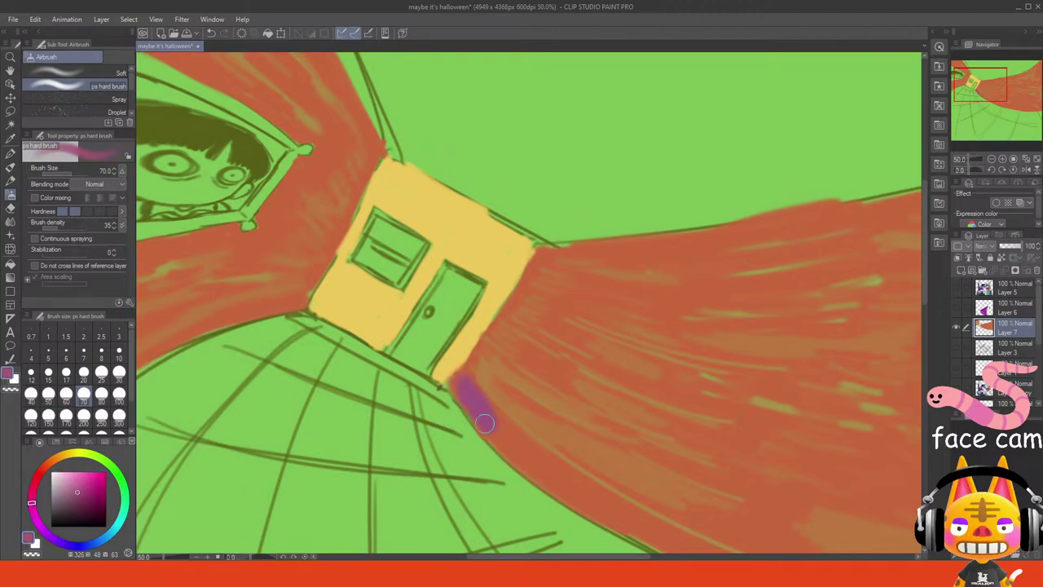
- Paint purple streaks at size 30 along the right wall's edge beside the back wall, fanning outward with the perspective
click(119, 372)
drag(475, 384, 520, 416)
drag(483, 376, 534, 419)
mouse_move(486, 370)
mouse_down()
mouse_move(547, 408)
mouse_move(568, 408)
mouse_move(505, 354)
mouse_move(535, 339)
mouse_move(570, 348)
mouse_move(584, 328)
mouse_move(529, 302)
mouse_move(559, 321)
mouse_move(595, 308)
mouse_move(652, 323)
mouse_move(541, 266)
mouse_move(585, 255)
mouse_move(562, 245)
mouse_move(548, 254)
mouse_move(571, 273)
mouse_move(547, 284)
mouse_up()
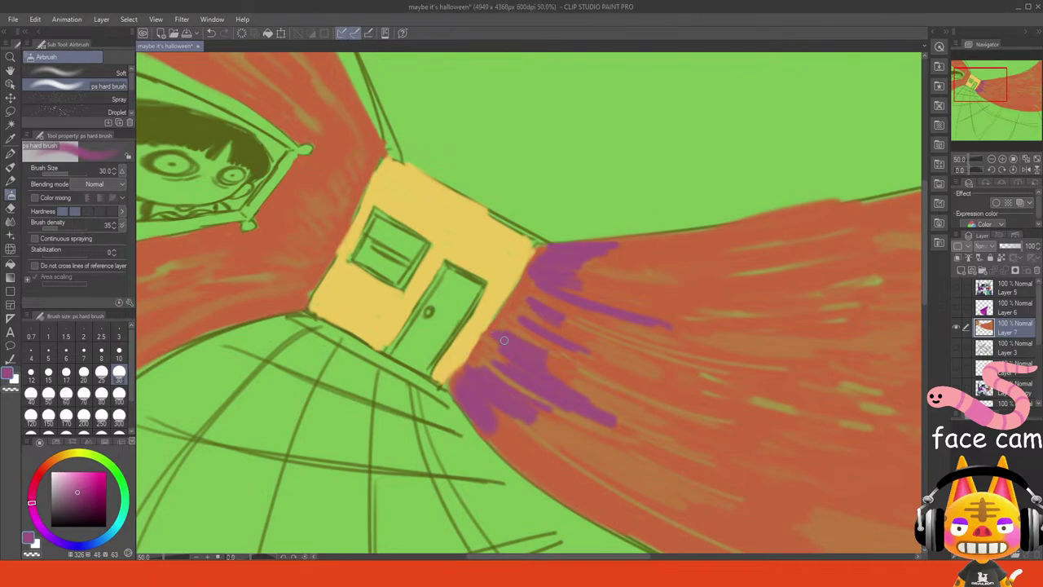
mouse_move(494, 340)
mouse_down()
mouse_move(512, 350)
mouse_move(496, 324)
mouse_move(502, 334)
mouse_up()
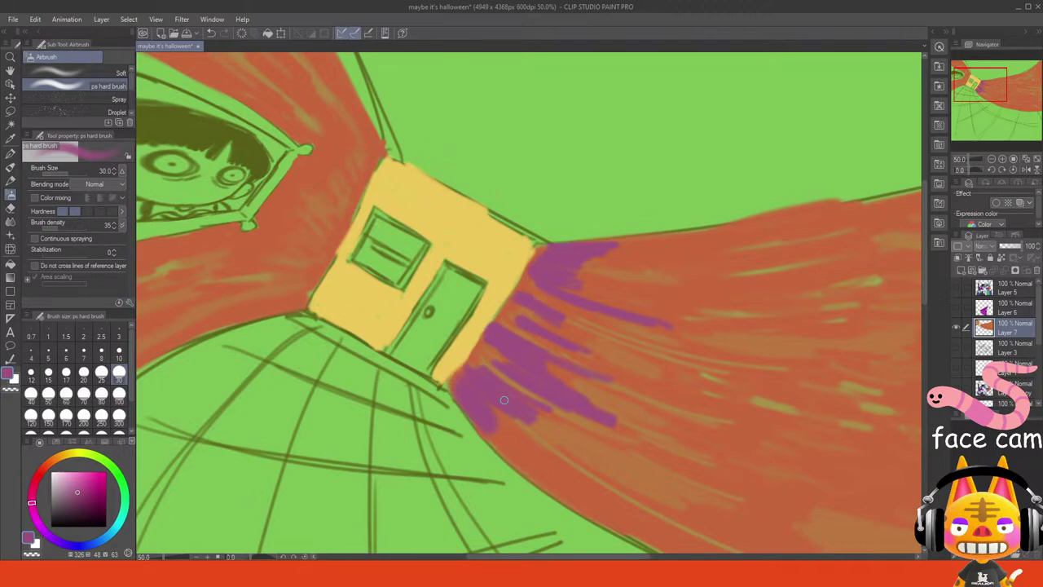
- Sample the right wall's orange-red and brown-orange and break up the purple streaks with thin strokes of both
alt+click(505, 435)
mouse_move(504, 436)
mouse_down()
mouse_move(467, 389)
mouse_move(480, 388)
mouse_up()
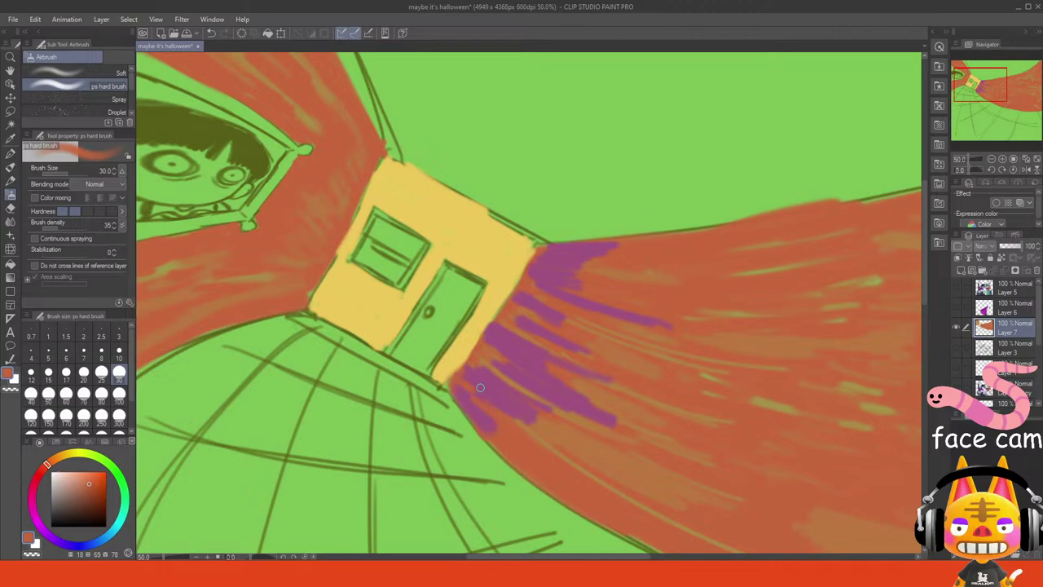
alt+click(570, 443)
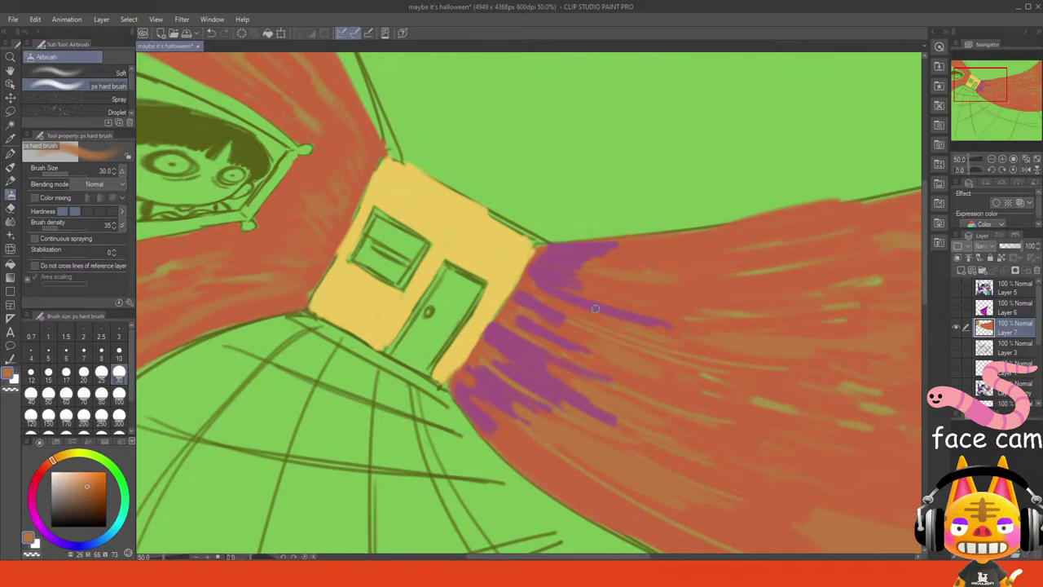
drag(569, 287, 659, 318)
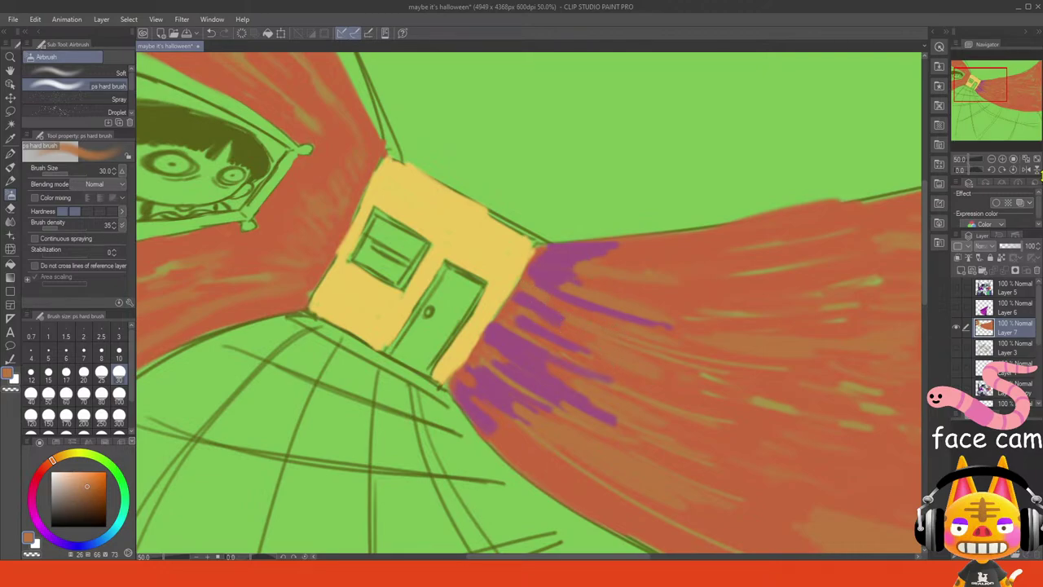
- Sample the purple of the right wall's streaks and paint short streaks on the left wall at the back wall's upper corner
click(1027, 160)
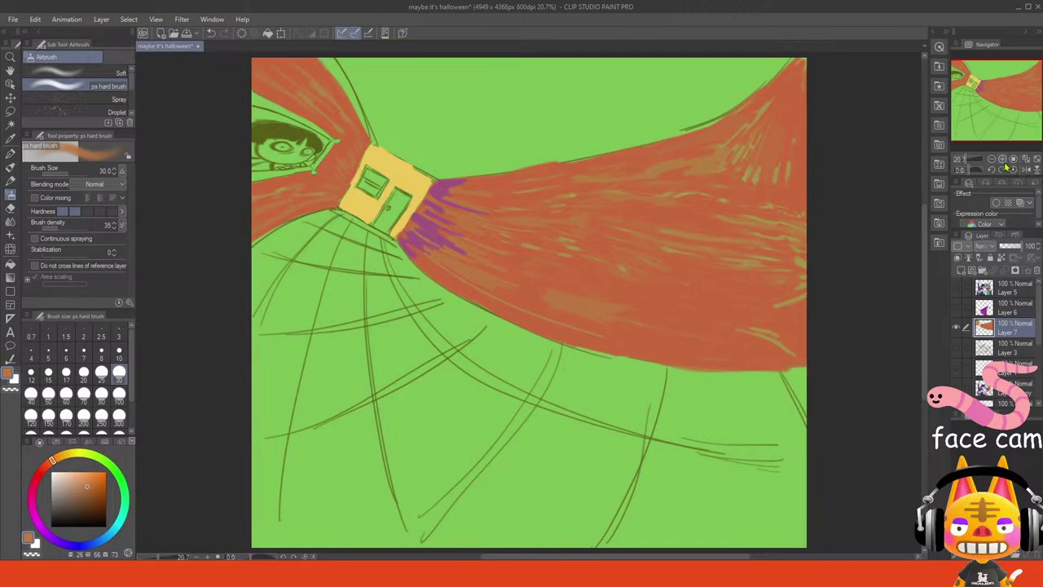
click(1002, 159)
click(1002, 159)
click(1002, 159)
drag(994, 100, 965, 78)
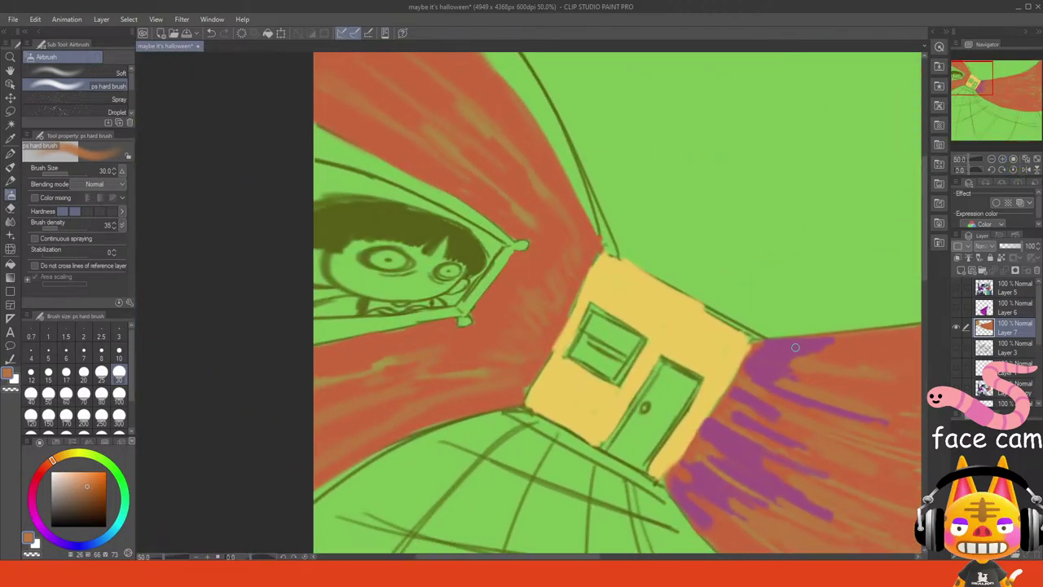
alt+click(788, 351)
mouse_move(587, 267)
mouse_down()
mouse_move(568, 218)
mouse_move(589, 258)
mouse_move(574, 249)
mouse_move(587, 251)
mouse_up()
key(ctrl+z)
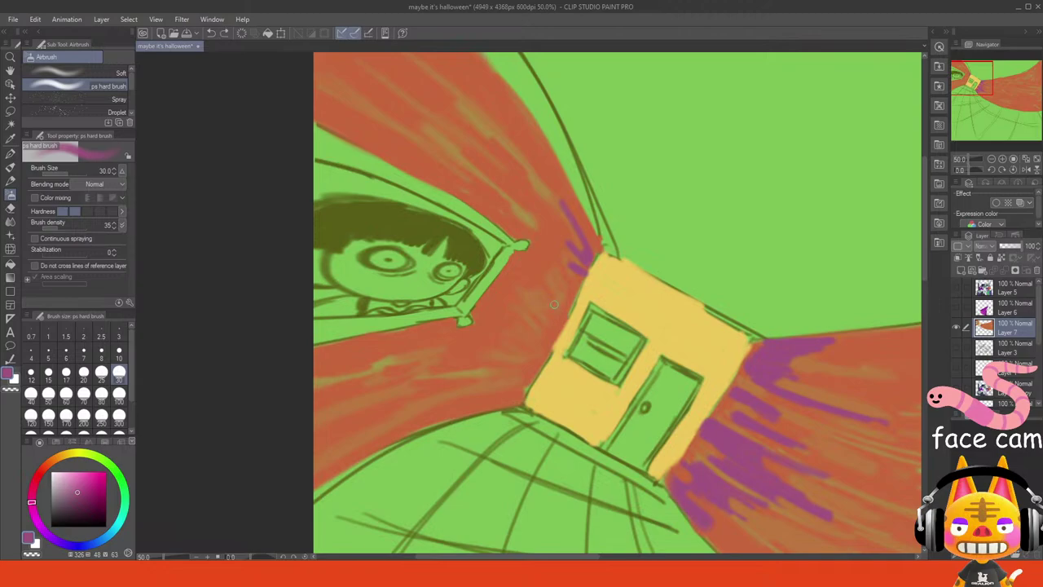
- Continue the short purple streaks down the left wall's edge to the back wall's lower corner
drag(561, 309, 545, 300)
drag(544, 349, 530, 349)
mouse_move(512, 394)
mouse_down()
mouse_move(528, 395)
mouse_move(481, 396)
mouse_move(502, 399)
mouse_up()
key(ctrl+z)
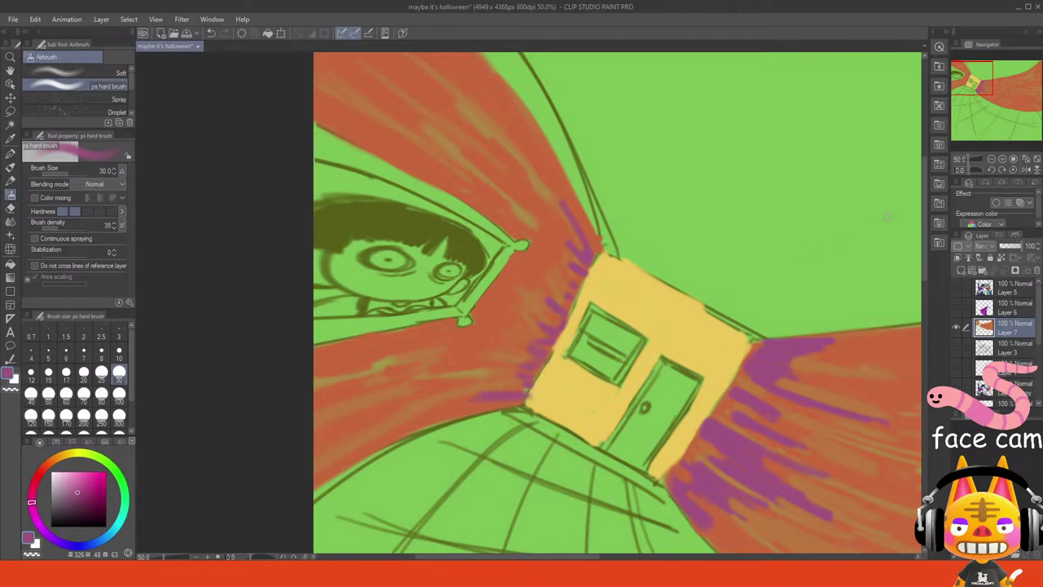
click(991, 159)
click(1024, 159)
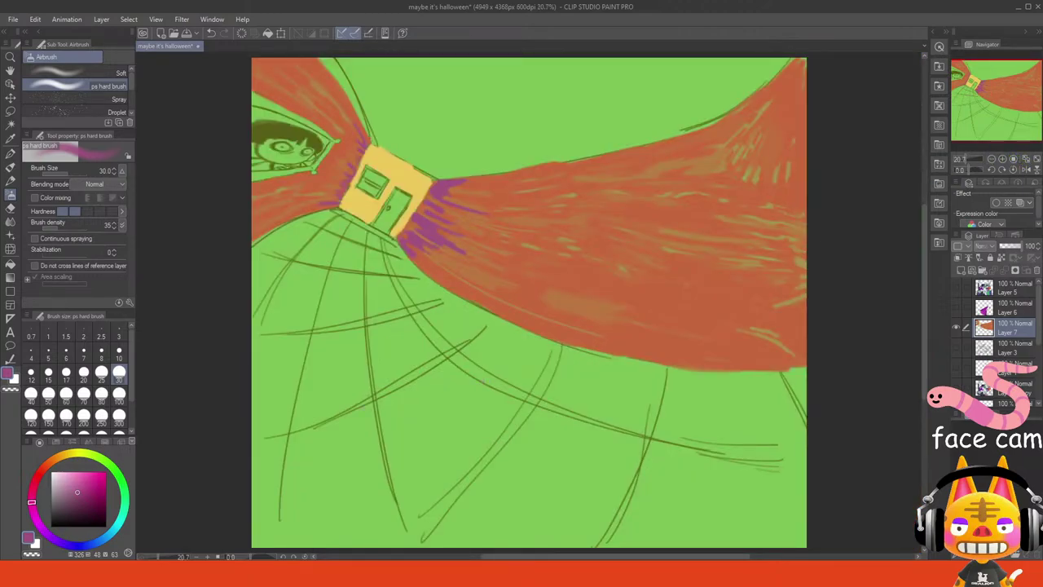
- Show Layer 6, and briefly show Layer 5 to check the room background against the characters
click(957, 306)
click(956, 287)
click(958, 288)
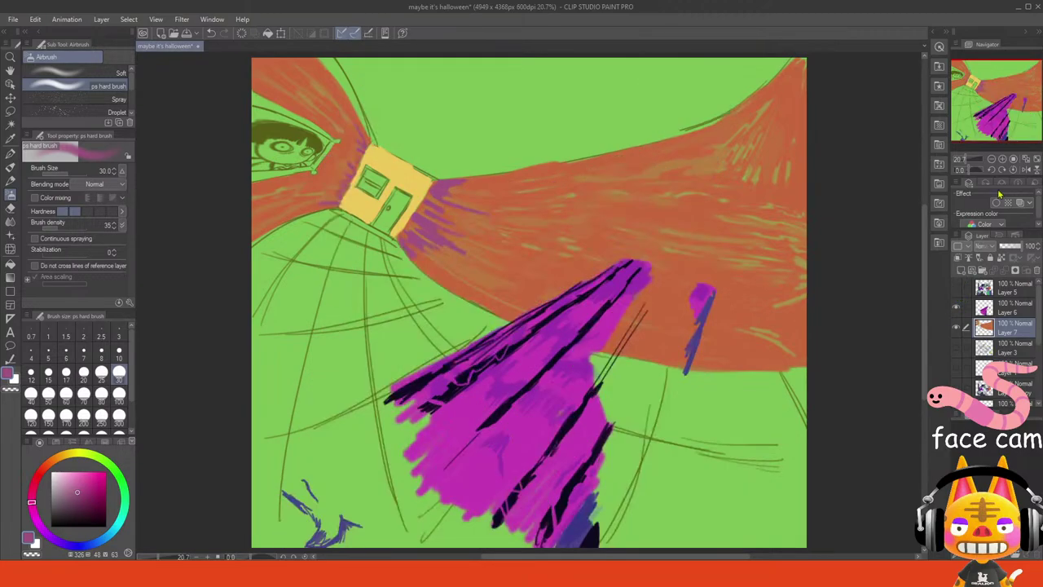
click(957, 288)
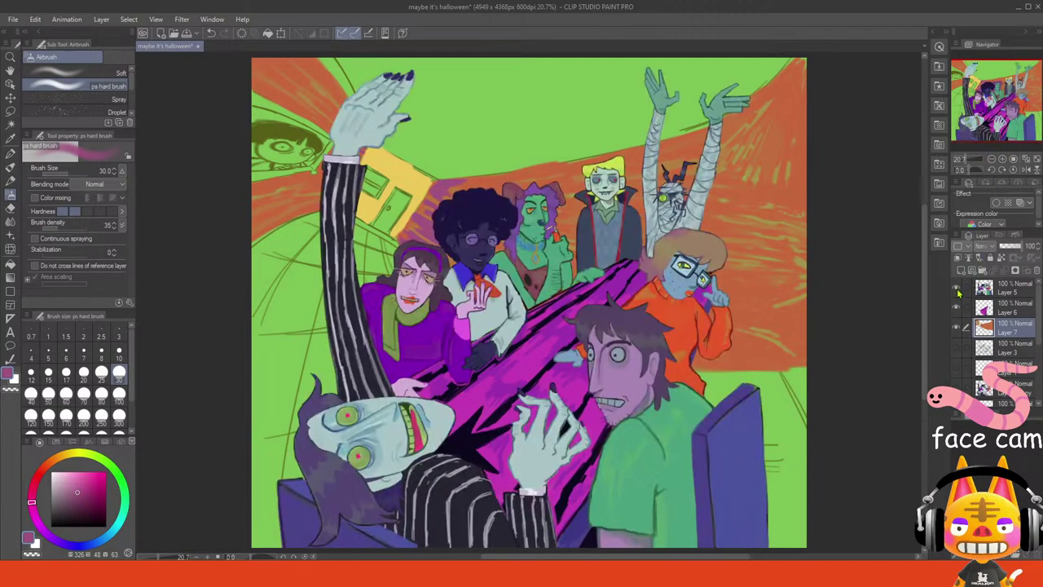
click(957, 291)
- Pick a dark brown and paint the right side and both corner knobs of the left wall's picture frame at brush size 17
click(972, 87)
click(1002, 159)
click(1002, 159)
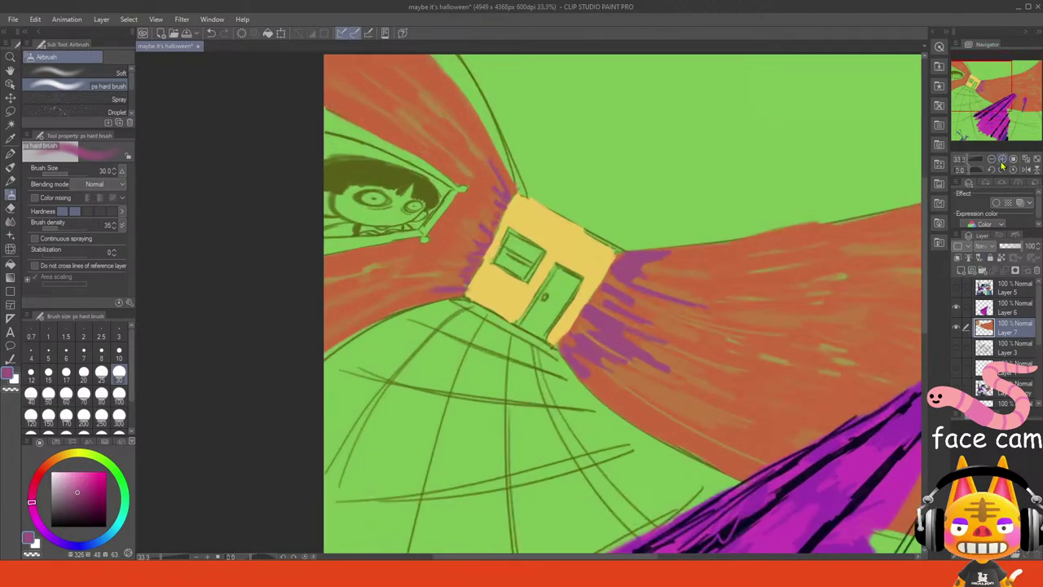
click(1002, 159)
drag(979, 85, 970, 80)
click(1002, 159)
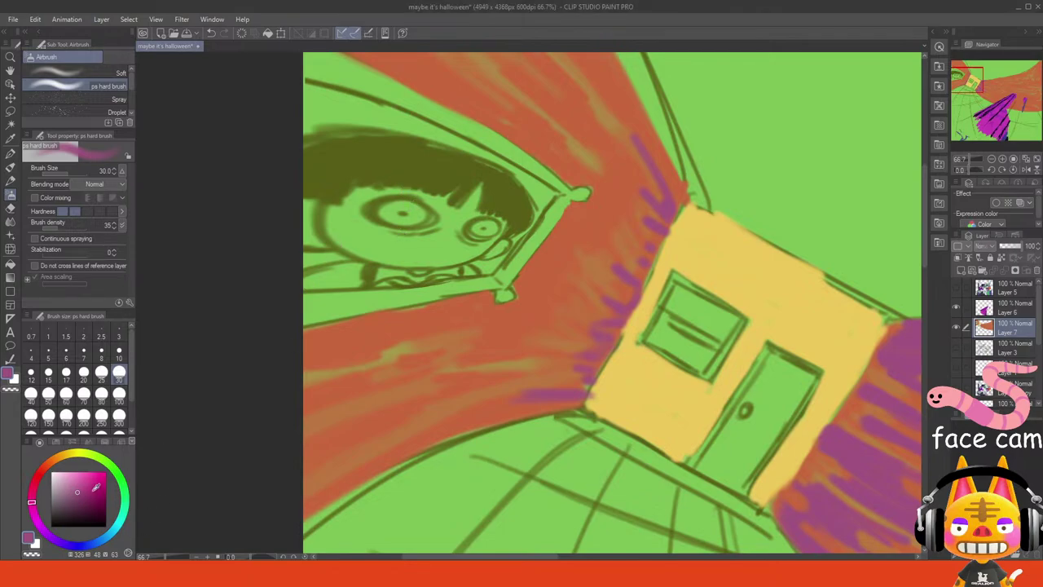
drag(62, 455, 54, 461)
drag(99, 499, 80, 504)
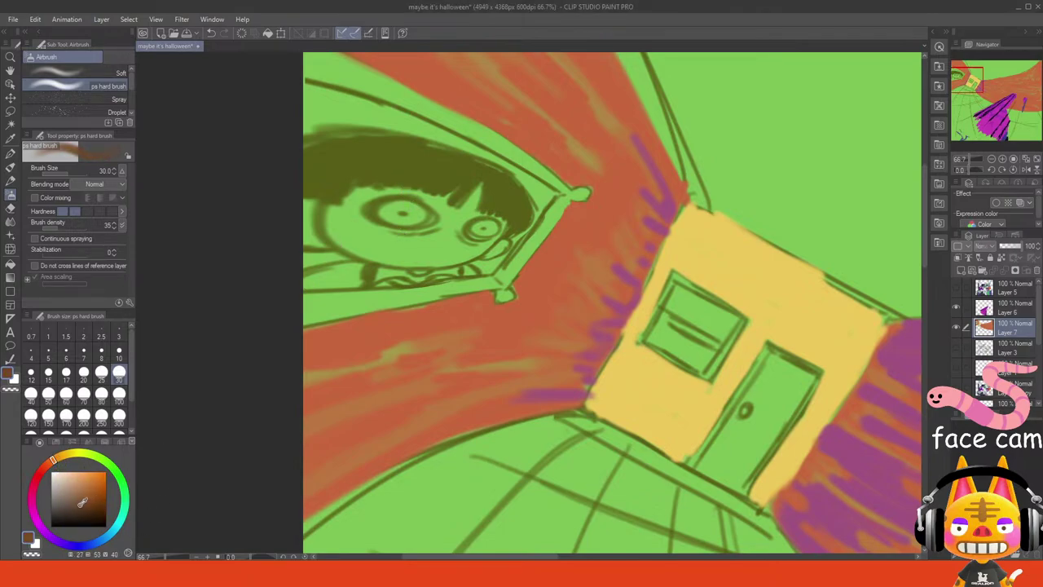
click(79, 504)
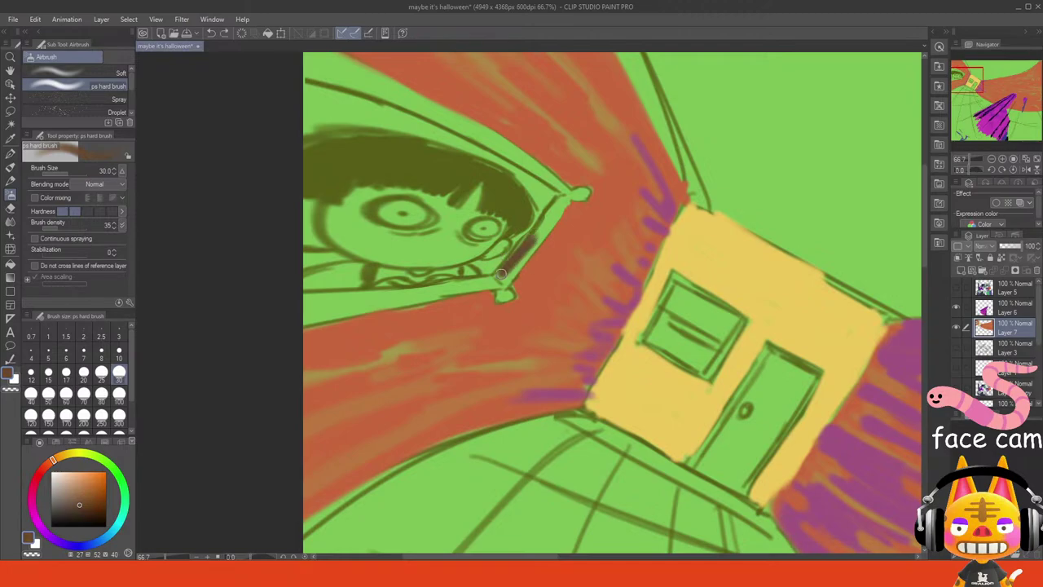
click(68, 377)
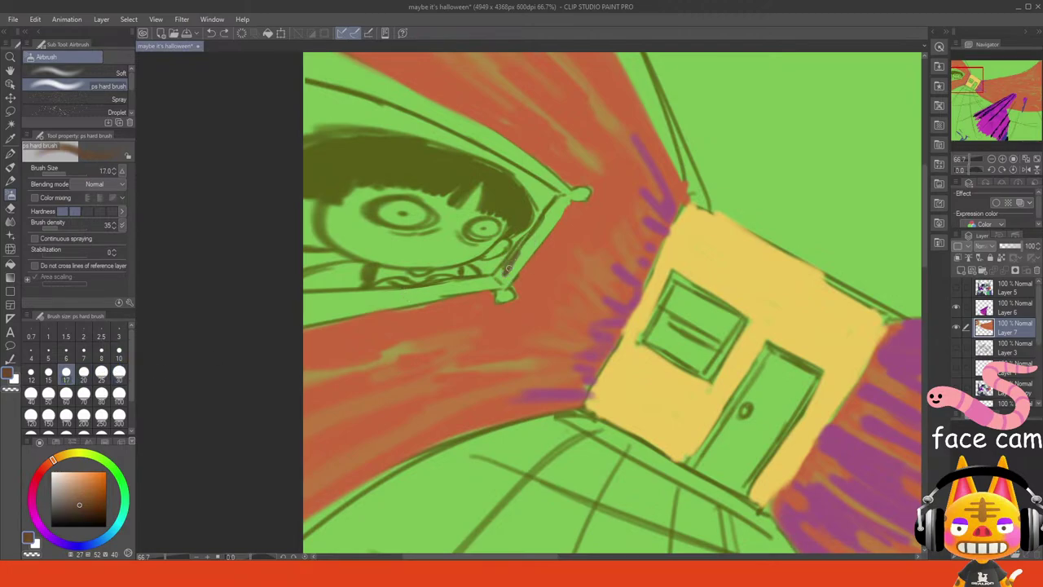
mouse_move(500, 278)
mouse_down()
mouse_move(522, 254)
mouse_move(513, 277)
mouse_move(547, 213)
mouse_move(523, 247)
mouse_move(528, 259)
mouse_move(553, 207)
mouse_move(580, 193)
mouse_move(570, 196)
mouse_up()
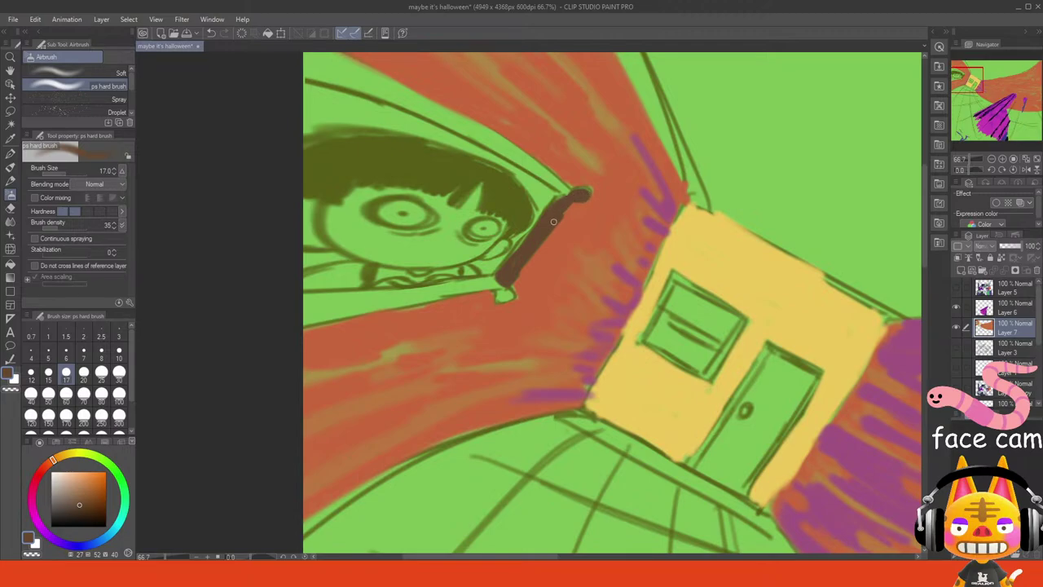
drag(499, 299, 506, 291)
drag(555, 228, 524, 270)
key(ctrl+z)
- Pick a lighter orange-brown, fill the picture frame's lower edge with it and streak the frame's right side
click(82, 491)
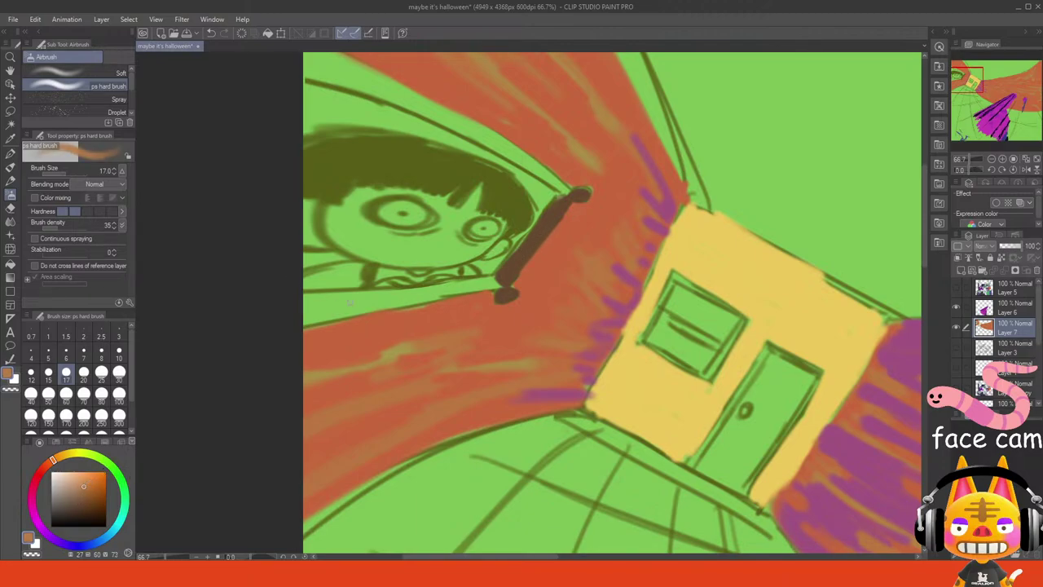
mouse_move(334, 336)
mouse_down()
mouse_move(325, 313)
mouse_move(334, 308)
mouse_move(315, 298)
mouse_move(359, 300)
mouse_move(295, 324)
mouse_move(390, 303)
mouse_move(396, 293)
mouse_move(385, 287)
mouse_move(486, 282)
mouse_move(453, 288)
mouse_up()
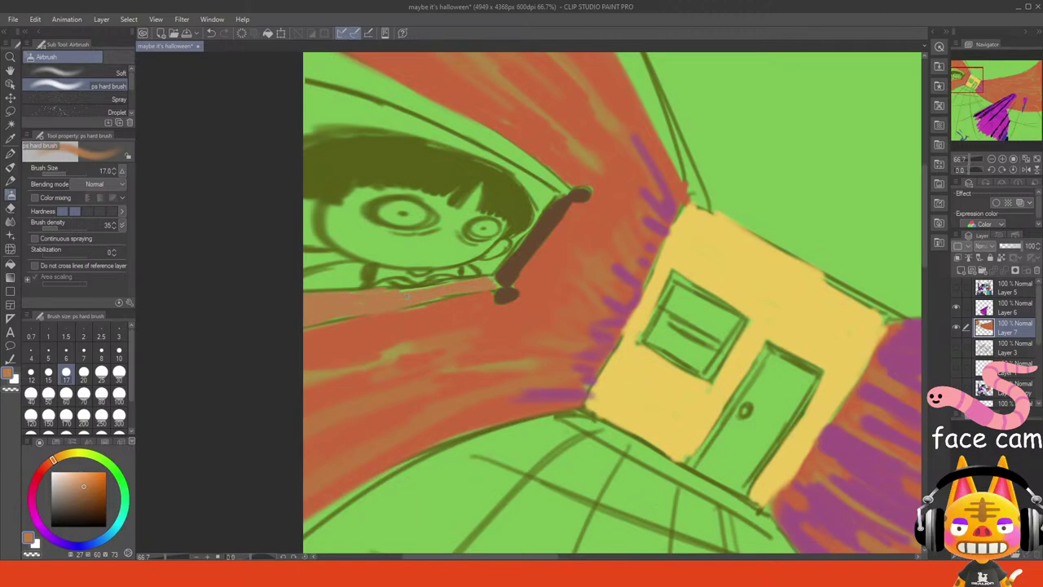
mouse_move(526, 248)
mouse_down()
mouse_move(532, 213)
mouse_move(541, 233)
mouse_move(545, 223)
mouse_move(500, 277)
mouse_up()
- Sample the mid-brown of the frame's right side, paint it over the upper knob and fill the frame's upper edge
alt+click(536, 239)
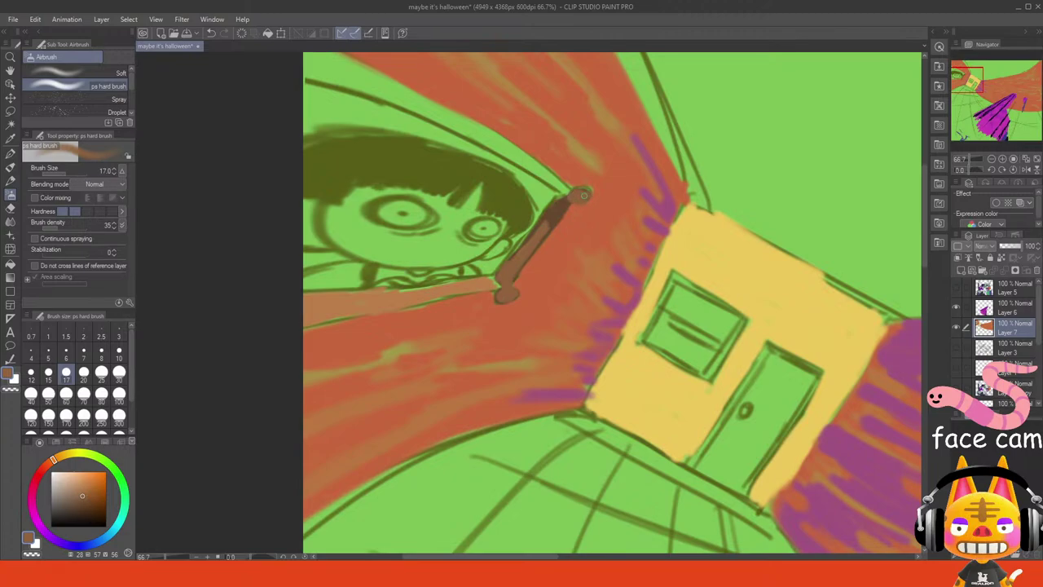
drag(584, 194, 545, 217)
mouse_move(493, 141)
mouse_down()
mouse_move(566, 194)
mouse_move(545, 174)
mouse_up()
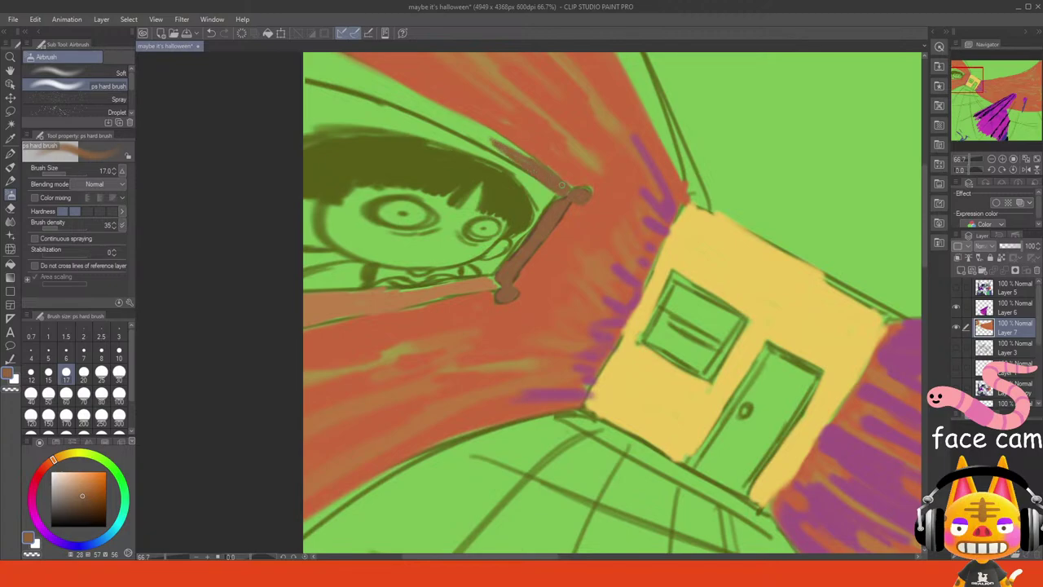
drag(965, 76, 960, 77)
mouse_move(347, 119)
mouse_down()
mouse_move(414, 148)
mouse_move(338, 114)
mouse_move(414, 145)
mouse_move(338, 106)
mouse_move(327, 90)
mouse_move(486, 172)
mouse_move(444, 162)
mouse_move(530, 206)
mouse_move(497, 176)
mouse_move(542, 200)
mouse_move(471, 159)
mouse_move(486, 176)
mouse_up()
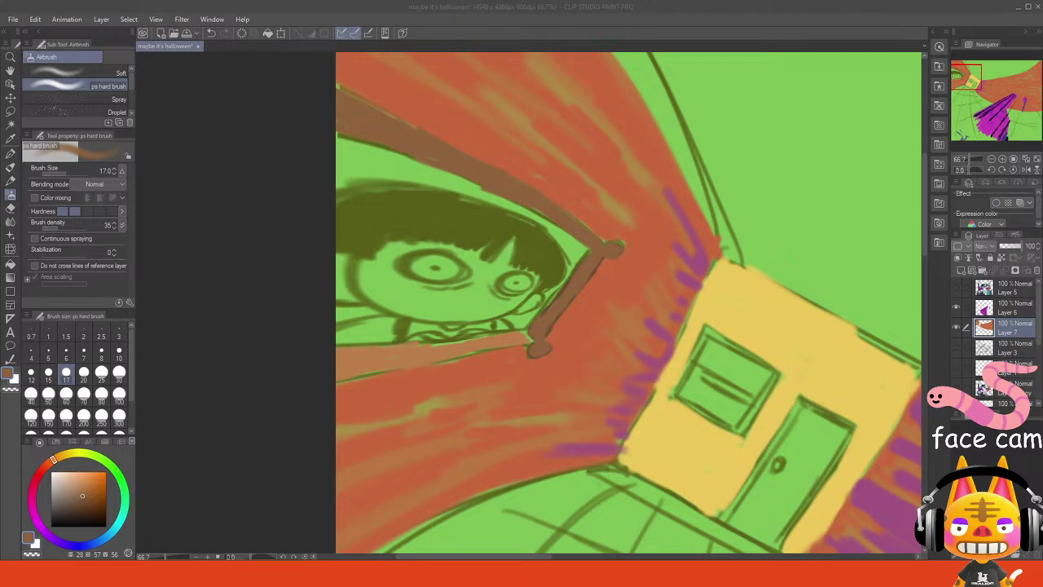
- Sample the olive-brown at the frame's lower corner and define the edges of the upper frame bar with thin strokes at size 10
alt+click(531, 341)
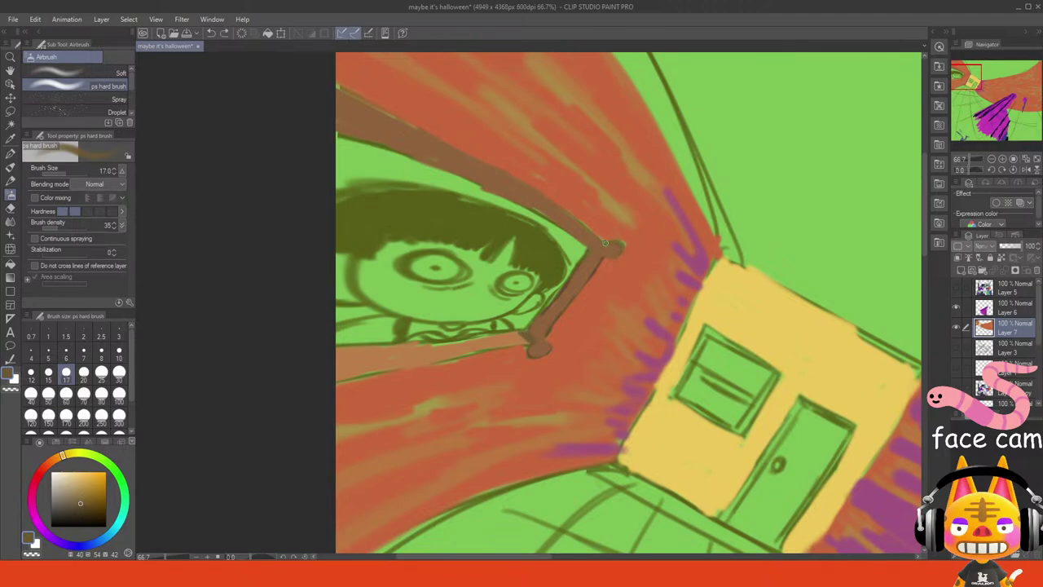
key(bracketleft)
key(bracketleft)
key(bracketleft)
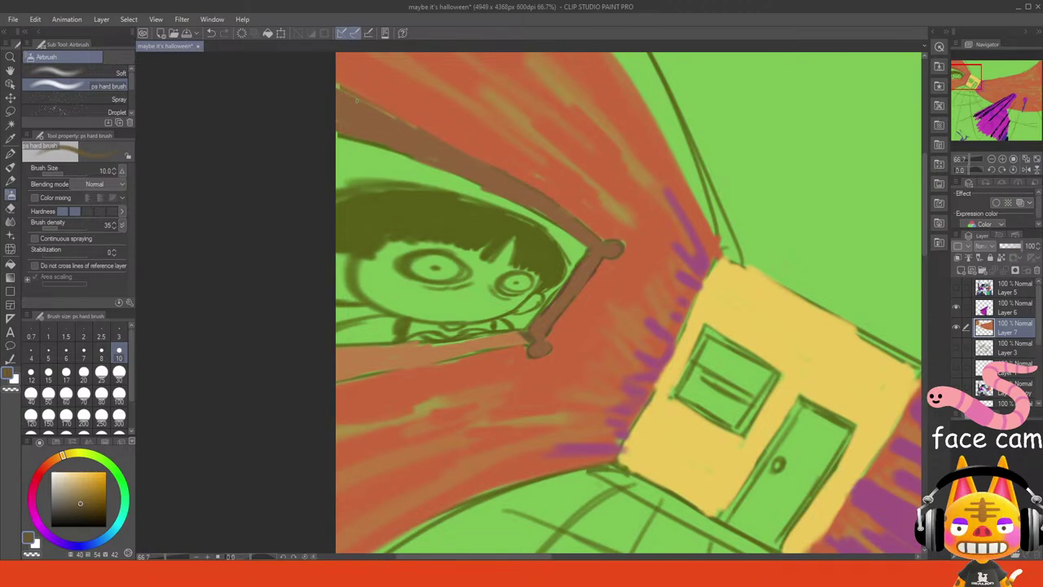
drag(412, 125, 466, 155)
drag(401, 156, 477, 193)
key(ctrl+z)
drag(430, 165, 483, 190)
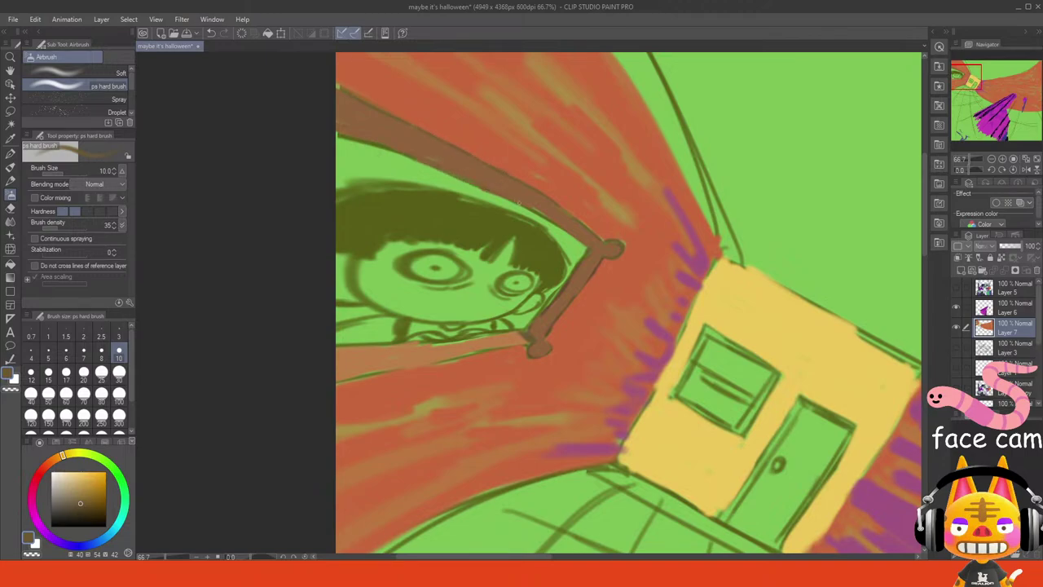
mouse_move(976, 83)
mouse_down()
mouse_move(986, 81)
mouse_move(953, 73)
mouse_move(972, 81)
mouse_up()
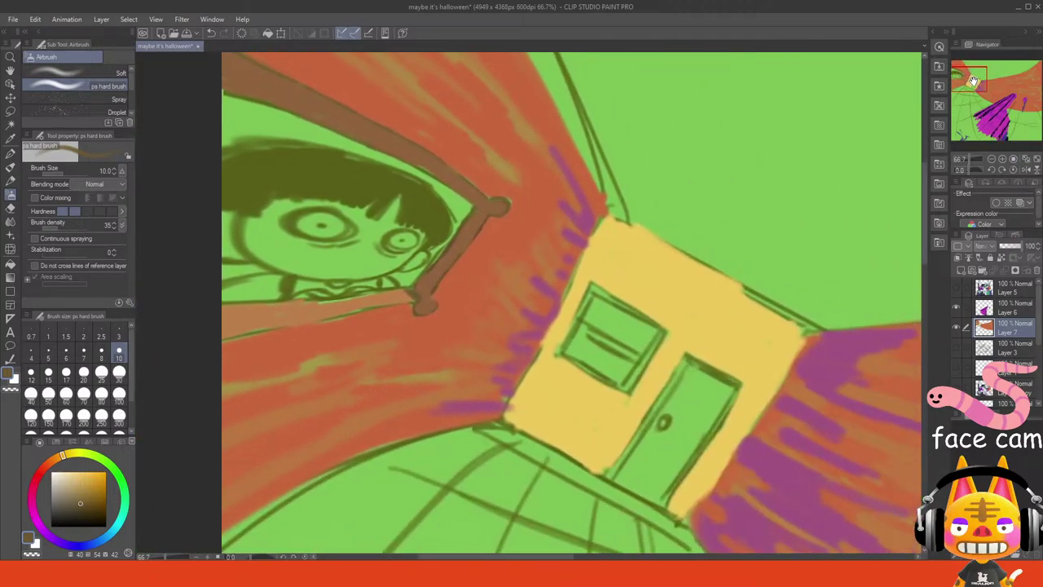
alt+click(542, 313)
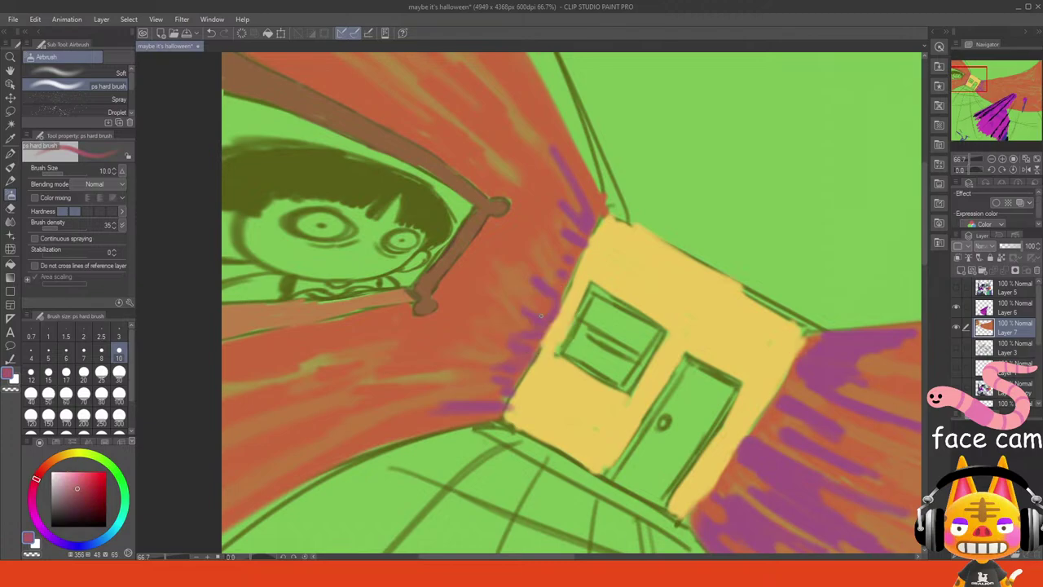
click(91, 487)
click(95, 542)
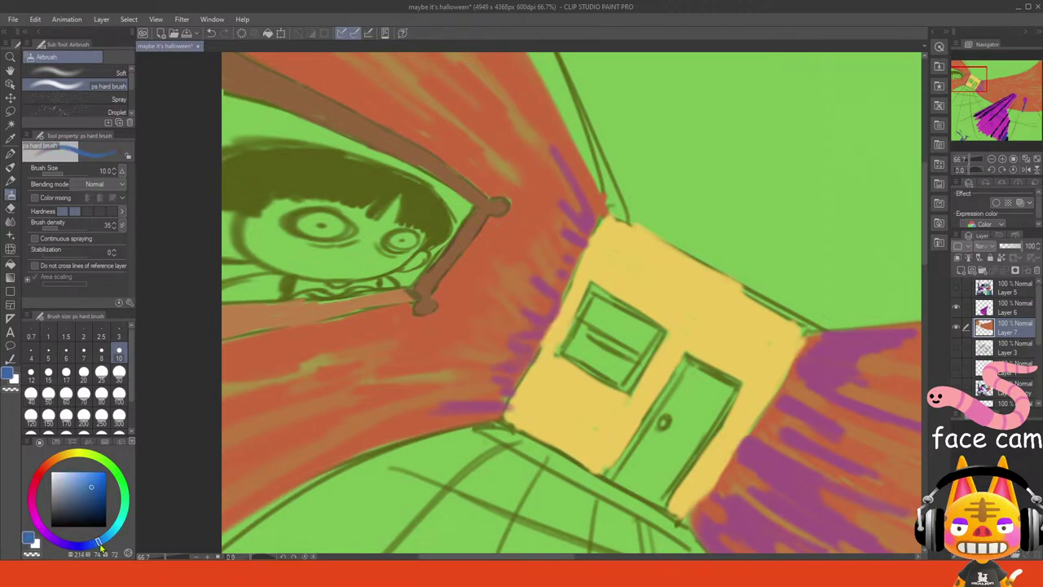
click(119, 378)
mouse_move(520, 308)
mouse_down()
mouse_move(549, 325)
mouse_move(554, 304)
mouse_move(553, 315)
mouse_move(526, 312)
mouse_move(536, 321)
mouse_move(548, 306)
mouse_move(537, 282)
mouse_move(570, 273)
mouse_up()
key(ctrl+z)
alt+click(531, 304)
key(ctrl+z)
key(ctrl+z)
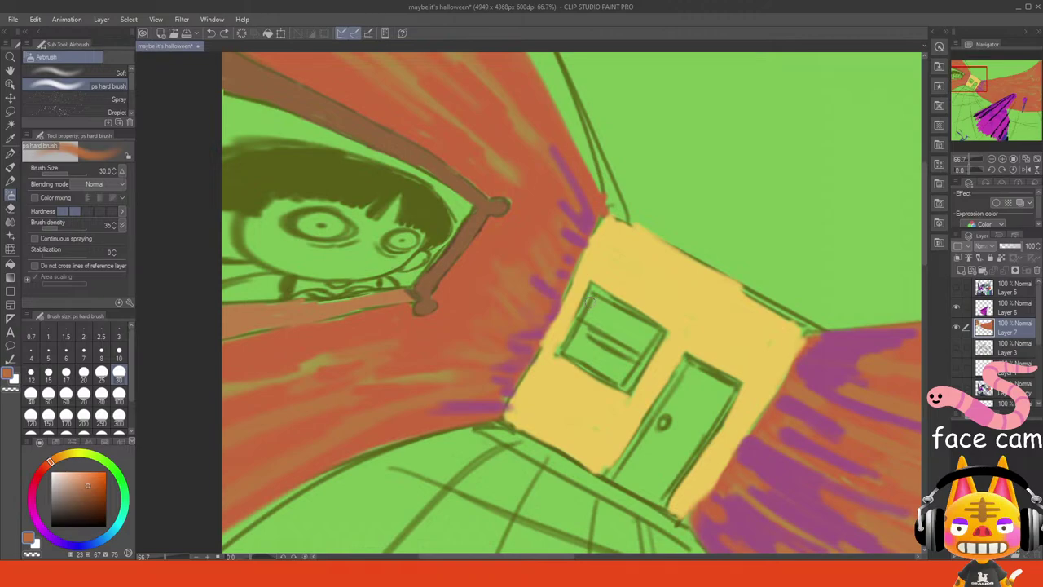
- Pick a pale greyish lavender and fill the left cheek and chin of the framed portrait's face at brush size 17
click(59, 481)
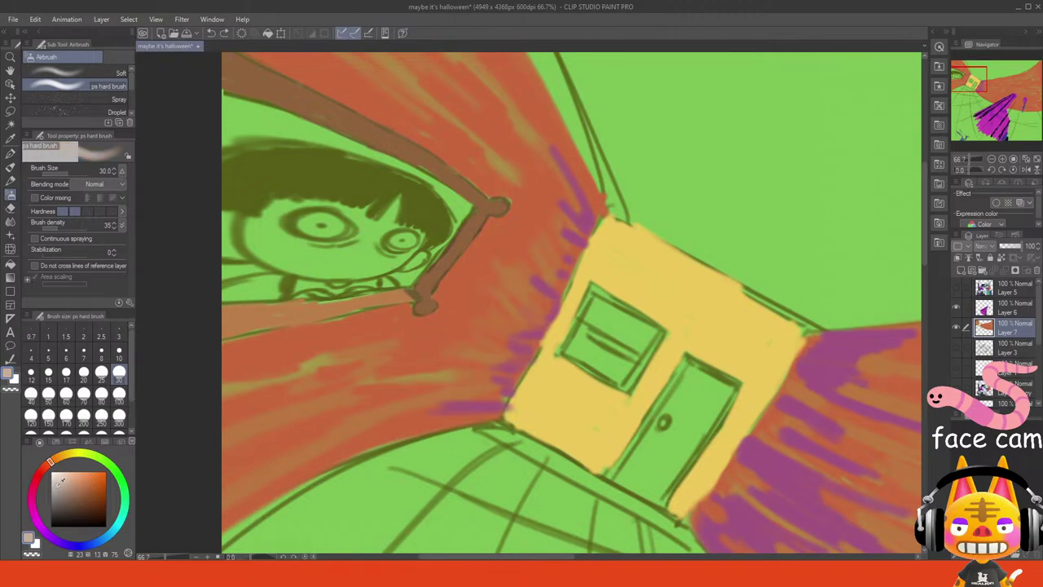
click(60, 542)
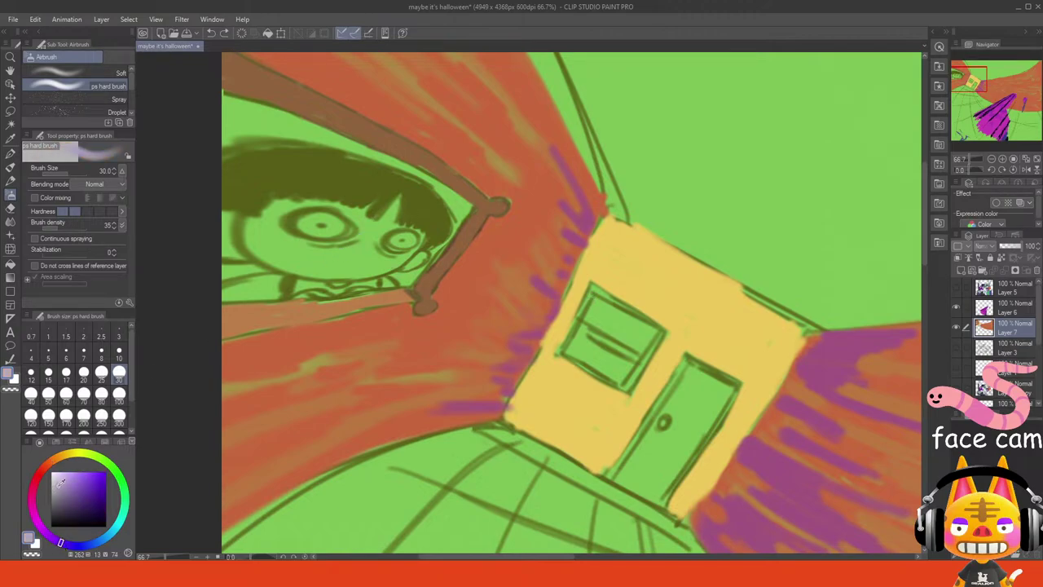
mouse_move(962, 75)
mouse_down()
mouse_move(951, 74)
mouse_move(993, 97)
mouse_move(958, 75)
mouse_up()
click(1002, 159)
click(1002, 159)
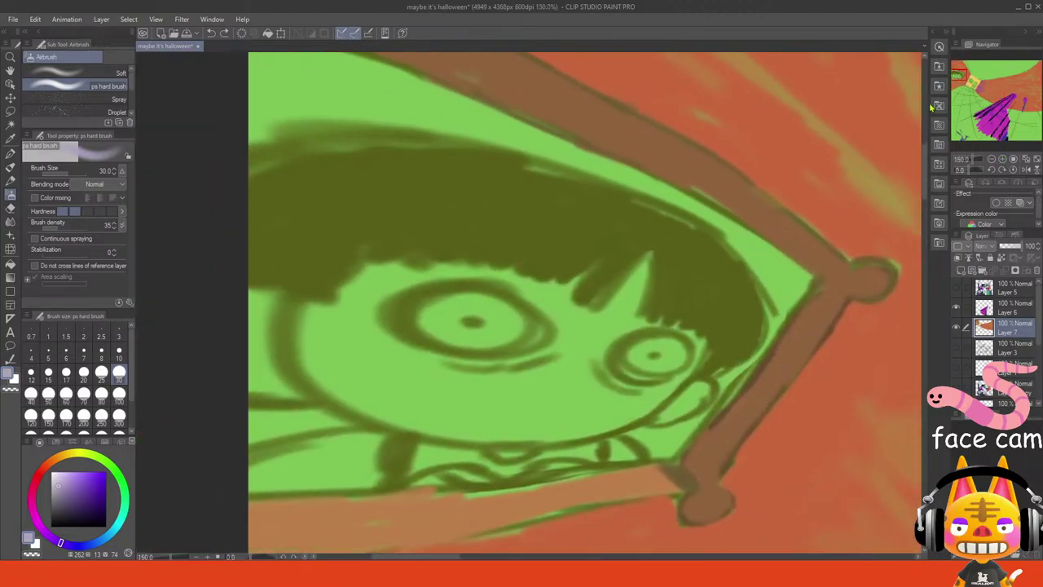
click(66, 373)
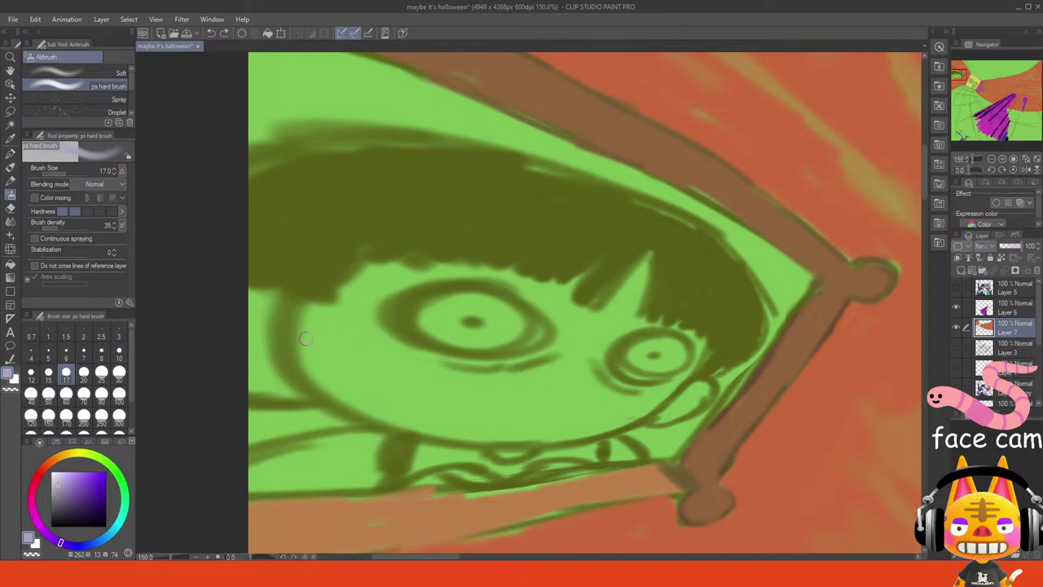
mouse_move(328, 377)
mouse_down()
mouse_move(305, 309)
mouse_move(338, 311)
mouse_move(349, 286)
mouse_move(380, 277)
mouse_move(361, 275)
mouse_move(354, 307)
mouse_move(367, 351)
mouse_move(376, 295)
mouse_move(374, 362)
mouse_up()
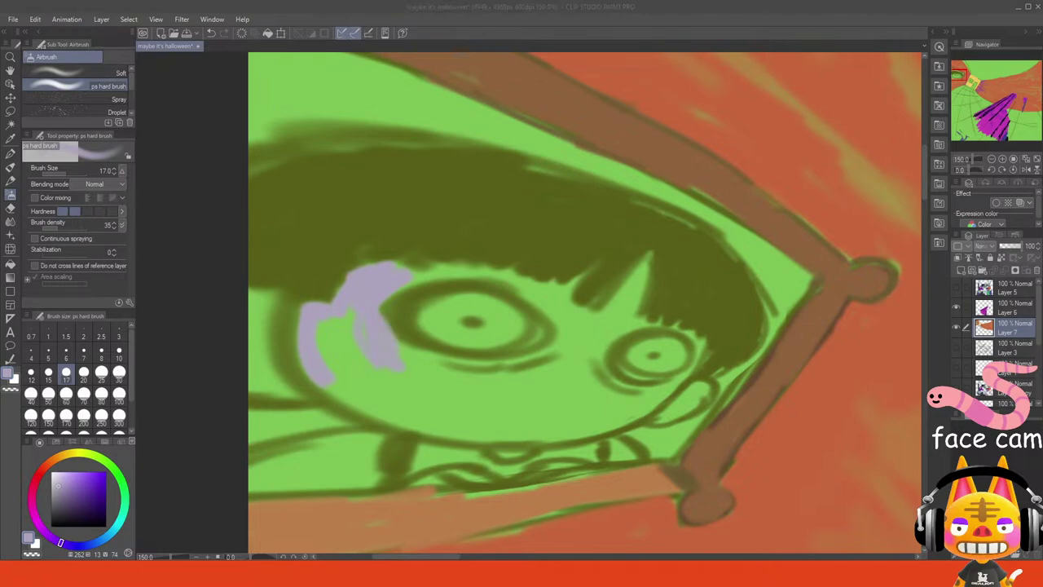
mouse_move(383, 317)
mouse_down()
mouse_move(365, 355)
mouse_move(337, 323)
mouse_move(343, 372)
mouse_up()
mouse_move(387, 406)
mouse_down()
mouse_move(340, 356)
mouse_move(350, 348)
mouse_move(506, 373)
mouse_move(549, 366)
mouse_move(541, 359)
mouse_move(565, 339)
mouse_move(521, 433)
mouse_up()
mouse_move(398, 394)
mouse_down()
mouse_move(415, 425)
mouse_move(511, 429)
mouse_move(507, 416)
mouse_move(413, 383)
mouse_move(531, 388)
mouse_move(523, 378)
mouse_move(524, 405)
mouse_up()
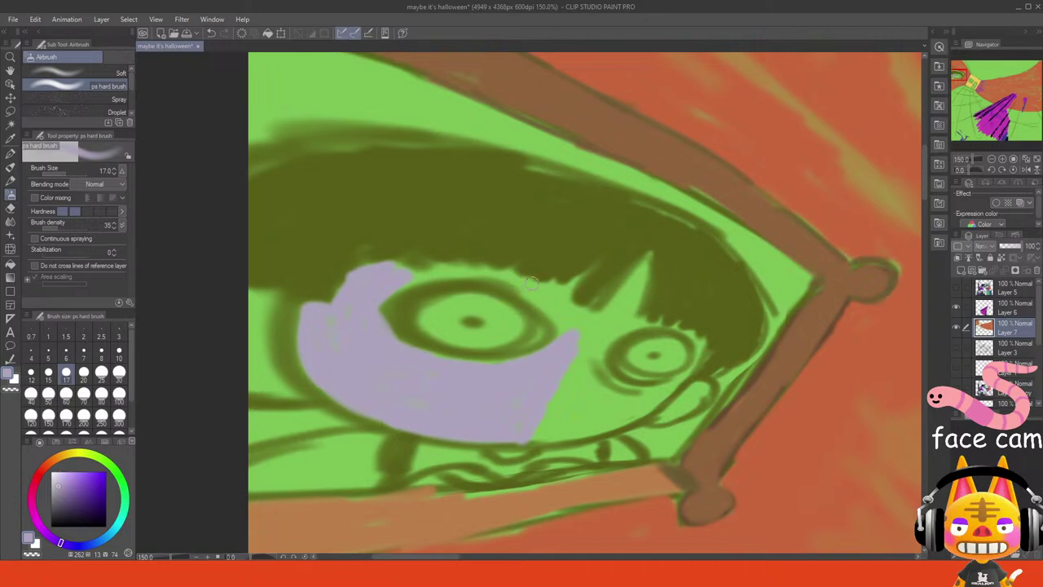
- Fill the rest of the portrait's face around both eyes and the ear area beside the cheek with the pale lavender
mouse_move(531, 283)
mouse_down()
mouse_move(569, 316)
mouse_move(524, 290)
mouse_move(562, 338)
mouse_move(538, 294)
mouse_move(556, 295)
mouse_move(572, 328)
mouse_move(584, 310)
mouse_move(604, 324)
mouse_move(646, 277)
mouse_move(609, 352)
mouse_move(608, 380)
mouse_move(602, 341)
mouse_move(613, 323)
mouse_move(593, 399)
mouse_move(581, 317)
mouse_move(578, 365)
mouse_move(599, 419)
mouse_move(555, 383)
mouse_move(545, 390)
mouse_move(584, 421)
mouse_move(549, 427)
mouse_move(594, 418)
mouse_up()
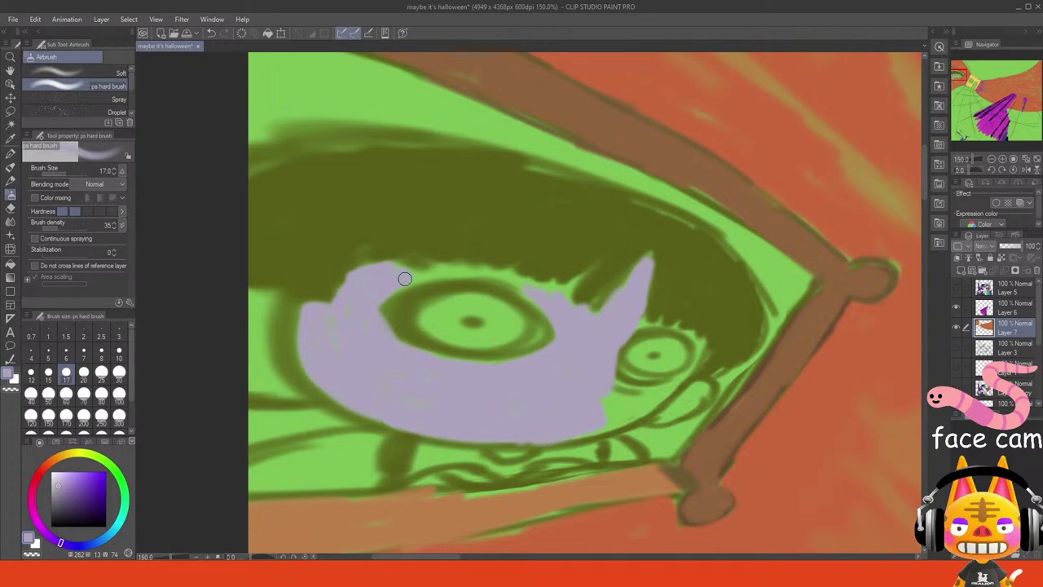
mouse_move(405, 279)
mouse_down()
mouse_move(378, 318)
mouse_move(427, 266)
mouse_move(444, 271)
mouse_move(424, 276)
mouse_move(476, 271)
mouse_move(544, 297)
mouse_move(581, 282)
mouse_move(571, 288)
mouse_move(590, 304)
mouse_move(647, 321)
mouse_move(639, 327)
mouse_move(696, 334)
mouse_up()
mouse_move(691, 377)
mouse_down()
mouse_move(595, 430)
mouse_move(613, 417)
mouse_move(600, 407)
mouse_move(618, 411)
mouse_move(603, 368)
mouse_move(627, 387)
mouse_move(663, 383)
mouse_up()
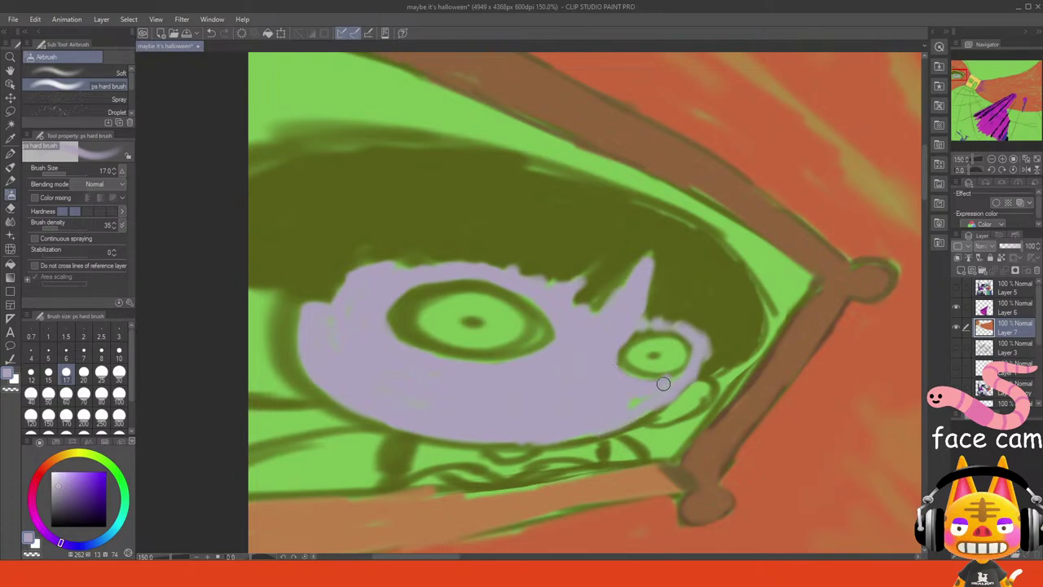
mouse_move(269, 308)
mouse_down()
mouse_move(272, 340)
mouse_move(275, 299)
mouse_move(290, 395)
mouse_move(252, 385)
mouse_move(279, 394)
mouse_up()
mouse_move(242, 348)
mouse_down()
mouse_move(269, 375)
mouse_move(243, 302)
mouse_move(268, 291)
mouse_move(277, 362)
mouse_move(264, 306)
mouse_move(283, 369)
mouse_move(290, 315)
mouse_move(305, 362)
mouse_up()
- Sample the grey-green where lavender meets the outline and redraw the portrait's cheek, ear and chin contour in it
alt+click(288, 339)
drag(287, 323, 308, 390)
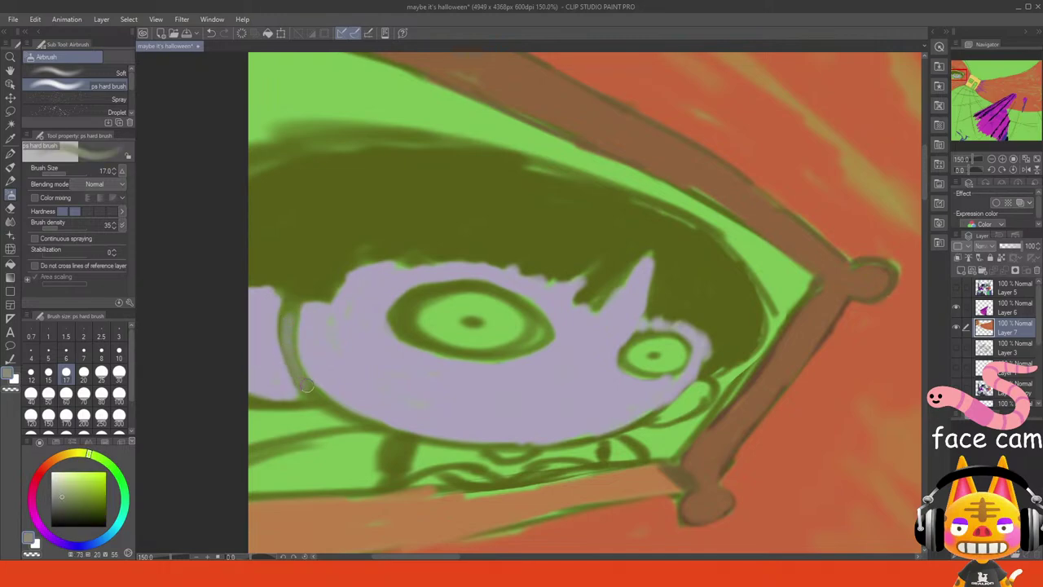
drag(288, 302, 297, 383)
mouse_move(303, 343)
mouse_down()
mouse_move(350, 400)
mouse_move(391, 423)
mouse_up()
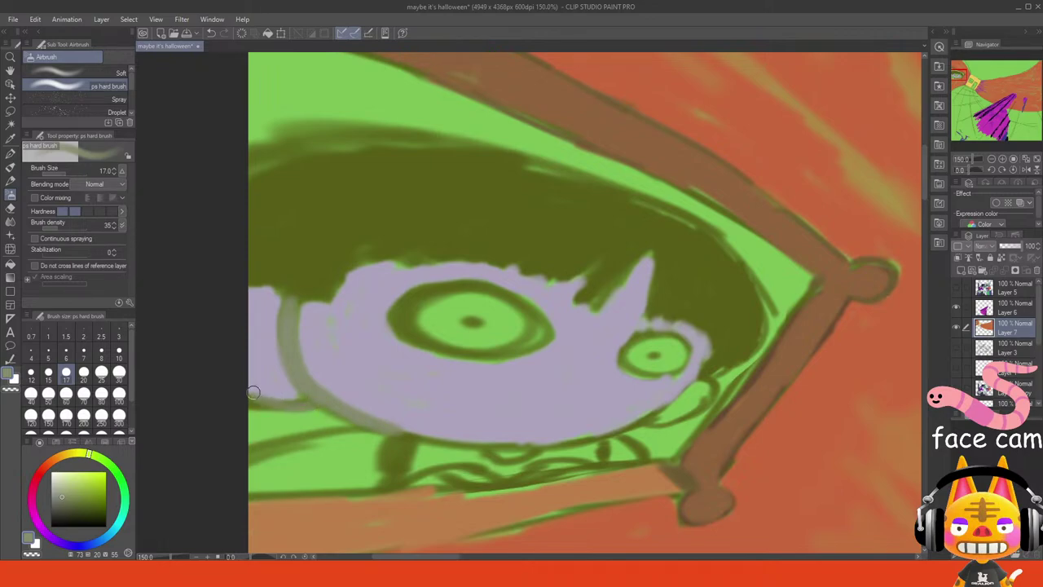
drag(255, 396, 310, 400)
mouse_move(374, 403)
mouse_down()
mouse_move(405, 431)
mouse_move(484, 442)
mouse_move(430, 430)
mouse_move(435, 444)
mouse_move(479, 445)
mouse_up()
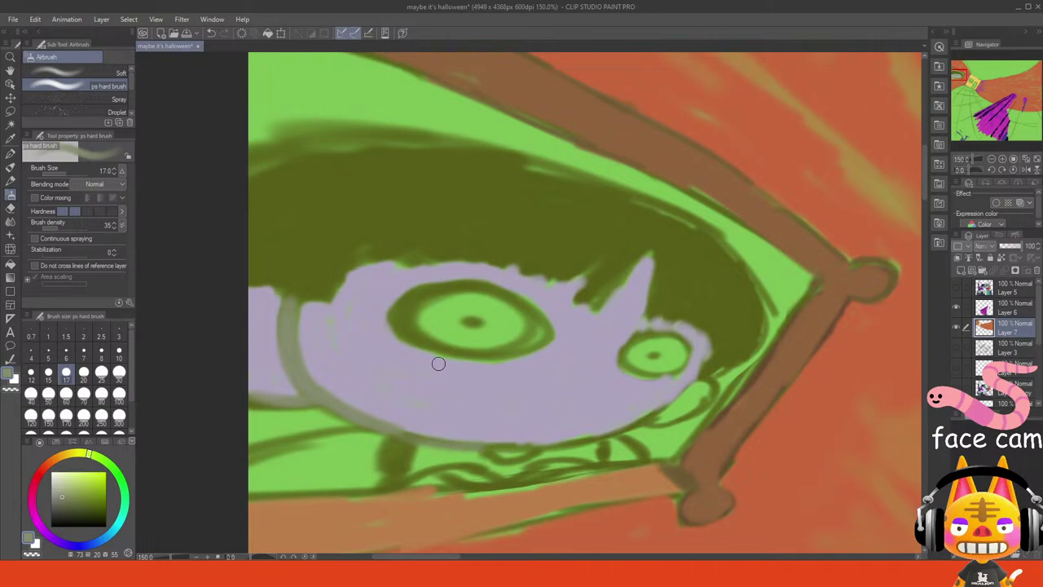
- Soften the dark rings of the portrait's eyes with grey-green strokes around the larger eye and beneath the smaller one
mouse_move(404, 323)
mouse_down()
mouse_move(476, 363)
mouse_move(502, 360)
mouse_move(497, 348)
mouse_up()
key(ctrl+z)
key(ctrl+z)
key(ctrl+z)
key(ctrl+z)
mouse_move(405, 317)
mouse_down()
mouse_move(477, 353)
mouse_move(419, 315)
mouse_move(439, 341)
mouse_move(411, 307)
mouse_move(438, 329)
mouse_move(399, 309)
mouse_move(455, 358)
mouse_move(449, 343)
mouse_move(536, 332)
mouse_up()
key(ctrl+z)
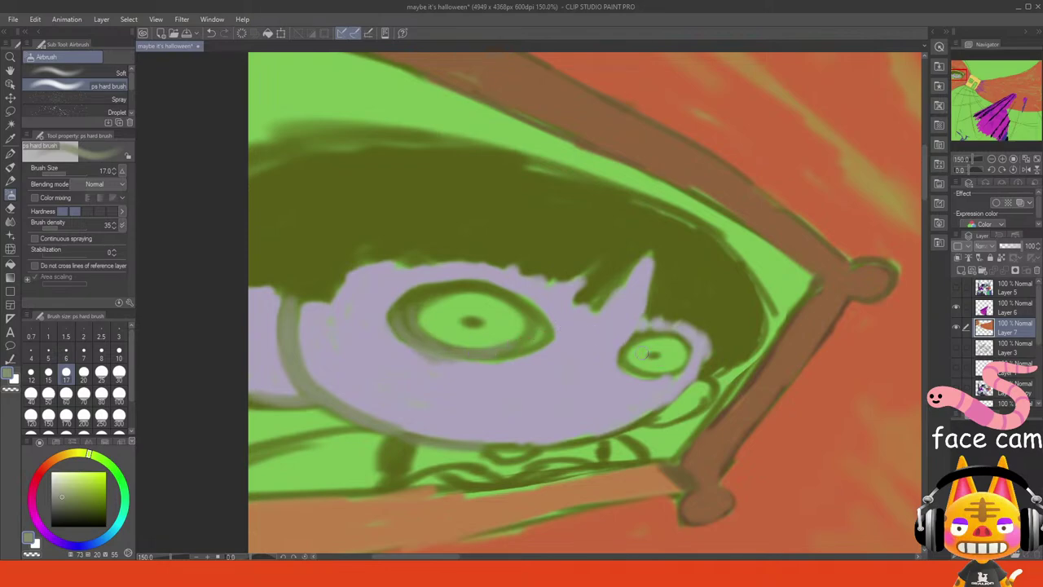
drag(623, 348, 681, 377)
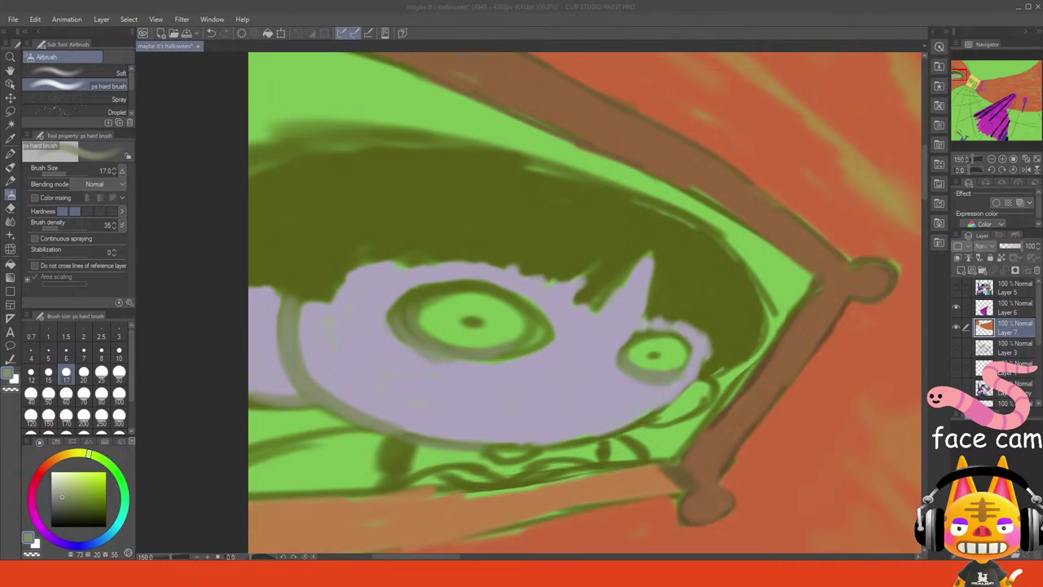
click(166, 504)
alt+click(401, 301)
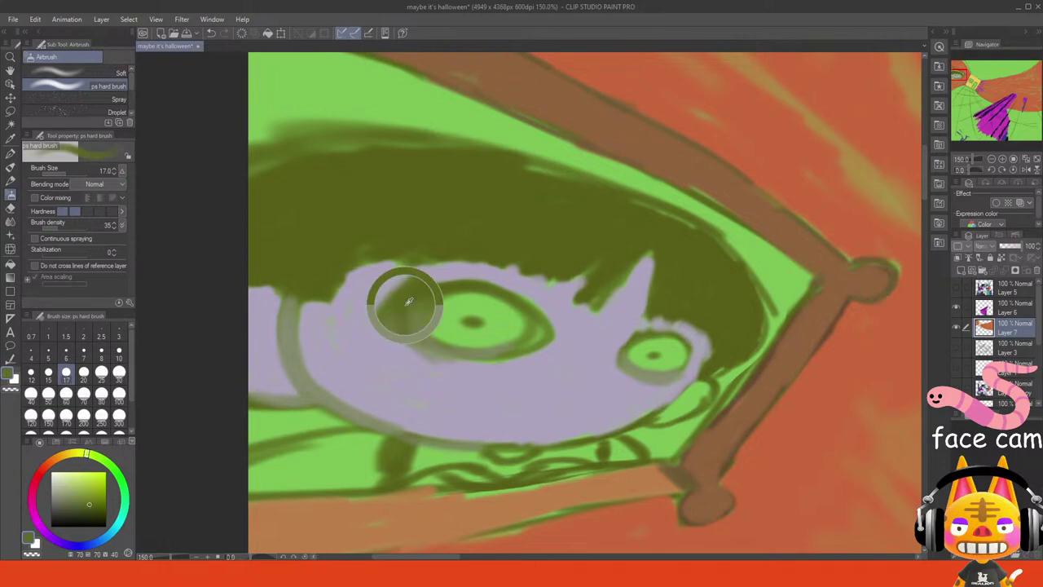
key(ctrl+z)
mouse_move(430, 349)
mouse_down()
mouse_move(461, 364)
mouse_move(465, 351)
mouse_up()
click(120, 375)
click(120, 354)
key(ctrl+z)
key(ctrl+z)
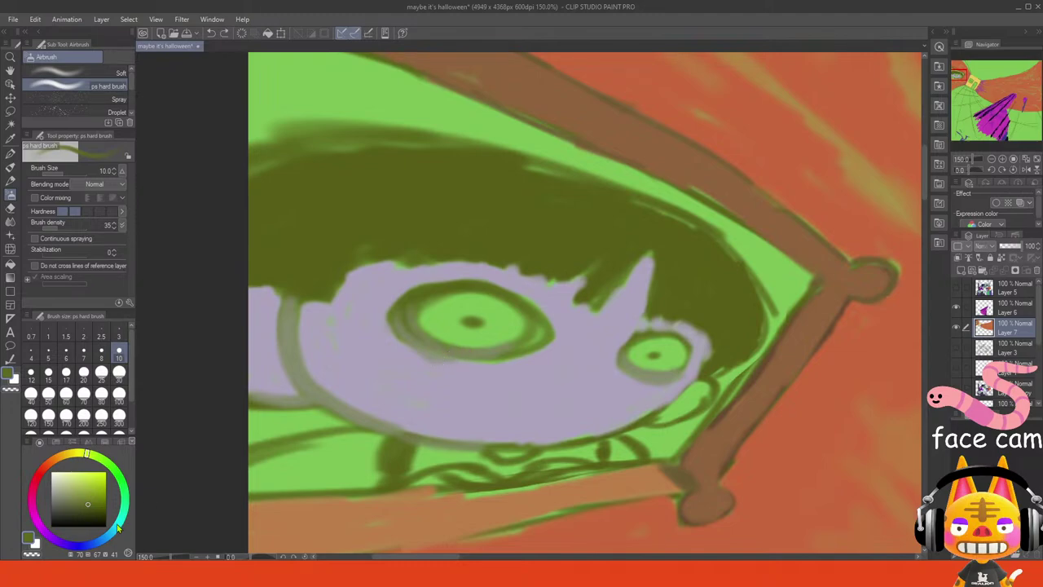
- Trace a dark grey ring around the portrait's larger eye at brush size 15, sampling the tone from the eye's outline
click(62, 542)
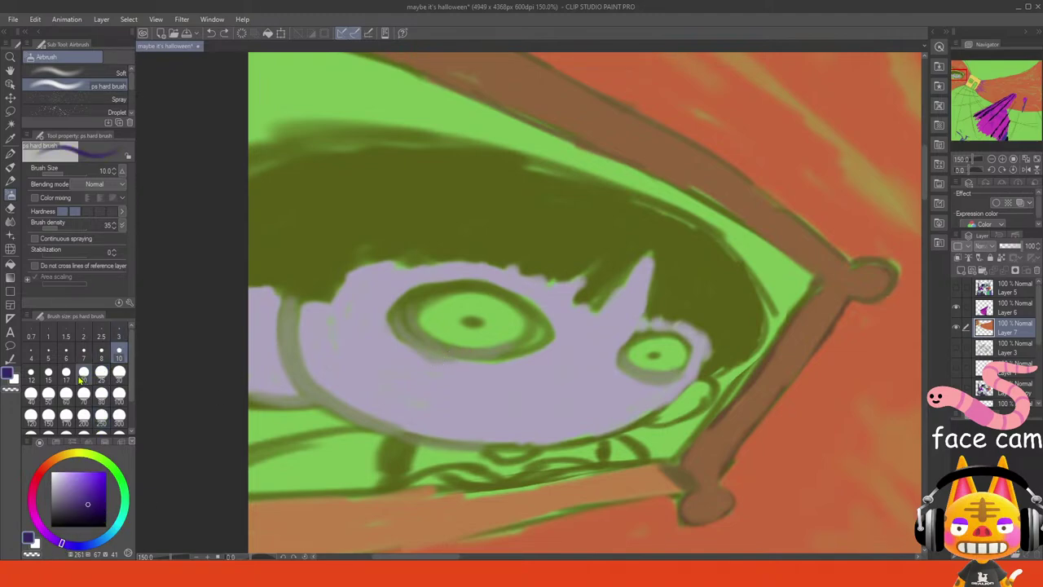
key(bracketright)
key(bracketright)
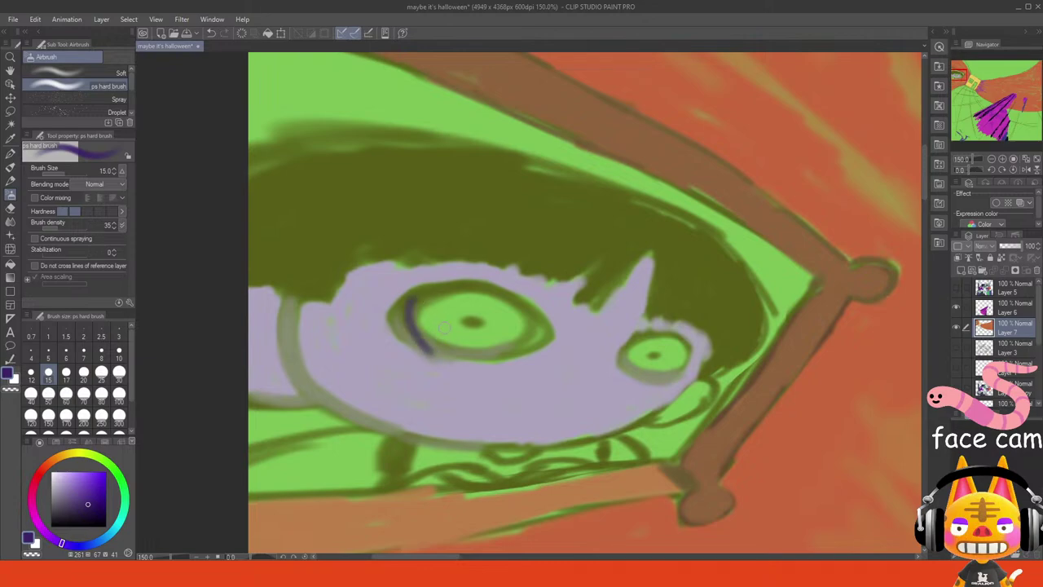
alt+click(407, 310)
alt+click(404, 312)
mouse_move(406, 298)
mouse_down()
mouse_move(428, 325)
mouse_move(414, 327)
mouse_move(420, 300)
mouse_move(426, 336)
mouse_move(416, 301)
mouse_move(450, 357)
mouse_move(456, 348)
mouse_move(436, 341)
mouse_move(484, 340)
mouse_up()
mouse_move(408, 316)
mouse_down()
mouse_move(444, 298)
mouse_move(513, 302)
mouse_move(496, 295)
mouse_move(537, 330)
mouse_move(501, 352)
mouse_move(432, 354)
mouse_up()
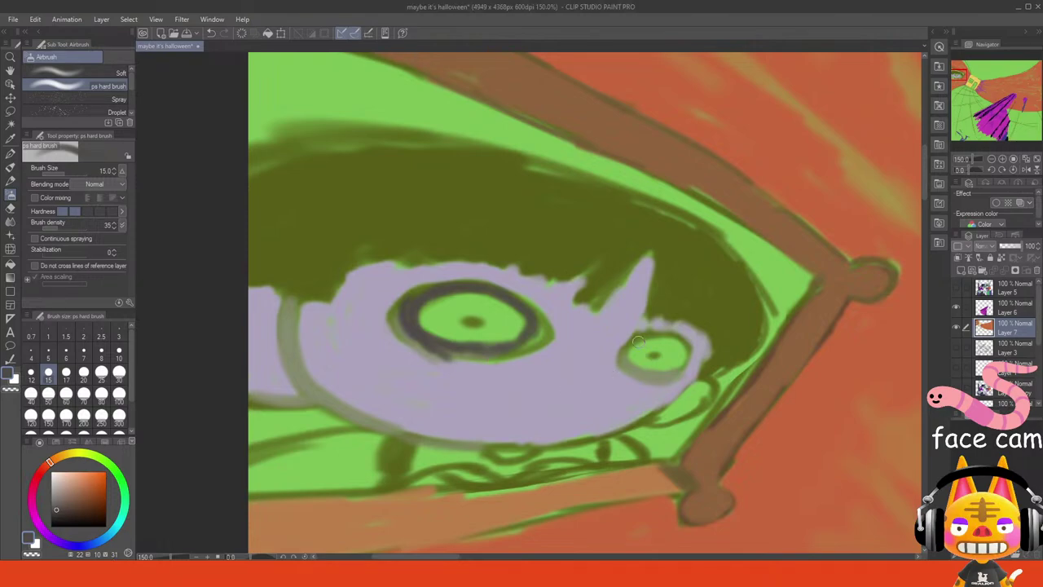
- Darken the ring around the portrait's smaller eye with dark grey and thicken the outer edge of the larger eye's ring
mouse_move(638, 340)
mouse_down()
mouse_move(623, 360)
mouse_move(658, 368)
mouse_move(654, 376)
mouse_move(675, 376)
mouse_move(687, 351)
mouse_up()
key(ctrl+z)
key(ctrl+z)
key(ctrl+z)
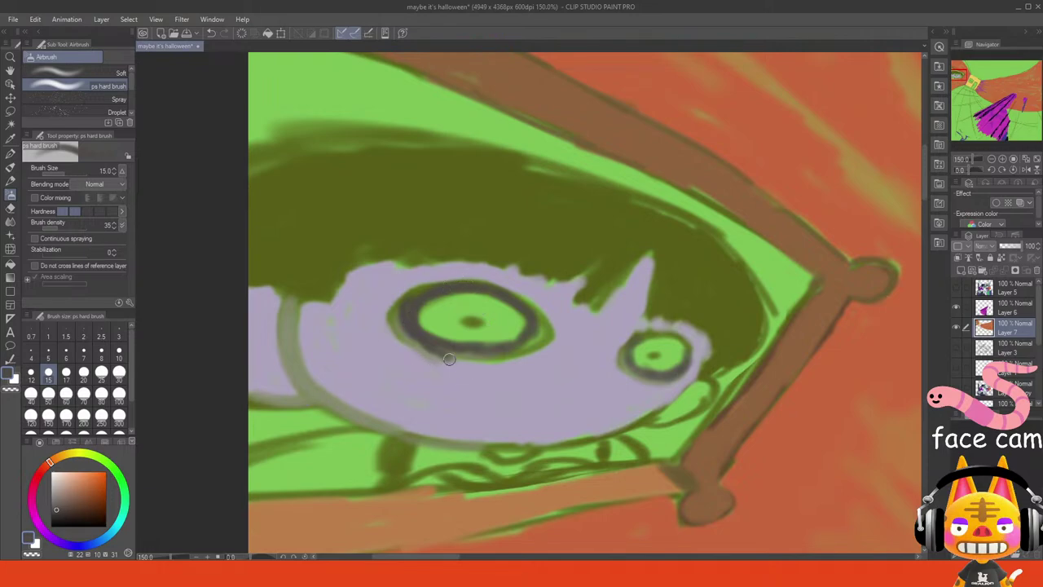
mouse_move(397, 303)
mouse_down()
mouse_move(424, 328)
mouse_move(405, 335)
mouse_move(407, 314)
mouse_move(417, 348)
mouse_move(402, 320)
mouse_move(505, 350)
mouse_move(435, 341)
mouse_move(521, 349)
mouse_move(461, 352)
mouse_move(530, 344)
mouse_up()
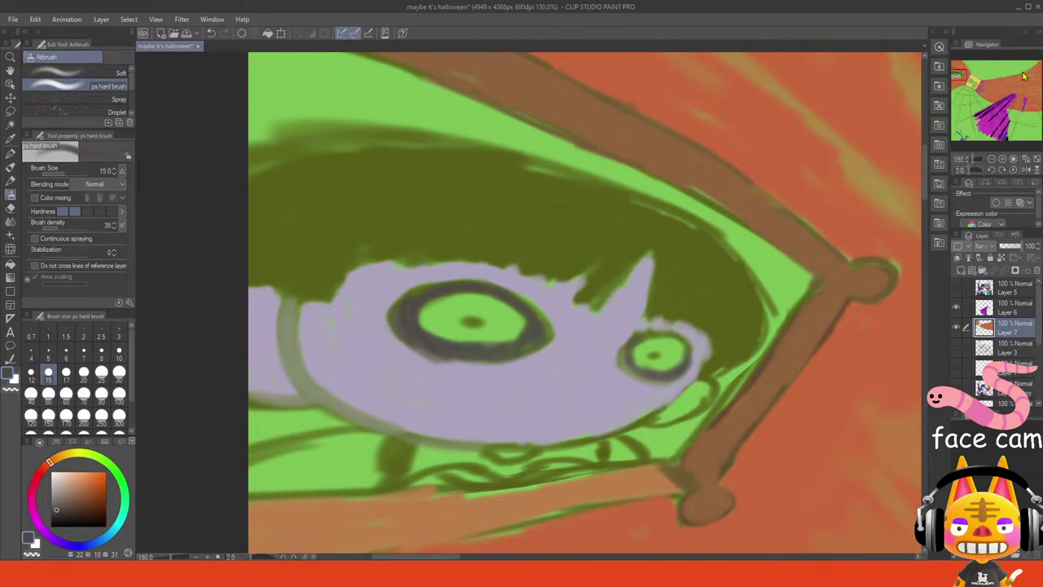
- Sample the pale lavender of the cheek and trim the outer corners of the larger eye's dark ring with it
click(1026, 161)
drag(984, 95, 960, 77)
click(1003, 159)
click(1003, 159)
click(1002, 159)
click(1003, 158)
click(1003, 159)
click(967, 79)
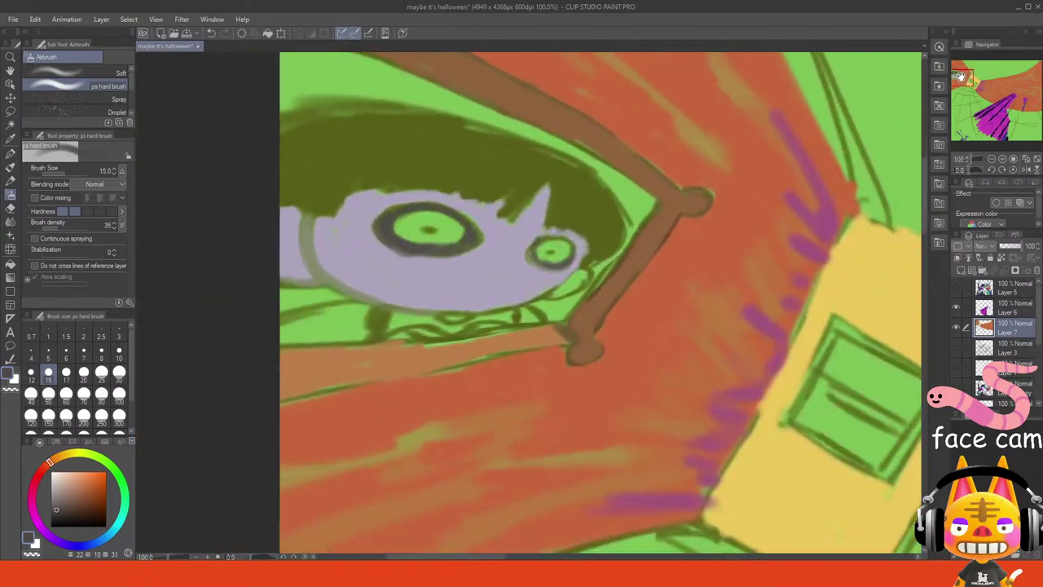
click(1003, 158)
alt+click(351, 249)
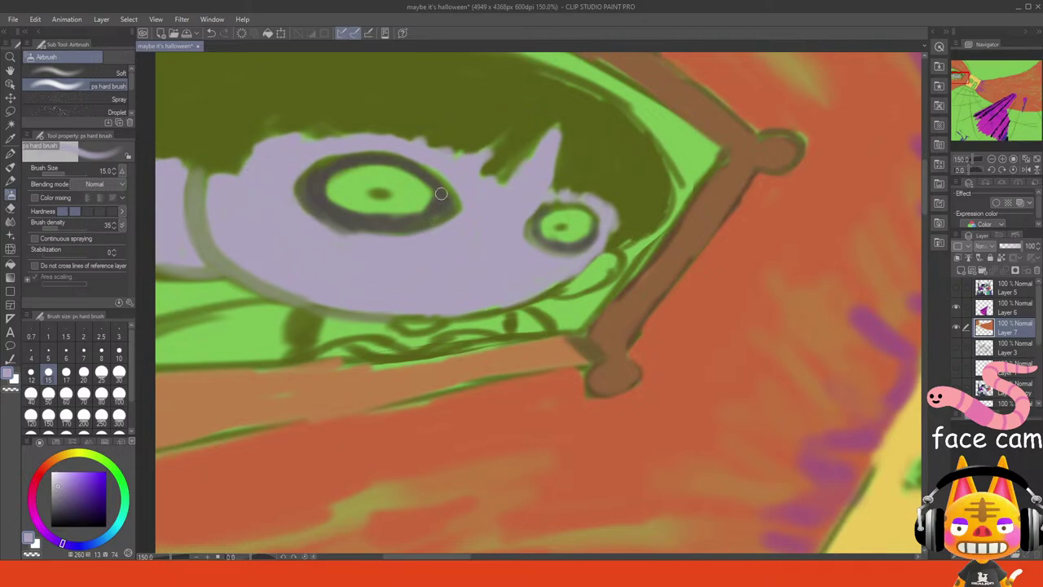
mouse_move(441, 178)
mouse_down()
mouse_move(448, 221)
mouse_move(437, 254)
mouse_move(432, 228)
mouse_move(430, 254)
mouse_up()
key(ctrl+z)
drag(459, 198, 452, 219)
mouse_move(305, 168)
mouse_down()
mouse_move(315, 228)
mouse_move(318, 221)
mouse_up()
- Resample the dark grey and even out the rings around both of the portrait's eyes
alt+click(312, 182)
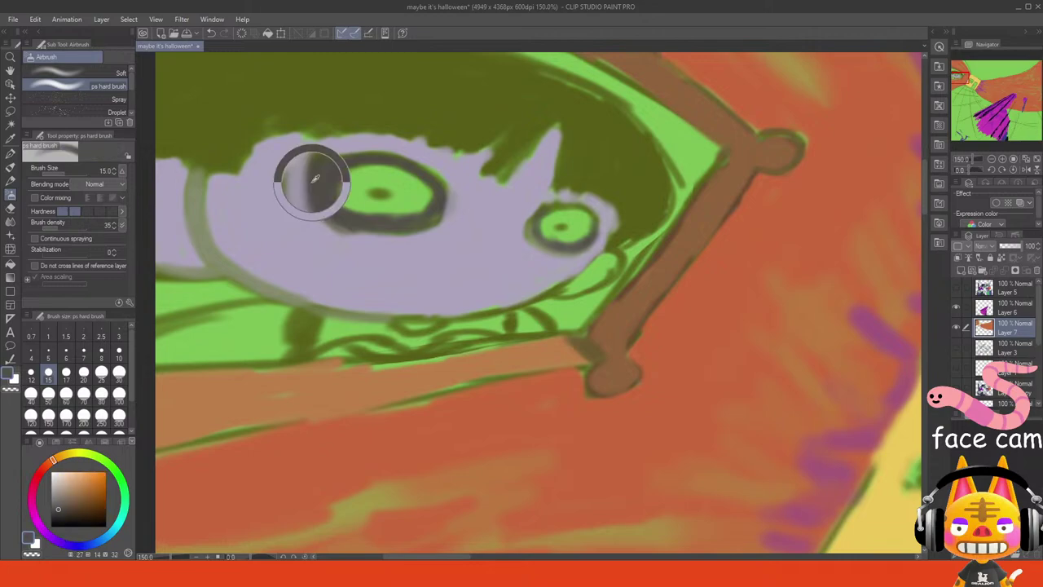
mouse_move(312, 173)
mouse_down()
mouse_move(308, 209)
mouse_move(370, 234)
mouse_move(411, 235)
mouse_move(436, 215)
mouse_up()
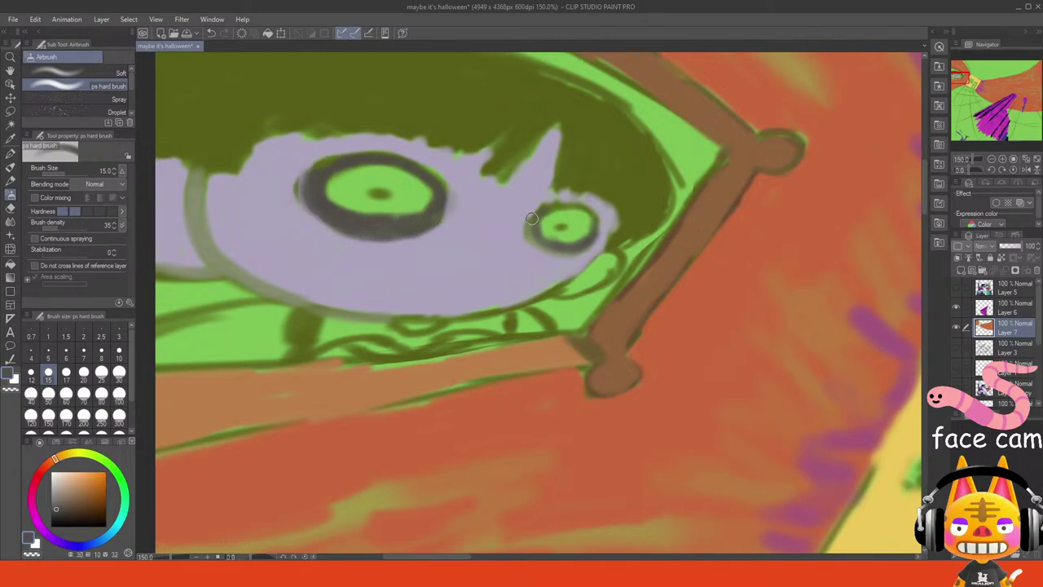
mouse_move(530, 218)
mouse_down()
mouse_move(550, 252)
mouse_move(550, 224)
mouse_move(538, 218)
mouse_move(582, 249)
mouse_up()
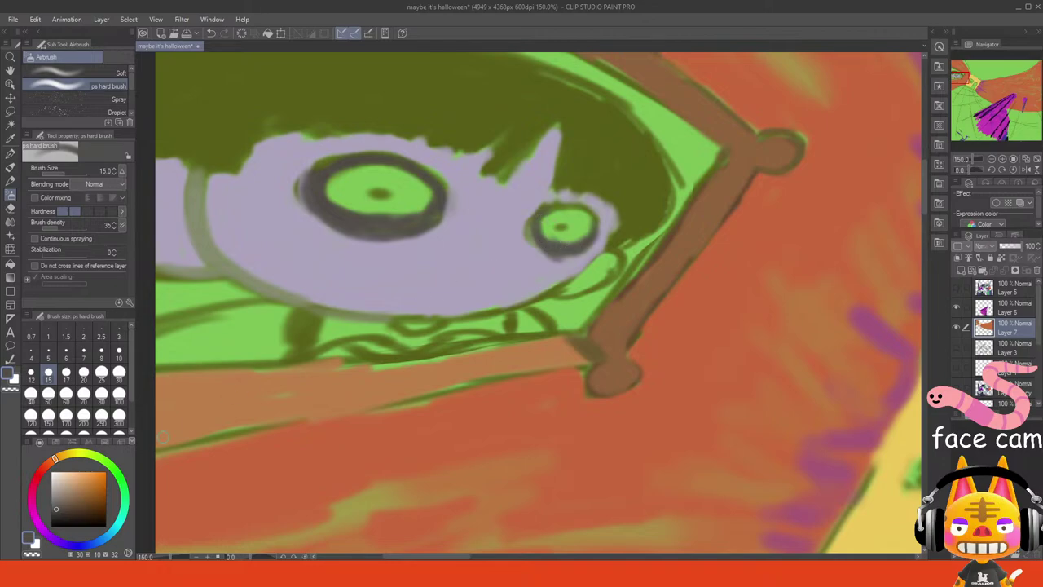
- Pick a vivid crimson red and fill the insides of both portrait eyes with it at brush size 15
click(80, 477)
click(39, 490)
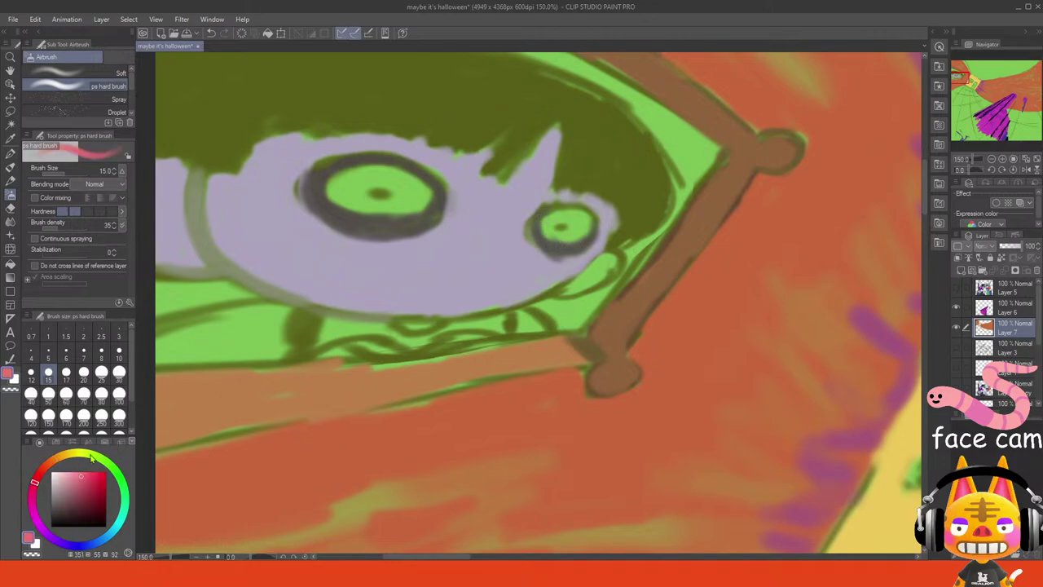
drag(82, 475, 101, 474)
mouse_move(350, 184)
mouse_down()
mouse_move(368, 202)
mouse_move(380, 182)
mouse_move(358, 200)
mouse_move(383, 203)
mouse_move(331, 189)
mouse_move(334, 200)
mouse_move(400, 191)
mouse_move(420, 208)
mouse_move(428, 192)
mouse_move(395, 171)
mouse_move(340, 195)
mouse_move(342, 209)
mouse_up()
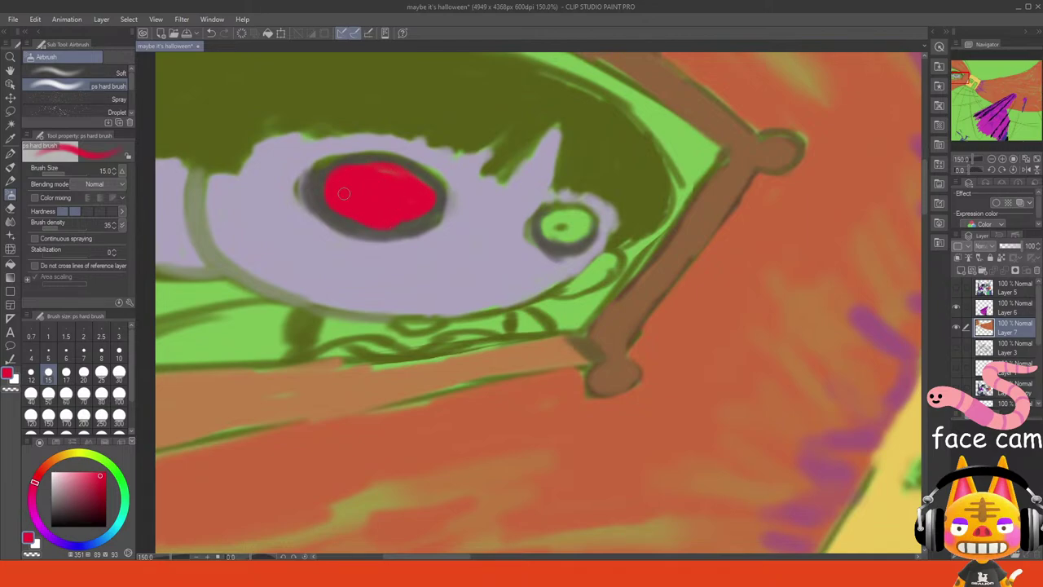
drag(386, 211, 374, 178)
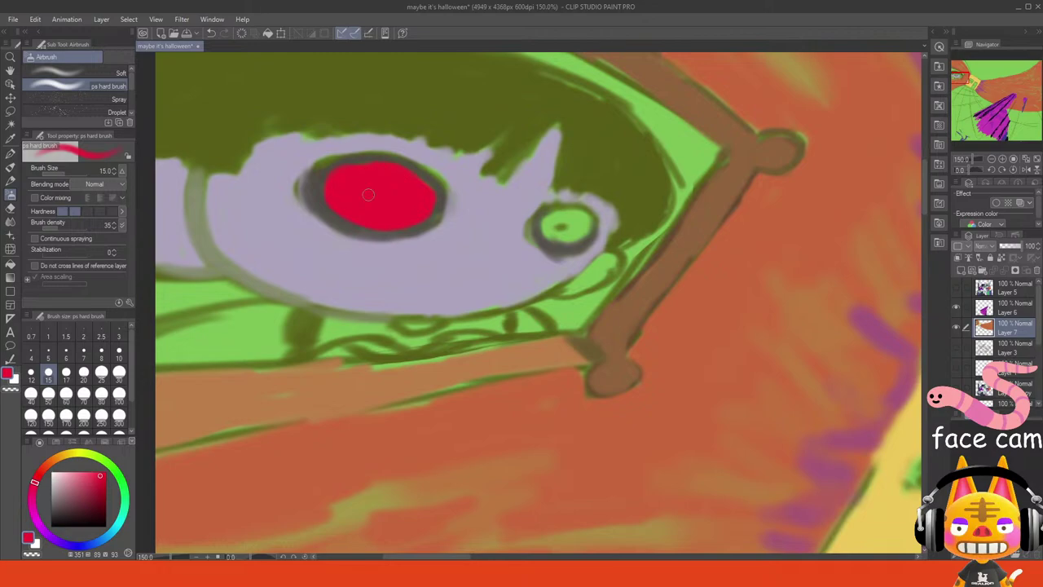
mouse_move(562, 227)
mouse_down()
mouse_move(554, 237)
mouse_move(580, 220)
mouse_move(561, 232)
mouse_move(551, 224)
mouse_up()
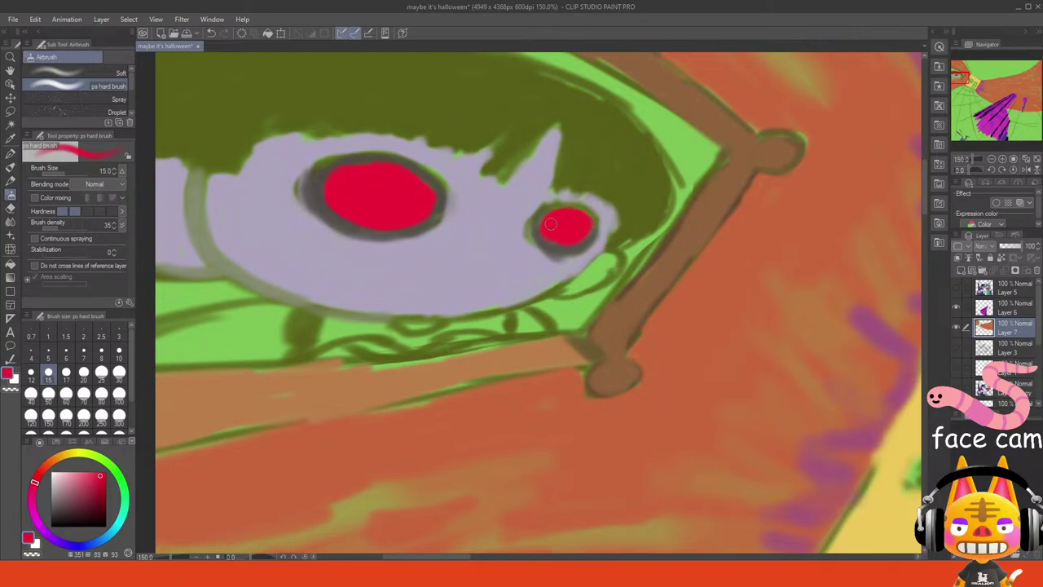
- Pick black and dot a pupil in each of the red eyes at brush size 10
drag(70, 507, 52, 526)
click(119, 352)
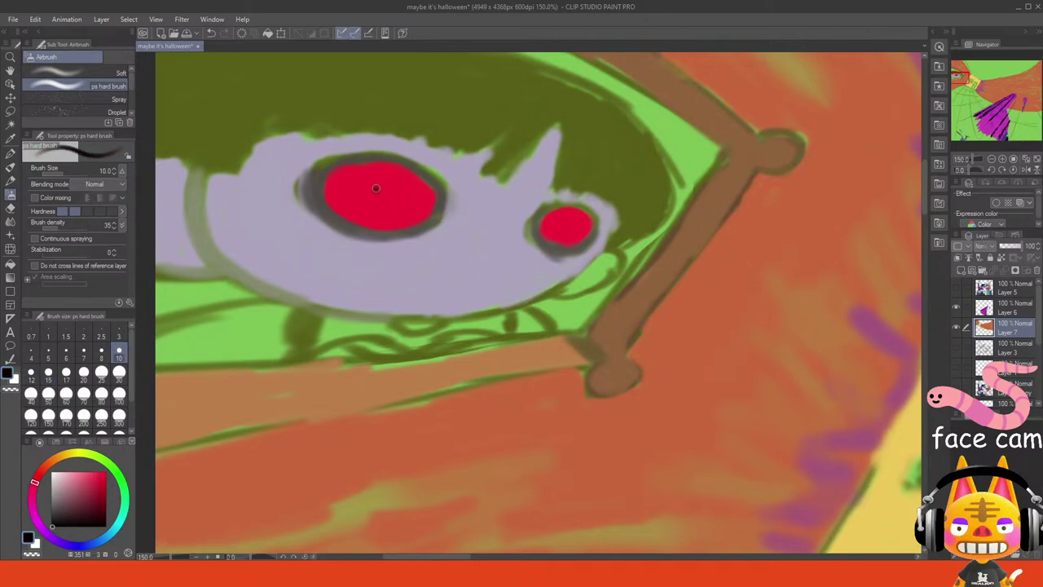
key(ctrl+z)
key(ctrl+z)
- Check the red eyes in the whole illustration by briefly showing the characters on Layer 5
click(1025, 158)
mouse_move(998, 128)
mouse_down()
mouse_move(982, 128)
mouse_move(1001, 129)
mouse_up()
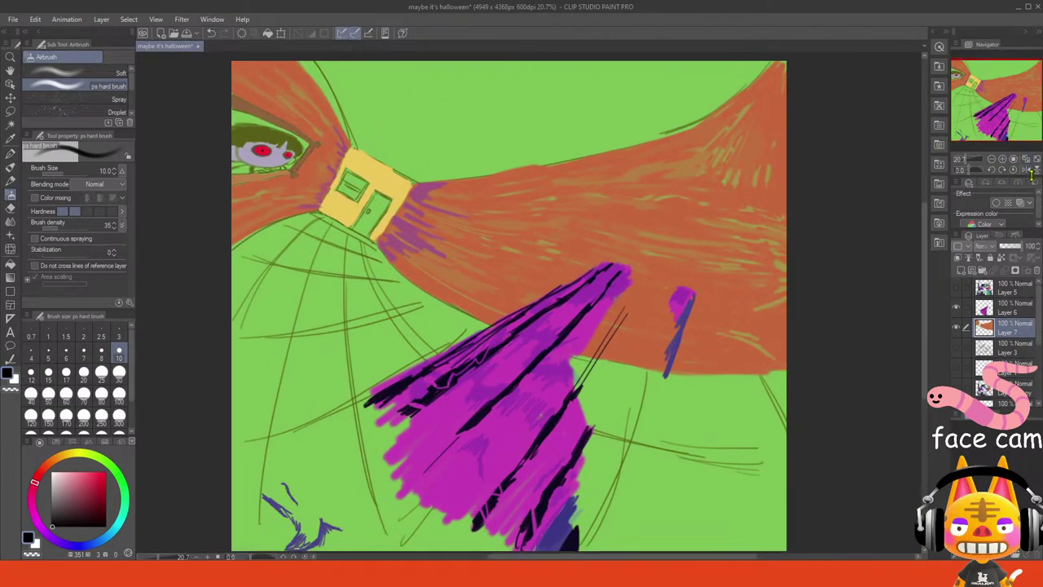
click(1026, 159)
click(957, 290)
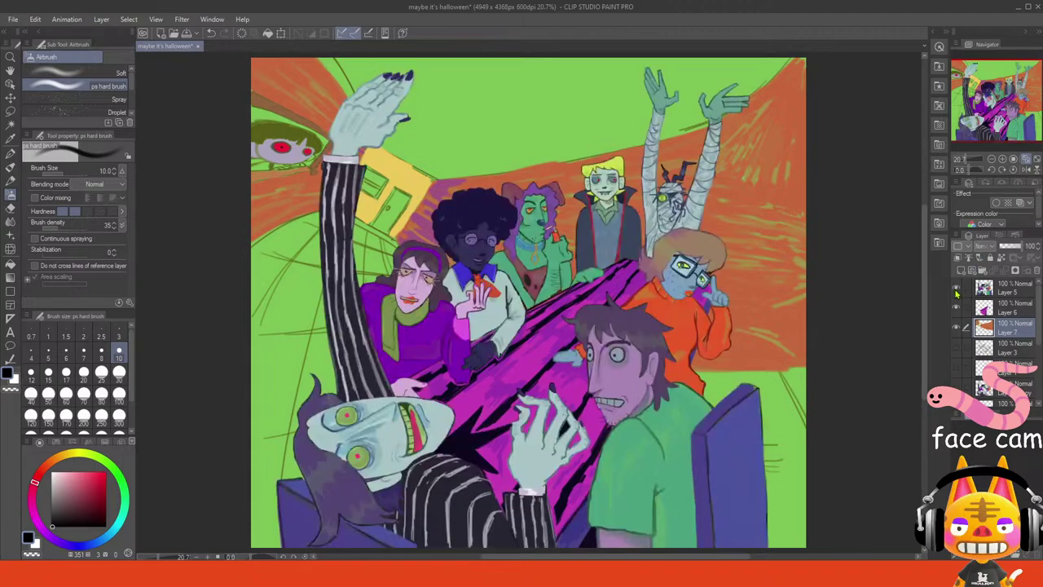
click(958, 289)
- Undo the black pupils in both of the portrait's red eyes
drag(1015, 138, 999, 123)
click(1004, 159)
click(1003, 160)
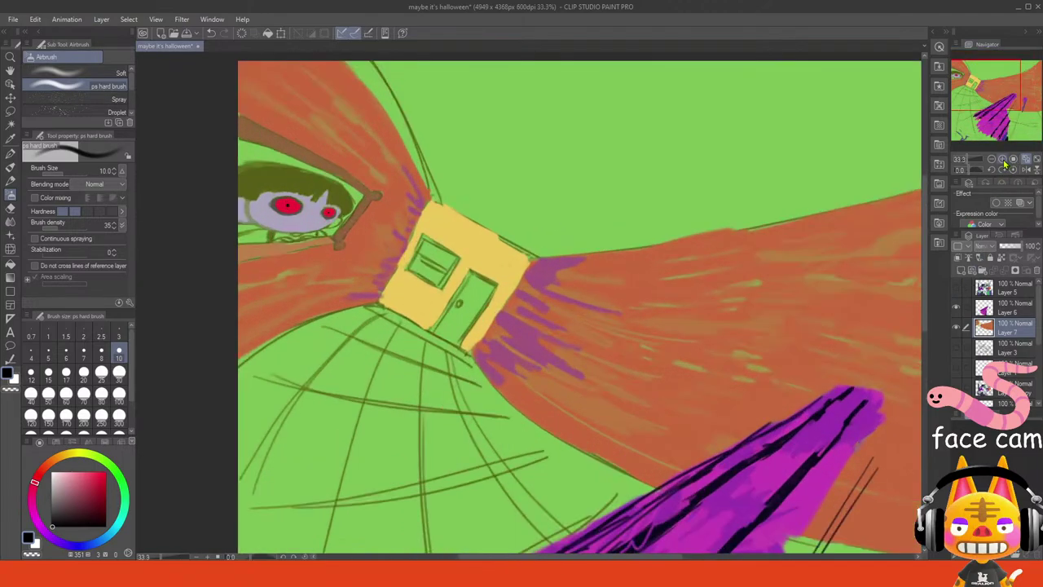
click(1004, 160)
click(1004, 160)
drag(984, 84, 966, 77)
key(ctrl+z)
key(ctrl+z)
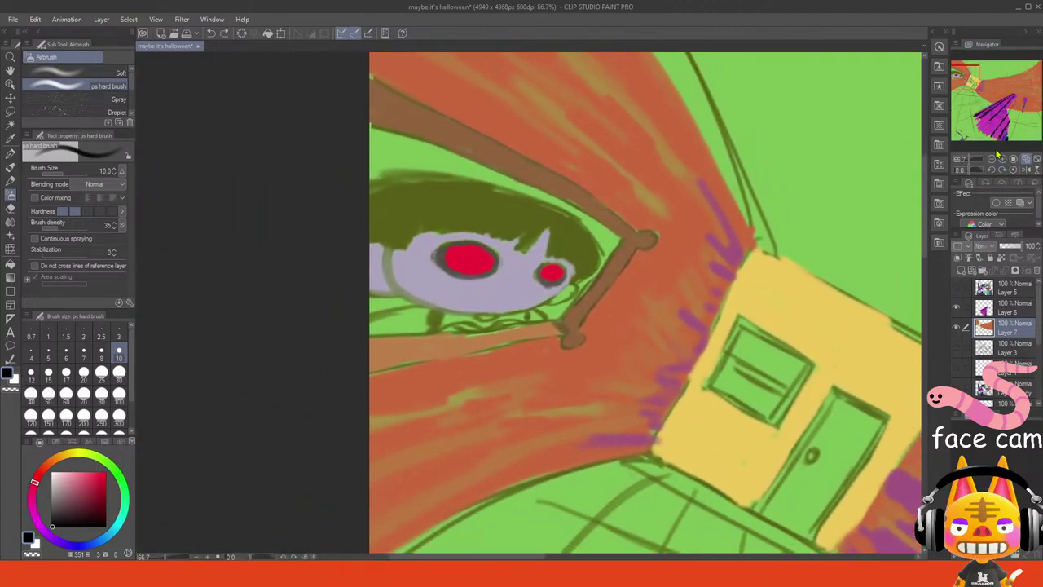
- Pick a mid grey and paint over the red of the portrait's larger eye at brush size 10
click(1002, 160)
click(1002, 160)
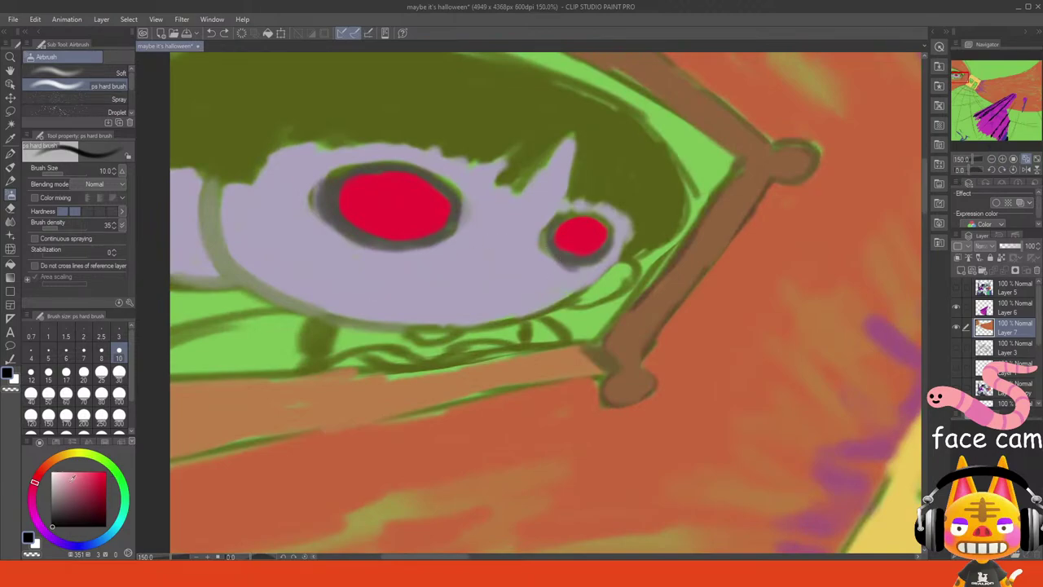
drag(56, 492, 54, 498)
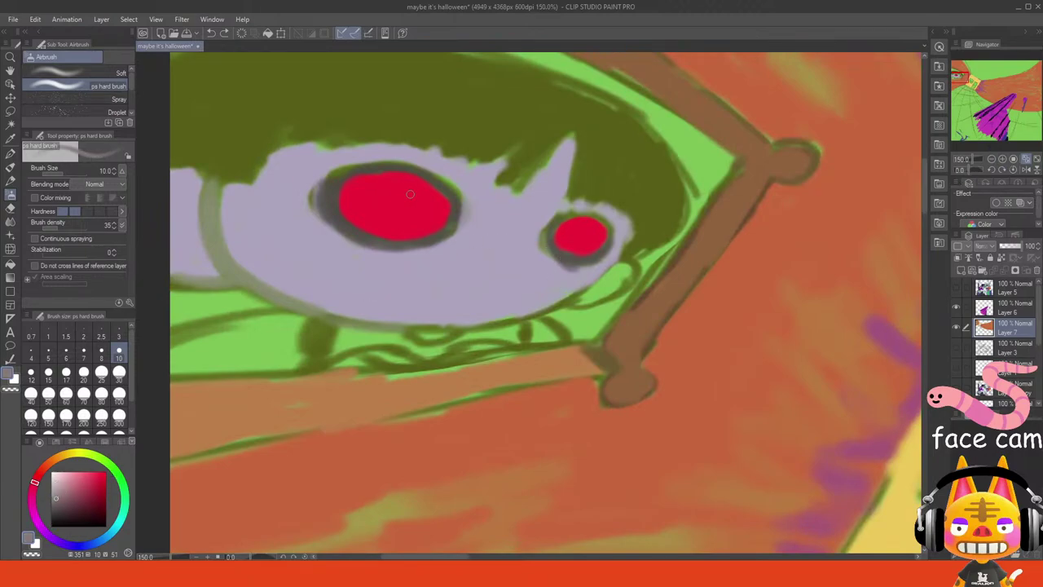
mouse_move(410, 194)
mouse_down()
mouse_move(380, 207)
mouse_move(396, 219)
mouse_move(392, 190)
mouse_move(391, 207)
mouse_move(405, 200)
mouse_move(386, 193)
mouse_move(382, 212)
mouse_move(414, 213)
mouse_move(395, 189)
mouse_move(369, 185)
mouse_move(362, 195)
mouse_move(380, 224)
mouse_move(374, 201)
mouse_move(353, 188)
mouse_move(349, 213)
mouse_move(386, 235)
mouse_up()
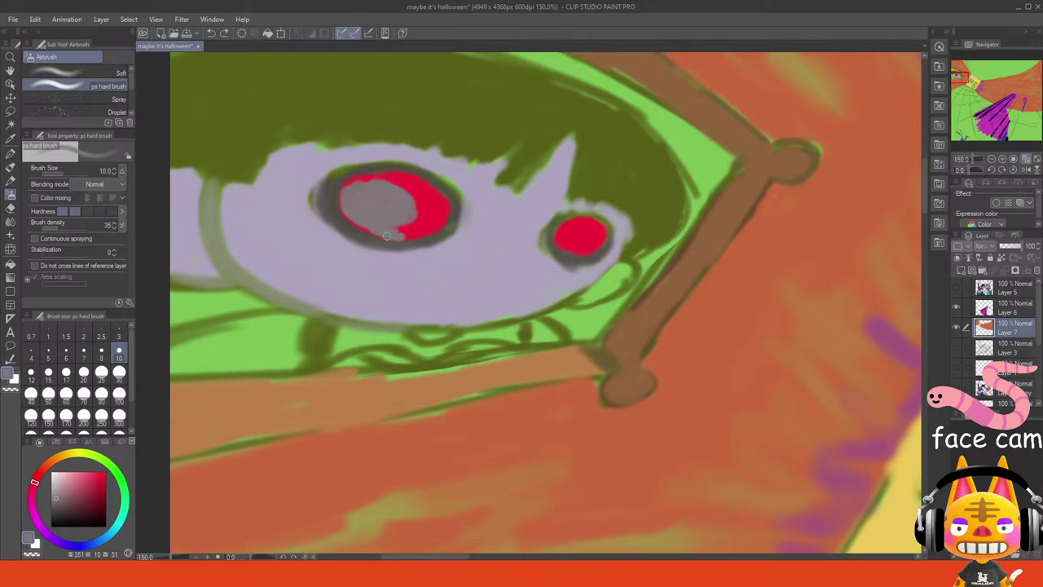
- Undo the grey strokes and the red fills in both of the portrait's eyes
key(ctrl+z)
key(ctrl+z)
key(ctrl+z)
key(ctrl+z)
key(ctrl+z)
key(ctrl+z)
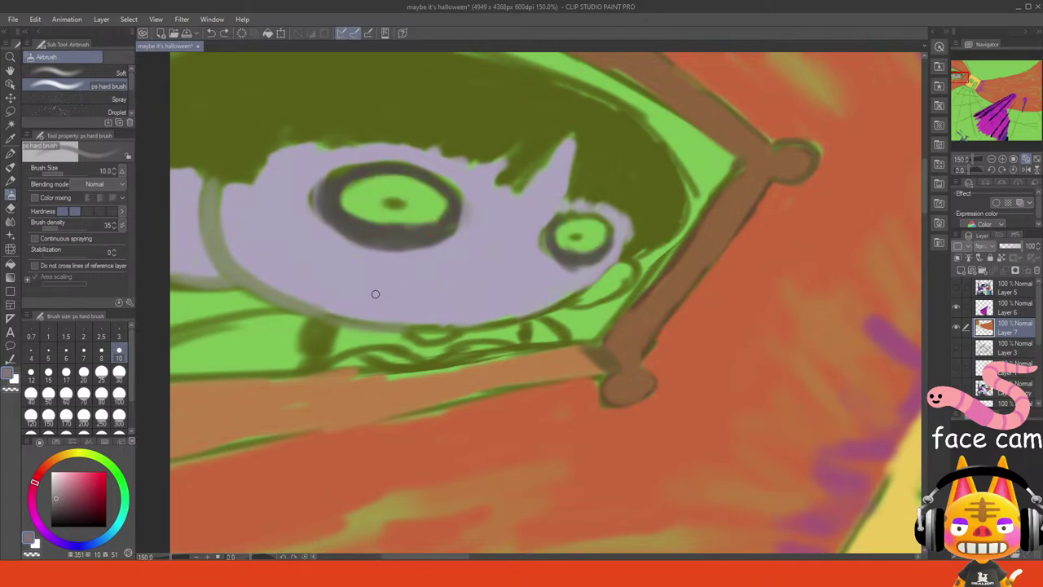
- Try shifting the hue of Layer 7's background to blue, compare it against the characters on Layer 5, and undo the shift
click(1024, 159)
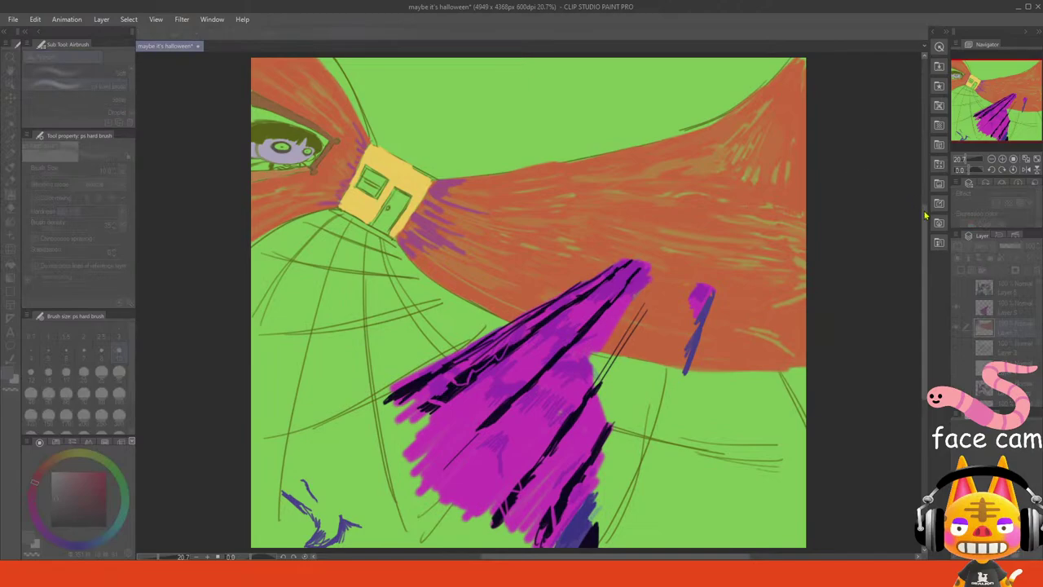
drag(925, 215, 921, 219)
key(ctrl+z)
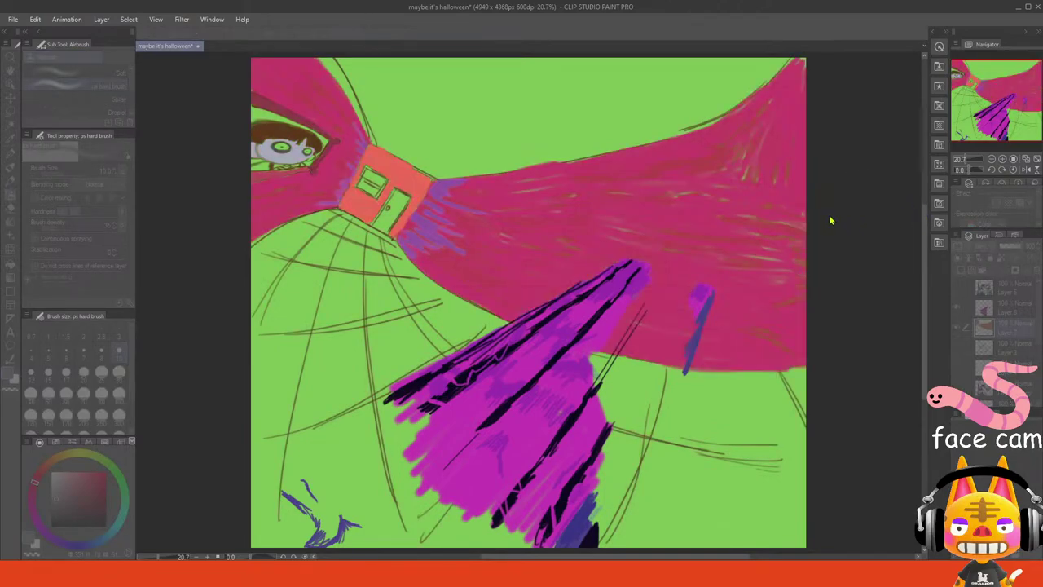
key(ctrl+z)
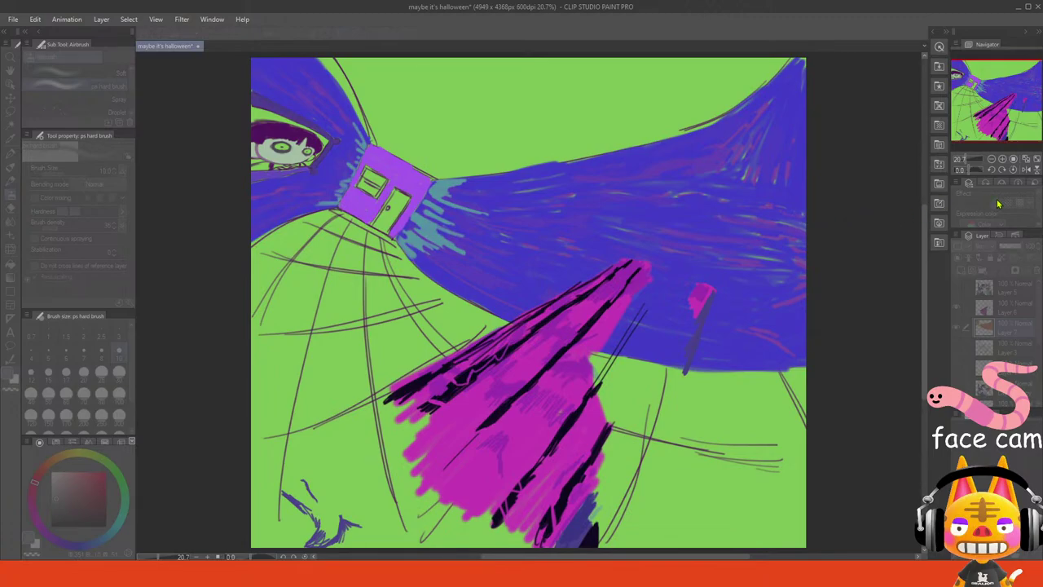
click(957, 289)
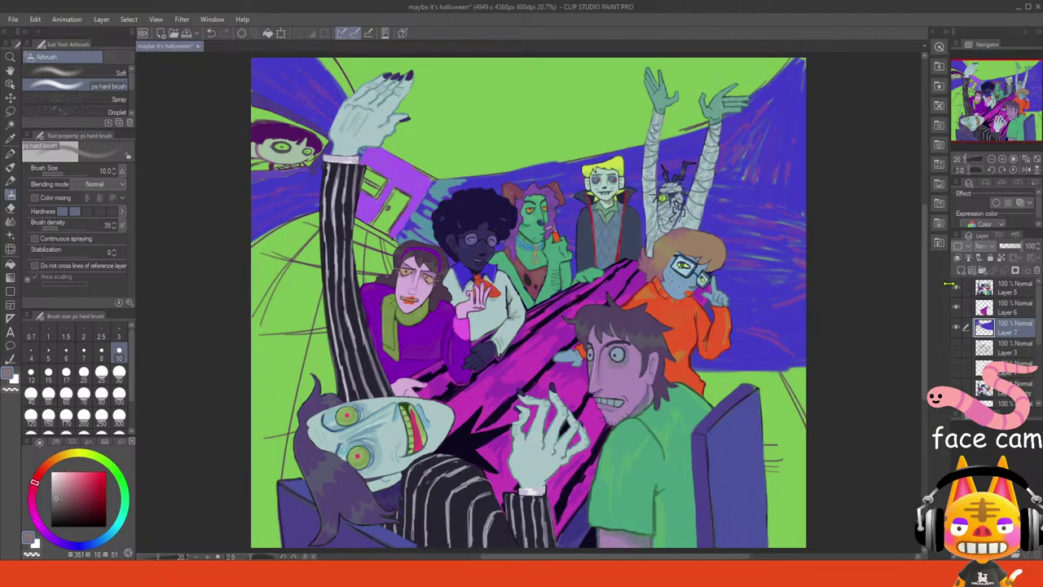
key(ctrl+z)
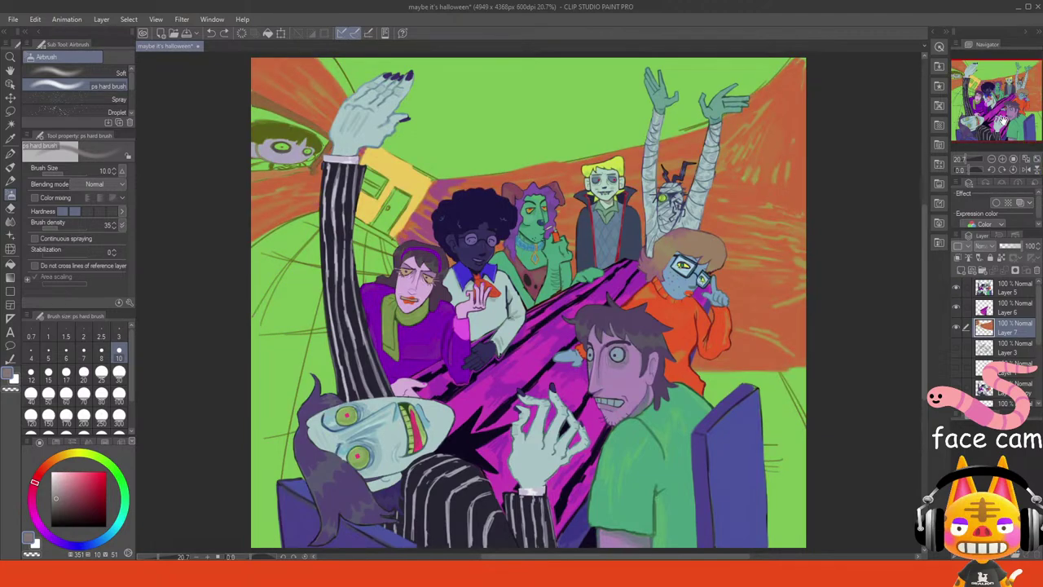
drag(1000, 118, 970, 89)
click(956, 290)
- Pick a more saturated medium purple and paint it over the portrait's left cheek at brush size 10
click(1002, 160)
click(1003, 160)
click(1003, 159)
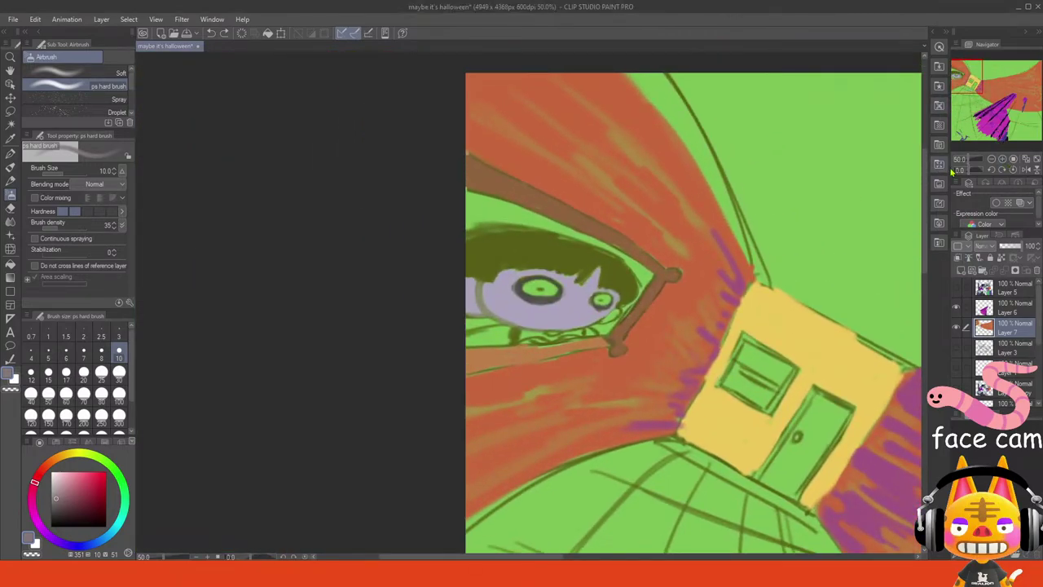
click(993, 158)
click(993, 158)
click(992, 158)
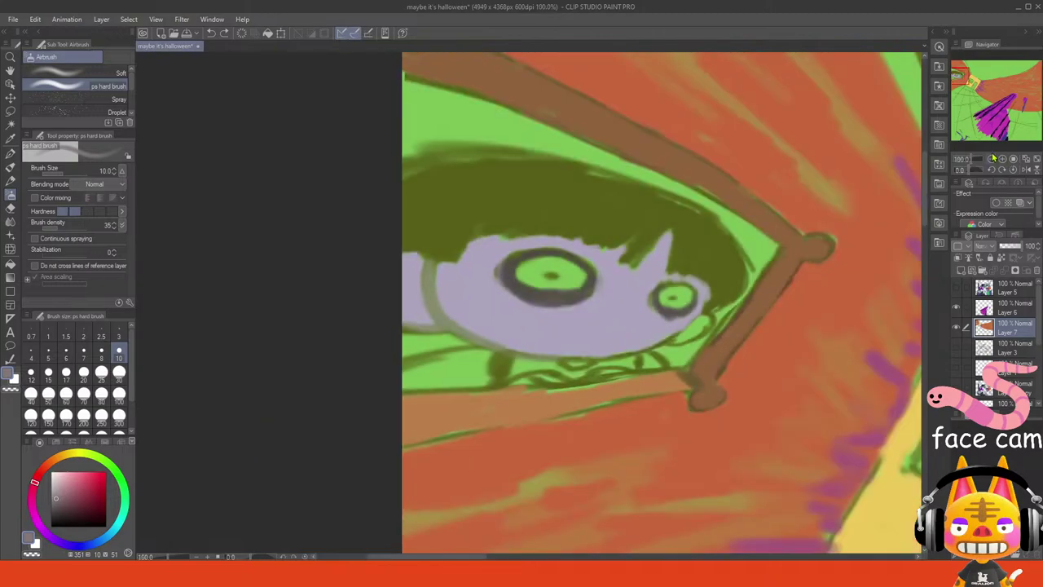
drag(986, 108, 959, 79)
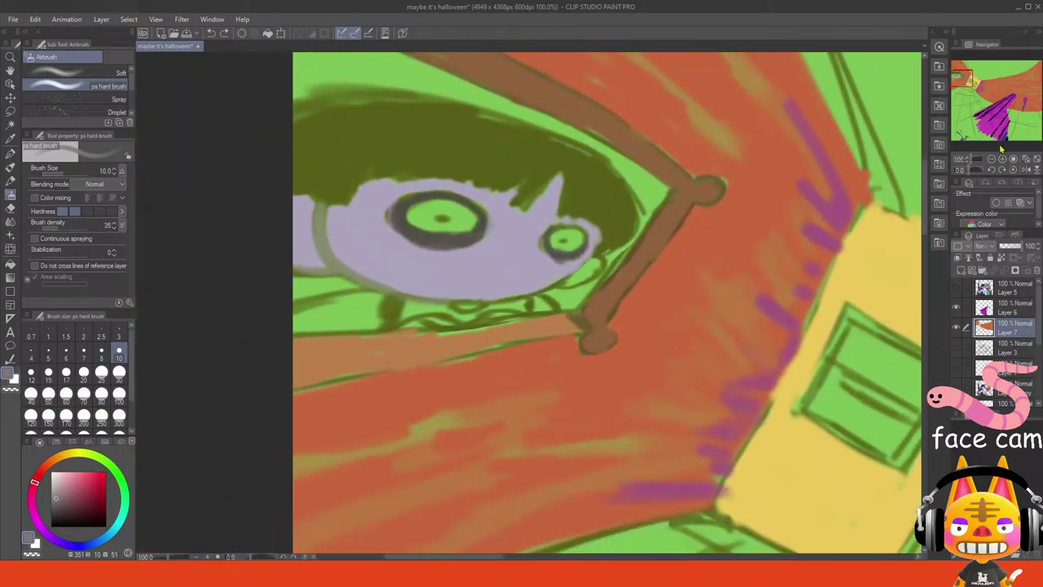
click(1001, 159)
click(60, 541)
click(78, 481)
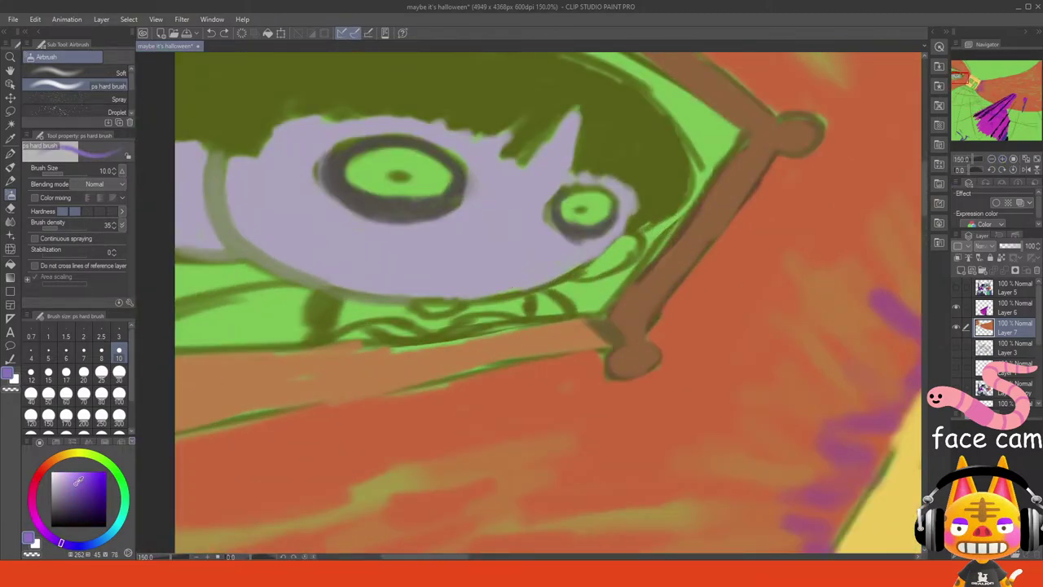
drag(287, 180, 318, 241)
drag(232, 181, 285, 259)
mouse_move(233, 198)
mouse_down()
mouse_move(281, 261)
mouse_move(252, 204)
mouse_move(281, 189)
mouse_move(305, 244)
mouse_move(276, 170)
mouse_move(343, 273)
mouse_move(363, 245)
mouse_move(379, 253)
mouse_move(350, 211)
mouse_up()
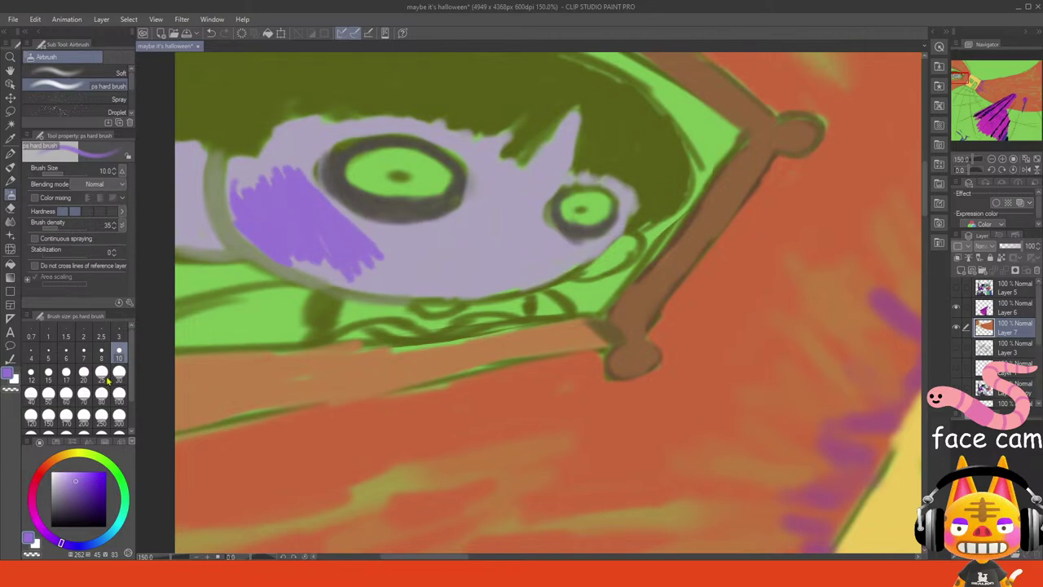
- Extend the purple beneath the larger eye, across the chin and up beside the eye at brush size 20
click(83, 373)
mouse_move(320, 258)
mouse_down()
mouse_move(382, 269)
mouse_move(325, 263)
mouse_move(401, 287)
mouse_move(338, 280)
mouse_move(376, 244)
mouse_move(342, 214)
mouse_move(442, 236)
mouse_move(455, 219)
mouse_move(391, 237)
mouse_move(470, 209)
mouse_up()
mouse_move(473, 182)
mouse_down()
mouse_move(458, 237)
mouse_move(410, 259)
mouse_move(408, 251)
mouse_move(484, 273)
mouse_move(438, 289)
mouse_up()
mouse_move(237, 202)
mouse_down()
mouse_move(266, 244)
mouse_move(230, 168)
mouse_move(256, 234)
mouse_move(232, 200)
mouse_up()
- Fill the lavender strip between the canvas edge and the cheek outline with purple, finishing its upper part at brush size 10
drag(961, 79, 953, 76)
mouse_move(444, 261)
mouse_down()
mouse_move(445, 308)
mouse_move(433, 280)
mouse_move(430, 308)
mouse_move(454, 339)
mouse_move(529, 303)
mouse_move(488, 329)
mouse_move(432, 341)
mouse_move(482, 341)
mouse_move(447, 291)
mouse_move(470, 316)
mouse_up()
click(119, 353)
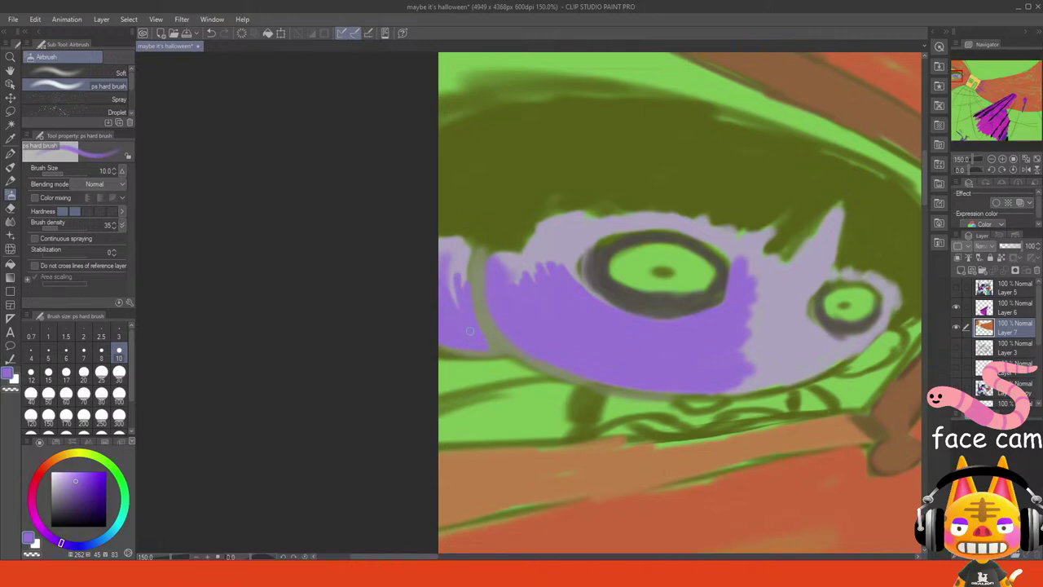
mouse_move(470, 245)
mouse_down()
mouse_move(439, 242)
mouse_move(453, 289)
mouse_move(463, 257)
mouse_up()
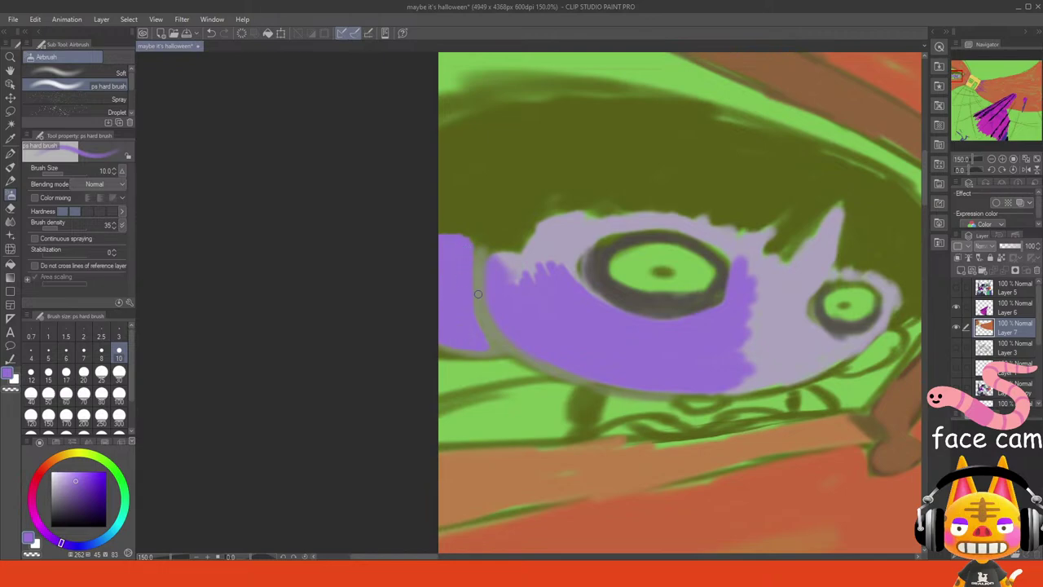
- Paint purple over the lavender on the outer side of the larger eye and around the smaller eye up to the fringe
drag(957, 76, 959, 76)
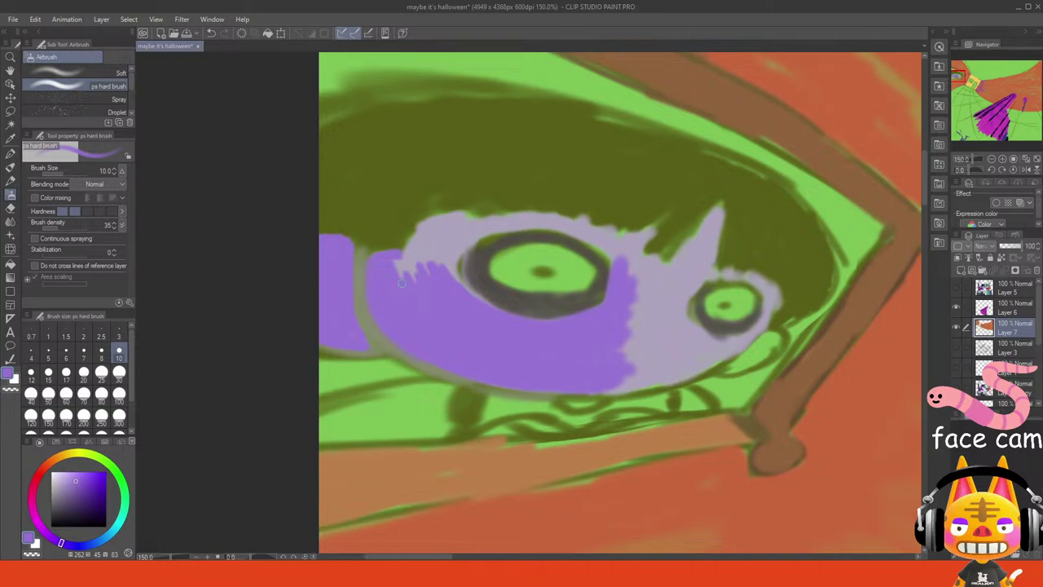
mouse_move(401, 282)
mouse_down()
mouse_move(419, 224)
mouse_move(445, 218)
mouse_move(450, 246)
mouse_move(459, 224)
mouse_move(464, 295)
mouse_up()
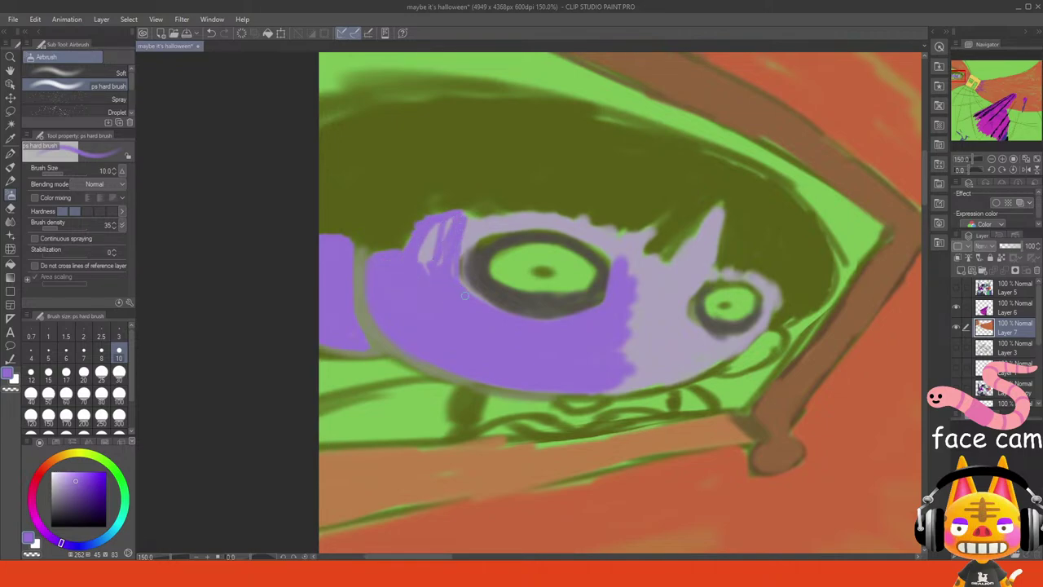
mouse_move(470, 230)
mouse_down()
mouse_move(459, 264)
mouse_move(429, 233)
mouse_move(411, 281)
mouse_up()
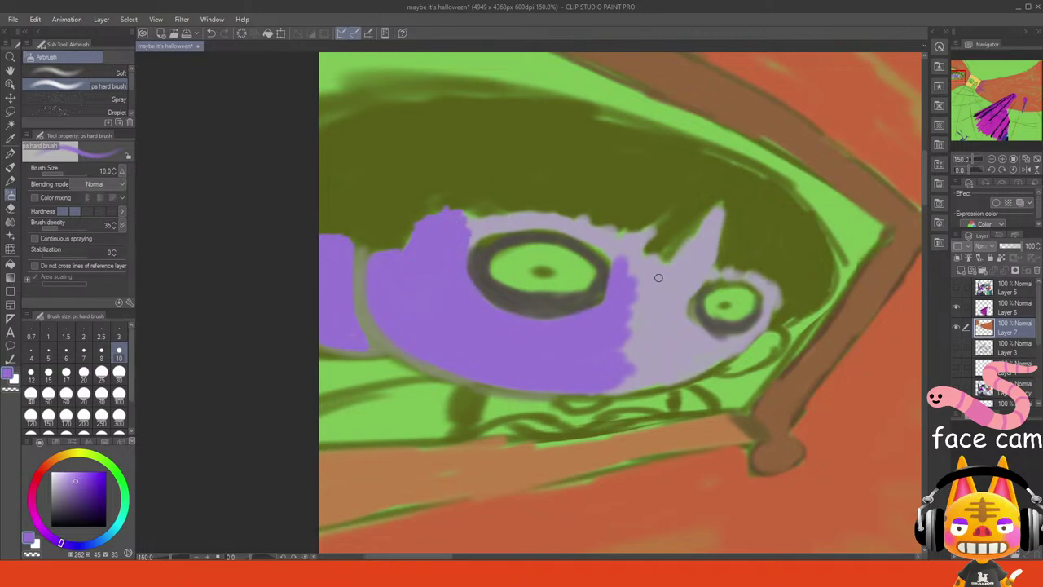
mouse_move(649, 237)
mouse_down()
mouse_move(665, 267)
mouse_move(661, 285)
mouse_move(683, 265)
mouse_move(695, 274)
mouse_move(719, 231)
mouse_move(706, 268)
mouse_move(703, 246)
mouse_move(683, 256)
mouse_move(698, 291)
mouse_move(702, 279)
mouse_move(698, 322)
mouse_move(695, 311)
mouse_move(696, 298)
mouse_move(707, 331)
mouse_move(694, 318)
mouse_move(724, 329)
mouse_move(703, 322)
mouse_move(695, 290)
mouse_move(705, 317)
mouse_up()
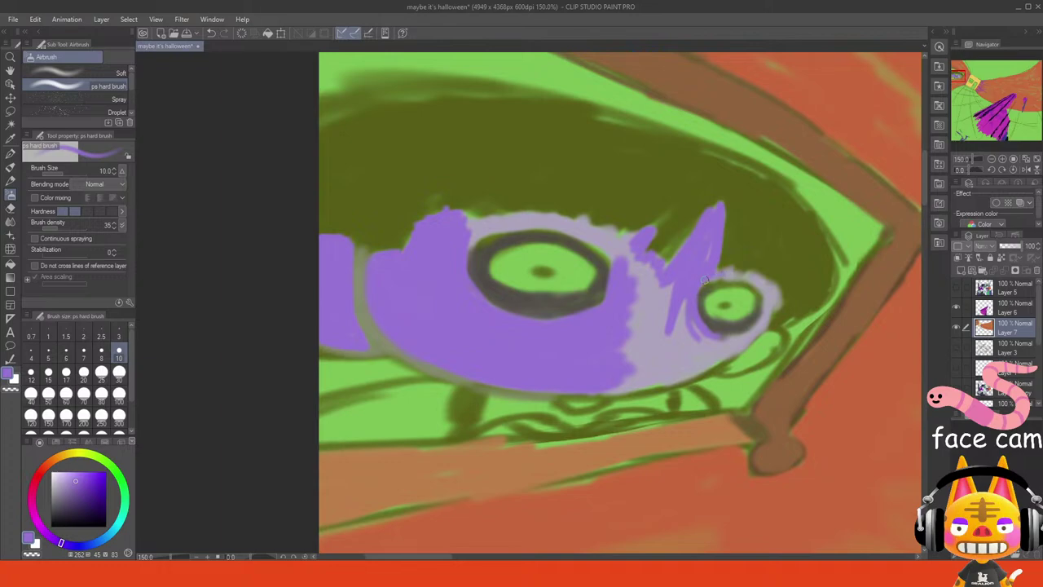
drag(730, 276, 757, 278)
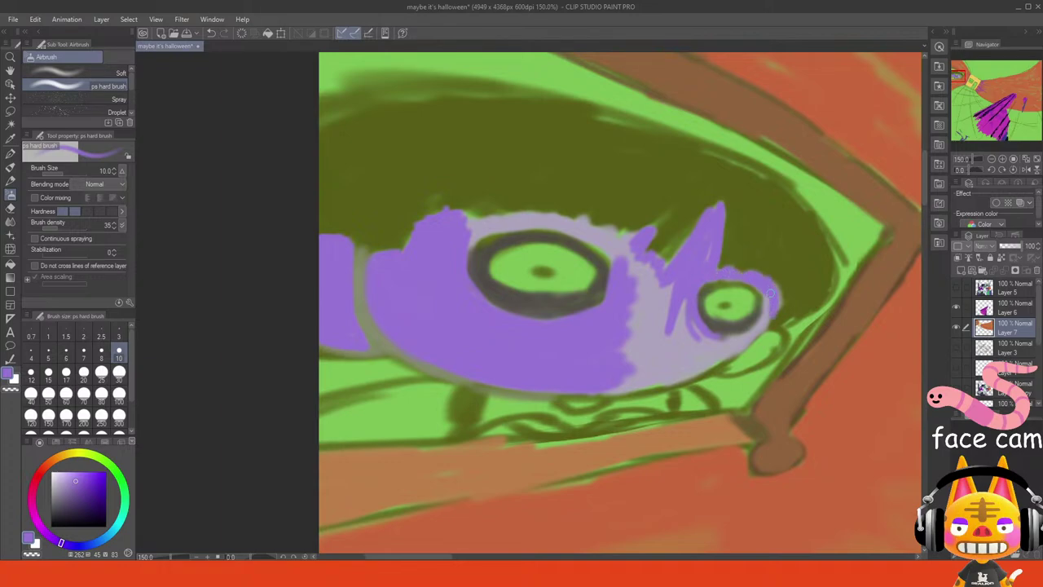
mouse_move(770, 294)
mouse_down()
mouse_move(735, 344)
mouse_move(694, 336)
mouse_up()
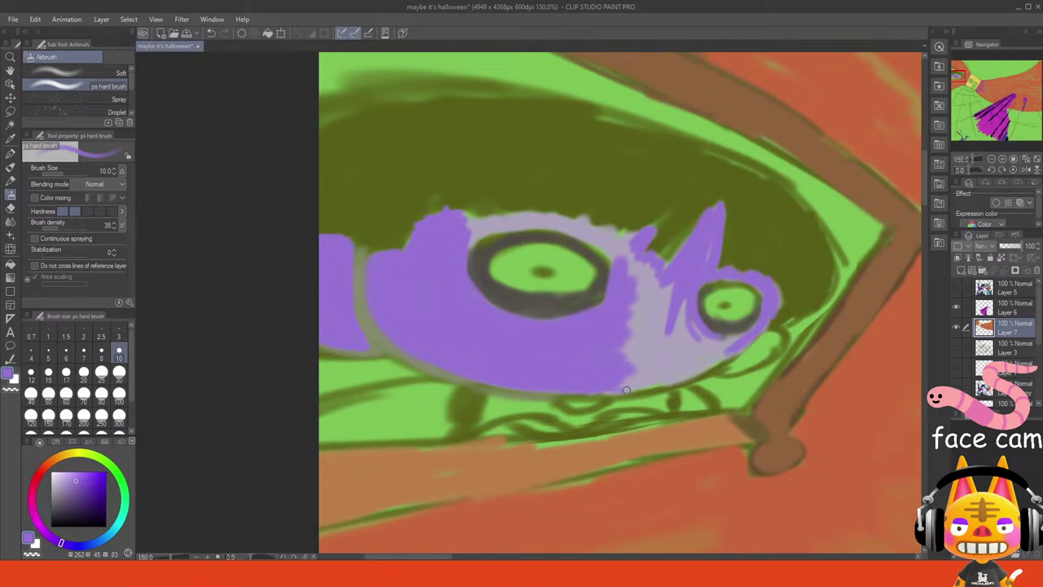
- Fill the lavender along the chin and between the two eyes with purple, finishing at brush size 15
drag(625, 390, 678, 383)
key(ctrl+z)
mouse_move(604, 389)
mouse_down()
mouse_move(666, 311)
mouse_move(610, 324)
mouse_move(528, 302)
mouse_move(472, 318)
mouse_move(642, 321)
mouse_move(613, 345)
mouse_move(662, 295)
mouse_move(647, 342)
mouse_move(582, 331)
mouse_move(529, 303)
mouse_move(705, 319)
mouse_move(629, 371)
mouse_move(702, 357)
mouse_up()
click(119, 376)
click(84, 375)
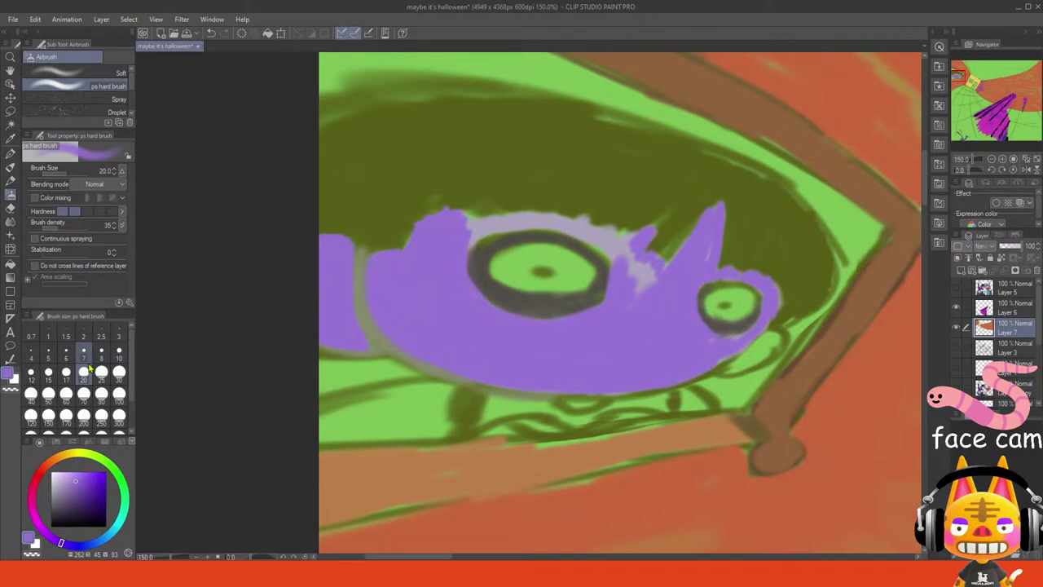
click(48, 373)
mouse_move(629, 259)
mouse_down()
mouse_move(643, 297)
mouse_move(666, 269)
mouse_move(647, 270)
mouse_move(640, 284)
mouse_move(677, 269)
mouse_up()
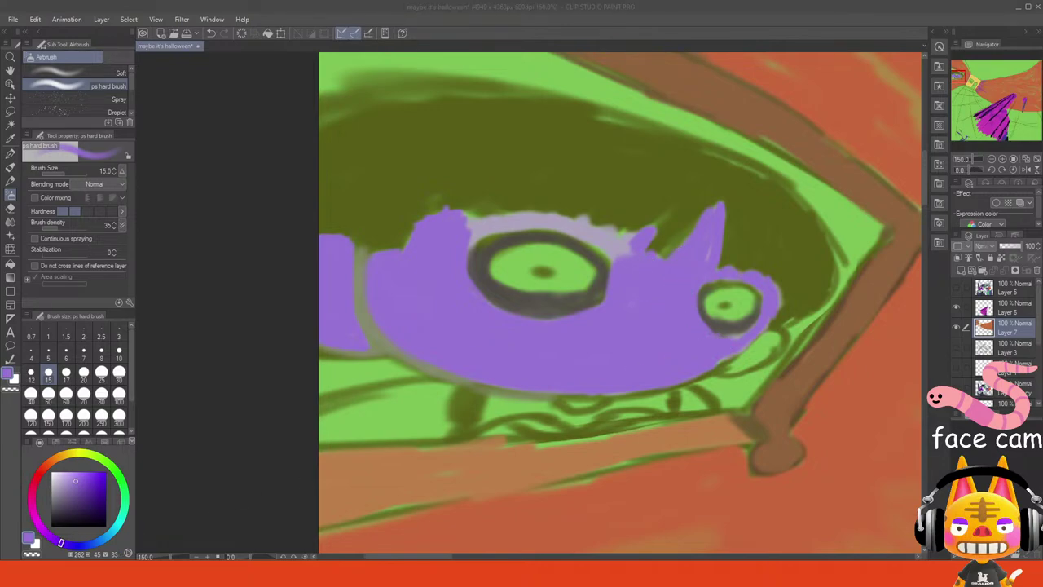
- Cover the remaining lavender strip between the larger eye and the fringe with purple
mouse_move(468, 214)
mouse_down()
mouse_move(472, 235)
mouse_move(494, 227)
mouse_move(480, 222)
mouse_move(573, 227)
mouse_move(555, 232)
mouse_up()
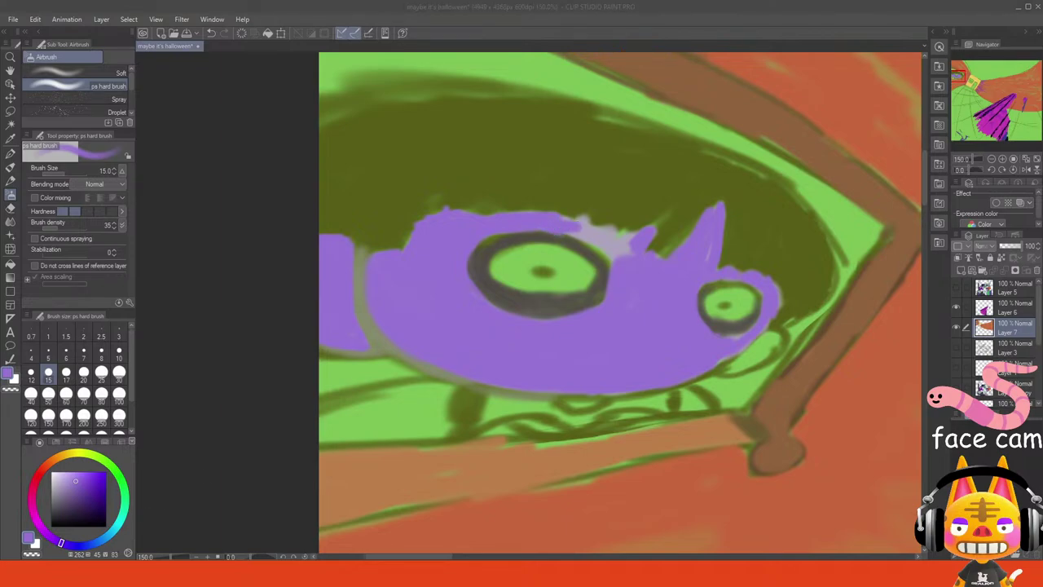
click(164, 510)
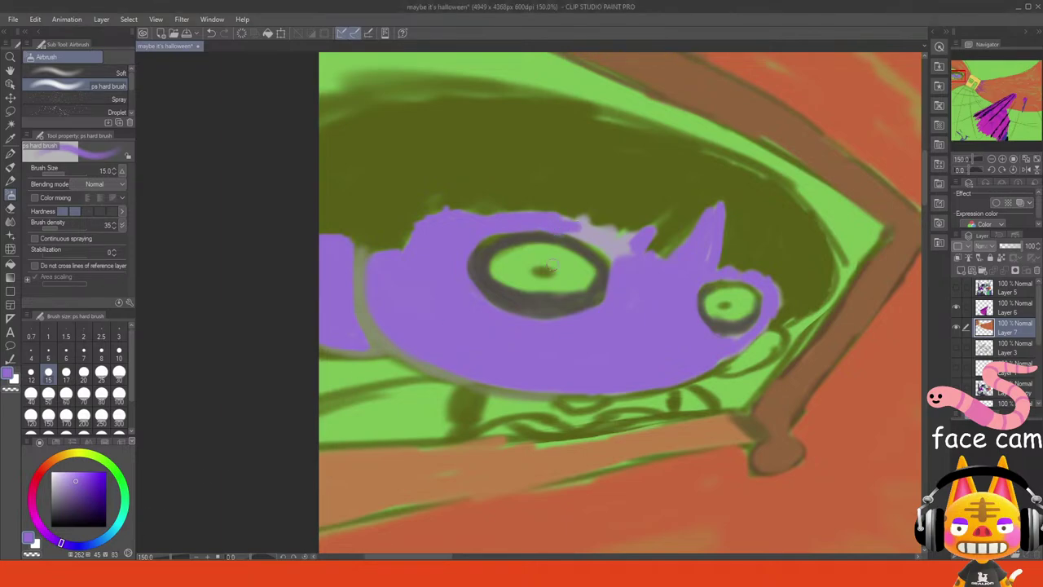
mouse_move(574, 220)
mouse_down()
mouse_move(585, 218)
mouse_move(580, 229)
mouse_move(611, 255)
mouse_move(615, 232)
mouse_move(637, 238)
mouse_up()
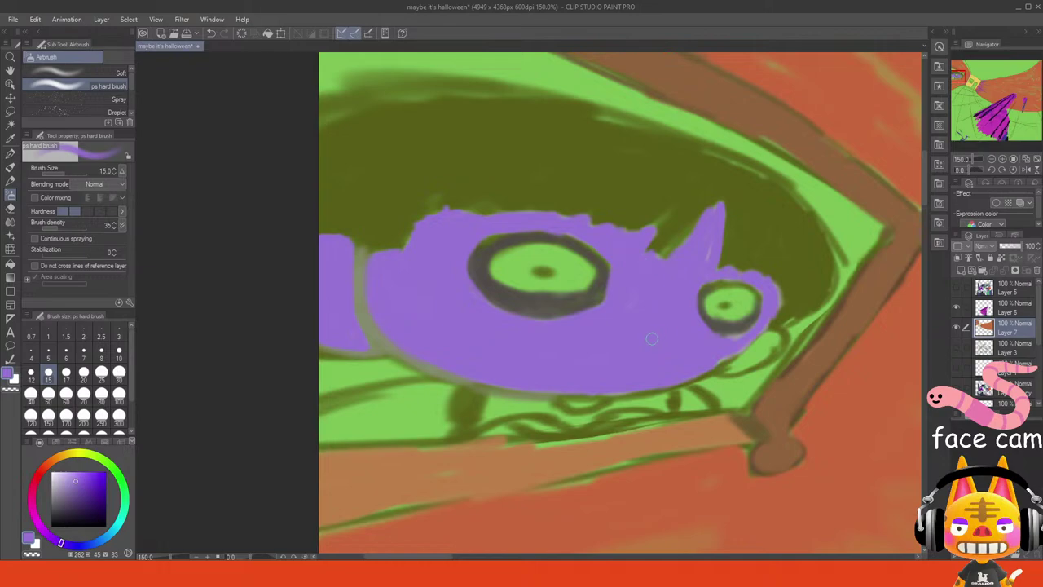
- Pick a dark muted purple (262, 35, 36) and paint it along the portrait hair's fringe, side and upper left edge
click(1026, 160)
drag(996, 125, 963, 76)
click(1002, 158)
click(1002, 159)
click(1002, 158)
click(1002, 158)
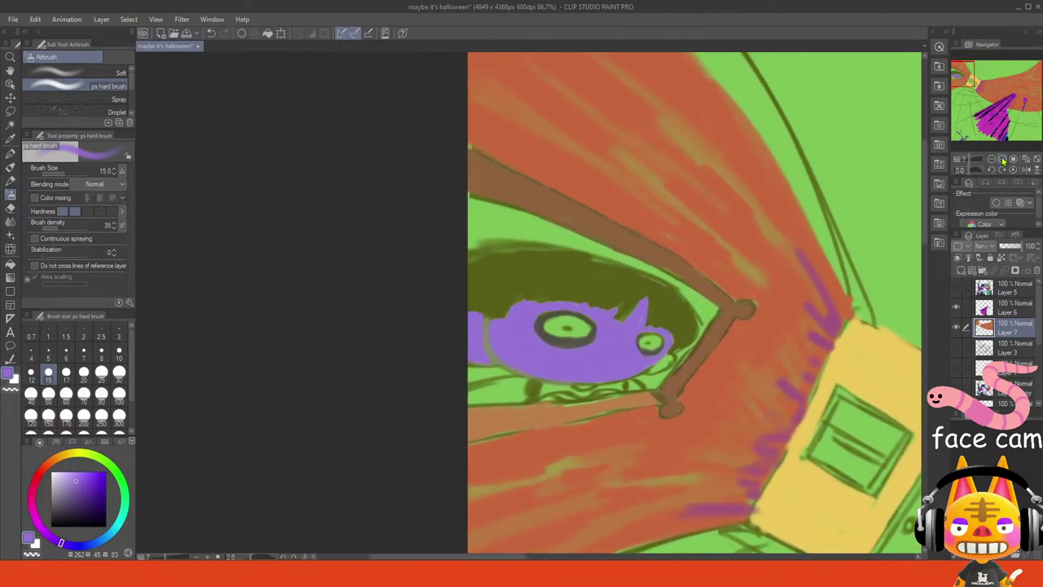
click(1002, 160)
click(87, 501)
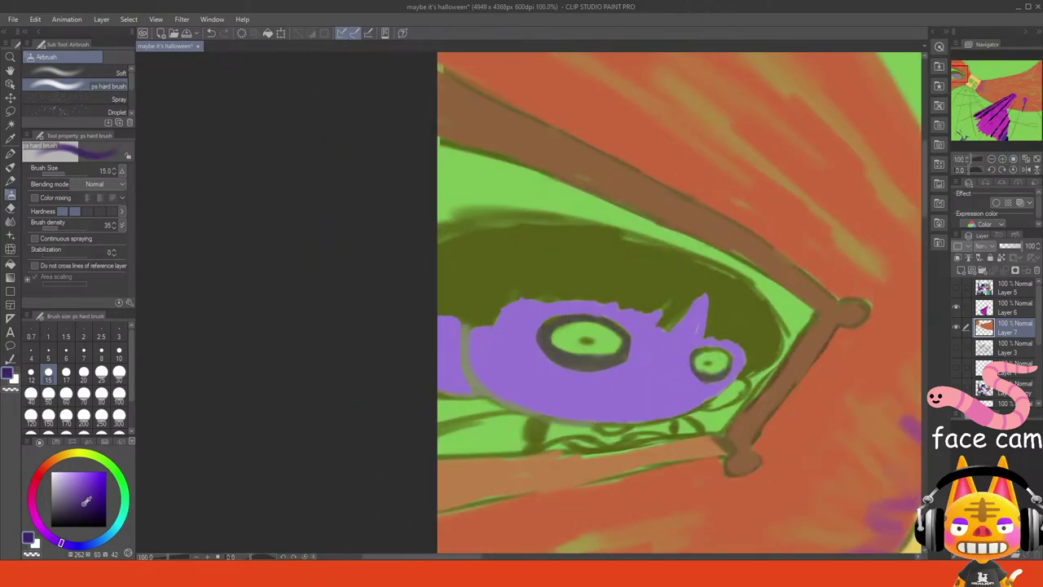
drag(76, 504, 71, 500)
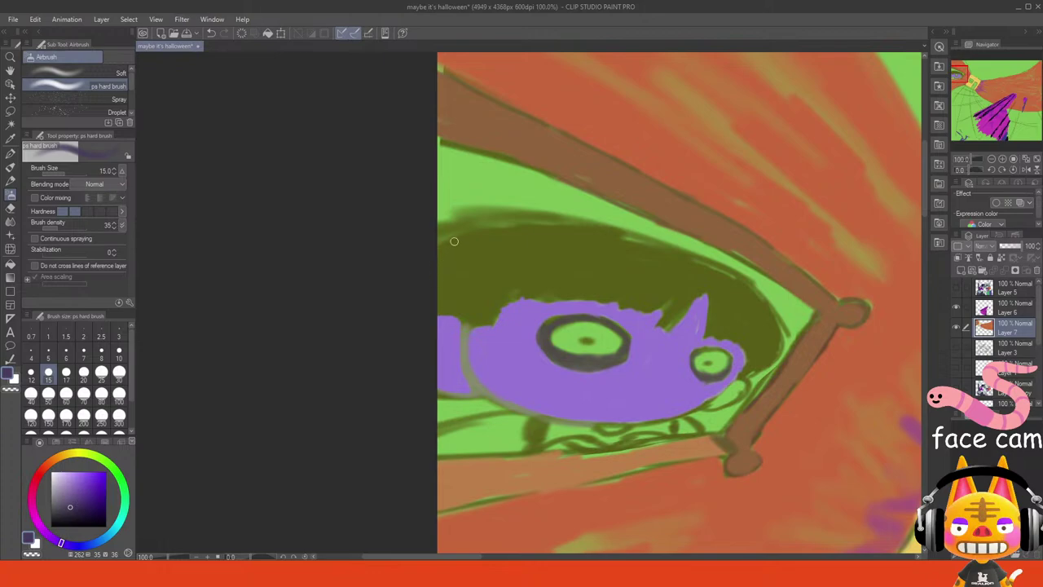
mouse_move(456, 239)
mouse_down()
mouse_move(427, 294)
mouse_move(436, 276)
mouse_move(434, 299)
mouse_move(449, 283)
mouse_move(450, 313)
mouse_move(463, 287)
mouse_move(465, 317)
mouse_move(484, 300)
mouse_move(486, 324)
mouse_move(540, 283)
mouse_move(544, 299)
mouse_move(564, 285)
mouse_move(557, 302)
mouse_move(597, 286)
mouse_move(595, 299)
mouse_move(609, 290)
mouse_move(608, 301)
mouse_move(666, 297)
mouse_move(639, 312)
mouse_move(646, 298)
mouse_move(627, 307)
mouse_move(627, 291)
mouse_move(613, 297)
mouse_move(690, 290)
mouse_move(669, 304)
mouse_move(664, 335)
mouse_move(699, 290)
mouse_move(711, 334)
mouse_move(717, 322)
mouse_move(744, 348)
mouse_move(762, 341)
mouse_move(757, 355)
mouse_move(768, 339)
mouse_move(749, 375)
mouse_move(761, 334)
mouse_up()
mouse_move(431, 262)
mouse_down()
mouse_move(495, 220)
mouse_move(432, 248)
mouse_move(516, 217)
mouse_move(441, 253)
mouse_move(525, 224)
mouse_move(485, 230)
mouse_move(507, 223)
mouse_move(586, 221)
mouse_up()
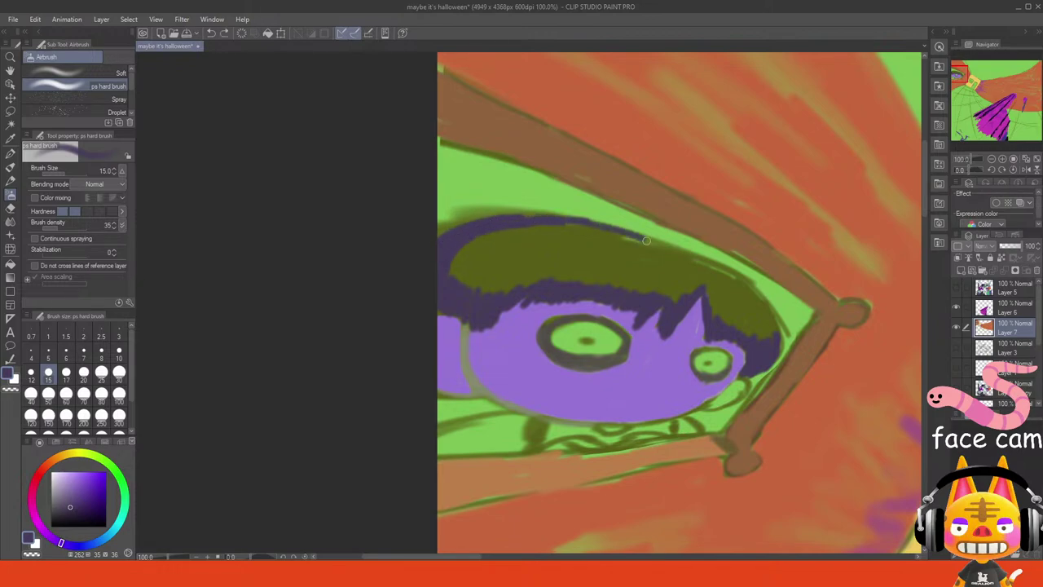
- Continue the dark purple along the hair's upper edge and fill the hair above the smaller eye
mouse_move(559, 222)
mouse_down()
mouse_move(719, 265)
mouse_move(692, 256)
mouse_move(768, 298)
mouse_move(735, 273)
mouse_move(754, 285)
mouse_move(758, 303)
mouse_move(741, 282)
mouse_move(771, 334)
mouse_up()
key(ctrl+z)
drag(755, 292, 774, 337)
mouse_move(711, 295)
mouse_down()
mouse_move(712, 319)
mouse_move(718, 283)
mouse_move(732, 324)
mouse_move(745, 295)
mouse_move(733, 286)
mouse_move(764, 342)
mouse_move(756, 300)
mouse_up()
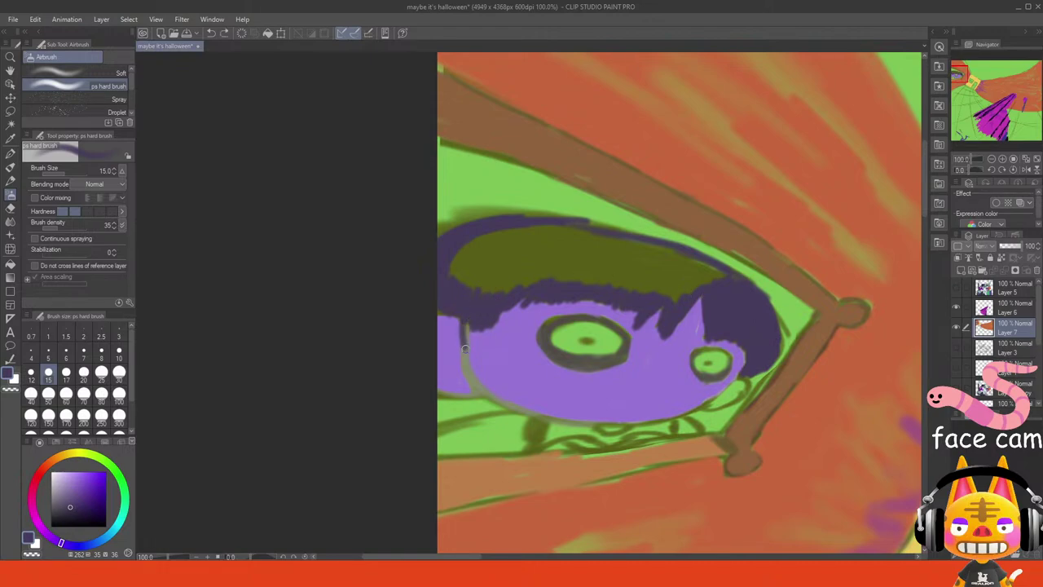
- Add a dark purple sidelock by the cheek outline and fill the remaining olive area of the hair
mouse_move(470, 327)
mouse_down()
mouse_move(469, 351)
mouse_move(530, 295)
mouse_up()
mouse_move(463, 264)
mouse_down()
mouse_move(470, 237)
mouse_move(447, 285)
mouse_move(471, 254)
mouse_move(473, 304)
mouse_move(482, 241)
mouse_move(501, 295)
mouse_move(497, 239)
mouse_move(518, 293)
mouse_move(526, 281)
mouse_move(497, 232)
mouse_move(532, 266)
mouse_up()
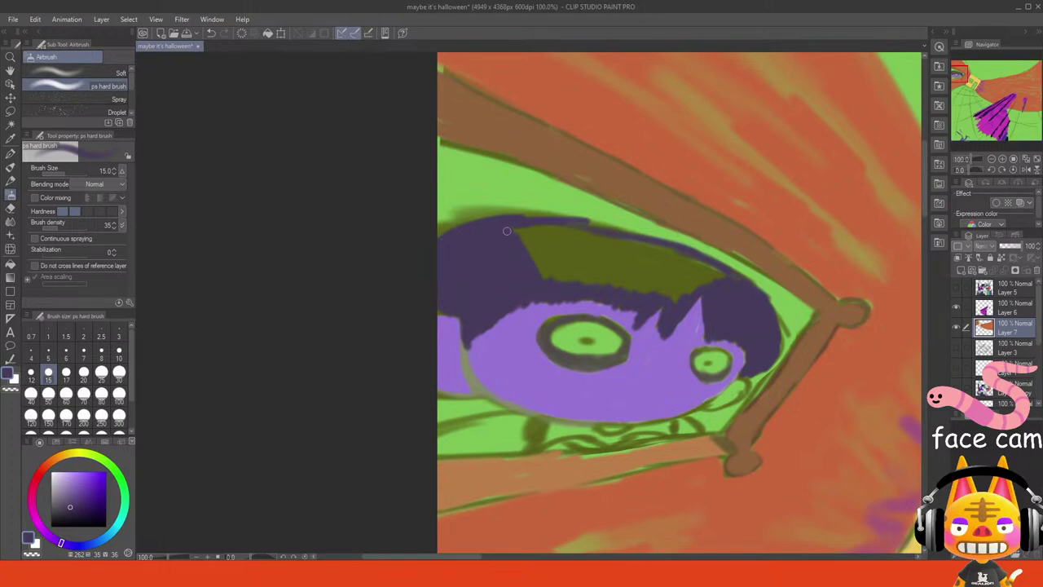
mouse_move(506, 231)
mouse_down()
mouse_move(539, 274)
mouse_move(554, 238)
mouse_move(547, 228)
mouse_move(545, 244)
mouse_move(520, 256)
mouse_up()
mouse_move(574, 226)
mouse_down()
mouse_move(554, 248)
mouse_move(574, 269)
mouse_move(551, 282)
mouse_move(579, 261)
mouse_move(580, 285)
mouse_move(624, 239)
mouse_move(600, 287)
mouse_move(634, 253)
mouse_move(645, 287)
mouse_move(656, 254)
mouse_move(671, 258)
mouse_move(662, 292)
mouse_move(682, 275)
mouse_move(706, 281)
mouse_move(632, 251)
mouse_up()
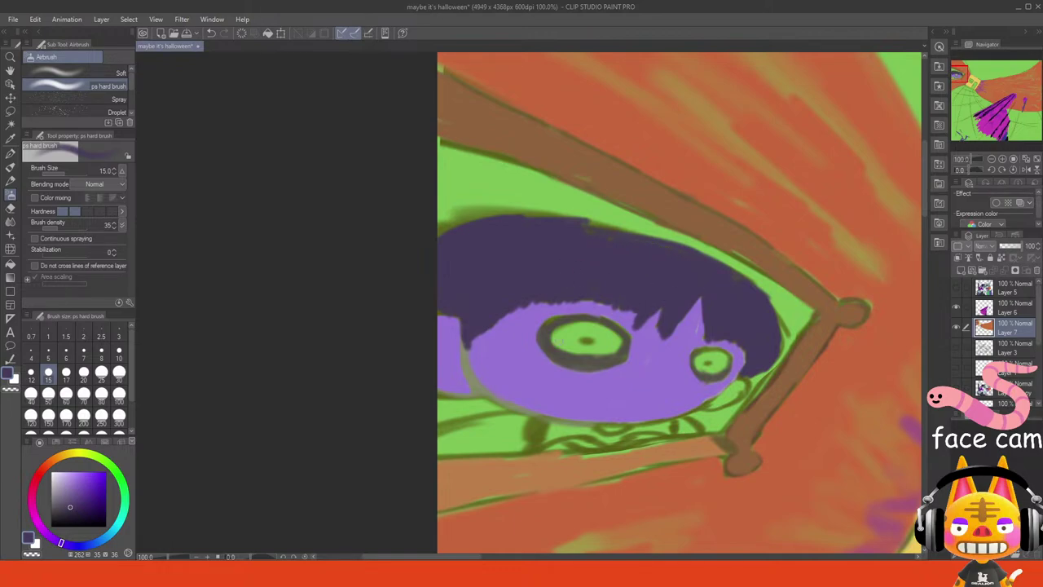
click(113, 573)
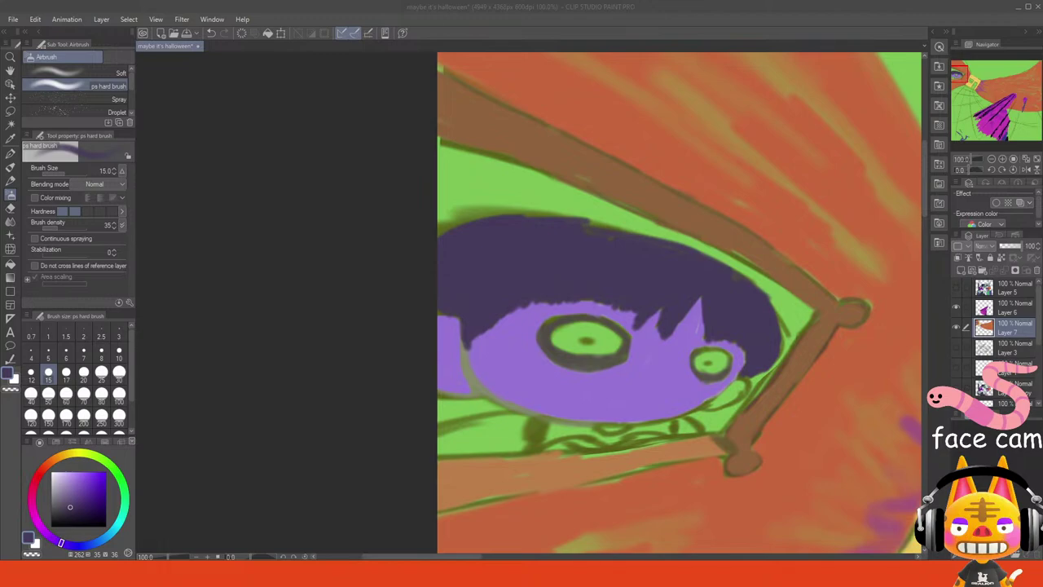
key(alt+Tab)
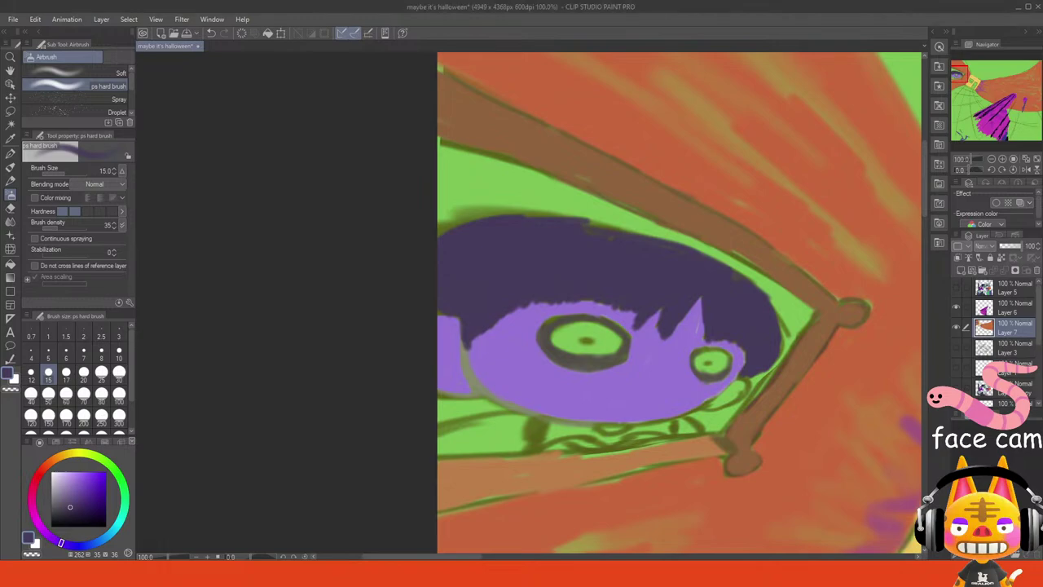
- Sample the face purple and paint over the jagged fringe to reshape the hairline into a smooth curve above both eyes
alt+click(680, 354)
mouse_move(684, 330)
mouse_down()
mouse_move(676, 304)
mouse_move(656, 347)
mouse_move(656, 302)
mouse_move(634, 314)
mouse_up()
mouse_move(495, 327)
mouse_down()
mouse_move(574, 295)
mouse_move(628, 308)
mouse_move(649, 300)
mouse_move(730, 339)
mouse_move(715, 339)
mouse_up()
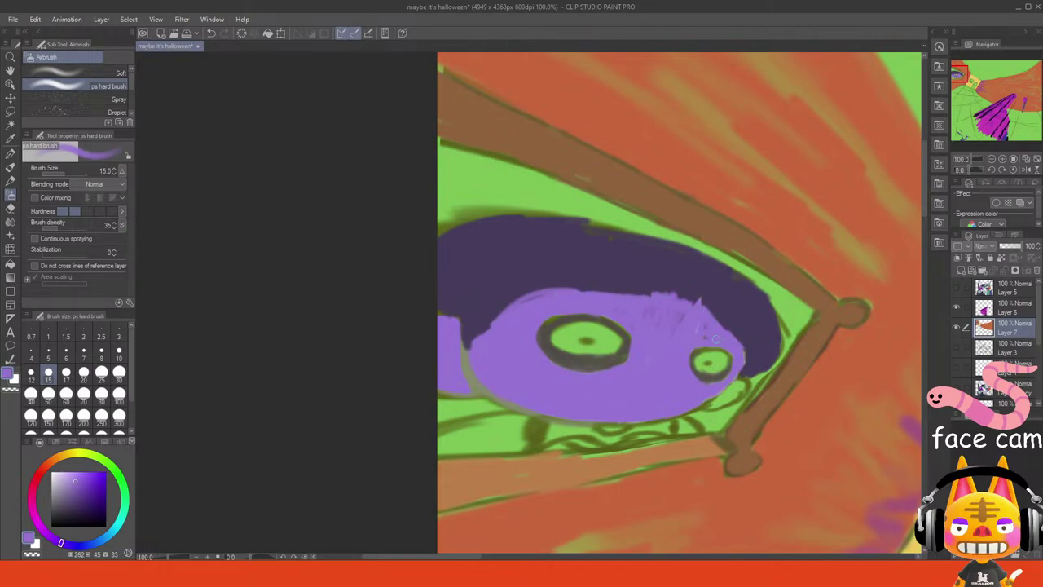
drag(597, 300, 588, 296)
drag(652, 292, 563, 296)
- Sample the dark hair colour and paint curved, pointed fringe strands between the two eyes at brush size 10, redoing unsatisfactory strokes
alt+click(621, 285)
click(119, 352)
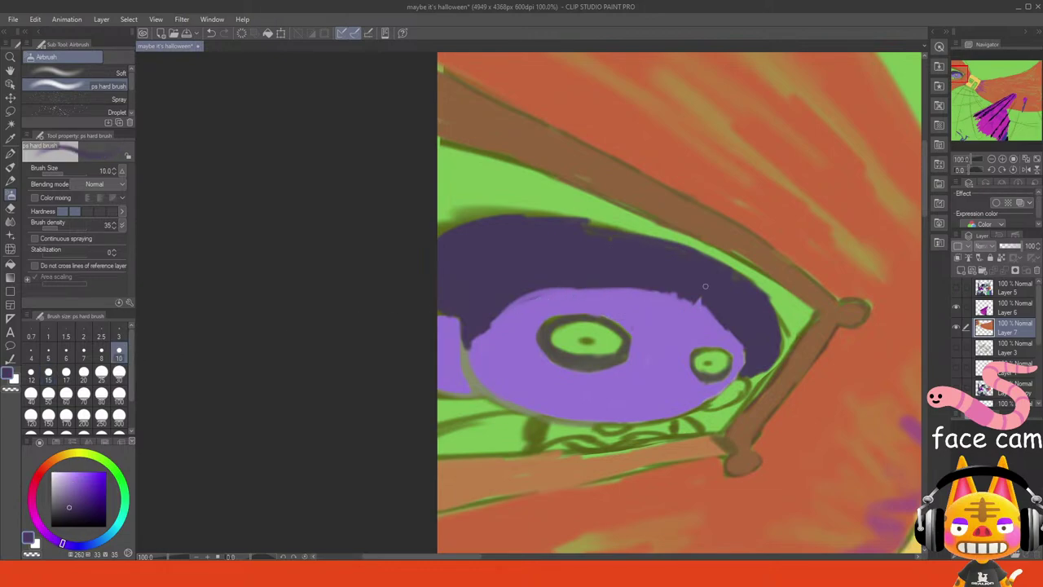
mouse_move(640, 290)
mouse_down()
mouse_move(641, 327)
mouse_move(642, 288)
mouse_up()
key(ctrl+z)
key(ctrl+z)
mouse_move(639, 288)
mouse_down()
mouse_move(640, 324)
mouse_move(646, 289)
mouse_move(629, 288)
mouse_move(682, 316)
mouse_move(690, 343)
mouse_up()
key(ctrl+z)
key(ctrl+z)
key(ctrl+z)
key(ctrl+z)
mouse_move(691, 342)
mouse_down()
mouse_move(657, 291)
mouse_move(681, 313)
mouse_move(691, 347)
mouse_move(682, 299)
mouse_move(689, 341)
mouse_move(686, 330)
mouse_up()
key(ctrl+z)
key(ctrl+z)
drag(663, 292, 691, 333)
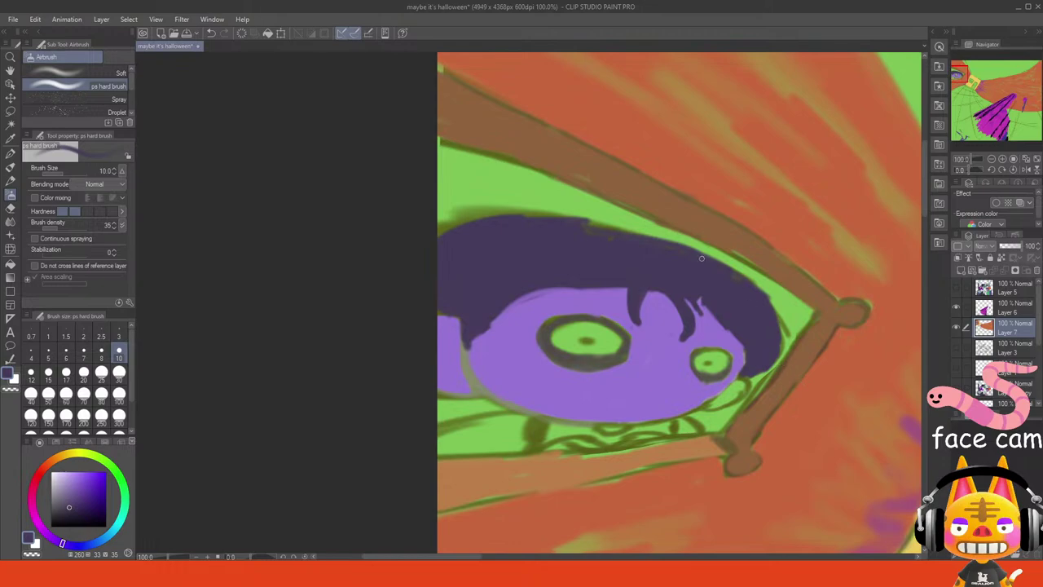
- Add thin dark fringe strands above the smaller eye and over the inner side of the larger eye, redoing unsatisfactory strokes
mouse_move(699, 305)
mouse_down()
mouse_move(703, 334)
mouse_move(704, 308)
mouse_move(717, 342)
mouse_up()
key(ctrl+z)
drag(698, 298, 722, 338)
key(ctrl+z)
key(ctrl+z)
key(ctrl+z)
key(ctrl+z)
mouse_move(644, 291)
mouse_down()
mouse_move(669, 311)
mouse_move(623, 290)
mouse_move(631, 281)
mouse_move(611, 307)
mouse_move(628, 282)
mouse_move(616, 290)
mouse_move(624, 281)
mouse_move(614, 309)
mouse_move(592, 300)
mouse_move(609, 285)
mouse_move(587, 310)
mouse_up()
key(ctrl+z)
key(ctrl+z)
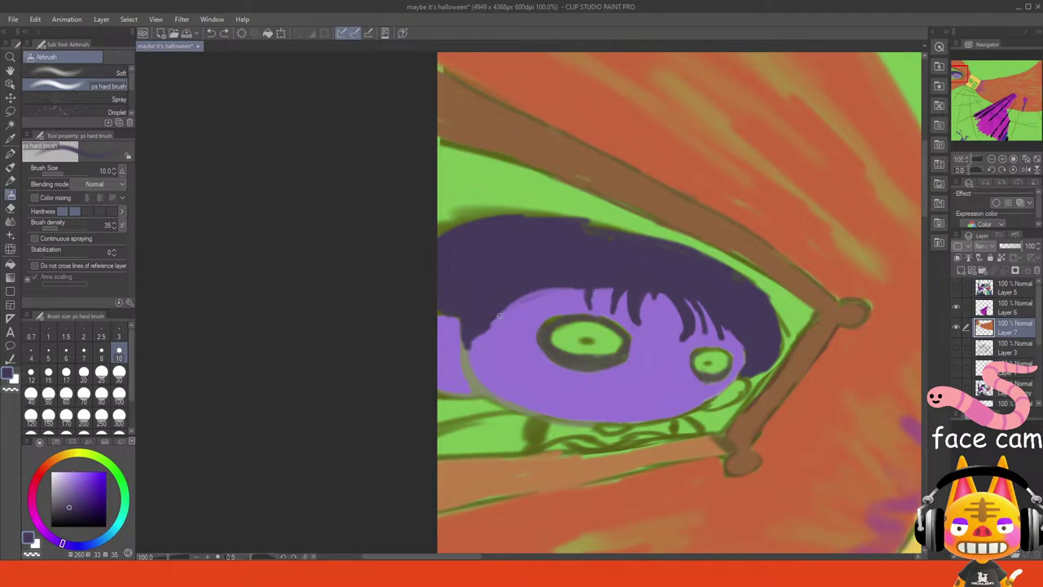
- Extend the sidelock into a pointed strand over the cheek and start another strand beside the larger eye
drag(472, 336, 484, 357)
key(ctrl+z)
drag(486, 321, 487, 345)
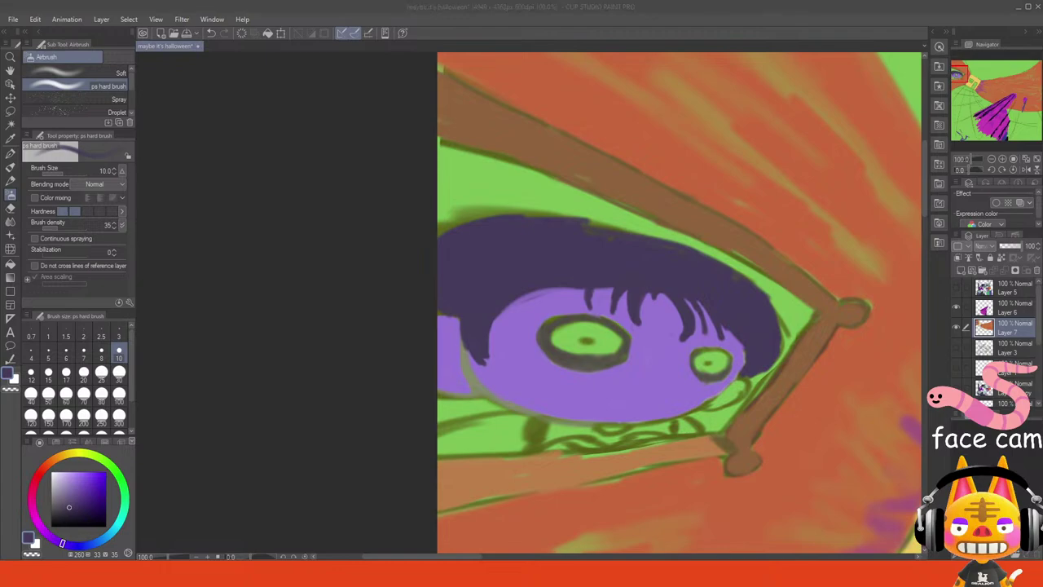
mouse_move(533, 290)
mouse_down()
mouse_move(515, 328)
mouse_move(515, 315)
mouse_up()
key(ctrl+z)
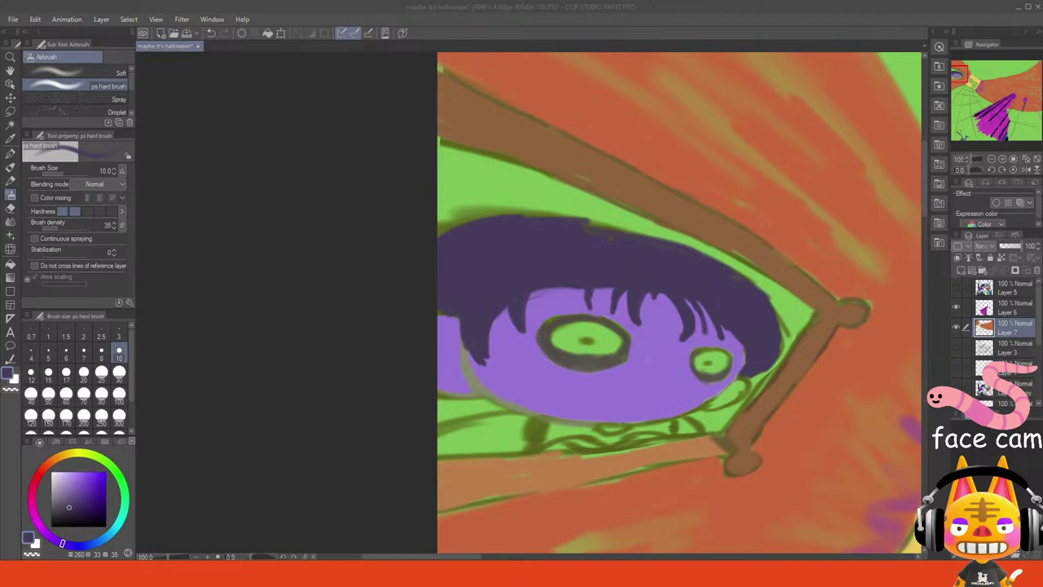
- Fill out the fringe above the larger eye with more pointed dark strands
click(299, 571)
mouse_move(604, 289)
mouse_down()
mouse_move(569, 288)
mouse_move(571, 304)
mouse_move(561, 294)
mouse_move(567, 287)
mouse_move(567, 304)
mouse_move(575, 282)
mouse_move(538, 284)
mouse_move(516, 310)
mouse_move(513, 296)
mouse_move(521, 332)
mouse_up()
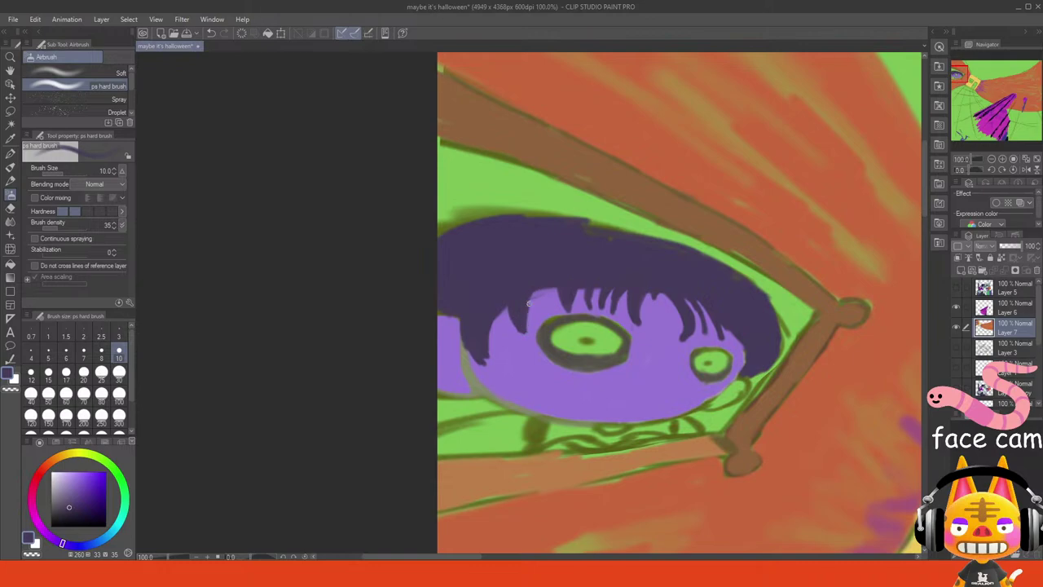
drag(537, 288, 527, 318)
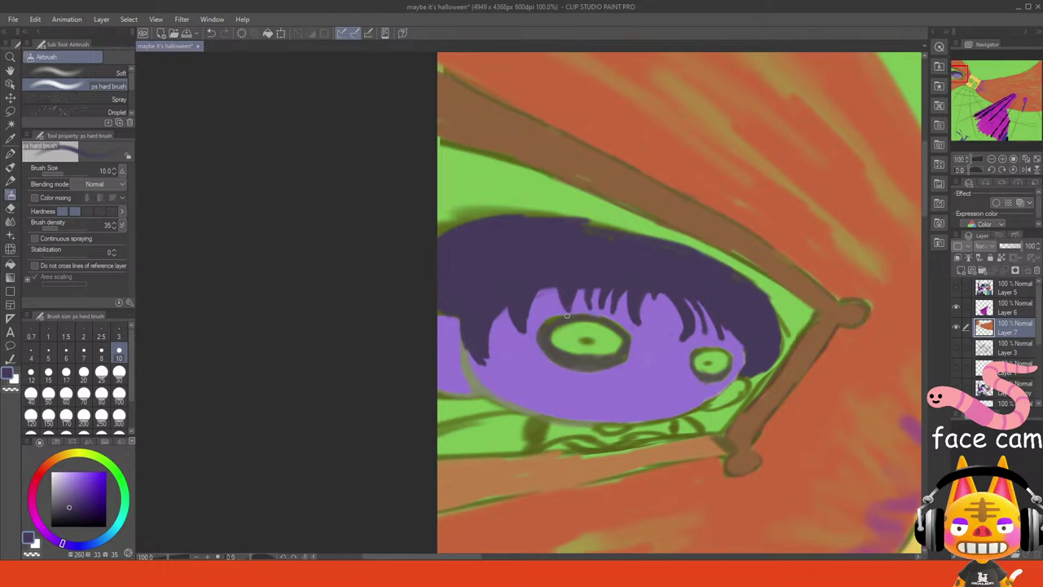
mouse_move(528, 323)
mouse_down()
mouse_move(542, 287)
mouse_move(525, 319)
mouse_move(585, 264)
mouse_move(569, 311)
mouse_move(587, 281)
mouse_move(569, 308)
mouse_move(585, 284)
mouse_move(593, 313)
mouse_move(596, 280)
mouse_up()
key(ctrl+z)
drag(617, 317, 625, 287)
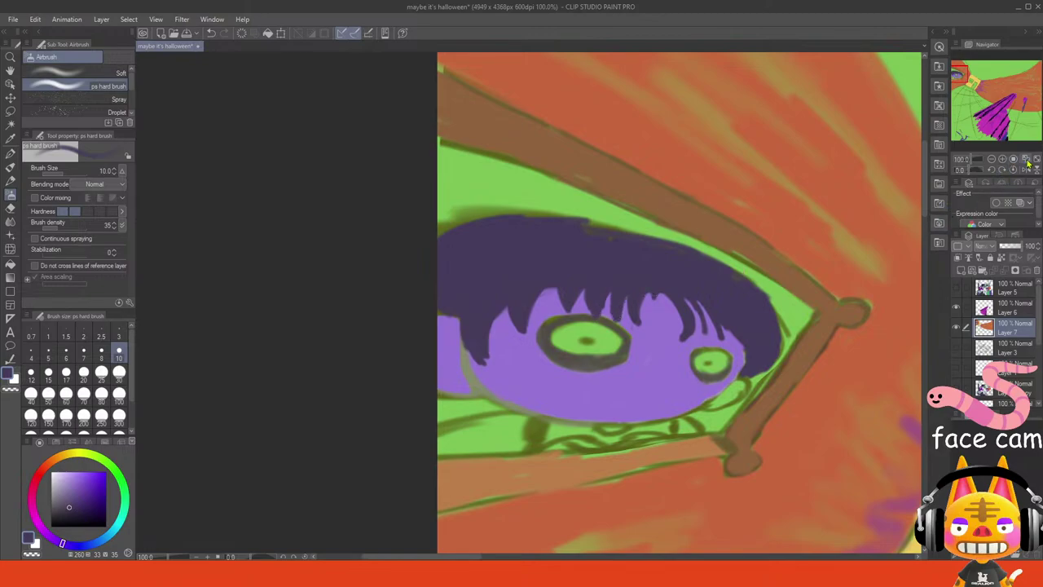
- Thicken the dark fringe strand on the inner side of the smaller eye, redoing the first strokes
click(1025, 159)
drag(999, 117, 974, 79)
click(1002, 160)
click(1002, 159)
click(1002, 160)
click(1002, 160)
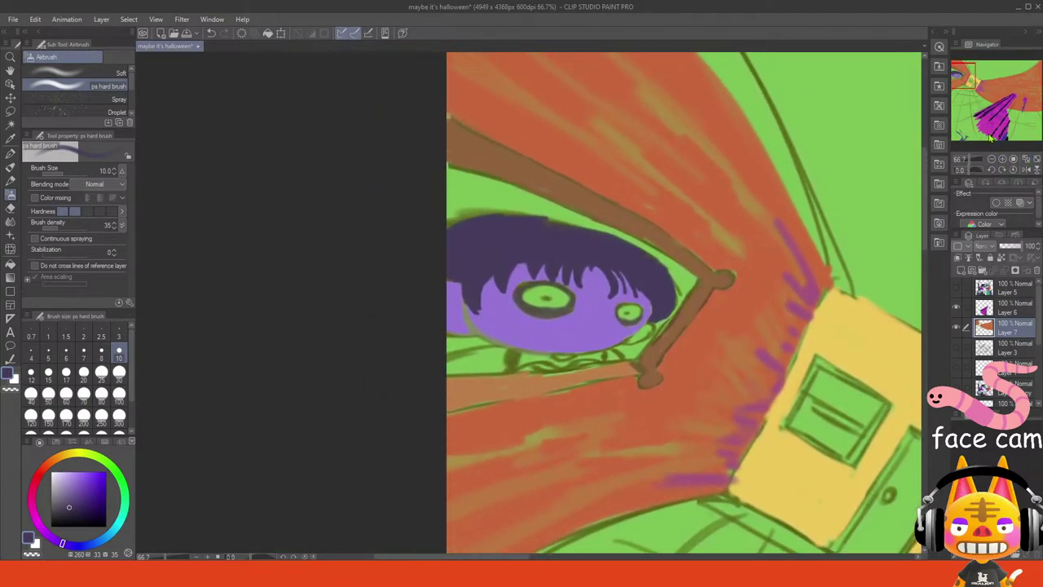
click(1002, 159)
click(1002, 160)
click(1002, 160)
mouse_move(732, 194)
mouse_down()
mouse_move(764, 284)
mouse_move(768, 268)
mouse_up()
key(ctrl+z)
key(ctrl+z)
mouse_move(815, 217)
mouse_down()
mouse_move(818, 261)
mouse_move(816, 244)
mouse_up()
mouse_move(785, 210)
mouse_down()
mouse_move(781, 273)
mouse_move(779, 240)
mouse_up()
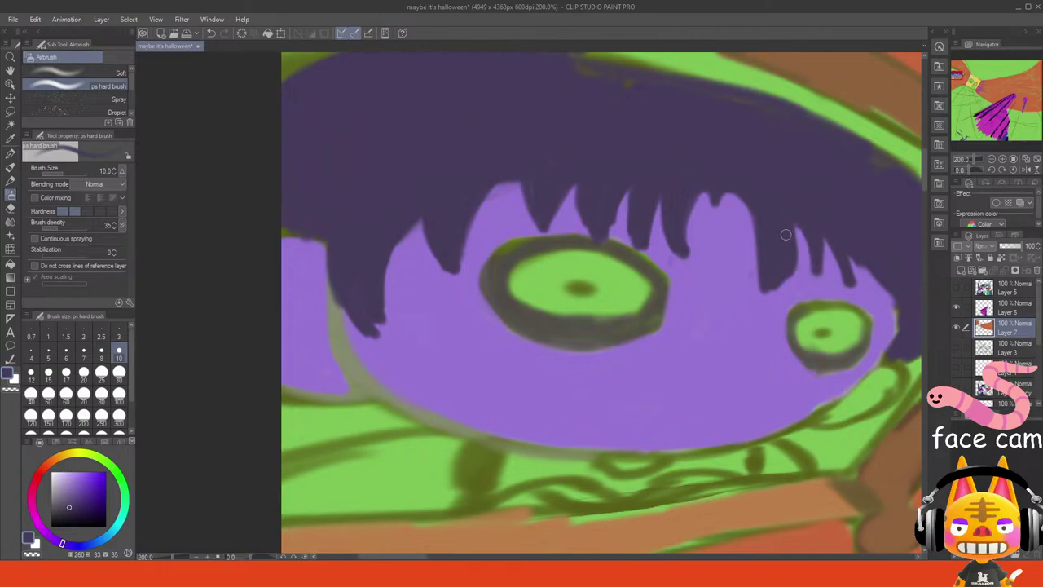
- Sample the face purple and trim the strands beside the smaller eye and beside the larger eye into sharper points
alt+click(781, 299)
drag(774, 291, 795, 274)
drag(796, 259, 772, 290)
drag(795, 264, 795, 248)
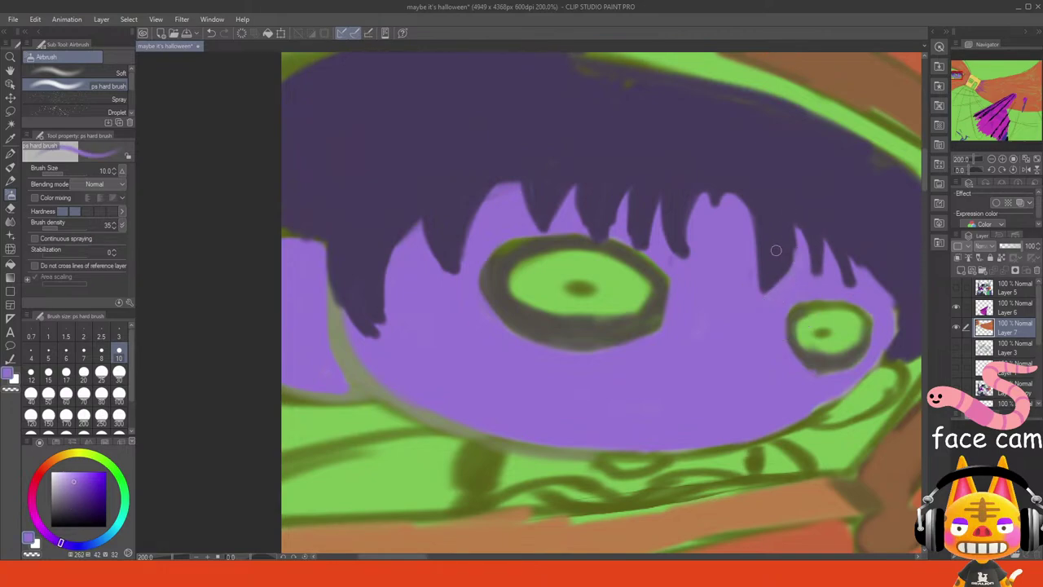
alt+click(743, 224)
mouse_move(751, 214)
mouse_down()
mouse_move(762, 290)
mouse_move(751, 216)
mouse_up()
drag(684, 230, 691, 286)
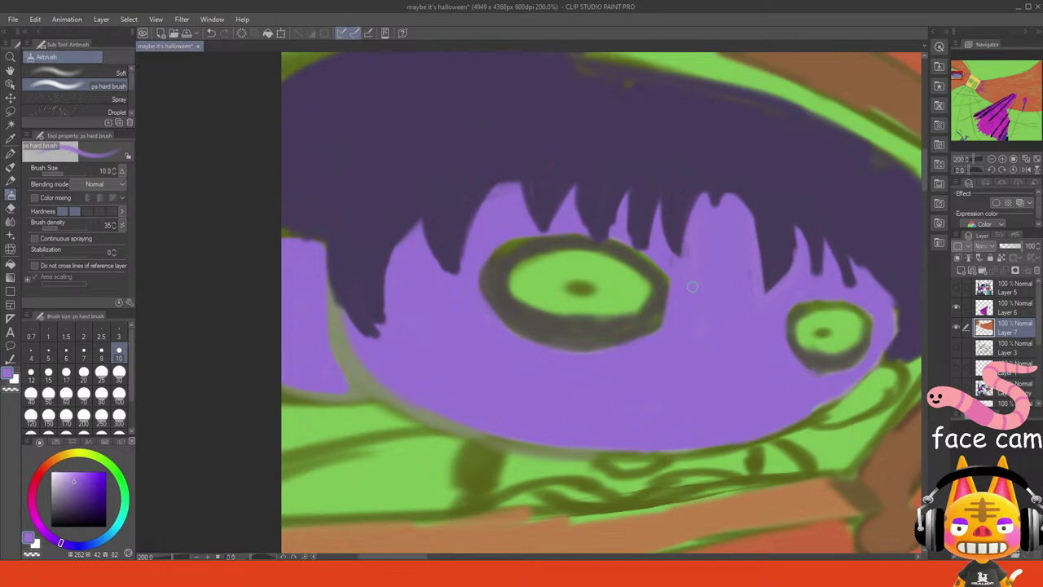
alt+click(725, 257)
- Sample the dark hair colour and lengthen the two thin strands above the smaller eye
alt+click(819, 228)
drag(818, 262, 819, 289)
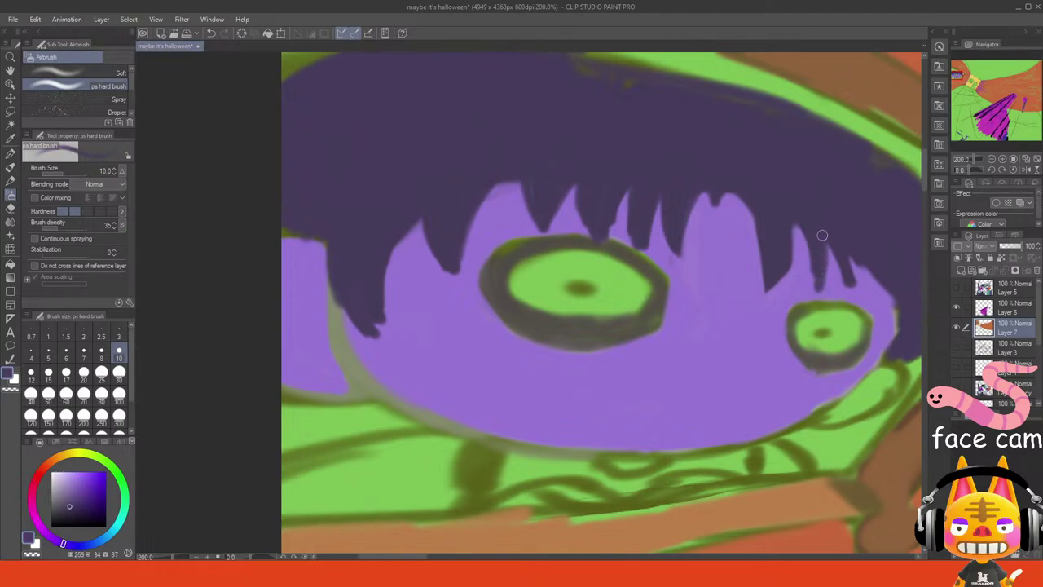
key(ctrl+z)
mouse_move(814, 231)
mouse_down()
mouse_move(817, 290)
mouse_move(853, 224)
mouse_move(850, 292)
mouse_up()
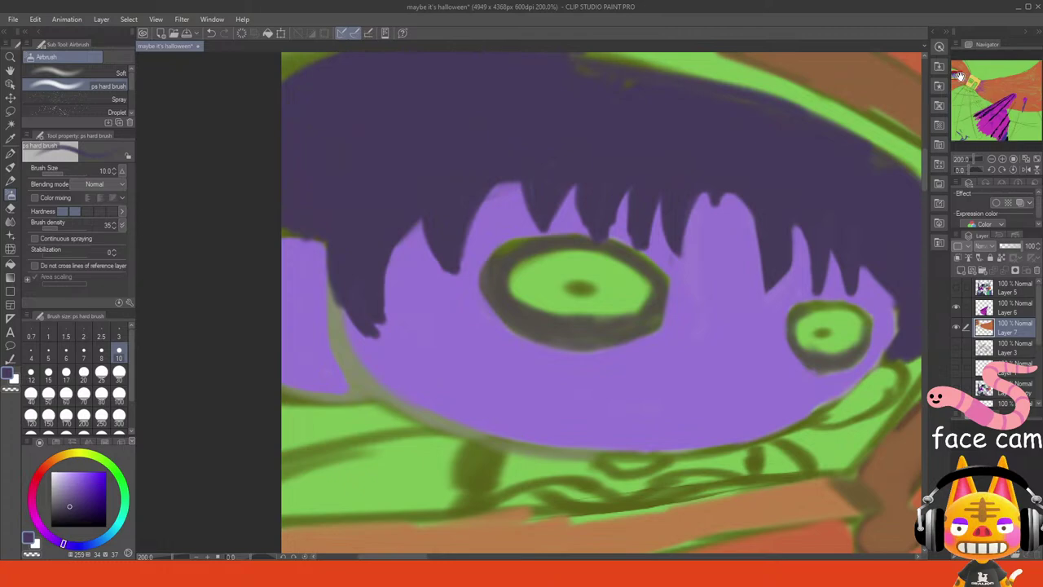
- Fill in the dark hair down the outer side of the smaller eye
drag(959, 74, 960, 77)
drag(640, 201, 635, 243)
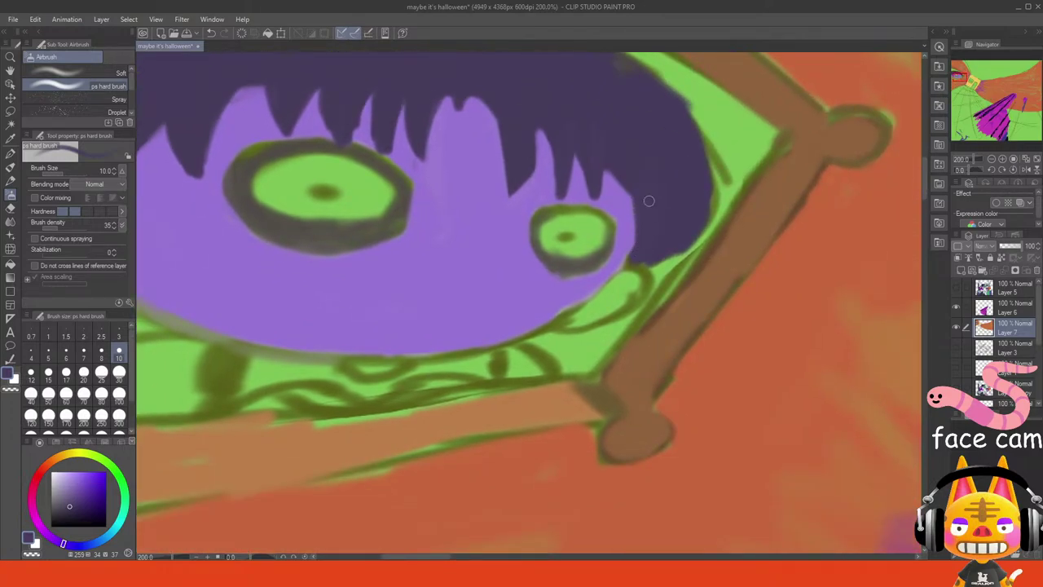
mouse_move(630, 189)
mouse_down()
mouse_move(642, 183)
mouse_move(643, 232)
mouse_move(630, 254)
mouse_move(634, 182)
mouse_up()
click(1026, 161)
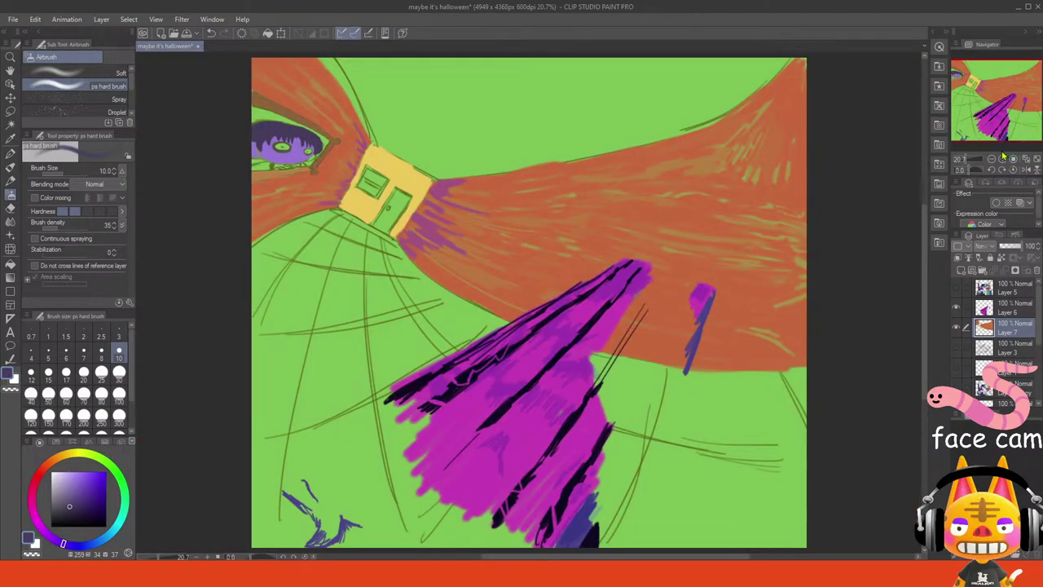
- Sample the dark outline colour and redraw the face outline beside the ear on the larger eye's side, redoing the first strokes
click(1007, 159)
click(1006, 160)
click(1006, 160)
click(1007, 159)
click(1006, 159)
drag(986, 116, 963, 103)
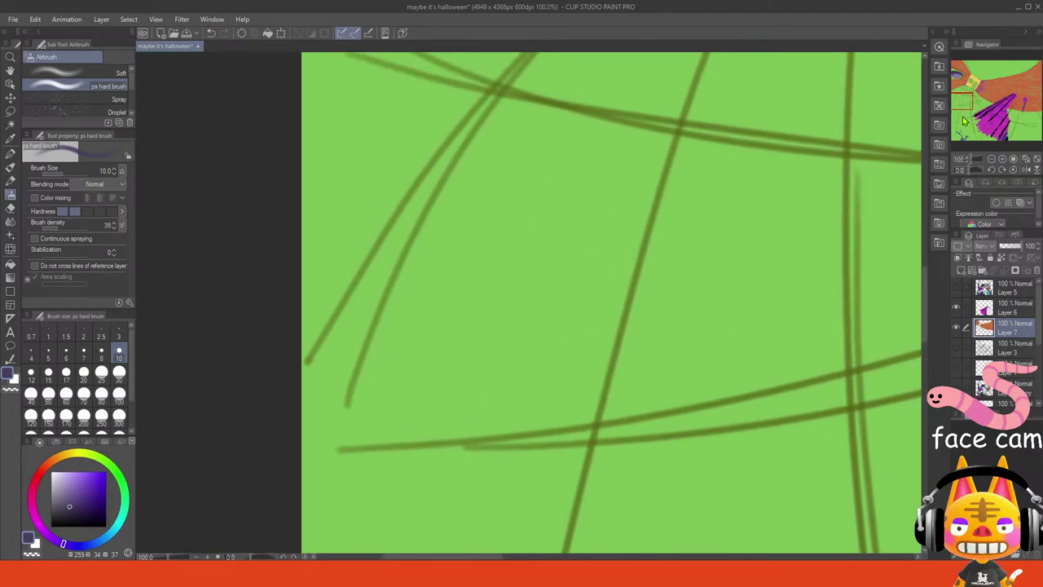
drag(969, 106, 963, 81)
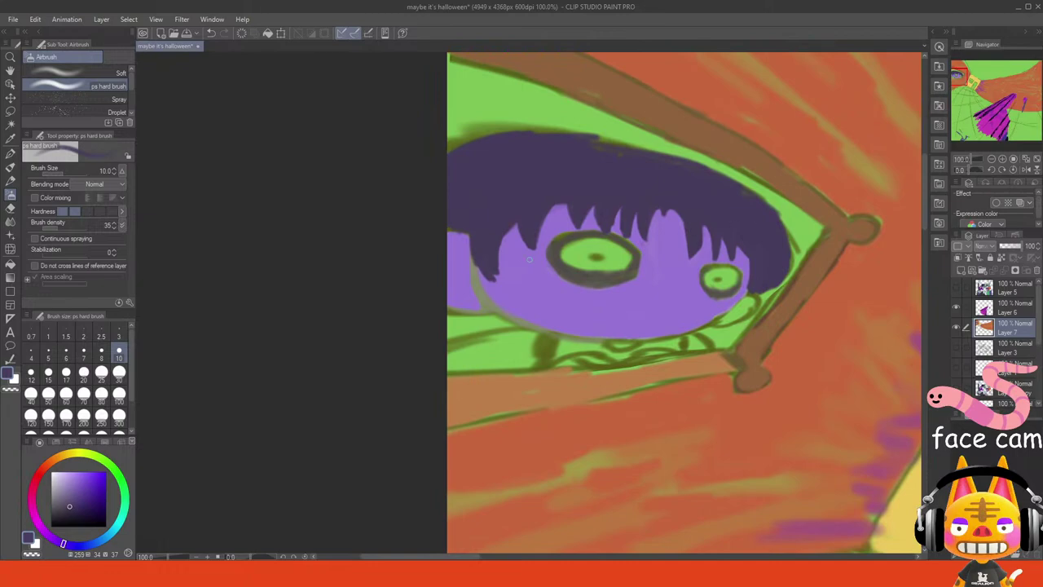
alt+click(476, 261)
mouse_move(476, 266)
mouse_down()
mouse_move(491, 306)
mouse_move(482, 280)
mouse_up()
key(ctrl+z)
key(ctrl+z)
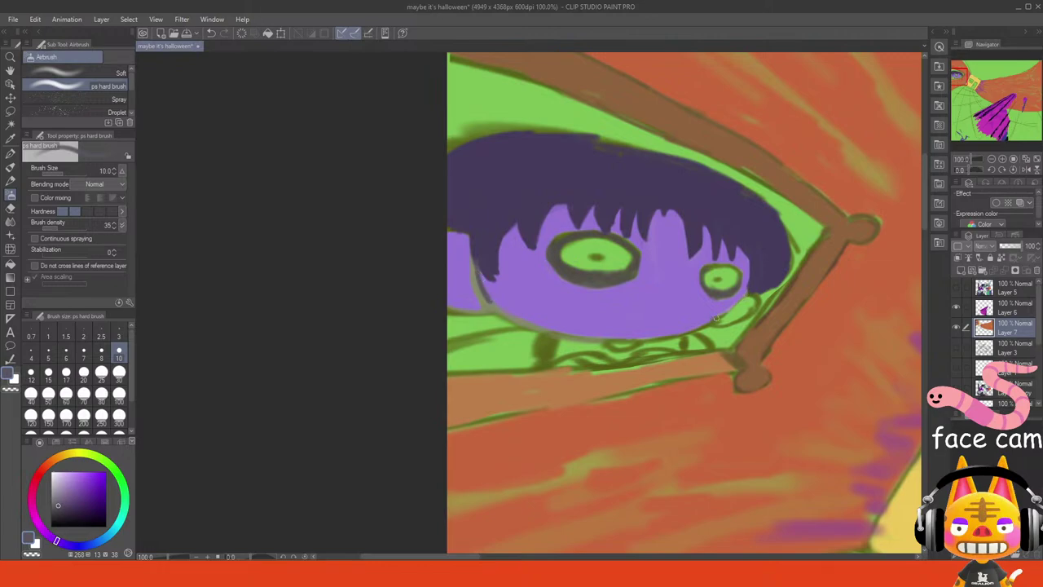
- Try dark outline strokes along the face edge below and beside the smaller eye
key(ctrl+z)
mouse_move(717, 317)
mouse_down()
mouse_move(744, 296)
mouse_move(748, 288)
mouse_move(713, 318)
mouse_move(749, 283)
mouse_move(741, 292)
mouse_move(750, 259)
mouse_move(743, 298)
mouse_move(748, 263)
mouse_up()
key(ctrl+z)
key(ctrl+z)
- Sample the face purple and fill the small ear below the smaller eye
alt+click(712, 308)
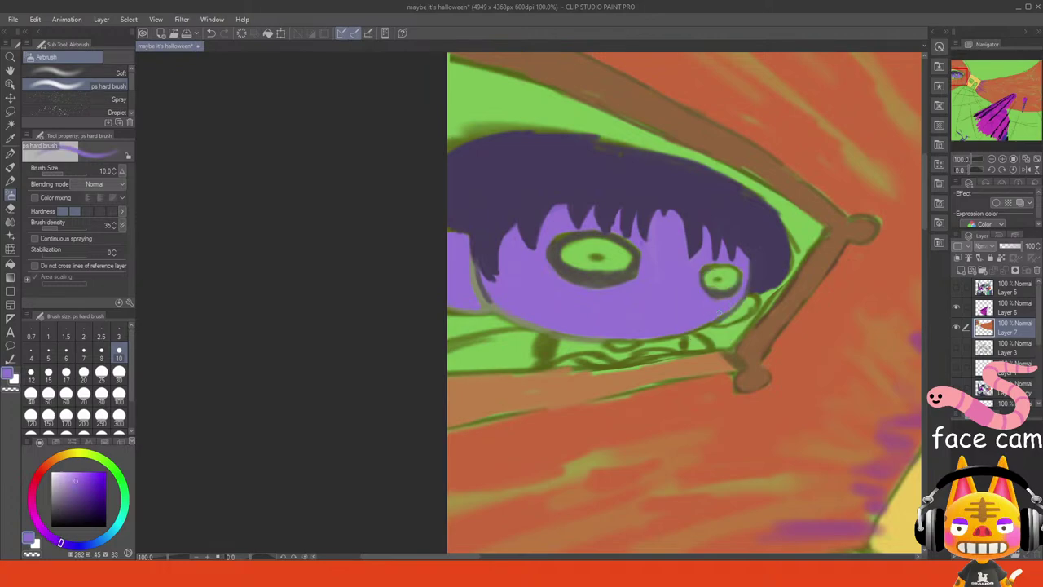
drag(718, 324, 745, 309)
alt+click(723, 316)
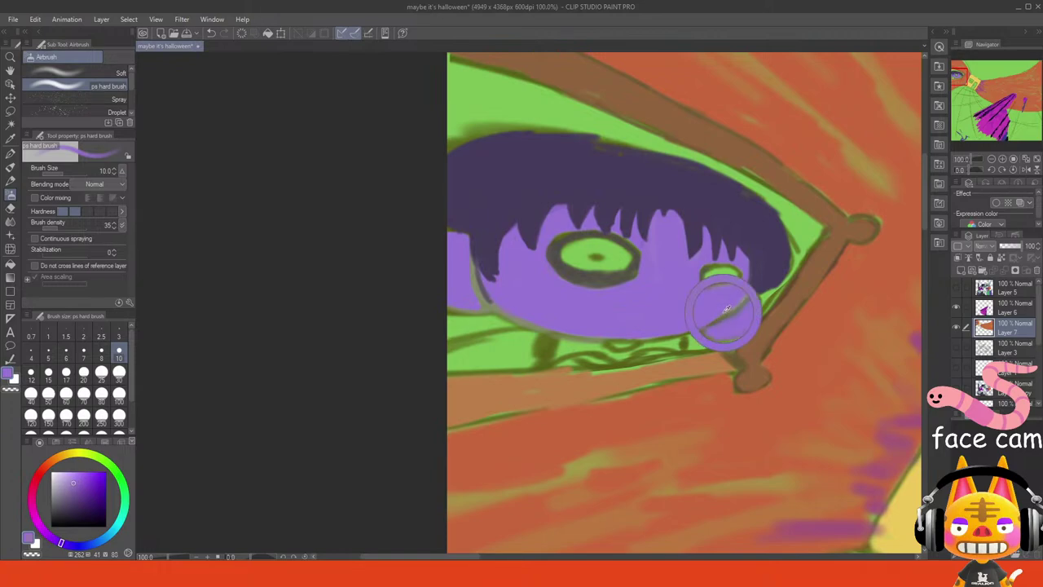
drag(740, 302, 729, 313)
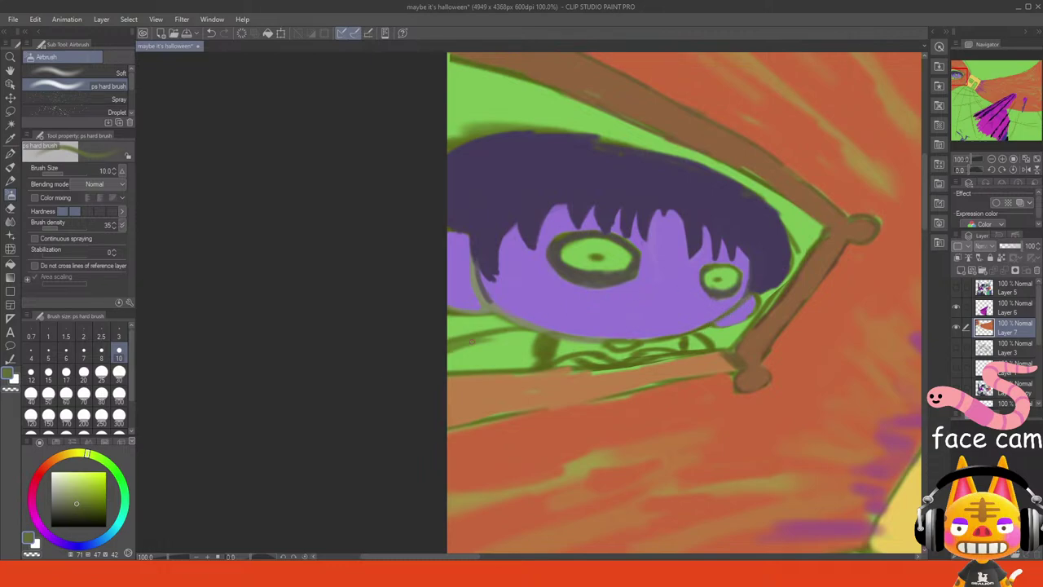
- Lighten the sampled olive to a muted yellow-green and fill both eyes with a size 25 brush, covering the old pupils
click(83, 479)
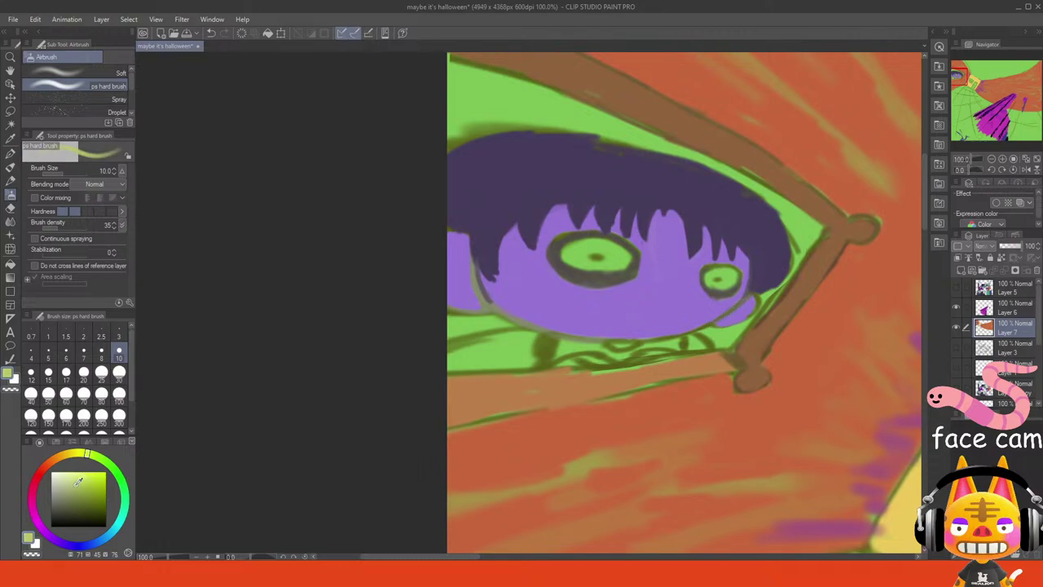
click(101, 371)
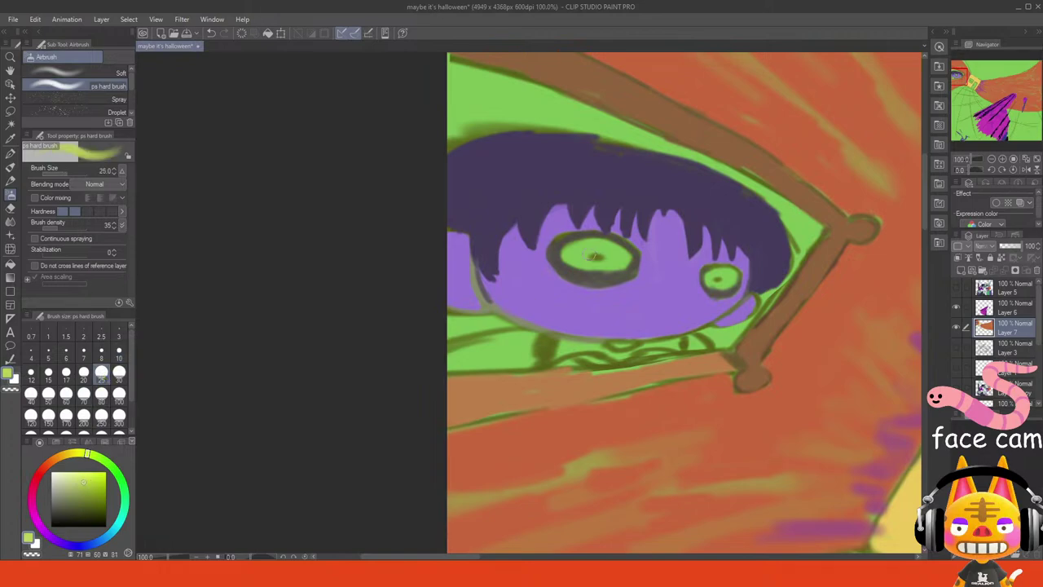
mouse_move(585, 249)
mouse_down()
mouse_move(599, 259)
mouse_move(595, 245)
mouse_move(568, 255)
mouse_move(586, 270)
mouse_move(594, 251)
mouse_move(574, 252)
mouse_move(593, 270)
mouse_up()
key(ctrl+z)
key(ctrl+z)
mouse_move(712, 275)
mouse_down()
mouse_move(730, 273)
mouse_move(718, 281)
mouse_up()
- Reduce the brush size to 10, sample the face purple and fill the small round shape under the chin
click(119, 352)
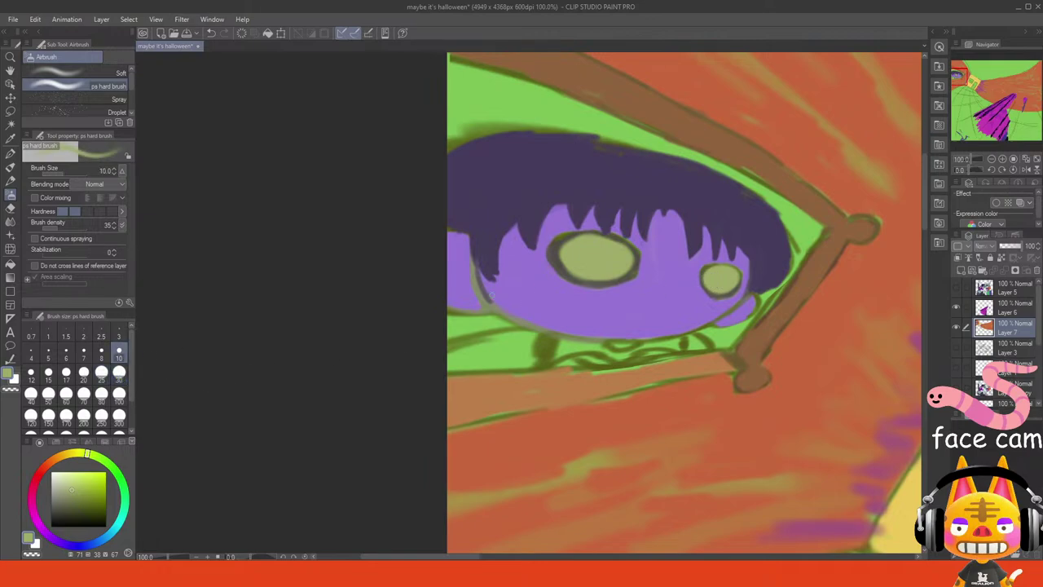
mouse_move(582, 243)
mouse_down()
mouse_move(569, 270)
mouse_move(565, 261)
mouse_move(585, 270)
mouse_up()
key(ctrl+z)
alt+click(716, 289)
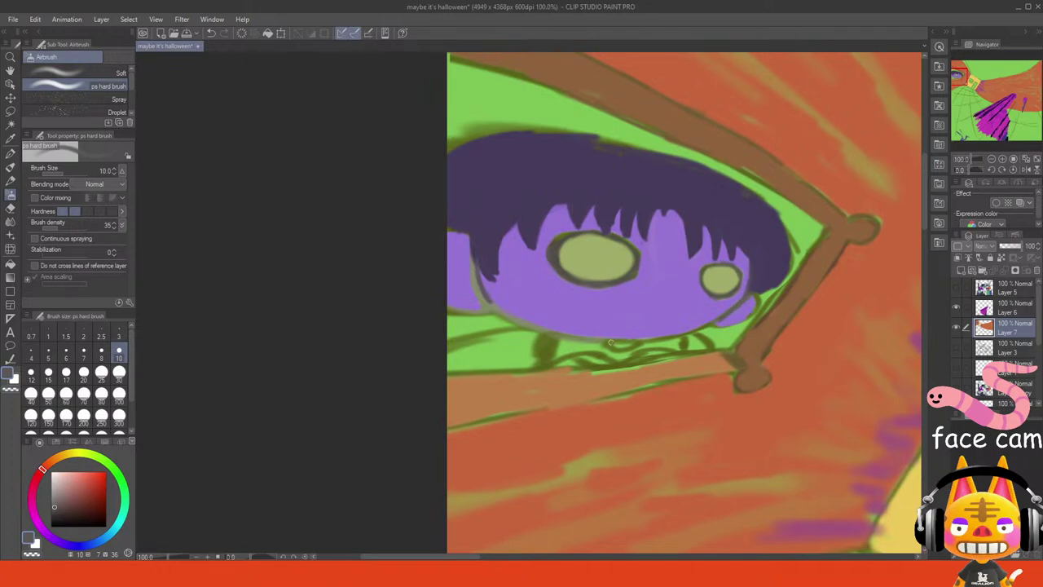
alt+click(560, 323)
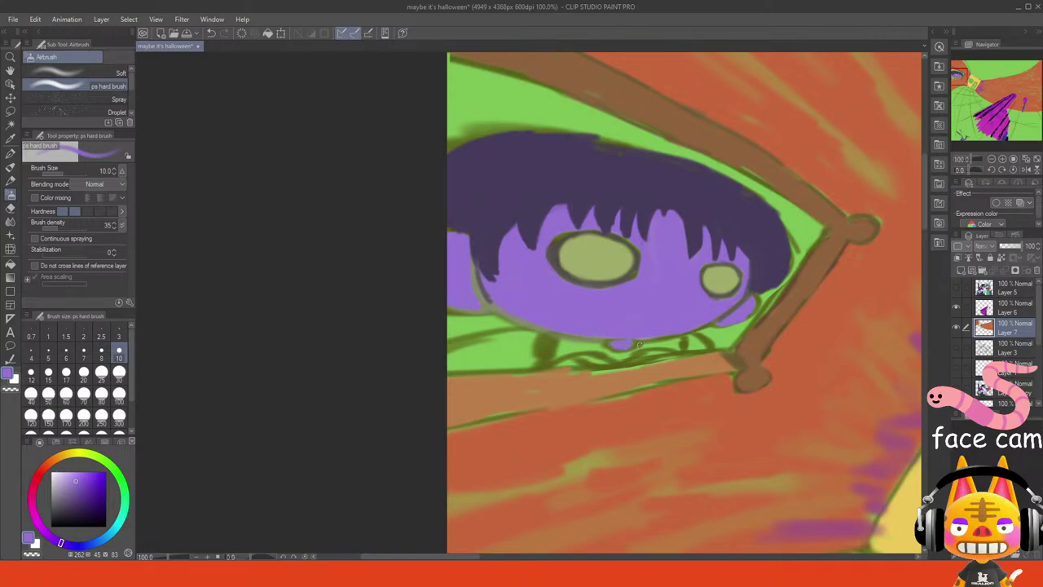
- Paint rectangular vivid violet pupils in the centres of both eyes
drag(111, 494, 105, 474)
mouse_move(593, 258)
mouse_down()
mouse_move(613, 252)
mouse_move(604, 262)
mouse_move(581, 257)
mouse_move(600, 257)
mouse_up()
key(ctrl+z)
key(ctrl+z)
key(ctrl+z)
mouse_move(715, 277)
mouse_down()
mouse_move(727, 278)
mouse_move(716, 278)
mouse_up()
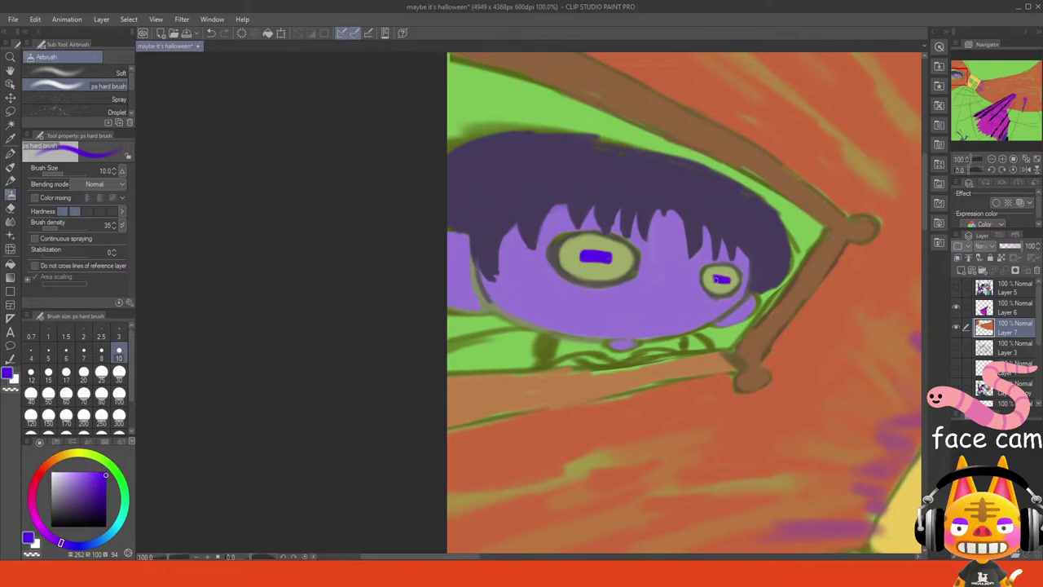
- Check how the portrait with its violet pupils reads in the whole illustration and up close
click(1025, 159)
drag(1004, 127, 975, 117)
click(1002, 169)
click(1002, 168)
click(1002, 160)
click(992, 171)
click(993, 170)
click(992, 171)
click(1002, 170)
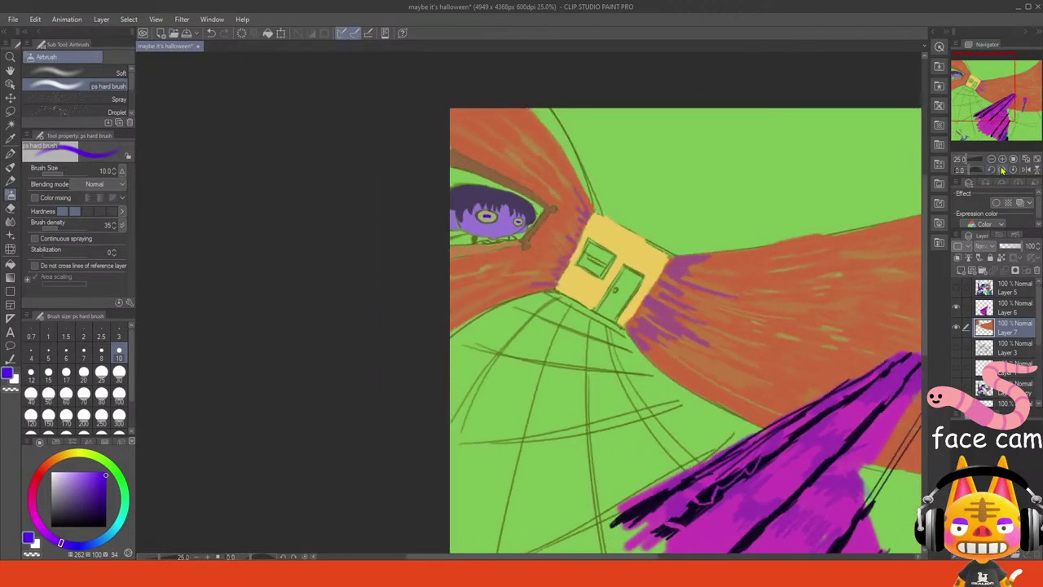
click(1002, 160)
click(1002, 160)
click(1002, 160)
click(1002, 159)
drag(969, 87, 966, 77)
click(1002, 160)
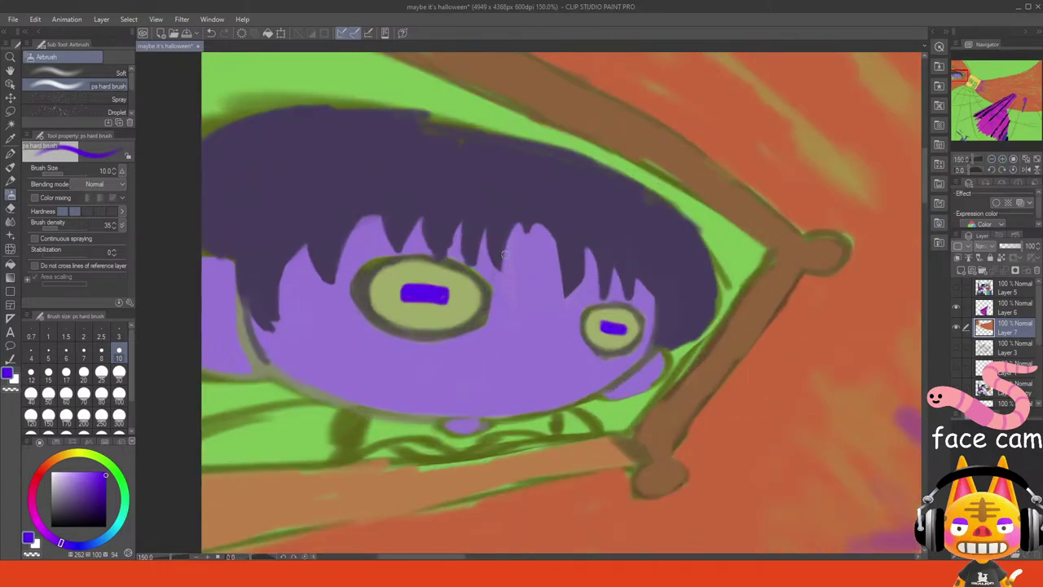
- Widen the long side strand next to the larger eye in the hair colour and sharpen its tip with face purple
alt+click(471, 184)
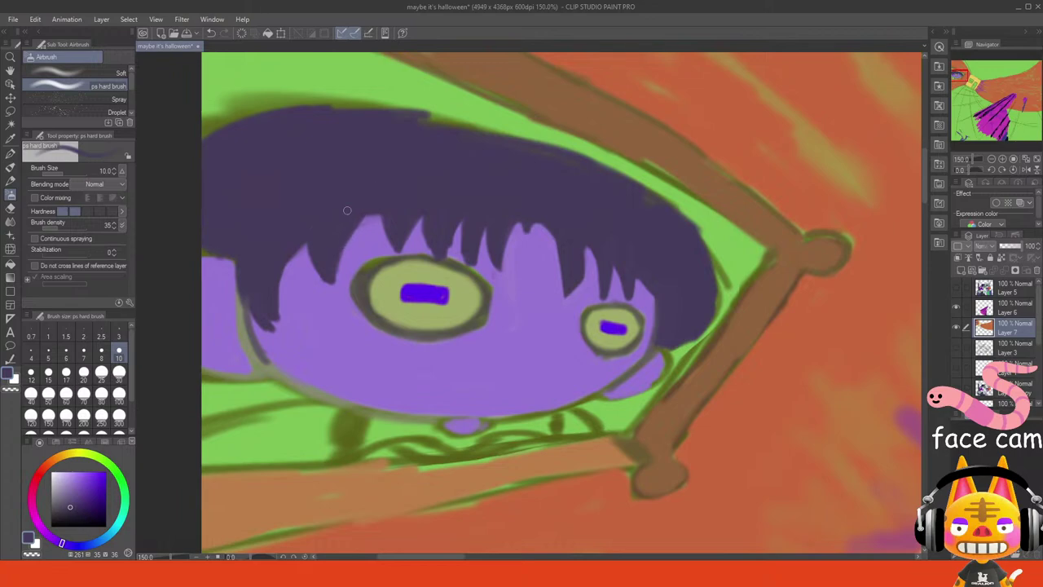
drag(274, 256, 281, 325)
drag(254, 272, 285, 330)
alt+click(280, 302)
drag(280, 302, 288, 340)
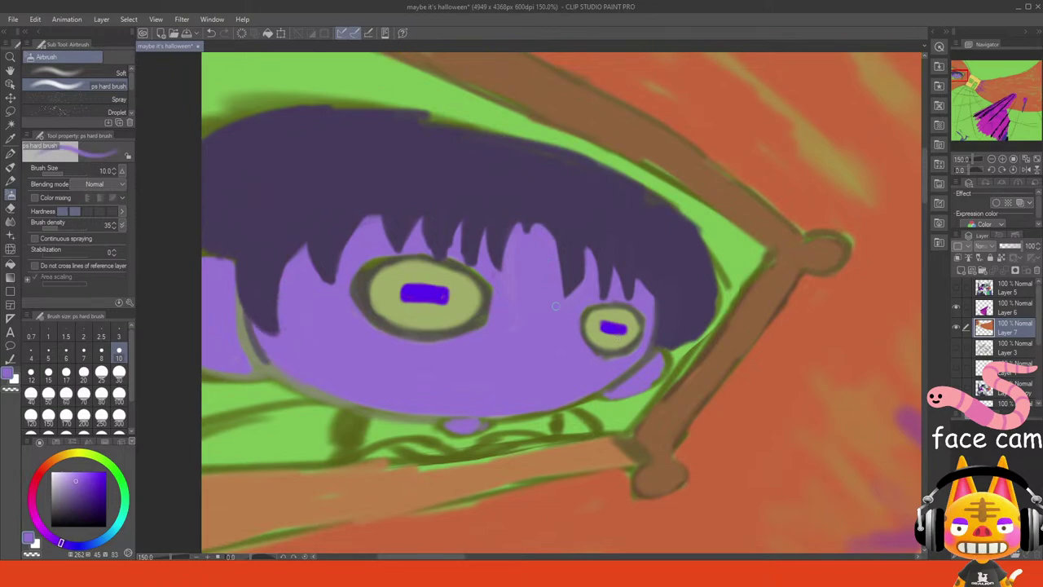
- Trim the inner strand near the smaller eye with face purple and extend the dark hair on that eye's outer side
drag(555, 251, 567, 289)
alt+click(570, 224)
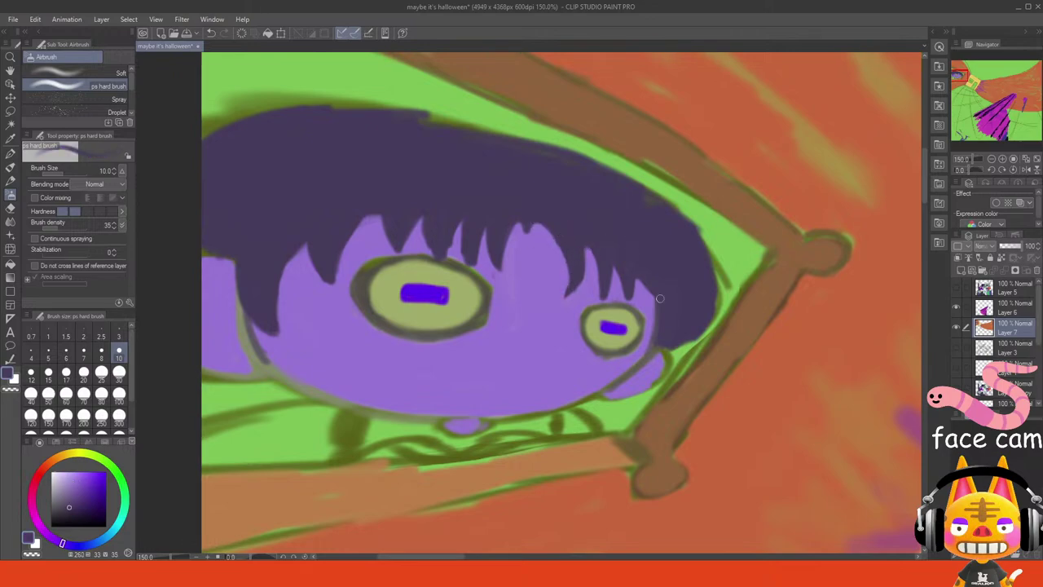
drag(659, 291, 666, 338)
- Sample the yellow-green of the larger eye and paint over the violet pupils in both eyes
alt+click(422, 319)
mouse_move(426, 306)
mouse_down()
mouse_move(401, 303)
mouse_move(449, 287)
mouse_move(405, 282)
mouse_move(428, 304)
mouse_up()
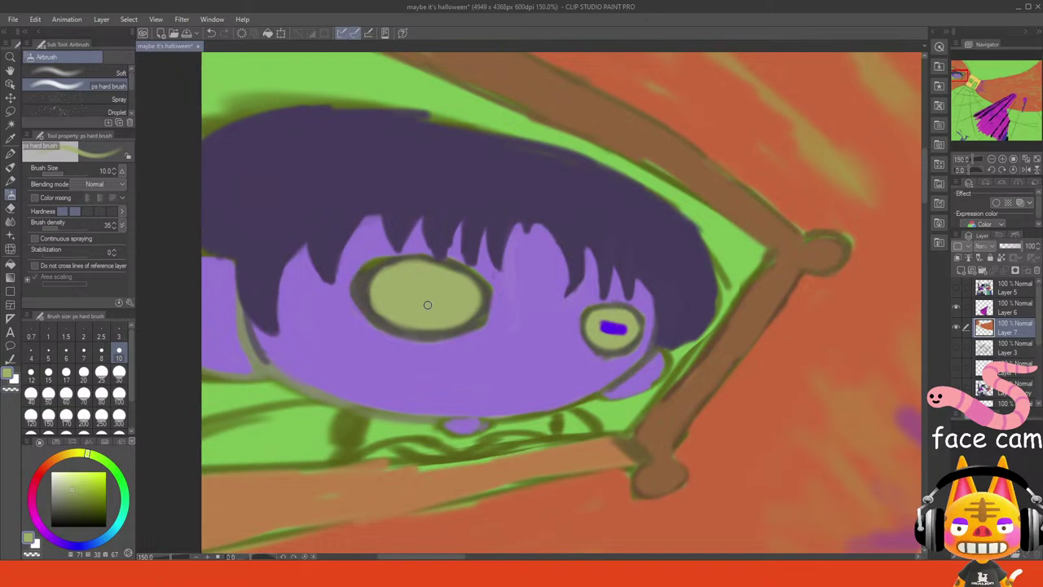
drag(600, 329, 626, 325)
- Paint small round bright red pupils in both eyes with a size 8 brush, redoing the dots as needed
click(44, 467)
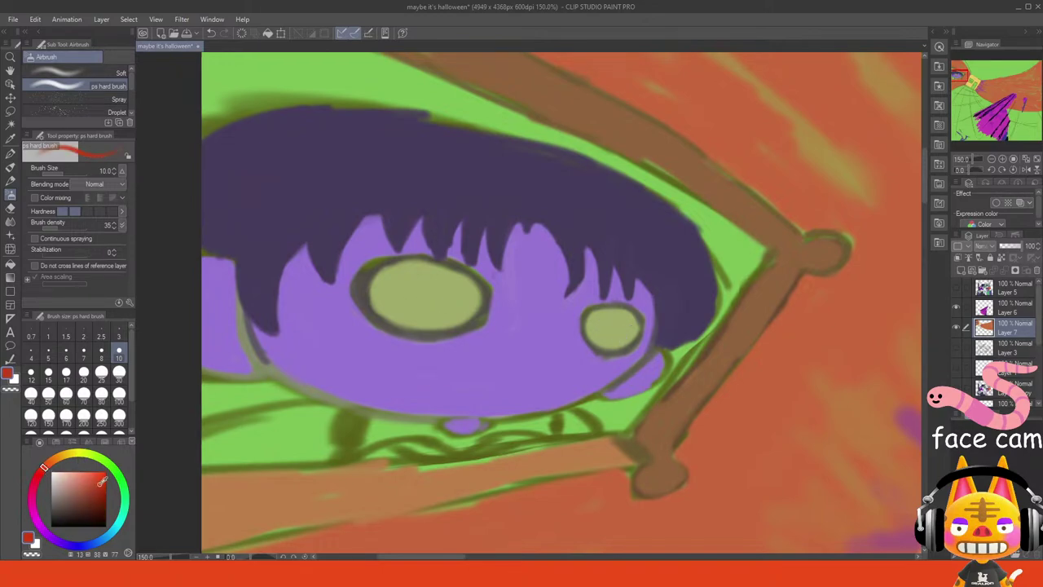
click(106, 471)
click(101, 352)
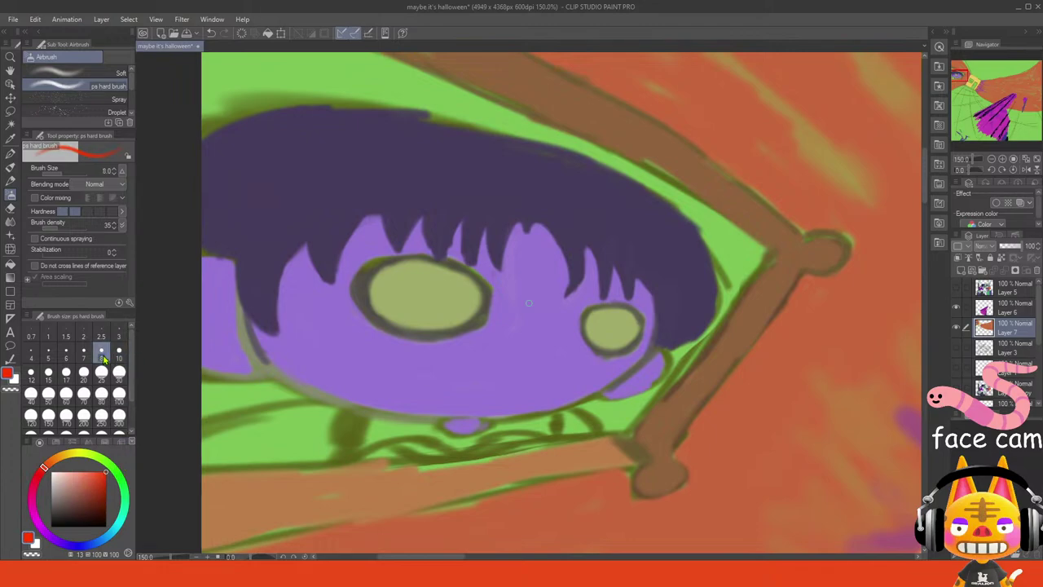
click(419, 293)
mouse_move(419, 294)
mouse_down()
mouse_move(409, 293)
mouse_move(424, 295)
mouse_up()
key(ctrl+z)
key(ctrl+z)
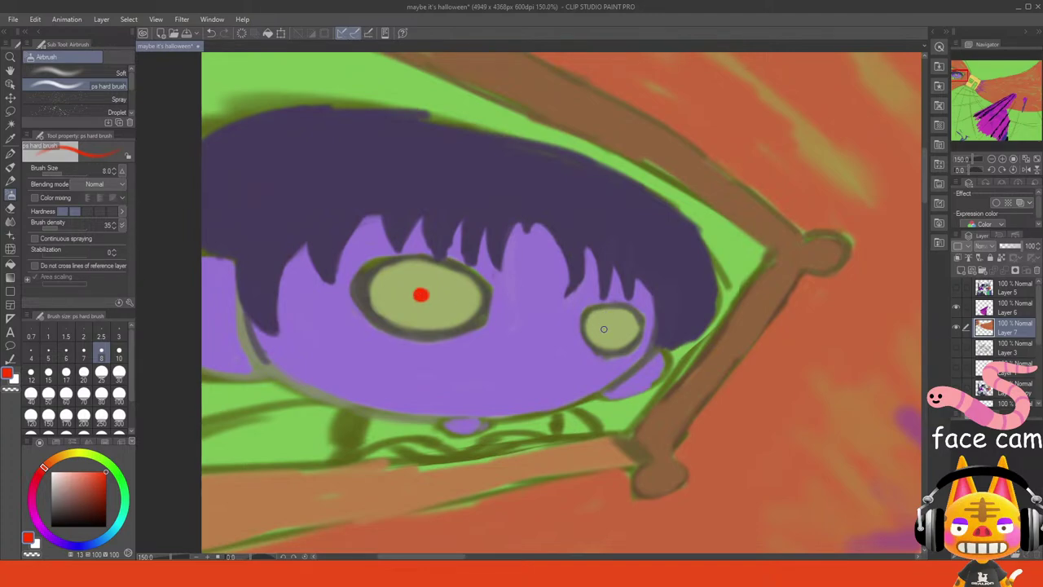
drag(604, 329, 604, 327)
key(ctrl+z)
key(ctrl+z)
- Check how the red pupils read in the whole illustration and up close
click(1003, 159)
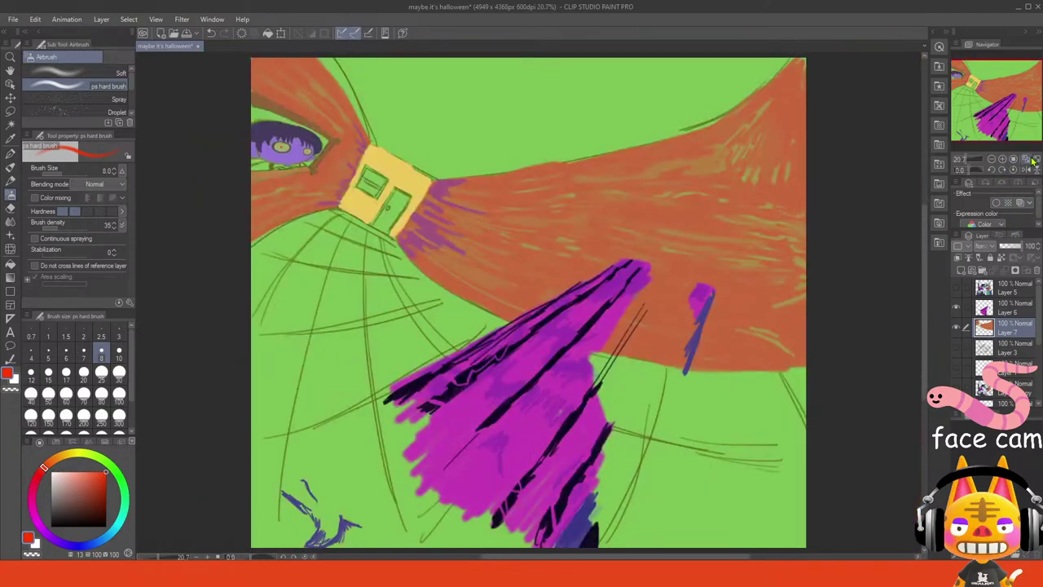
drag(1002, 110, 958, 78)
click(1003, 159)
click(1003, 160)
click(1003, 160)
click(1003, 160)
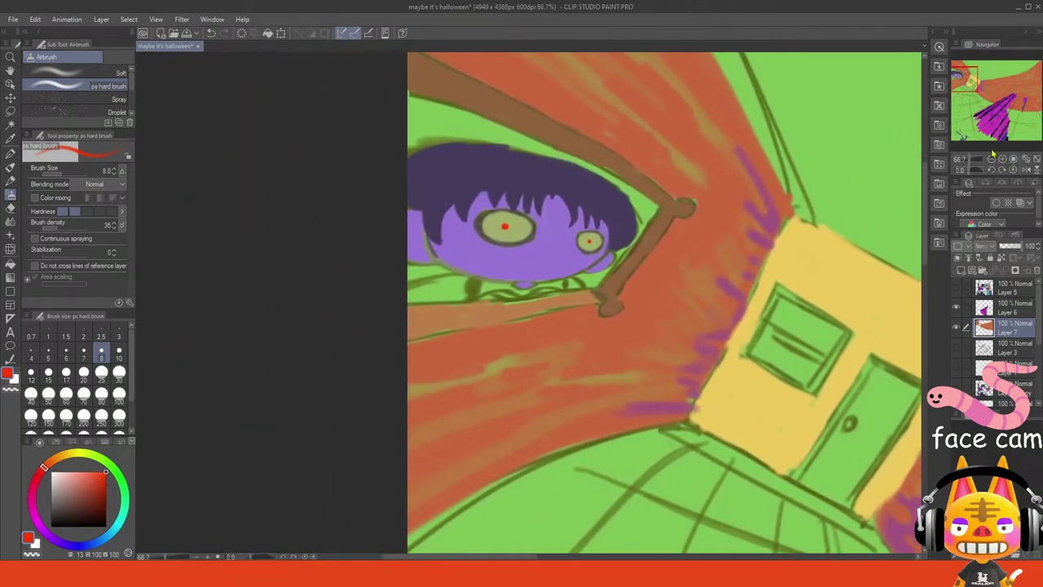
click(1003, 160)
click(1003, 161)
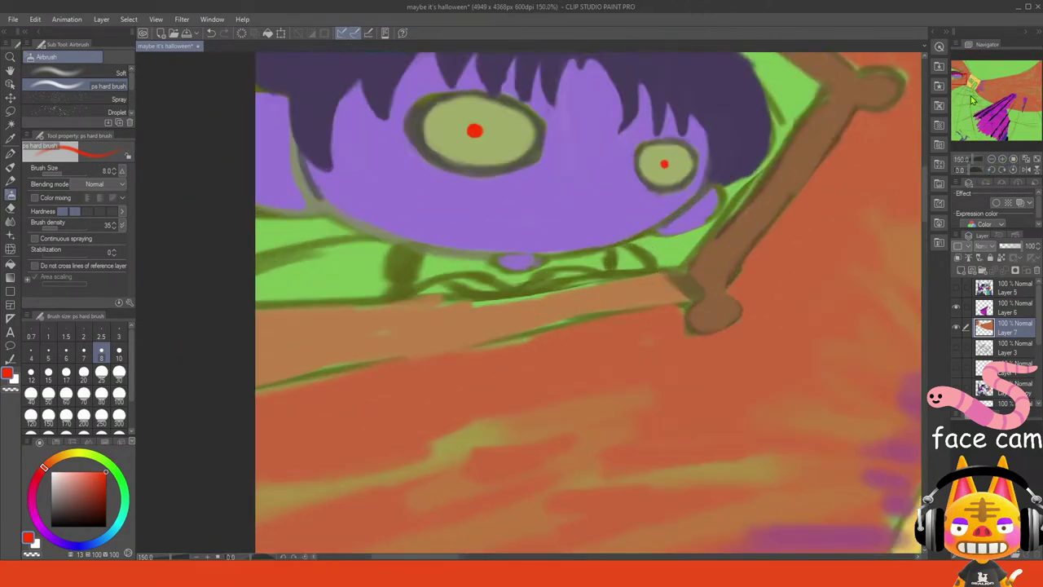
click(1003, 160)
drag(963, 79, 963, 77)
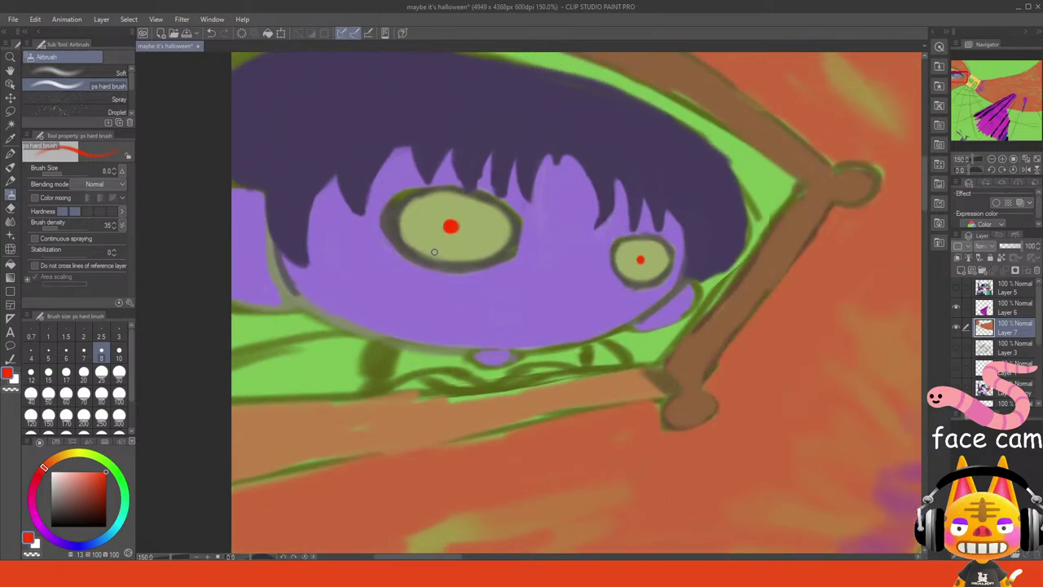
- Sample the face purple and thin the dark outline on both sides of the larger eye
alt+click(398, 270)
alt+click(406, 199)
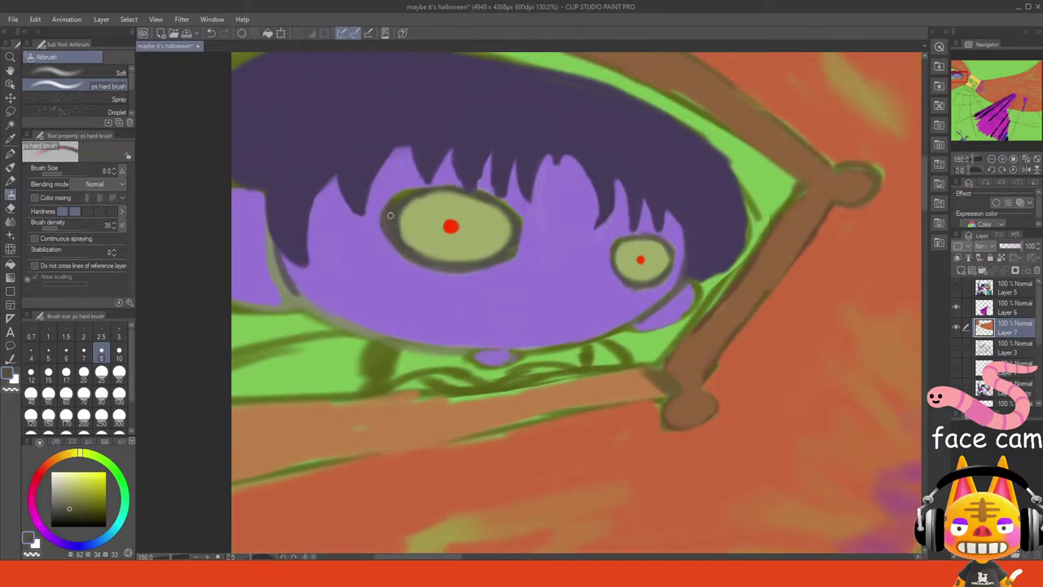
alt+click(386, 209)
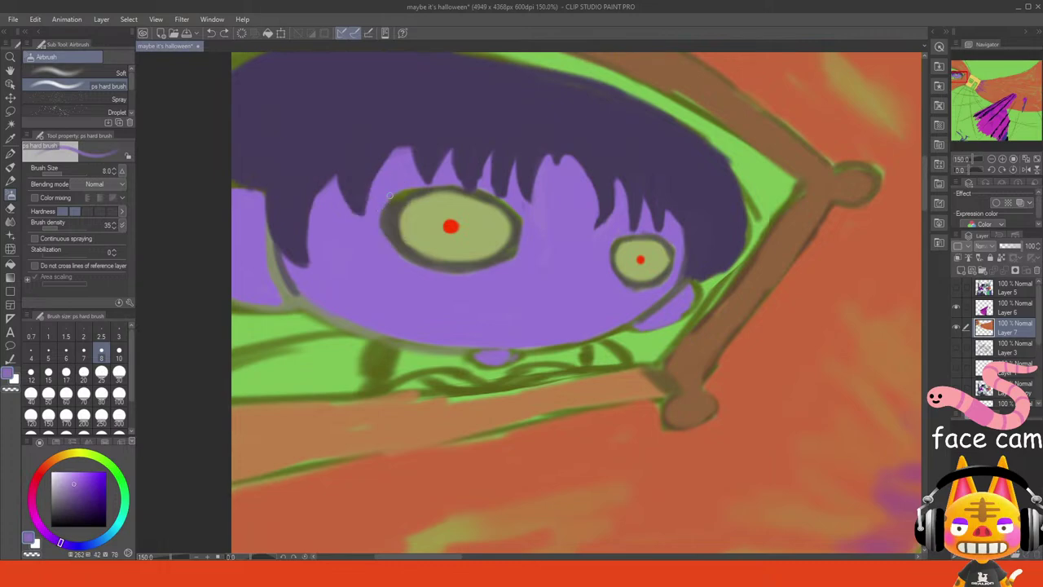
mouse_move(397, 180)
mouse_down()
mouse_move(378, 247)
mouse_move(398, 189)
mouse_move(386, 251)
mouse_move(400, 186)
mouse_move(388, 256)
mouse_move(394, 189)
mouse_move(395, 263)
mouse_move(389, 193)
mouse_move(402, 257)
mouse_up()
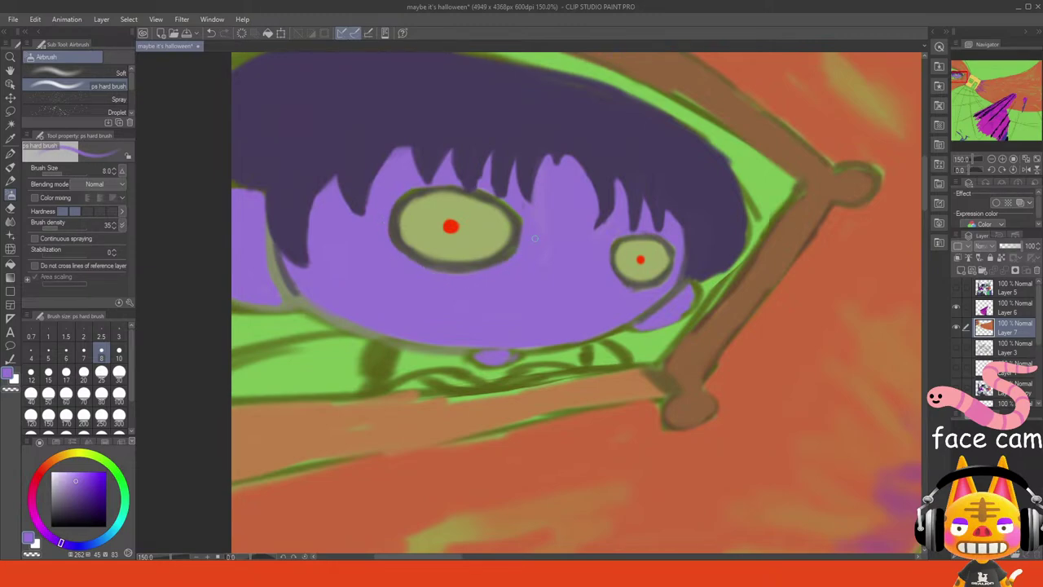
mouse_move(535, 238)
mouse_down()
mouse_move(502, 269)
mouse_move(525, 216)
mouse_move(525, 259)
mouse_up()
- Sample the pupil red and a blended dark red to tint the outer side of the larger eye's outline, redoing several strokes
alt+click(450, 225)
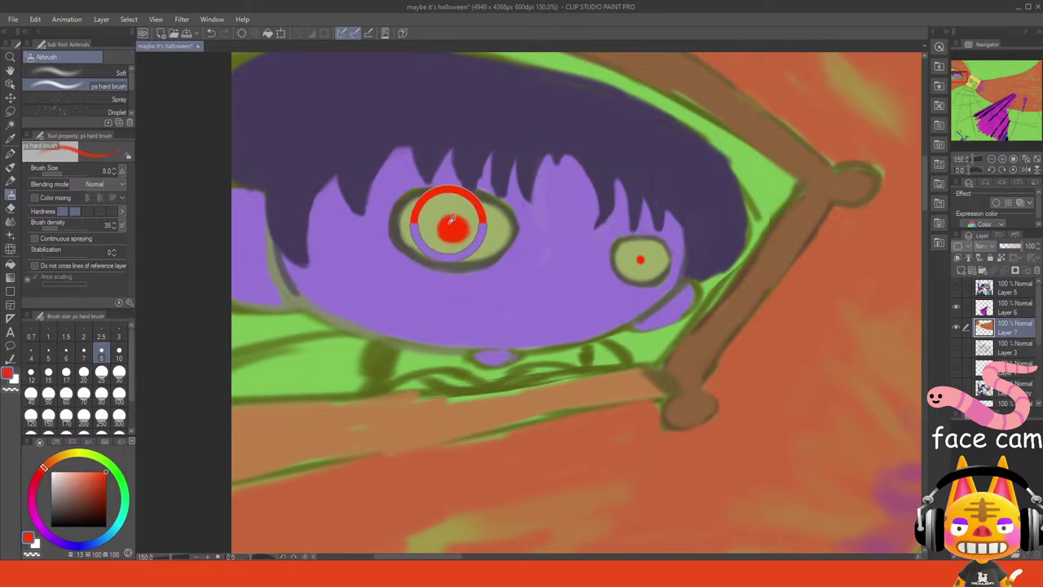
key(ctrl+z)
alt+click(397, 213)
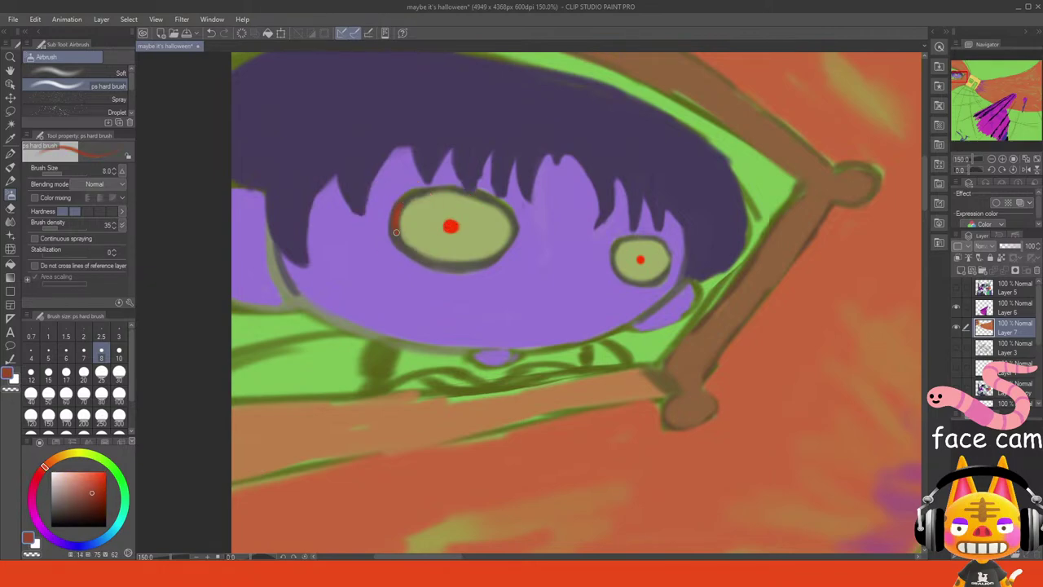
drag(396, 233, 402, 243)
key(ctrl+z)
drag(402, 229, 418, 246)
key(ctrl+z)
mouse_move(395, 213)
mouse_down()
mouse_move(409, 243)
mouse_move(408, 202)
mouse_up()
key(ctrl+z)
- Extend the dark red tint along more of the outlines of both the larger and smaller eyes
mouse_move(506, 216)
mouse_down()
mouse_move(507, 240)
mouse_move(514, 229)
mouse_up()
key(ctrl+z)
key(ctrl+z)
drag(615, 243, 617, 262)
drag(401, 217, 429, 254)
mouse_move(400, 218)
mouse_down()
mouse_move(407, 205)
mouse_move(444, 200)
mouse_up()
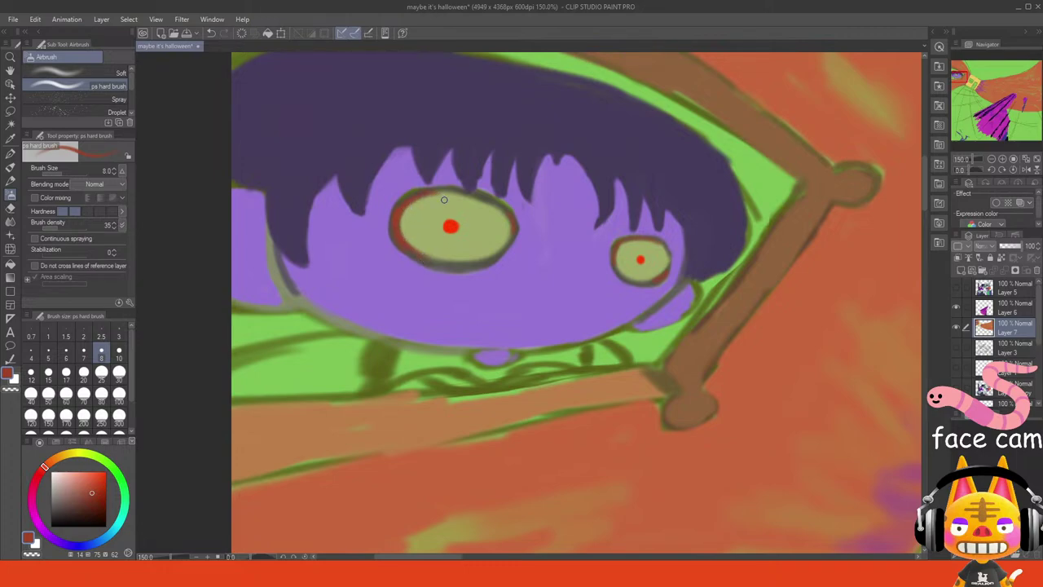
- Check the tinted eye outlines in the whole illustration, then up close
click(1027, 160)
drag(996, 114, 967, 90)
click(1003, 159)
click(1002, 158)
click(1003, 159)
click(1002, 159)
click(1002, 158)
click(1002, 159)
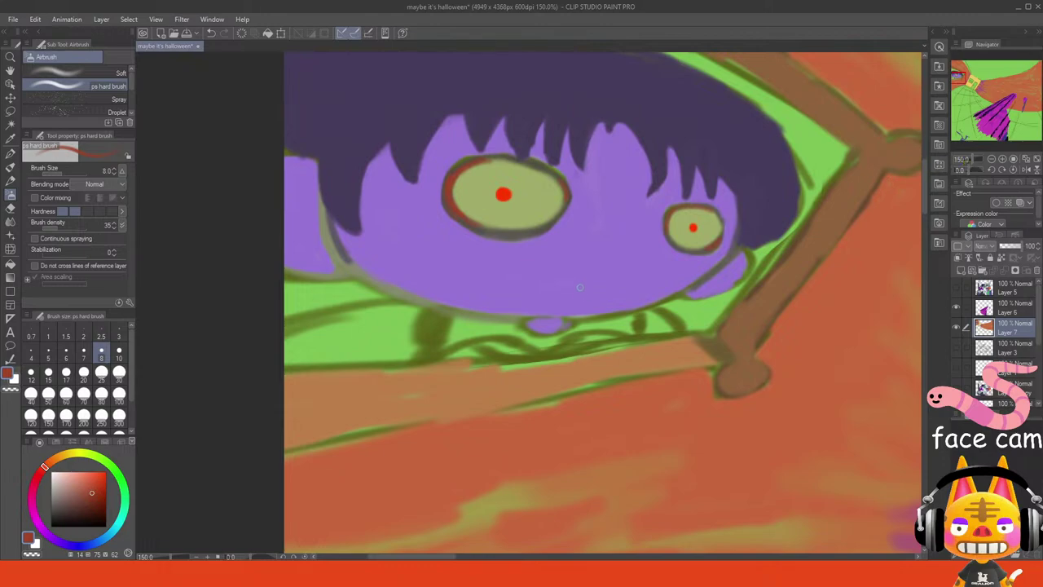
- Try a paler purple stroke and a pupil-red stroke on the face between the two eyes, undoing both
alt+click(589, 232)
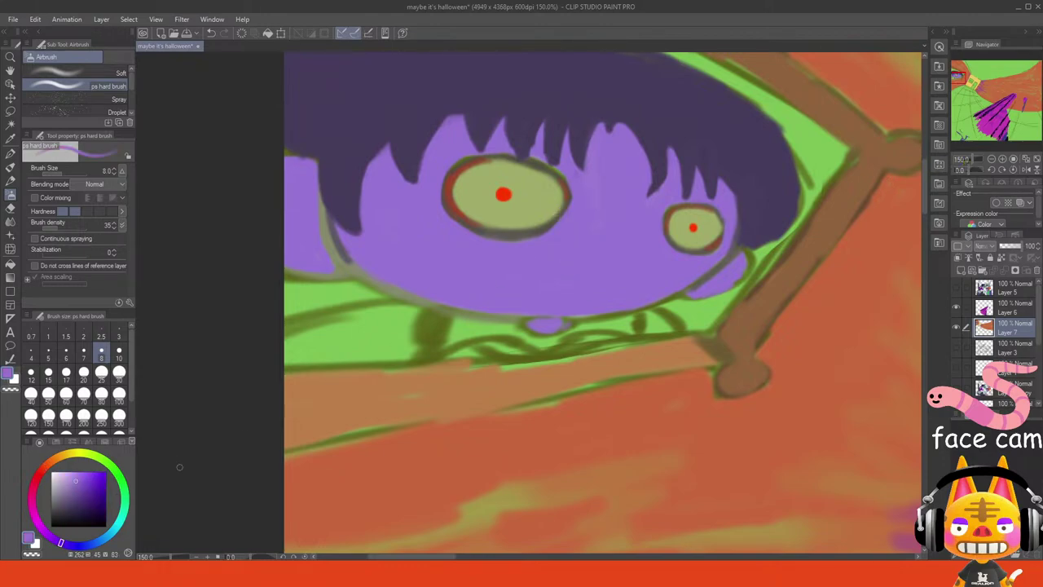
click(64, 484)
mouse_move(590, 206)
mouse_down()
mouse_move(554, 259)
mouse_move(588, 188)
mouse_move(556, 272)
mouse_move(569, 267)
mouse_up()
key(ctrl+z)
alt+click(503, 195)
drag(609, 136, 605, 234)
key(ctrl+z)
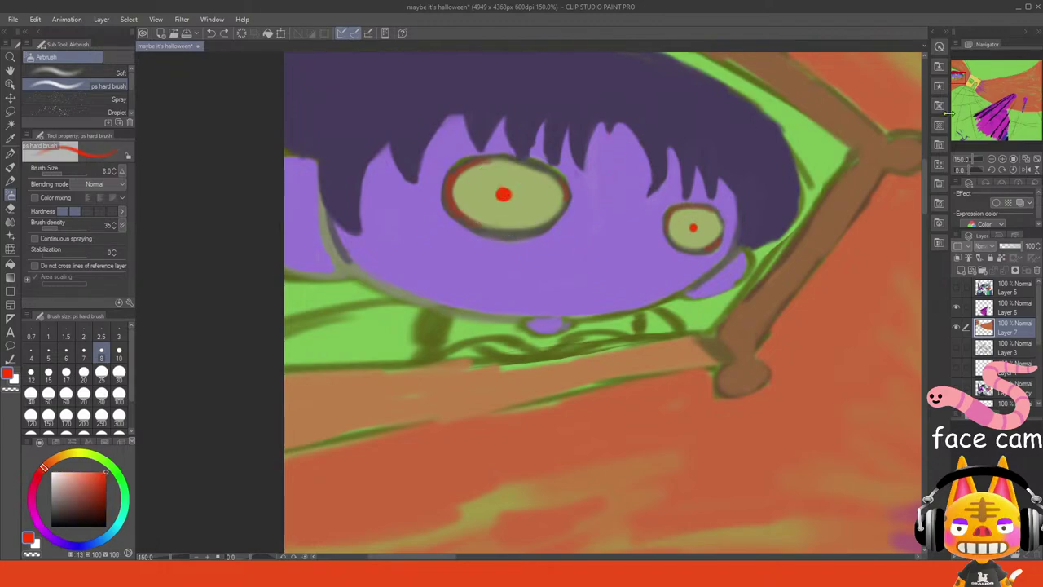
- Try several tonal colour adjustments on the layer holding the orange wall, yellow house and portrait, cancelling them
click(963, 79)
drag(964, 79, 964, 78)
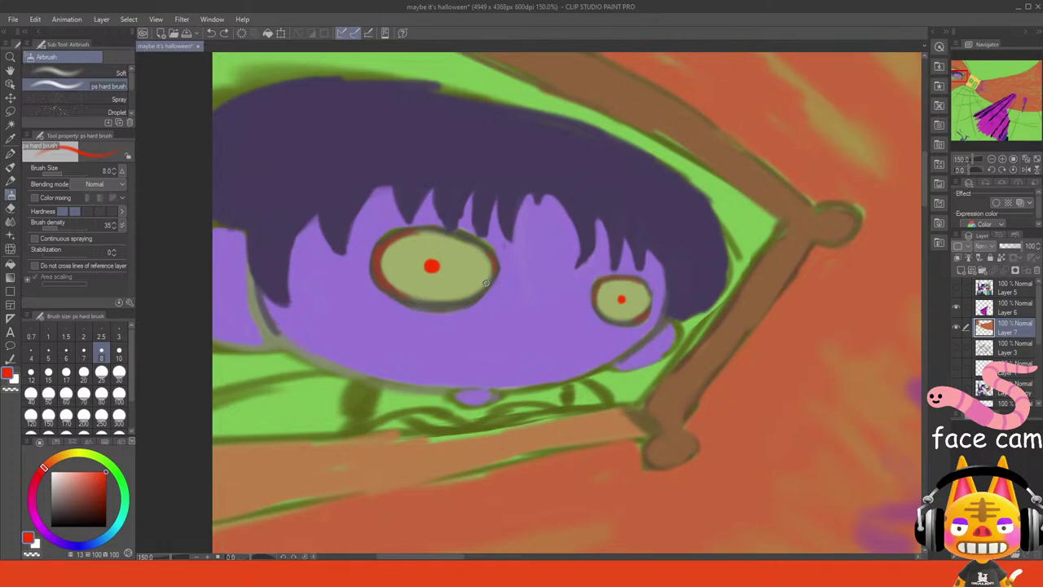
click(1014, 161)
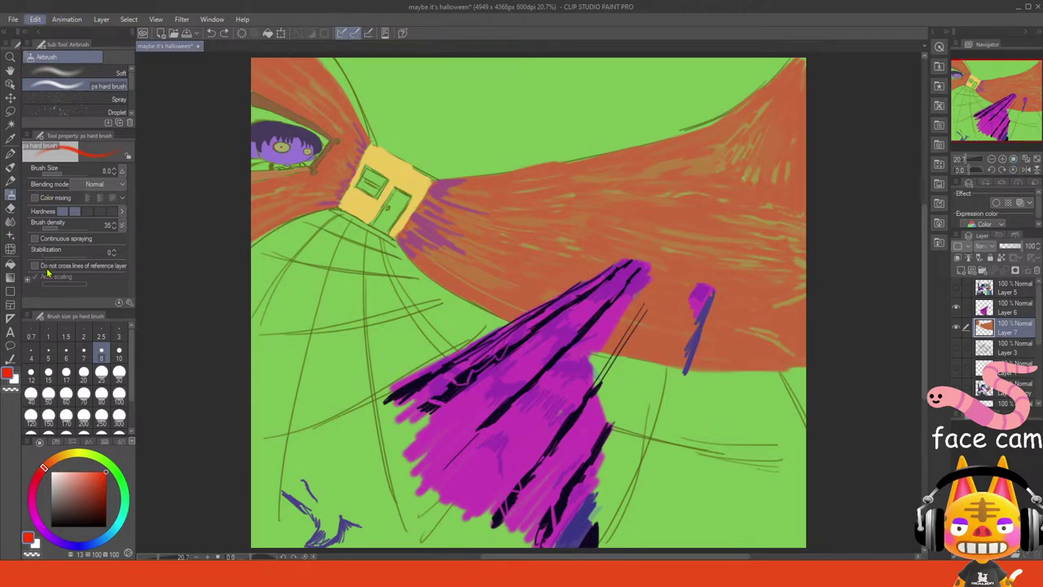
click(253, 342)
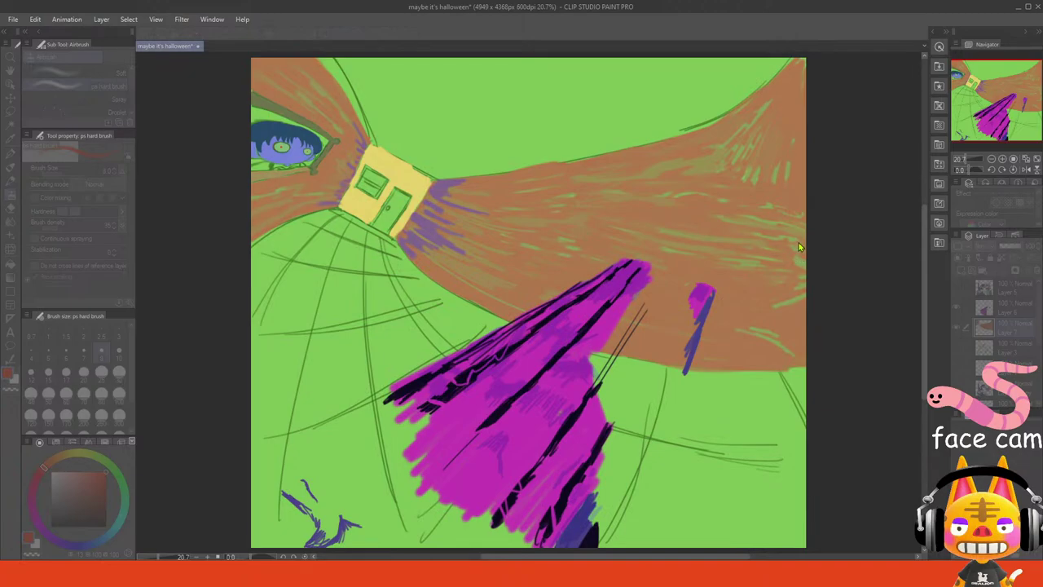
drag(799, 242, 824, 260)
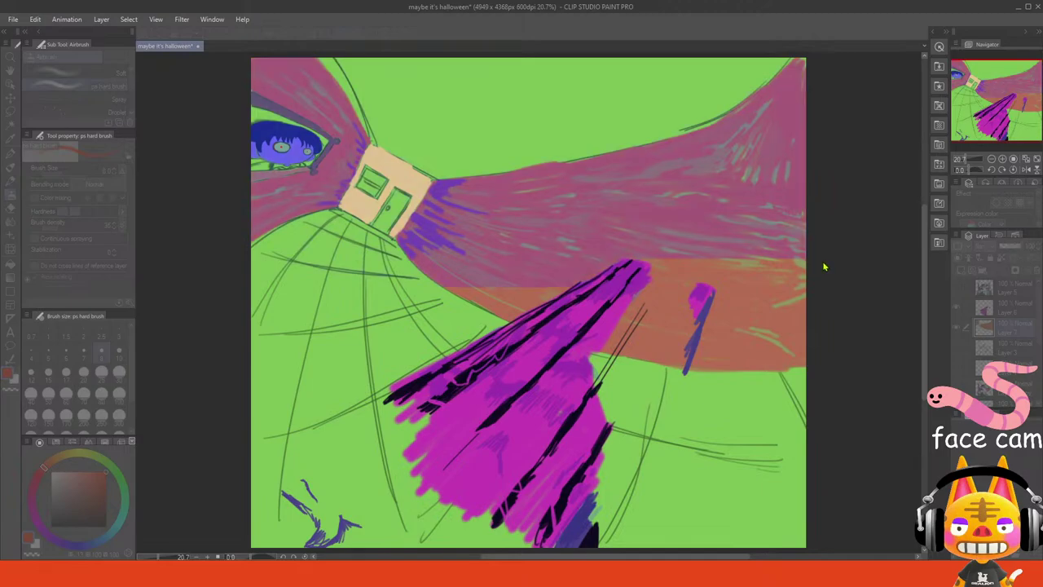
drag(759, 272, 730, 270)
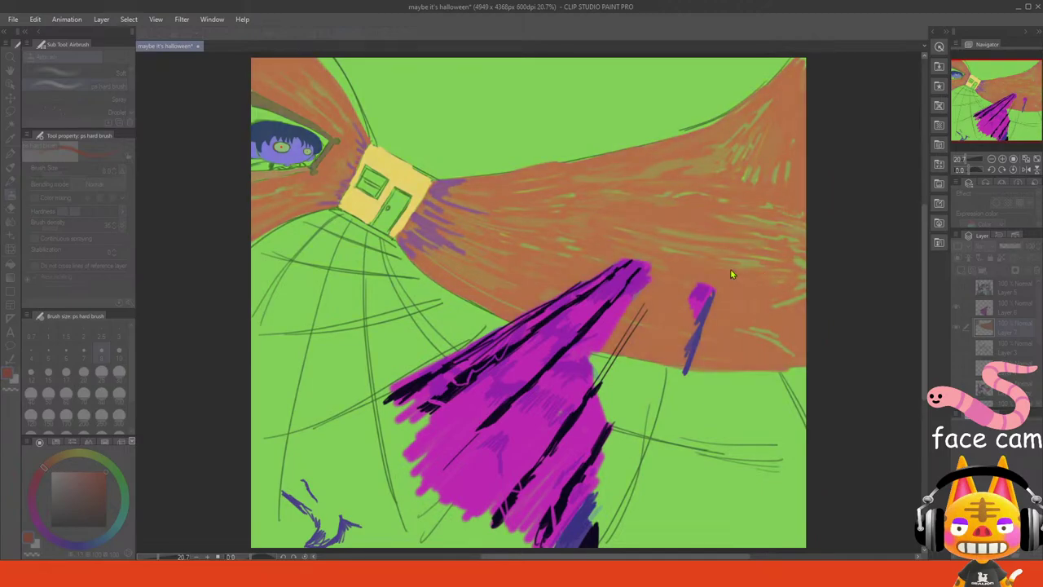
click(798, 263)
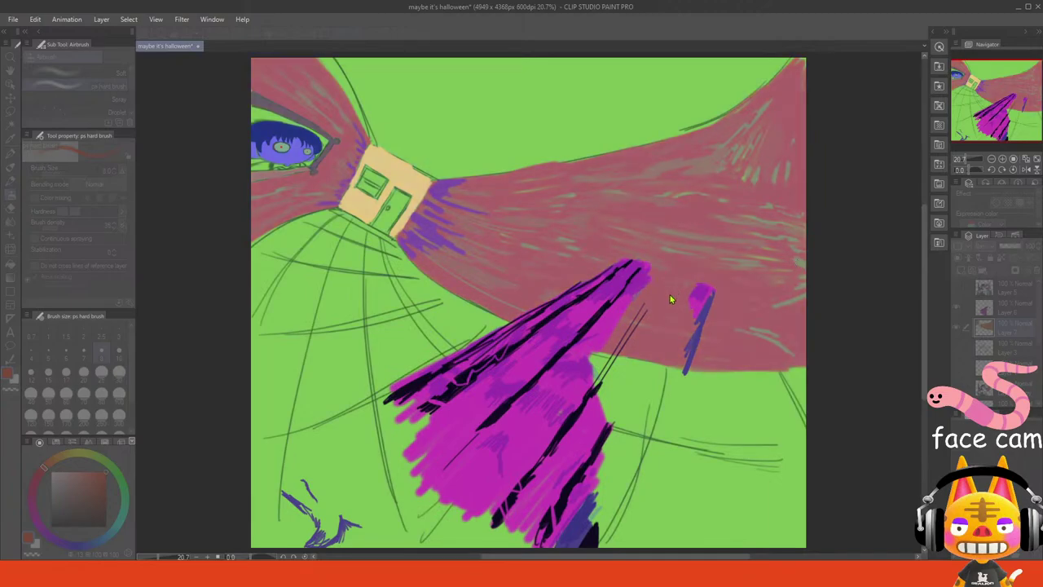
click(710, 262)
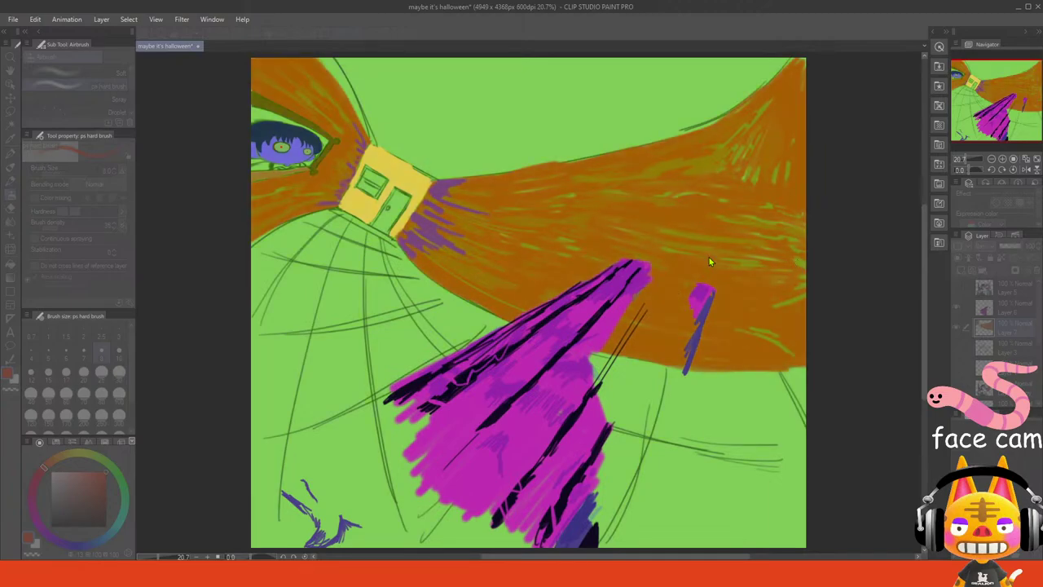
click(717, 239)
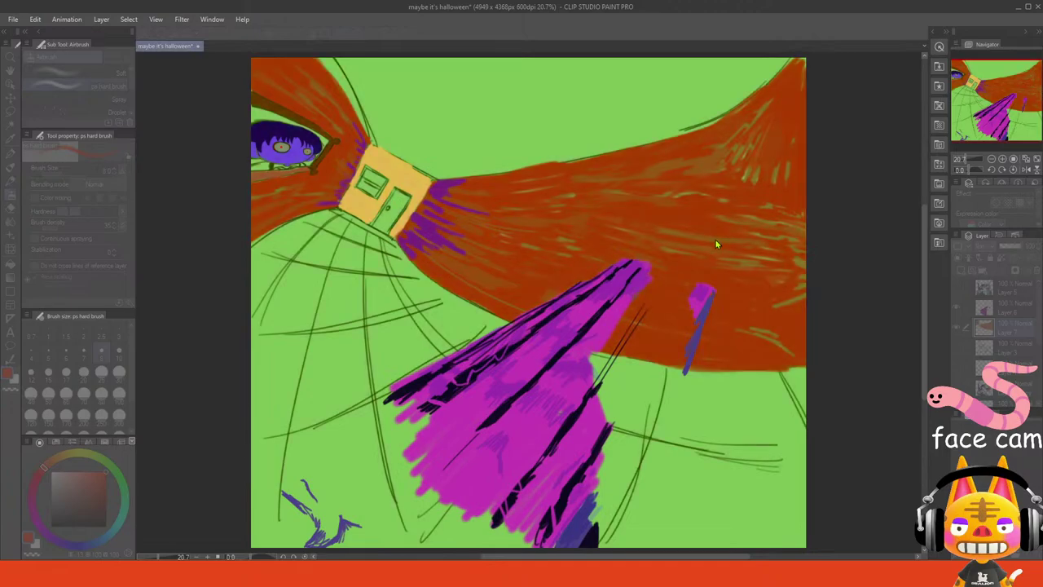
click(775, 241)
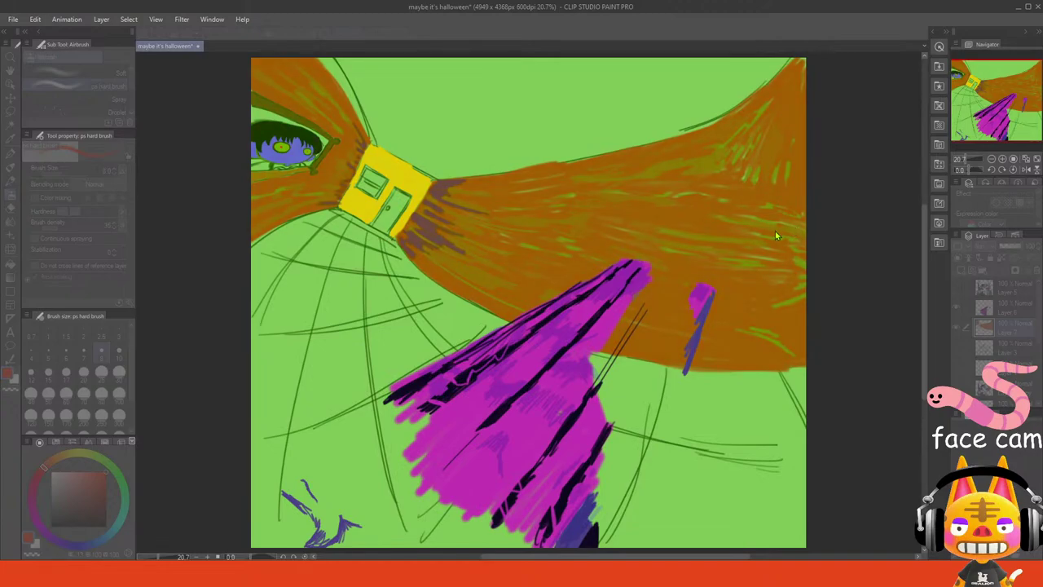
click(810, 227)
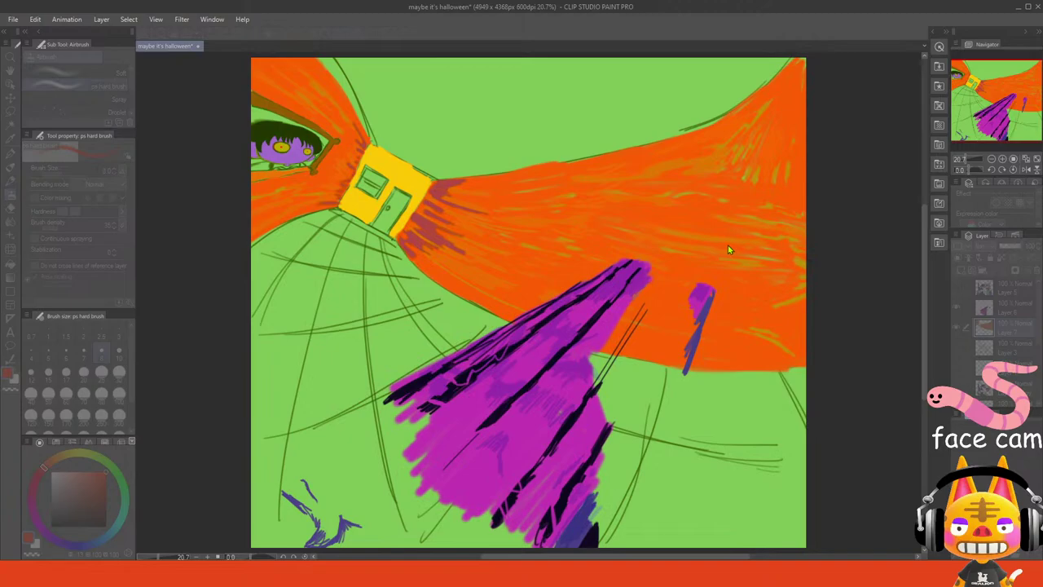
mouse_move(727, 245)
mouse_down()
mouse_move(728, 223)
mouse_move(795, 240)
mouse_move(782, 262)
mouse_up()
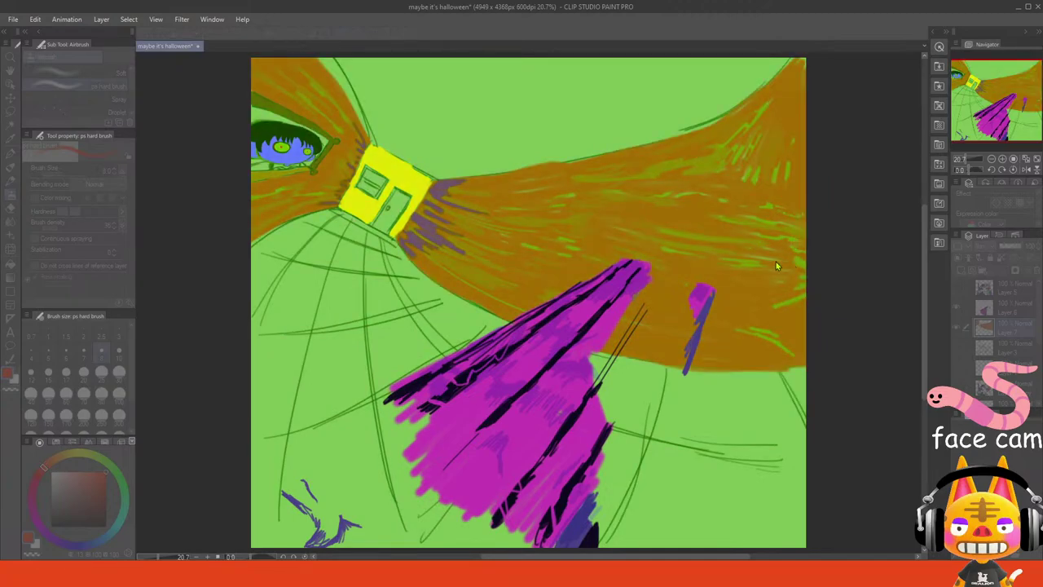
drag(748, 220, 761, 220)
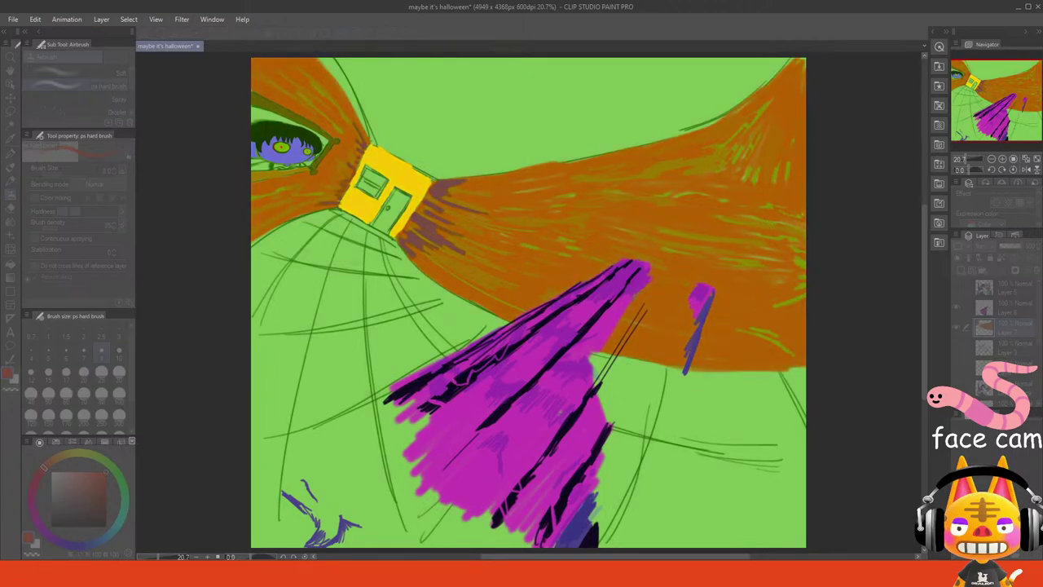
click(92, 574)
click(872, 230)
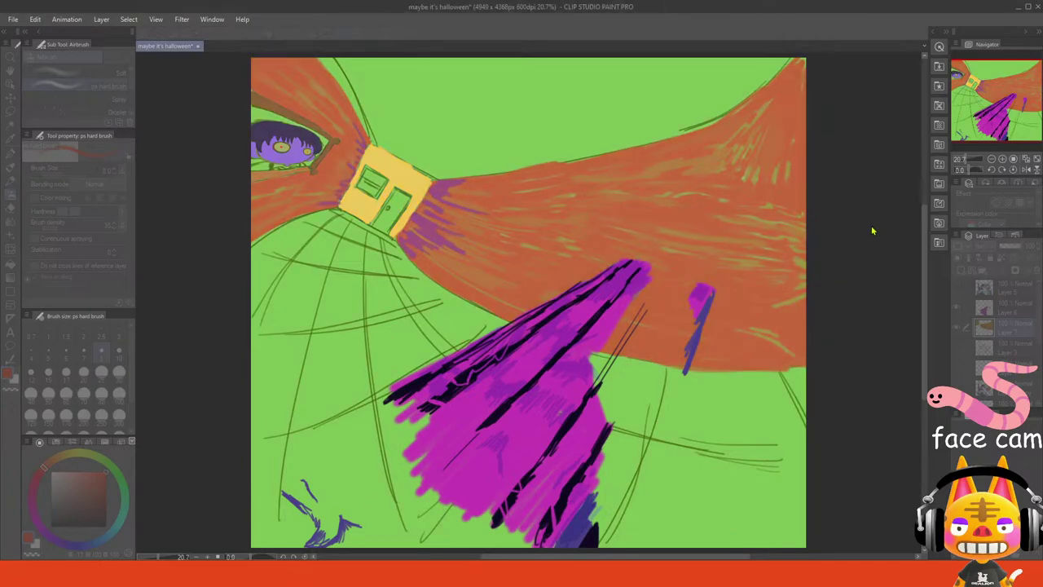
click(872, 231)
click(872, 231)
click(894, 206)
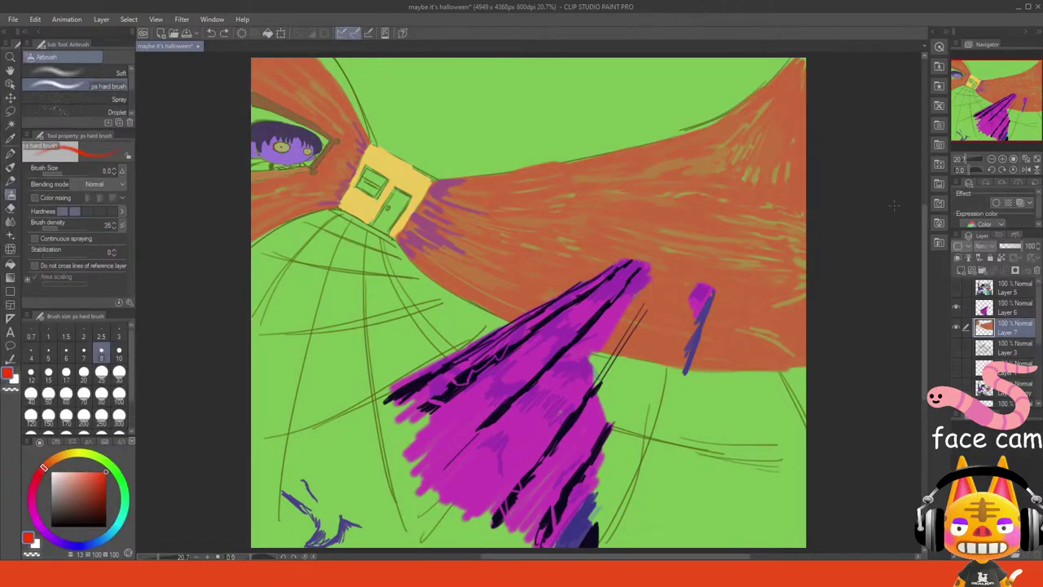
- Sample the magenta of the large striped shape and paint it over the portrait's ear and outer cheek with brush size 17
click(1025, 160)
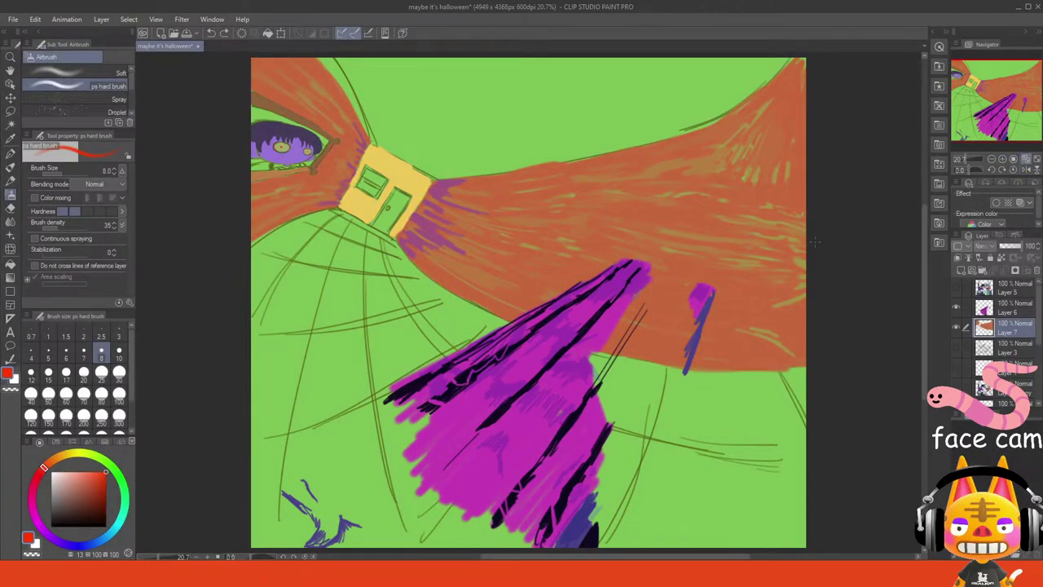
alt+click(538, 352)
drag(984, 113, 940, 92)
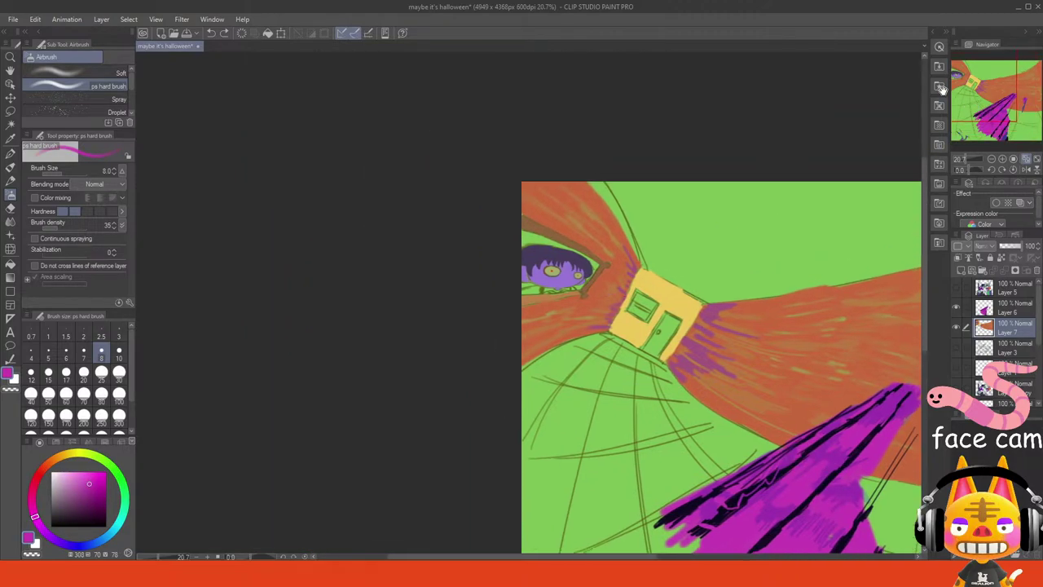
click(1007, 158)
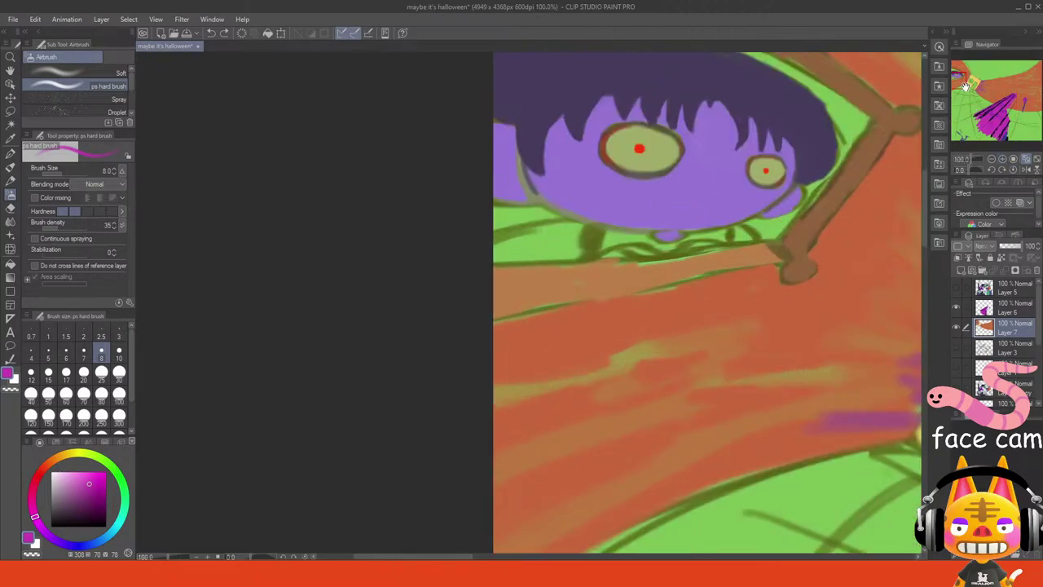
drag(963, 85, 966, 83)
mouse_move(500, 243)
mouse_down()
mouse_move(506, 272)
mouse_move(497, 248)
mouse_move(501, 268)
mouse_move(512, 222)
mouse_move(531, 252)
mouse_move(519, 231)
mouse_move(530, 340)
mouse_move(508, 281)
mouse_move(546, 309)
mouse_move(509, 236)
mouse_up()
click(66, 374)
mouse_move(545, 300)
mouse_down()
mouse_move(538, 263)
mouse_move(570, 281)
mouse_move(583, 272)
mouse_move(563, 278)
mouse_move(590, 292)
mouse_move(571, 311)
mouse_move(602, 320)
mouse_up()
mouse_move(453, 241)
mouse_down()
mouse_move(446, 284)
mouse_move(462, 296)
mouse_move(459, 255)
mouse_move(476, 289)
mouse_move(452, 232)
mouse_move(461, 231)
mouse_up()
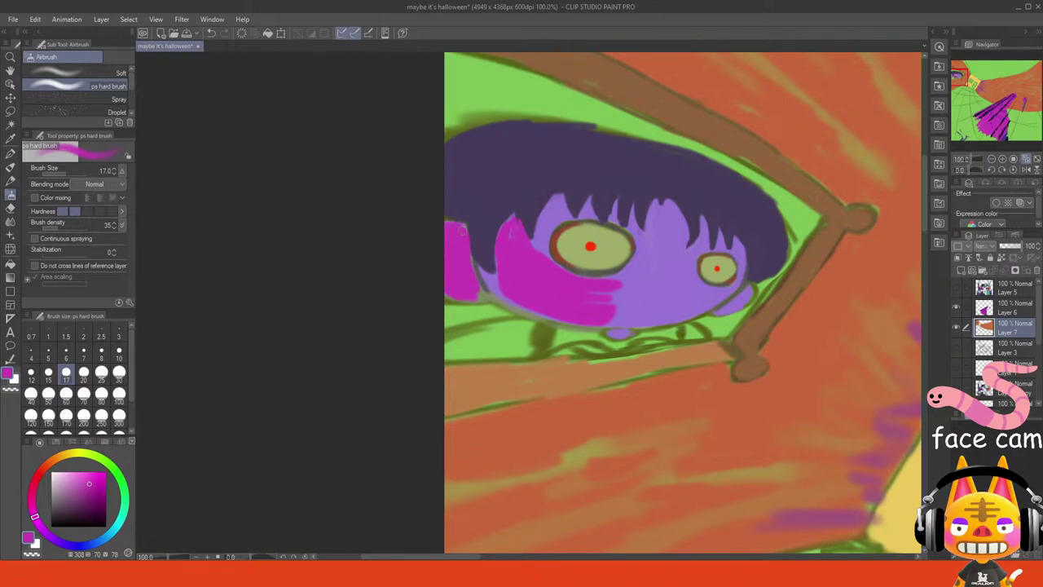
- With brush size 10, extend the magenta skin beneath the larger eye and up to the hair beside it
mouse_move(516, 269)
mouse_down()
mouse_move(490, 285)
mouse_move(482, 273)
mouse_move(507, 297)
mouse_up()
click(119, 350)
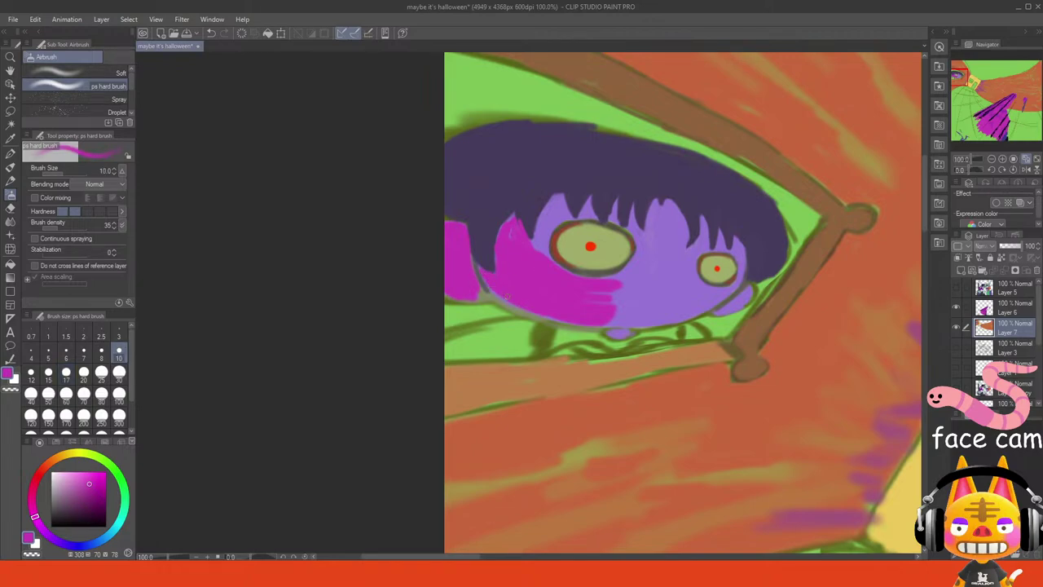
mouse_move(622, 284)
mouse_down()
mouse_move(641, 251)
mouse_move(656, 254)
mouse_move(627, 290)
mouse_move(664, 269)
mouse_move(643, 281)
mouse_up()
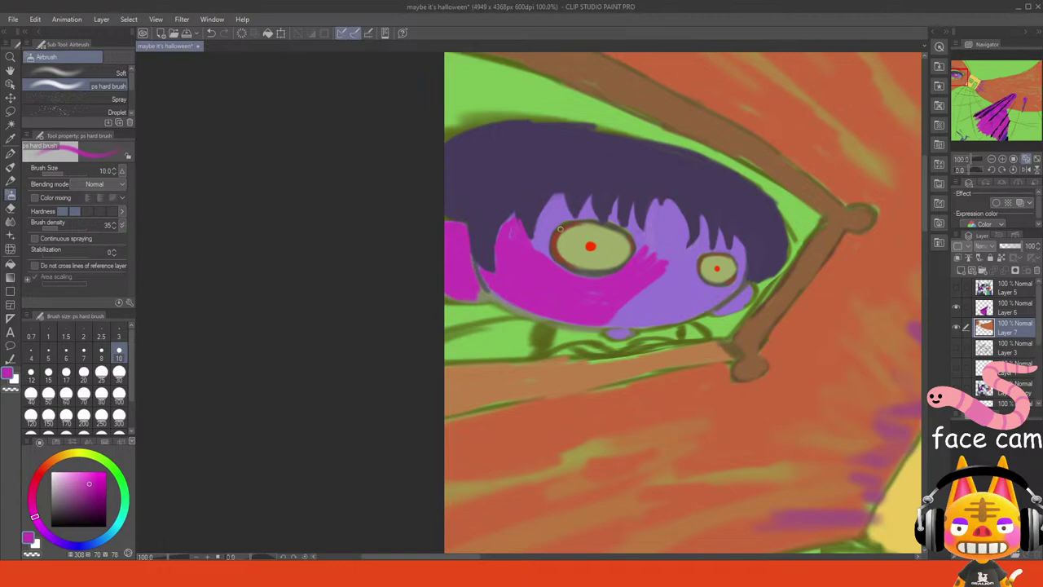
mouse_move(549, 213)
mouse_down()
mouse_move(537, 254)
mouse_move(535, 241)
mouse_up()
- Paint magenta over both eyes and the area between them, enlarging the brush to 25, and check the whole illustration
mouse_move(546, 206)
mouse_down()
mouse_move(571, 219)
mouse_move(554, 227)
mouse_move(545, 263)
mouse_move(555, 223)
mouse_move(555, 272)
mouse_move(547, 224)
mouse_move(543, 244)
mouse_move(559, 205)
mouse_move(528, 303)
mouse_move(588, 258)
mouse_move(556, 234)
mouse_move(557, 244)
mouse_move(567, 273)
mouse_move(580, 222)
mouse_move(585, 244)
mouse_move(568, 266)
mouse_move(601, 277)
mouse_move(617, 270)
mouse_move(632, 242)
mouse_move(592, 232)
mouse_up()
click(101, 372)
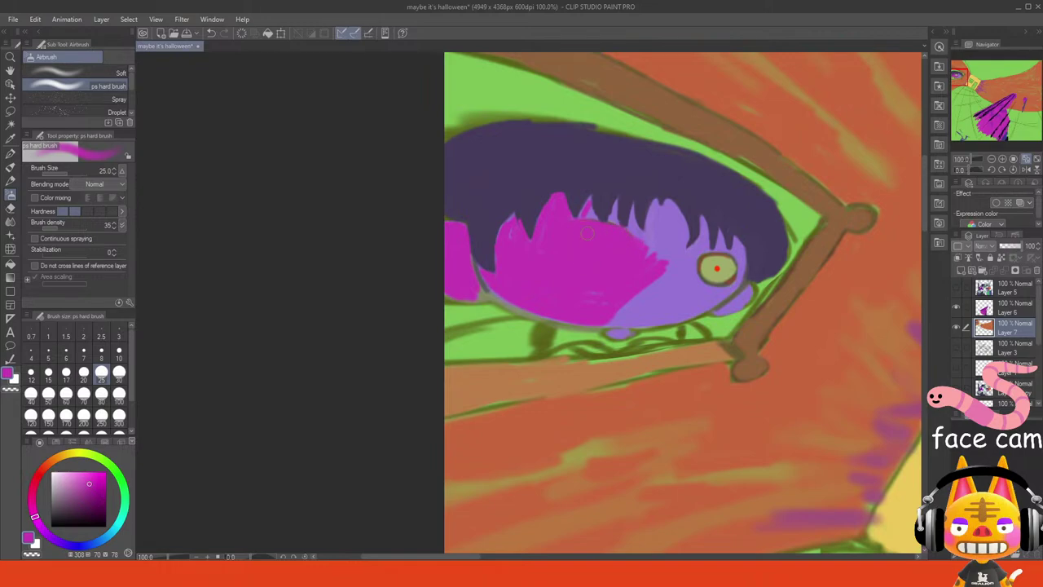
mouse_move(692, 274)
mouse_down()
mouse_move(734, 274)
mouse_move(676, 304)
mouse_move(609, 319)
mouse_move(665, 313)
mouse_move(604, 325)
mouse_move(654, 312)
mouse_move(631, 311)
mouse_move(655, 286)
mouse_move(666, 220)
mouse_move(648, 250)
mouse_move(666, 206)
mouse_move(677, 226)
mouse_move(669, 291)
mouse_up()
click(1025, 159)
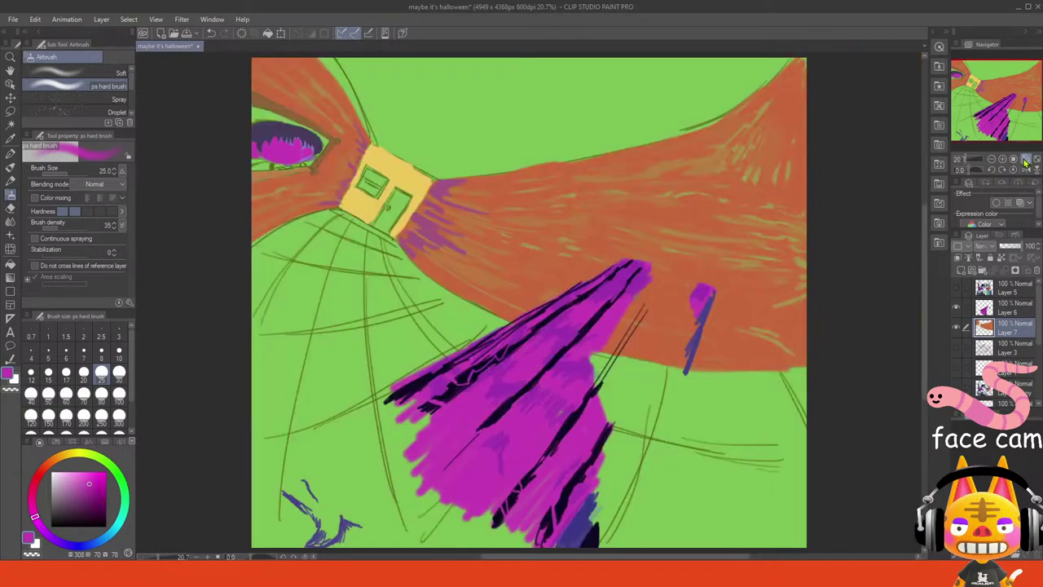
- Fill the purple gaps between the fringe strands with magenta at brush size 10
drag(1003, 115, 964, 95)
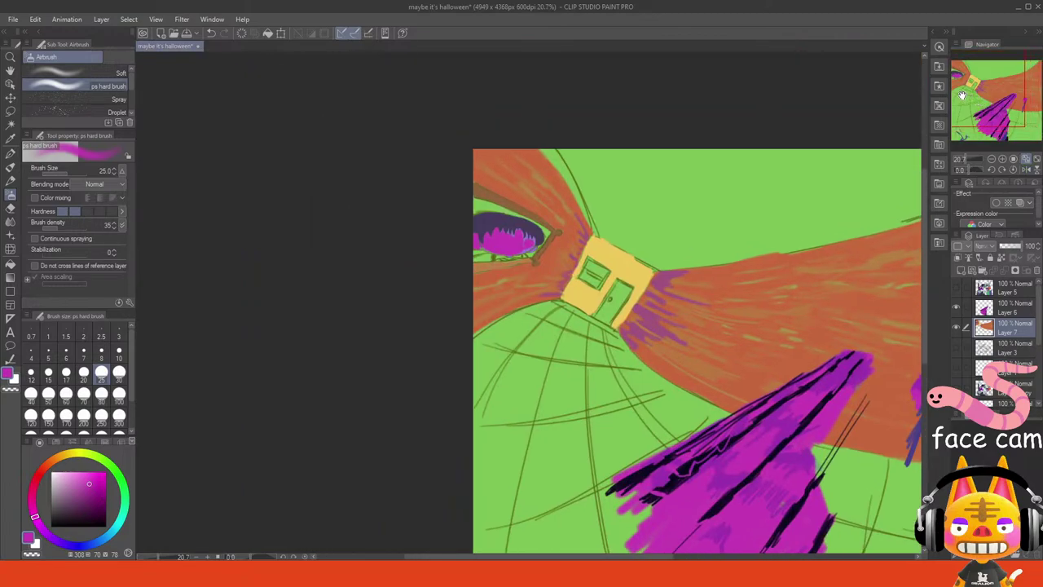
click(1002, 160)
click(1002, 160)
click(1002, 160)
click(1003, 160)
click(1003, 161)
click(1003, 160)
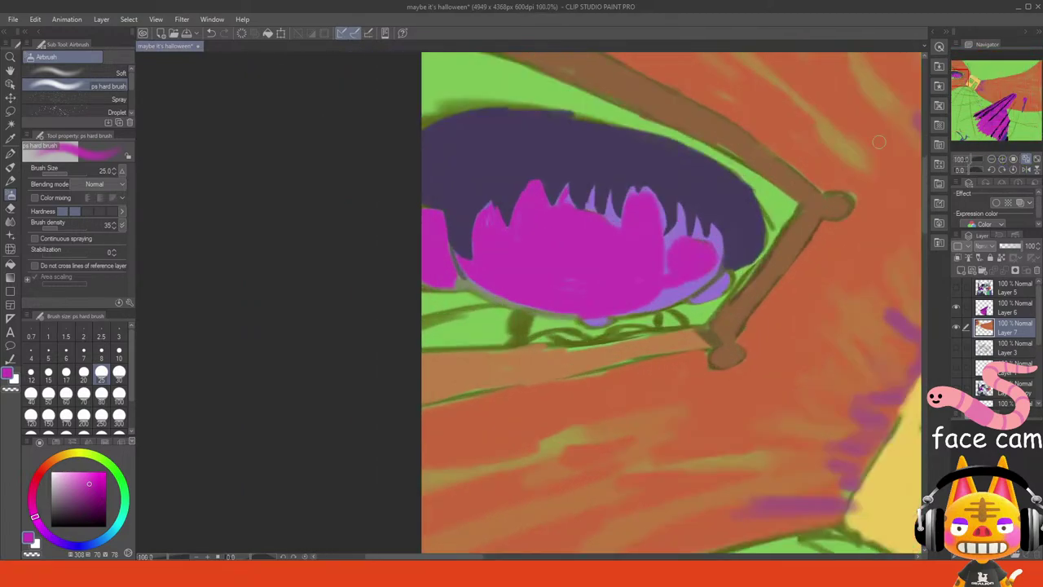
click(119, 356)
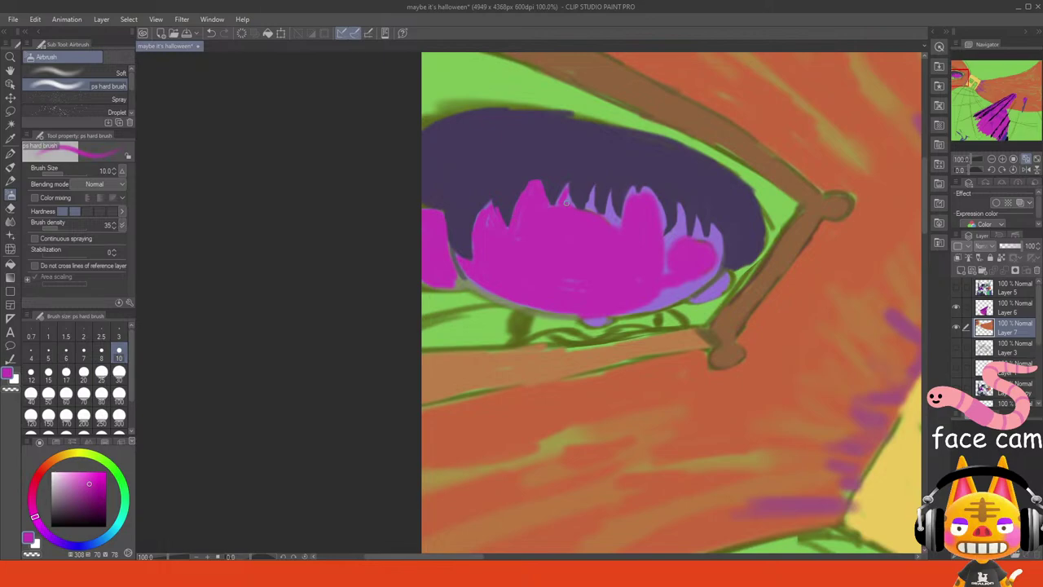
mouse_move(574, 212)
mouse_down()
mouse_move(595, 192)
mouse_move(588, 214)
mouse_move(609, 197)
mouse_move(621, 228)
mouse_move(609, 201)
mouse_up()
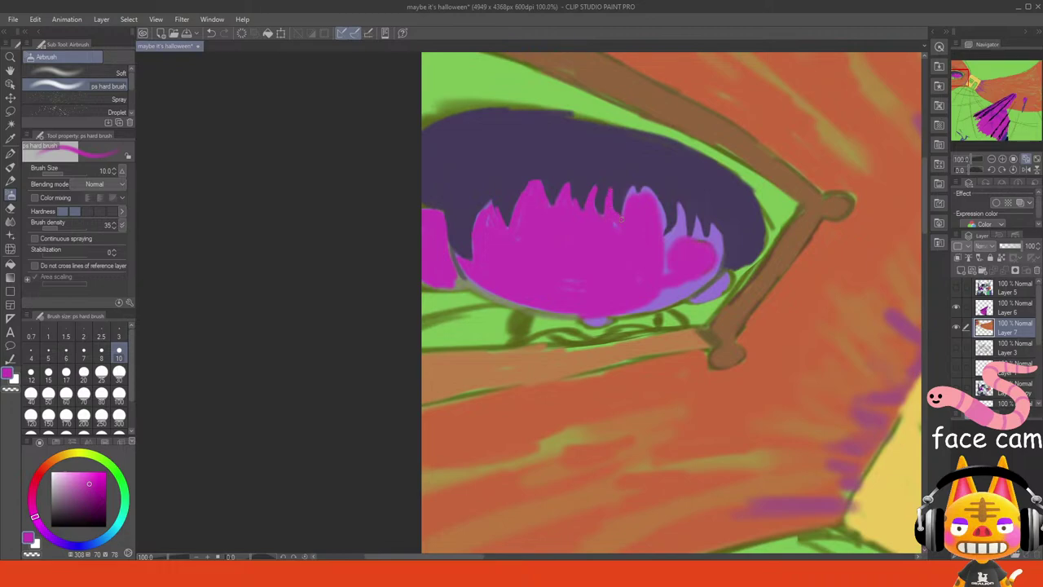
mouse_move(632, 189)
mouse_down()
mouse_move(662, 236)
mouse_move(686, 216)
mouse_move(680, 208)
mouse_move(674, 245)
mouse_move(680, 208)
mouse_move(659, 289)
mouse_up()
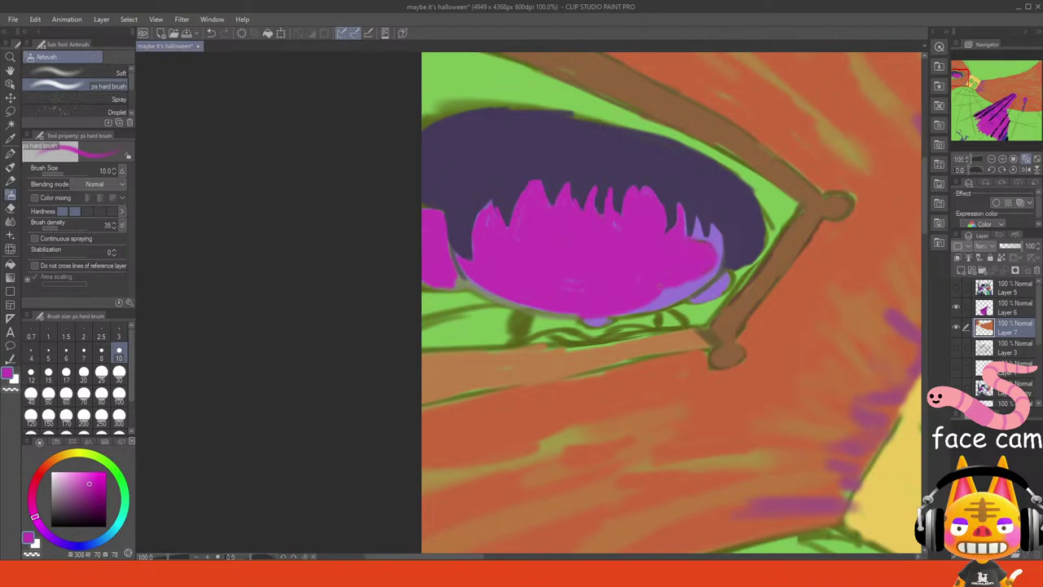
- Cover the remaining purple along the chin, neck and outer edges of the face with magenta
drag(587, 323, 700, 285)
drag(632, 312, 614, 313)
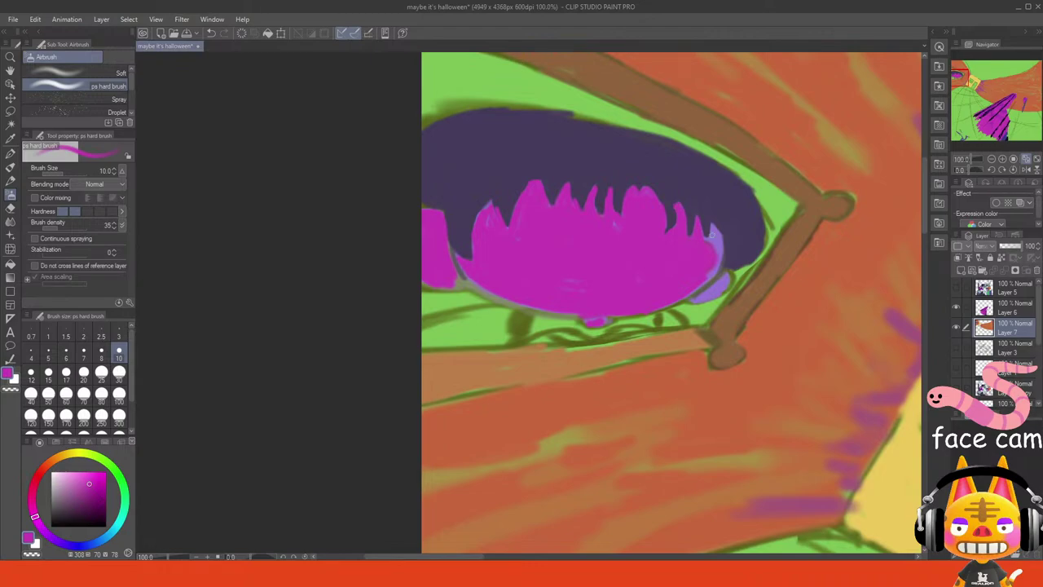
mouse_move(712, 233)
mouse_down()
mouse_move(704, 279)
mouse_move(717, 263)
mouse_move(697, 287)
mouse_up()
drag(468, 275, 543, 307)
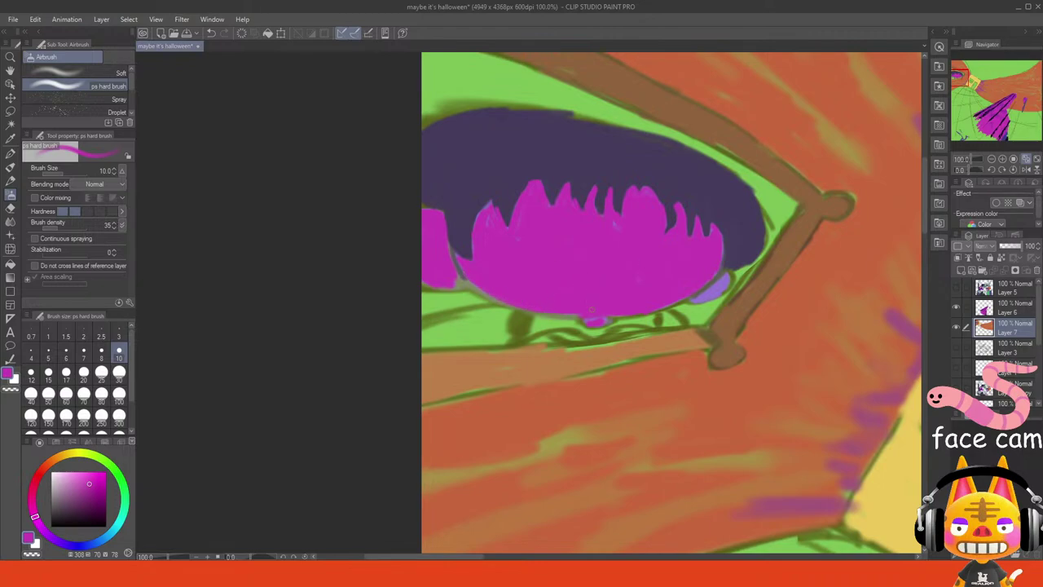
- Pick a darker magenta and try a round outline for the larger eye, undoing it
click(91, 495)
mouse_move(496, 236)
mouse_down()
mouse_move(558, 255)
mouse_move(573, 220)
mouse_move(525, 201)
mouse_up()
key(ctrl+z)
key(ctrl+z)
key(ctrl+z)
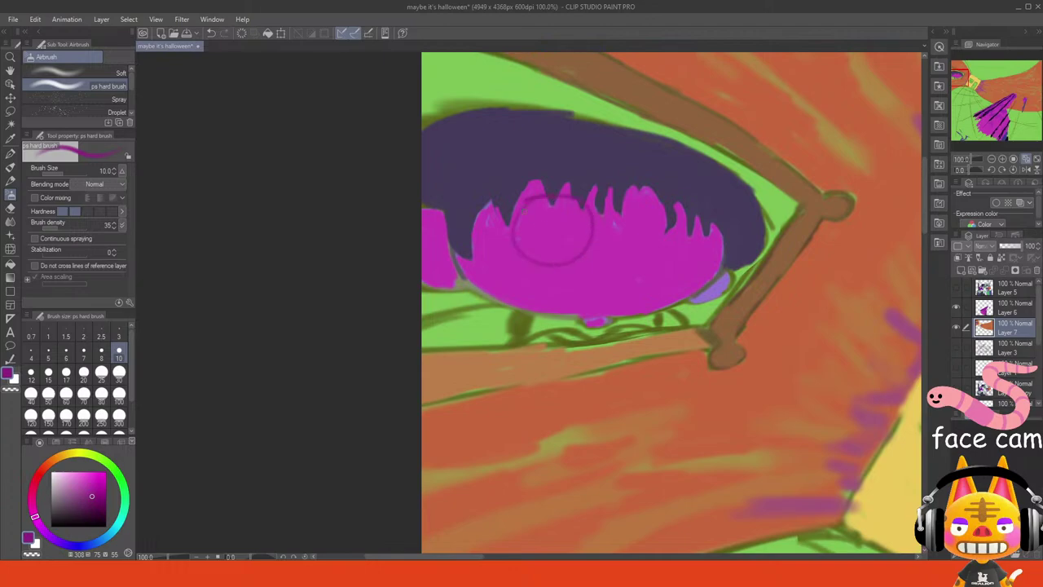
- Step back through the history to restore both eyes while keeping the magenta cheek, and resample the magenta skin
key(ctrl+z)
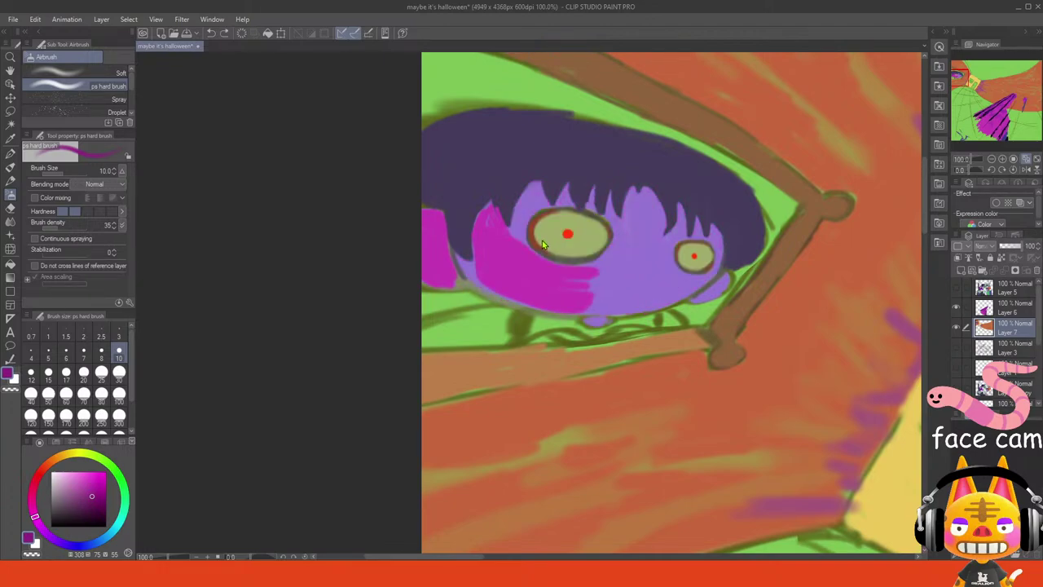
mouse_move(475, 261)
mouse_down()
mouse_move(463, 276)
mouse_move(529, 304)
mouse_up()
drag(583, 298, 642, 246)
drag(514, 233, 538, 184)
mouse_move(560, 204)
mouse_down()
mouse_move(565, 189)
mouse_move(530, 248)
mouse_move(534, 257)
mouse_move(565, 253)
mouse_up()
key(ctrl+y)
key(ctrl+y)
key(ctrl+z)
key(ctrl+z)
key(ctrl+z)
alt+click(549, 290)
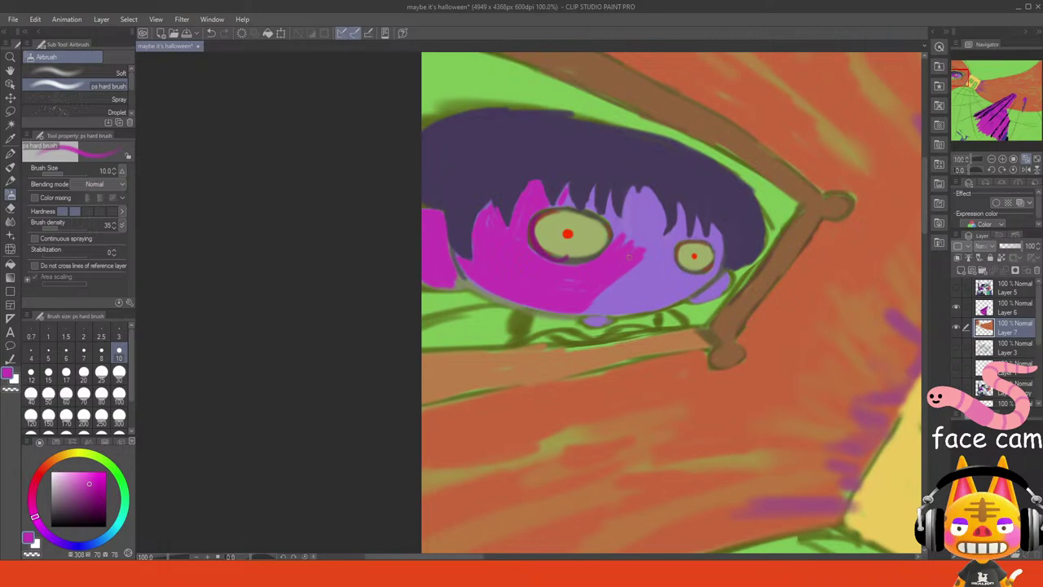
- Cover the remaining purple on the cheek, between the eyes and between the fringe strands with magenta
mouse_move(628, 256)
mouse_down()
mouse_move(587, 305)
mouse_move(615, 312)
mouse_move(642, 299)
mouse_move(648, 283)
mouse_move(609, 293)
mouse_move(615, 277)
mouse_move(651, 261)
mouse_move(607, 301)
mouse_move(658, 269)
mouse_move(620, 304)
mouse_move(676, 283)
mouse_move(656, 303)
mouse_move(700, 278)
mouse_move(621, 311)
mouse_move(654, 277)
mouse_up()
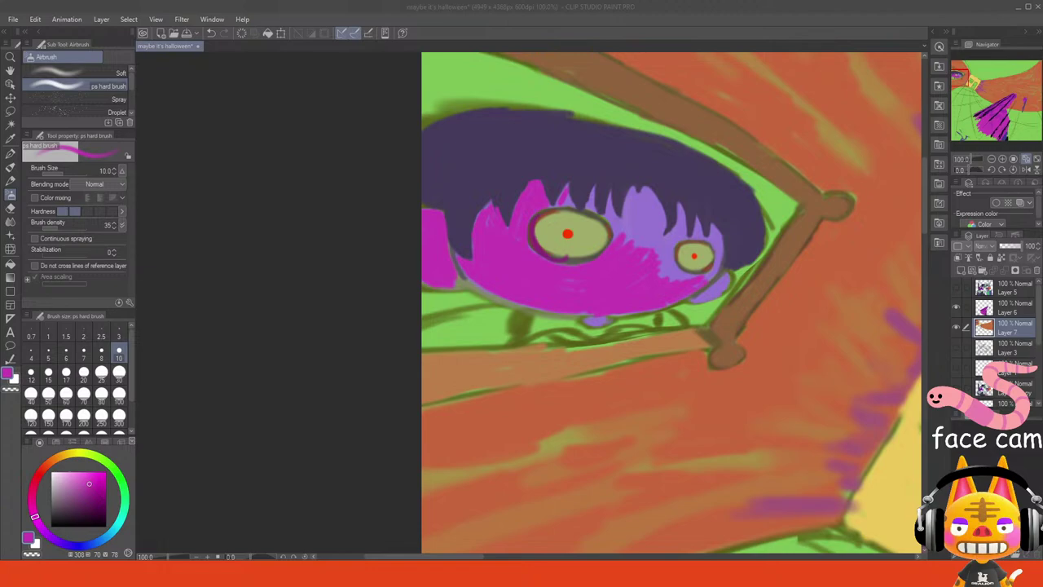
click(325, 520)
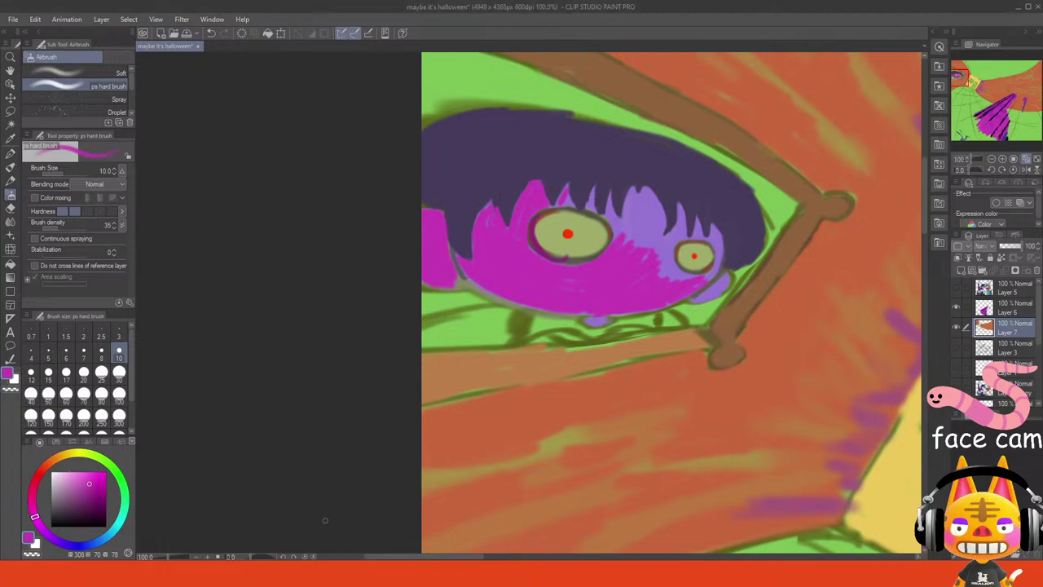
mouse_move(621, 229)
mouse_down()
mouse_move(634, 190)
mouse_move(632, 245)
mouse_move(637, 203)
mouse_move(644, 242)
mouse_move(642, 189)
mouse_move(664, 210)
mouse_move(660, 246)
mouse_move(644, 254)
mouse_move(660, 270)
mouse_move(681, 206)
mouse_move(686, 233)
mouse_move(666, 242)
mouse_move(673, 277)
mouse_move(684, 272)
mouse_move(676, 267)
mouse_up()
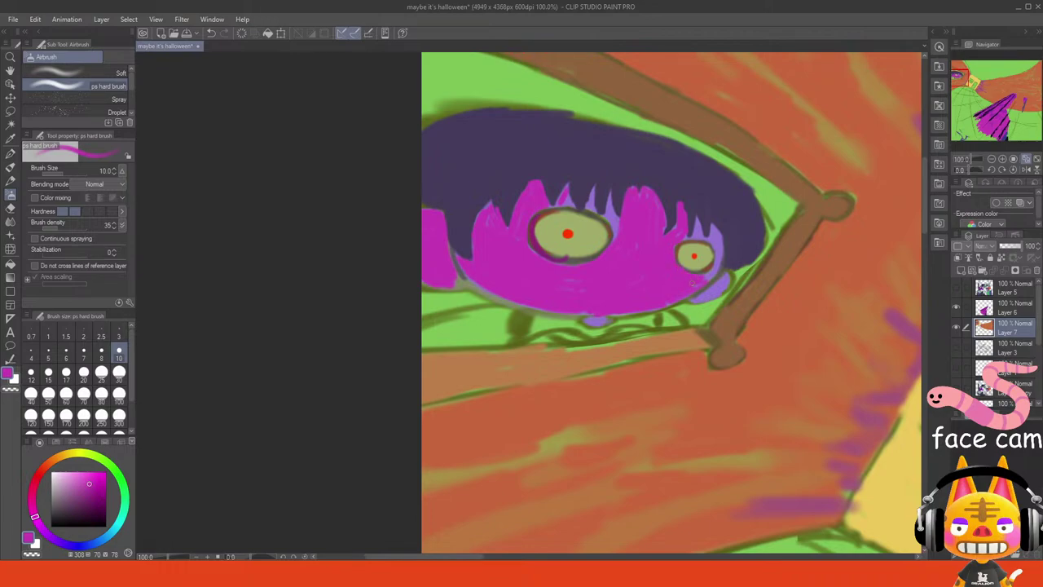
mouse_move(587, 190)
mouse_down()
mouse_move(592, 204)
mouse_move(593, 189)
mouse_up()
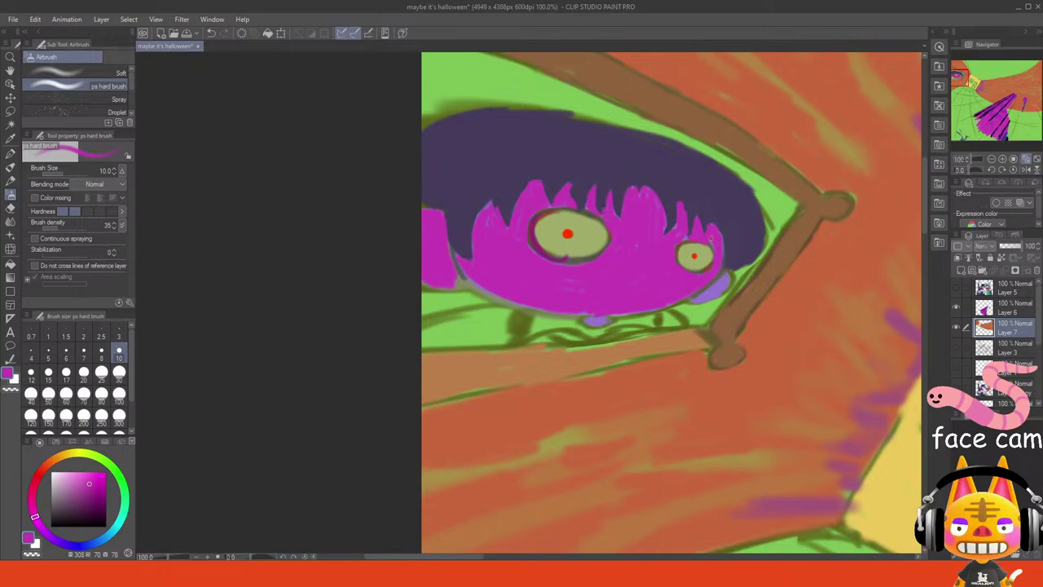
- Sample a dark magenta and paint the small purple shape beneath the chin, trying a rim stroke on the larger eye
alt+click(641, 275)
key(ctrl+z)
alt+click(471, 274)
alt+click(528, 255)
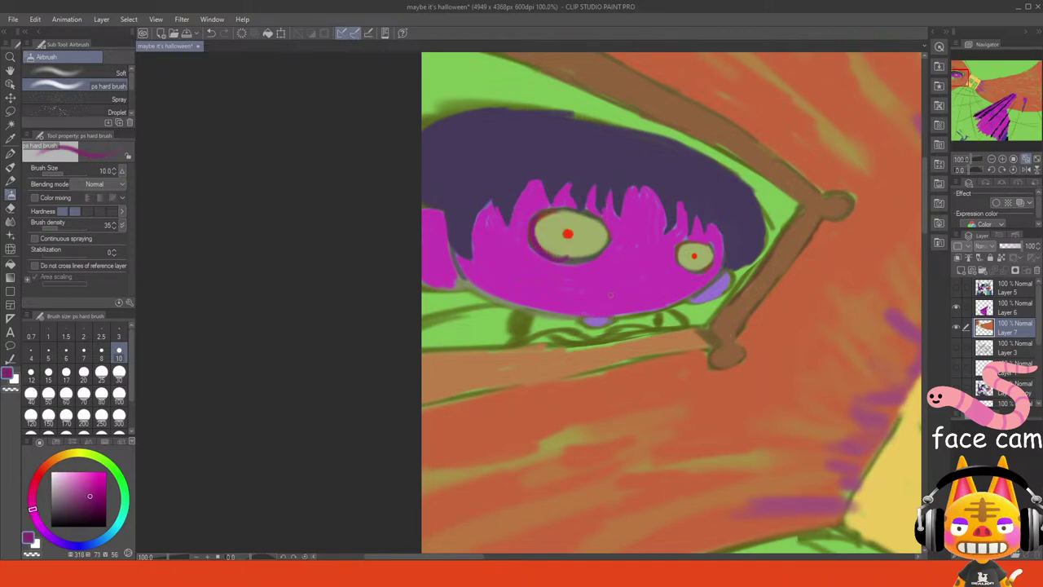
drag(596, 319, 584, 320)
drag(535, 234, 570, 257)
key(ctrl+z)
alt+click(555, 243)
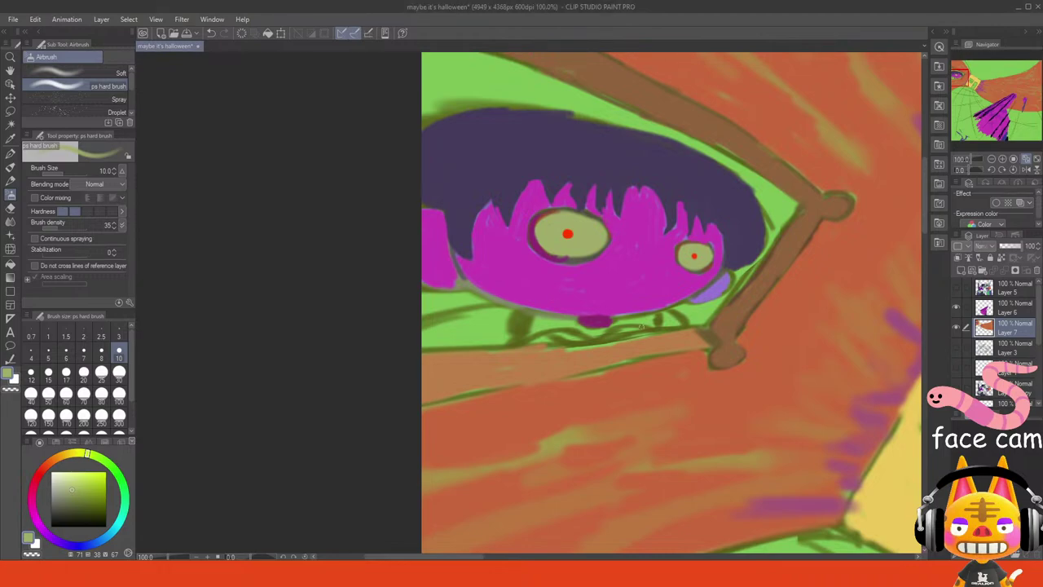
- Choose a near-black navy and outline the jagged lower edge of the portrait's fringe at brush size 10
mouse_move(964, 73)
mouse_down()
mouse_move(990, 110)
mouse_move(960, 66)
mouse_up()
alt+click(660, 294)
click(1002, 159)
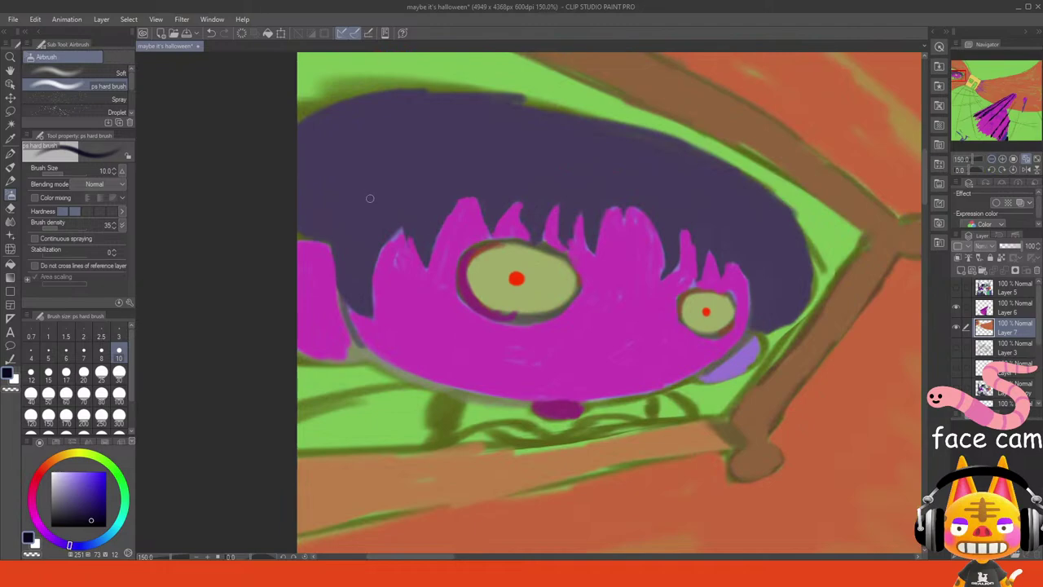
mouse_move(347, 210)
mouse_down()
mouse_move(371, 313)
mouse_move(389, 218)
mouse_move(430, 261)
mouse_move(449, 214)
mouse_move(490, 181)
mouse_move(483, 213)
mouse_move(493, 229)
mouse_move(527, 198)
mouse_move(545, 235)
mouse_move(562, 199)
mouse_move(567, 247)
mouse_move(587, 208)
mouse_move(608, 223)
mouse_move(597, 240)
mouse_move(611, 208)
mouse_move(622, 218)
mouse_move(613, 207)
mouse_move(630, 213)
mouse_move(634, 201)
mouse_move(638, 221)
mouse_move(625, 210)
mouse_move(653, 221)
mouse_move(646, 211)
mouse_move(672, 261)
mouse_move(681, 226)
mouse_move(695, 279)
mouse_move(708, 253)
mouse_move(747, 280)
mouse_move(750, 327)
mouse_up()
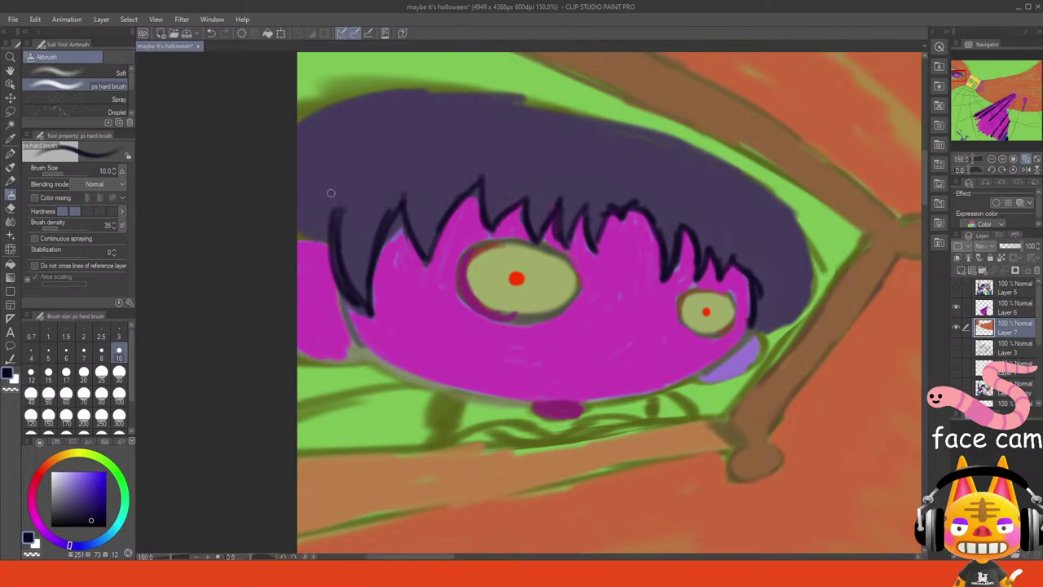
- Fill the left side of the hair and the fringe strands above the larger eye with near-black navy
mouse_move(298, 215)
mouse_down()
mouse_move(324, 240)
mouse_move(330, 202)
mouse_move(304, 227)
mouse_move(298, 191)
mouse_up()
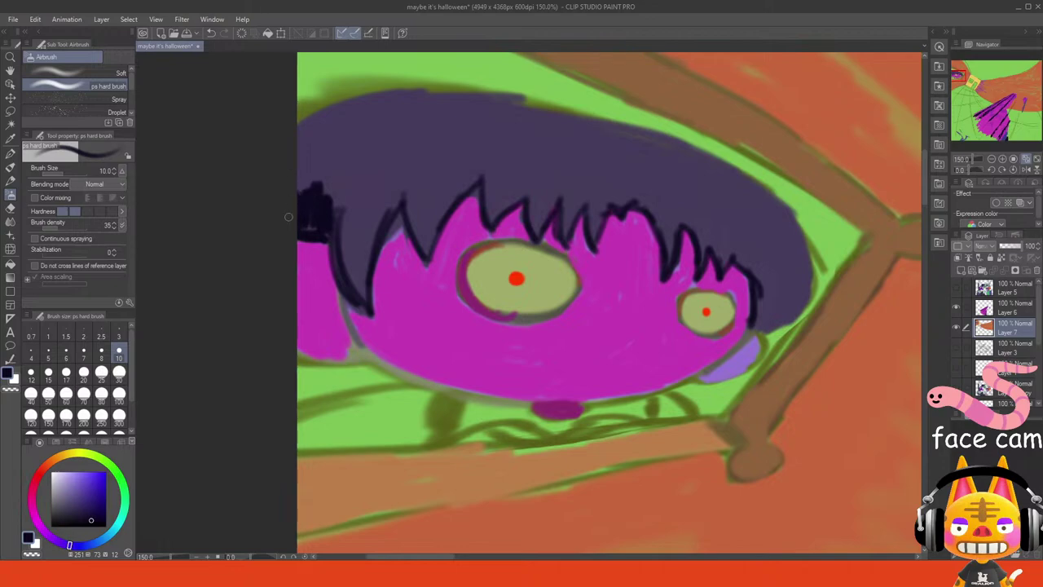
drag(300, 150, 308, 219)
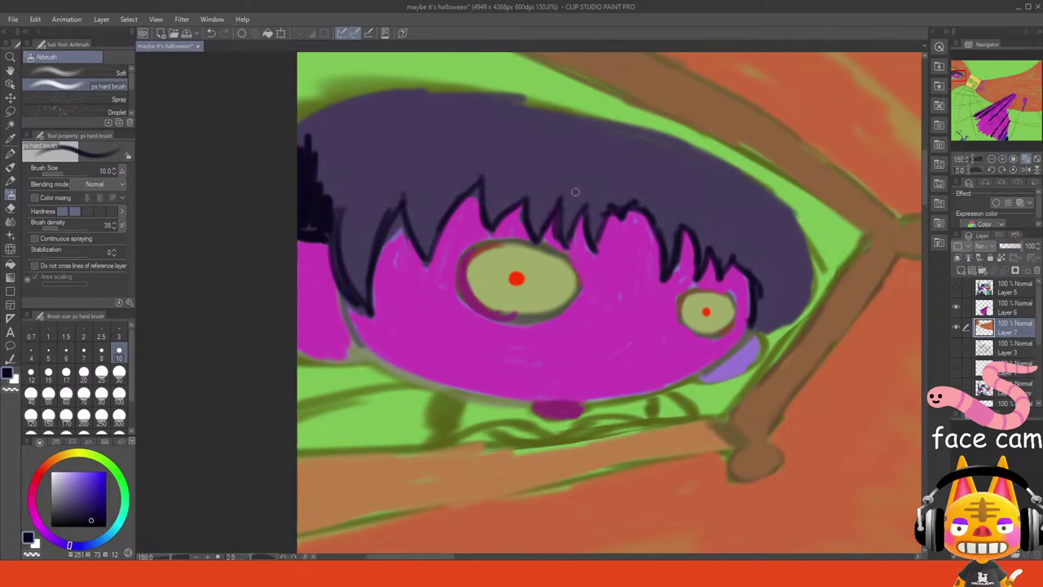
mouse_move(576, 191)
mouse_down()
mouse_move(566, 237)
mouse_move(573, 217)
mouse_move(567, 230)
mouse_move(560, 217)
mouse_move(561, 232)
mouse_move(552, 193)
mouse_move(538, 228)
mouse_up()
mouse_move(553, 184)
mouse_down()
mouse_move(536, 212)
mouse_move(542, 179)
mouse_move(527, 169)
mouse_move(493, 178)
mouse_move(490, 205)
mouse_move(490, 177)
mouse_move(490, 218)
mouse_move(535, 184)
mouse_move(496, 169)
mouse_move(488, 217)
mouse_move(521, 174)
mouse_move(534, 177)
mouse_move(509, 197)
mouse_move(503, 185)
mouse_move(525, 151)
mouse_move(454, 187)
mouse_move(484, 179)
mouse_move(453, 199)
mouse_move(426, 250)
mouse_move(417, 225)
mouse_move(425, 244)
mouse_move(420, 234)
mouse_move(428, 243)
mouse_move(439, 190)
mouse_move(464, 150)
mouse_move(464, 180)
mouse_move(439, 217)
mouse_move(445, 169)
mouse_move(434, 224)
mouse_move(424, 165)
mouse_move(408, 153)
mouse_move(419, 231)
mouse_move(416, 167)
mouse_up()
mouse_move(356, 229)
mouse_down()
mouse_move(365, 303)
mouse_move(381, 220)
mouse_move(368, 277)
mouse_move(372, 221)
mouse_move(352, 265)
mouse_move(359, 181)
mouse_move(376, 177)
mouse_move(360, 245)
mouse_move(415, 186)
mouse_up()
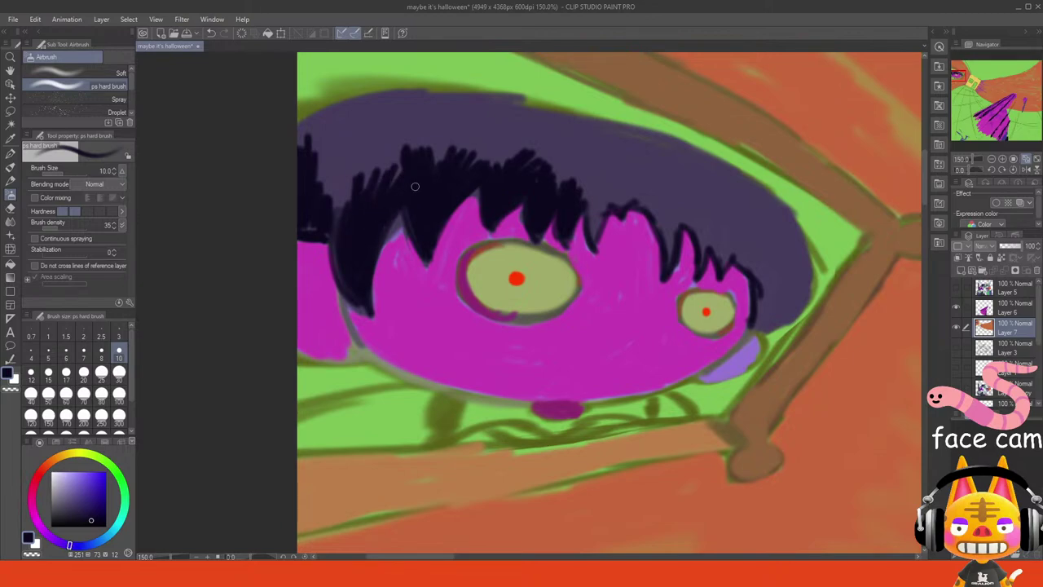
mouse_move(335, 194)
mouse_down()
mouse_move(362, 175)
mouse_move(354, 199)
mouse_move(336, 206)
mouse_move(321, 142)
mouse_move(303, 179)
mouse_move(298, 147)
mouse_move(345, 106)
mouse_move(424, 97)
mouse_move(360, 102)
mouse_move(318, 125)
mouse_move(357, 131)
mouse_move(332, 188)
mouse_move(363, 144)
mouse_move(320, 209)
mouse_move(331, 180)
mouse_up()
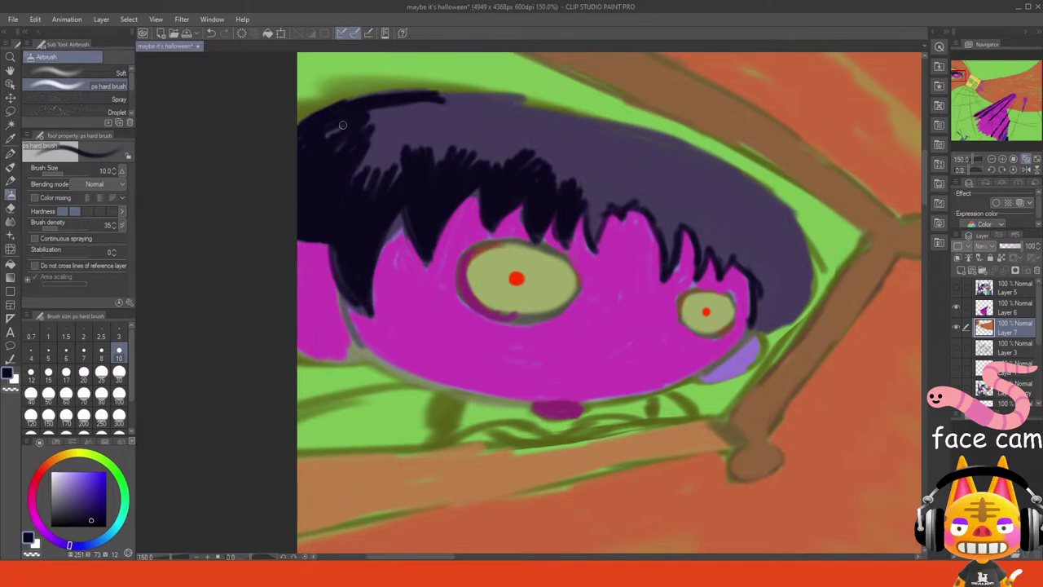
mouse_move(342, 125)
mouse_down()
mouse_move(300, 143)
mouse_move(353, 117)
mouse_move(315, 163)
mouse_move(367, 135)
mouse_move(330, 204)
mouse_move(389, 146)
mouse_move(368, 225)
mouse_move(404, 179)
mouse_move(415, 140)
mouse_move(366, 199)
mouse_move(384, 139)
mouse_up()
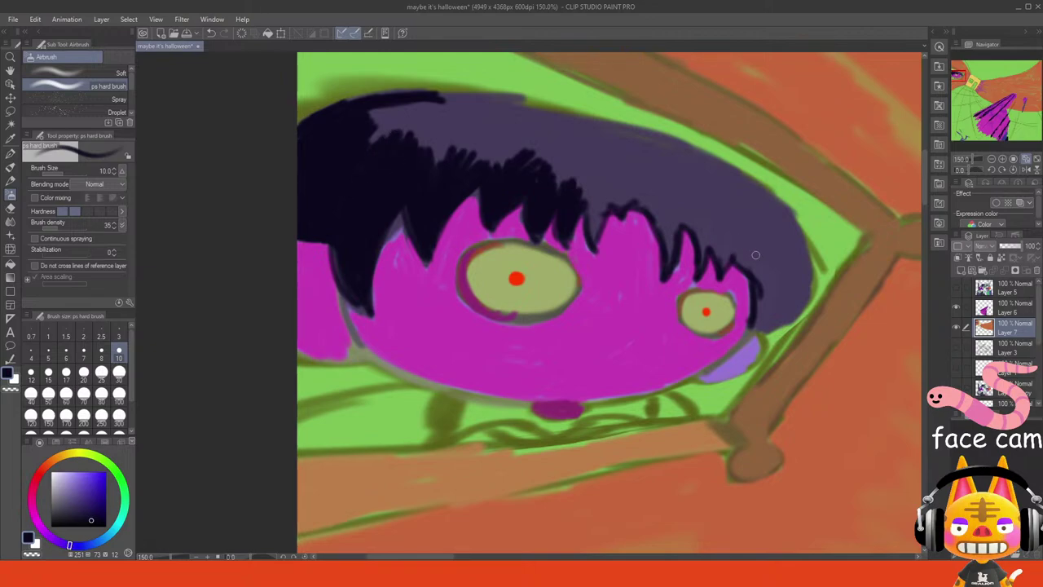
- Fill the right side and crown of the hair with near-black navy, raising the brush size to 17
mouse_move(755, 255)
mouse_down()
mouse_move(759, 328)
mouse_move(803, 262)
mouse_move(781, 311)
mouse_move(795, 244)
mouse_move(785, 214)
mouse_move(793, 275)
mouse_move(791, 230)
mouse_move(770, 261)
mouse_move(766, 313)
mouse_move(789, 267)
mouse_move(788, 255)
mouse_move(757, 323)
mouse_up()
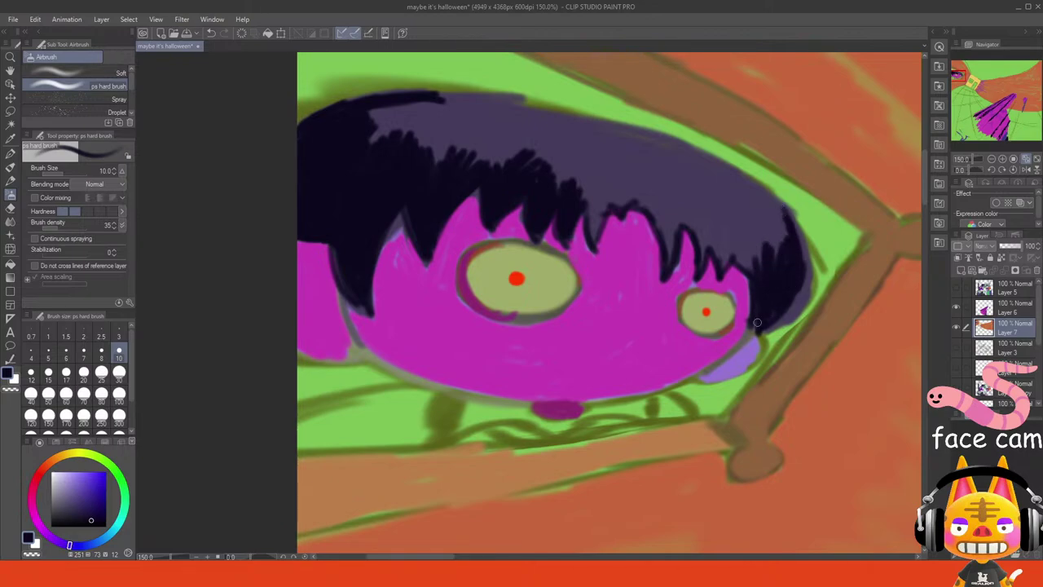
mouse_move(652, 202)
mouse_down()
mouse_move(668, 265)
mouse_move(670, 229)
mouse_move(671, 252)
mouse_move(665, 225)
mouse_move(612, 215)
mouse_move(592, 194)
mouse_move(590, 230)
mouse_move(592, 191)
mouse_move(589, 238)
mouse_move(597, 192)
mouse_move(587, 176)
mouse_move(577, 210)
mouse_move(579, 165)
mouse_up()
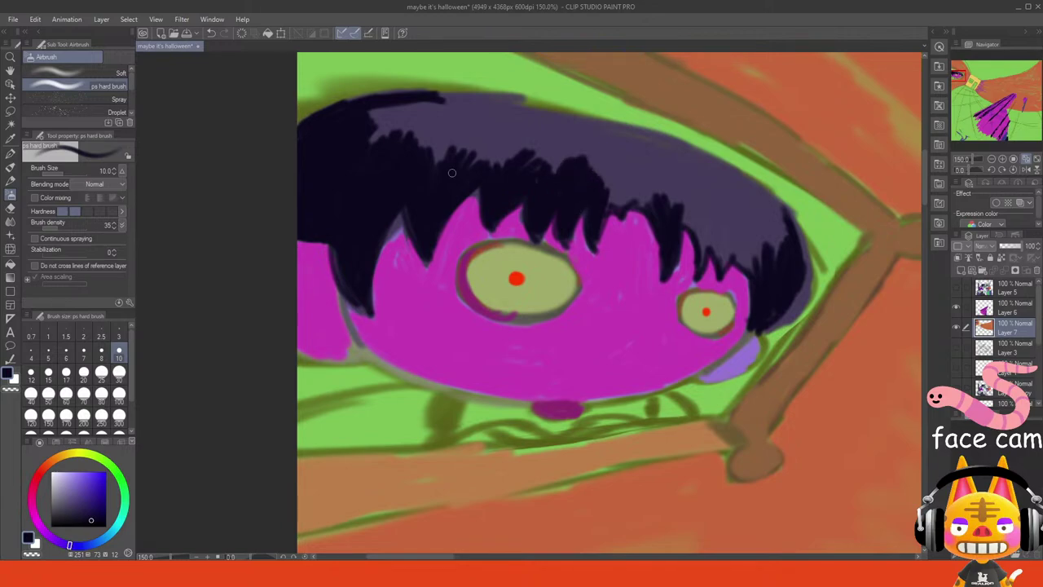
click(66, 373)
mouse_move(517, 157)
mouse_down()
mouse_move(436, 177)
mouse_move(425, 170)
mouse_move(463, 140)
mouse_move(453, 127)
mouse_move(374, 144)
mouse_move(428, 105)
mouse_move(400, 106)
mouse_move(487, 114)
mouse_move(473, 105)
mouse_move(496, 114)
mouse_move(477, 134)
mouse_move(495, 137)
mouse_move(493, 173)
mouse_move(573, 157)
mouse_move(556, 193)
mouse_move(615, 170)
mouse_move(596, 210)
mouse_move(646, 181)
mouse_move(648, 204)
mouse_move(665, 208)
mouse_move(645, 171)
mouse_move(701, 233)
mouse_move(697, 220)
mouse_move(702, 257)
mouse_move(713, 243)
mouse_move(719, 262)
mouse_move(725, 239)
mouse_move(768, 277)
mouse_move(753, 218)
mouse_move(764, 212)
mouse_move(786, 241)
mouse_move(787, 222)
mouse_move(727, 187)
mouse_up()
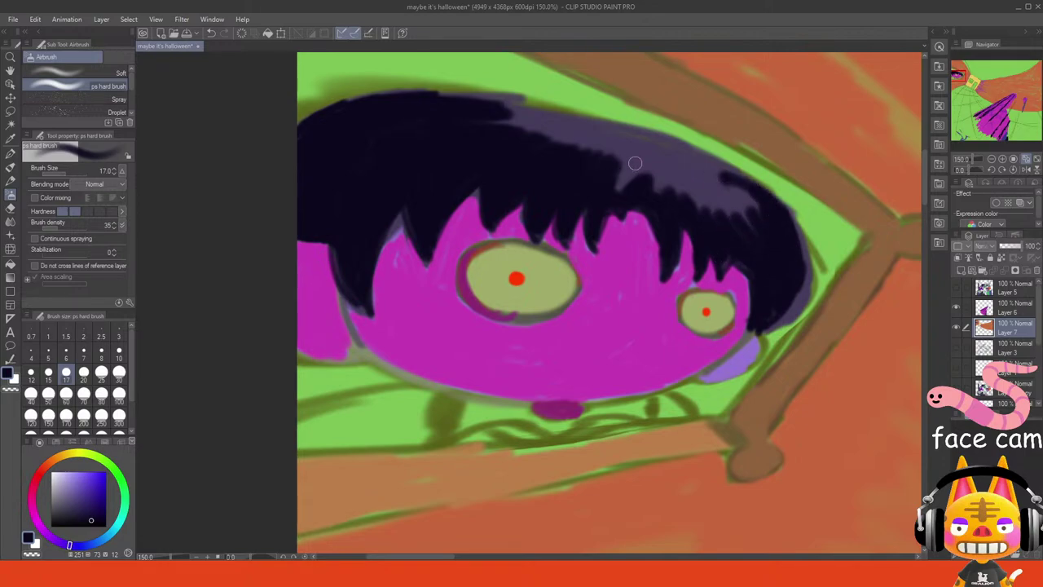
mouse_move(635, 163)
mouse_down()
mouse_move(615, 184)
mouse_move(650, 168)
mouse_move(650, 199)
mouse_move(668, 160)
mouse_move(676, 201)
mouse_move(701, 224)
mouse_move(674, 166)
mouse_move(760, 221)
mouse_move(763, 205)
mouse_move(737, 187)
mouse_move(743, 178)
mouse_move(481, 131)
mouse_move(438, 110)
mouse_move(591, 133)
mouse_move(628, 155)
mouse_move(657, 156)
mouse_move(650, 144)
mouse_move(692, 150)
mouse_move(532, 126)
mouse_up()
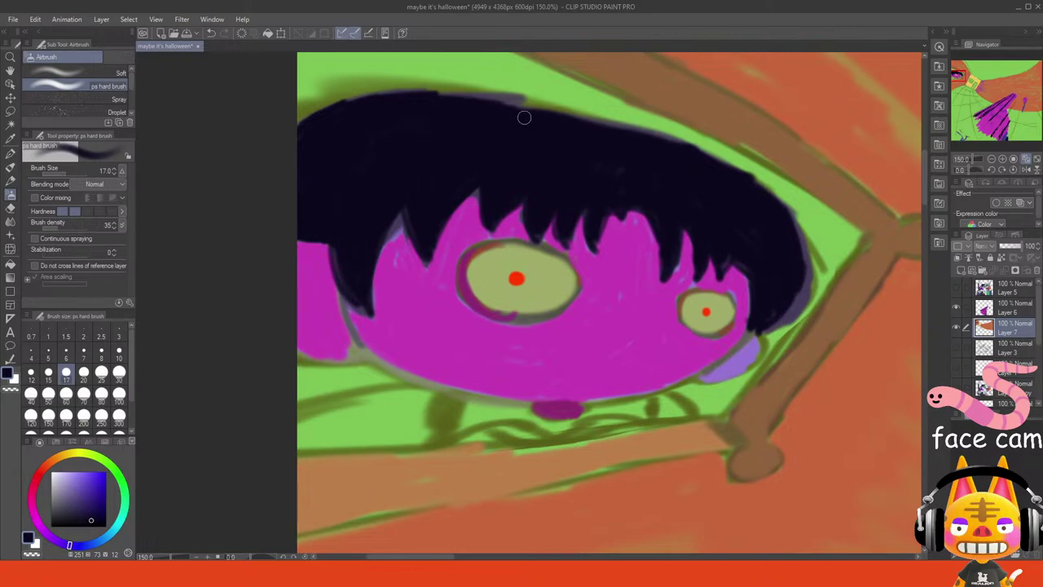
drag(444, 99, 487, 109)
- Block in the portrait's left shoulder beneath the face with near-black navy
click(1026, 160)
drag(994, 99, 962, 75)
click(1002, 159)
click(1002, 160)
click(1002, 160)
click(1002, 160)
click(1000, 159)
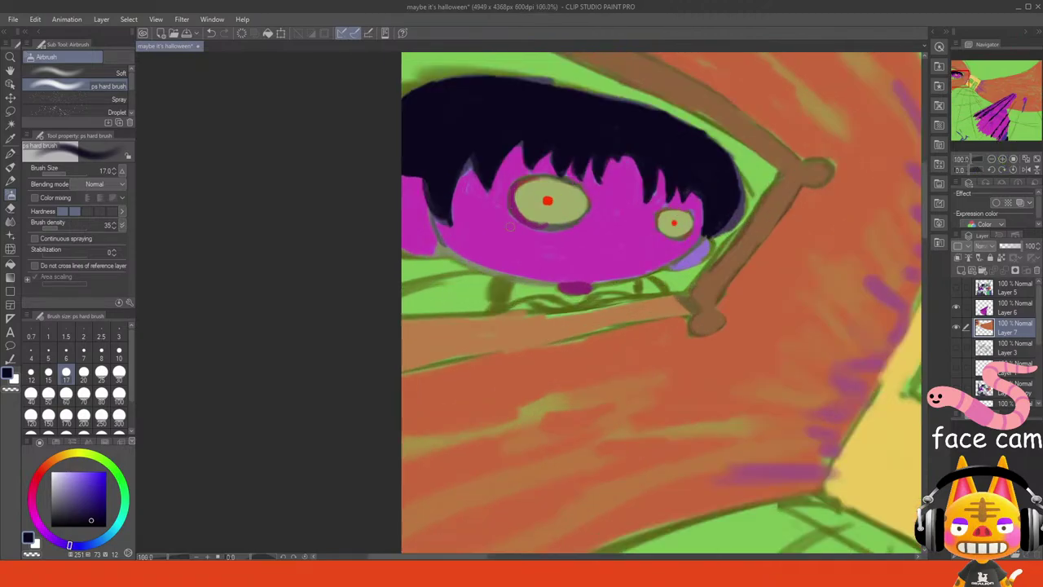
mouse_move(482, 276)
mouse_down()
mouse_move(396, 303)
mouse_move(422, 299)
mouse_up()
key(ctrl+z)
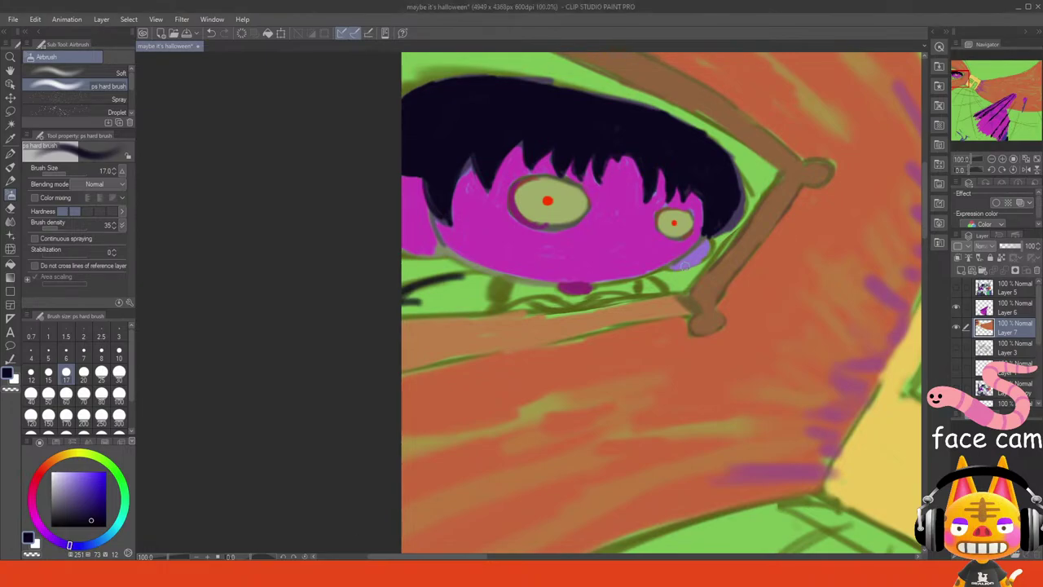
click(1002, 160)
mouse_move(479, 277)
mouse_down()
mouse_move(337, 313)
mouse_move(422, 307)
mouse_move(438, 319)
mouse_move(404, 319)
mouse_move(475, 288)
mouse_move(480, 277)
mouse_move(387, 310)
mouse_move(465, 298)
mouse_move(367, 299)
mouse_move(382, 282)
mouse_move(374, 289)
mouse_move(383, 300)
mouse_move(408, 301)
mouse_move(459, 271)
mouse_move(437, 264)
mouse_move(476, 276)
mouse_move(362, 248)
mouse_move(413, 254)
mouse_move(403, 240)
mouse_move(343, 244)
mouse_move(403, 250)
mouse_move(335, 278)
mouse_move(366, 263)
mouse_move(339, 253)
mouse_move(317, 274)
mouse_up()
- Paint near-black navy patches of clothing below the chin and at the portrait's right shoulder
drag(962, 78, 961, 76)
mouse_move(589, 283)
mouse_down()
mouse_move(643, 226)
mouse_move(601, 257)
mouse_move(602, 198)
mouse_move(613, 194)
mouse_move(638, 222)
mouse_move(640, 191)
mouse_up()
key(ctrl+z)
drag(993, 96, 958, 79)
mouse_move(581, 345)
mouse_down()
mouse_move(590, 355)
mouse_move(591, 337)
mouse_move(604, 344)
mouse_move(576, 345)
mouse_up()
mouse_move(501, 369)
mouse_down()
mouse_move(554, 364)
mouse_move(501, 371)
mouse_up()
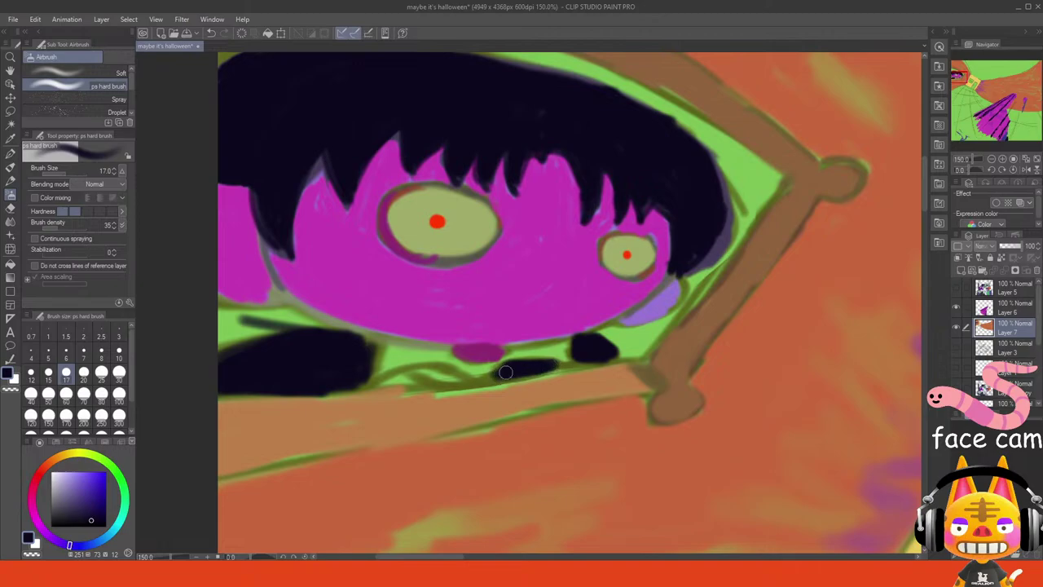
- Paint another black spot beneath the face and shade the lower half of the magenta face with a lighter purple
mouse_move(395, 380)
mouse_down()
mouse_move(444, 377)
mouse_move(404, 377)
mouse_up()
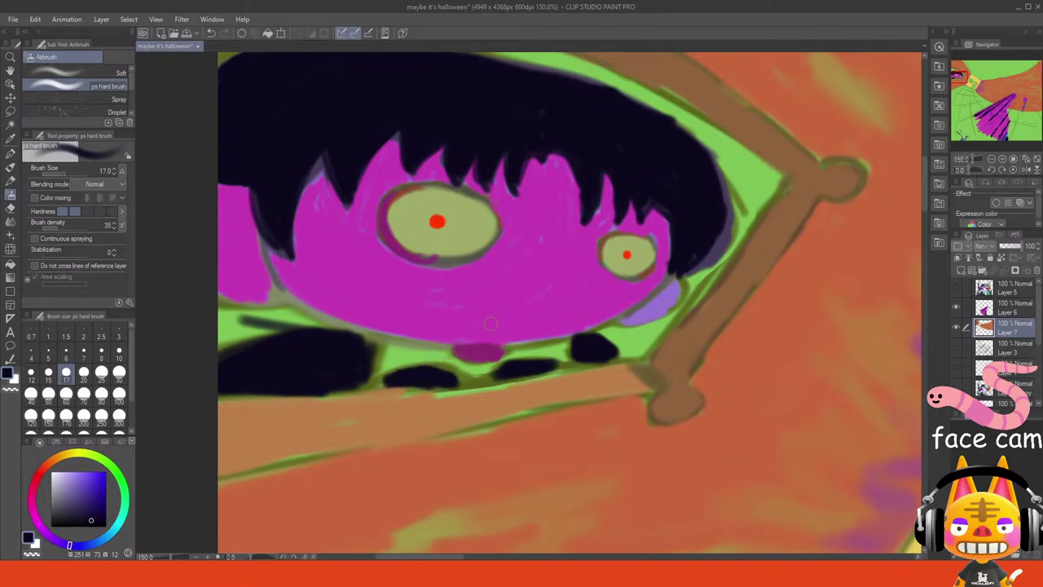
alt+click(448, 303)
mouse_move(352, 313)
mouse_down()
mouse_move(422, 315)
mouse_move(439, 336)
mouse_move(450, 325)
mouse_move(340, 247)
mouse_move(447, 289)
mouse_move(342, 227)
mouse_move(396, 277)
mouse_move(324, 215)
mouse_move(440, 292)
mouse_move(332, 220)
mouse_move(369, 266)
mouse_move(432, 257)
mouse_move(474, 294)
mouse_move(480, 286)
mouse_move(414, 283)
mouse_move(477, 278)
mouse_up()
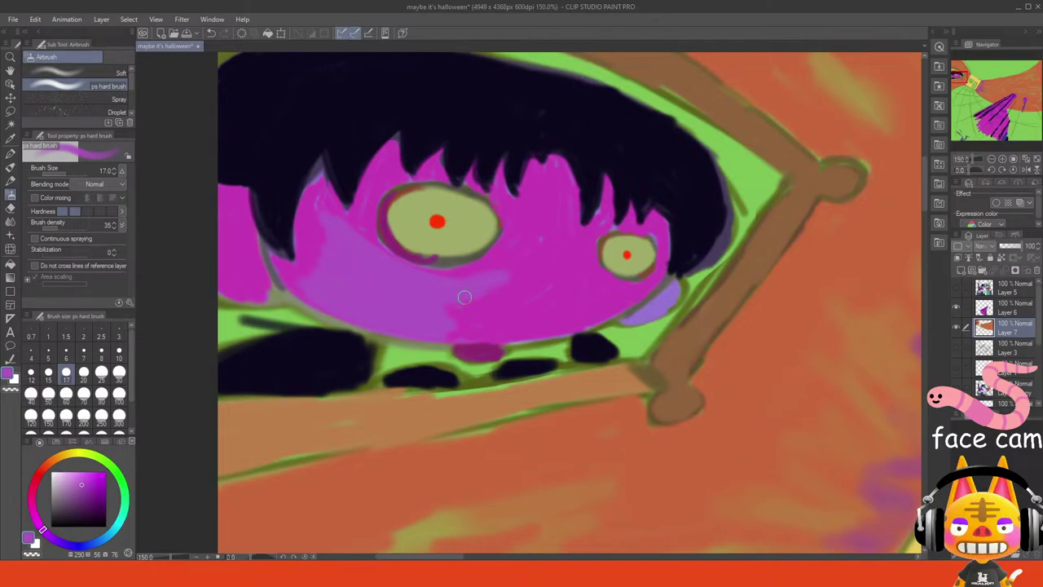
mouse_move(582, 275)
mouse_down()
mouse_move(602, 288)
mouse_move(603, 302)
mouse_move(527, 322)
mouse_up()
click(1026, 160)
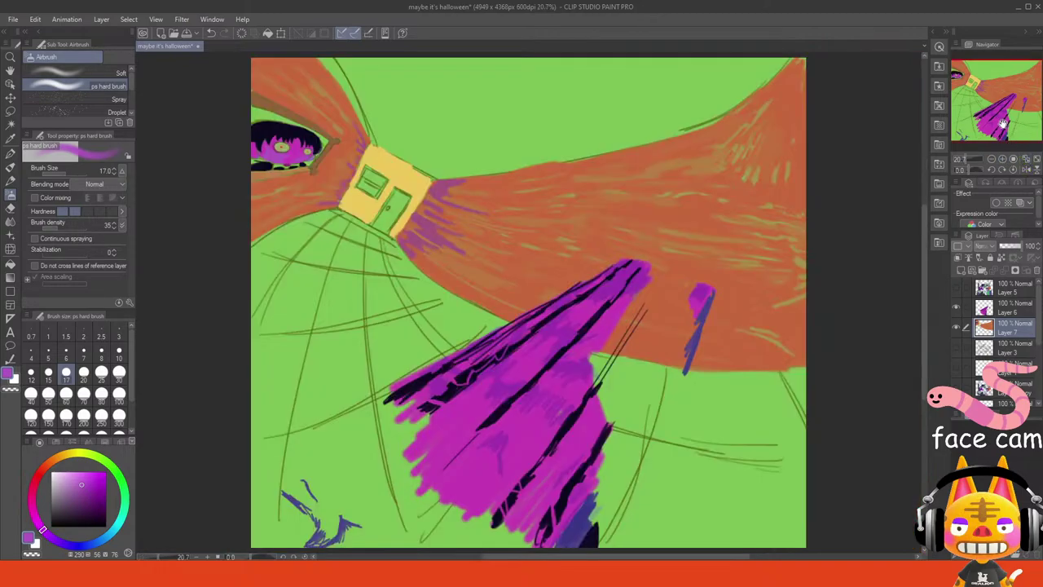
drag(997, 109, 962, 92)
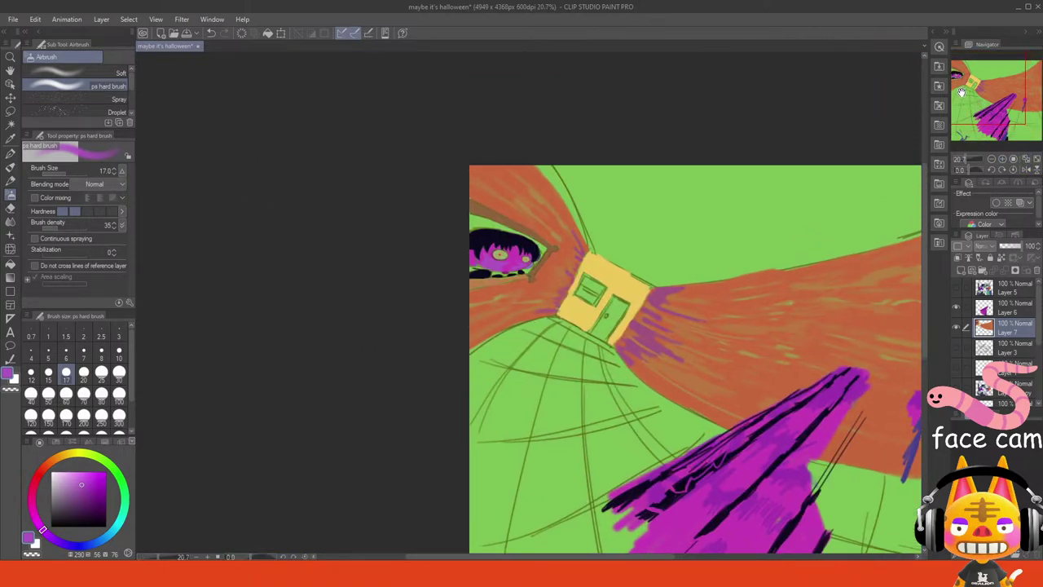
click(1003, 160)
click(1002, 159)
click(1003, 159)
click(1003, 160)
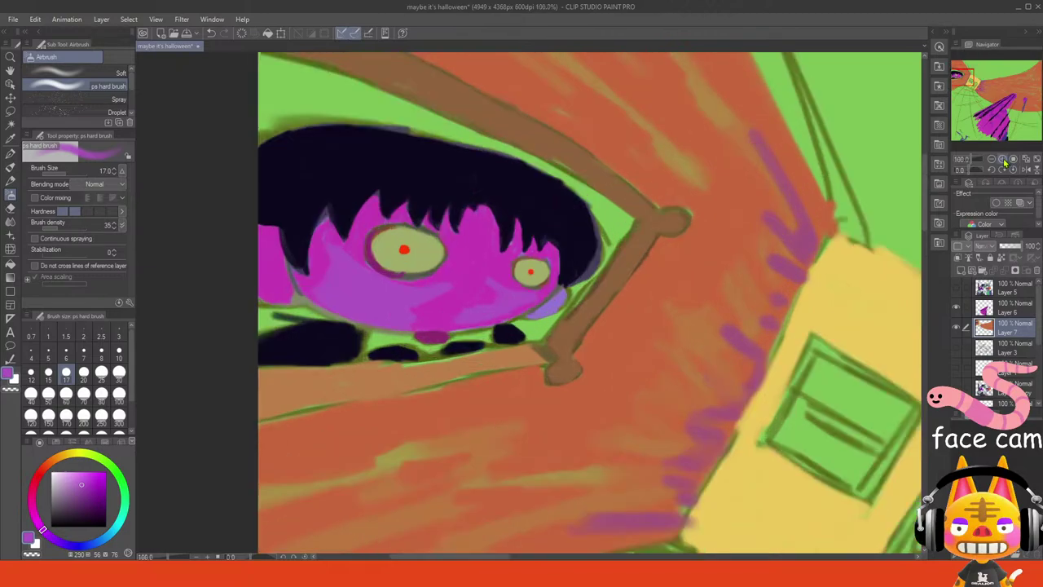
click(59, 504)
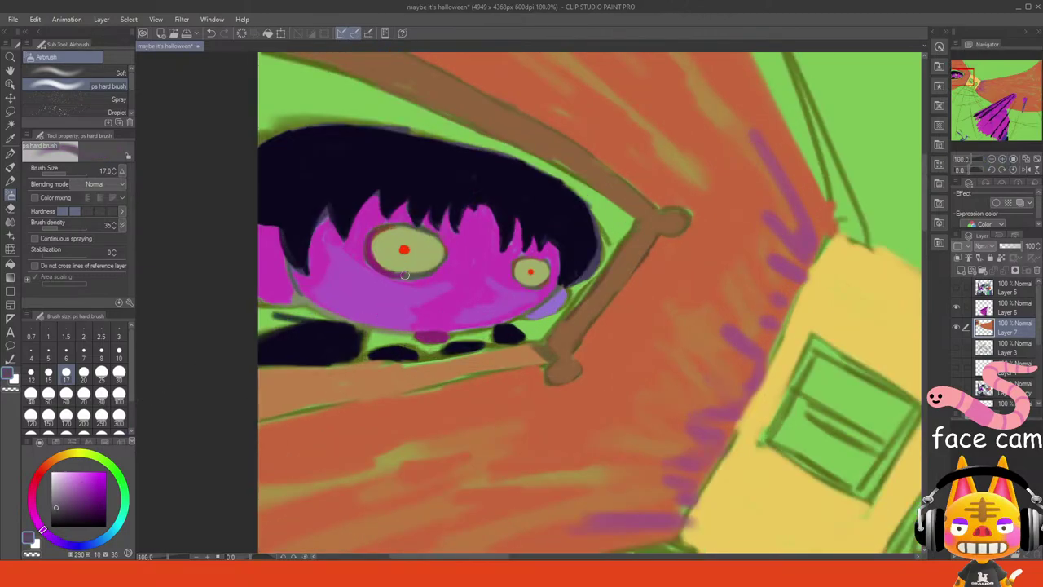
mouse_move(405, 274)
mouse_down()
mouse_move(405, 242)
mouse_move(389, 249)
mouse_move(410, 251)
mouse_move(410, 241)
mouse_move(383, 256)
mouse_up()
key(ctrl+z)
- Repaint both eyes in flat muted blue-grey, covering their yellow-green fill and red pupils
click(70, 544)
click(64, 498)
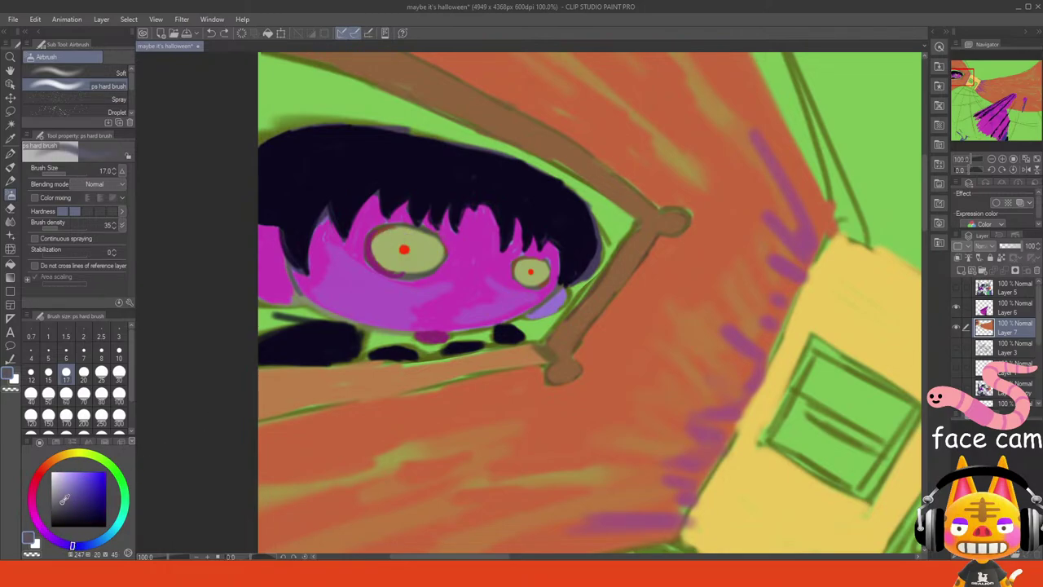
click(62, 497)
mouse_move(410, 245)
mouse_down()
mouse_move(406, 254)
mouse_move(407, 236)
mouse_move(383, 257)
mouse_move(395, 265)
mouse_move(376, 244)
mouse_move(410, 245)
mouse_move(407, 266)
mouse_move(429, 268)
mouse_move(434, 247)
mouse_move(426, 256)
mouse_move(424, 237)
mouse_move(409, 232)
mouse_move(379, 242)
mouse_move(393, 271)
mouse_move(439, 257)
mouse_up()
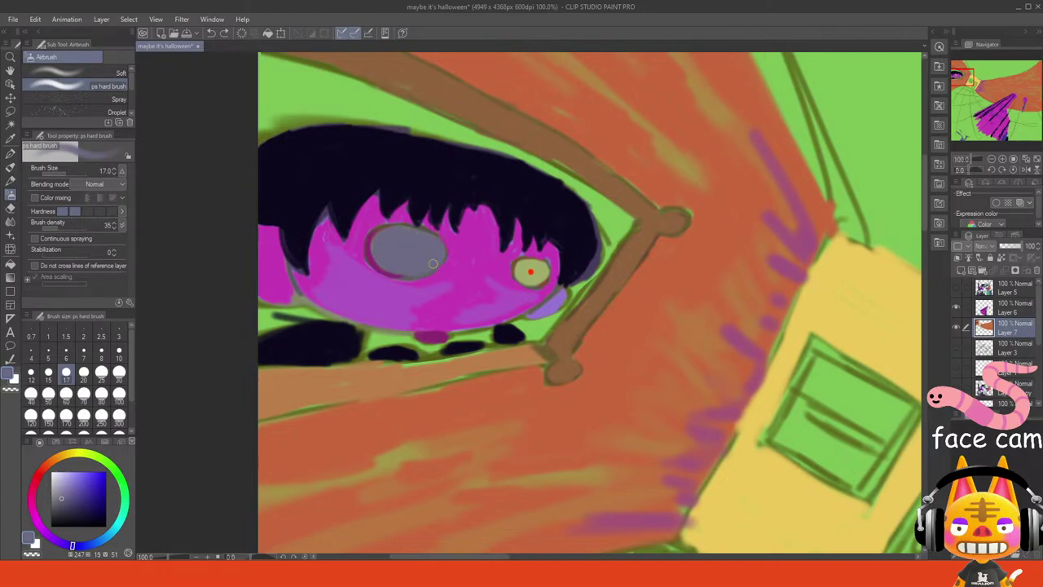
mouse_move(530, 270)
mouse_down()
mouse_move(538, 277)
mouse_move(522, 262)
mouse_move(540, 275)
mouse_move(533, 263)
mouse_up()
- Outline both grey eyes in dark purple with the hard brush at size 10
alt+click(353, 252)
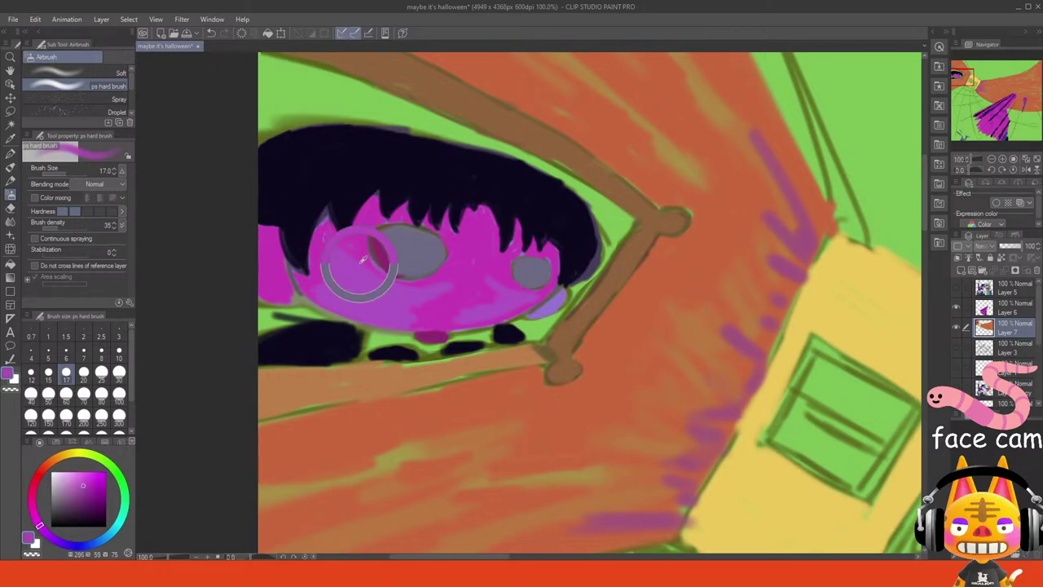
click(118, 356)
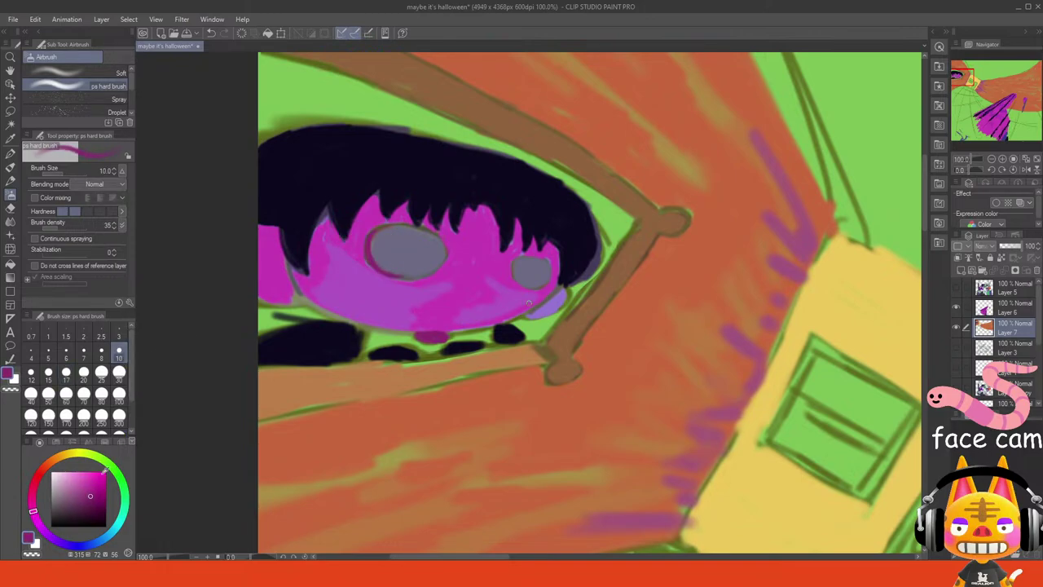
click(100, 498)
drag(33, 513, 39, 526)
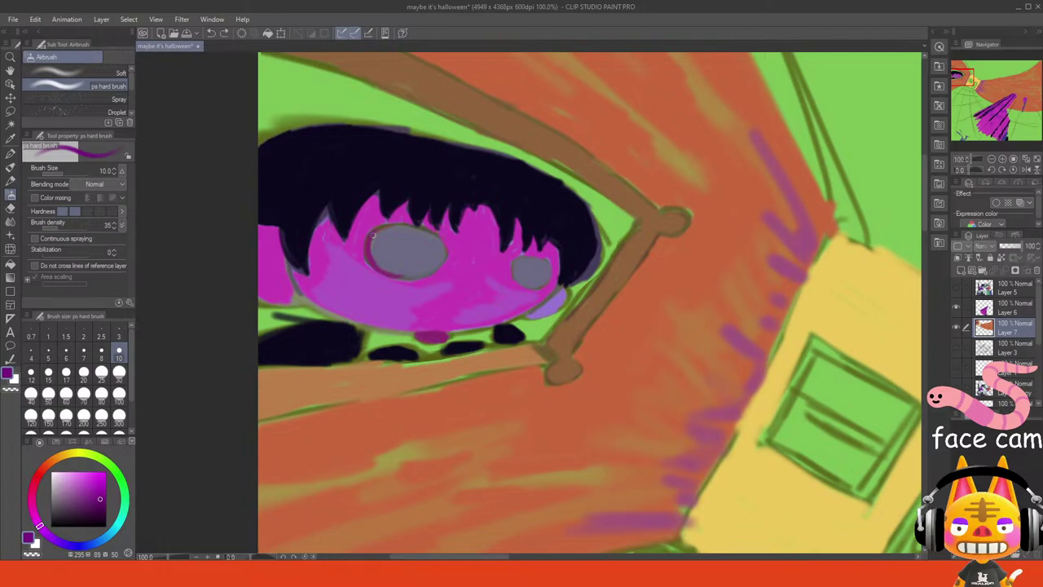
key(ctrl+z)
mouse_move(392, 277)
mouse_down()
mouse_move(429, 279)
mouse_move(438, 263)
mouse_up()
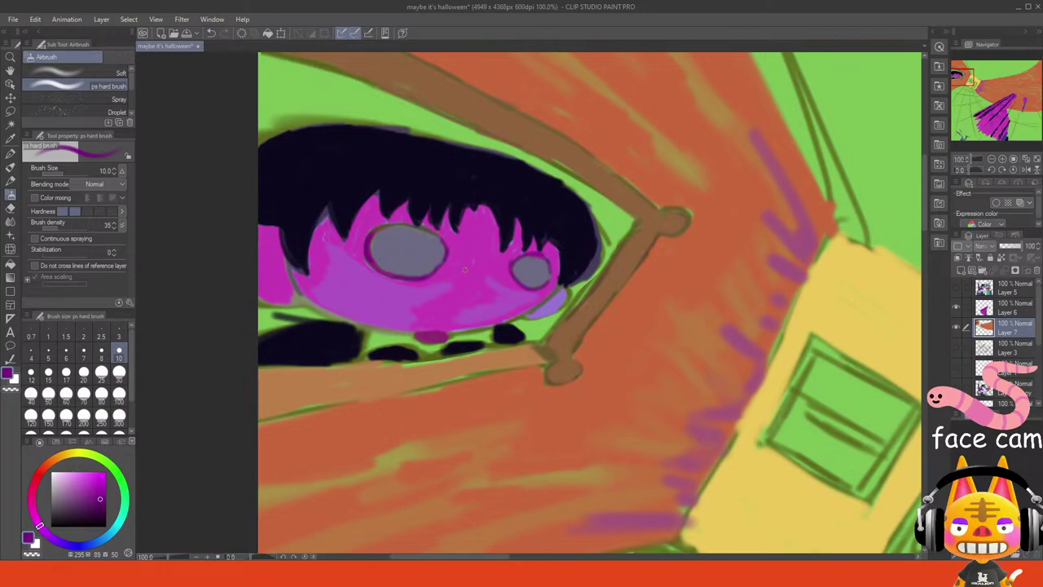
alt+click(499, 267)
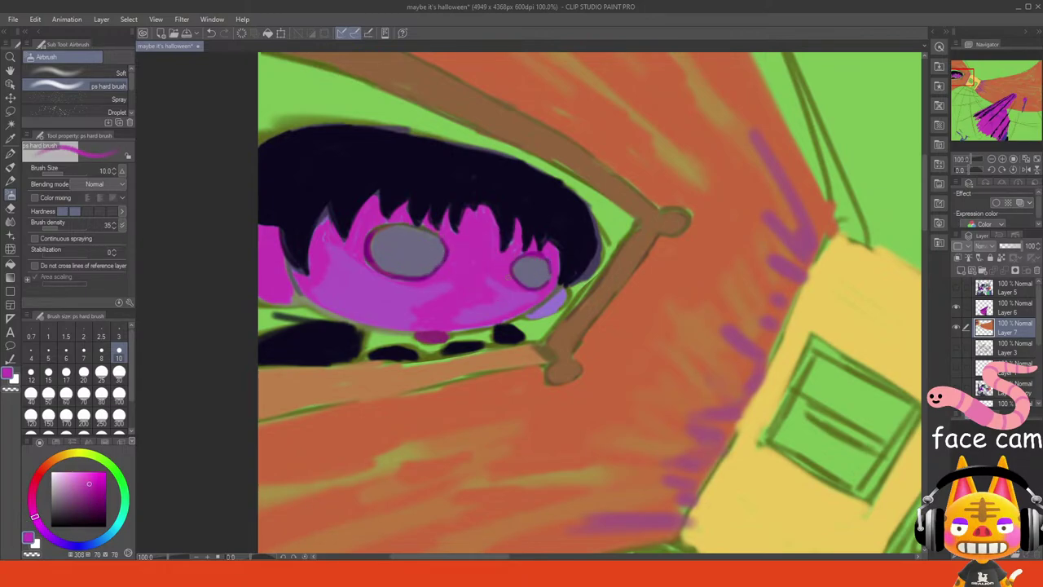
alt+click(385, 276)
key(ctrl+z)
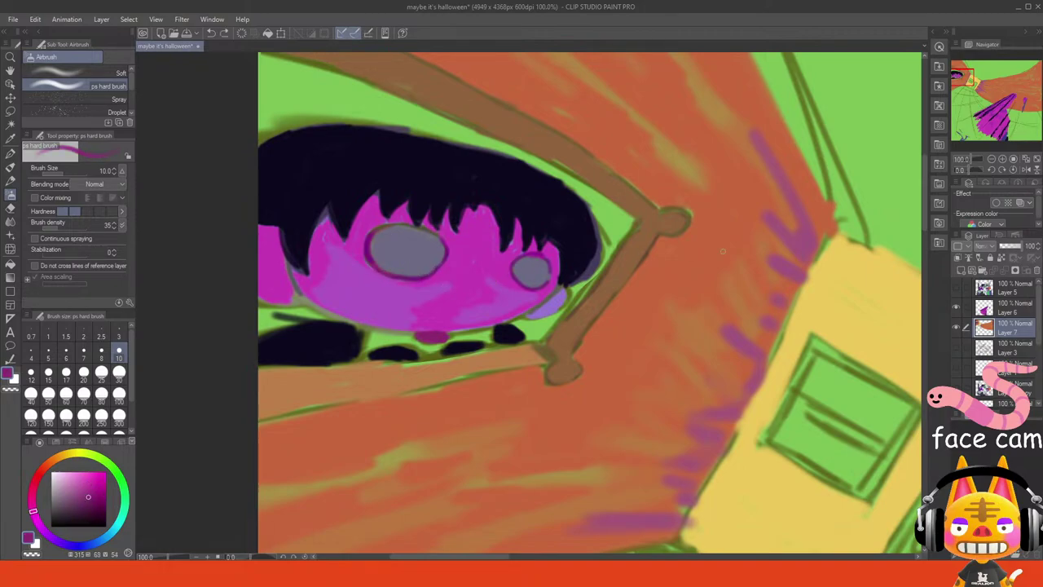
click(1026, 160)
drag(1004, 113, 976, 84)
scroll(994, 108, up, 5)
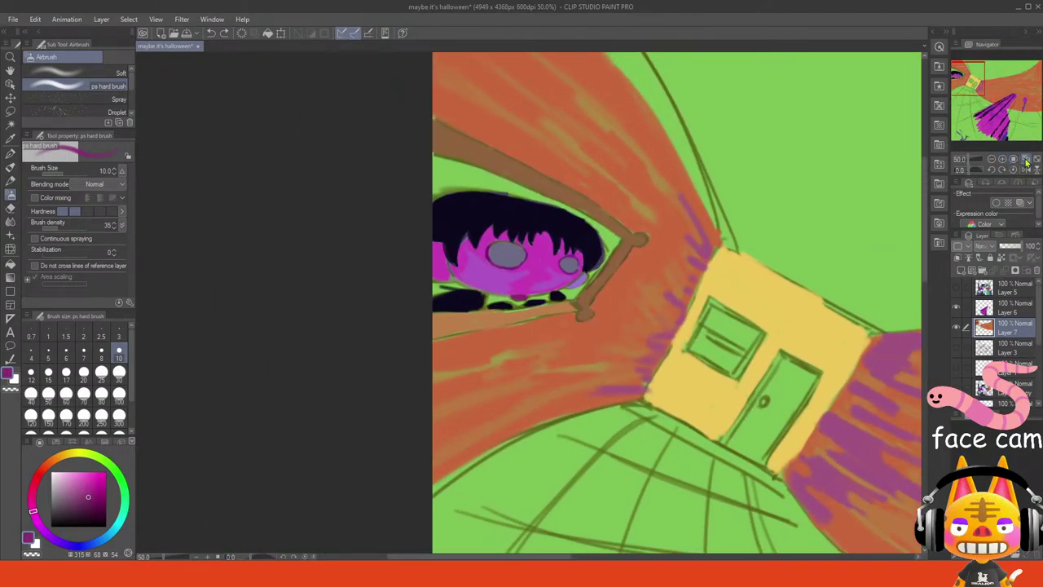
click(1026, 161)
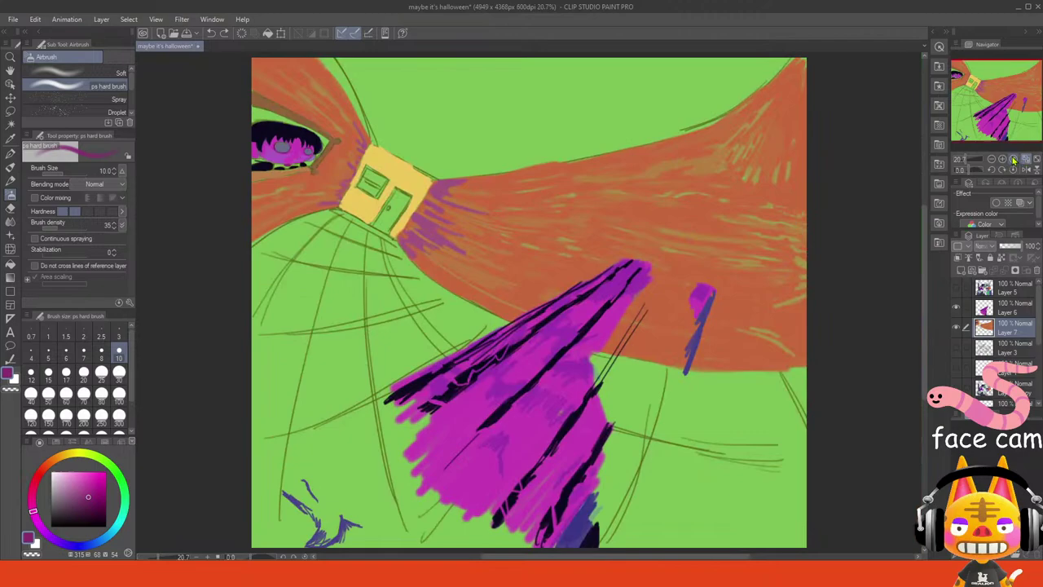
click(955, 290)
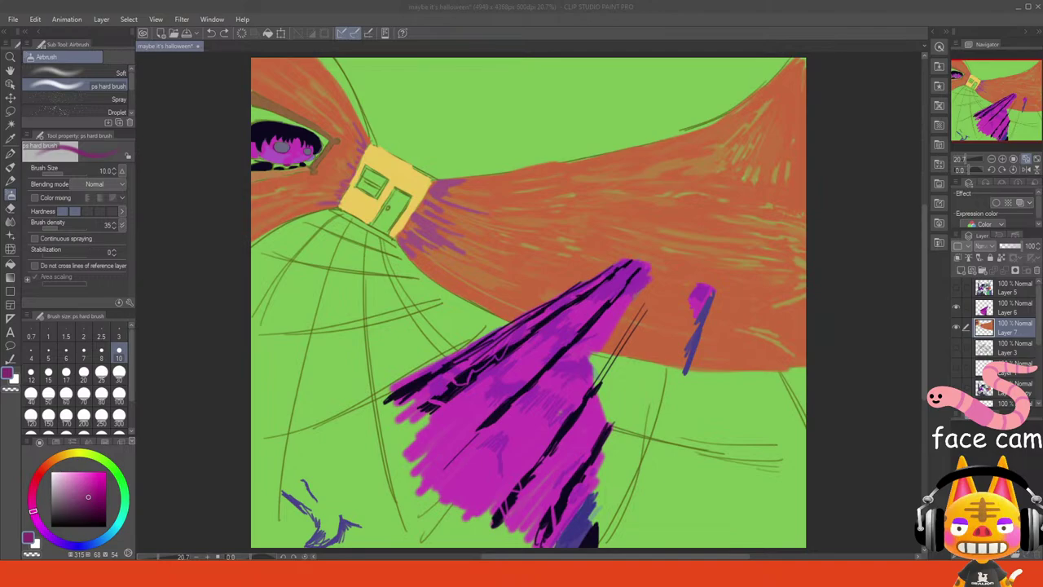
key(alt+Tab)
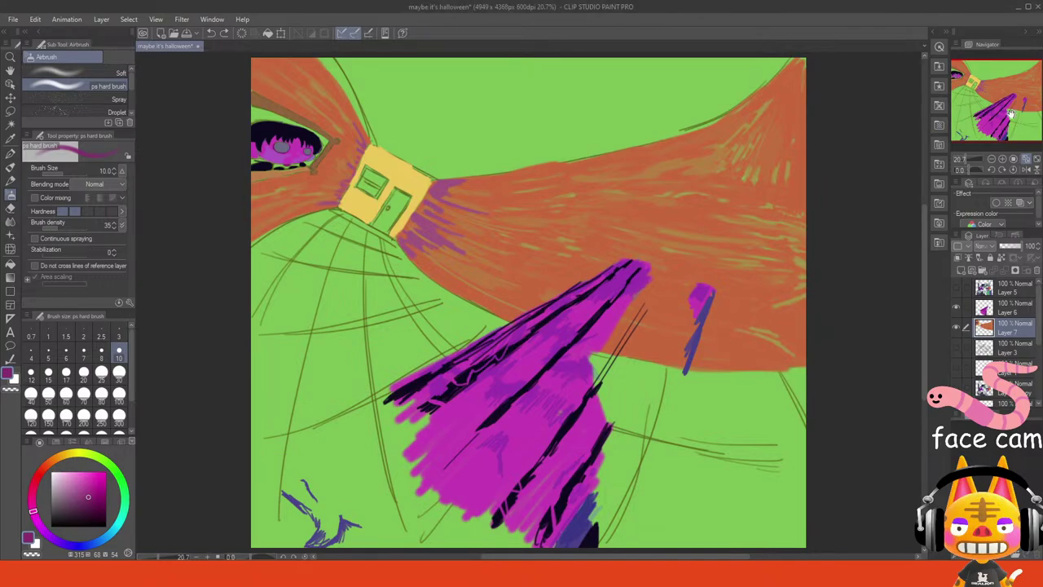
- Fill the green gaps between the black spots beneath the face with the blue-grey sampled from the eyes
click(1002, 159)
click(1002, 159)
click(1002, 158)
drag(969, 80, 959, 76)
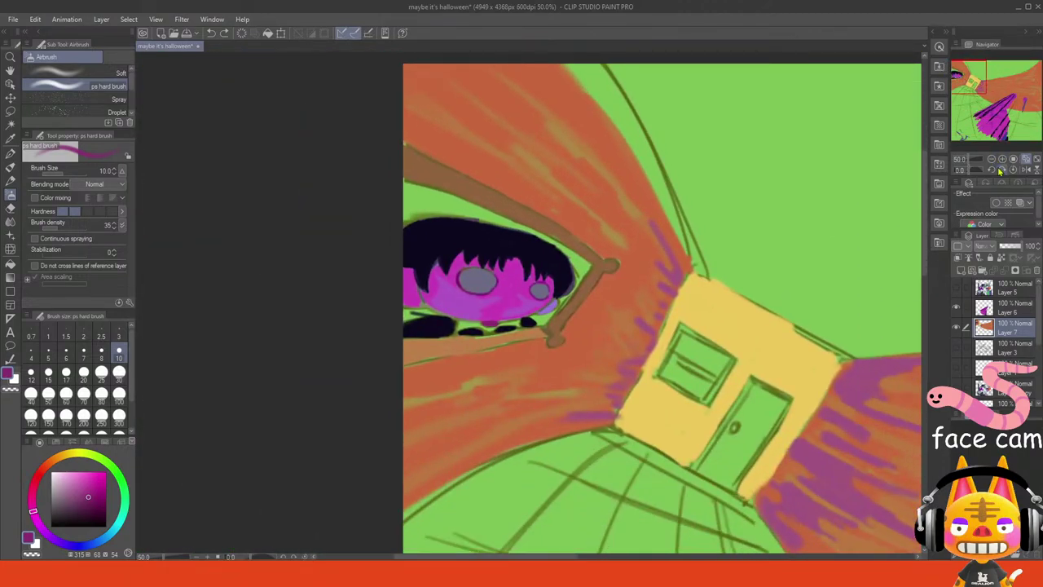
click(1002, 160)
alt+click(418, 258)
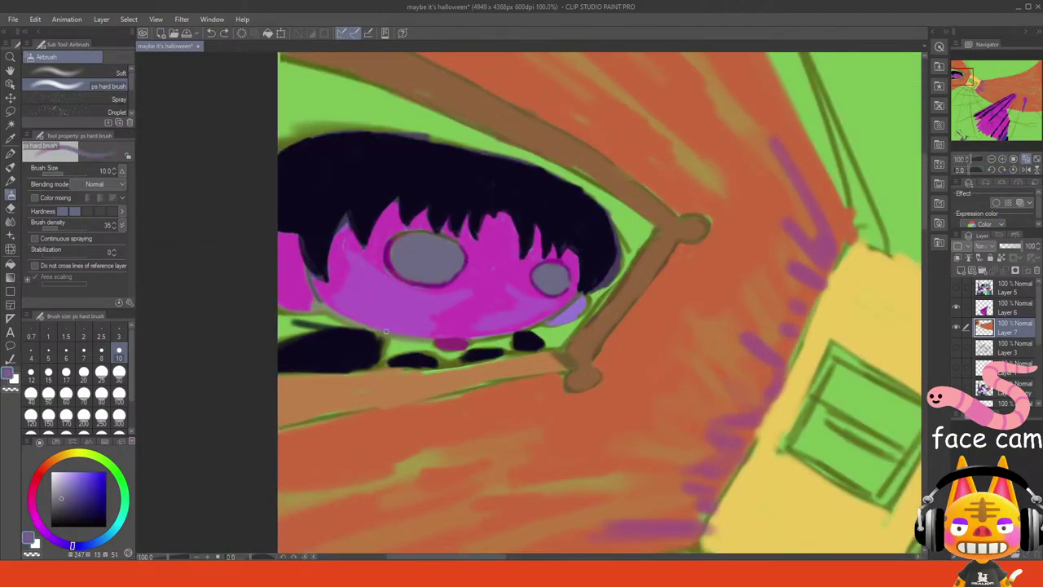
mouse_move(384, 353)
mouse_down()
mouse_move(434, 353)
mouse_move(406, 350)
mouse_move(393, 340)
mouse_up()
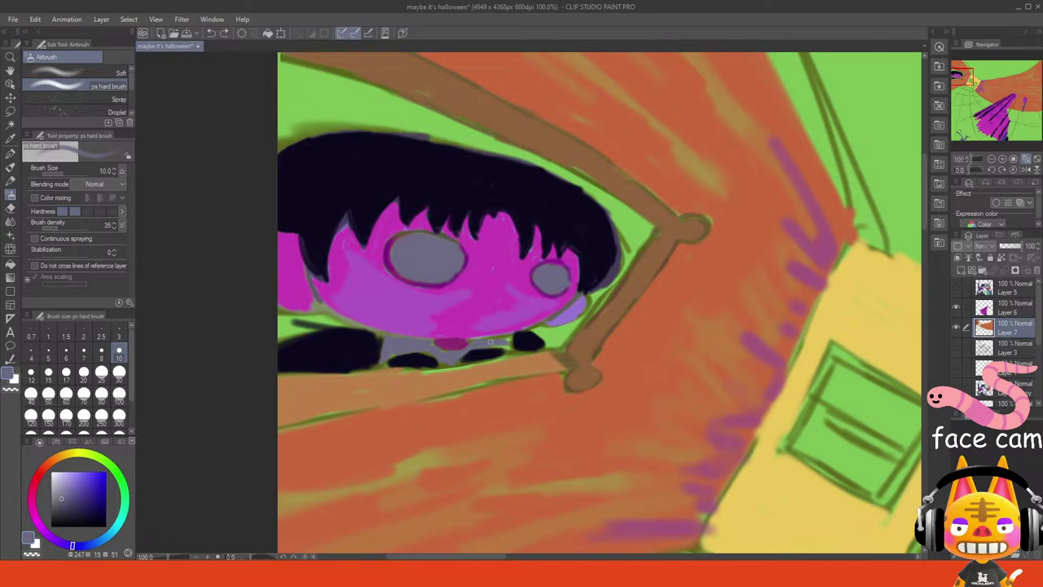
drag(501, 346, 511, 351)
alt+click(427, 287)
mouse_move(425, 256)
mouse_down()
mouse_move(432, 266)
mouse_move(407, 260)
mouse_move(438, 241)
mouse_up()
key(ctrl+z)
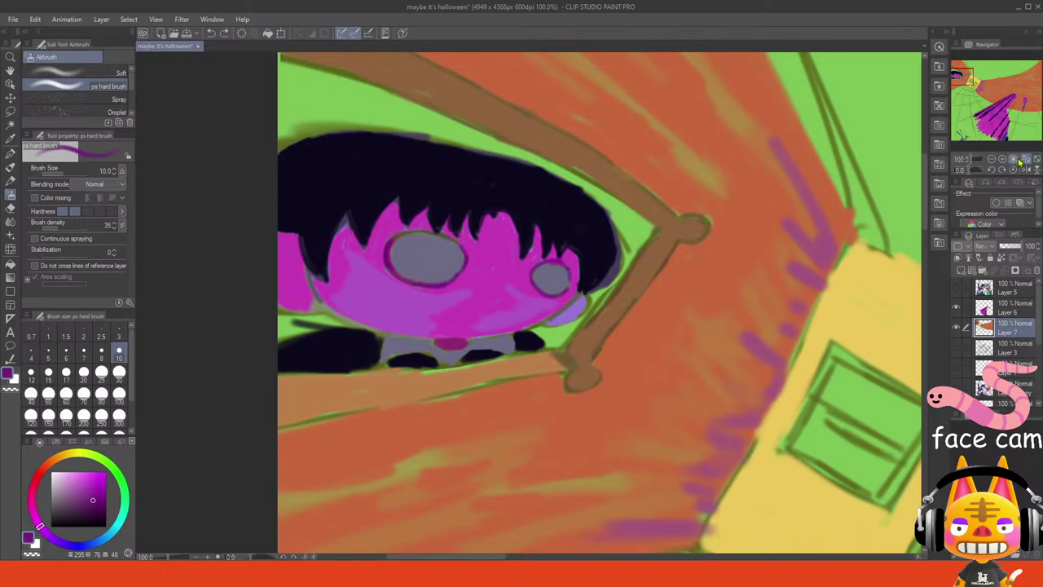
- Try shifting the hue of Layer 7's orange artwork through yellow-green to green
click(1026, 160)
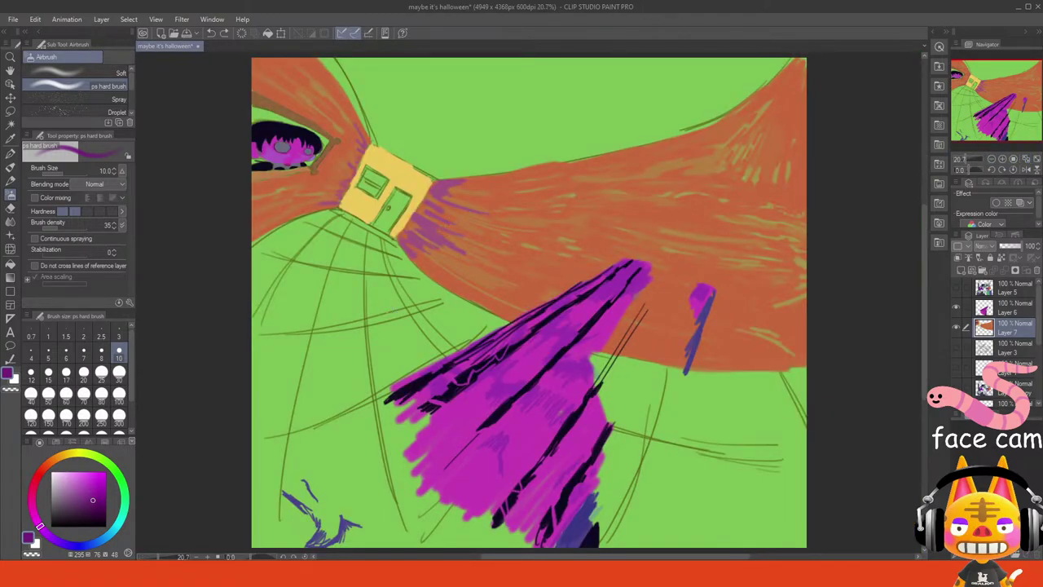
key(ctrl+u)
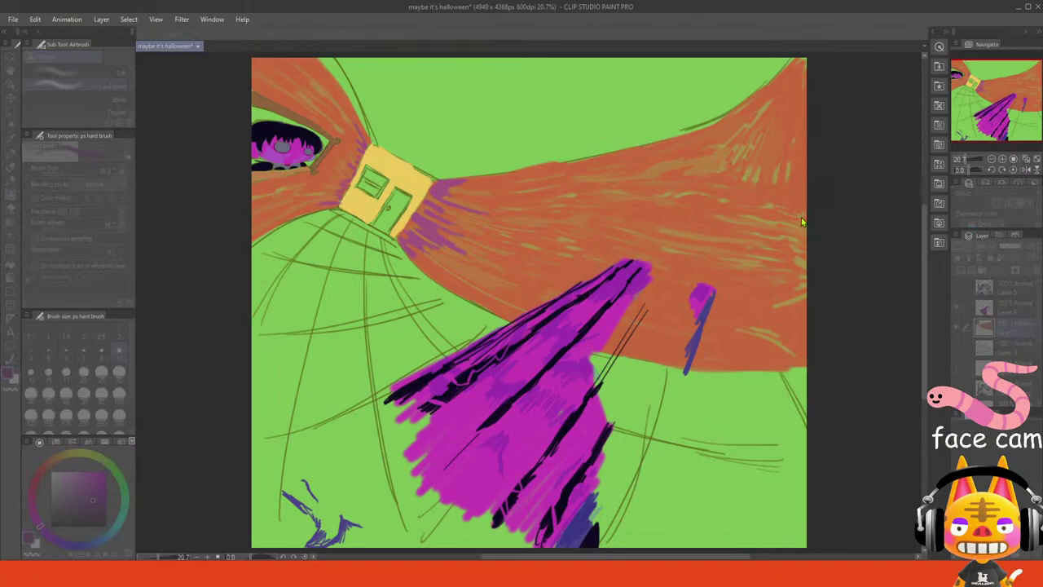
click(807, 211)
drag(901, 214, 944, 213)
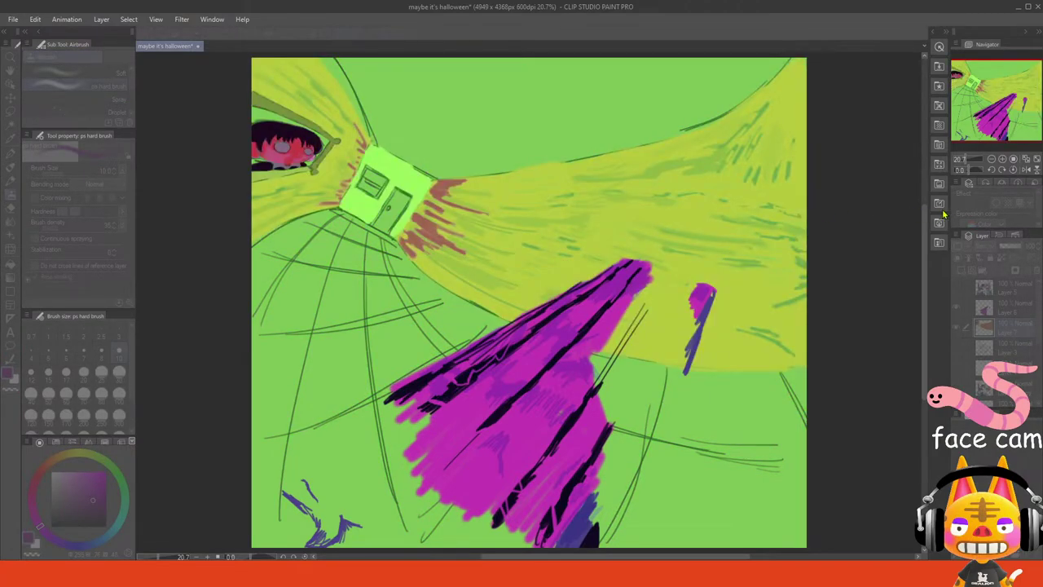
click(944, 213)
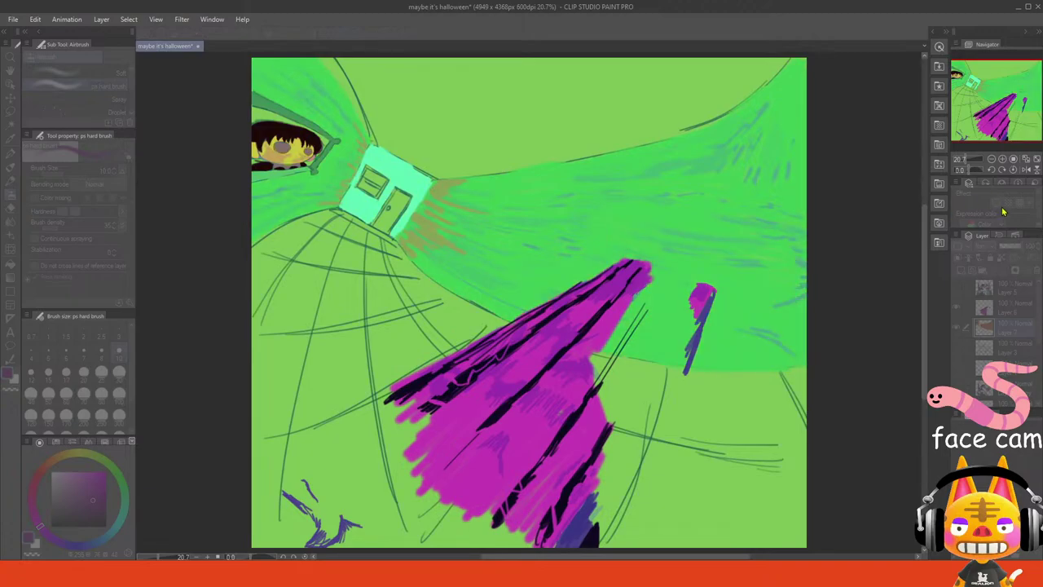
key(Escape)
- Try a less saturated and darker version of Layer 7's orange artwork
key(ctrl+u)
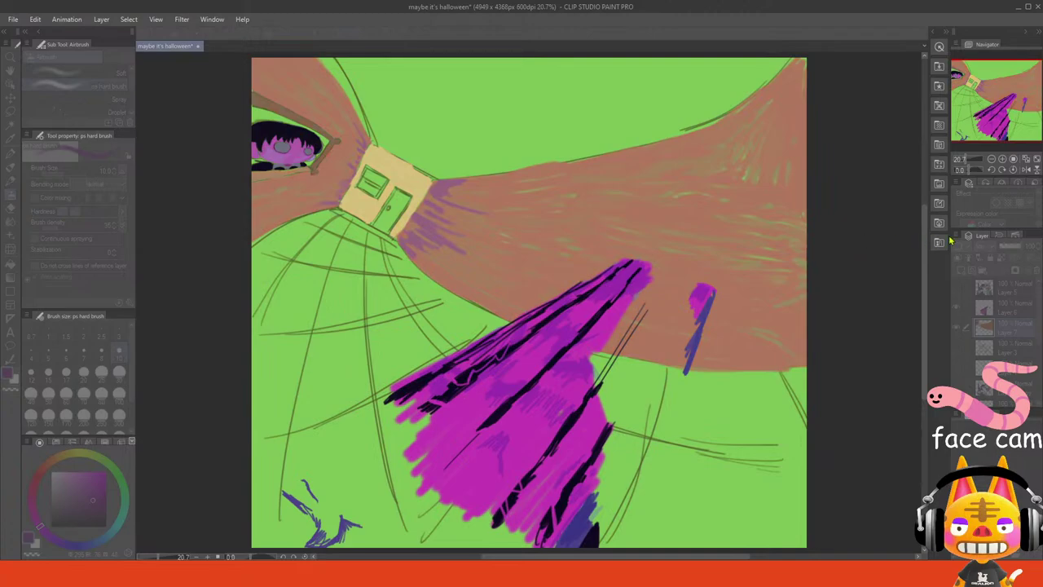
click(950, 239)
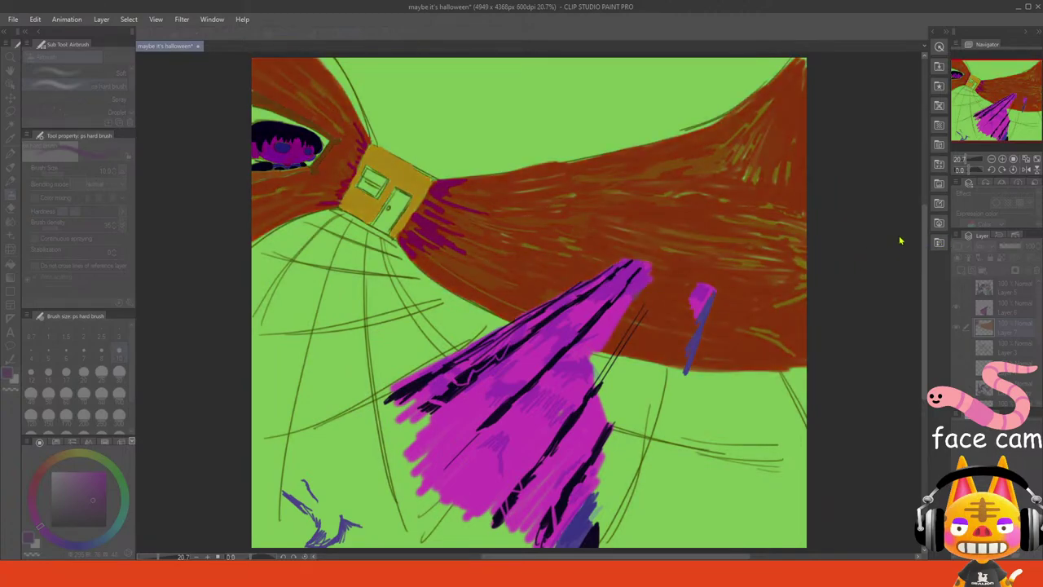
drag(900, 241, 874, 243)
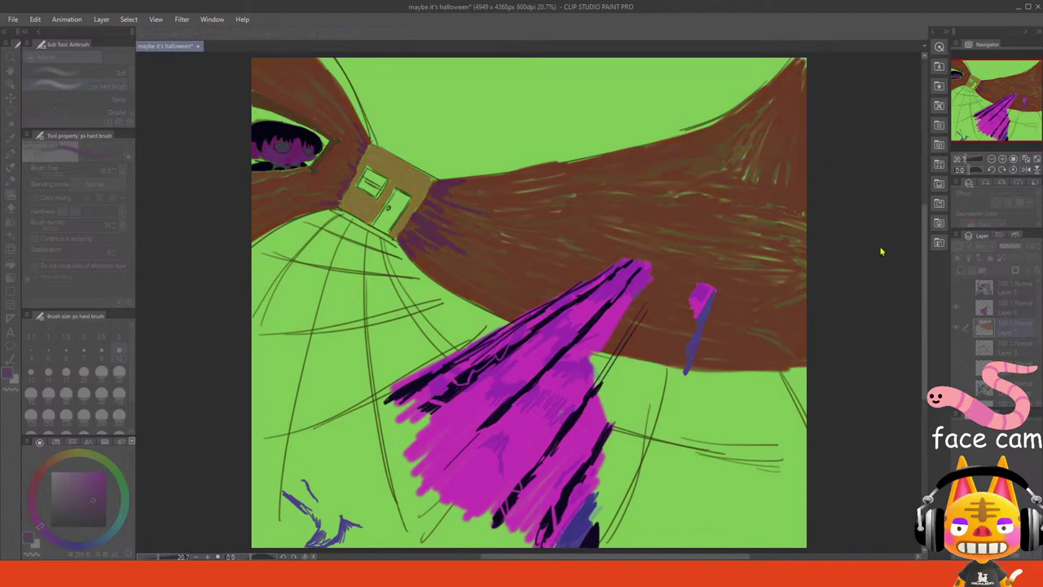
click(999, 212)
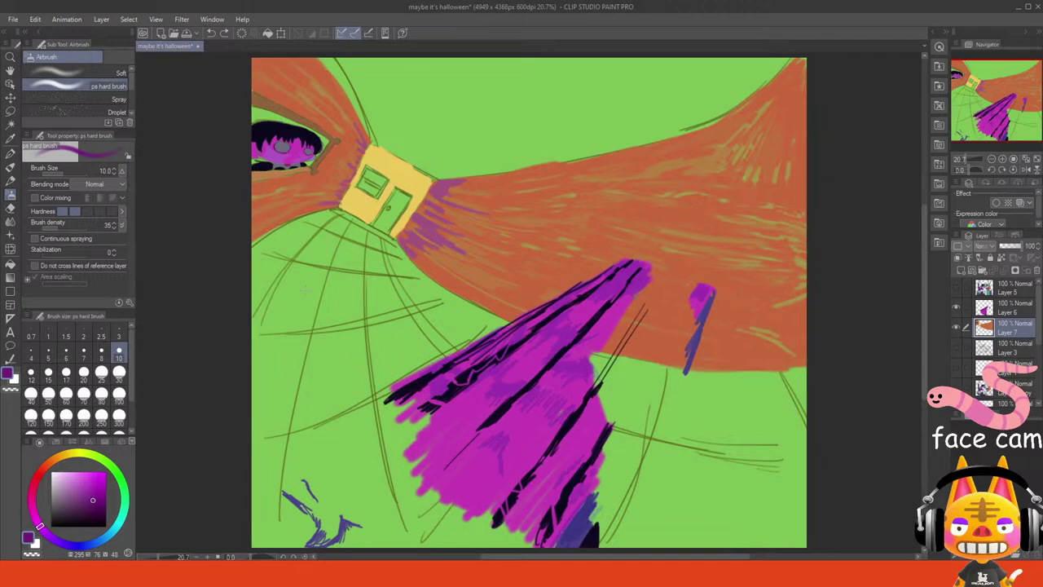
- Brush mauve strokes sampled from beside the house along the orange band to its far end, using brush size 40
alt+click(432, 228)
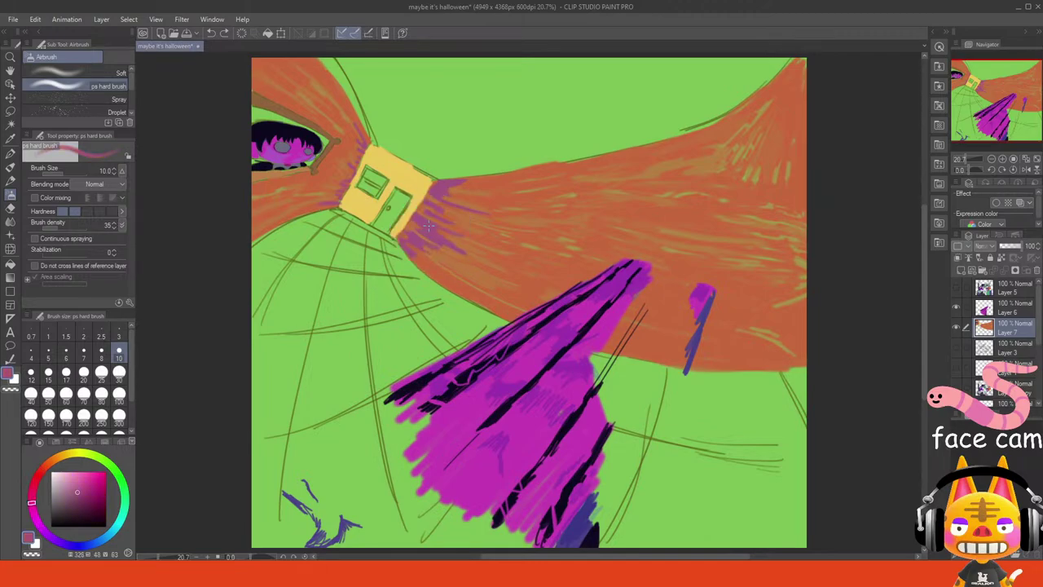
click(83, 373)
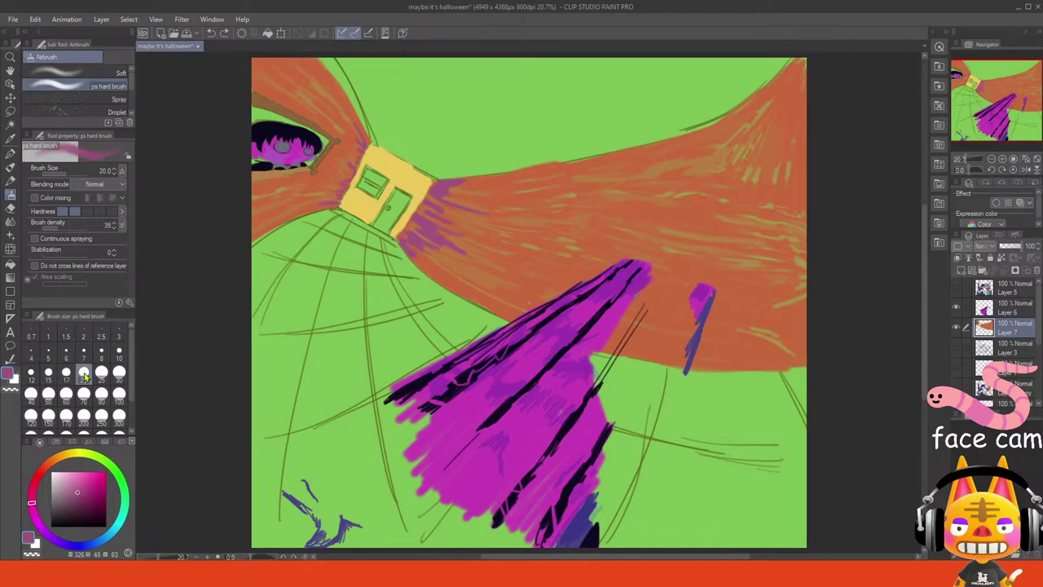
click(31, 393)
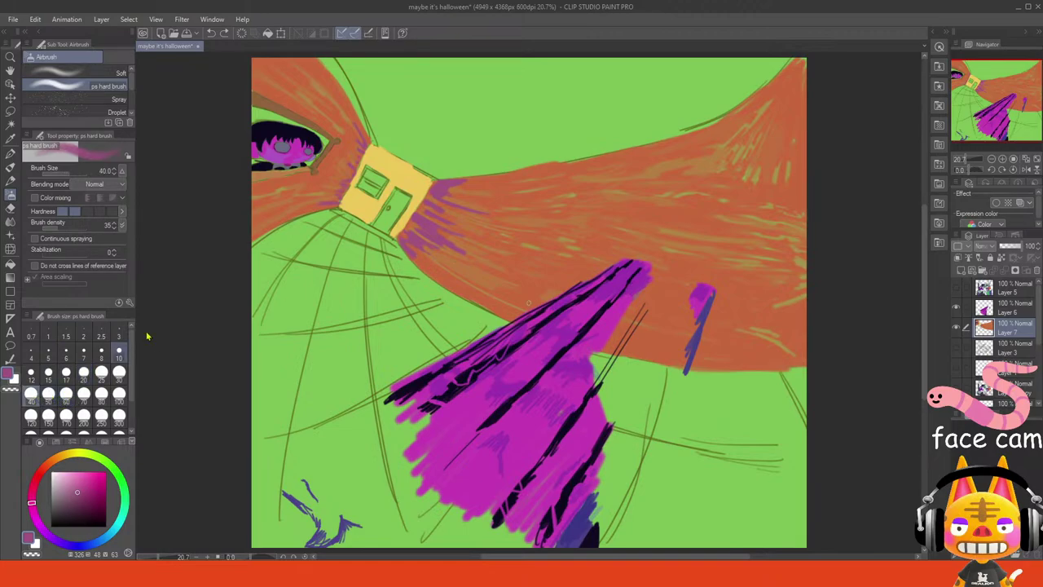
drag(431, 264, 499, 309)
key(ctrl+z)
mouse_move(439, 263)
mouse_down()
mouse_move(475, 289)
mouse_move(439, 266)
mouse_move(536, 291)
mouse_move(486, 264)
mouse_move(532, 282)
mouse_move(489, 253)
mouse_move(554, 277)
mouse_move(483, 234)
mouse_move(577, 247)
mouse_move(536, 217)
mouse_up()
mouse_move(479, 189)
mouse_down()
mouse_move(566, 207)
mouse_move(476, 194)
mouse_move(595, 189)
mouse_move(506, 186)
mouse_move(552, 207)
mouse_move(514, 216)
mouse_move(640, 218)
mouse_move(713, 253)
mouse_move(652, 243)
mouse_move(741, 230)
mouse_move(638, 194)
mouse_move(749, 188)
mouse_move(693, 163)
mouse_move(782, 143)
mouse_move(751, 141)
mouse_move(786, 102)
mouse_move(637, 174)
mouse_move(723, 173)
mouse_up()
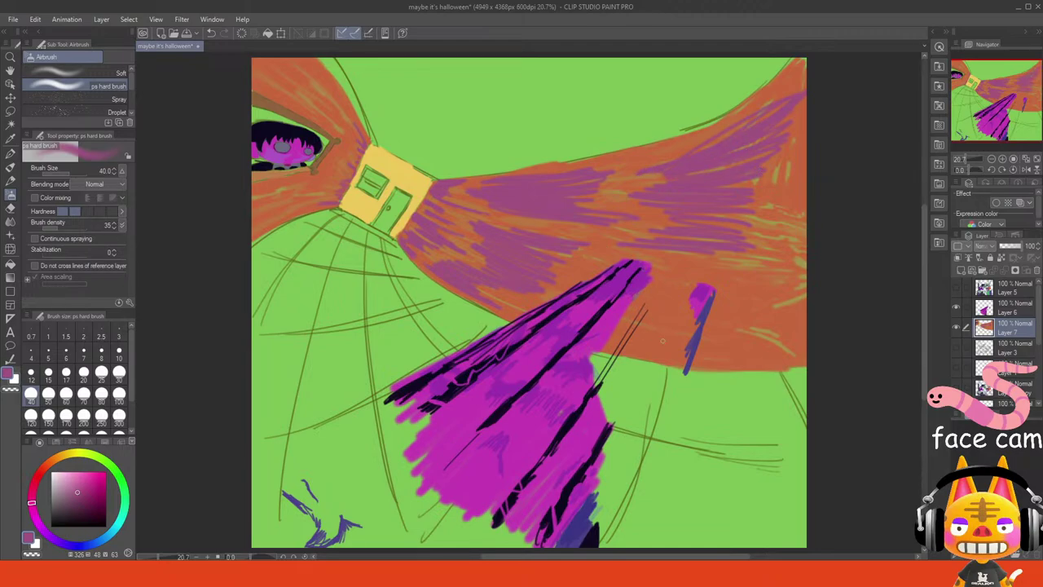
drag(617, 337, 686, 348)
mouse_move(686, 348)
mouse_down()
mouse_move(625, 340)
mouse_move(702, 347)
mouse_move(626, 318)
mouse_move(780, 335)
mouse_move(734, 304)
mouse_move(660, 290)
mouse_up()
mouse_move(758, 278)
mouse_down()
mouse_move(703, 262)
mouse_move(769, 269)
mouse_move(766, 258)
mouse_move(697, 241)
mouse_move(770, 246)
mouse_move(720, 223)
mouse_move(791, 218)
mouse_move(739, 229)
mouse_up()
click(126, 574)
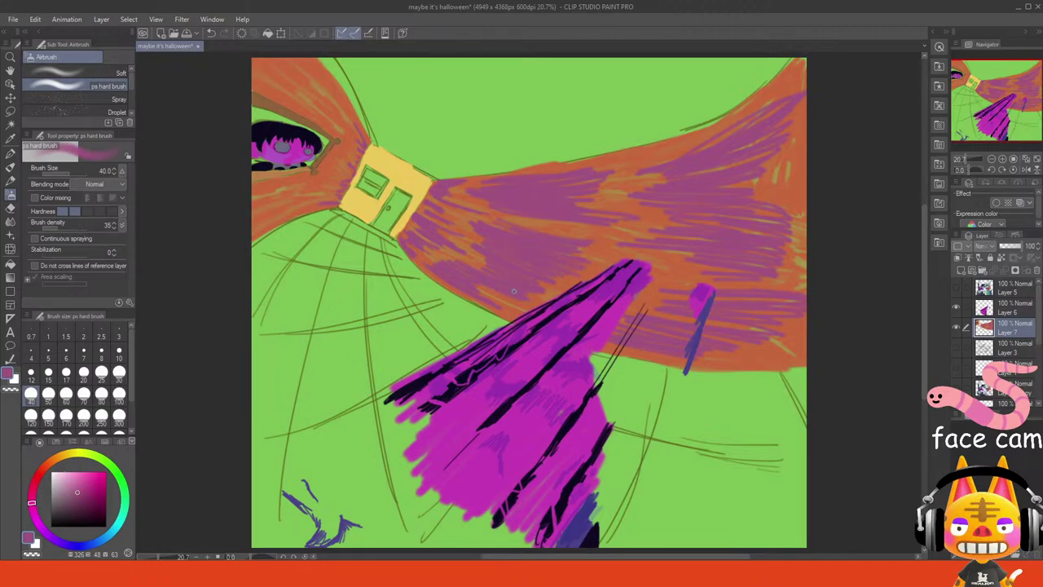
- Fill orange gaps in the middle of the band with more mauve strokes
drag(578, 221, 636, 214)
mouse_move(571, 200)
mouse_down()
mouse_move(617, 204)
mouse_move(631, 187)
mouse_move(621, 192)
mouse_move(627, 168)
mouse_up()
mouse_move(666, 184)
mouse_down()
mouse_move(647, 185)
mouse_move(672, 236)
mouse_move(610, 233)
mouse_move(683, 265)
mouse_move(707, 259)
mouse_up()
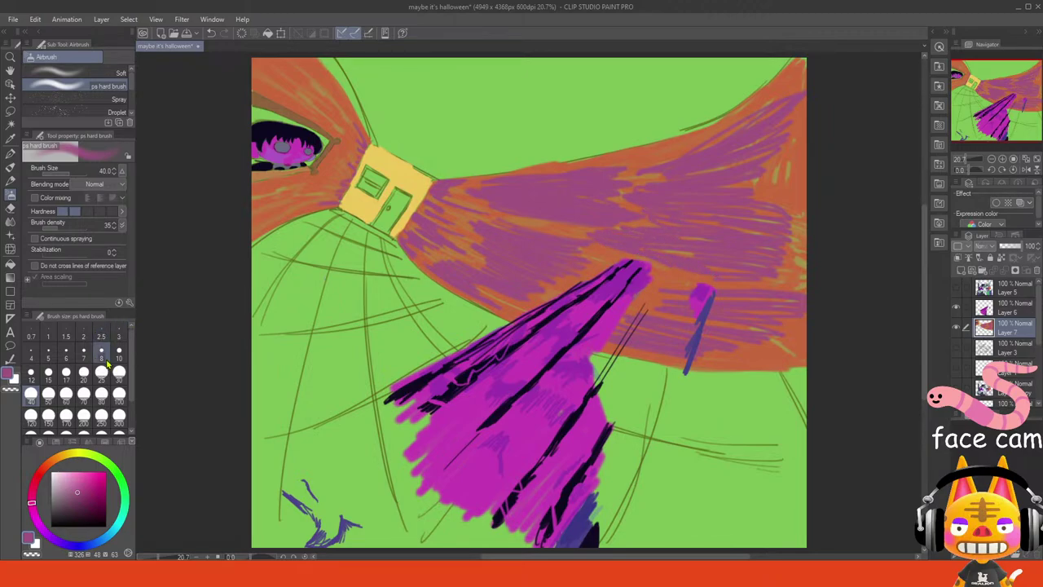
- Brush a reddish tone sampled from the band over its part beside the house and its far end, using brush size 100
click(119, 393)
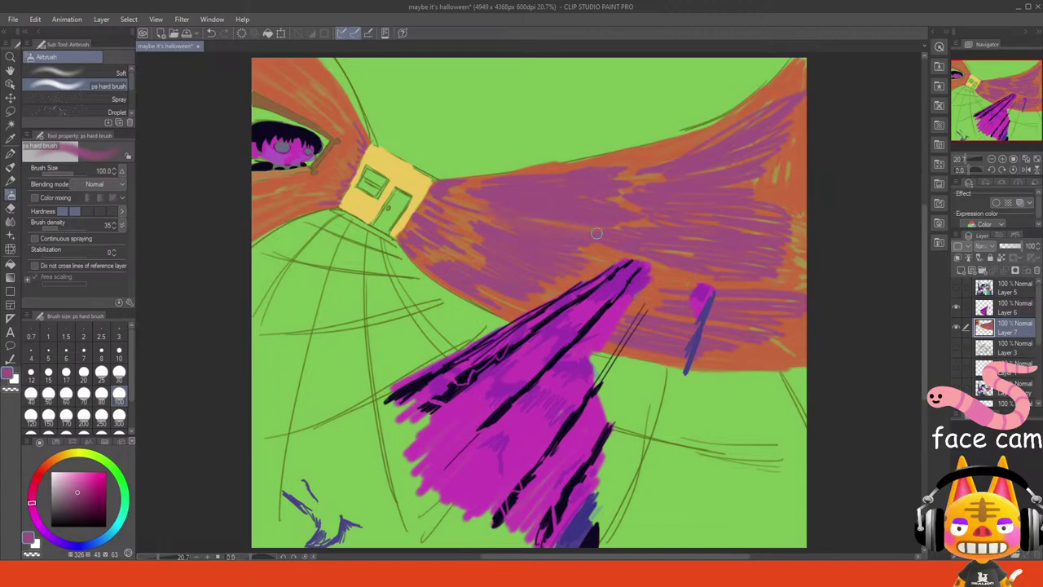
alt+click(553, 220)
mouse_move(542, 222)
mouse_down()
mouse_move(583, 235)
mouse_move(564, 238)
mouse_up()
mouse_move(480, 220)
mouse_down()
mouse_move(450, 212)
mouse_move(485, 248)
mouse_move(459, 242)
mouse_move(450, 252)
mouse_move(469, 266)
mouse_move(429, 251)
mouse_move(434, 264)
mouse_move(469, 258)
mouse_move(461, 246)
mouse_move(458, 255)
mouse_move(485, 253)
mouse_move(489, 234)
mouse_move(439, 193)
mouse_move(497, 196)
mouse_up()
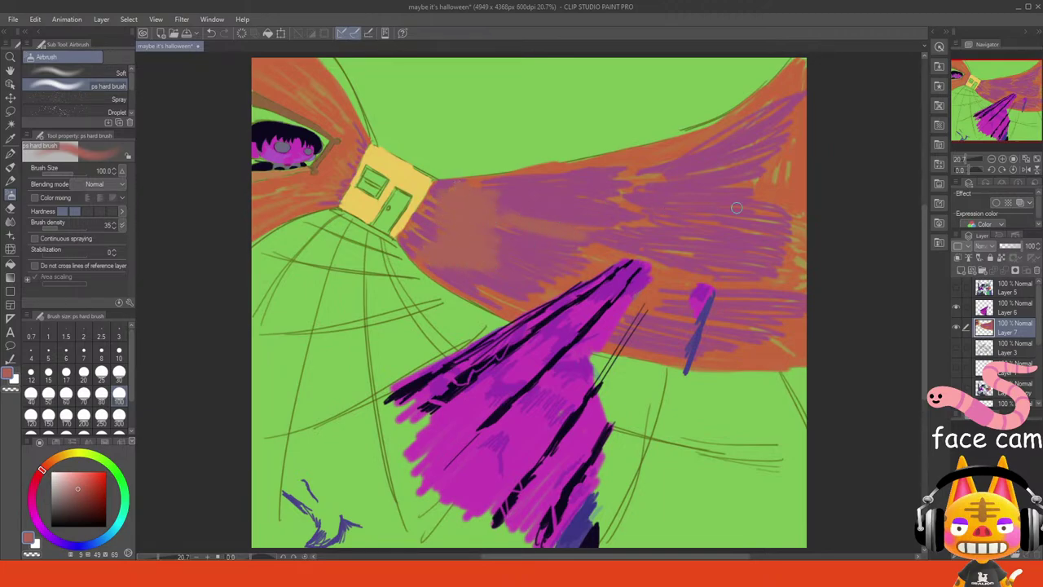
mouse_move(737, 207)
mouse_down()
mouse_move(749, 183)
mouse_move(760, 193)
mouse_move(822, 127)
mouse_move(808, 120)
mouse_move(773, 145)
mouse_move(808, 70)
mouse_move(772, 94)
mouse_move(804, 72)
mouse_up()
mouse_move(773, 204)
mouse_down()
mouse_move(815, 257)
mouse_move(764, 262)
mouse_up()
- Cover the band's whole interior with mauve sampled from its middle, from the house to the far end
alt+click(679, 196)
mouse_move(444, 240)
mouse_down()
mouse_move(420, 259)
mouse_move(508, 288)
mouse_move(428, 226)
mouse_move(521, 224)
mouse_move(476, 196)
mouse_move(587, 253)
mouse_move(509, 244)
mouse_move(597, 313)
mouse_move(499, 294)
mouse_move(526, 312)
mouse_move(505, 310)
mouse_up()
mouse_move(638, 303)
mouse_down()
mouse_move(660, 296)
mouse_move(689, 316)
mouse_up()
mouse_move(559, 281)
mouse_down()
mouse_move(705, 301)
mouse_move(612, 260)
mouse_move(637, 253)
mouse_move(578, 251)
mouse_move(711, 245)
mouse_move(742, 211)
mouse_move(691, 227)
mouse_move(604, 225)
mouse_move(668, 216)
mouse_move(658, 172)
mouse_move(556, 173)
mouse_move(621, 205)
mouse_move(587, 216)
mouse_move(567, 208)
mouse_move(659, 184)
mouse_move(689, 151)
mouse_move(623, 165)
mouse_move(687, 148)
mouse_move(641, 174)
mouse_move(656, 209)
mouse_move(739, 176)
mouse_move(714, 204)
mouse_move(816, 216)
mouse_move(767, 182)
mouse_move(714, 186)
mouse_move(825, 112)
mouse_move(713, 184)
mouse_move(796, 66)
mouse_move(707, 225)
mouse_move(845, 156)
mouse_move(703, 271)
mouse_move(810, 281)
mouse_move(734, 307)
mouse_move(720, 329)
mouse_move(810, 343)
mouse_move(786, 356)
mouse_move(809, 354)
mouse_move(800, 322)
mouse_move(748, 324)
mouse_move(810, 291)
mouse_move(807, 253)
mouse_move(747, 255)
mouse_move(802, 229)
mouse_move(775, 221)
mouse_move(777, 191)
mouse_up()
click(105, 574)
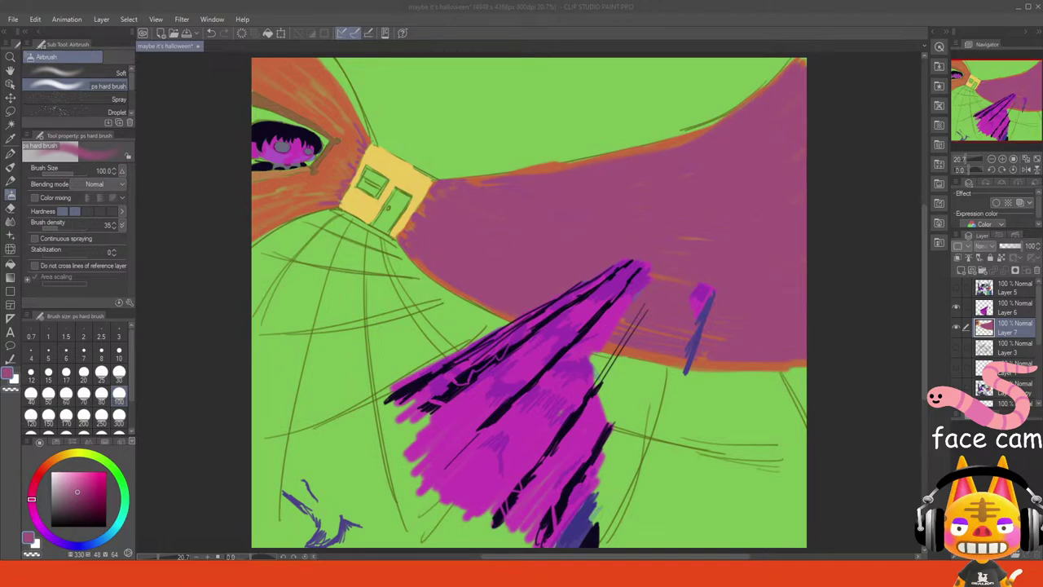
key(alt+Tab)
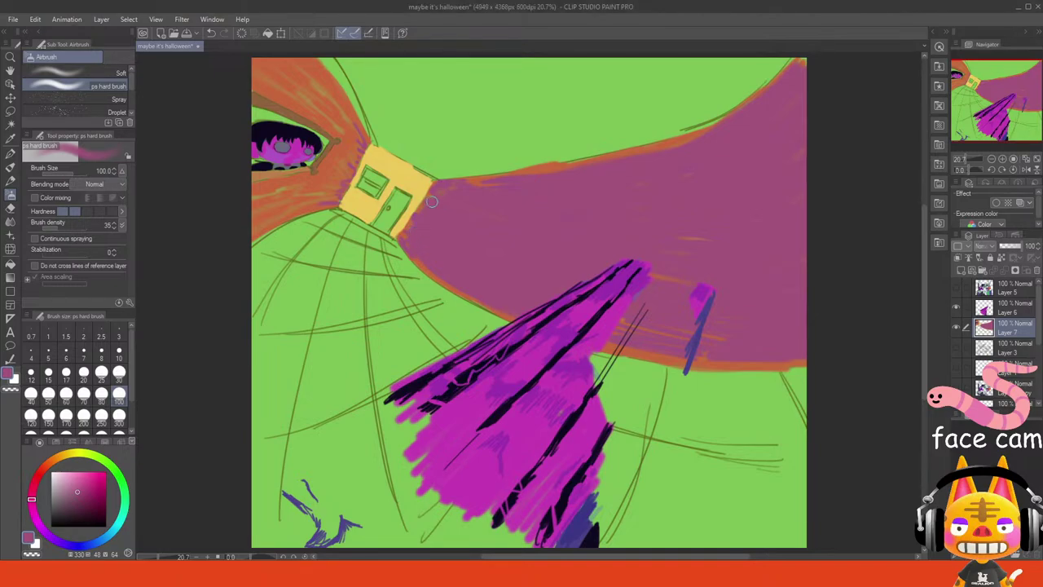
click(146, 573)
- Extend the mauve over the orange remnants along the band's upper and lower edges with brush size 30
click(119, 373)
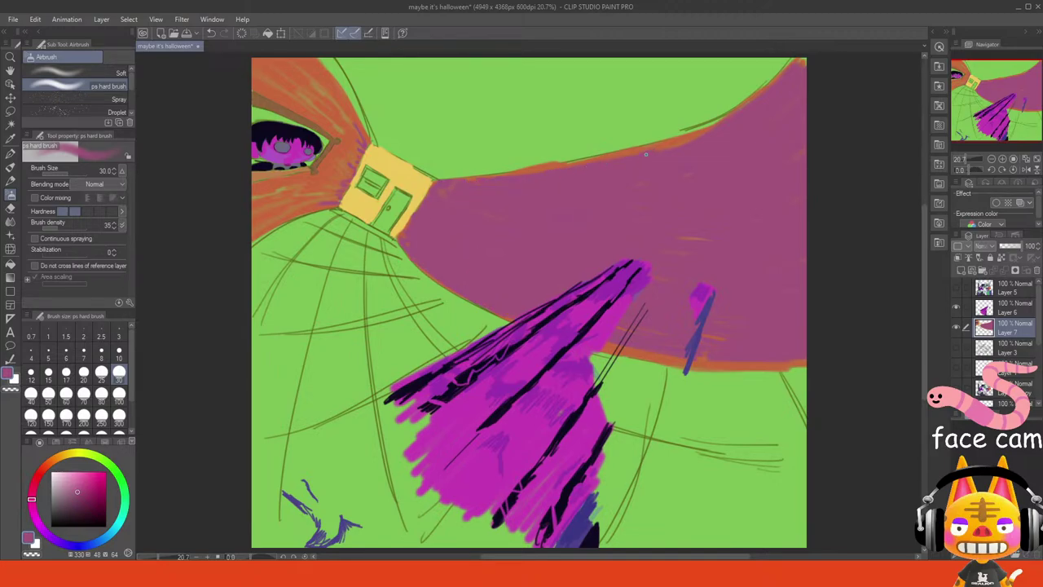
drag(691, 142, 588, 160)
drag(529, 175, 517, 180)
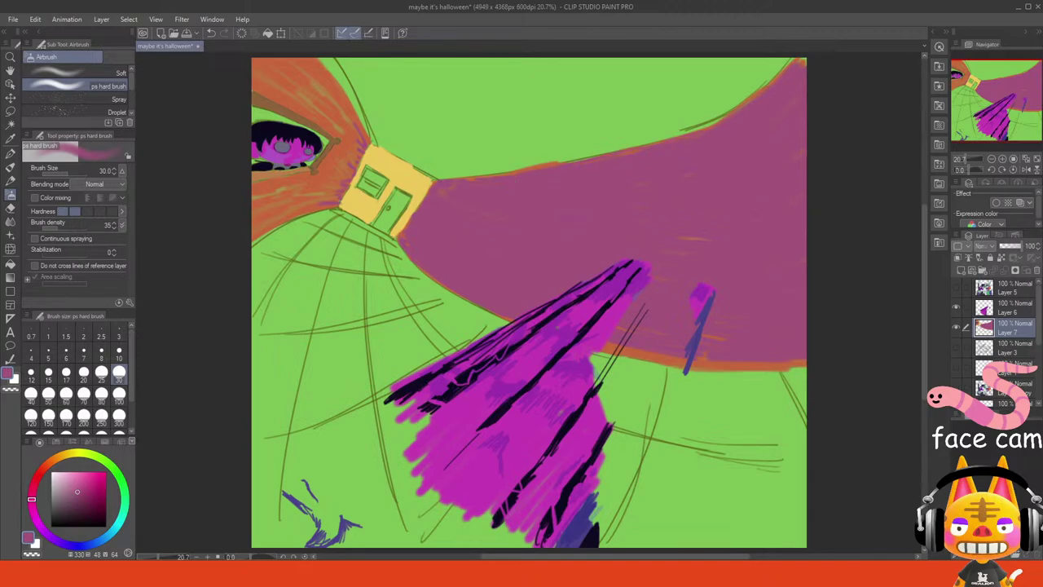
mouse_move(611, 348)
mouse_down()
mouse_move(764, 368)
mouse_move(751, 366)
mouse_move(815, 359)
mouse_up()
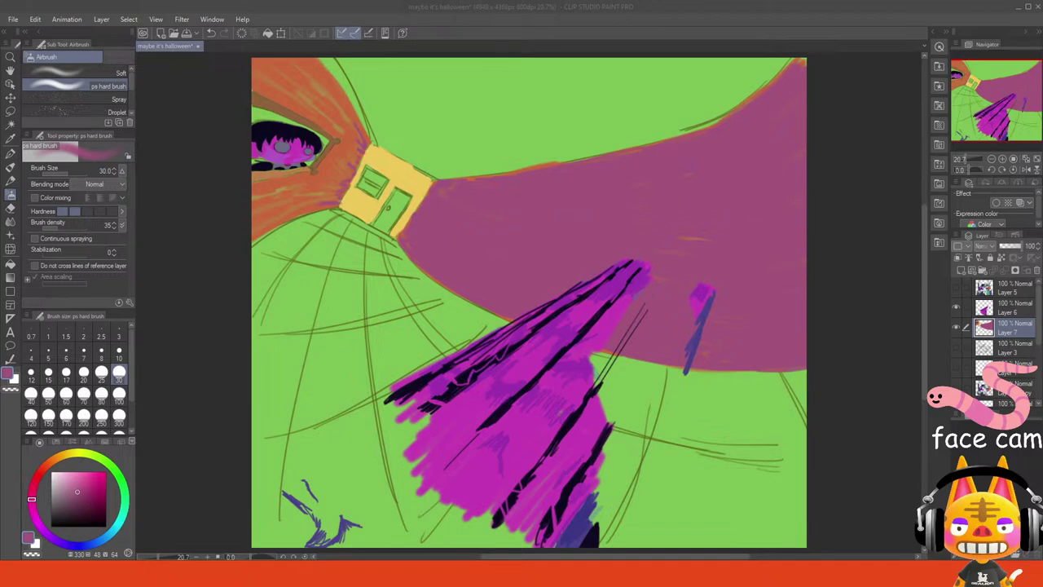
key(alt+Tab)
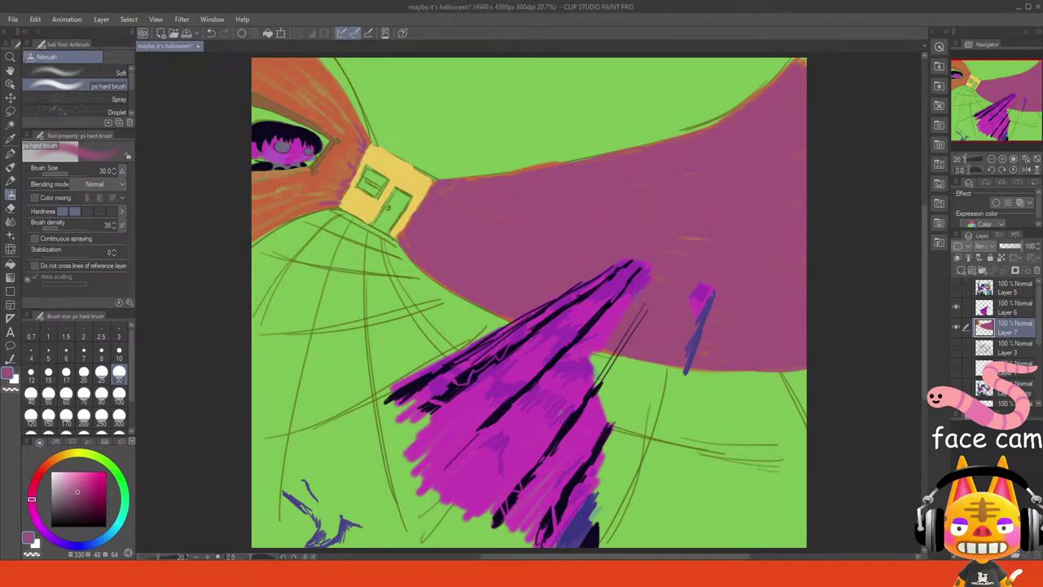
- Show Layer 5 to check the characters against the mauve band, and hide Layers 5 and 6
click(957, 286)
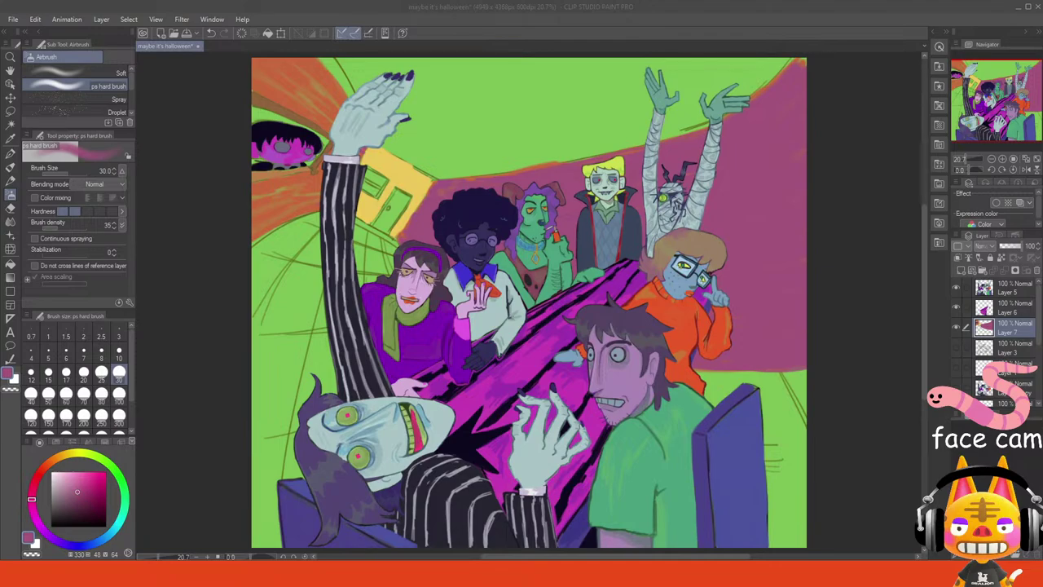
key(alt+Tab)
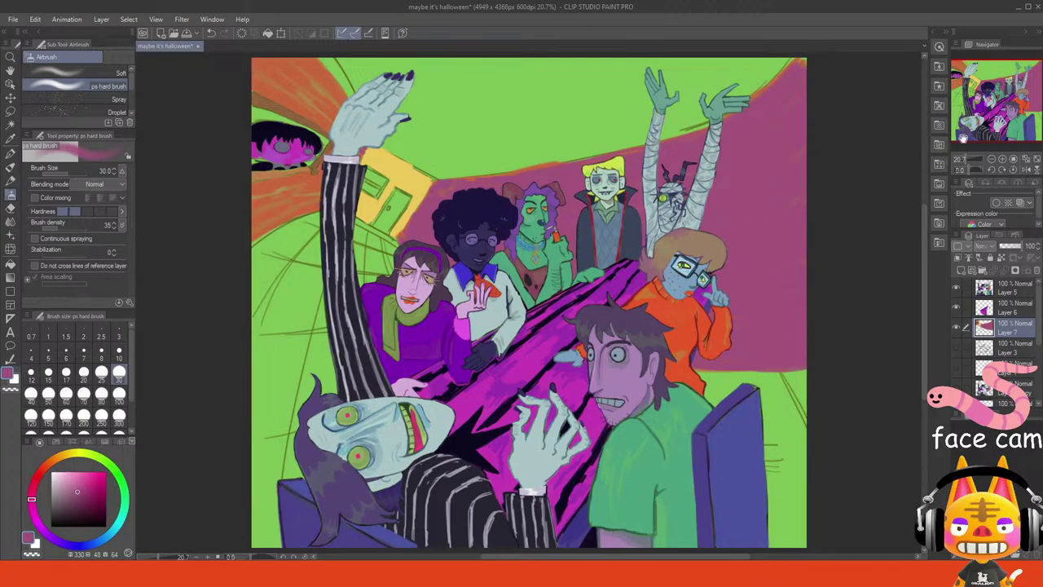
mouse_move(988, 130)
mouse_down()
mouse_move(975, 124)
mouse_move(992, 120)
mouse_up()
click(957, 308)
click(958, 287)
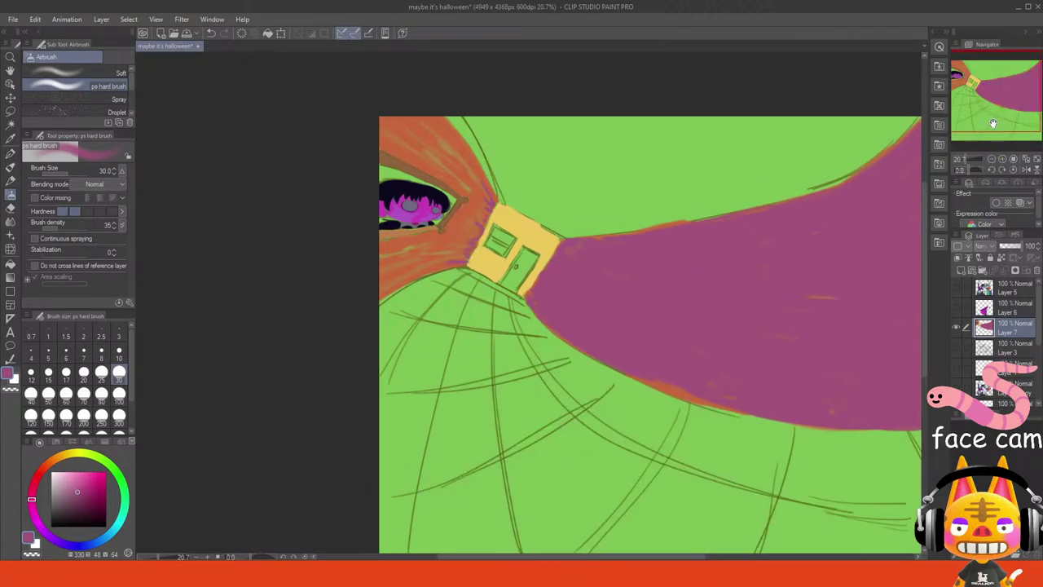
- Brush mauve over the orange area between the eye and the house and on the strip beneath the eye
click(1002, 159)
click(1002, 159)
mouse_move(397, 249)
mouse_down()
mouse_move(300, 255)
mouse_move(372, 204)
mouse_move(289, 224)
mouse_move(340, 197)
mouse_move(297, 210)
mouse_move(379, 186)
mouse_move(391, 198)
mouse_move(411, 167)
mouse_move(395, 176)
mouse_move(421, 153)
mouse_move(405, 223)
mouse_move(427, 197)
mouse_move(422, 222)
mouse_up()
mouse_move(458, 170)
mouse_down()
mouse_move(435, 198)
mouse_move(424, 146)
mouse_up()
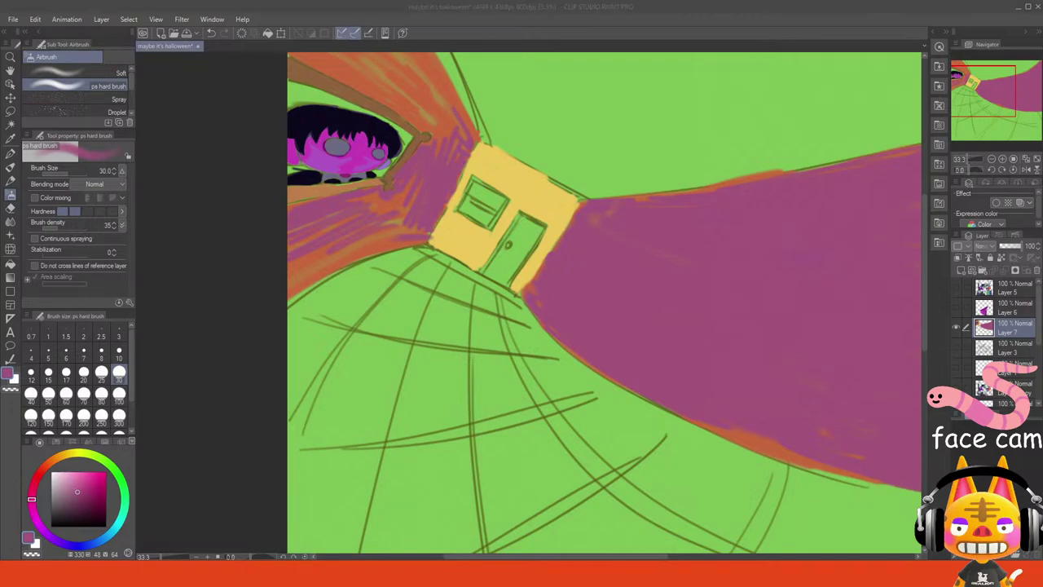
mouse_move(437, 225)
mouse_down()
mouse_move(404, 207)
mouse_move(366, 213)
mouse_move(375, 201)
mouse_move(310, 231)
mouse_move(348, 220)
mouse_move(310, 260)
mouse_move(346, 250)
mouse_move(299, 291)
mouse_move(374, 241)
mouse_move(329, 245)
mouse_move(395, 233)
mouse_move(335, 262)
mouse_move(415, 242)
mouse_up()
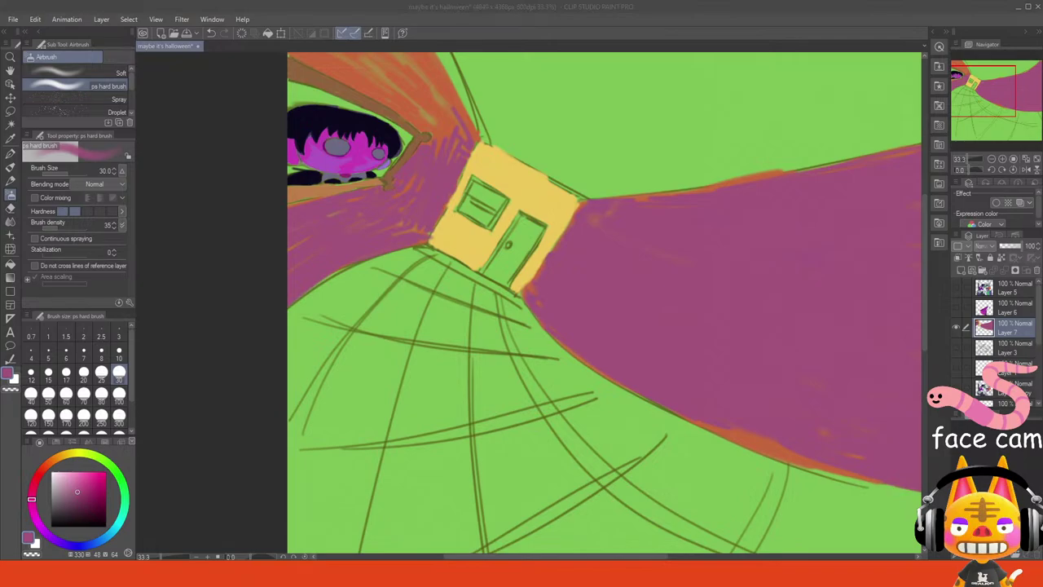
key(alt+Tab)
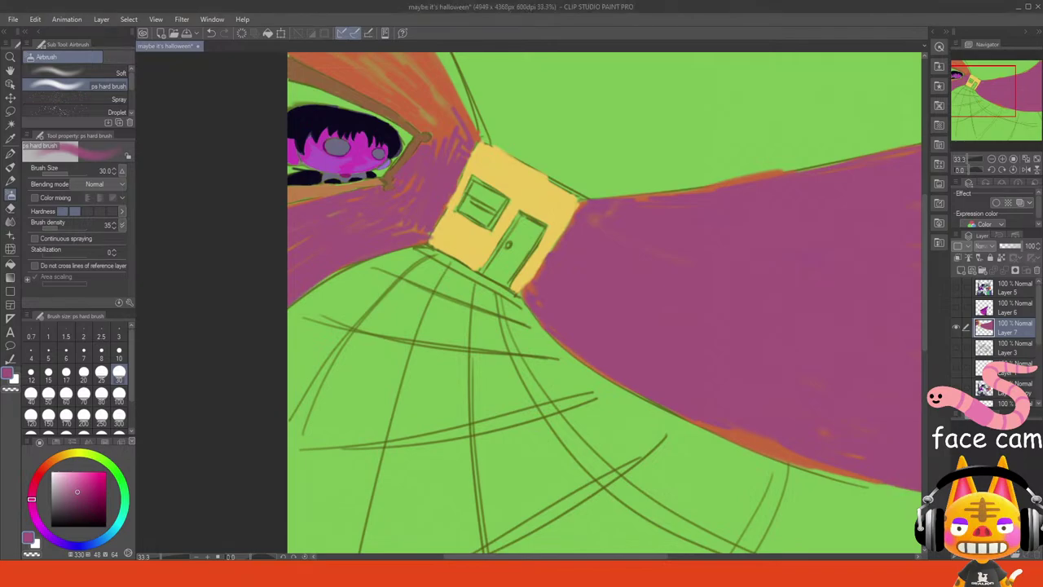
- Paint the orange area above the eye mauve, from the canvas corner down to the house
drag(375, 80, 429, 246)
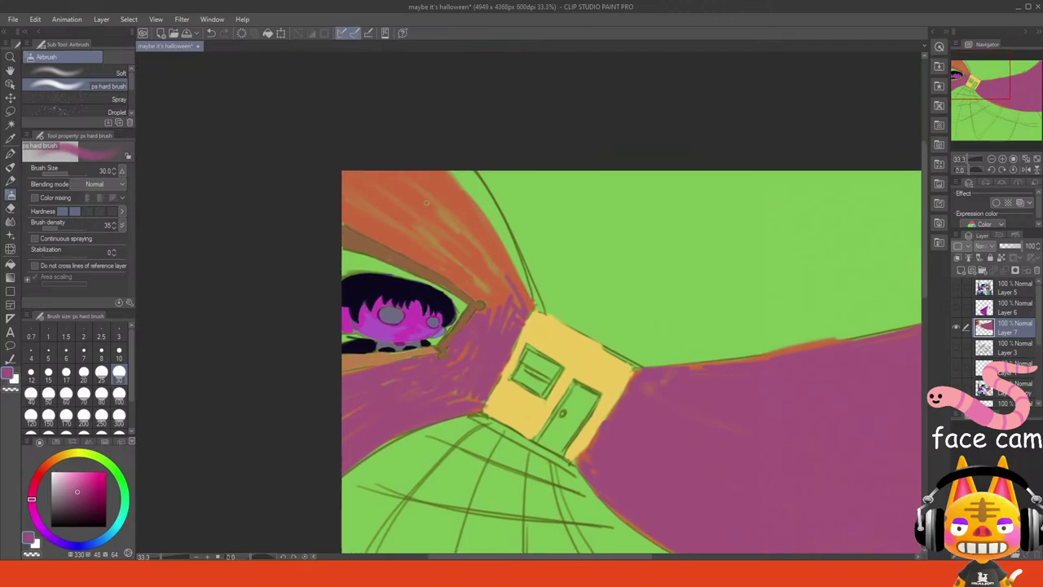
mouse_move(349, 218)
mouse_down()
mouse_move(494, 295)
mouse_move(491, 319)
mouse_move(479, 312)
mouse_move(493, 304)
mouse_move(458, 255)
mouse_move(511, 298)
mouse_move(455, 208)
mouse_move(506, 268)
mouse_move(457, 187)
mouse_move(534, 313)
mouse_up()
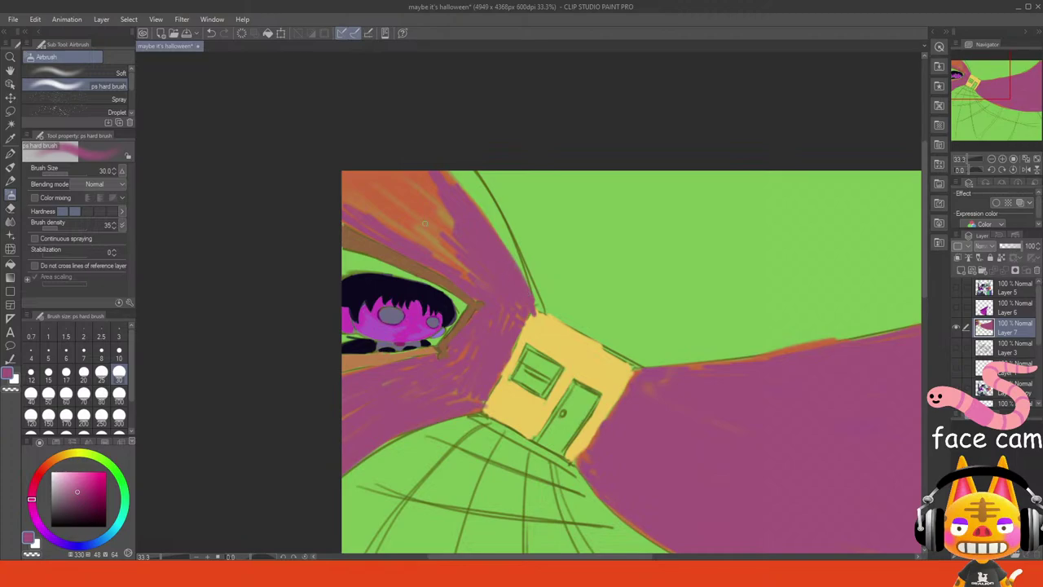
mouse_move(354, 191)
mouse_down()
mouse_move(448, 267)
mouse_move(383, 189)
mouse_move(423, 228)
mouse_move(407, 180)
mouse_move(476, 235)
mouse_up()
mouse_move(375, 187)
mouse_down()
mouse_move(449, 235)
mouse_move(319, 173)
mouse_move(424, 230)
mouse_move(431, 207)
mouse_move(385, 144)
mouse_up()
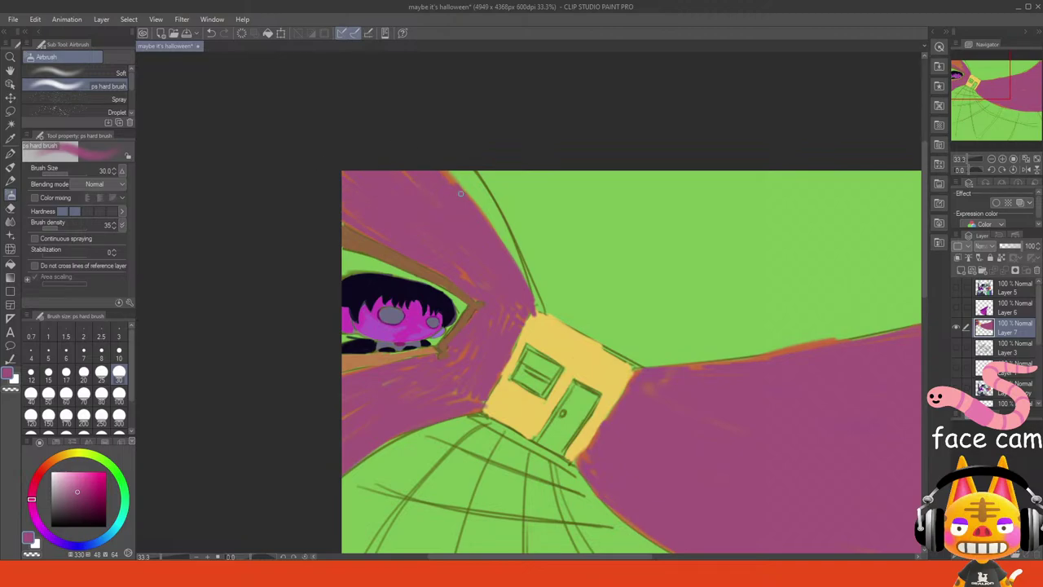
- Touch up the orange specks between the eye's corner and the house with mauve sampled nearby
alt+click(418, 184)
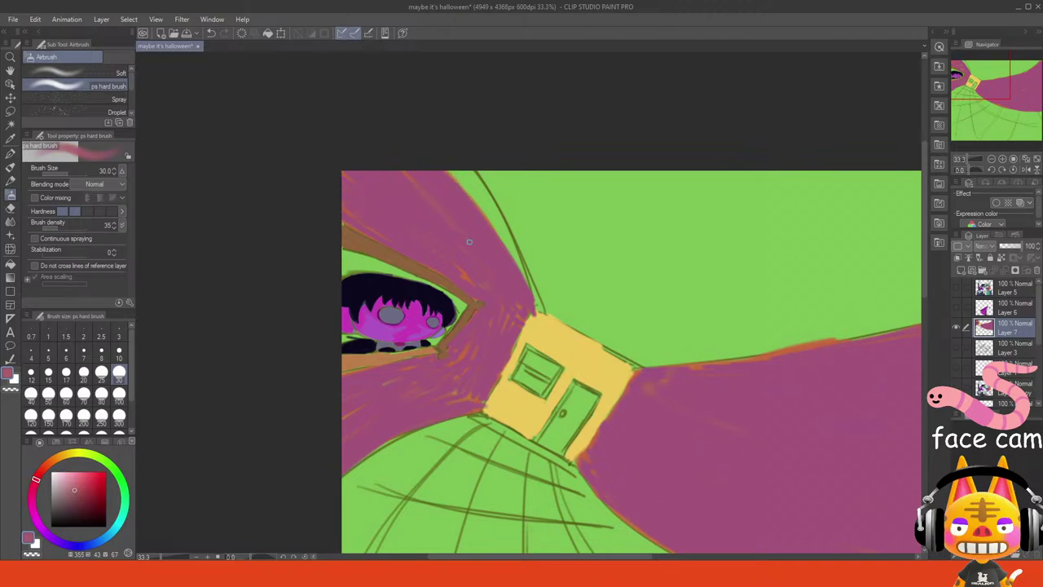
drag(993, 88, 1006, 92)
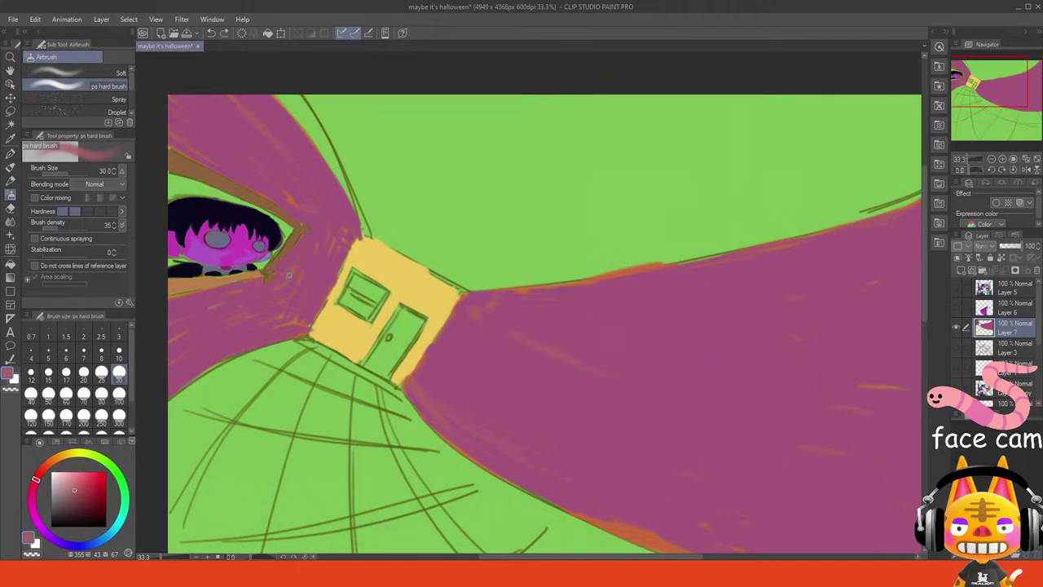
drag(288, 275, 264, 298)
alt+click(326, 272)
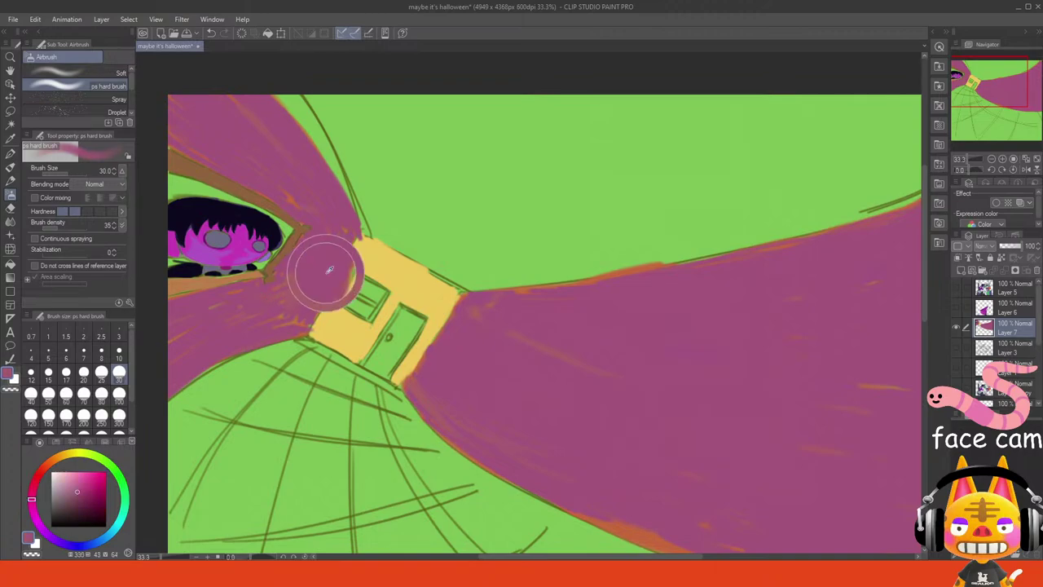
key(ctrl+z)
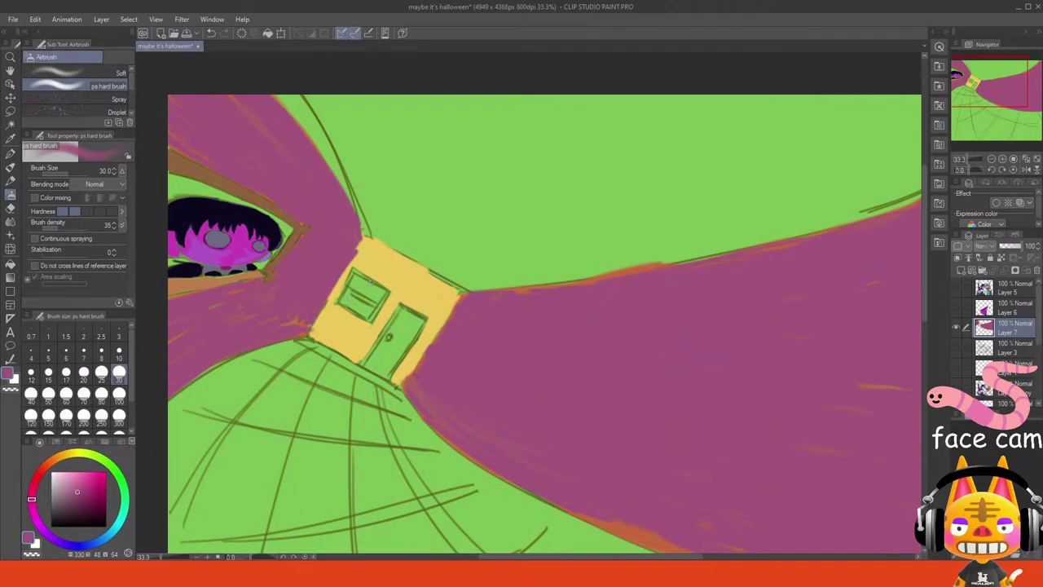
- Try shading the yellow house wall around the door and below the window with an ochre tone, and undo the shading
alt+click(454, 303)
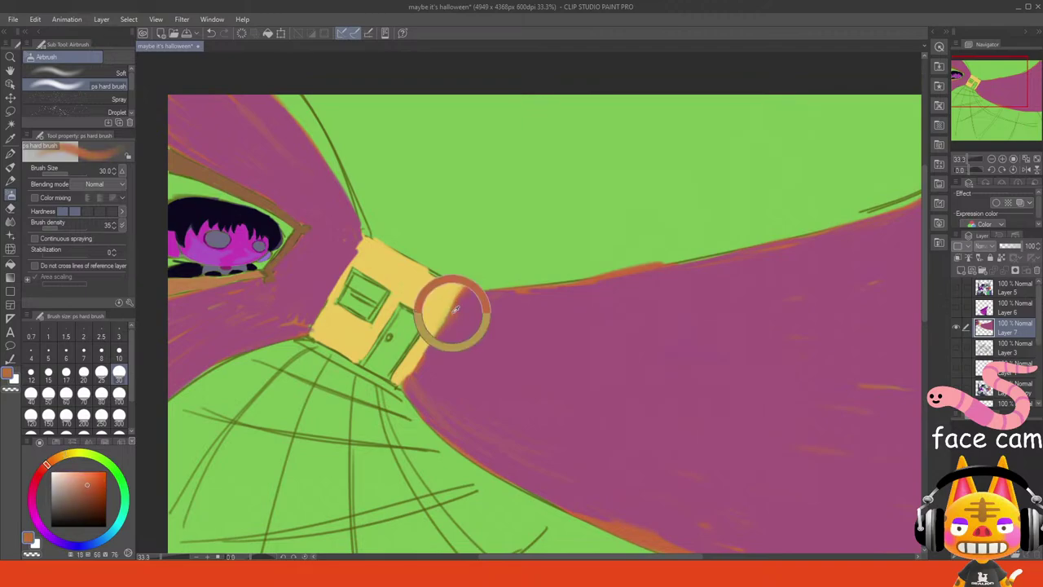
mouse_move(444, 297)
mouse_down()
mouse_move(403, 371)
mouse_move(421, 347)
mouse_up()
key(ctrl+z)
mouse_move(397, 383)
mouse_down()
mouse_move(446, 305)
mouse_move(411, 379)
mouse_move(419, 365)
mouse_up()
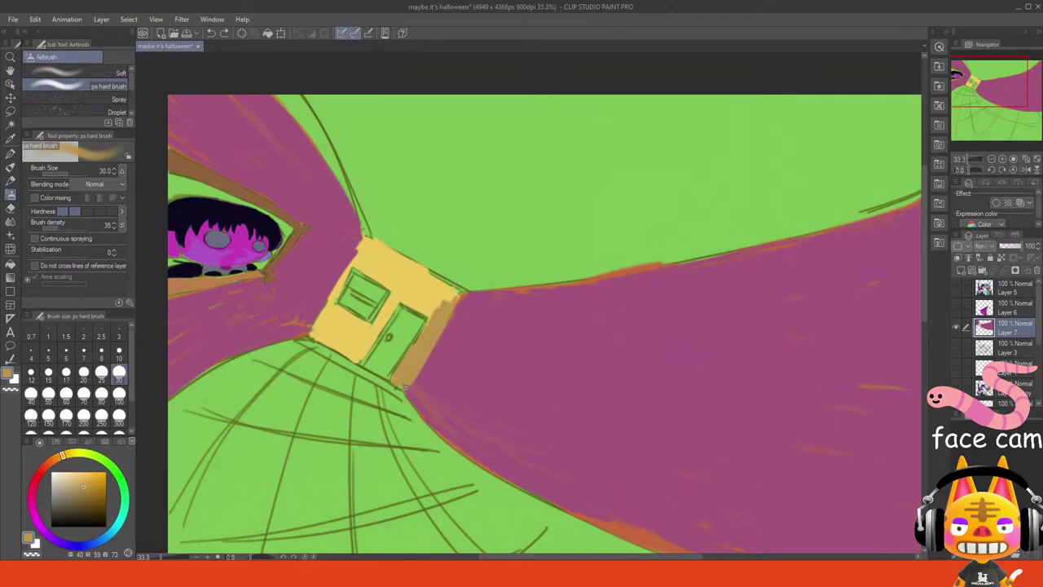
drag(325, 329, 356, 361)
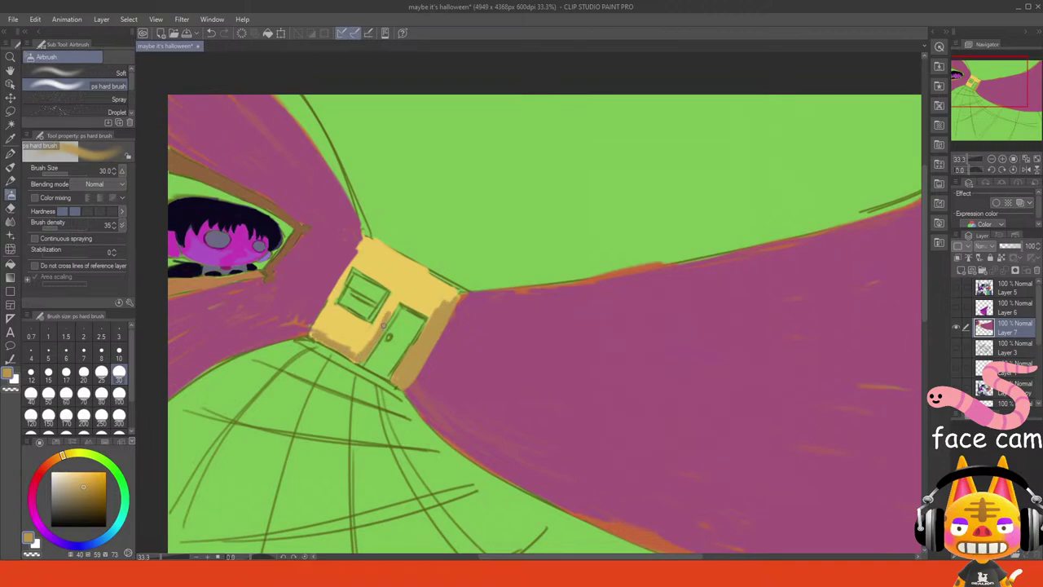
mouse_move(386, 308)
mouse_down()
mouse_move(373, 331)
mouse_move(351, 334)
mouse_move(340, 307)
mouse_move(334, 322)
mouse_move(359, 342)
mouse_move(330, 338)
mouse_move(370, 337)
mouse_up()
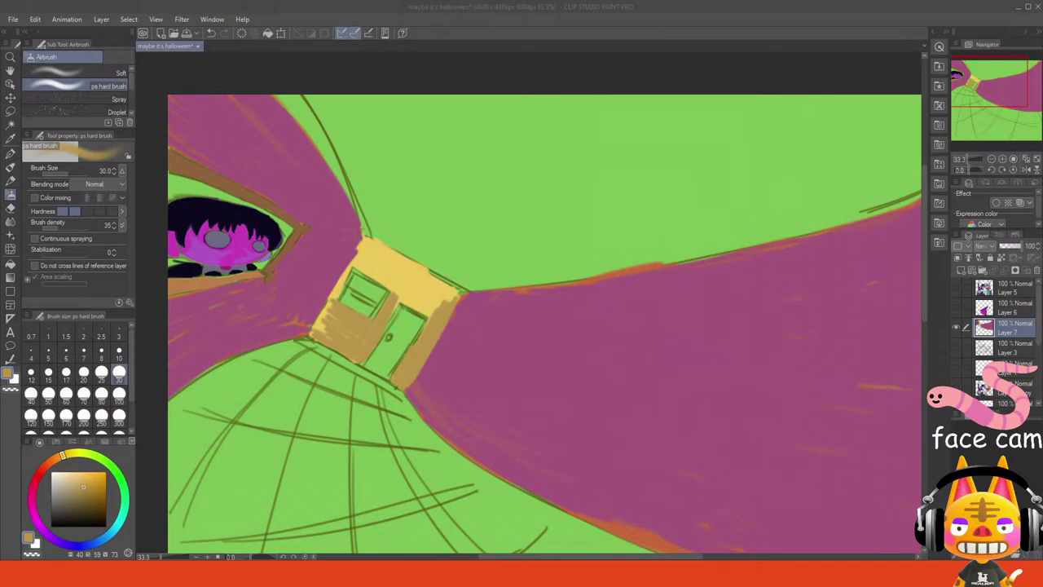
click(306, 556)
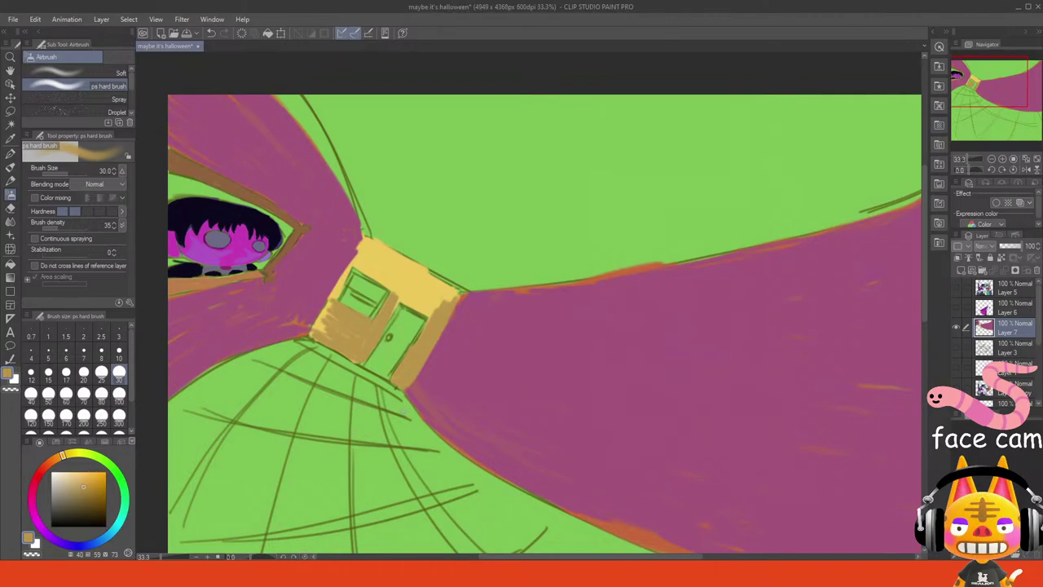
key(ctrl+z)
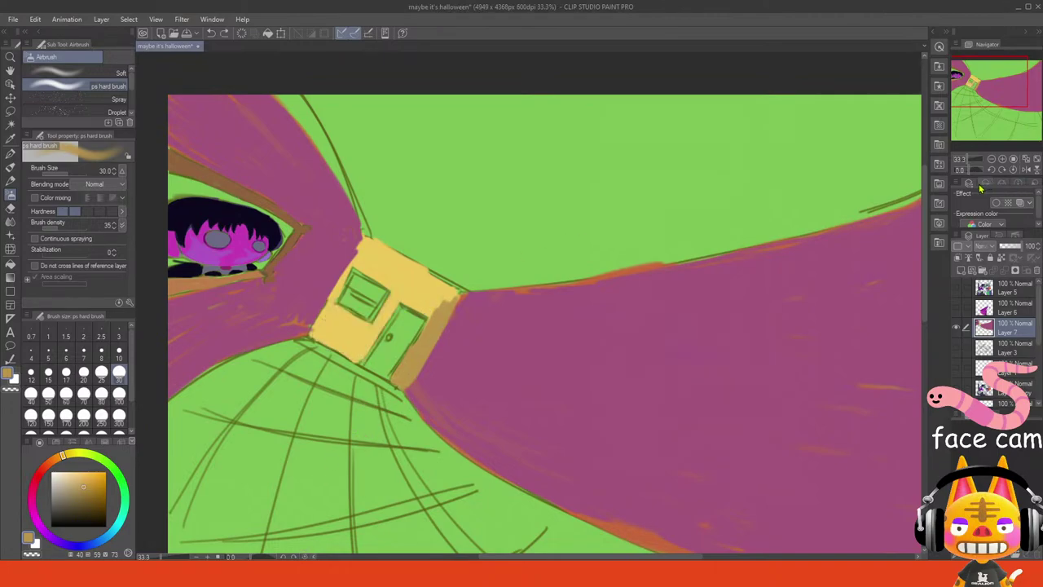
key(ctrl+z)
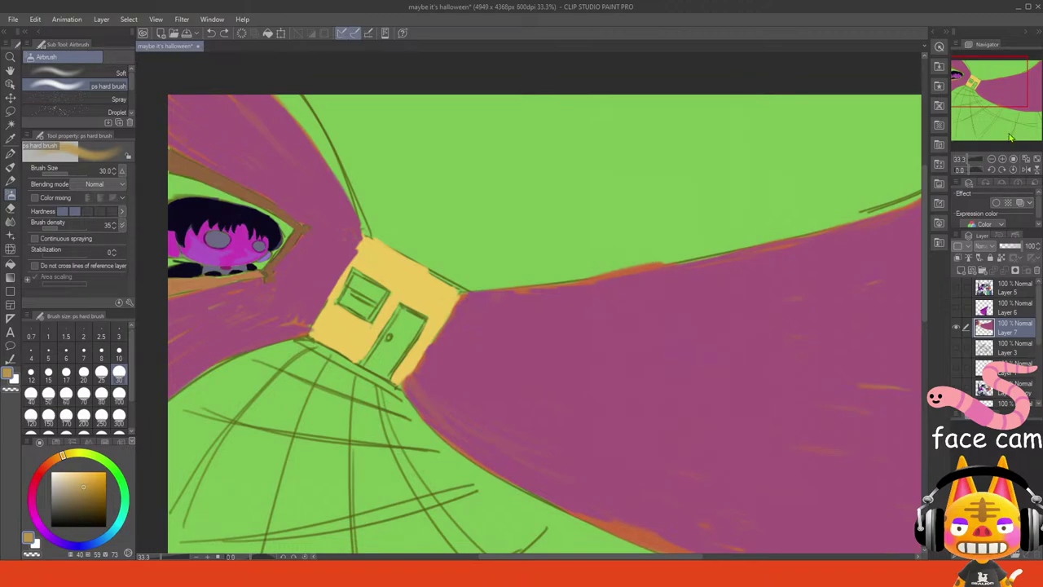
- Sample the purple of the face inside the eye and fill two floor tiles below the mauve strip under the eye
drag(977, 103, 967, 119)
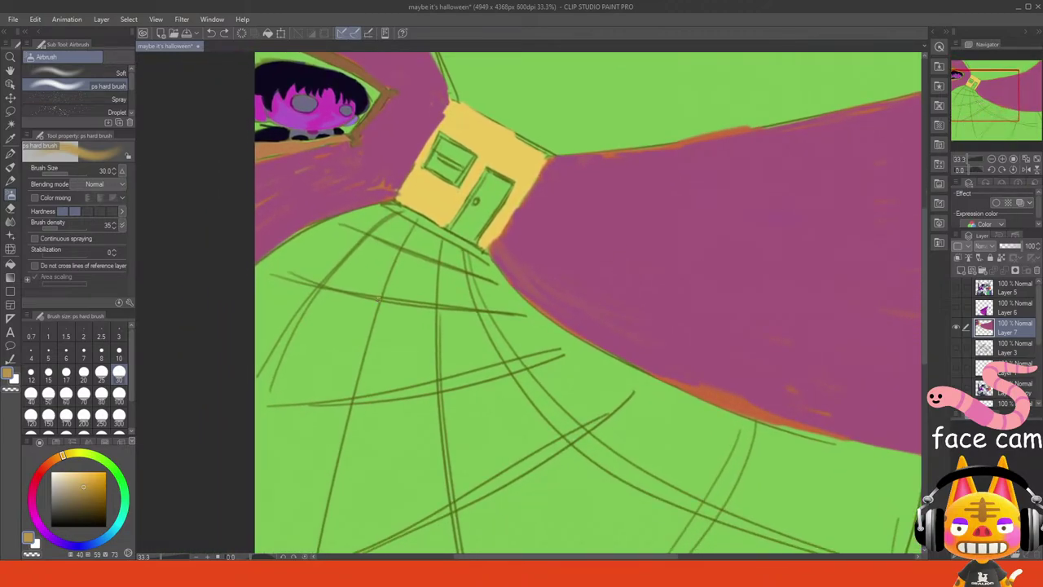
alt+click(331, 109)
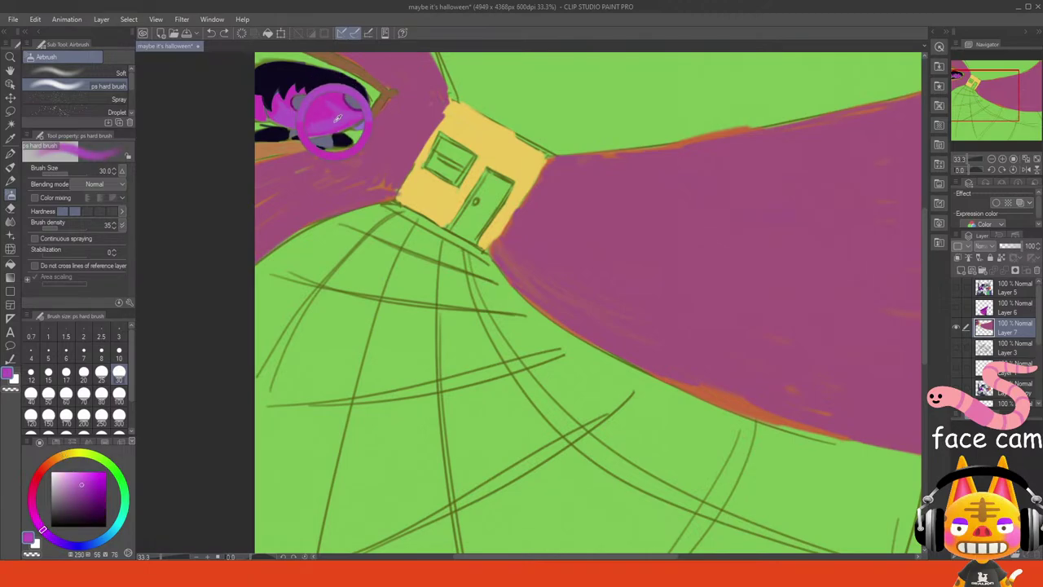
mouse_move(327, 243)
mouse_down()
mouse_move(285, 259)
mouse_move(326, 231)
mouse_move(281, 256)
mouse_move(314, 229)
mouse_up()
mouse_move(273, 260)
mouse_down()
mouse_move(296, 277)
mouse_move(331, 266)
mouse_move(361, 240)
mouse_move(333, 267)
mouse_move(362, 233)
mouse_move(336, 225)
mouse_move(298, 266)
mouse_move(346, 233)
mouse_move(306, 275)
mouse_move(327, 267)
mouse_move(342, 238)
mouse_move(296, 271)
mouse_move(322, 297)
mouse_move(260, 401)
mouse_move(342, 401)
mouse_move(370, 311)
mouse_move(336, 298)
mouse_move(364, 302)
mouse_move(341, 385)
mouse_move(344, 312)
mouse_move(293, 400)
mouse_move(283, 387)
mouse_move(302, 337)
mouse_move(285, 383)
mouse_move(282, 395)
mouse_move(328, 350)
mouse_move(290, 396)
mouse_move(315, 405)
mouse_move(350, 383)
mouse_move(346, 336)
mouse_move(321, 391)
mouse_move(312, 387)
mouse_move(337, 317)
mouse_move(315, 337)
mouse_move(344, 307)
mouse_move(331, 311)
mouse_move(361, 305)
mouse_move(347, 325)
mouse_move(346, 369)
mouse_move(374, 314)
mouse_up()
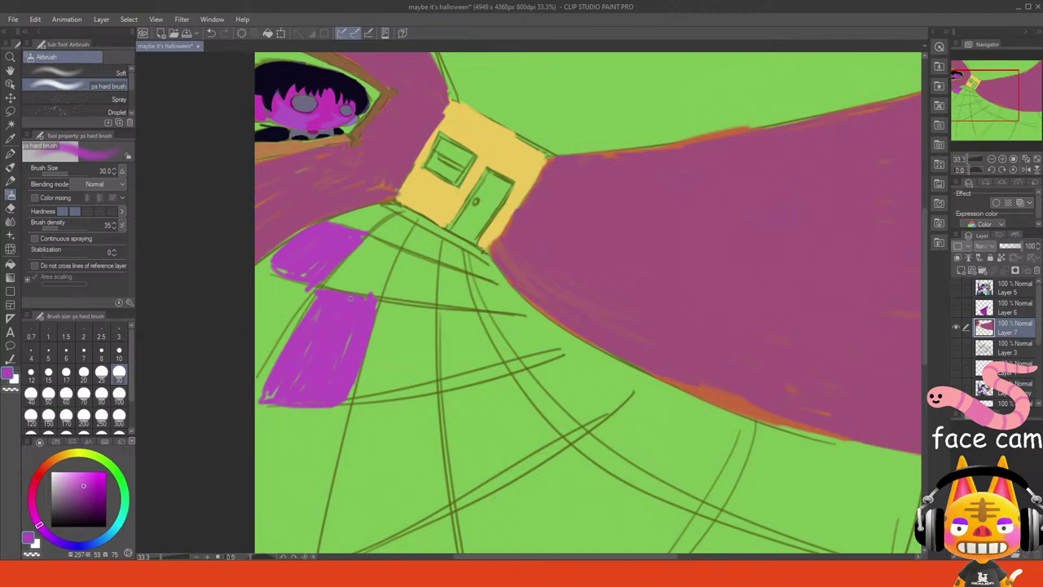
mouse_move(281, 271)
mouse_down()
mouse_move(262, 260)
mouse_move(307, 280)
mouse_up()
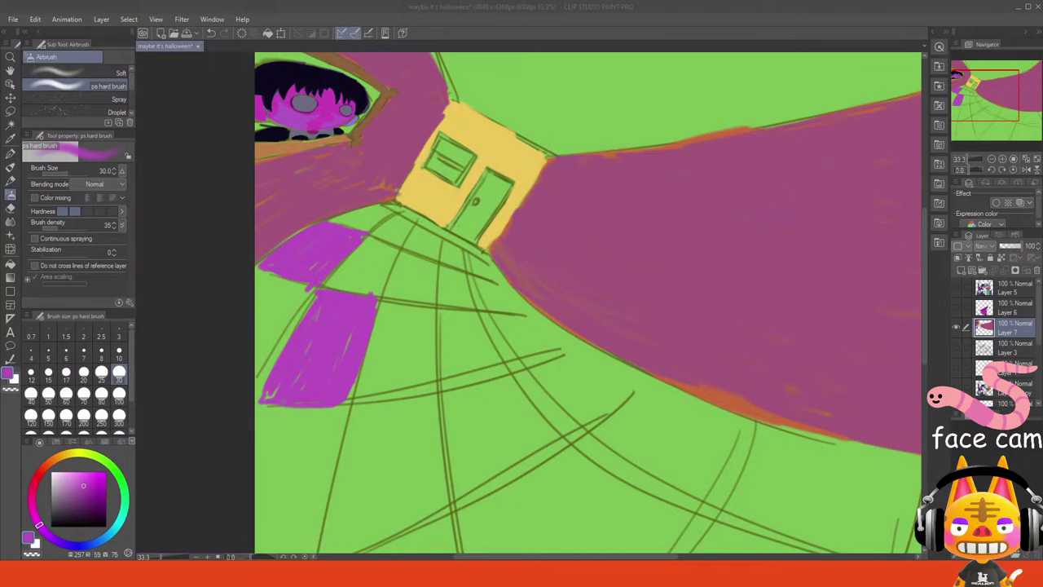
key(alt+Tab)
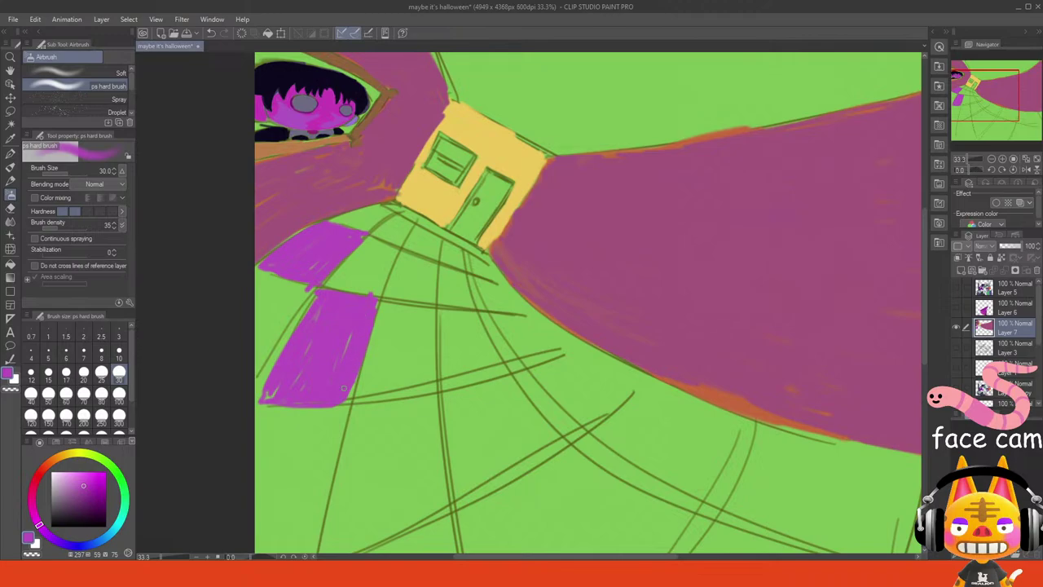
mouse_move(343, 389)
mouse_down()
mouse_move(358, 361)
mouse_move(349, 401)
mouse_up()
- Paint alternate small floor tiles at the foot of the house purple, out to the mauve band's lower edge
mouse_move(398, 257)
mouse_down()
mouse_move(388, 290)
mouse_move(431, 300)
mouse_move(440, 281)
mouse_move(431, 300)
mouse_move(423, 262)
mouse_move(404, 256)
mouse_move(398, 281)
mouse_move(410, 266)
mouse_move(401, 285)
mouse_move(413, 271)
mouse_move(423, 294)
mouse_move(442, 258)
mouse_move(466, 267)
mouse_move(456, 246)
mouse_move(447, 259)
mouse_move(453, 242)
mouse_move(456, 263)
mouse_move(463, 251)
mouse_up()
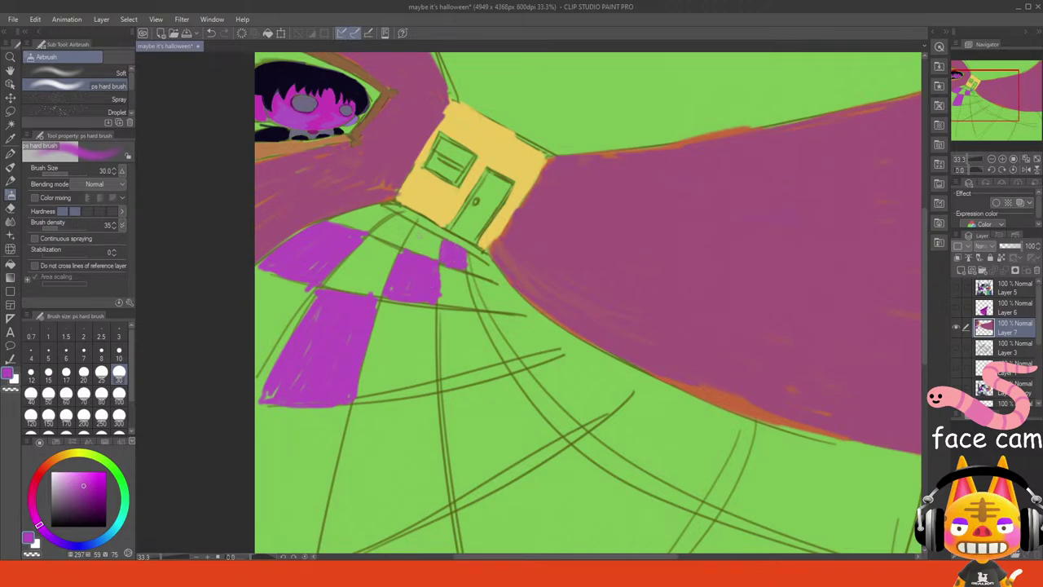
mouse_move(393, 220)
mouse_down()
mouse_move(400, 248)
mouse_move(417, 225)
mouse_move(395, 217)
mouse_move(377, 237)
mouse_move(394, 219)
mouse_move(390, 238)
mouse_move(409, 232)
mouse_move(403, 243)
mouse_move(420, 223)
mouse_move(440, 238)
mouse_move(434, 223)
mouse_move(422, 221)
mouse_move(437, 231)
mouse_move(390, 206)
mouse_up()
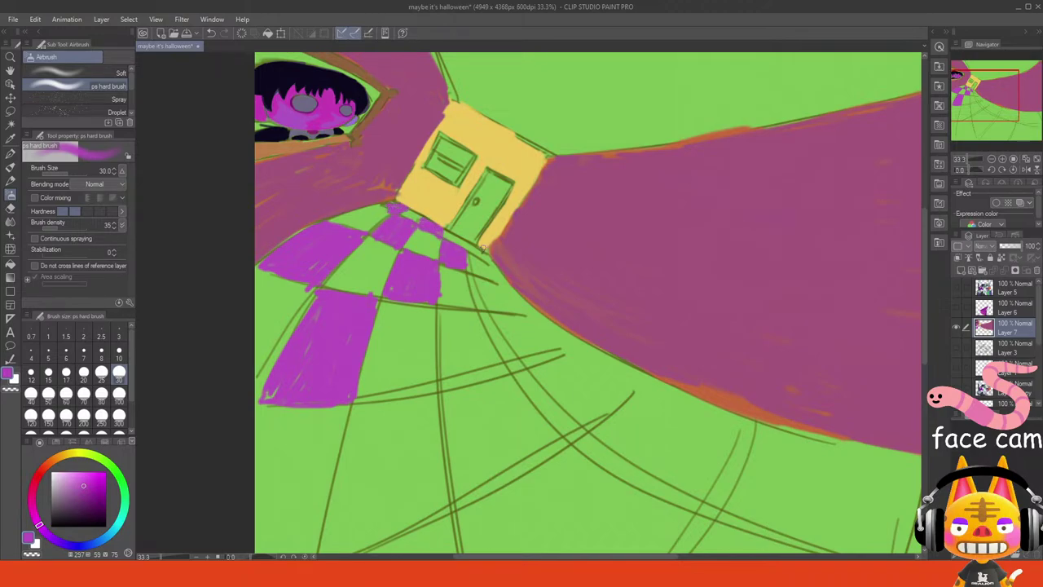
mouse_move(481, 249)
mouse_down()
mouse_move(472, 249)
mouse_move(480, 254)
mouse_up()
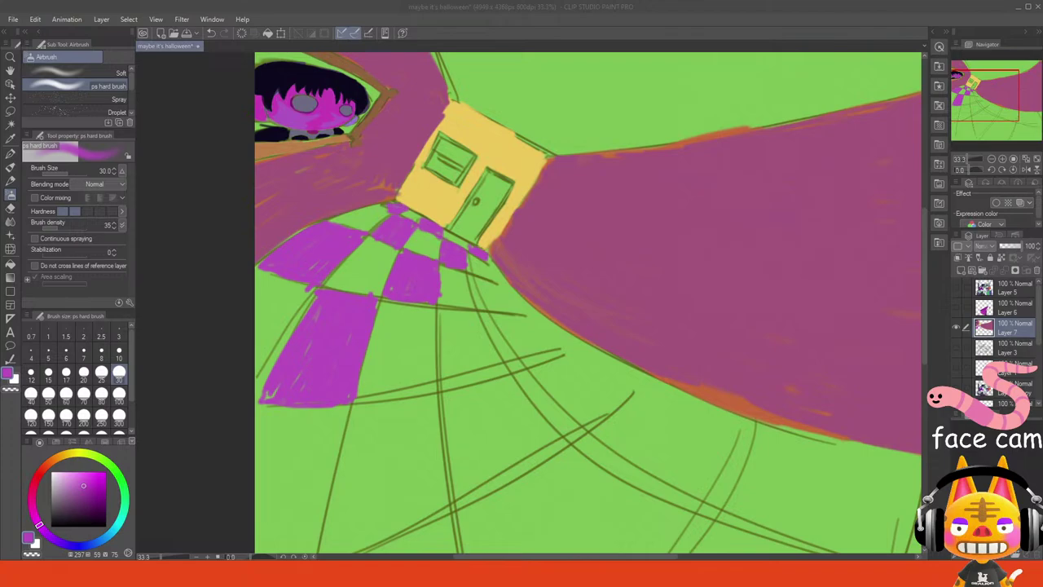
click(328, 457)
mouse_move(474, 278)
mouse_down()
mouse_move(484, 306)
mouse_move(475, 281)
mouse_move(511, 287)
mouse_move(537, 308)
mouse_move(483, 309)
mouse_move(539, 313)
mouse_move(486, 305)
mouse_move(483, 283)
mouse_move(530, 307)
mouse_up()
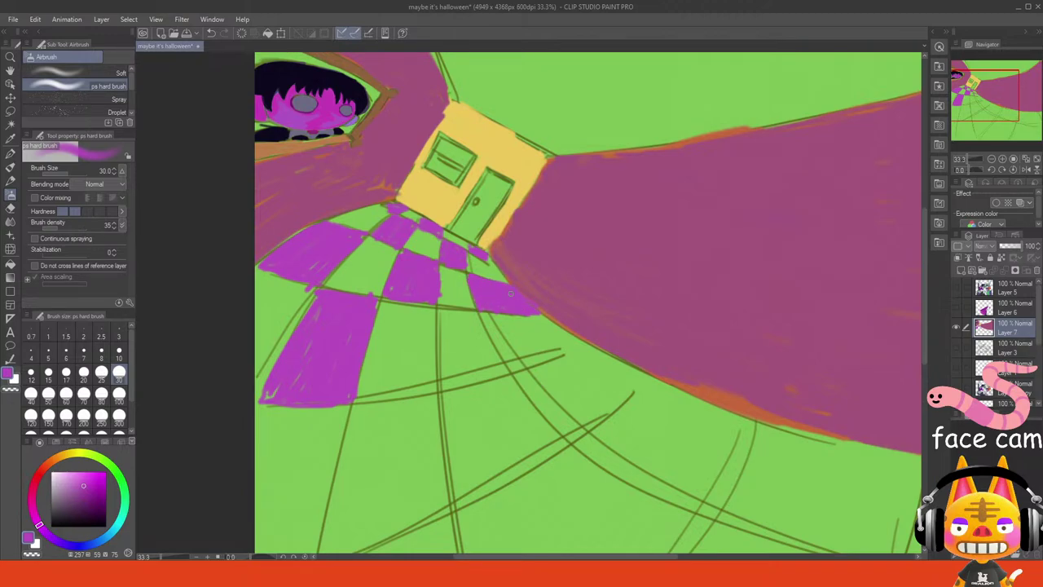
- Fill the alternate tile in the third floor row below the door purple, and dab purple at the canvas's left edge
mouse_move(445, 308)
mouse_down()
mouse_move(448, 364)
mouse_move(440, 310)
mouse_up()
mouse_move(441, 371)
mouse_down()
mouse_move(487, 359)
mouse_move(479, 316)
mouse_move(487, 320)
mouse_move(488, 339)
mouse_move(473, 312)
mouse_move(450, 309)
mouse_move(455, 370)
mouse_move(457, 318)
mouse_move(474, 367)
mouse_move(474, 322)
mouse_up()
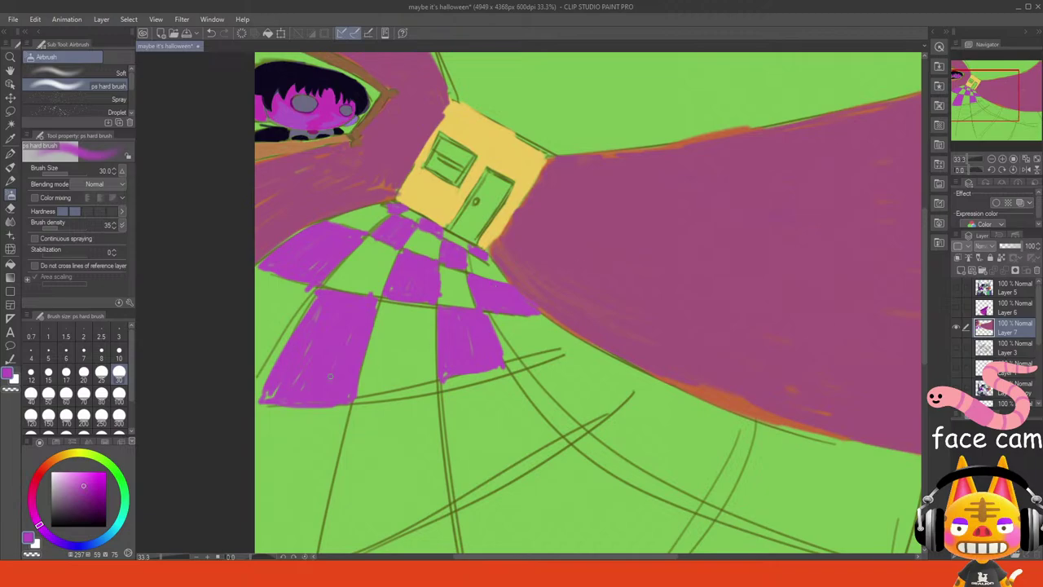
drag(254, 409, 258, 399)
- Outline two alternate tiles in the next floor row in purple, and fill the one farther from the mauve band with brush size 80
drag(1003, 75, 1003, 87)
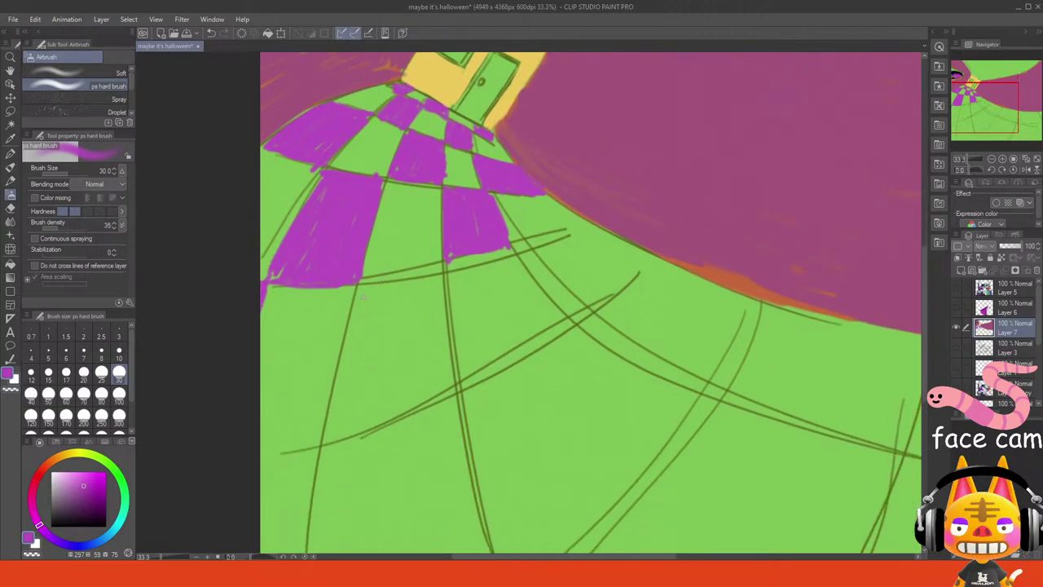
mouse_move(361, 285)
mouse_down()
mouse_move(326, 404)
mouse_move(333, 412)
mouse_move(343, 392)
mouse_move(371, 419)
mouse_move(432, 398)
mouse_move(448, 379)
mouse_up()
key(ctrl+z)
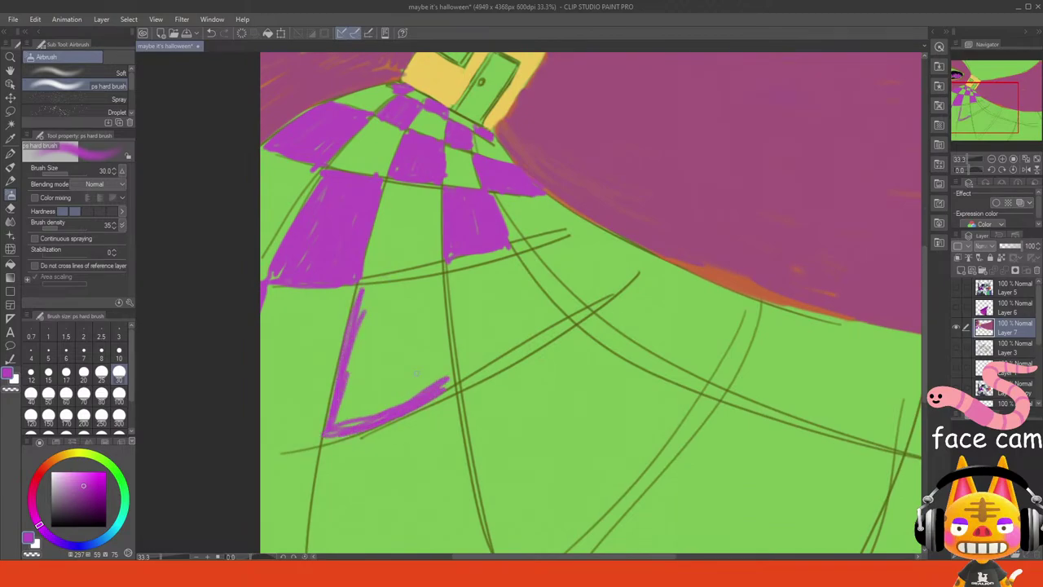
mouse_move(514, 243)
mouse_down()
mouse_move(577, 313)
mouse_move(621, 298)
mouse_move(650, 267)
mouse_move(606, 307)
mouse_move(579, 232)
mouse_move(544, 247)
mouse_move(590, 226)
mouse_move(575, 306)
mouse_move(543, 246)
mouse_up()
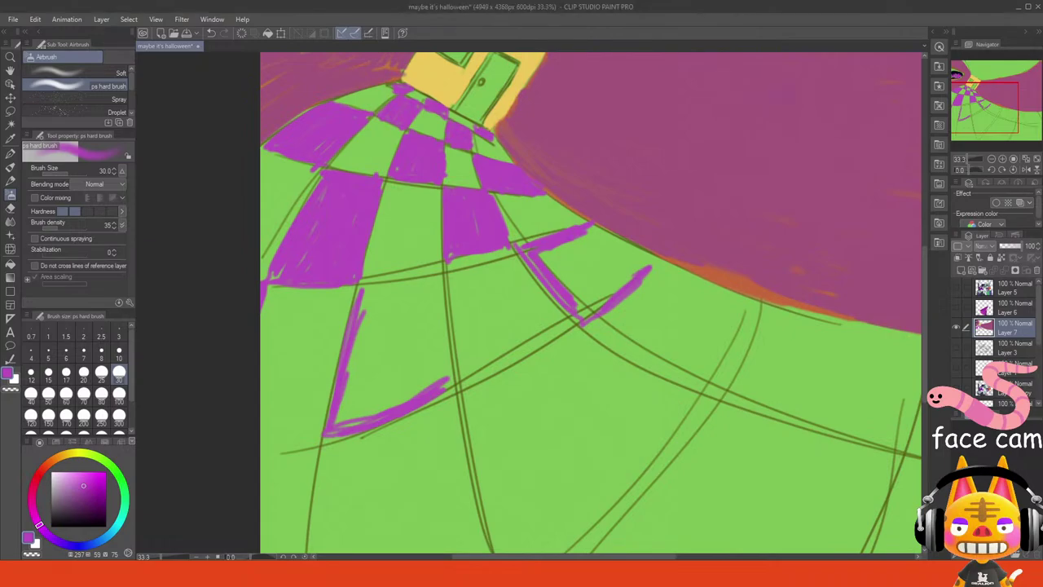
mouse_move(364, 309)
mouse_down()
mouse_move(363, 285)
mouse_move(420, 274)
mouse_move(409, 278)
mouse_move(448, 379)
mouse_move(383, 407)
mouse_up()
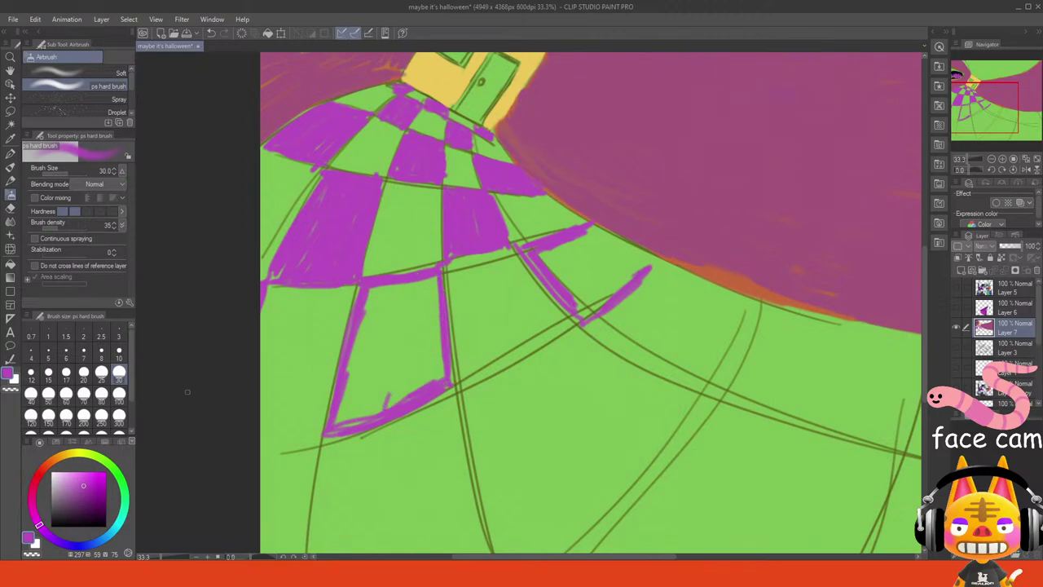
click(101, 393)
mouse_move(392, 297)
mouse_down()
mouse_move(358, 345)
mouse_move(360, 408)
mouse_move(413, 405)
mouse_move(430, 391)
mouse_move(413, 383)
mouse_move(358, 398)
mouse_move(418, 321)
mouse_move(372, 343)
mouse_move(391, 305)
mouse_move(424, 284)
mouse_move(405, 331)
mouse_move(409, 379)
mouse_move(440, 319)
mouse_up()
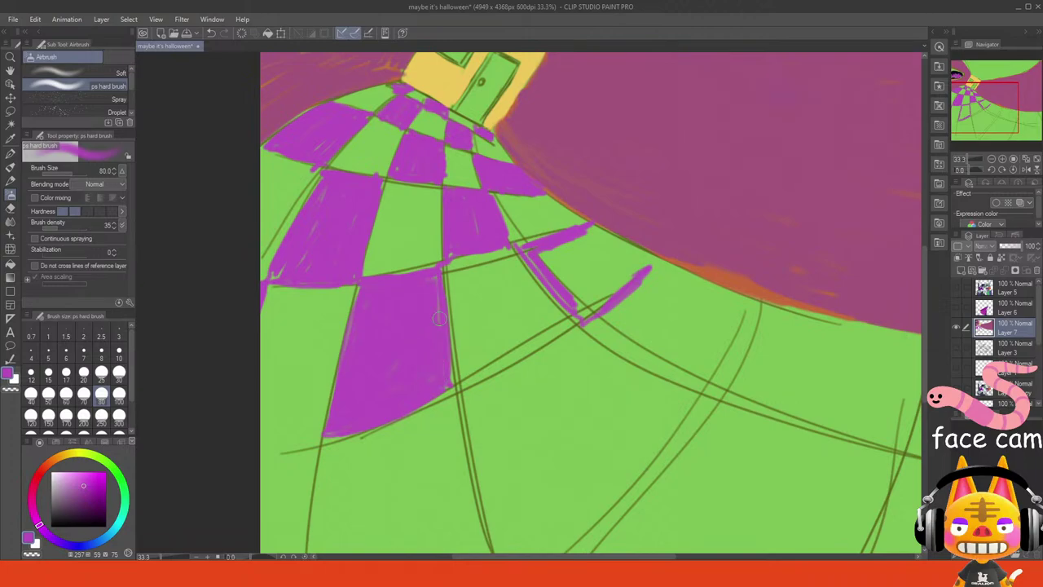
- Fill the outlined tile beside the mauve band with purple up to the band's edge, using brush size 30
click(119, 373)
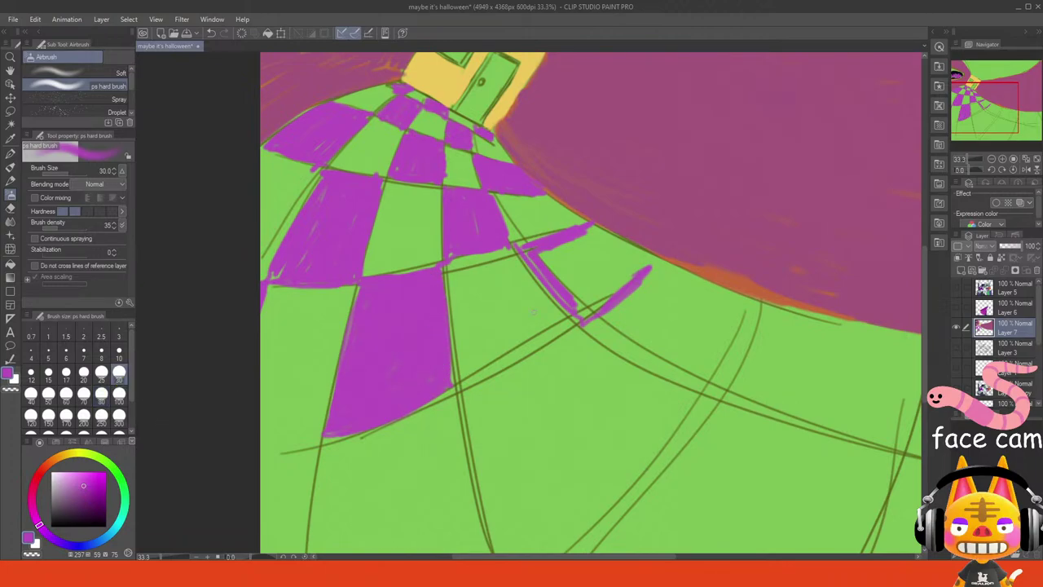
mouse_move(545, 259)
mouse_down()
mouse_move(579, 294)
mouse_move(587, 241)
mouse_move(532, 259)
mouse_move(551, 262)
mouse_move(583, 317)
mouse_move(633, 278)
mouse_move(588, 298)
mouse_move(628, 259)
mouse_move(574, 287)
mouse_move(622, 262)
mouse_move(578, 282)
mouse_move(602, 251)
mouse_move(562, 268)
mouse_move(579, 244)
mouse_up()
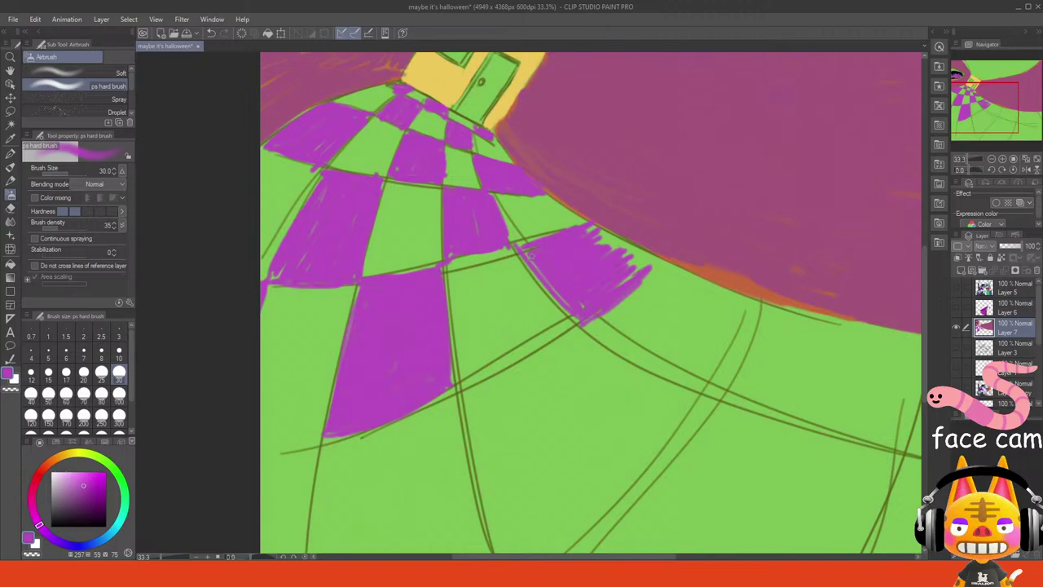
mouse_move(548, 279)
mouse_down()
mouse_move(567, 313)
mouse_move(550, 269)
mouse_up()
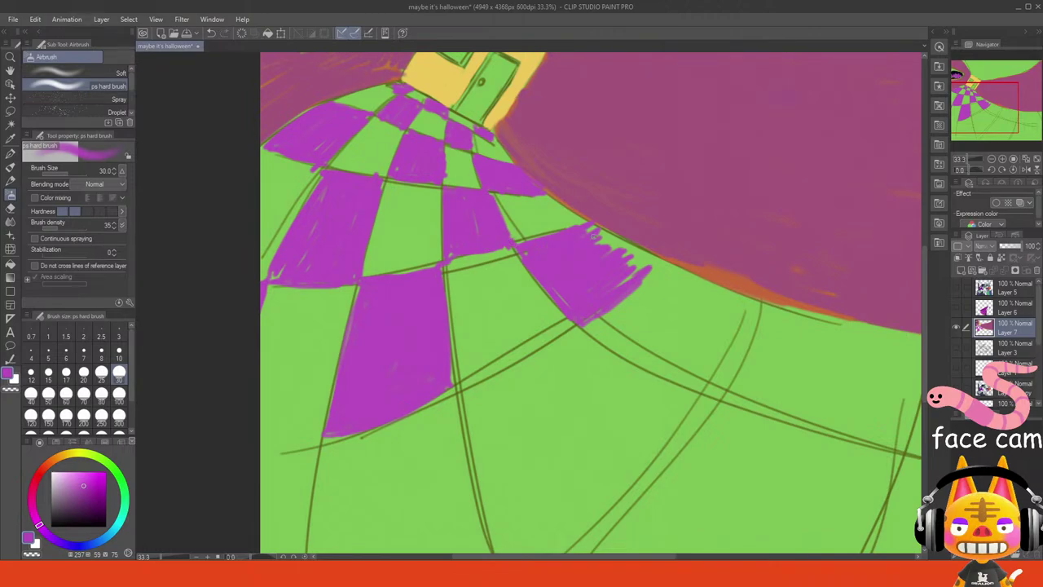
mouse_move(611, 254)
mouse_down()
mouse_move(623, 241)
mouse_move(602, 230)
mouse_up()
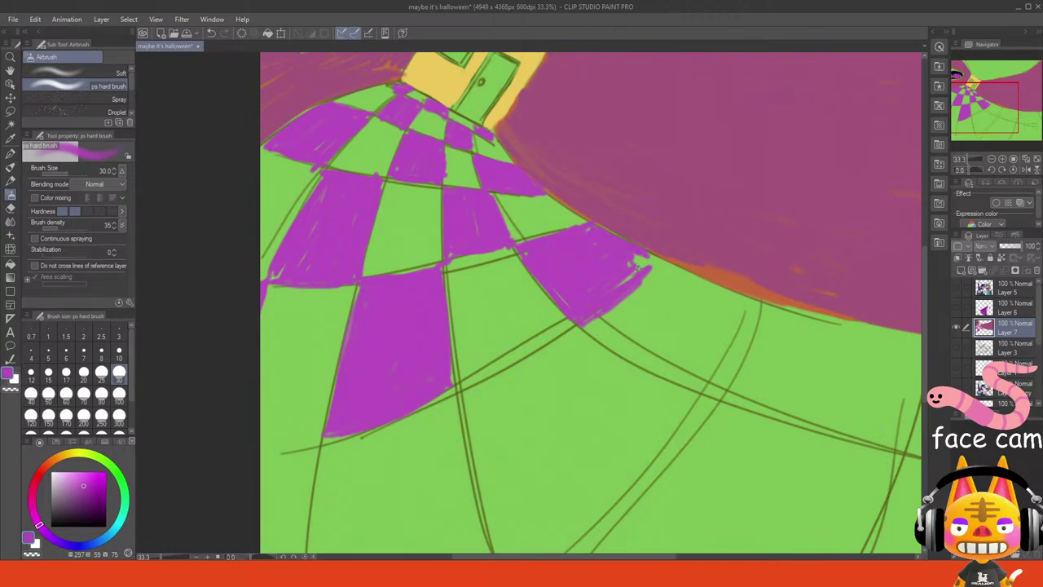
drag(638, 266, 630, 262)
- Paint the floor tile in the canvas's lower-left corner purple down to the canvas edge
drag(990, 112, 986, 116)
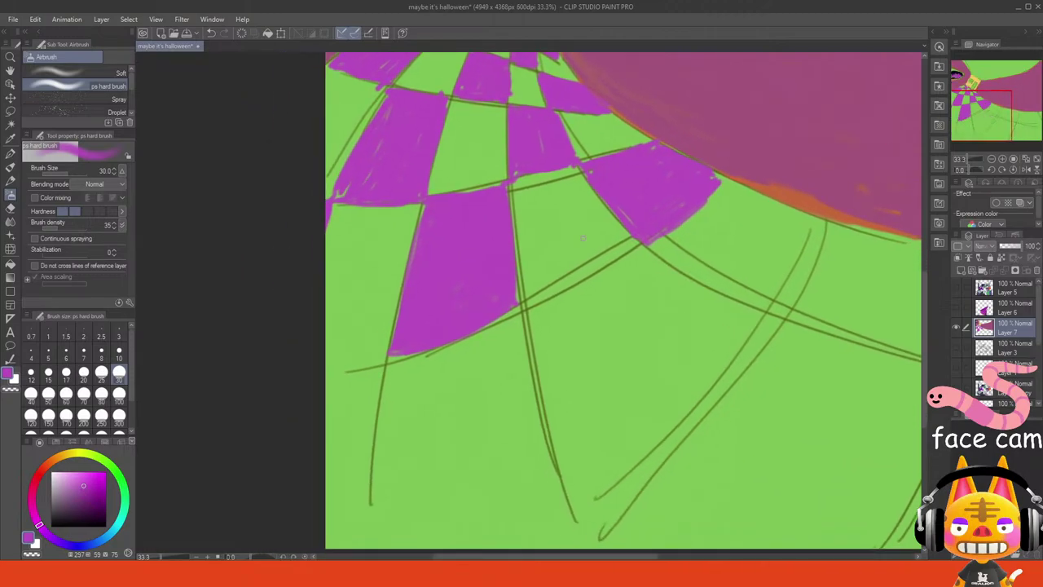
mouse_move(346, 370)
mouse_down()
mouse_move(330, 378)
mouse_move(390, 367)
mouse_move(364, 464)
mouse_up()
drag(386, 384, 366, 531)
drag(376, 436, 361, 548)
drag(998, 114, 988, 133)
mouse_move(433, 284)
mouse_down()
mouse_move(419, 359)
mouse_move(456, 236)
mouse_move(444, 326)
mouse_move(430, 348)
mouse_move(417, 244)
mouse_move(411, 359)
mouse_move(415, 269)
mouse_move(419, 342)
mouse_move(407, 204)
mouse_move(423, 220)
mouse_move(435, 214)
mouse_move(451, 246)
mouse_move(456, 193)
mouse_up()
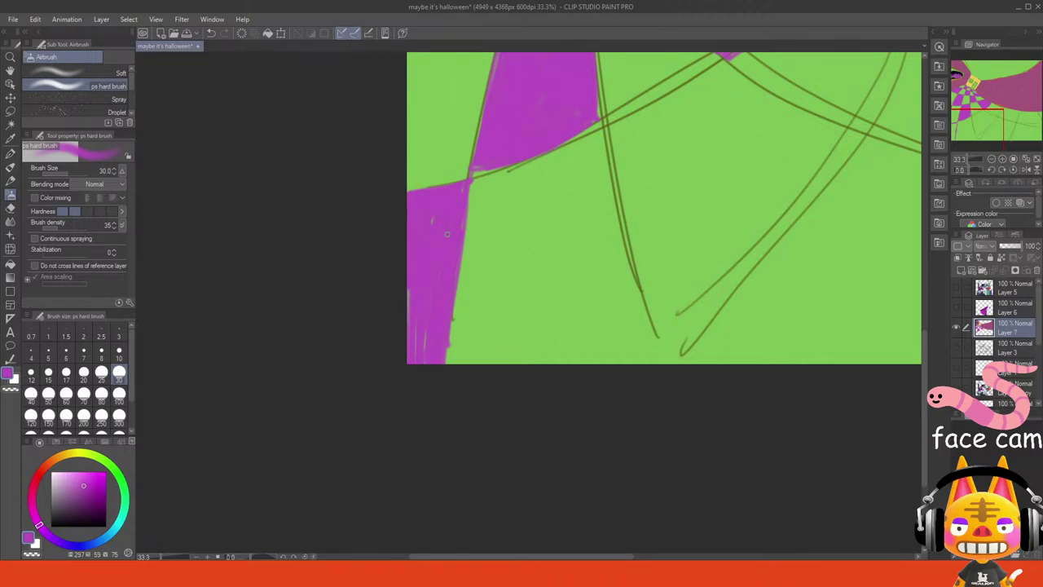
drag(446, 234, 444, 387)
- Outline the large kite-shaped floor tile in purple, following the grid lines to a point at the canvas's lower edge
drag(994, 110, 983, 109)
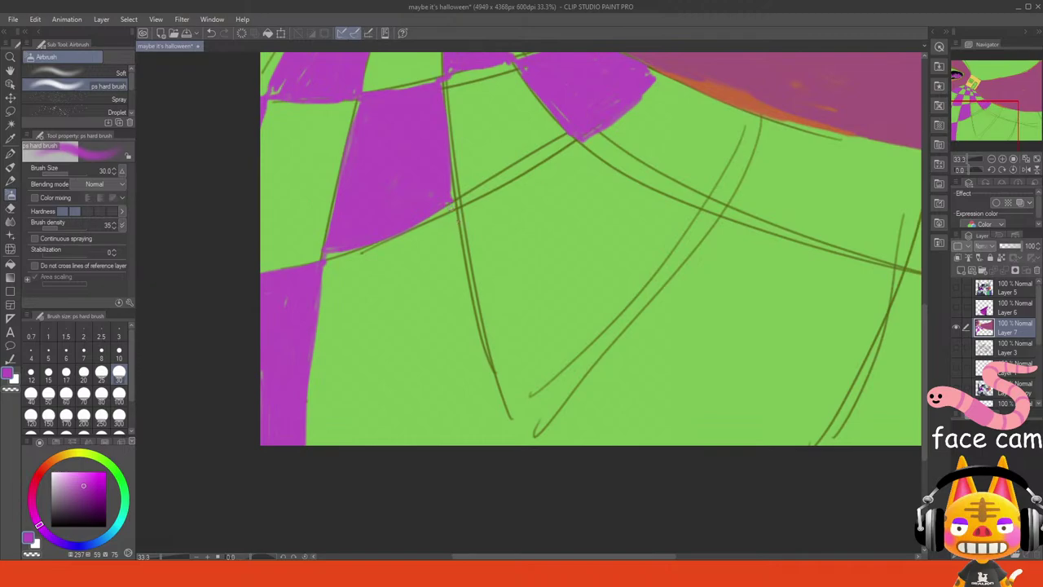
drag(457, 209, 515, 392)
drag(457, 230, 516, 436)
mouse_move(470, 268)
mouse_down()
mouse_move(517, 432)
mouse_move(626, 280)
mouse_up()
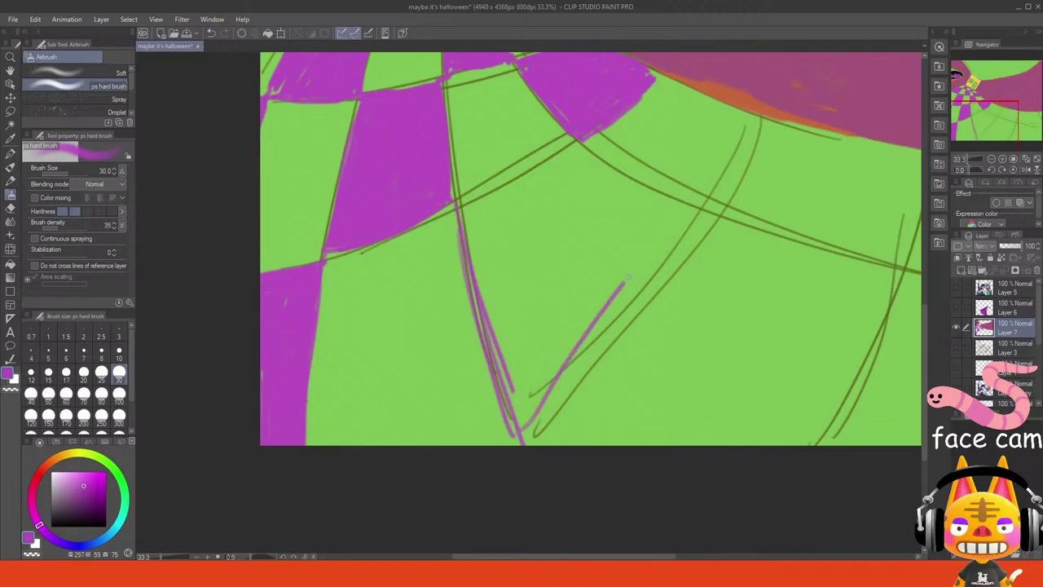
drag(702, 218, 525, 445)
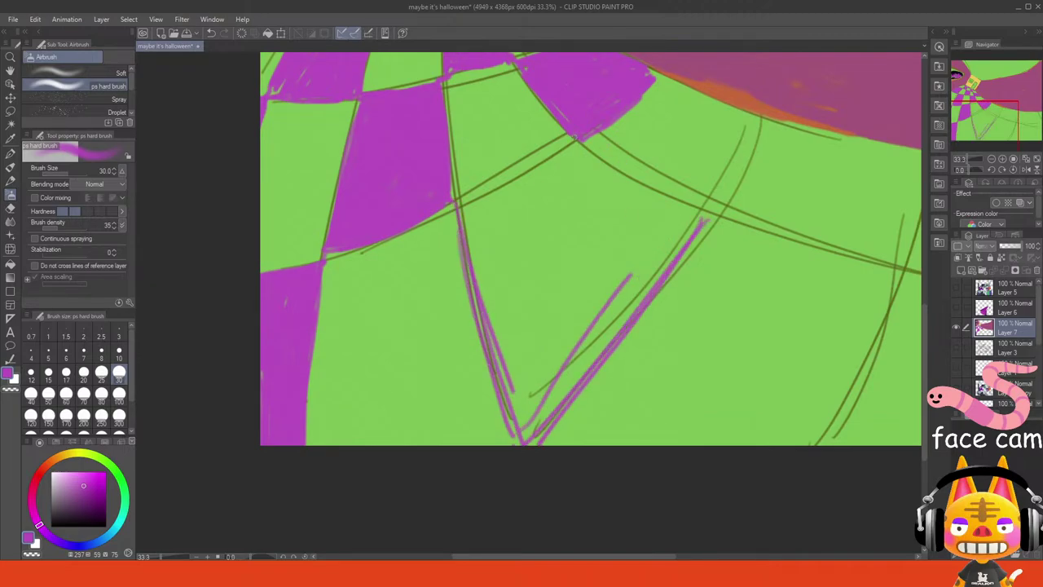
drag(585, 142, 694, 220)
drag(603, 161, 681, 215)
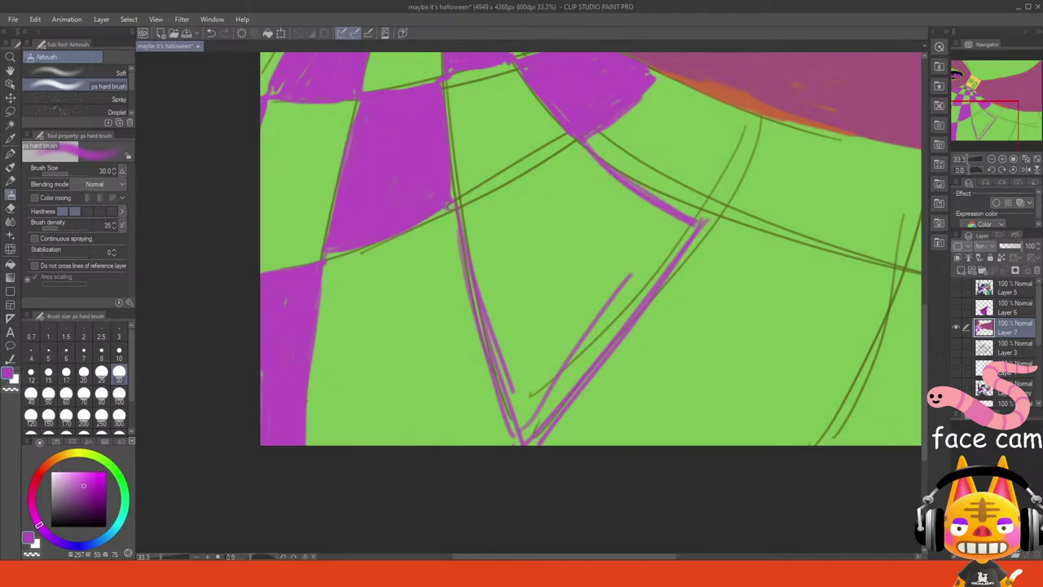
drag(453, 205, 557, 157)
mouse_move(468, 197)
mouse_down()
mouse_move(567, 139)
mouse_move(501, 188)
mouse_move(562, 150)
mouse_up()
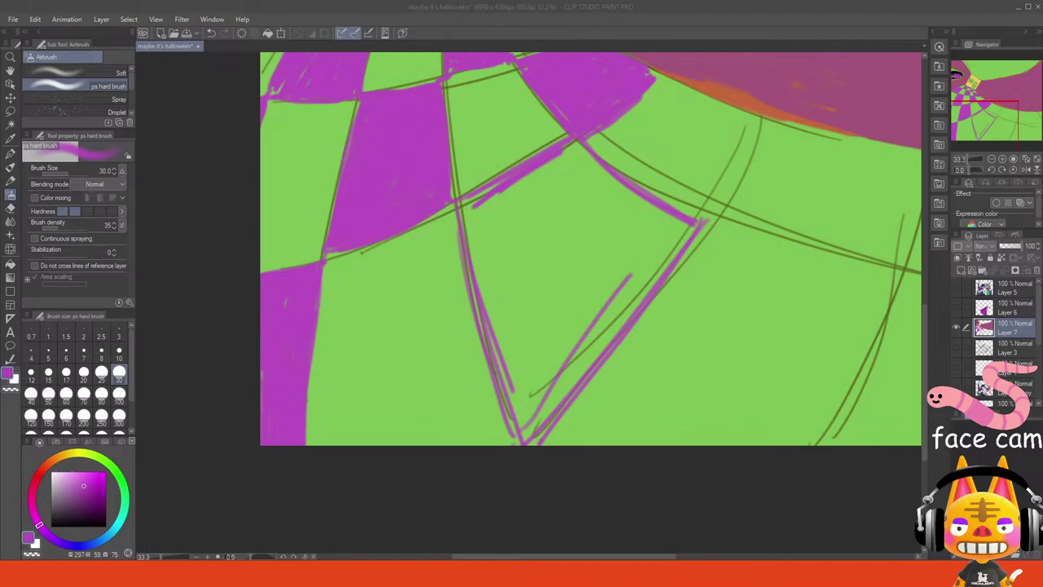
click(416, 345)
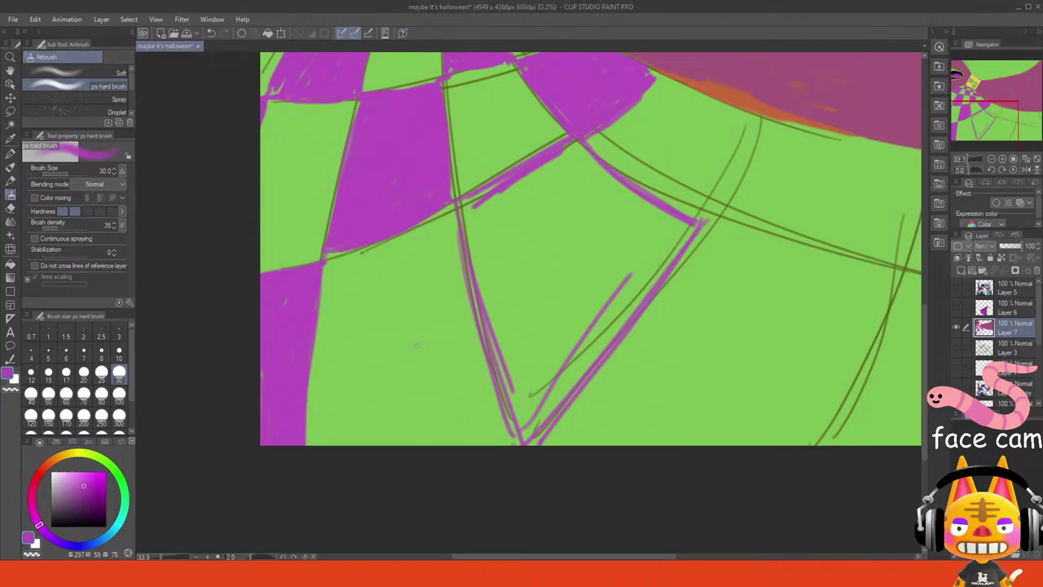
- Fill the large kite-shaped floor tile with purple, enlarging the brush to size 70
mouse_move(474, 208)
mouse_down()
mouse_move(479, 259)
mouse_move(461, 205)
mouse_move(505, 399)
mouse_move(523, 424)
mouse_move(509, 381)
mouse_up()
mouse_move(529, 440)
mouse_down()
mouse_move(539, 383)
mouse_move(591, 350)
mouse_move(611, 314)
mouse_move(570, 336)
mouse_move(534, 412)
mouse_move(520, 281)
mouse_move(498, 391)
mouse_move(525, 361)
mouse_move(518, 271)
mouse_move(532, 242)
mouse_move(535, 358)
mouse_move(563, 243)
mouse_move(580, 269)
mouse_up()
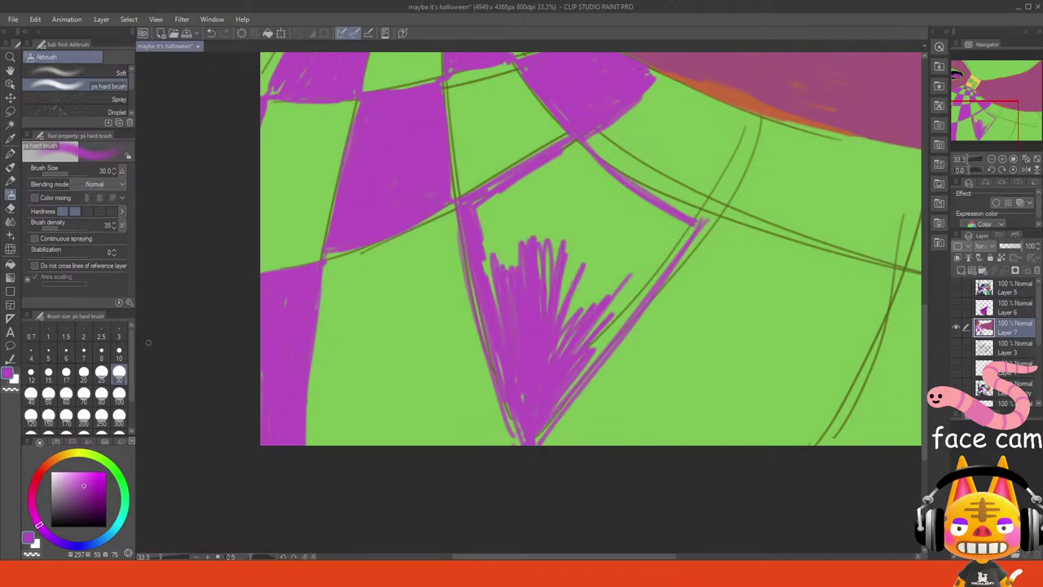
click(83, 393)
mouse_move(503, 254)
mouse_down()
mouse_move(490, 229)
mouse_move(497, 324)
mouse_move(515, 365)
mouse_move(532, 354)
mouse_move(519, 274)
mouse_move(564, 189)
mouse_move(488, 226)
mouse_move(519, 190)
mouse_move(488, 201)
mouse_up()
mouse_move(556, 160)
mouse_down()
mouse_move(588, 160)
mouse_move(591, 174)
mouse_move(538, 232)
mouse_move(562, 259)
mouse_move(550, 237)
mouse_move(551, 330)
mouse_move(599, 269)
mouse_move(581, 366)
mouse_move(540, 434)
mouse_up()
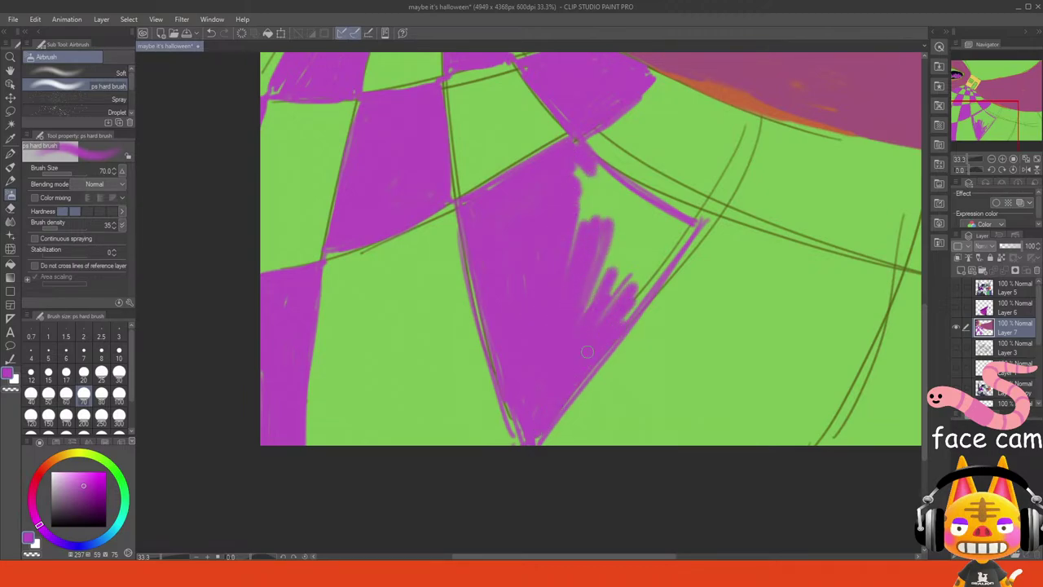
mouse_move(599, 277)
mouse_down()
mouse_move(644, 237)
mouse_move(590, 338)
mouse_move(694, 226)
mouse_up()
mouse_move(601, 261)
mouse_down()
mouse_move(587, 210)
mouse_move(624, 232)
mouse_move(606, 201)
mouse_move(660, 232)
mouse_move(664, 213)
mouse_move(676, 224)
mouse_move(613, 278)
mouse_move(548, 258)
mouse_up()
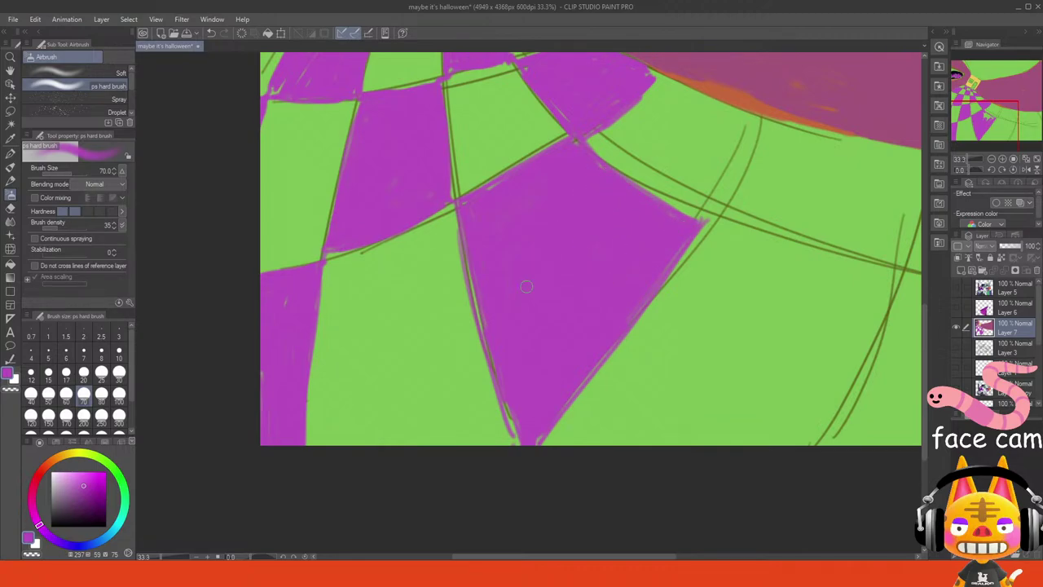
- Outline the next alternate tile under the mauve band in purple with brush size 30 and fill it with size 50
drag(992, 112, 1020, 102)
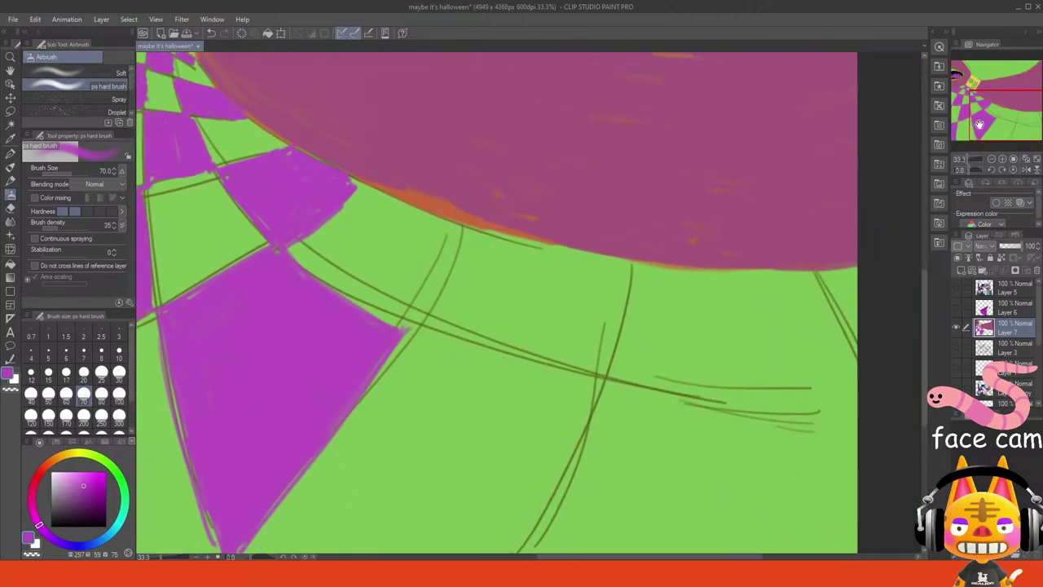
click(119, 372)
mouse_move(405, 327)
mouse_down()
mouse_move(606, 373)
mouse_move(479, 344)
mouse_up()
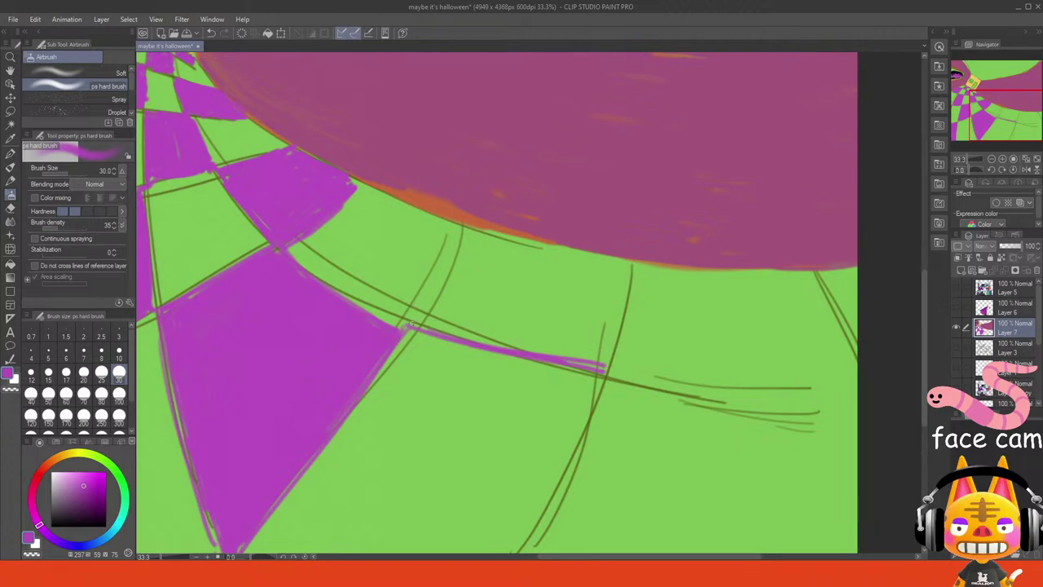
mouse_move(412, 325)
mouse_down()
mouse_move(460, 242)
mouse_move(423, 318)
mouse_move(499, 345)
mouse_move(528, 350)
mouse_move(450, 320)
mouse_move(554, 350)
mouse_move(489, 313)
mouse_move(600, 359)
mouse_move(465, 303)
mouse_move(444, 305)
mouse_move(481, 253)
mouse_move(461, 301)
mouse_move(470, 247)
mouse_move(460, 265)
mouse_move(583, 255)
mouse_move(621, 262)
mouse_move(623, 363)
mouse_move(608, 337)
mouse_move(585, 347)
mouse_move(489, 308)
mouse_move(570, 337)
mouse_move(491, 270)
mouse_move(537, 294)
mouse_move(590, 280)
mouse_move(574, 269)
mouse_move(607, 321)
mouse_up()
click(48, 394)
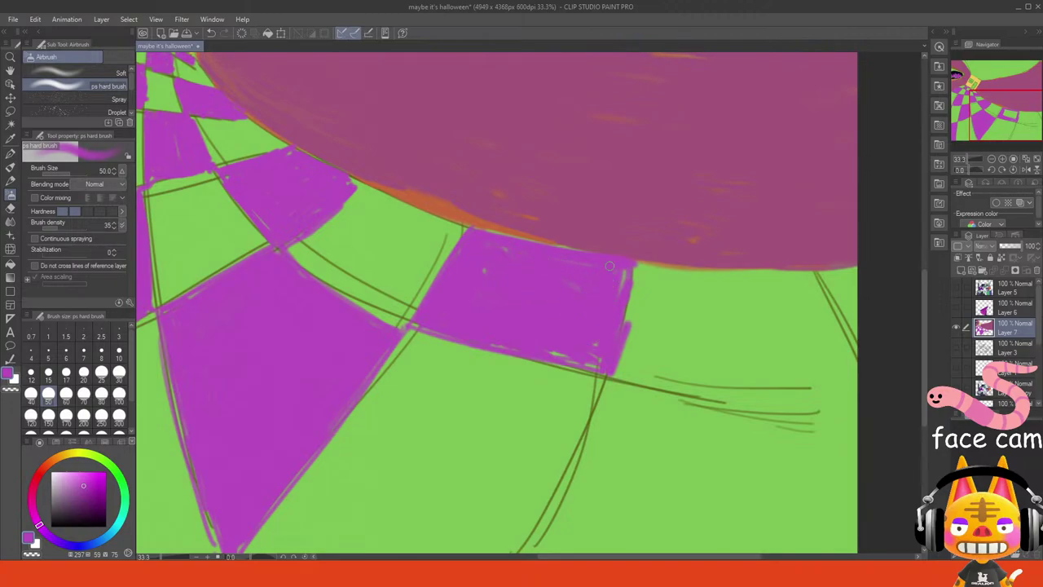
click(1023, 166)
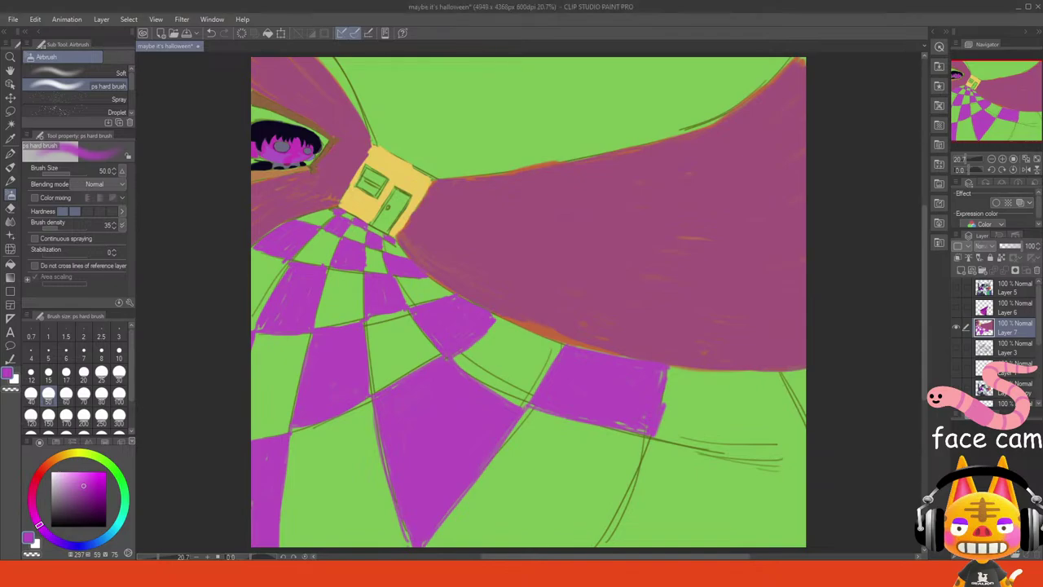
drag(996, 133, 997, 145)
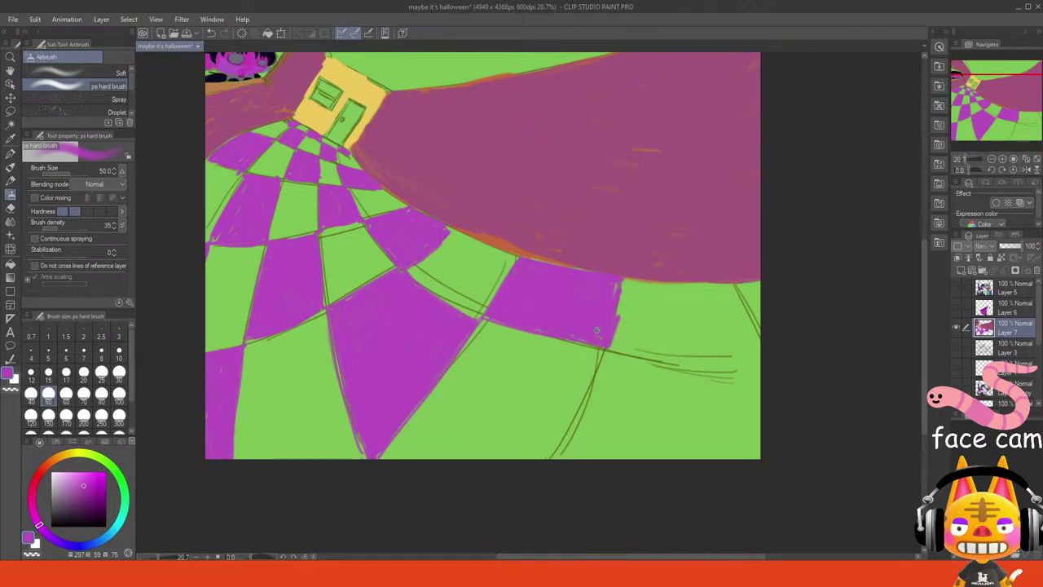
- Outline the left and upper edges of the floor tile in the canvas's lower-right corner in purple, following the grid lines
drag(603, 351, 555, 459)
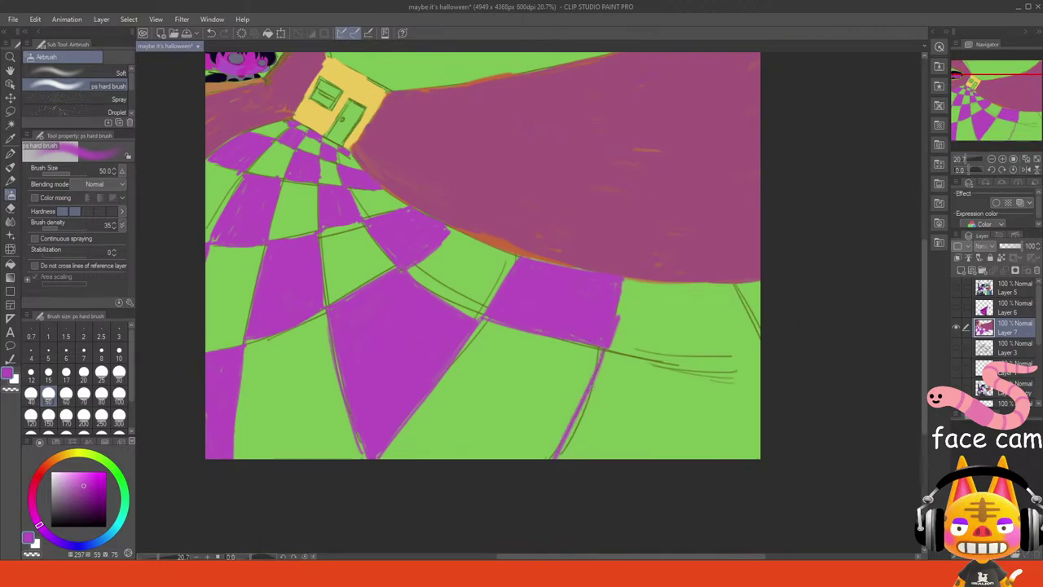
key(ctrl+z)
drag(603, 350, 563, 458)
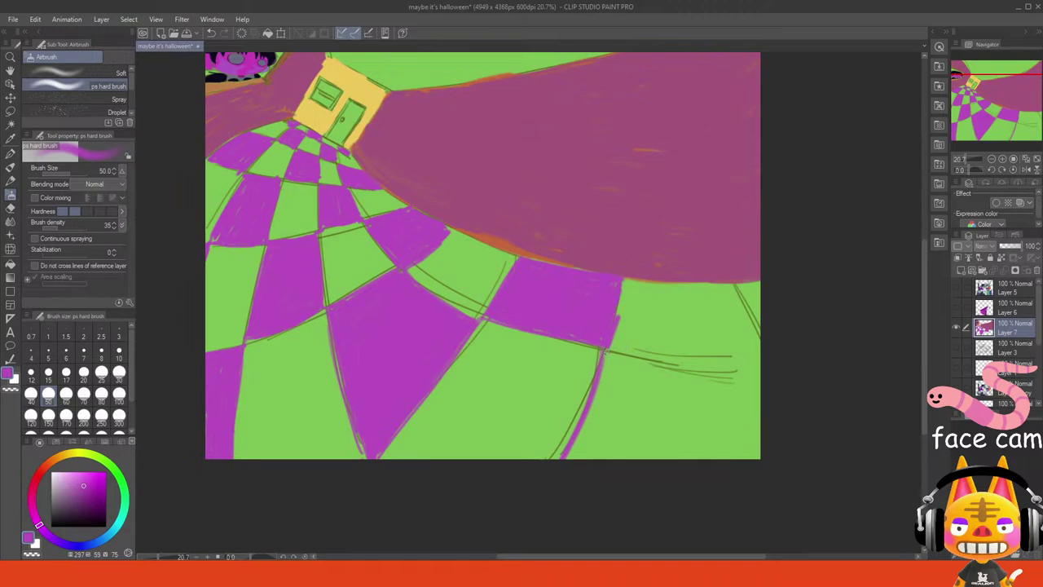
drag(604, 352, 759, 376)
- Paint the small triangular tile at the canvas's right edge purple and fill the outlined lower-right floor tile
drag(759, 324, 738, 288)
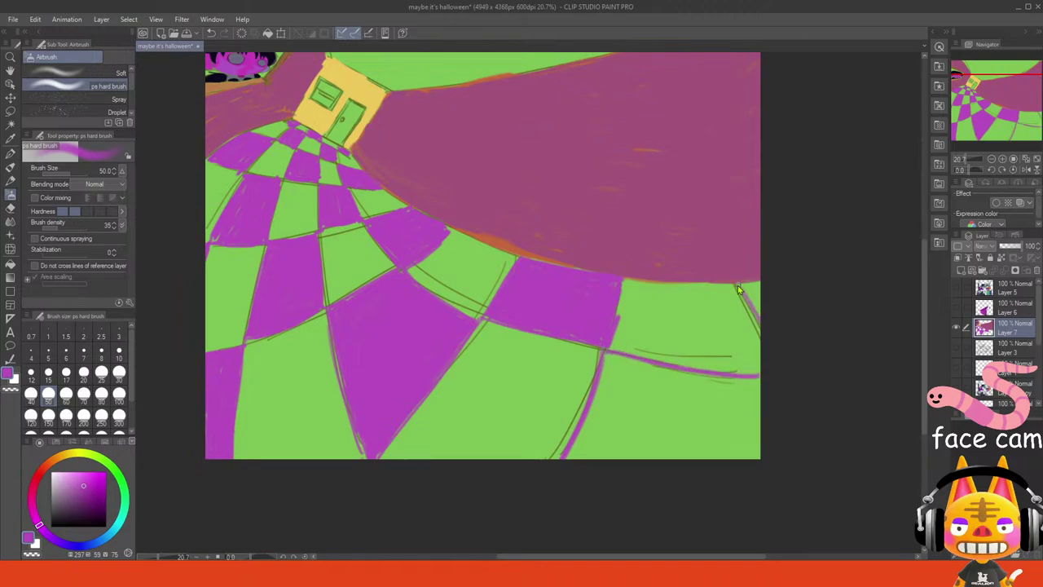
key(ctrl+z)
mouse_move(771, 347)
mouse_down()
mouse_move(745, 291)
mouse_move(759, 315)
mouse_up()
drag(759, 315, 751, 289)
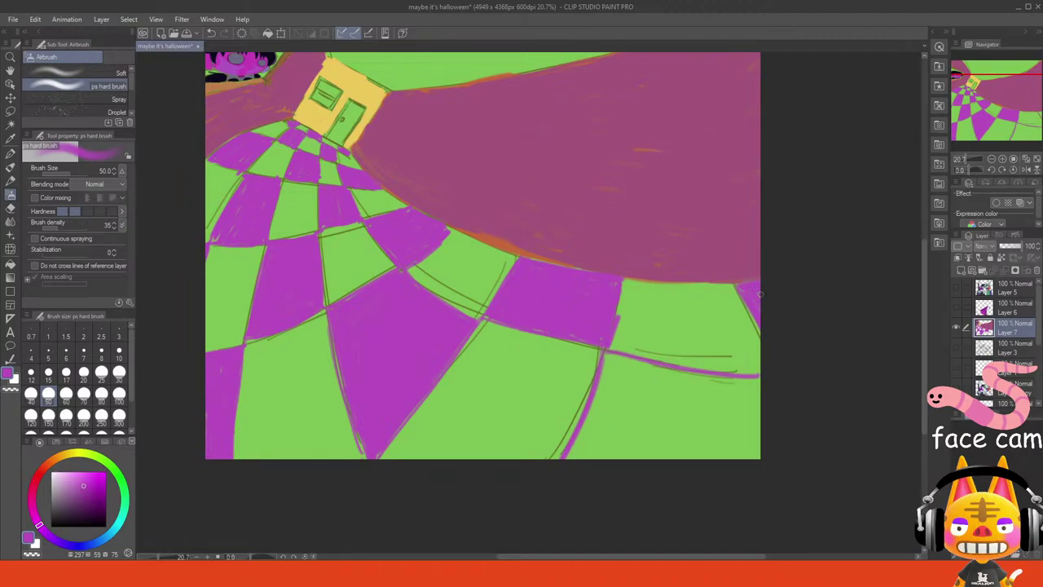
mouse_move(601, 355)
mouse_down()
mouse_move(574, 456)
mouse_move(619, 383)
mouse_move(592, 458)
mouse_up()
mouse_move(621, 408)
mouse_down()
mouse_move(620, 359)
mouse_move(625, 371)
mouse_move(710, 377)
mouse_move(610, 456)
mouse_move(624, 372)
mouse_move(616, 470)
mouse_move(645, 378)
mouse_move(629, 468)
mouse_move(653, 388)
mouse_move(642, 474)
mouse_move(657, 458)
mouse_move(672, 392)
mouse_move(668, 472)
mouse_move(686, 395)
mouse_move(669, 411)
mouse_move(672, 461)
mouse_move(699, 394)
mouse_move(684, 469)
mouse_move(724, 411)
mouse_move(689, 478)
mouse_move(707, 455)
mouse_move(779, 435)
mouse_move(705, 465)
mouse_move(772, 423)
mouse_move(763, 409)
mouse_move(681, 399)
mouse_move(768, 385)
mouse_move(702, 433)
mouse_move(763, 412)
mouse_move(690, 462)
mouse_move(738, 435)
mouse_move(664, 456)
mouse_up()
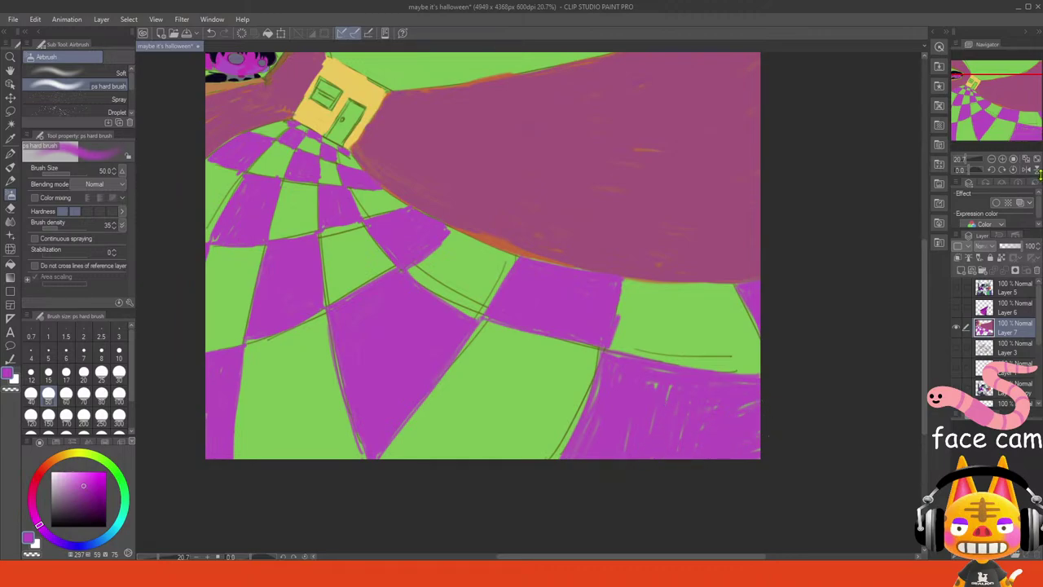
- Check the finished checkerboard against the figures and table by briefly showing Layer 6 and Layer 5
click(1026, 160)
click(956, 307)
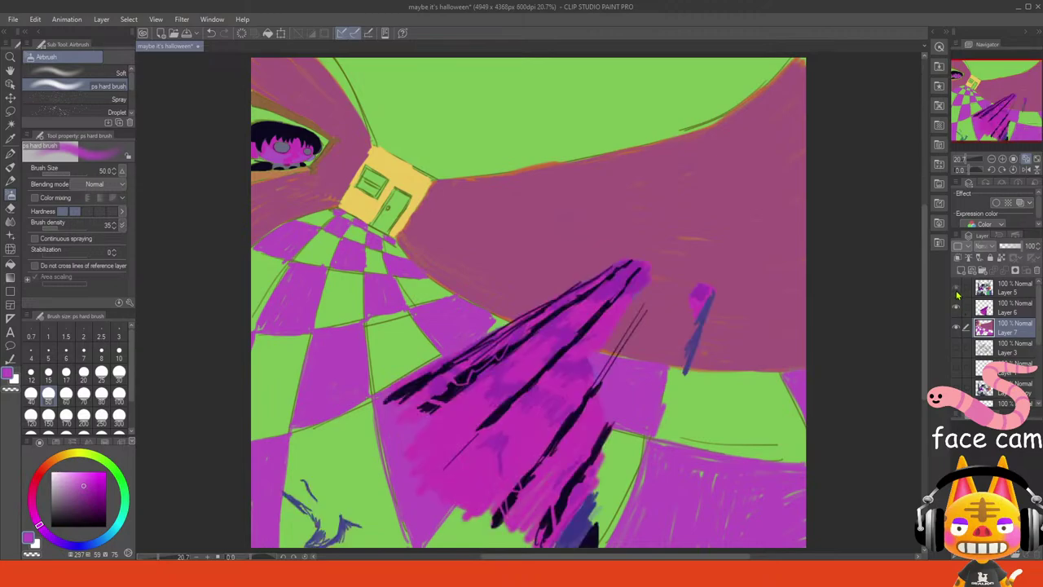
click(956, 287)
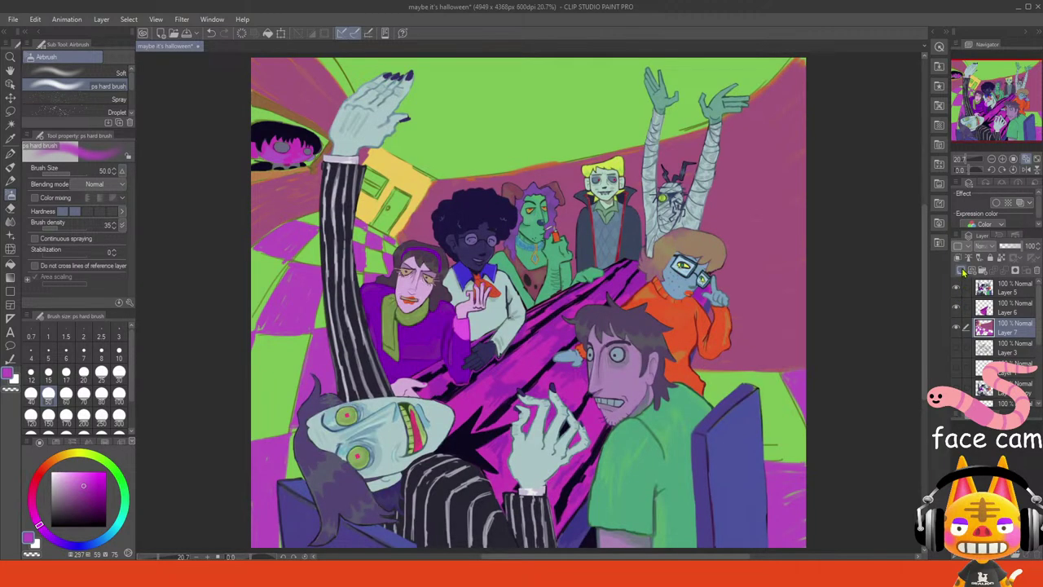
click(956, 287)
click(956, 307)
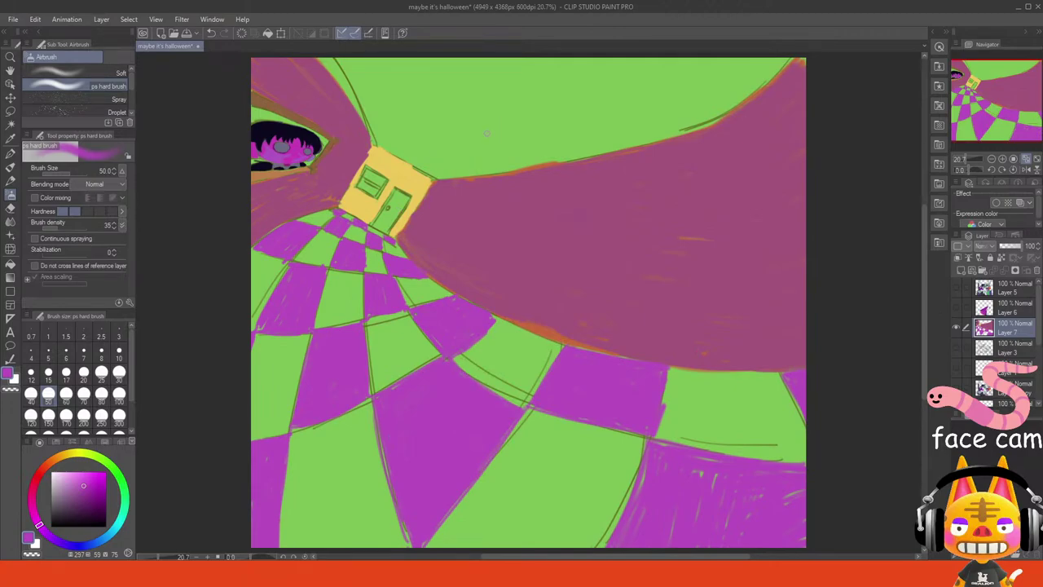
- Lasso the large mauve wall between the house and the canvas's right edge, cutting loosely through the green ceiling
key(m)
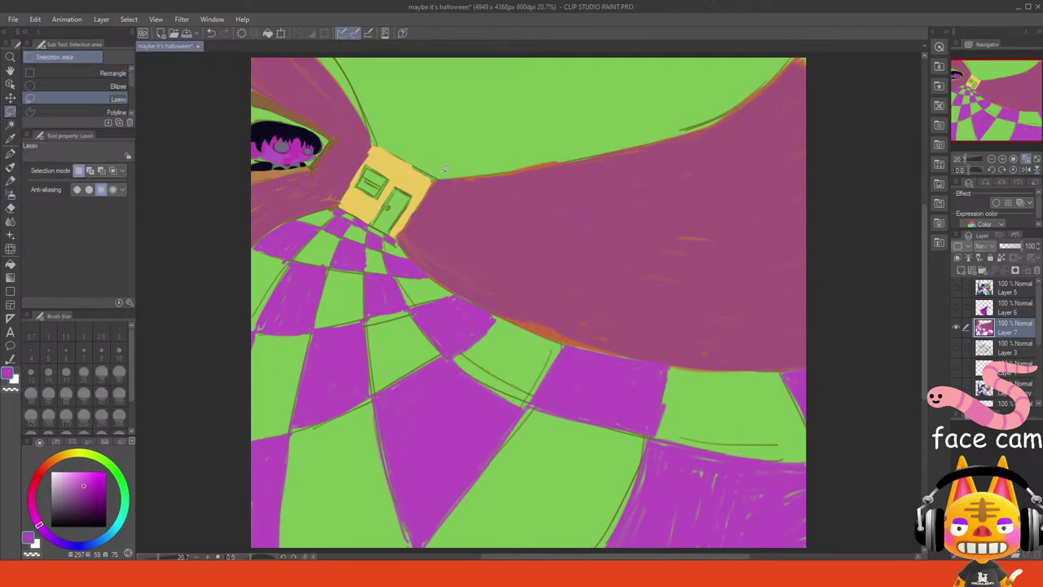
mouse_move(425, 188)
mouse_down()
mouse_move(399, 228)
mouse_move(412, 256)
mouse_move(520, 330)
mouse_move(663, 374)
mouse_move(814, 369)
mouse_move(840, 356)
mouse_move(879, 215)
mouse_move(871, 91)
mouse_move(837, 48)
mouse_move(766, 43)
mouse_move(562, 129)
mouse_up()
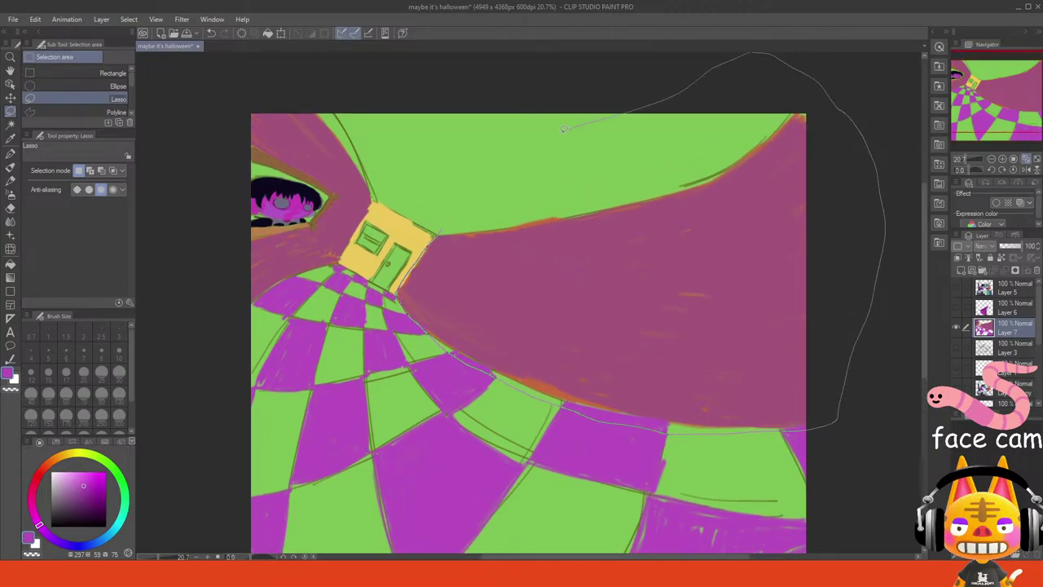
drag(487, 194, 480, 199)
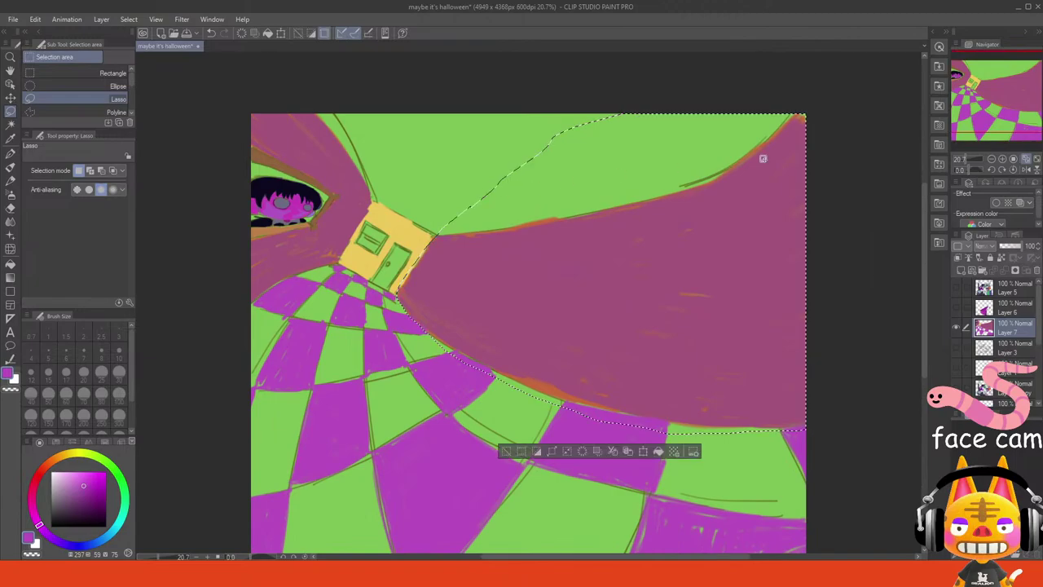
- Refine the selection's lower edge so it follows the boundary between the mauve wall and the floor tiles
click(1002, 159)
click(1002, 159)
click(1002, 159)
drag(992, 104, 983, 96)
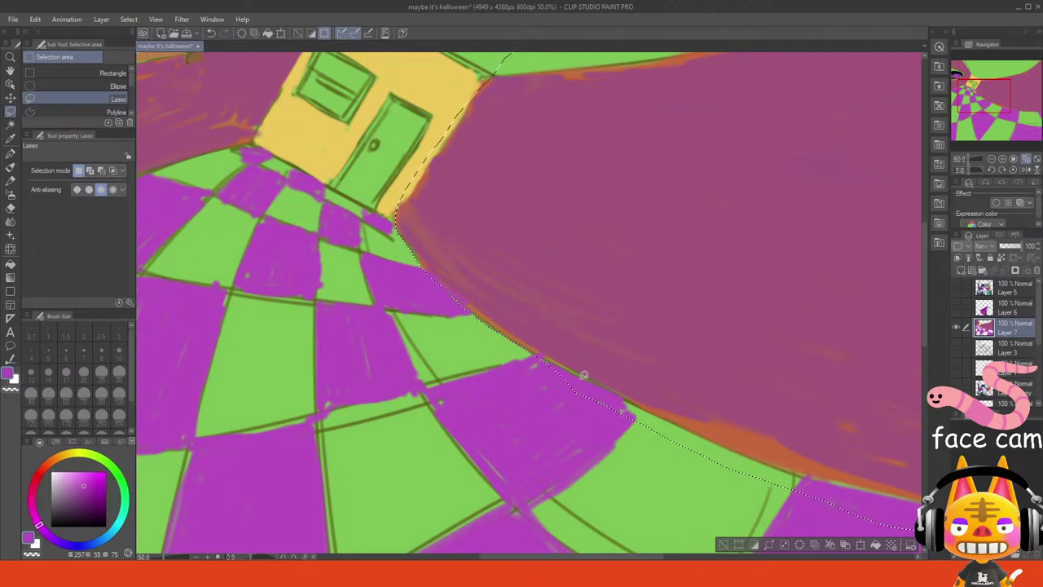
drag(984, 97, 997, 104)
mouse_move(432, 290)
mouse_down()
mouse_move(619, 367)
mouse_move(667, 419)
mouse_up()
mouse_move(620, 358)
mouse_down()
mouse_move(368, 253)
mouse_move(606, 351)
mouse_move(503, 260)
mouse_move(473, 268)
mouse_move(567, 295)
mouse_move(570, 321)
mouse_up()
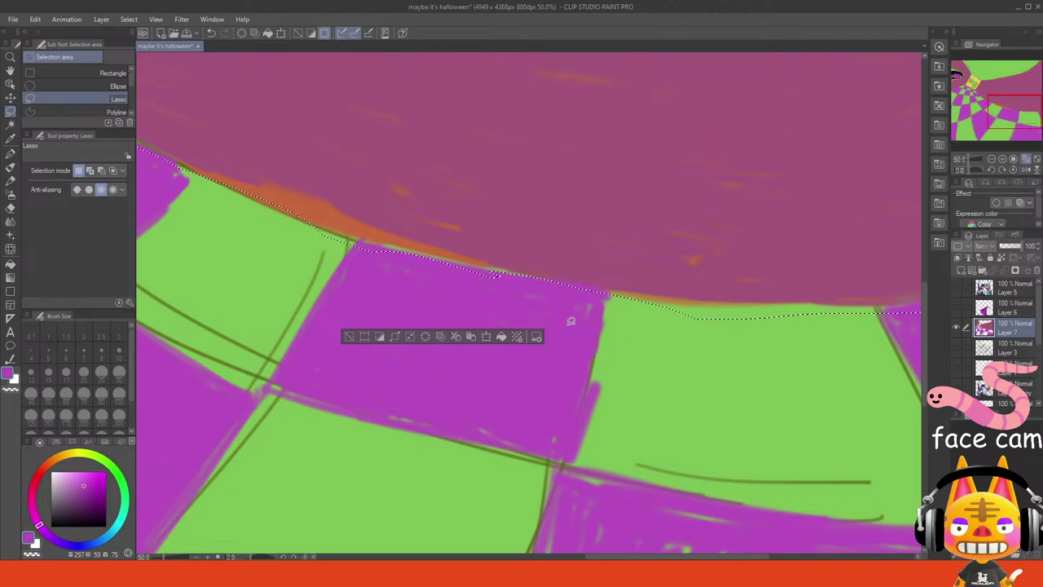
mouse_move(1002, 91)
mouse_down()
mouse_move(1034, 107)
mouse_move(921, 104)
mouse_move(959, 95)
mouse_up()
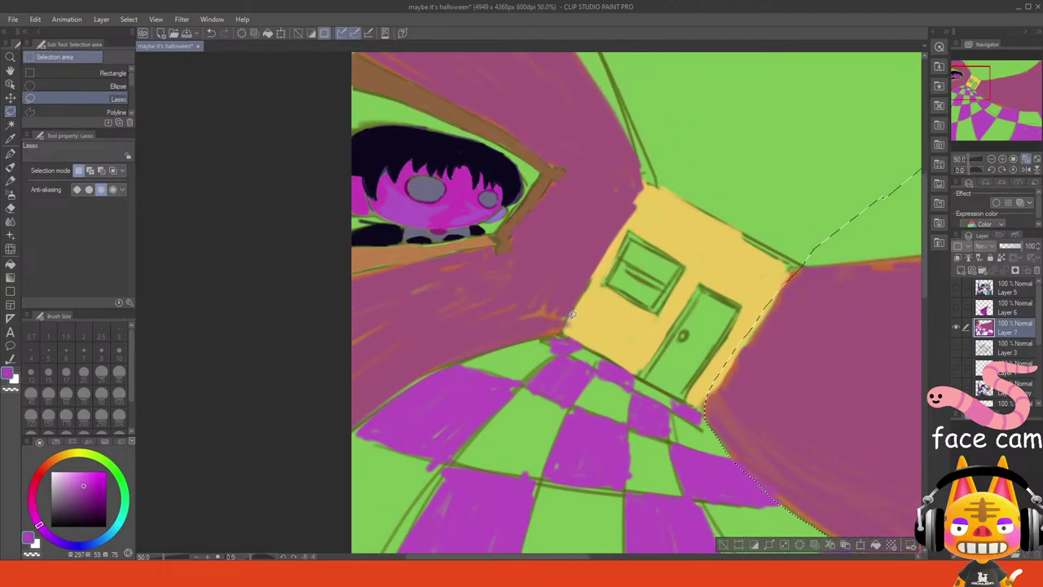
mouse_move(573, 313)
mouse_down()
mouse_move(556, 332)
mouse_move(405, 385)
mouse_move(332, 438)
mouse_move(317, 386)
mouse_move(327, 290)
mouse_move(324, 38)
mouse_move(366, 48)
mouse_move(509, 146)
mouse_move(599, 260)
mouse_move(651, 370)
mouse_move(565, 528)
mouse_up()
mouse_move(354, 482)
mouse_down()
mouse_move(501, 447)
mouse_move(513, 456)
mouse_move(518, 434)
mouse_move(572, 371)
mouse_move(368, 253)
mouse_up()
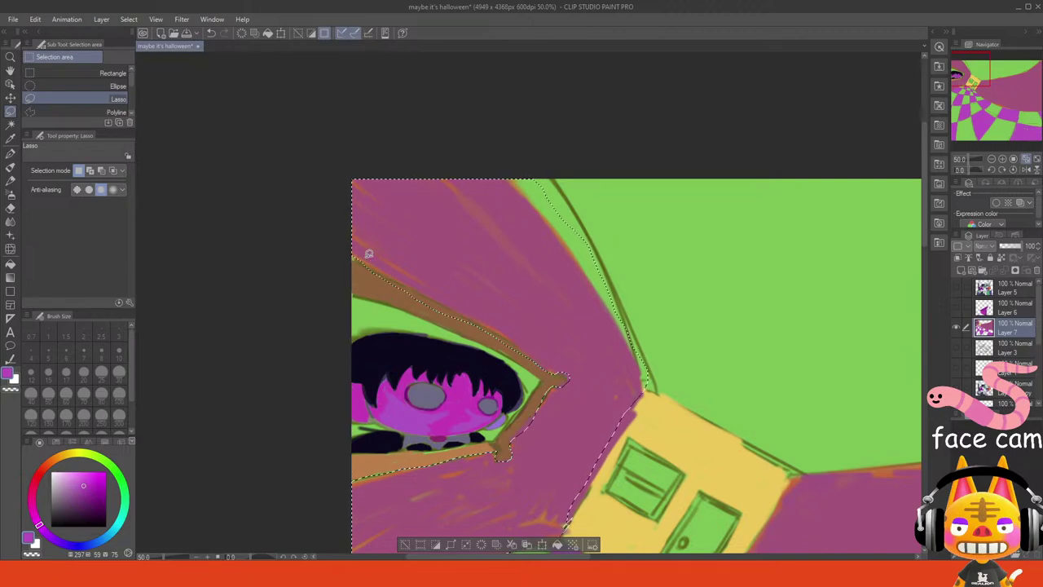
click(1008, 168)
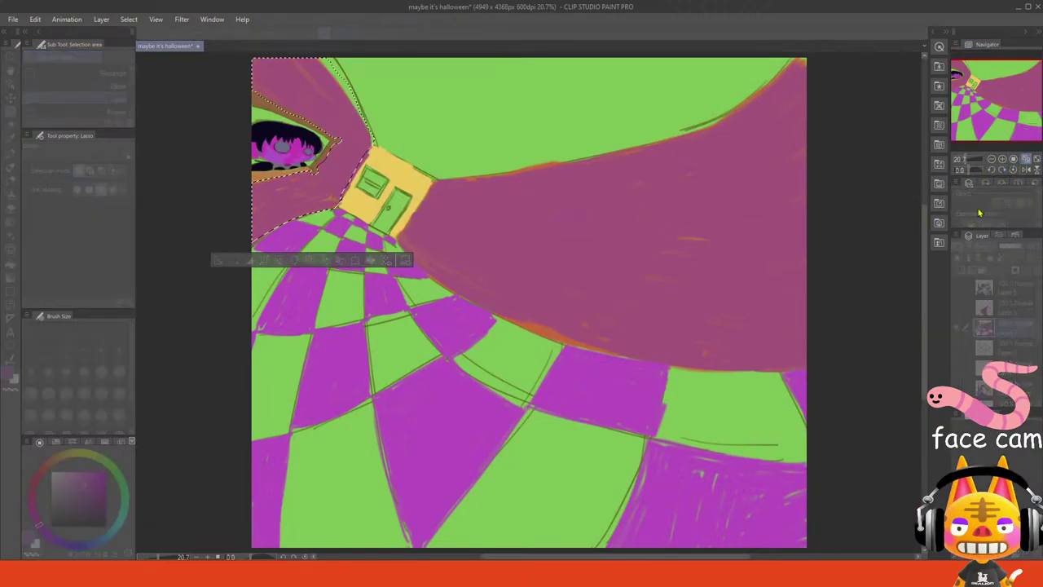
key(ctrl+z)
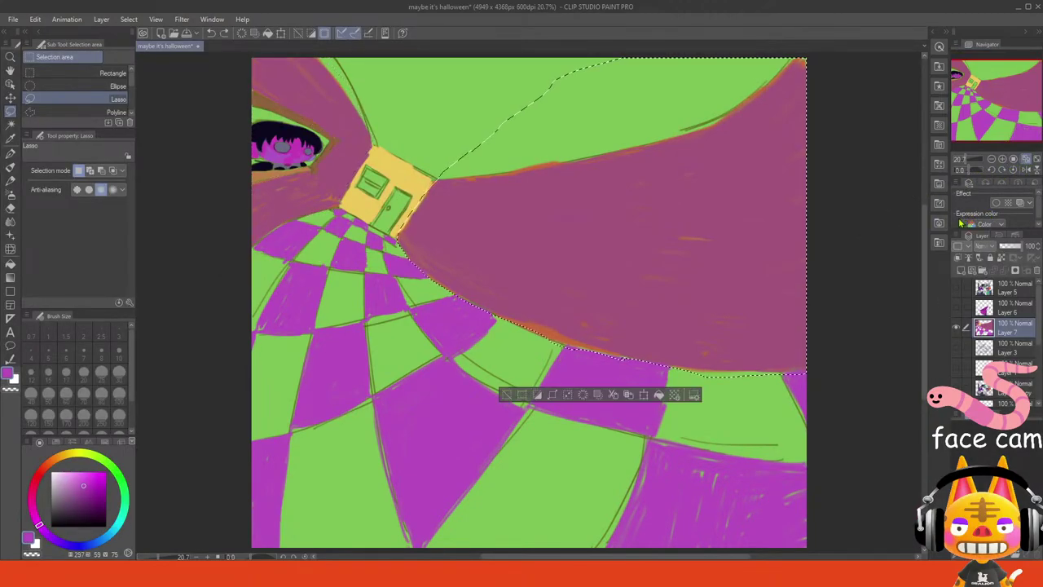
- Adjust the hue and saturation of the selected mauve wall to turn it a vivid magenta
click(914, 209)
drag(854, 211, 821, 213)
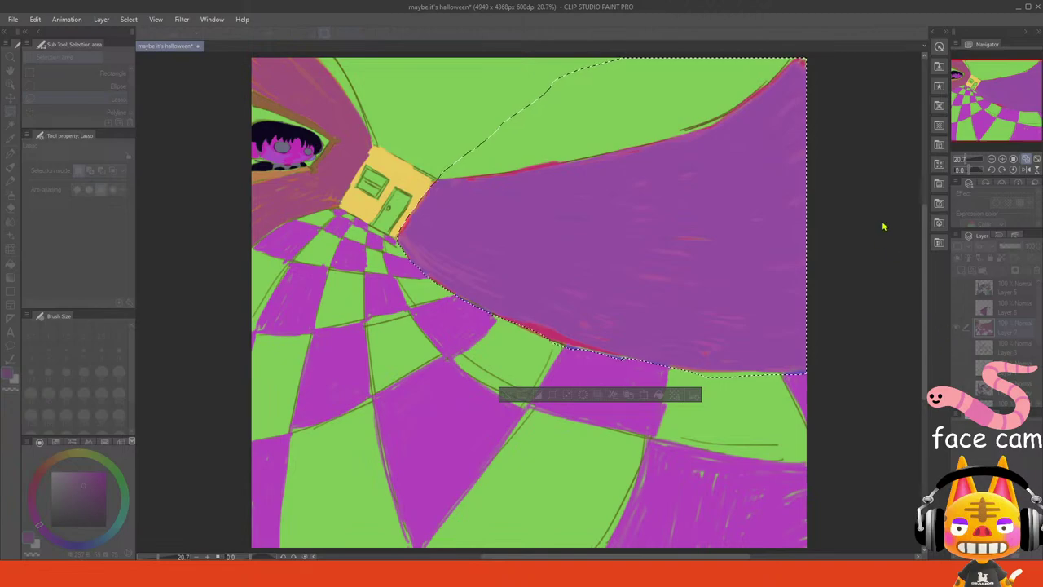
drag(908, 218, 917, 246)
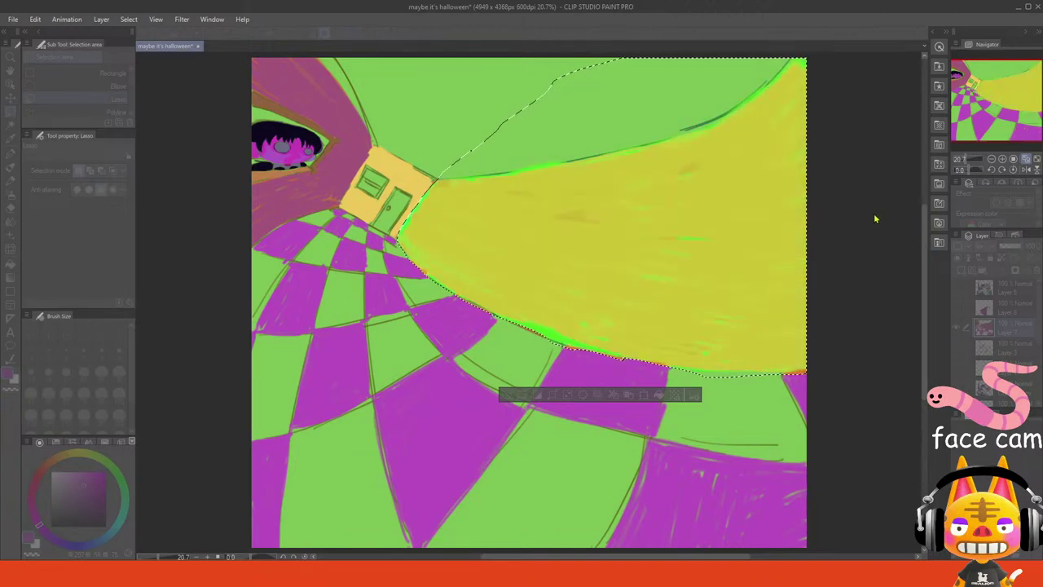
drag(877, 218, 872, 215)
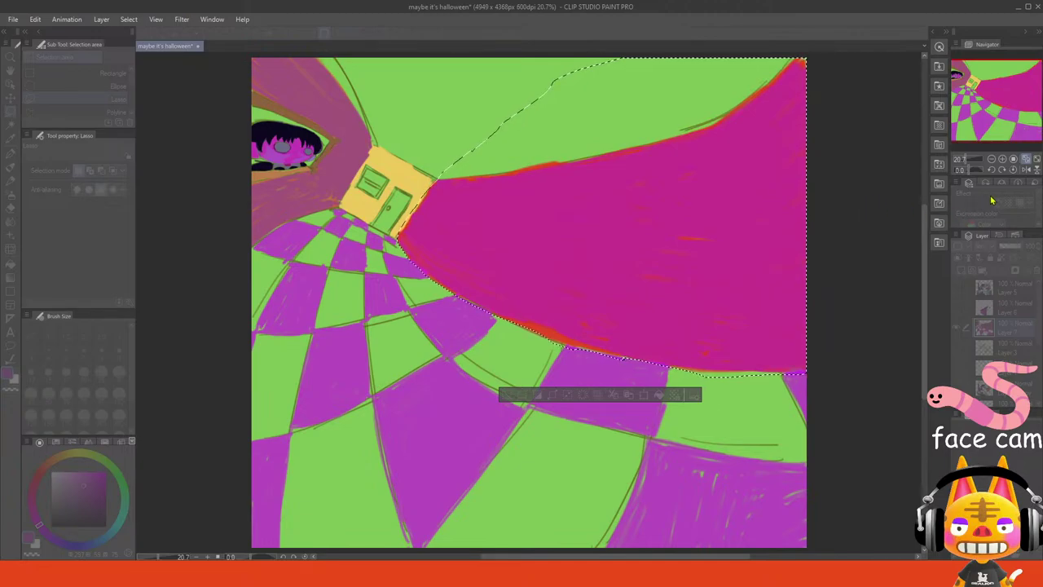
click(991, 199)
- Review the magenta wall with Layers 5 and 6 shown, clear the selection, and hide both layers again
click(957, 307)
click(956, 291)
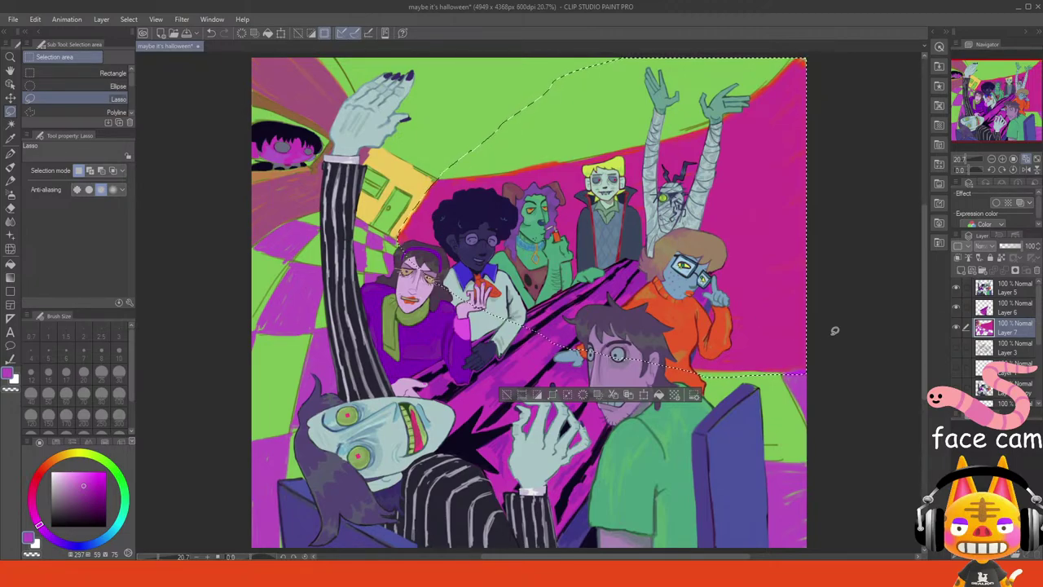
click(506, 395)
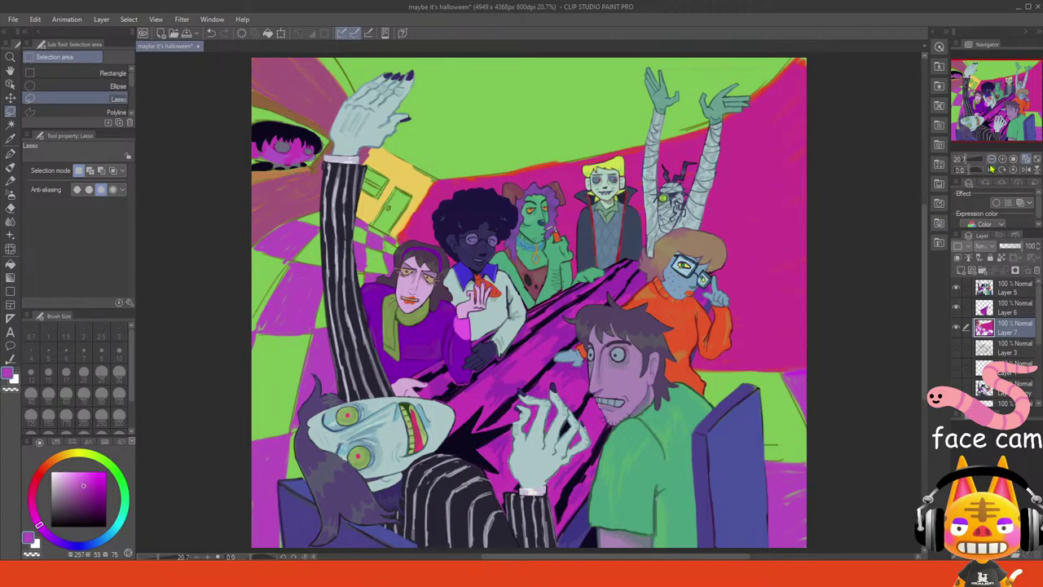
drag(1003, 126, 985, 121)
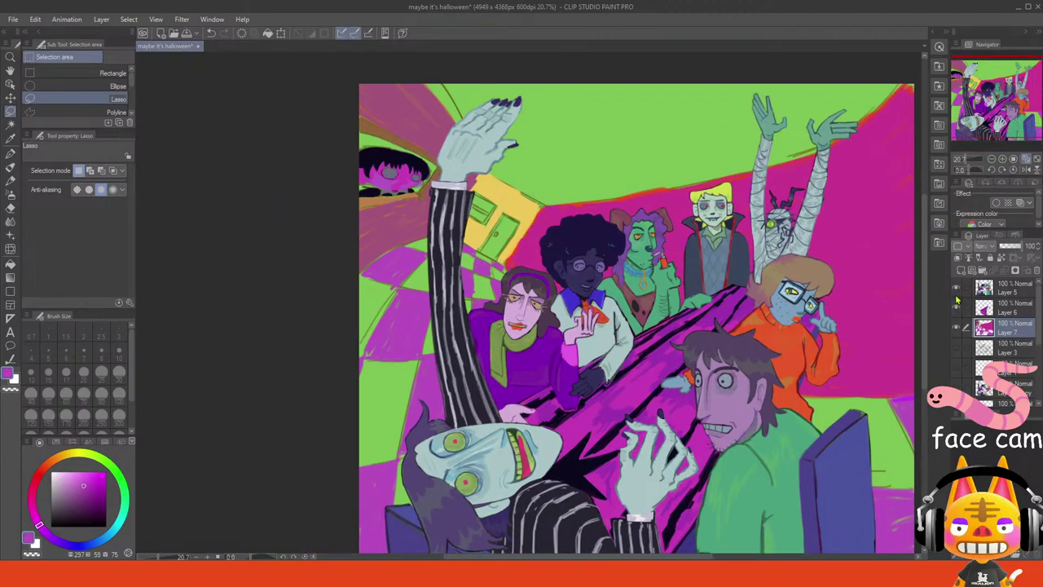
click(957, 307)
click(957, 288)
- Sample the wall's magenta and airbrush it over the mauve area below the eye and along the house's left side
click(1002, 159)
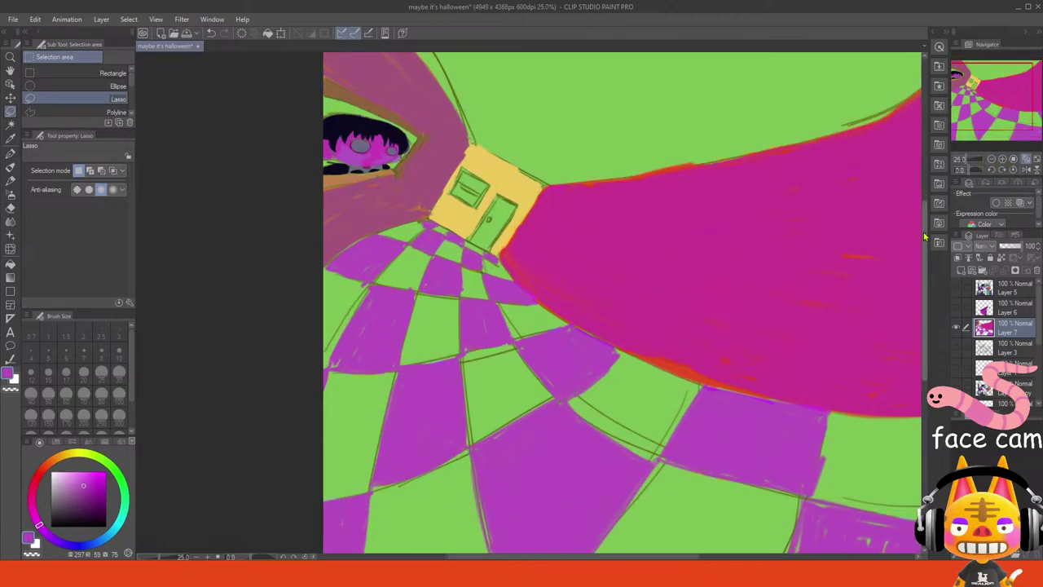
right_click(742, 278)
drag(1010, 120, 989, 112)
click(1002, 160)
click(1002, 159)
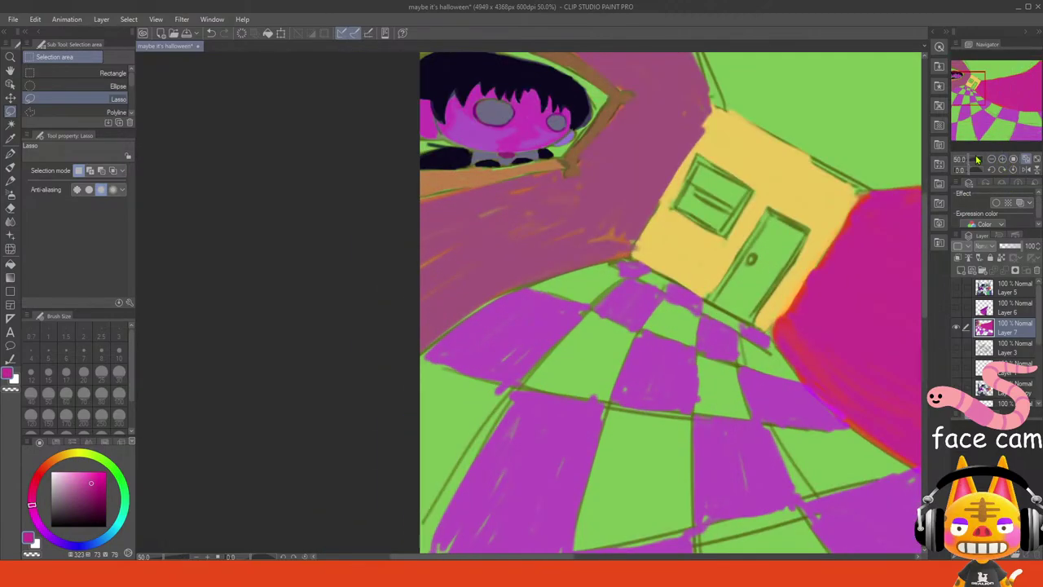
click(11, 194)
mouse_move(456, 234)
mouse_down()
mouse_move(490, 213)
mouse_move(440, 225)
mouse_move(464, 205)
mouse_move(411, 218)
mouse_move(546, 188)
mouse_move(389, 277)
mouse_move(563, 200)
mouse_move(558, 215)
mouse_move(457, 293)
mouse_move(424, 334)
mouse_move(553, 258)
mouse_move(609, 250)
mouse_move(704, 126)
mouse_up()
- Paint magenta along the mauve band's ceiling edge and the brown eye frame, using brush size 30 around the frame's corner
drag(965, 86, 968, 78)
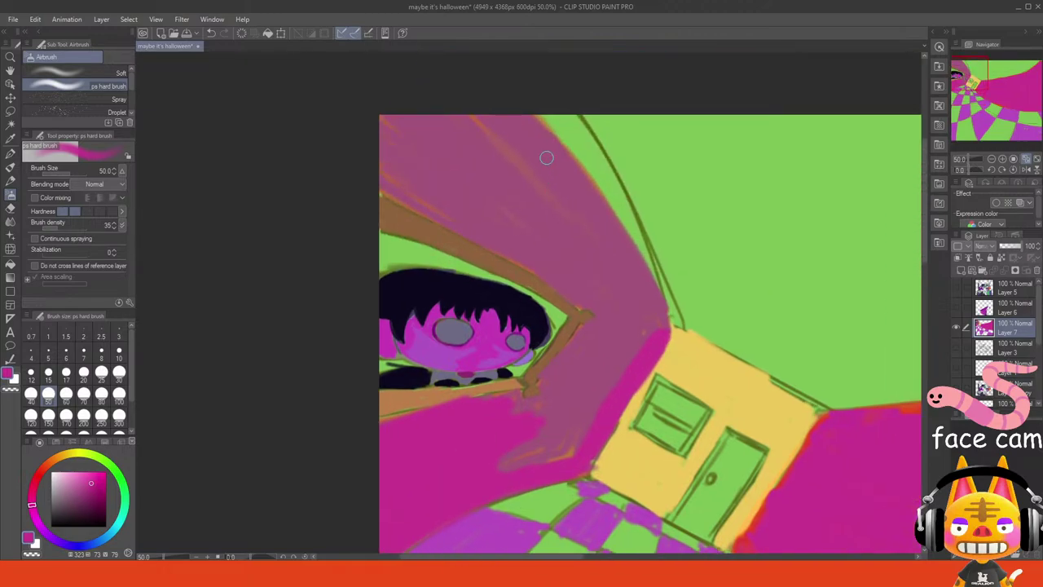
mouse_move(499, 113)
mouse_down()
mouse_move(612, 245)
mouse_move(567, 162)
mouse_move(628, 249)
mouse_up()
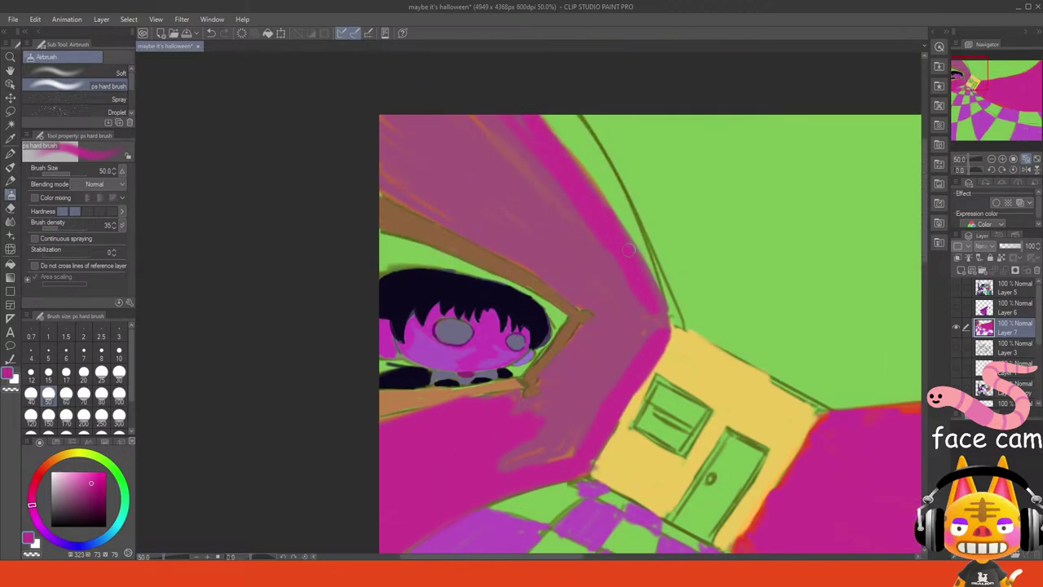
mouse_move(381, 143)
mouse_down()
mouse_move(489, 232)
mouse_move(390, 193)
mouse_move(499, 238)
mouse_move(565, 291)
mouse_up()
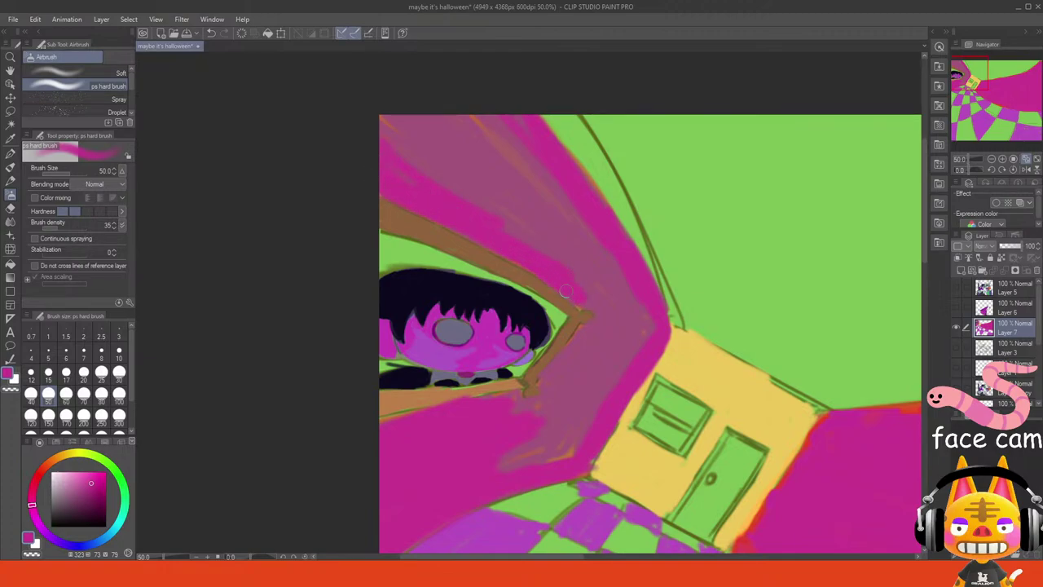
click(119, 373)
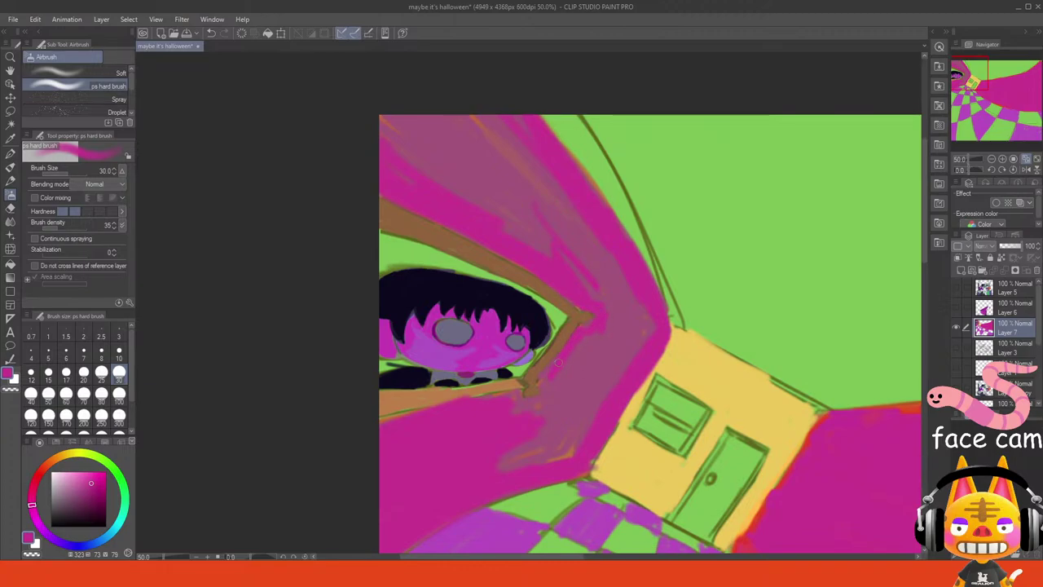
drag(541, 394, 521, 391)
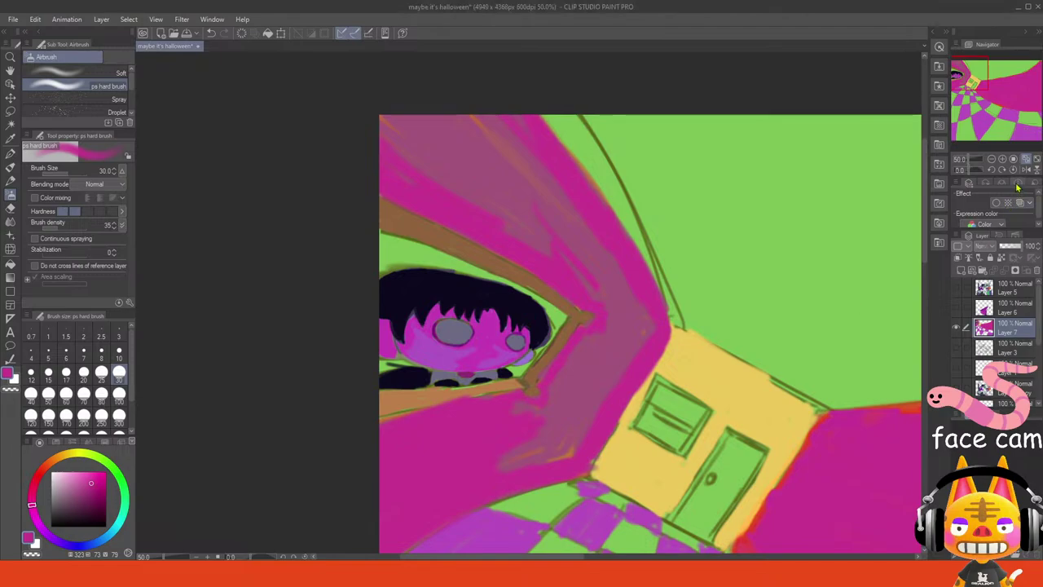
- Check the magenta band against the whole illustration by briefly showing Layers 5 and 6
click(1026, 159)
click(957, 305)
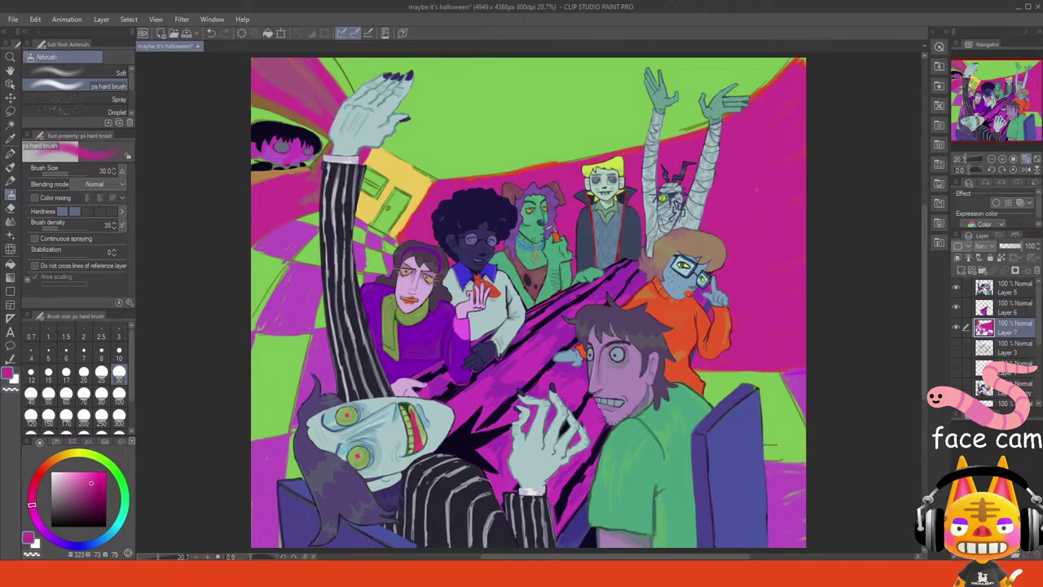
click(955, 307)
click(956, 288)
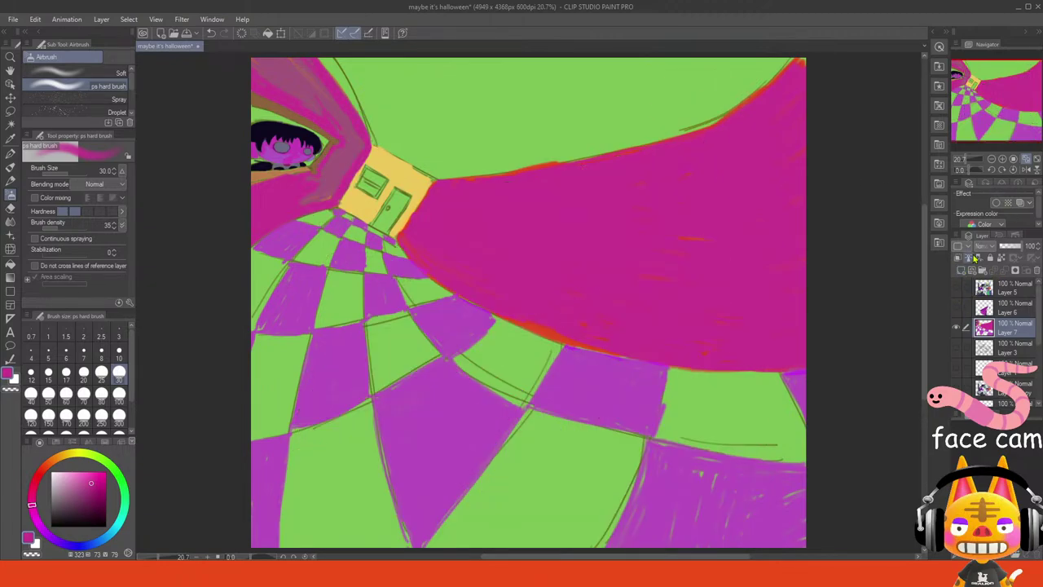
- Fill the remaining mauve areas between the eye frame and the house with magenta at brush size 60
click(1002, 158)
click(1002, 158)
click(1002, 159)
drag(992, 110, 948, 84)
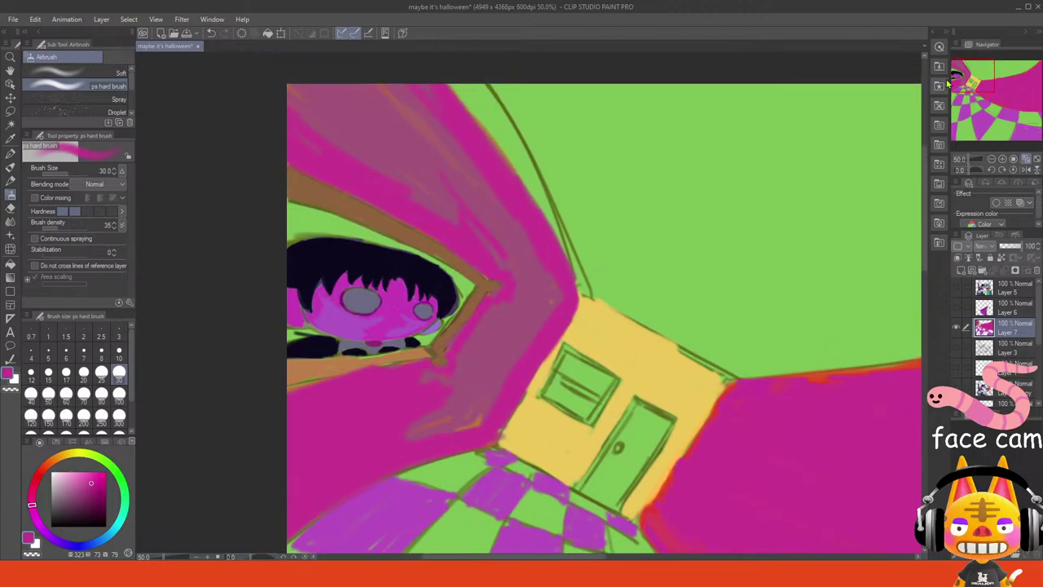
click(66, 393)
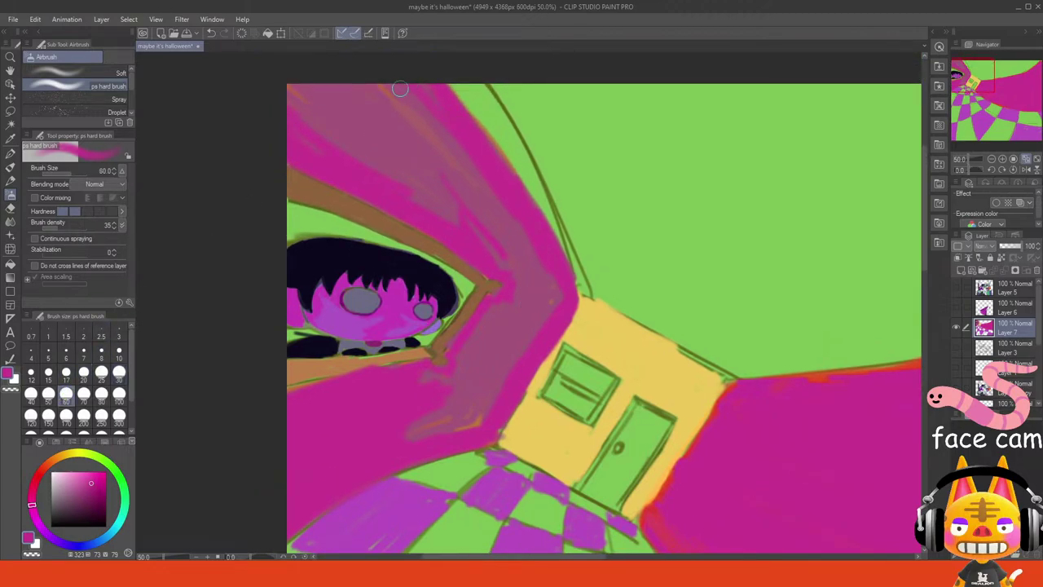
mouse_move(446, 151)
mouse_down()
mouse_move(347, 89)
mouse_move(415, 171)
mouse_move(456, 173)
mouse_move(535, 264)
mouse_up()
mouse_move(502, 334)
mouse_down()
mouse_move(444, 383)
mouse_move(427, 380)
mouse_move(395, 434)
mouse_move(442, 430)
mouse_move(504, 367)
mouse_move(530, 304)
mouse_up()
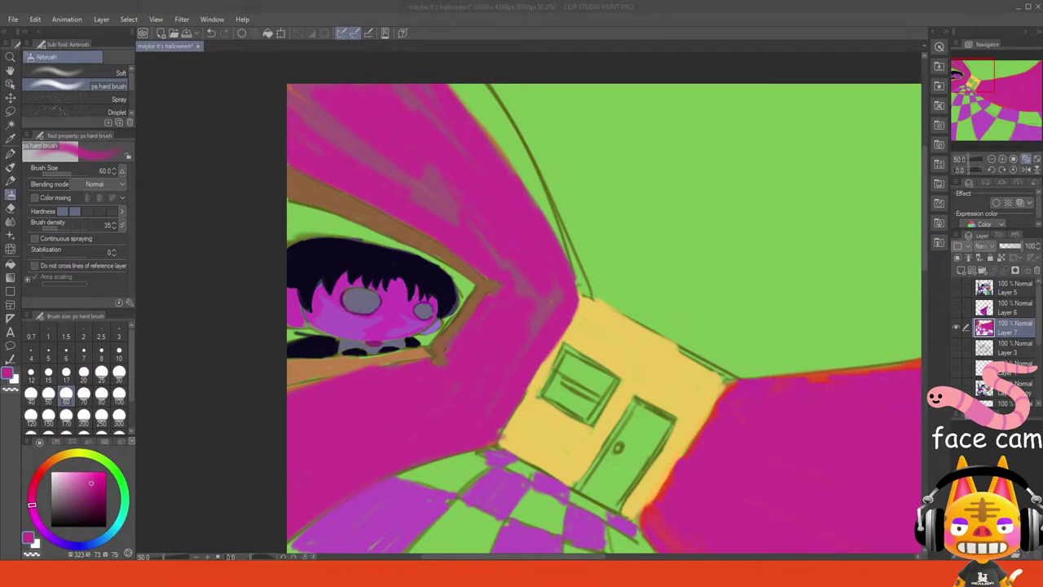
- Cover the remaining mauve streaks in the band above the eye frame with magenta
click(330, 513)
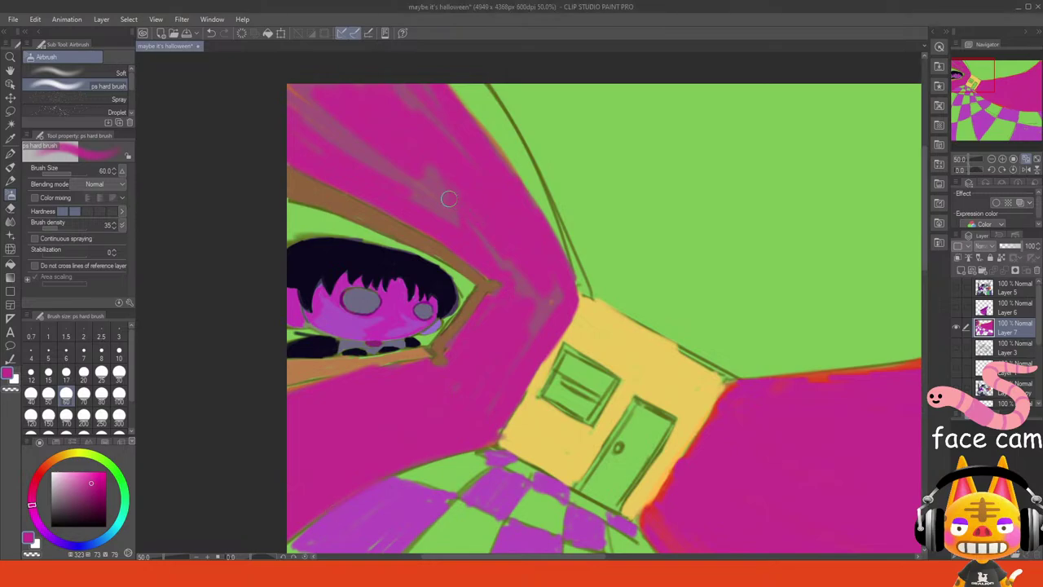
mouse_move(448, 198)
mouse_down()
mouse_move(398, 136)
mouse_move(464, 223)
mouse_move(314, 116)
mouse_move(409, 185)
mouse_up()
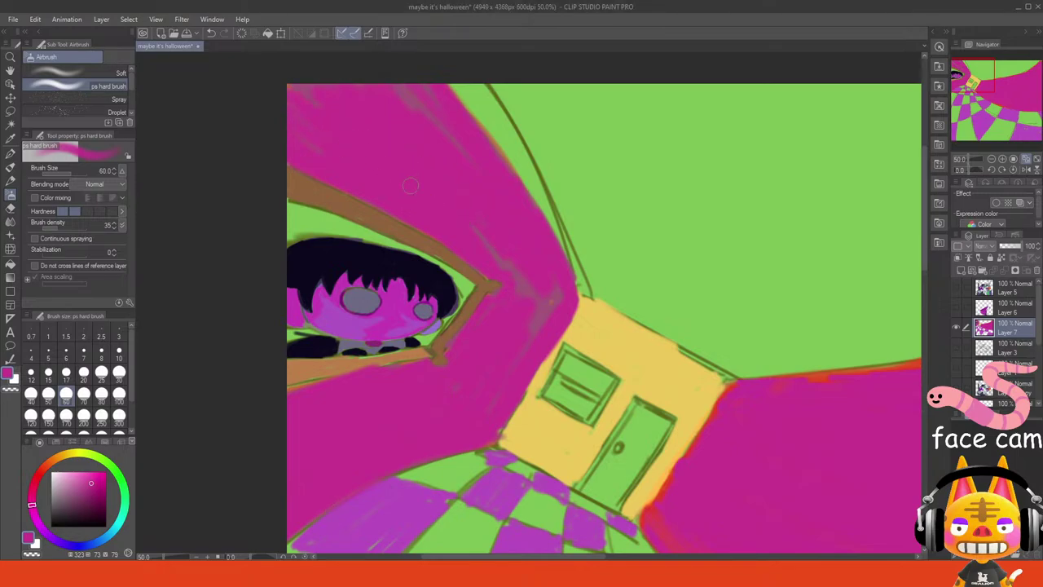
drag(434, 128, 473, 161)
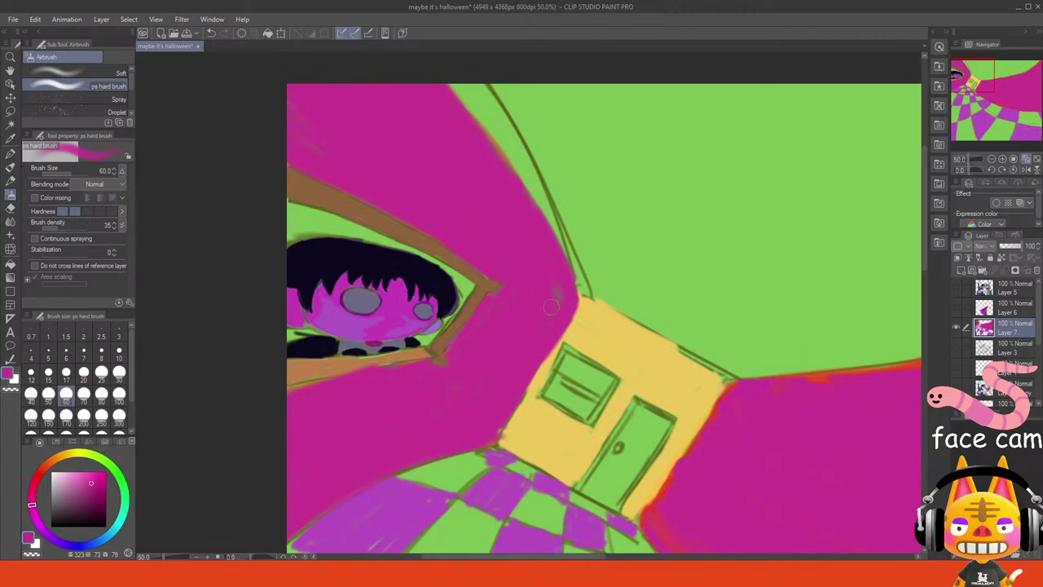
- Sample the red at the house's right edge and paint it above the door, then between window and door at brush size 30
mouse_move(964, 81)
mouse_down()
mouse_move(984, 95)
mouse_move(961, 77)
mouse_move(972, 82)
mouse_up()
click(1003, 157)
click(1003, 156)
click(1003, 156)
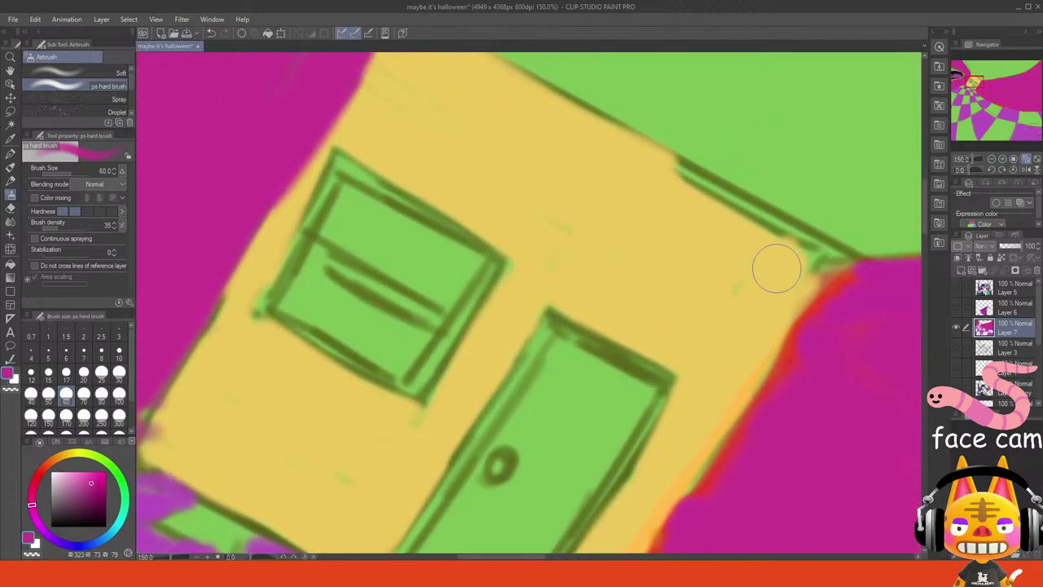
alt+click(787, 338)
mouse_move(702, 290)
mouse_down()
mouse_move(707, 317)
mouse_move(589, 290)
mouse_move(678, 337)
mouse_move(652, 338)
mouse_up()
click(119, 372)
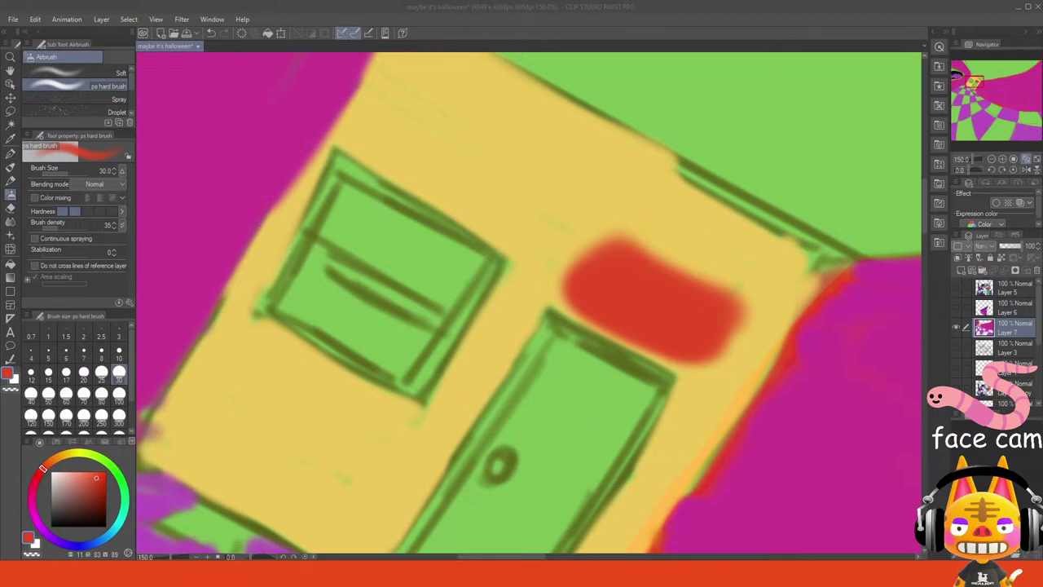
mouse_move(508, 274)
mouse_down()
mouse_move(442, 403)
mouse_move(451, 407)
mouse_move(443, 428)
mouse_move(466, 420)
mouse_move(464, 397)
mouse_move(408, 484)
mouse_move(445, 401)
mouse_move(457, 409)
mouse_move(409, 488)
mouse_up()
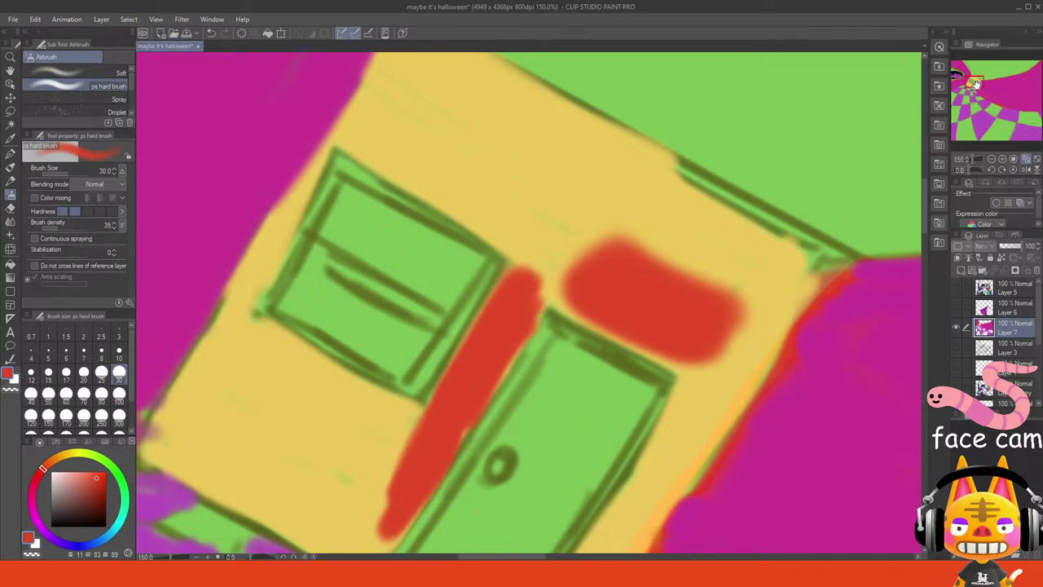
- Fill the house front below the window with red, from the floor line up to the window and door
drag(976, 83, 972, 85)
mouse_move(298, 333)
mouse_down()
mouse_move(374, 379)
mouse_move(396, 378)
mouse_move(501, 455)
mouse_up()
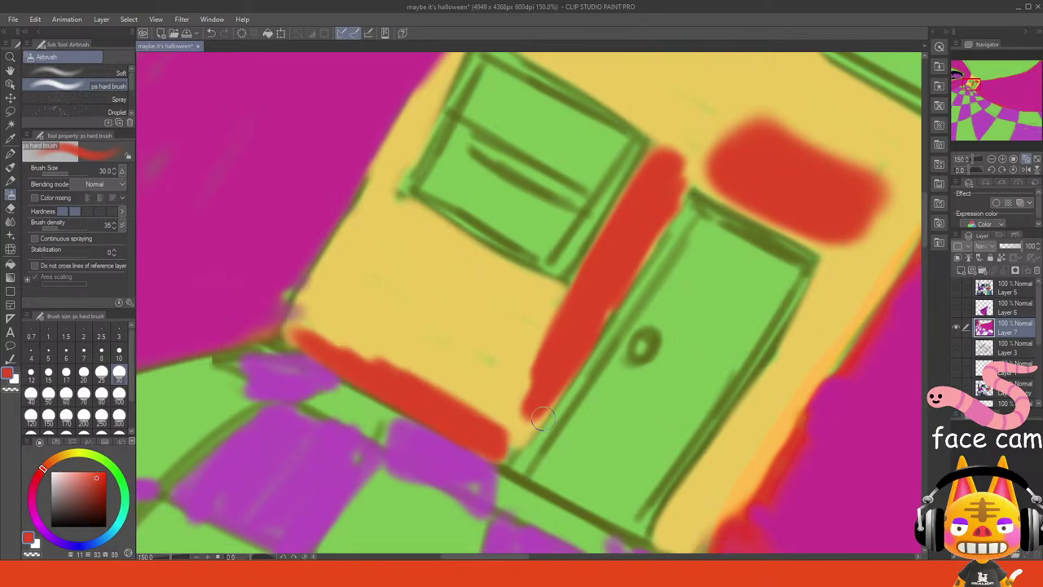
drag(542, 418, 517, 392)
mouse_move(375, 334)
mouse_down()
mouse_move(489, 407)
mouse_move(459, 353)
mouse_move(496, 333)
mouse_move(486, 305)
mouse_move(549, 312)
mouse_move(473, 242)
mouse_move(442, 233)
mouse_move(554, 295)
mouse_move(582, 296)
mouse_move(517, 407)
mouse_move(382, 337)
mouse_move(290, 328)
mouse_move(326, 256)
mouse_move(352, 251)
mouse_move(370, 281)
mouse_move(373, 315)
mouse_move(317, 303)
mouse_move(330, 342)
mouse_up()
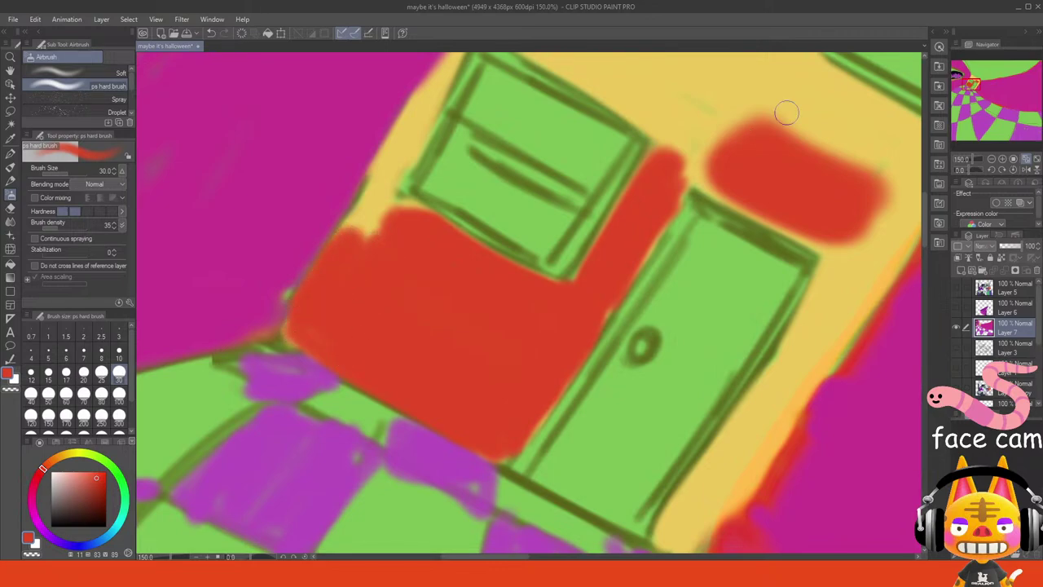
- Paint the house wall beside and above the window red, following the magenta wall and the roof line
drag(974, 83, 973, 80)
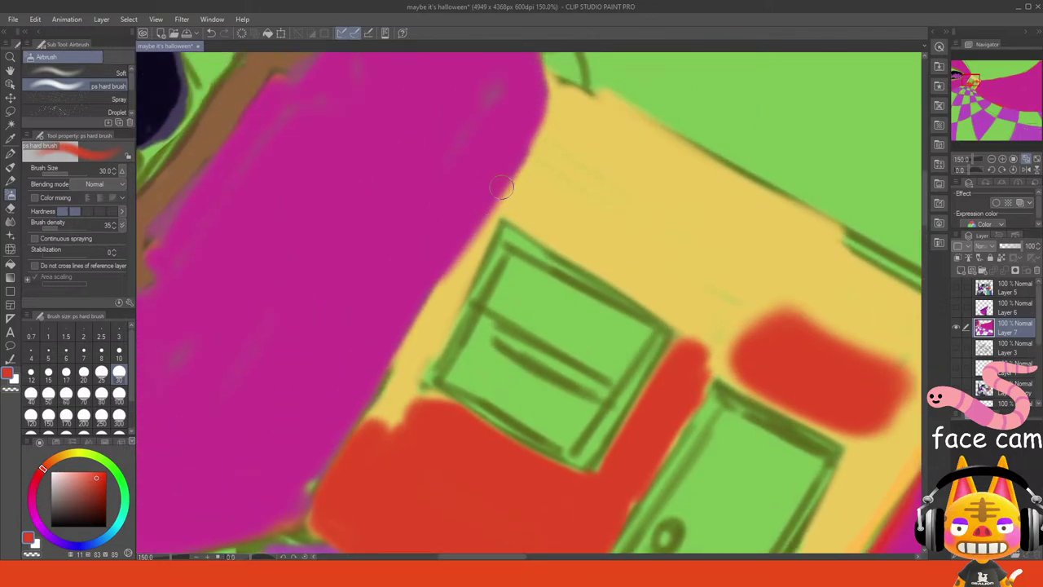
mouse_move(501, 187)
mouse_down()
mouse_move(388, 409)
mouse_move(395, 383)
mouse_move(427, 325)
mouse_move(403, 428)
mouse_move(446, 416)
mouse_move(430, 353)
mouse_move(425, 364)
mouse_move(462, 287)
mouse_move(454, 282)
mouse_move(563, 113)
mouse_move(554, 111)
mouse_move(495, 215)
mouse_move(528, 151)
mouse_up()
drag(973, 79, 978, 77)
mouse_move(297, 313)
mouse_down()
mouse_move(357, 347)
mouse_move(335, 347)
mouse_move(379, 383)
mouse_move(487, 417)
mouse_move(326, 297)
mouse_move(415, 356)
mouse_move(515, 400)
mouse_move(465, 352)
mouse_move(369, 290)
mouse_move(492, 339)
mouse_move(524, 341)
mouse_move(407, 253)
mouse_move(506, 286)
mouse_move(485, 272)
mouse_move(353, 210)
mouse_move(402, 249)
mouse_move(287, 216)
mouse_move(356, 279)
mouse_move(271, 248)
mouse_move(266, 266)
mouse_move(317, 302)
mouse_move(290, 290)
mouse_move(256, 220)
mouse_move(322, 233)
mouse_move(333, 218)
mouse_move(307, 171)
mouse_move(394, 231)
mouse_move(371, 210)
mouse_up()
- Paint the house wall red along the door's right side and up to the roof's right corner
drag(980, 98, 969, 85)
mouse_move(554, 330)
mouse_down()
mouse_move(451, 439)
mouse_move(447, 454)
mouse_move(471, 469)
mouse_move(466, 476)
mouse_move(557, 359)
mouse_move(569, 324)
mouse_move(548, 326)
mouse_move(517, 356)
mouse_move(530, 346)
mouse_move(524, 369)
mouse_move(558, 309)
mouse_move(556, 363)
mouse_move(570, 356)
mouse_move(621, 251)
mouse_move(610, 297)
mouse_move(641, 166)
mouse_move(636, 223)
mouse_up()
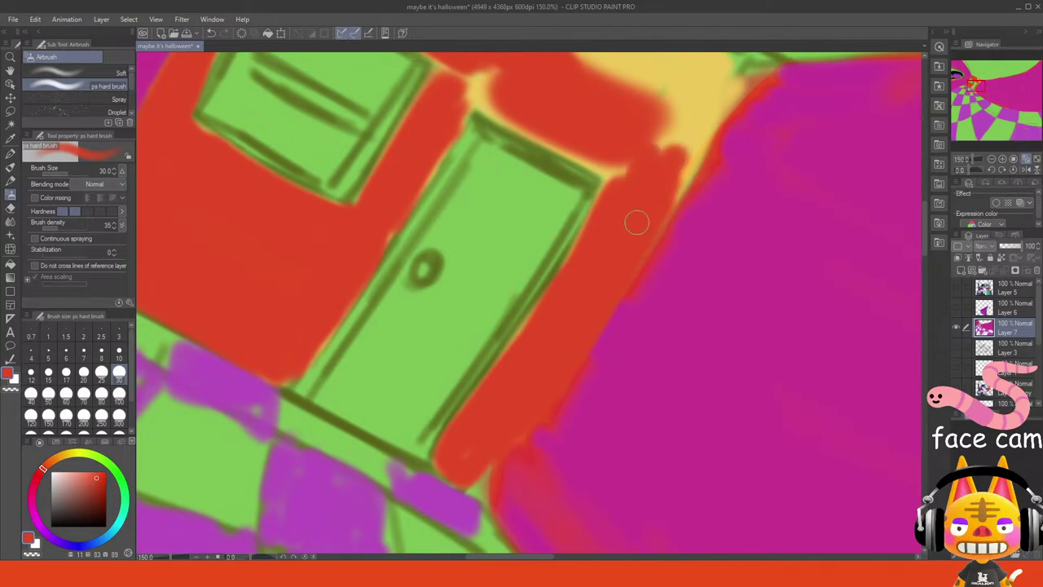
drag(976, 84, 957, 96)
mouse_move(476, 197)
mouse_down()
mouse_move(463, 164)
mouse_move(531, 188)
mouse_move(474, 123)
mouse_move(561, 210)
mouse_move(525, 206)
mouse_move(414, 152)
mouse_move(478, 186)
mouse_move(488, 157)
mouse_move(423, 86)
mouse_move(545, 178)
mouse_move(530, 237)
mouse_move(486, 220)
mouse_move(446, 182)
mouse_move(524, 211)
mouse_move(527, 290)
mouse_move(561, 257)
mouse_move(551, 268)
mouse_move(589, 206)
mouse_up()
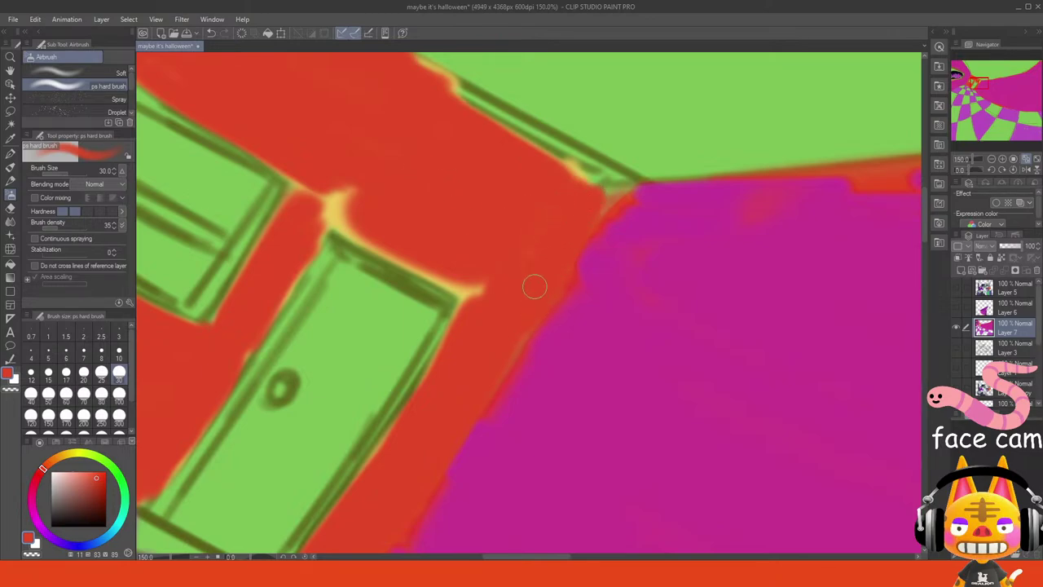
- Sample the leftover yellow and paint the left, bottom and right sides of the window frame at brush size 10
click(1028, 160)
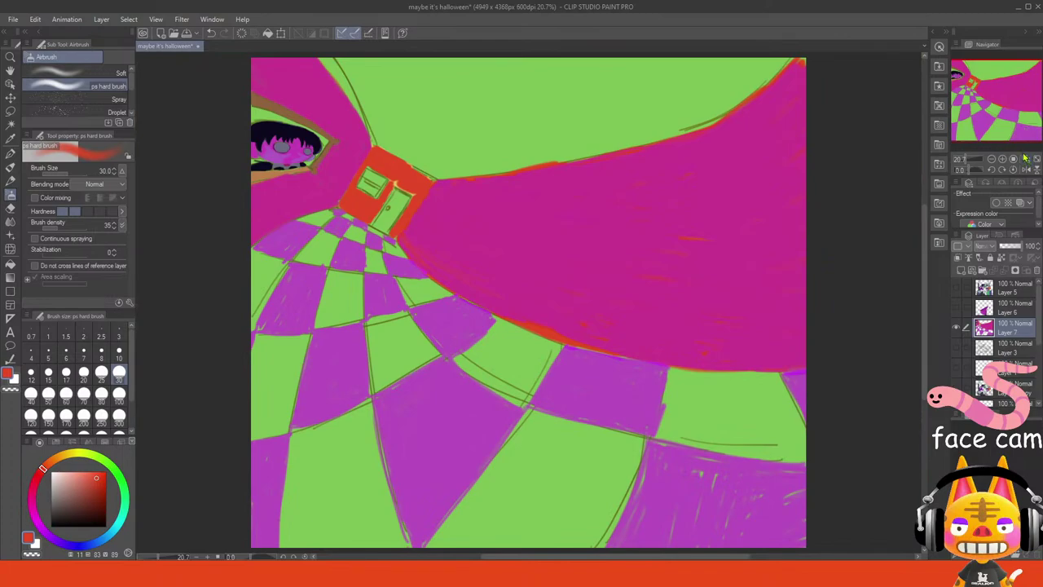
drag(991, 112, 957, 94)
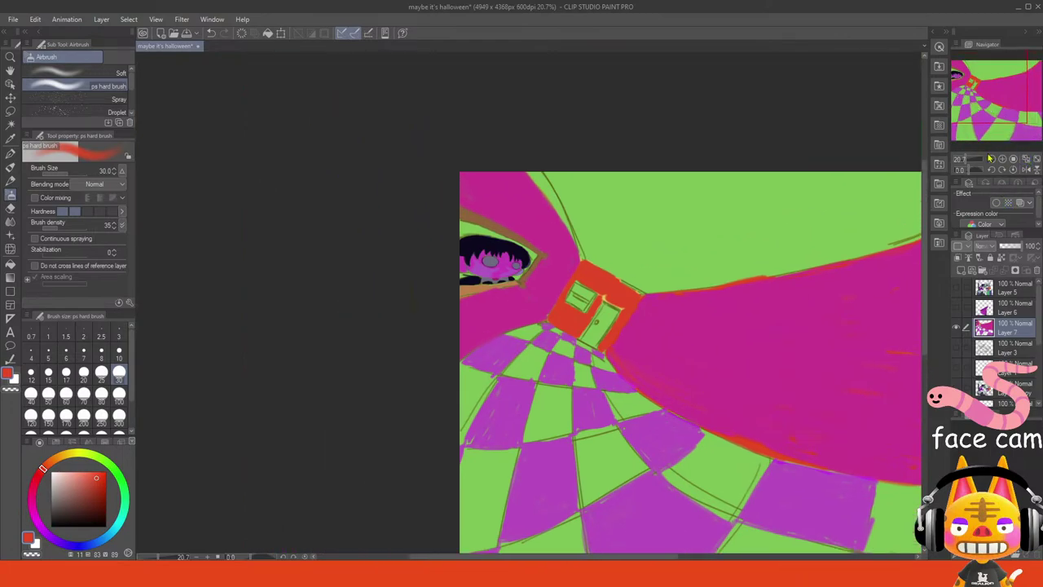
click(1001, 160)
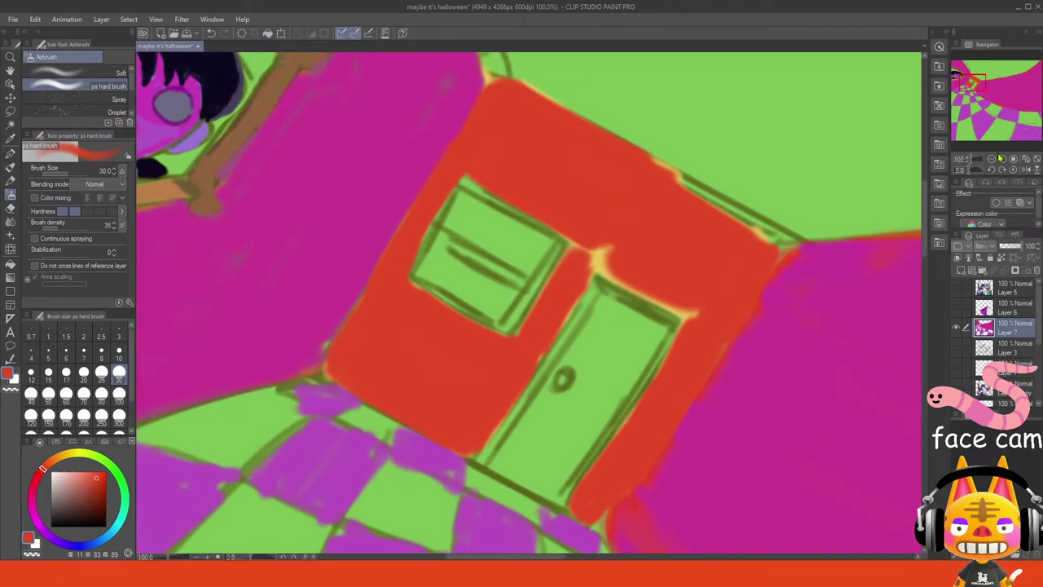
click(1001, 160)
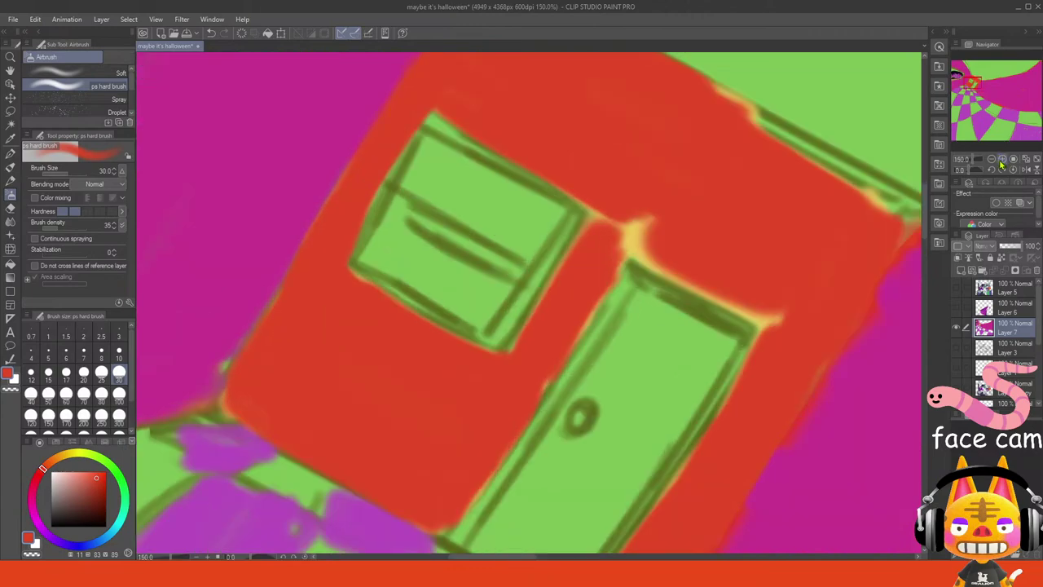
alt+click(635, 238)
click(119, 356)
mouse_move(398, 170)
mouse_down()
mouse_move(348, 259)
mouse_move(484, 344)
mouse_move(499, 346)
mouse_move(571, 220)
mouse_up()
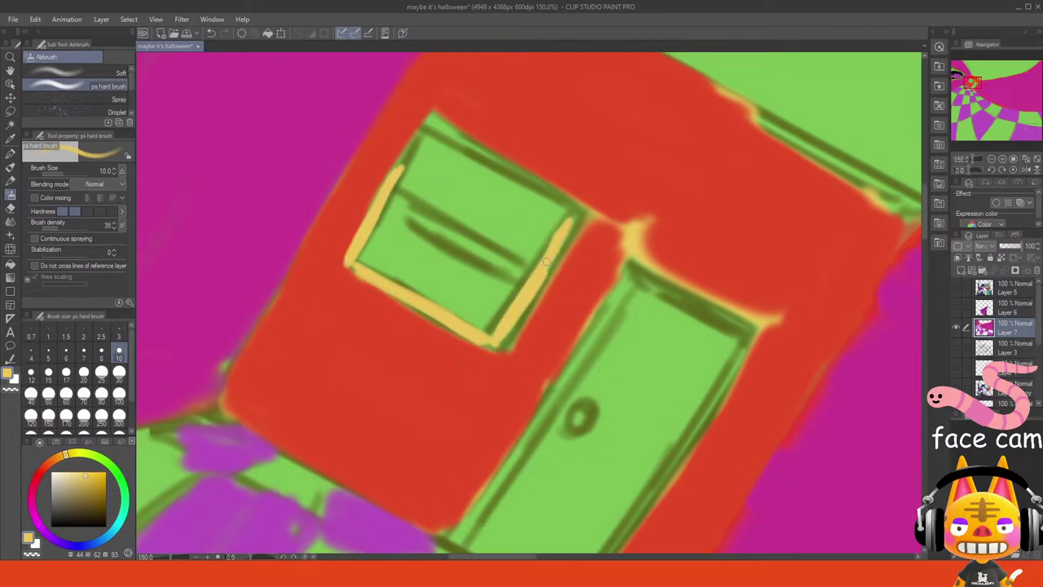
drag(546, 262, 574, 218)
- Complete the yellow window frame along its top and upper-left sides and paint the middle crossbar yellow
drag(435, 123, 580, 212)
key(ctrl+z)
mouse_move(448, 131)
mouse_down()
mouse_move(572, 205)
mouse_move(435, 126)
mouse_move(435, 116)
mouse_move(449, 123)
mouse_move(436, 112)
mouse_move(392, 179)
mouse_up()
key(ctrl+z)
drag(419, 134, 414, 137)
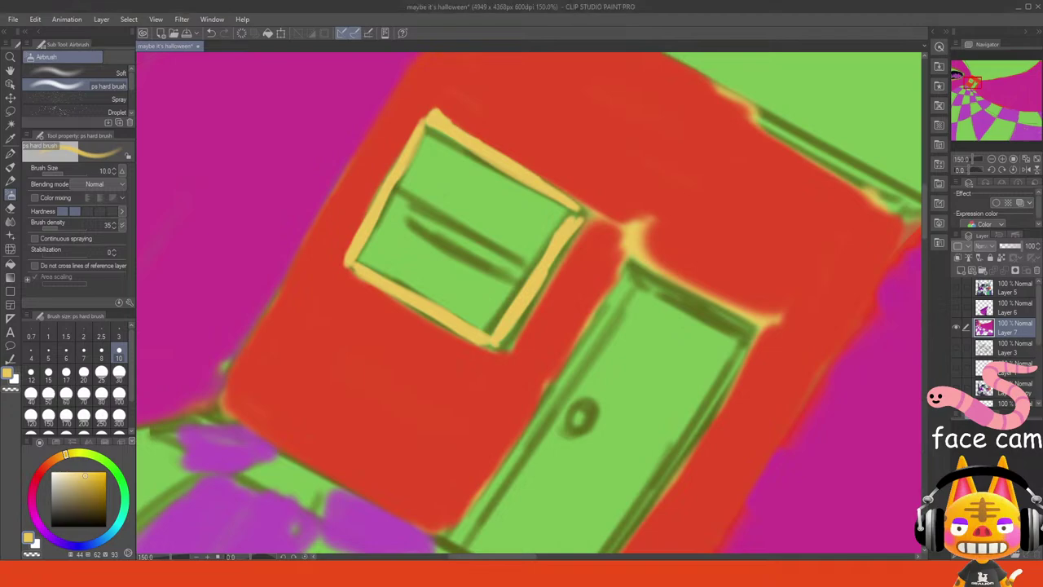
mouse_move(405, 203)
mouse_down()
mouse_move(487, 247)
mouse_move(404, 201)
mouse_move(432, 223)
mouse_up()
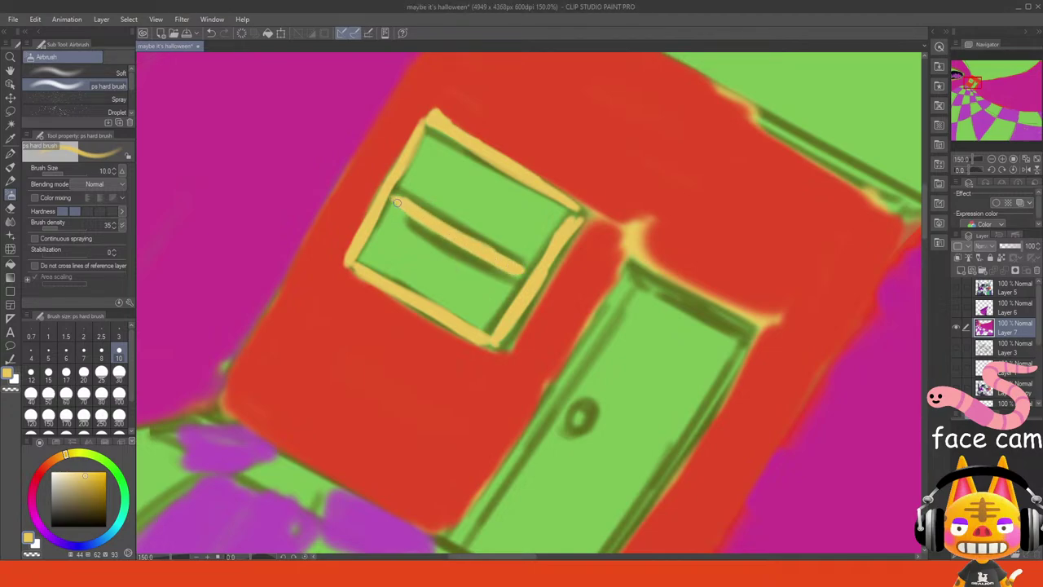
mouse_move(394, 196)
mouse_down()
mouse_move(443, 220)
mouse_move(400, 202)
mouse_up()
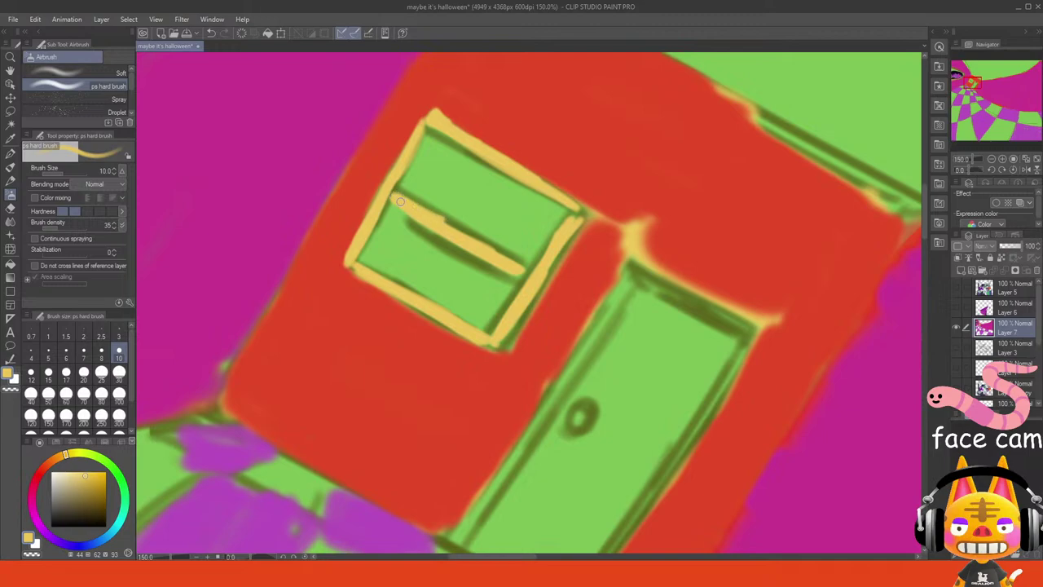
- Sample a darker ochre from the crossbar's edge and shade the upper and lower edges of the window's crossbar
alt+click(442, 221)
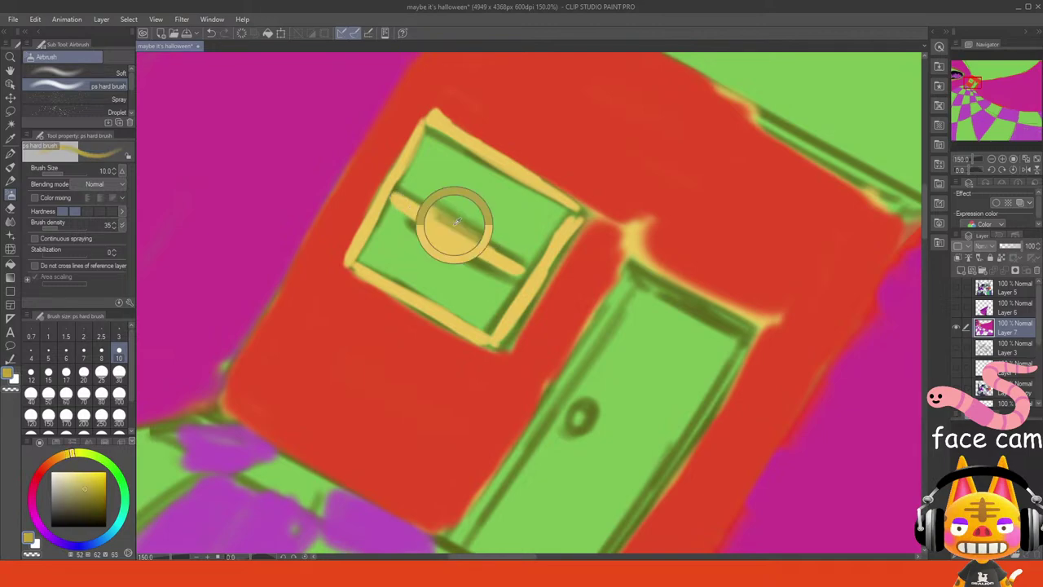
drag(460, 229, 506, 252)
key(ctrl+z)
drag(396, 192, 523, 261)
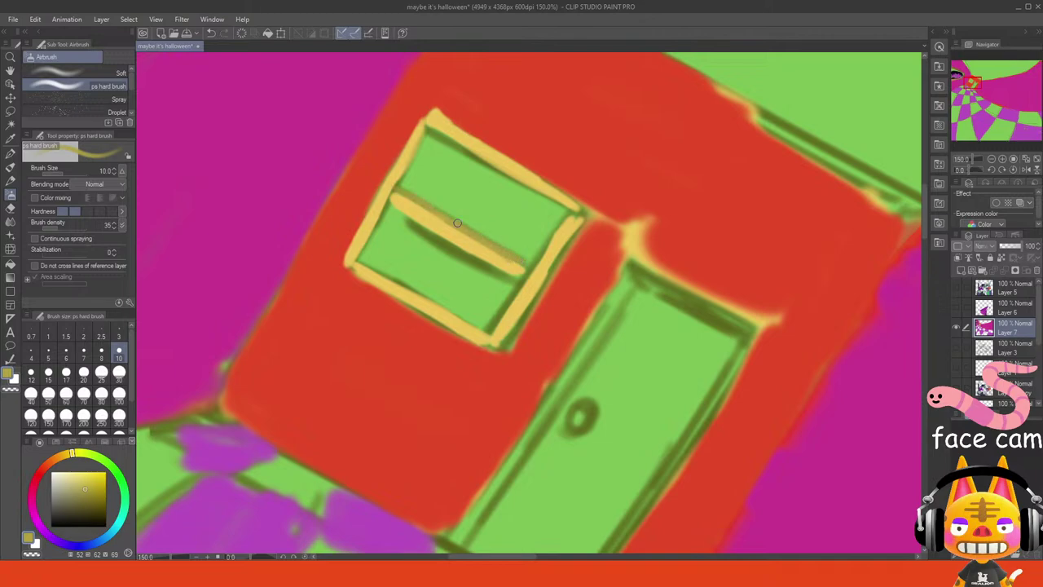
mouse_move(404, 213)
mouse_down()
mouse_move(505, 274)
mouse_move(434, 235)
mouse_up()
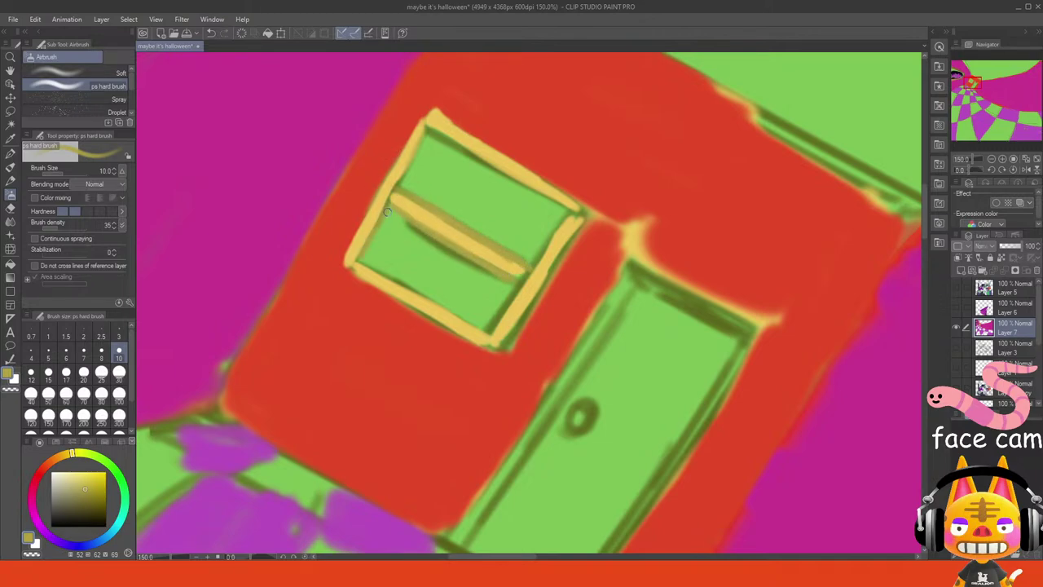
- Outline the outer edges of the window frame with ochre
drag(363, 215, 334, 264)
key(ctrl+z)
drag(368, 216, 342, 258)
mouse_move(364, 223)
mouse_down()
mouse_move(348, 246)
mouse_move(395, 297)
mouse_move(487, 355)
mouse_move(525, 314)
mouse_move(524, 325)
mouse_move(583, 223)
mouse_up()
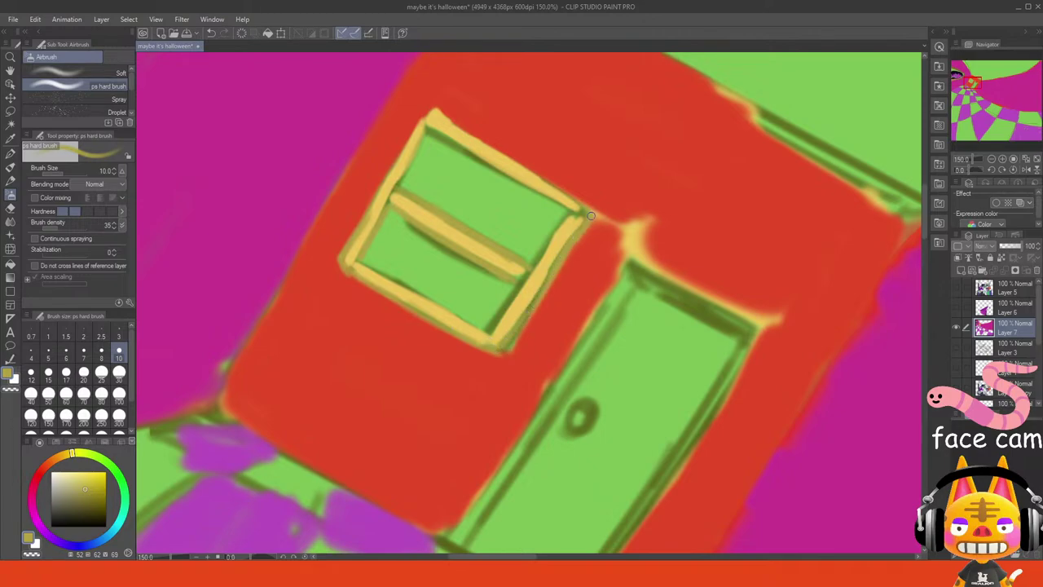
drag(441, 118, 546, 182)
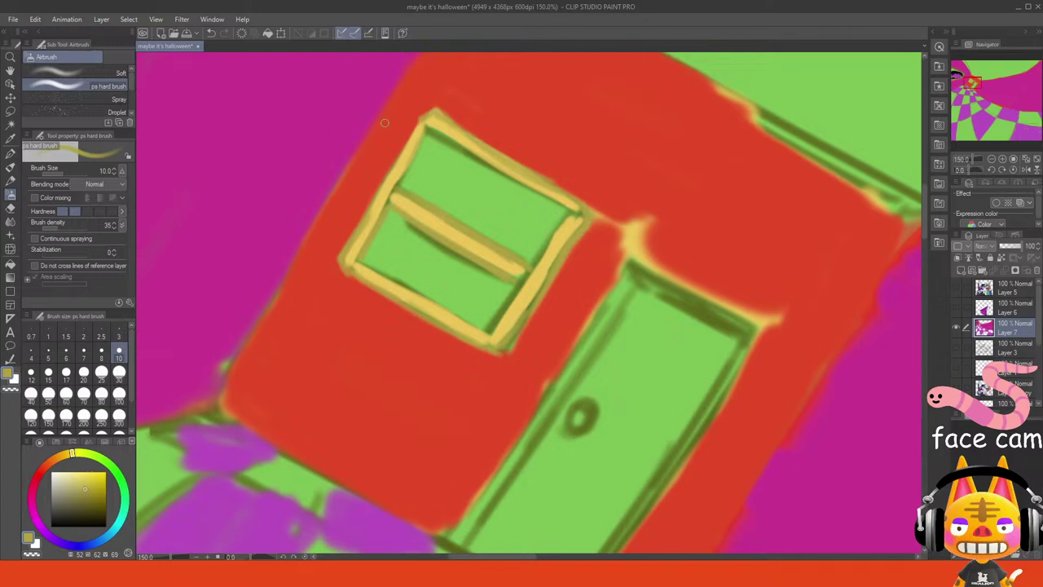
- Shade the inner edges of the window frame with ochre along its top and lower-right sides
key(ctrl+z)
mouse_move(424, 121)
mouse_down()
mouse_move(405, 157)
mouse_move(410, 172)
mouse_move(423, 153)
mouse_move(399, 181)
mouse_up()
key(ctrl+z)
drag(434, 131, 558, 196)
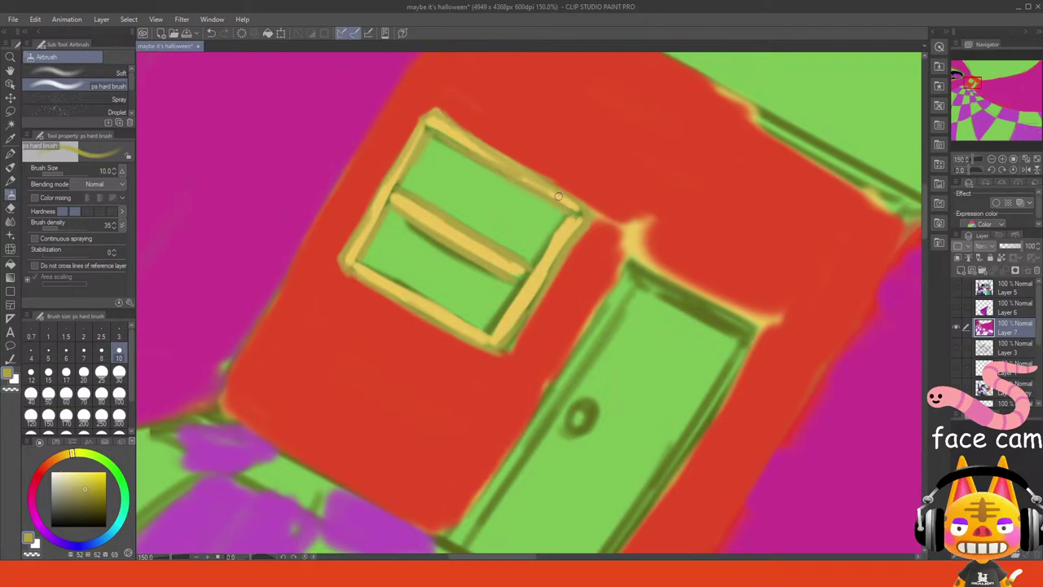
drag(529, 273, 493, 332)
mouse_move(518, 299)
mouse_down()
mouse_move(551, 240)
mouse_move(538, 264)
mouse_up()
- Sample the crossbar's yellow and paint the left side of the door frame, redoing the first stroke
alt+click(511, 270)
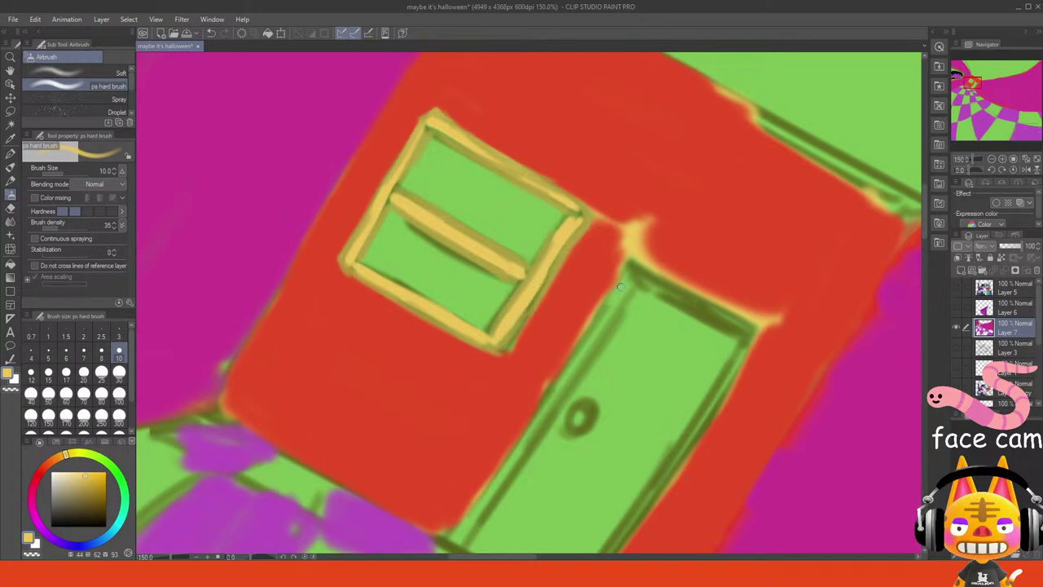
mouse_move(619, 287)
mouse_down()
mouse_move(570, 382)
mouse_move(536, 403)
mouse_up()
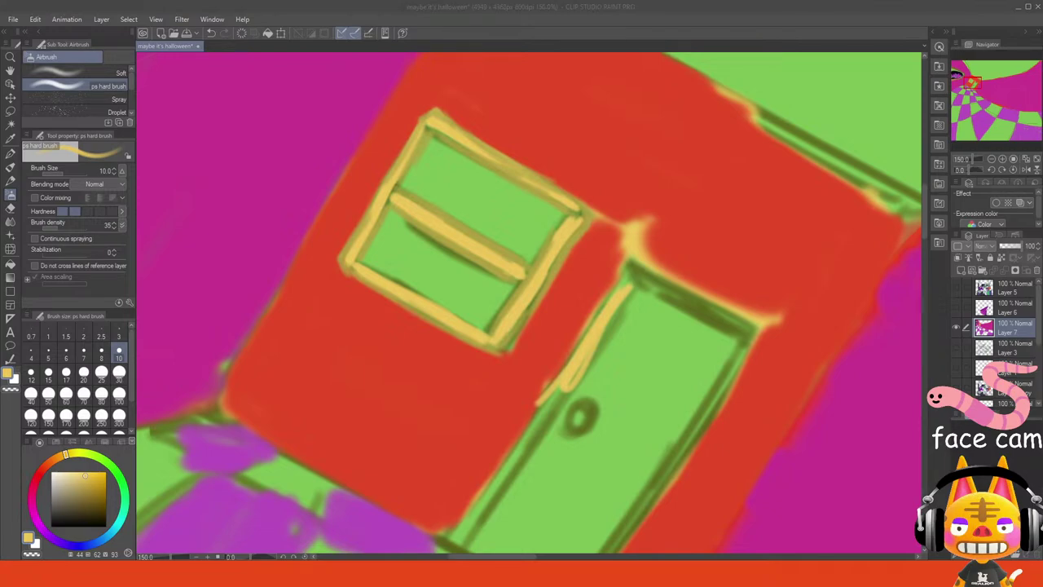
drag(968, 87, 974, 87)
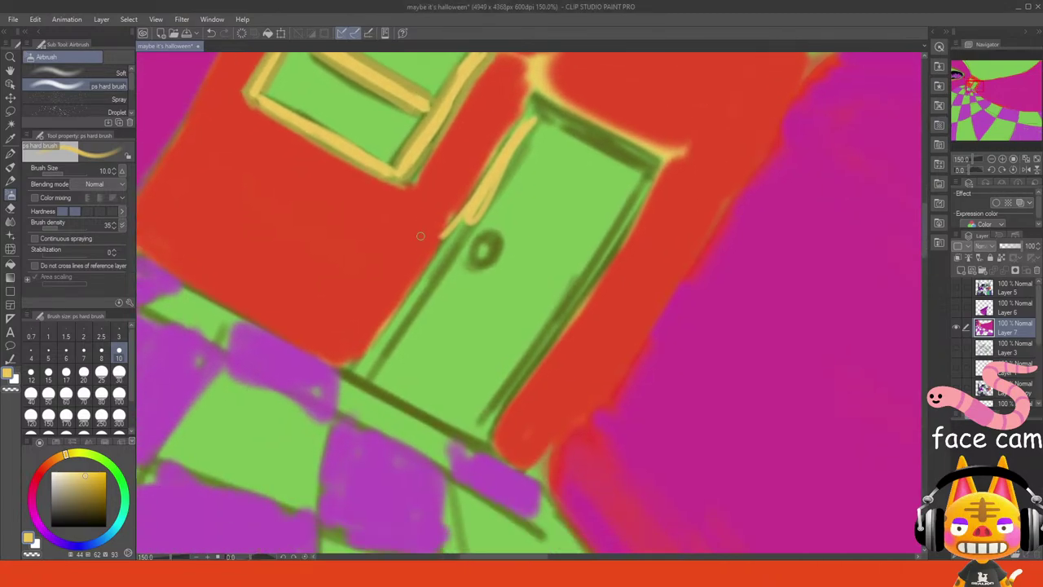
key(ctrl+z)
mouse_move(450, 230)
mouse_down()
mouse_move(358, 374)
mouse_move(461, 221)
mouse_move(479, 211)
mouse_move(441, 242)
mouse_move(468, 217)
mouse_move(529, 109)
mouse_move(495, 176)
mouse_move(515, 152)
mouse_up()
- Paint the door frame's top and right sides yellow, extending the top edge to the frame's left corner
mouse_move(547, 116)
mouse_down()
mouse_move(666, 166)
mouse_move(650, 173)
mouse_move(607, 269)
mouse_move(492, 422)
mouse_move(586, 292)
mouse_move(558, 327)
mouse_up()
key(ctrl+z)
drag(604, 267, 564, 325)
drag(974, 86, 976, 84)
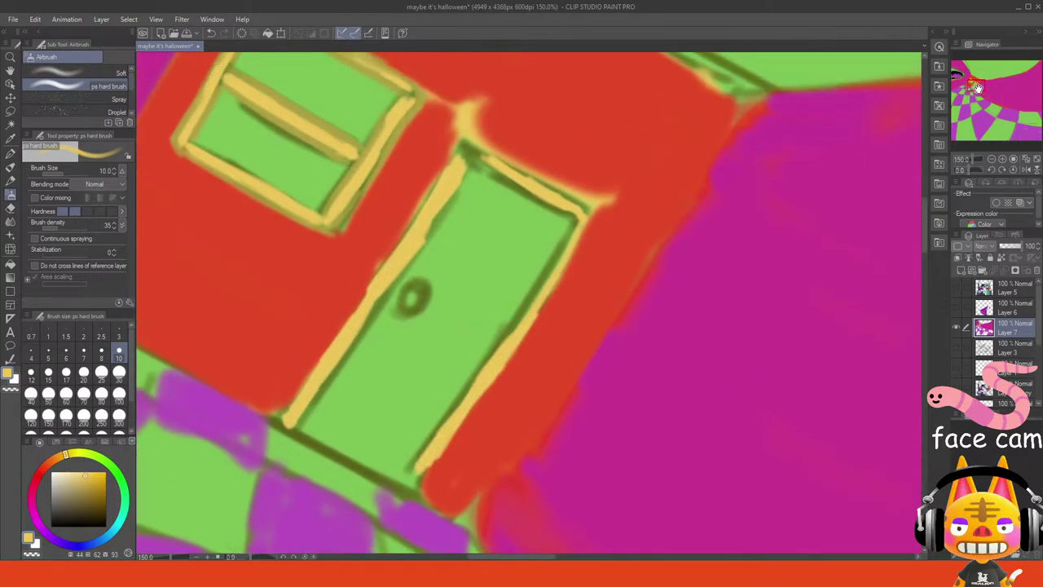
drag(962, 171, 903, 171)
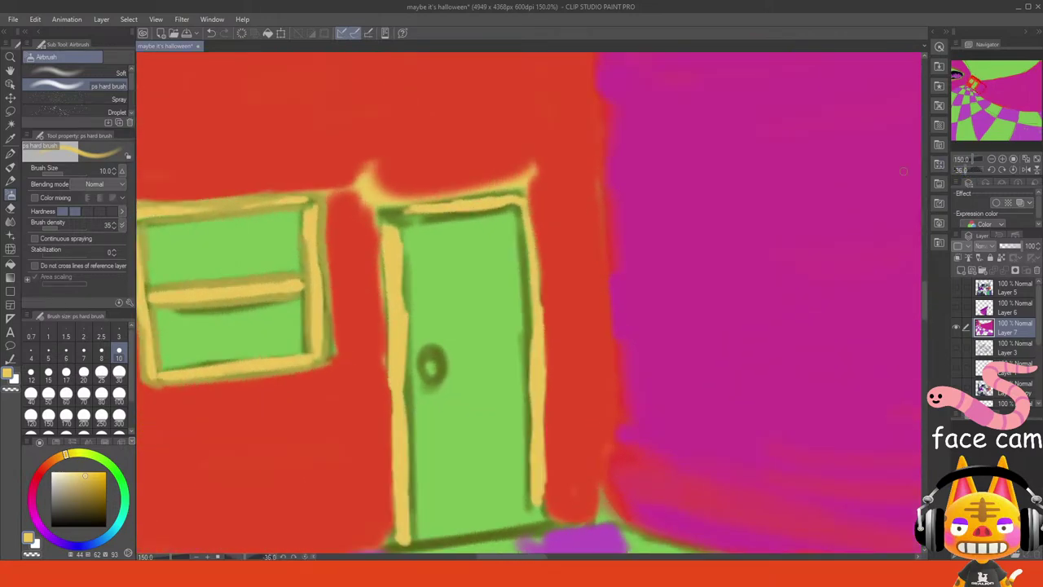
mouse_move(404, 200)
mouse_down()
mouse_move(444, 213)
mouse_move(389, 215)
mouse_move(440, 212)
mouse_move(402, 213)
mouse_move(436, 209)
mouse_move(417, 213)
mouse_up()
- Sample the wall's red and paint over the yellow overspill above the door frame and beside its upper corners
alt+click(430, 181)
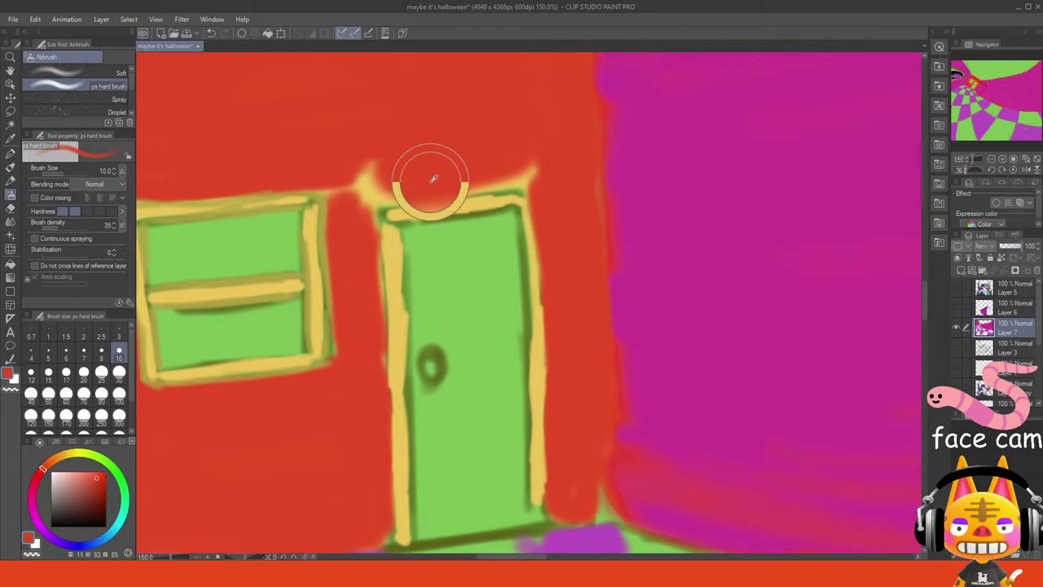
mouse_move(350, 192)
mouse_down()
mouse_move(368, 143)
mouse_move(339, 195)
mouse_move(340, 218)
mouse_move(337, 204)
mouse_move(372, 145)
mouse_move(363, 196)
mouse_move(375, 186)
mouse_move(440, 189)
mouse_move(371, 233)
mouse_move(380, 362)
mouse_up()
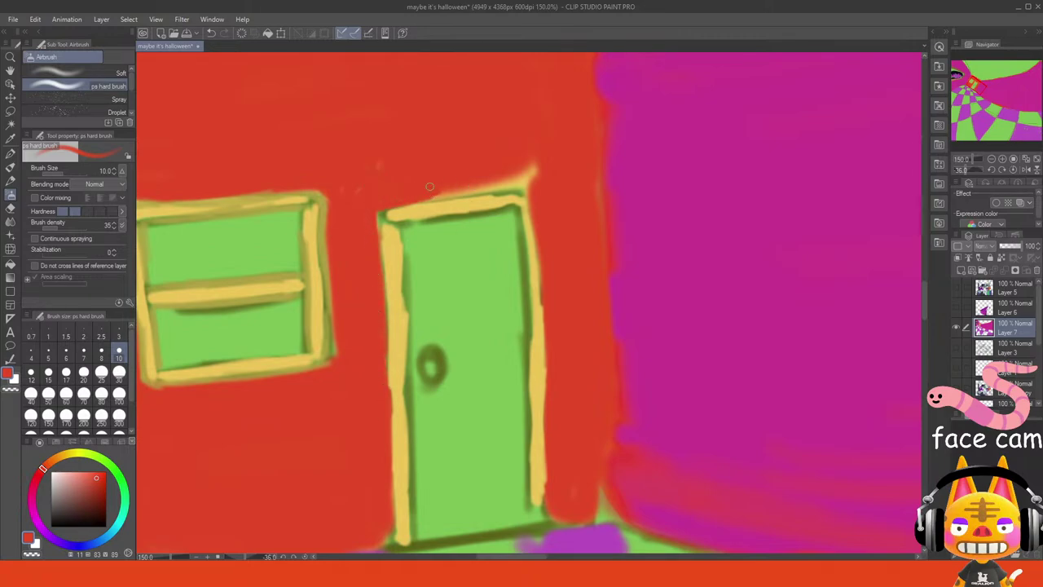
mouse_move(430, 187)
mouse_down()
mouse_move(418, 188)
mouse_move(551, 175)
mouse_up()
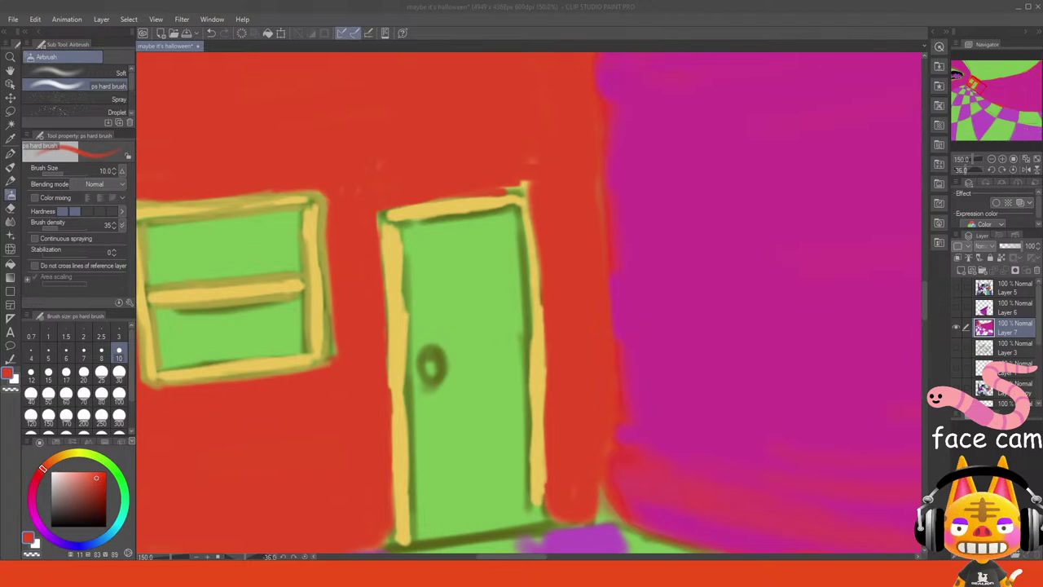
click(419, 24)
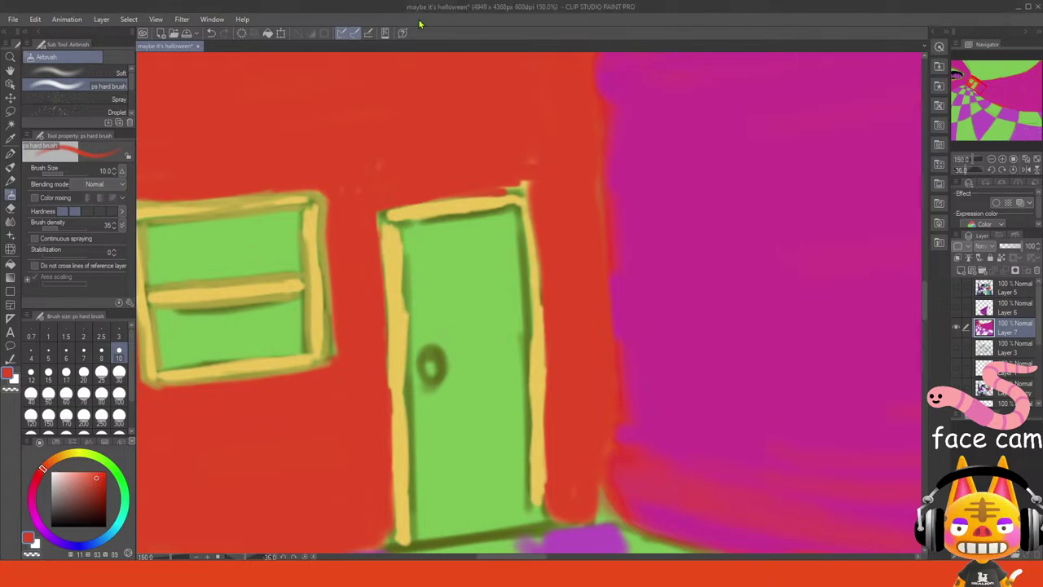
mouse_move(528, 183)
mouse_down()
mouse_move(511, 175)
mouse_move(544, 188)
mouse_move(553, 202)
mouse_move(527, 181)
mouse_up()
- Sample the frame's yellow and thicken the door frame's sides and top, giving the top edge two pointed corners
alt+click(395, 225)
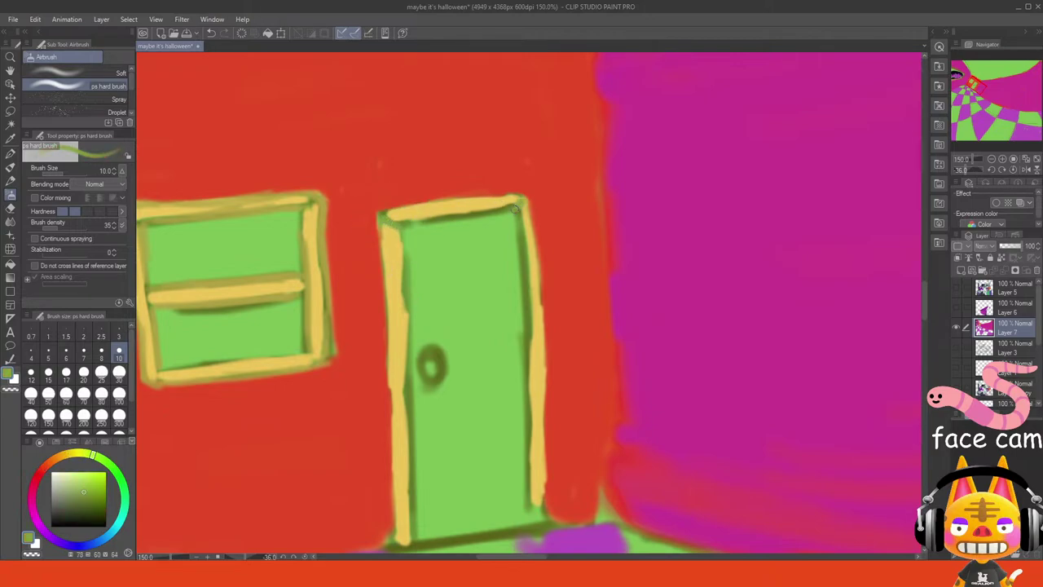
alt+click(392, 262)
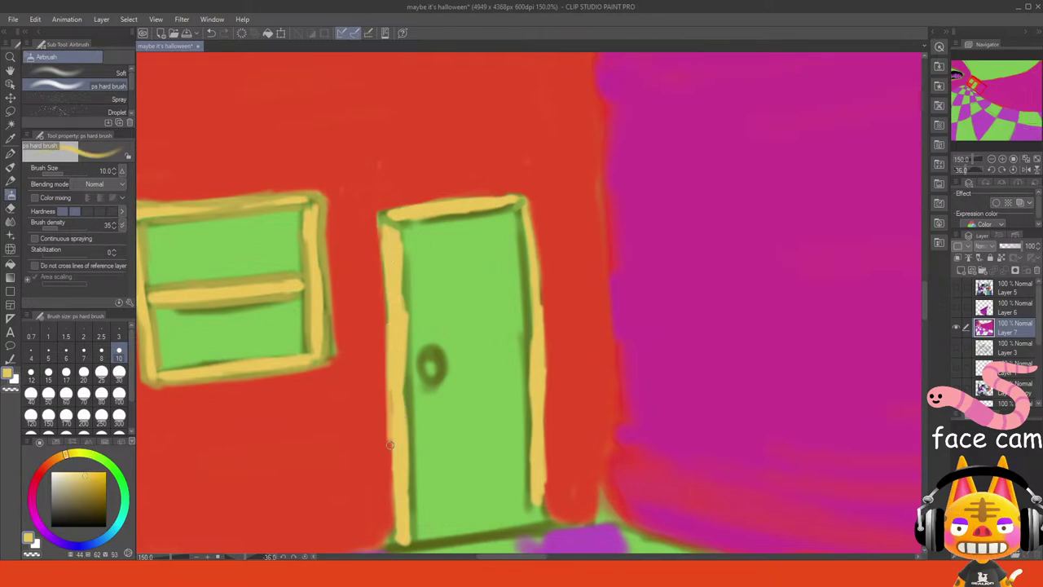
drag(400, 496, 396, 526)
mouse_move(387, 232)
mouse_down()
mouse_move(377, 180)
mouse_move(387, 220)
mouse_move(389, 205)
mouse_move(434, 203)
mouse_move(407, 197)
mouse_move(456, 195)
mouse_move(533, 162)
mouse_move(522, 222)
mouse_move(502, 198)
mouse_move(510, 187)
mouse_move(426, 207)
mouse_move(392, 203)
mouse_move(391, 218)
mouse_move(479, 191)
mouse_move(512, 195)
mouse_move(528, 168)
mouse_move(528, 497)
mouse_move(531, 421)
mouse_move(544, 458)
mouse_move(531, 519)
mouse_move(531, 475)
mouse_up()
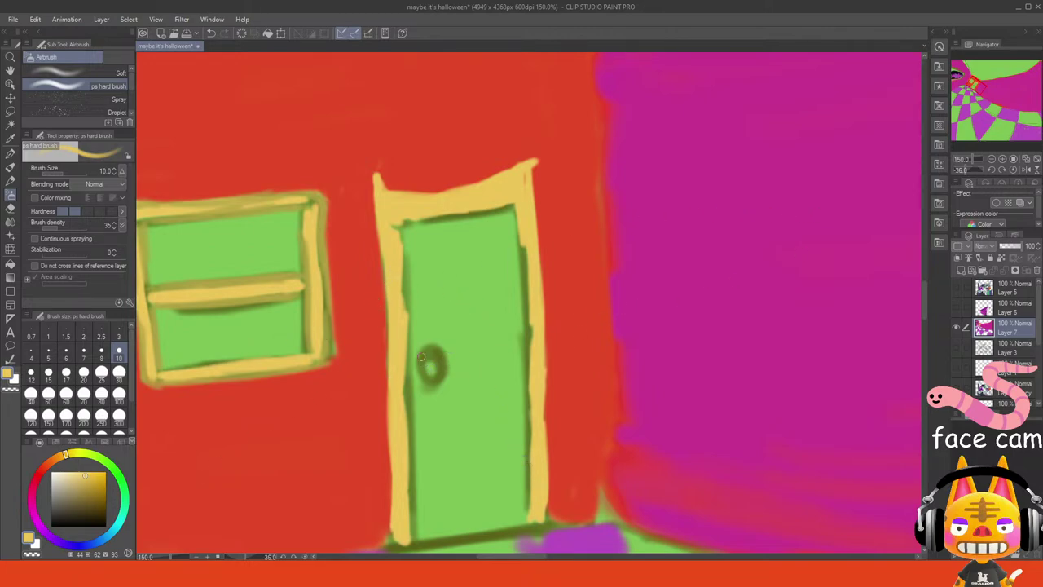
- Sample the door outline's dark green and fill the whole door panel with it around the knob
alt+click(407, 296)
mouse_move(411, 259)
mouse_down()
mouse_move(418, 330)
mouse_move(406, 229)
mouse_move(466, 220)
mouse_move(414, 255)
mouse_move(410, 276)
mouse_move(404, 266)
mouse_move(417, 402)
mouse_move(420, 385)
mouse_move(427, 403)
mouse_move(422, 387)
mouse_move(449, 377)
mouse_move(451, 345)
mouse_move(419, 349)
mouse_move(444, 344)
mouse_move(426, 333)
mouse_move(416, 345)
mouse_move(425, 269)
mouse_move(444, 351)
mouse_move(457, 271)
mouse_move(457, 357)
mouse_move(471, 401)
mouse_move(476, 288)
mouse_move(493, 412)
mouse_move(496, 282)
mouse_move(504, 394)
mouse_move(510, 291)
mouse_move(518, 360)
mouse_up()
key(ctrl+z)
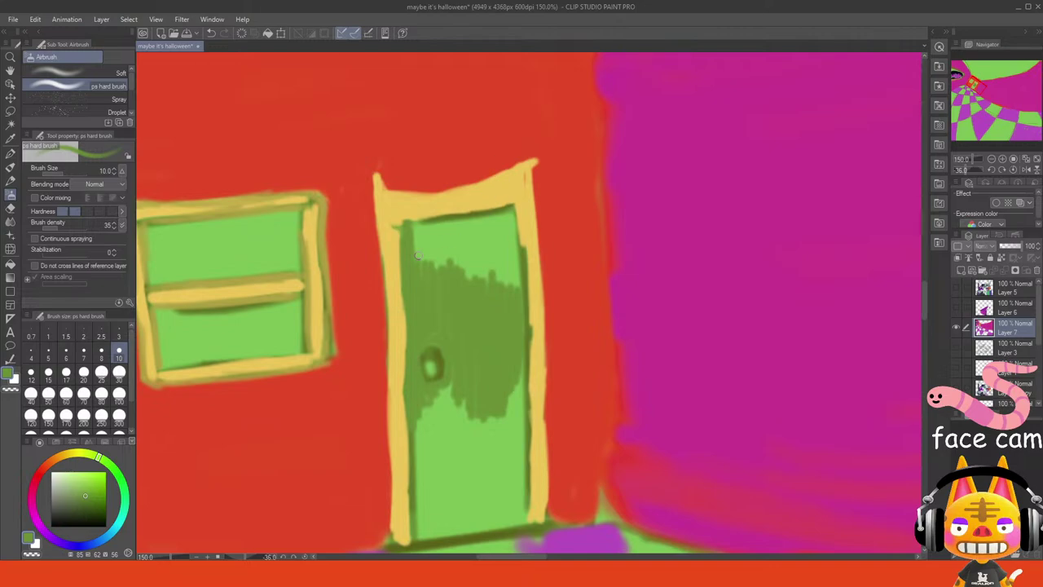
mouse_move(417, 255)
mouse_down()
mouse_move(428, 230)
mouse_move(428, 271)
mouse_move(434, 231)
mouse_move(445, 282)
mouse_move(450, 230)
mouse_move(472, 288)
mouse_move(472, 238)
mouse_move(465, 256)
mouse_move(482, 296)
mouse_move(484, 240)
mouse_move(495, 300)
mouse_move(501, 243)
mouse_move(510, 281)
mouse_move(517, 268)
mouse_move(511, 218)
mouse_move(442, 219)
mouse_move(482, 216)
mouse_move(508, 193)
mouse_move(476, 225)
mouse_move(507, 197)
mouse_move(517, 245)
mouse_move(503, 238)
mouse_move(499, 251)
mouse_move(501, 230)
mouse_move(455, 241)
mouse_up()
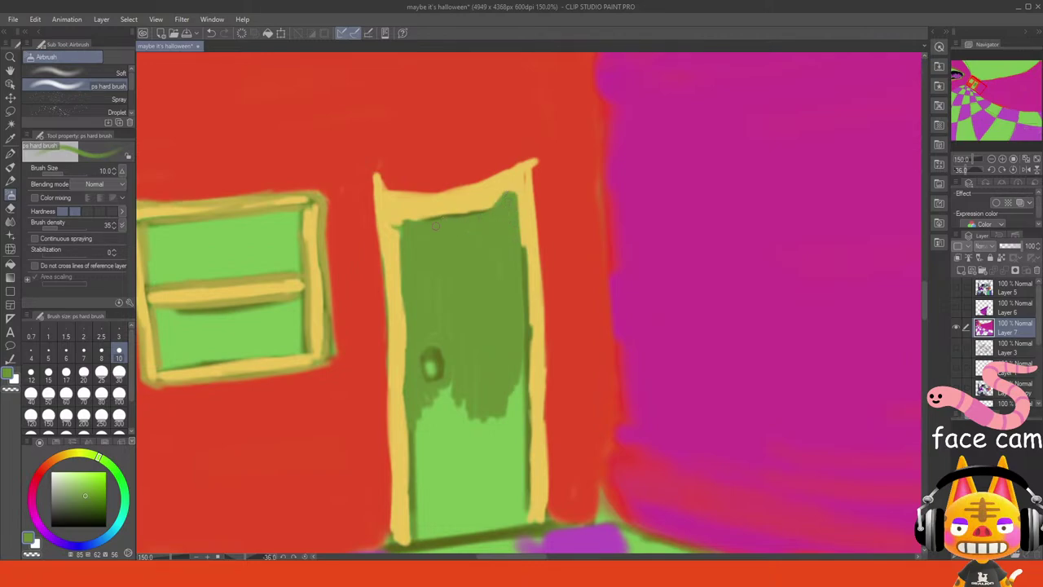
mouse_move(408, 251)
mouse_down()
mouse_move(395, 231)
mouse_move(444, 223)
mouse_up()
mouse_move(457, 392)
mouse_down()
mouse_move(450, 461)
mouse_move(442, 407)
mouse_move(432, 501)
mouse_move(424, 454)
mouse_move(420, 533)
mouse_move(447, 533)
mouse_move(456, 522)
mouse_move(448, 506)
mouse_move(435, 508)
mouse_move(460, 407)
mouse_move(471, 503)
mouse_move(487, 420)
mouse_move(480, 474)
mouse_move(520, 374)
mouse_move(519, 493)
mouse_move(508, 490)
mouse_up()
drag(983, 86, 984, 89)
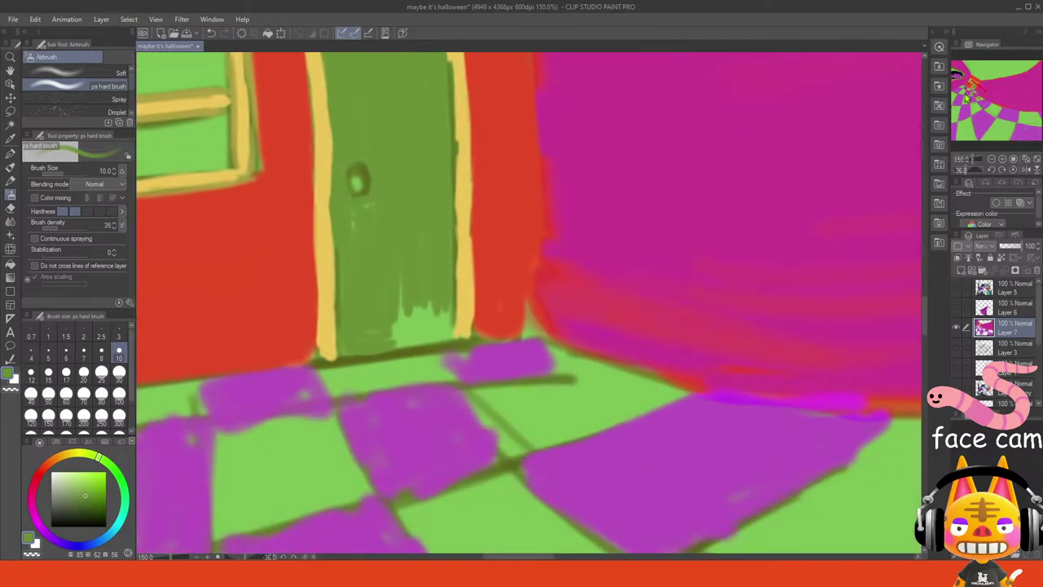
mouse_move(401, 310)
mouse_down()
mouse_move(430, 338)
mouse_move(387, 322)
mouse_move(431, 311)
mouse_move(432, 334)
mouse_move(450, 303)
mouse_move(434, 337)
mouse_up()
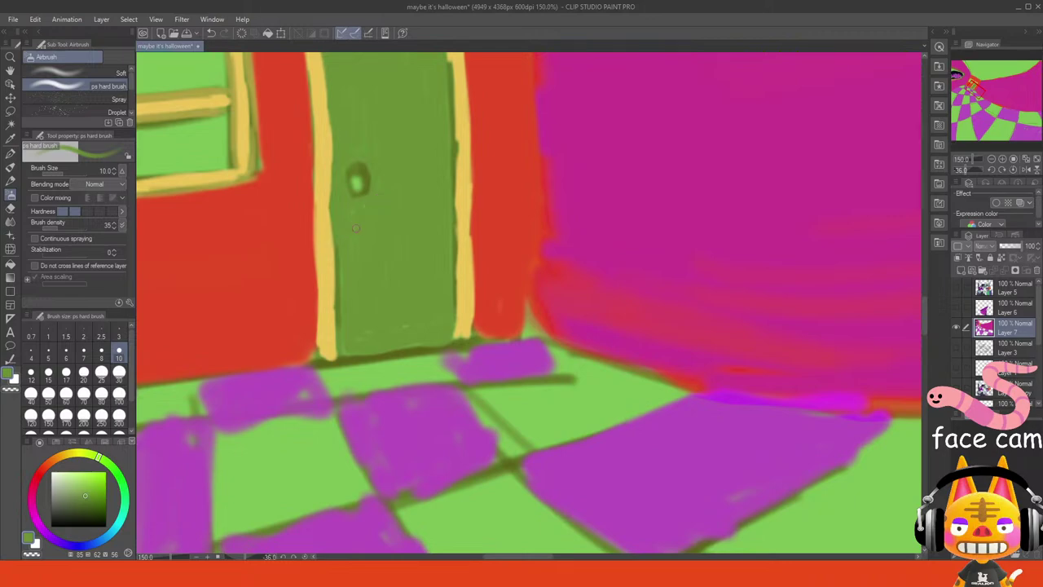
drag(952, 107, 970, 114)
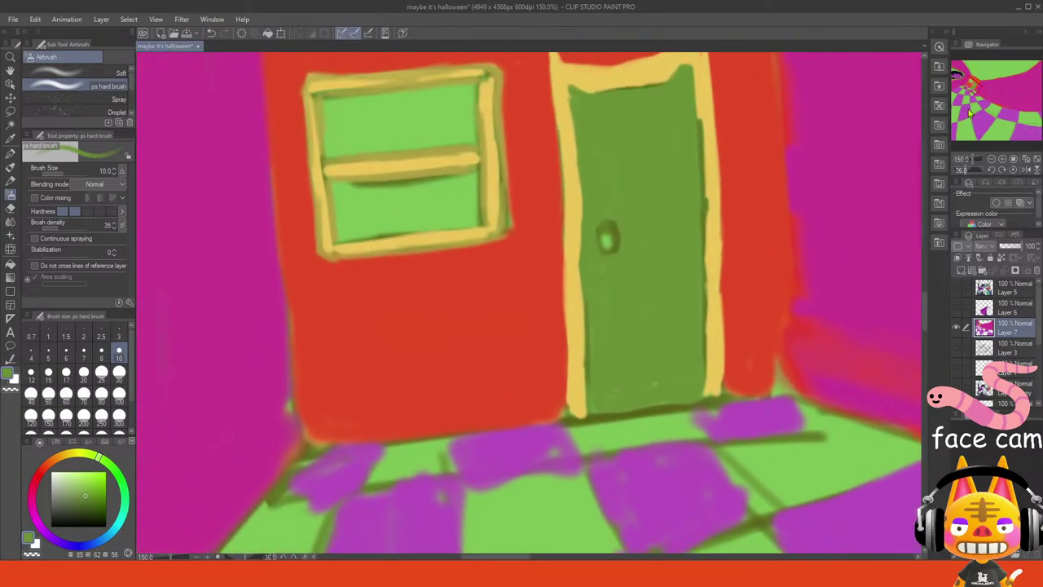
- Sample the window crossbar's yellow and paint the centre of the door knob with it
alt+click(411, 166)
mouse_move(610, 244)
mouse_down()
mouse_move(607, 236)
mouse_move(615, 245)
mouse_up()
alt+click(605, 238)
key(ctrl+z)
alt+click(606, 245)
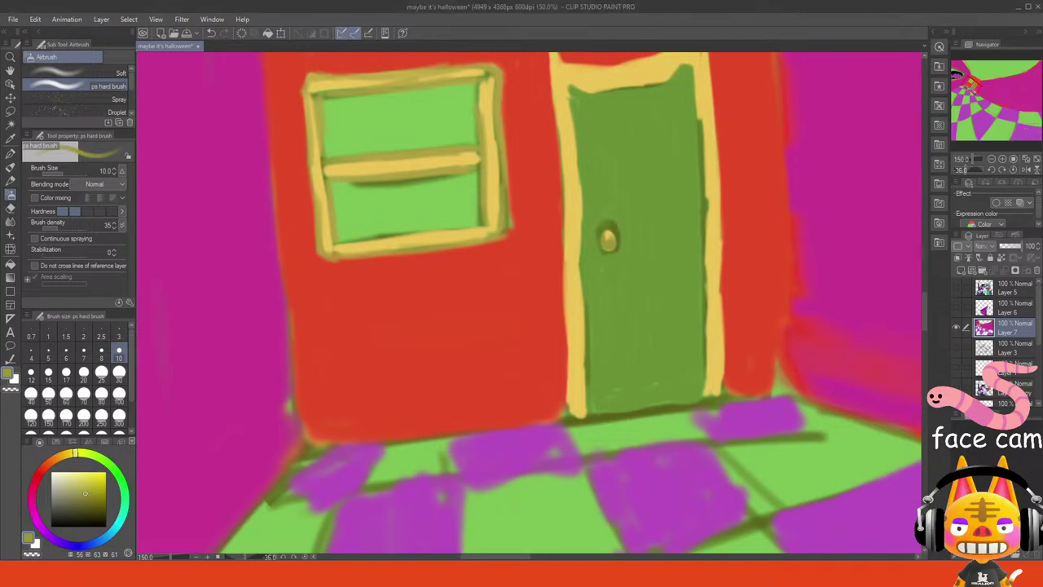
- Sample the door's dark green and draw two lines from below the window towards the floor as a vertical beam
alt+click(507, 221)
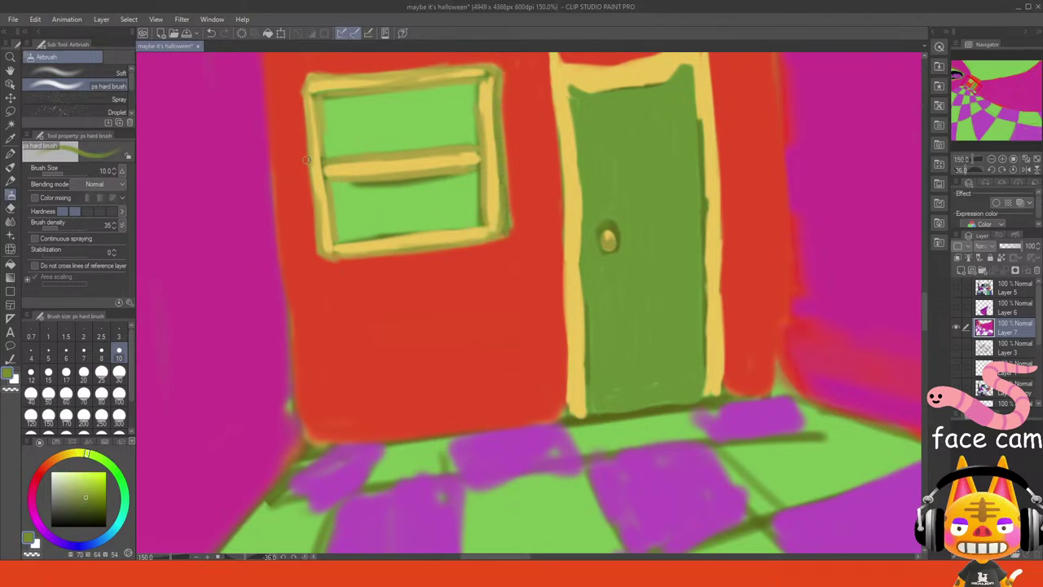
alt+click(324, 220)
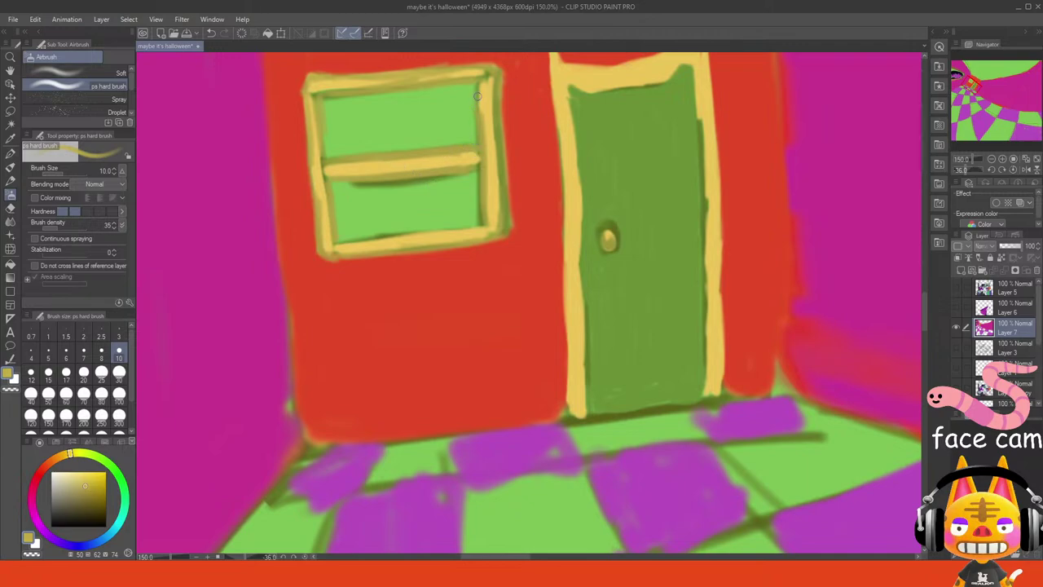
alt+click(594, 186)
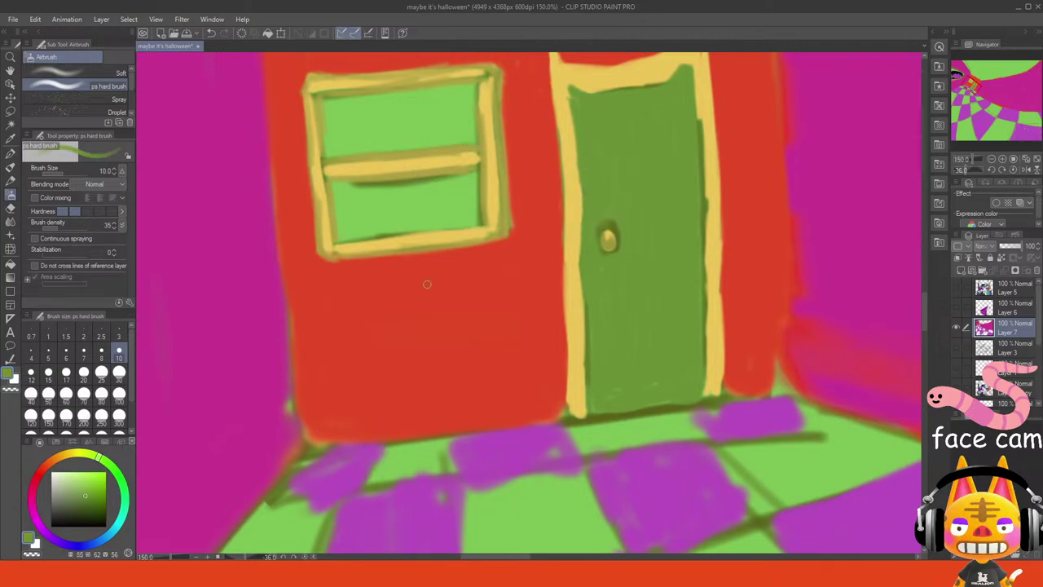
drag(423, 274, 442, 430)
key(ctrl+z)
drag(445, 259, 475, 410)
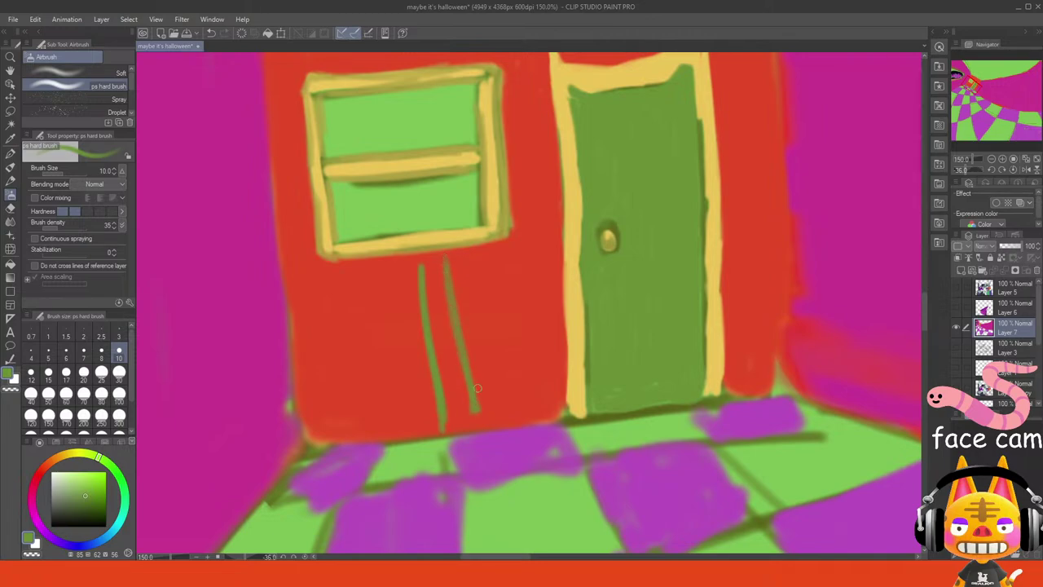
- Draw a matching green vertical beam from the ceiling to the window's top edge, redo its right edge and fill it
drag(975, 85, 968, 75)
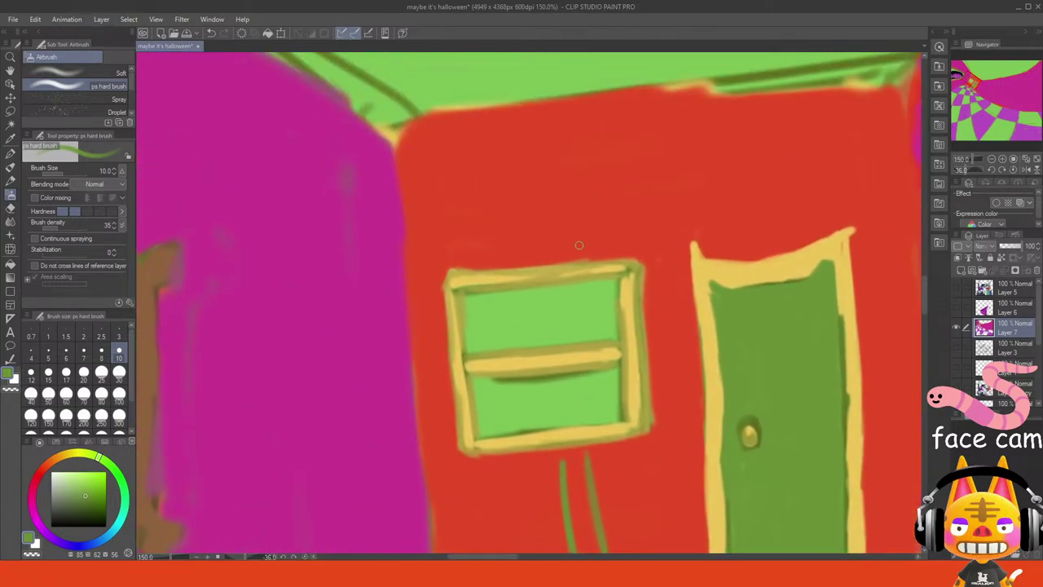
drag(528, 263, 516, 131)
mouse_move(525, 236)
mouse_down()
mouse_move(537, 115)
mouse_move(559, 267)
mouse_up()
drag(542, 122, 552, 214)
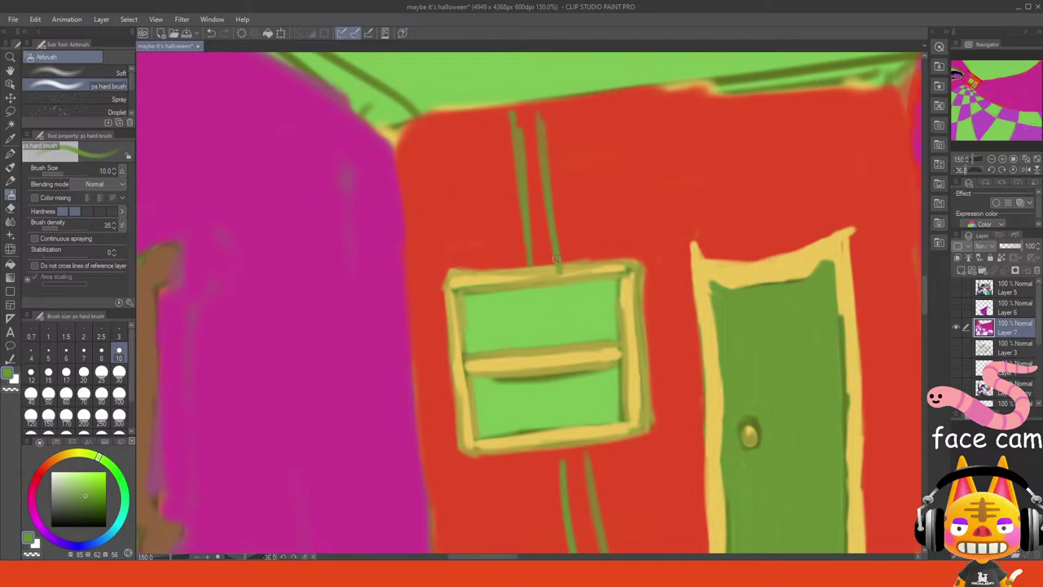
key(ctrl+z)
key(ctrl+z)
drag(538, 109, 553, 250)
mouse_move(539, 129)
mouse_down()
mouse_move(543, 208)
mouse_move(535, 207)
mouse_move(553, 259)
mouse_up()
mouse_move(535, 150)
mouse_down()
mouse_move(534, 261)
mouse_move(544, 259)
mouse_move(542, 213)
mouse_move(519, 111)
mouse_move(530, 116)
mouse_up()
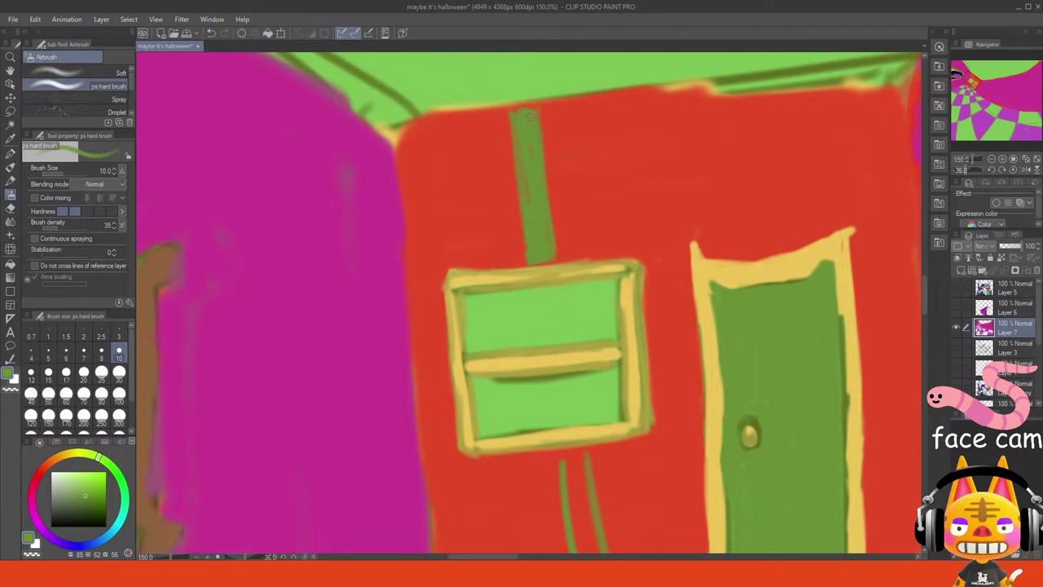
- Sample a brown tone from the upper beam and fill the beams above and below the window with it
alt+click(528, 192)
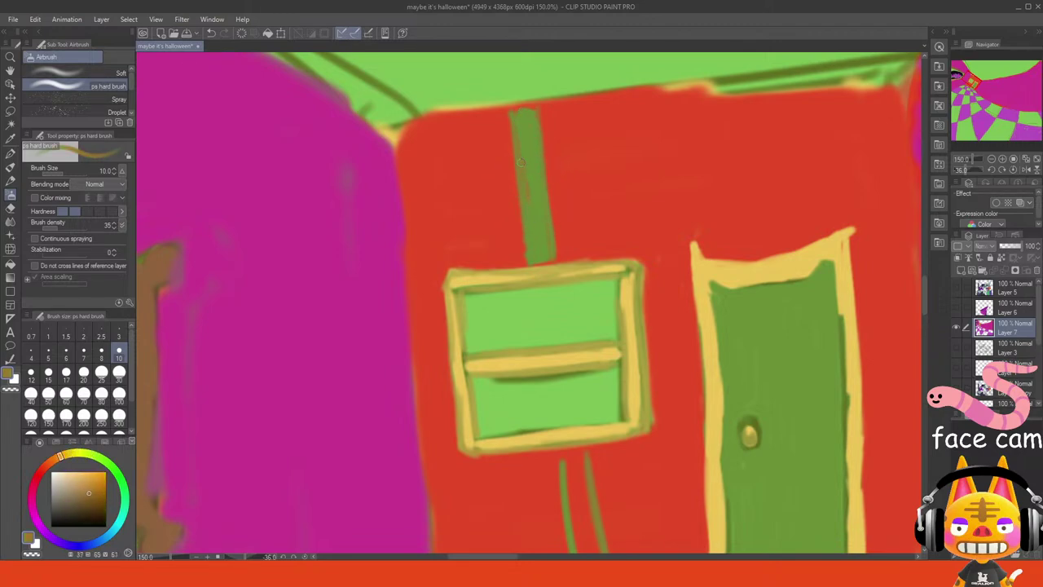
mouse_move(522, 167)
mouse_down()
mouse_move(531, 253)
mouse_move(547, 251)
mouse_move(538, 259)
mouse_move(528, 177)
mouse_move(549, 243)
mouse_up()
drag(527, 160, 528, 108)
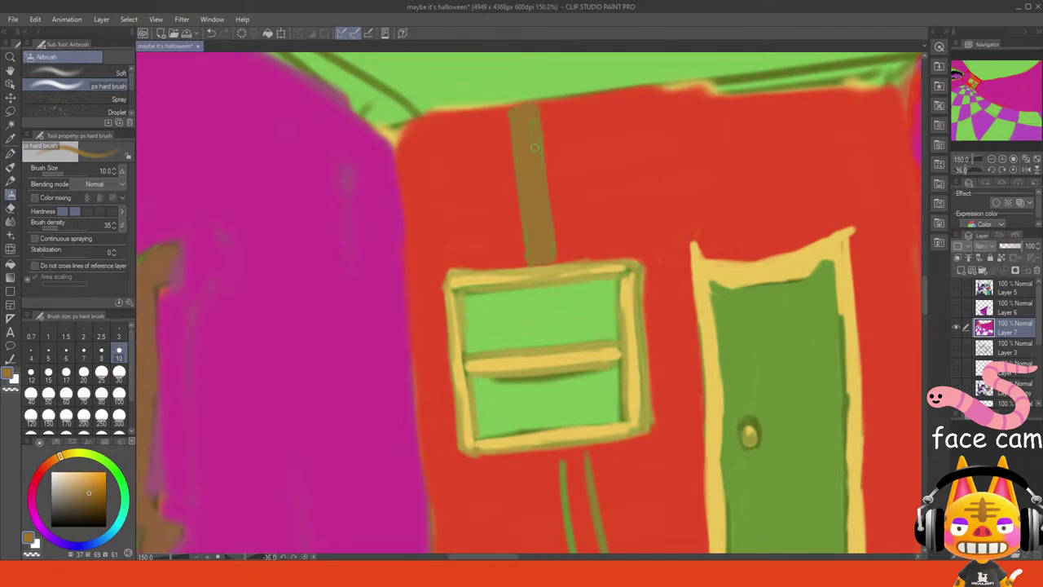
drag(984, 80, 969, 85)
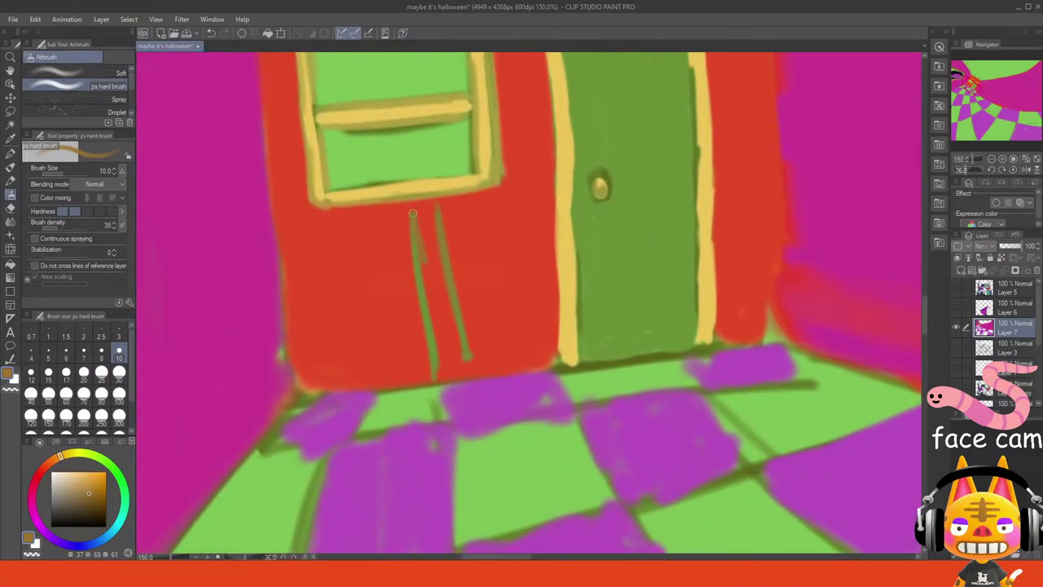
mouse_move(414, 208)
mouse_down()
mouse_move(431, 239)
mouse_move(414, 220)
mouse_move(435, 372)
mouse_move(447, 369)
mouse_move(438, 376)
mouse_move(464, 367)
mouse_move(438, 334)
mouse_move(438, 270)
mouse_up()
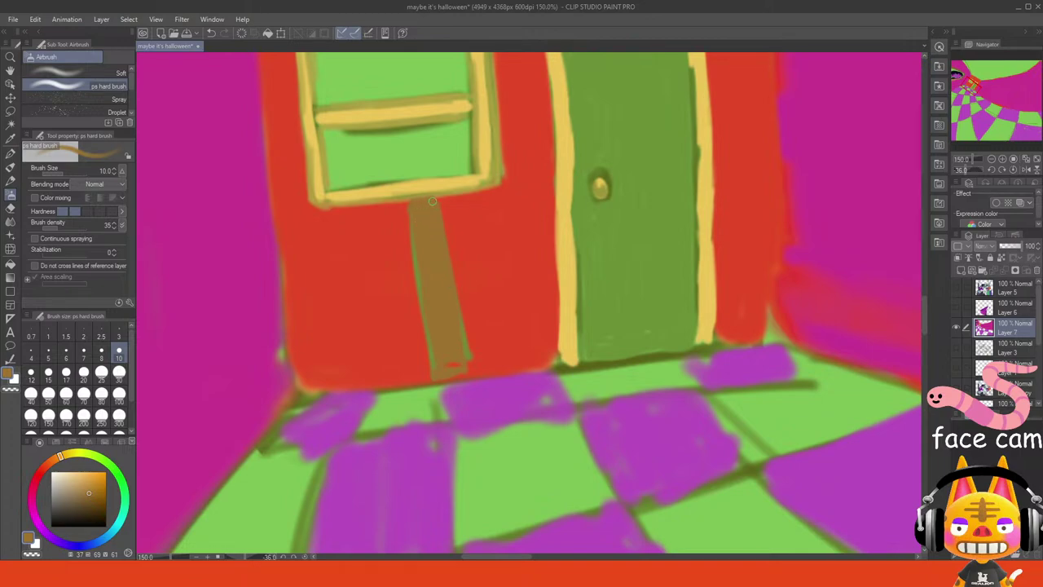
mouse_move(462, 350)
mouse_down()
mouse_move(470, 363)
mouse_move(448, 374)
mouse_up()
- View the whole canvas upright with Layer 6 and Layer 5 shown to check the characters against the background
click(1024, 161)
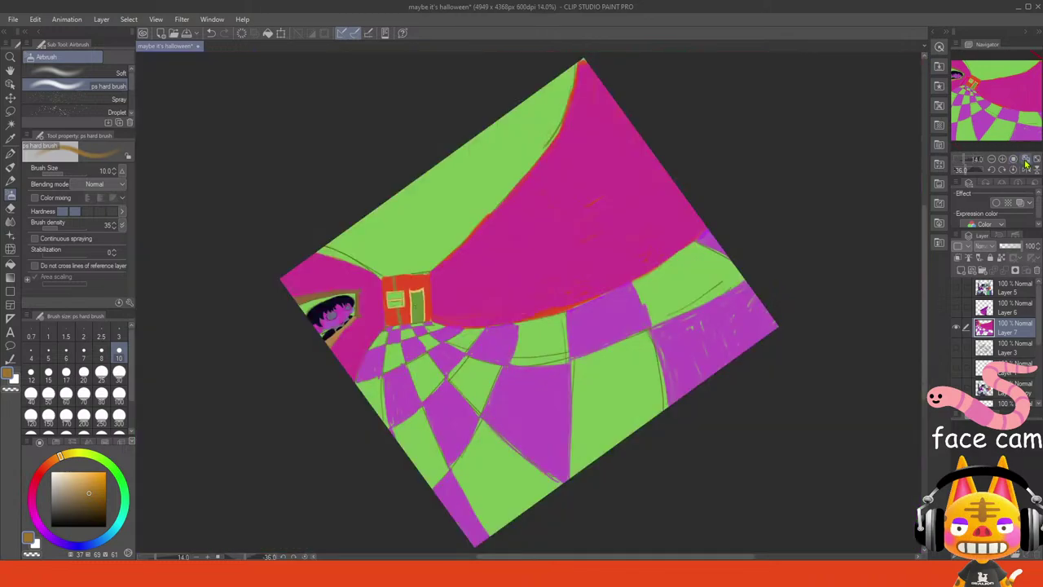
click(1010, 171)
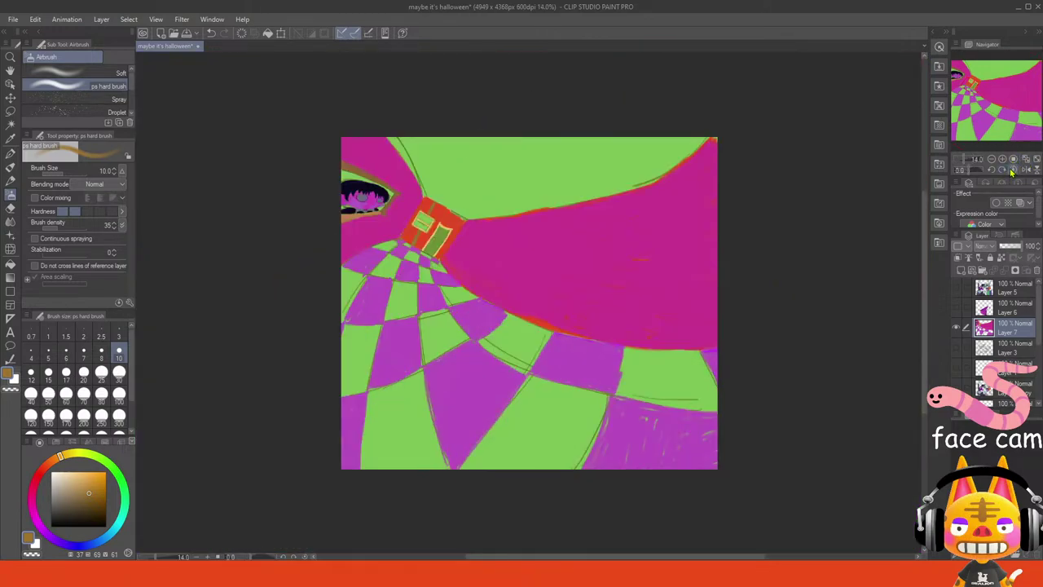
click(957, 308)
click(957, 288)
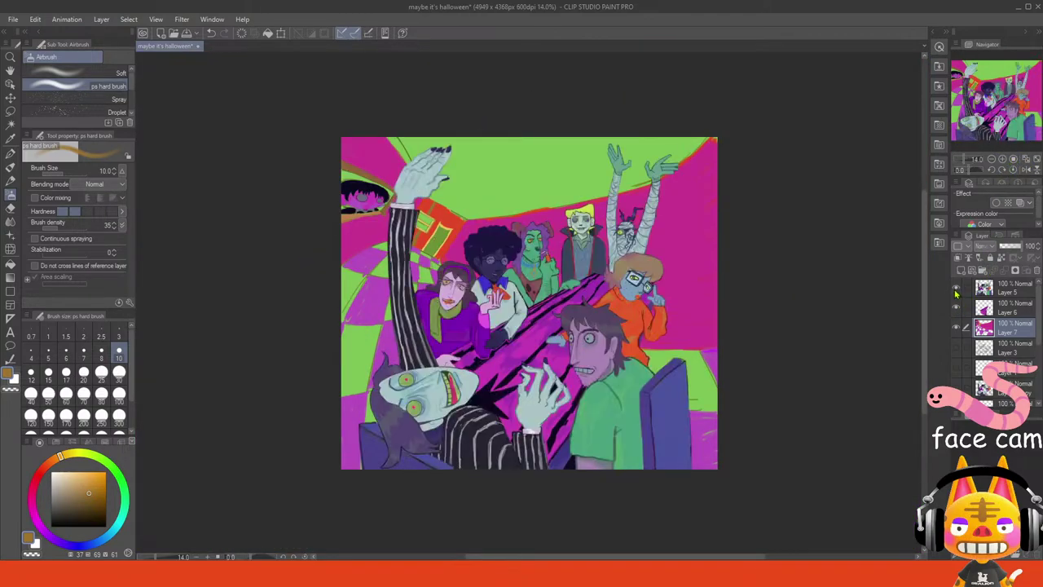
click(955, 290)
click(956, 290)
- Examine the house up close behind the raised striped arm, with the view rotated to -30 degrees, and hide Layer 5
click(998, 106)
drag(998, 106, 973, 86)
click(1003, 159)
click(1003, 159)
click(1003, 159)
click(1003, 159)
click(1002, 159)
click(992, 170)
click(991, 170)
click(991, 170)
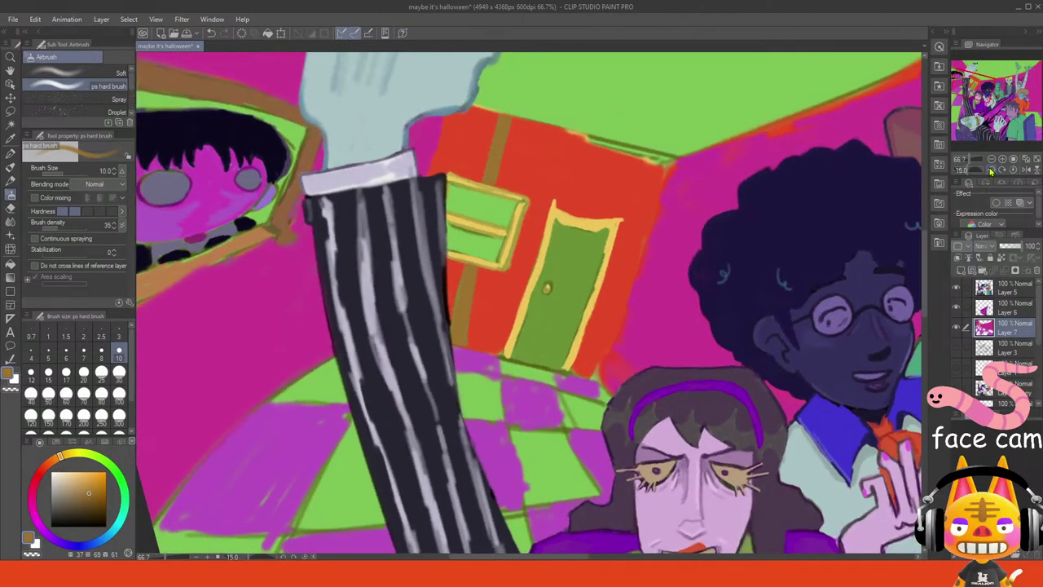
click(992, 170)
click(992, 170)
click(991, 170)
click(956, 288)
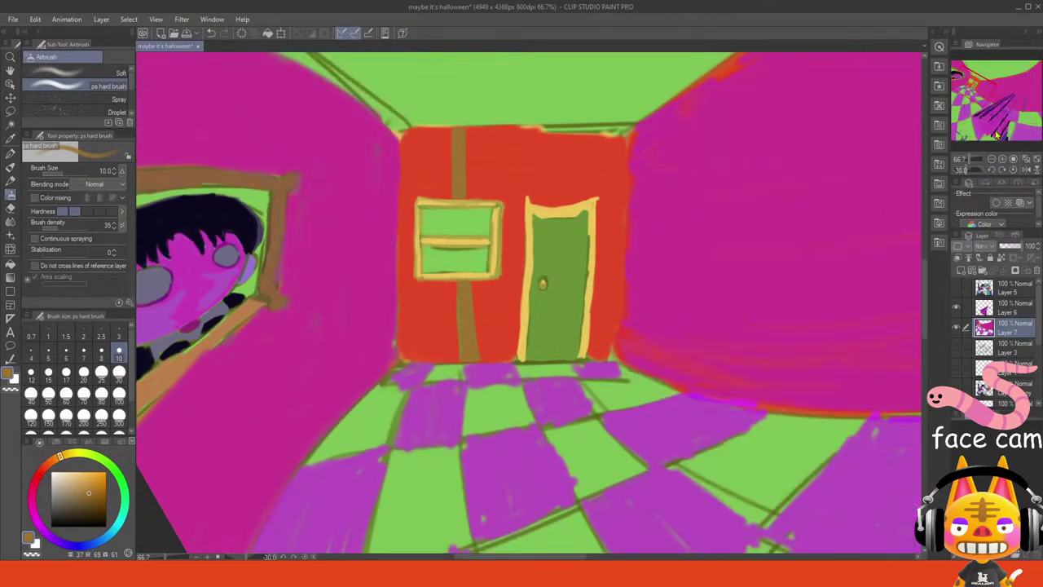
- Touch up the brown beams' ends where they meet the window's top edge and the floor
click(1003, 159)
click(1003, 159)
drag(979, 85, 978, 80)
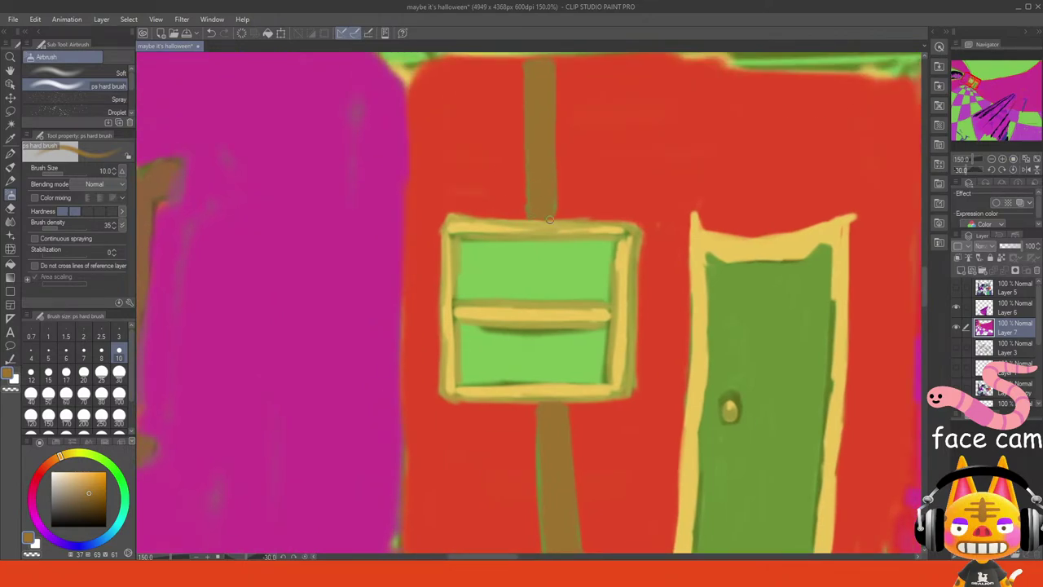
mouse_move(532, 208)
mouse_down()
mouse_move(540, 217)
mouse_move(553, 199)
mouse_move(542, 210)
mouse_up()
key(alt+Tab)
click(976, 87)
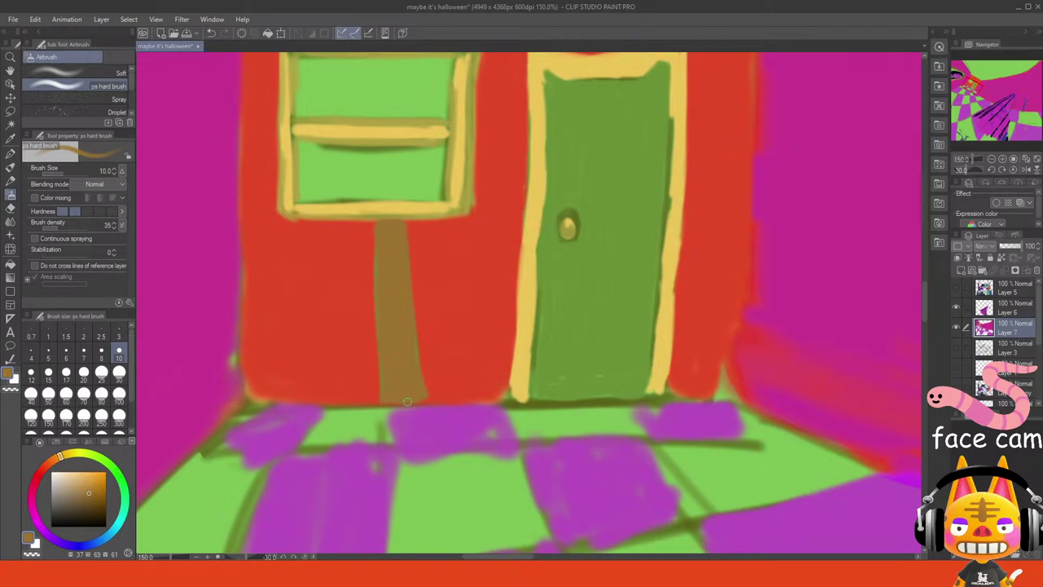
- Sample the wall's red and narrow the brown beam below the window by painting over both its edges
alt+click(444, 341)
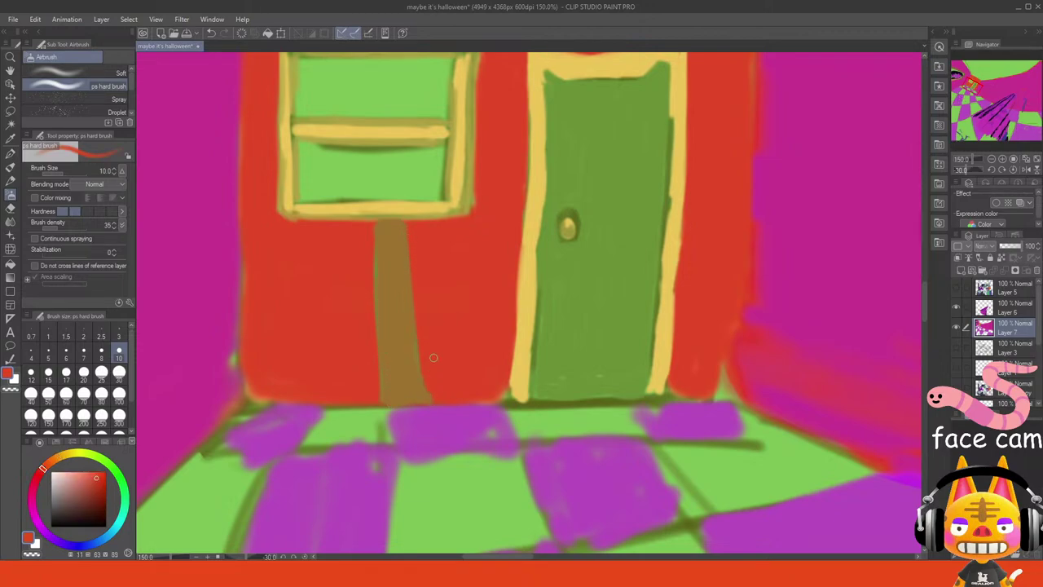
mouse_move(435, 396)
mouse_down()
mouse_move(428, 380)
mouse_move(420, 384)
mouse_move(420, 327)
mouse_up()
mouse_move(422, 397)
mouse_down()
mouse_move(414, 257)
mouse_move(418, 371)
mouse_move(411, 309)
mouse_up()
mouse_move(369, 264)
mouse_down()
mouse_move(376, 308)
mouse_move(375, 275)
mouse_up()
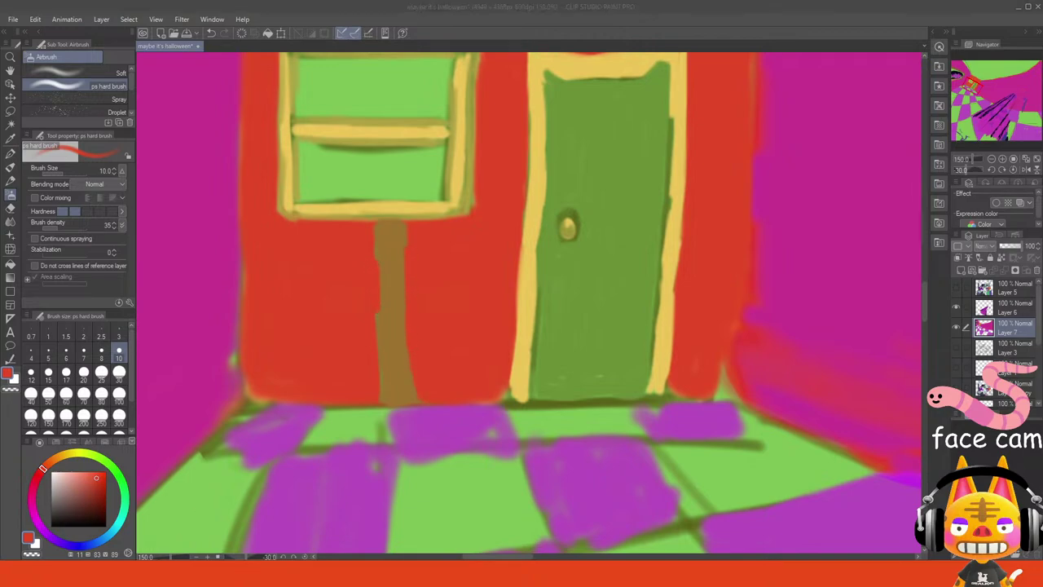
click(472, 308)
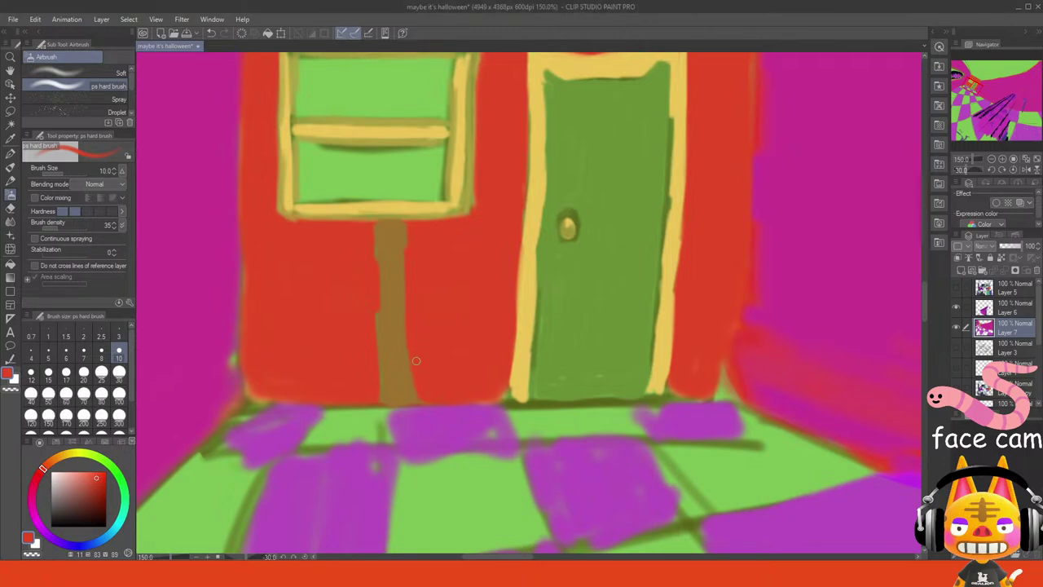
drag(409, 347, 409, 374)
drag(977, 84, 976, 78)
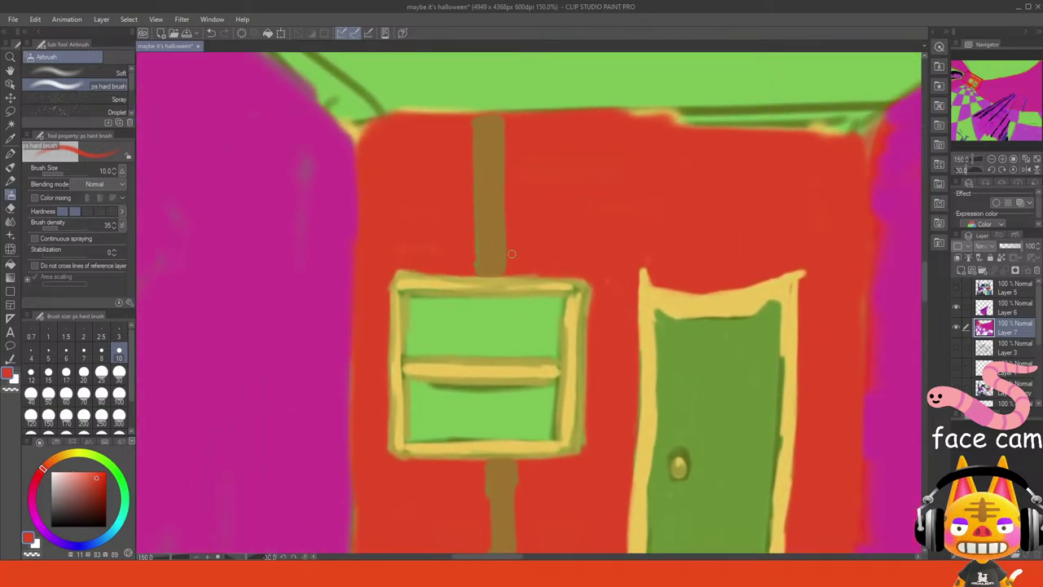
- Paint the wall's red over both edges of the brown beam above the window to make it narrower and uneven
mouse_move(512, 253)
mouse_down()
mouse_move(505, 228)
mouse_move(503, 247)
mouse_up()
mouse_move(471, 172)
mouse_down()
mouse_move(480, 210)
mouse_move(478, 184)
mouse_move(474, 197)
mouse_up()
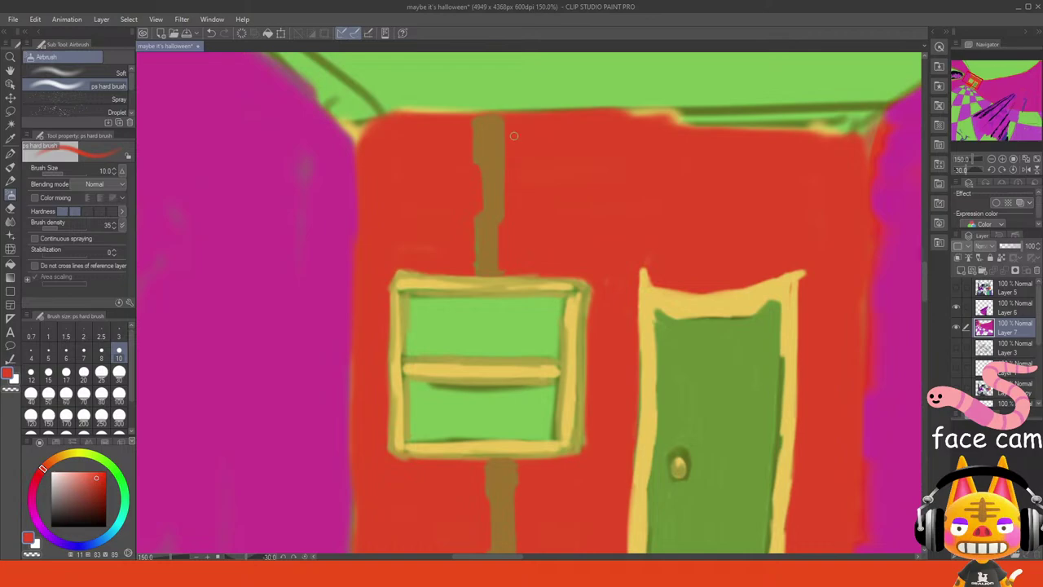
mouse_move(514, 135)
mouse_down()
mouse_move(507, 155)
mouse_move(500, 138)
mouse_up()
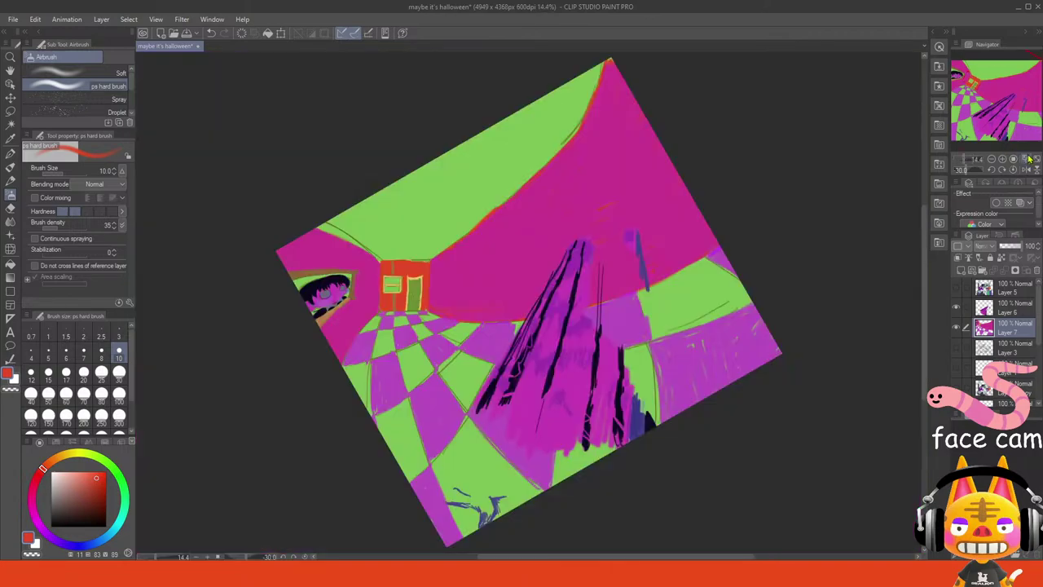
- Sample the beam's brown and paint a bent beam between the window and the door, from the ceiling down to the floor
click(1026, 159)
click(1004, 160)
drag(995, 104, 965, 82)
alt+click(526, 211)
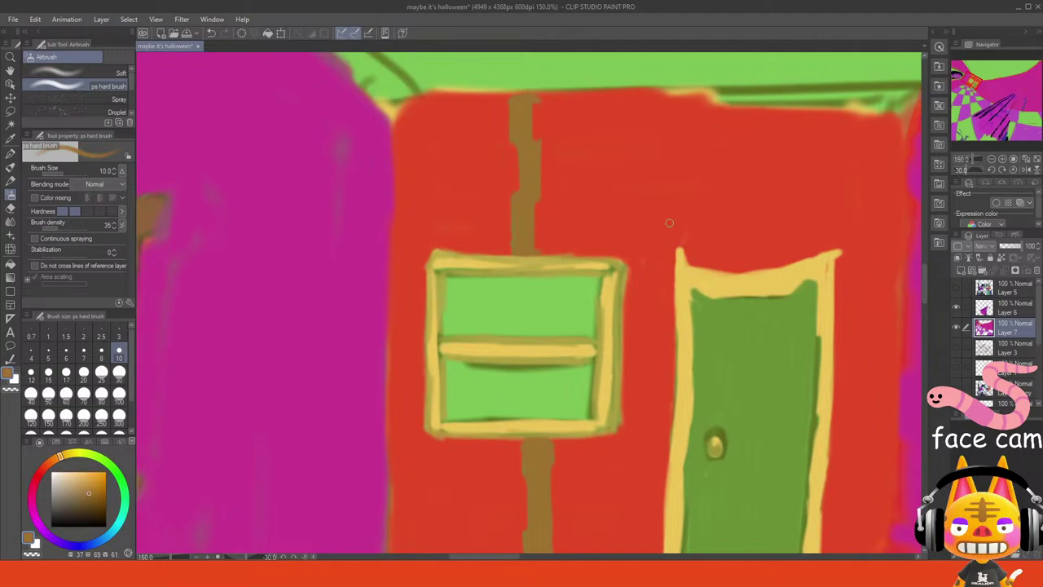
mouse_move(647, 226)
mouse_down()
mouse_move(645, 89)
mouse_move(662, 146)
mouse_move(654, 121)
mouse_move(651, 287)
mouse_move(659, 190)
mouse_move(656, 336)
mouse_move(652, 300)
mouse_move(653, 264)
mouse_move(662, 359)
mouse_move(662, 328)
mouse_up()
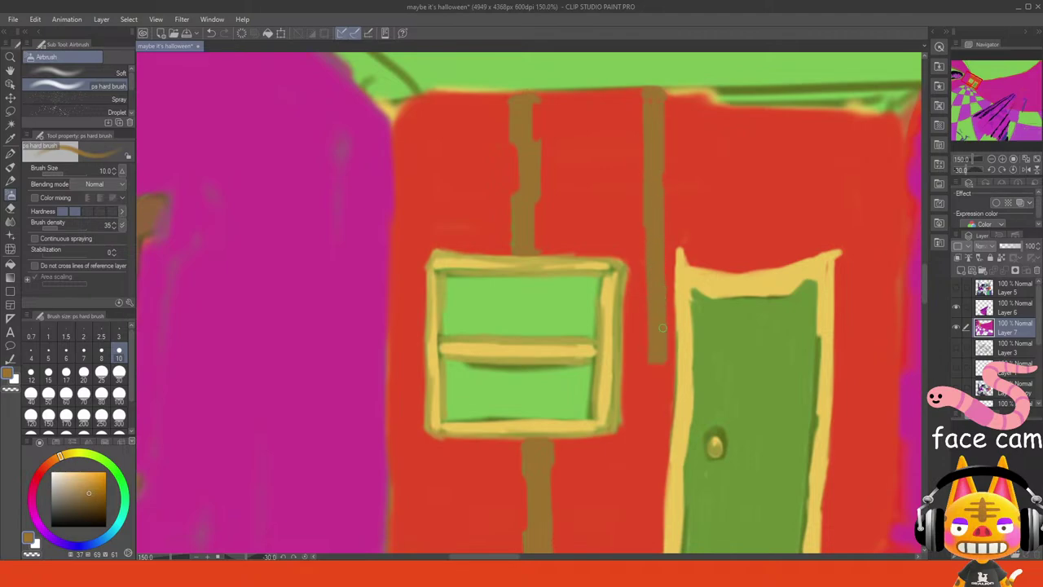
drag(974, 79, 980, 84)
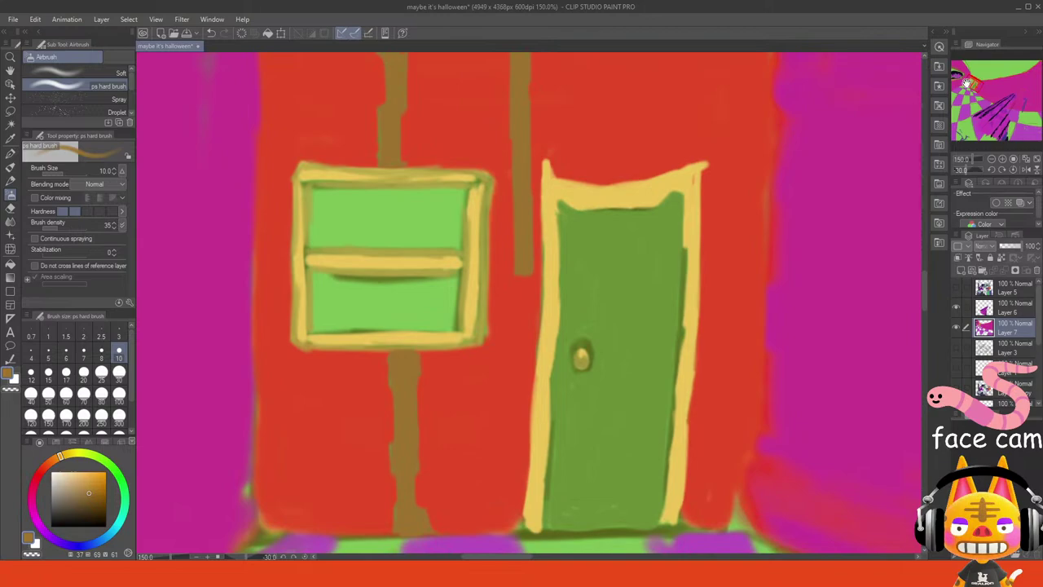
mouse_move(516, 269)
mouse_down()
mouse_move(526, 378)
mouse_move(505, 412)
mouse_move(498, 530)
mouse_move(506, 479)
mouse_up()
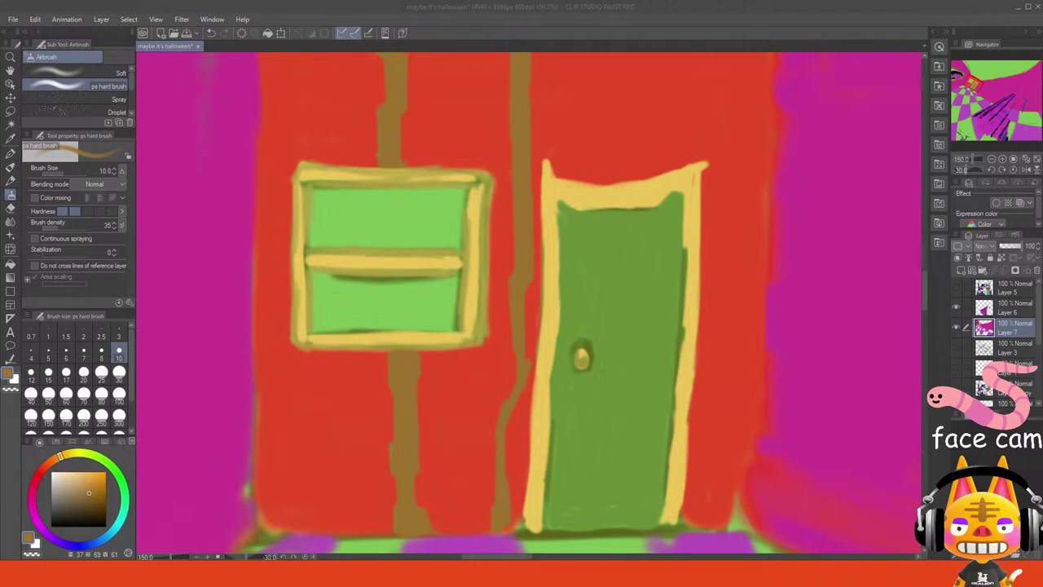
key(alt+Tab)
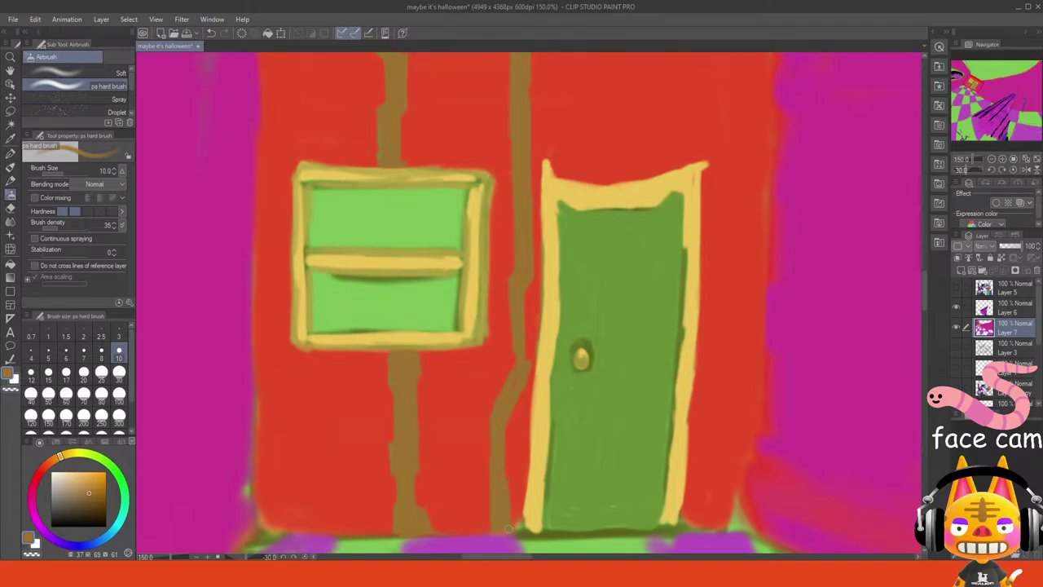
- Refine the edges of the beam between window and door with sampled red and brown, trimming it near the ceiling
alt+click(524, 369)
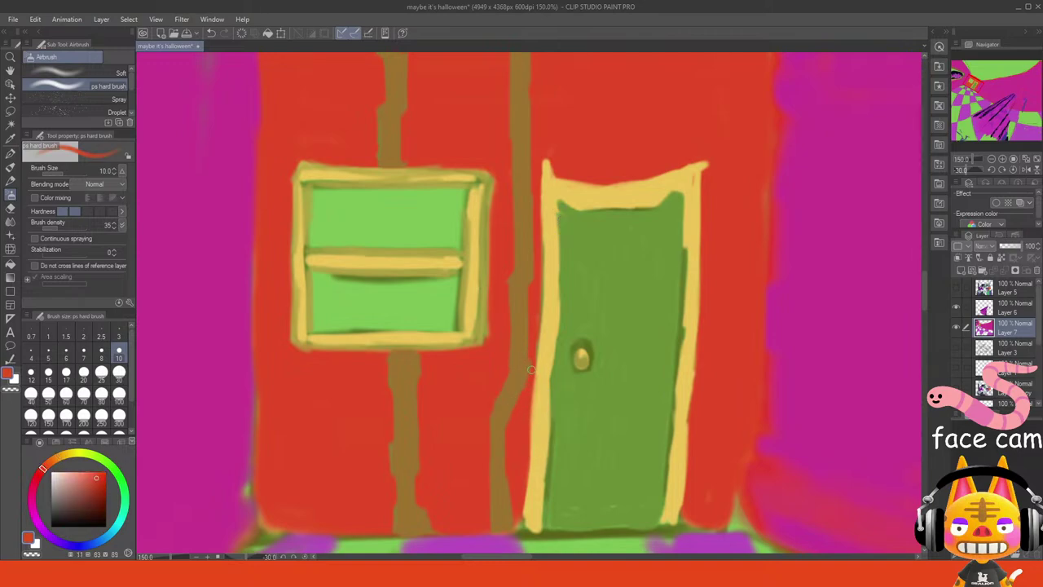
alt+click(489, 404)
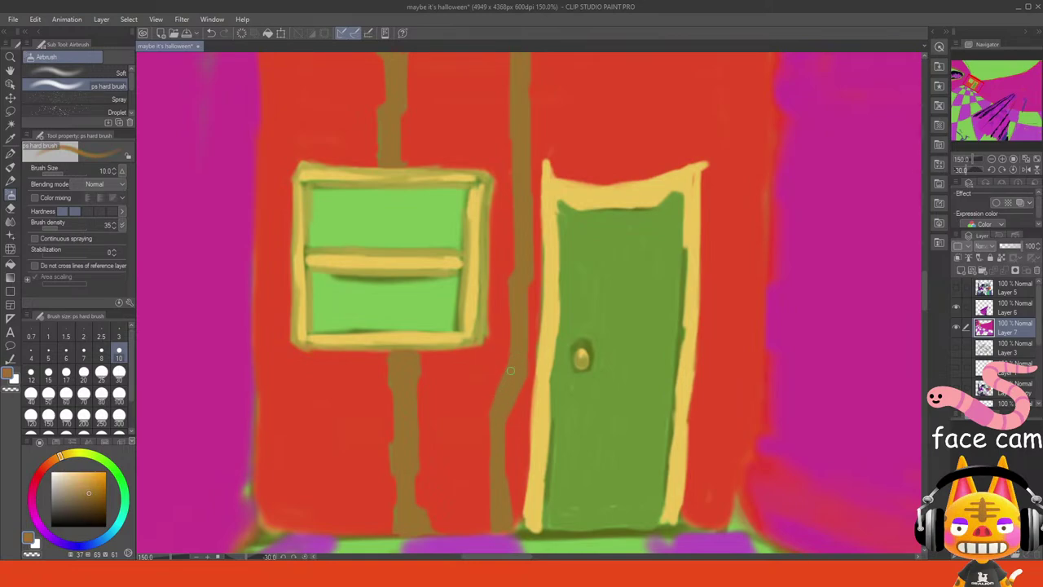
drag(977, 84, 979, 79)
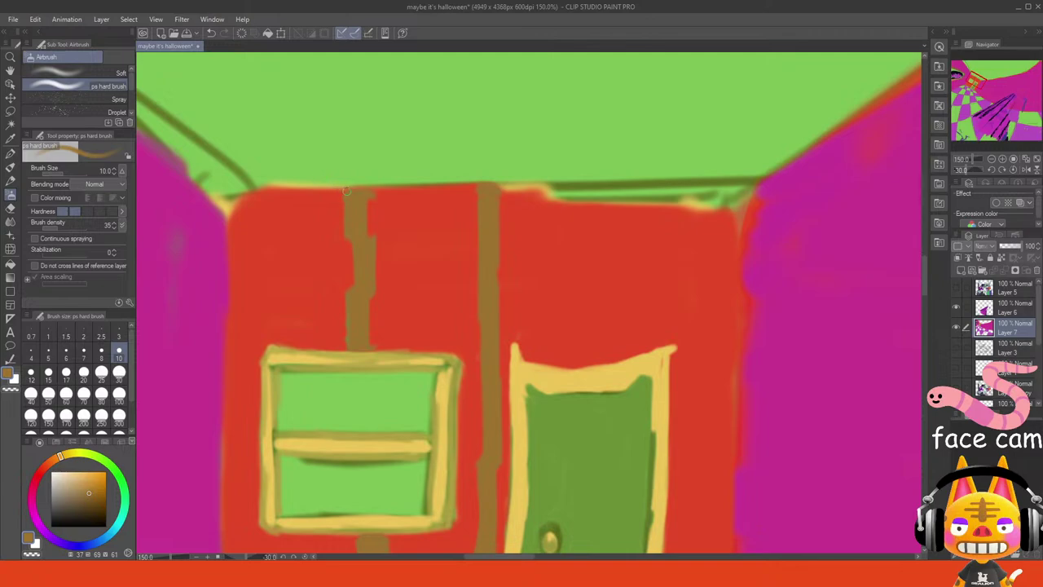
alt+click(530, 278)
mouse_move(481, 246)
mouse_down()
mouse_move(475, 258)
mouse_move(479, 230)
mouse_move(481, 246)
mouse_up()
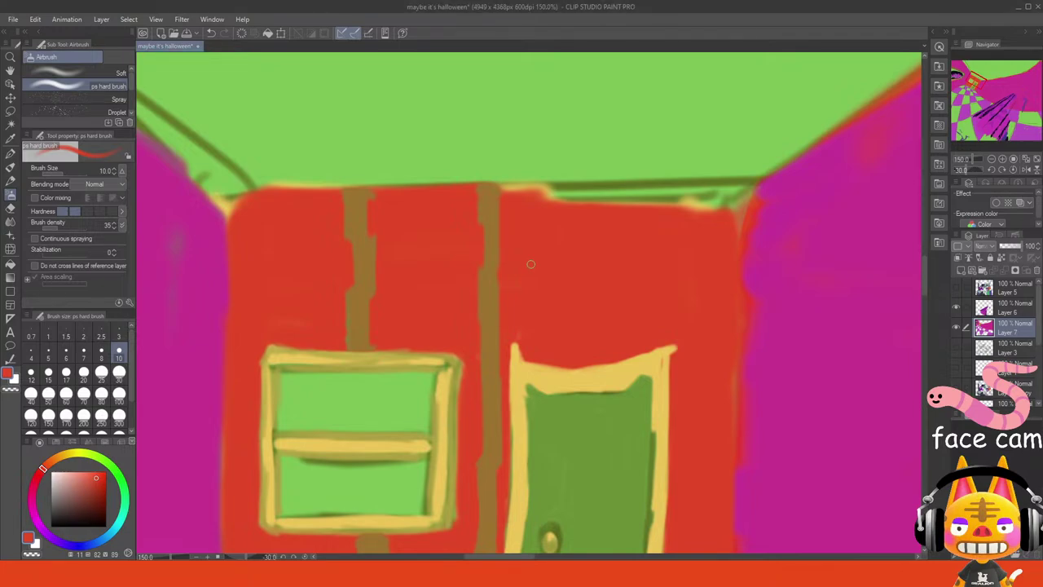
- Reshape the door's upper edge with its sampled green and tidy the frame's inner corner with the frame's yellow
alt+click(535, 429)
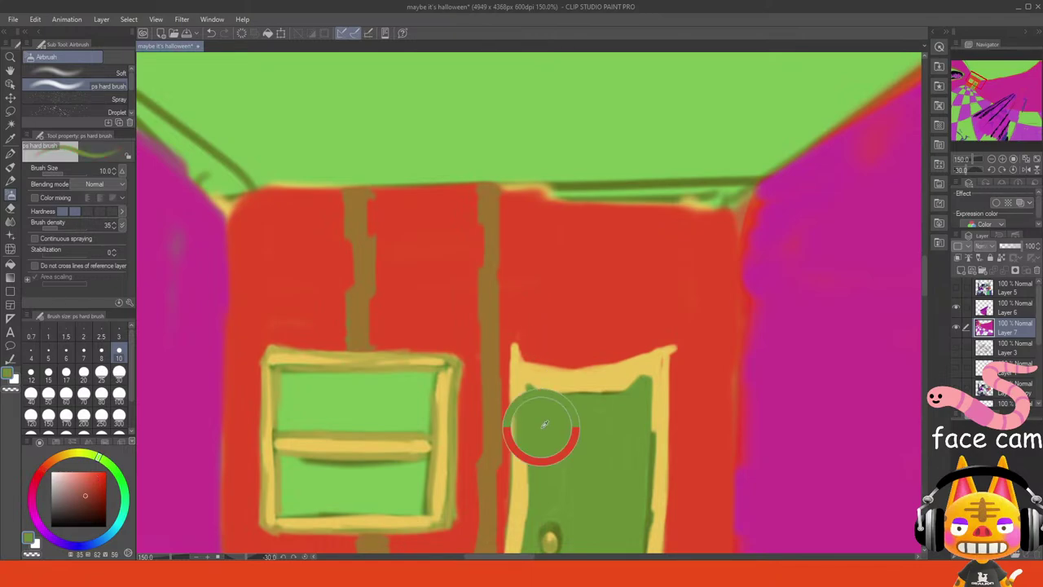
mouse_move(527, 398)
mouse_down()
mouse_move(527, 379)
mouse_move(558, 391)
mouse_move(632, 384)
mouse_move(642, 420)
mouse_up()
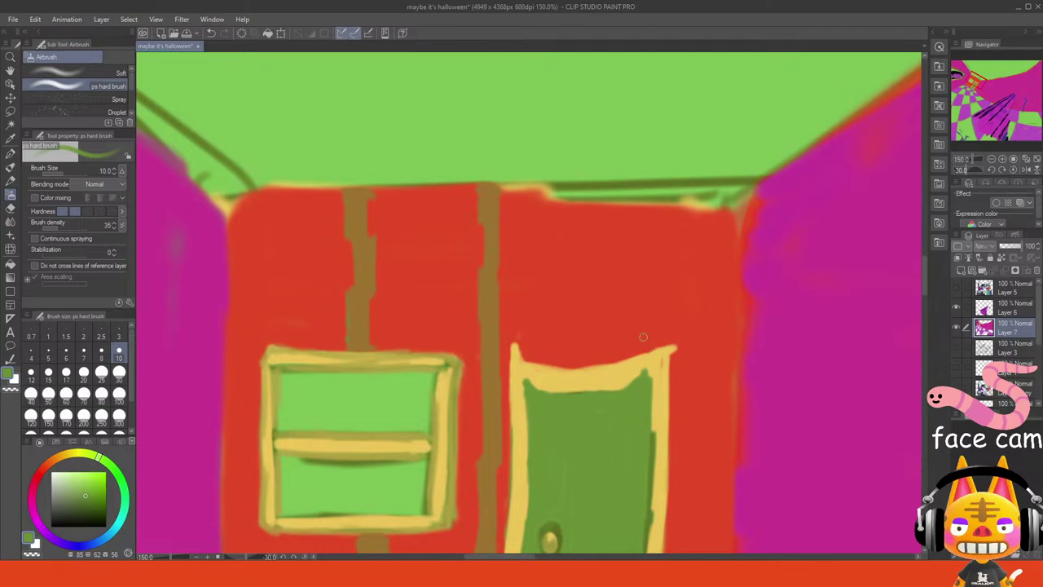
alt+click(663, 381)
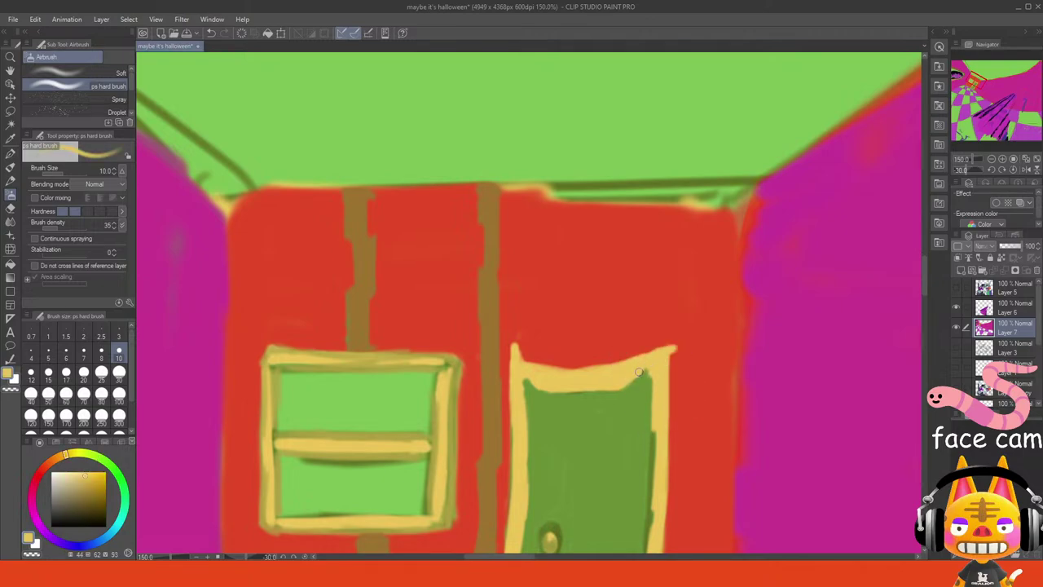
mouse_move(645, 366)
mouse_down()
mouse_move(657, 407)
mouse_move(640, 400)
mouse_move(648, 371)
mouse_up()
alt+click(640, 392)
- Outline the door's upper edge in the sampled dark green with the brush size at 7
alt+click(653, 436)
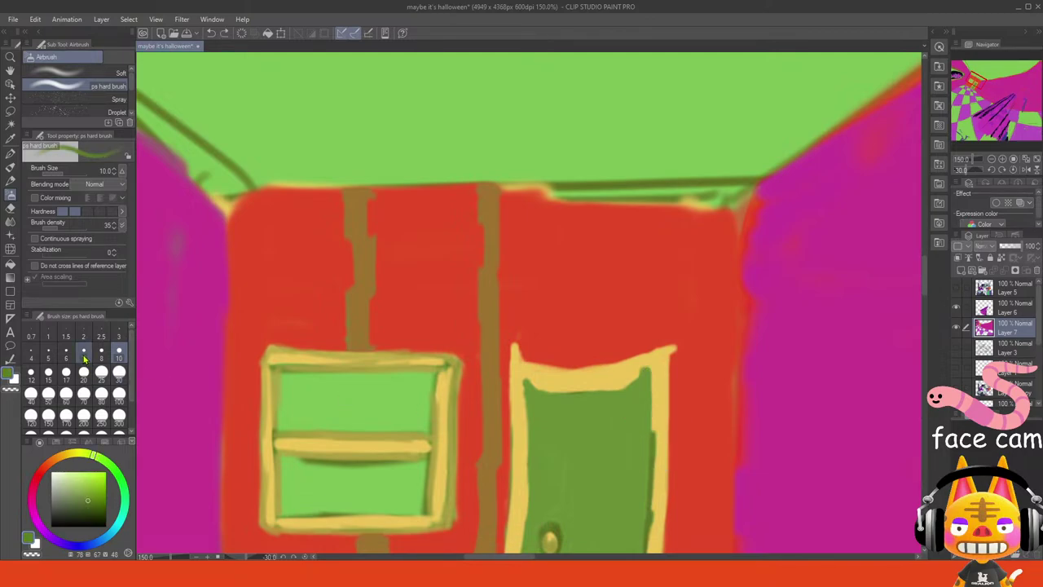
click(84, 356)
mouse_move(653, 437)
mouse_down()
mouse_move(649, 386)
mouse_move(654, 433)
mouse_move(651, 408)
mouse_up()
key(ctrl+z)
key(ctrl+z)
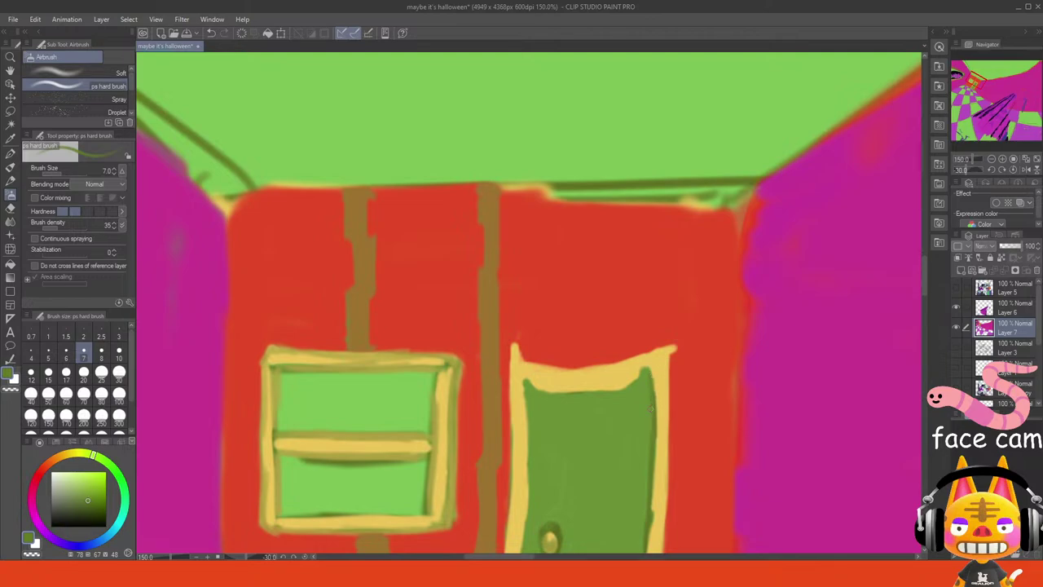
mouse_move(523, 391)
mouse_down()
mouse_move(524, 409)
mouse_move(526, 379)
mouse_move(538, 383)
mouse_move(524, 379)
mouse_move(593, 394)
mouse_move(624, 391)
mouse_move(642, 373)
mouse_up()
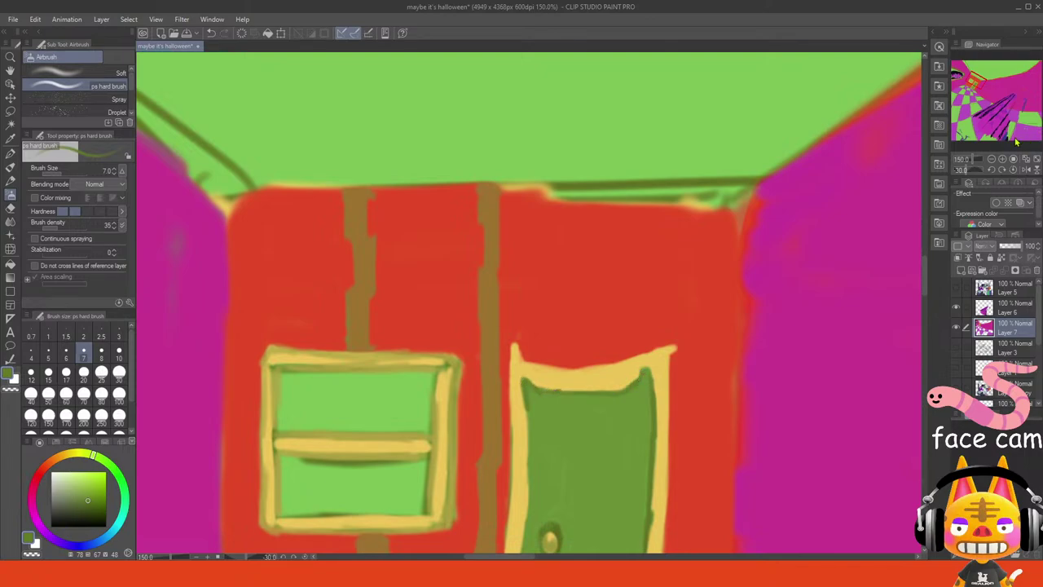
- Set the brush size to 10 and paint a brown beam along the window's outer side, from the floor to the ceiling
drag(974, 83, 968, 92)
alt+click(499, 313)
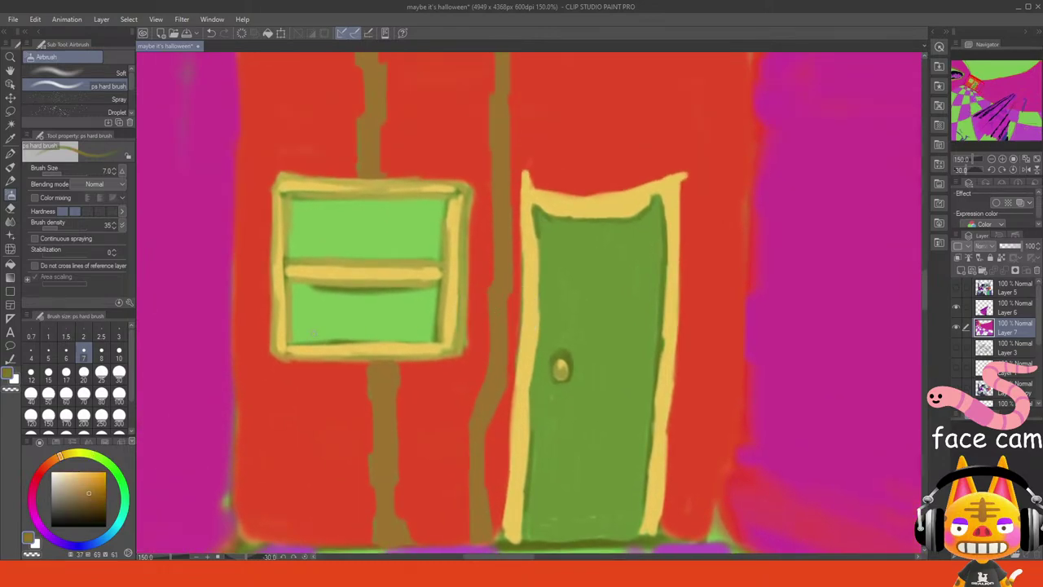
click(119, 355)
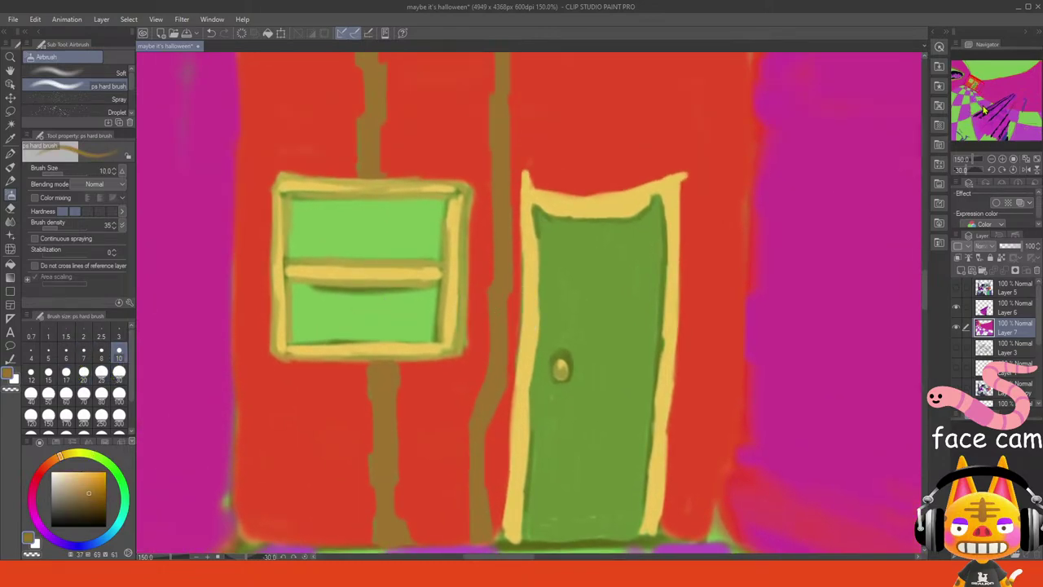
drag(975, 80, 972, 78)
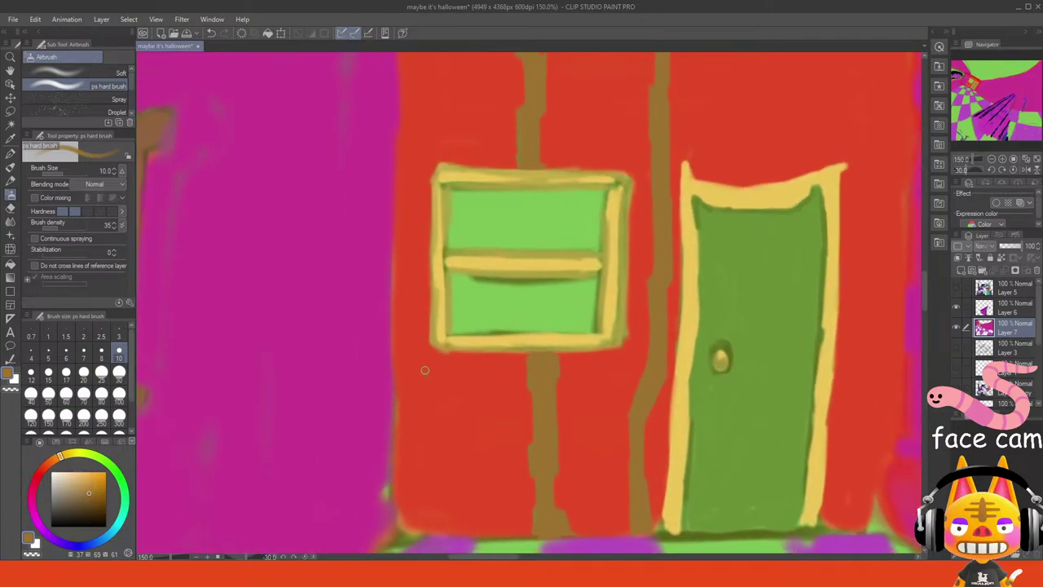
mouse_move(422, 368)
mouse_down()
mouse_move(425, 506)
mouse_move(436, 531)
mouse_move(425, 373)
mouse_move(433, 352)
mouse_move(439, 515)
mouse_up()
mouse_move(427, 351)
mouse_down()
mouse_move(425, 109)
mouse_move(441, 340)
mouse_move(438, 297)
mouse_up()
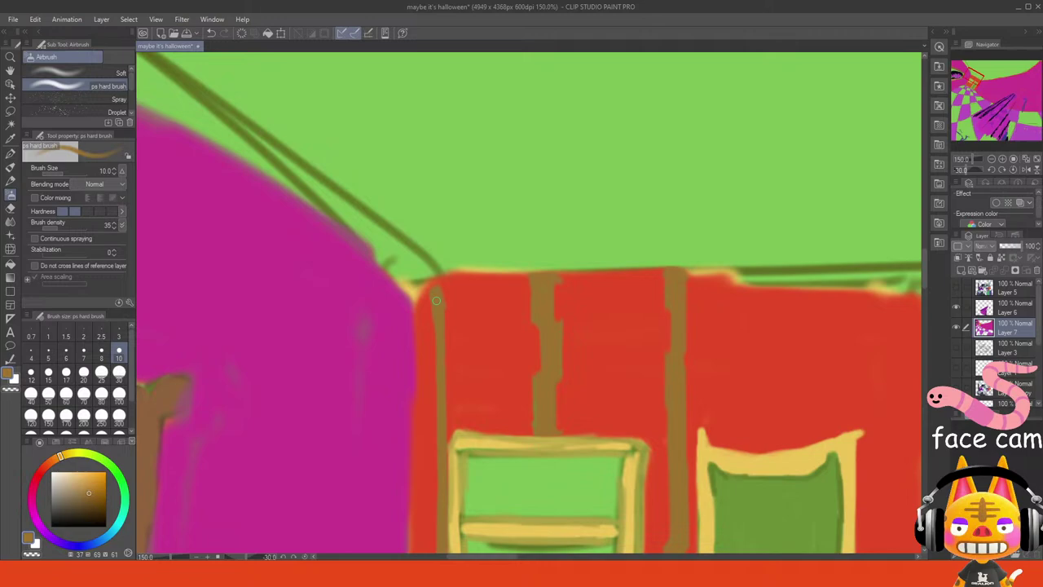
click(80, 574)
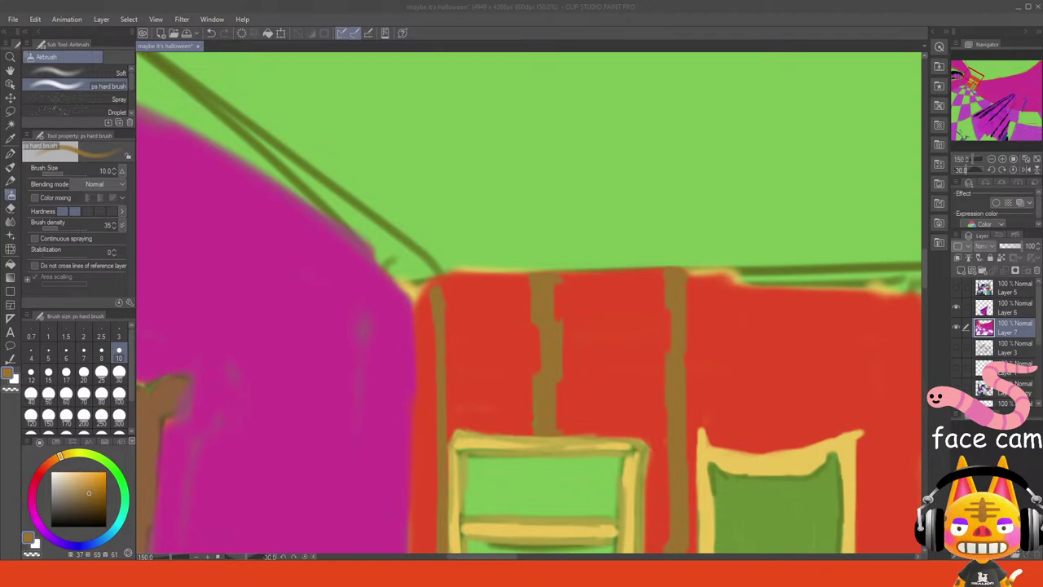
click(98, 572)
mouse_move(442, 299)
mouse_down()
mouse_move(442, 287)
mouse_move(434, 353)
mouse_up()
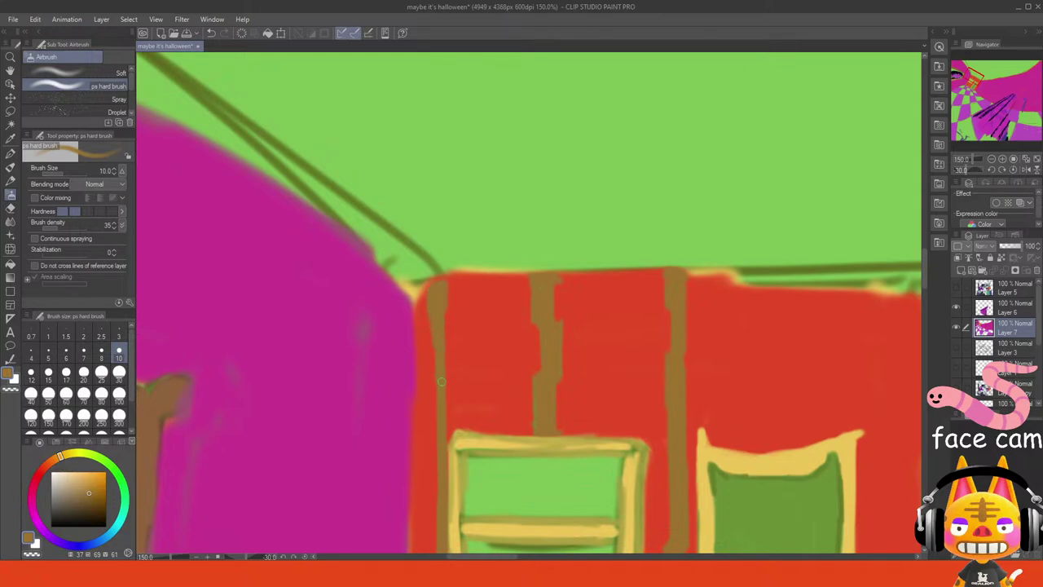
- Widen the outermost beam above the window and alongside the window frame with more brown strokes
drag(972, 80, 972, 80)
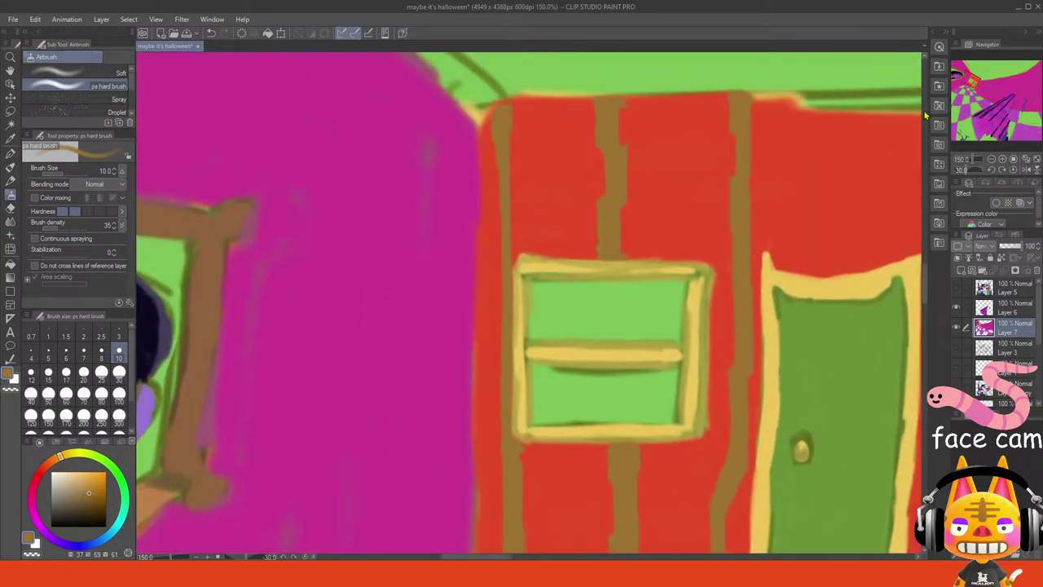
drag(511, 230, 514, 191)
click(977, 84)
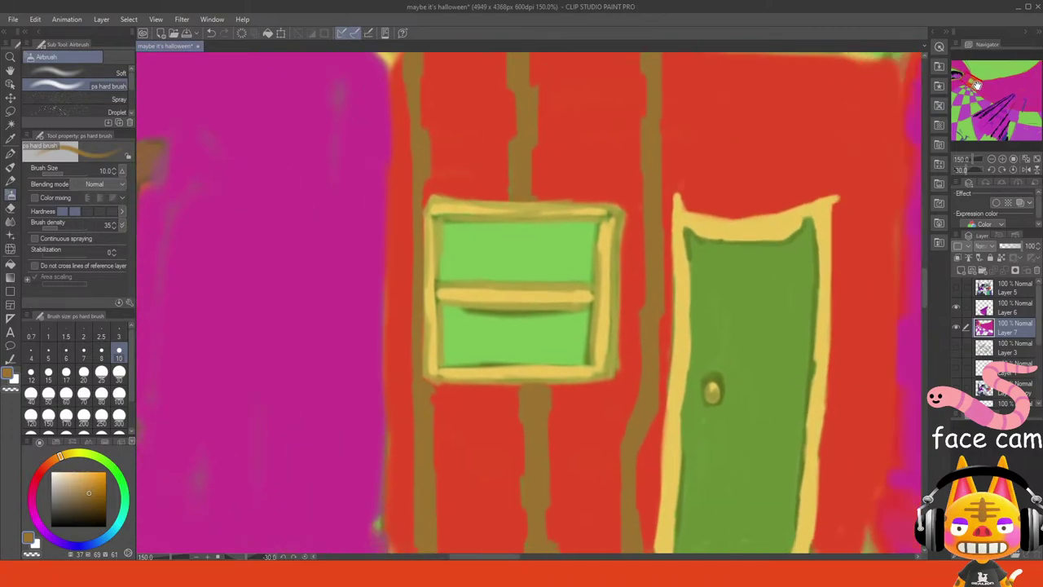
drag(977, 84, 978, 87)
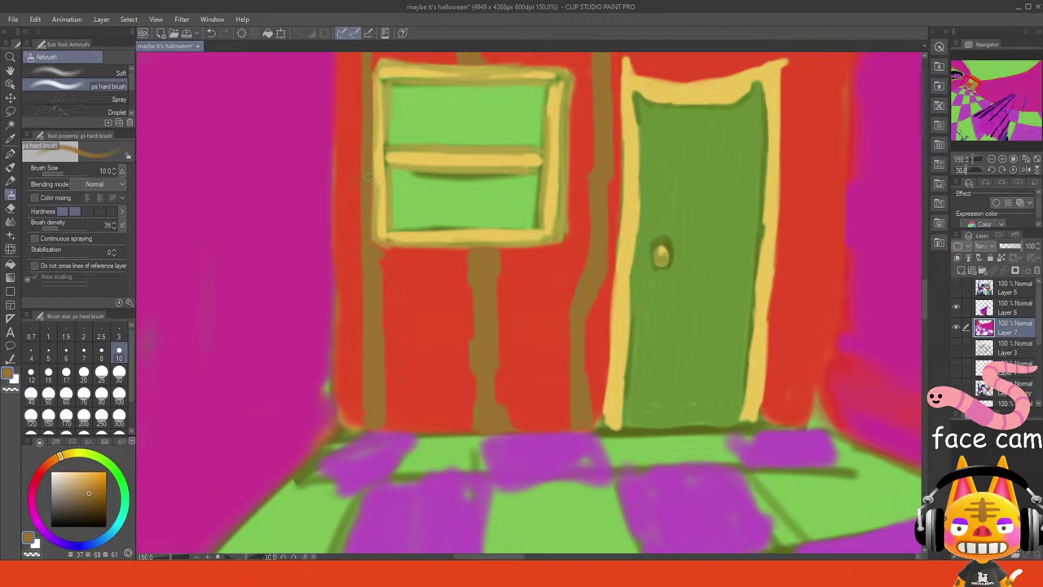
drag(371, 206, 370, 238)
drag(978, 87, 976, 85)
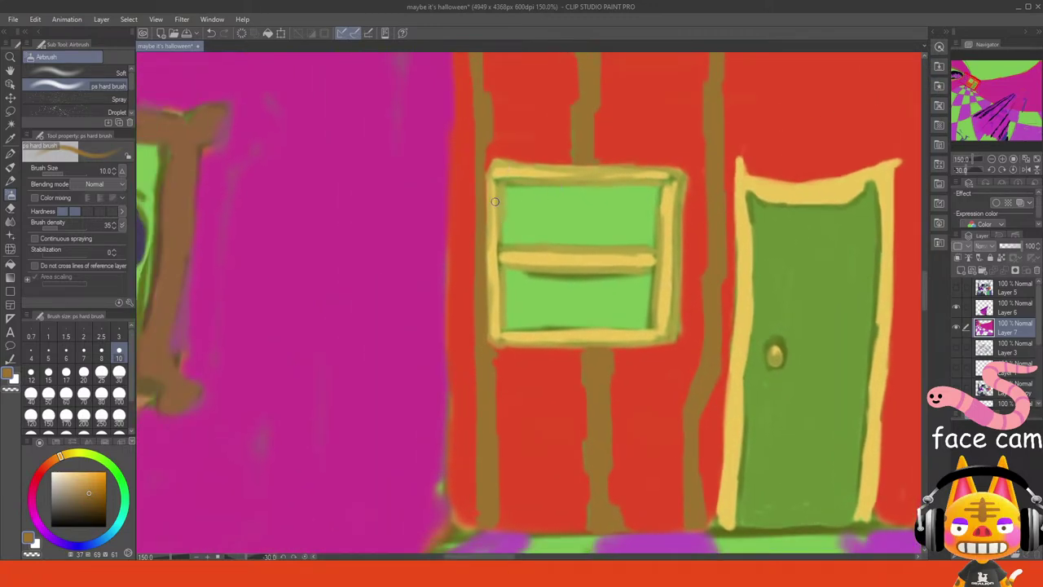
drag(488, 170, 486, 298)
drag(485, 236, 488, 312)
- Paint a brown beam from the ceiling to the top of the door frame and trim its edges with the wall's red
click(1024, 160)
click(1003, 159)
click(1003, 160)
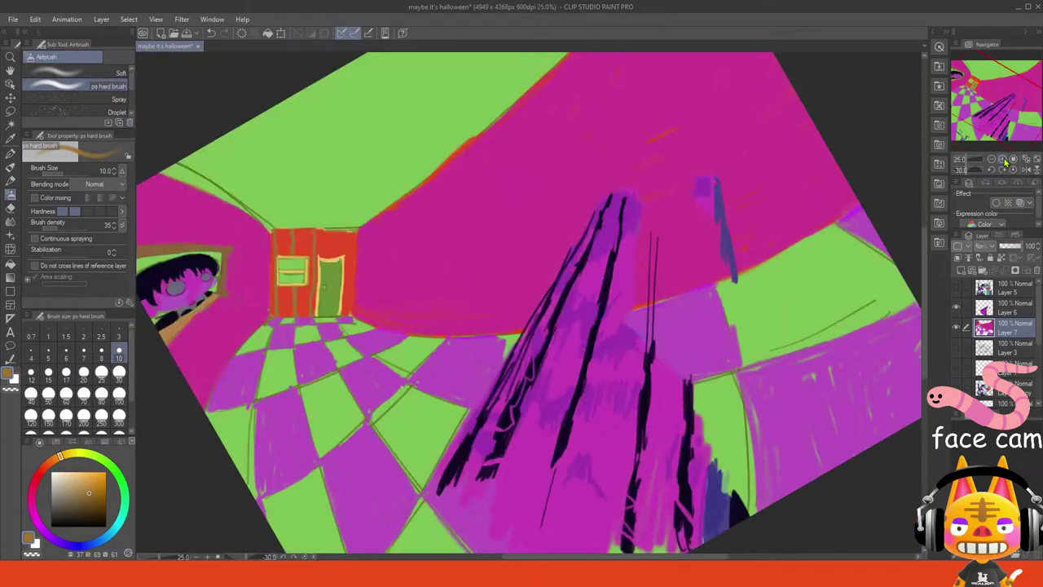
click(1003, 160)
click(1003, 159)
click(1003, 159)
drag(993, 108, 970, 89)
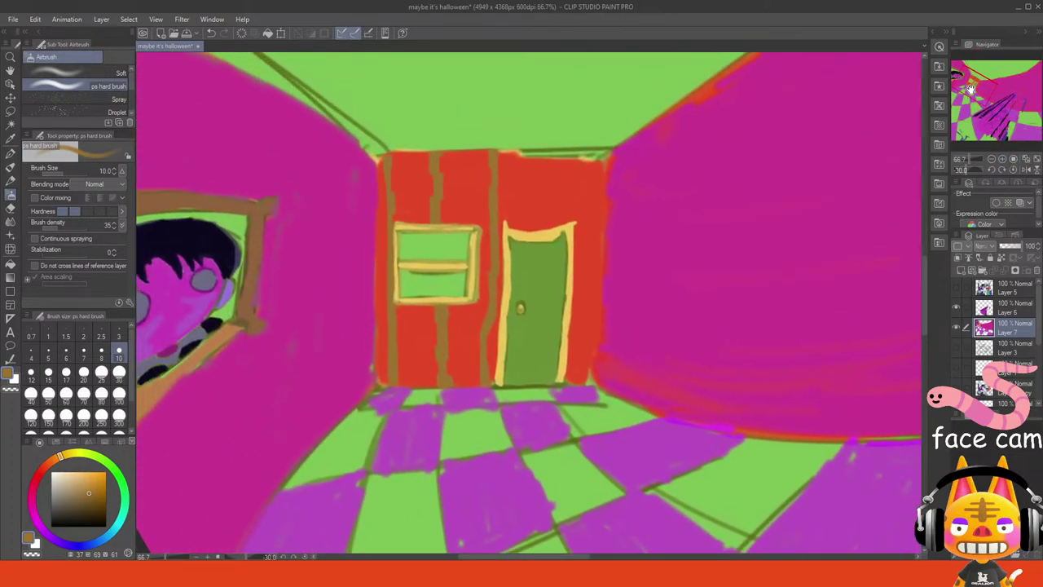
click(1003, 159)
mouse_move(530, 88)
mouse_down()
mouse_move(524, 194)
mouse_move(538, 168)
mouse_move(539, 89)
mouse_move(522, 167)
mouse_move(542, 94)
mouse_up()
alt+click(559, 116)
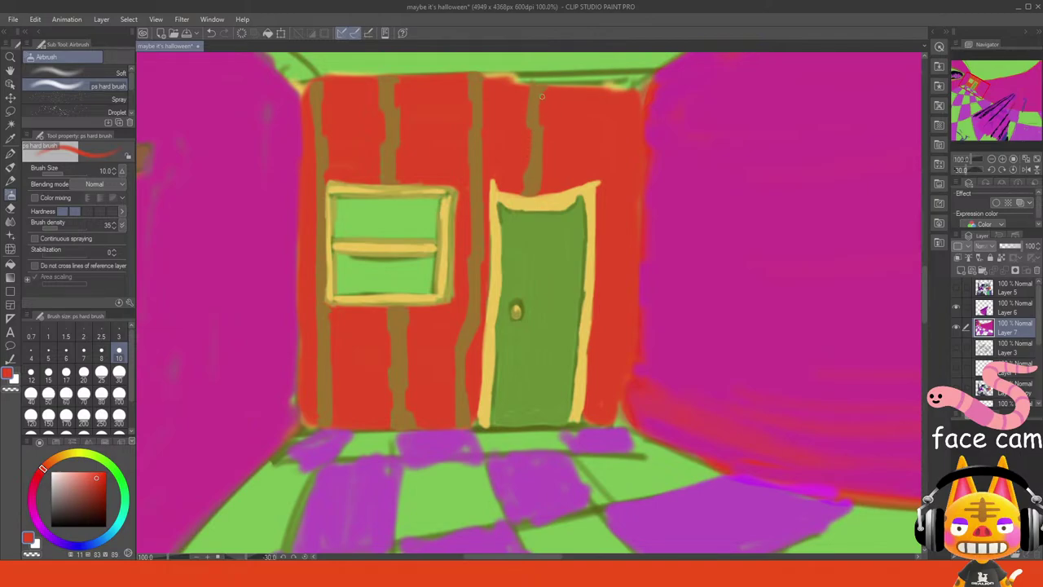
drag(540, 163, 539, 174)
drag(531, 120, 528, 97)
key(ctrl+z)
- Paint a bent brown beam from ceiling to floor on the door's far side from the window, and trim its upper part with red
alt+click(536, 138)
drag(597, 88, 593, 151)
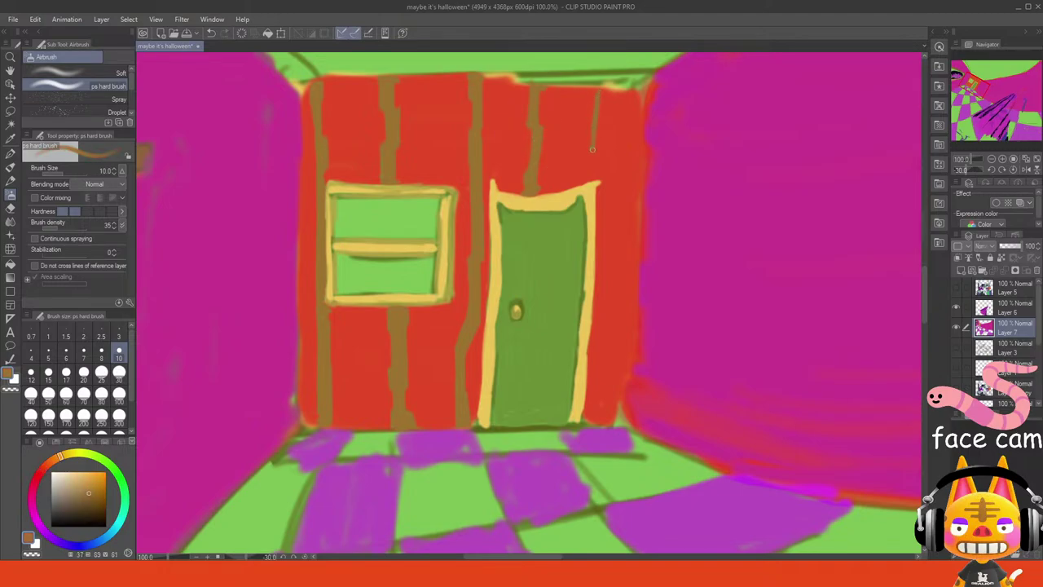
key(ctrl+z)
mouse_move(599, 87)
mouse_down()
mouse_move(600, 419)
mouse_move(596, 375)
mouse_up()
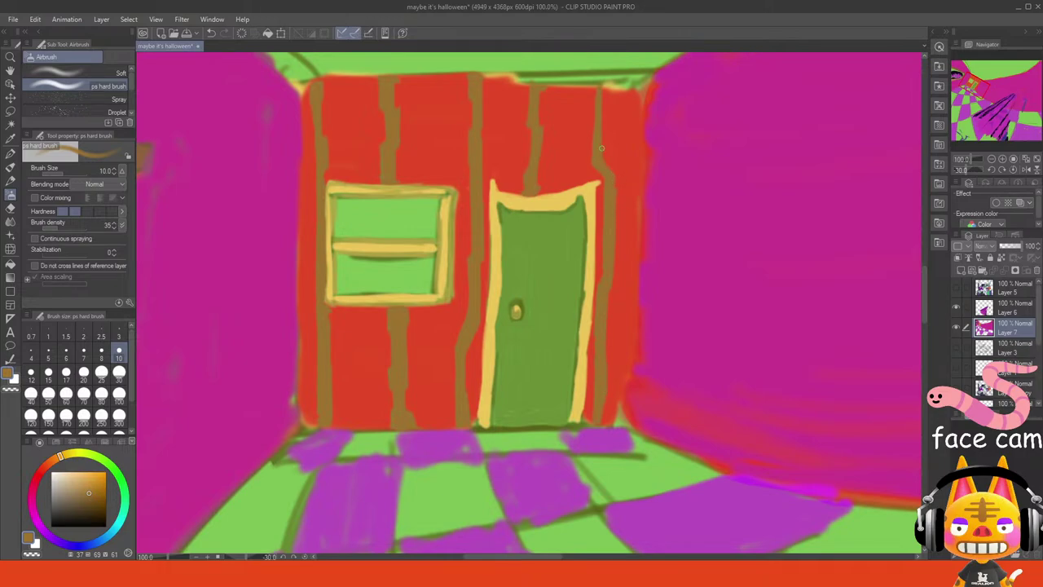
drag(601, 147, 604, 101)
alt+click(626, 152)
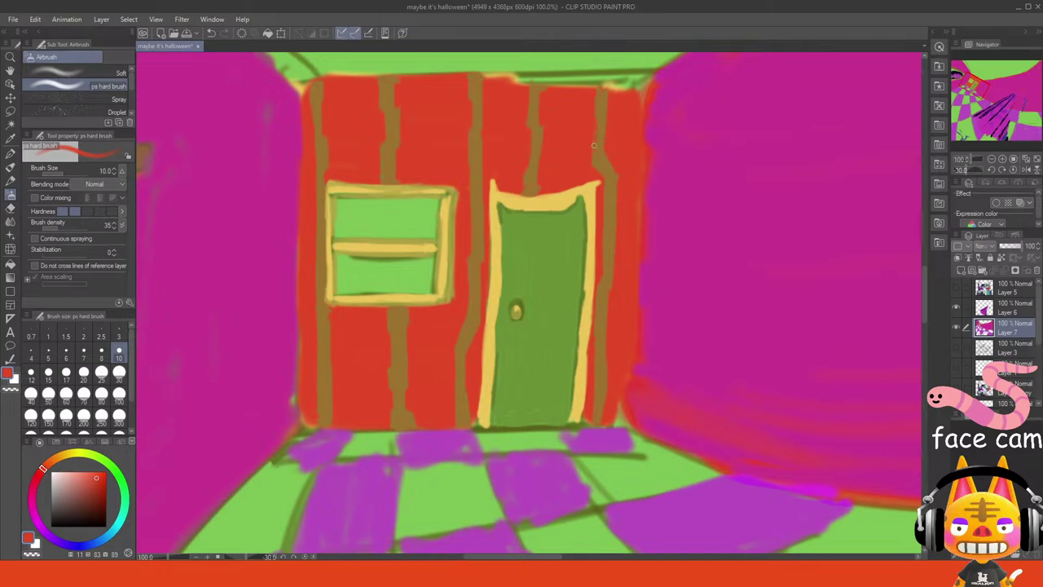
key(ctrl+z)
mouse_move(594, 144)
mouse_down()
mouse_move(593, 125)
mouse_move(593, 148)
mouse_up()
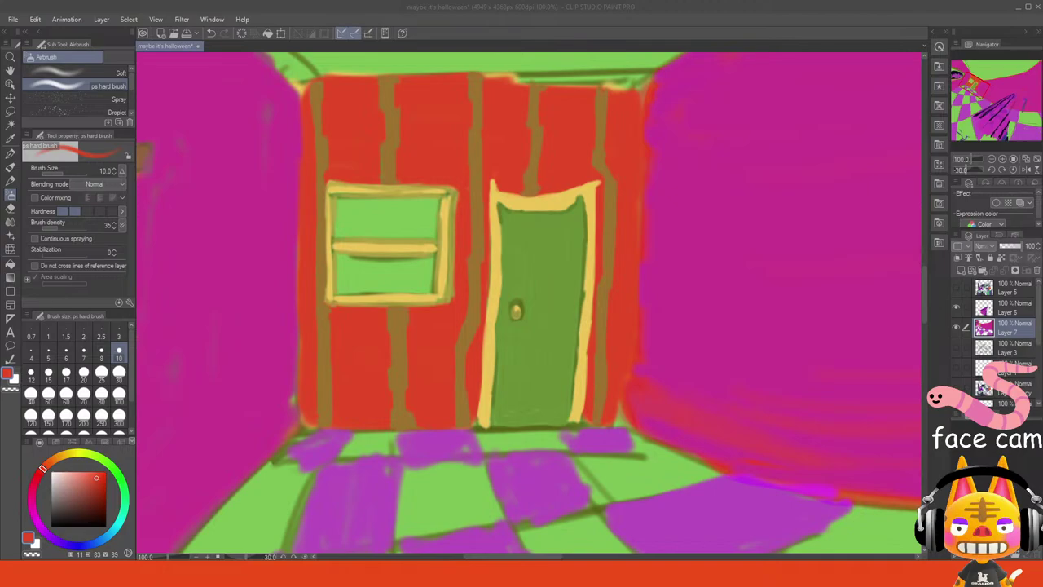
click(491, 21)
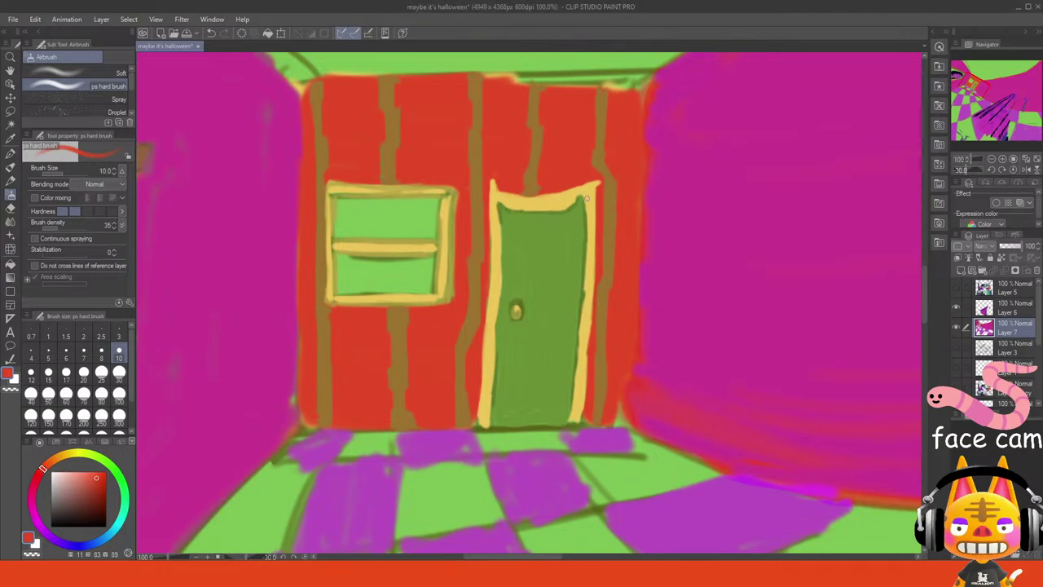
- Mix a bright yellow-green of hue 74 from the floor tiles' green as the new paint colour
alt+click(602, 118)
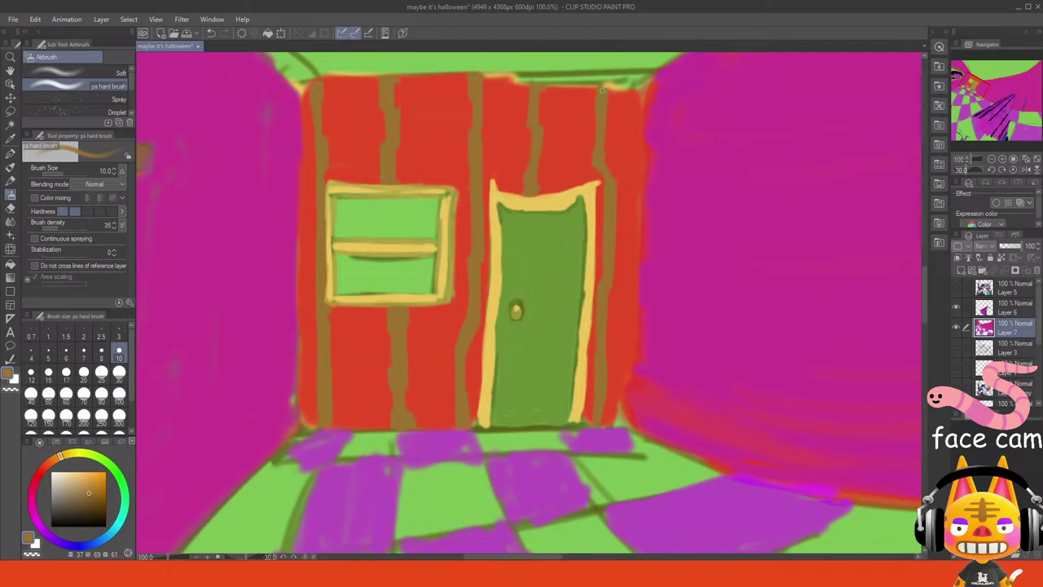
click(1025, 160)
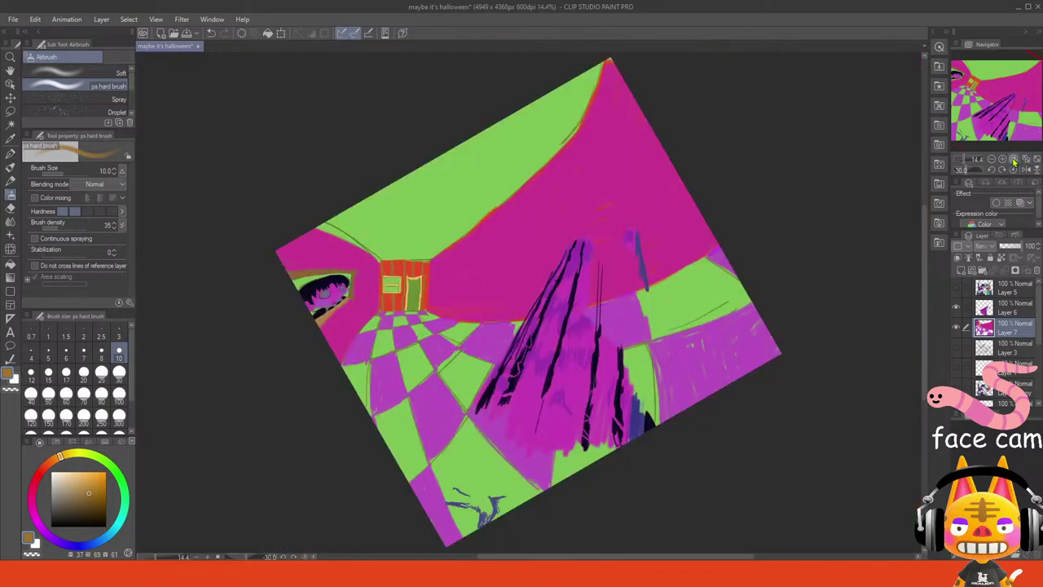
click(1014, 169)
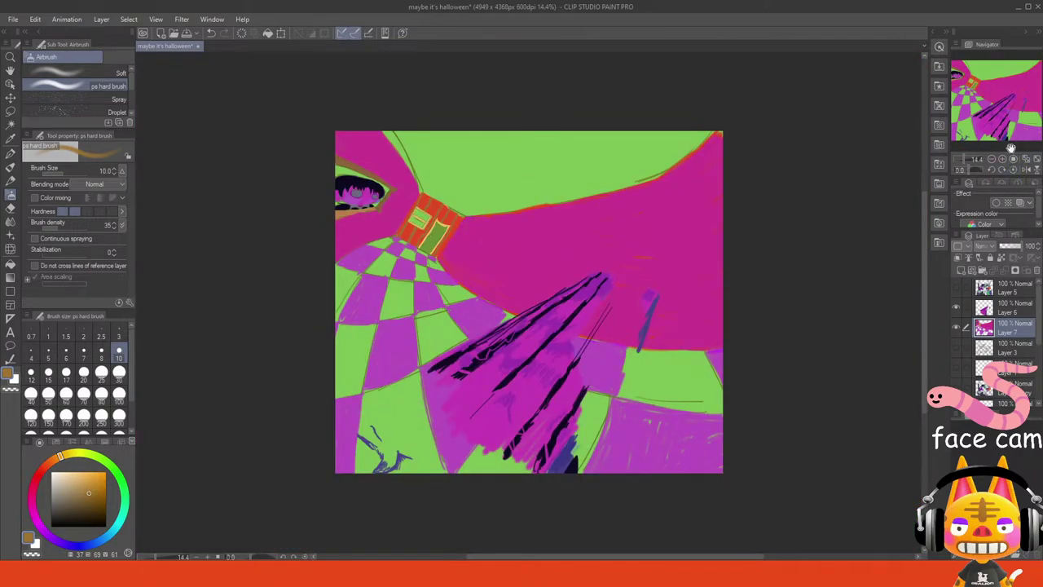
click(1013, 159)
click(1023, 160)
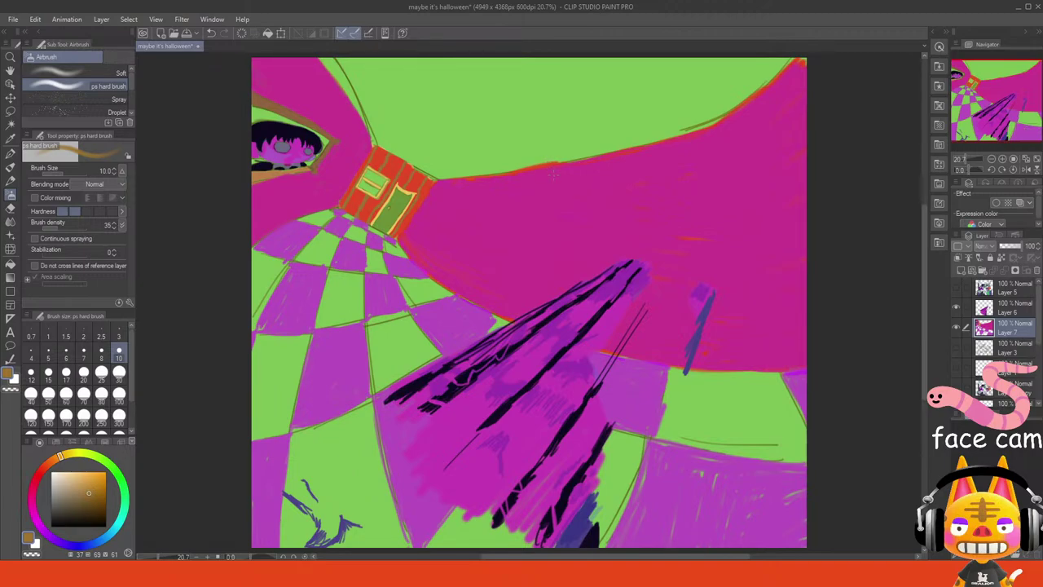
alt+click(380, 290)
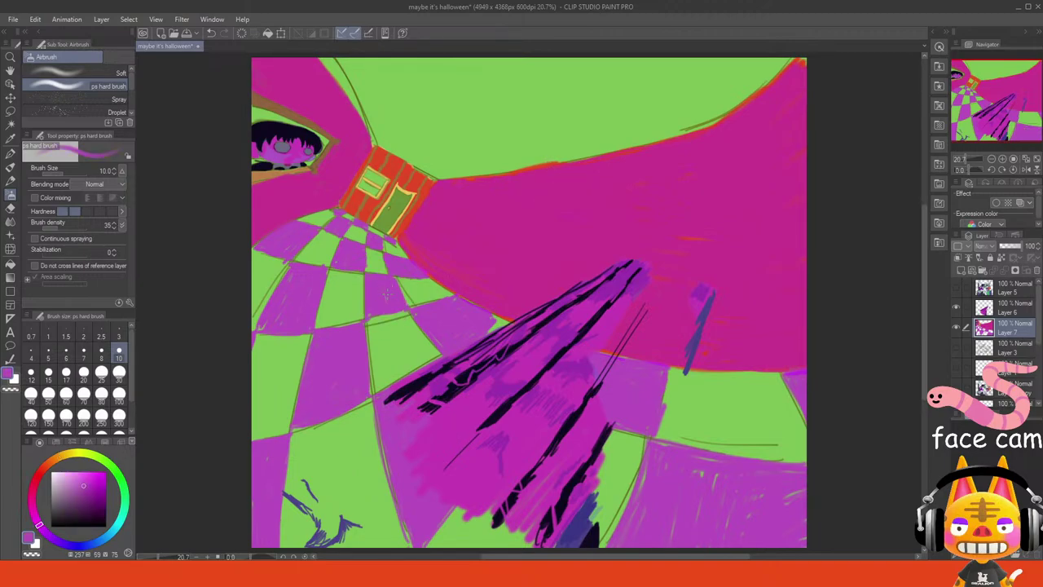
alt+click(273, 358)
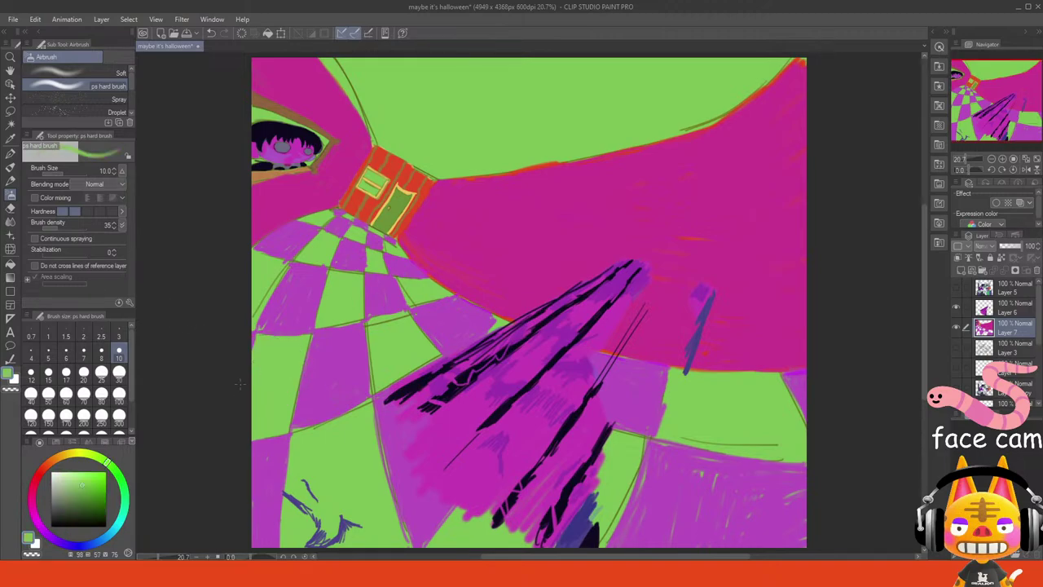
click(90, 454)
click(97, 475)
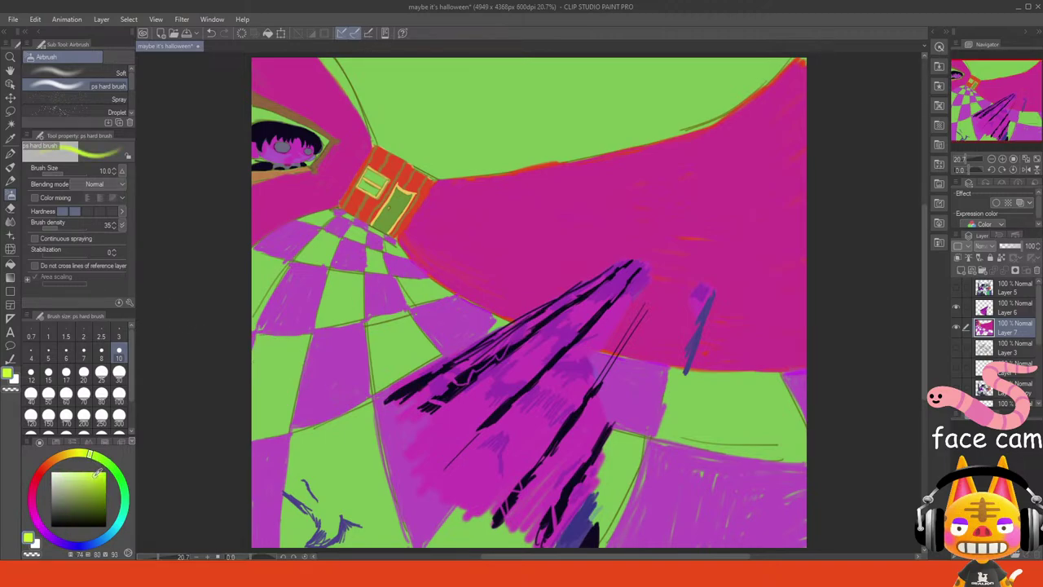
- Repaint the large green floor tile at the picture's left edge in yellow-green with brush sizes 25 and 100
click(101, 372)
mouse_move(255, 407)
mouse_down()
mouse_move(255, 347)
mouse_move(252, 424)
mouse_move(256, 411)
mouse_move(259, 433)
mouse_move(287, 429)
mouse_move(299, 369)
mouse_move(259, 424)
mouse_move(277, 364)
mouse_move(283, 415)
mouse_move(295, 354)
mouse_up()
click(119, 400)
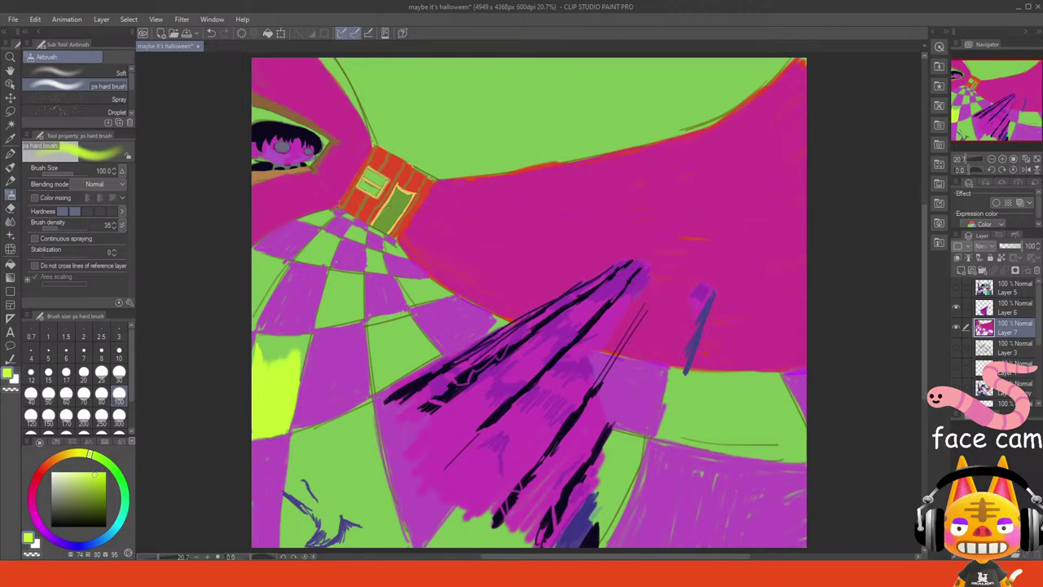
mouse_move(267, 357)
mouse_down()
mouse_move(282, 356)
mouse_move(259, 337)
mouse_move(294, 339)
mouse_move(303, 371)
mouse_move(292, 357)
mouse_up()
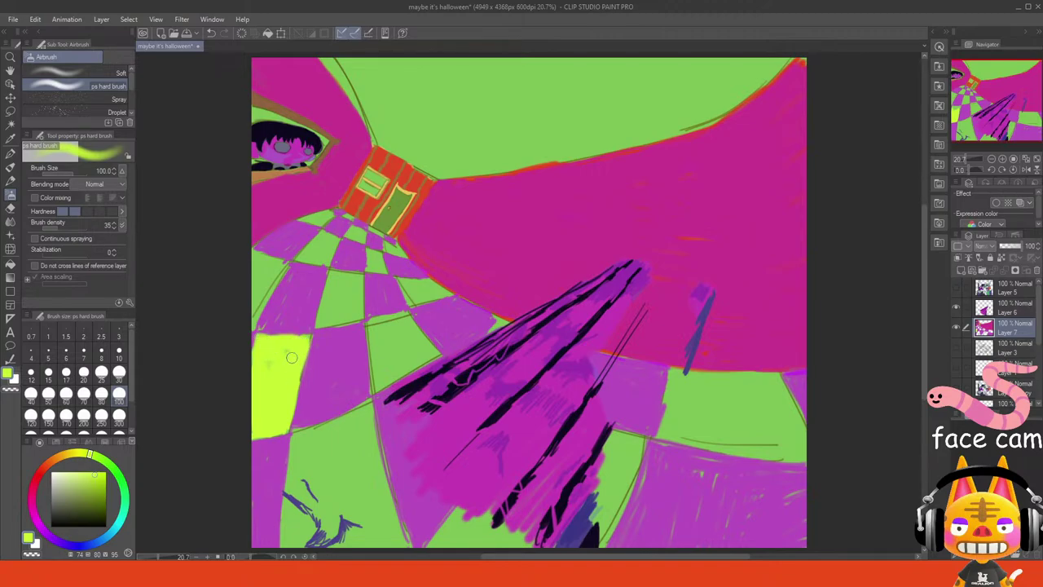
- Repaint the next green tile up along the left edge of the picture in yellow-green, using brush sizes 25 and 30
click(101, 372)
drag(265, 272, 262, 322)
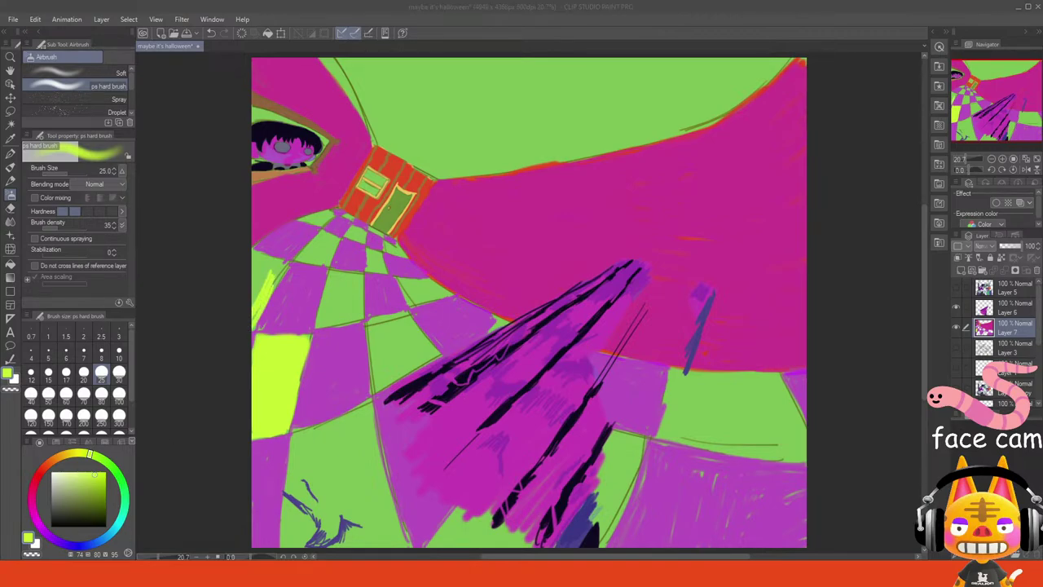
click(118, 374)
mouse_move(265, 277)
mouse_down()
mouse_move(254, 305)
mouse_move(254, 257)
mouse_move(279, 262)
mouse_move(277, 282)
mouse_move(266, 279)
mouse_move(269, 262)
mouse_move(260, 273)
mouse_up()
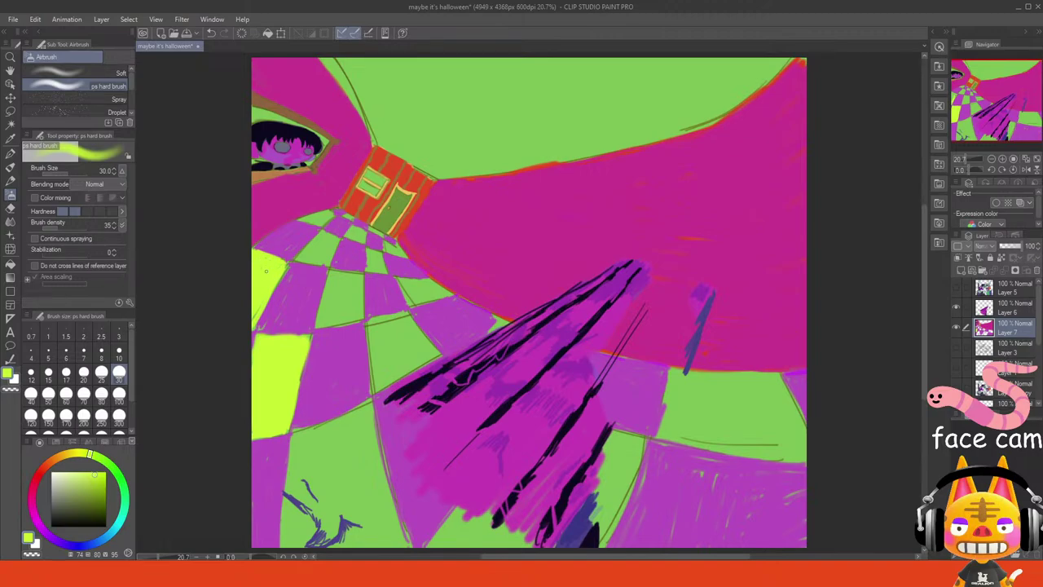
mouse_move(274, 269)
mouse_down()
mouse_move(252, 364)
mouse_move(260, 332)
mouse_move(281, 333)
mouse_move(302, 357)
mouse_move(308, 337)
mouse_move(269, 335)
mouse_up()
- Outline and fill the green tile in the second column with yellow-green, and recolour the green tiles above it toward the eye wall
mouse_move(330, 277)
mouse_down()
mouse_move(316, 326)
mouse_move(350, 322)
mouse_up()
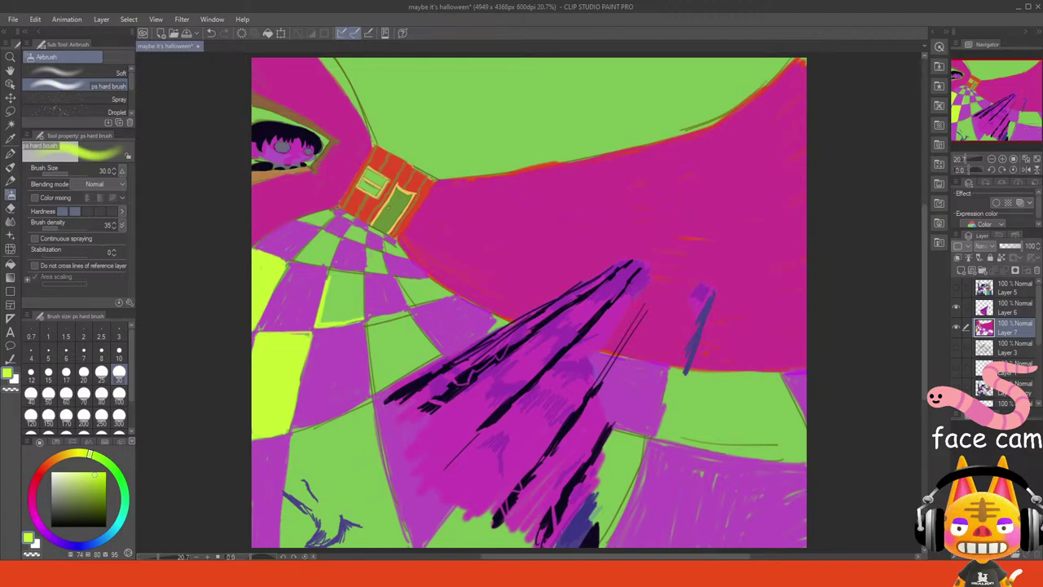
drag(356, 274, 361, 317)
mouse_move(329, 271)
mouse_down()
mouse_move(363, 275)
mouse_move(340, 274)
mouse_move(321, 312)
mouse_move(339, 319)
mouse_move(339, 302)
mouse_move(328, 317)
mouse_move(338, 292)
mouse_move(347, 322)
mouse_move(359, 279)
mouse_move(335, 277)
mouse_move(348, 278)
mouse_move(349, 308)
mouse_move(361, 293)
mouse_move(364, 321)
mouse_up()
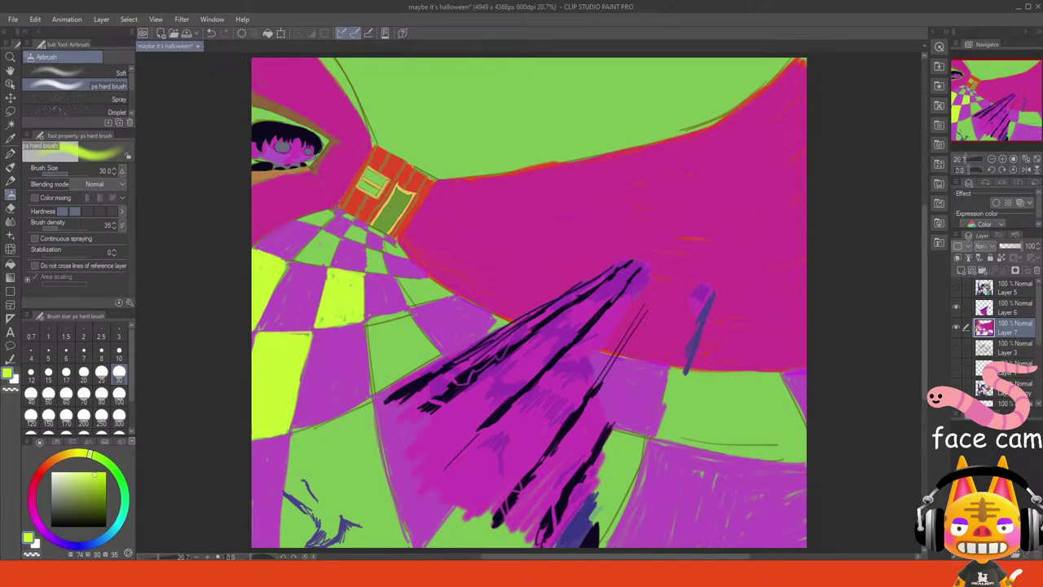
mouse_move(319, 236)
mouse_down()
mouse_move(305, 258)
mouse_move(300, 246)
mouse_move(314, 265)
mouse_move(326, 264)
mouse_move(334, 241)
mouse_move(314, 256)
mouse_move(325, 223)
mouse_move(309, 221)
mouse_move(332, 213)
mouse_move(318, 216)
mouse_up()
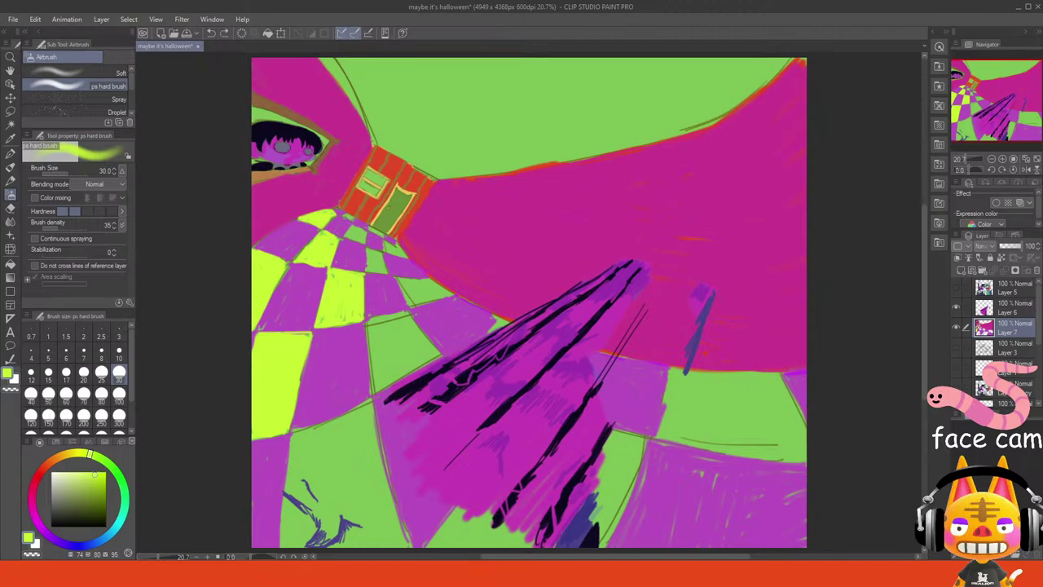
- Recolour the remaining small green tiles in front of the house and the larger tile beside the table's edge in yellow-green
drag(352, 217, 348, 219)
mouse_move(368, 249)
mouse_down()
mouse_move(367, 268)
mouse_move(380, 273)
mouse_move(383, 253)
mouse_move(368, 250)
mouse_move(369, 269)
mouse_move(384, 251)
mouse_move(405, 253)
mouse_move(387, 240)
mouse_move(404, 255)
mouse_move(393, 249)
mouse_move(407, 304)
mouse_move(448, 290)
mouse_move(411, 306)
mouse_move(397, 282)
mouse_move(421, 279)
mouse_move(396, 279)
mouse_move(404, 301)
mouse_move(427, 287)
mouse_move(405, 283)
mouse_move(446, 294)
mouse_move(402, 289)
mouse_up()
key(ctrl+z)
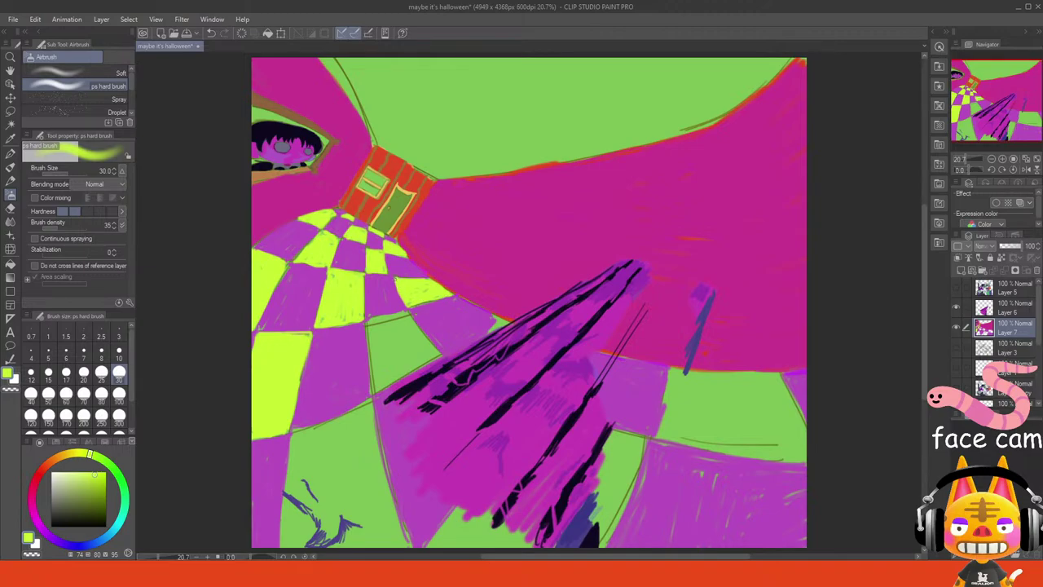
mouse_move(376, 321)
mouse_down()
mouse_move(422, 335)
mouse_move(412, 372)
mouse_move(382, 382)
mouse_move(372, 371)
mouse_move(372, 384)
mouse_move(375, 342)
mouse_move(390, 369)
mouse_move(385, 332)
mouse_move(404, 362)
mouse_move(395, 323)
mouse_move(404, 352)
mouse_move(399, 324)
mouse_move(429, 354)
mouse_move(386, 384)
mouse_move(405, 359)
mouse_up()
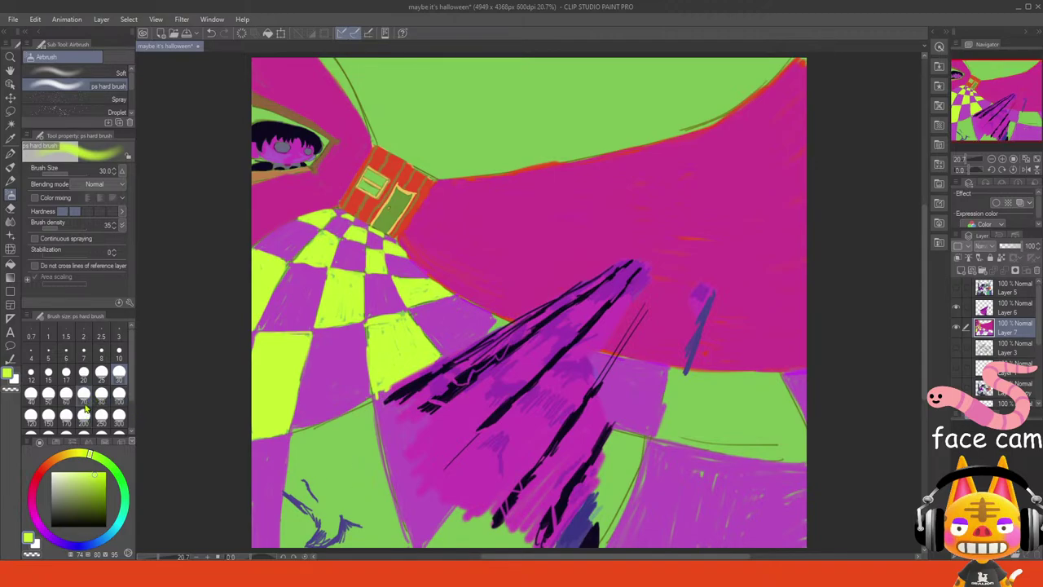
- Fill the large foreground floor tile behind the dark blue sketch marks with yellow-green, using brush sizes 30 and 50
mouse_move(308, 446)
mouse_down()
mouse_move(303, 538)
mouse_move(295, 489)
mouse_move(287, 539)
mouse_move(285, 521)
mouse_up()
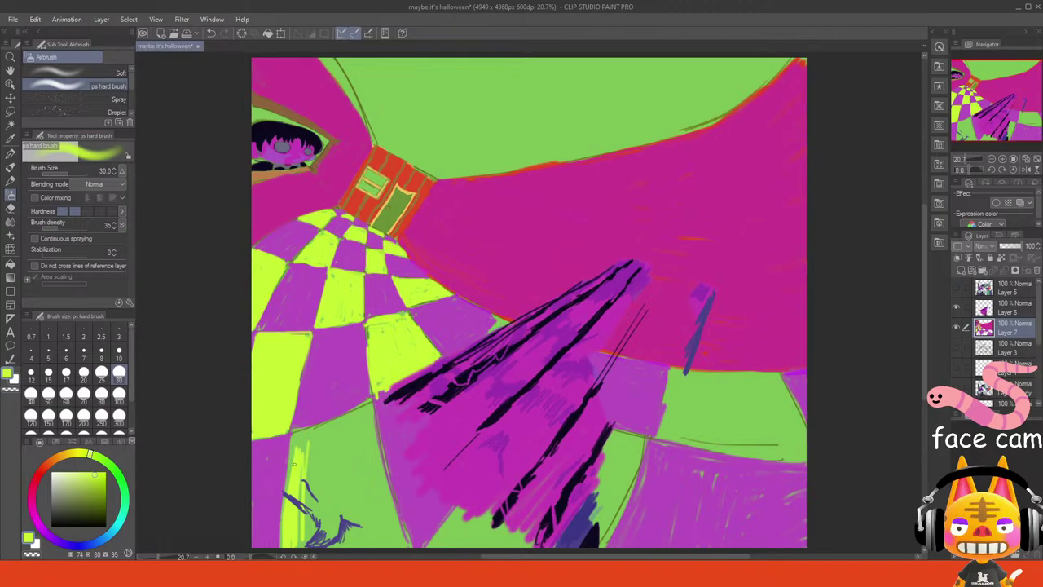
mouse_move(294, 465)
mouse_down()
mouse_move(308, 427)
mouse_move(309, 493)
mouse_up()
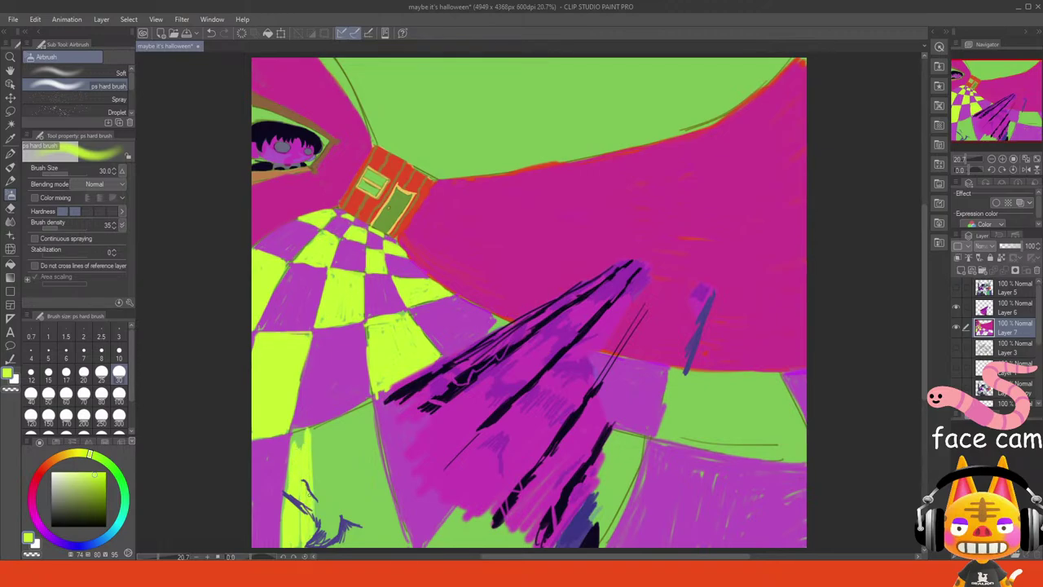
mouse_move(314, 448)
mouse_down()
mouse_move(319, 530)
mouse_move(326, 456)
mouse_move(332, 533)
mouse_move(329, 480)
mouse_move(344, 538)
mouse_move(362, 444)
mouse_move(370, 541)
mouse_move(350, 434)
mouse_up()
click(48, 394)
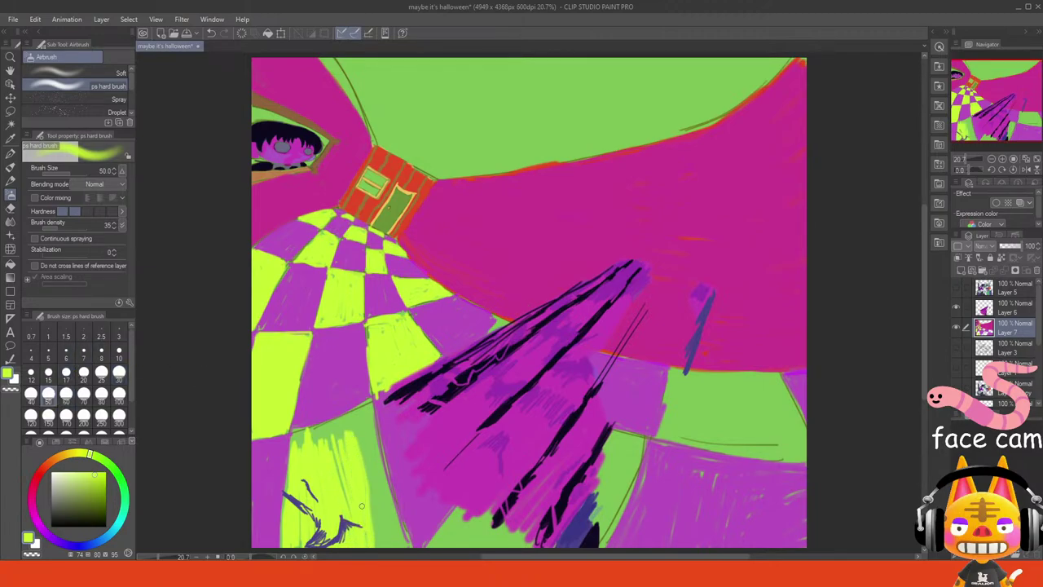
mouse_move(362, 506)
mouse_down()
mouse_move(377, 542)
mouse_move(384, 435)
mouse_move(395, 542)
mouse_move(362, 414)
mouse_move(340, 422)
mouse_move(334, 407)
mouse_move(300, 433)
mouse_move(298, 456)
mouse_move(305, 438)
mouse_up()
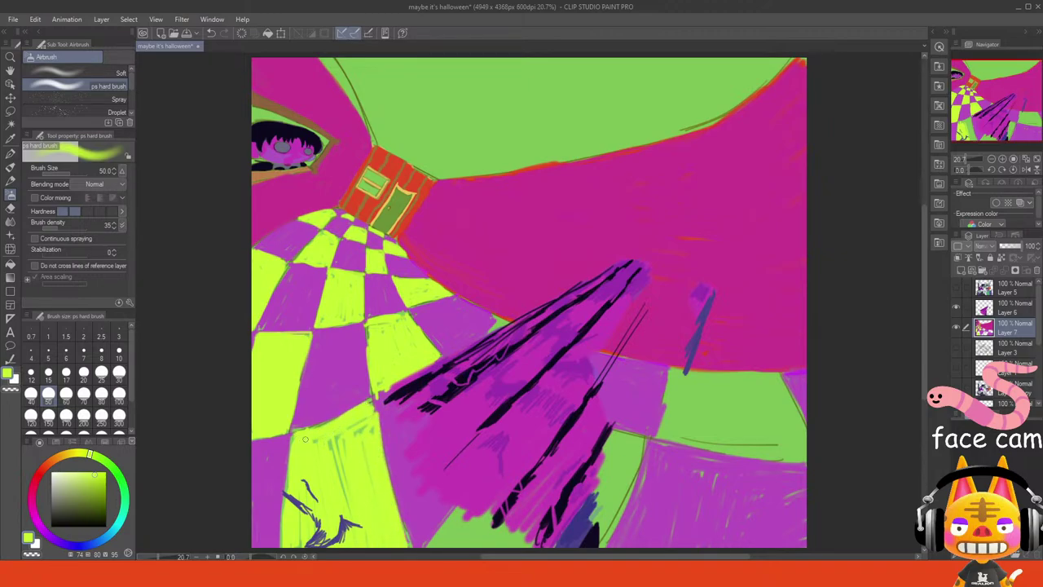
mouse_move(331, 480)
mouse_down()
mouse_move(358, 435)
mouse_move(367, 476)
mouse_move(371, 422)
mouse_move(379, 448)
mouse_up()
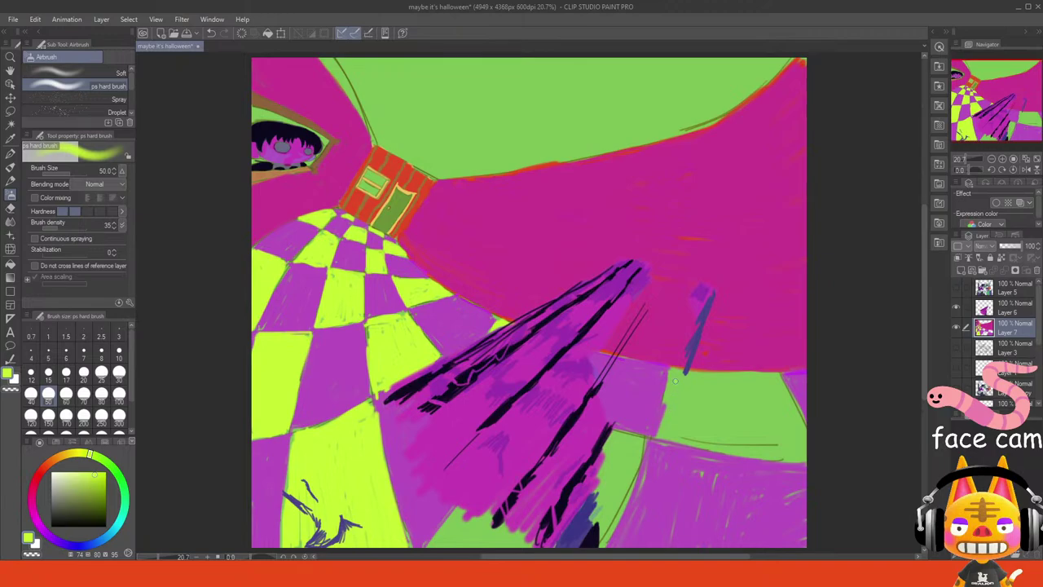
- Outline and fill the green floor tile below the magenta wall on the picture's right side with yellow-green
mouse_move(676, 380)
mouse_down()
mouse_move(664, 427)
mouse_move(799, 456)
mouse_move(741, 420)
mouse_move(743, 405)
mouse_move(790, 379)
mouse_move(802, 438)
mouse_move(793, 443)
mouse_move(768, 381)
mouse_up()
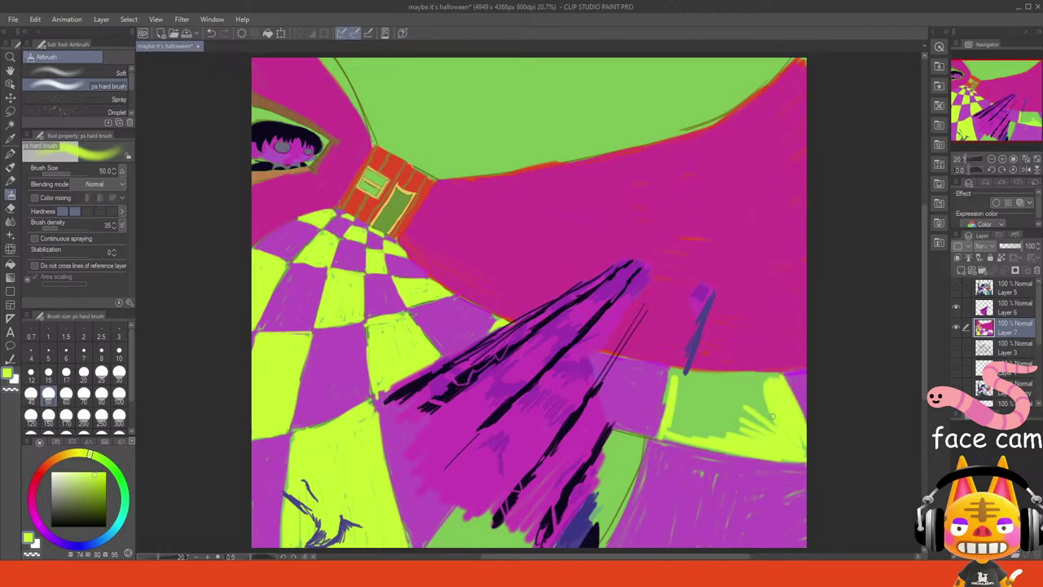
drag(774, 425, 769, 413)
mouse_move(678, 429)
mouse_down()
mouse_move(674, 380)
mouse_move(676, 407)
mouse_move(721, 432)
mouse_move(758, 408)
mouse_move(681, 384)
mouse_move(692, 373)
mouse_move(767, 378)
mouse_up()
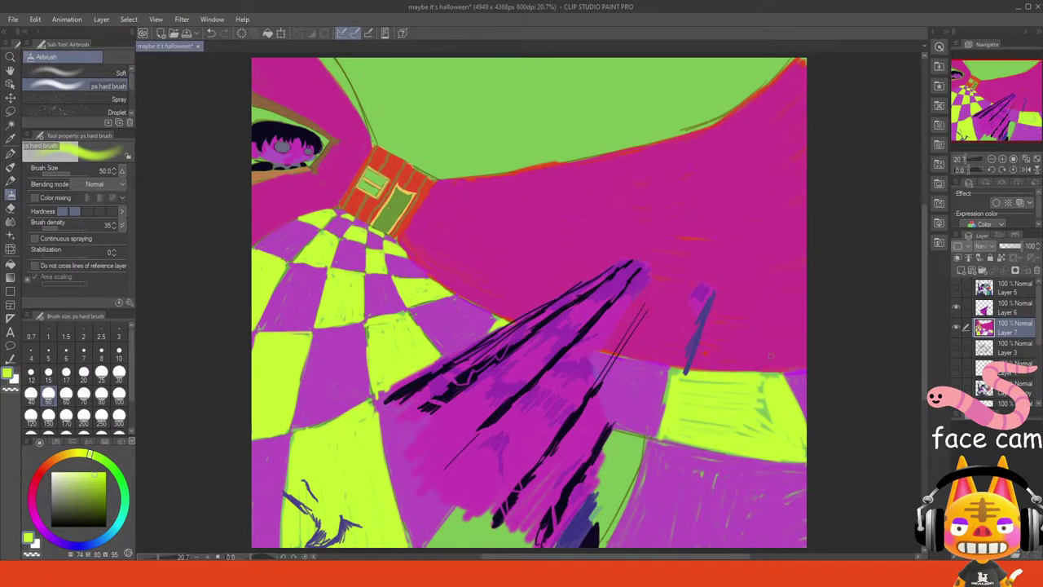
- Toggle the characters on Layer 5 on and off to compare them with the recoloured floor, leaving the layer hidden
click(956, 286)
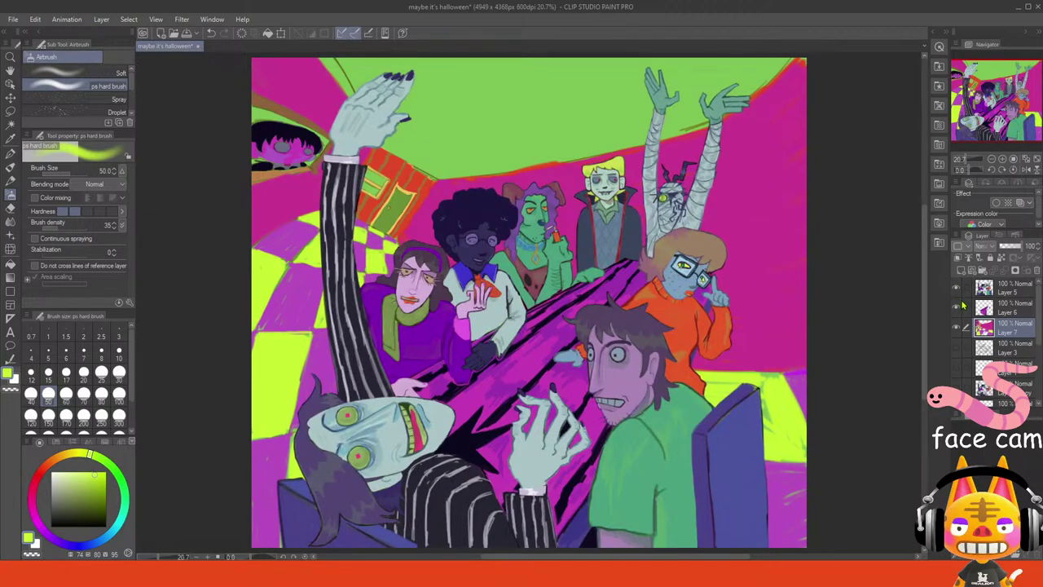
click(957, 288)
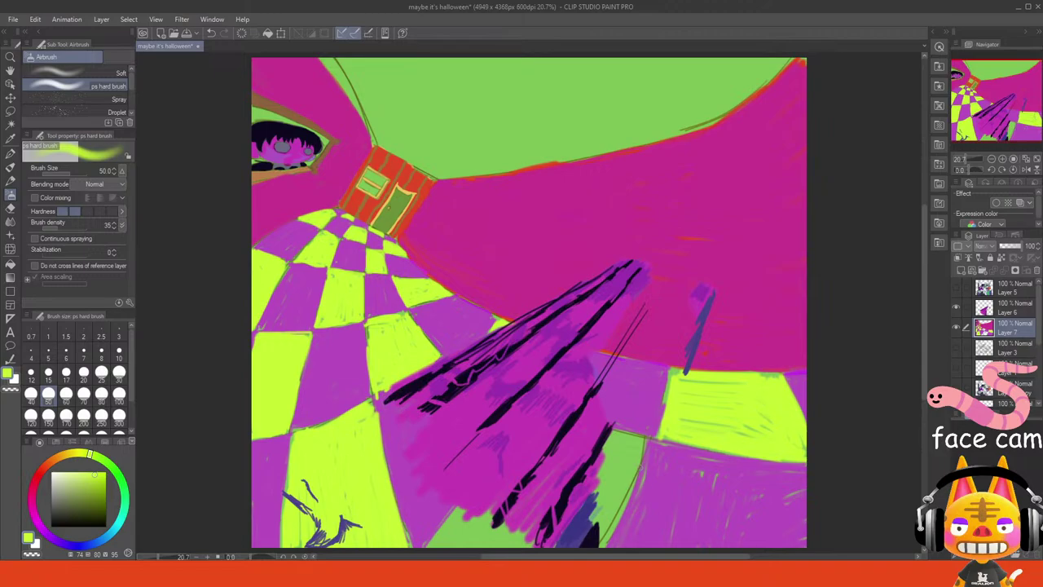
click(957, 289)
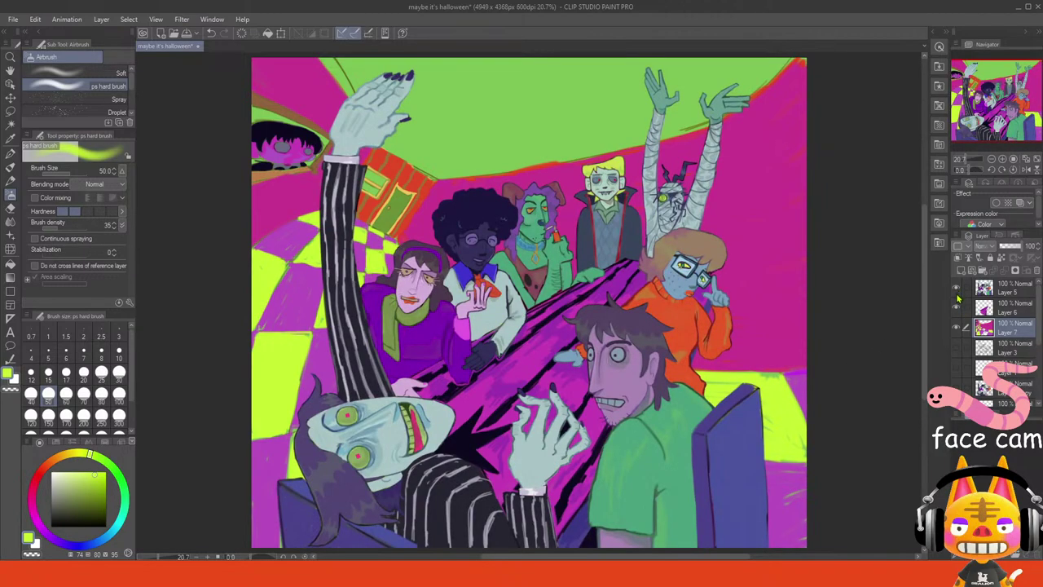
click(957, 292)
click(957, 289)
click(957, 289)
- Outline the ceiling along the eye wall and house, and cover its green area with yellow-green strokes
mouse_move(373, 135)
mouse_down()
mouse_move(324, 64)
mouse_move(372, 128)
mouse_up()
key(ctrl+z)
mouse_move(327, 59)
mouse_down()
mouse_move(375, 142)
mouse_move(436, 176)
mouse_up()
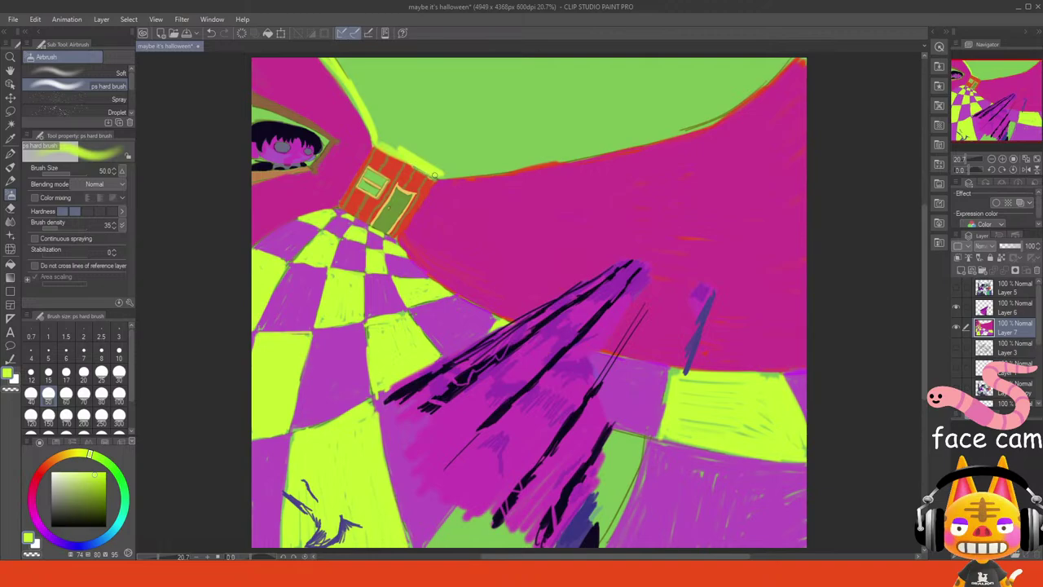
drag(388, 138, 444, 164)
mouse_move(406, 128)
mouse_down()
mouse_move(445, 153)
mouse_move(398, 107)
mouse_move(395, 83)
mouse_move(414, 61)
mouse_move(506, 65)
mouse_move(449, 67)
mouse_move(388, 107)
mouse_move(407, 141)
mouse_move(394, 148)
mouse_move(407, 147)
mouse_move(376, 108)
mouse_move(416, 113)
mouse_move(349, 56)
mouse_move(381, 66)
mouse_up()
mouse_move(425, 117)
mouse_down()
mouse_move(360, 54)
mouse_move(407, 80)
mouse_move(432, 110)
mouse_move(395, 107)
mouse_move(390, 130)
mouse_move(368, 110)
mouse_move(387, 111)
mouse_move(337, 58)
mouse_move(353, 67)
mouse_move(372, 110)
mouse_move(383, 95)
mouse_move(464, 118)
mouse_move(587, 99)
mouse_move(509, 149)
mouse_move(521, 178)
mouse_move(443, 170)
mouse_move(586, 155)
mouse_move(648, 130)
mouse_move(635, 147)
mouse_move(667, 137)
mouse_move(773, 75)
mouse_move(663, 142)
mouse_move(697, 118)
mouse_move(543, 154)
mouse_move(535, 148)
mouse_move(573, 143)
mouse_move(444, 161)
mouse_move(437, 152)
mouse_move(461, 172)
mouse_move(459, 134)
mouse_move(472, 150)
mouse_move(440, 133)
mouse_move(482, 162)
mouse_move(519, 164)
mouse_move(468, 102)
mouse_move(565, 131)
mouse_move(636, 129)
mouse_move(650, 116)
mouse_move(629, 98)
mouse_move(545, 81)
mouse_move(518, 64)
mouse_move(539, 53)
mouse_move(553, 74)
mouse_move(717, 73)
mouse_move(733, 105)
mouse_move(774, 62)
mouse_move(698, 106)
mouse_move(717, 61)
mouse_move(684, 68)
mouse_move(737, 70)
mouse_move(678, 95)
mouse_up()
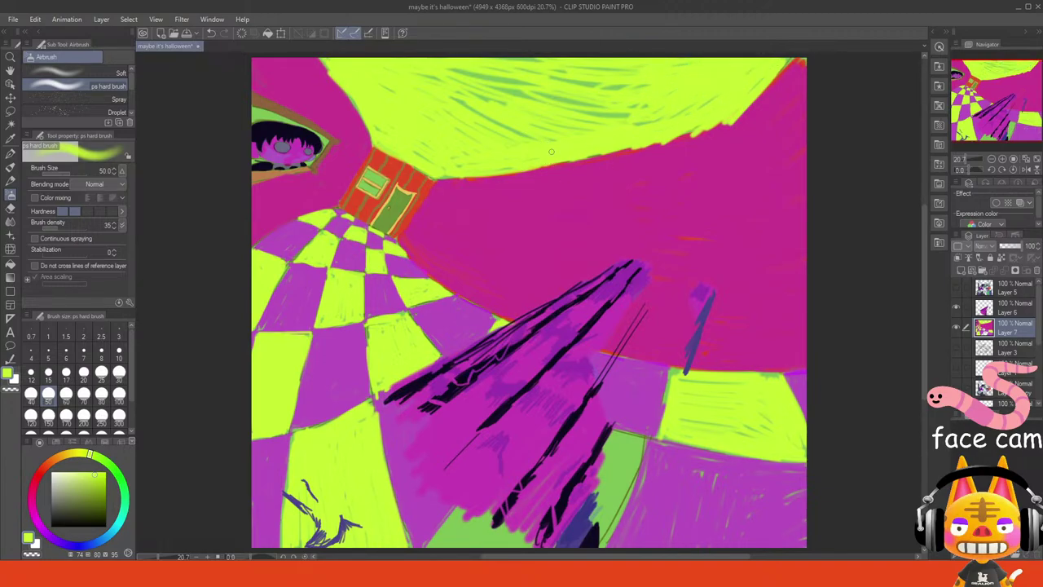
- Smooth the ceiling's curved edge along the magenta wall and fill the remaining green streaks with yellow-green
mouse_move(551, 152)
mouse_down()
mouse_move(626, 155)
mouse_move(717, 128)
mouse_up()
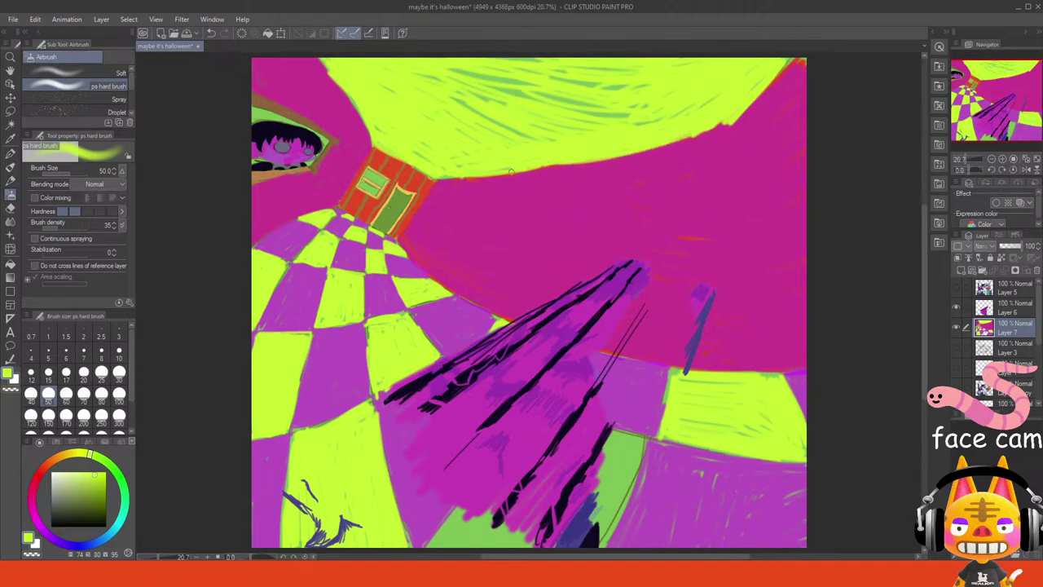
drag(511, 172, 575, 165)
drag(675, 134, 725, 121)
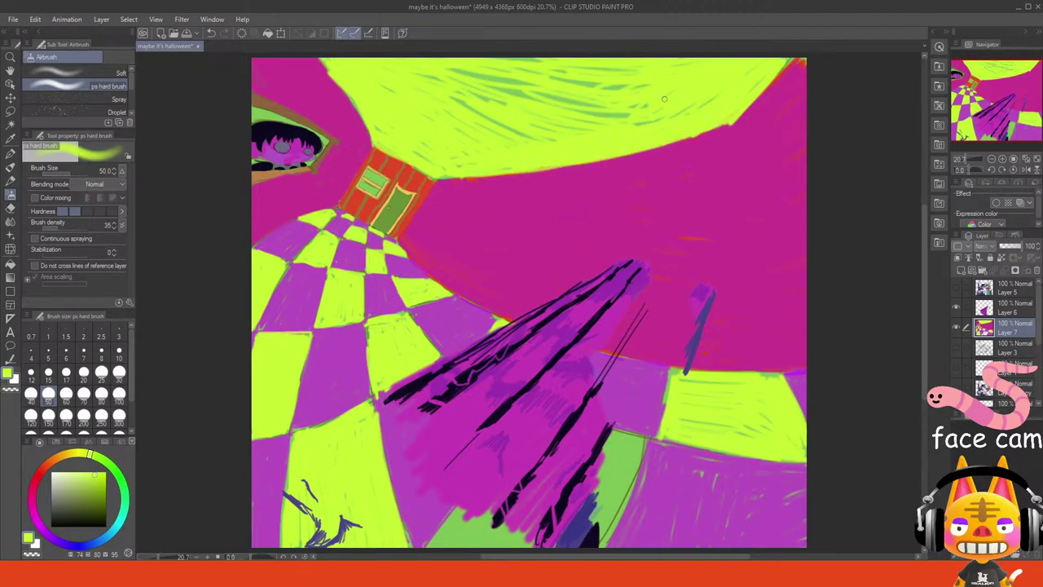
mouse_move(426, 105)
mouse_down()
mouse_move(521, 131)
mouse_move(489, 106)
mouse_move(538, 90)
mouse_move(619, 114)
mouse_move(647, 87)
mouse_move(552, 60)
mouse_move(516, 72)
mouse_move(547, 127)
mouse_move(602, 133)
mouse_move(453, 129)
mouse_up()
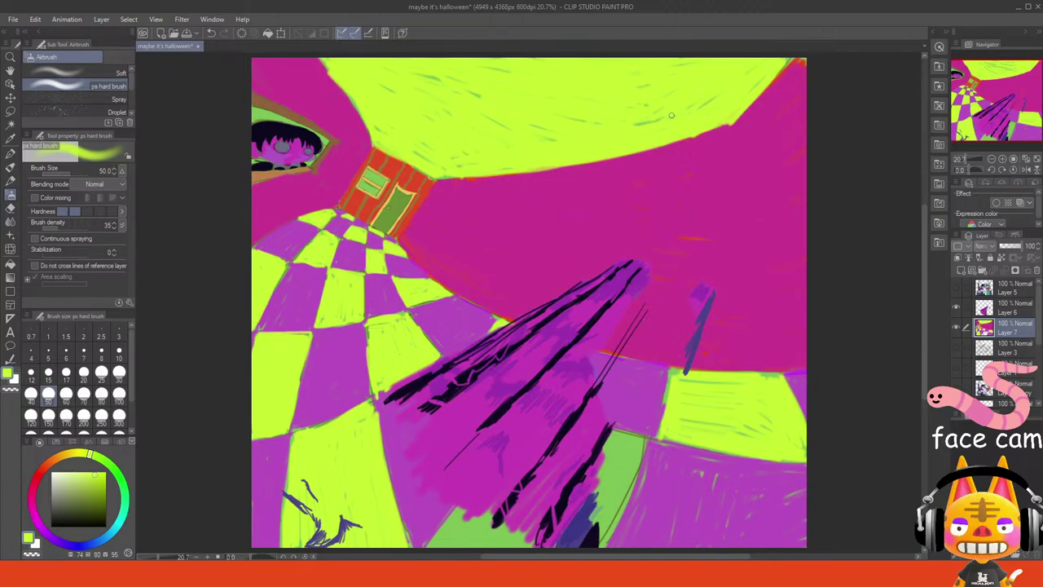
- Cover the red line along the upper right ceiling edge with the wall's magenta
alt+click(324, 96)
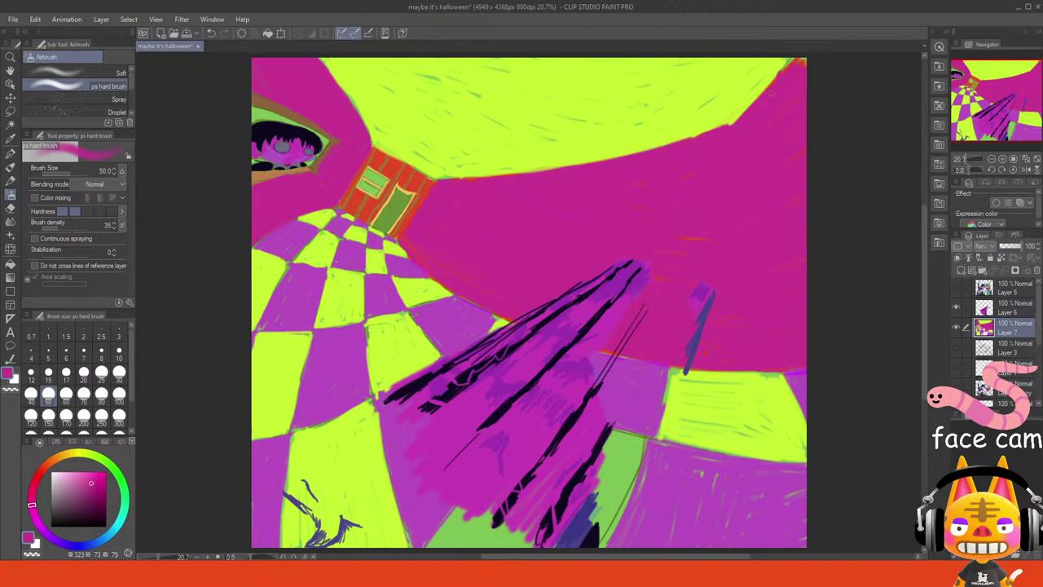
drag(763, 104, 725, 125)
mouse_move(804, 63)
mouse_down()
mouse_move(794, 60)
mouse_move(775, 95)
mouse_up()
alt+click(417, 251)
click(87, 477)
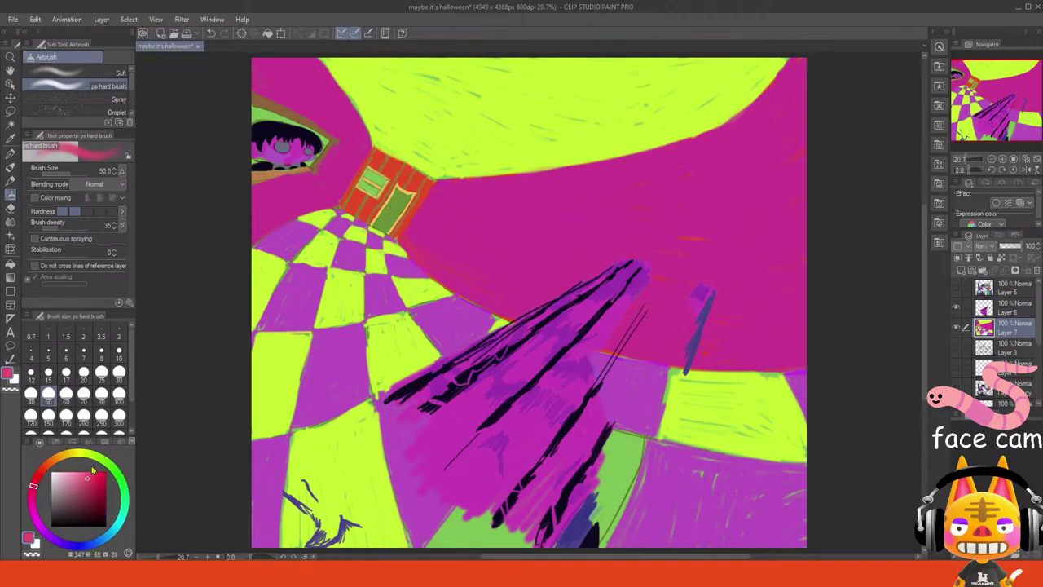
click(119, 356)
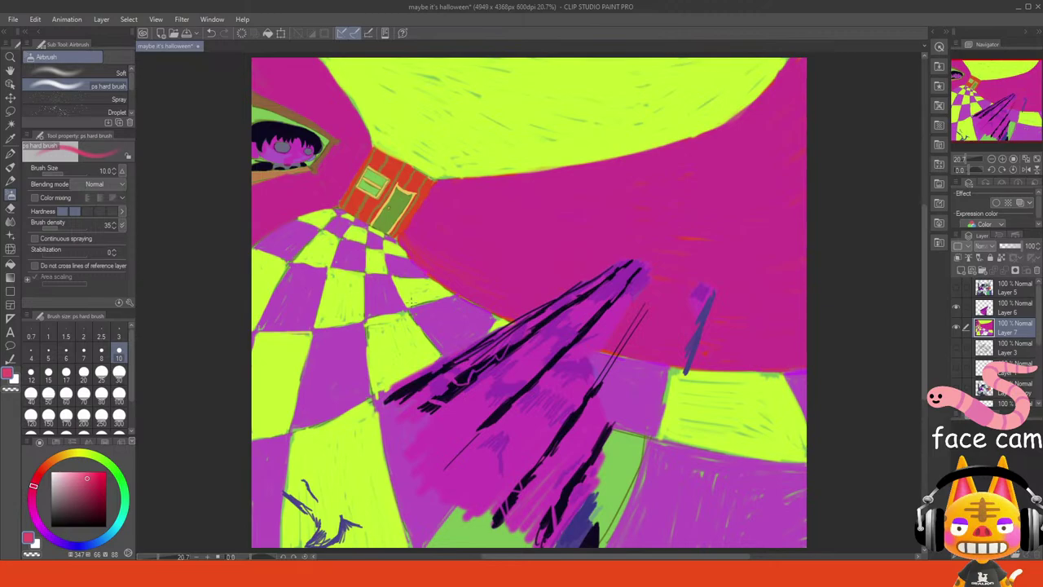
click(48, 371)
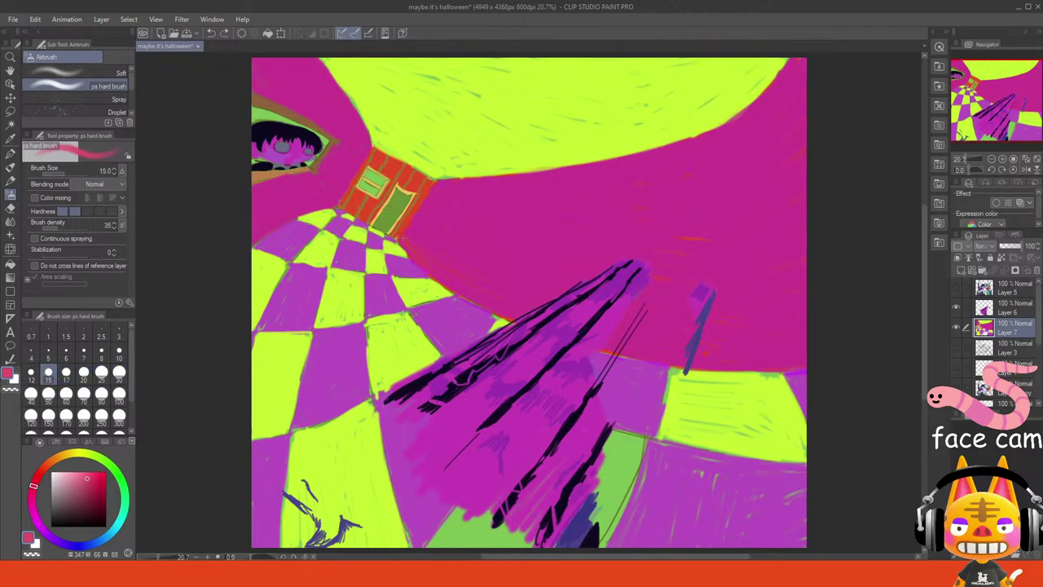
key(ctrl+z)
- Briefly show the characters on Layer 5, and paint the black shapes beneath the face in the window magenta
click(957, 288)
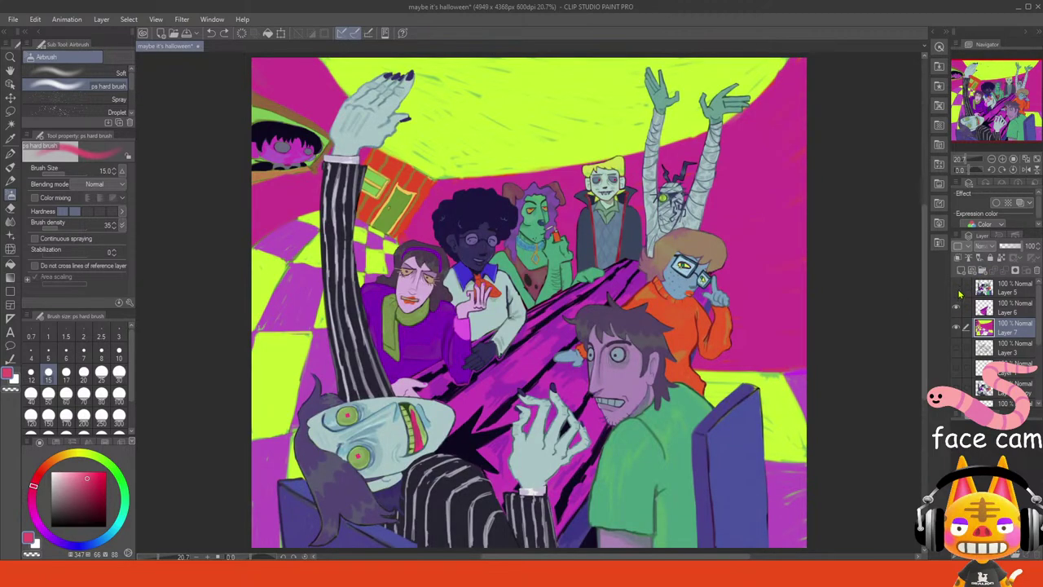
click(956, 287)
click(1002, 160)
click(1002, 159)
click(1002, 160)
drag(989, 90, 956, 68)
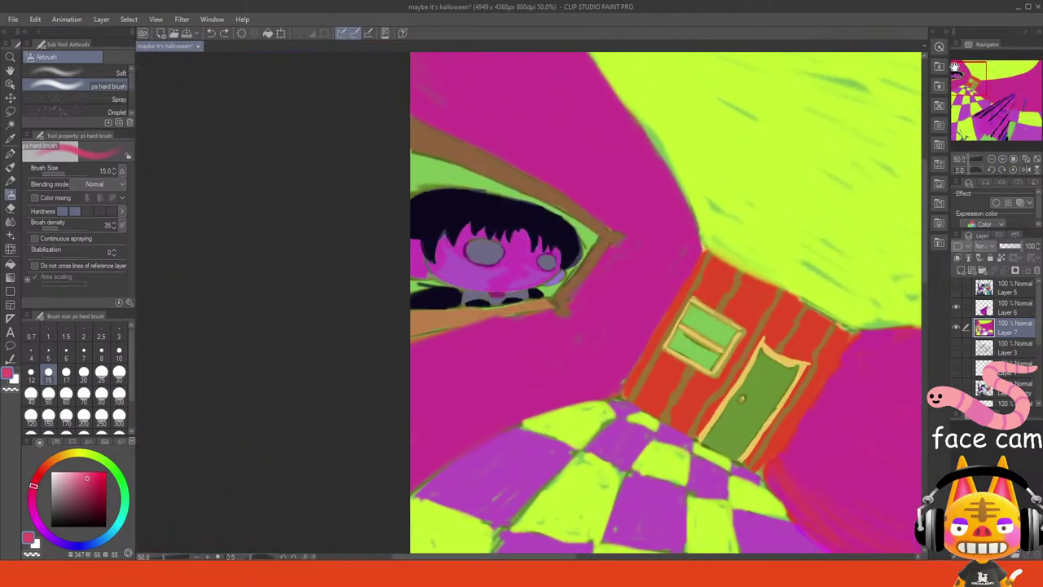
click(1002, 160)
click(1002, 160)
drag(996, 107, 956, 76)
alt+click(564, 295)
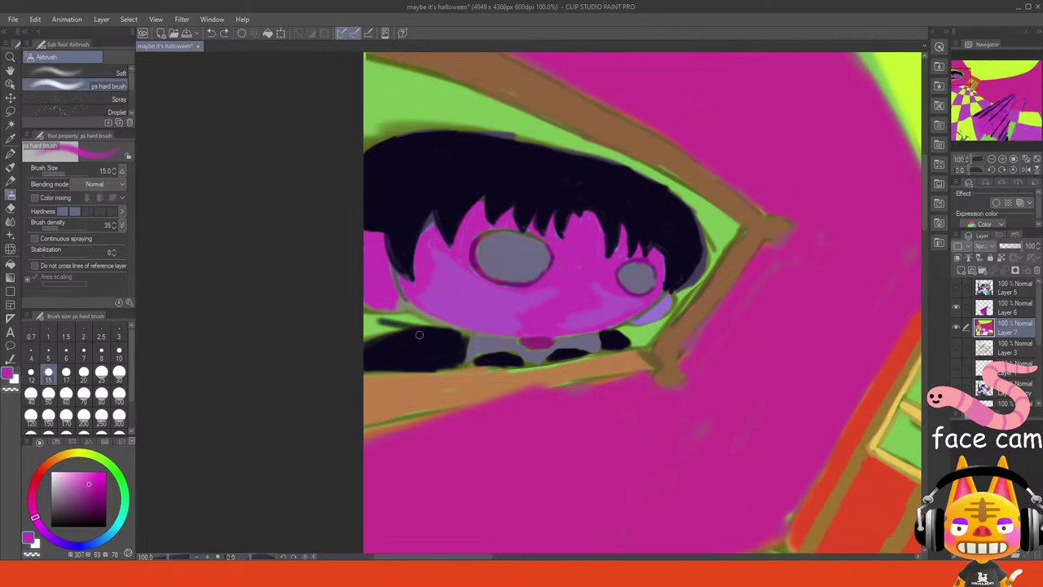
mouse_move(432, 328)
mouse_down()
mouse_move(360, 364)
mouse_move(402, 372)
mouse_move(420, 363)
mouse_move(383, 327)
mouse_move(390, 348)
mouse_move(362, 368)
mouse_move(450, 367)
mouse_move(464, 344)
mouse_move(431, 331)
mouse_move(442, 329)
mouse_move(416, 331)
mouse_move(366, 356)
mouse_move(437, 355)
mouse_move(387, 348)
mouse_move(449, 341)
mouse_move(422, 354)
mouse_move(449, 357)
mouse_up()
key(ctrl+z)
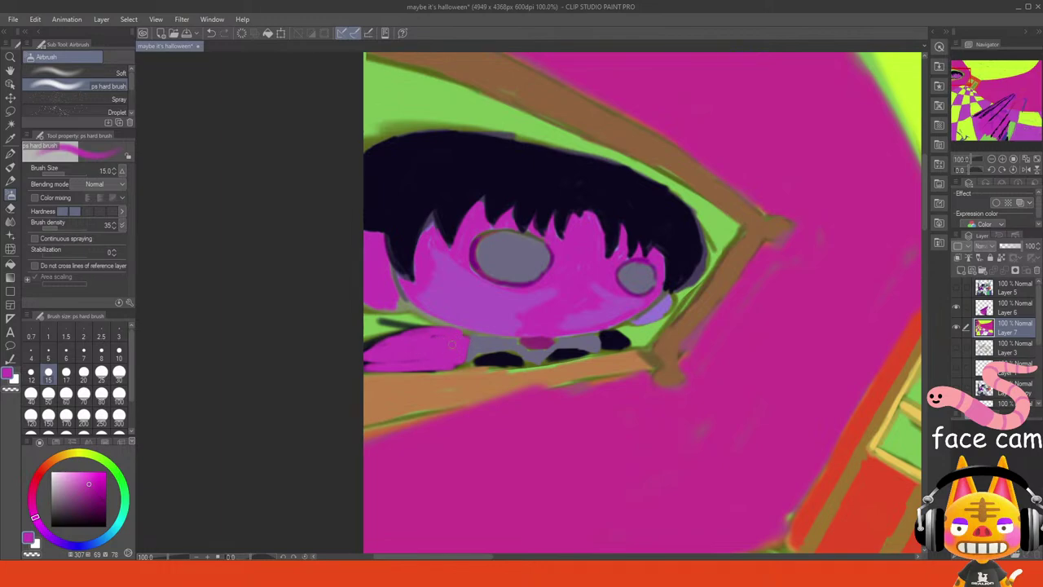
mouse_move(478, 359)
mouse_down()
mouse_move(512, 364)
mouse_move(484, 361)
mouse_move(548, 364)
mouse_move(605, 347)
mouse_move(601, 336)
mouse_move(627, 344)
mouse_move(603, 331)
mouse_up()
- Sample the ear's light purple and cover the window figure's face and other ear with it, working around both eyes
alt+click(641, 316)
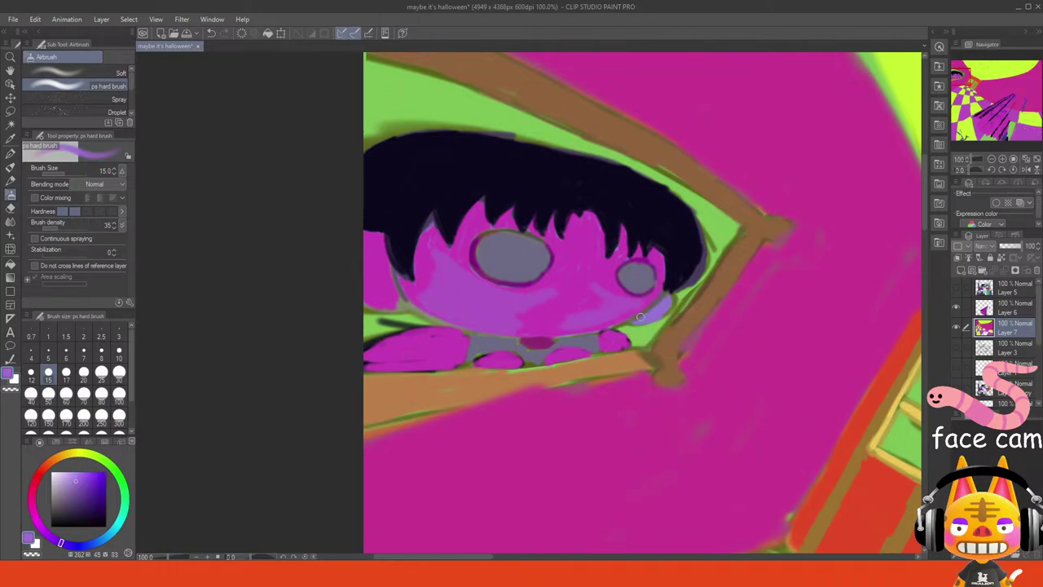
mouse_move(444, 261)
mouse_down()
mouse_move(435, 298)
mouse_move(427, 252)
mouse_move(425, 301)
mouse_move(424, 290)
mouse_move(411, 293)
mouse_move(431, 306)
mouse_move(416, 302)
mouse_move(408, 285)
mouse_move(506, 321)
mouse_move(455, 257)
mouse_move(508, 295)
mouse_move(550, 295)
mouse_move(575, 252)
mouse_move(515, 322)
mouse_move(467, 307)
mouse_move(488, 324)
mouse_move(570, 328)
mouse_move(588, 313)
mouse_move(588, 294)
mouse_move(534, 316)
mouse_move(599, 282)
mouse_move(574, 318)
mouse_move(612, 309)
mouse_move(591, 265)
mouse_move(605, 313)
mouse_up()
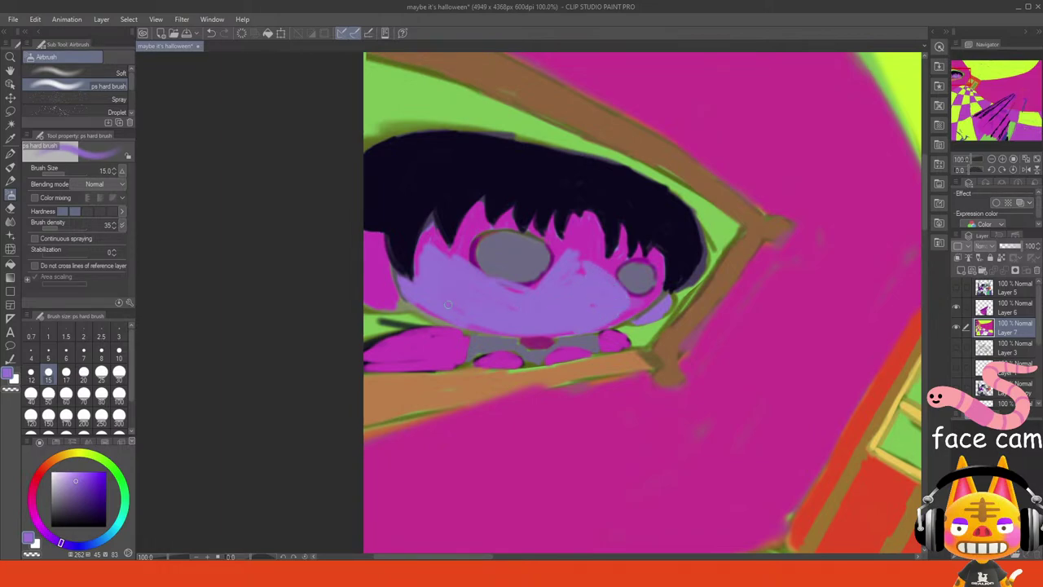
drag(471, 324, 572, 333)
mouse_move(416, 301)
mouse_down()
mouse_move(437, 318)
mouse_move(490, 328)
mouse_up()
mouse_move(386, 283)
mouse_down()
mouse_move(366, 250)
mouse_move(377, 304)
mouse_up()
mouse_move(380, 291)
mouse_down()
mouse_move(387, 271)
mouse_move(373, 235)
mouse_move(362, 240)
mouse_move(376, 262)
mouse_up()
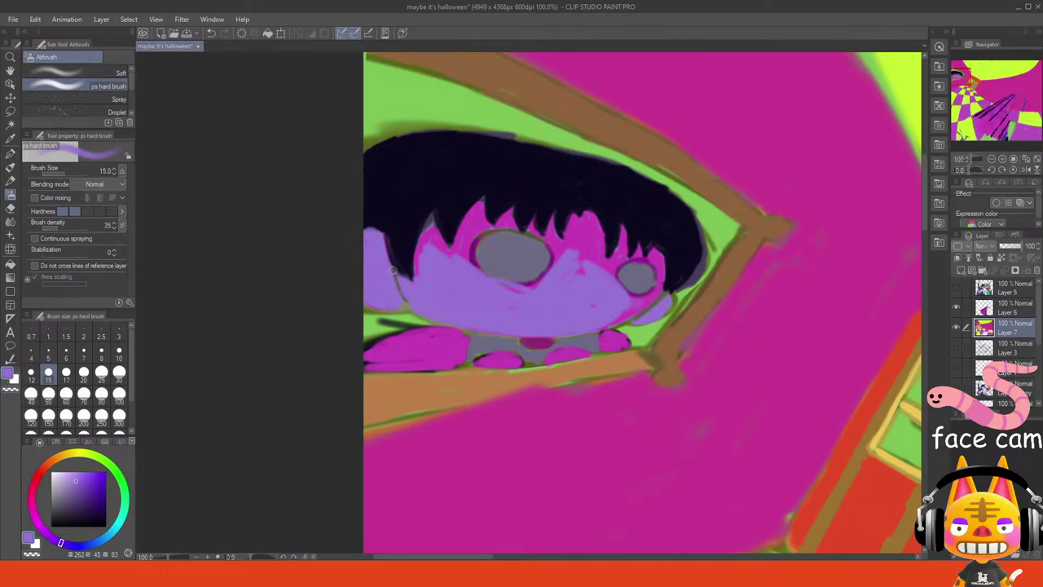
mouse_move(624, 307)
mouse_down()
mouse_move(661, 275)
mouse_move(651, 252)
mouse_move(637, 245)
mouse_move(636, 259)
mouse_move(618, 242)
mouse_move(623, 229)
mouse_move(605, 287)
mouse_move(579, 244)
mouse_move(570, 271)
mouse_move(575, 219)
mouse_move(588, 213)
mouse_move(595, 252)
mouse_up()
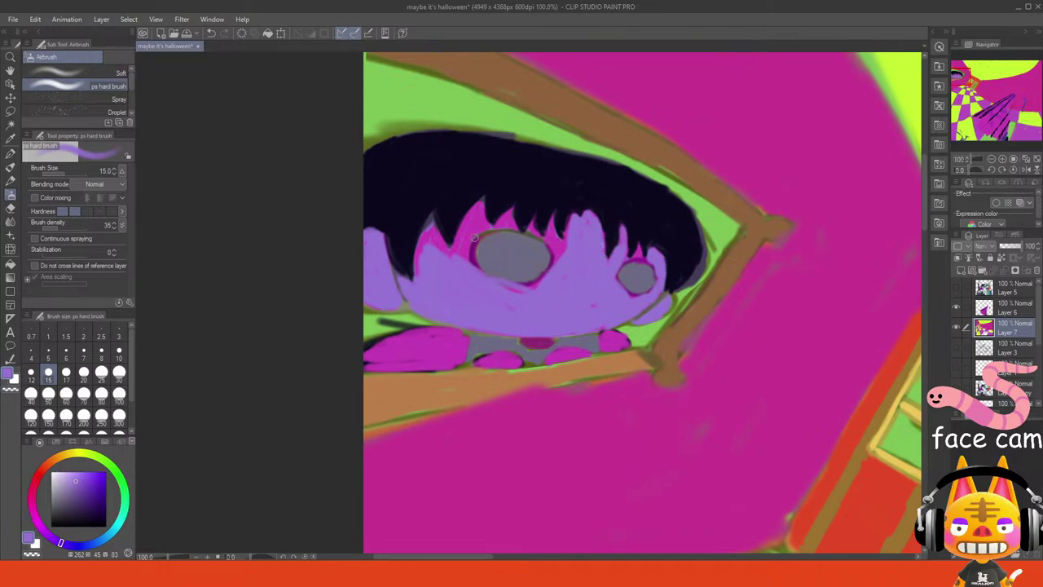
mouse_move(474, 237)
mouse_down()
mouse_move(465, 281)
mouse_move(481, 207)
mouse_move(471, 224)
mouse_move(443, 214)
mouse_move(529, 303)
mouse_move(426, 228)
mouse_move(419, 253)
mouse_move(434, 273)
mouse_up()
- Fill the magenta gaps between the fringe strands above the large eye with light purple, using brush size 10
click(119, 354)
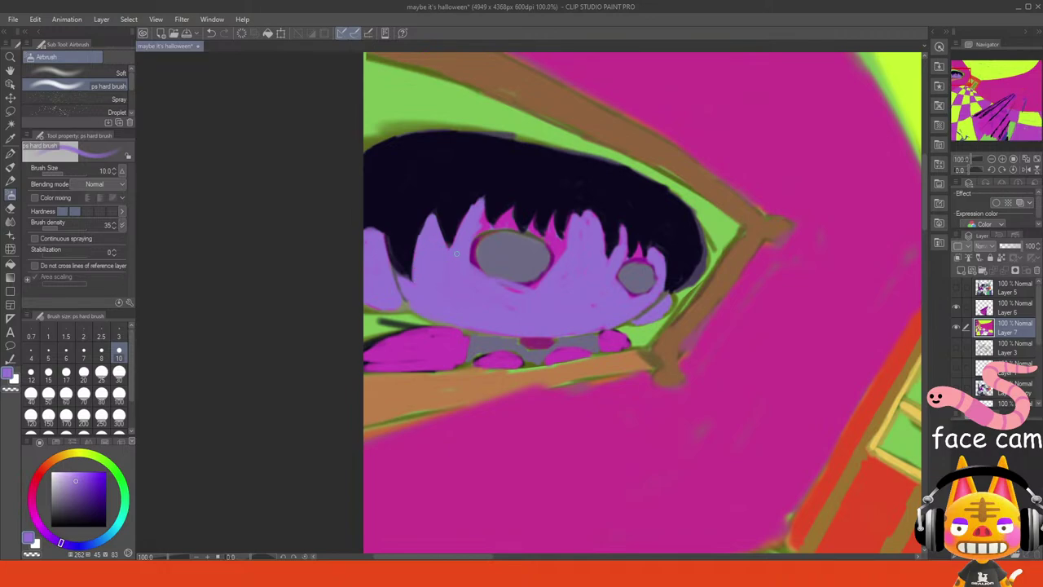
mouse_move(488, 216)
mouse_down()
mouse_move(510, 215)
mouse_move(502, 223)
mouse_up()
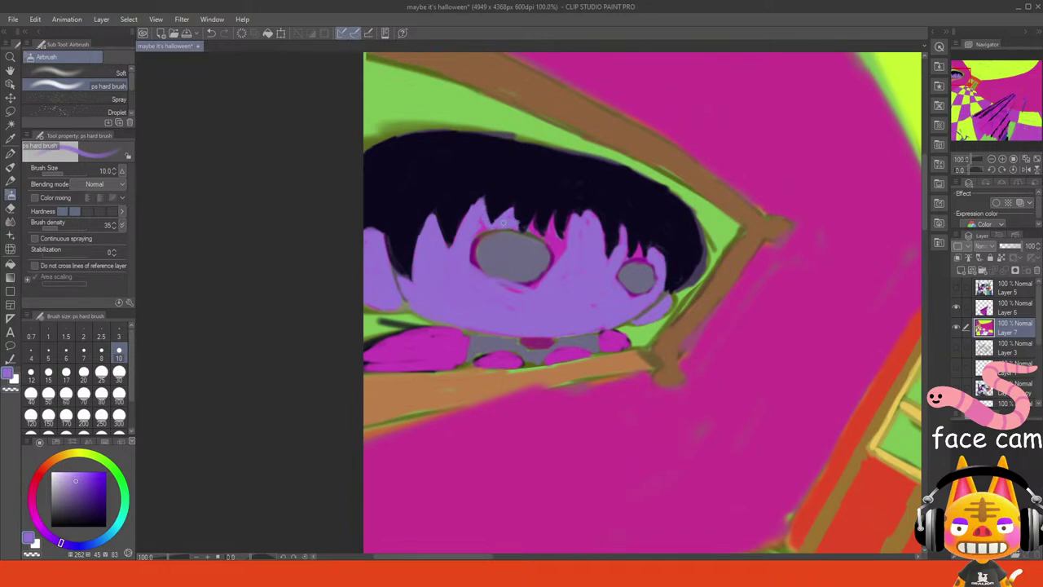
click(1026, 160)
drag(994, 119, 967, 78)
click(1002, 159)
click(1002, 160)
click(1002, 160)
click(1002, 159)
click(1003, 160)
mouse_move(648, 213)
mouse_down()
mouse_move(655, 186)
mouse_move(646, 209)
mouse_up()
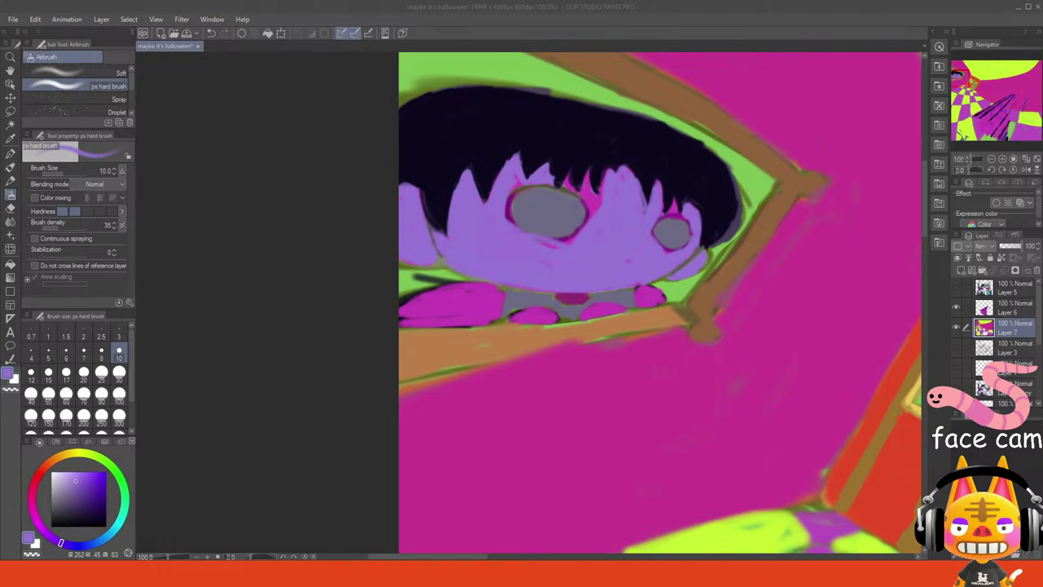
click(1002, 159)
click(1002, 159)
click(966, 79)
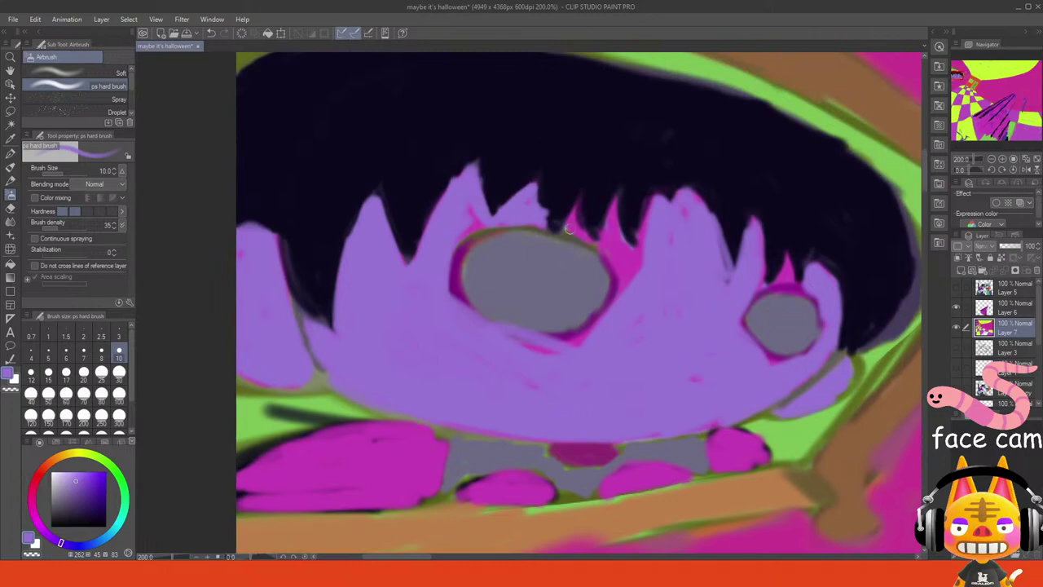
mouse_move(617, 199)
mouse_down()
mouse_move(636, 269)
mouse_move(633, 237)
mouse_move(649, 269)
mouse_up()
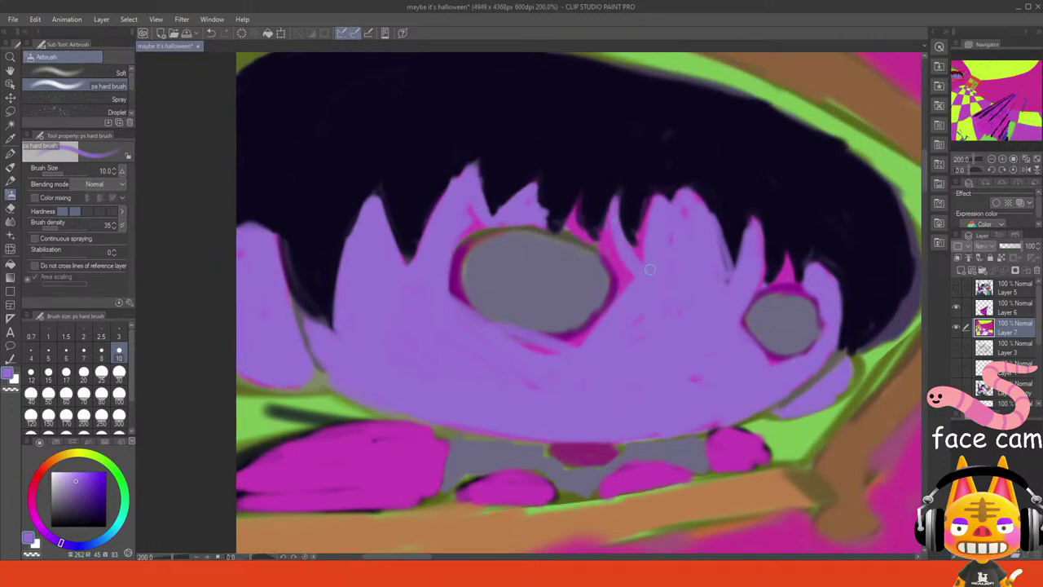
mouse_move(660, 206)
mouse_down()
mouse_move(665, 241)
mouse_move(684, 229)
mouse_move(685, 196)
mouse_move(699, 210)
mouse_move(688, 193)
mouse_move(635, 232)
mouse_move(600, 221)
mouse_move(630, 279)
mouse_up()
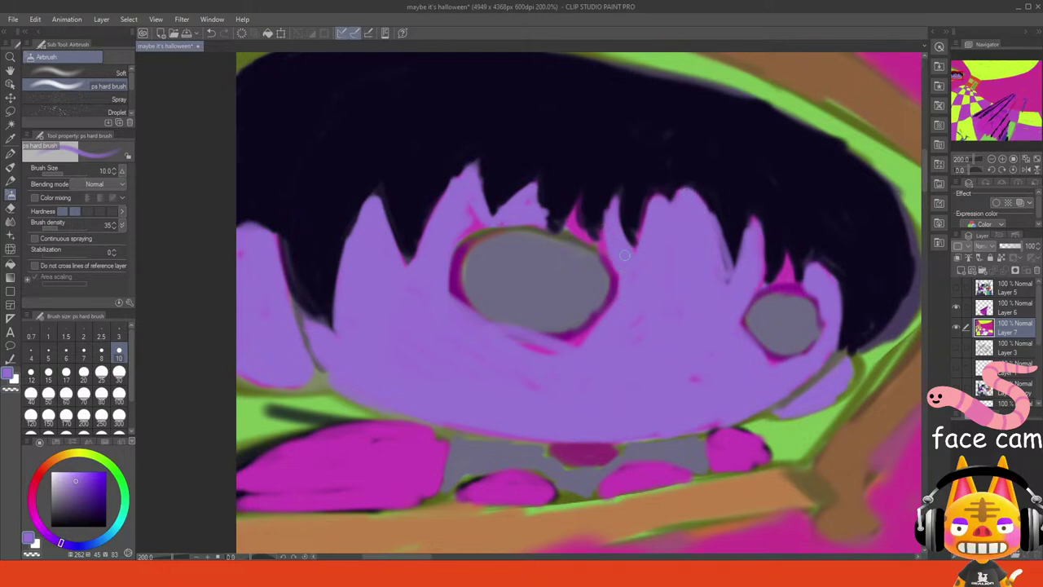
mouse_move(580, 217)
mouse_down()
mouse_move(591, 235)
mouse_move(576, 202)
mouse_move(569, 225)
mouse_up()
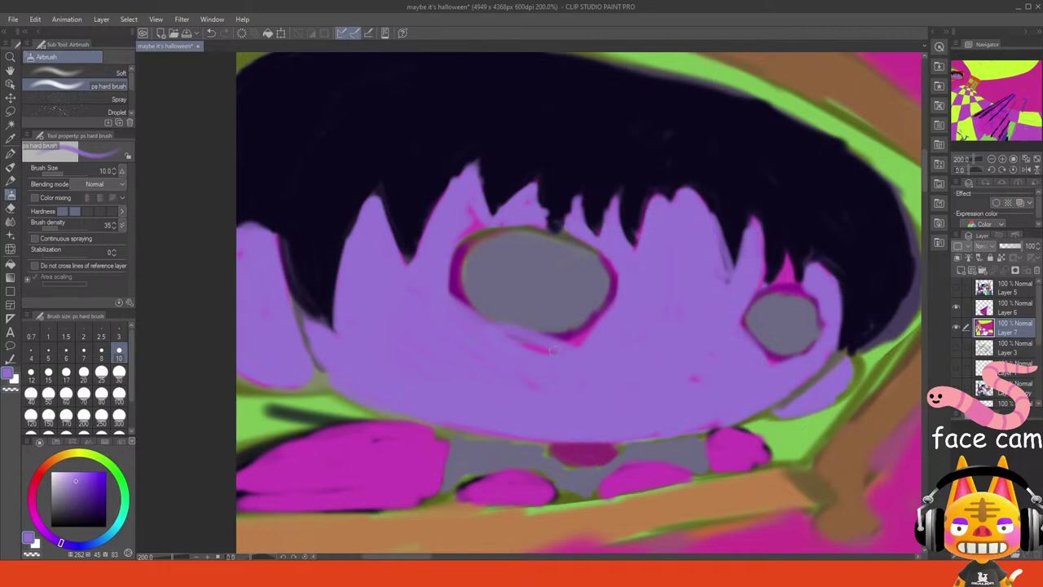
- Cover the magenta marks below the large eye, on the cheek and above the small eye with light purple
mouse_move(597, 338)
mouse_down()
mouse_move(525, 356)
mouse_move(538, 346)
mouse_up()
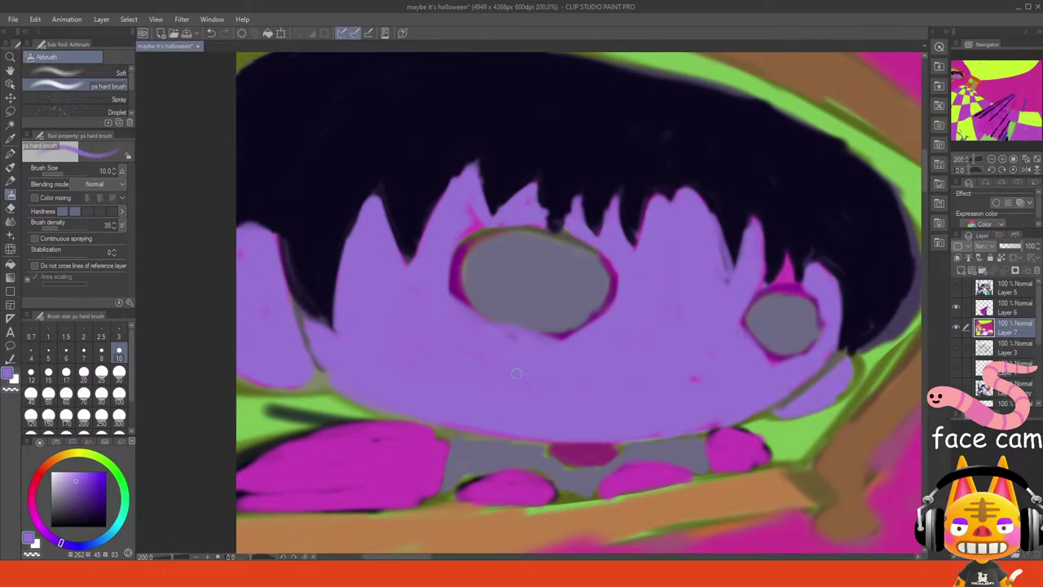
drag(692, 383, 689, 369)
mouse_move(778, 279)
mouse_down()
mouse_move(787, 261)
mouse_move(792, 271)
mouse_move(770, 286)
mouse_up()
mouse_move(750, 237)
mouse_down()
mouse_move(759, 270)
mouse_move(754, 220)
mouse_move(753, 270)
mouse_move(770, 287)
mouse_move(740, 325)
mouse_up()
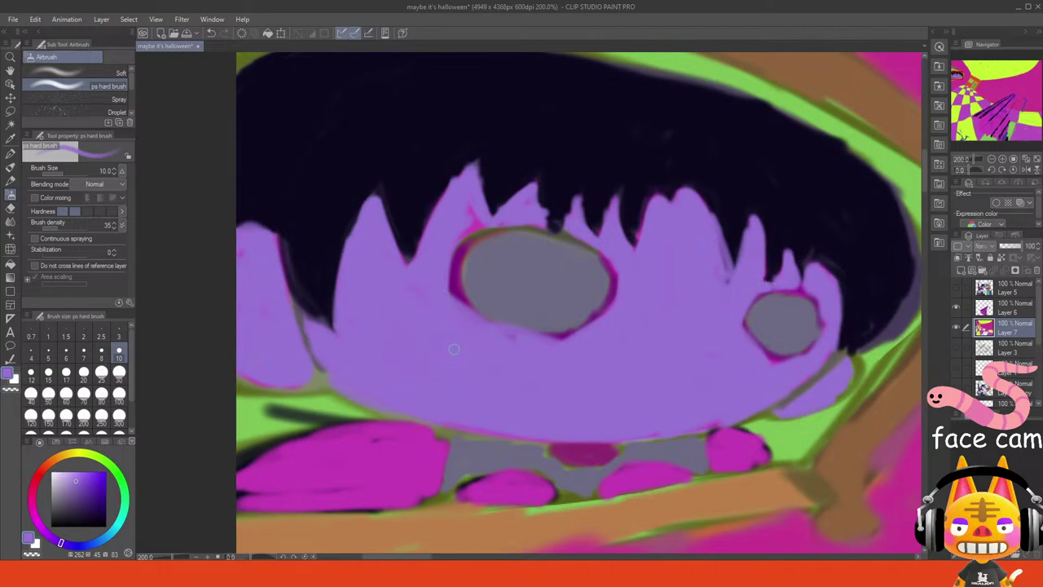
- Paint a dark magenta-purple rim around the lower half of the large eye, using brush size 8
alt+click(461, 282)
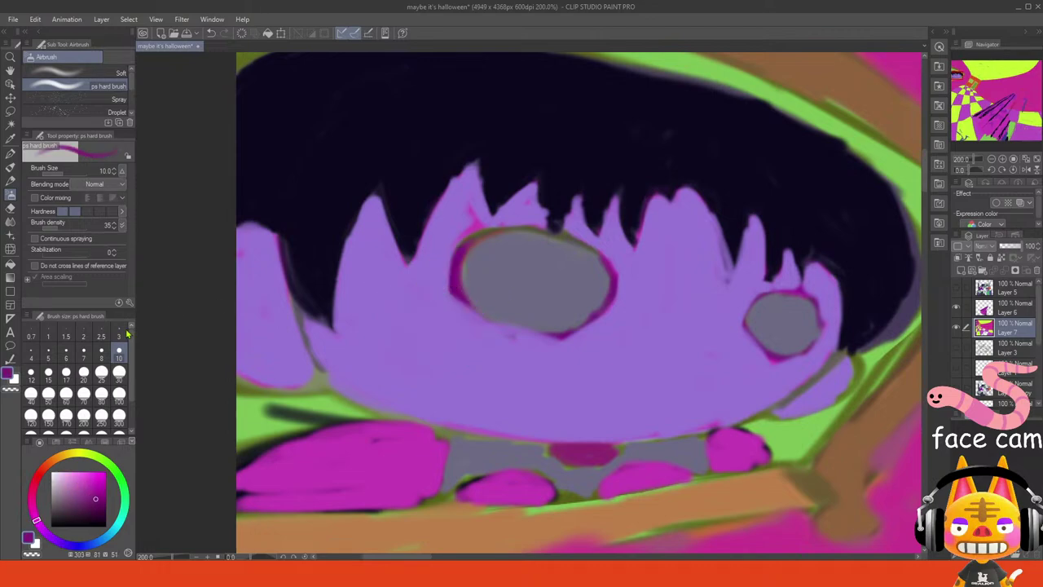
click(102, 352)
mouse_move(447, 273)
mouse_down()
mouse_move(498, 315)
mouse_move(545, 340)
mouse_up()
key(ctrl+z)
key(ctrl+z)
key(ctrl+z)
drag(467, 305, 556, 336)
mouse_move(451, 277)
mouse_down()
mouse_move(551, 351)
mouse_move(554, 326)
mouse_move(458, 315)
mouse_move(519, 343)
mouse_up()
drag(465, 286, 581, 328)
mouse_move(531, 351)
mouse_down()
mouse_move(602, 311)
mouse_move(558, 342)
mouse_up()
- Smooth the large eye's lower rim with a sampled mid purple and tidy the inner edge with the eye's grey
alt+click(540, 342)
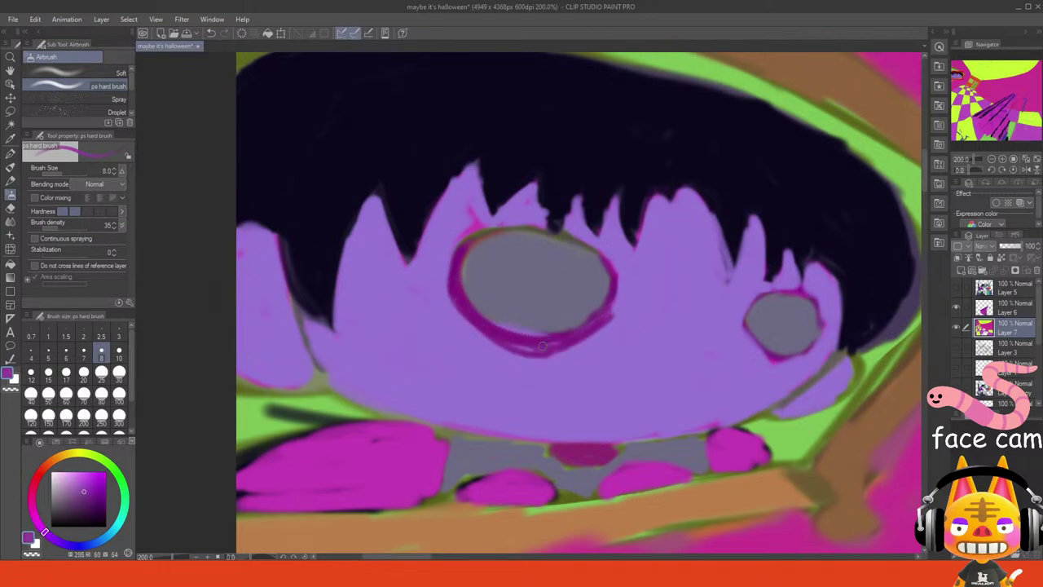
drag(598, 326, 535, 347)
mouse_move(459, 304)
mouse_down()
mouse_move(480, 331)
mouse_move(505, 337)
mouse_up()
mouse_move(455, 298)
mouse_down()
mouse_move(495, 330)
mouse_move(492, 316)
mouse_up()
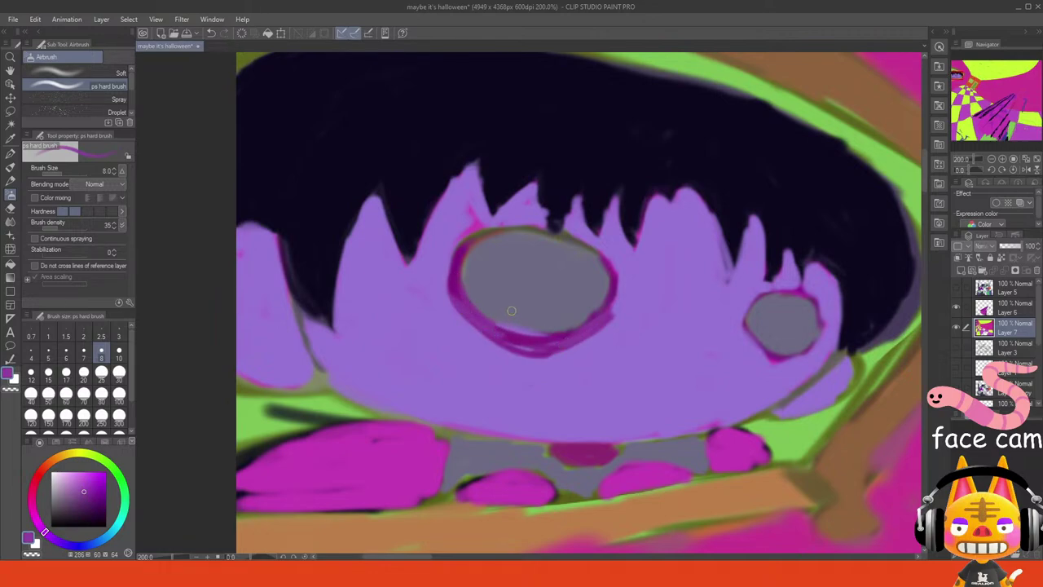
alt+click(490, 306)
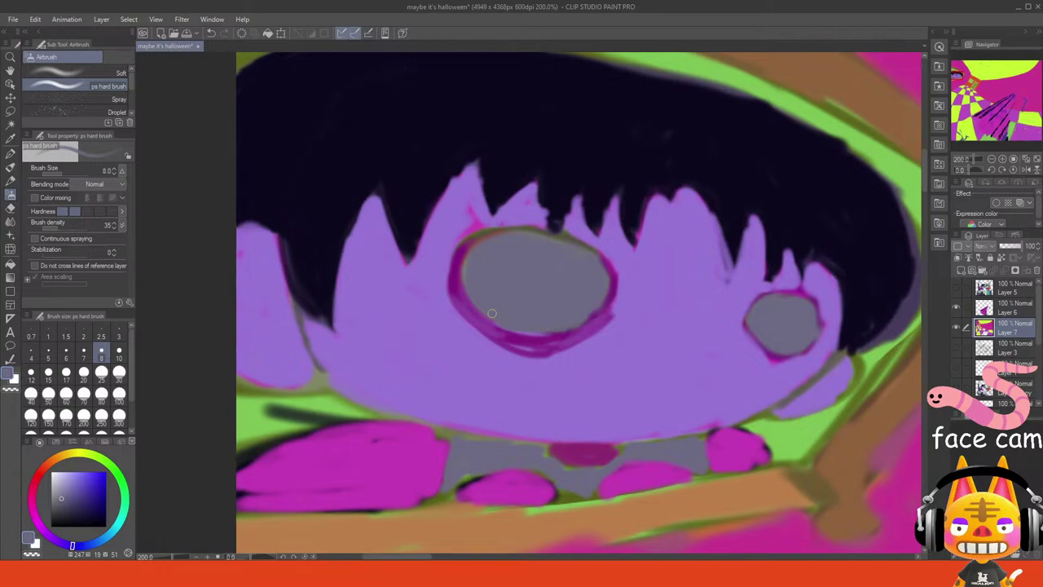
drag(491, 312, 552, 330)
alt+click(878, 154)
click(534, 284)
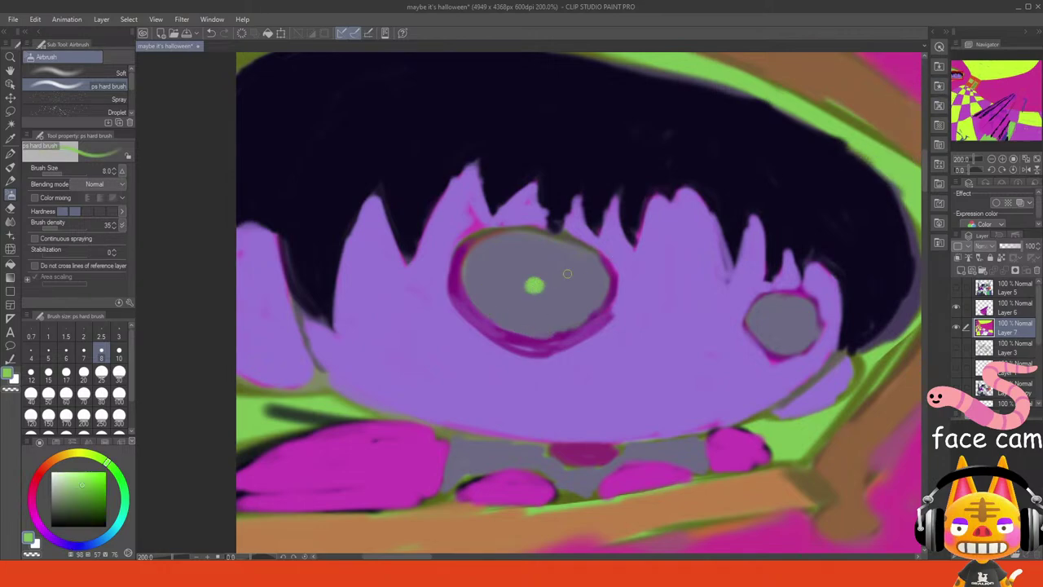
click(1025, 159)
key(ctrl+z)
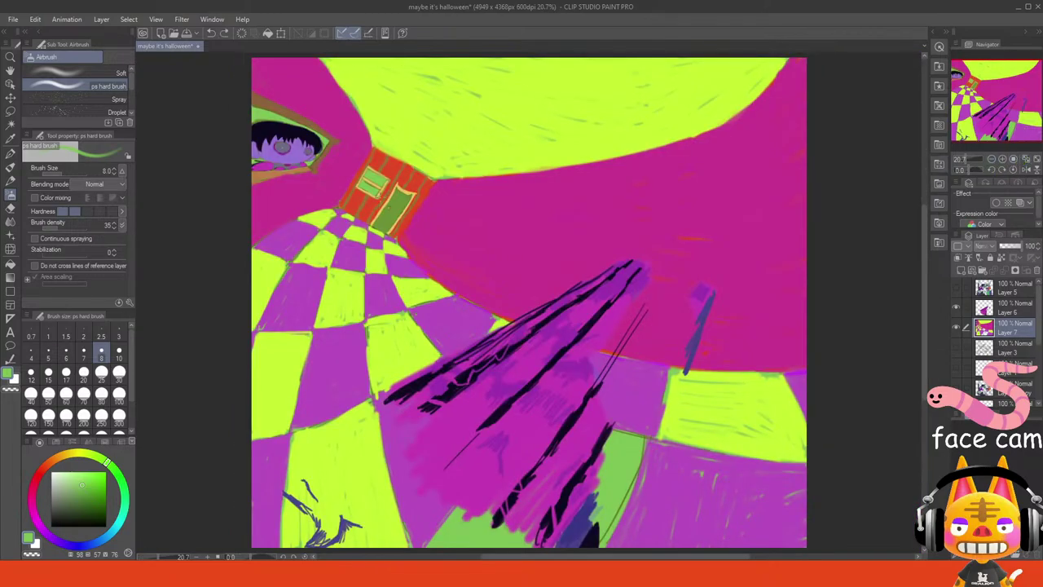
- Sample the house's red and paint it along the lower edges of both of the window figure's eyes
alt+click(392, 167)
click(1002, 159)
click(1003, 159)
click(1003, 159)
drag(988, 113, 958, 77)
click(1002, 159)
click(1003, 159)
click(1003, 158)
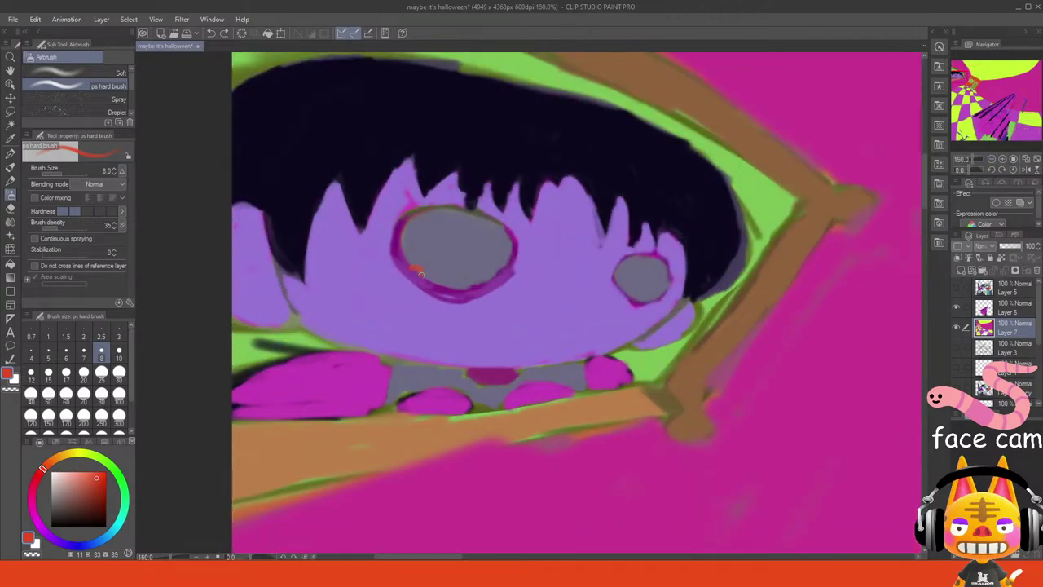
key(ctrl+z)
mouse_move(426, 276)
mouse_down()
mouse_move(413, 266)
mouse_move(471, 289)
mouse_up()
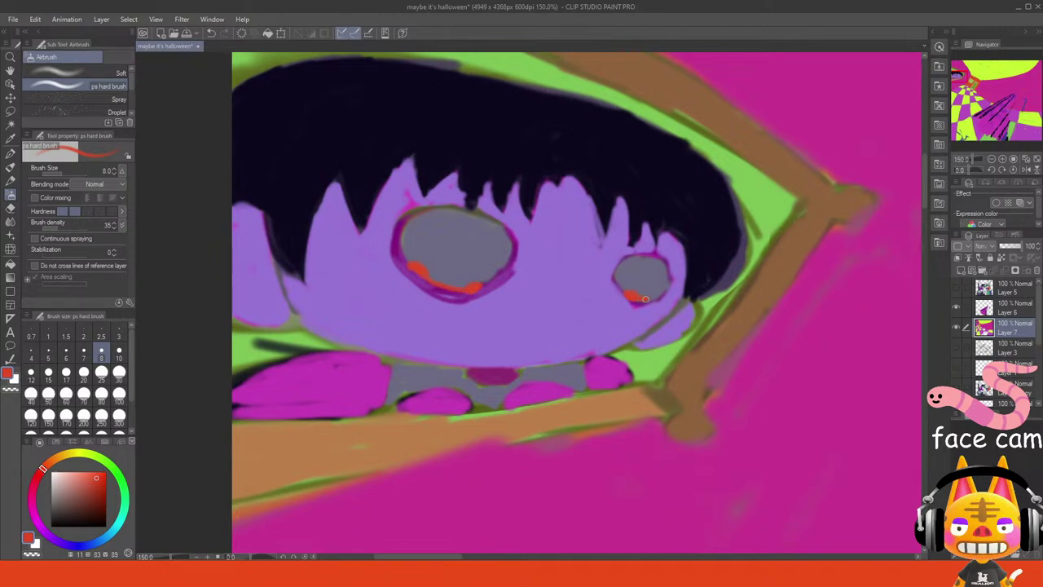
- Draw a red drip running down the face from each eye towards the jaw
drag(424, 276, 414, 342)
key(ctrl+z)
drag(419, 302, 412, 342)
key(ctrl+z)
mouse_move(423, 298)
mouse_down()
mouse_move(414, 344)
mouse_move(427, 286)
mouse_move(422, 356)
mouse_up()
key(ctrl+z)
drag(423, 311, 416, 357)
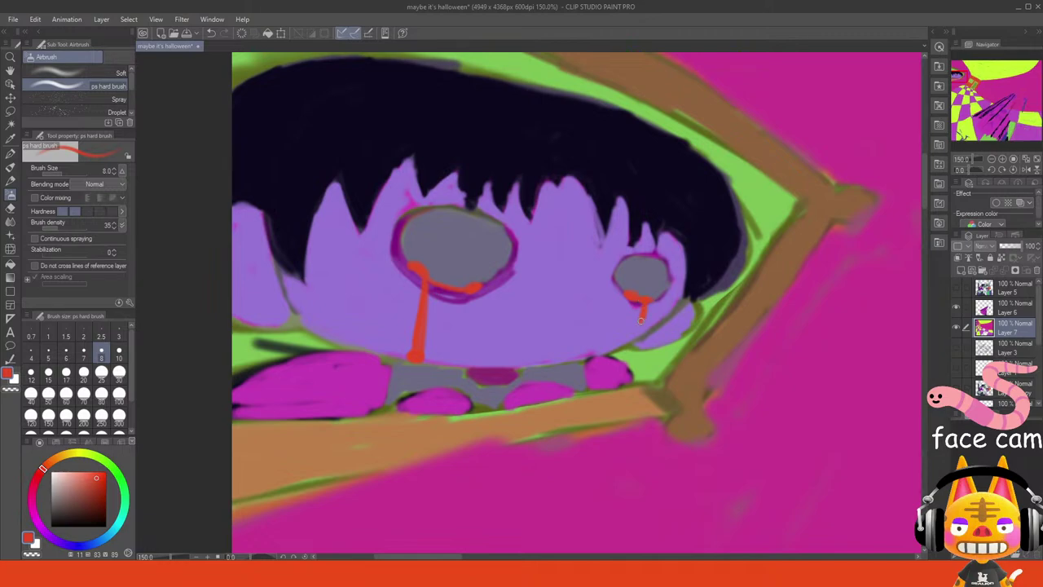
drag(641, 320, 630, 348)
key(ctrl+z)
alt+click(430, 288)
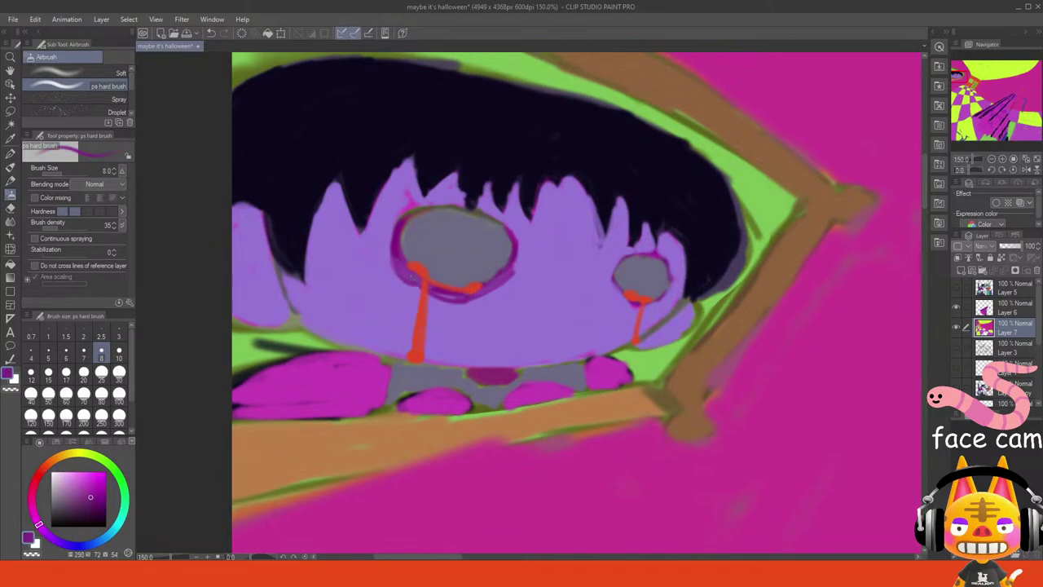
alt+click(387, 232)
drag(406, 191, 407, 196)
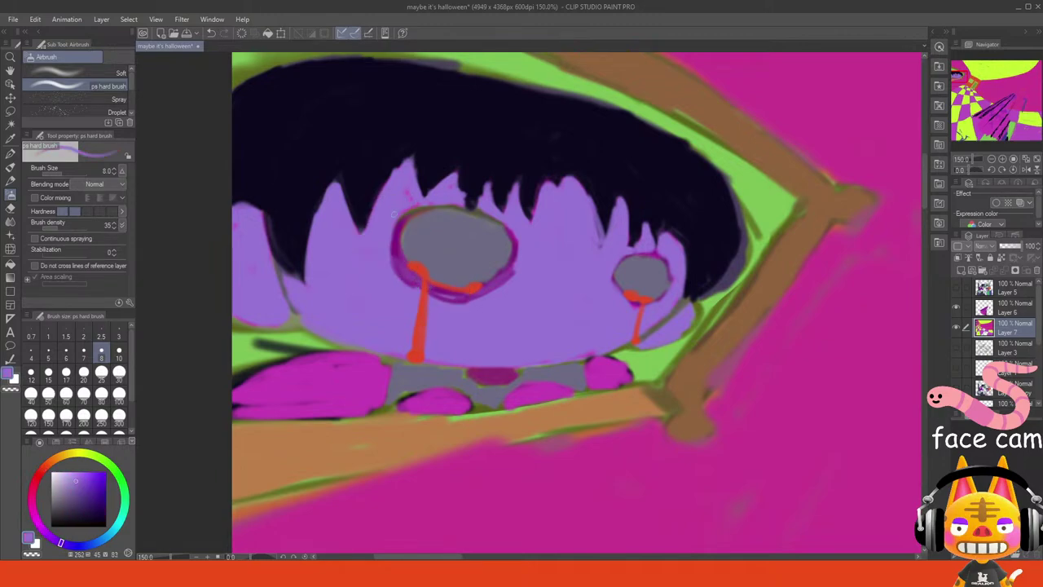
key(ctrl+z)
- Sample the near-black hair colour and sharpen the fringe tips and the hair beside the small eye
alt+click(361, 186)
drag(343, 173, 364, 230)
drag(396, 158, 367, 220)
mouse_move(415, 167)
mouse_down()
mouse_move(428, 196)
mouse_move(470, 163)
mouse_move(459, 182)
mouse_move(479, 206)
mouse_move(493, 174)
mouse_move(502, 212)
mouse_up()
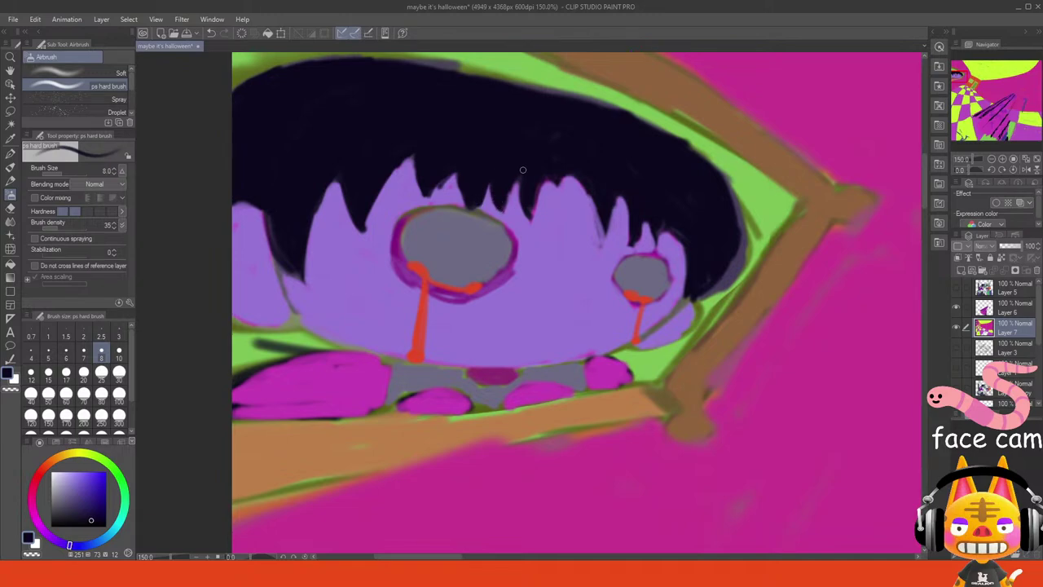
drag(524, 170, 530, 218)
key(ctrl+z)
mouse_move(594, 194)
mouse_down()
mouse_move(600, 241)
mouse_move(613, 193)
mouse_move(628, 195)
mouse_move(658, 242)
mouse_move(666, 226)
mouse_move(674, 233)
mouse_move(686, 252)
mouse_move(683, 296)
mouse_move(685, 240)
mouse_move(671, 271)
mouse_move(655, 258)
mouse_move(715, 273)
mouse_move(711, 290)
mouse_move(702, 289)
mouse_move(731, 257)
mouse_move(720, 278)
mouse_move(742, 259)
mouse_move(731, 200)
mouse_move(744, 244)
mouse_move(741, 226)
mouse_move(719, 276)
mouse_move(674, 310)
mouse_up()
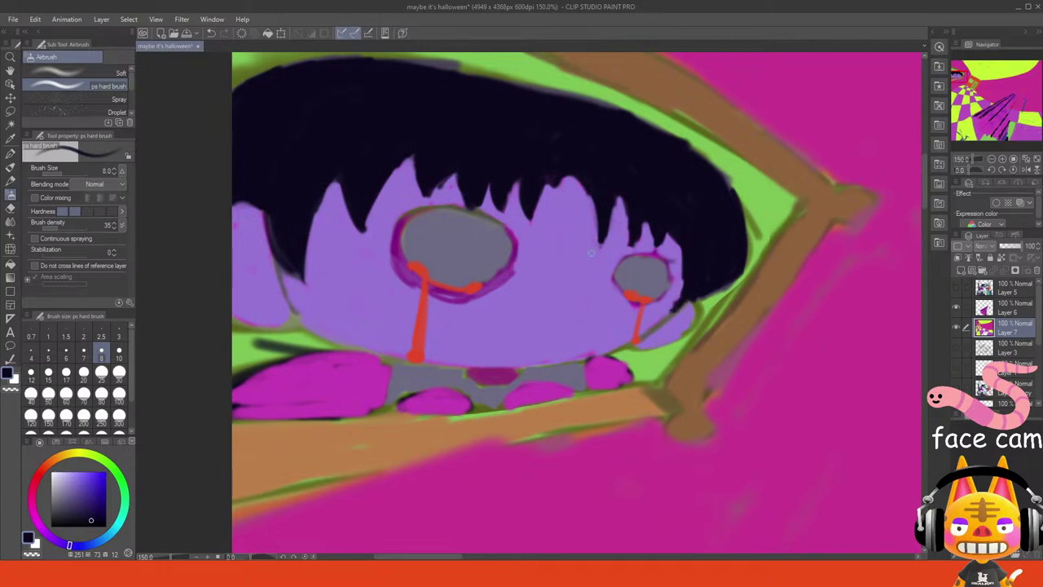
- Outline the face's edge from the hair beside the cropped ear down along the jaw in dark greyish purple
drag(277, 269, 302, 320)
alt+click(286, 290)
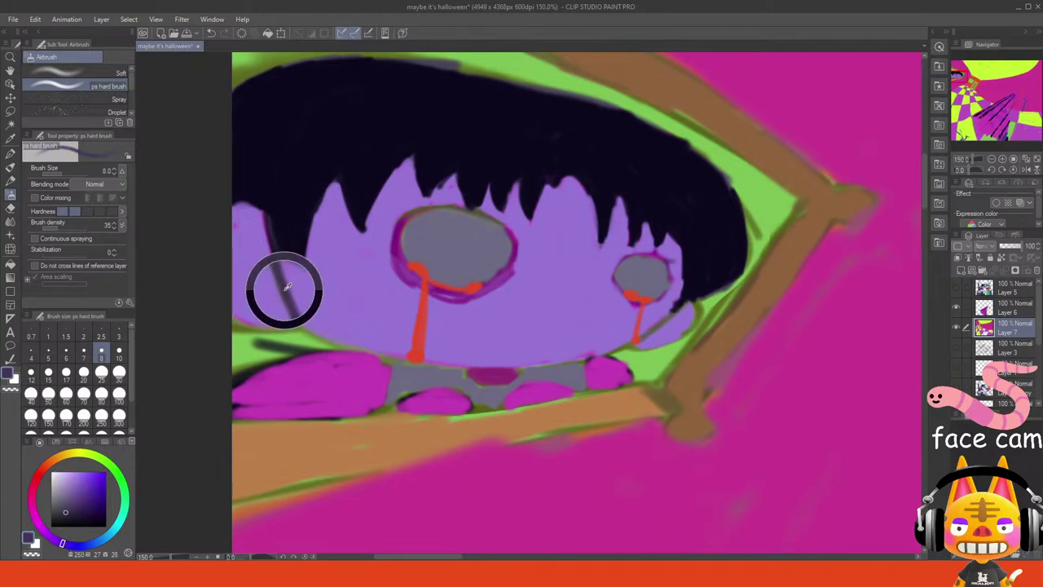
drag(276, 261, 304, 327)
key(ctrl+z)
mouse_move(285, 281)
mouse_down()
mouse_move(320, 334)
mouse_move(345, 347)
mouse_up()
key(ctrl+z)
drag(298, 323, 380, 356)
drag(314, 330, 381, 355)
- Outline the lower edge of the cropped ear at the canvas border in dark greyish purple
mouse_move(231, 309)
mouse_down()
mouse_move(290, 328)
mouse_move(259, 326)
mouse_move(281, 326)
mouse_up()
key(ctrl+z)
drag(233, 313, 288, 318)
key(ctrl+z)
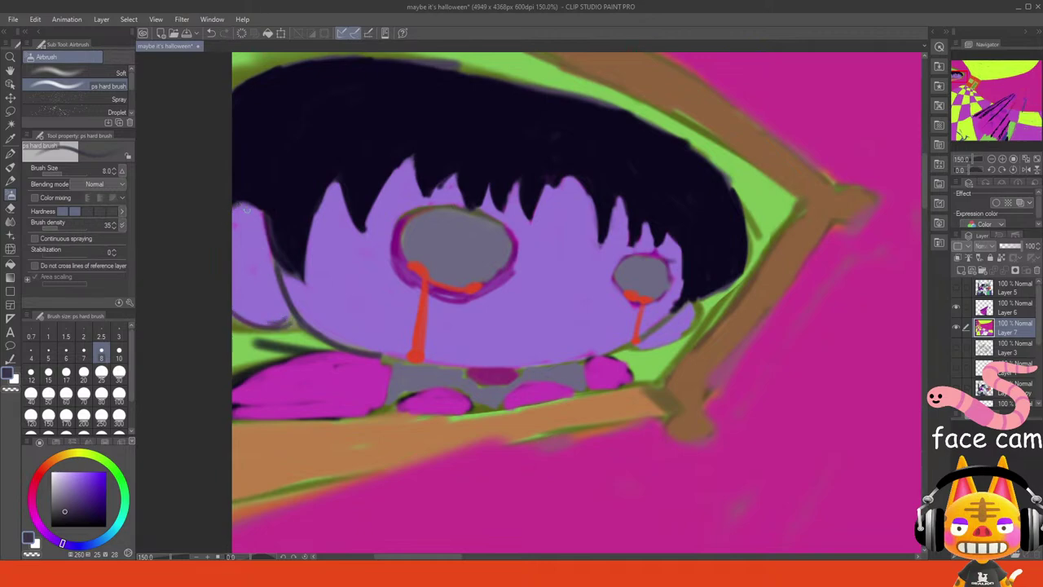
- Outline the face's edge beside the small eye in dark greyish purple, from the hair down to the ear
key(ctrl+z)
mouse_move(678, 302)
mouse_down()
mouse_move(644, 342)
mouse_move(681, 298)
mouse_move(645, 336)
mouse_move(680, 255)
mouse_up()
key(ctrl+z)
key(ctrl+z)
key(ctrl+z)
key(ctrl+z)
drag(681, 255, 682, 280)
key(ctrl+z)
key(ctrl+z)
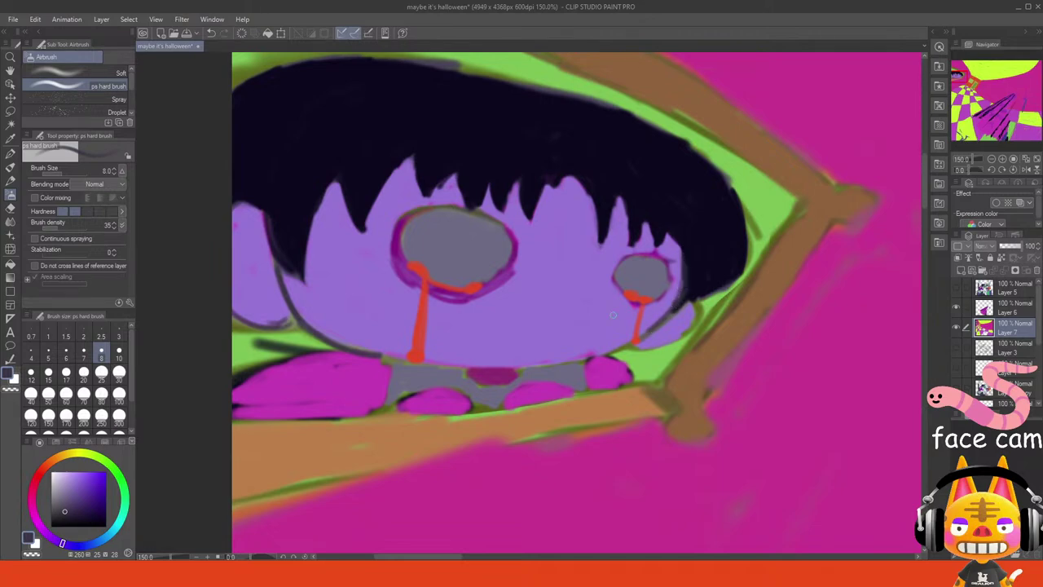
- Outline the underside of the chin in dark greyish purple, along with the edges of the grey shirt and neckline
drag(440, 358, 547, 358)
key(ctrl+z)
key(ctrl+z)
key(ctrl+z)
drag(429, 360, 566, 360)
key(ctrl+z)
drag(525, 365, 590, 351)
drag(370, 348, 402, 356)
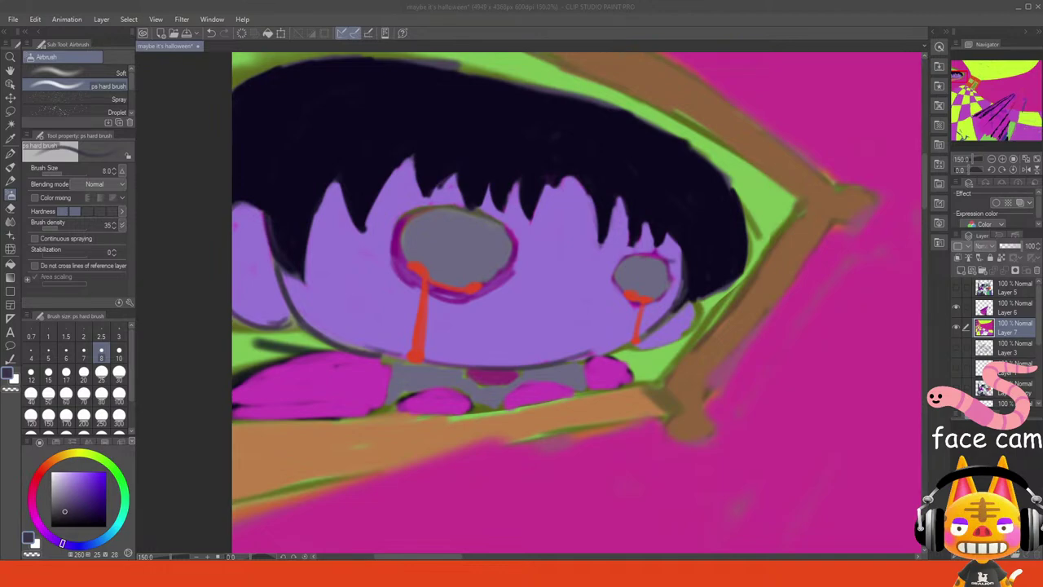
click(526, 344)
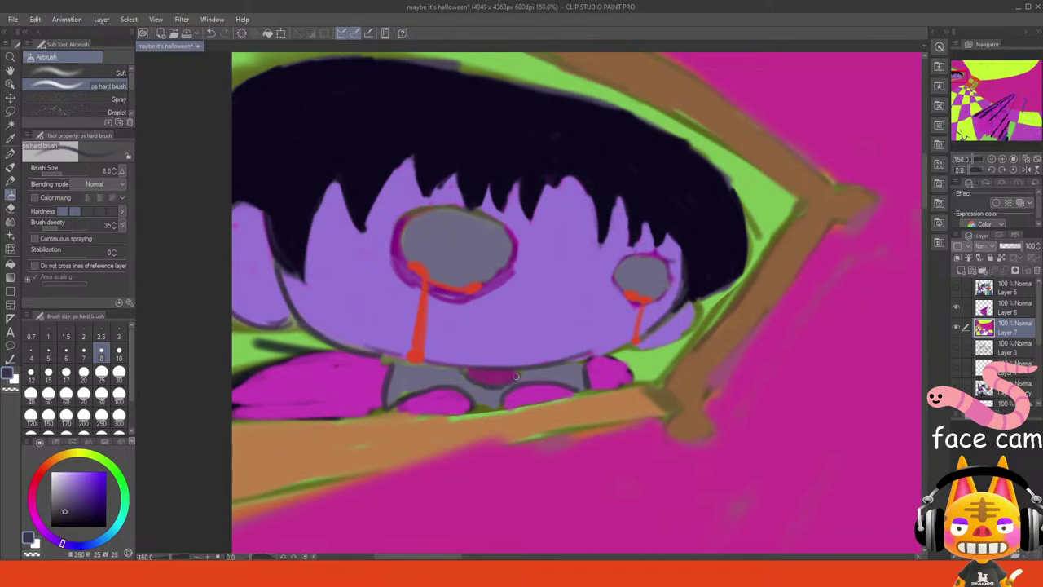
- Sample the lavender skin colour, darken it and repaint the magenta neck patch under the chin in that purple
alt+click(459, 346)
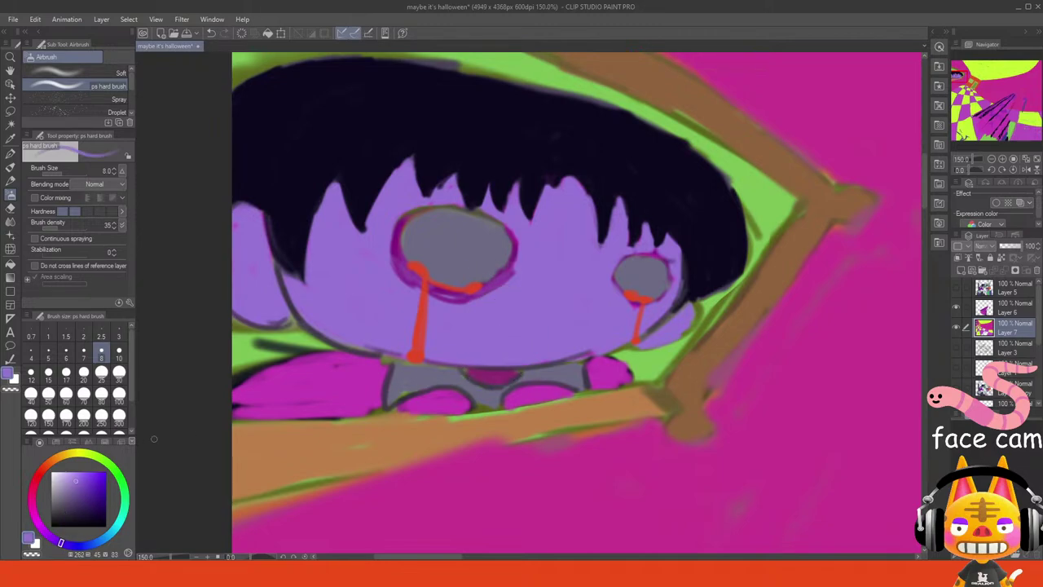
click(79, 492)
drag(480, 377, 507, 377)
alt+click(540, 344)
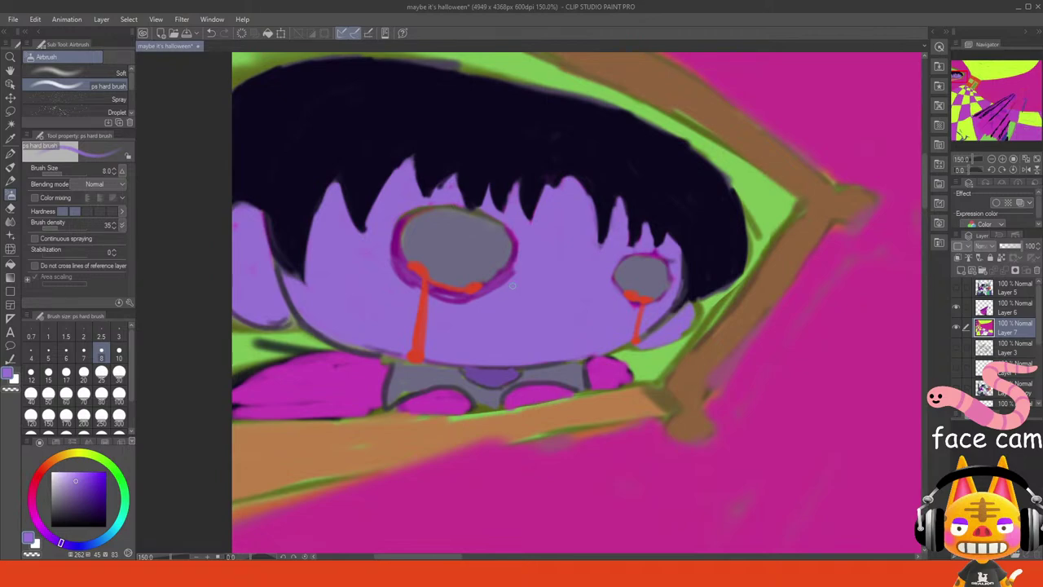
- Try a small red pupil mark in the large grey eye
alt+click(470, 284)
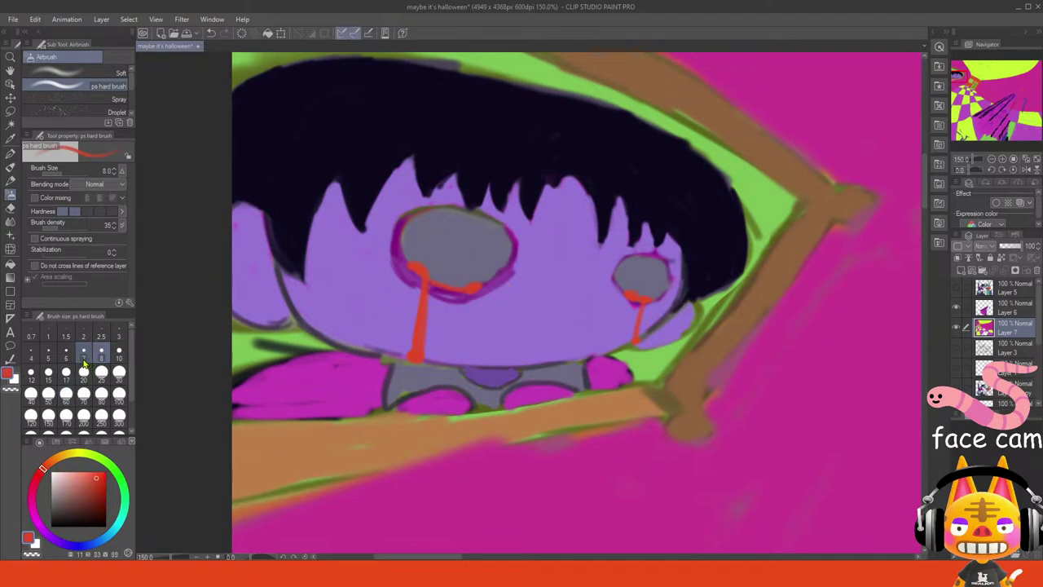
mouse_move(446, 250)
mouse_down()
mouse_move(447, 239)
mouse_move(457, 247)
mouse_move(445, 245)
mouse_up()
click(1026, 159)
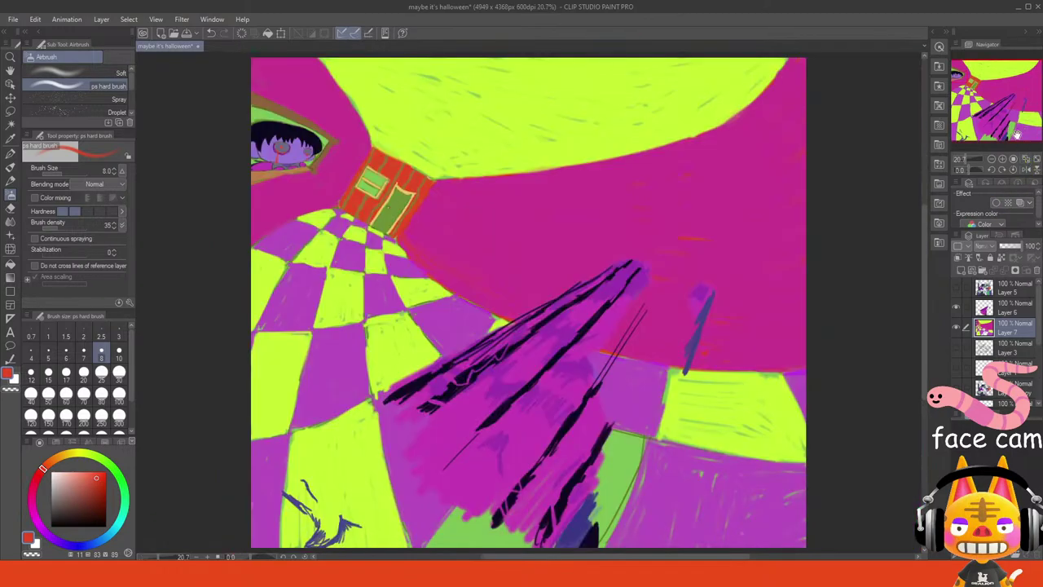
drag(1012, 116, 960, 76)
click(1003, 160)
click(1003, 160)
click(1003, 160)
key(ctrl+z)
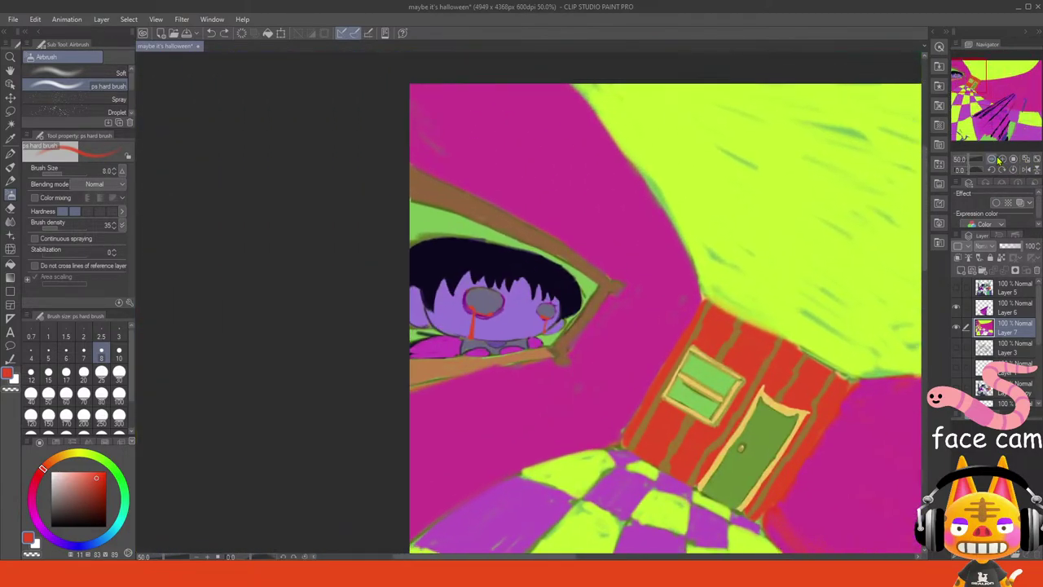
- Sharpen the fringe tips around the large eye with the near-black hair colour at brush size 6
click(1002, 160)
click(1002, 160)
click(1002, 160)
alt+click(390, 243)
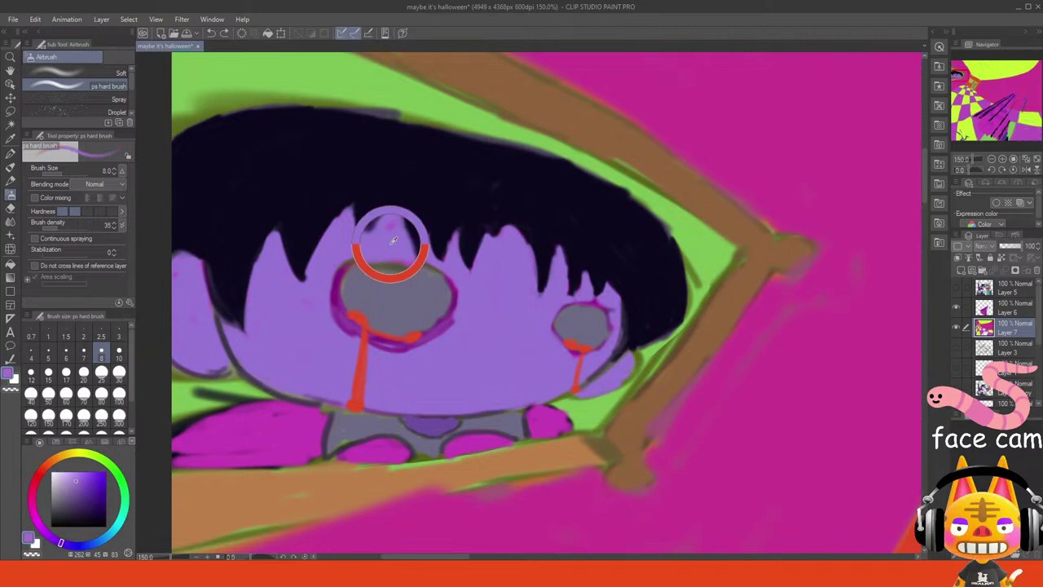
alt+click(375, 214)
click(69, 355)
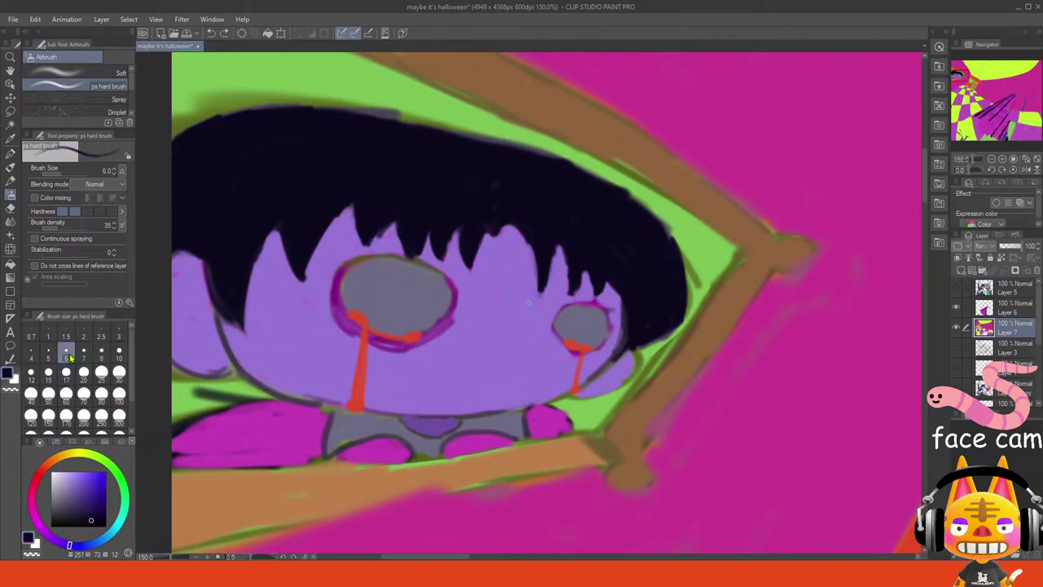
mouse_move(281, 231)
mouse_down()
mouse_move(300, 277)
mouse_move(353, 212)
mouse_up()
mouse_move(316, 242)
mouse_down()
mouse_move(360, 207)
mouse_move(369, 251)
mouse_move(397, 209)
mouse_move(412, 258)
mouse_up()
key(ctrl+z)
- Sharpen the near-black fringe tips between the eyes and above the small eye
mouse_move(396, 224)
mouse_down()
mouse_move(407, 258)
mouse_move(427, 225)
mouse_move(445, 262)
mouse_move(461, 225)
mouse_move(444, 262)
mouse_move(434, 225)
mouse_move(472, 270)
mouse_up()
key(ctrl+z)
key(ctrl+z)
mouse_move(462, 228)
mouse_down()
mouse_move(527, 235)
mouse_move(492, 235)
mouse_move(511, 223)
mouse_move(531, 231)
mouse_move(514, 219)
mouse_move(537, 277)
mouse_move(533, 245)
mouse_move(537, 255)
mouse_move(540, 301)
mouse_up()
mouse_move(552, 252)
mouse_down()
mouse_move(544, 290)
mouse_move(582, 271)
mouse_move(572, 301)
mouse_up()
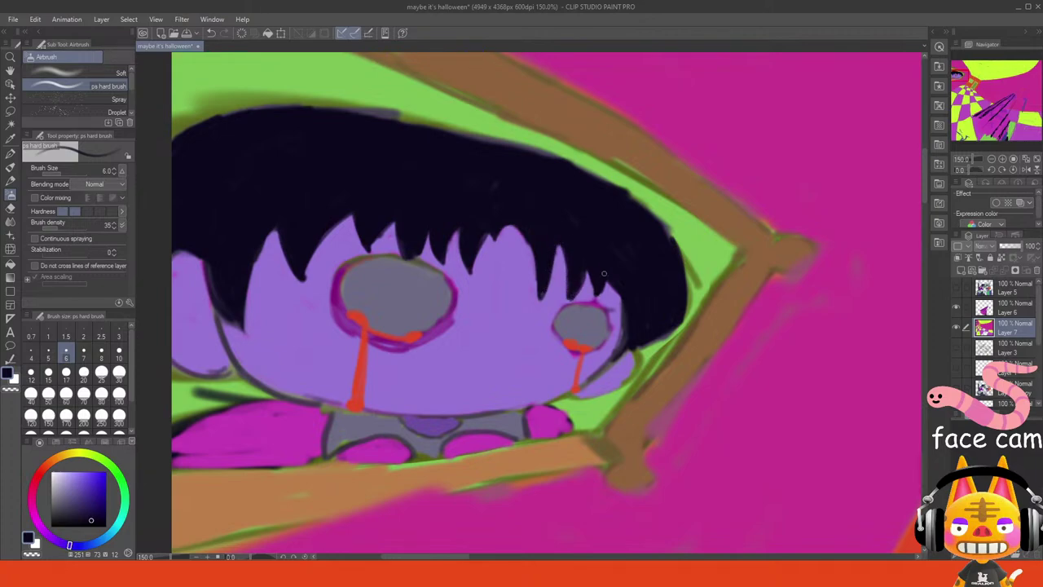
- Sample a dark purple and redraw the rim around the small eye
alt+click(550, 332)
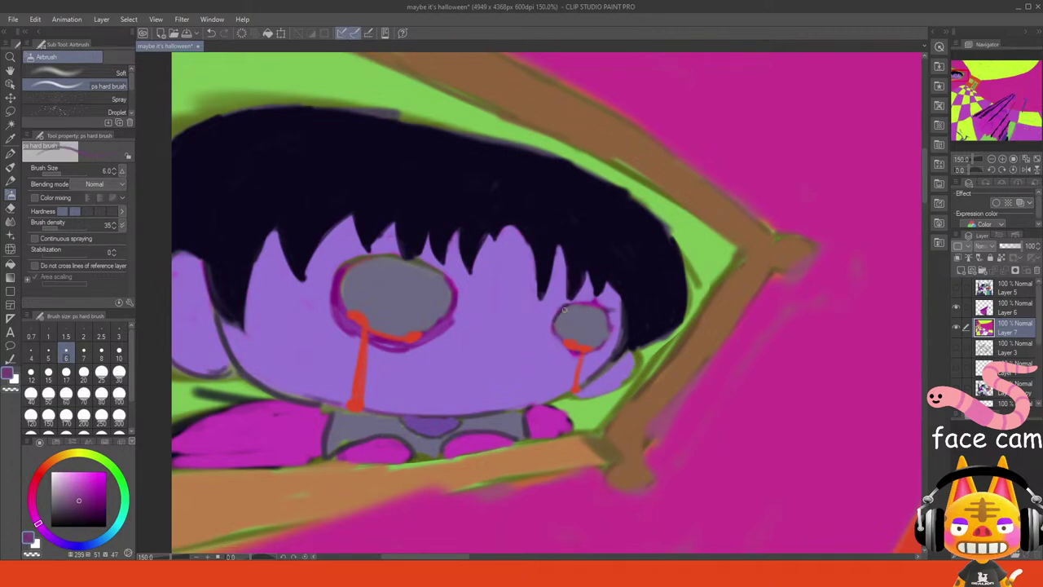
drag(559, 340, 573, 350)
key(ctrl+z)
key(ctrl+z)
drag(567, 303, 588, 299)
key(ctrl+z)
- Trim the large eye's lower rim with the skin colour and add short purple wrinkle strokes beneath both eyes
alt+click(429, 374)
mouse_move(445, 332)
mouse_down()
mouse_move(396, 352)
mouse_move(378, 347)
mouse_move(401, 352)
mouse_up()
alt+click(437, 335)
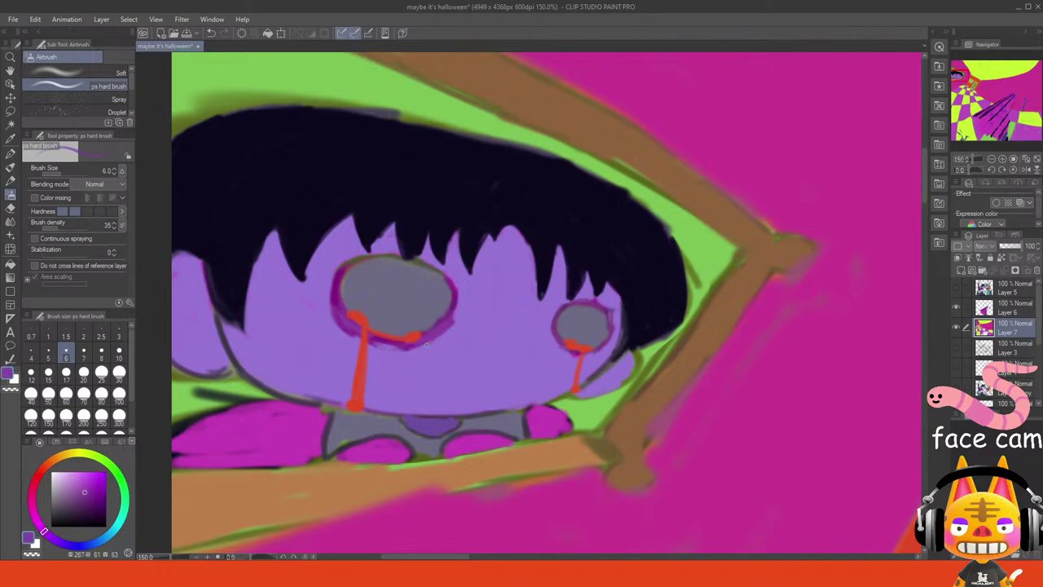
mouse_move(460, 328)
mouse_down()
mouse_move(410, 358)
mouse_move(437, 351)
mouse_move(377, 345)
mouse_move(382, 369)
mouse_move(371, 366)
mouse_move(381, 373)
mouse_move(370, 366)
mouse_move(375, 354)
mouse_move(396, 357)
mouse_move(344, 356)
mouse_up()
mouse_move(329, 341)
mouse_down()
mouse_move(343, 356)
mouse_move(350, 347)
mouse_move(335, 331)
mouse_up()
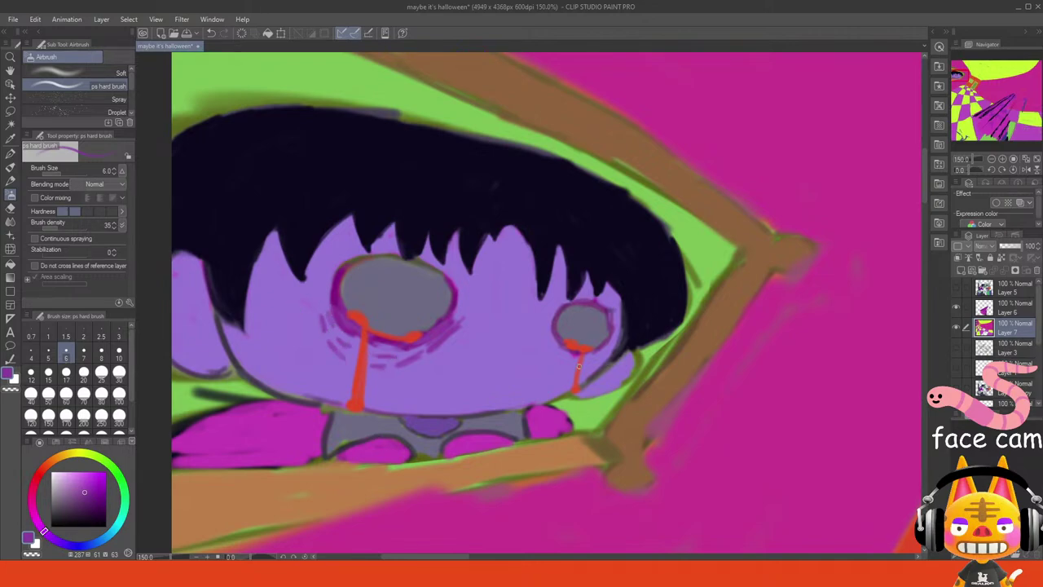
mouse_move(567, 356)
mouse_down()
mouse_move(553, 363)
mouse_move(600, 356)
mouse_up()
drag(548, 340, 553, 352)
alt+click(464, 364)
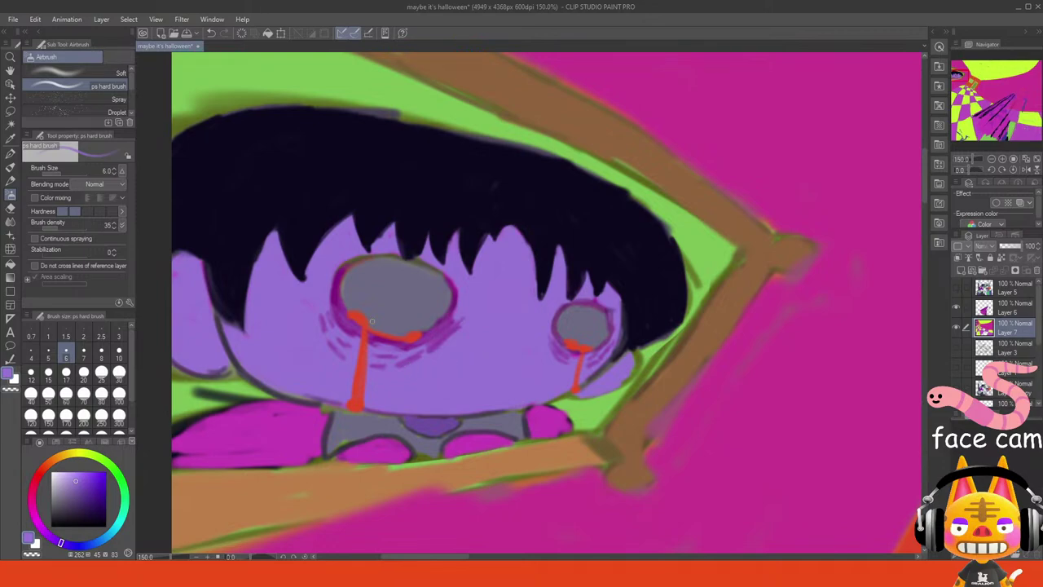
- Sample the wall's magenta and draw a scalloped line across the hair, with a second row of scallops below it
alt+click(239, 183)
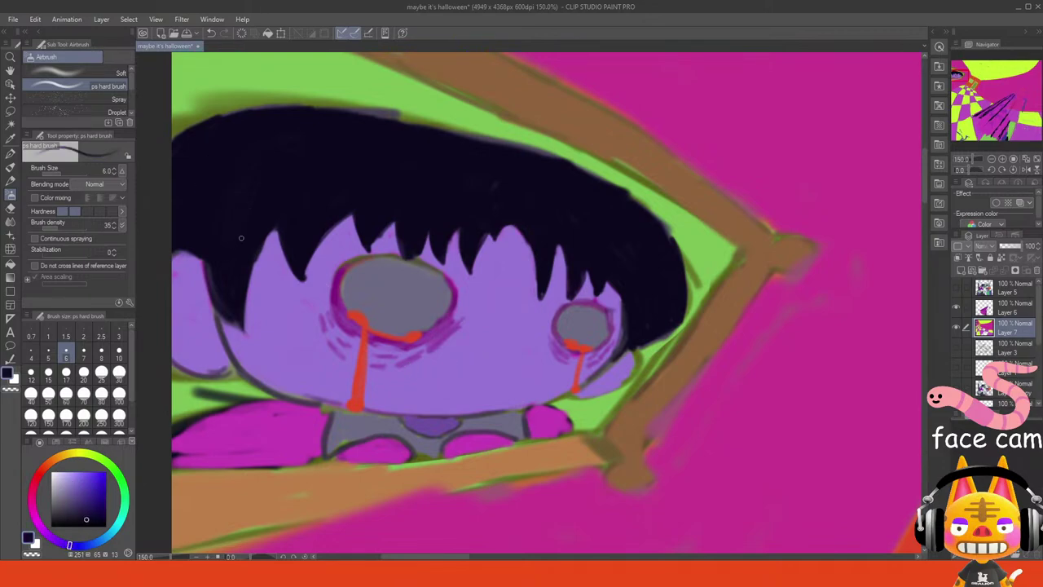
alt+click(651, 116)
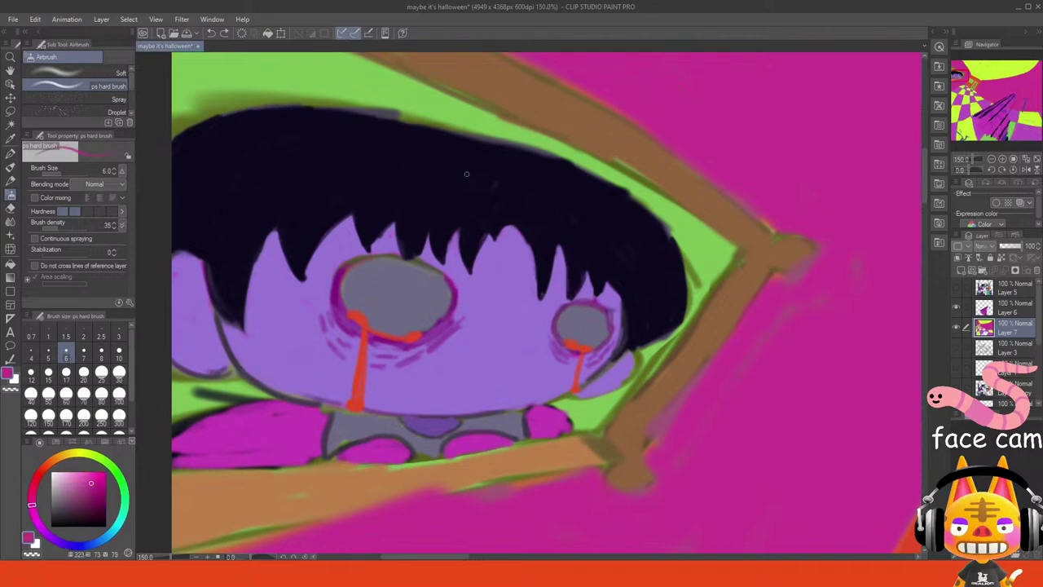
mouse_move(203, 160)
mouse_down()
mouse_move(200, 176)
mouse_move(215, 156)
mouse_move(185, 171)
mouse_move(195, 164)
mouse_move(272, 190)
mouse_move(307, 173)
mouse_move(335, 208)
mouse_move(380, 194)
mouse_move(415, 215)
mouse_move(444, 189)
mouse_move(461, 222)
mouse_move(494, 211)
mouse_move(505, 190)
mouse_move(538, 235)
mouse_move(558, 230)
mouse_move(580, 199)
mouse_move(610, 244)
mouse_move(652, 227)
mouse_move(679, 250)
mouse_up()
alt+click(202, 156)
key(ctrl+z)
key(ctrl+z)
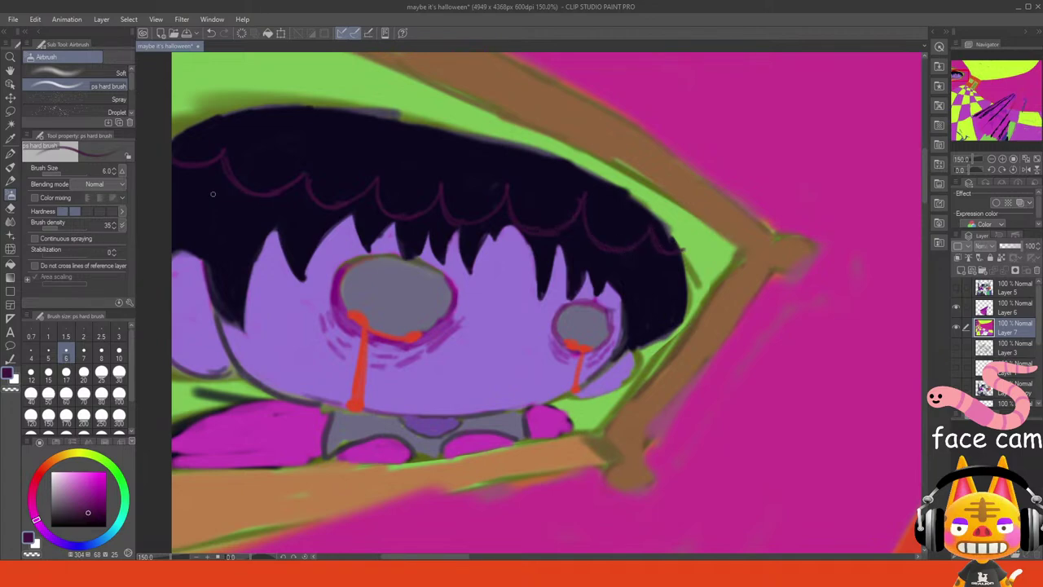
mouse_move(176, 208)
mouse_down()
mouse_move(208, 239)
mouse_move(236, 221)
mouse_move(209, 231)
mouse_move(263, 231)
mouse_up()
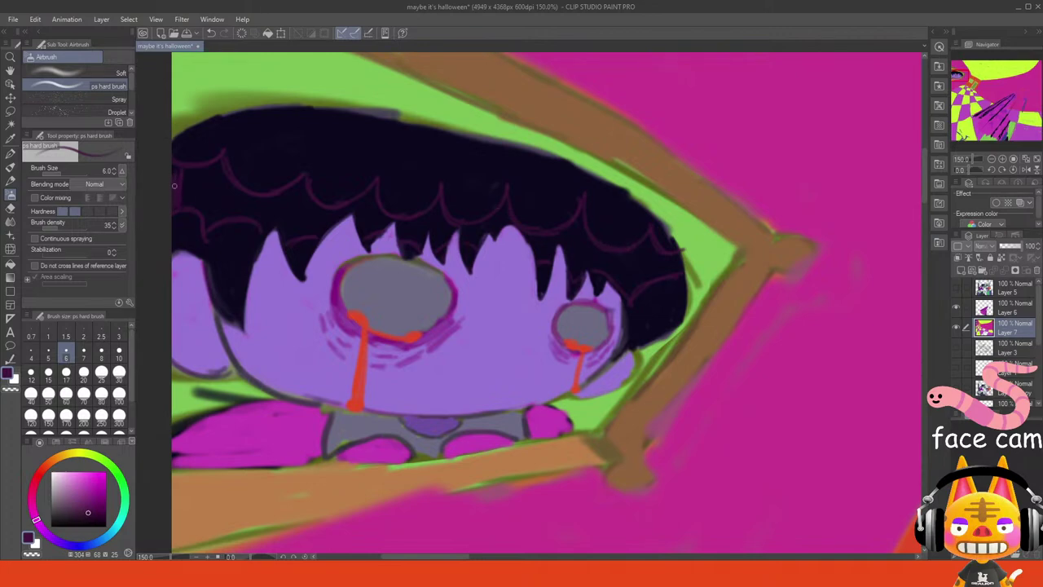
- Fill the hair band beneath the scalloped line with dark purple, from the canvas border towards the small eye
mouse_move(194, 180)
mouse_down()
mouse_move(180, 171)
mouse_move(196, 196)
mouse_move(173, 208)
mouse_move(190, 187)
mouse_up()
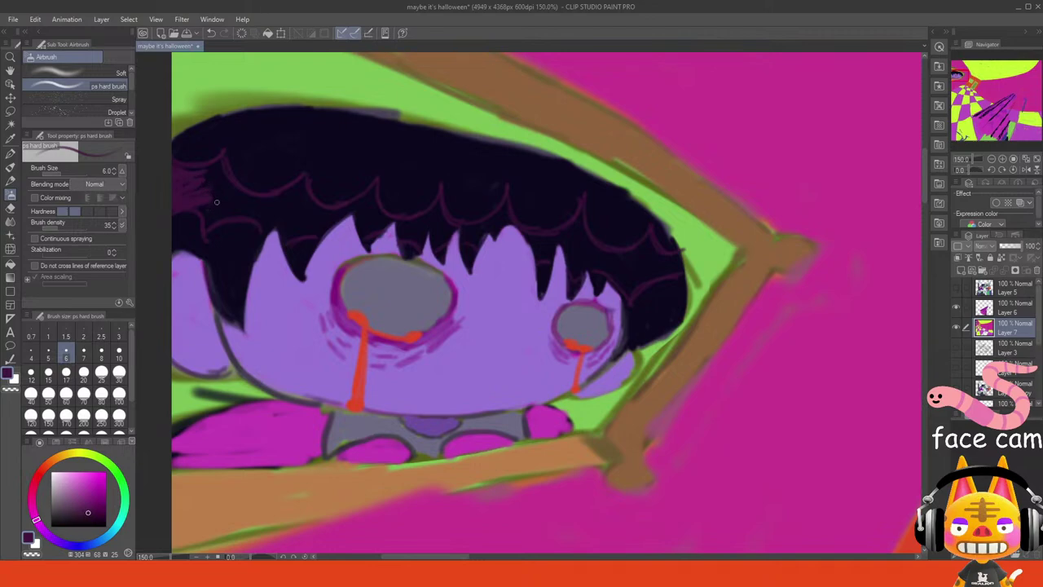
alt+click(210, 189)
drag(211, 187, 211, 200)
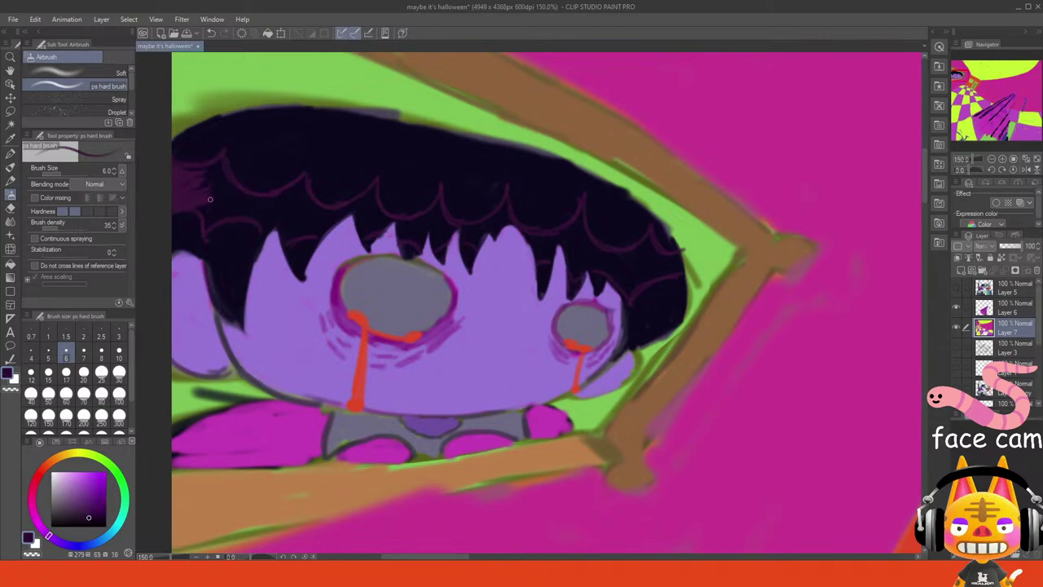
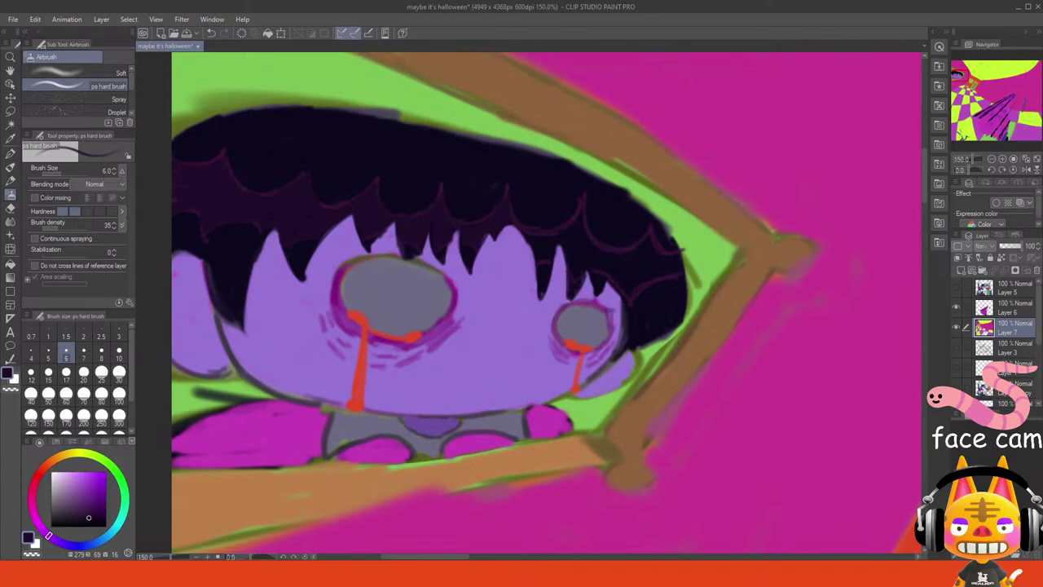
- Fill the rest of the band above and beside the small eye with dark purple at brush size 10
click(482, 54)
click(1026, 158)
drag(1008, 123, 954, 75)
click(1003, 159)
click(1003, 159)
click(1003, 159)
click(1002, 158)
click(1002, 159)
click(1003, 159)
click(119, 352)
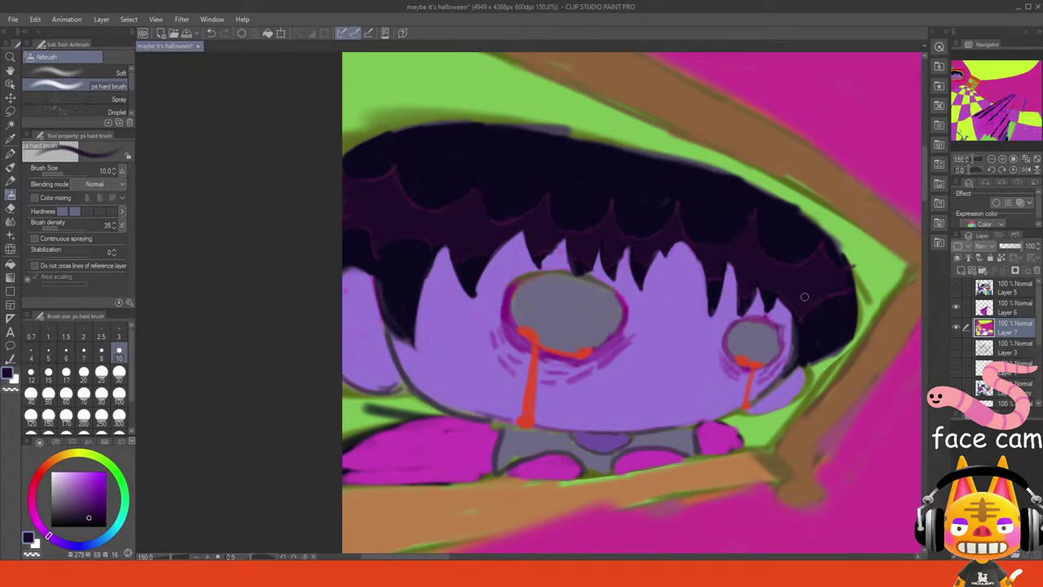
- Sample the drip's red and draw a long drip at brush size 8 from the fringe between the eyes to the chin
drag(562, 316, 563, 316)
key(ctrl+z)
alt+click(531, 367)
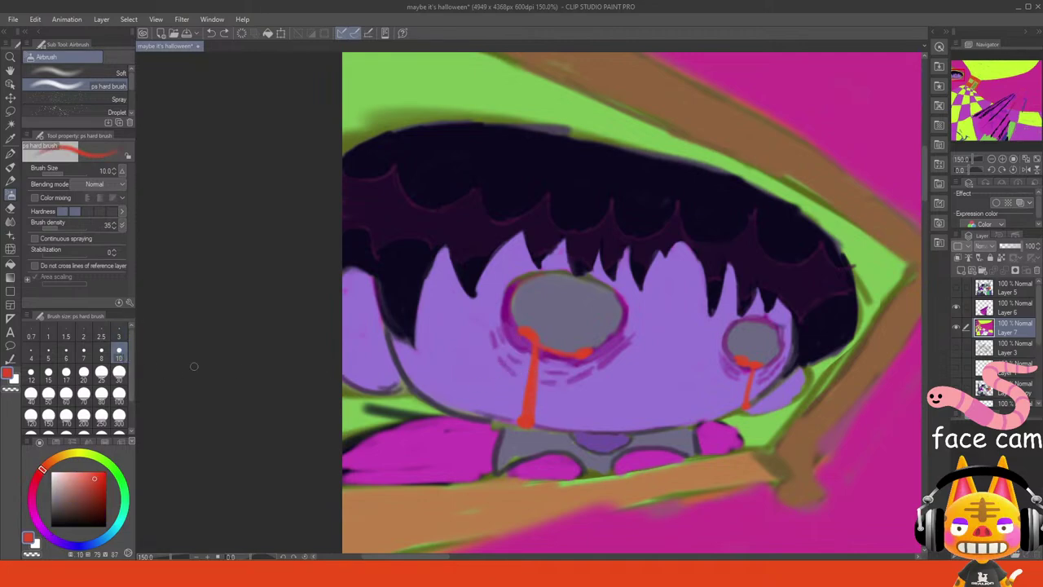
click(101, 352)
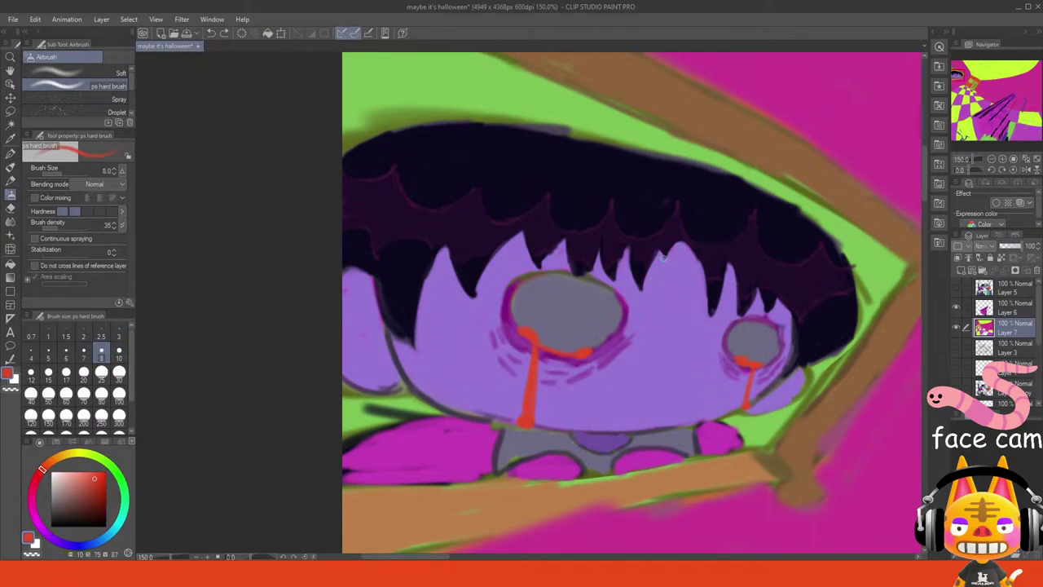
drag(661, 259, 632, 404)
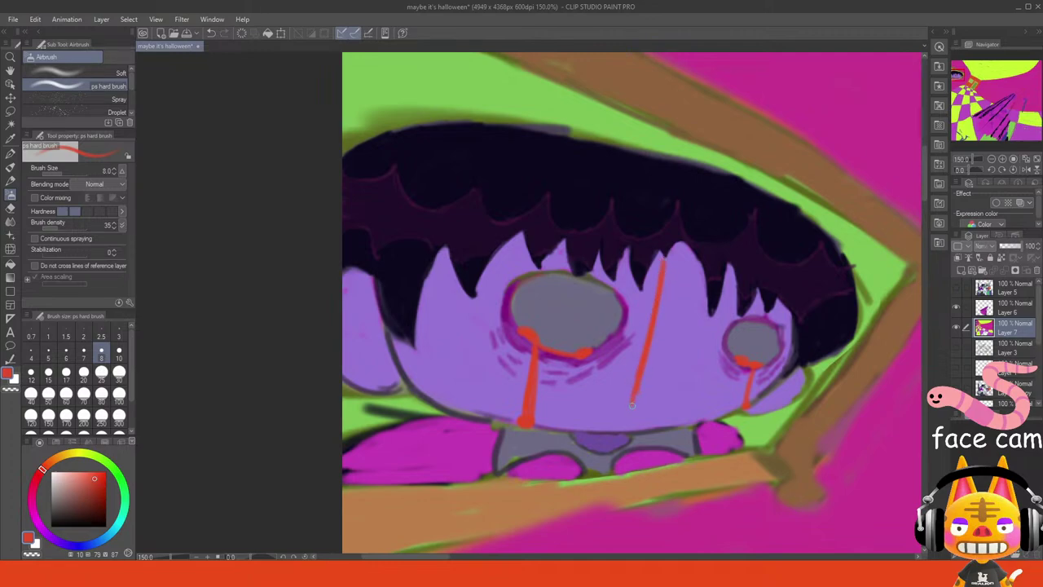
drag(650, 328, 622, 427)
drag(644, 364, 636, 428)
key(ctrl+z)
mouse_move(626, 412)
mouse_down()
mouse_move(614, 436)
mouse_move(627, 430)
mouse_move(609, 436)
mouse_up()
key(ctrl+z)
key(ctrl+z)
- Try to draw a second red drip from the fringe, parallel to the long one between the eyes
drag(684, 246, 668, 345)
key(ctrl+z)
key(ctrl+z)
drag(685, 245, 660, 359)
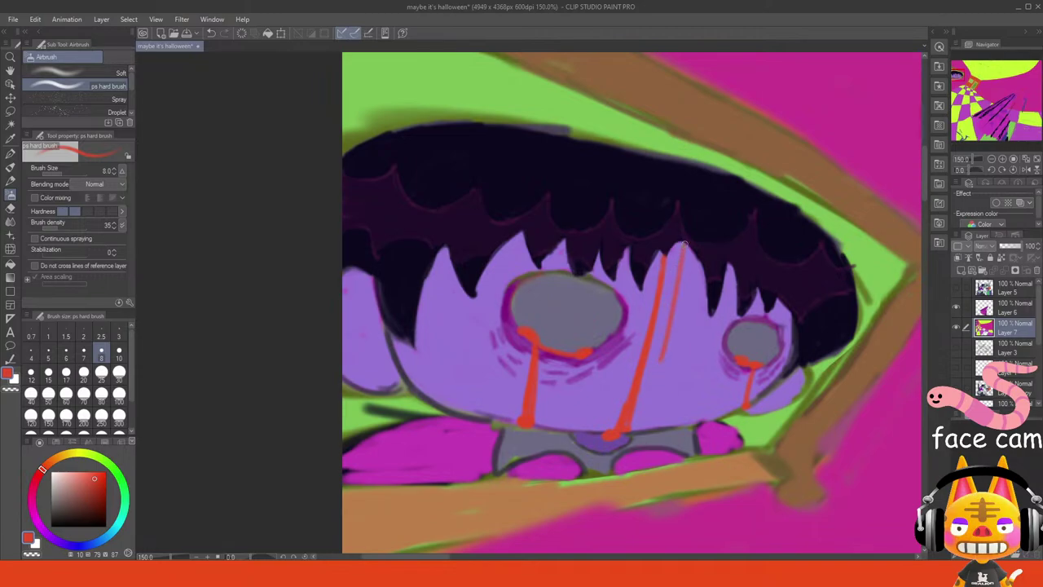
key(ctrl+z)
drag(683, 256, 670, 372)
key(ctrl+z)
drag(683, 255, 655, 389)
key(ctrl+z)
drag(686, 243, 659, 373)
key(ctrl+z)
- Extend the middle red drip from the chin over the shirt and window frame onto the magenta wall
drag(956, 70, 955, 80)
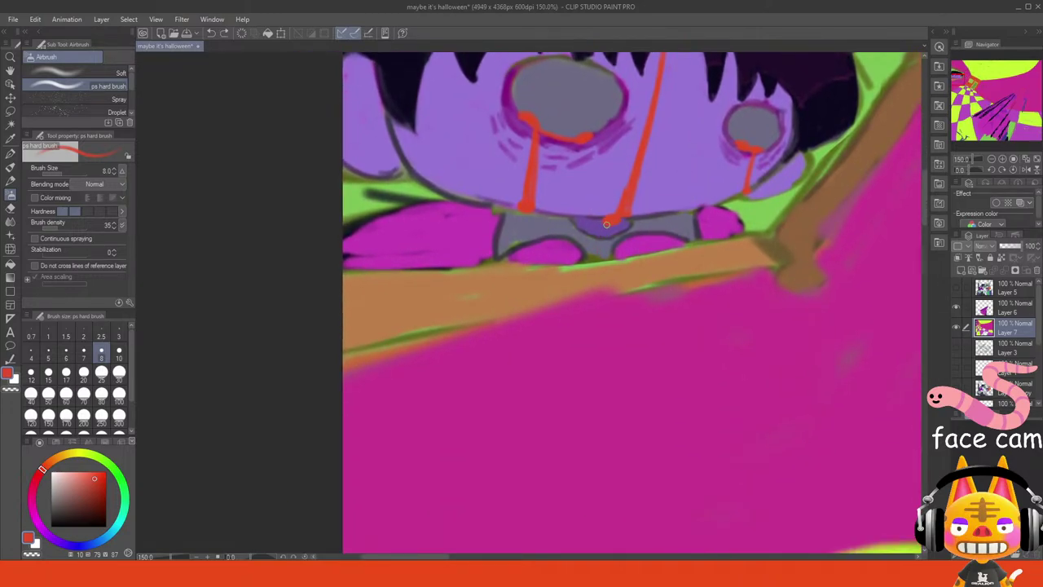
drag(607, 224, 607, 364)
drag(601, 262, 610, 287)
drag(607, 358, 604, 399)
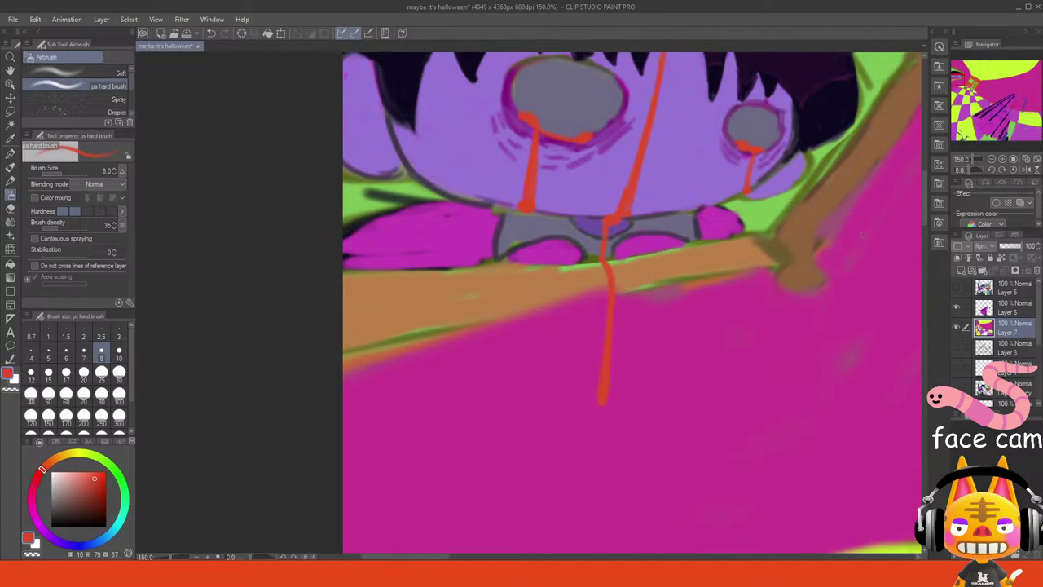
- Extend the large eye's red drip from the jaw over the shirt and window frame to the wall's edge
click(1025, 159)
drag(997, 115, 974, 99)
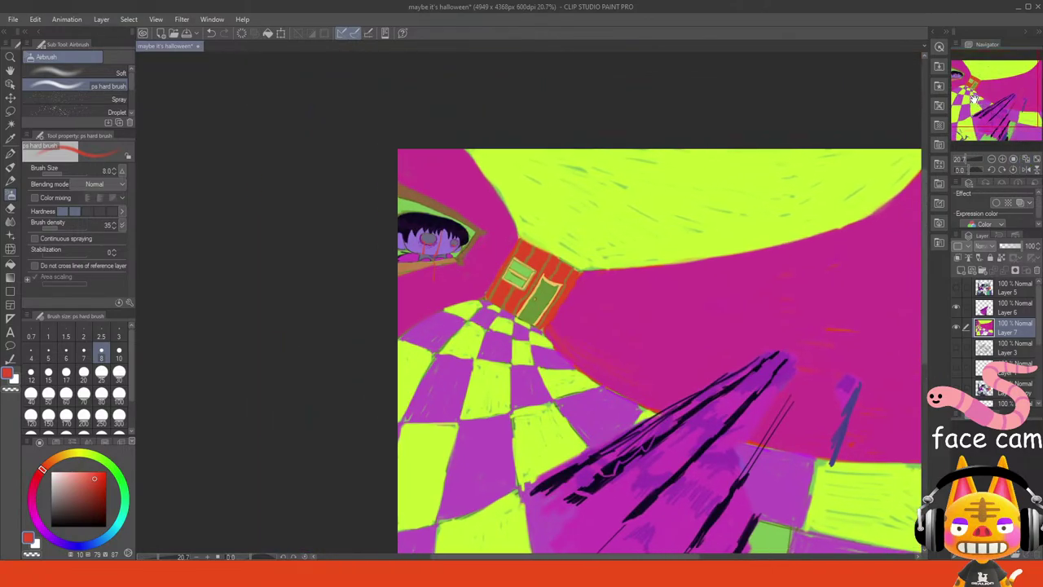
click(1002, 160)
click(1002, 160)
click(1002, 160)
click(1002, 160)
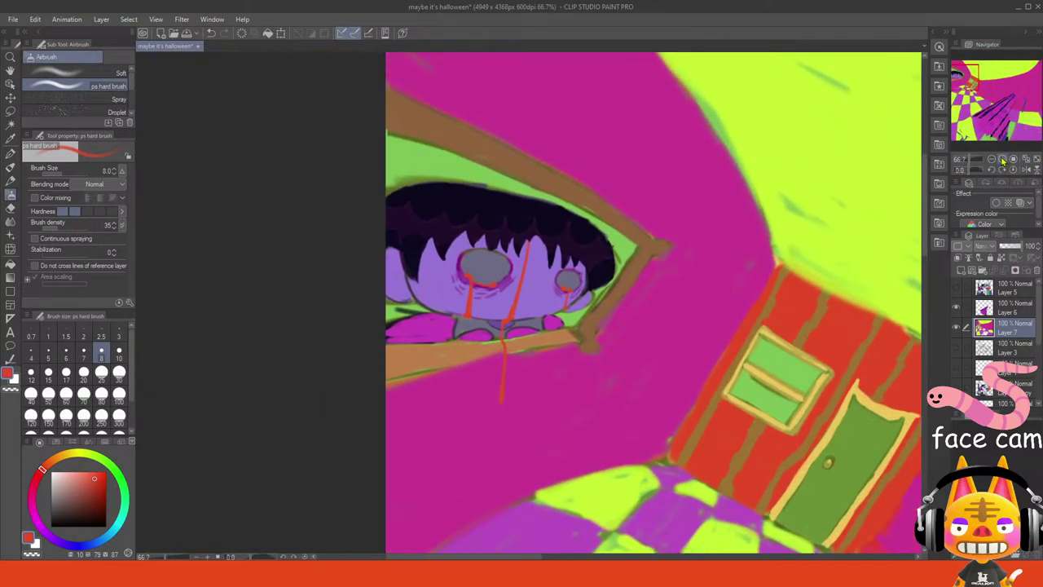
click(1002, 160)
click(1002, 160)
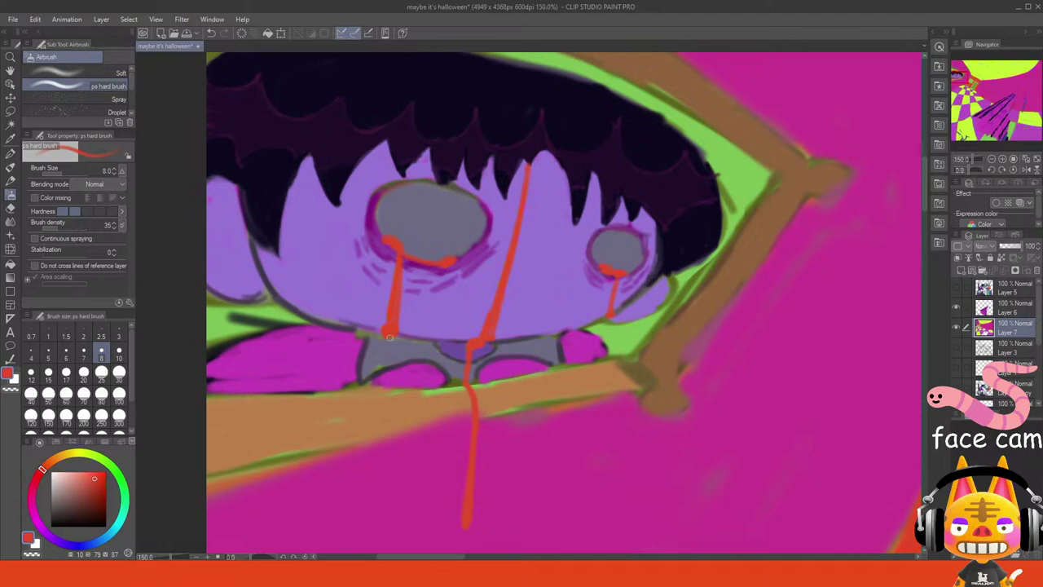
key(ctrl+z)
key(ctrl+z)
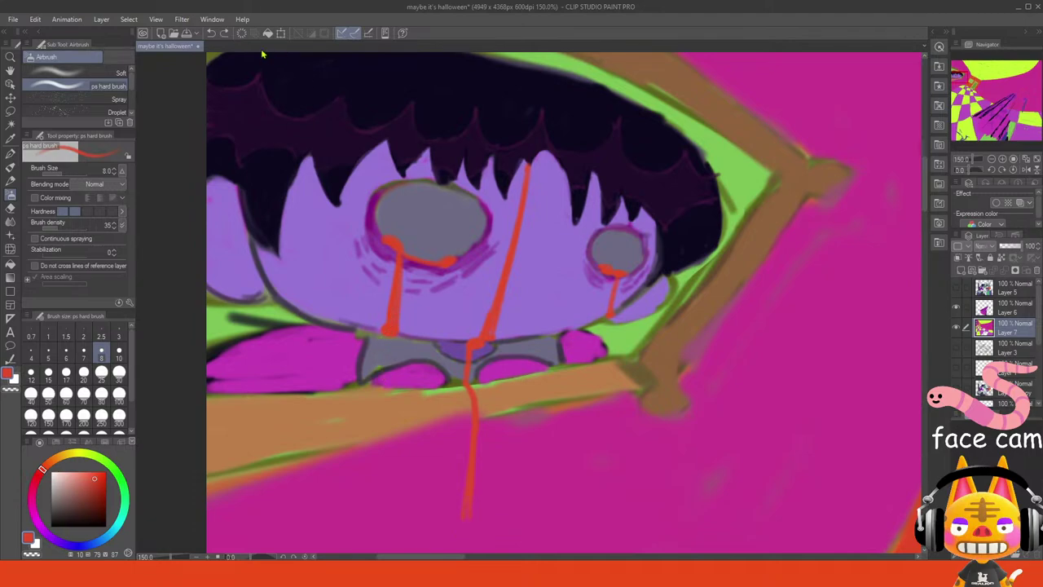
click(225, 33)
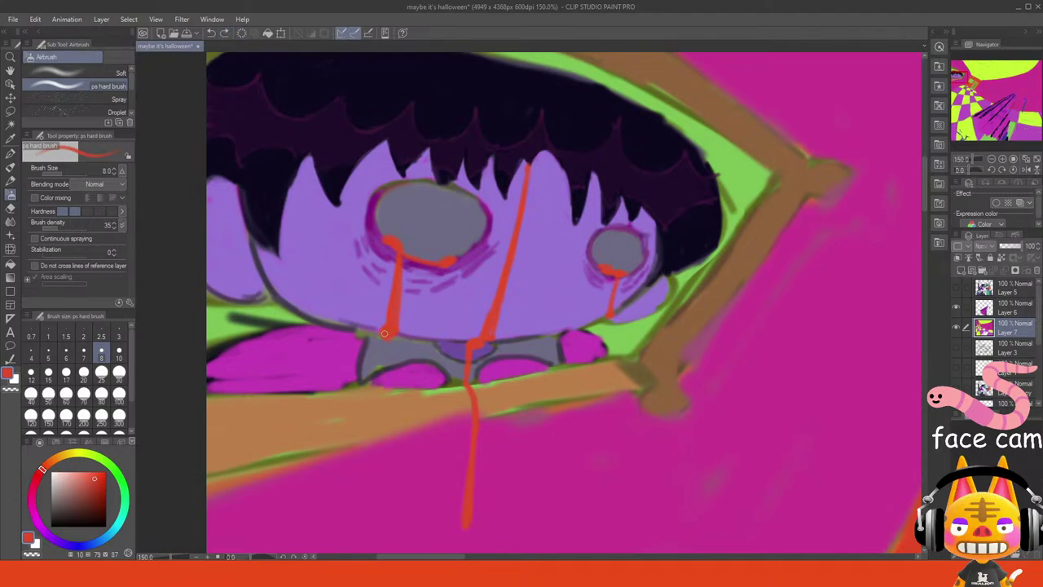
drag(385, 343, 394, 448)
key(ctrl+z)
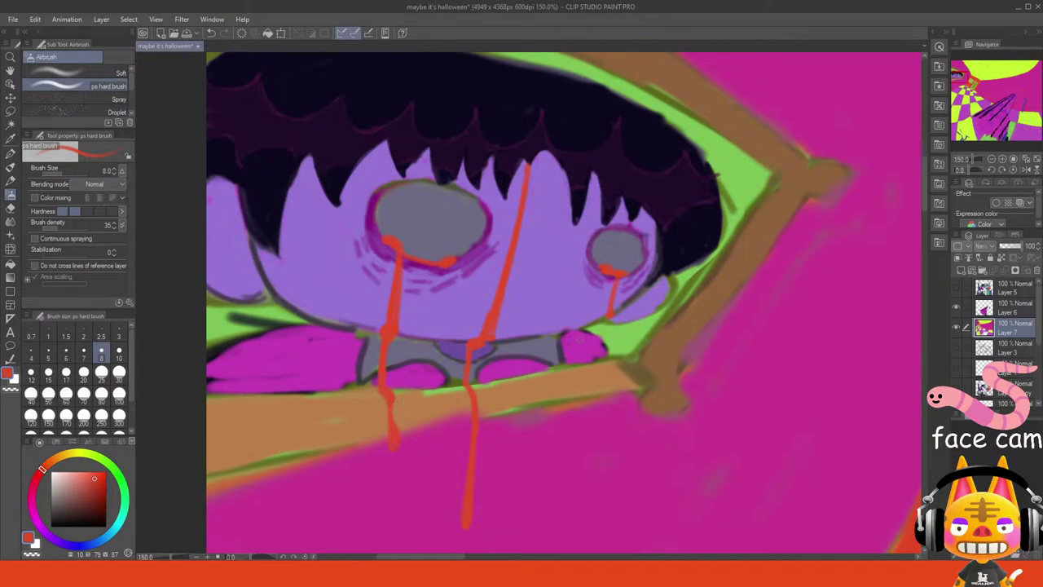
- Draw a second, shorter red drip from the fringe down the face, between the long middle drip and the small eye
click(1025, 159)
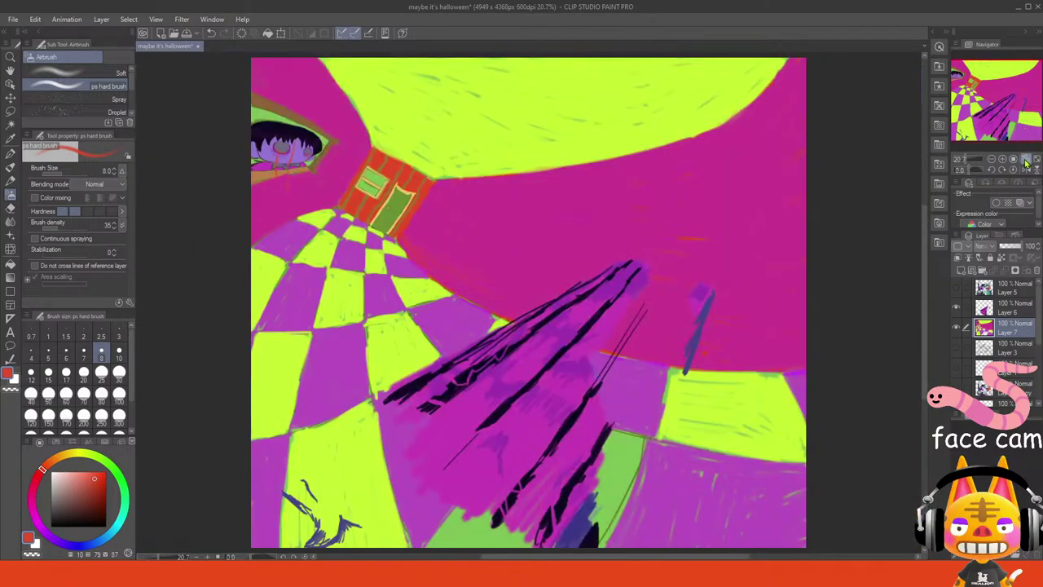
drag(1013, 122, 972, 100)
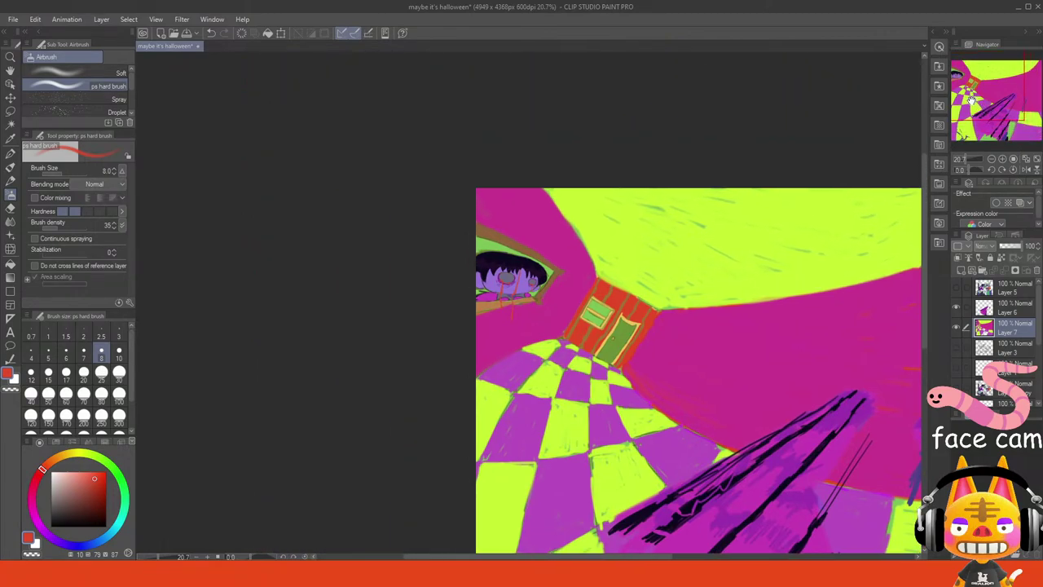
click(1002, 159)
click(1002, 159)
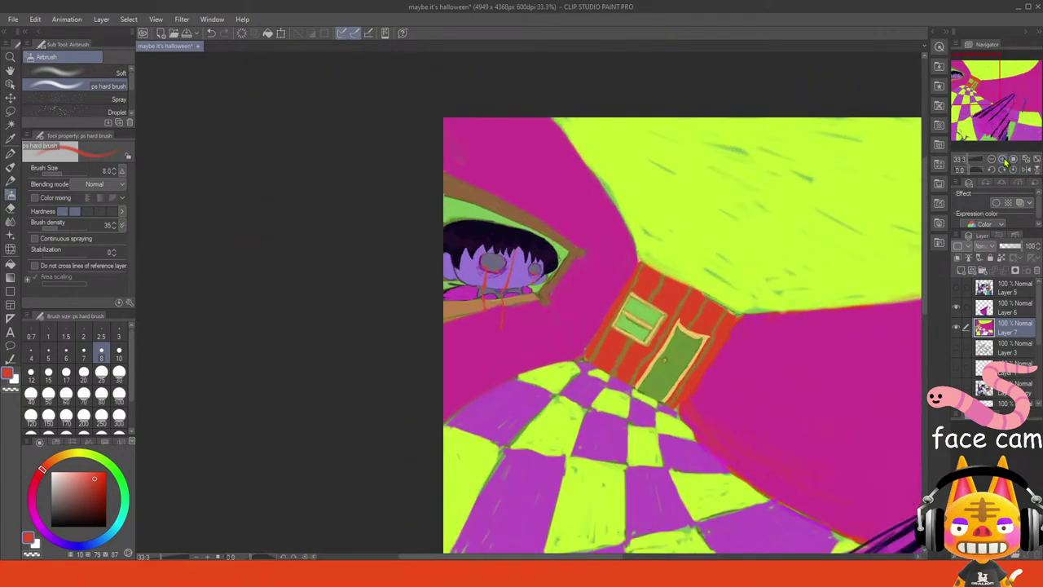
click(1002, 158)
click(1002, 159)
drag(972, 80, 968, 75)
scroll(1004, 155, up, 2)
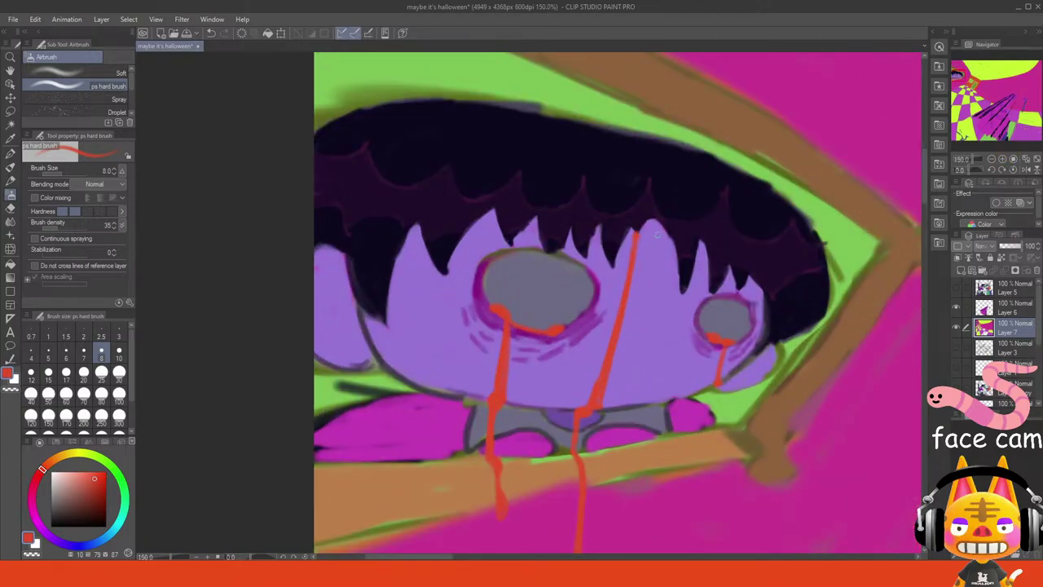
drag(654, 226, 633, 328)
key(ctrl+z)
drag(653, 222, 631, 381)
key(ctrl+z)
drag(656, 232, 629, 376)
key(ctrl+z)
key(ctrl+z)
mouse_move(664, 256)
mouse_down()
mouse_move(653, 278)
mouse_move(674, 249)
mouse_up()
key(ctrl+z)
key(ctrl+z)
key(ctrl+z)
key(ctrl+z)
- Refine the short drip's rounded tip and go over its upper stretch in red
mouse_move(628, 377)
mouse_down()
mouse_move(636, 370)
mouse_move(628, 391)
mouse_move(634, 370)
mouse_up()
key(ctrl+z)
key(ctrl+z)
key(ctrl+z)
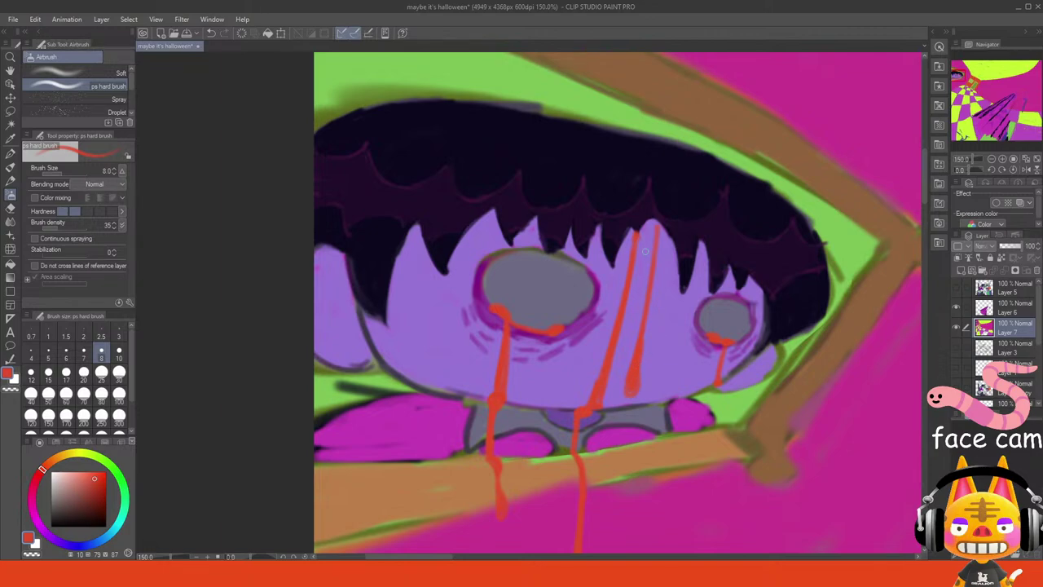
drag(651, 225, 635, 303)
key(ctrl+z)
drag(652, 223, 634, 305)
- Sample the wall's magenta and outline a small square pupil in the large grey eye at brush size 6
click(1028, 159)
drag(1010, 118, 957, 75)
click(1003, 159)
click(1003, 159)
click(1003, 158)
click(982, 87)
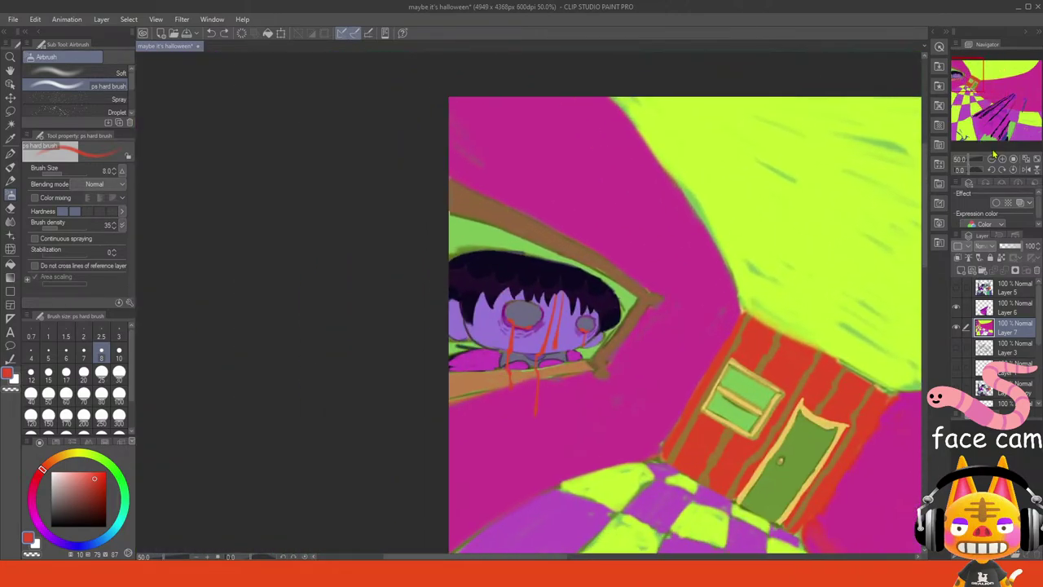
click(1003, 160)
click(1003, 160)
click(1003, 160)
click(1002, 159)
alt+click(828, 88)
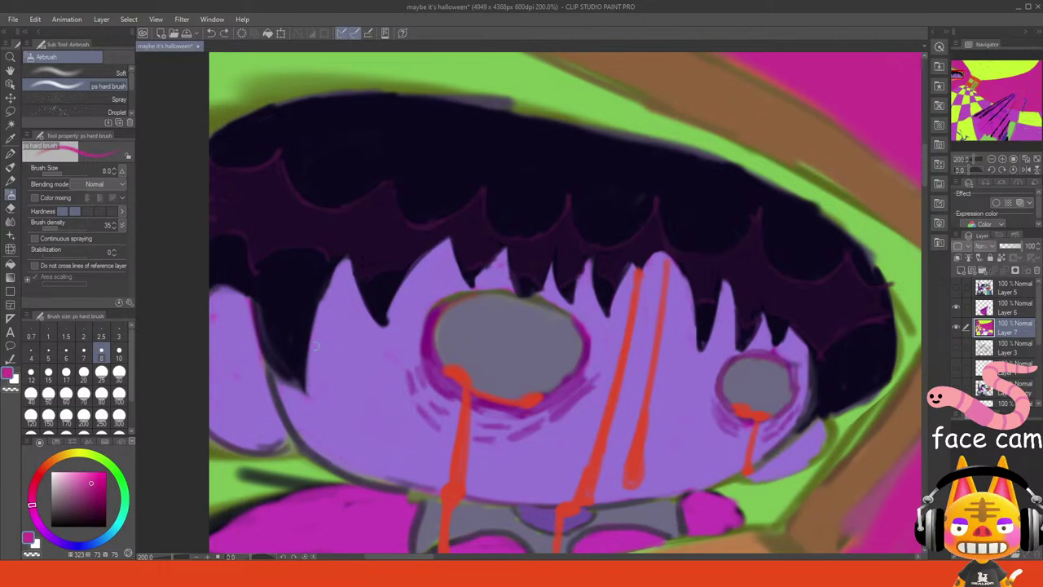
click(83, 353)
mouse_move(493, 342)
mouse_down()
mouse_move(513, 358)
mouse_move(526, 337)
mouse_move(495, 330)
mouse_up()
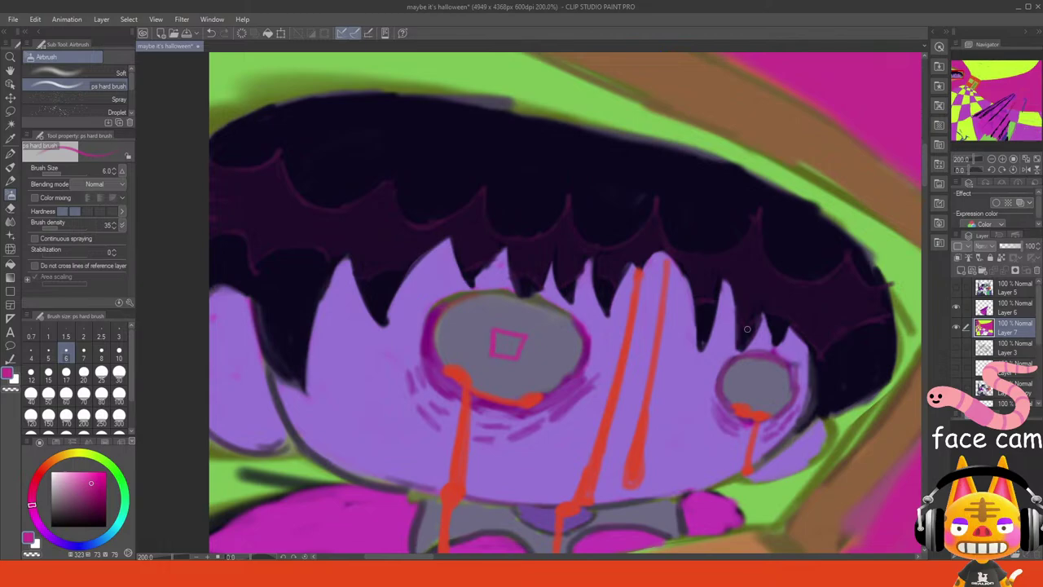
- Sample the ceiling's lime and outline small square pupils in both grey eyes instead of the magenta one
click(1026, 159)
drag(1007, 106, 978, 90)
click(1002, 160)
click(1002, 159)
alt+click(700, 153)
click(1002, 160)
click(1002, 160)
click(1002, 159)
click(1002, 160)
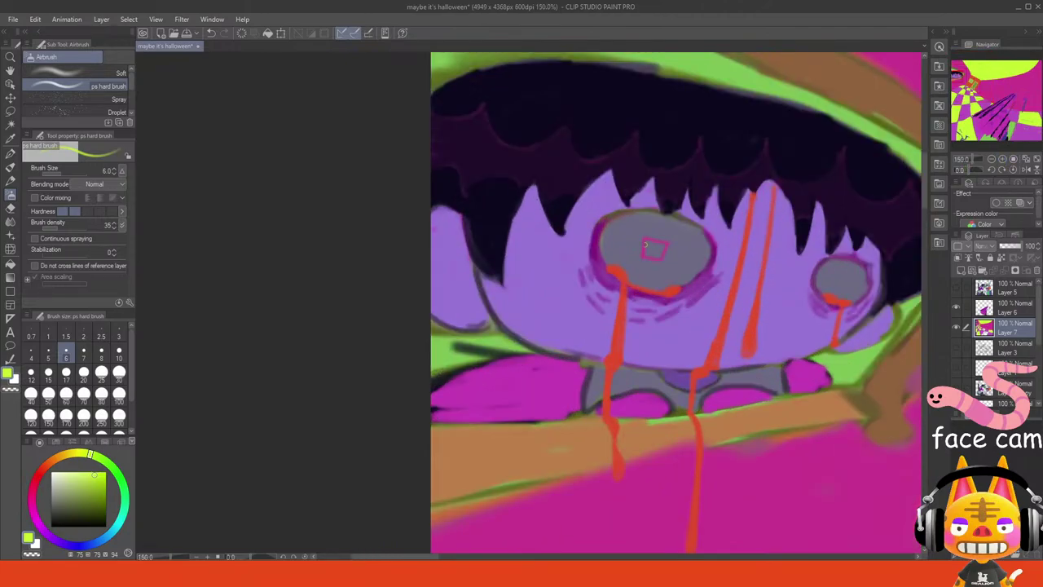
mouse_move(644, 238)
mouse_down()
mouse_move(644, 257)
mouse_move(655, 259)
mouse_move(667, 240)
mouse_move(651, 238)
mouse_up()
key(ctrl+z)
mouse_move(832, 274)
mouse_down()
mouse_move(833, 288)
mouse_move(842, 281)
mouse_move(832, 273)
mouse_up()
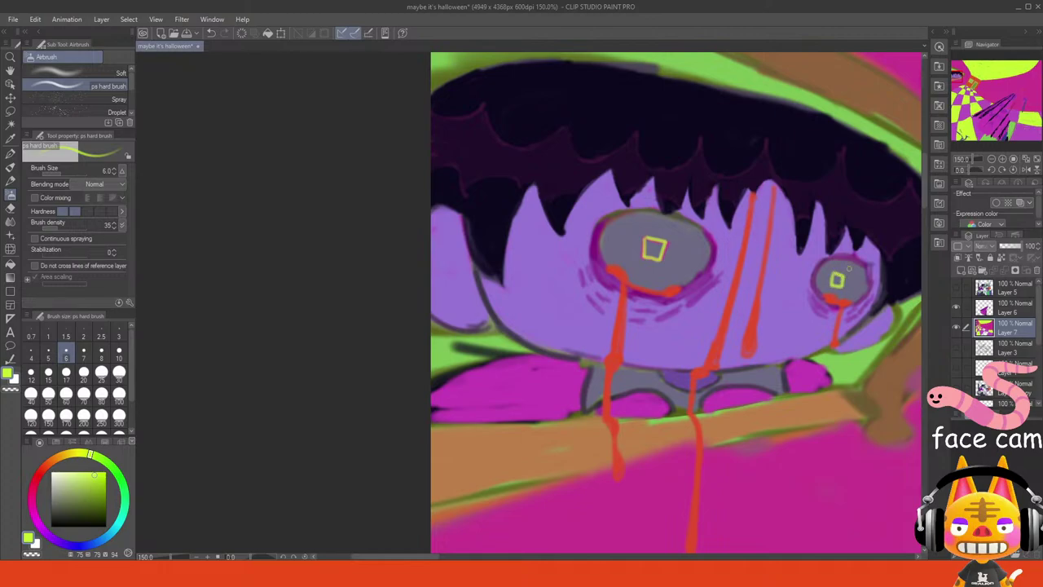
- Remove the square pupils, fill both grey eyes with lime, and touch up the large eye's edge with the airbrush
click(1025, 170)
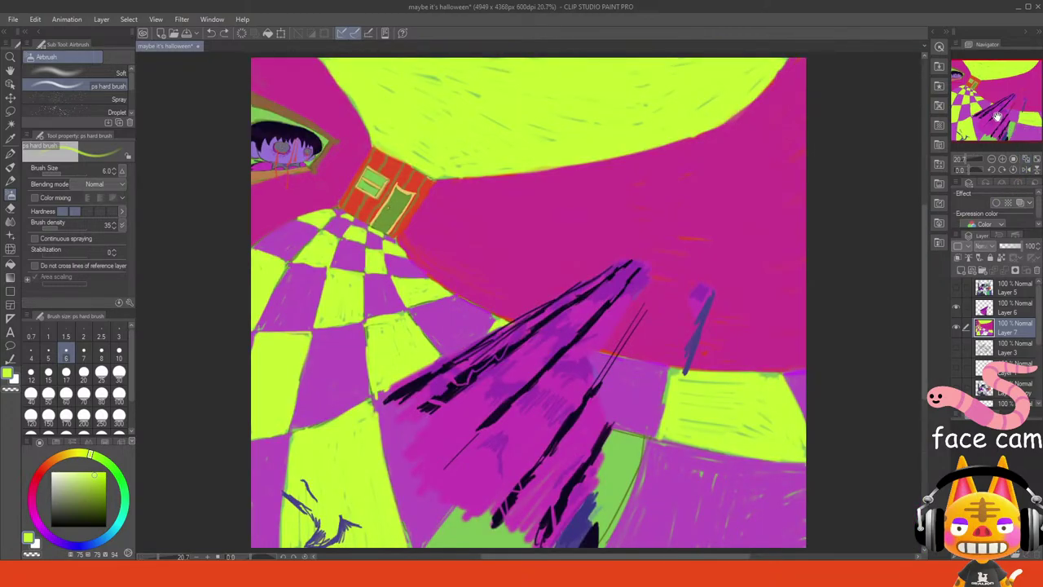
drag(997, 116, 960, 79)
click(1003, 159)
click(1002, 159)
click(1003, 160)
click(1003, 159)
click(1003, 160)
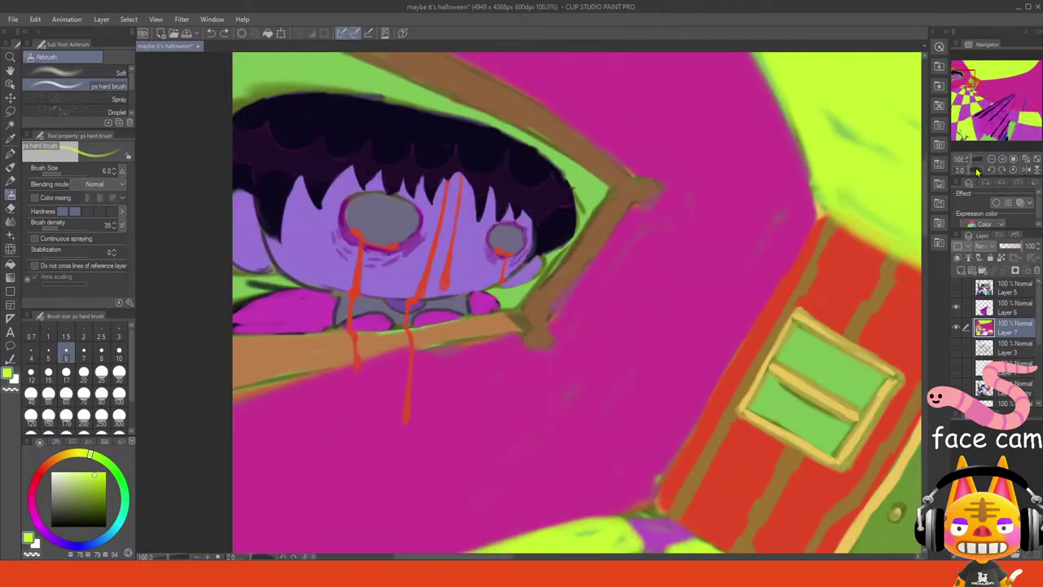
click(11, 264)
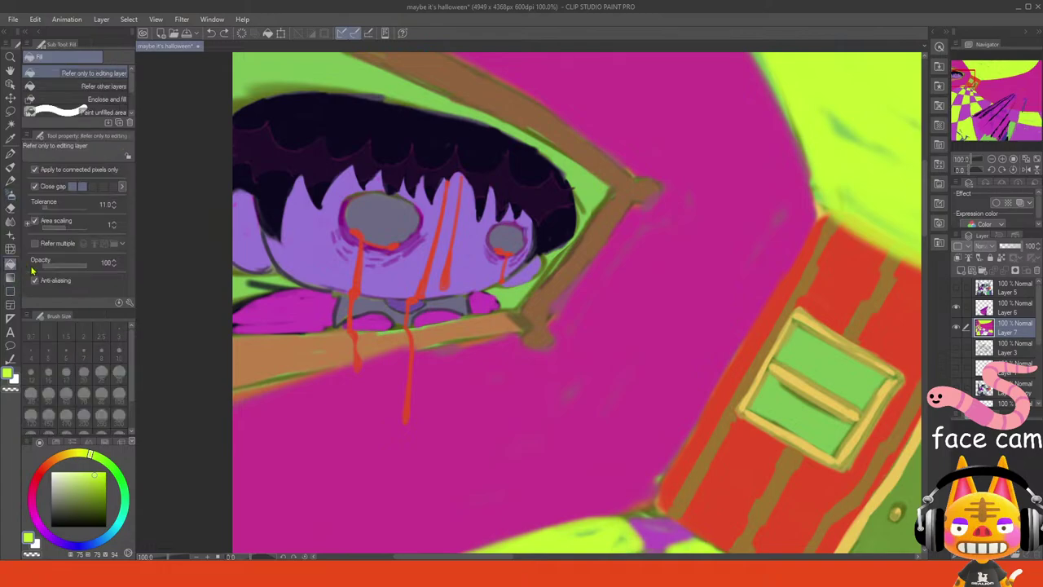
click(360, 242)
click(492, 240)
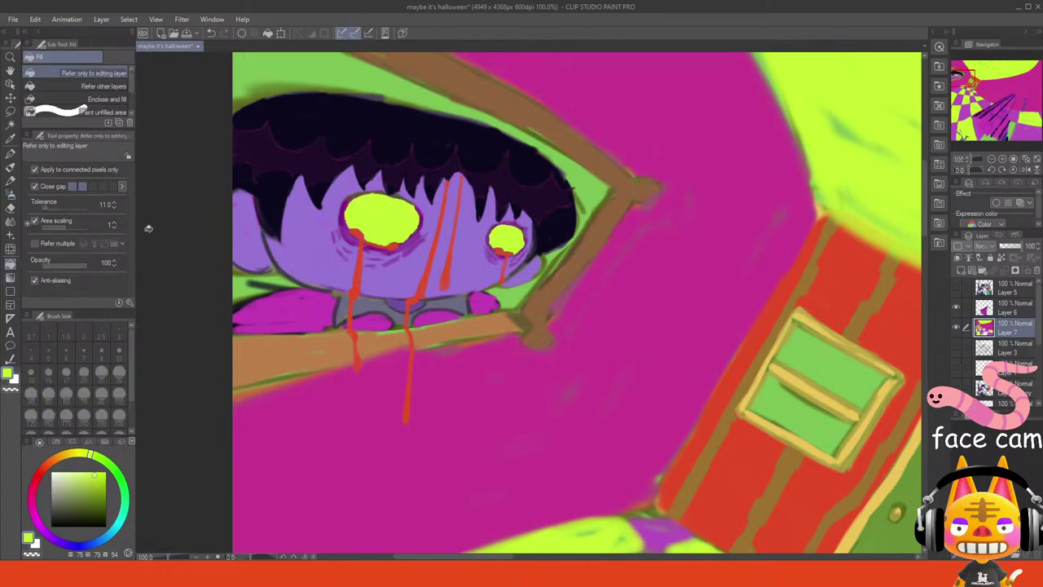
click(10, 193)
drag(343, 211, 346, 225)
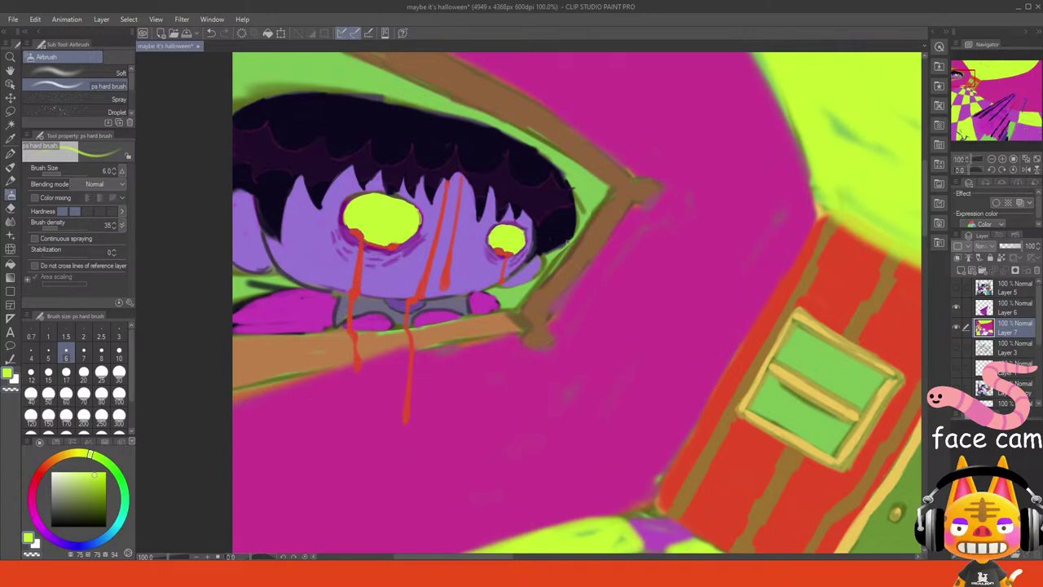
- Sample the hair's near-black, touch up the large eye's outline, and paint a small round pupil in each lime eye
click(1026, 159)
drag(997, 109, 962, 83)
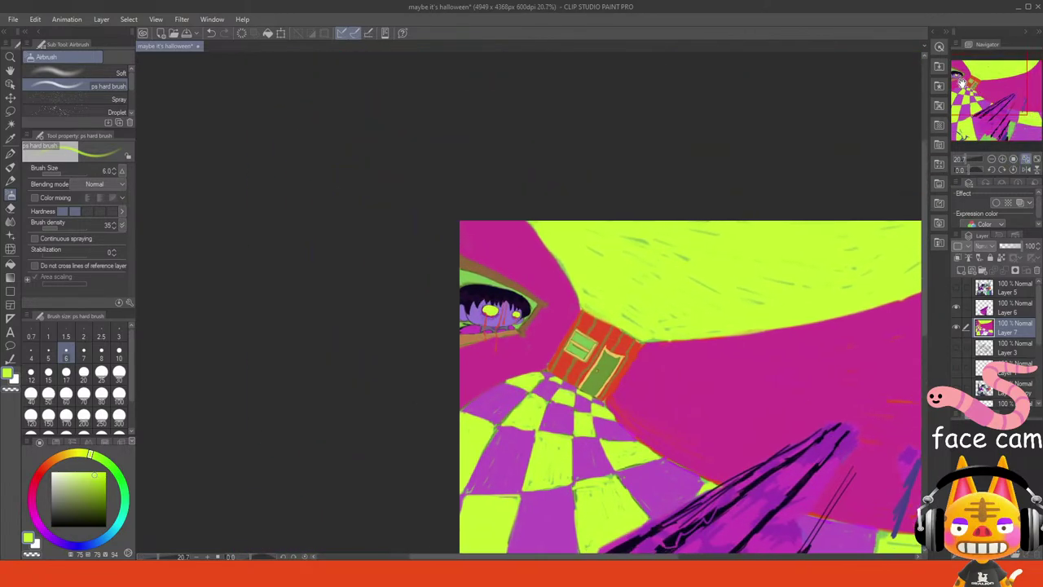
click(1000, 155)
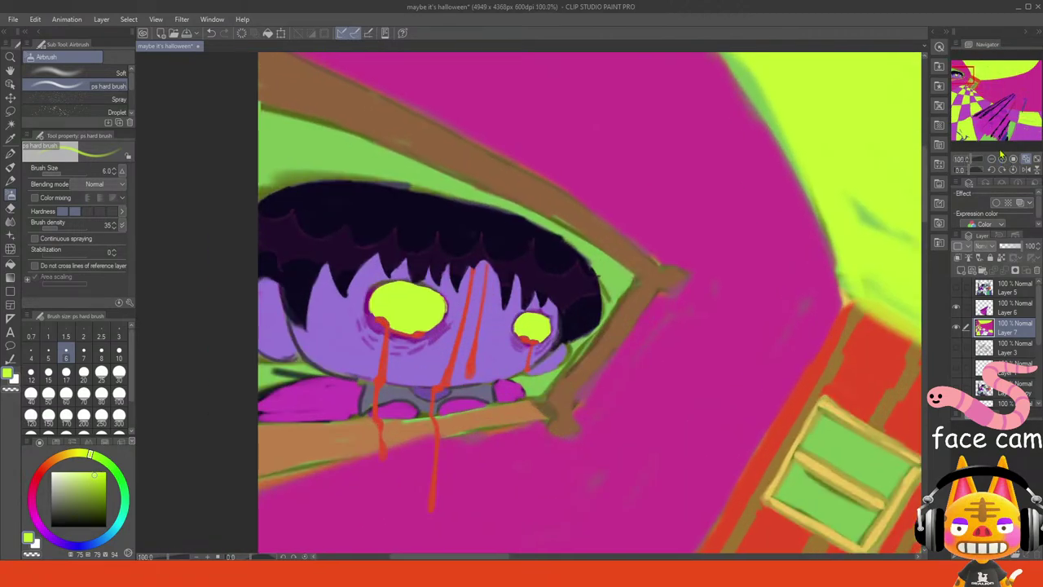
click(1000, 155)
alt+click(297, 263)
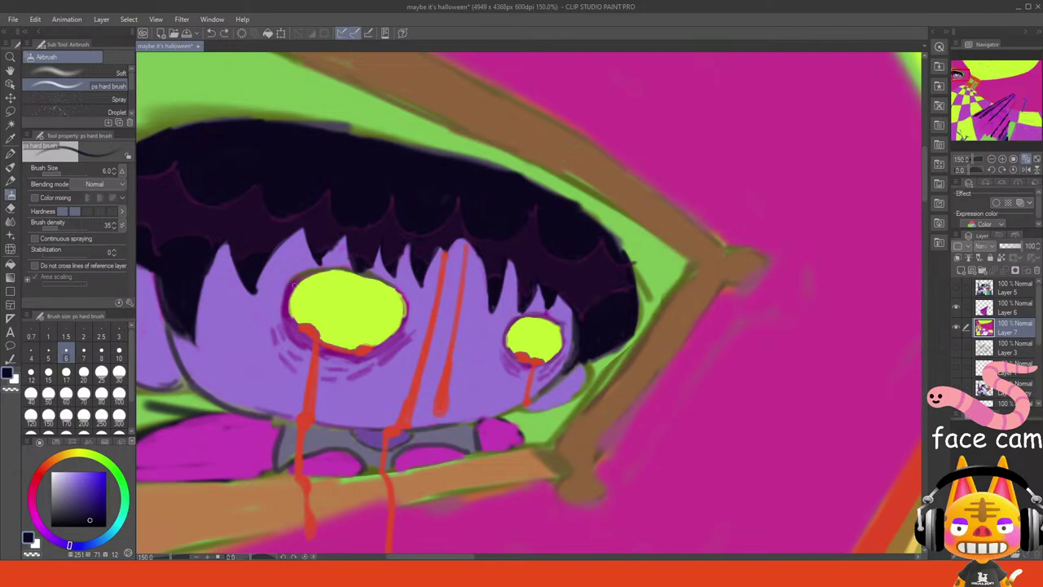
mouse_move(294, 284)
mouse_down()
mouse_move(295, 318)
mouse_move(341, 342)
mouse_move(325, 329)
mouse_move(299, 323)
mouse_move(333, 348)
mouse_move(374, 348)
mouse_move(403, 312)
mouse_move(346, 312)
mouse_up()
key(ctrl+z)
key(ctrl+z)
key(ctrl+z)
key(ctrl+z)
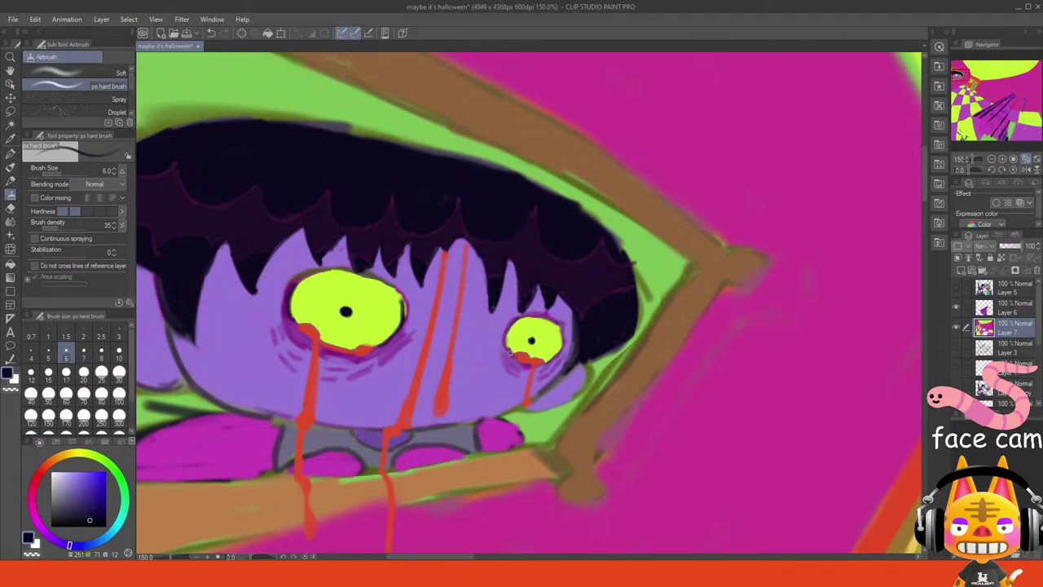
mouse_move(510, 353)
mouse_down()
mouse_move(511, 330)
mouse_move(512, 347)
mouse_up()
key(ctrl+z)
key(ctrl+z)
- Draw a wide downturned mouth in near-black across the lower face, leaving gaps where the red drips cross it
click(1028, 162)
drag(1014, 124, 961, 76)
click(1002, 160)
click(1003, 160)
click(1003, 160)
click(1002, 160)
click(1002, 160)
click(1003, 161)
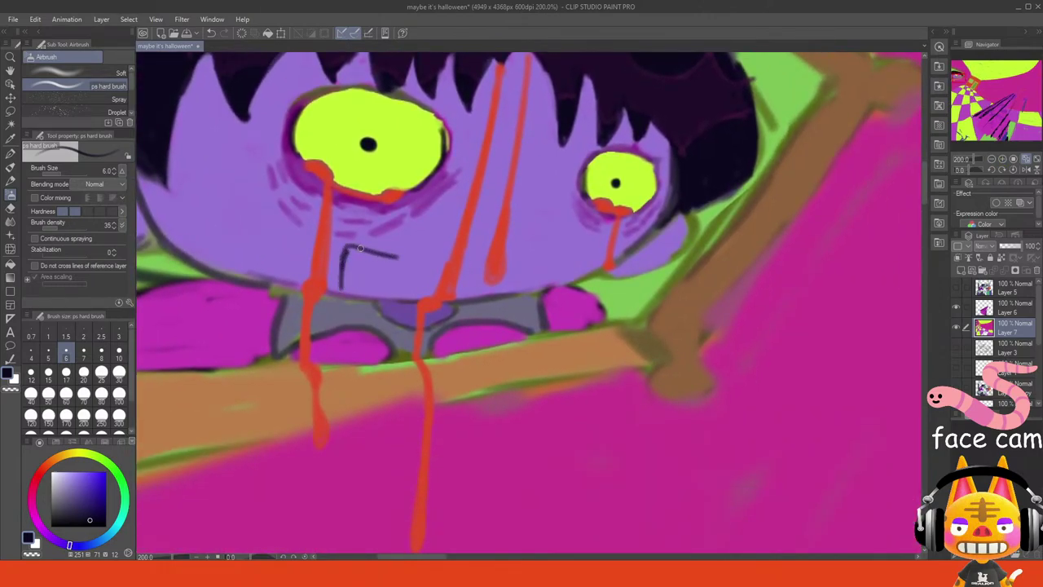
drag(343, 289, 427, 257)
key(ctrl+z)
drag(352, 288, 426, 263)
mouse_move(381, 266)
mouse_down()
mouse_move(444, 274)
mouse_move(363, 250)
mouse_move(352, 290)
mouse_up()
key(ctrl+z)
key(ctrl+z)
mouse_move(505, 260)
mouse_down()
mouse_move(550, 253)
mouse_move(568, 281)
mouse_up()
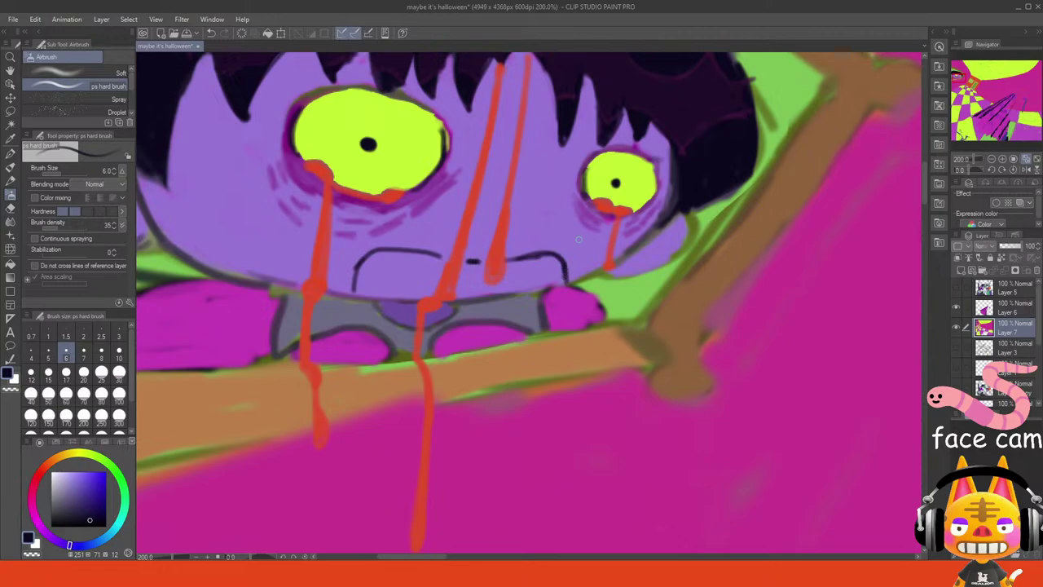
click(1027, 158)
key(ctrl+z)
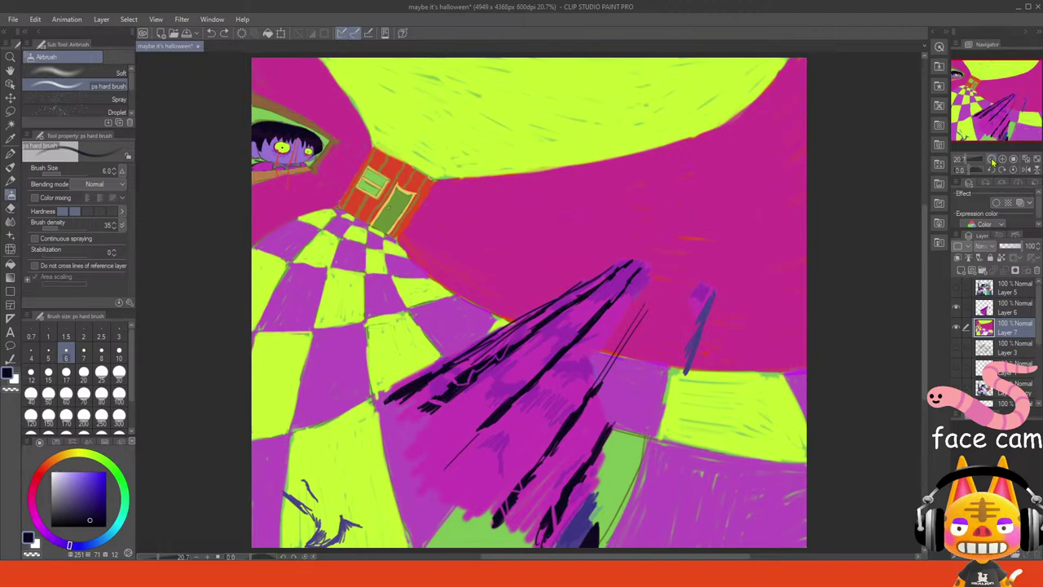
- Sample the ceiling's lime and paint a crescent moon and a small star on the red house's upper window pane
click(1004, 158)
click(1004, 158)
click(1004, 158)
click(1003, 158)
drag(987, 92, 979, 83)
click(1003, 160)
click(1003, 159)
click(1003, 160)
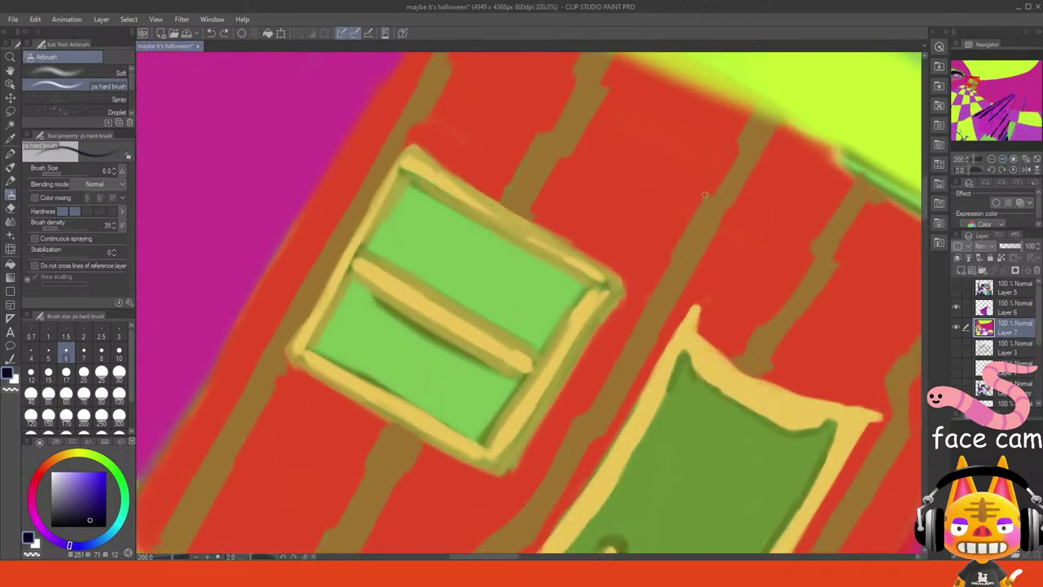
alt+click(857, 90)
mouse_move(443, 217)
mouse_down()
mouse_move(433, 277)
mouse_move(478, 274)
mouse_move(414, 240)
mouse_move(440, 214)
mouse_move(417, 253)
mouse_move(451, 278)
mouse_move(427, 268)
mouse_move(432, 220)
mouse_move(442, 274)
mouse_move(467, 273)
mouse_move(419, 259)
mouse_move(434, 215)
mouse_move(419, 251)
mouse_move(457, 277)
mouse_move(478, 274)
mouse_move(446, 271)
mouse_move(427, 255)
mouse_move(440, 221)
mouse_move(426, 257)
mouse_move(496, 295)
mouse_up()
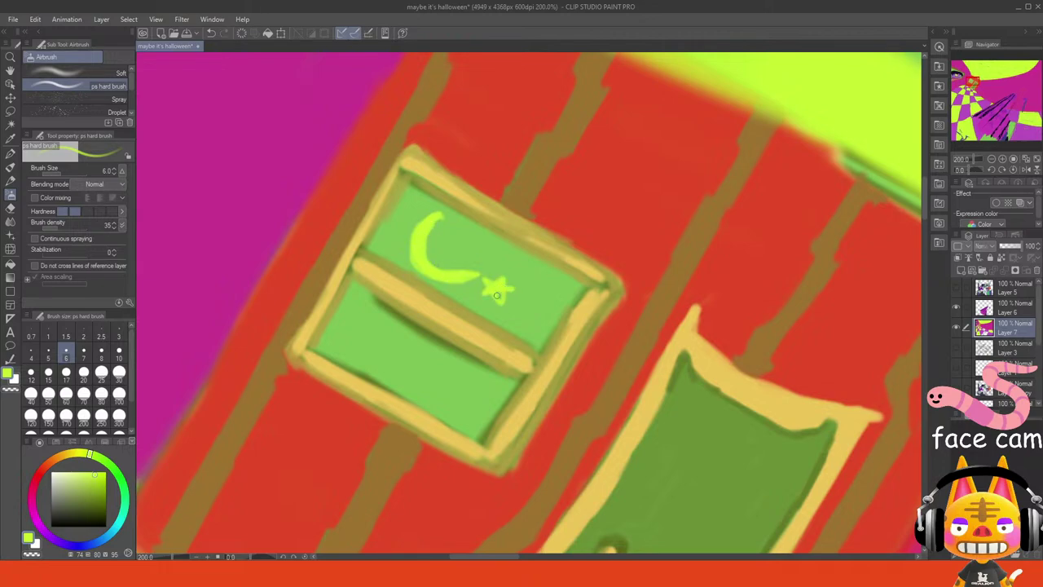
- Undo the star, set the brush size to 4, and add finer lime strokes around the crescent moon
key(ctrl+z)
click(41, 352)
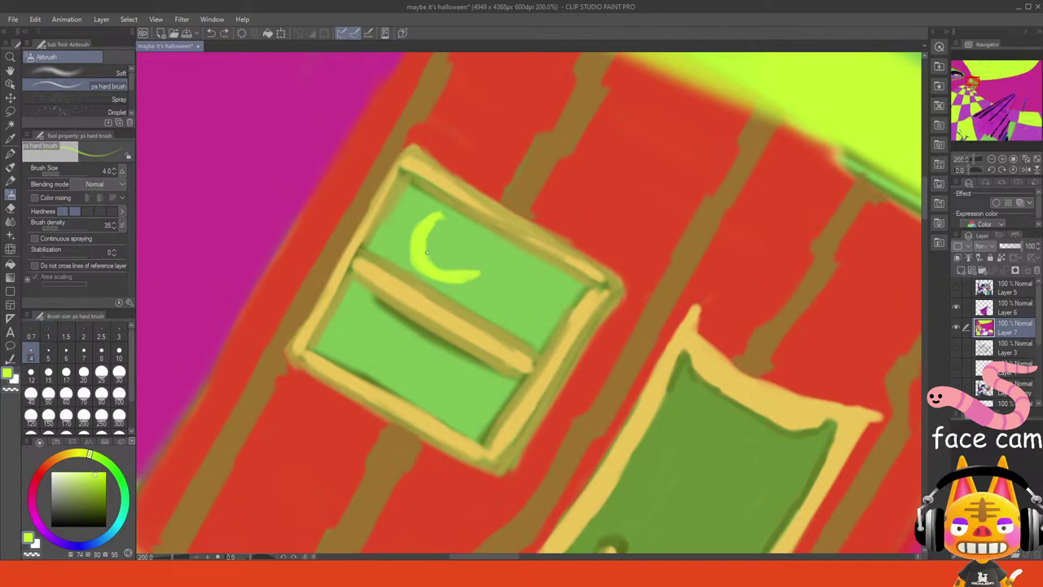
drag(427, 252, 437, 219)
click(1027, 161)
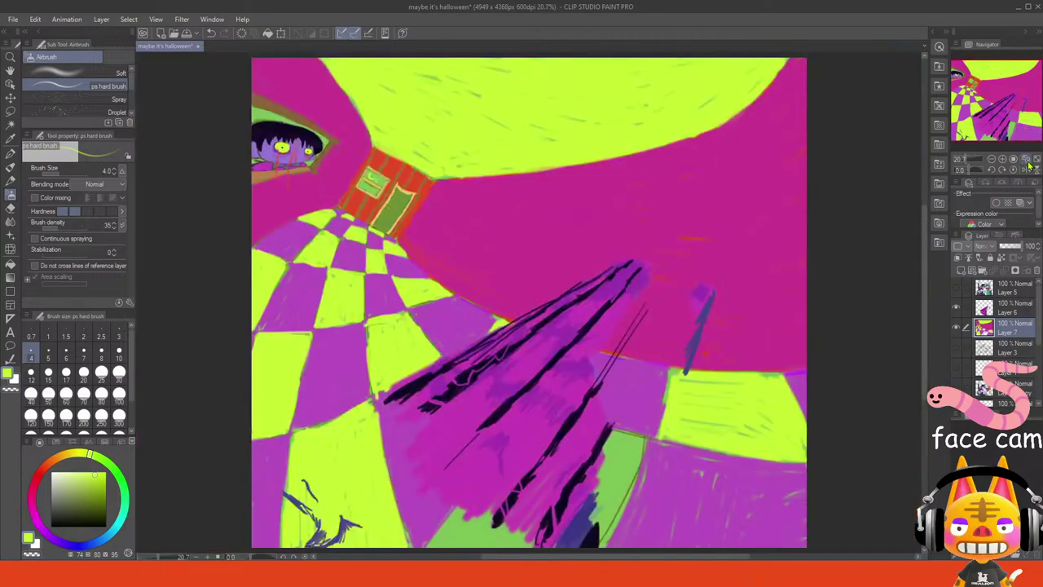
- Show the characters on Layer 5 and try a less saturated colour adjustment on the background of Layer 7
click(958, 290)
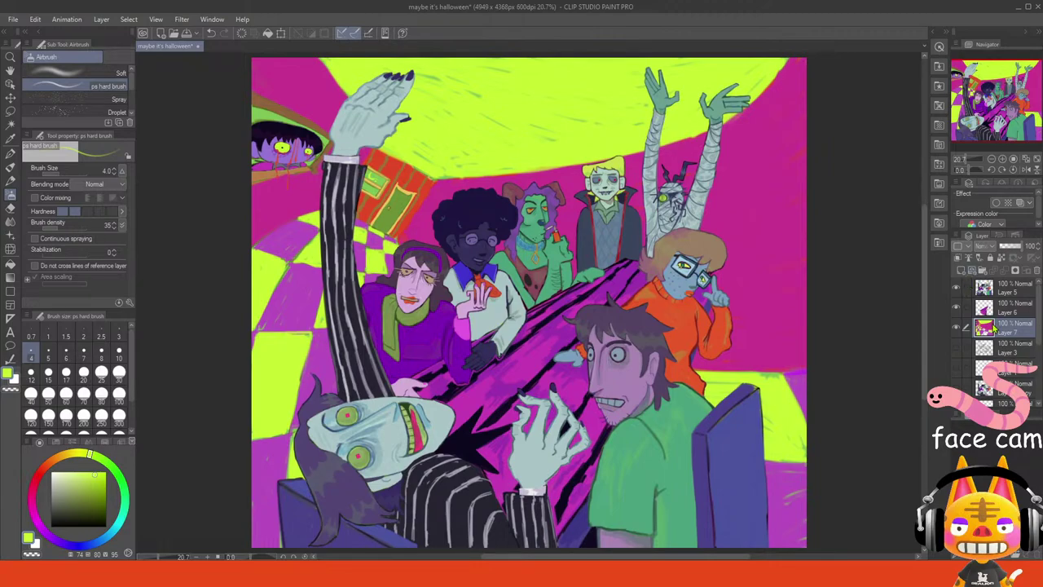
key(ctrl+s)
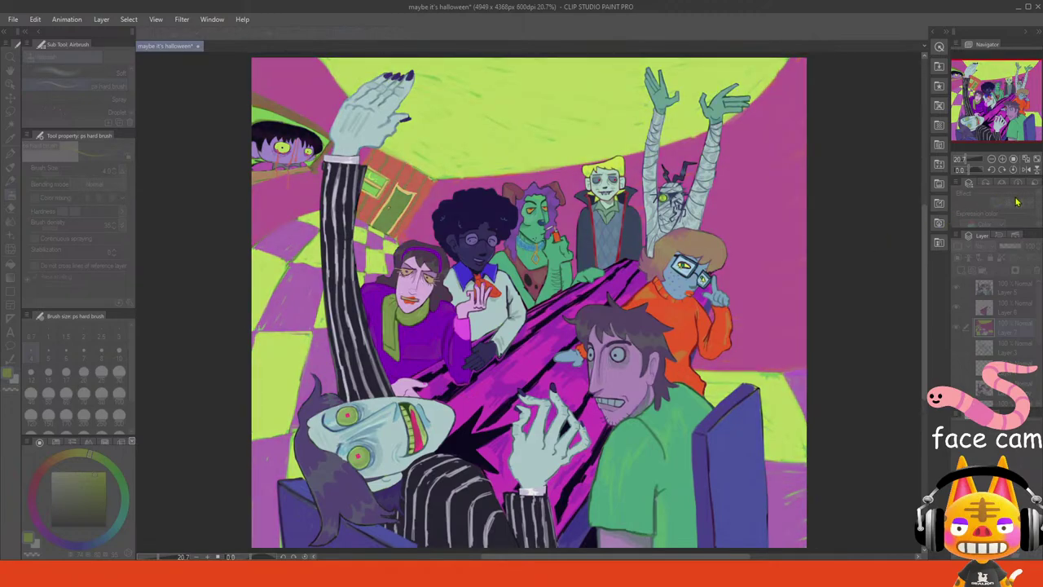
click(1001, 214)
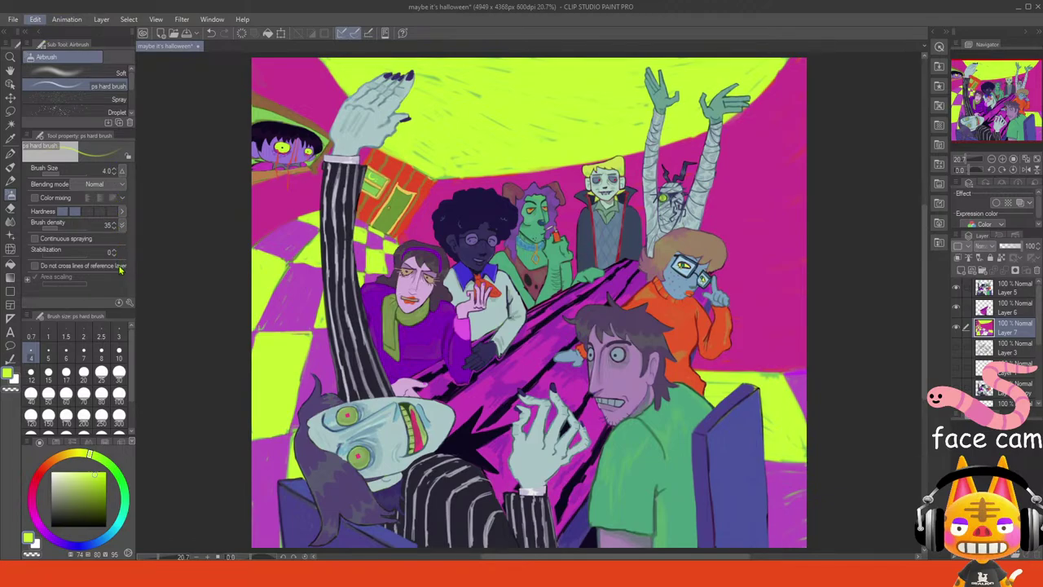
- Try weaker and stronger saturation and contrast in the colour adjustment of Layer 7's background
click(200, 270)
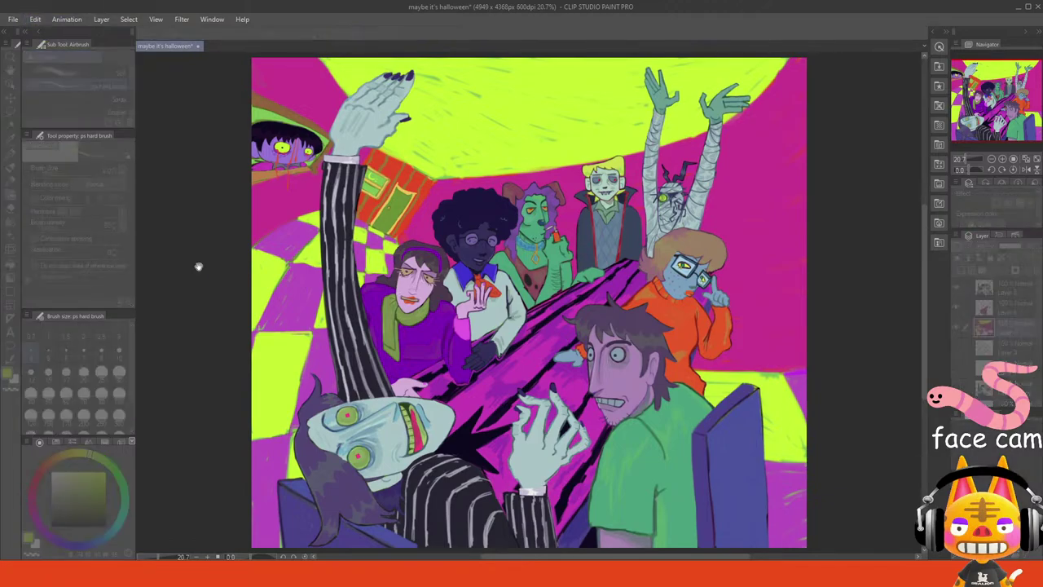
click(702, 268)
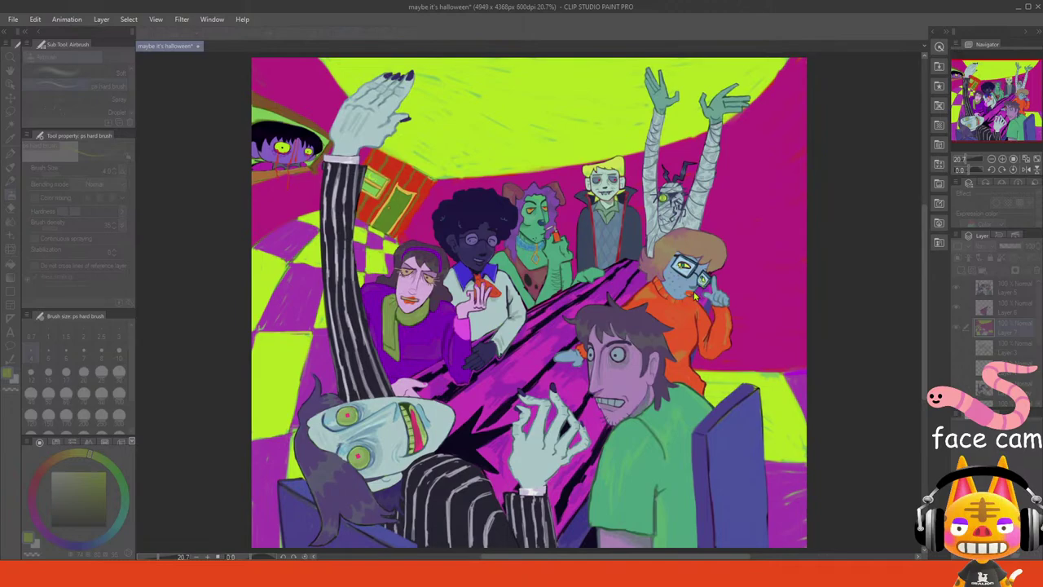
click(694, 293)
click(678, 294)
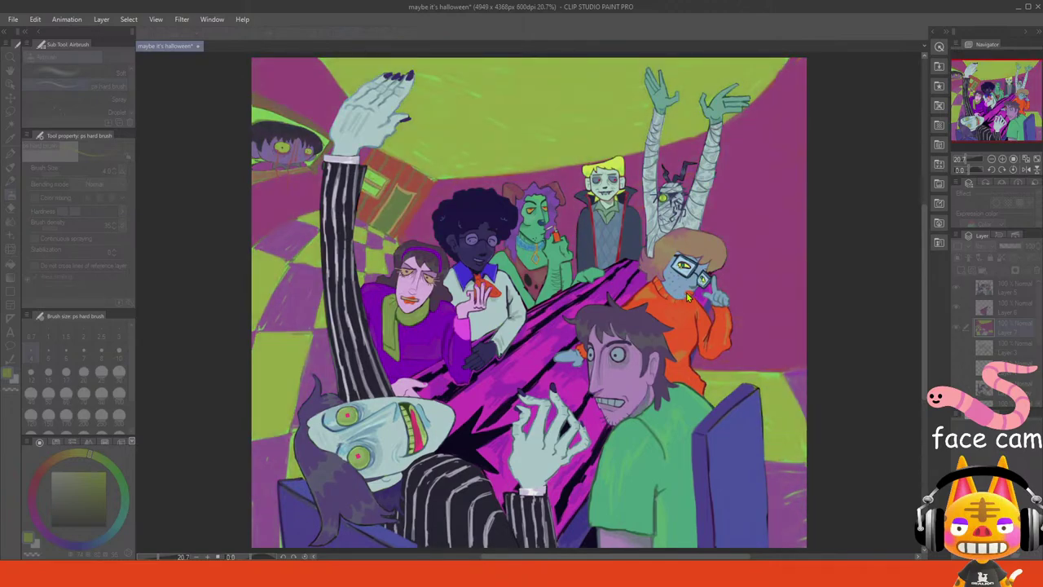
drag(706, 262, 711, 294)
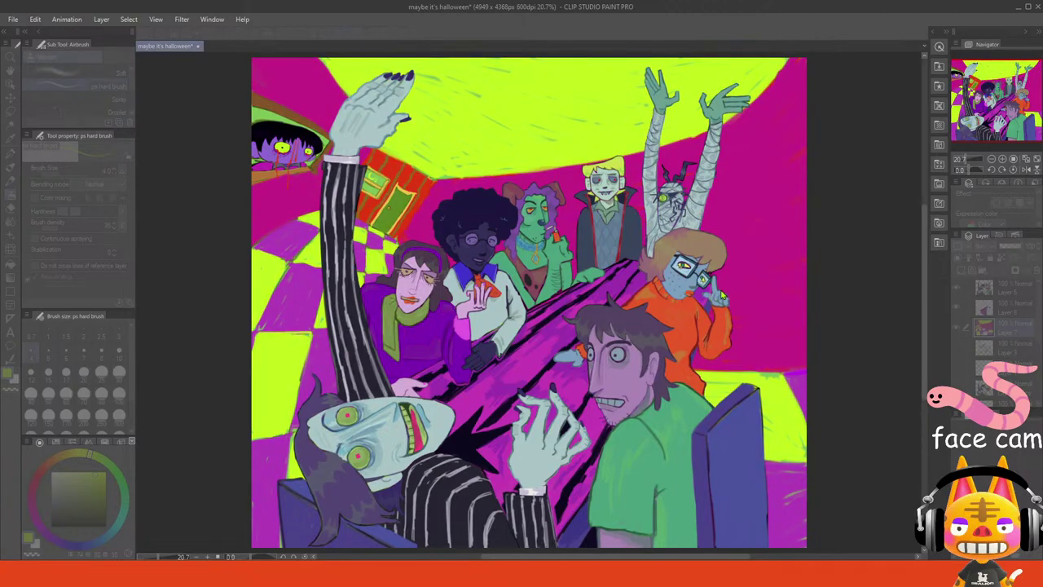
drag(686, 267, 683, 266)
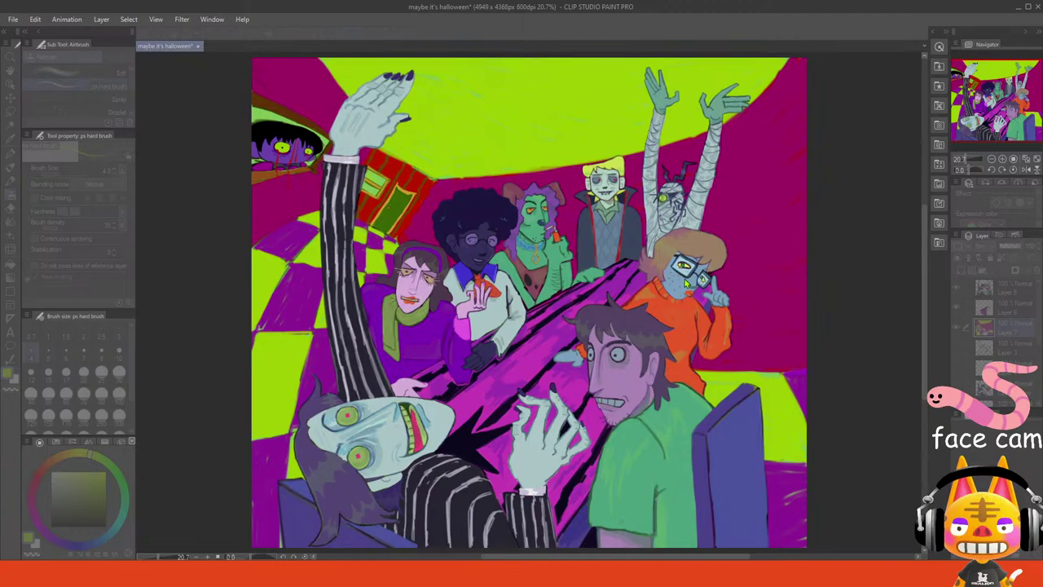
click(79, 572)
- Darken Layer 7's background to deep crimson walls and a duller lime ceiling and floor, and apply the adjustment
drag(773, 275, 778, 275)
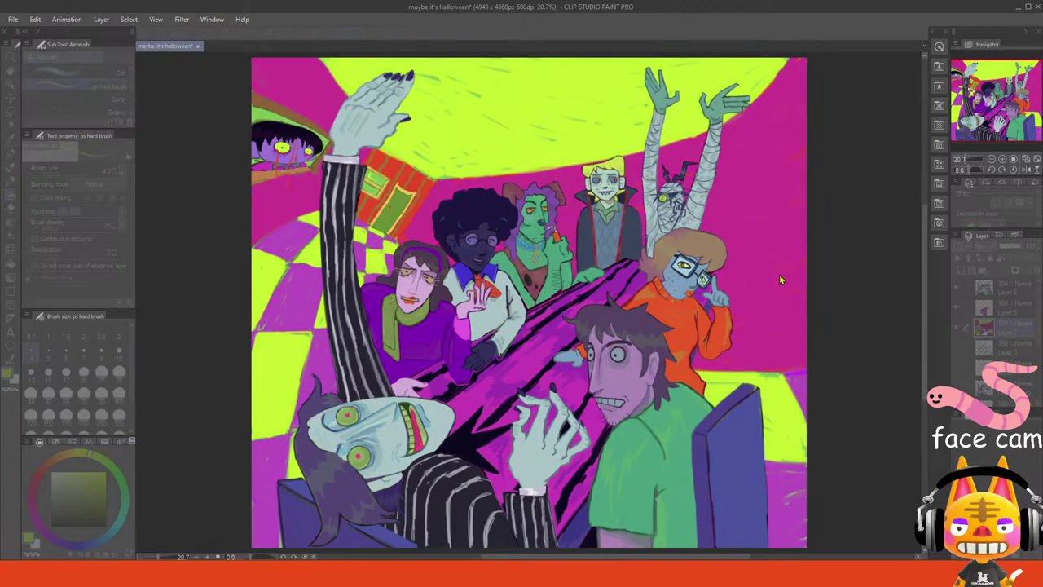
click(779, 277)
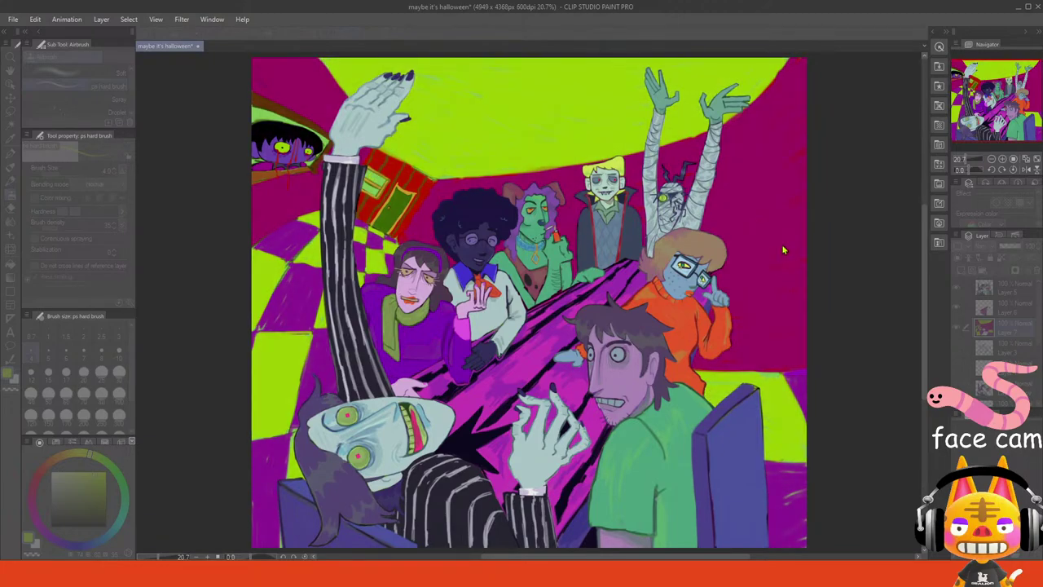
click(783, 250)
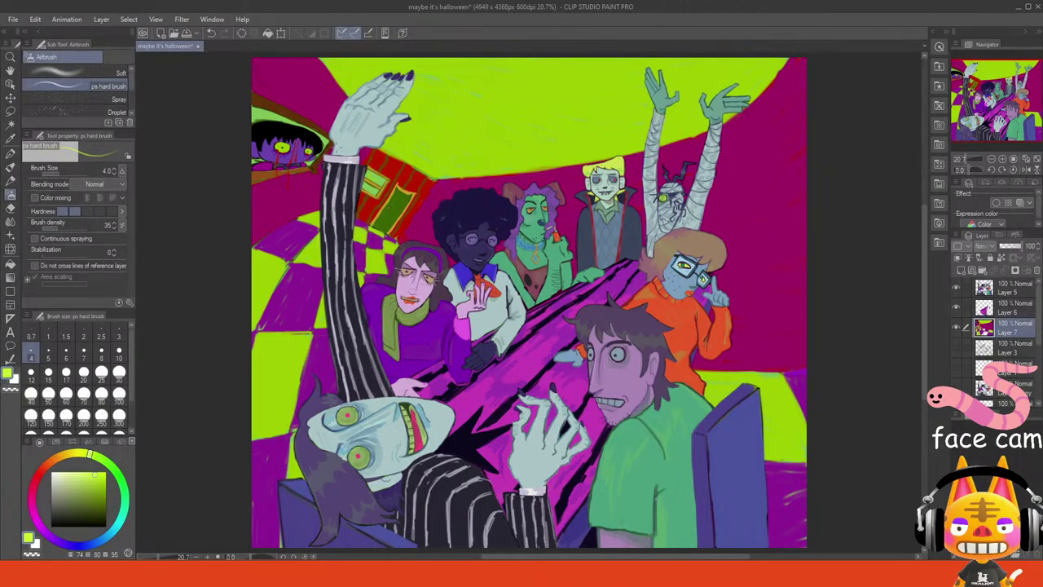
- Add a new raster layer directly above Layer 3, beneath the background on Layer 7
scroll(233, 127, up, 5)
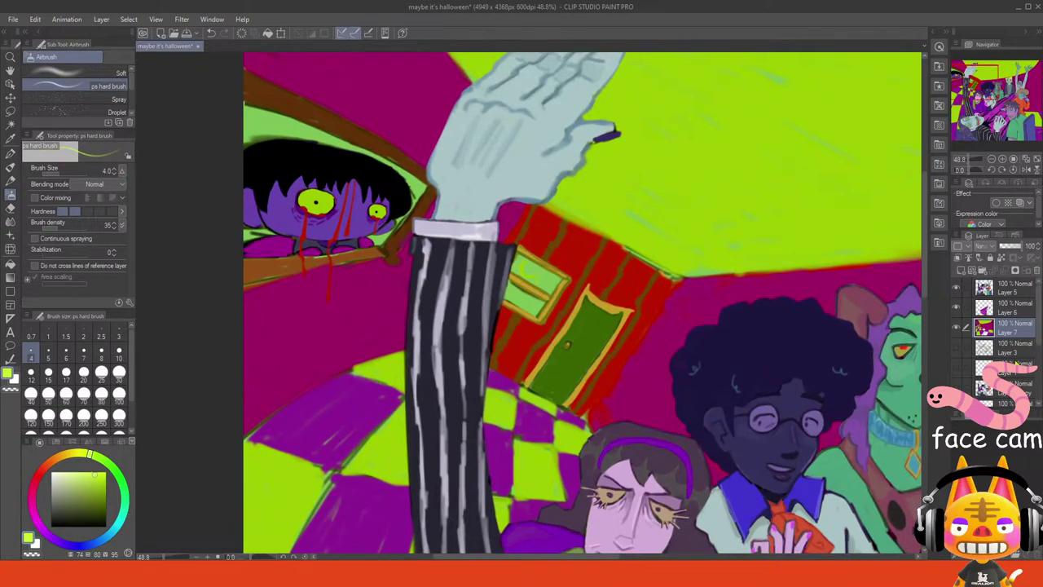
click(1009, 350)
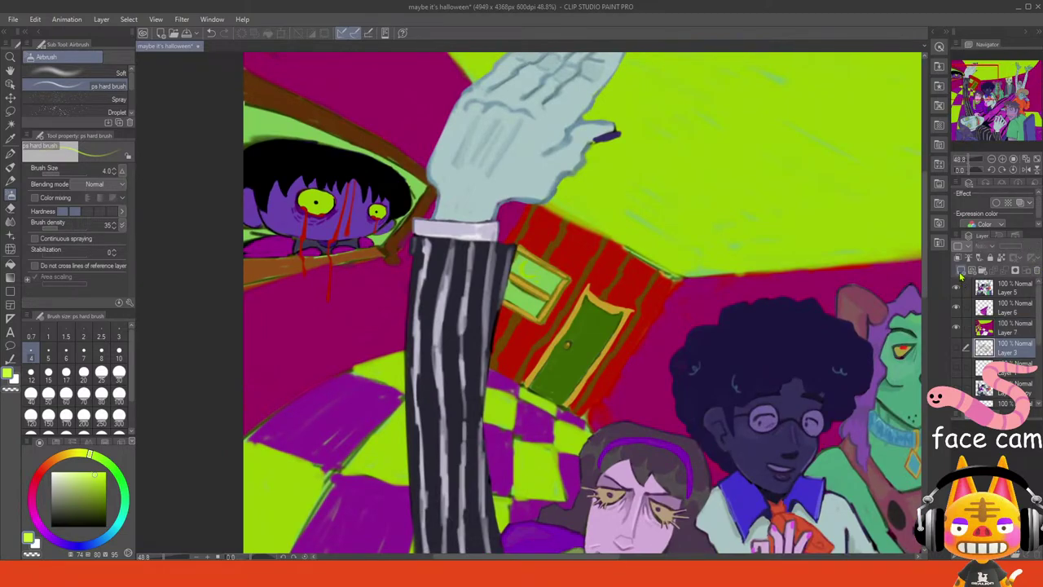
click(961, 272)
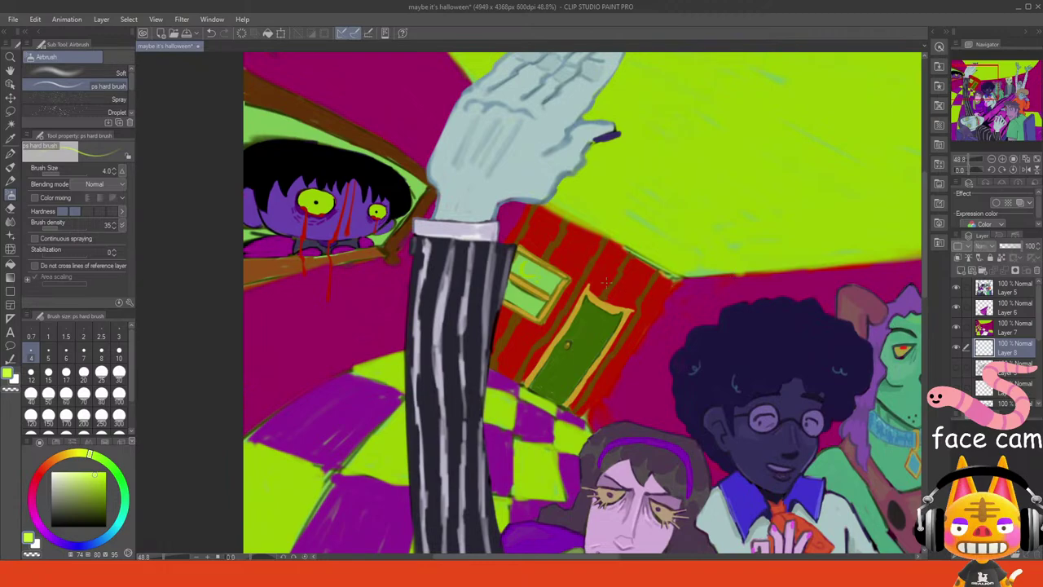
- Try the new layer further down the layer stack and return it directly beneath Layer 7
scroll(574, 281, up, 3)
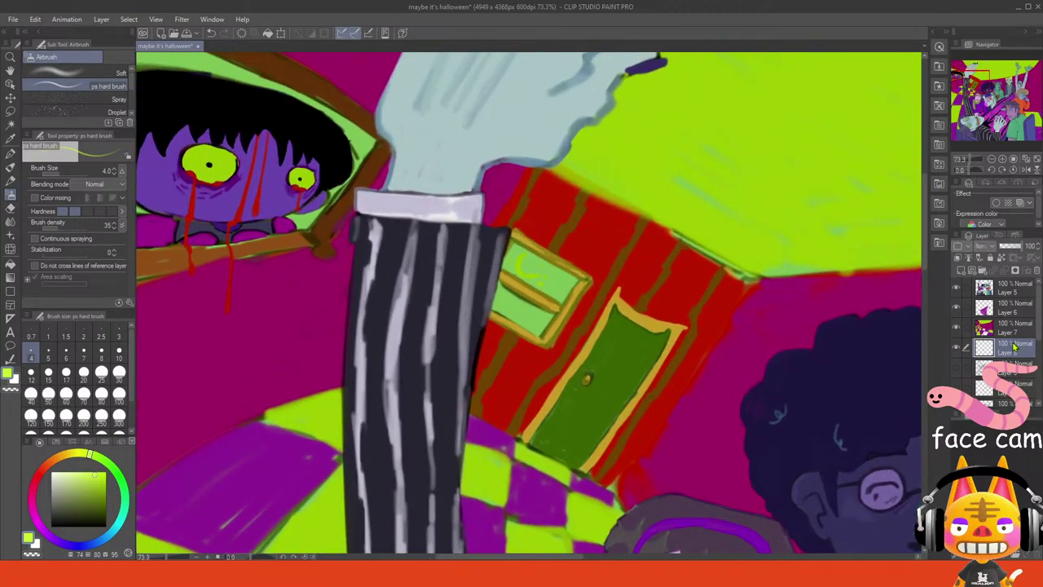
scroll(987, 394, down, 1)
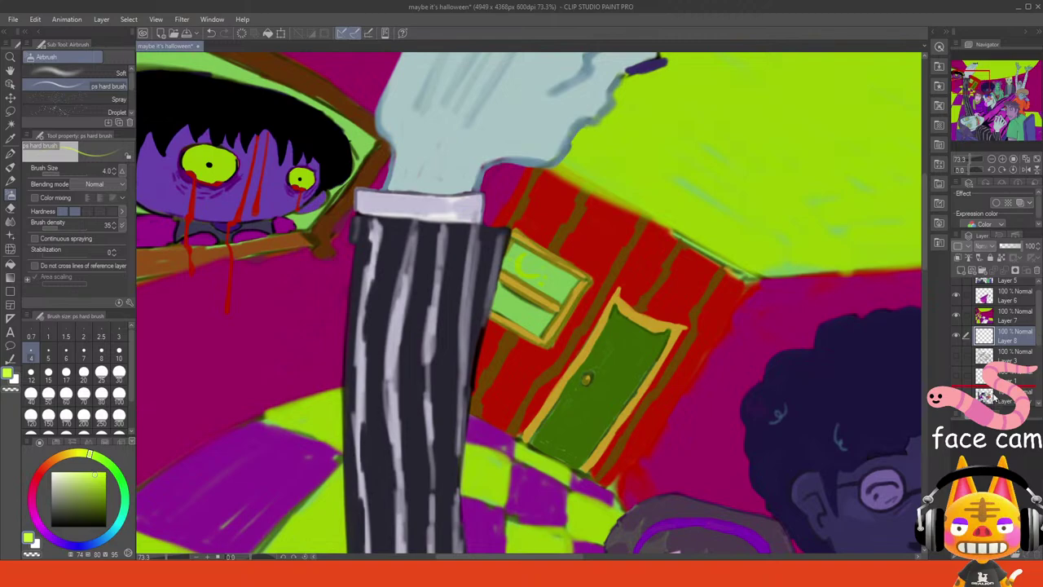
drag(993, 397, 993, 394)
scroll(996, 379, down, 3)
drag(991, 332, 990, 392)
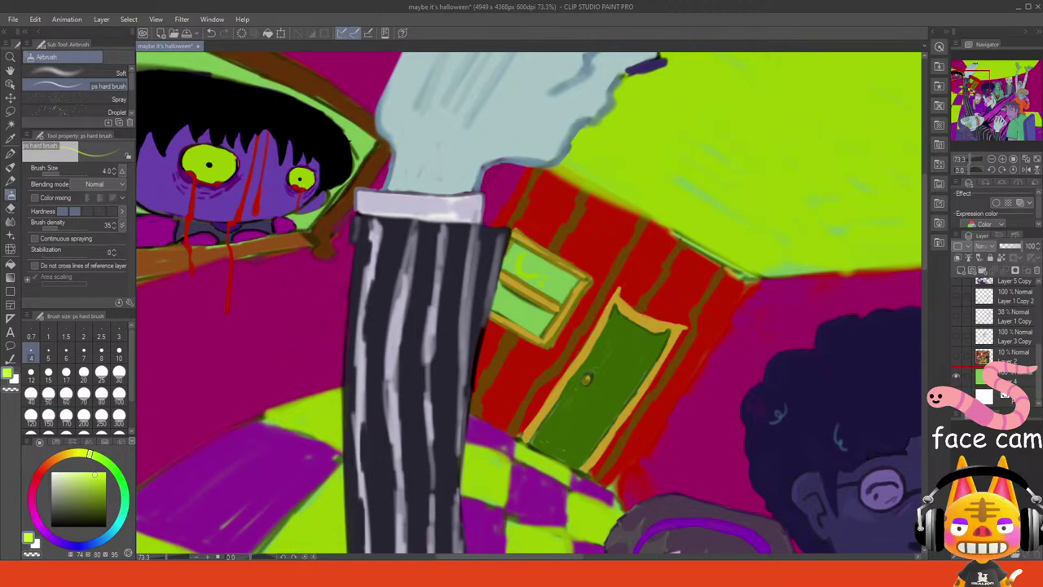
scroll(998, 342, up, 5)
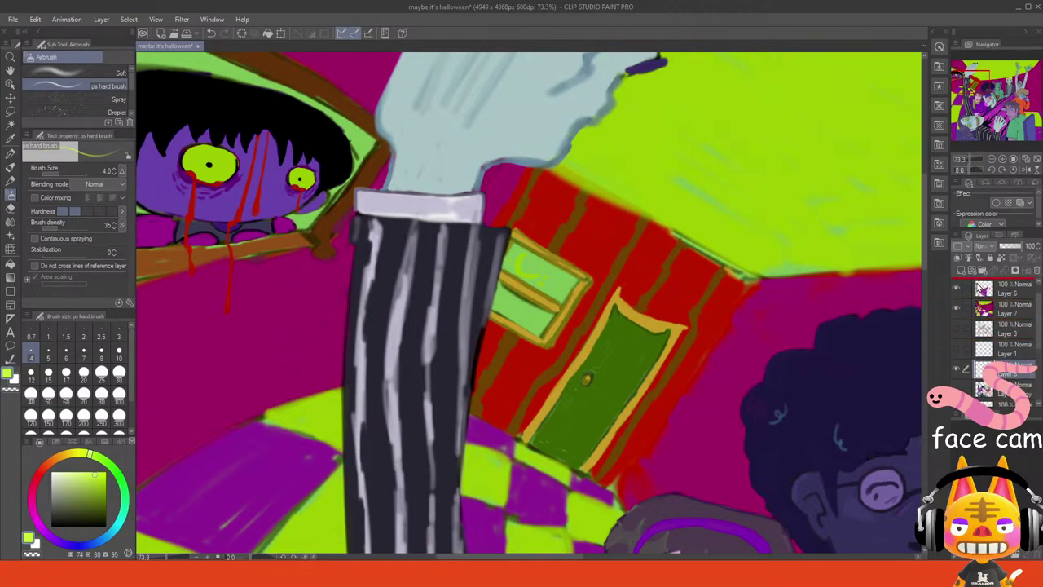
drag(978, 283, 980, 333)
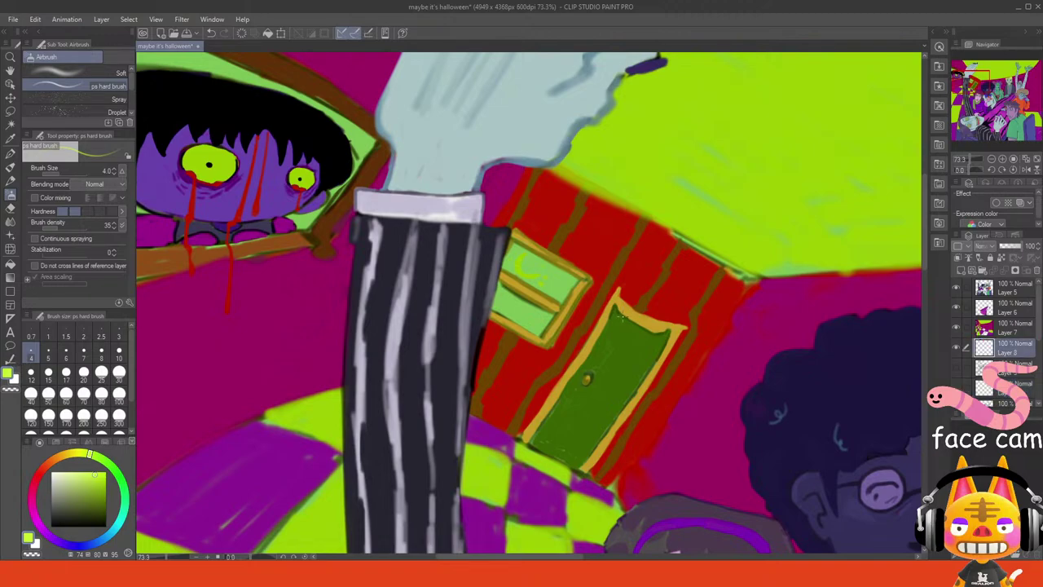
- Sample the door's green, lighten it to a medium green, and paint the red house's window panes at brush size 30
alt+click(610, 344)
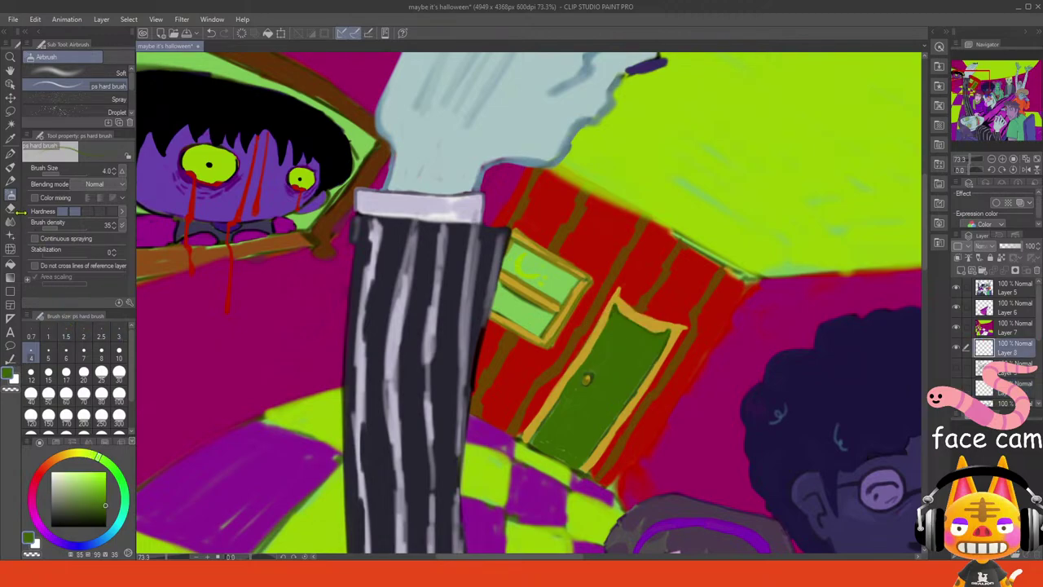
click(84, 486)
click(119, 373)
mouse_move(495, 298)
mouse_down()
mouse_move(529, 256)
mouse_move(514, 299)
mouse_move(533, 273)
mouse_move(521, 317)
mouse_move(557, 272)
mouse_move(535, 338)
mouse_move(585, 271)
mouse_up()
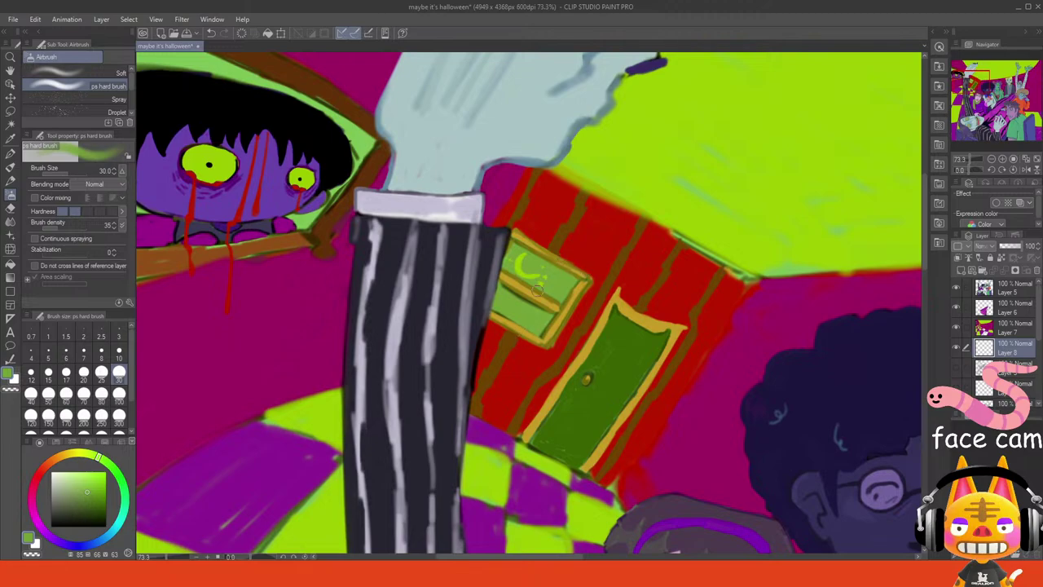
- Paint the pale area around the window figure inside the brown frame with the same medium green, and save the illustration
drag(962, 79, 954, 79)
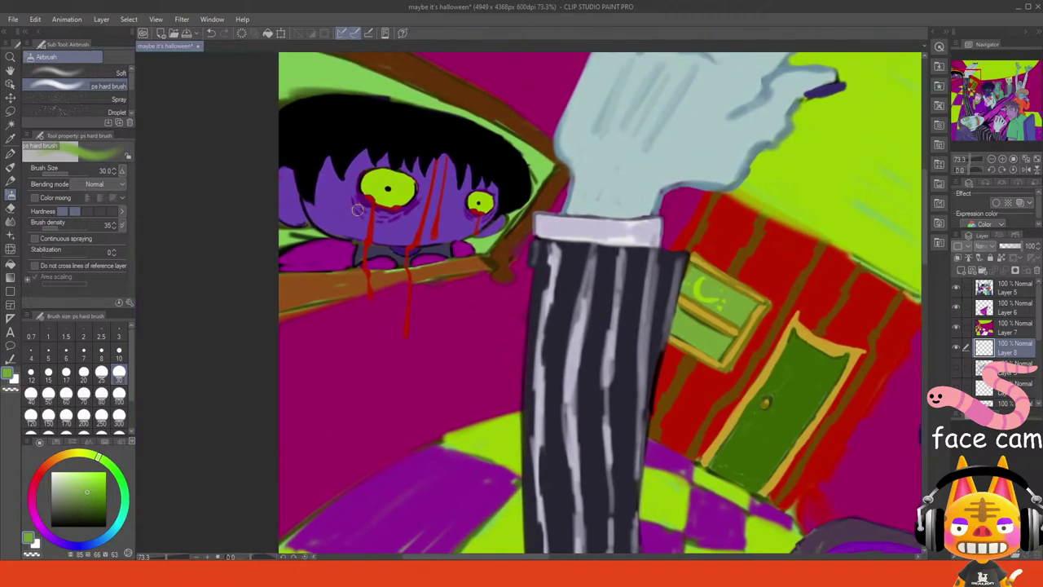
mouse_move(295, 105)
mouse_down()
mouse_move(277, 142)
mouse_move(285, 65)
mouse_up()
drag(971, 79, 968, 72)
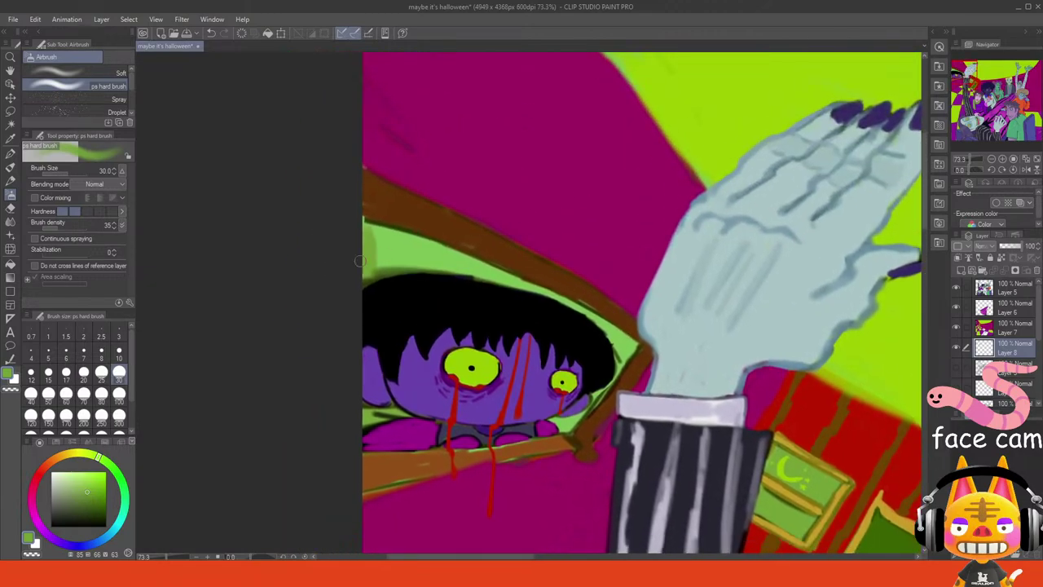
mouse_move(383, 269)
mouse_down()
mouse_move(441, 264)
mouse_move(443, 251)
mouse_move(397, 238)
mouse_move(398, 257)
mouse_move(576, 303)
mouse_move(590, 320)
mouse_move(597, 388)
mouse_move(586, 406)
mouse_move(613, 367)
mouse_move(538, 438)
mouse_move(581, 413)
mouse_move(624, 353)
mouse_move(593, 383)
mouse_up()
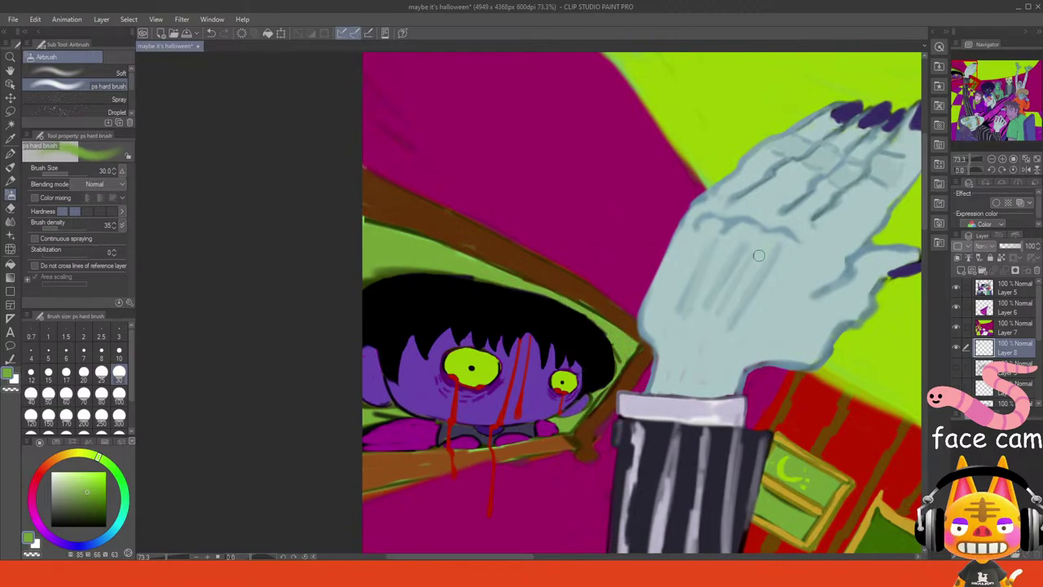
click(1024, 159)
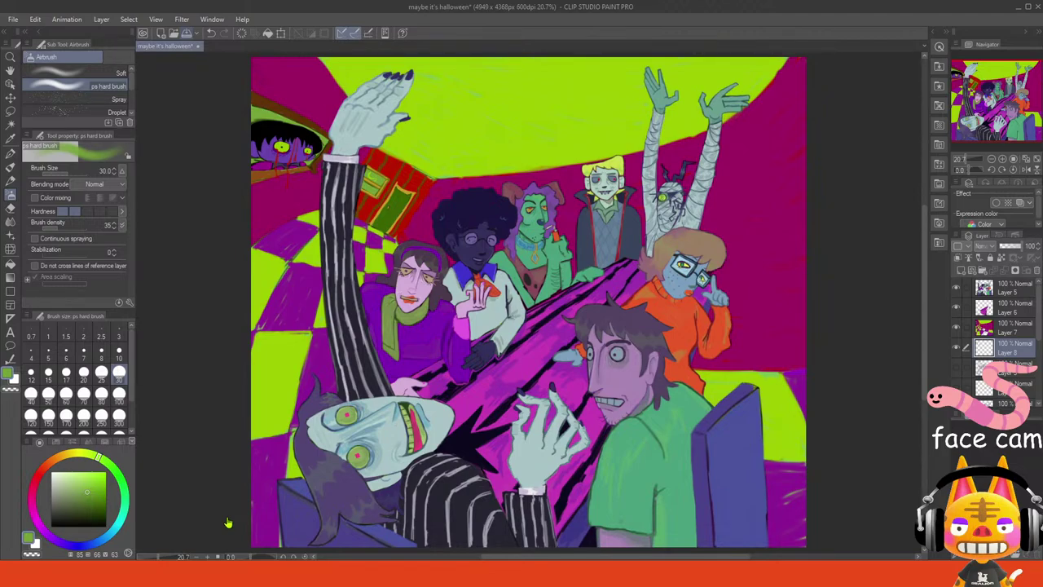
key(ctrl+s)
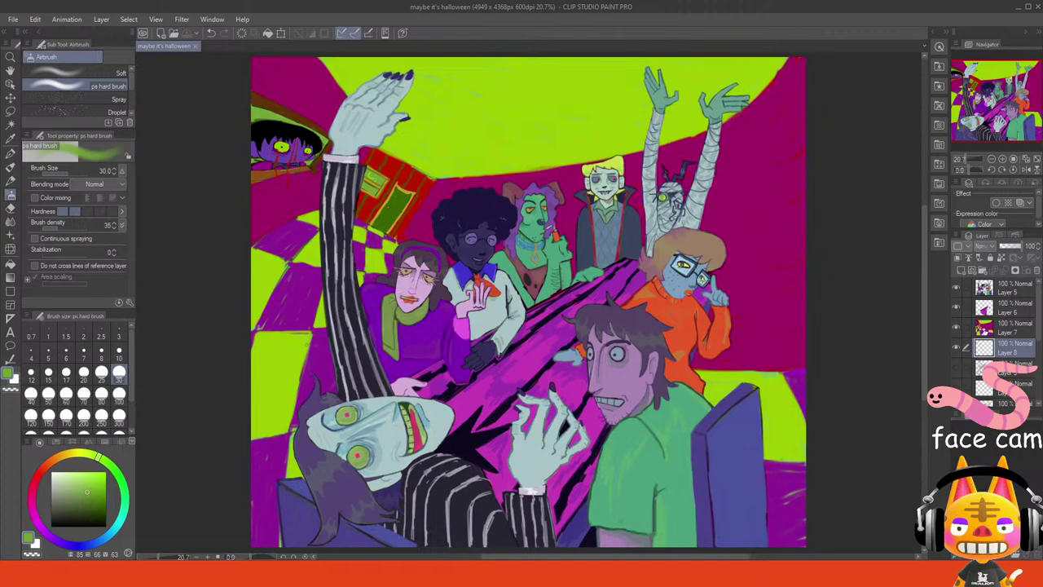
click(1002, 169)
click(992, 170)
click(1002, 159)
mouse_move(995, 98)
mouse_down()
mouse_move(981, 82)
mouse_move(997, 83)
mouse_up()
click(1024, 159)
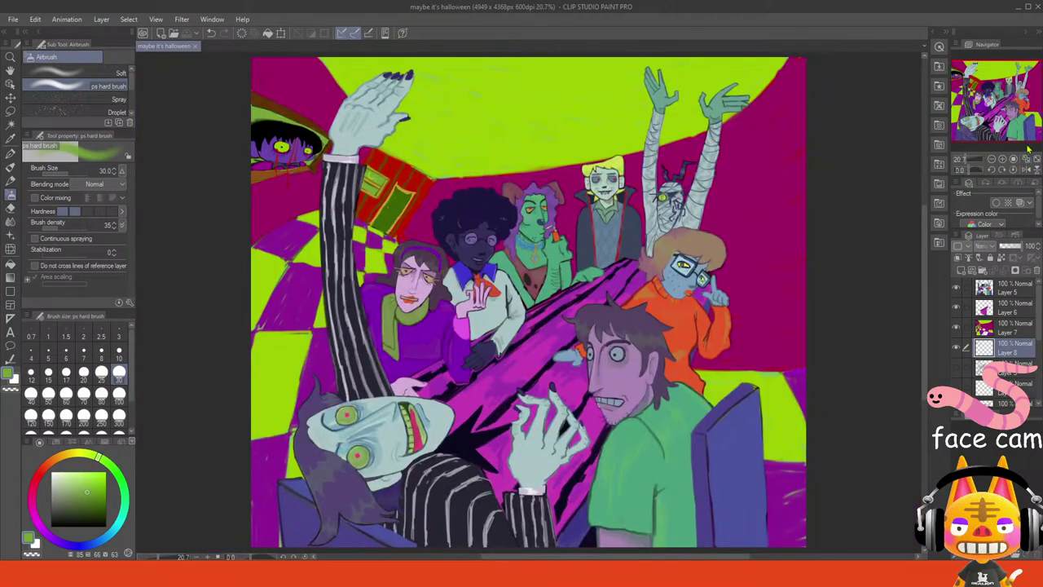